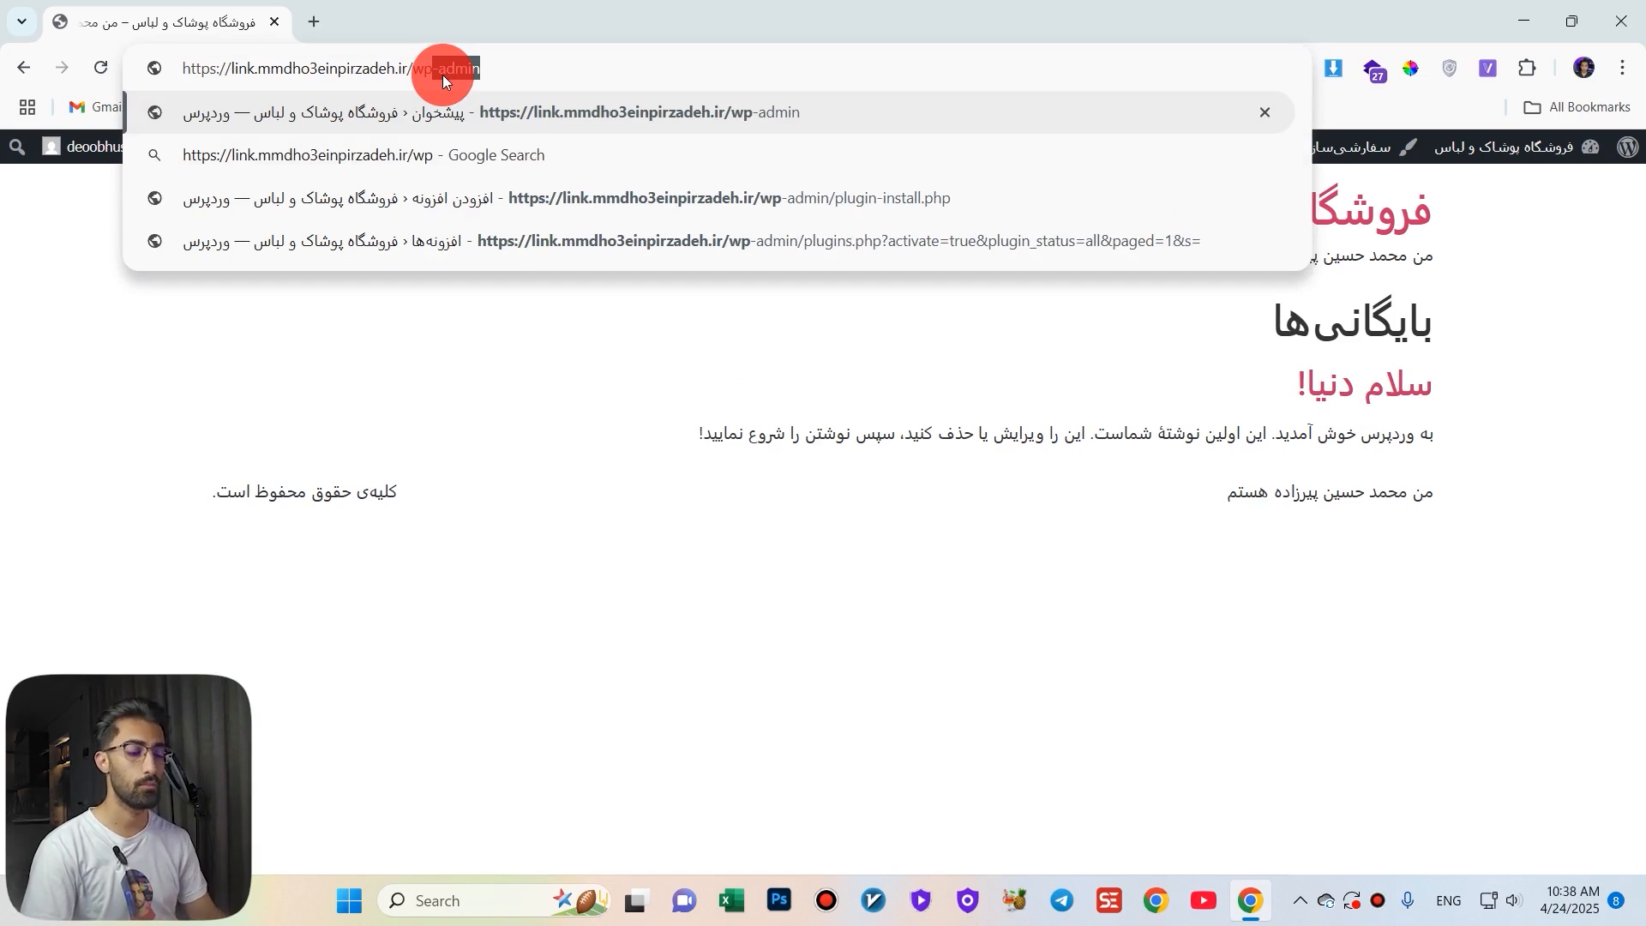
Open the WordPress dashboard by going to the wp-admin address of the clothing shop site.
type("-")
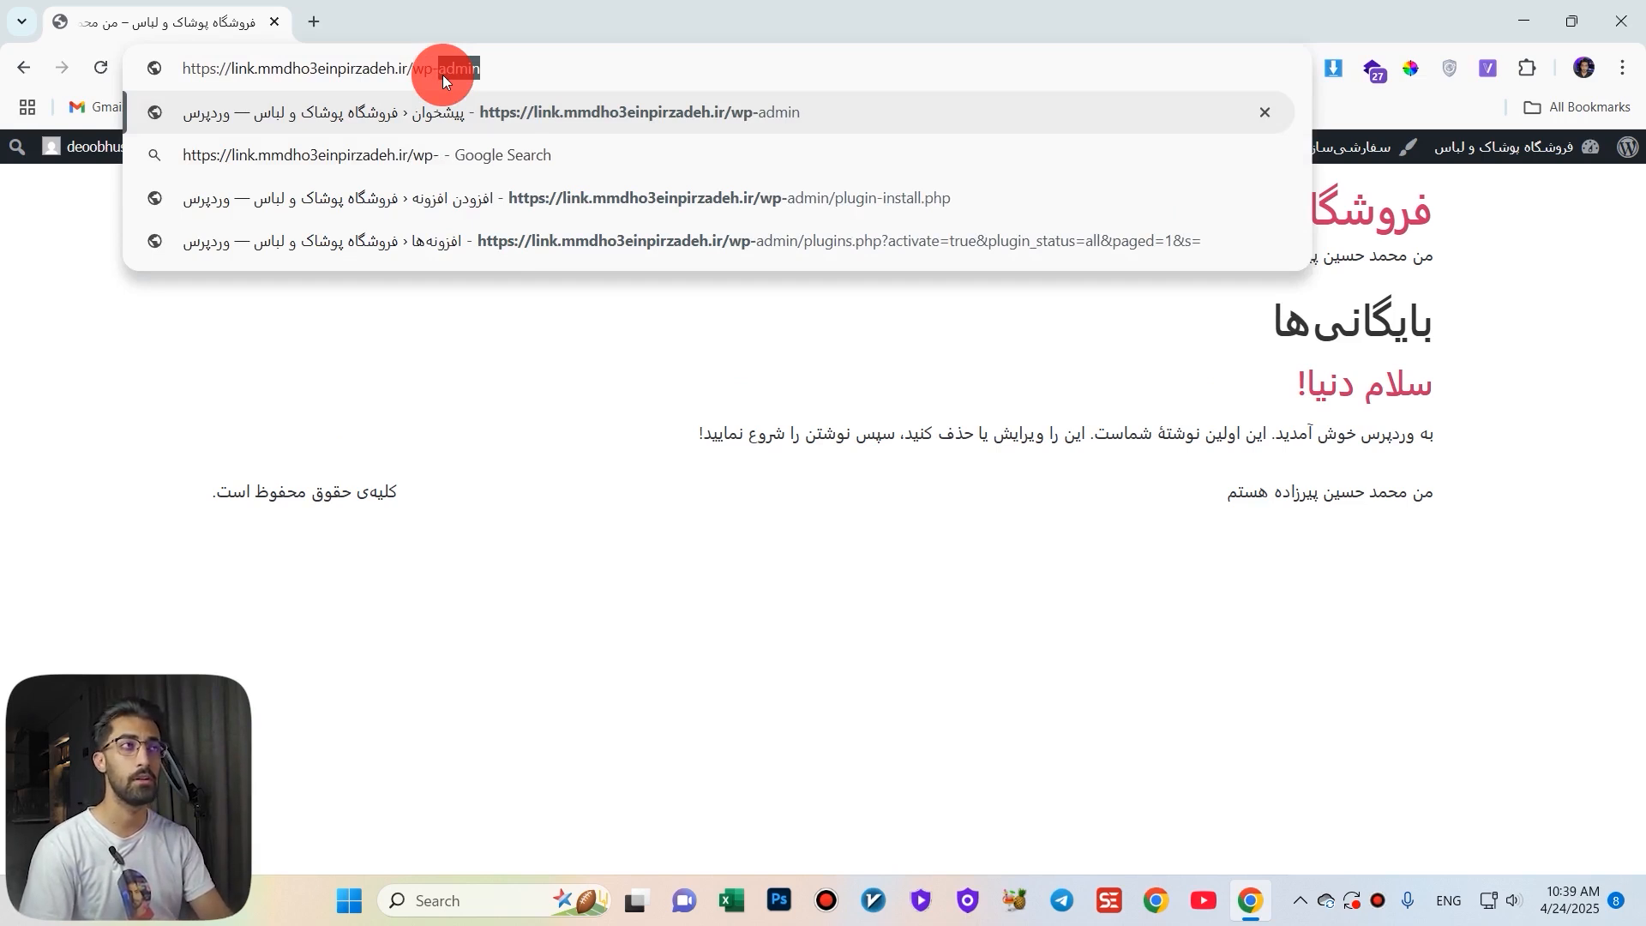
left_click(504, 74)
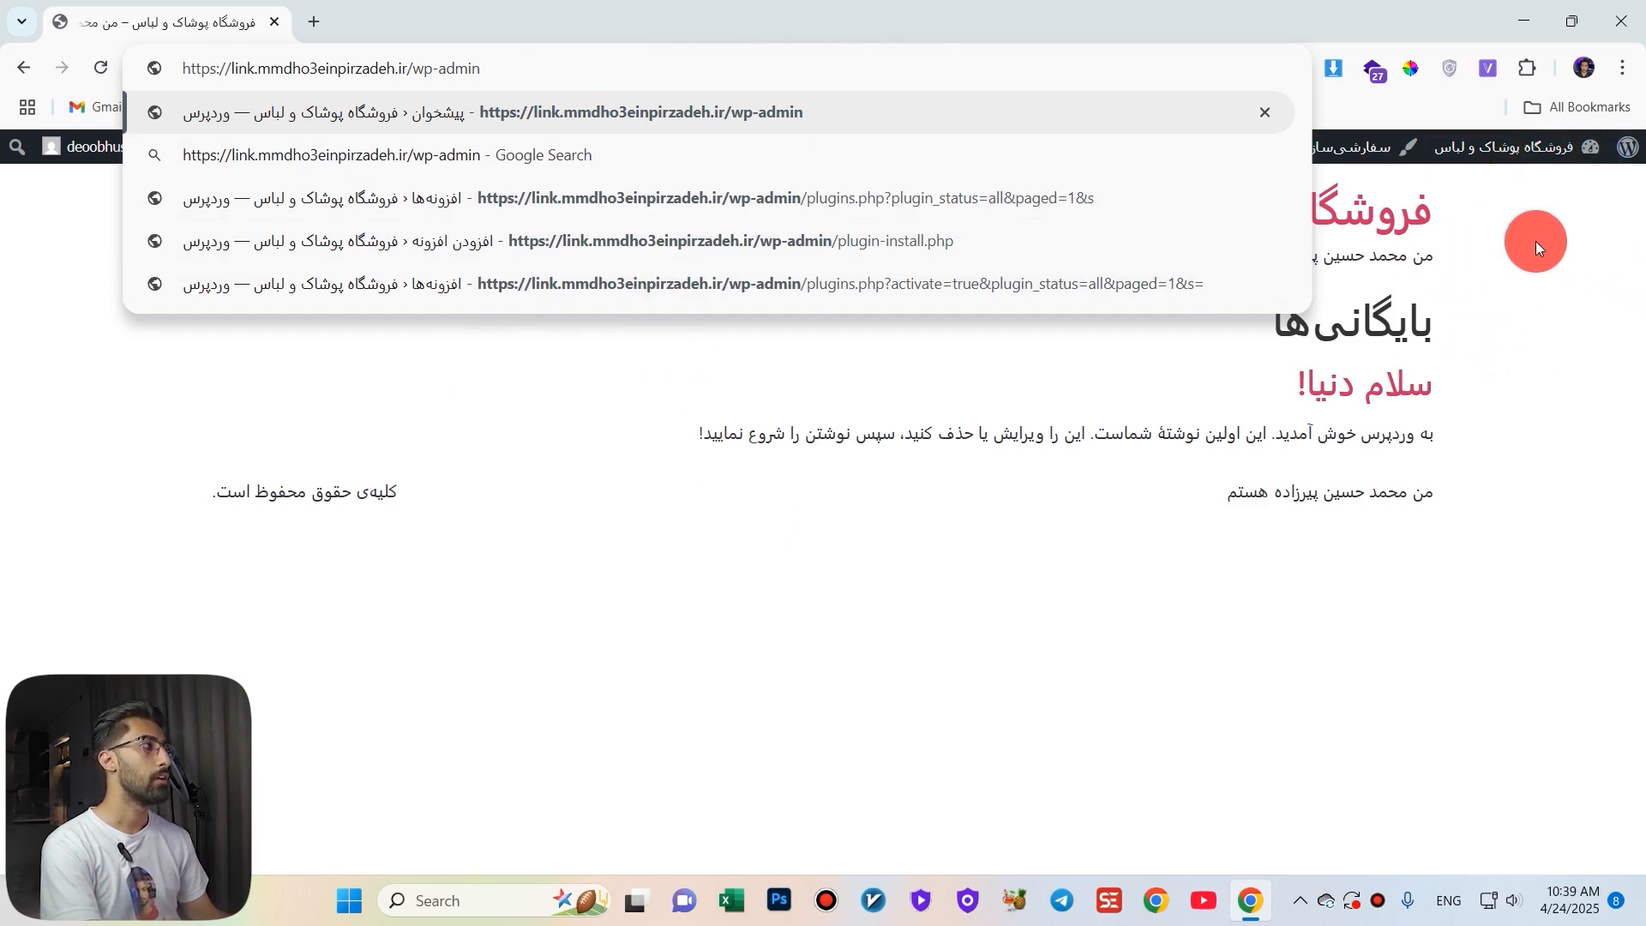
key("Return")
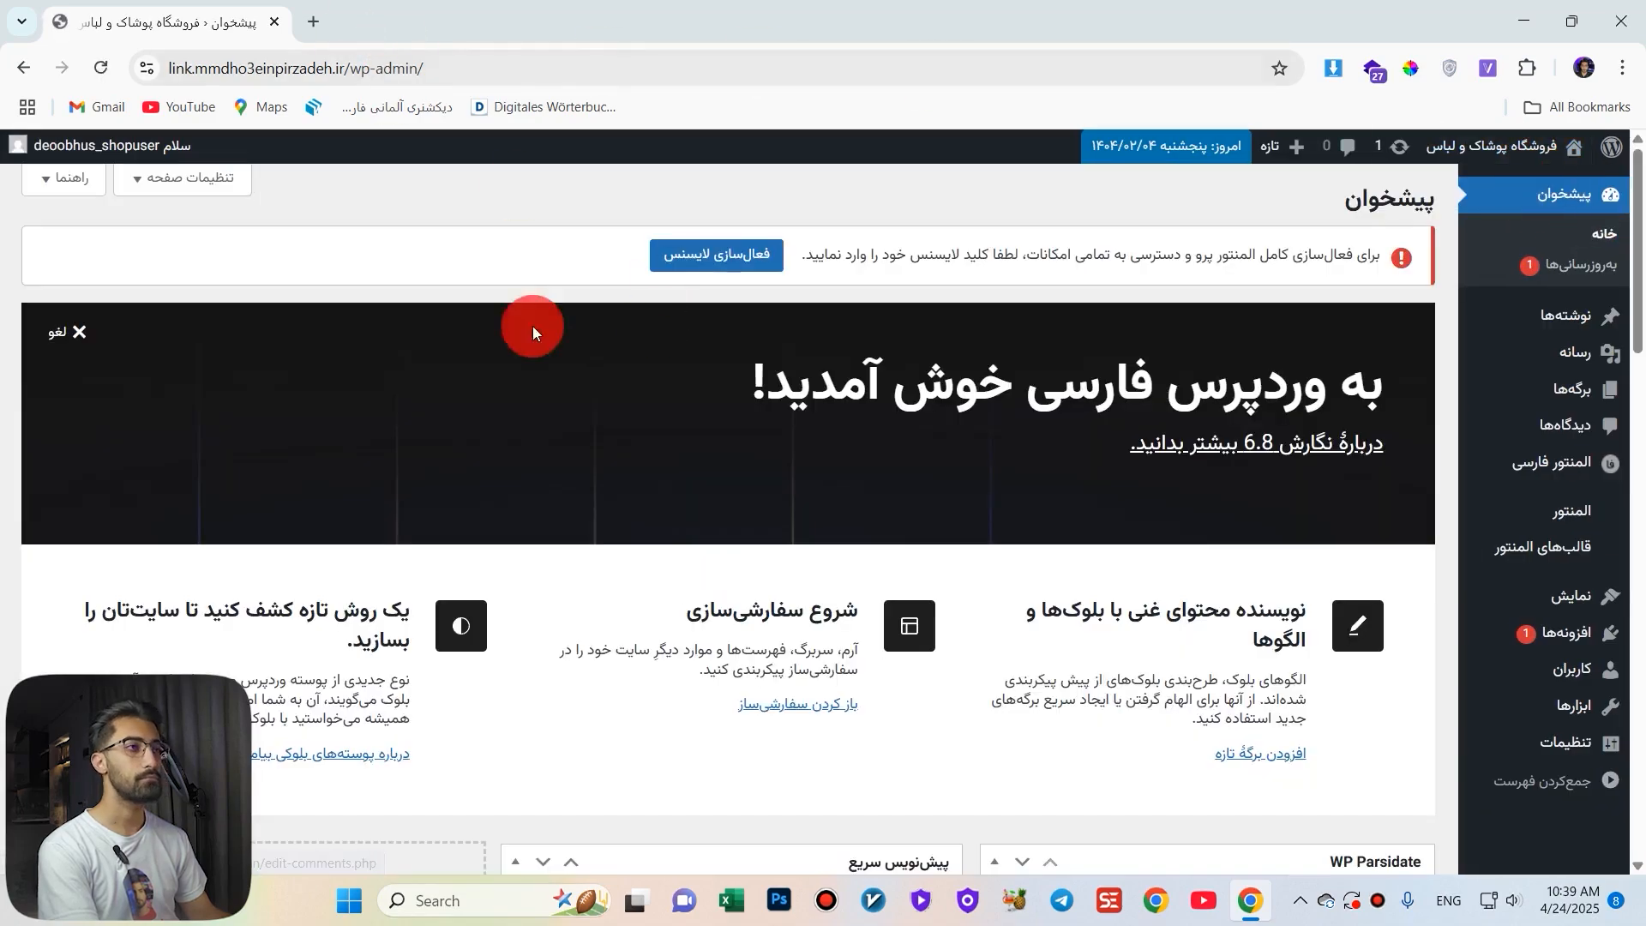
scroll(1199, 319, "down", 4)
scroll(1087, 486, "up", 4)
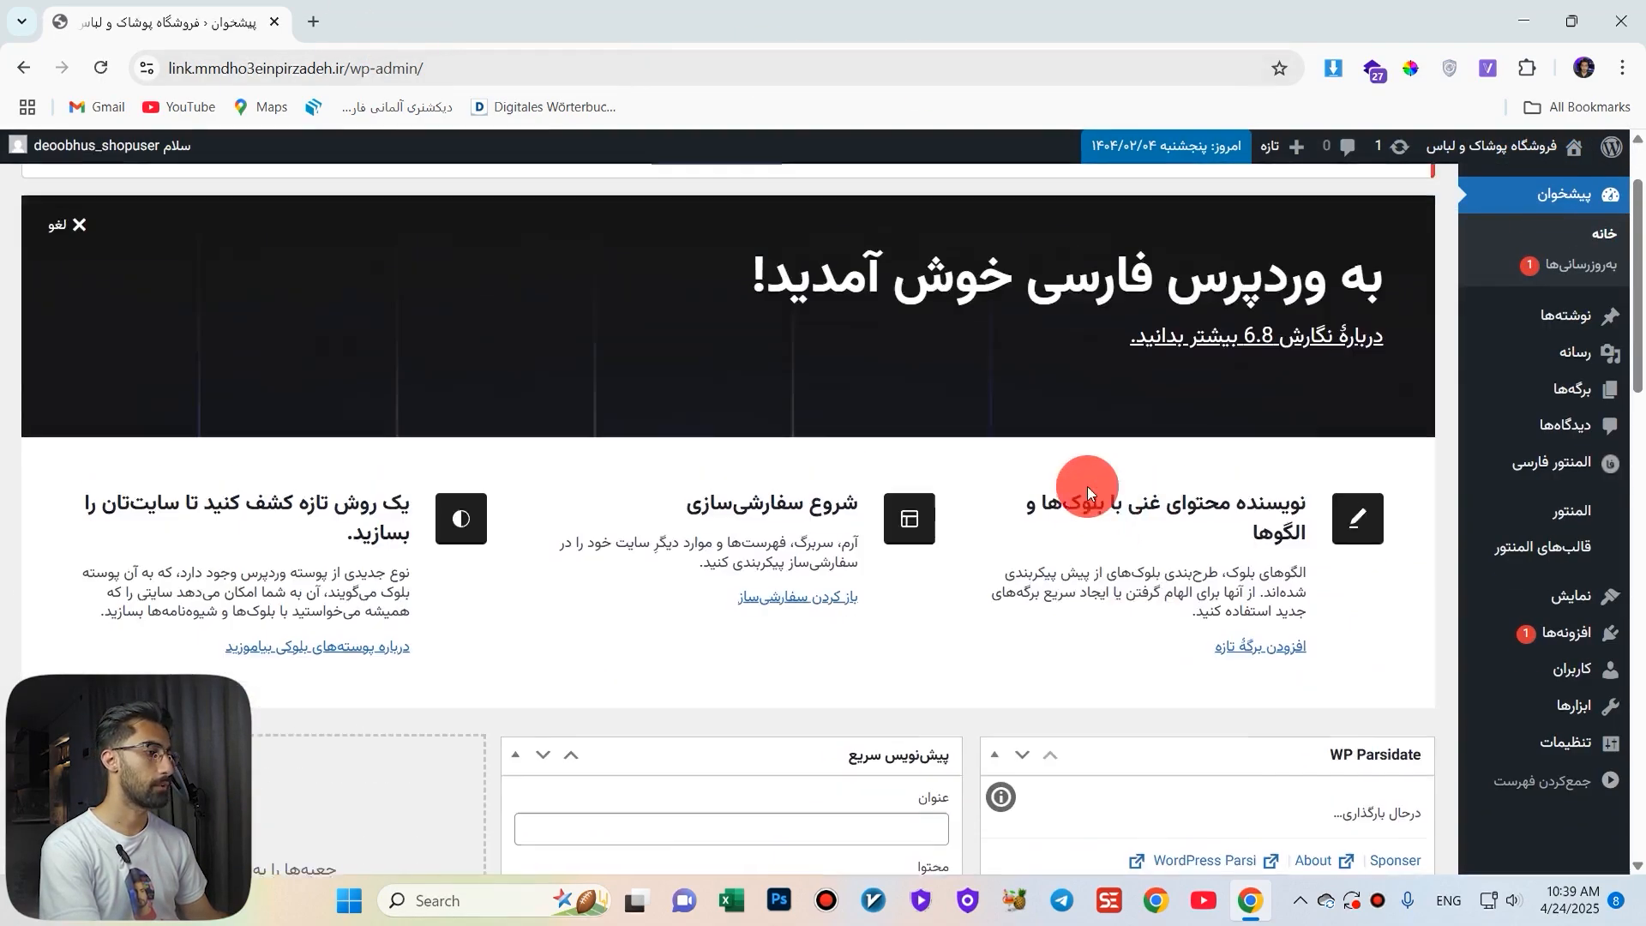
Go back to the shop's front page and open the dashboard (پیشخوان) from the site name's shortcuts.
key("alt+Left")
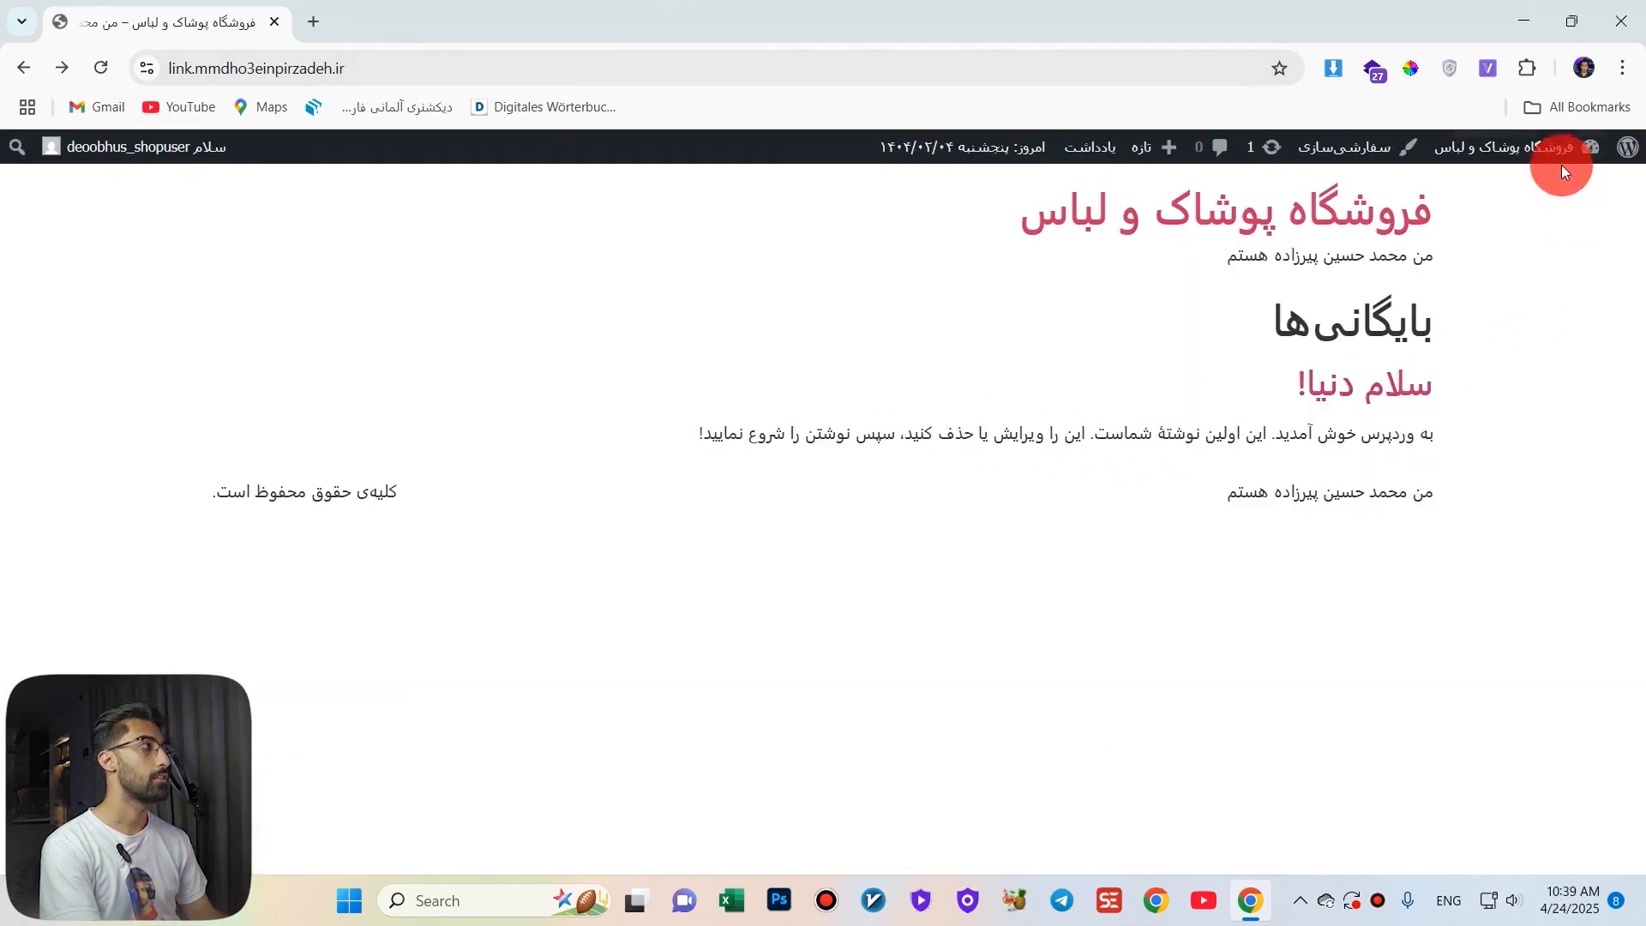
mouse_move(1487, 150)
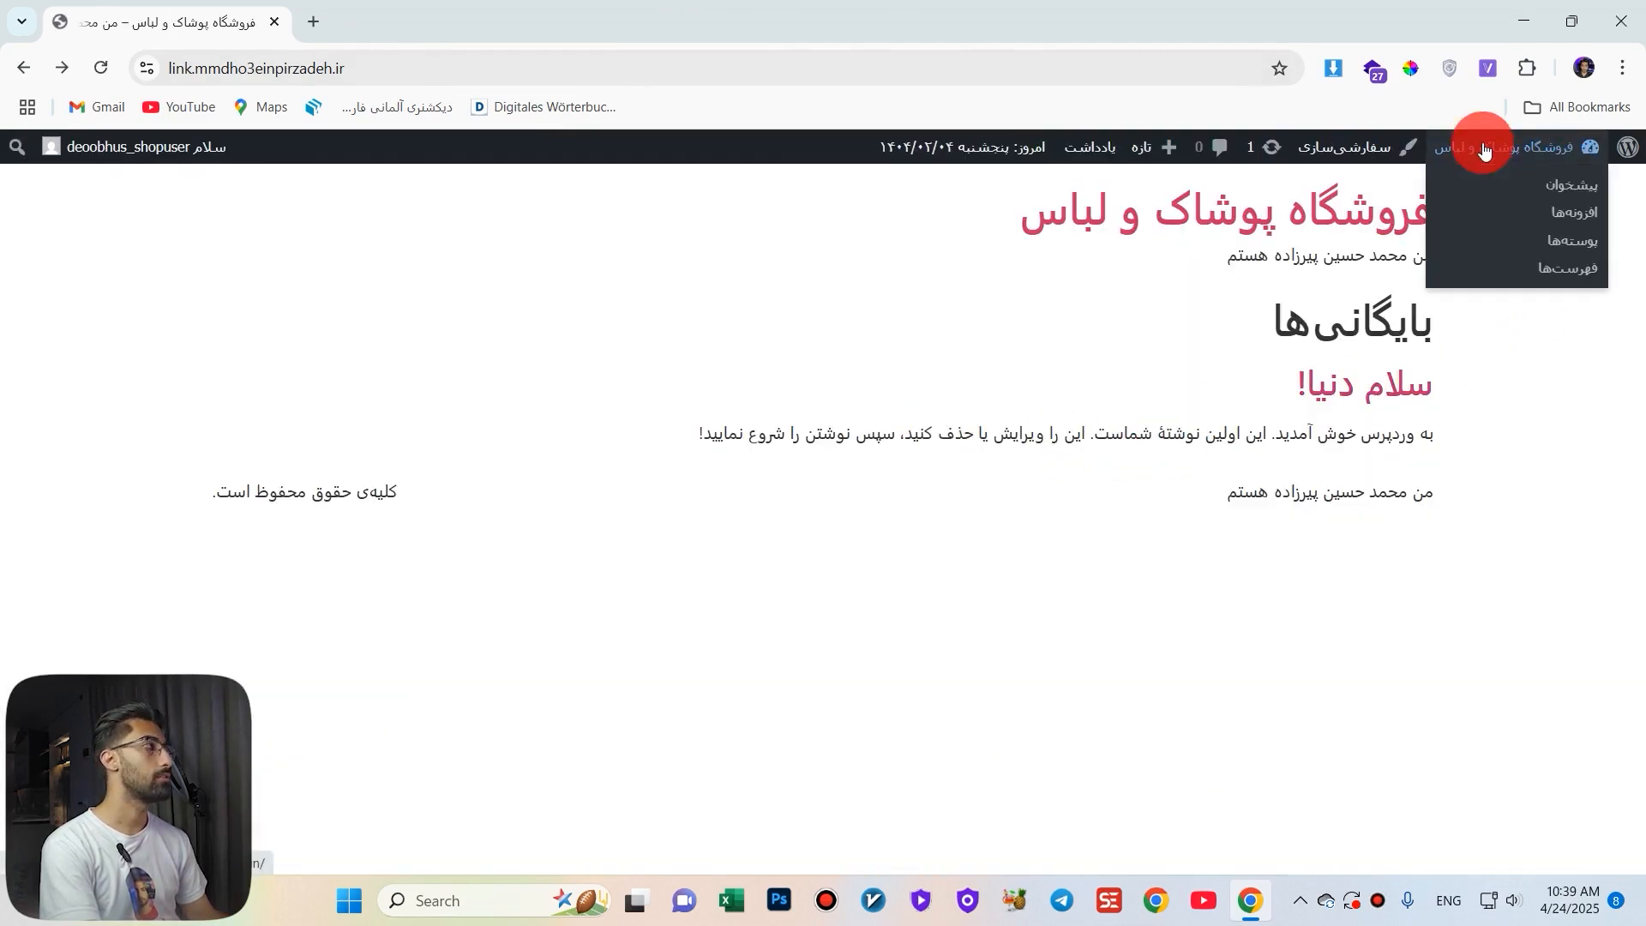
left_click(1547, 196)
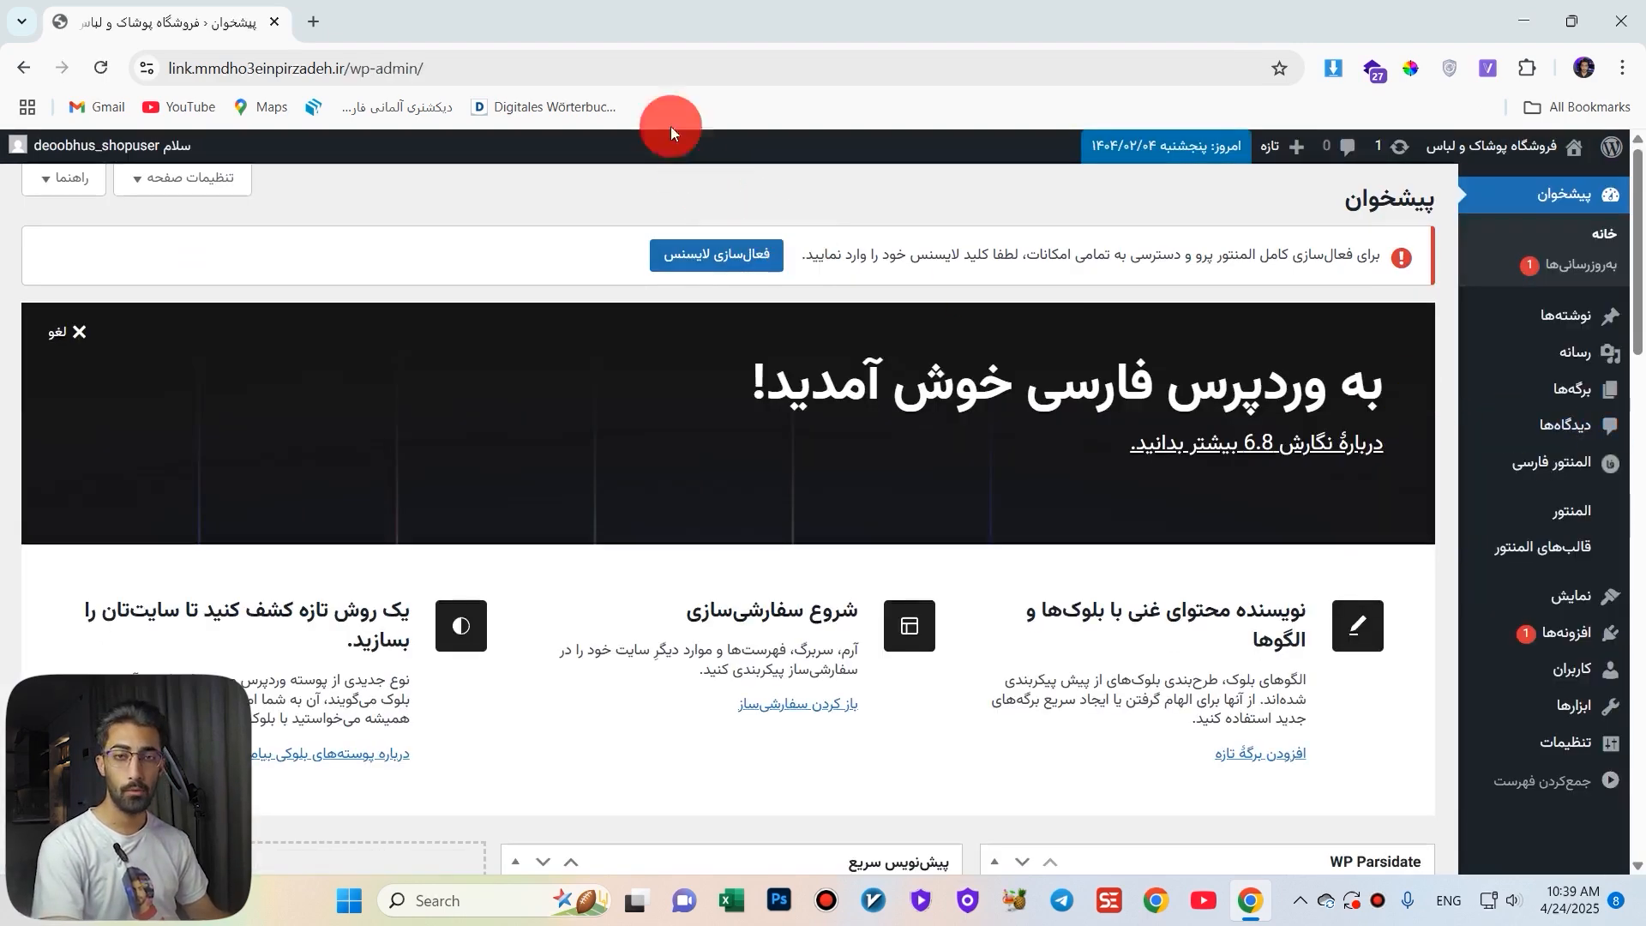
Search Google for "header and footer" in a new browser tab.
left_click(323, 19)
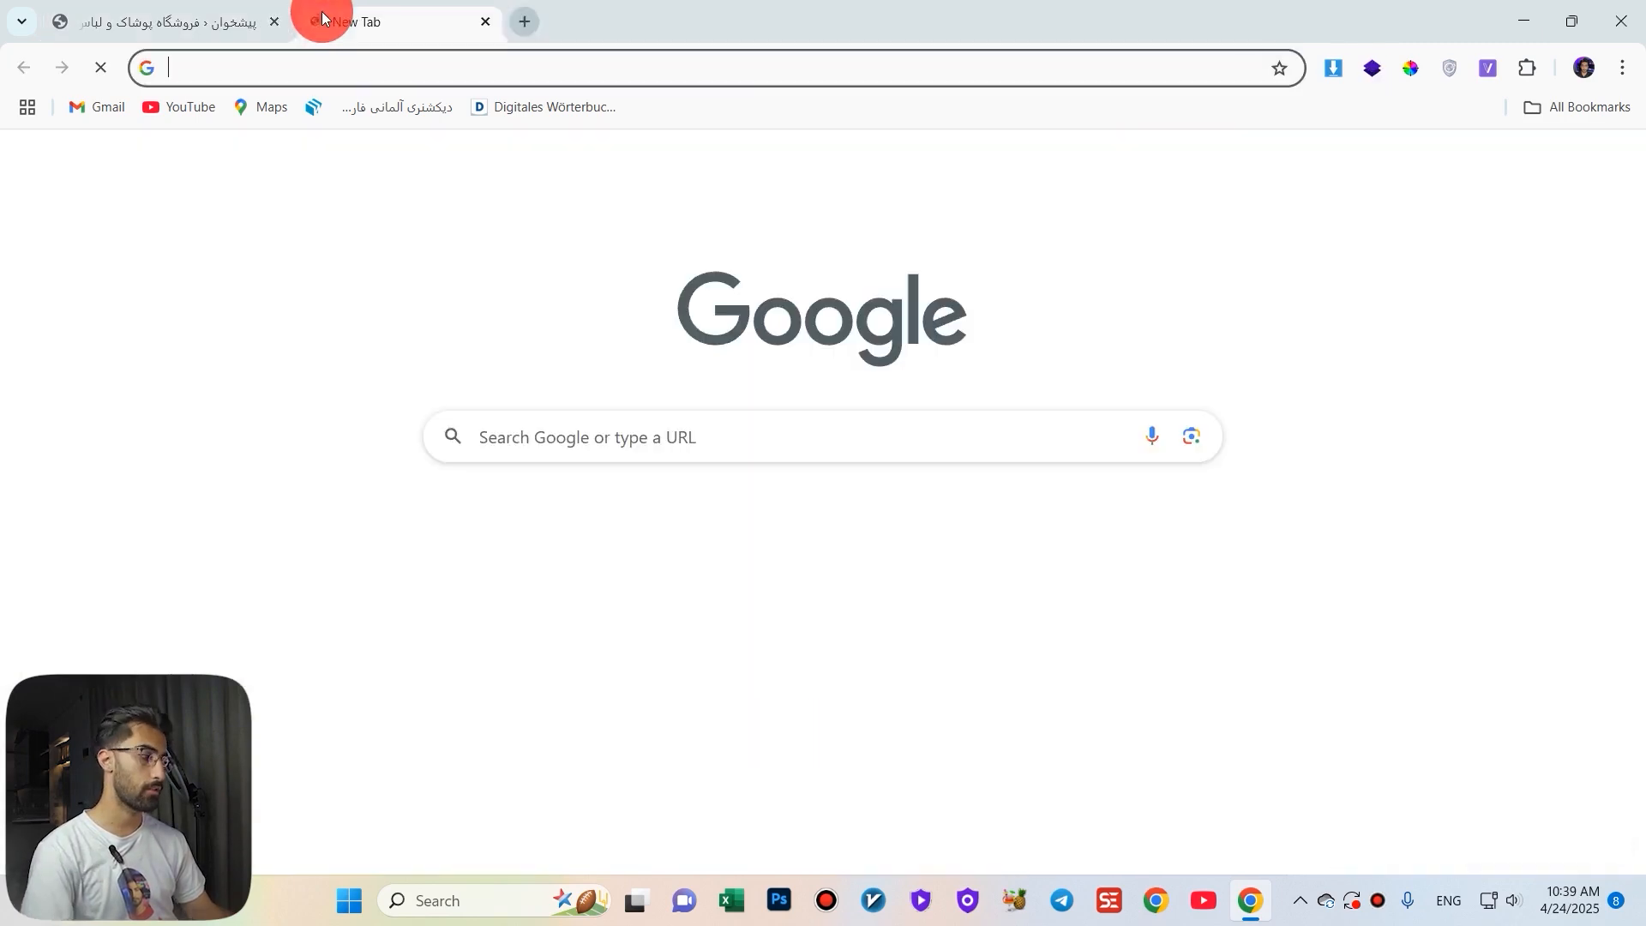
type("header")
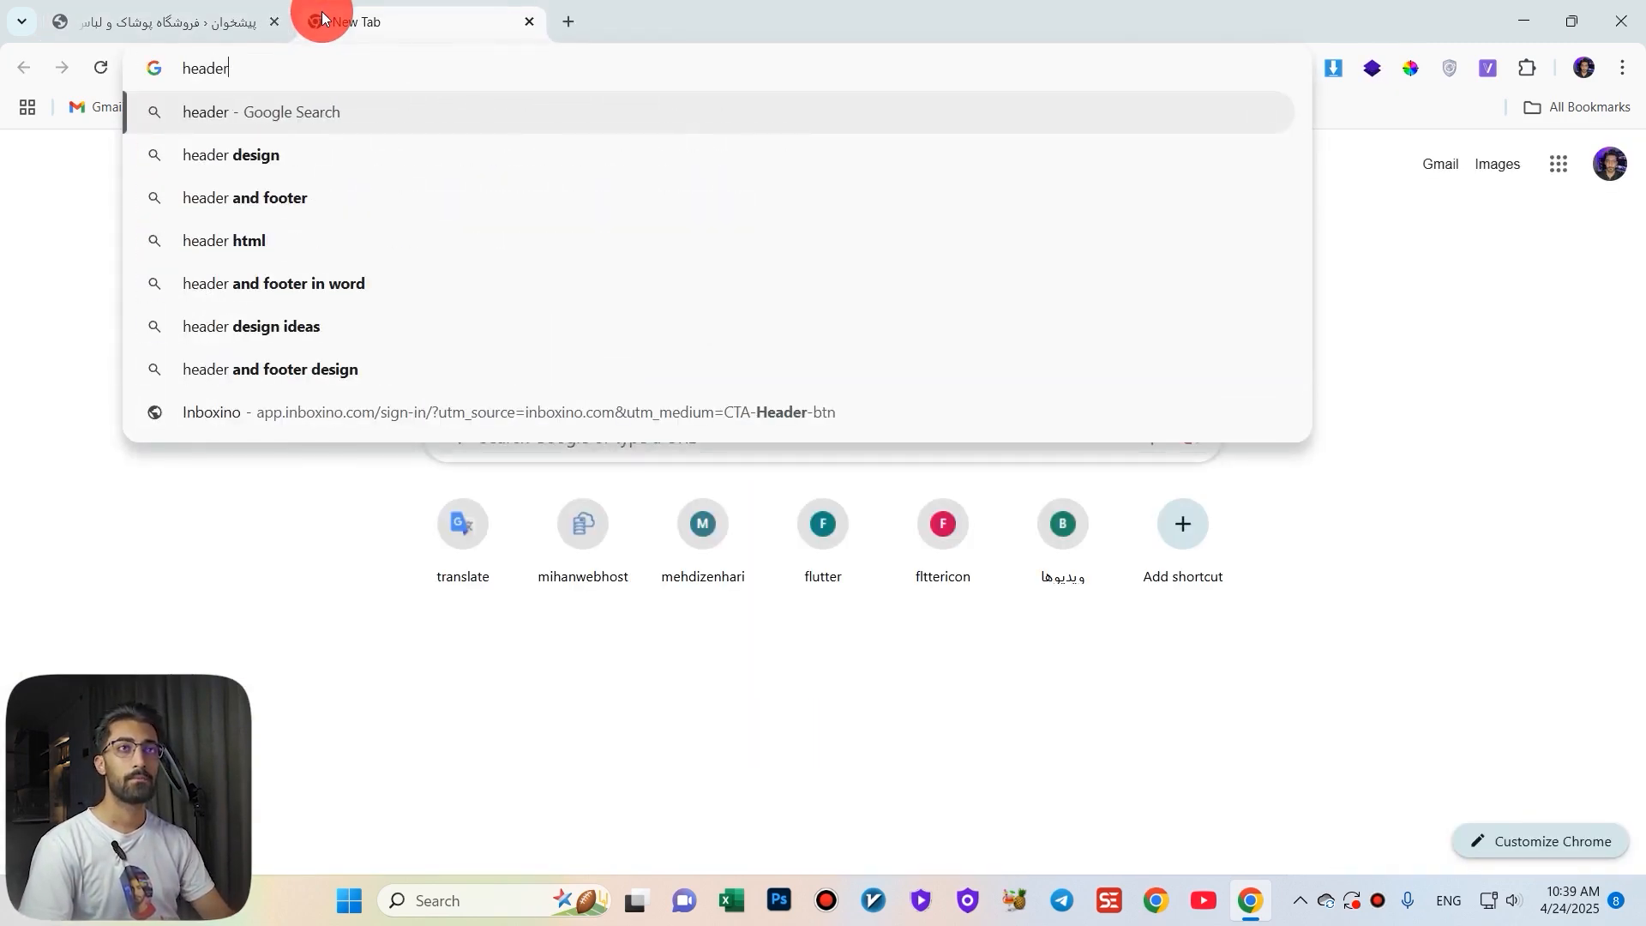
key("Down")
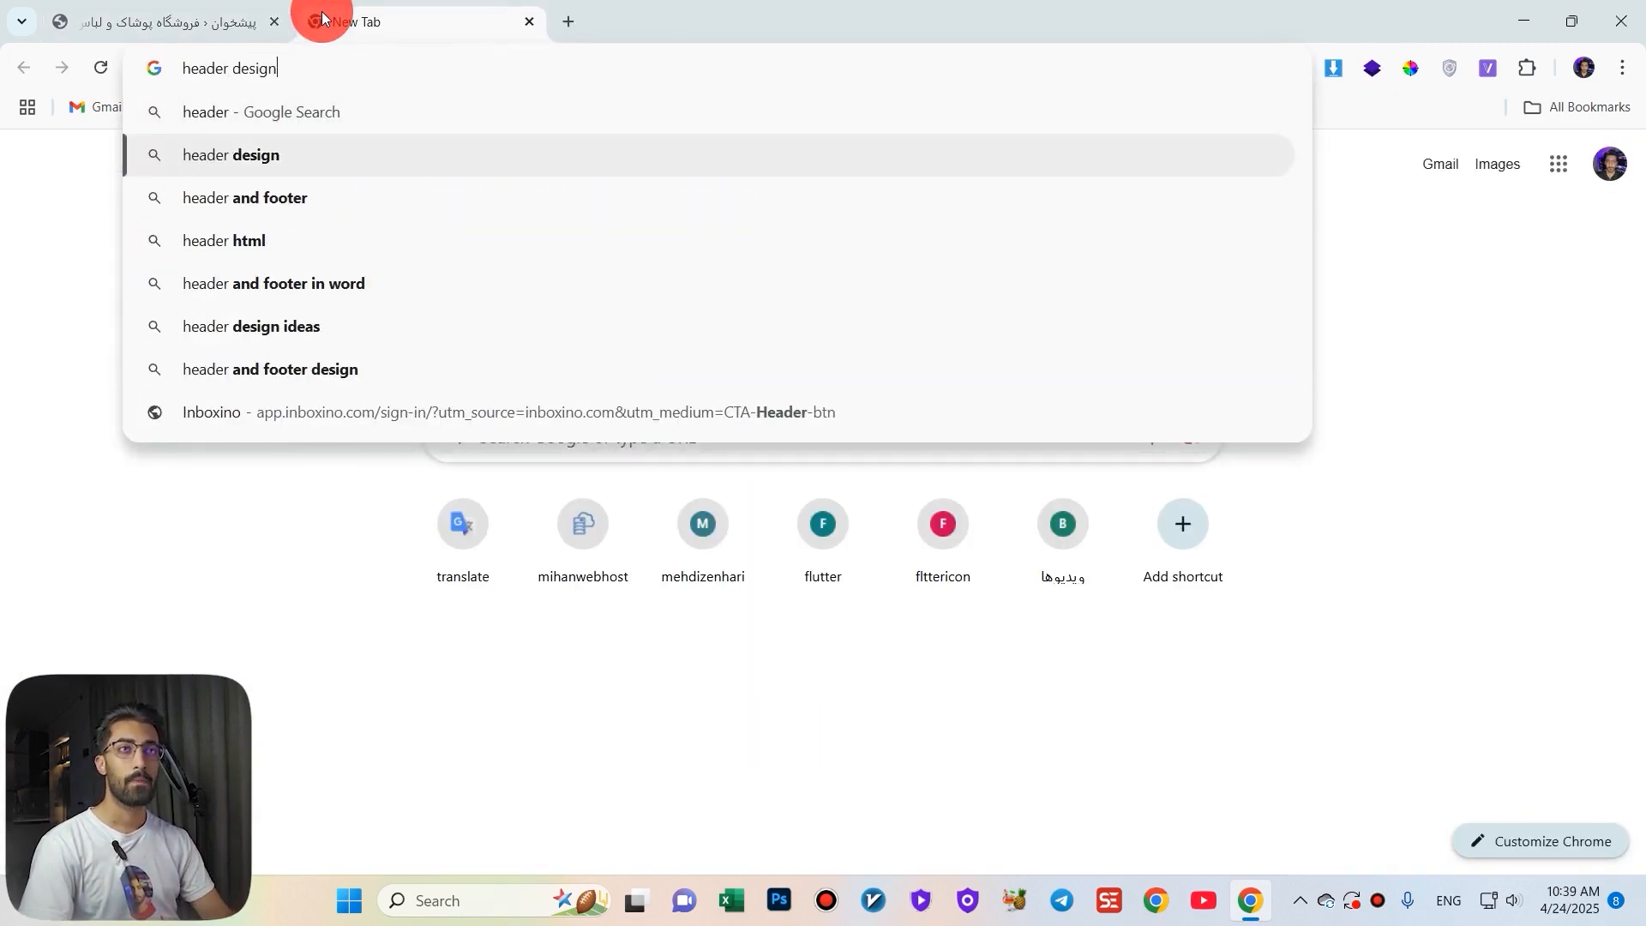
key("Down")
key("Return")
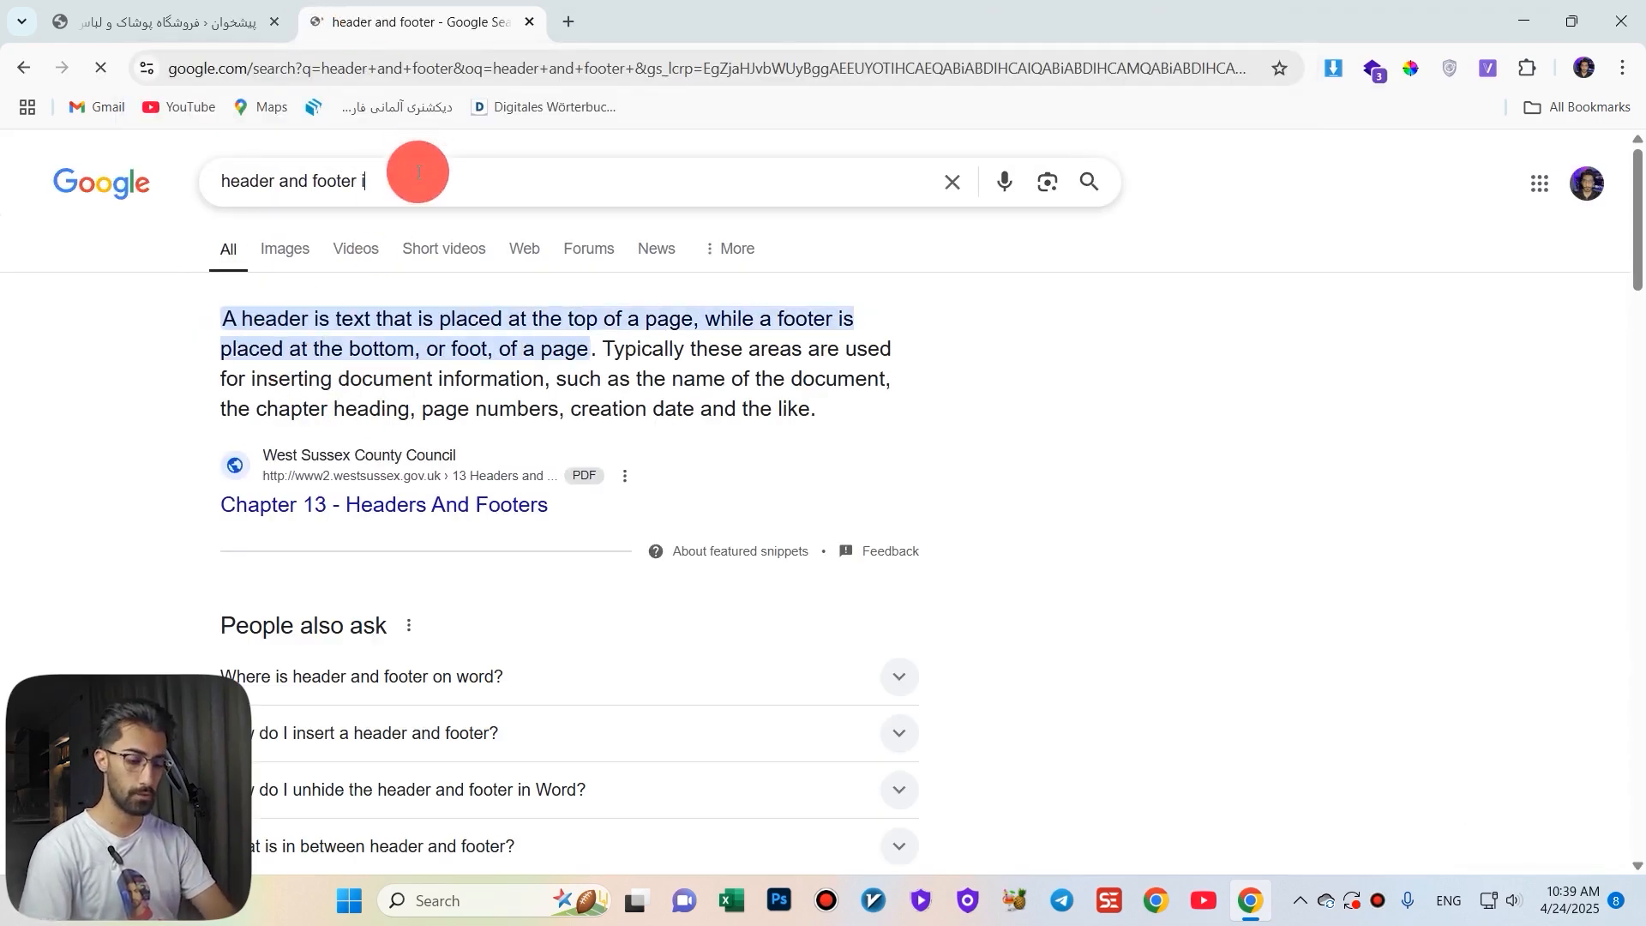
Refine the search to "header and footer in wordpress" and look through the image results.
key("BackSpace")
key("BackSpace")
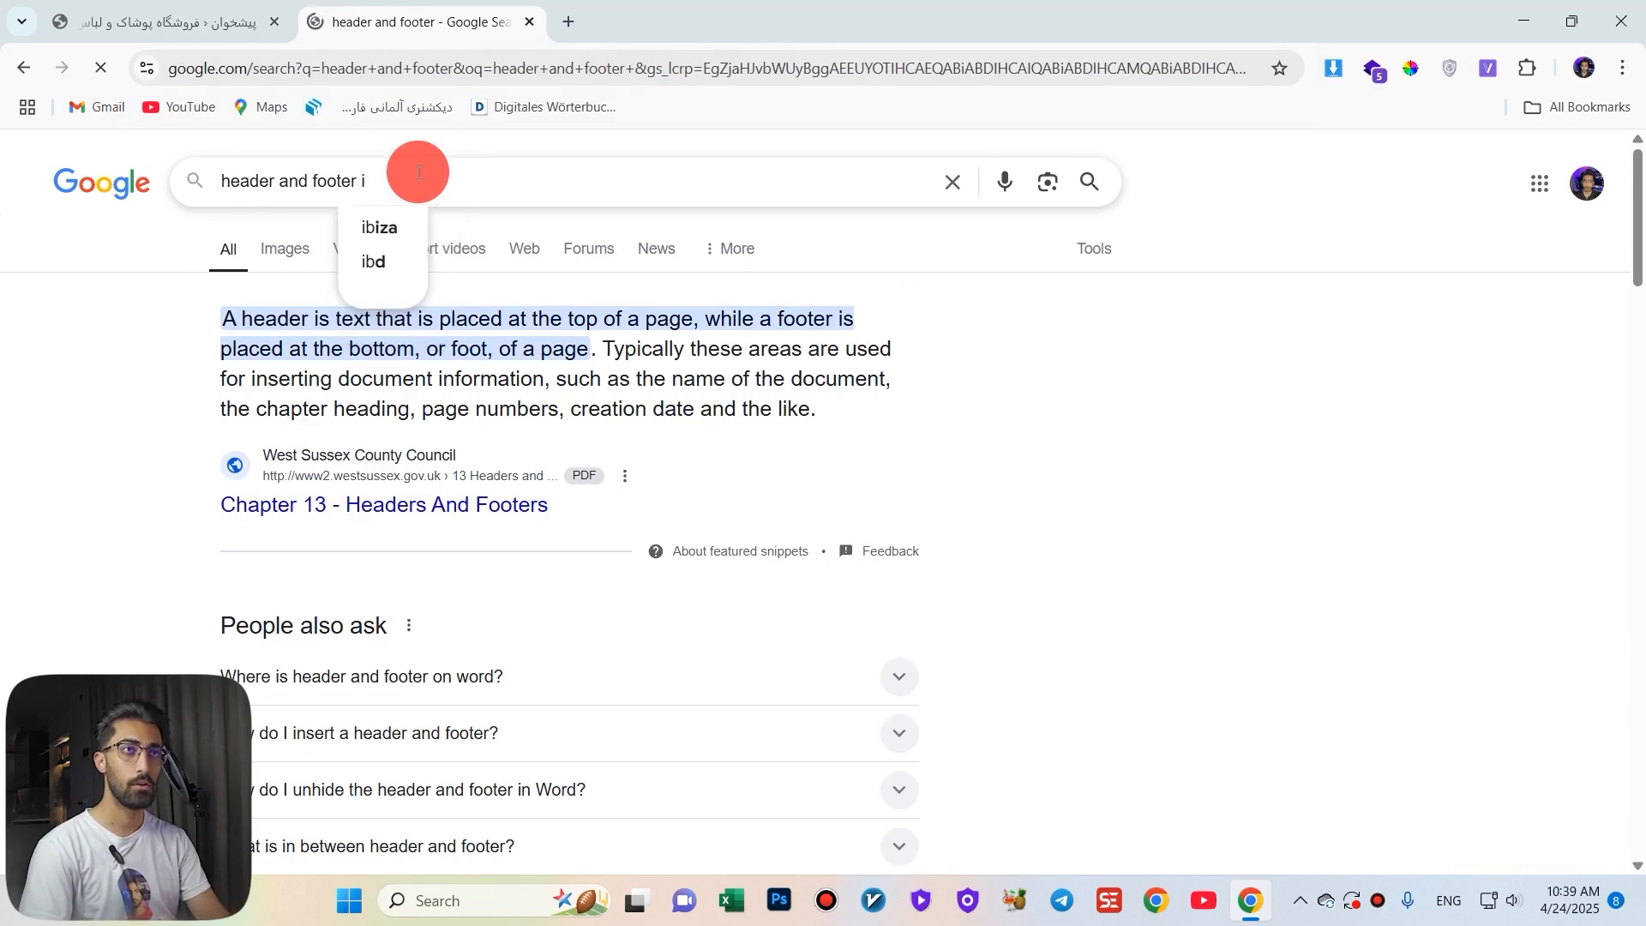
type("n wordpress")
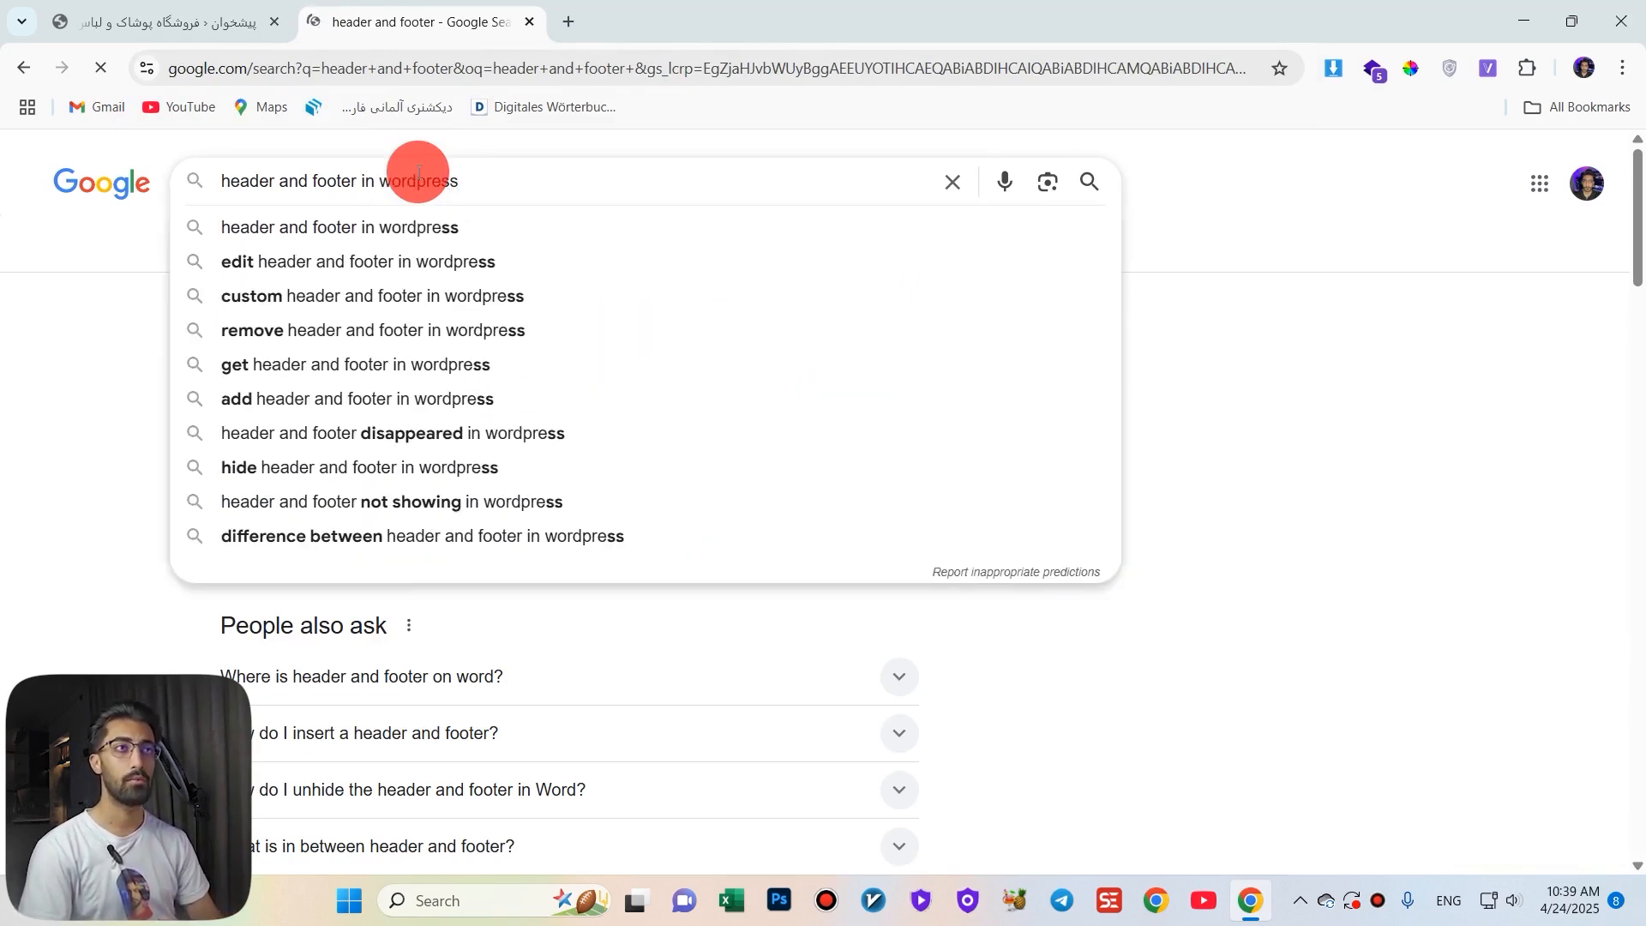
key("Return")
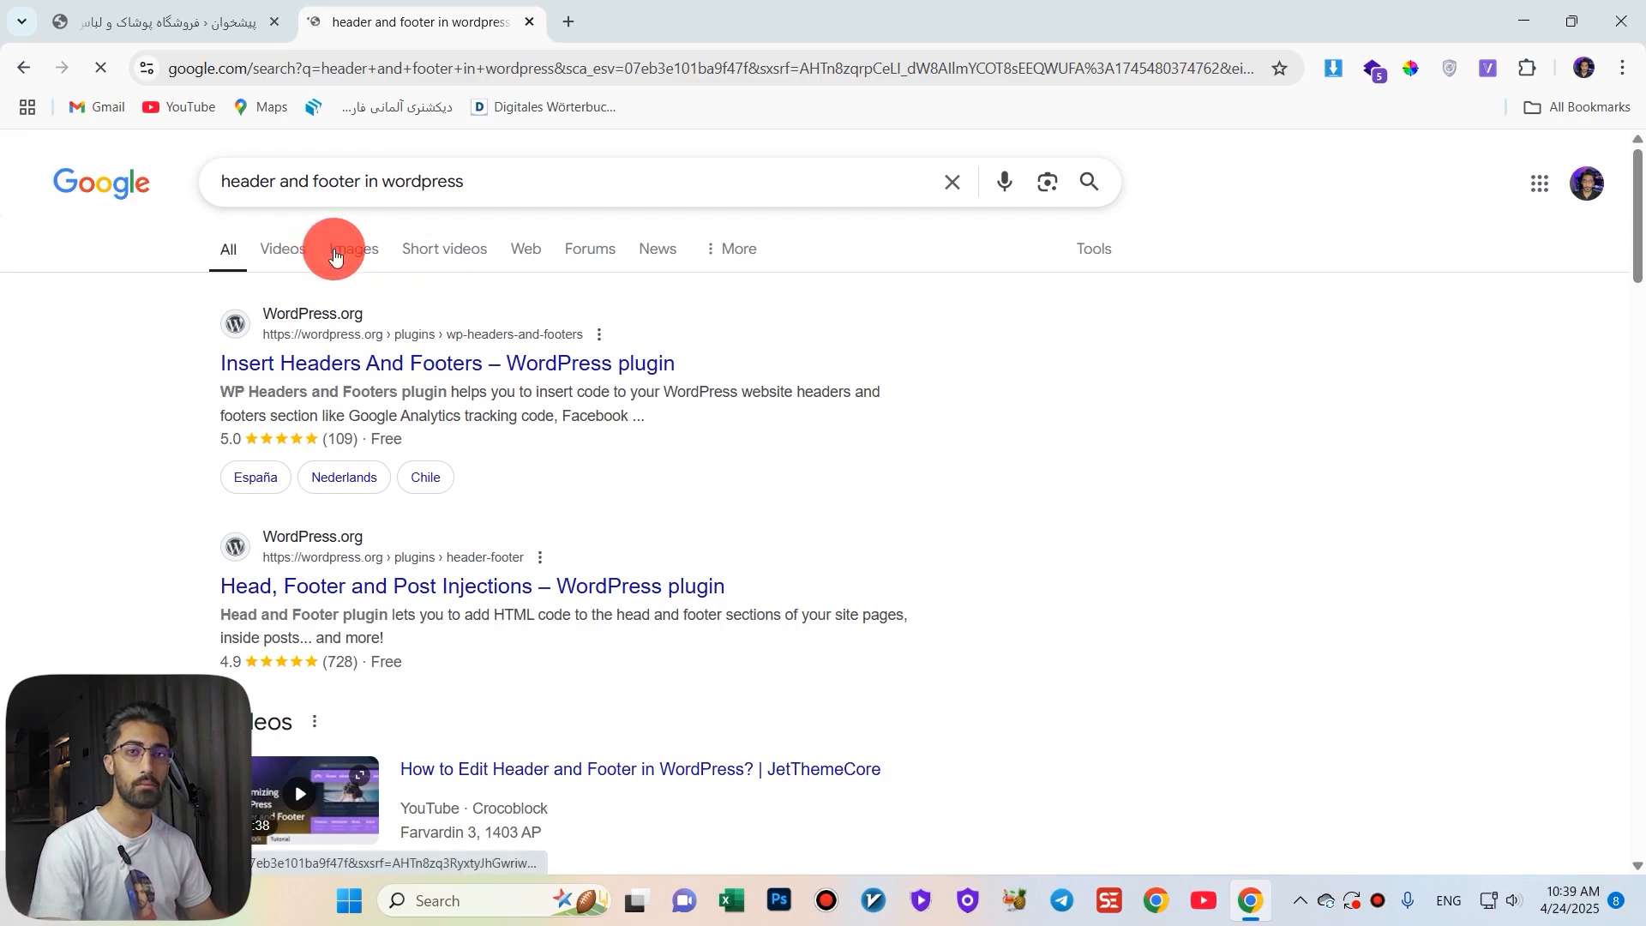
left_click(334, 251)
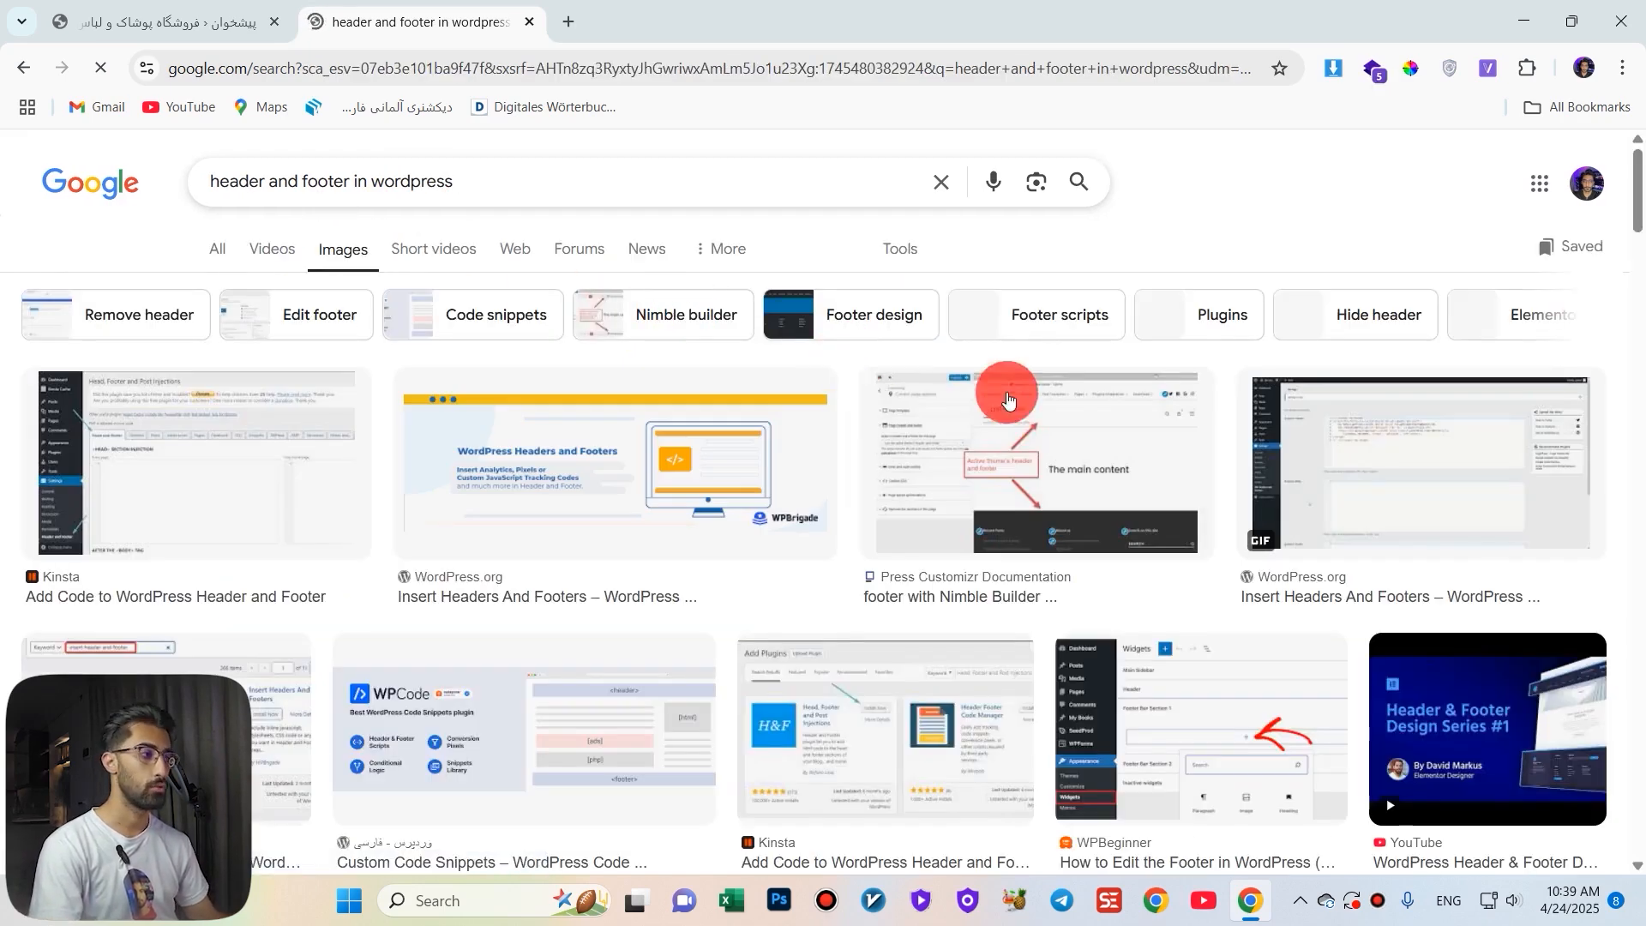
scroll(1157, 338, "down", 5)
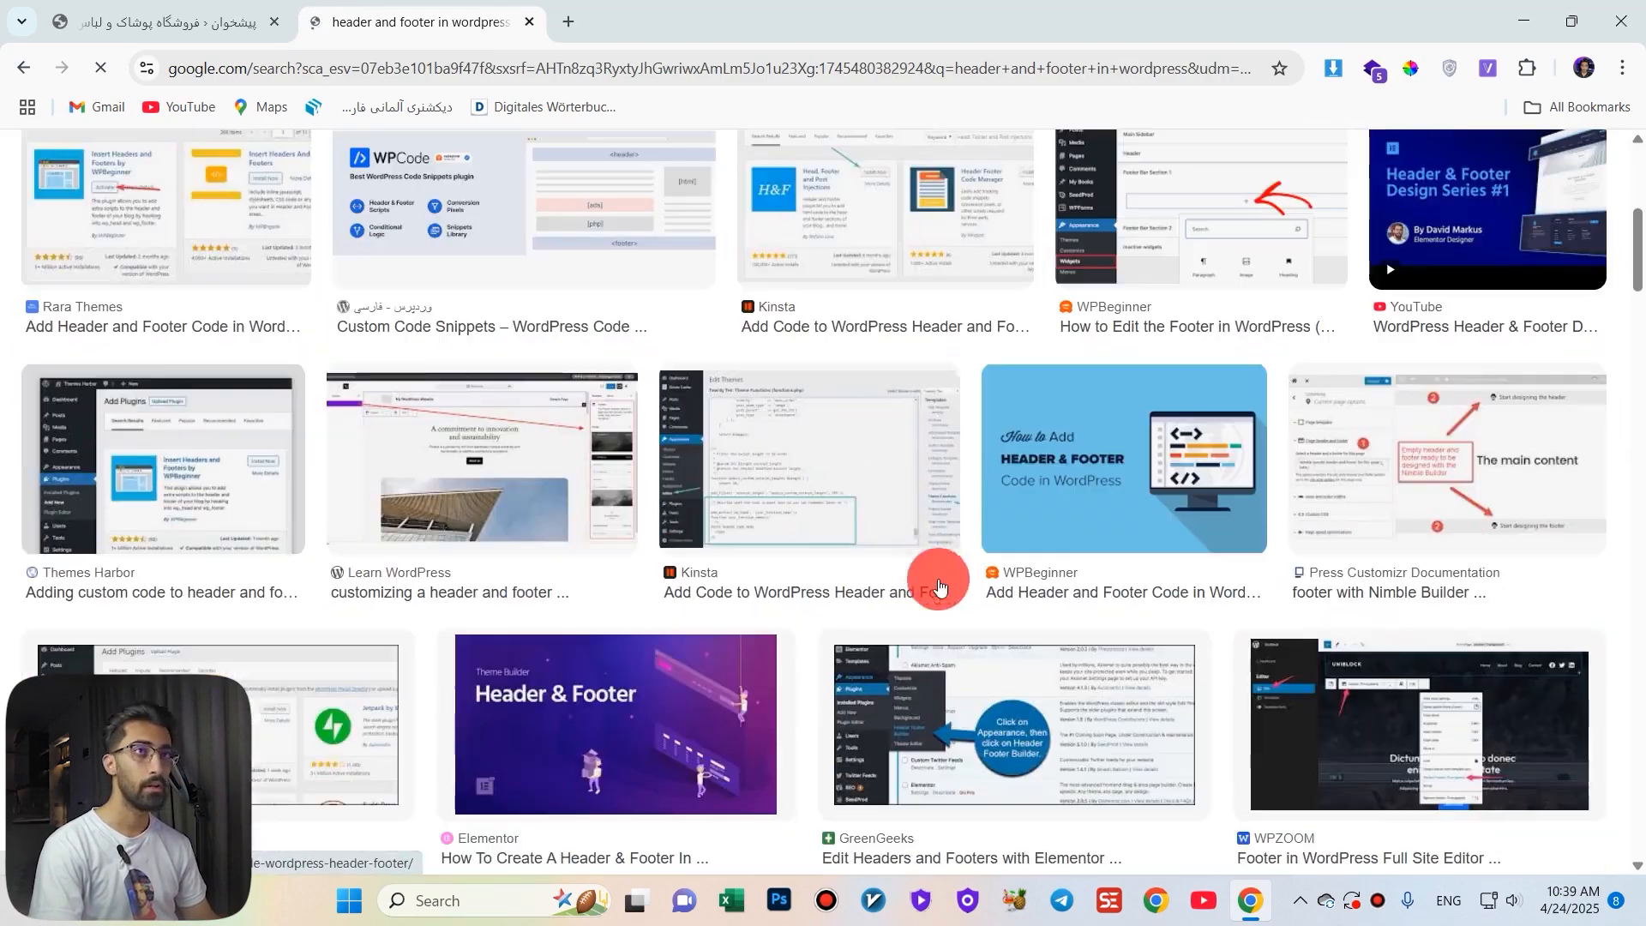
scroll(302, 130, "up", 5)
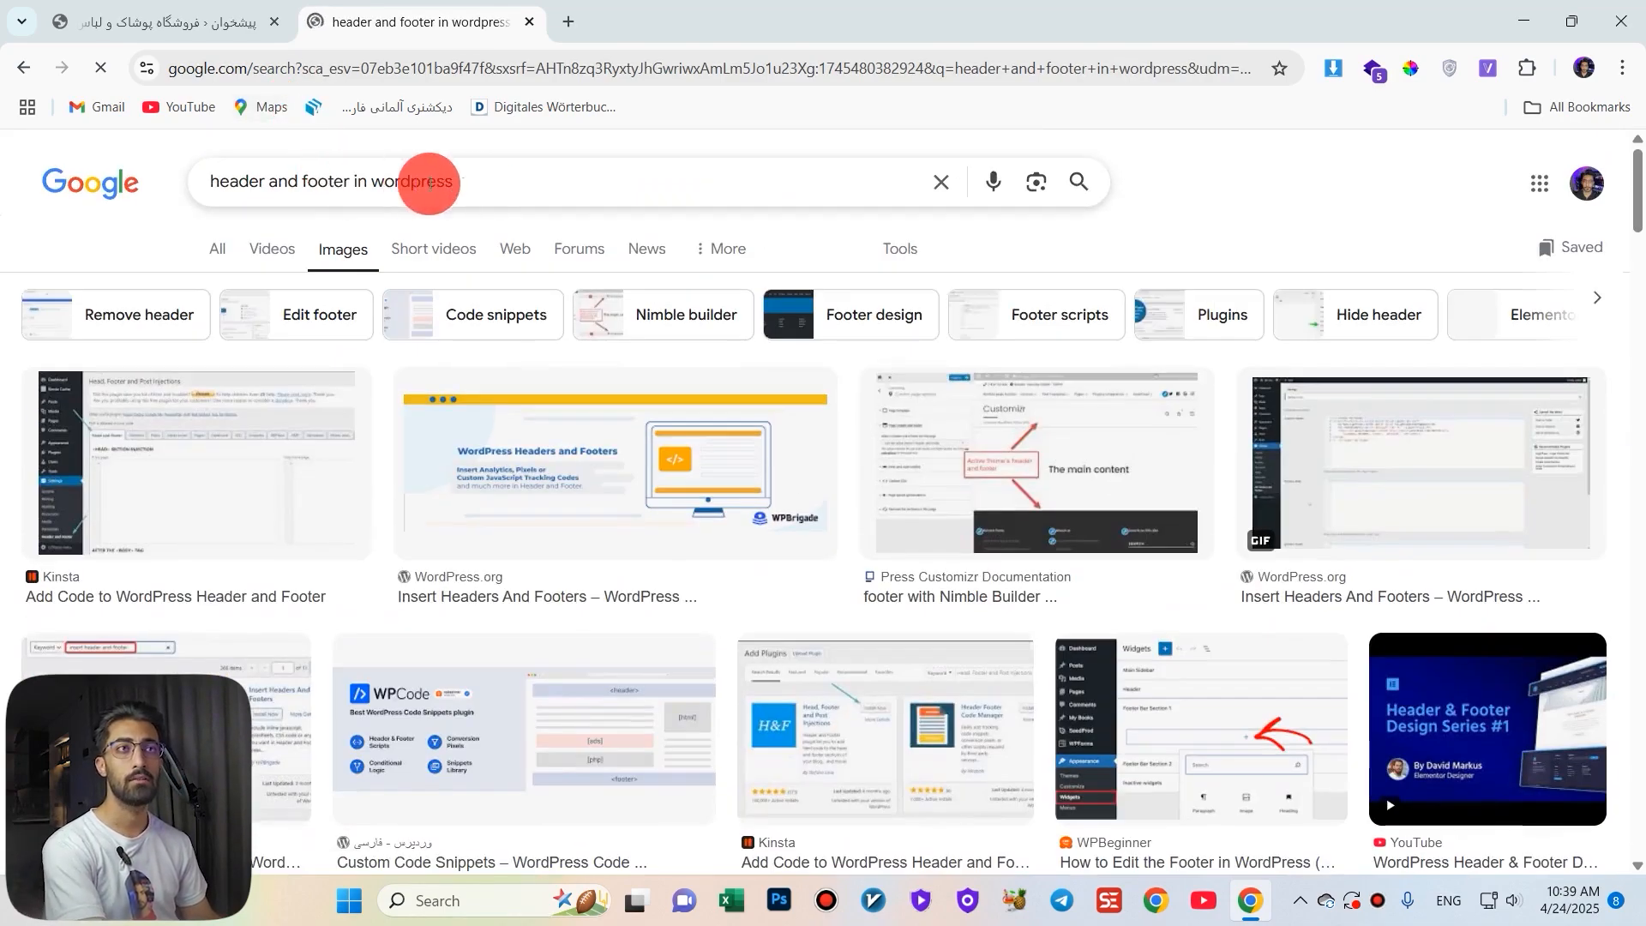
Shorten the image search to "header and footer" and browse the results for a layout example.
left_click_drag(483, 182, 338, 190)
key("BackSpace")
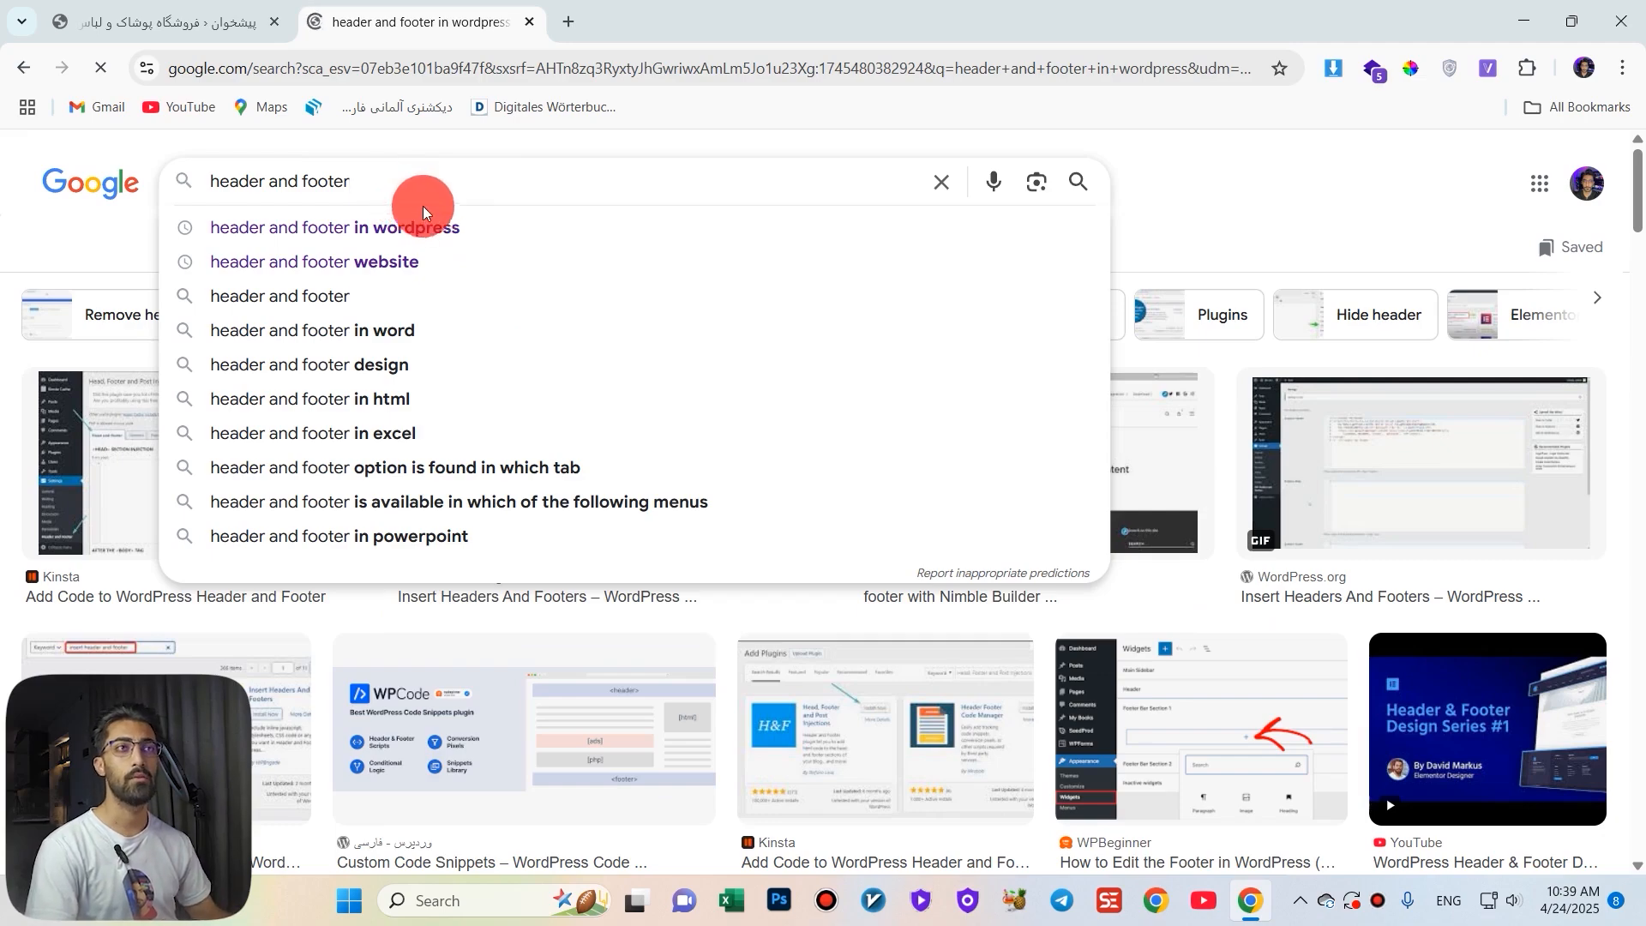
key("Return")
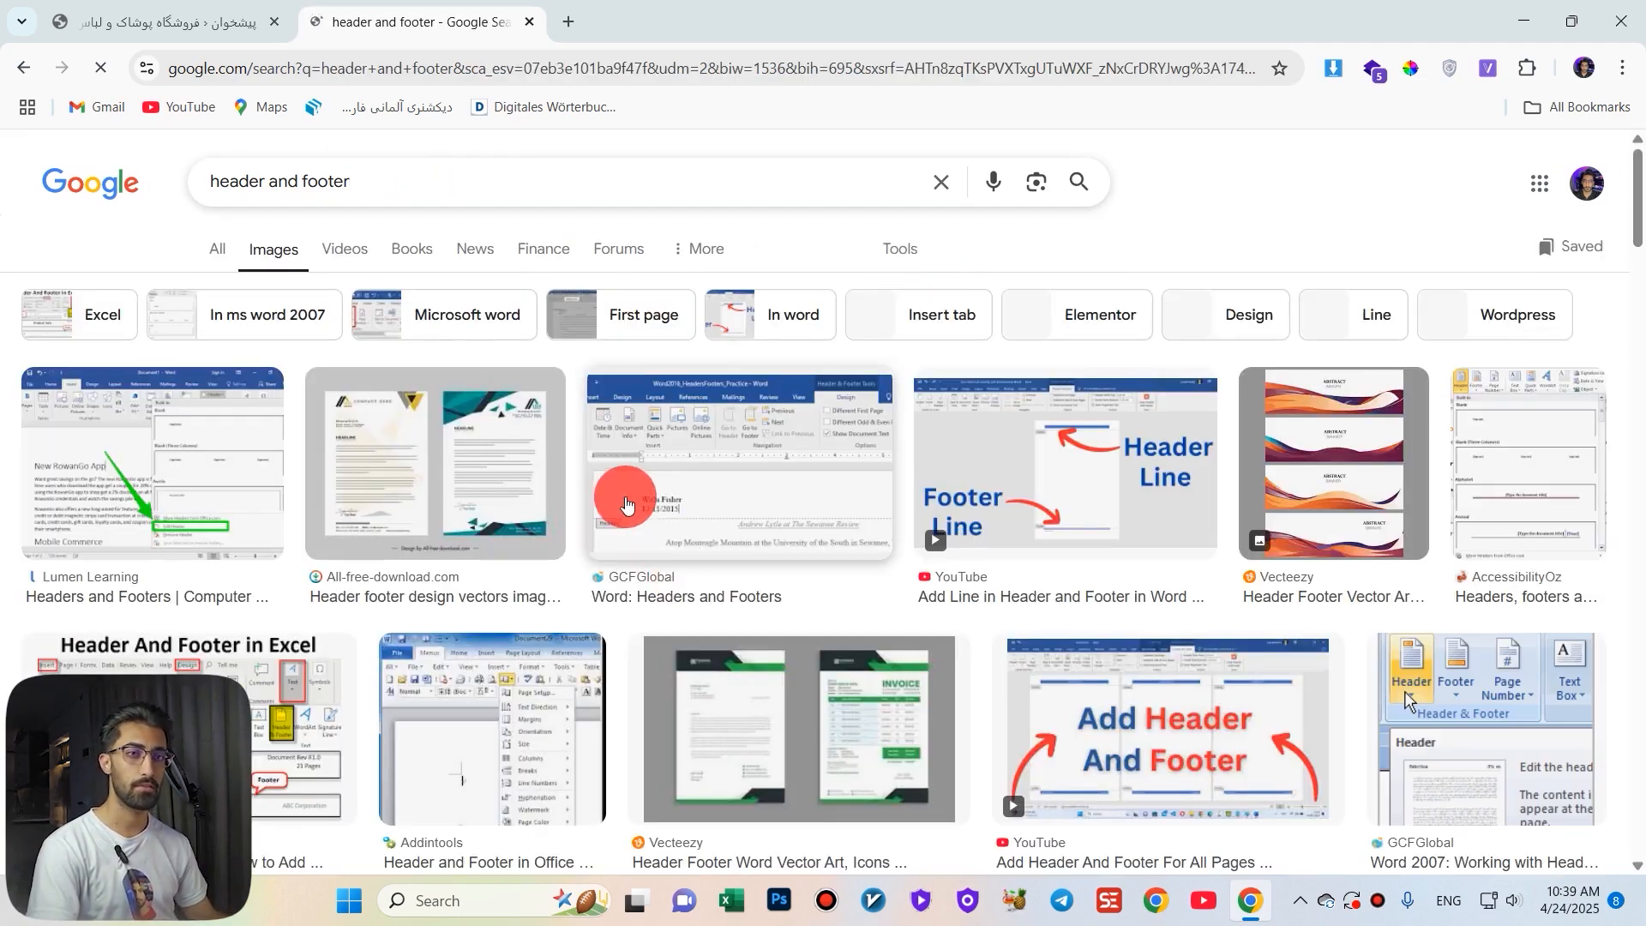
scroll(600, 488, "down", 2)
scroll(607, 494, "down", 5)
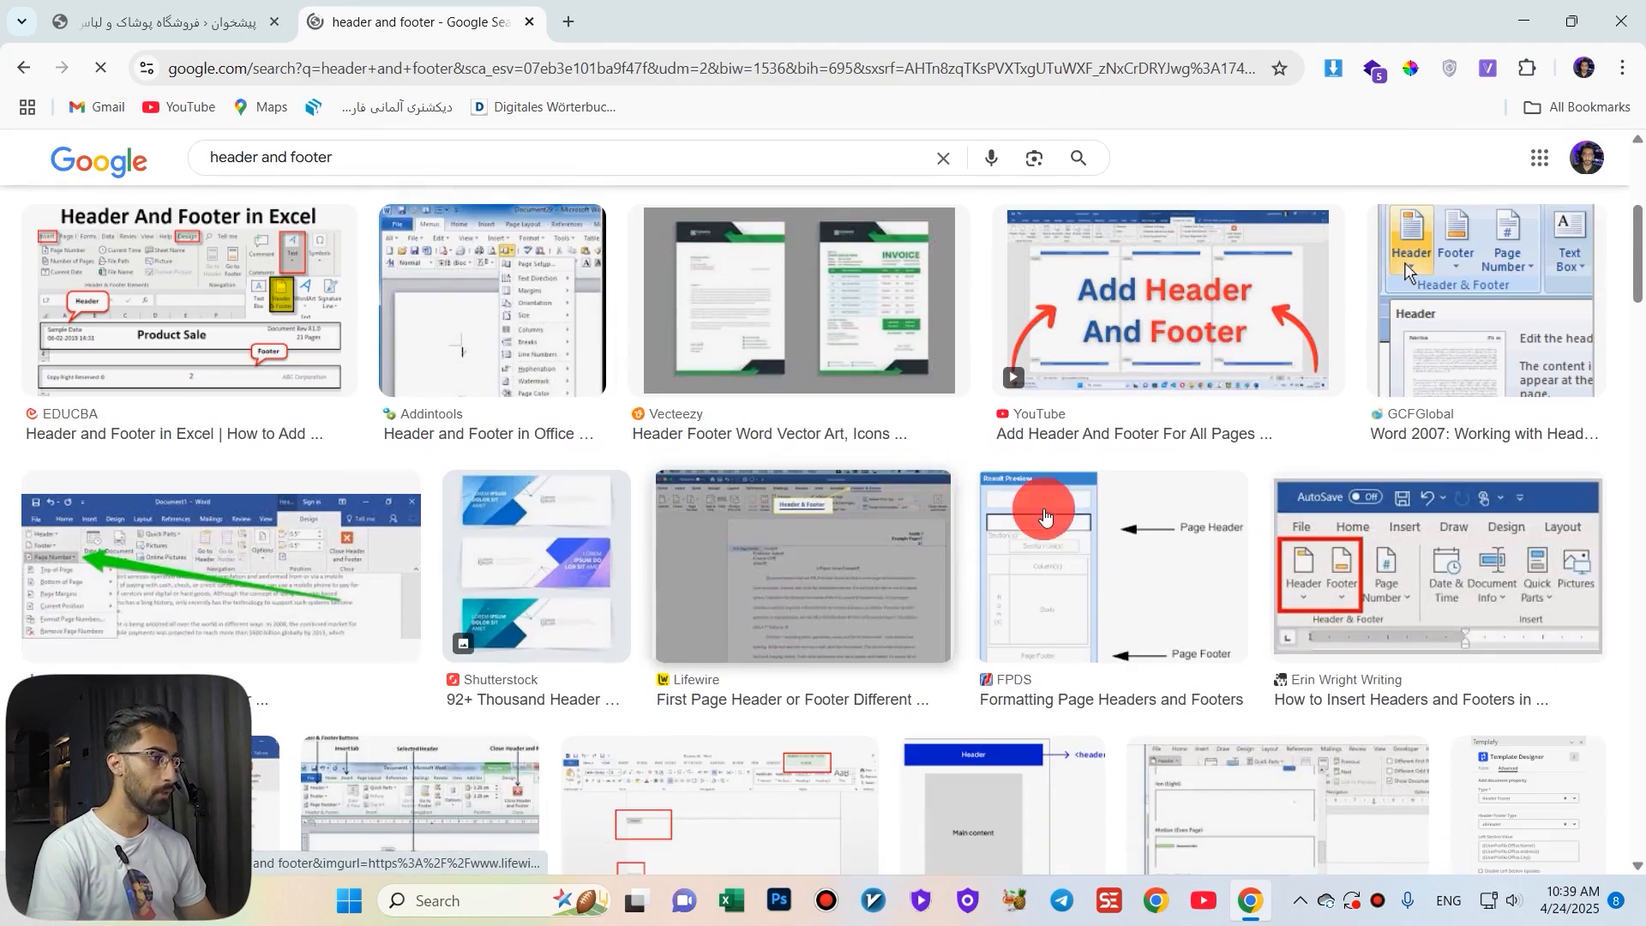
scroll(814, 463, "down", 4)
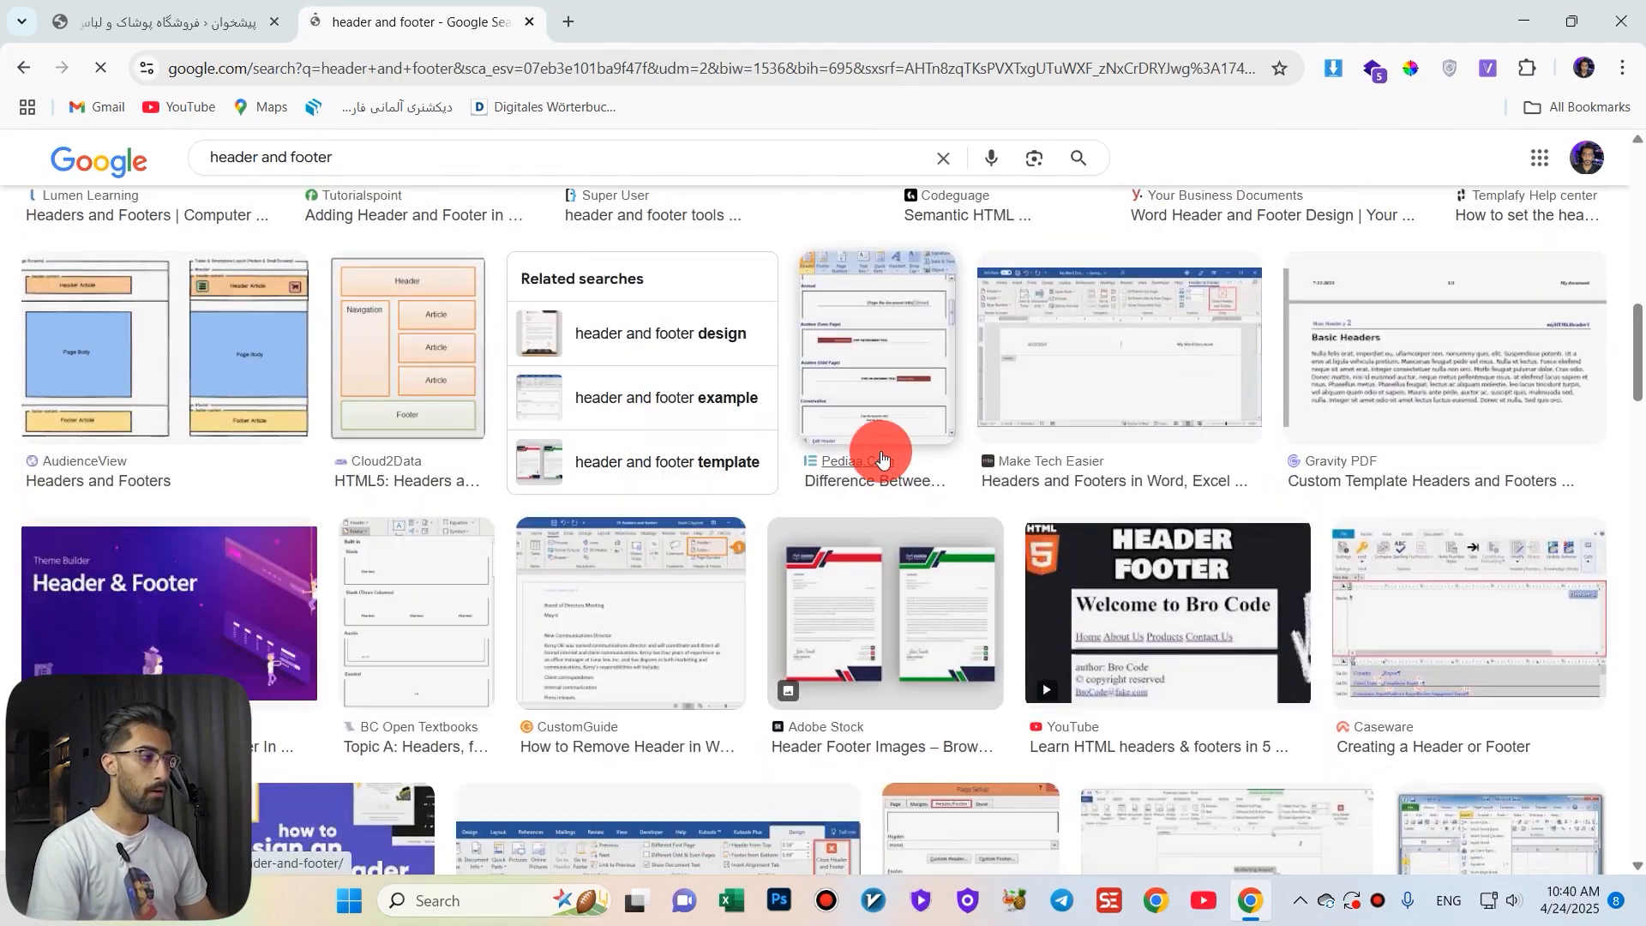
scroll(871, 448, "down", 3)
scroll(620, 445, "up", 10)
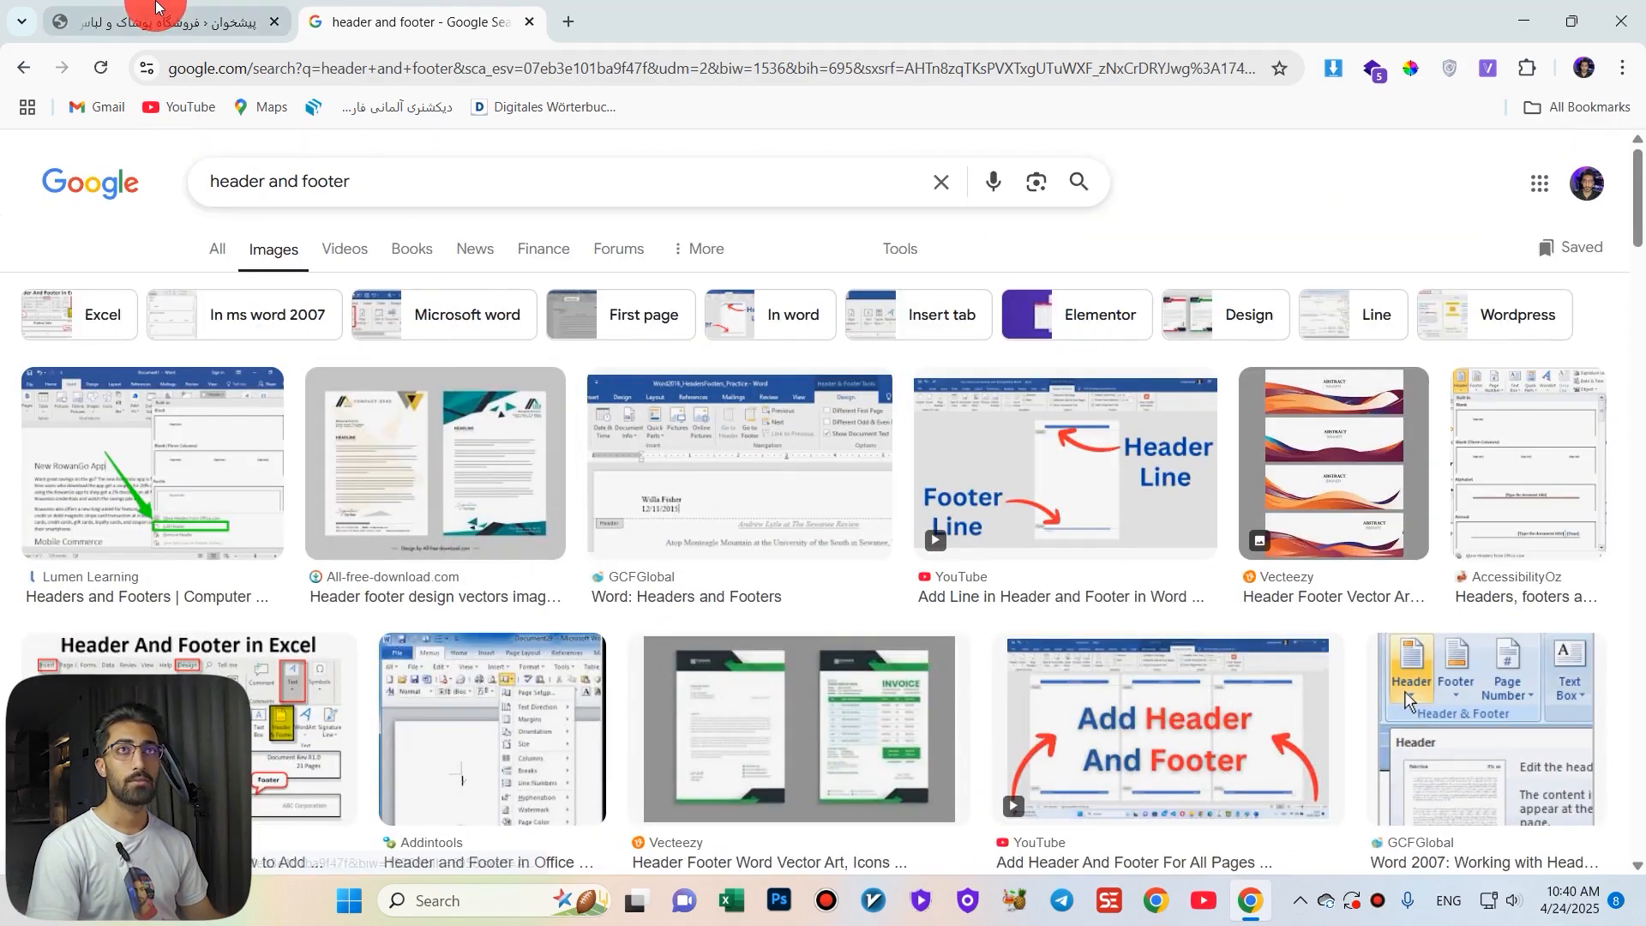
Load academy-mostaghelsho.ir in a new browser tab and preview the "Header Line" and "Footer Line" image from the search results.
left_click(568, 14)
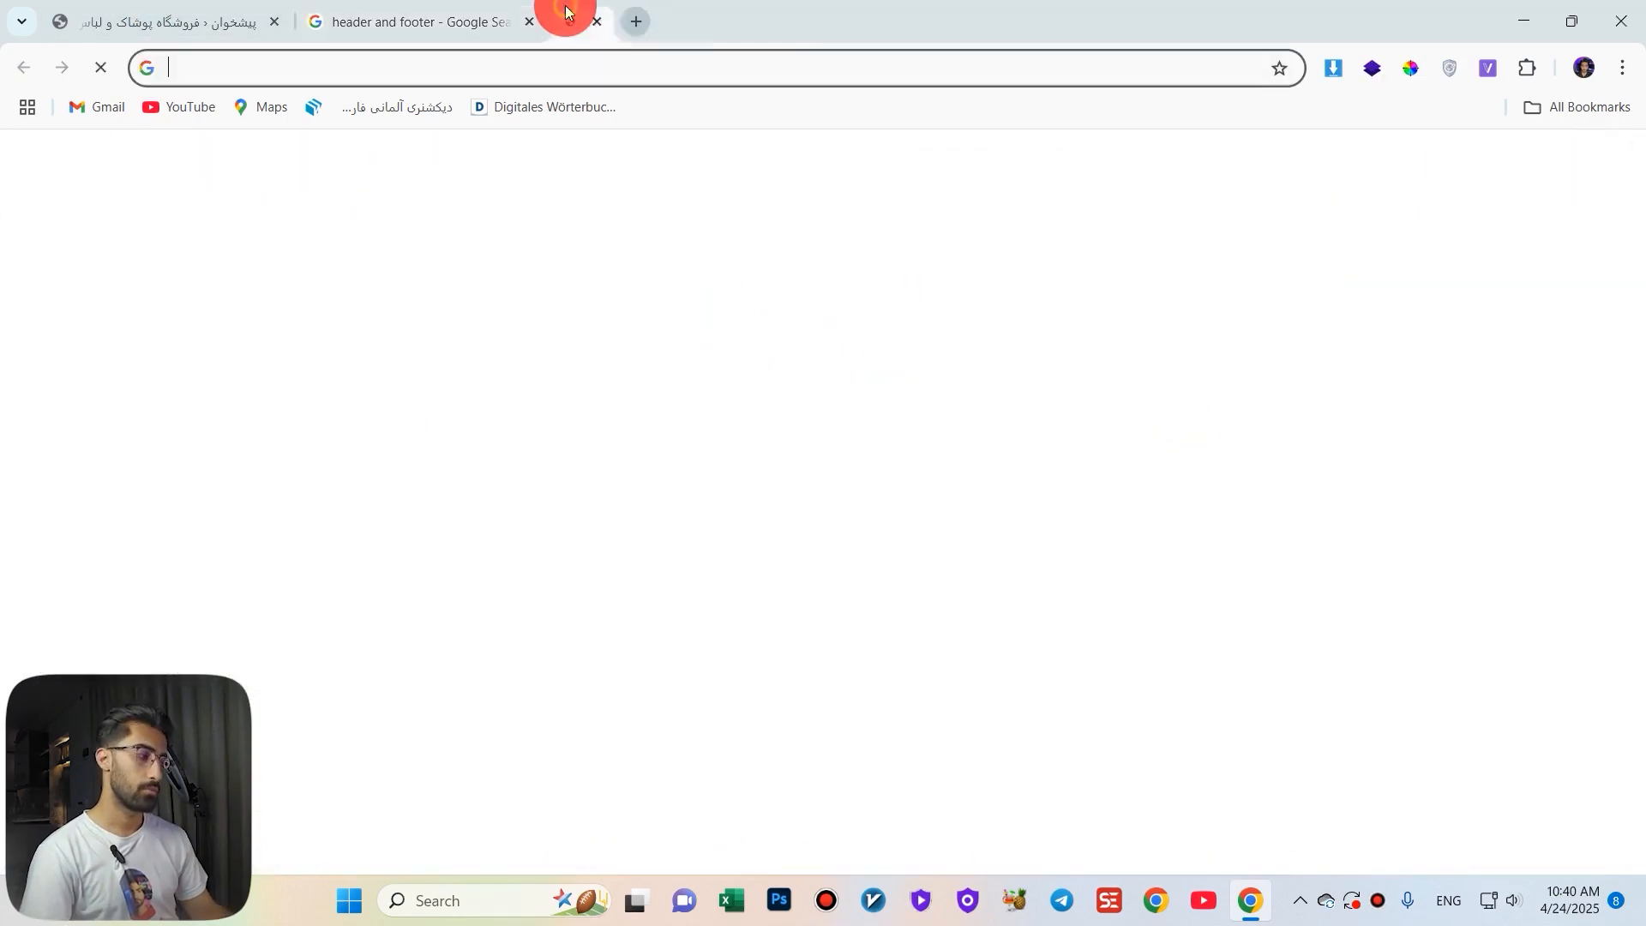
type("ac")
key("Return")
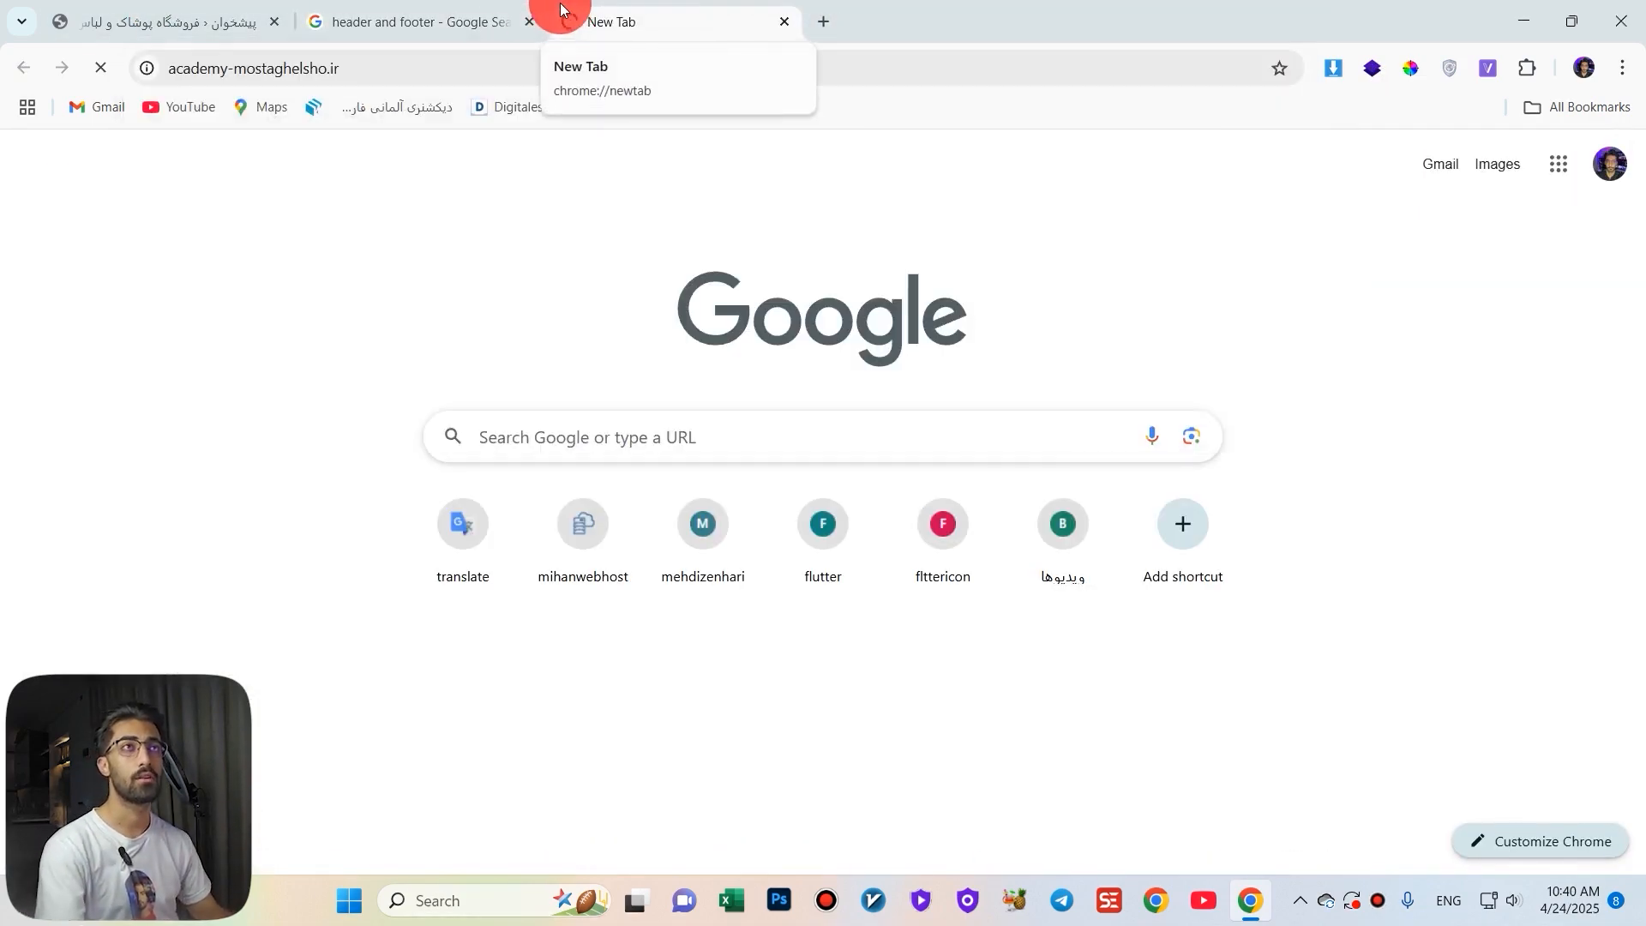
left_click(506, 22)
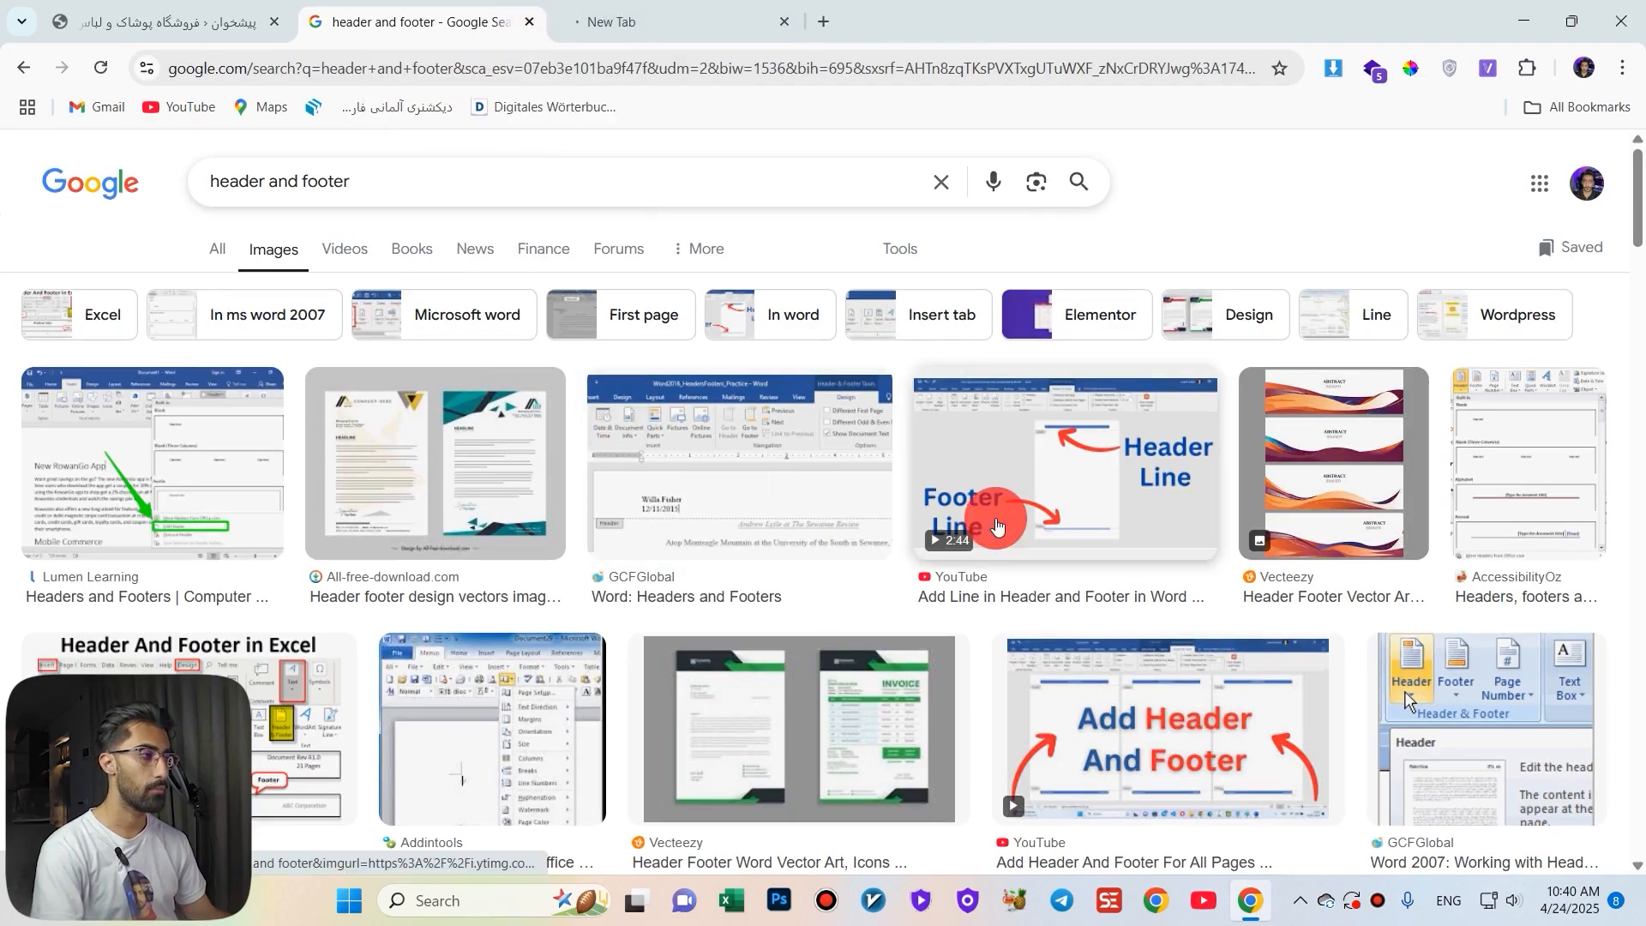
left_click(1033, 500)
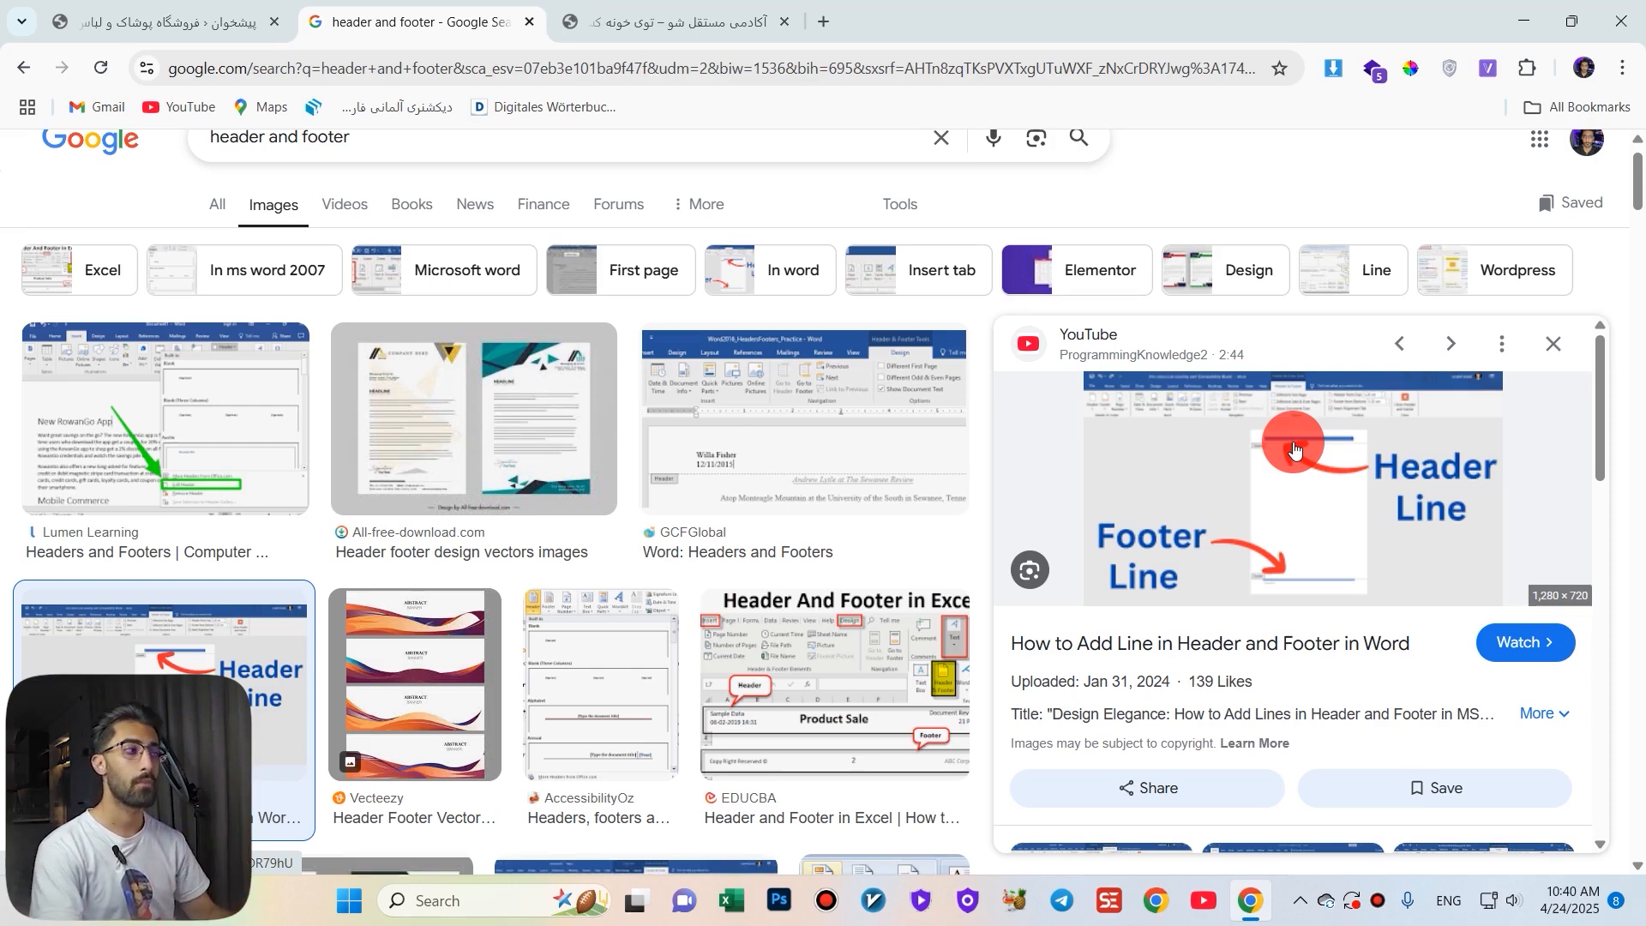
Examine the header, page content and footer of the academy-mostaghelsho.ir home page as an example layout.
left_click(643, 7)
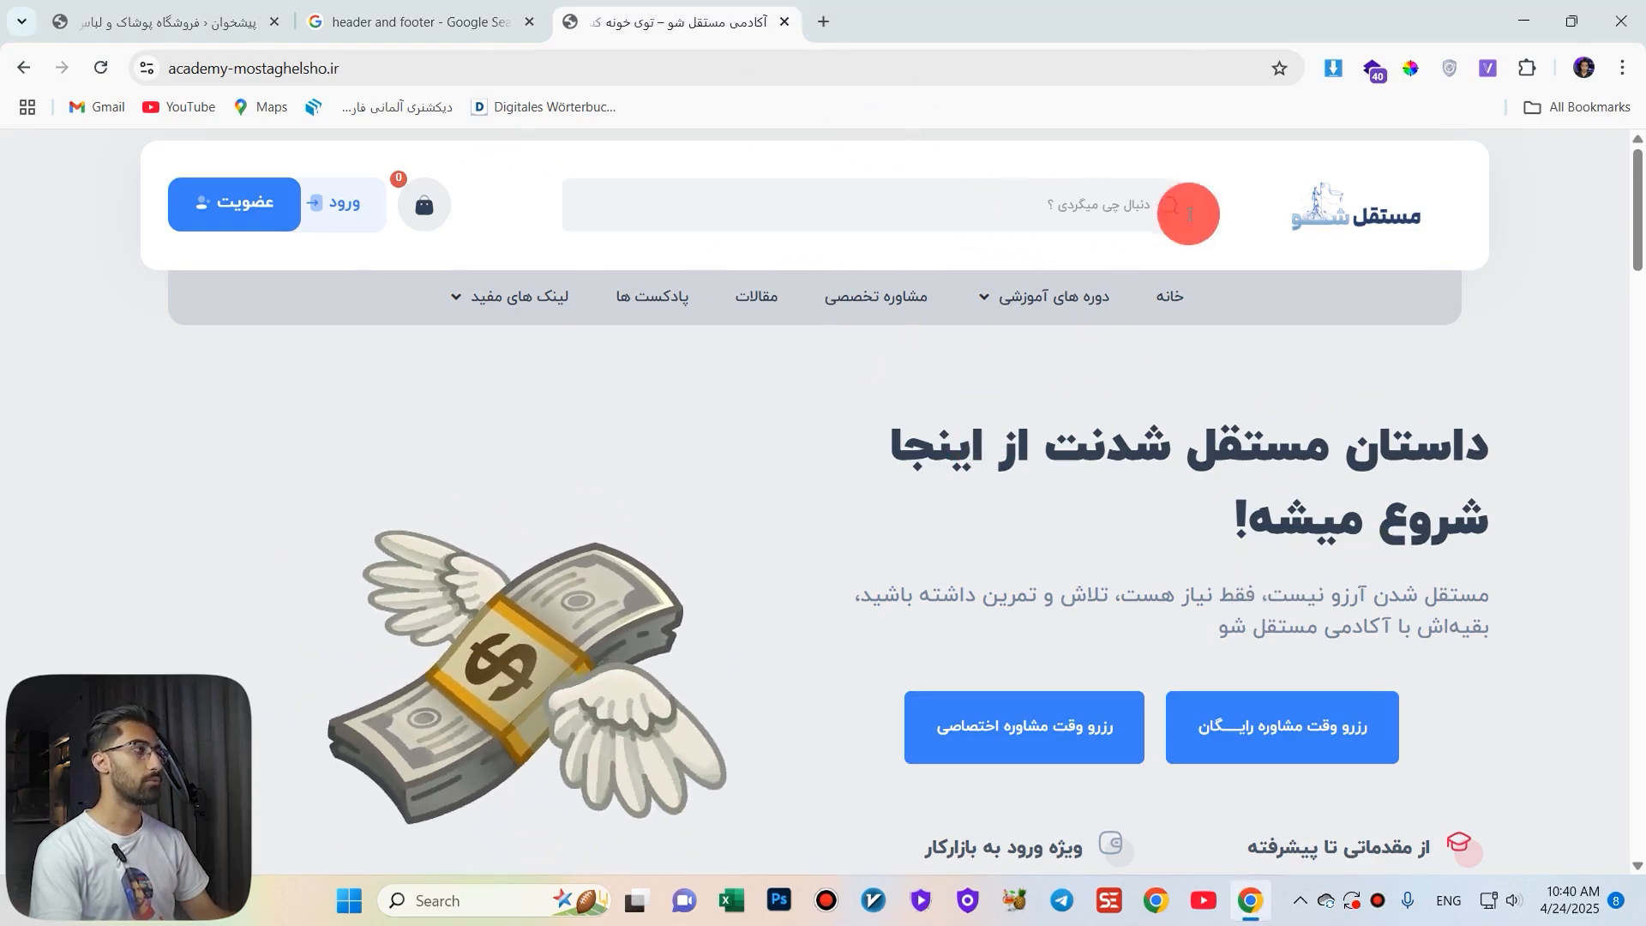
scroll(1079, 400, "down", 8)
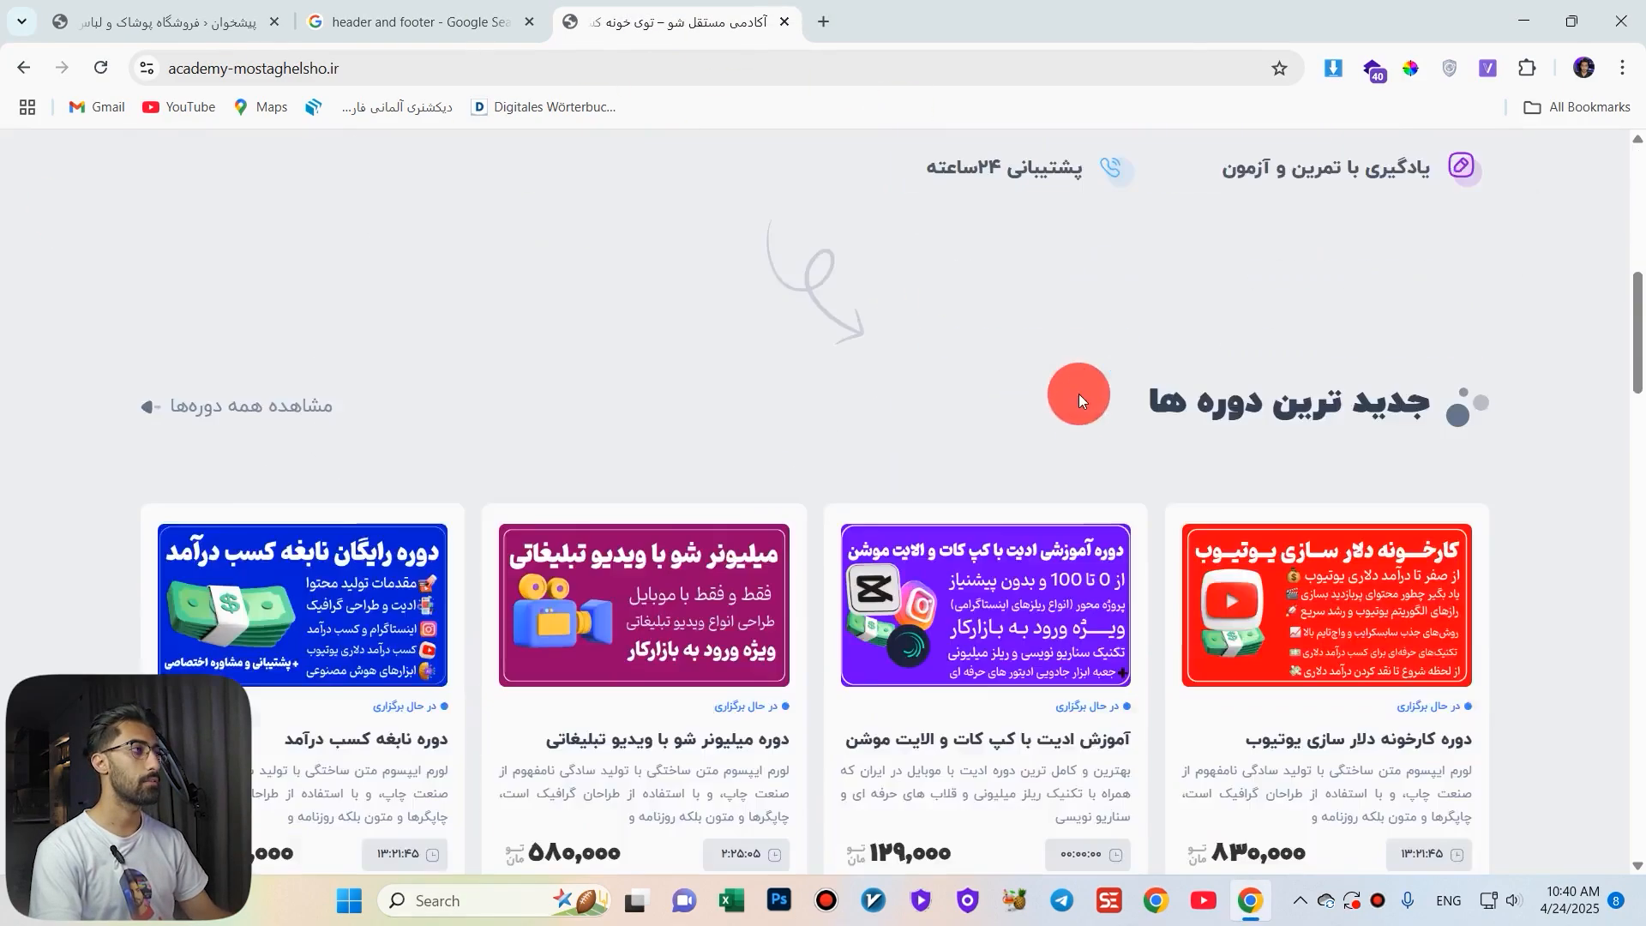
scroll(1078, 399, "down", 8)
scroll(986, 267, "up", 8)
scroll(940, 492, "down", 1)
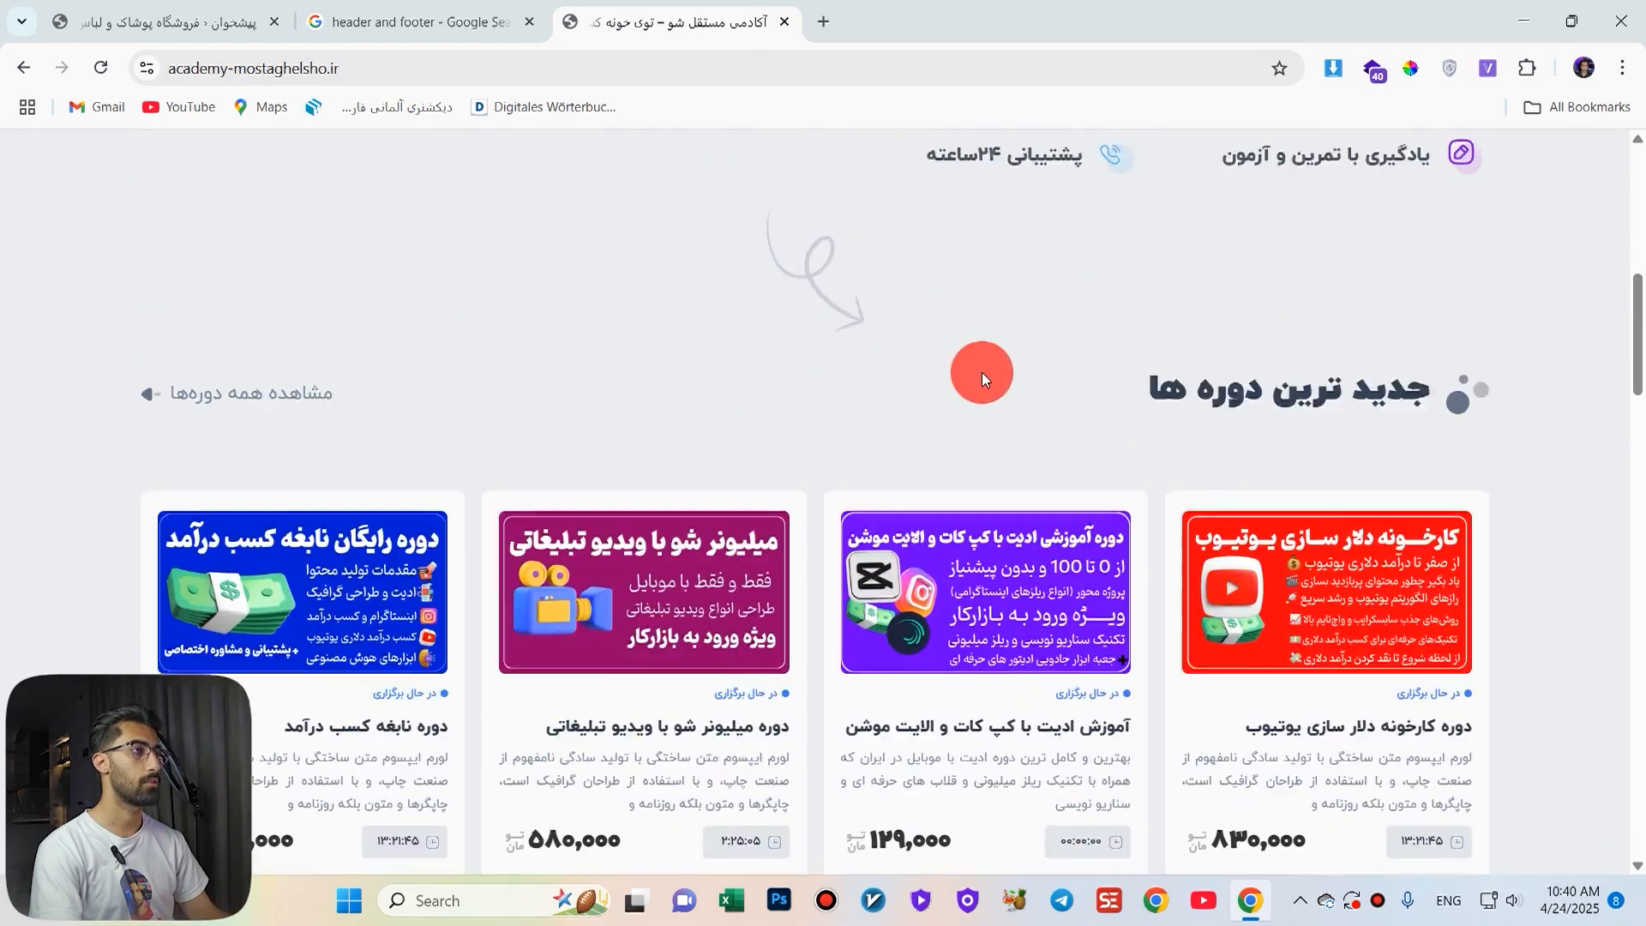
scroll(982, 377, "up", 5)
scroll(758, 338, "down", 15)
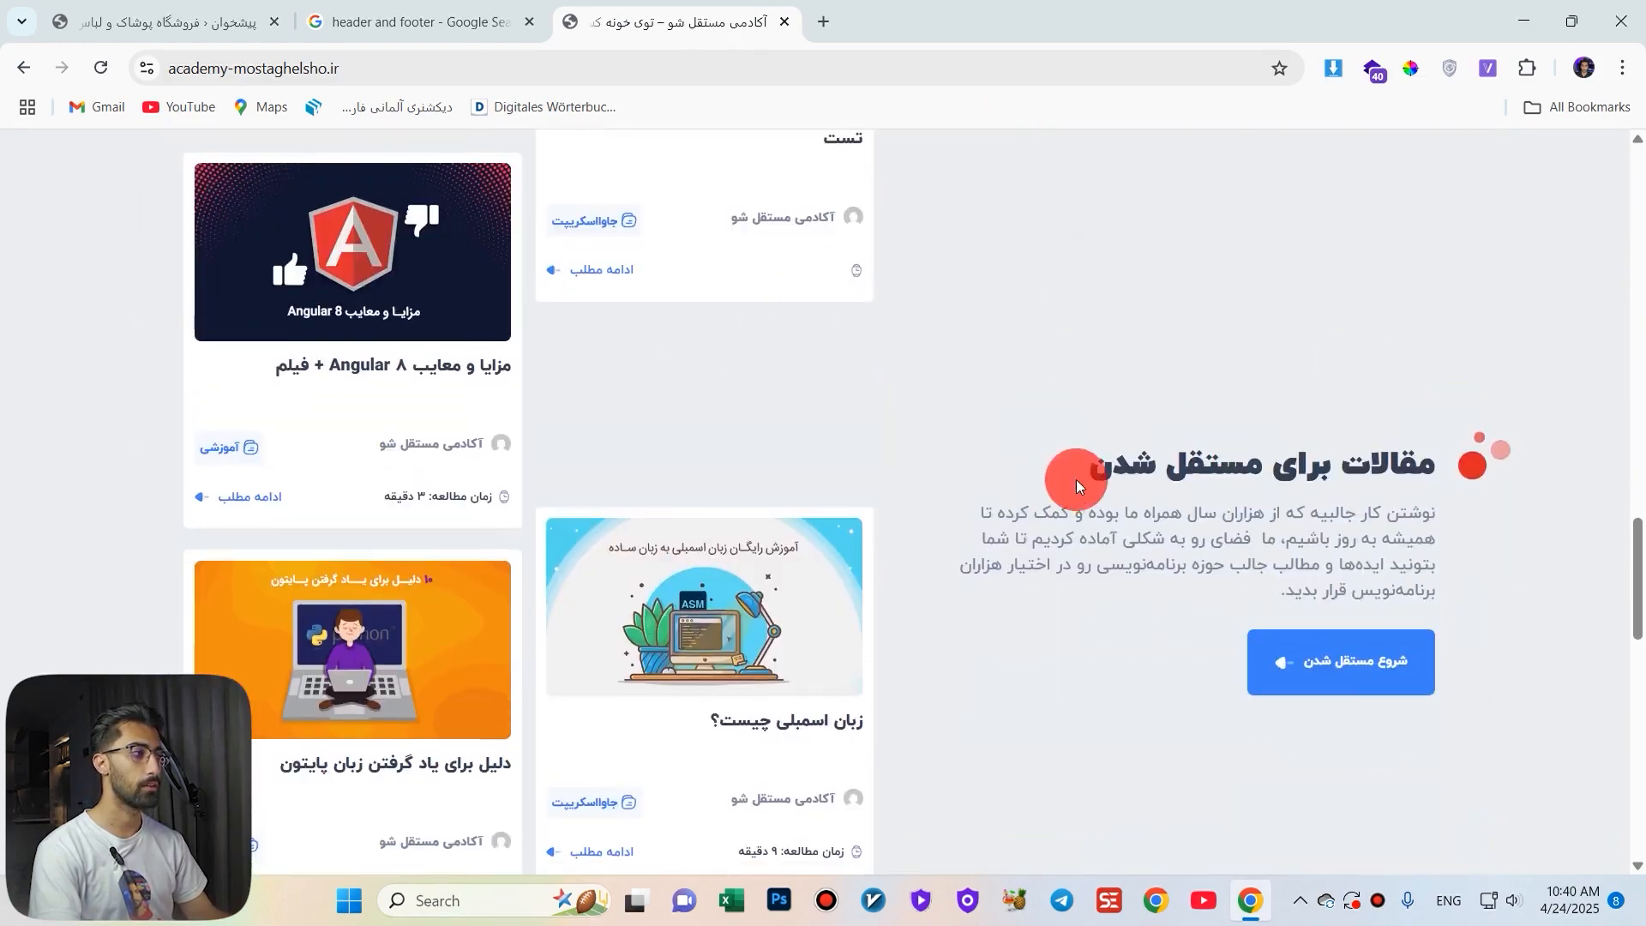
scroll(1077, 480, "down", 15)
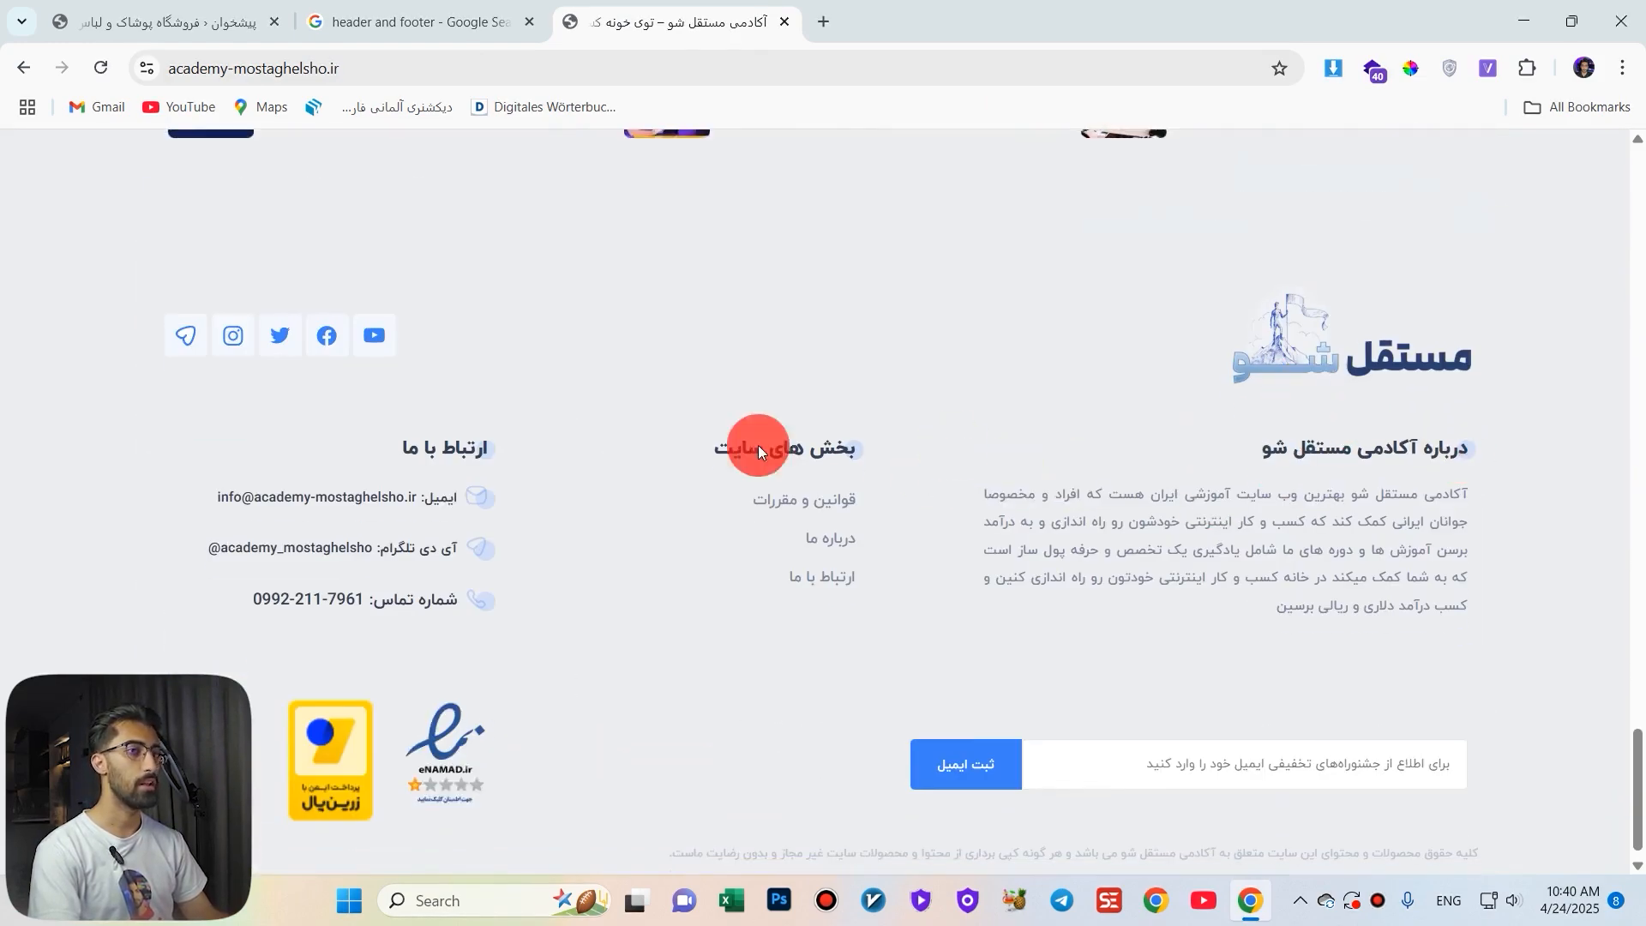
scroll(755, 446, "up", 1)
scroll(822, 606, "down", 2)
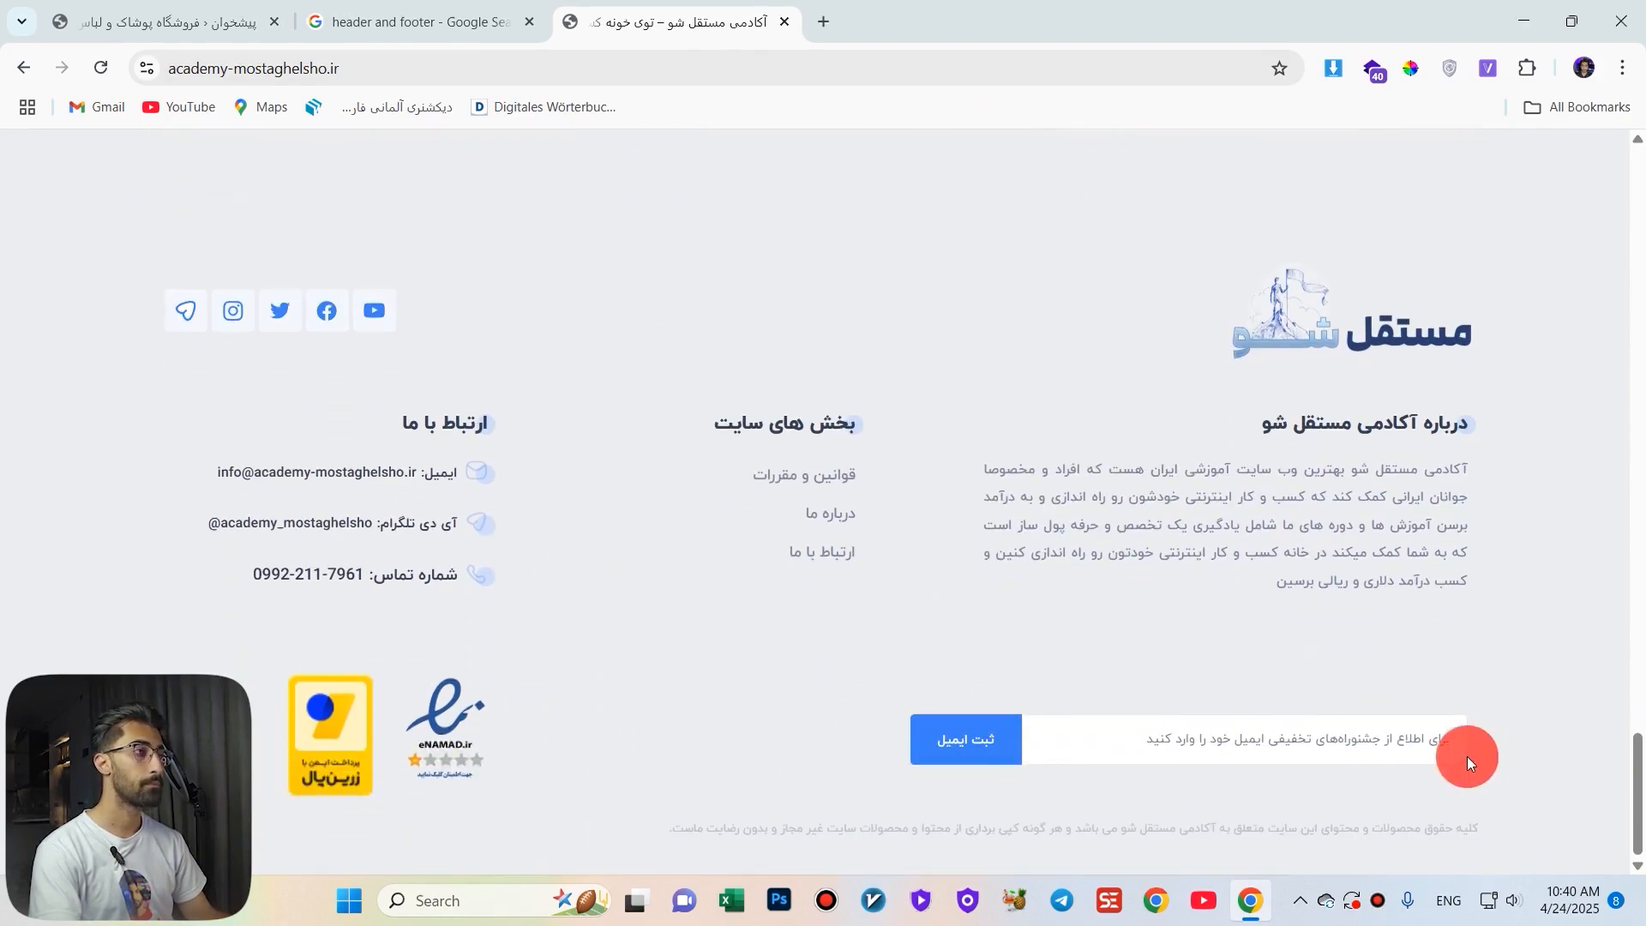
scroll(863, 631, "up", 20)
scroll(637, 230, "up", 3)
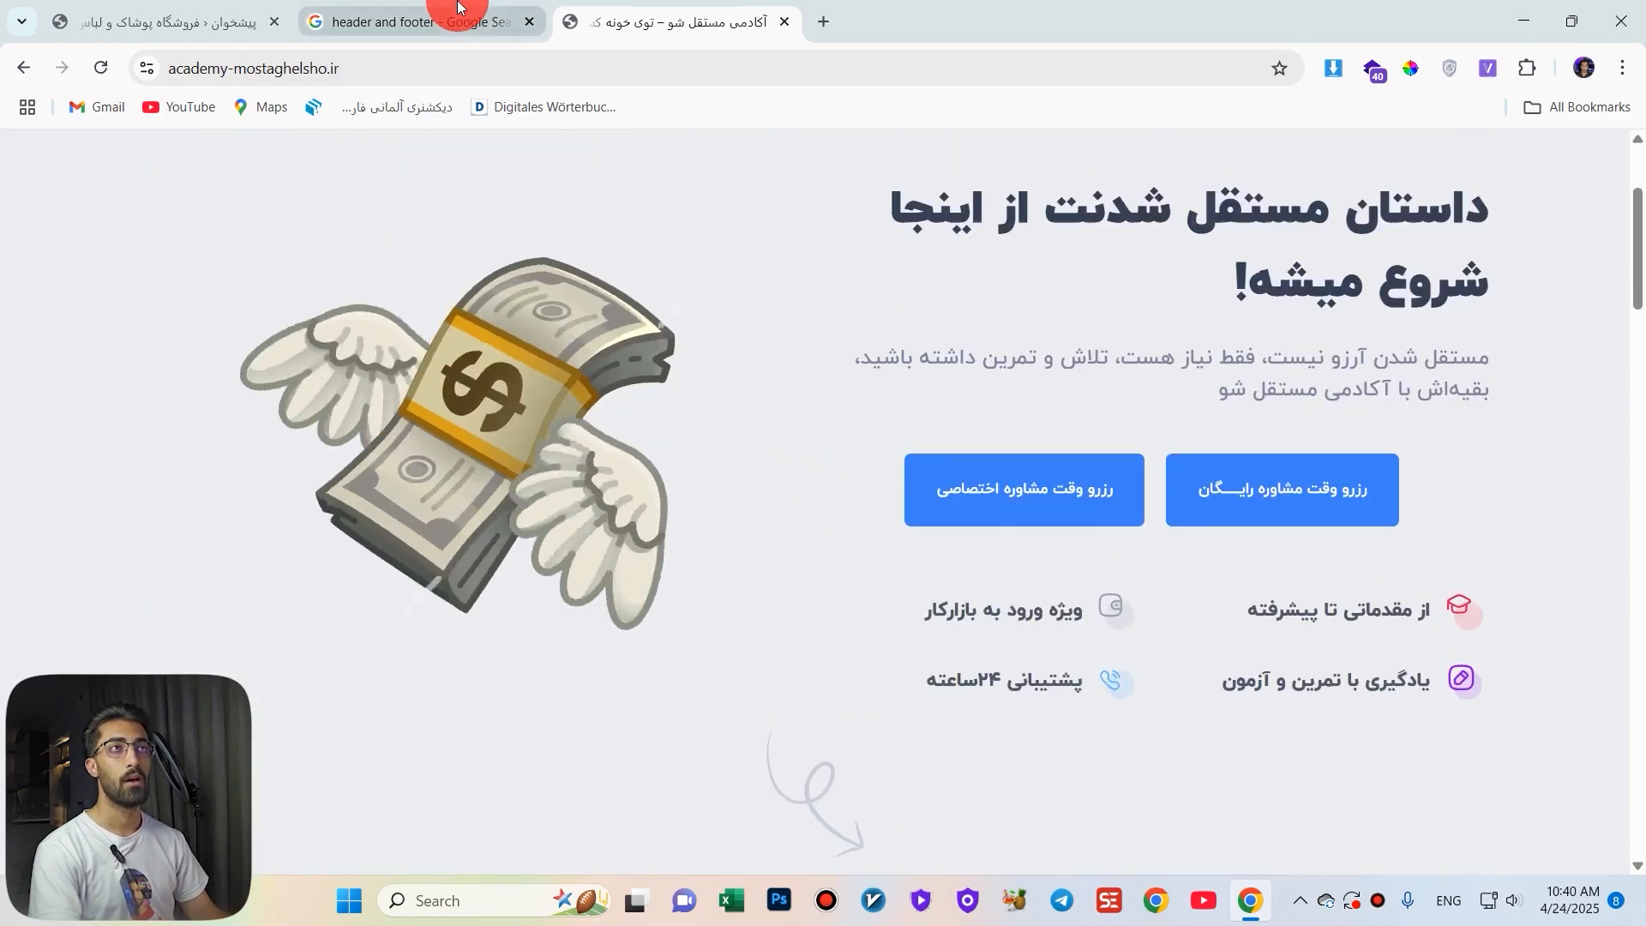
Close the academy site and the image search tabs to return to the WordPress dashboard.
left_click(433, 19)
left_click(784, 29)
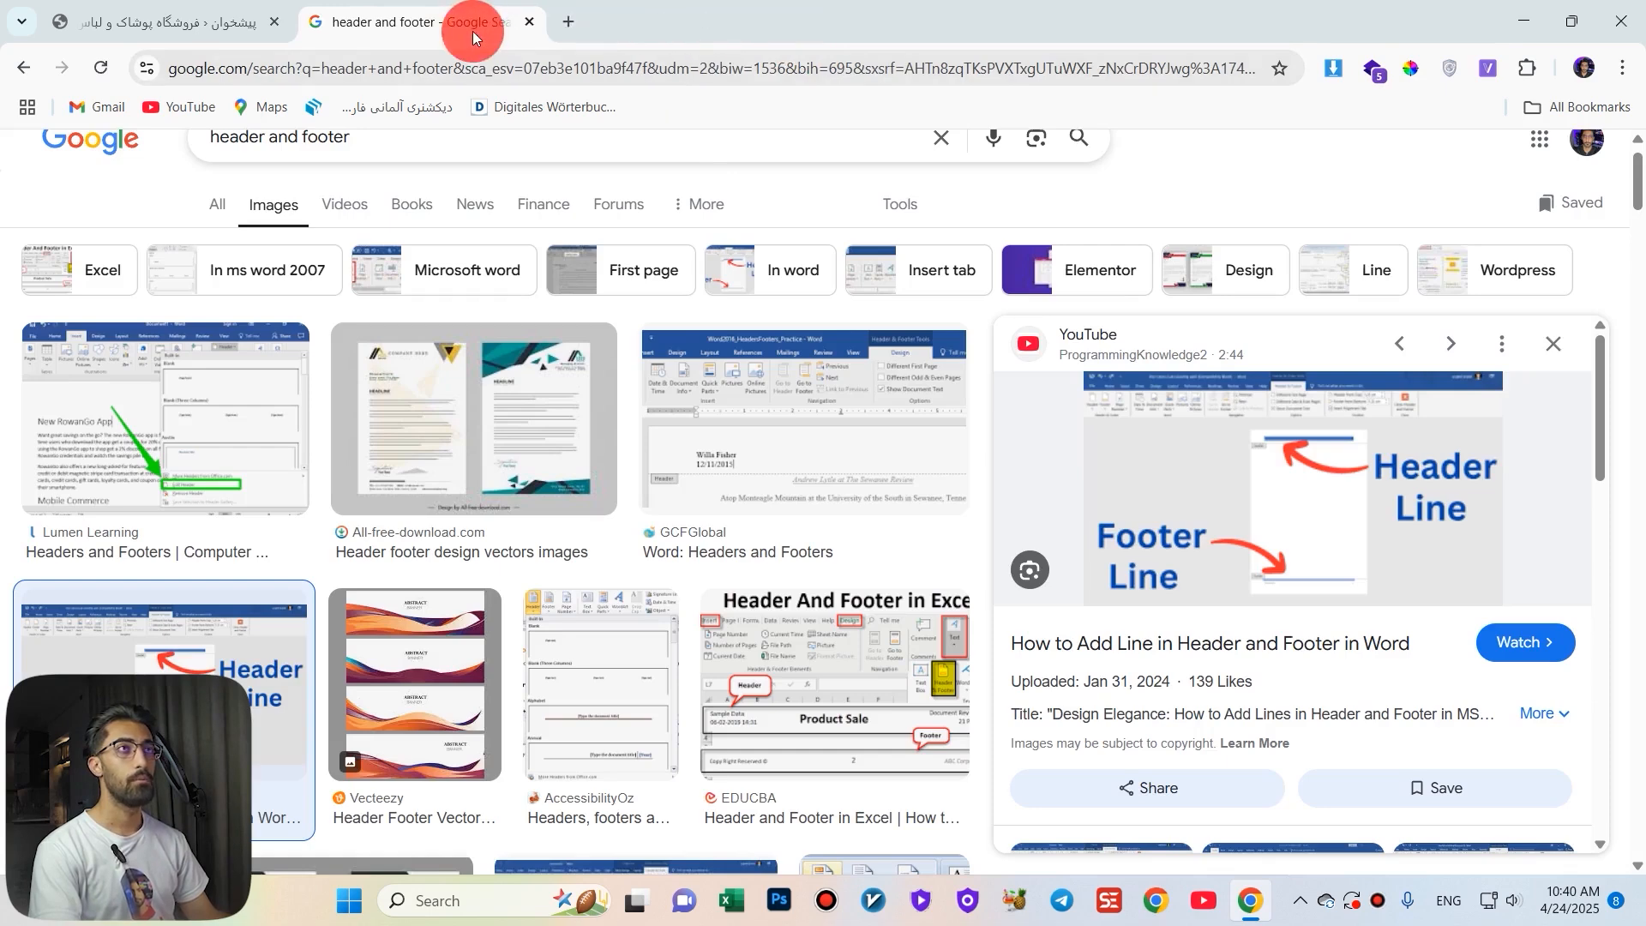
left_click(529, 22)
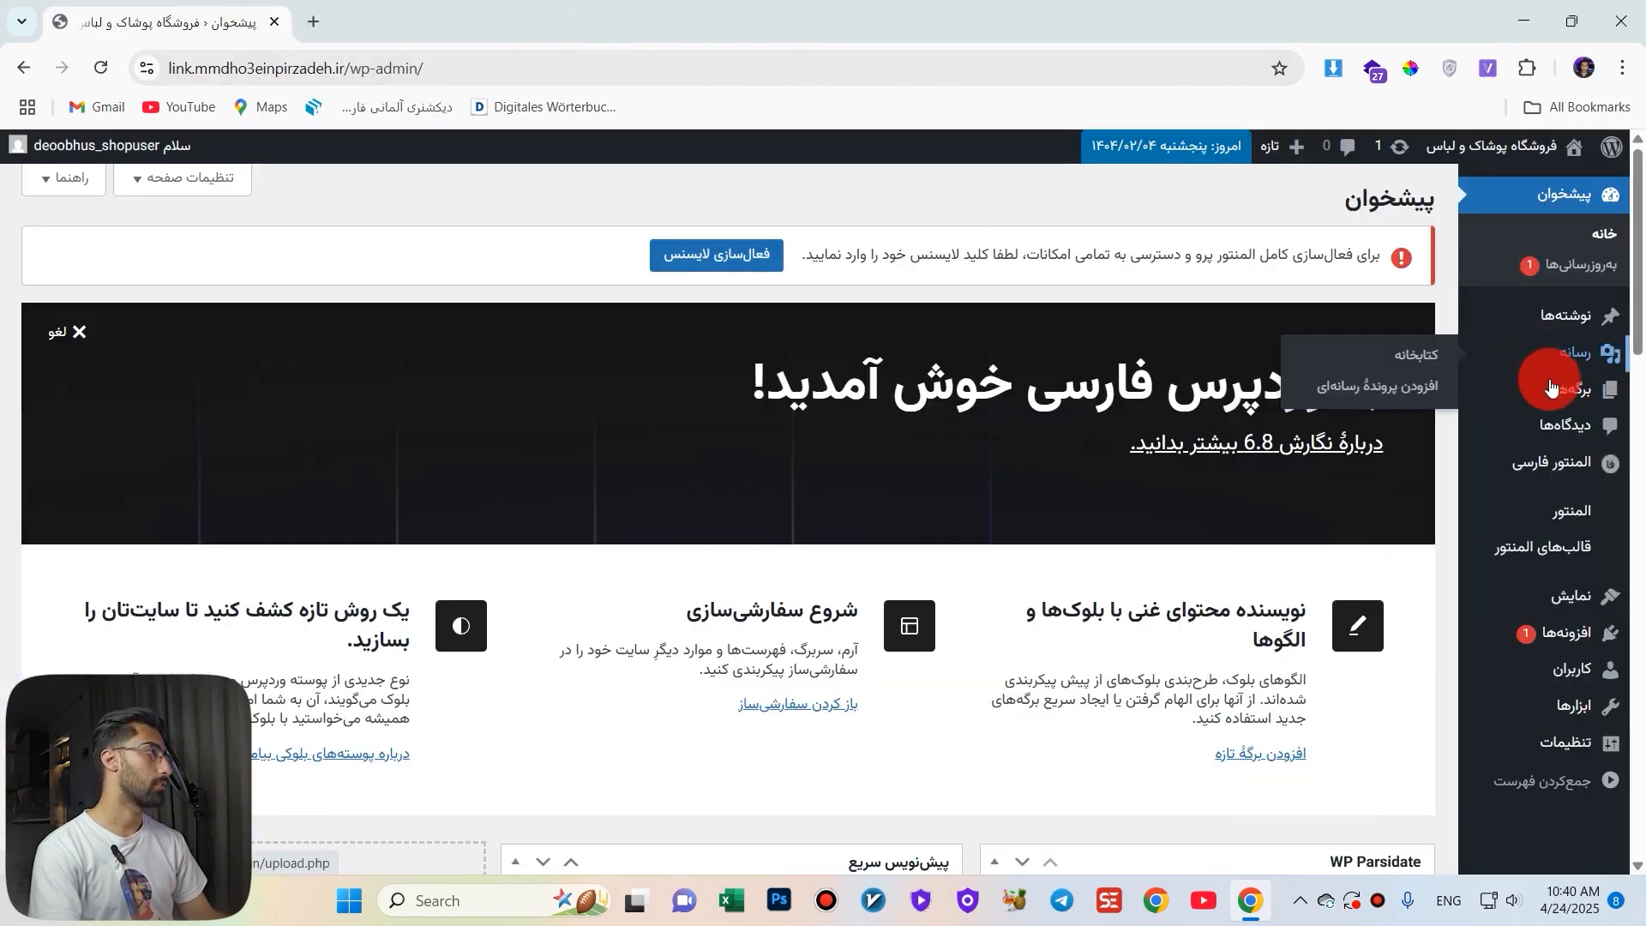
Load the list of all pages (همهٔ برگه‌ها) in a new browser tab and switch to it.
mouse_move(1555, 397)
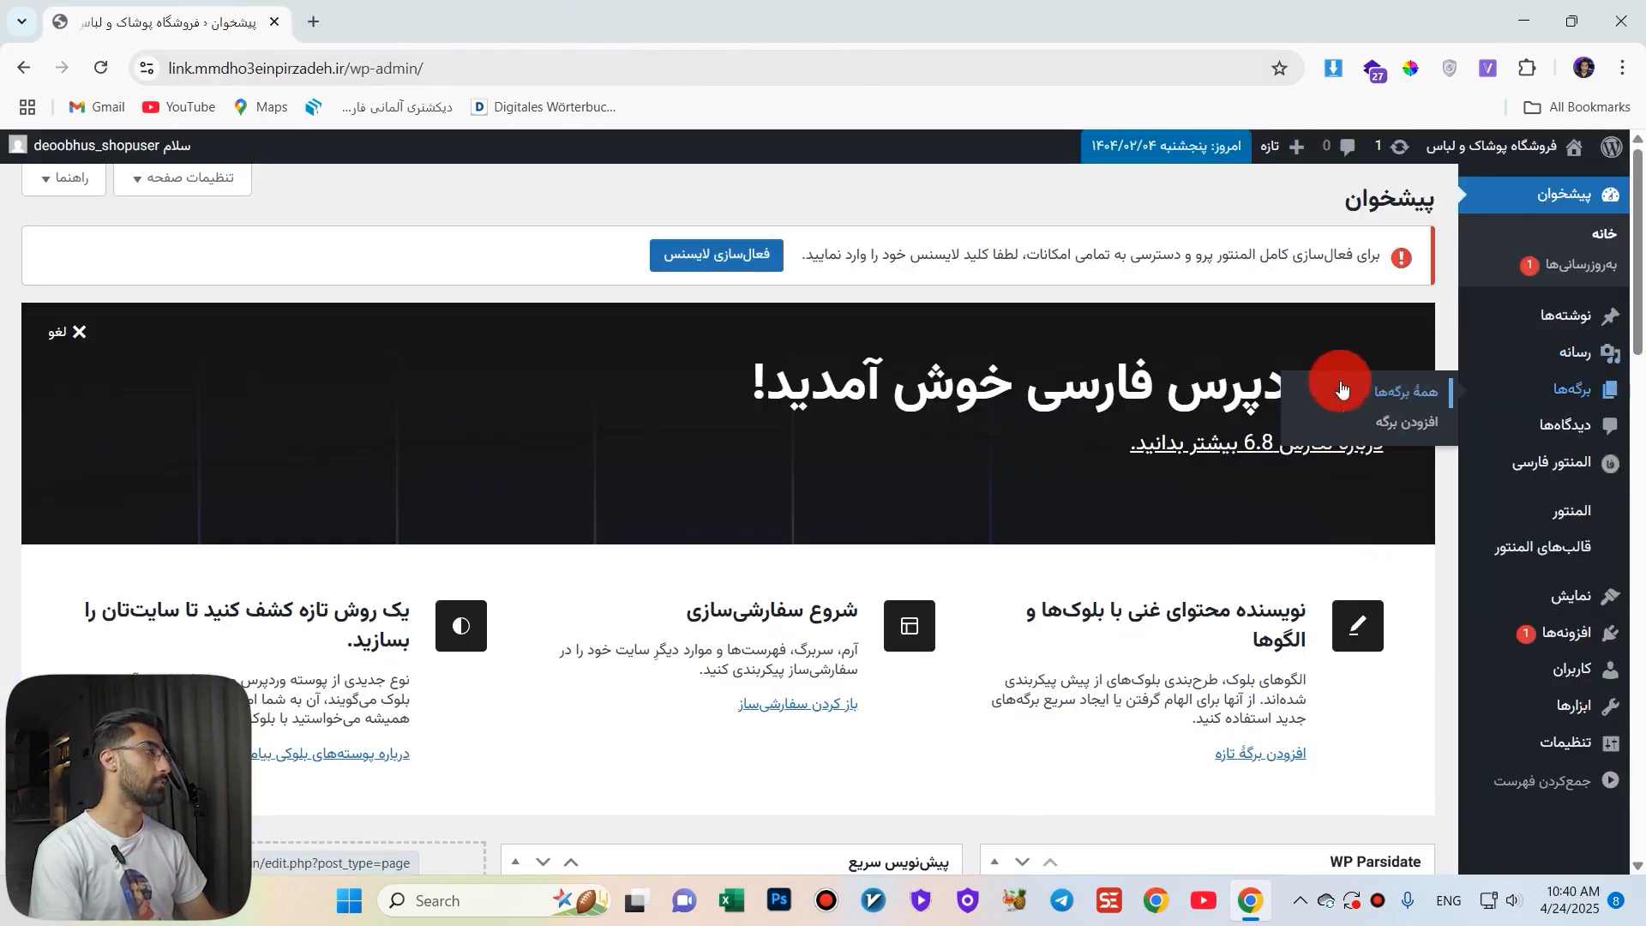
right_click(1410, 391)
left_click(1472, 415)
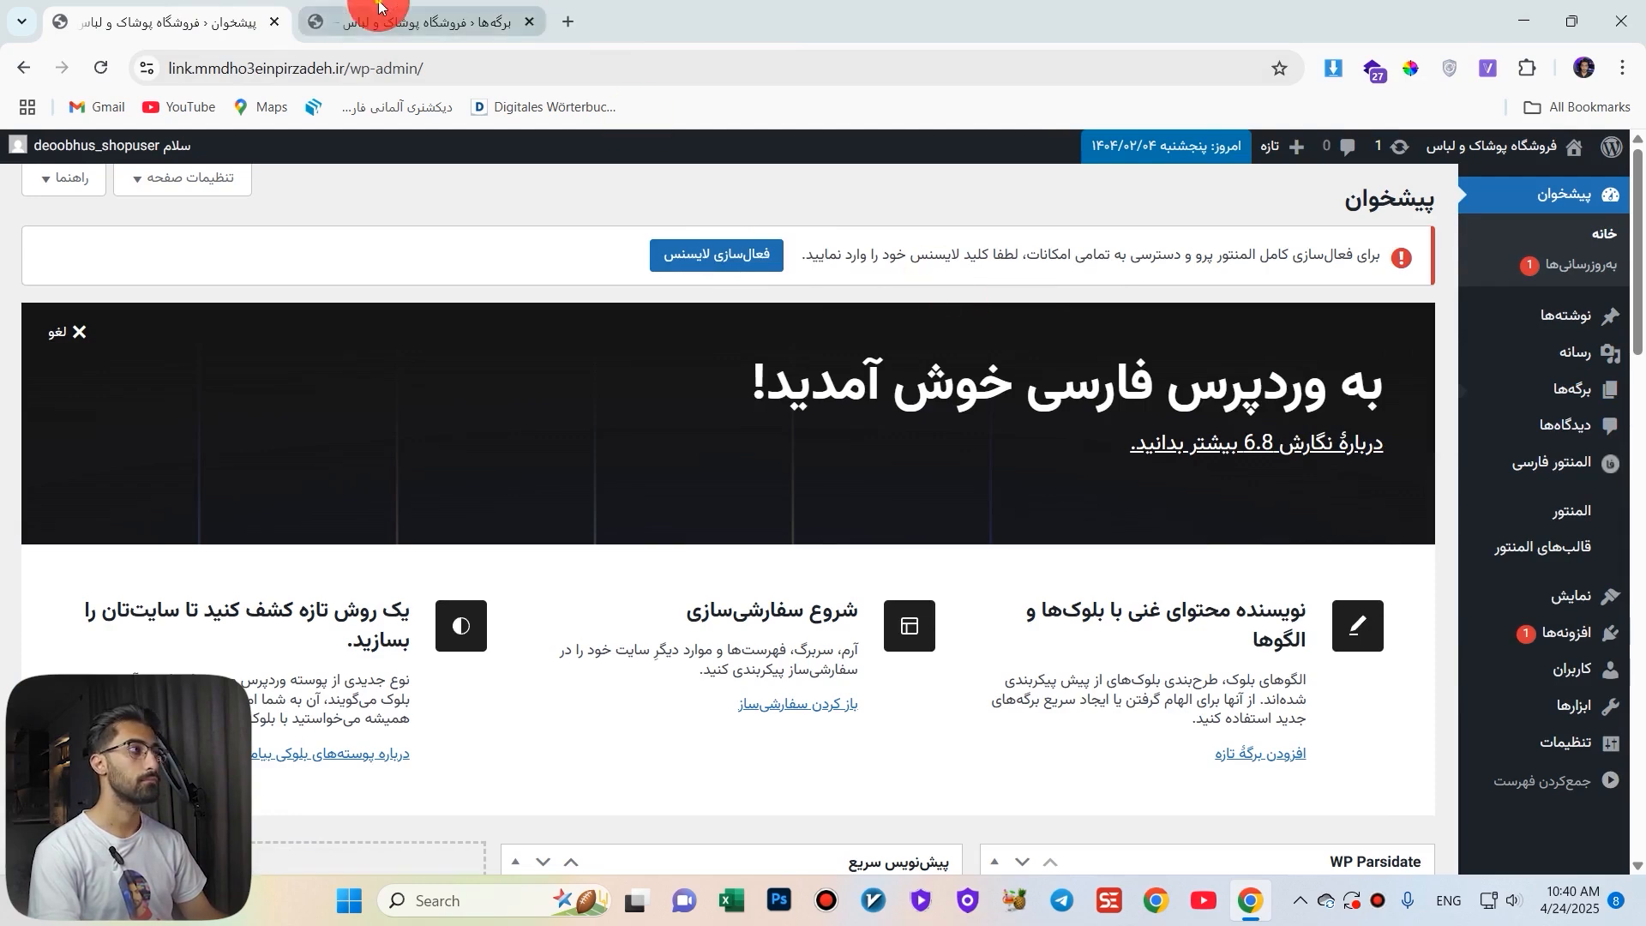
left_click(412, 22)
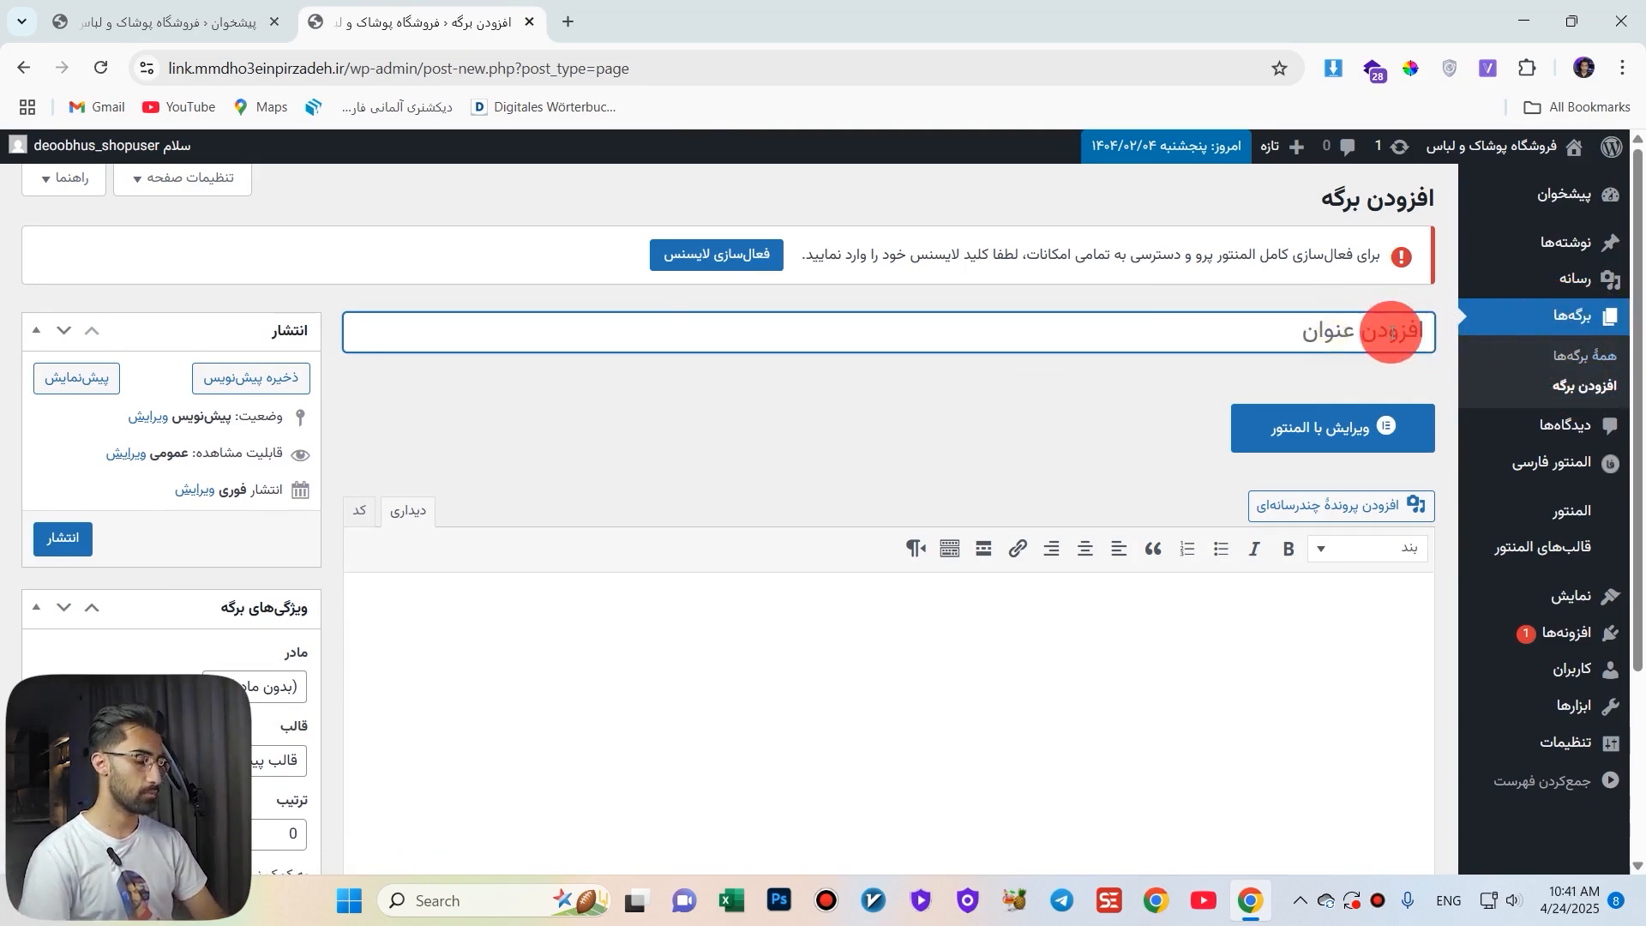
Title the new page "خانه" and publish it.
key("super+space")
type("خان")
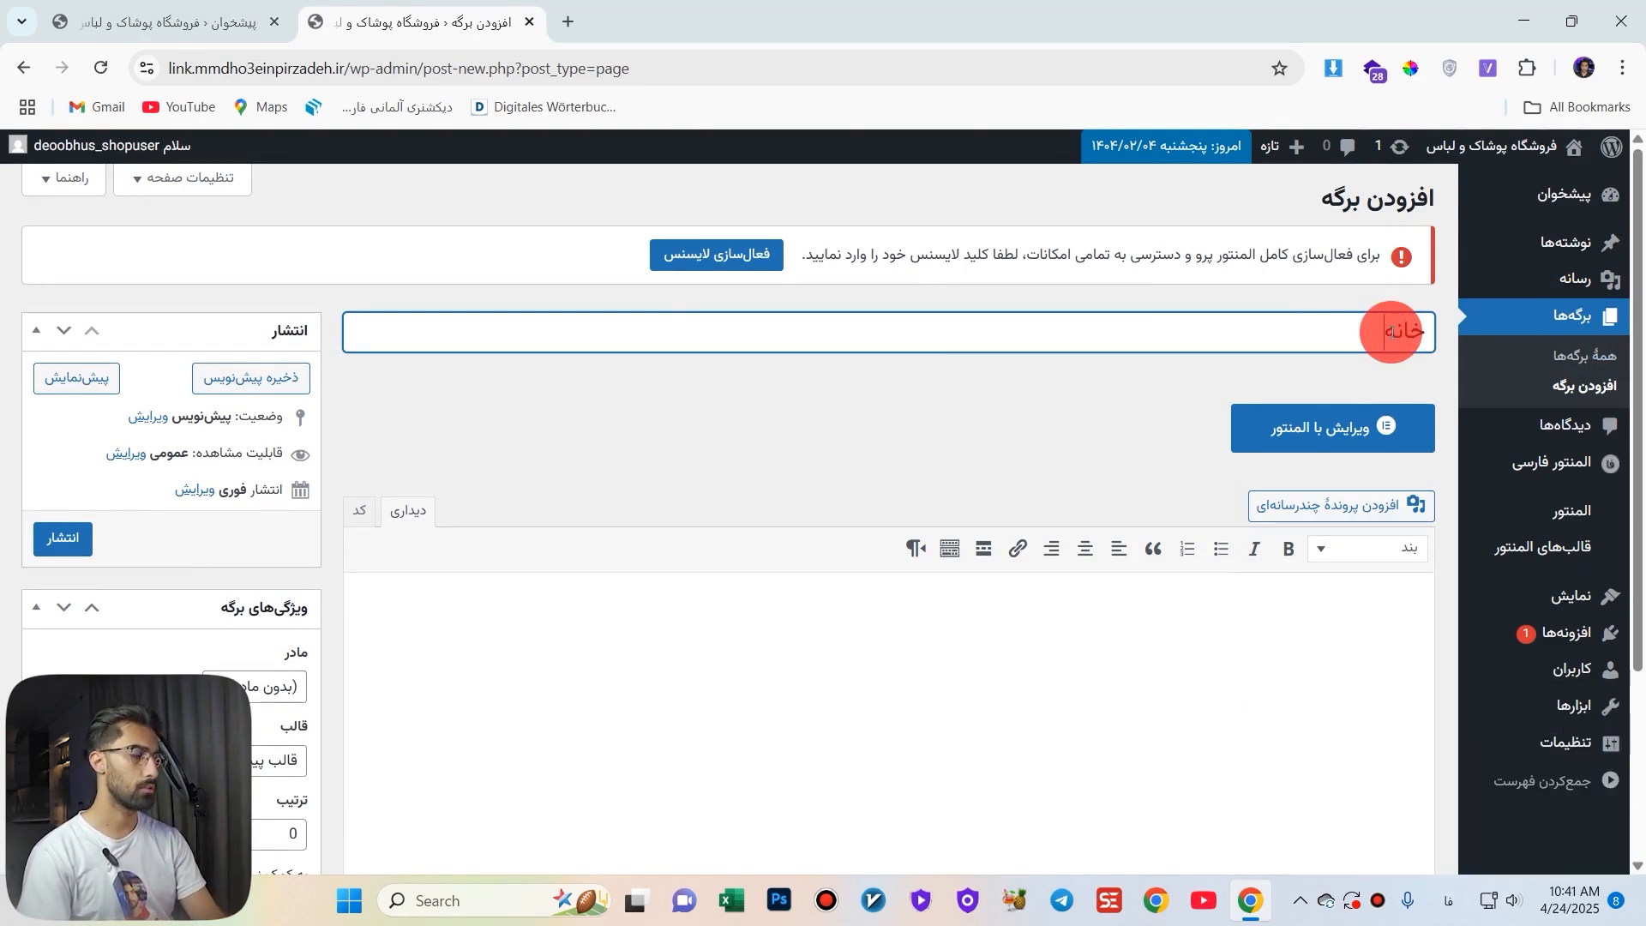
left_click(85, 537)
Open the site's reading settings (خواندن), passing through the general and writing settings.
scroll(85, 536, "down", 3)
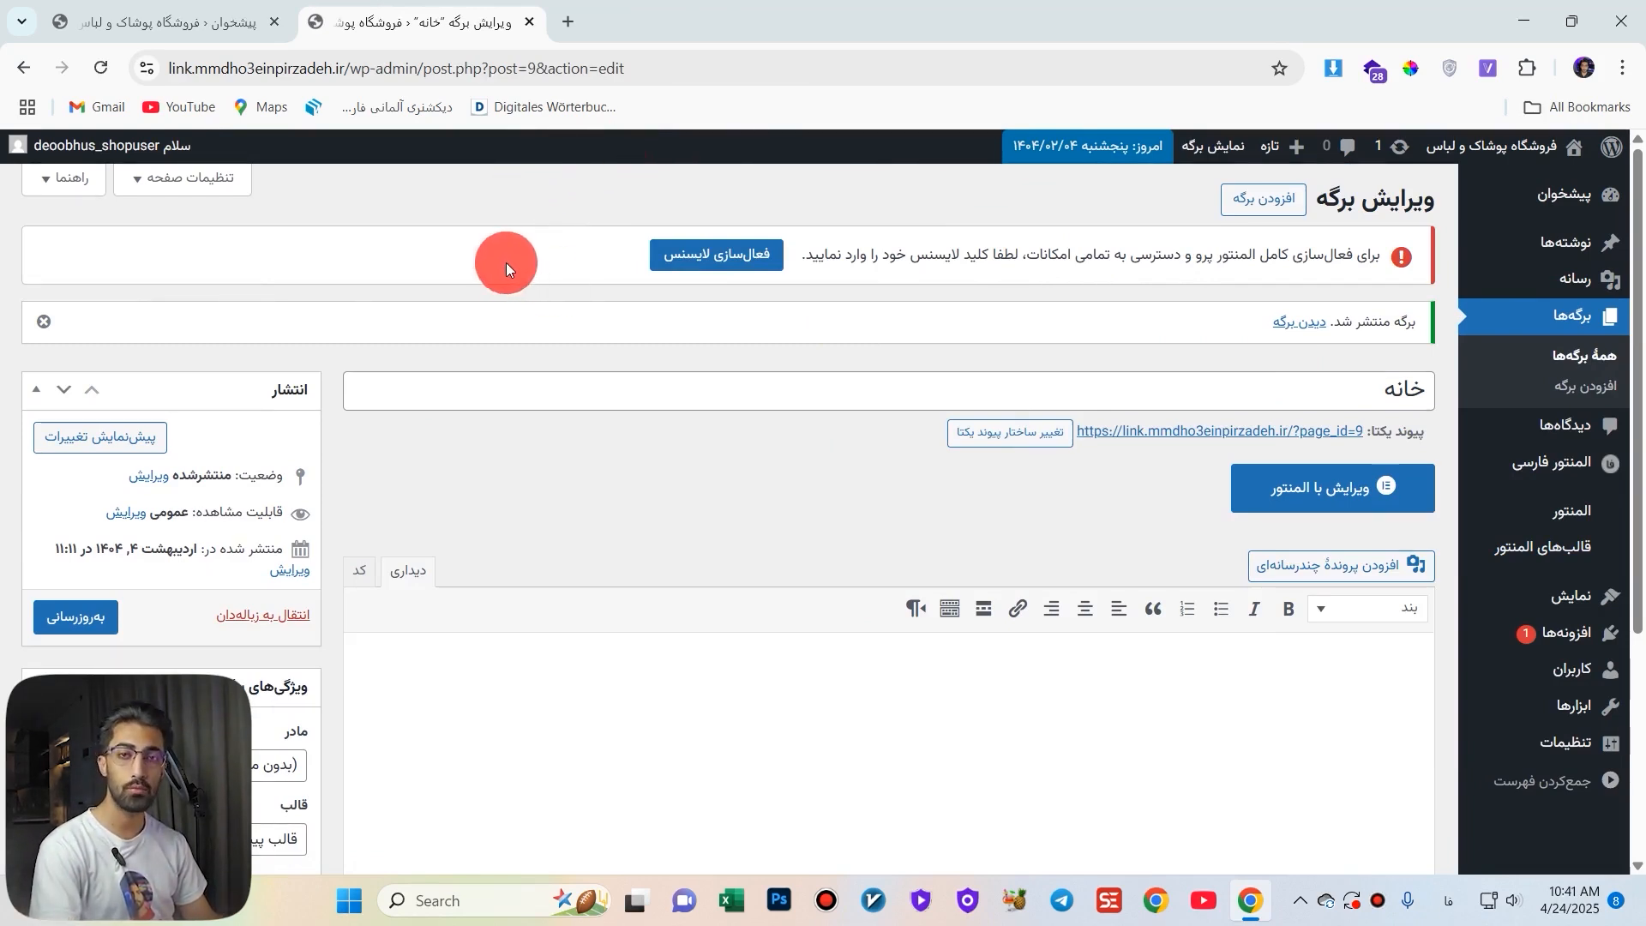
scroll(966, 286, "down", 3)
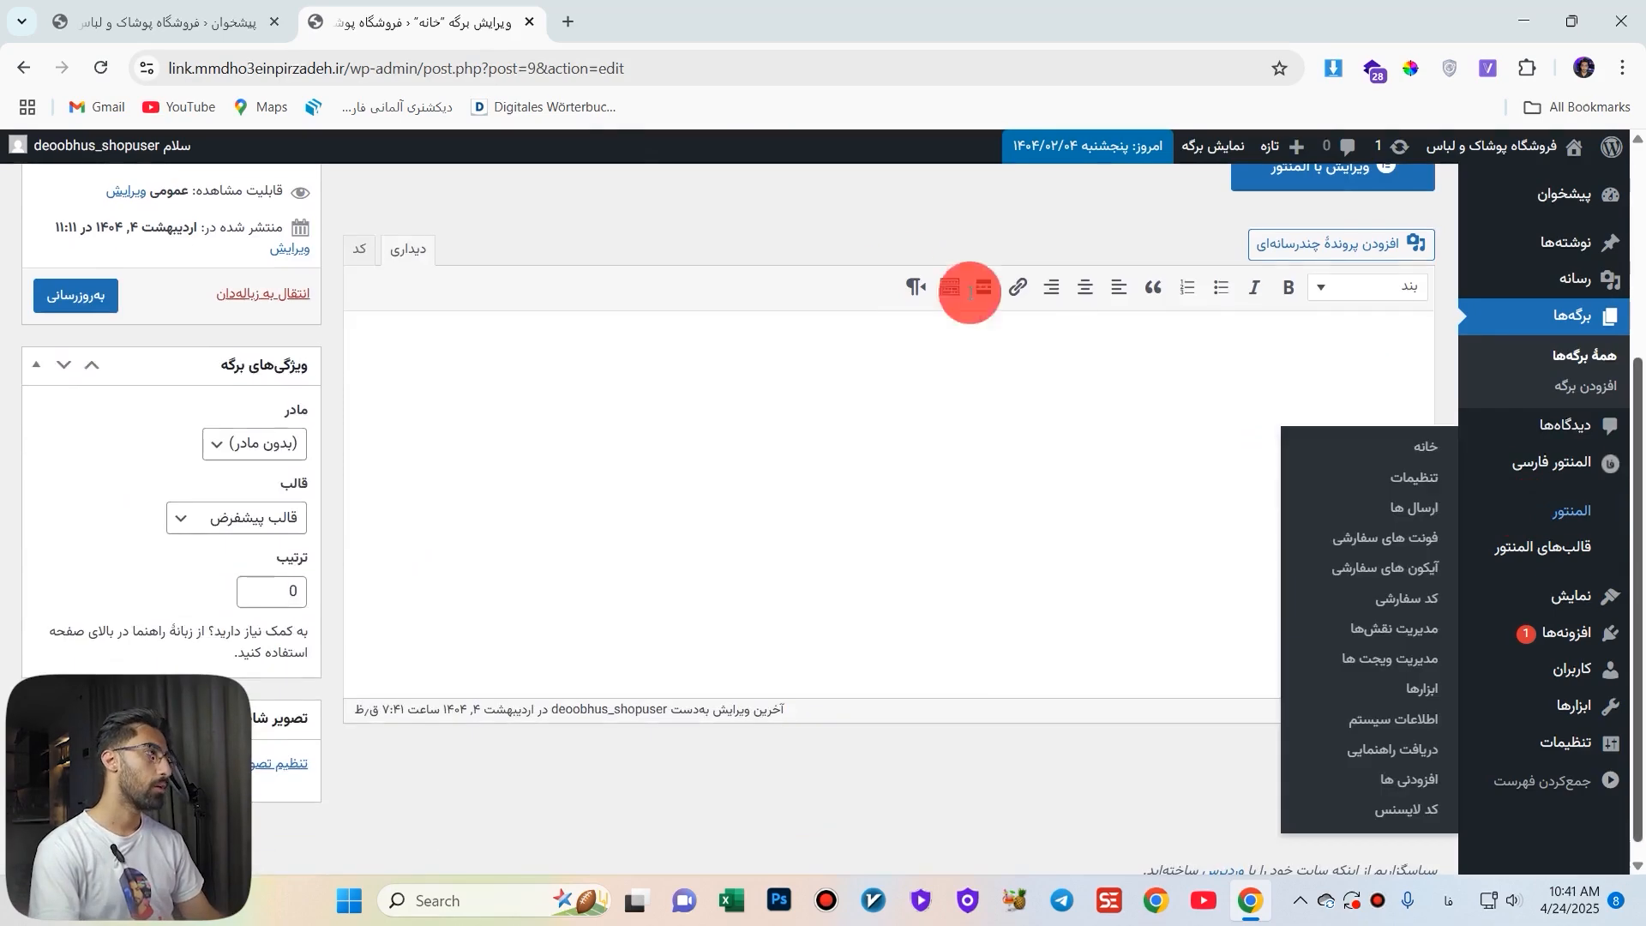
scroll(1363, 384, "up", 3)
scroll(1604, 523, "down", 3)
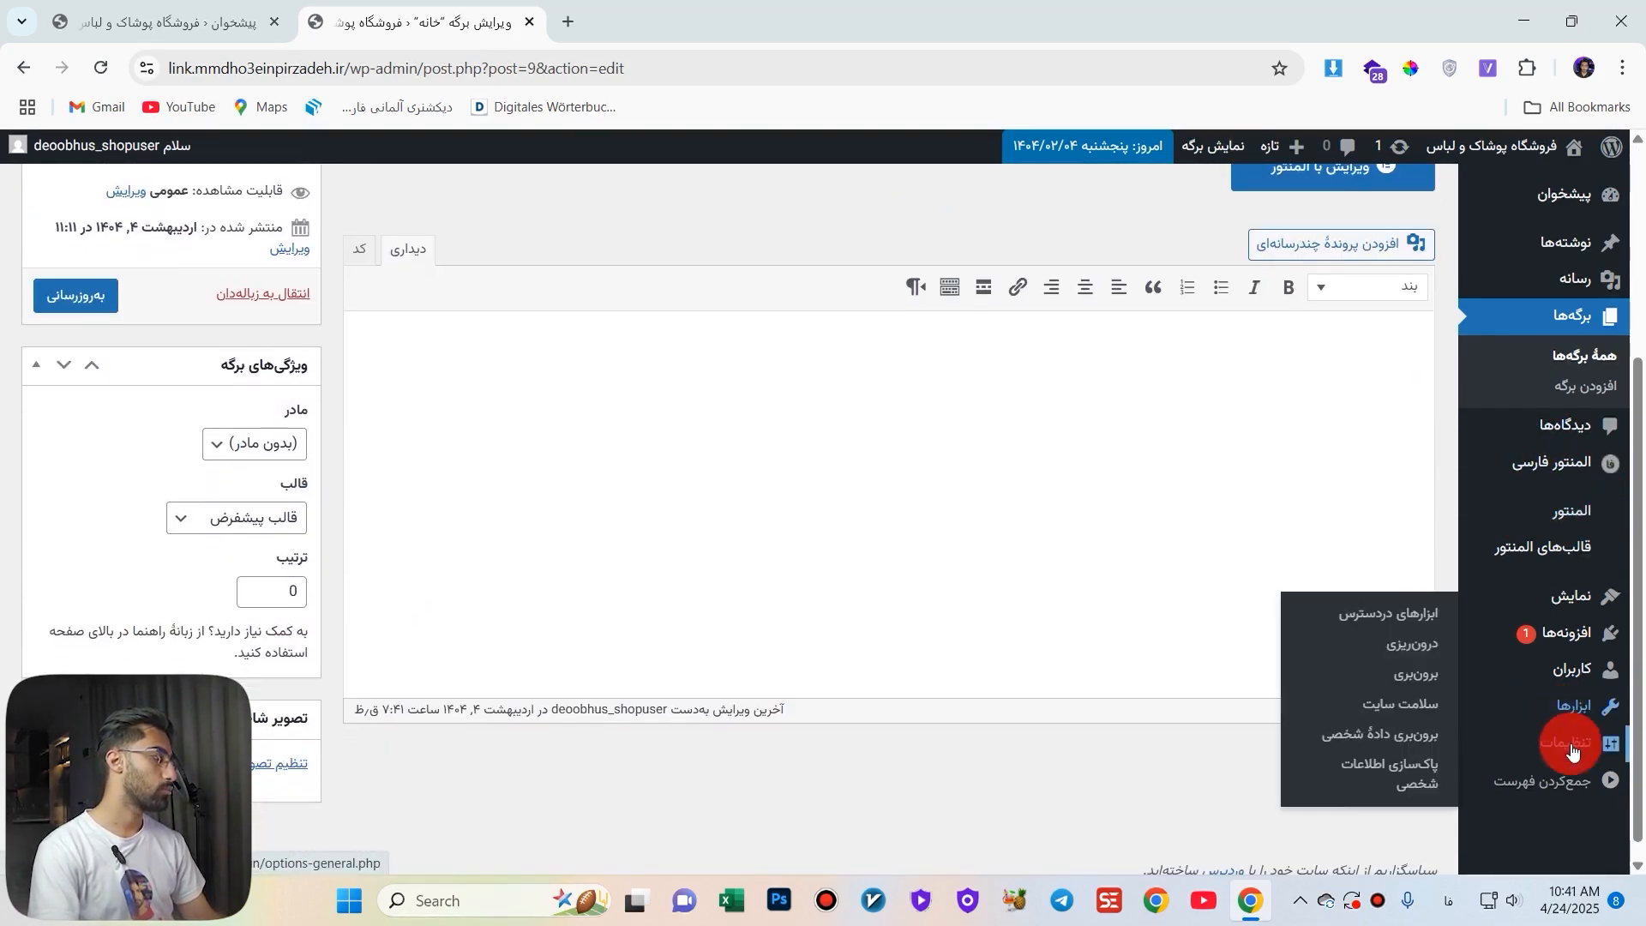
mouse_move(1541, 749)
left_click(1424, 576)
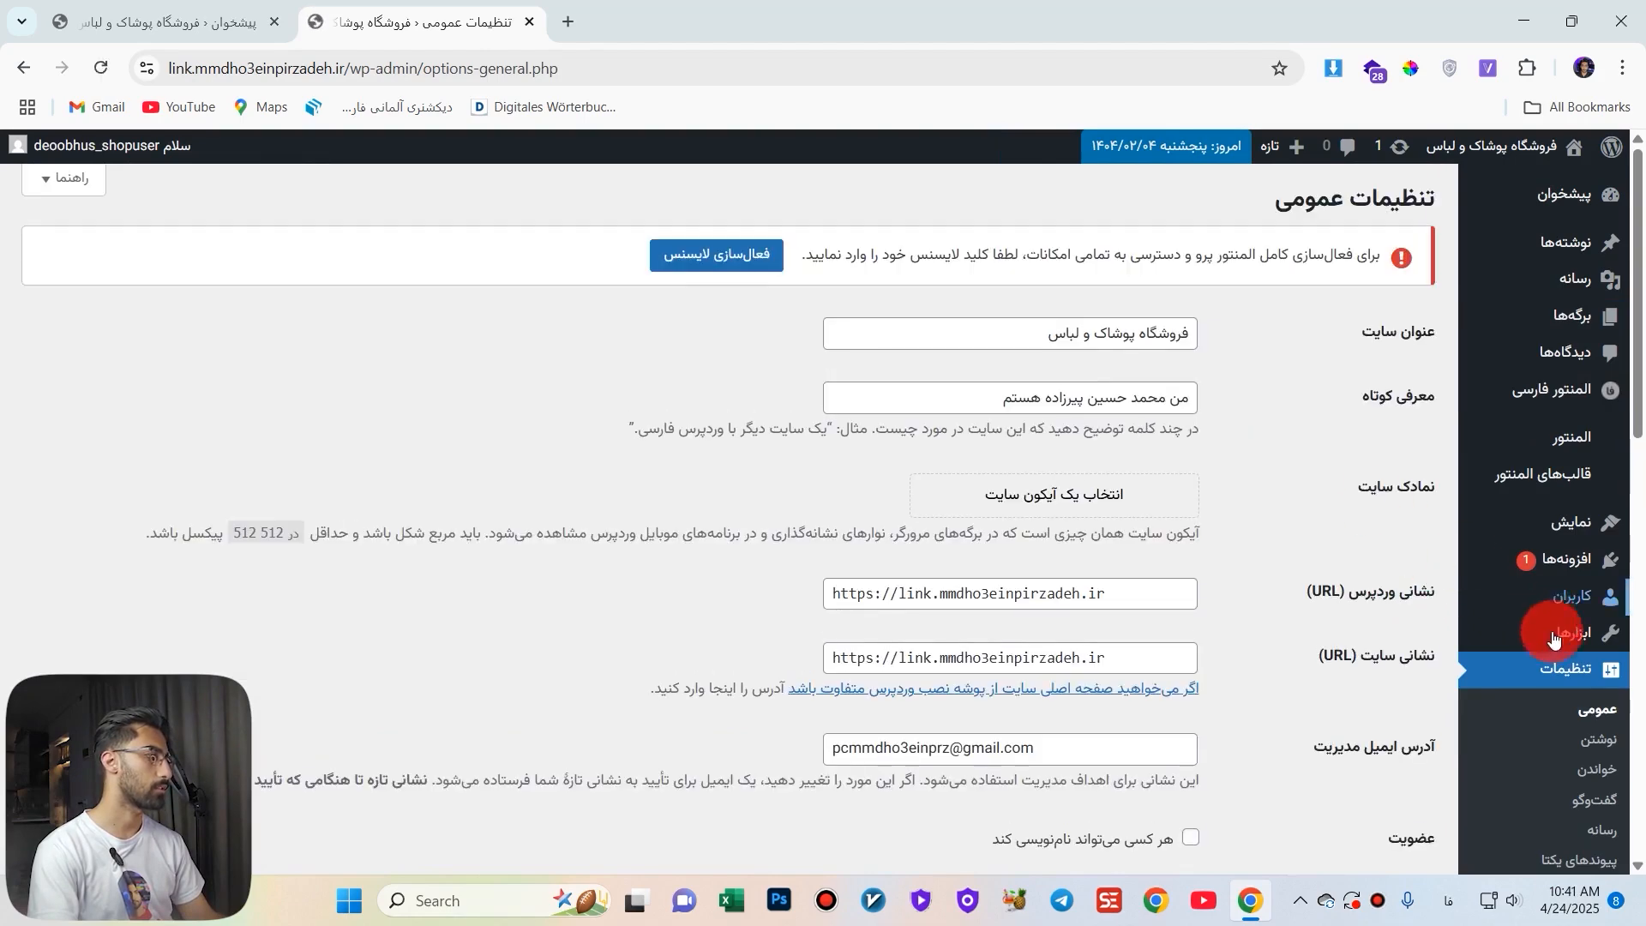
scroll(1560, 630, "down", 3)
left_click(1582, 628)
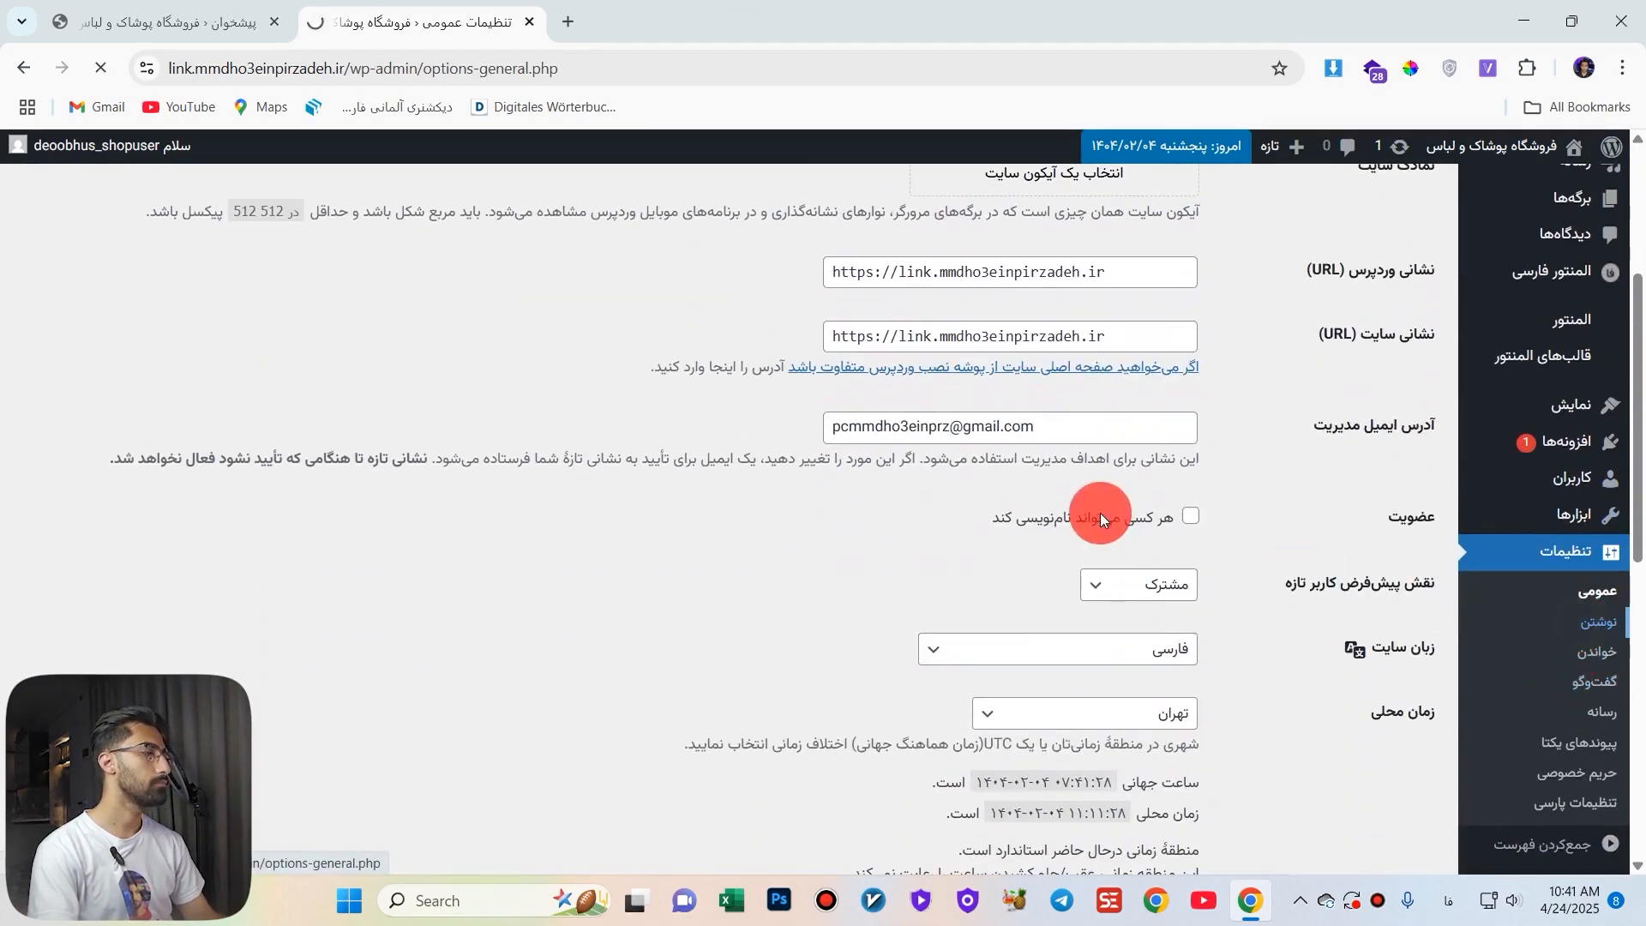
left_click(1189, 461)
scroll(1178, 415, "down", 3)
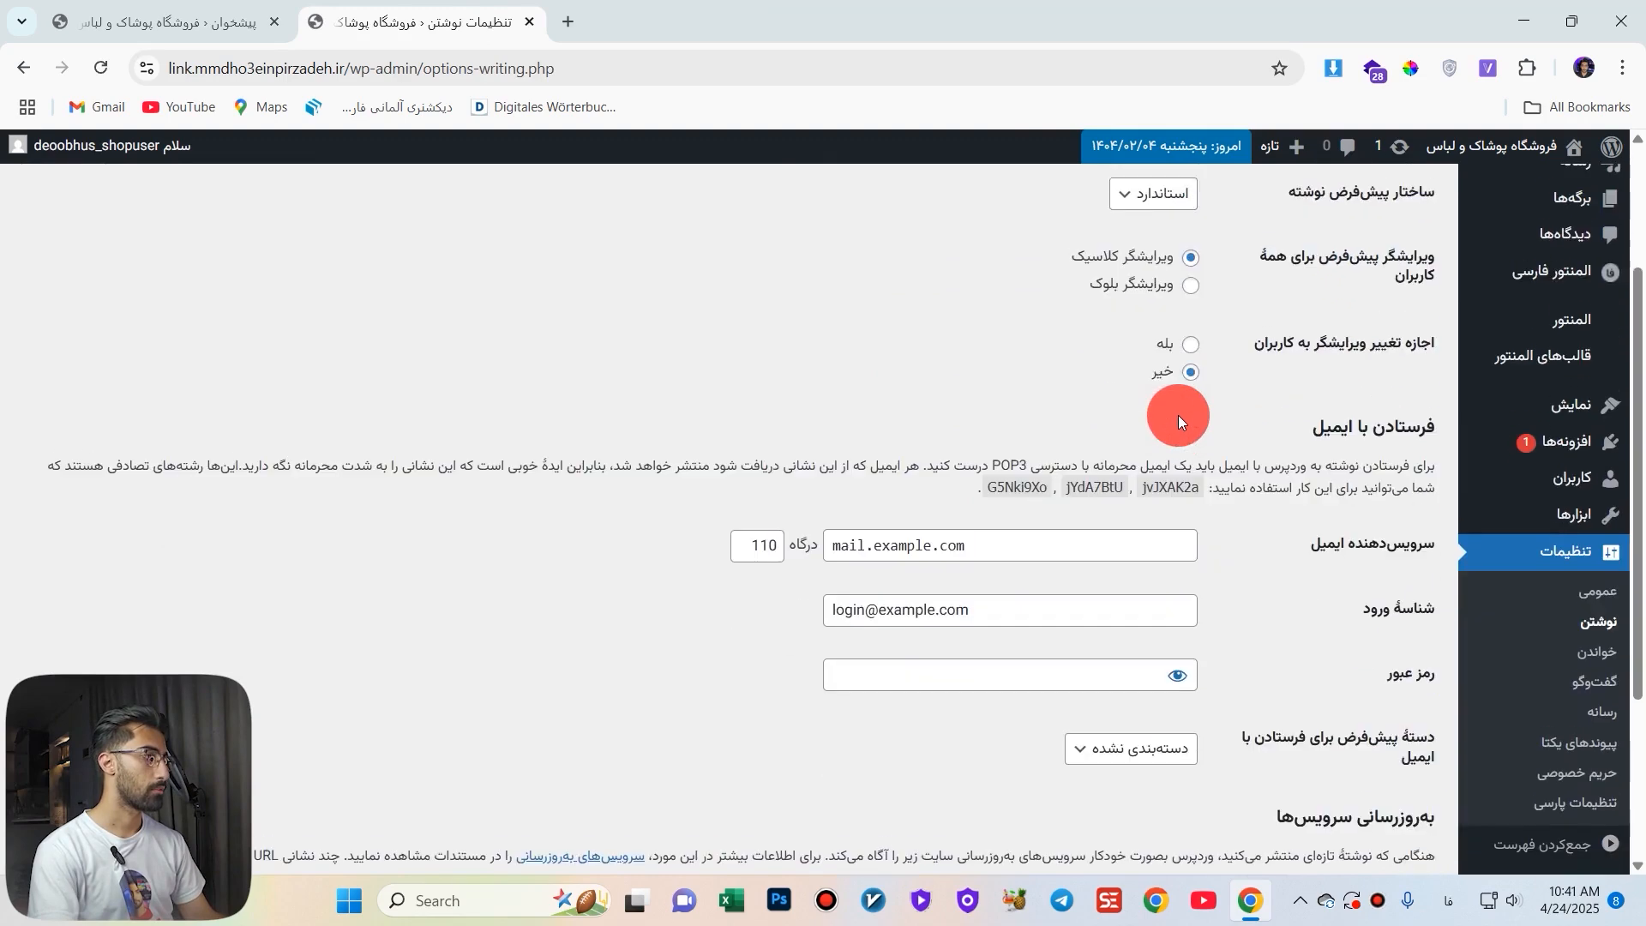
left_click(1596, 626)
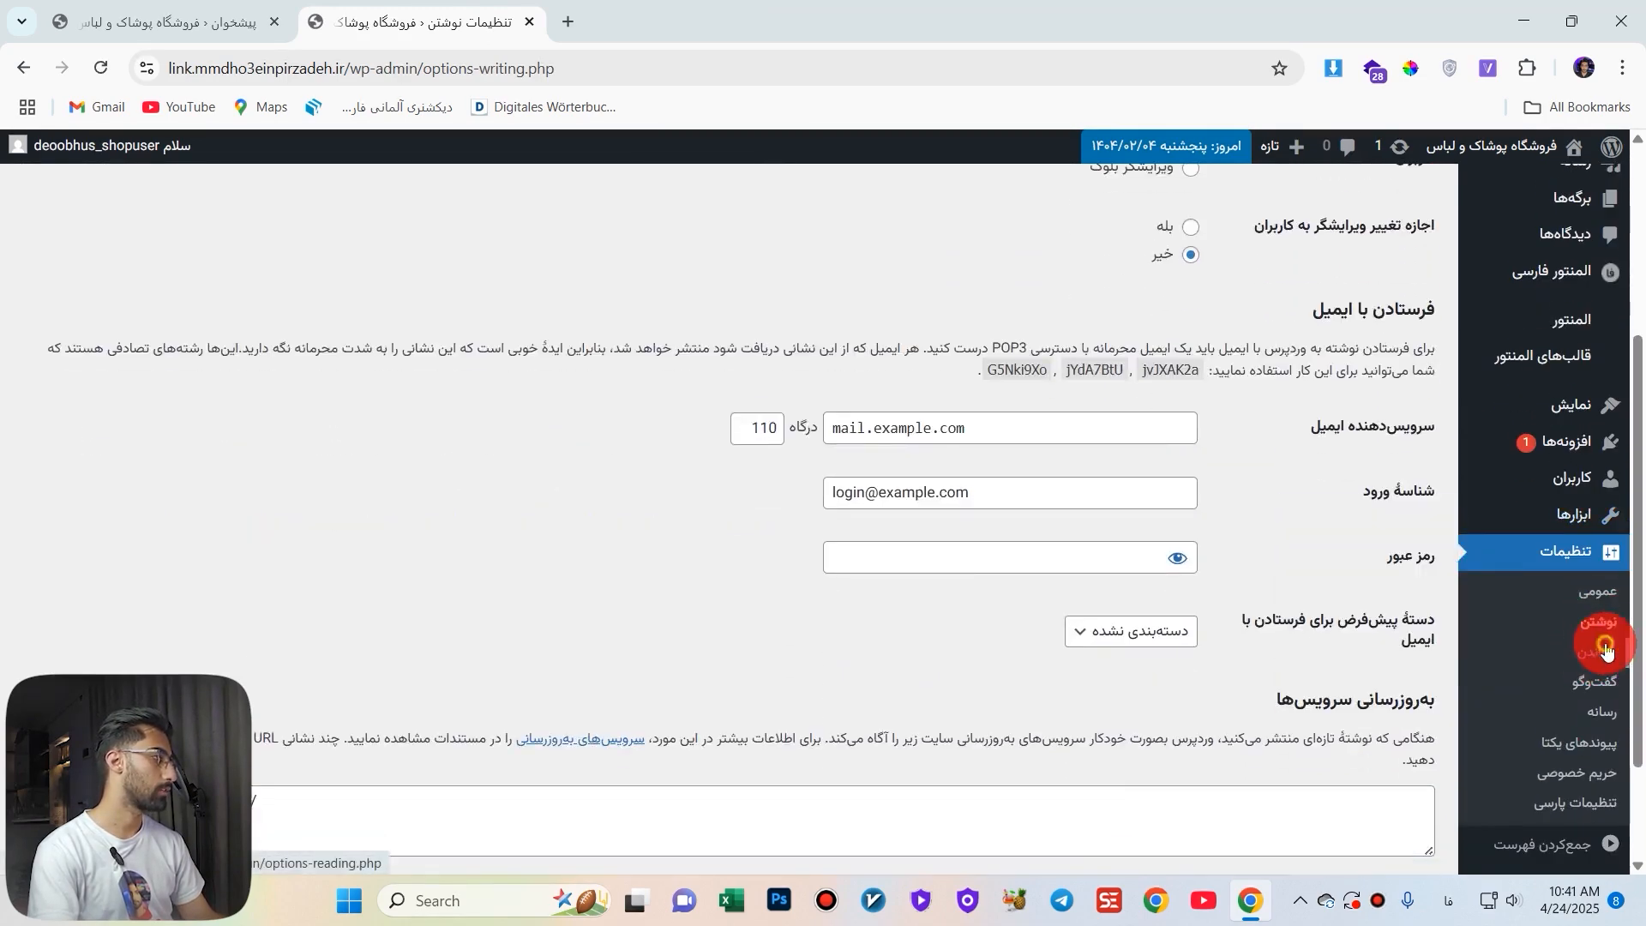
left_click(1596, 651)
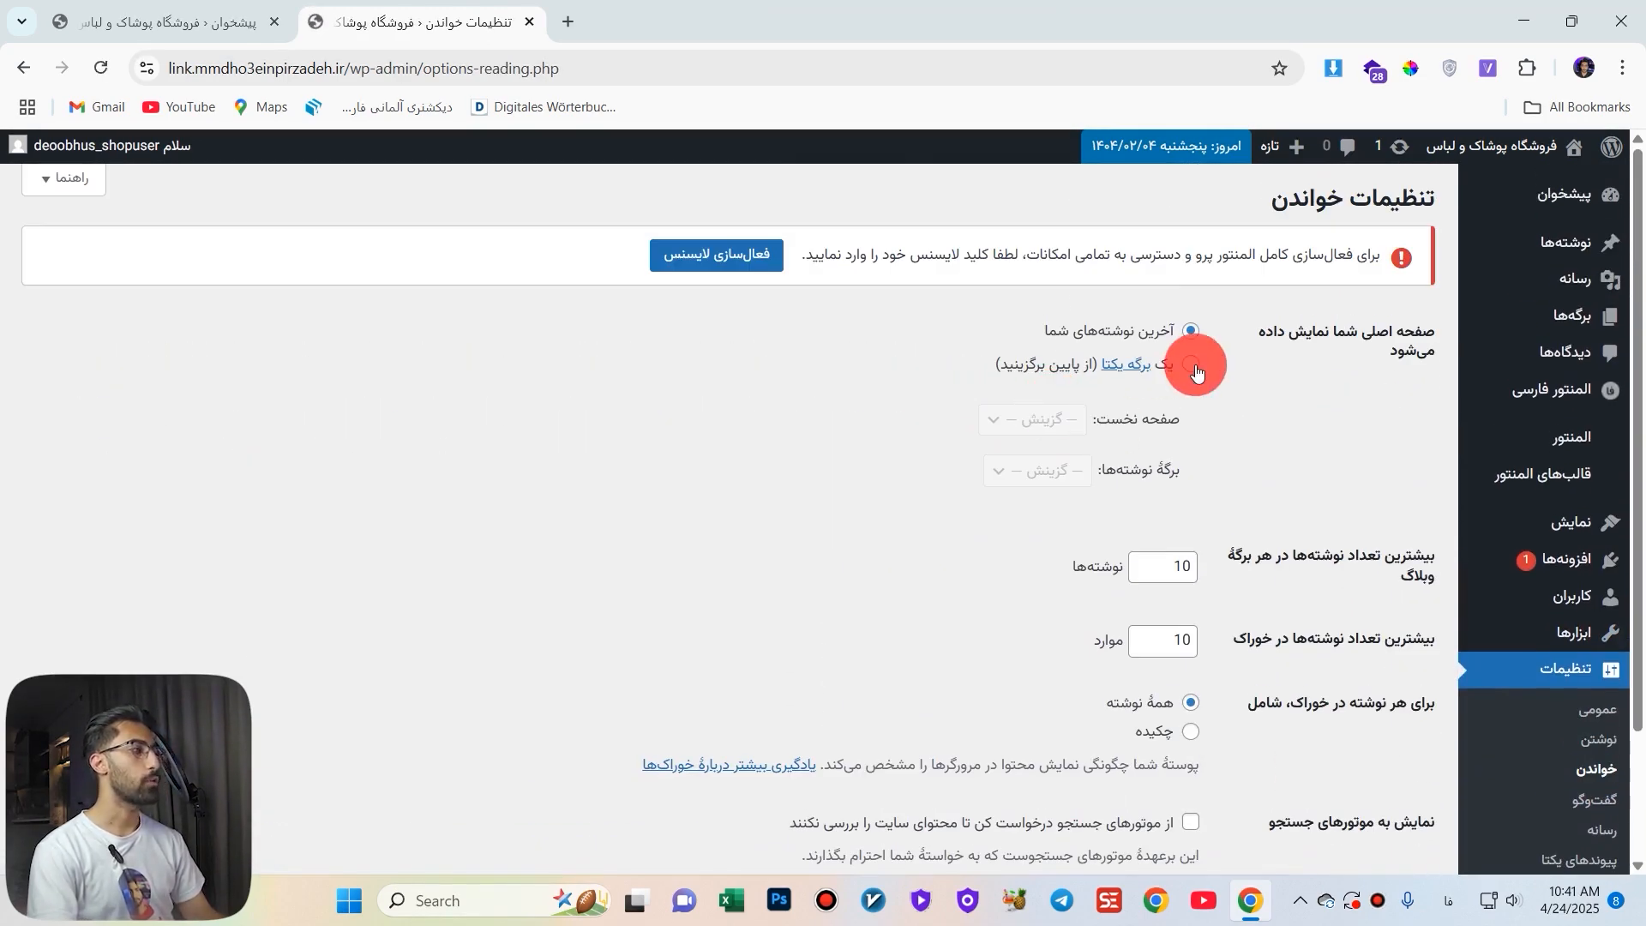
Make the site's home page display a static page, choose "خانه" as the front page, and save the changes.
left_click(1192, 365)
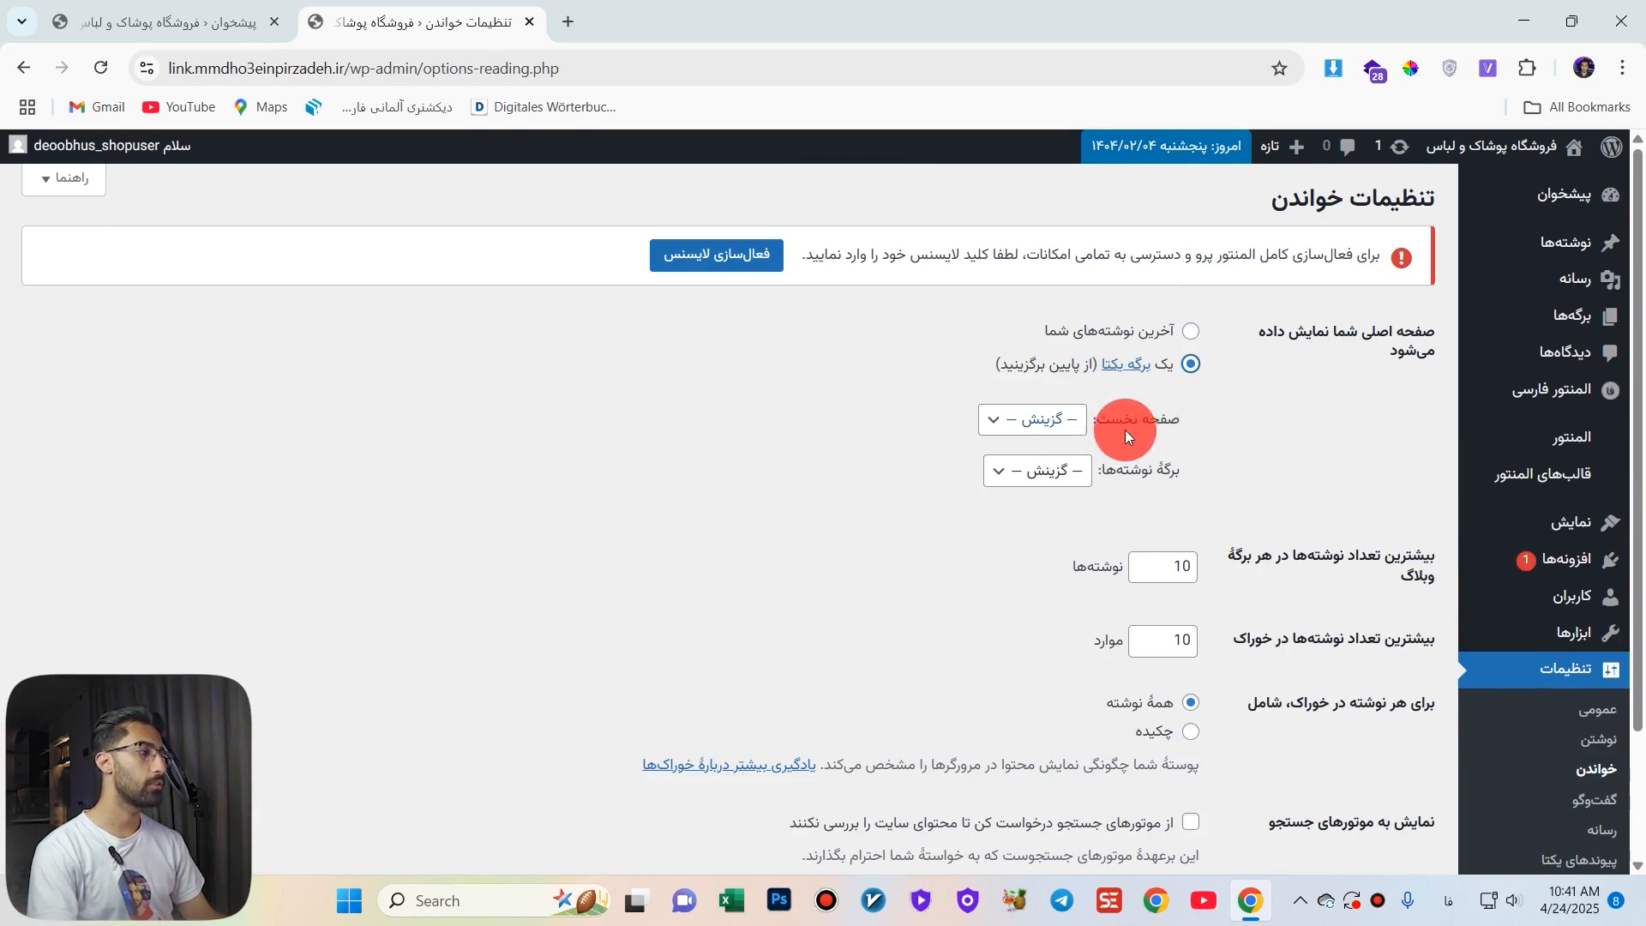
left_click(1084, 428)
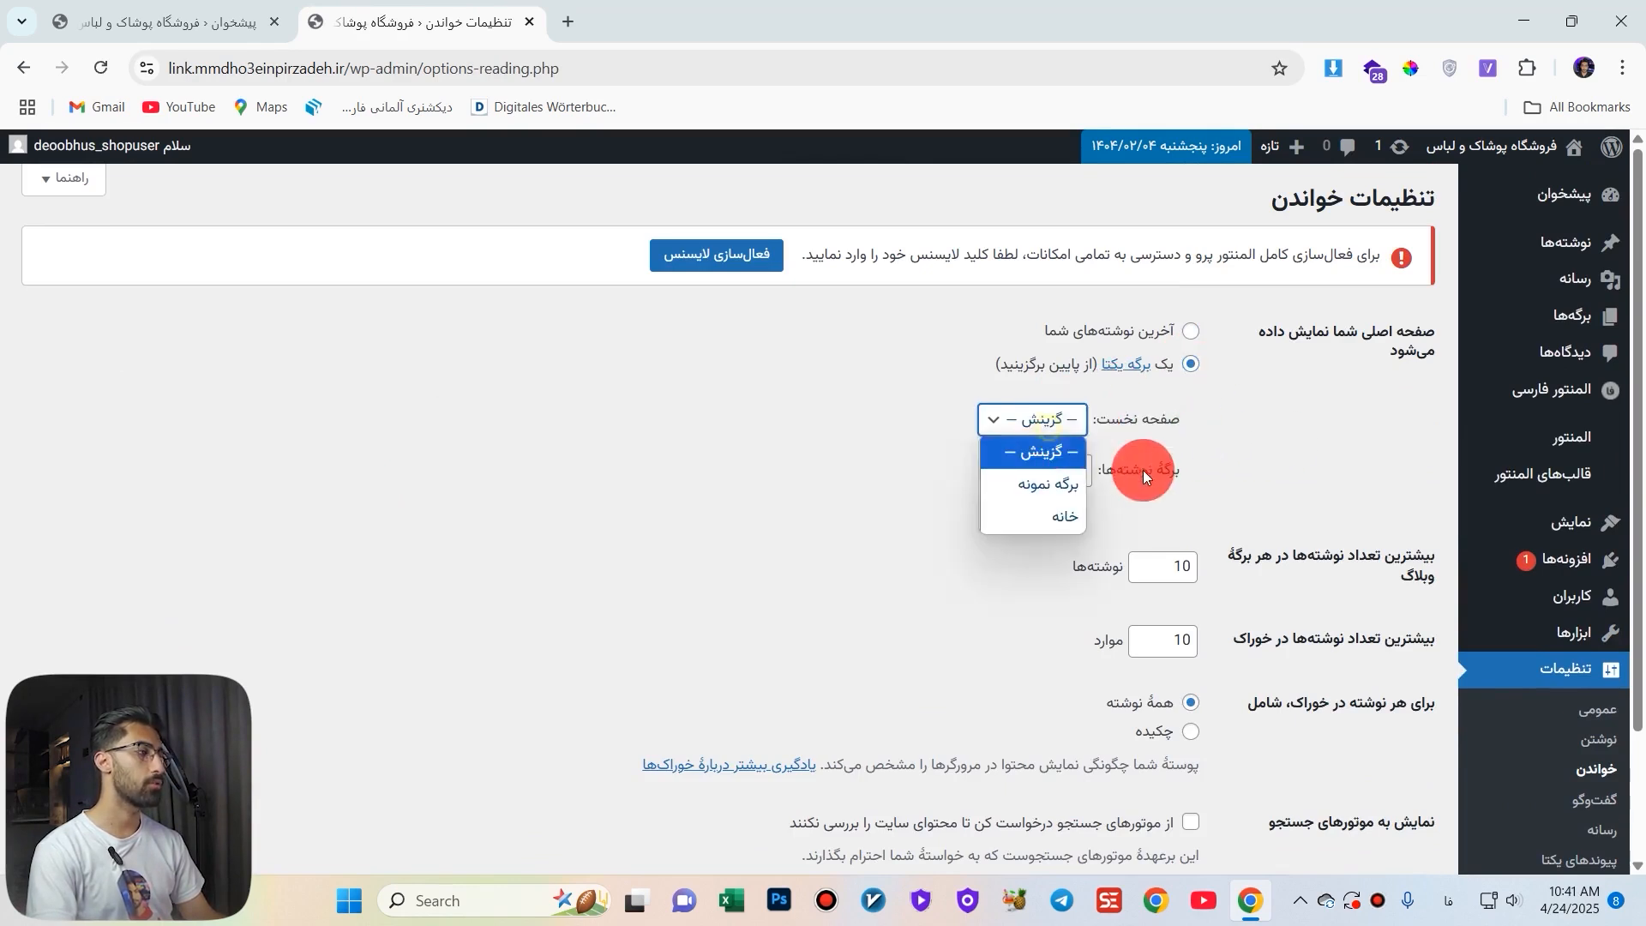
left_click(1062, 516)
scroll(1134, 401, "down", 2)
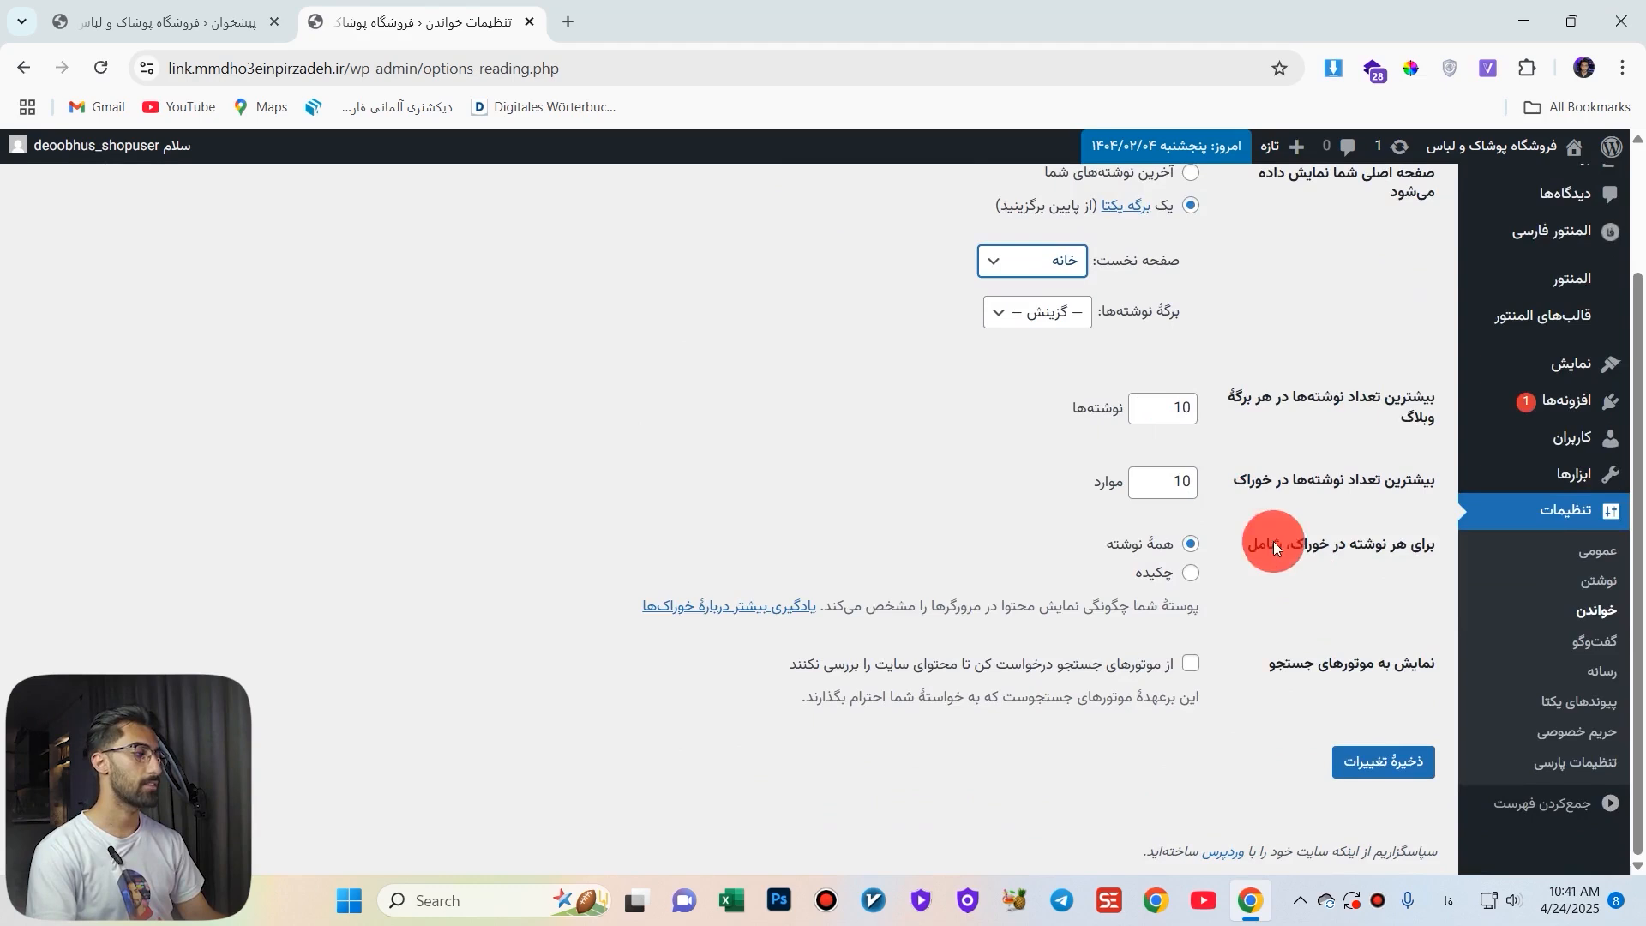
left_click(1361, 761)
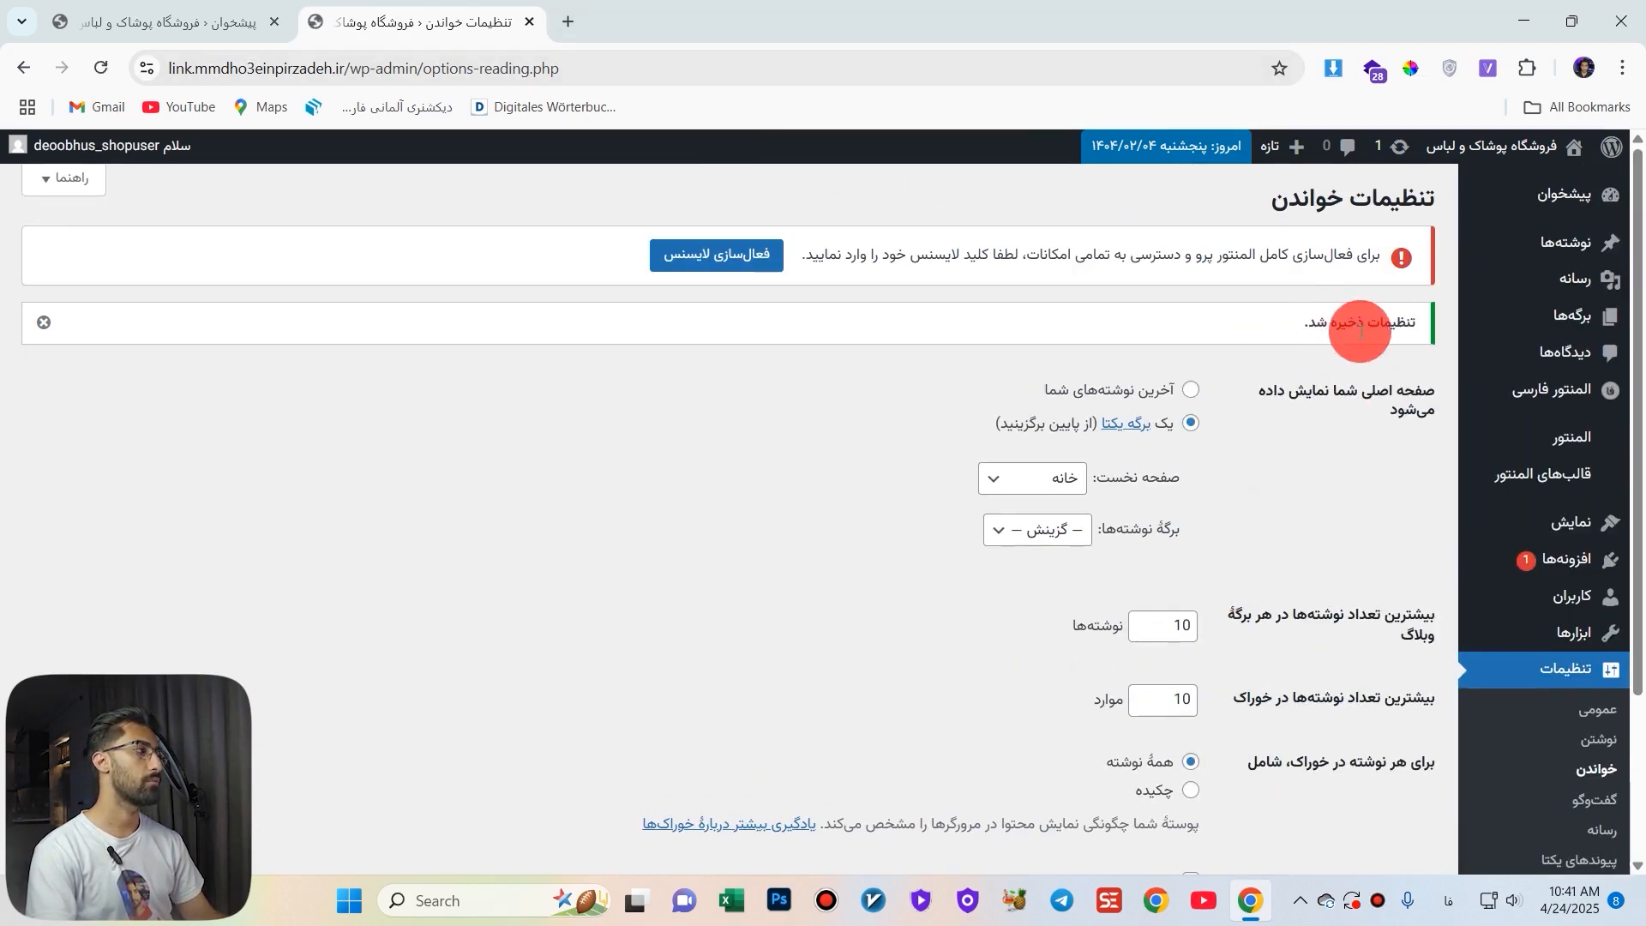
Load the page list in a new tab, open the "خانه" page in the Elementor editor and dismiss the announcement.
mouse_move(1575, 316)
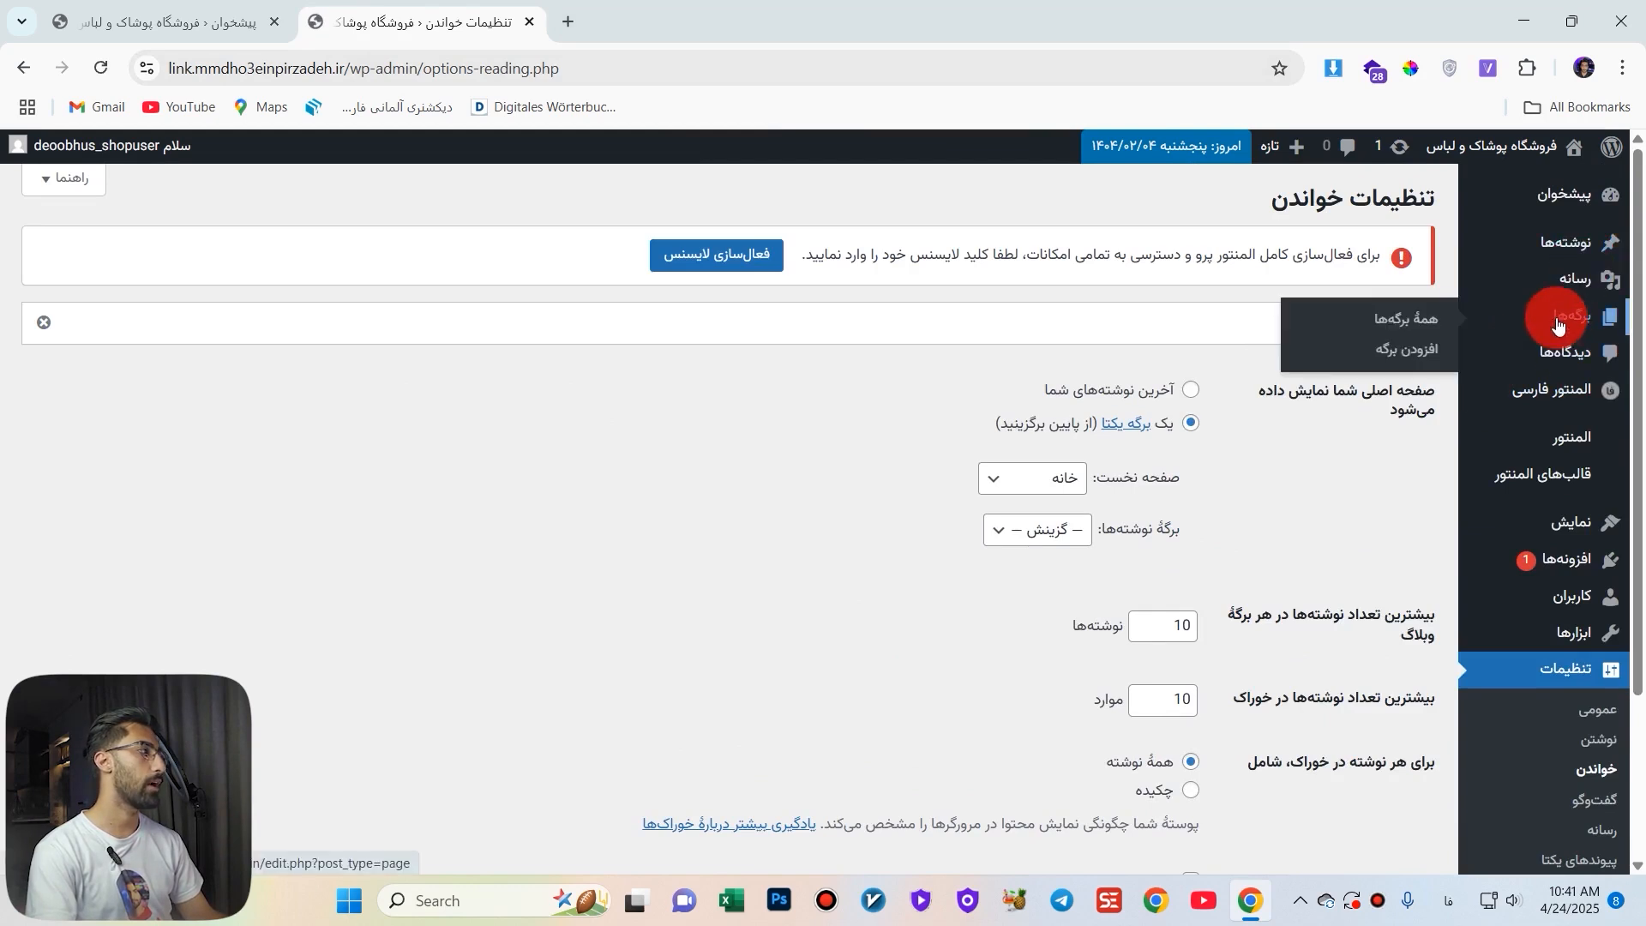
right_click(1423, 322)
left_click(1491, 351)
left_click(654, 21)
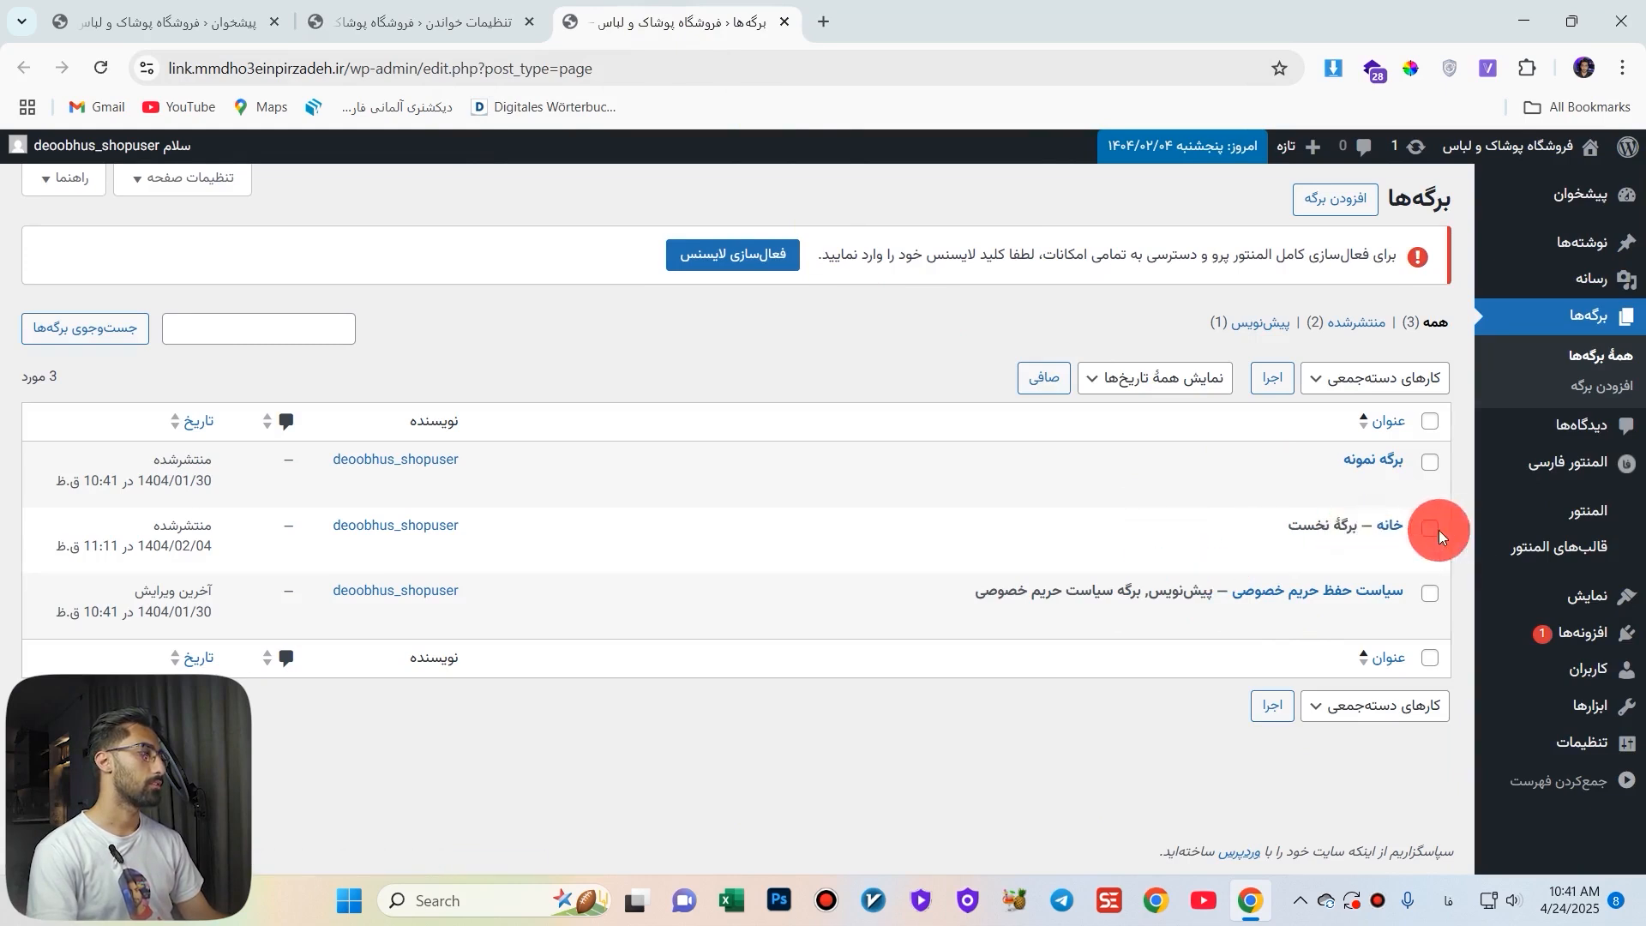
left_click(1389, 525)
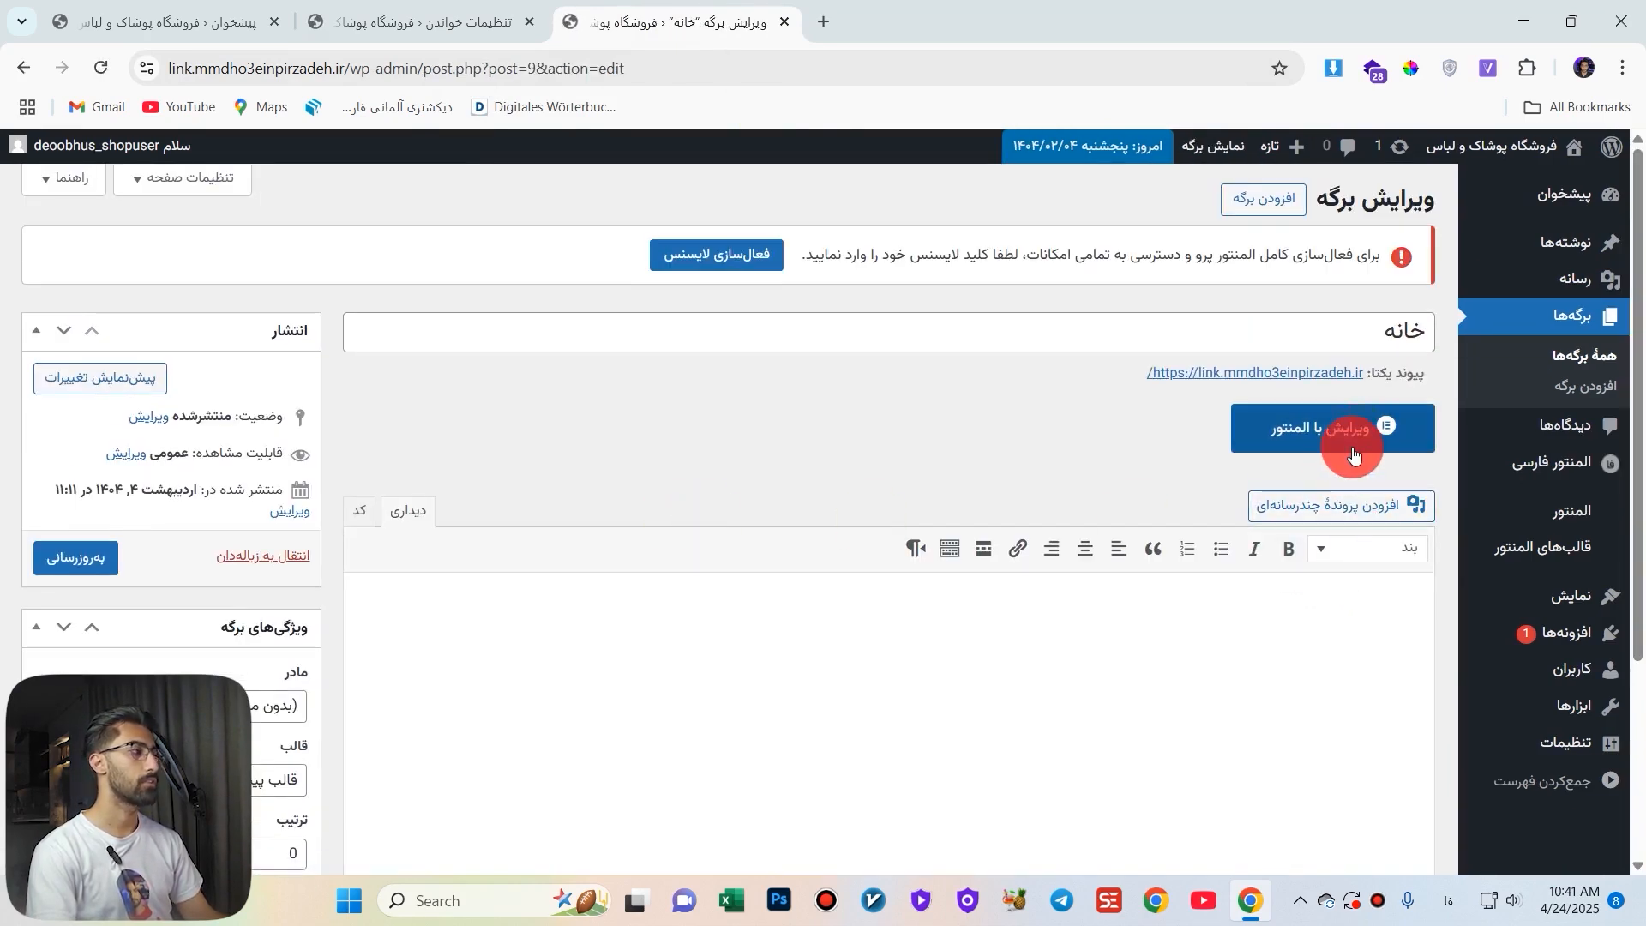
left_click(1352, 430)
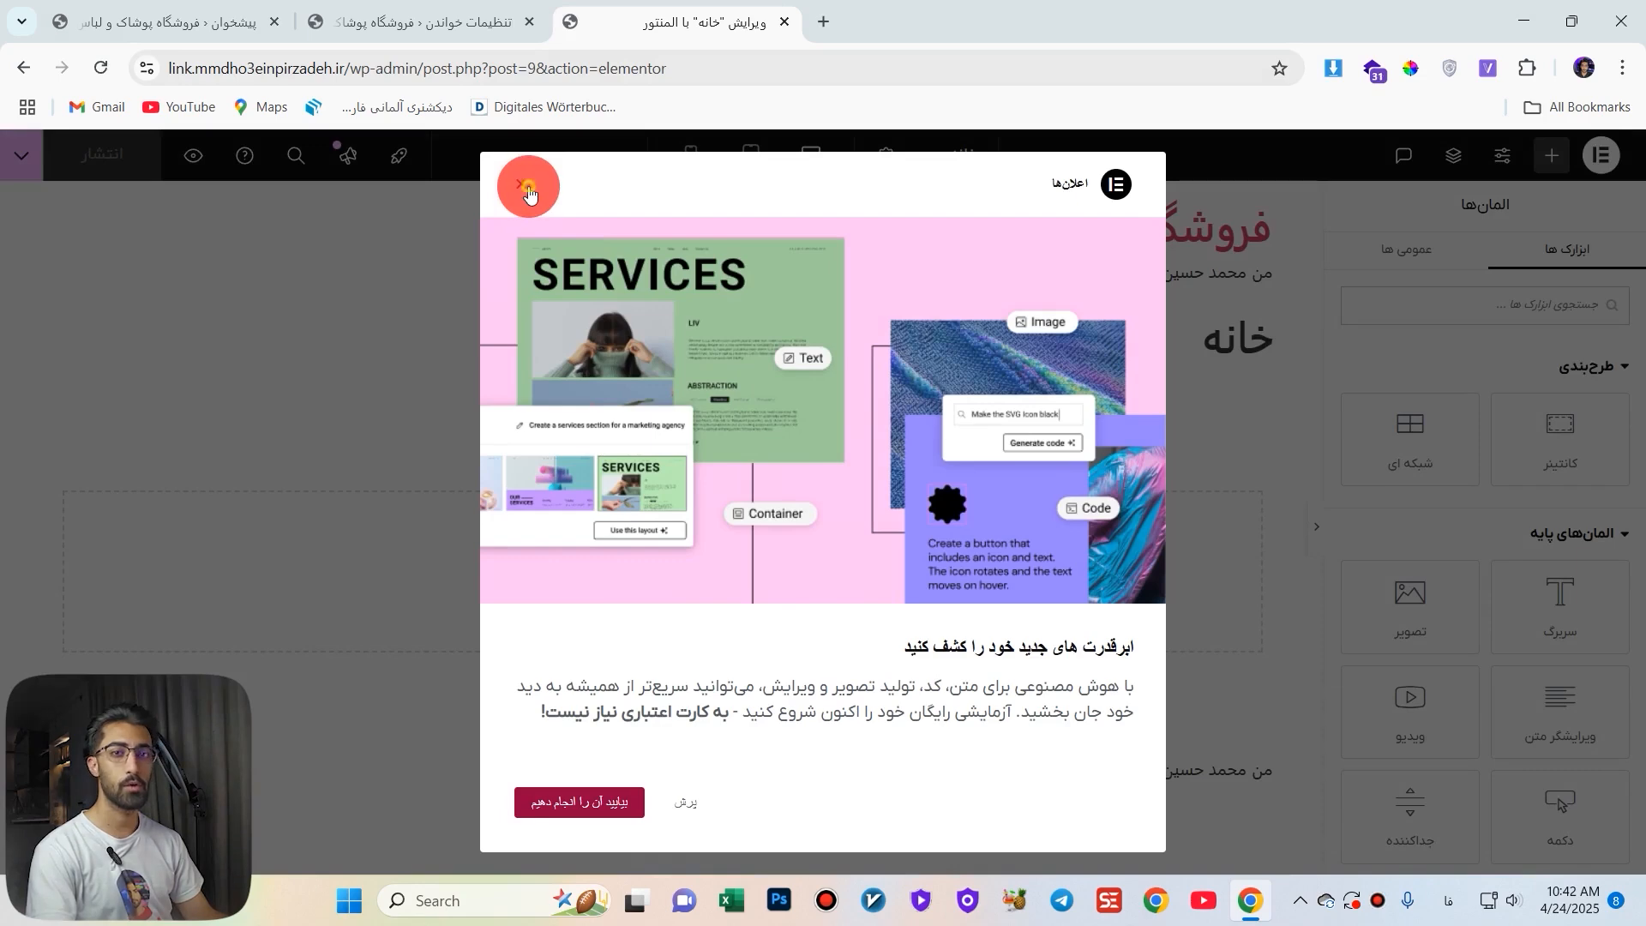
left_click(529, 189)
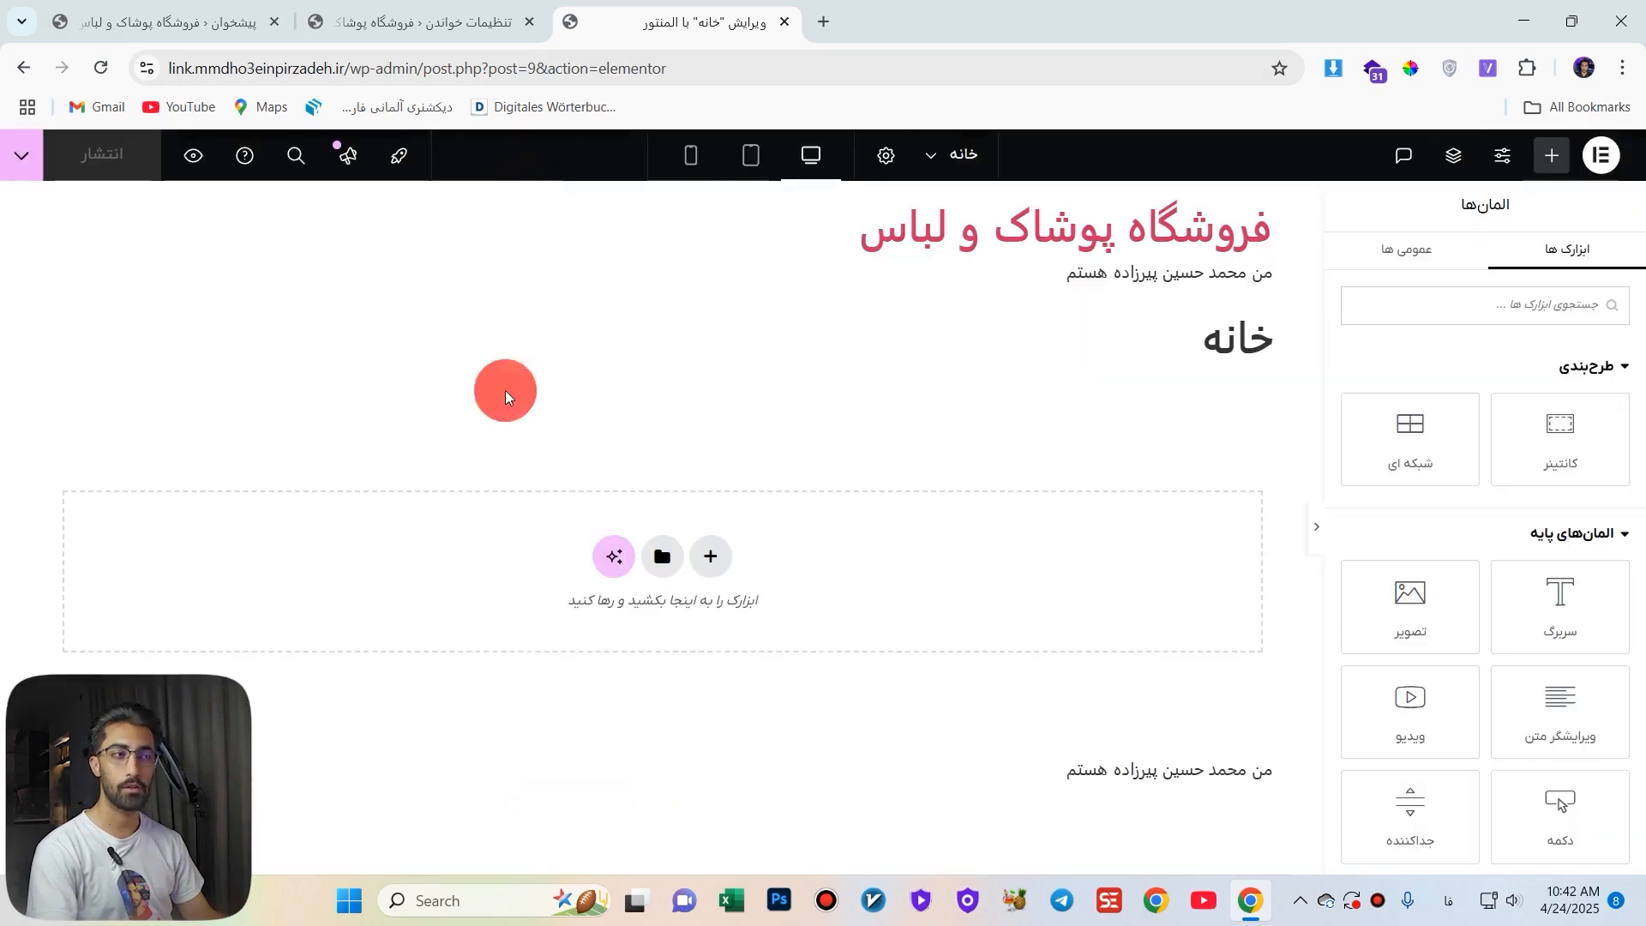
Examine the available Elementor widgets, from the layout and basic elements through the pro group, and the default page canvas.
scroll(1488, 754, "down", 10)
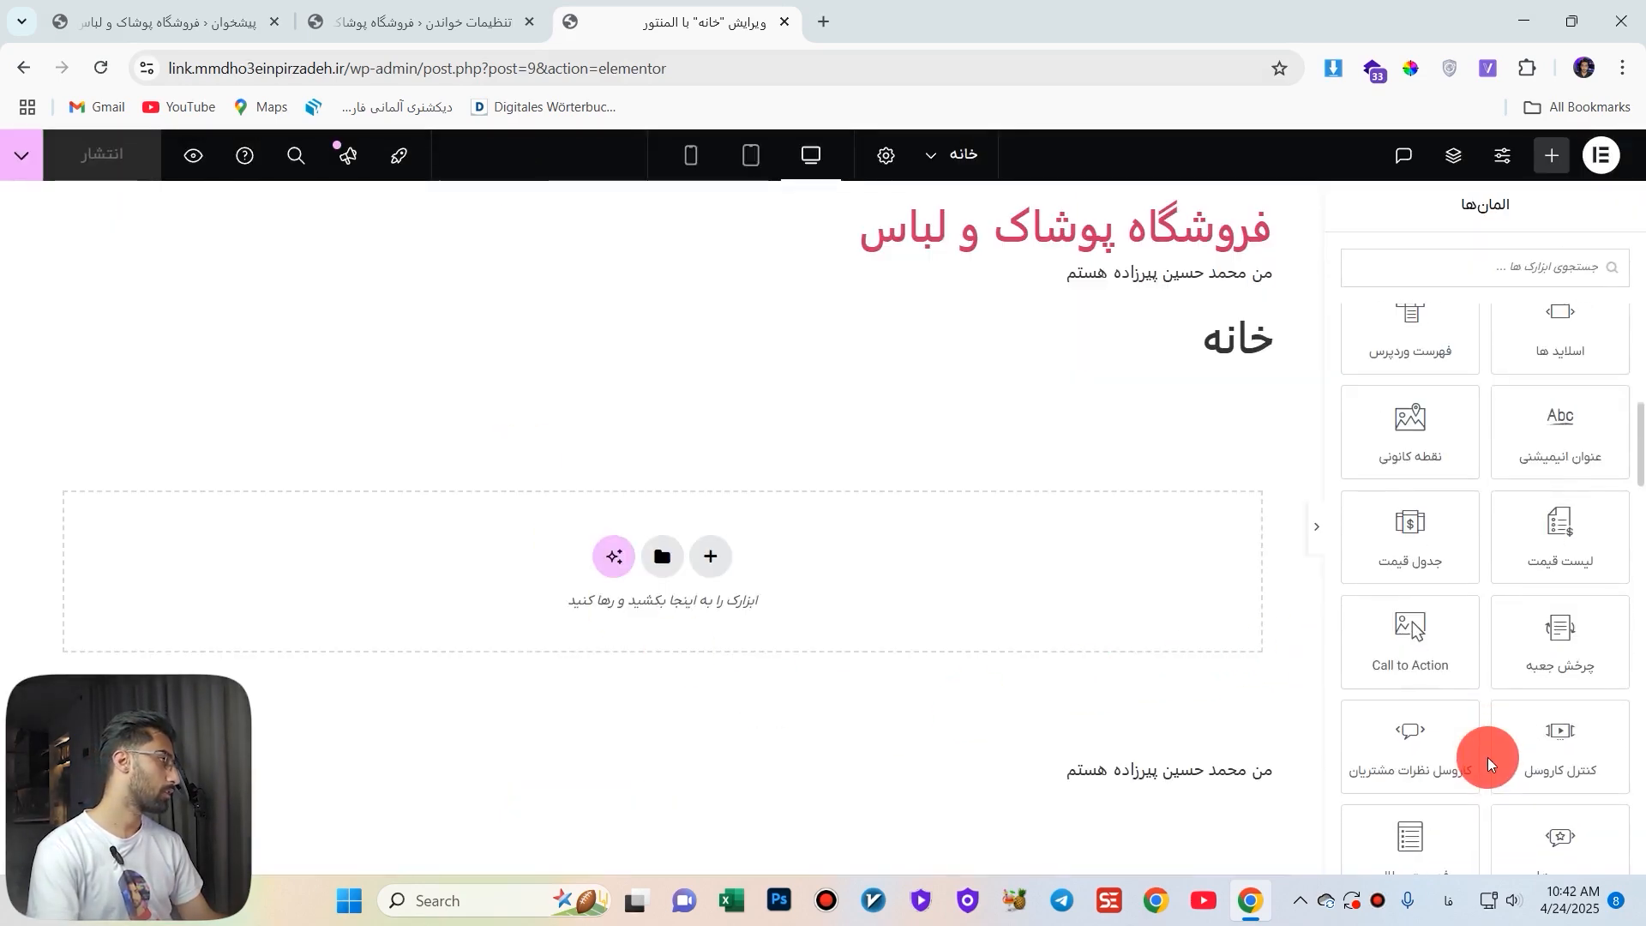
scroll(1488, 758, "down", 5)
scroll(1451, 698, "down", 5)
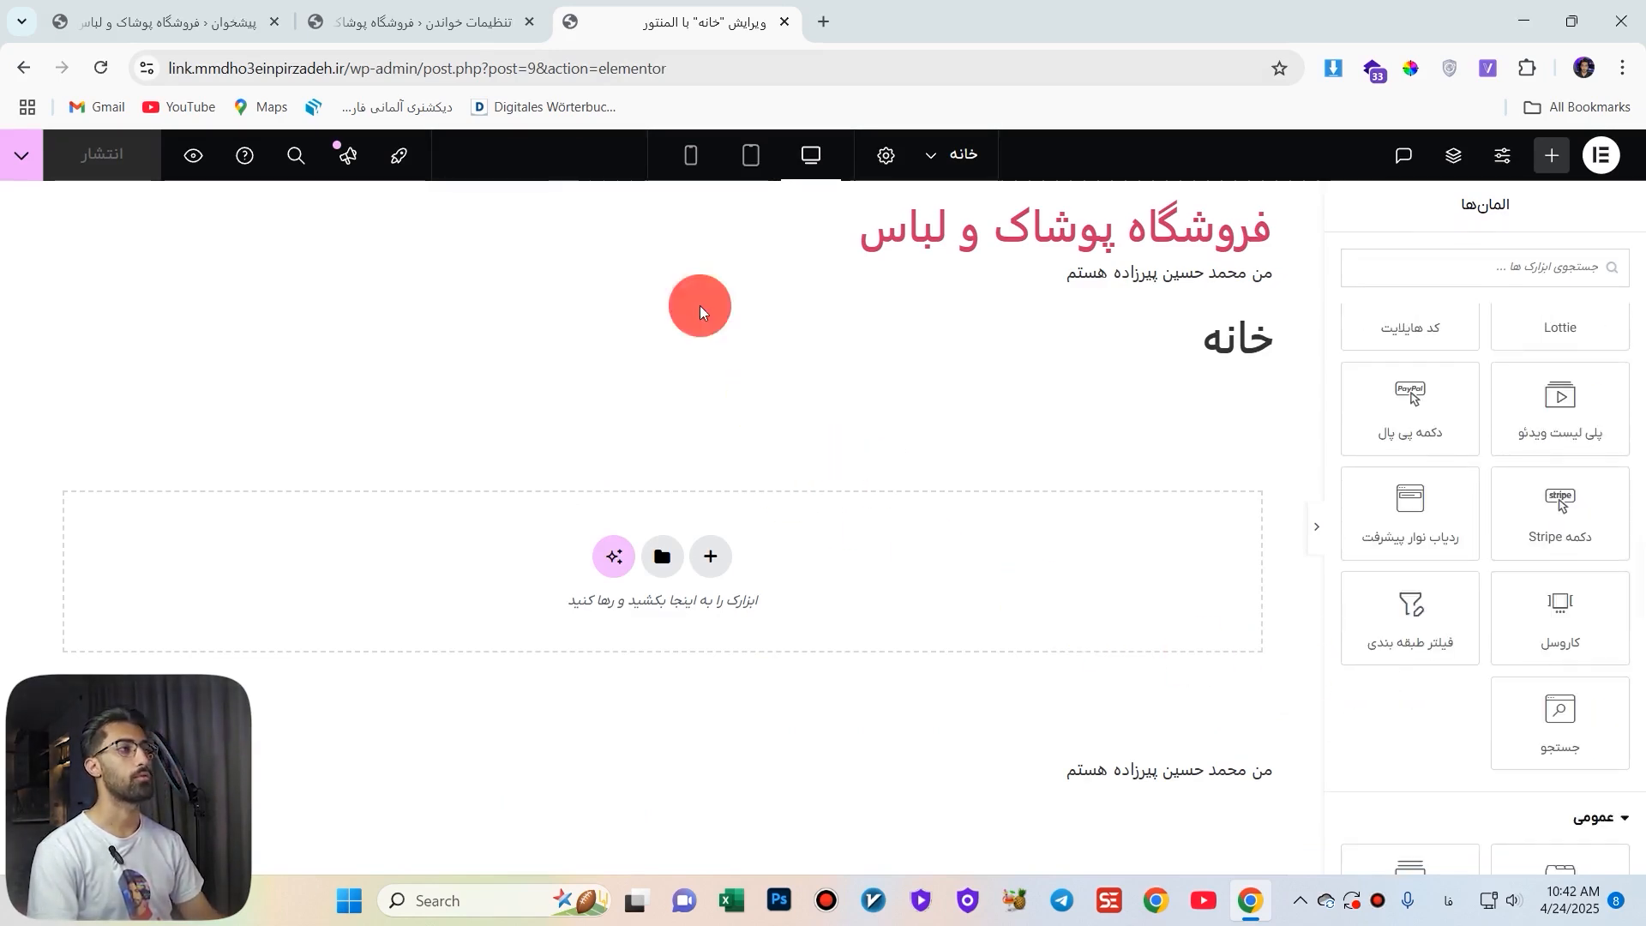
left_click_drag(1353, 378, 1176, 444)
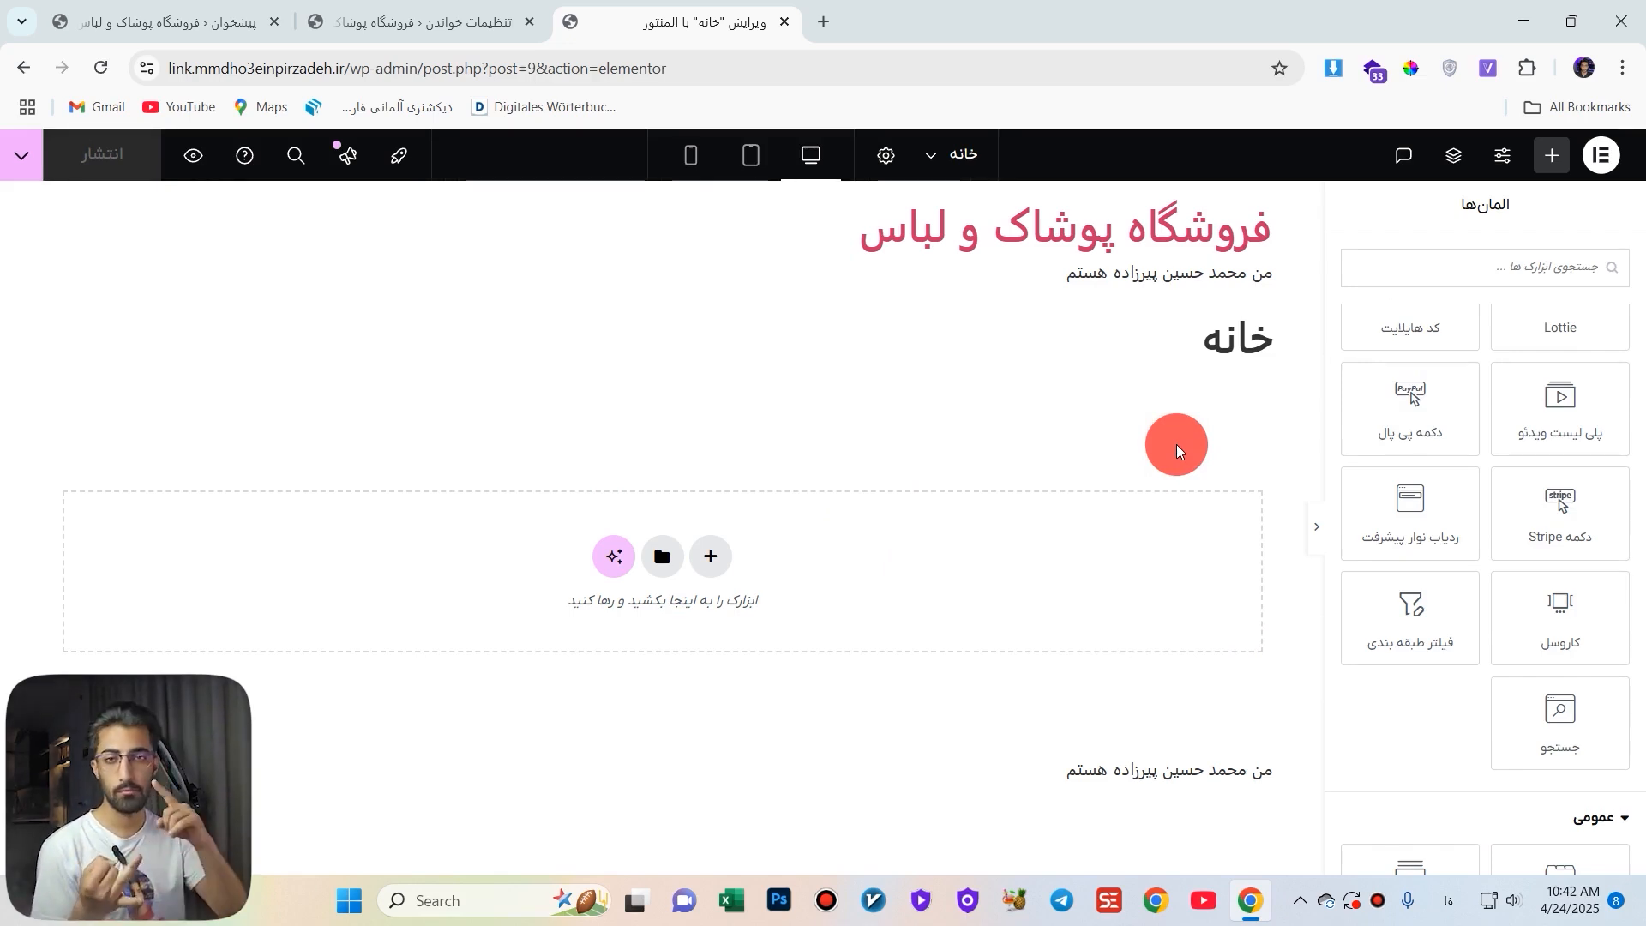
left_click_drag(1176, 444, 1176, 444)
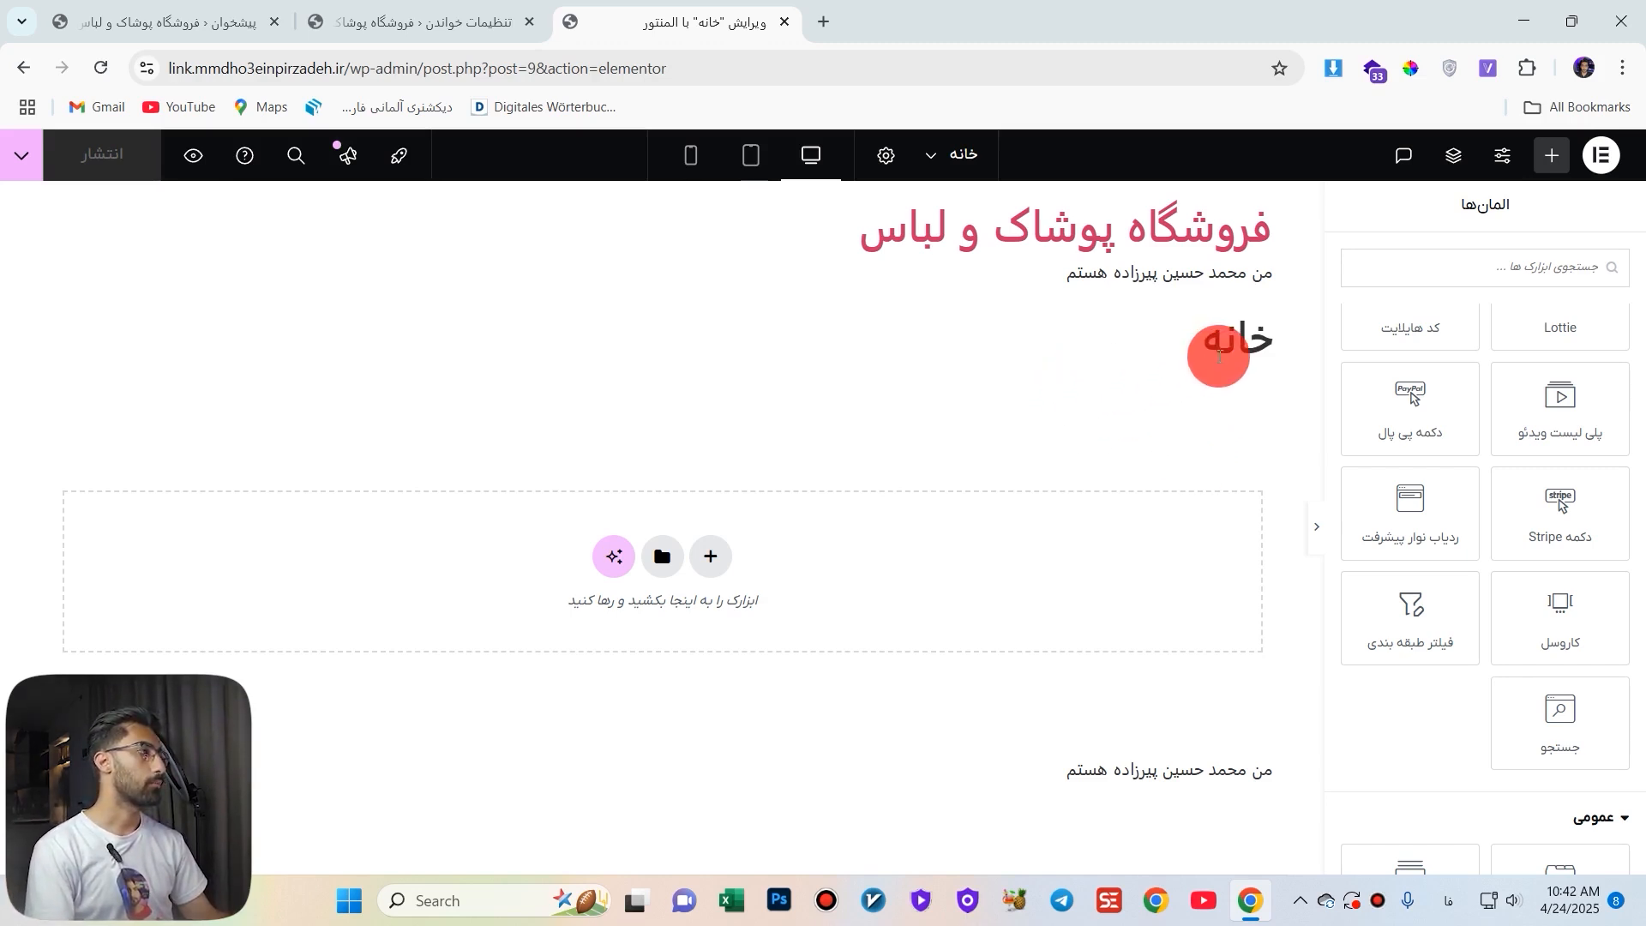
scroll(1543, 599, "up", 5)
scroll(1502, 611, "up", 10)
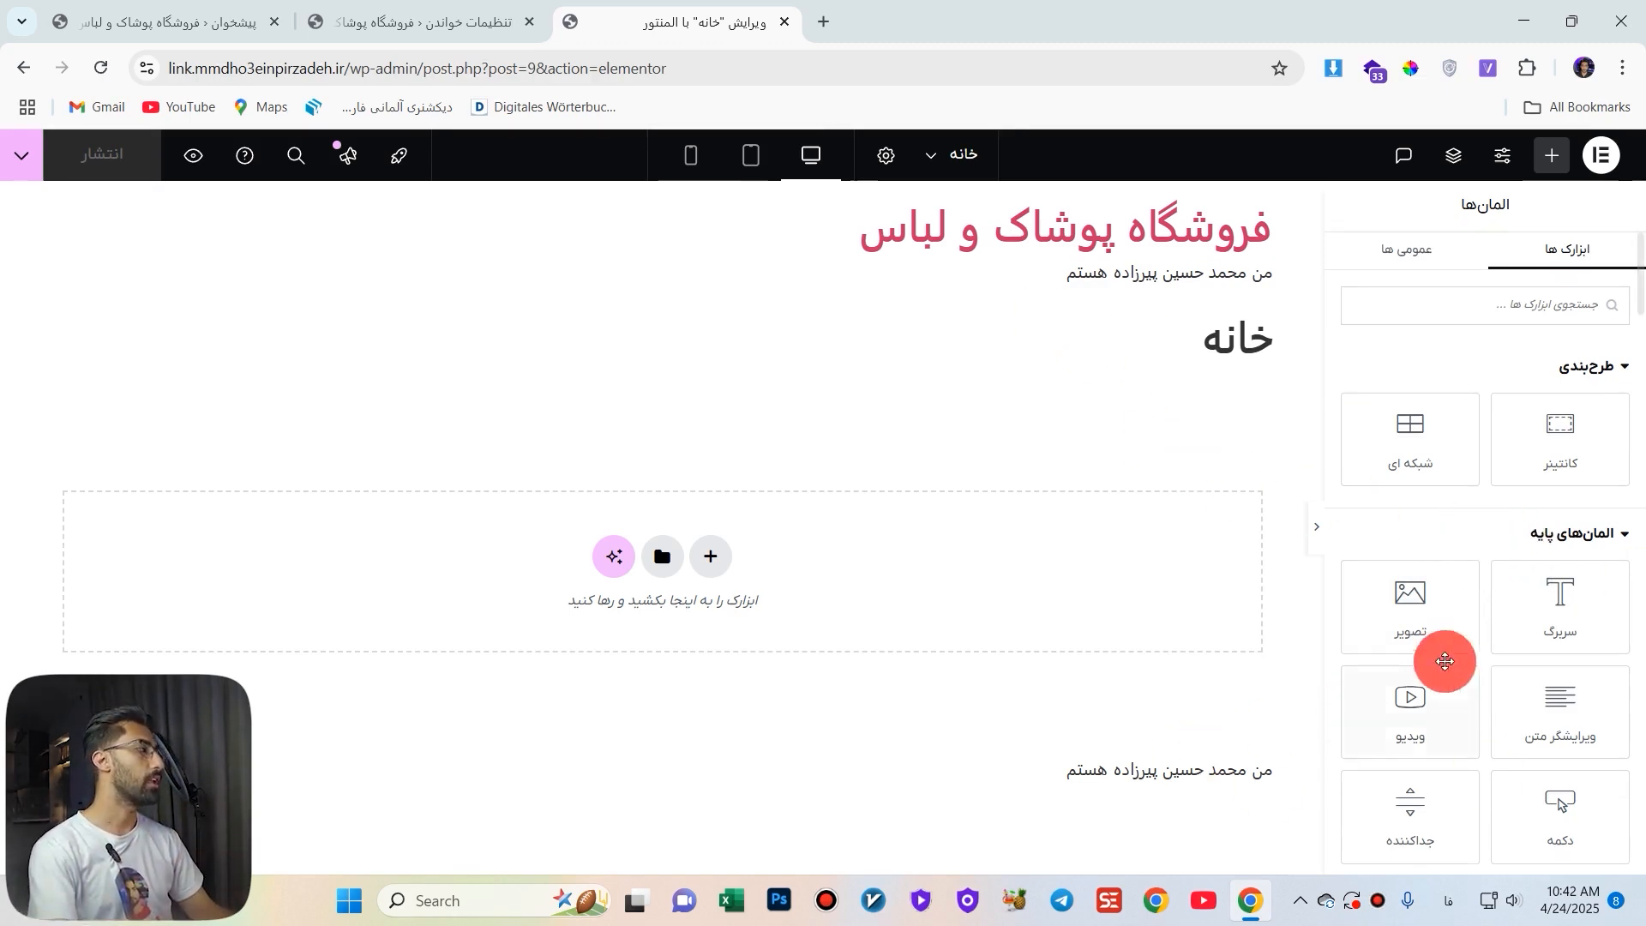
scroll(1448, 634, "down", 6)
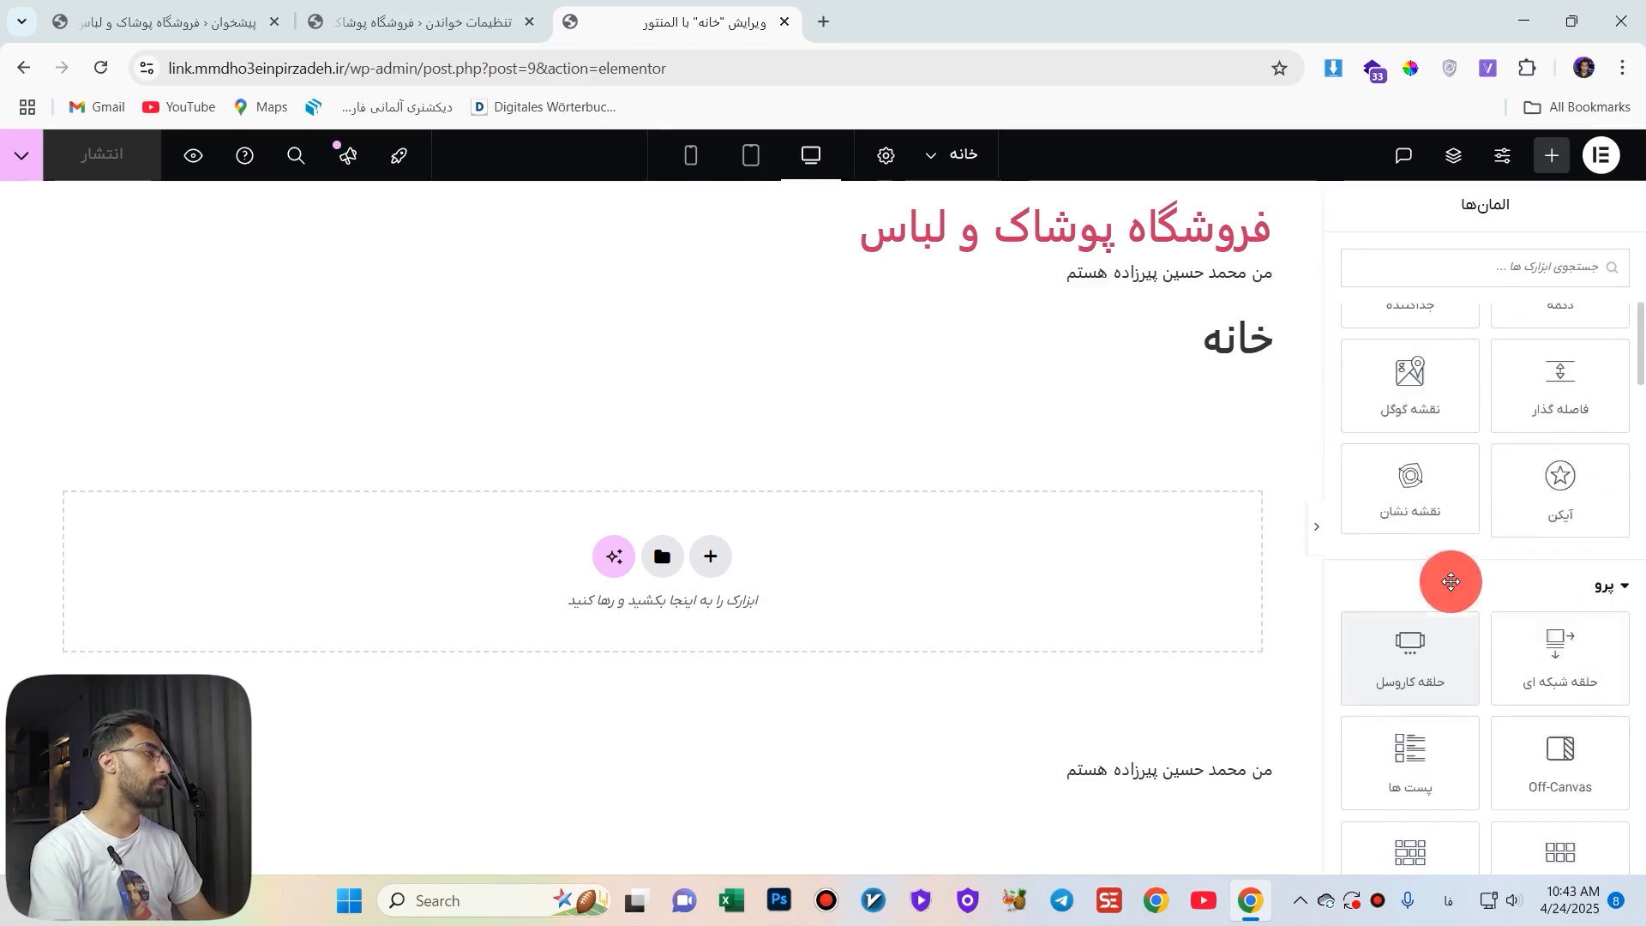
scroll(1440, 549, "up", 6)
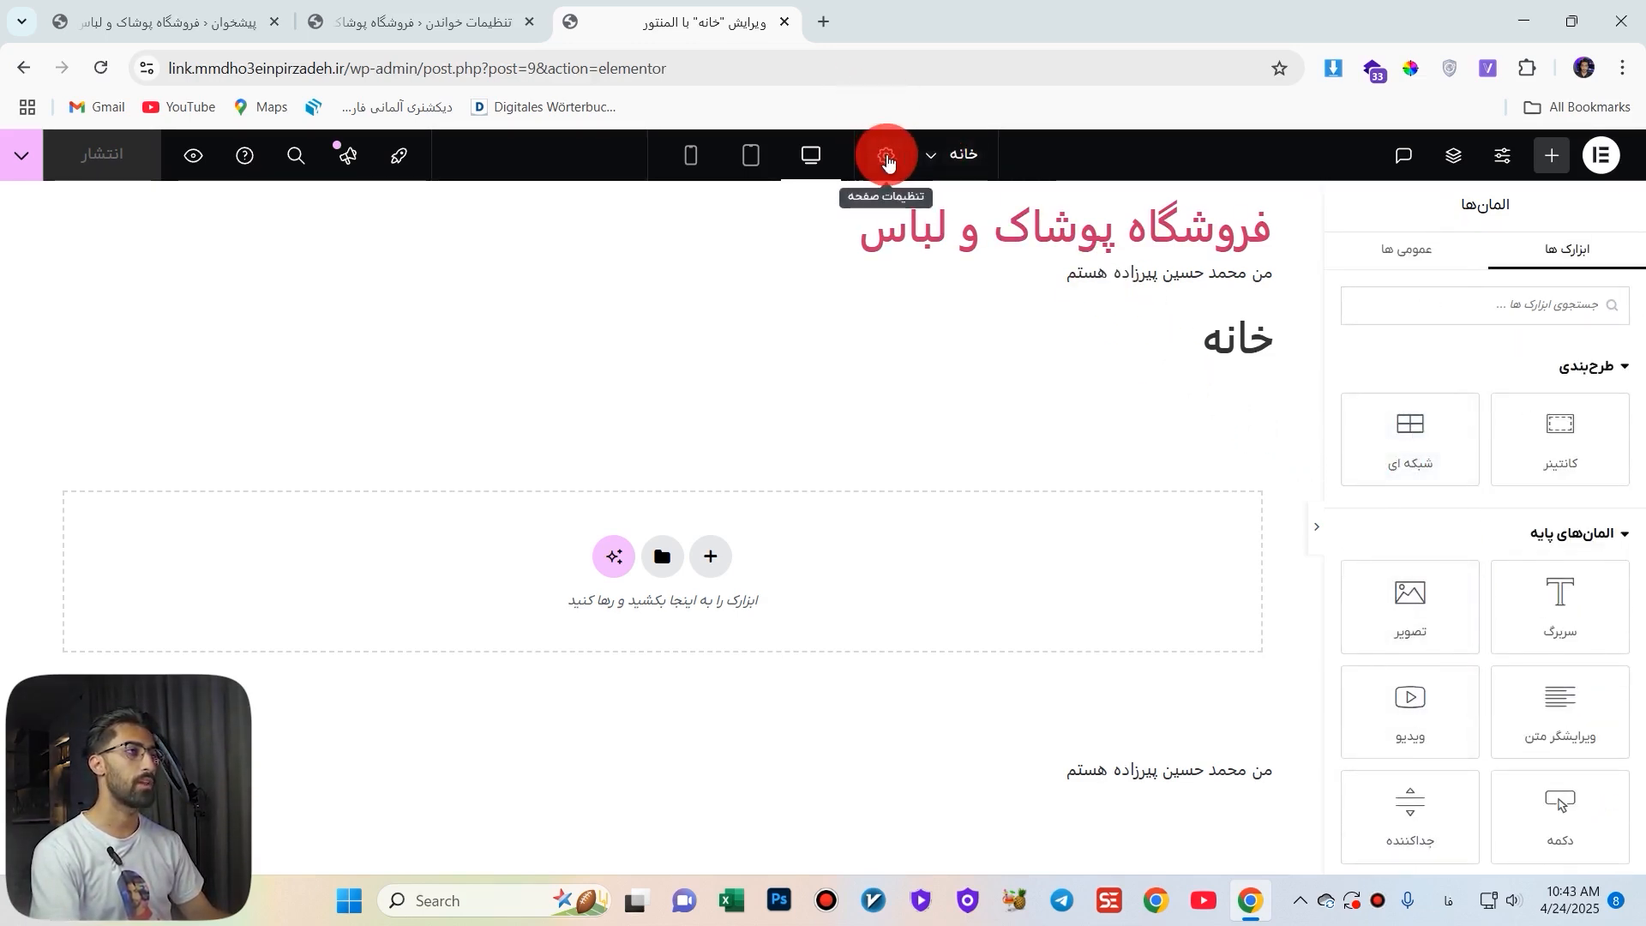
Set the "خانه" page's layout (طرح بندی صفحه) to "بوم المنتور" in its page settings.
left_click(887, 160)
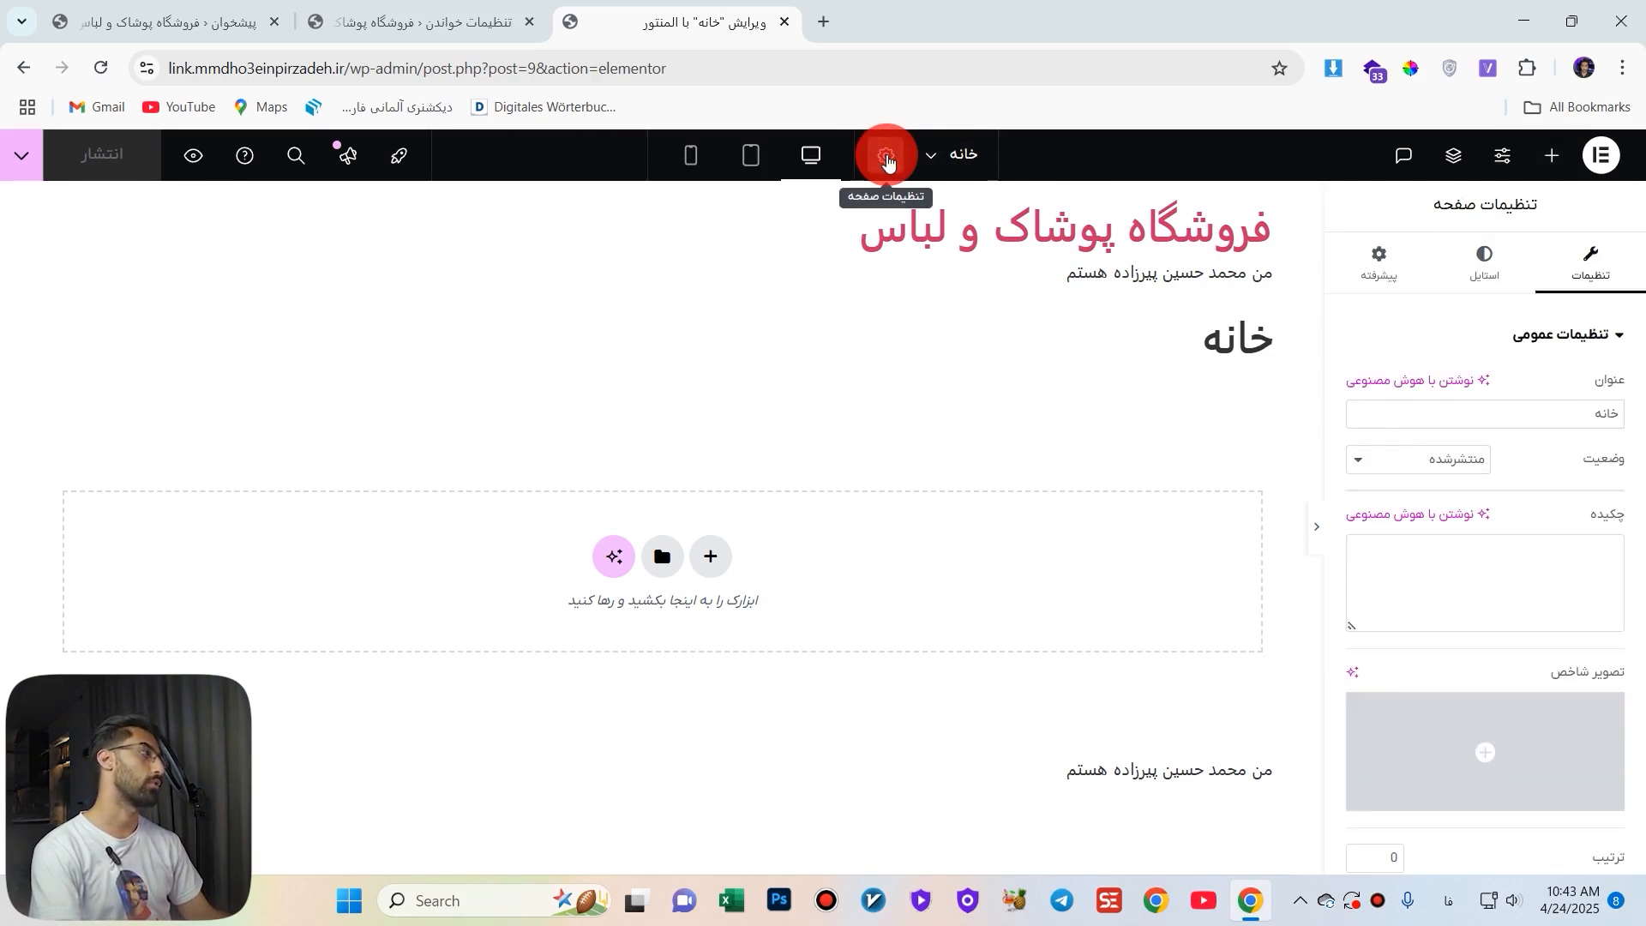
scroll(1473, 488, "down", 3)
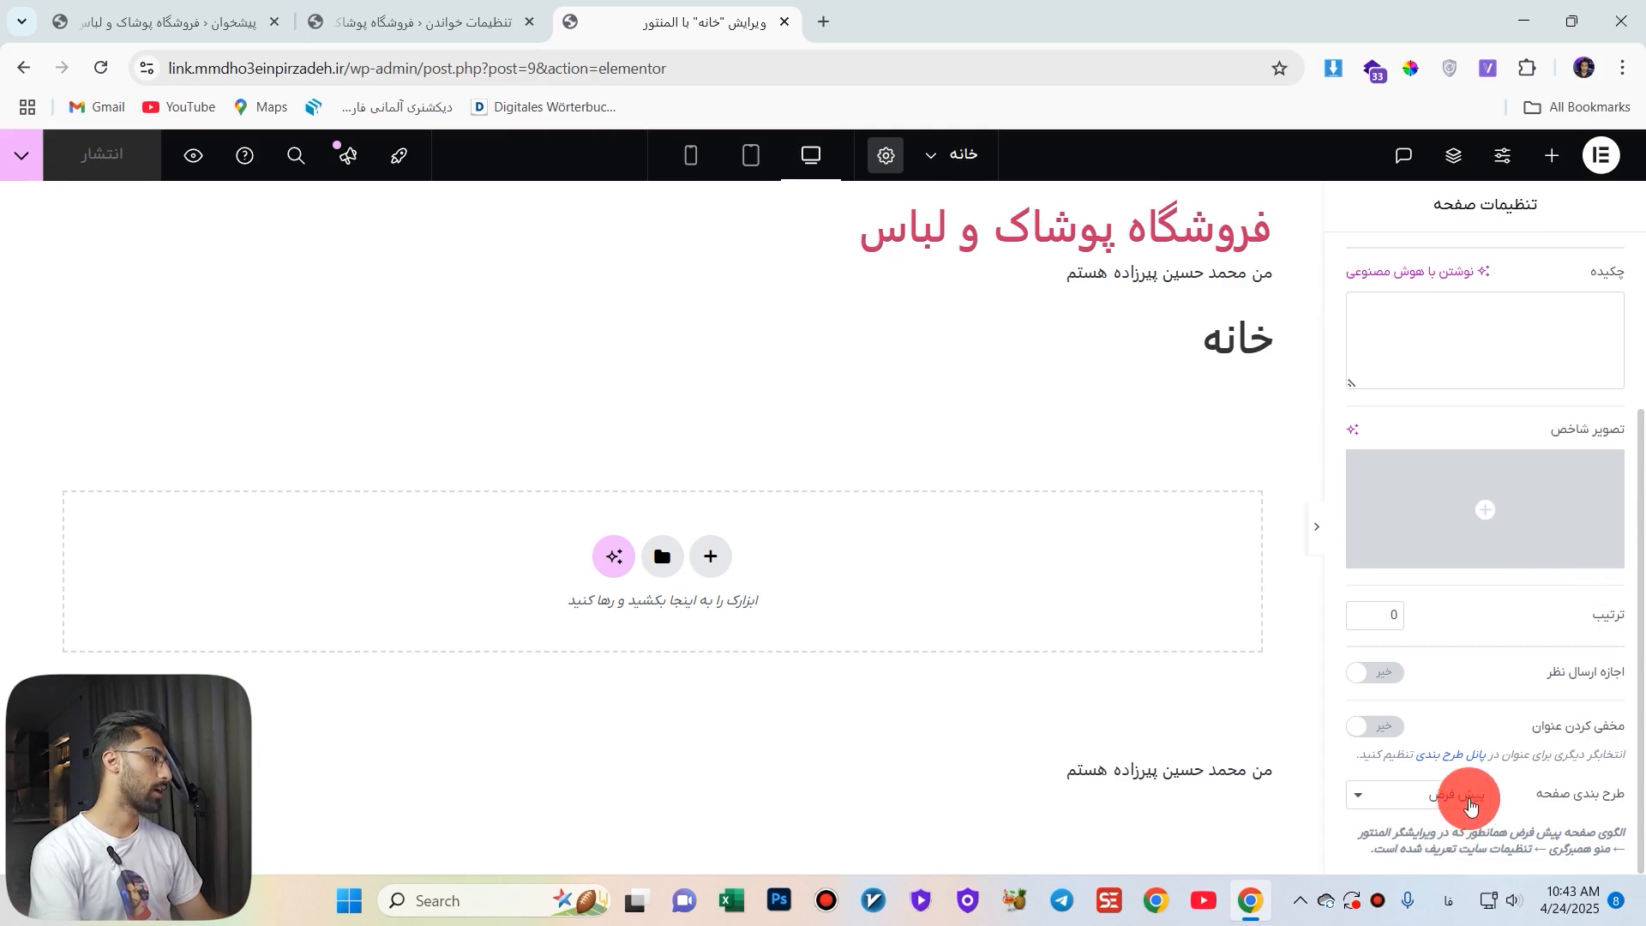
left_click(1470, 806)
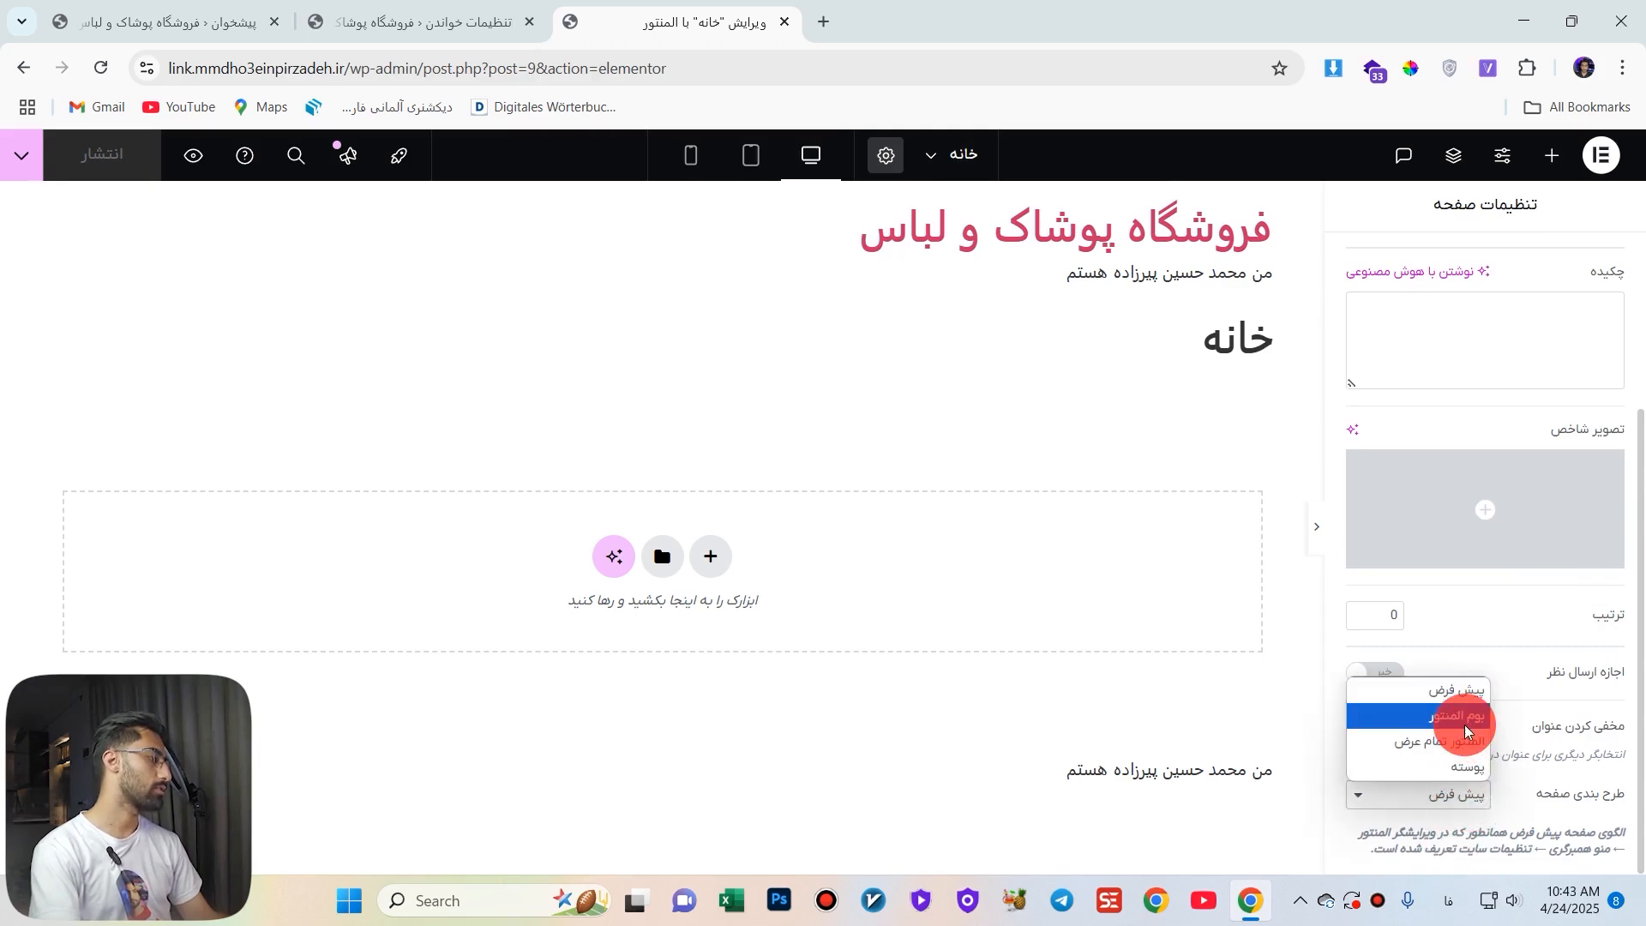
left_click(1572, 823)
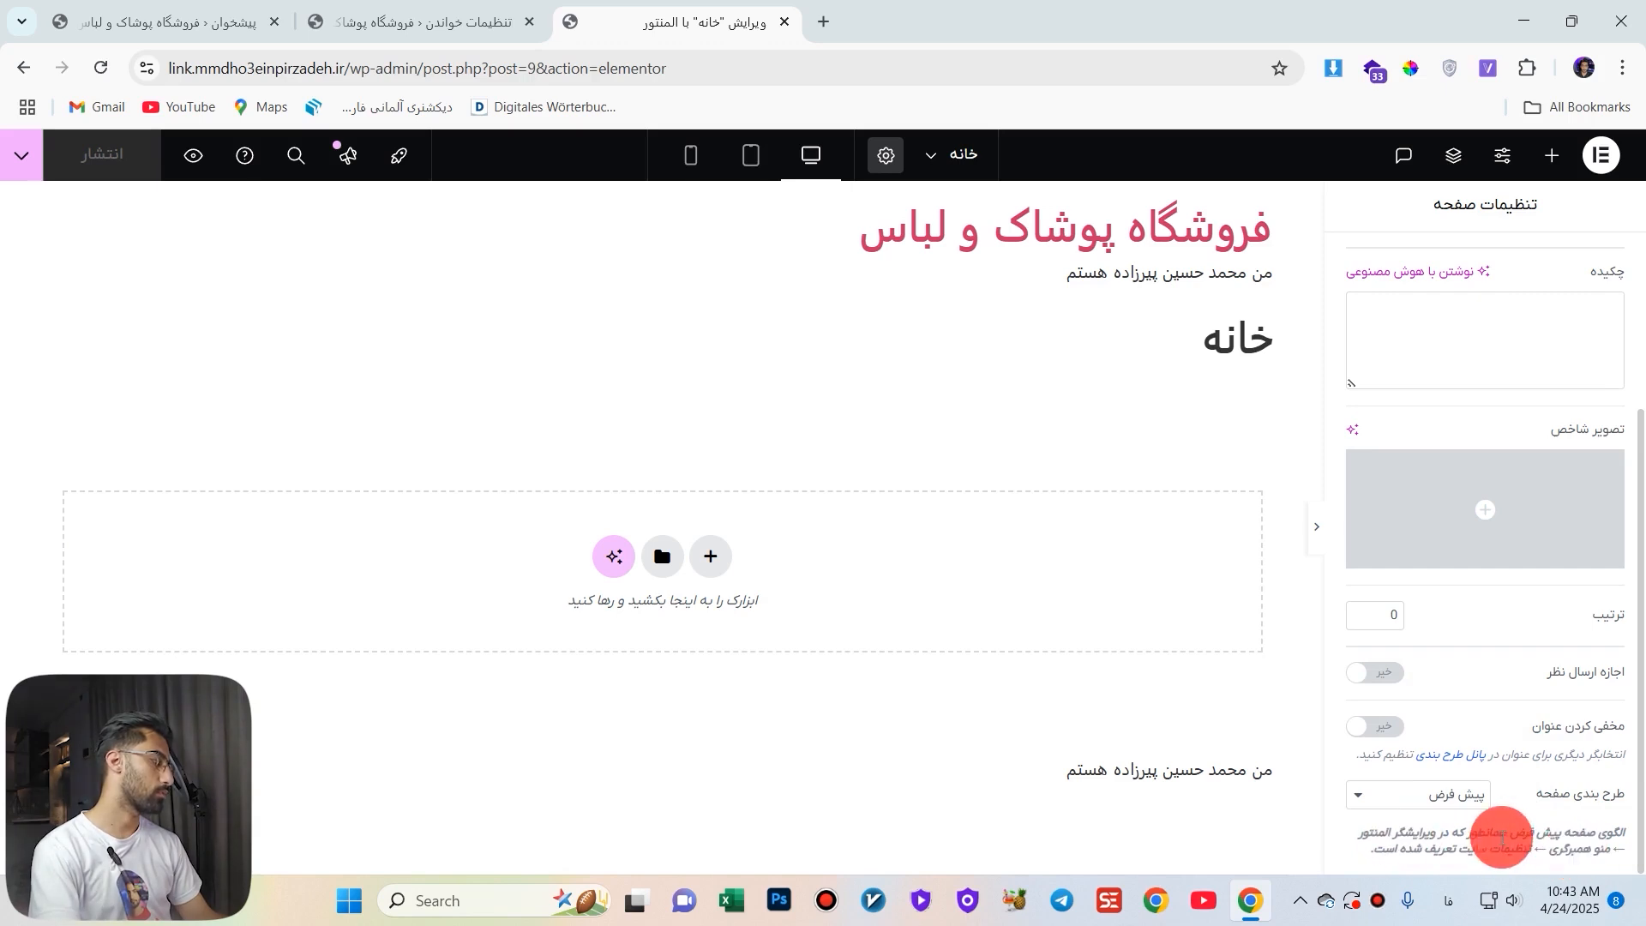
left_click(1439, 793)
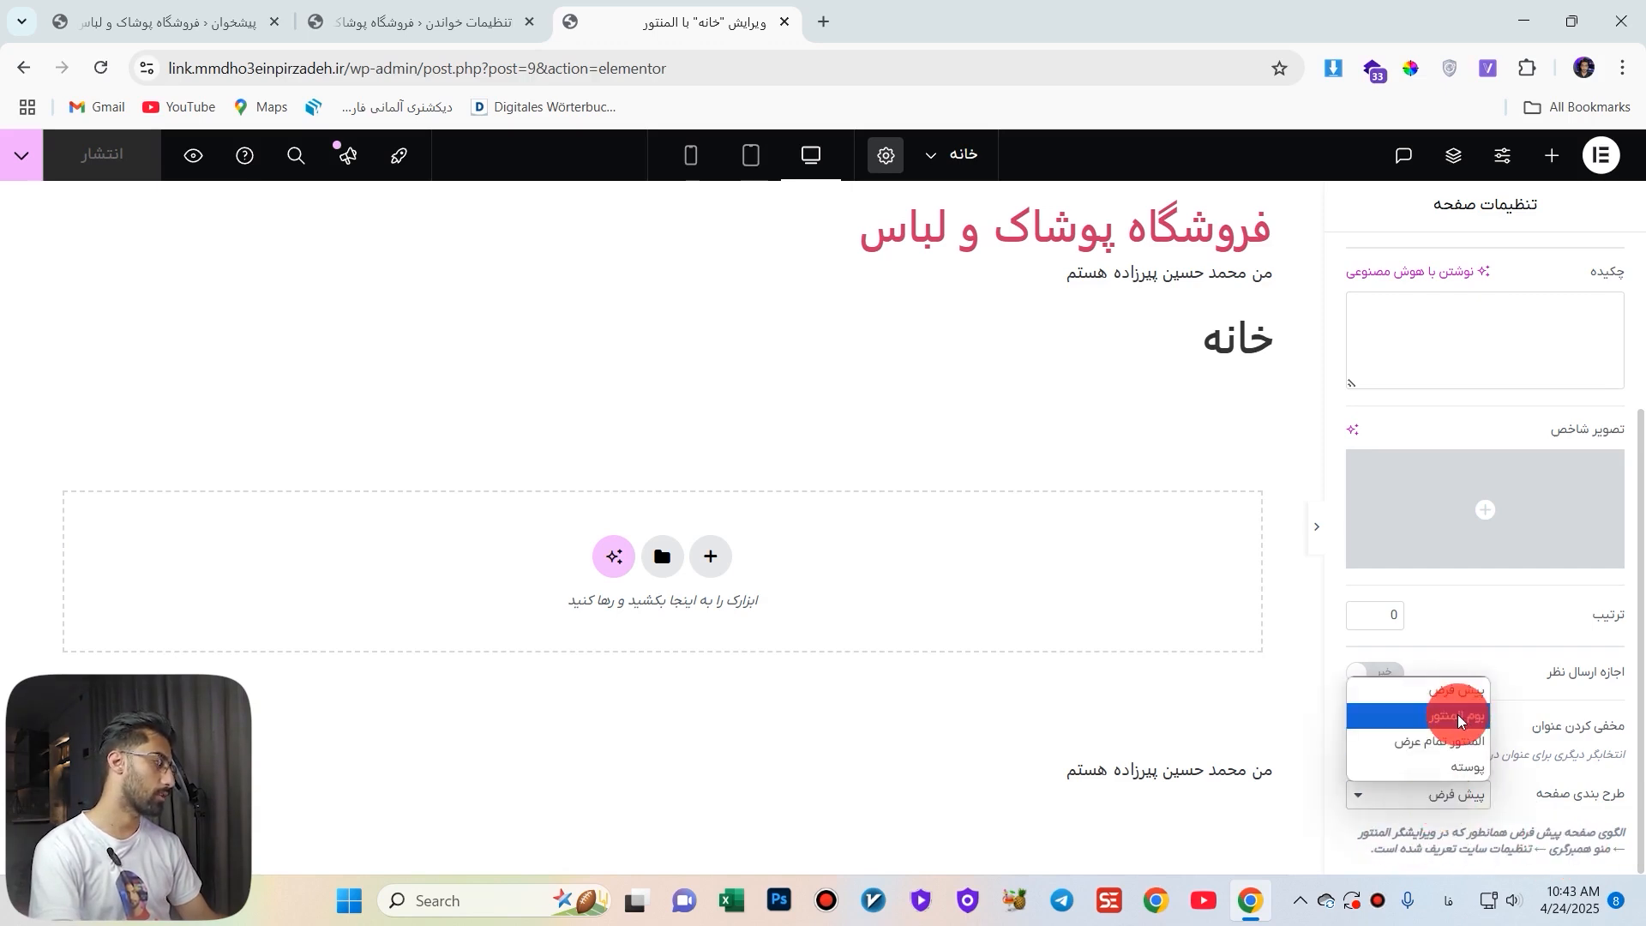
left_click(1457, 715)
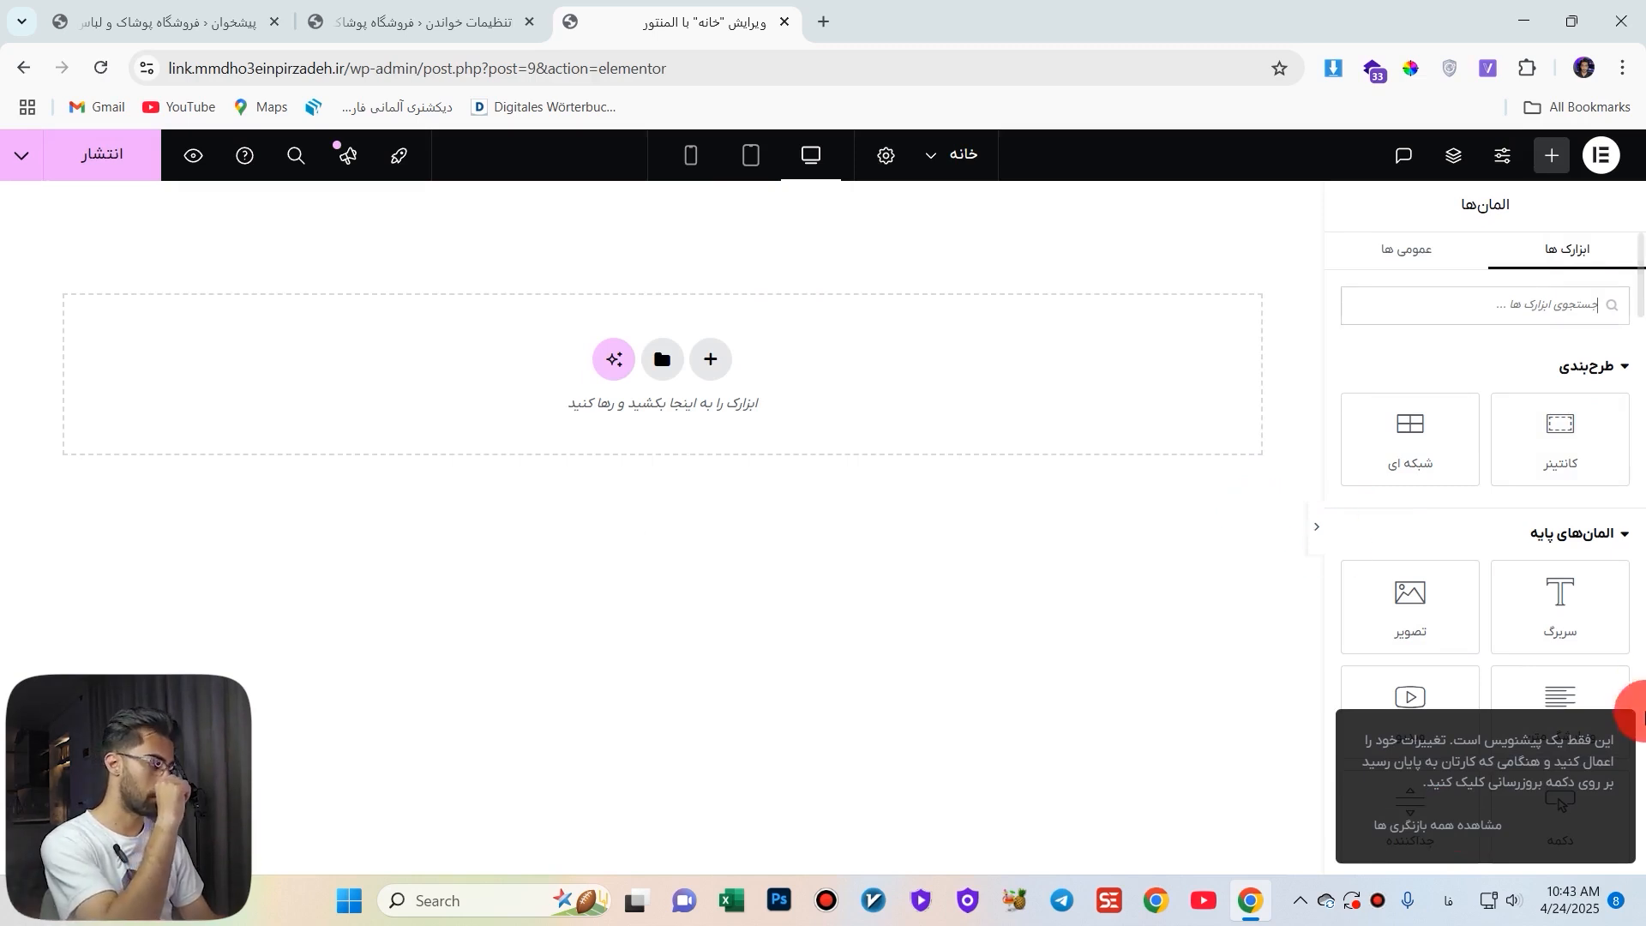
scroll(1627, 716, "down", 5)
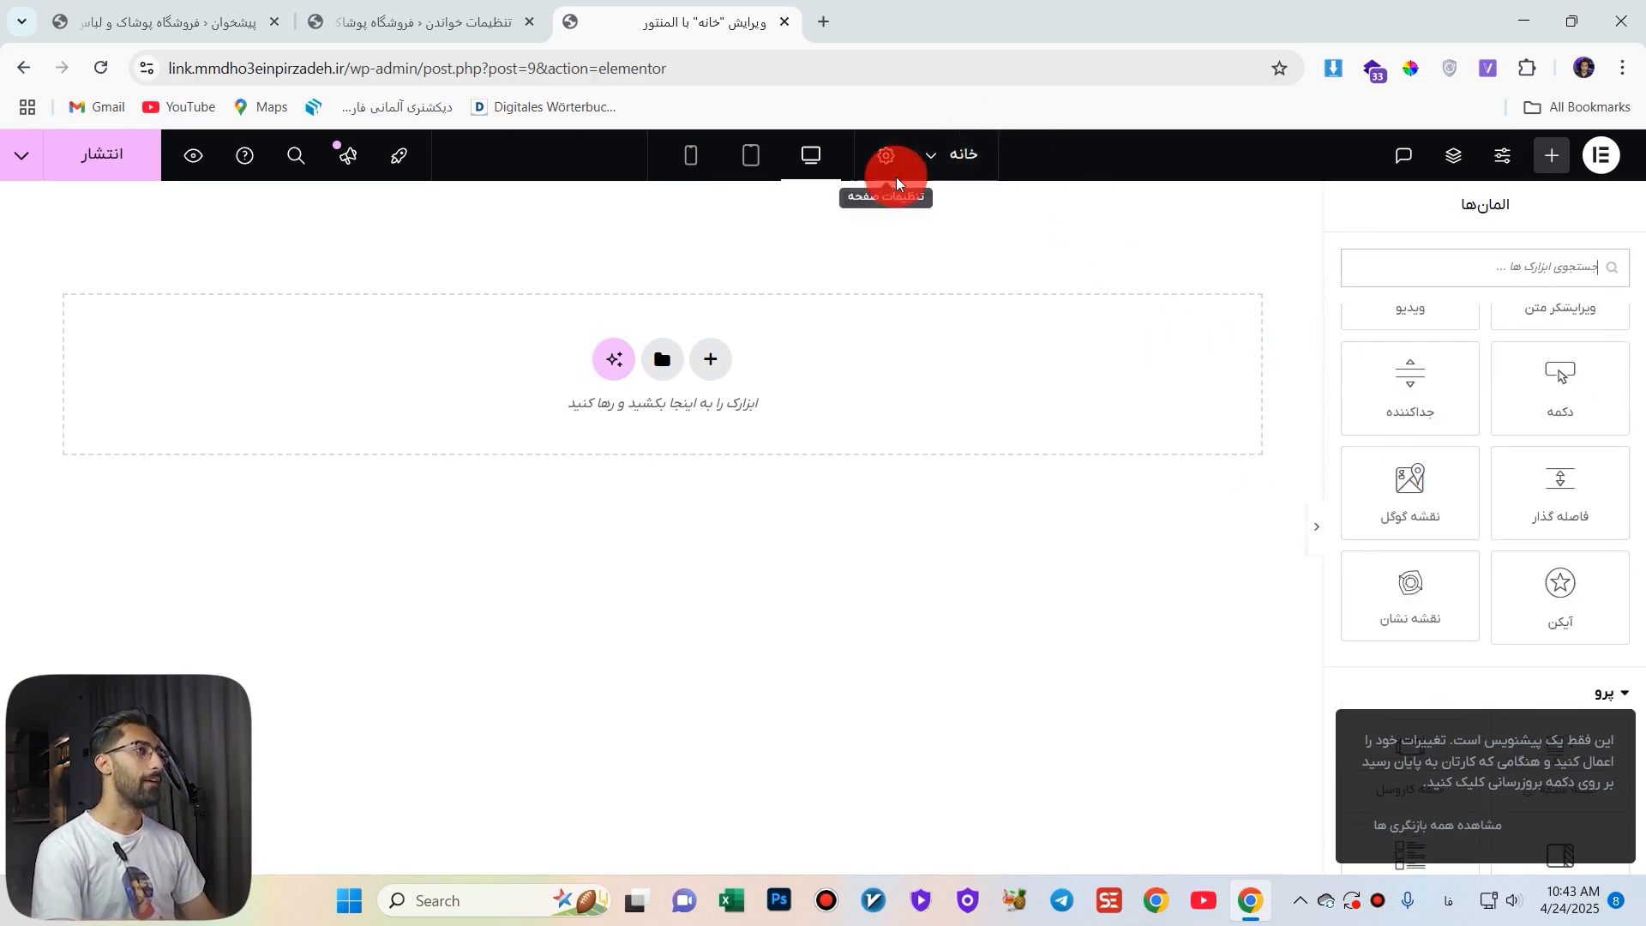
Set the "خانه" page's layout (طرح بندی صفحه) to "المنتور تمام عرض" and publish the page.
left_click(885, 155)
scroll(1580, 742, "down", 5)
left_click(1484, 809)
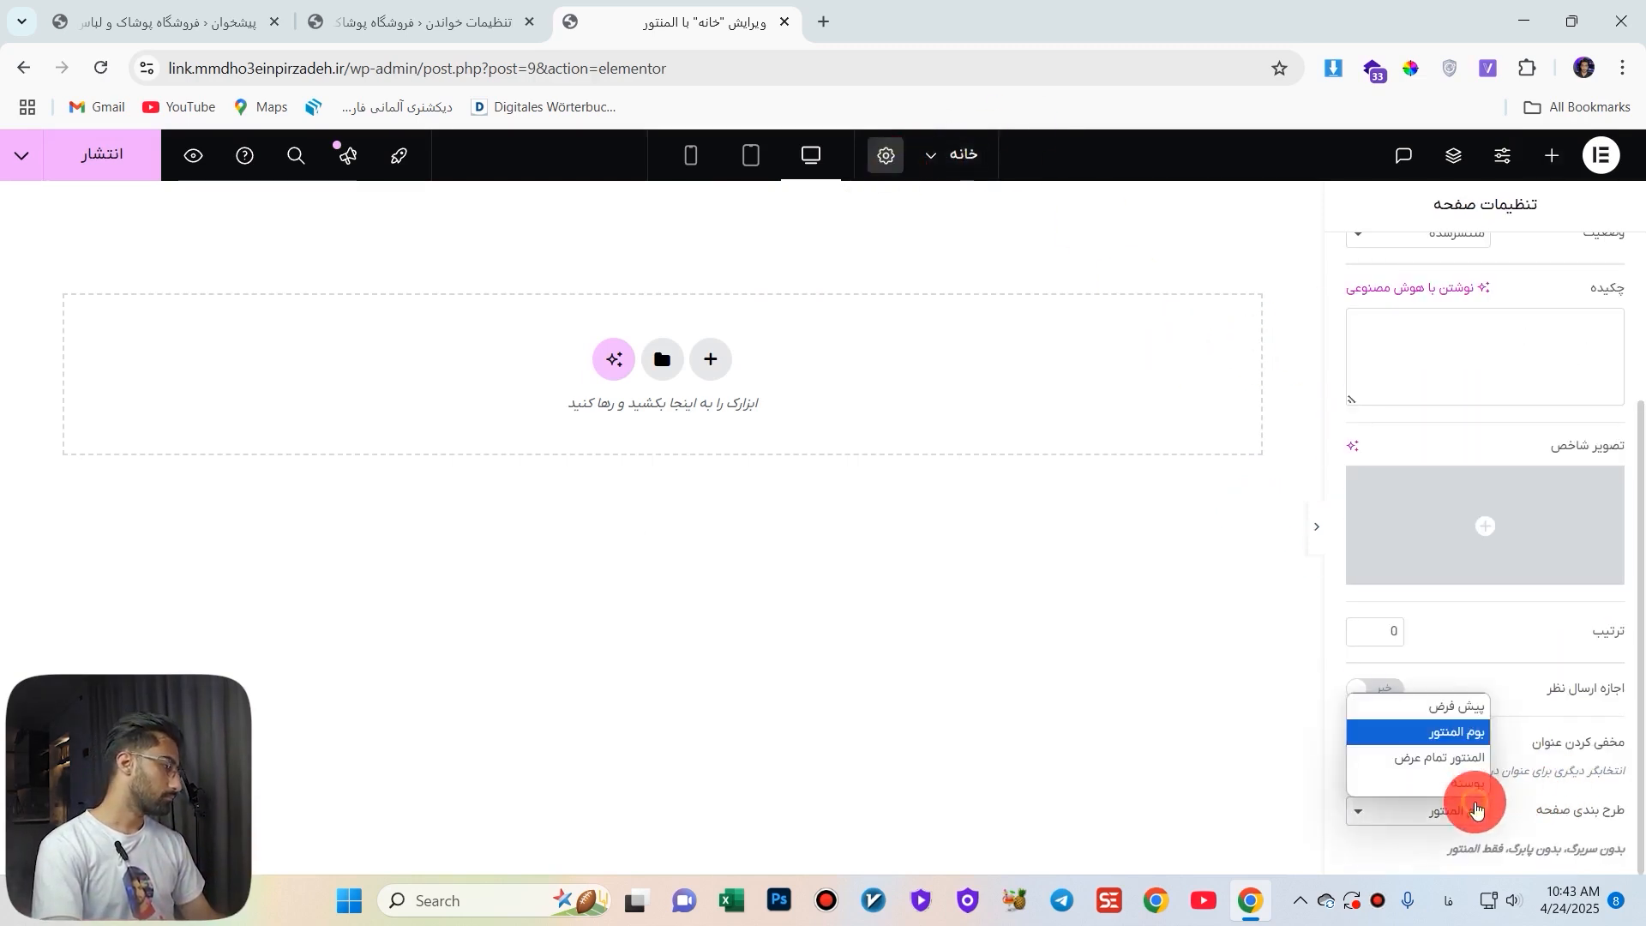
left_click(1458, 765)
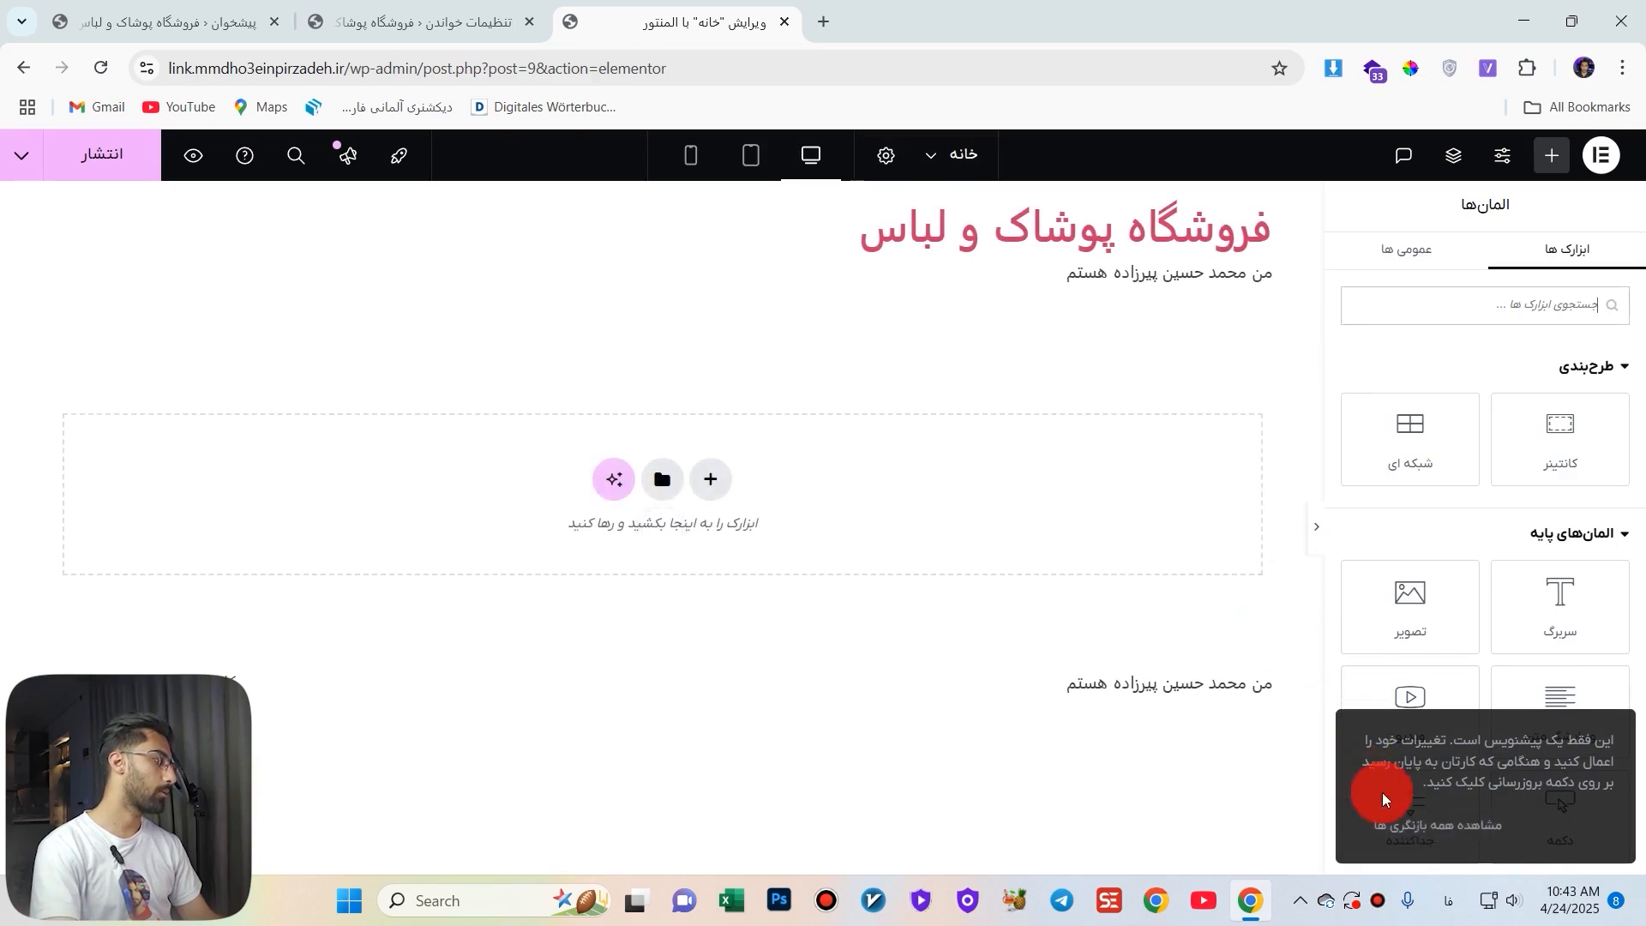
left_click(118, 167)
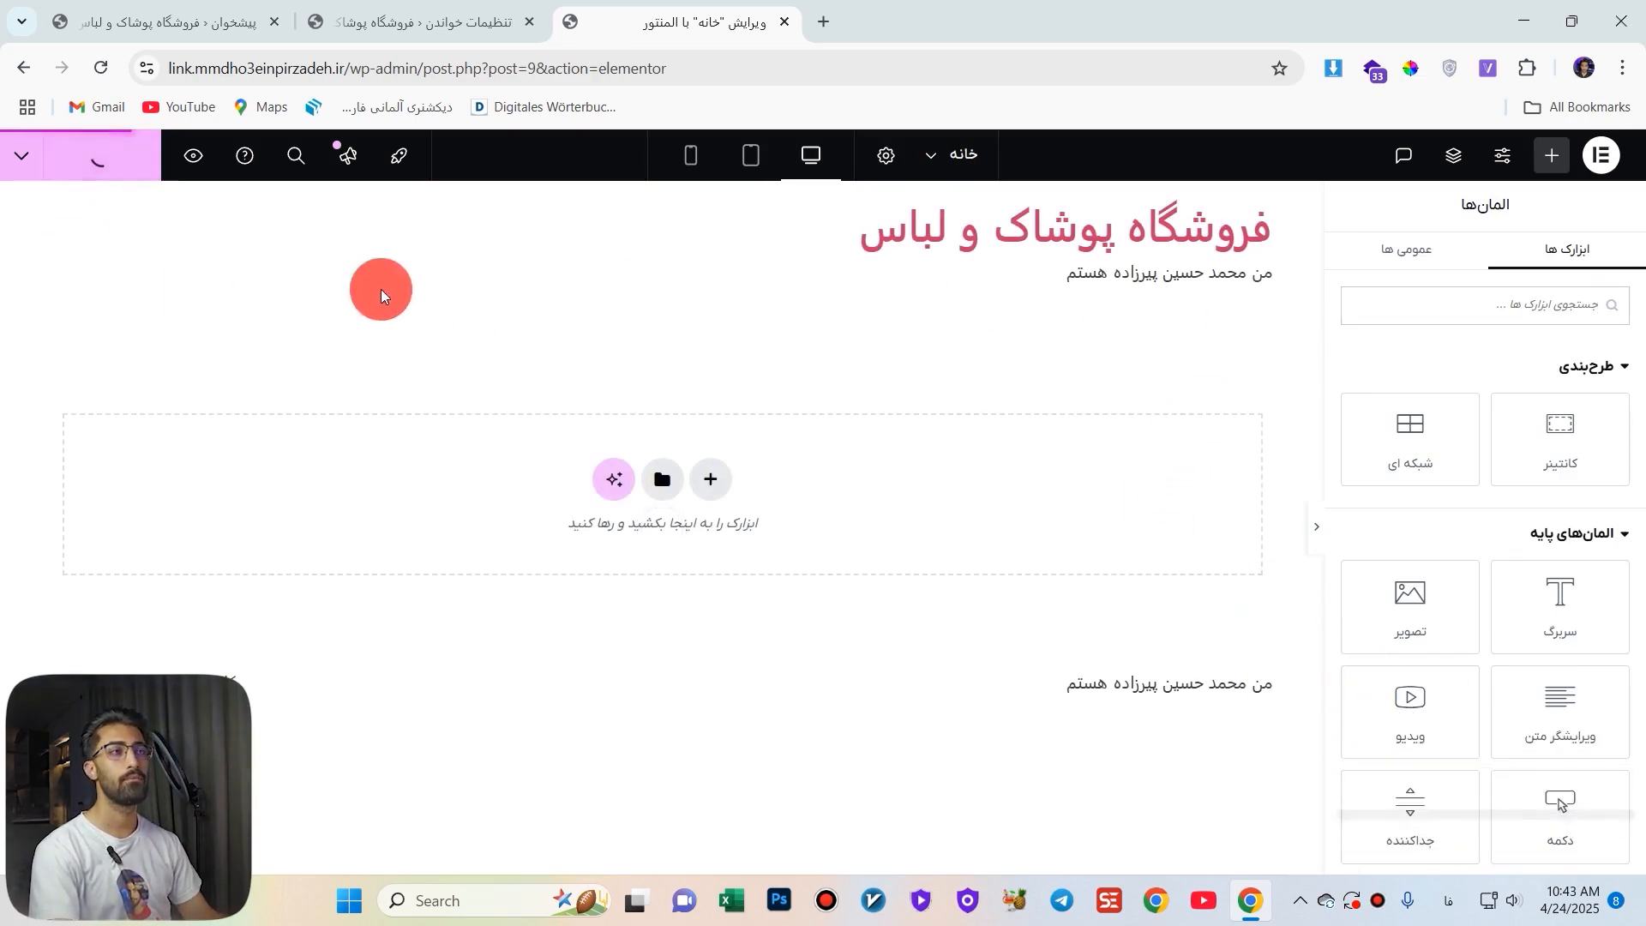
Load the live site in a new tab and compare its default header and footer with the home page in the Elementor editor.
left_click(821, 21)
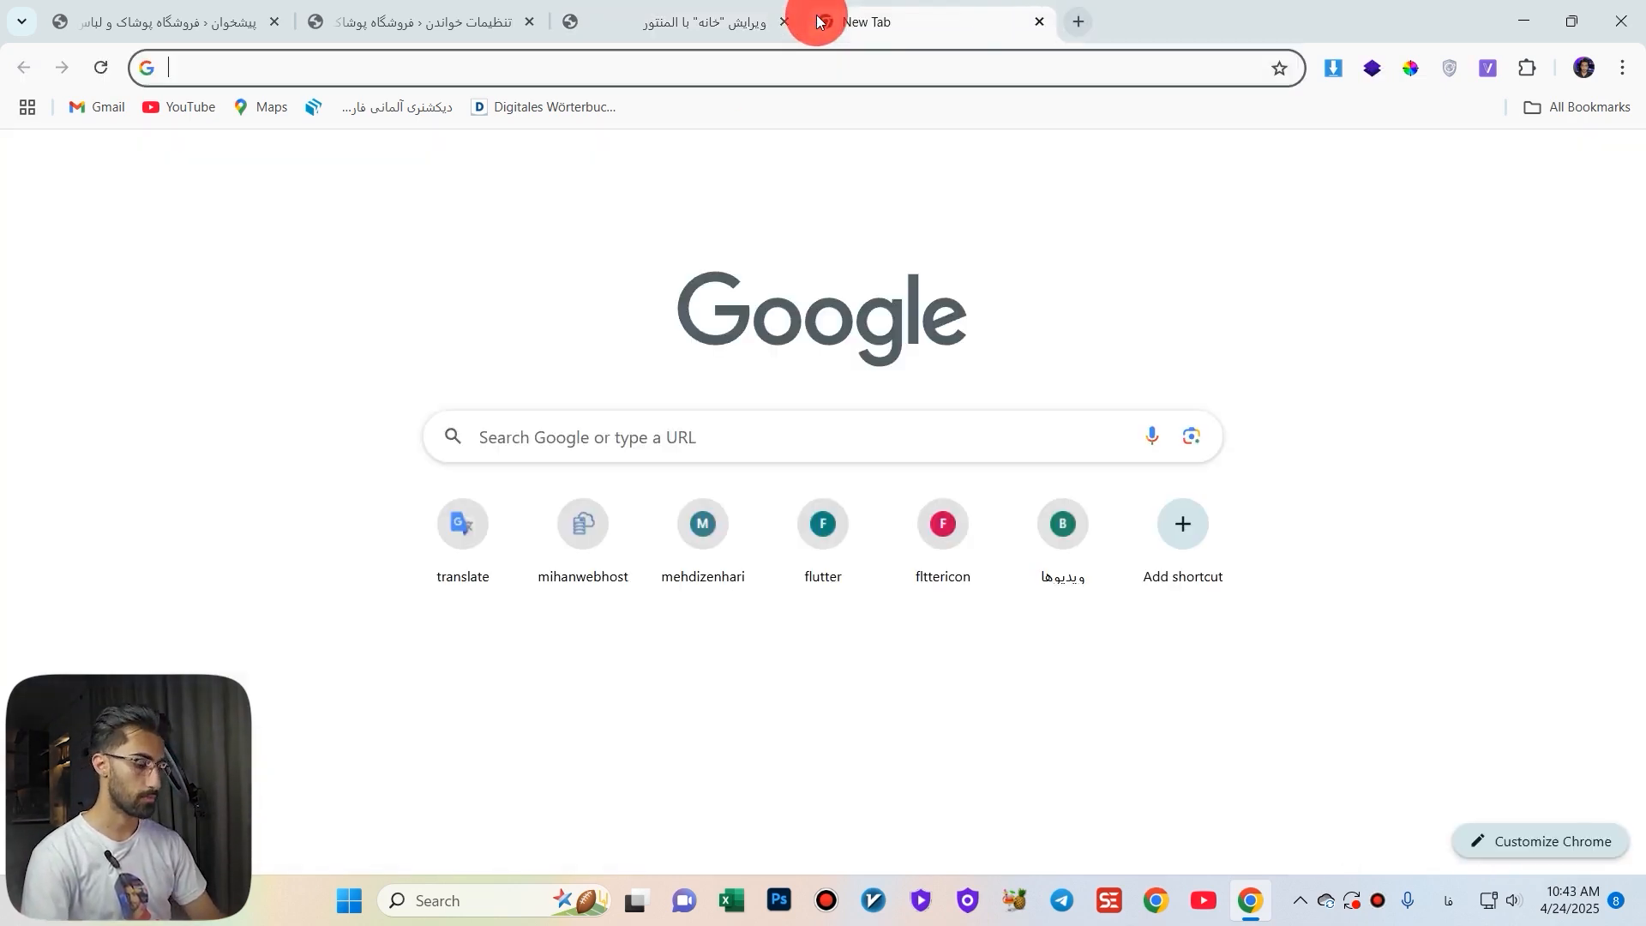
key("super+space")
type("lin")
key("Return")
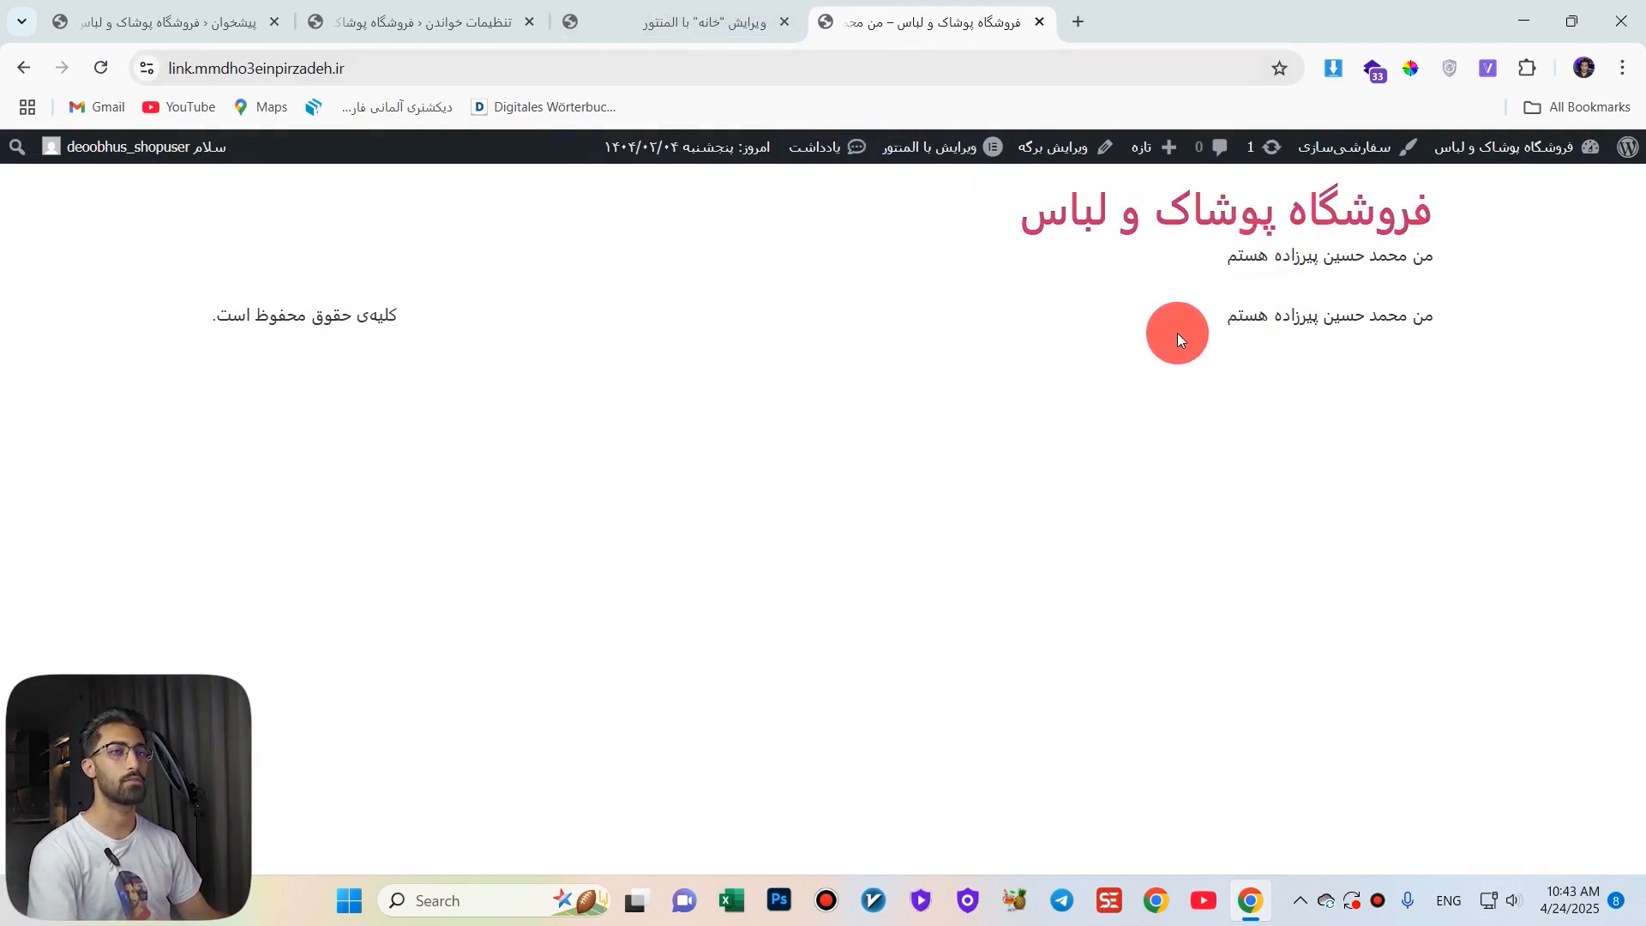
left_click(774, 7)
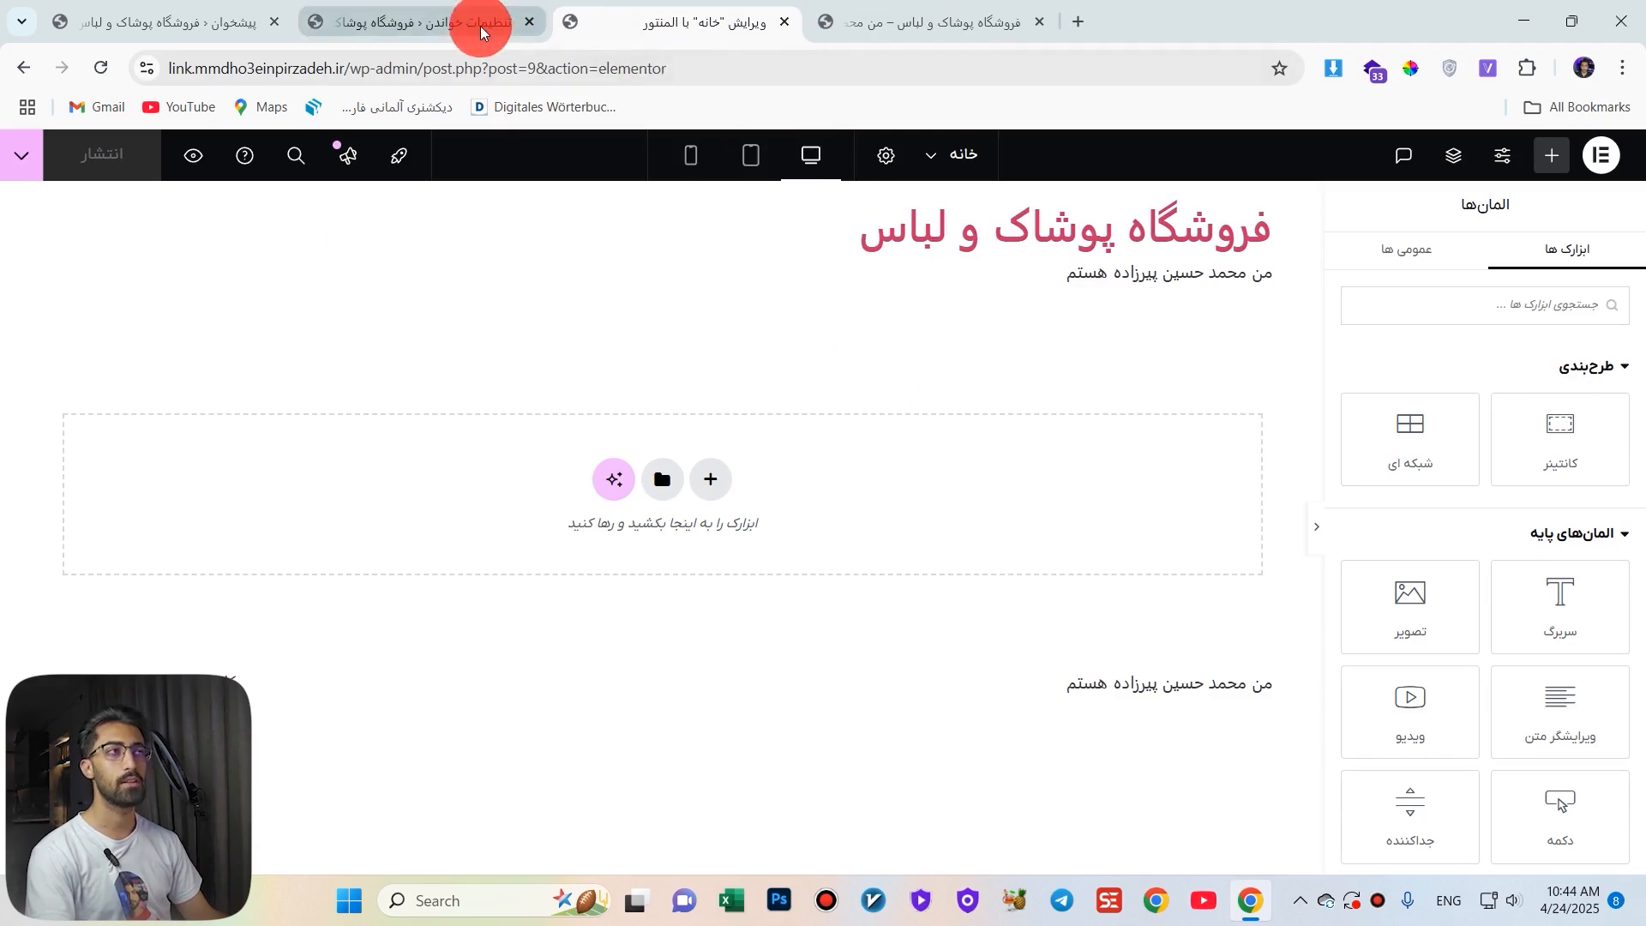
left_click(440, 26)
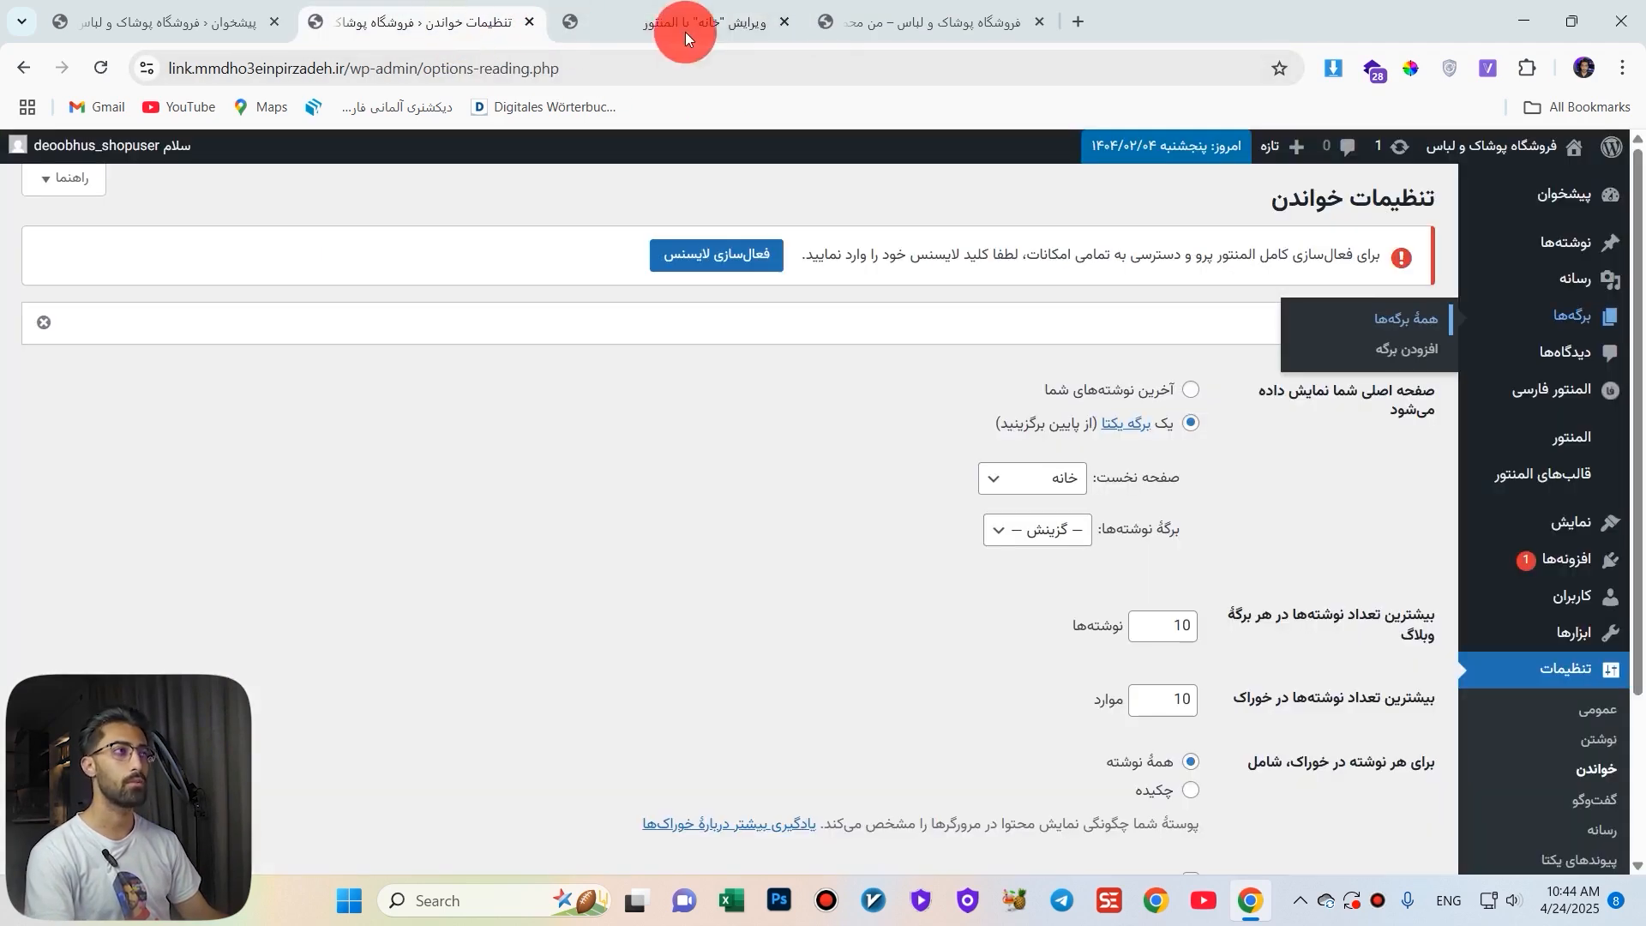
mouse_move(1451, 458)
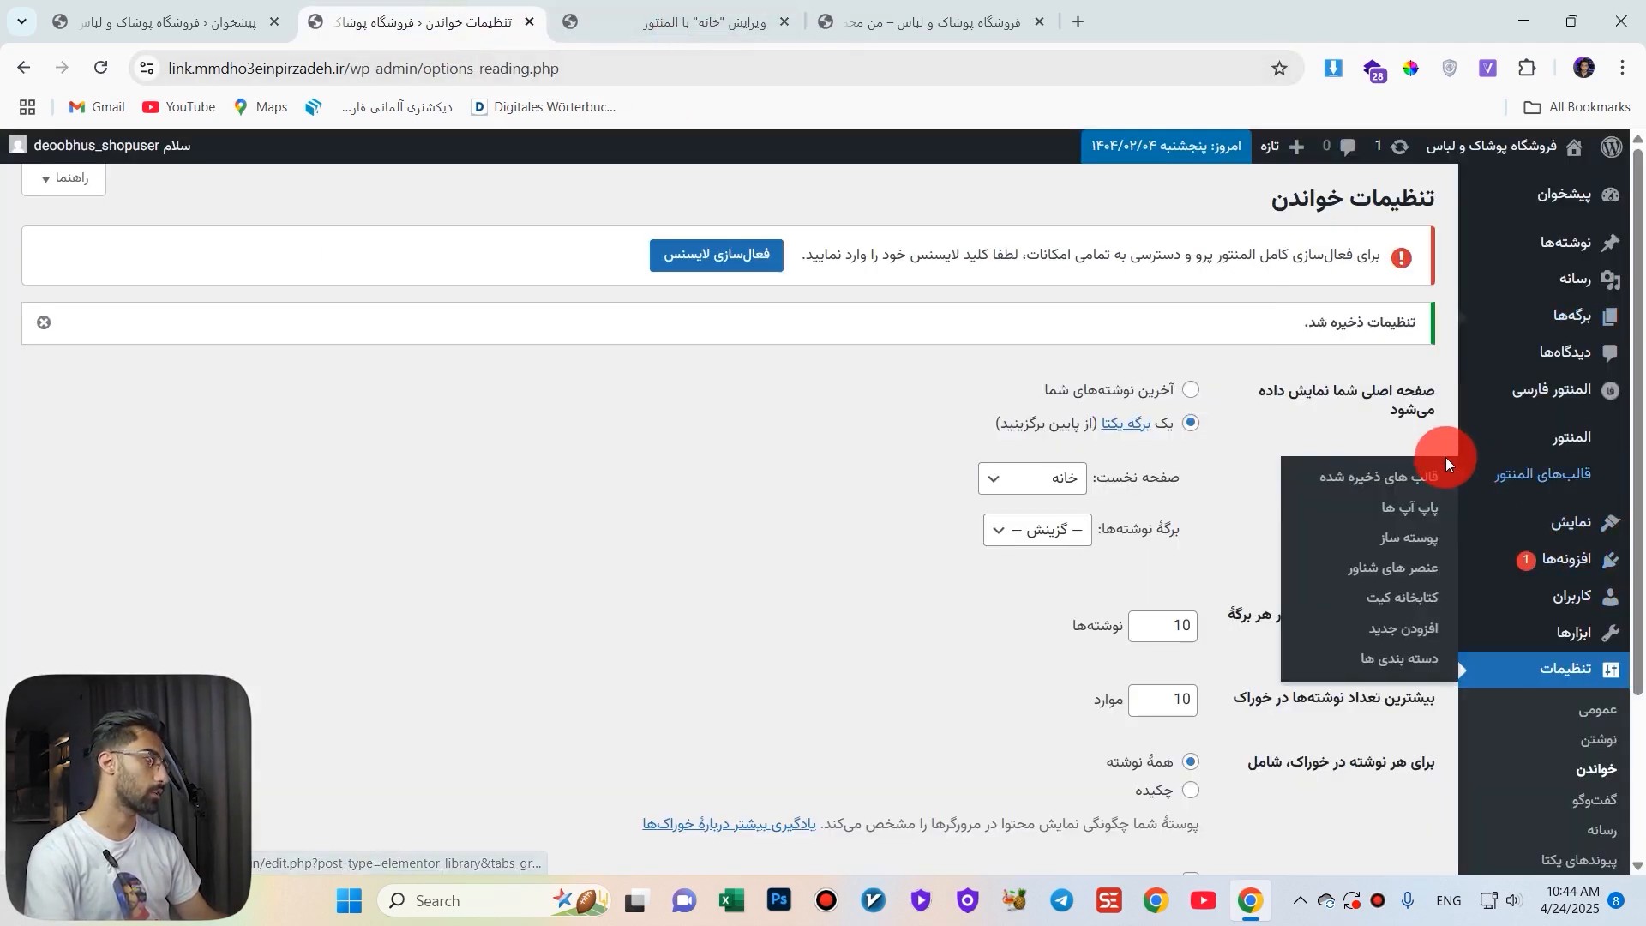
scroll(1517, 439, "down", 3)
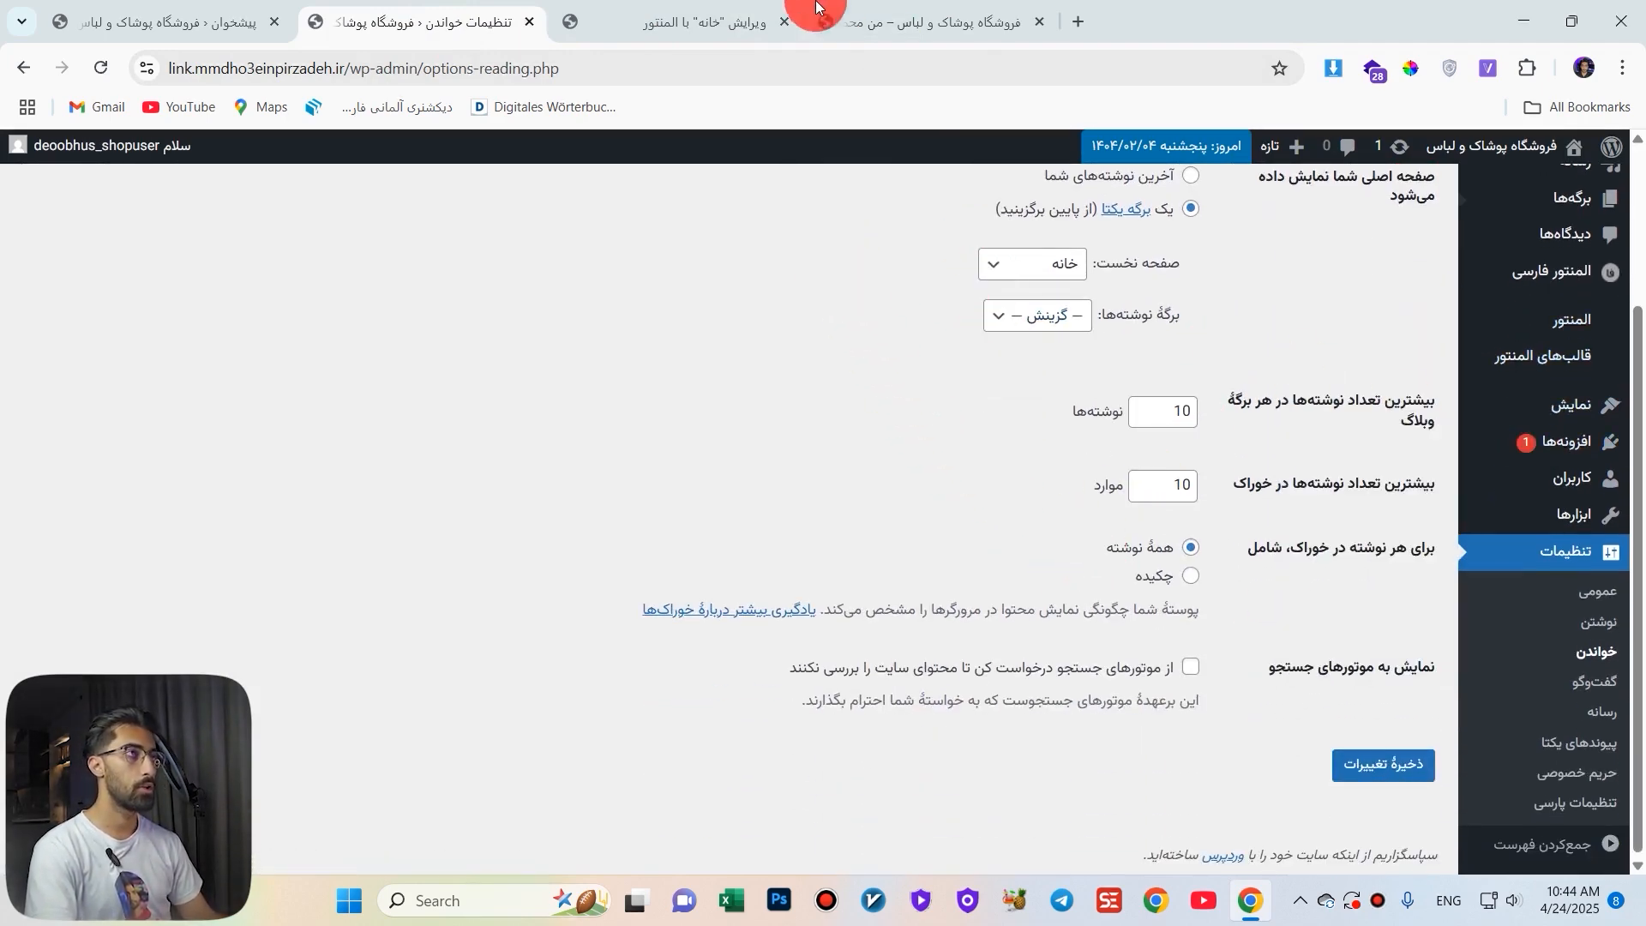
left_click(708, 22)
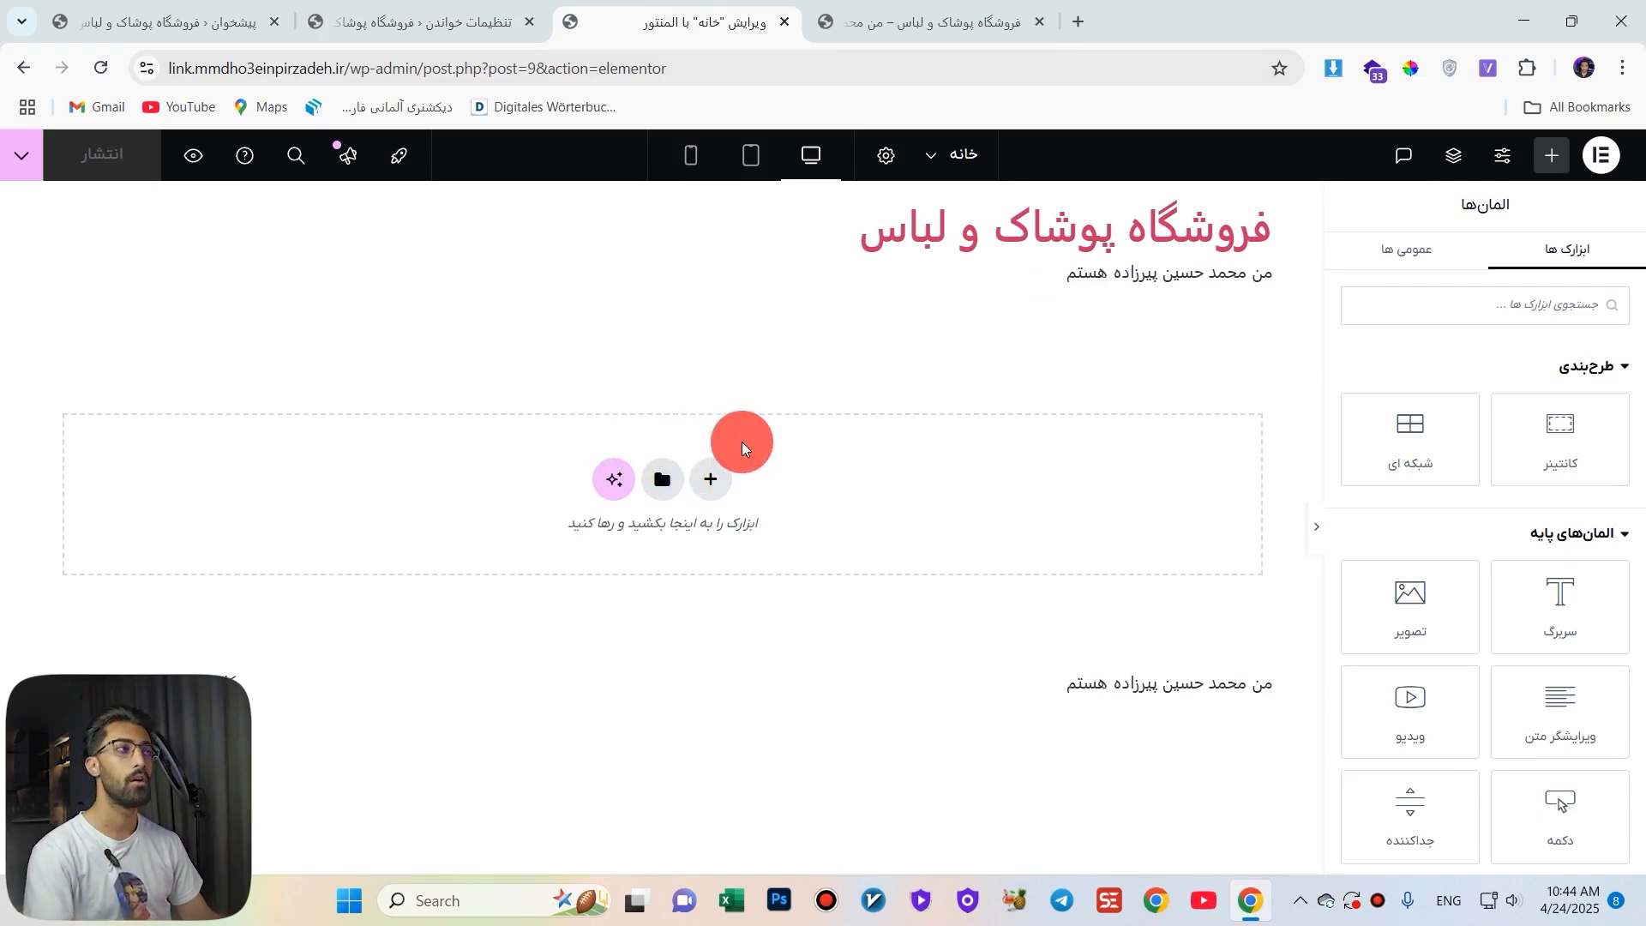
left_click(900, 19)
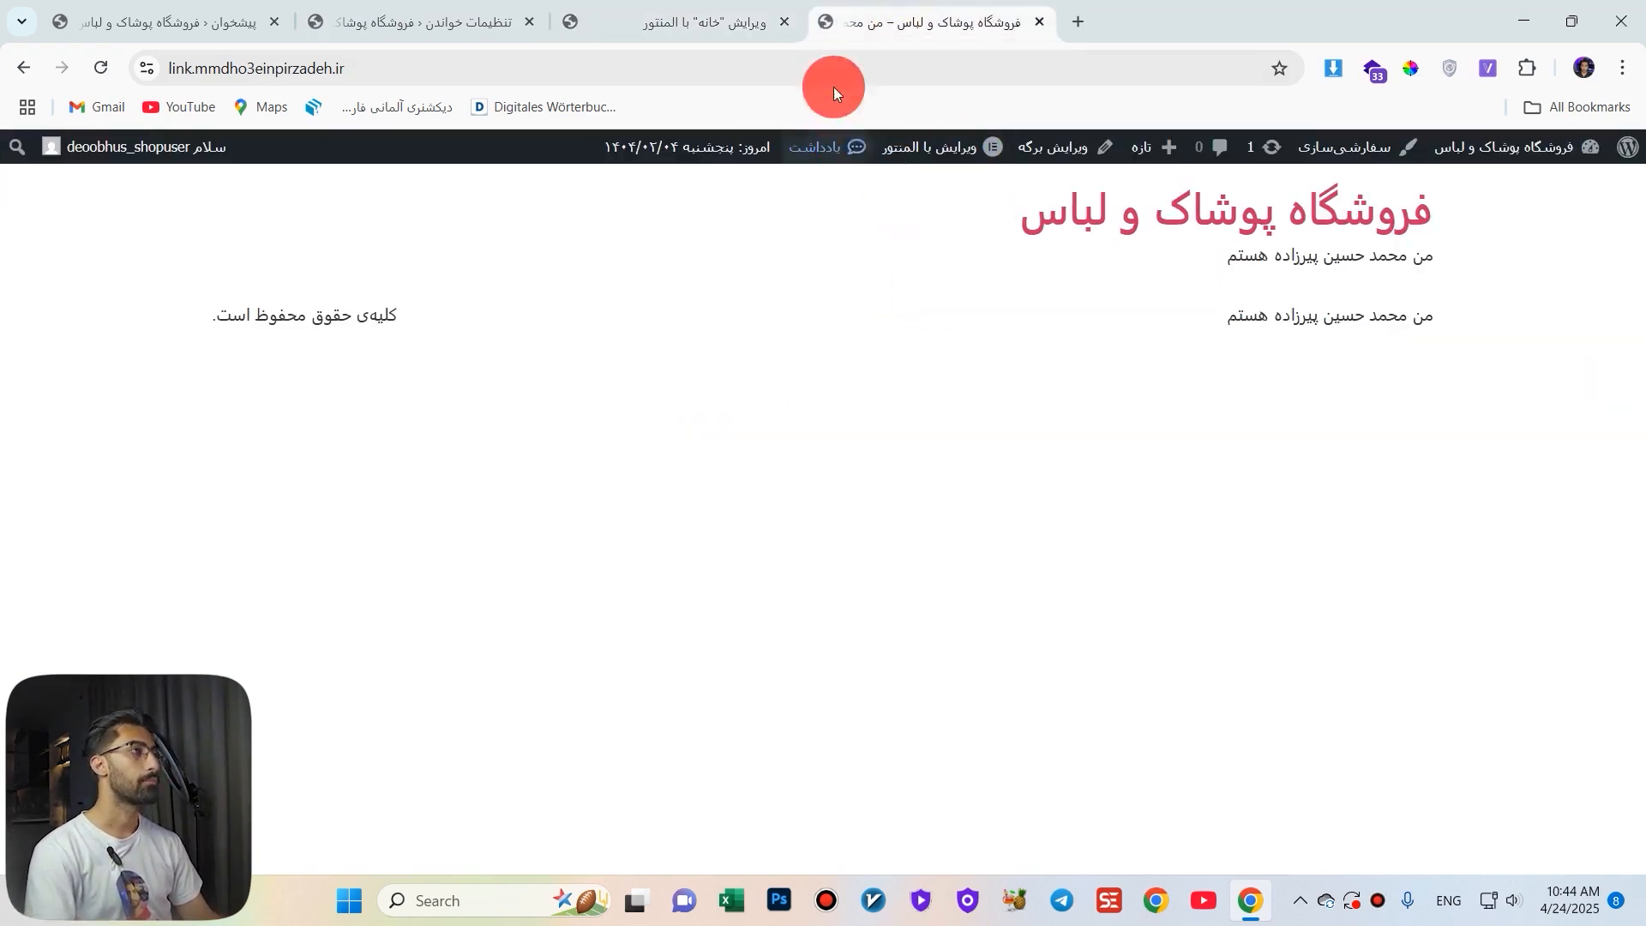
left_click(669, 23)
From Elementor's saved templates, create a new template of type "سربرگ" named "هدر".
left_click(428, 22)
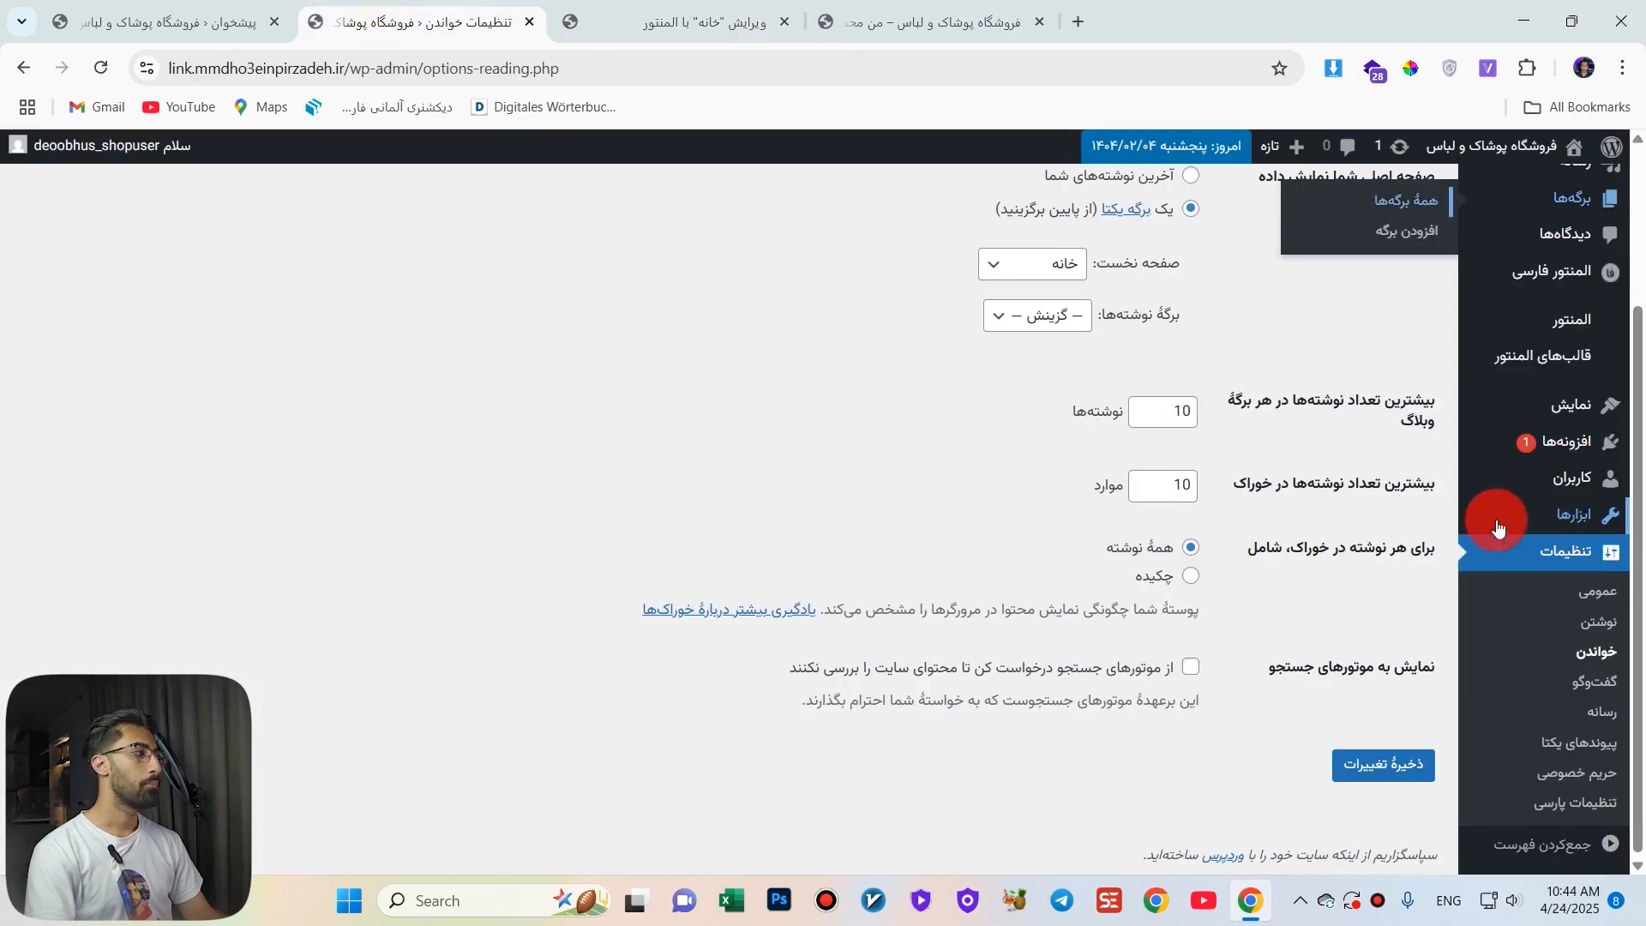
mouse_move(1571, 467)
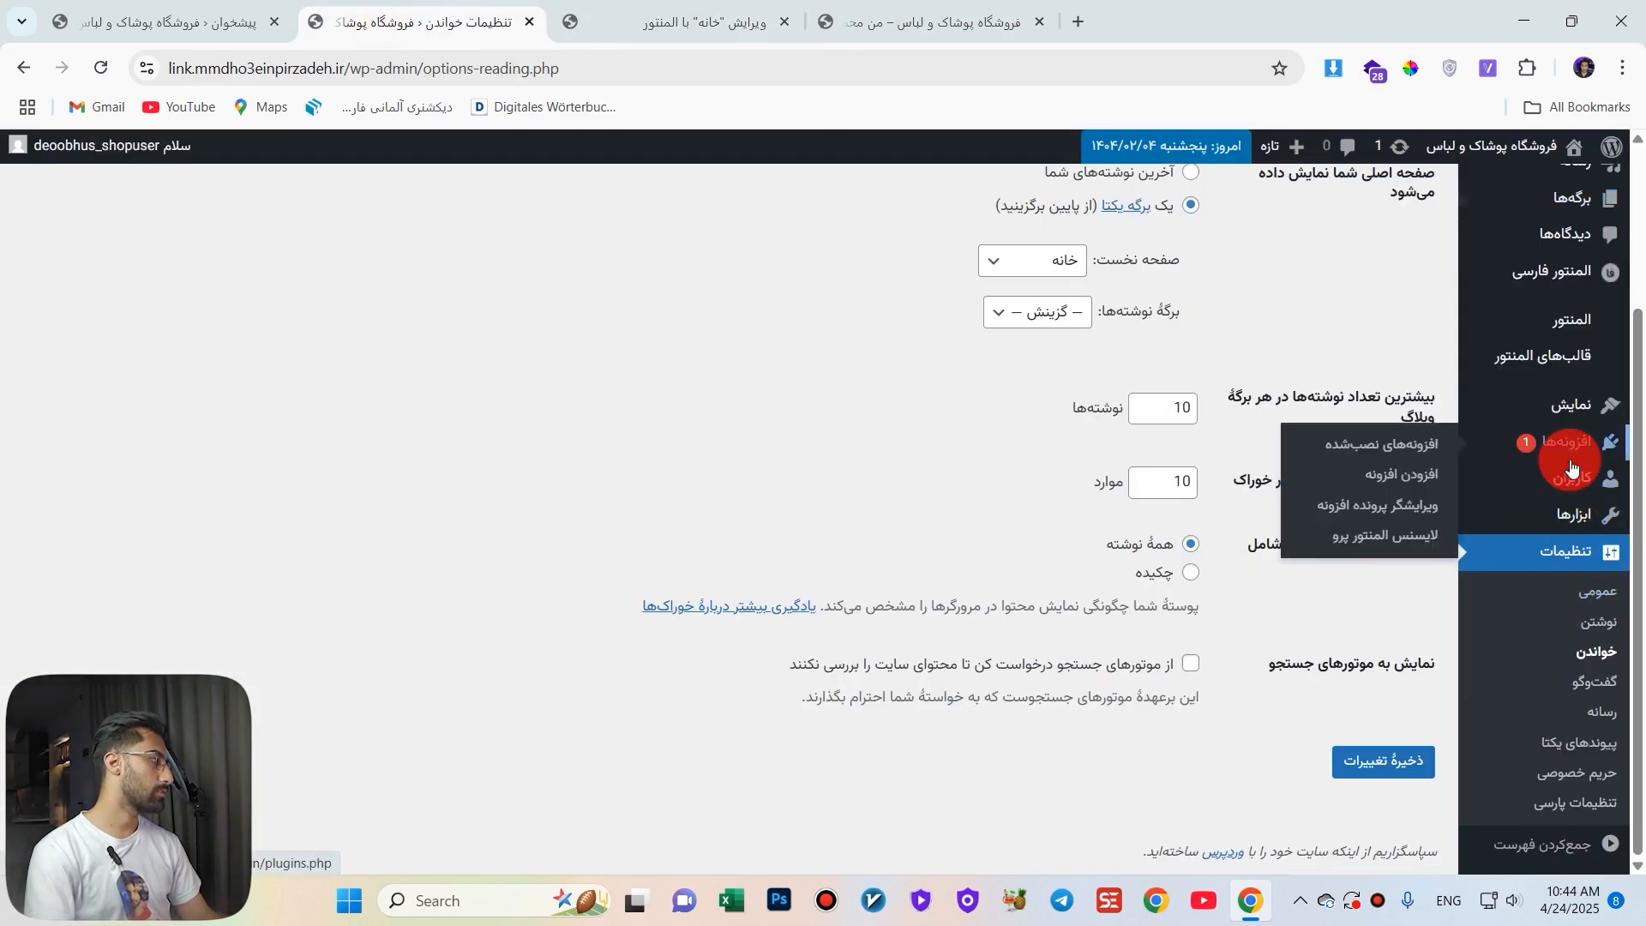
mouse_move(1572, 330)
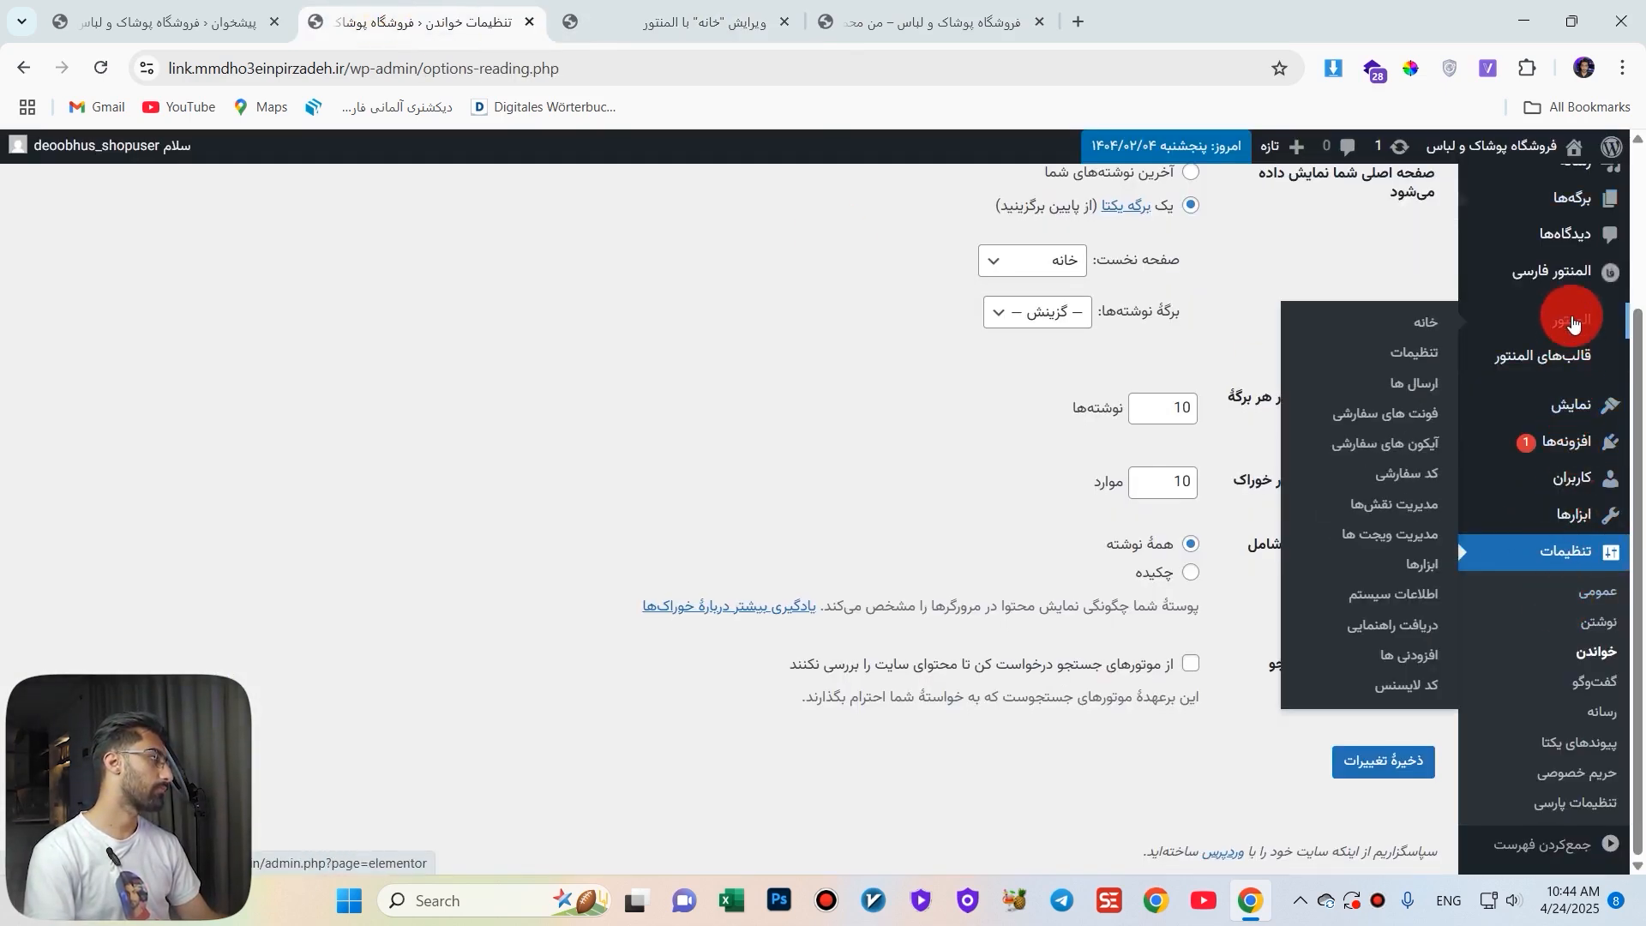
mouse_move(1574, 360)
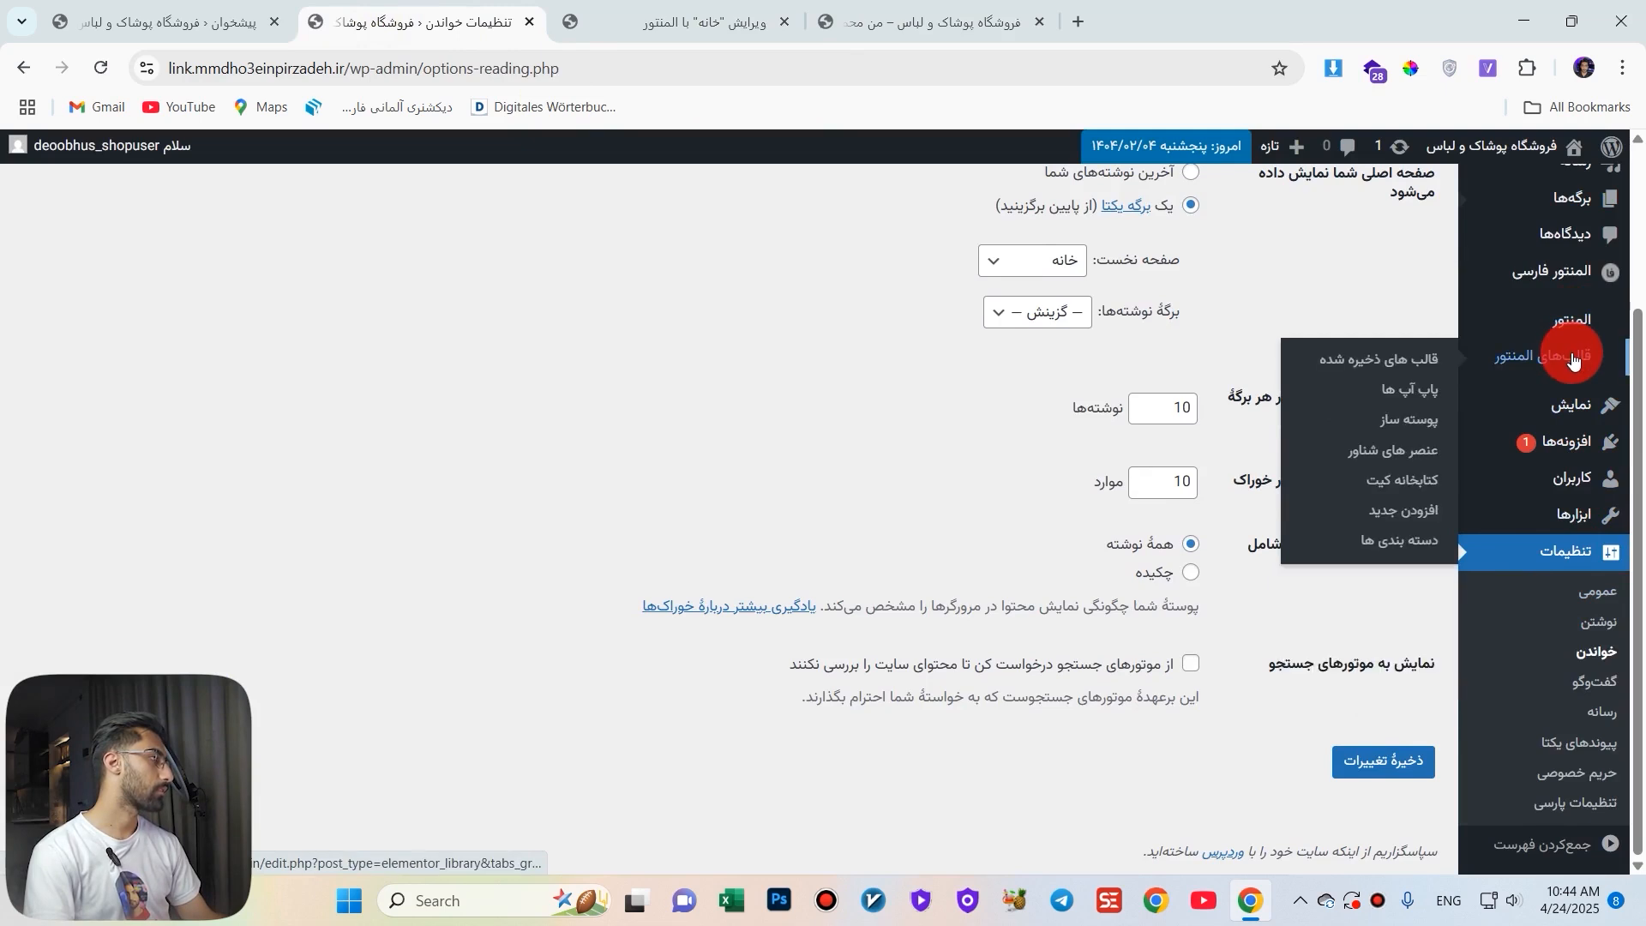
left_click(1396, 360)
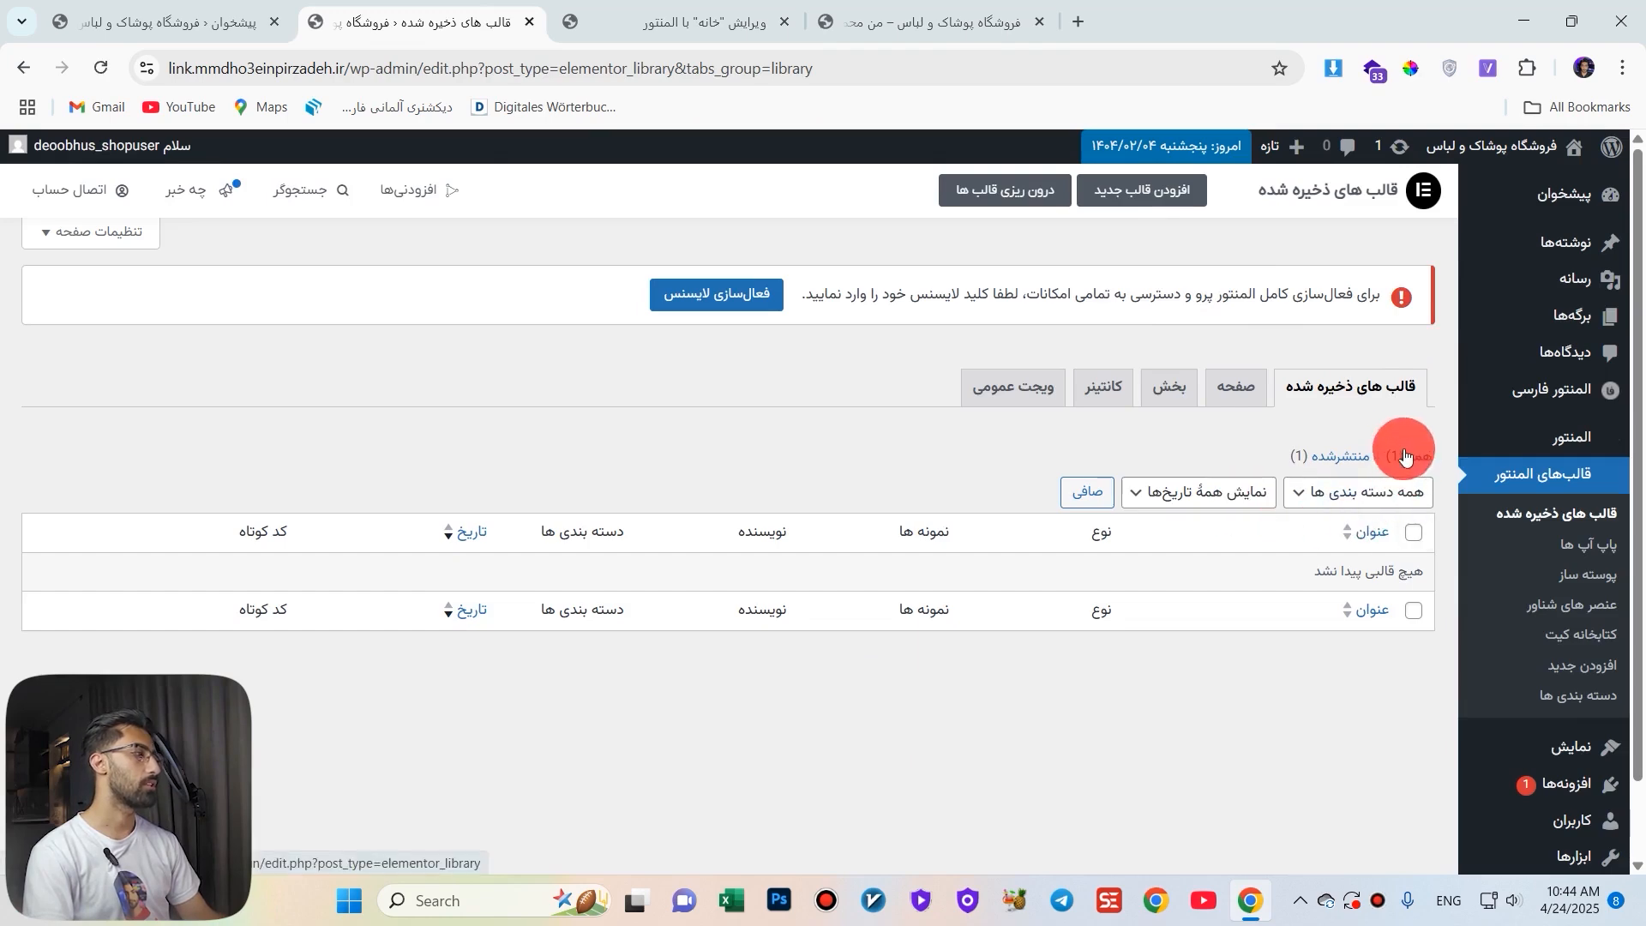
left_click(1162, 204)
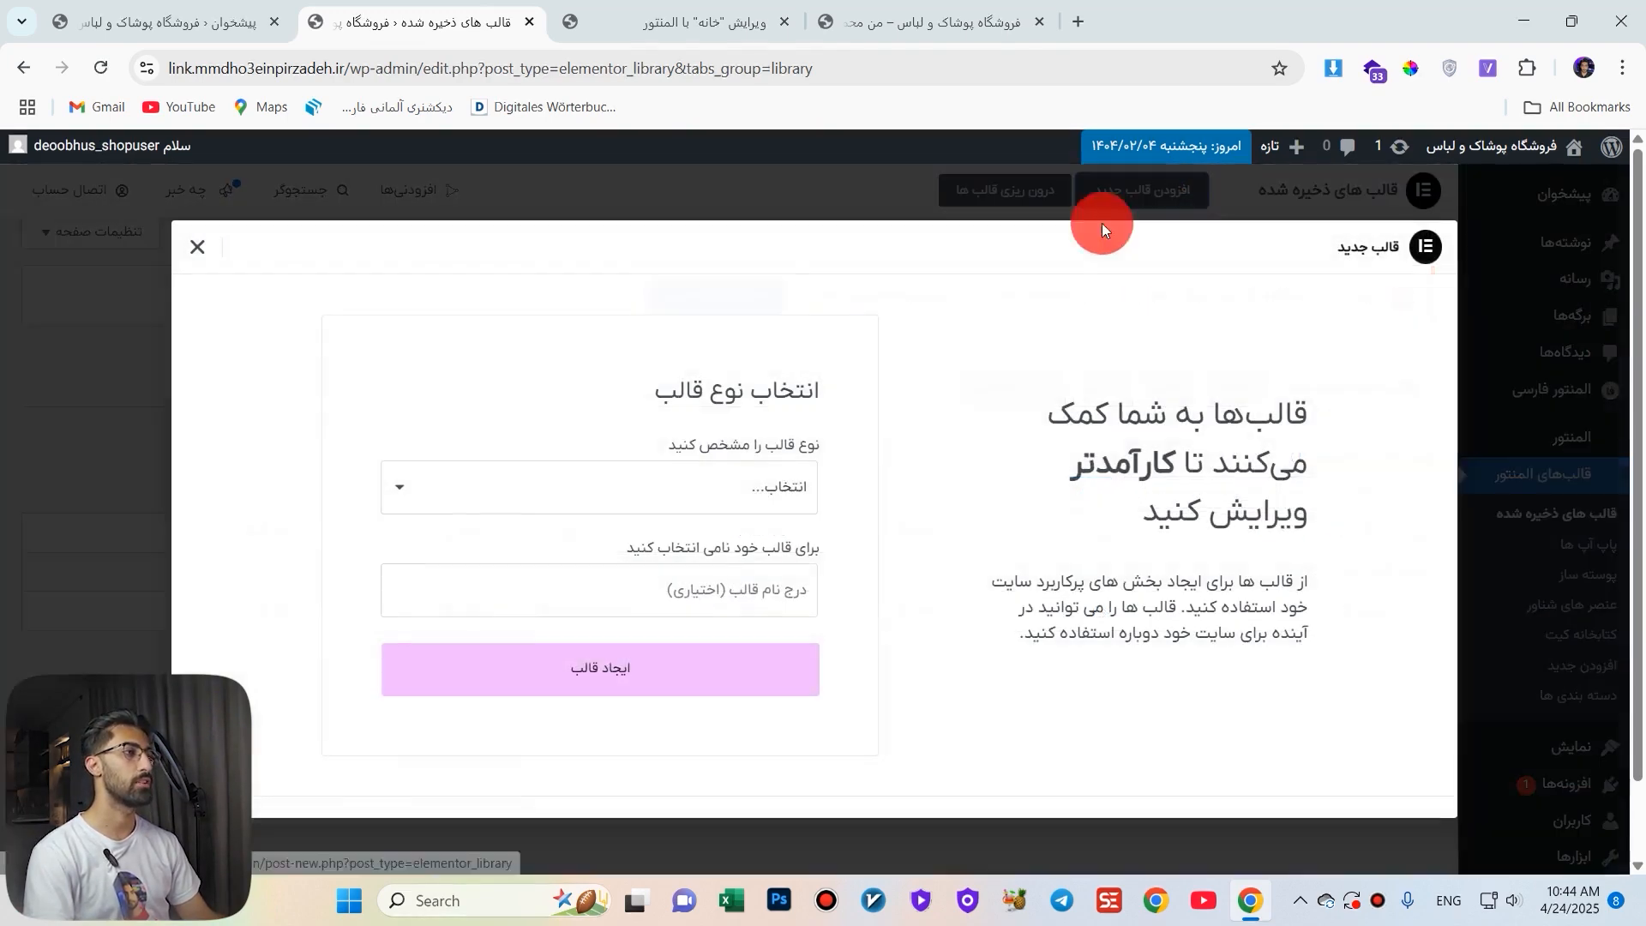
left_click(771, 489)
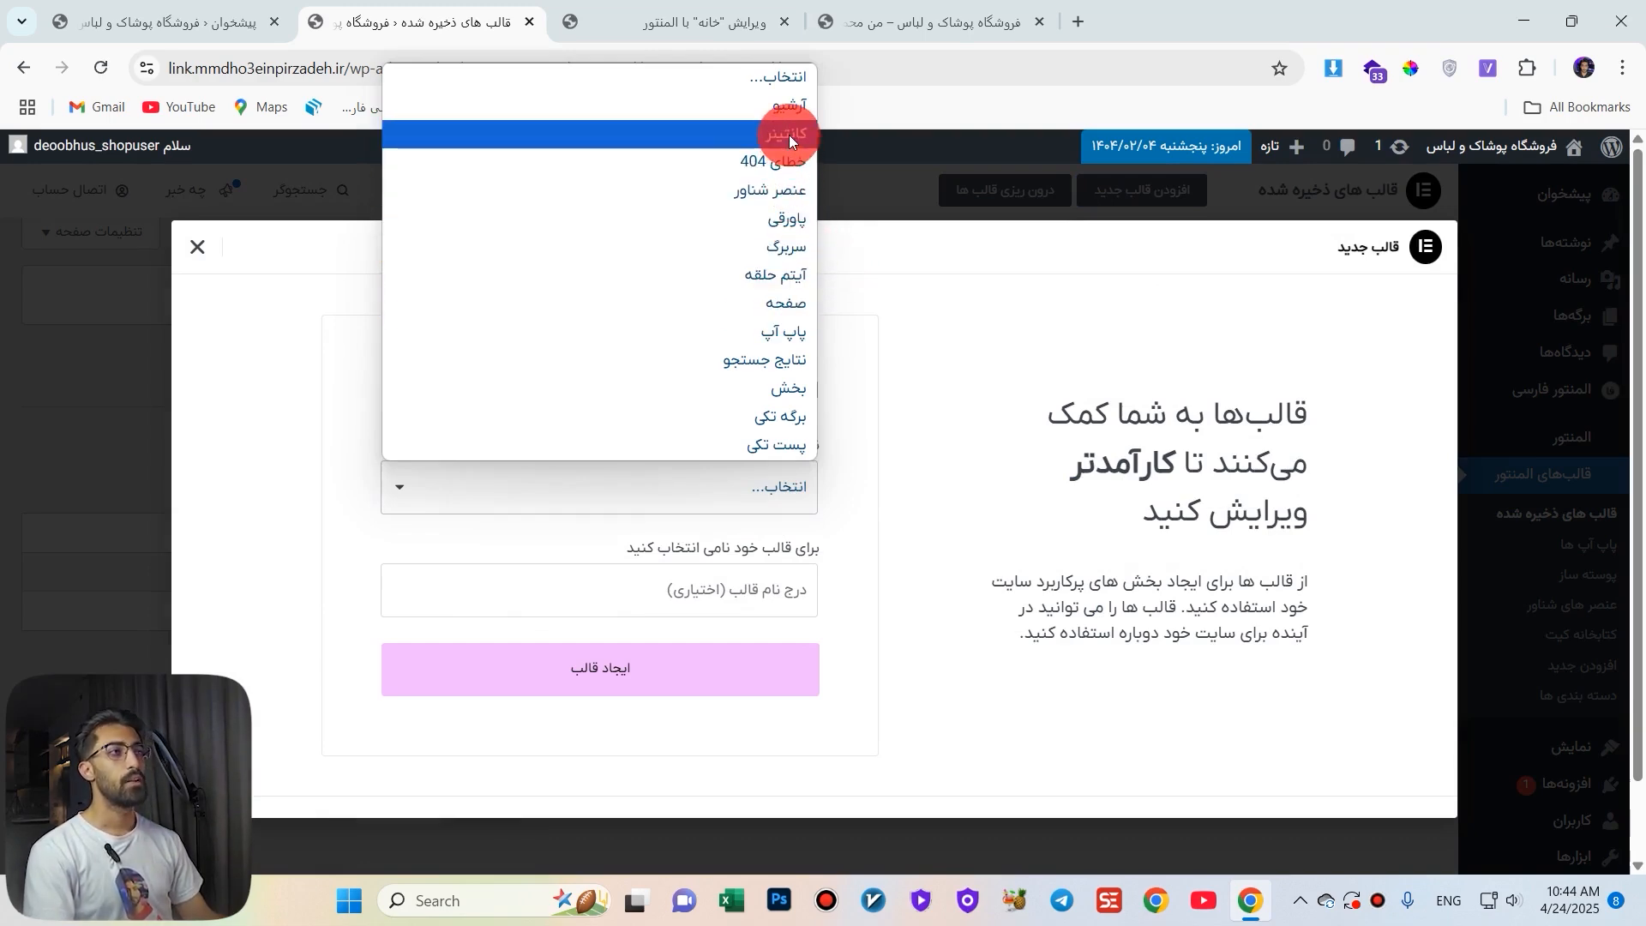
left_click(800, 246)
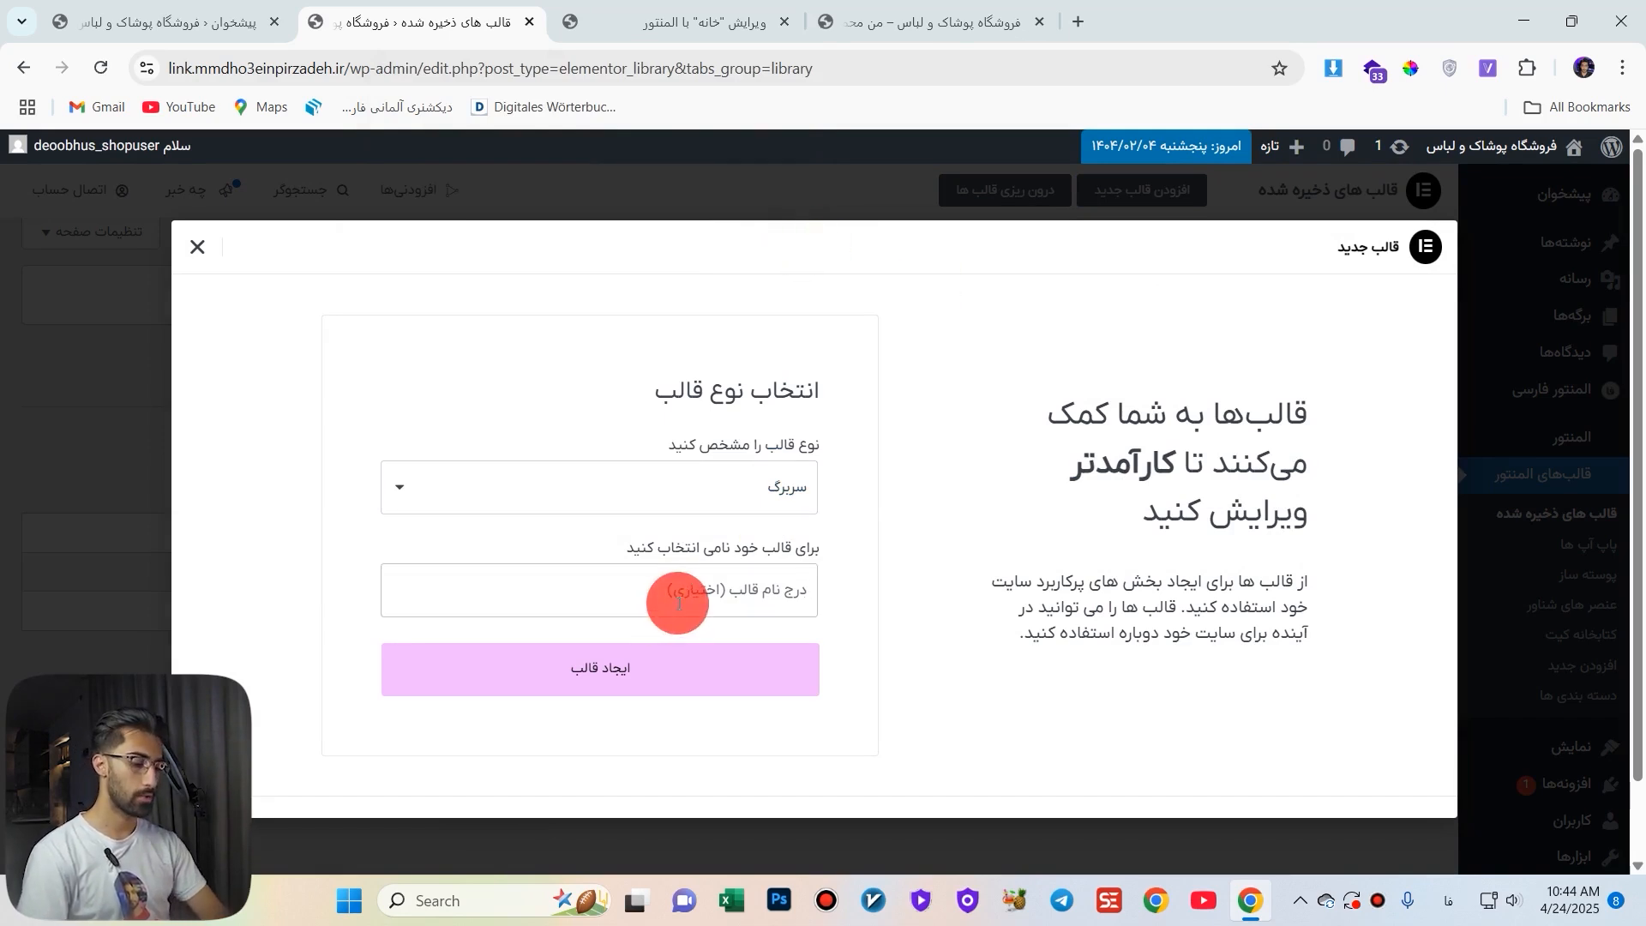
left_click(678, 602)
type("ه")
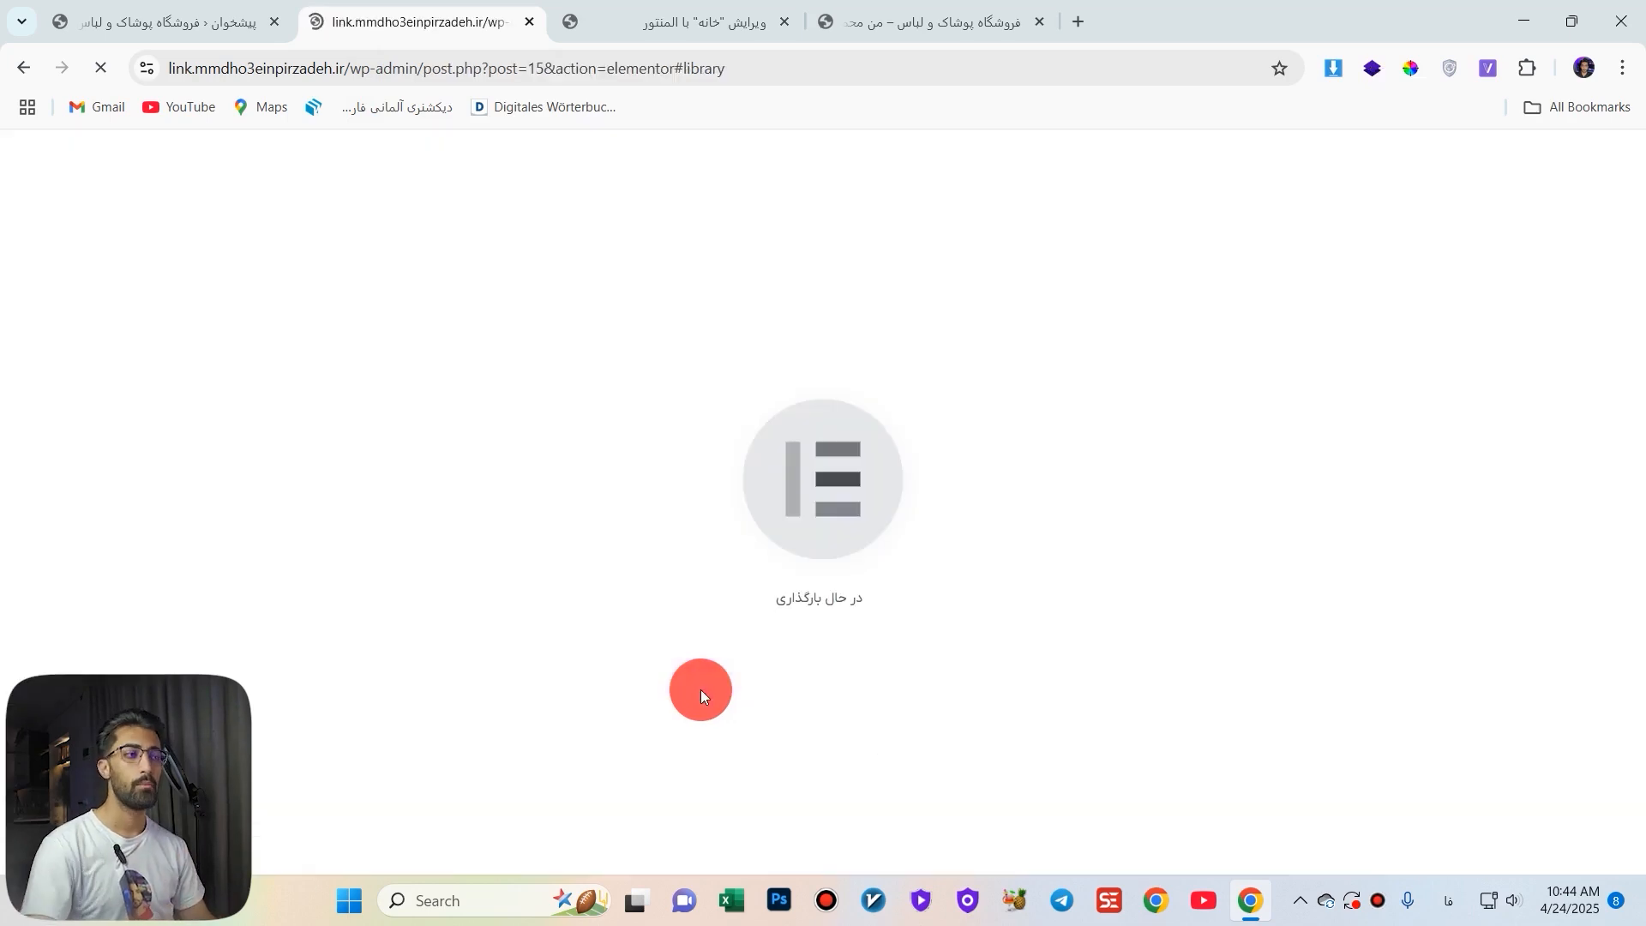
Review the default header on the live site and home page, and dismiss the checklist, template library and hint in the "هدر" editor.
left_click(851, 22)
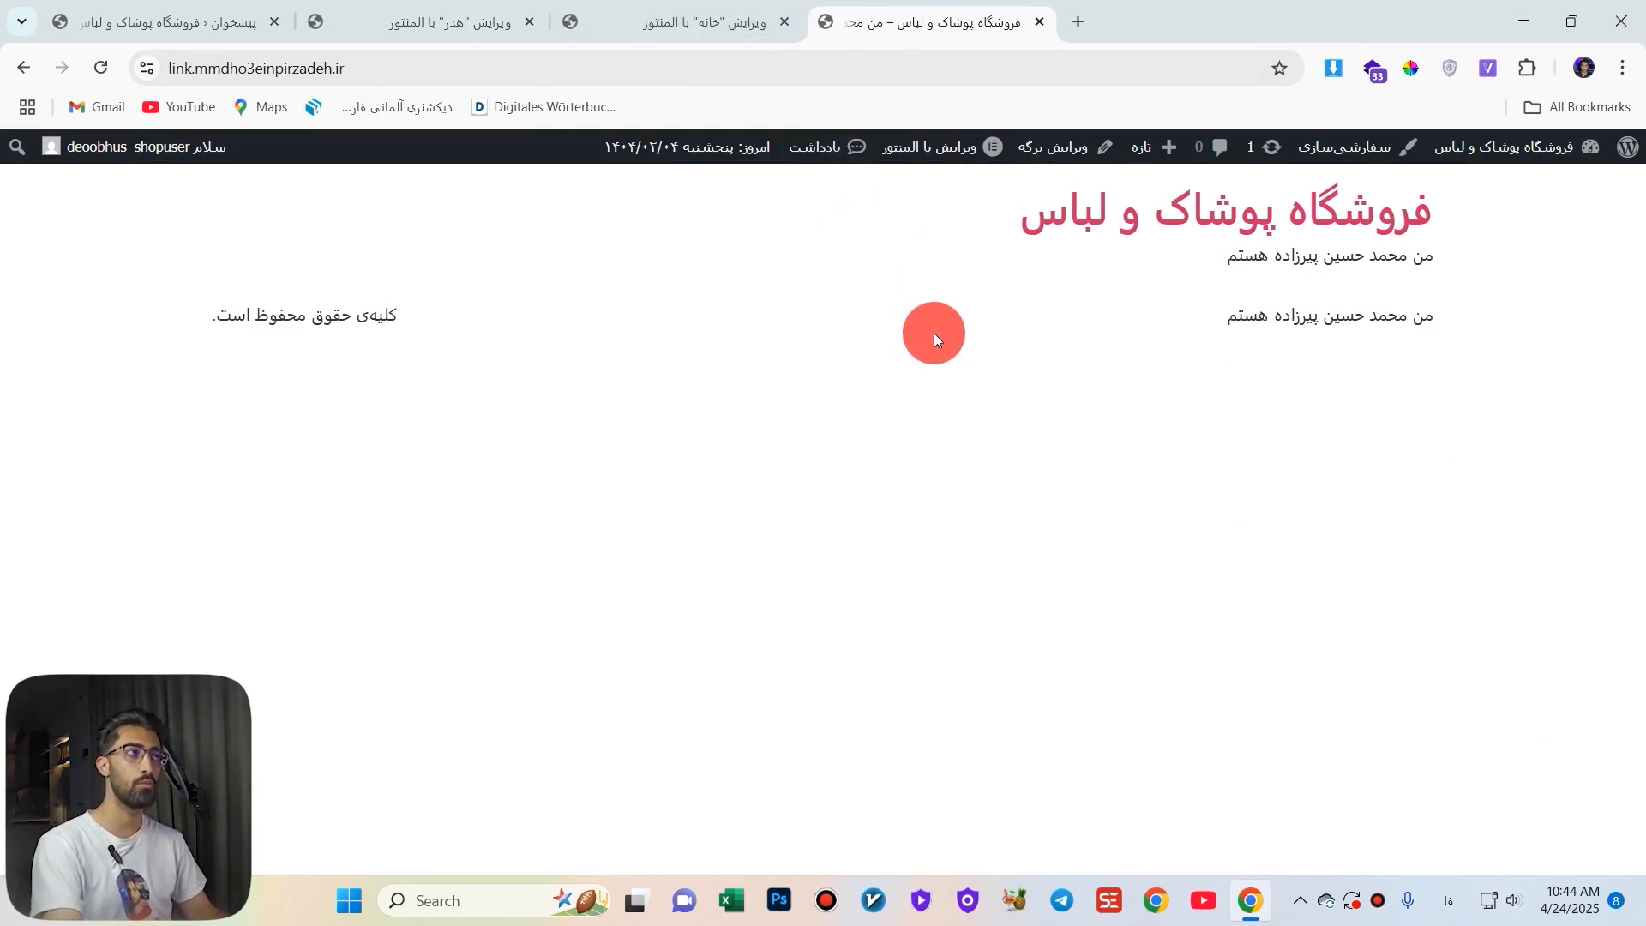
left_click(688, 21)
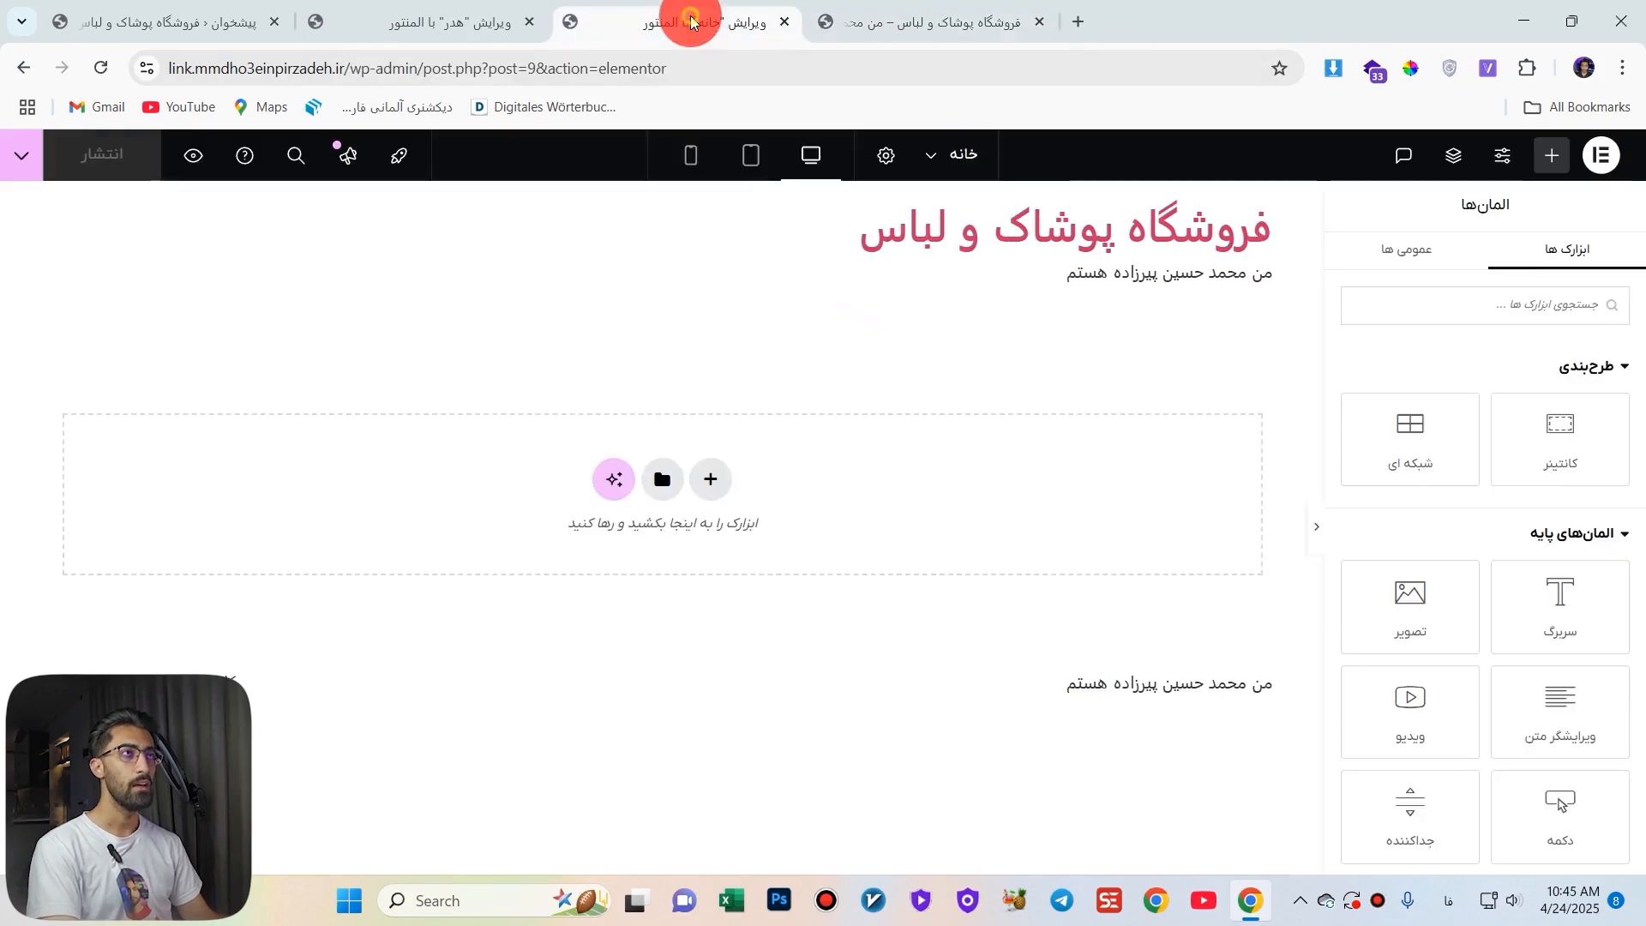
left_click(471, 21)
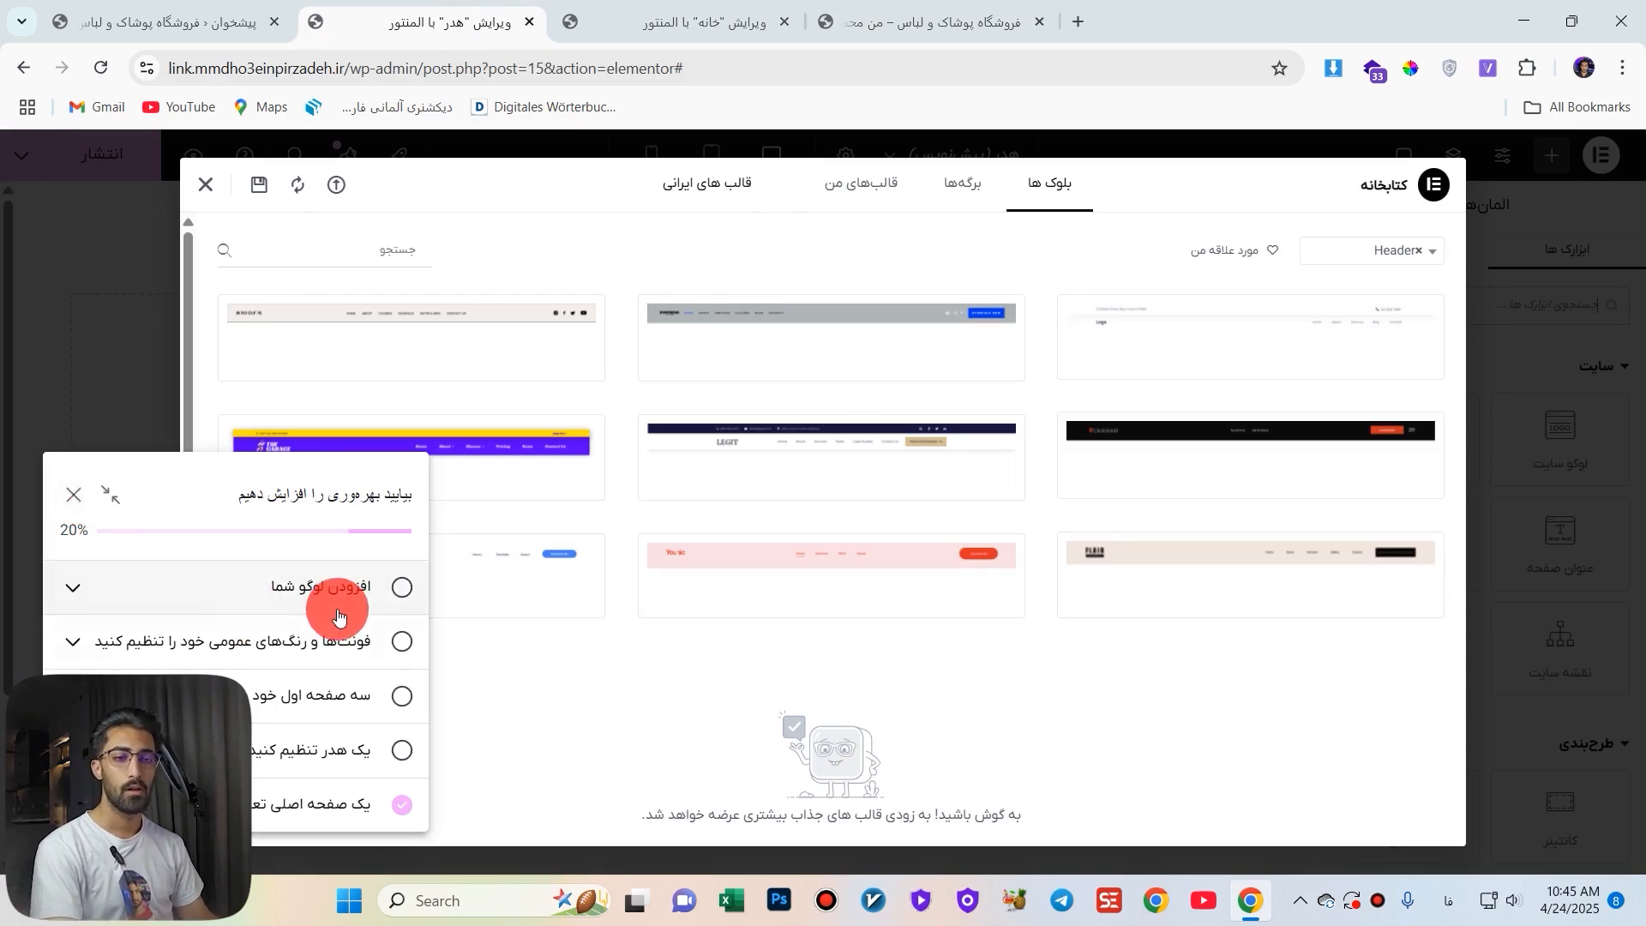
left_click(69, 501)
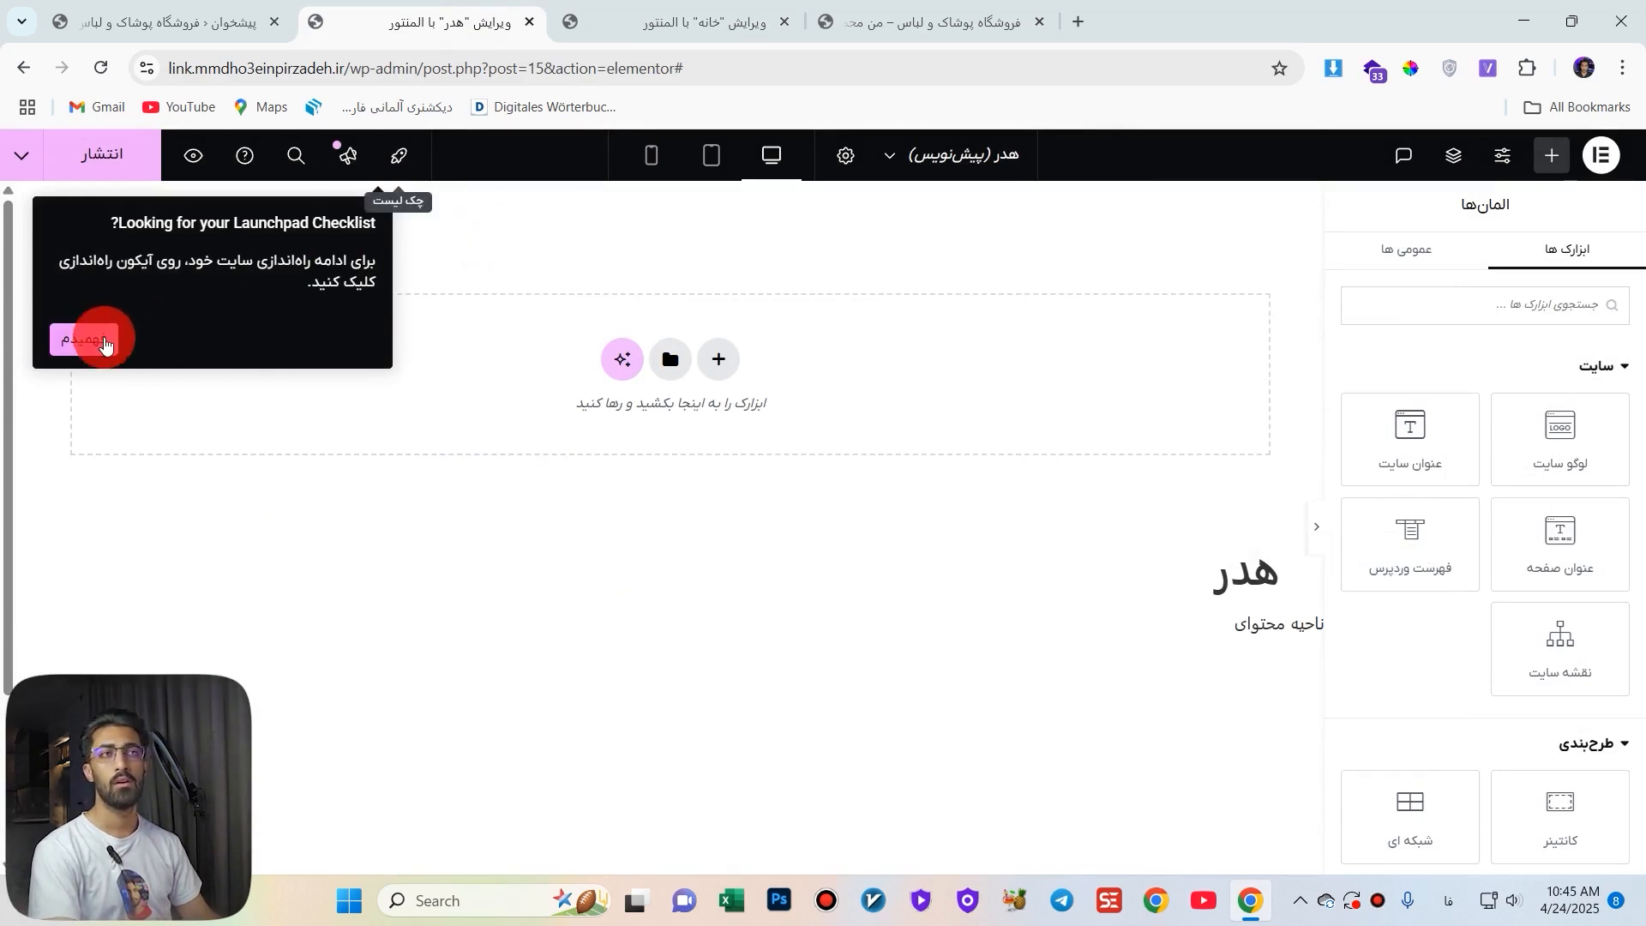
left_click(112, 347)
left_click_drag(1502, 420, 708, 336)
left_click(708, 353)
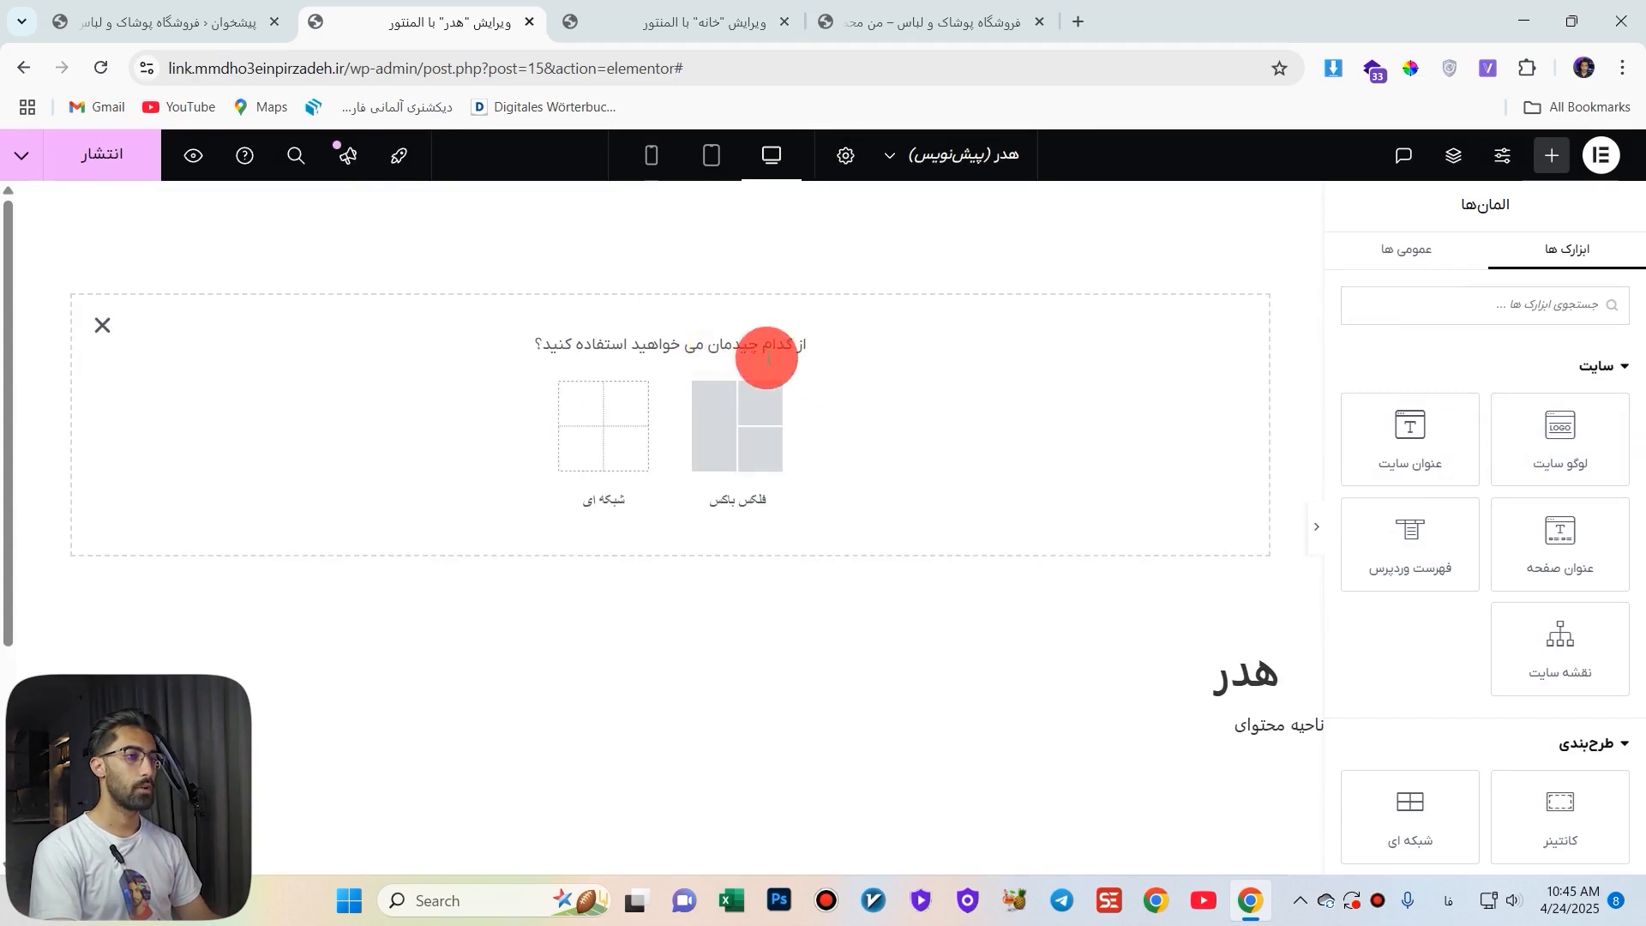
left_click(101, 334)
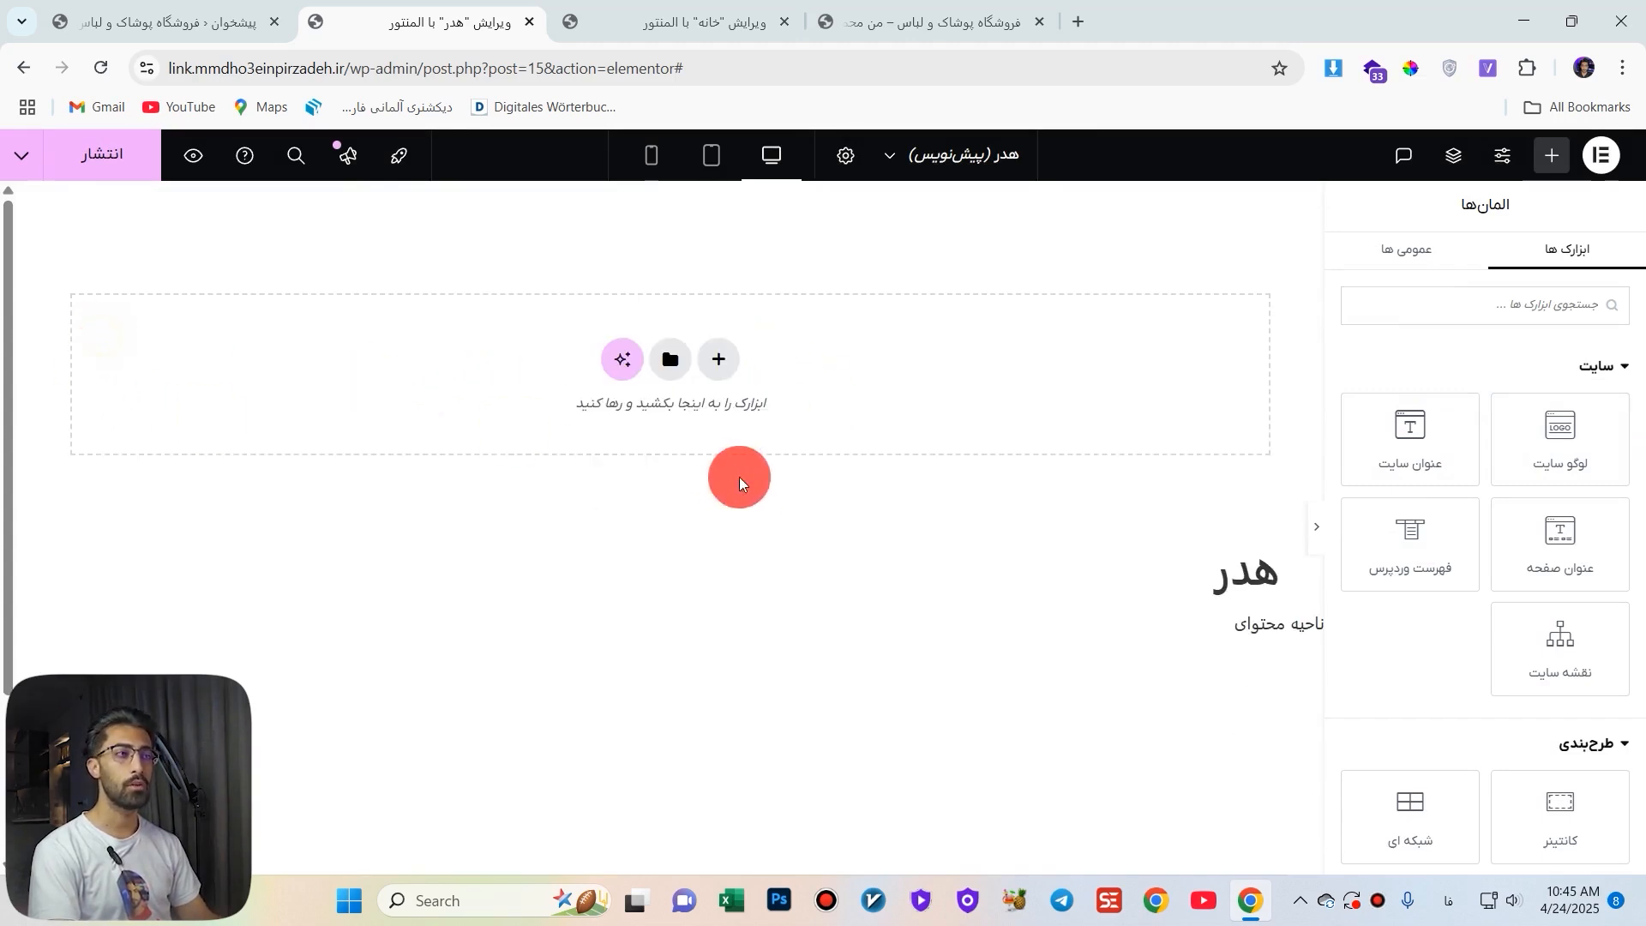
Add a flexbox container with two equal columns to the header template and review its layout settings.
left_click(719, 358)
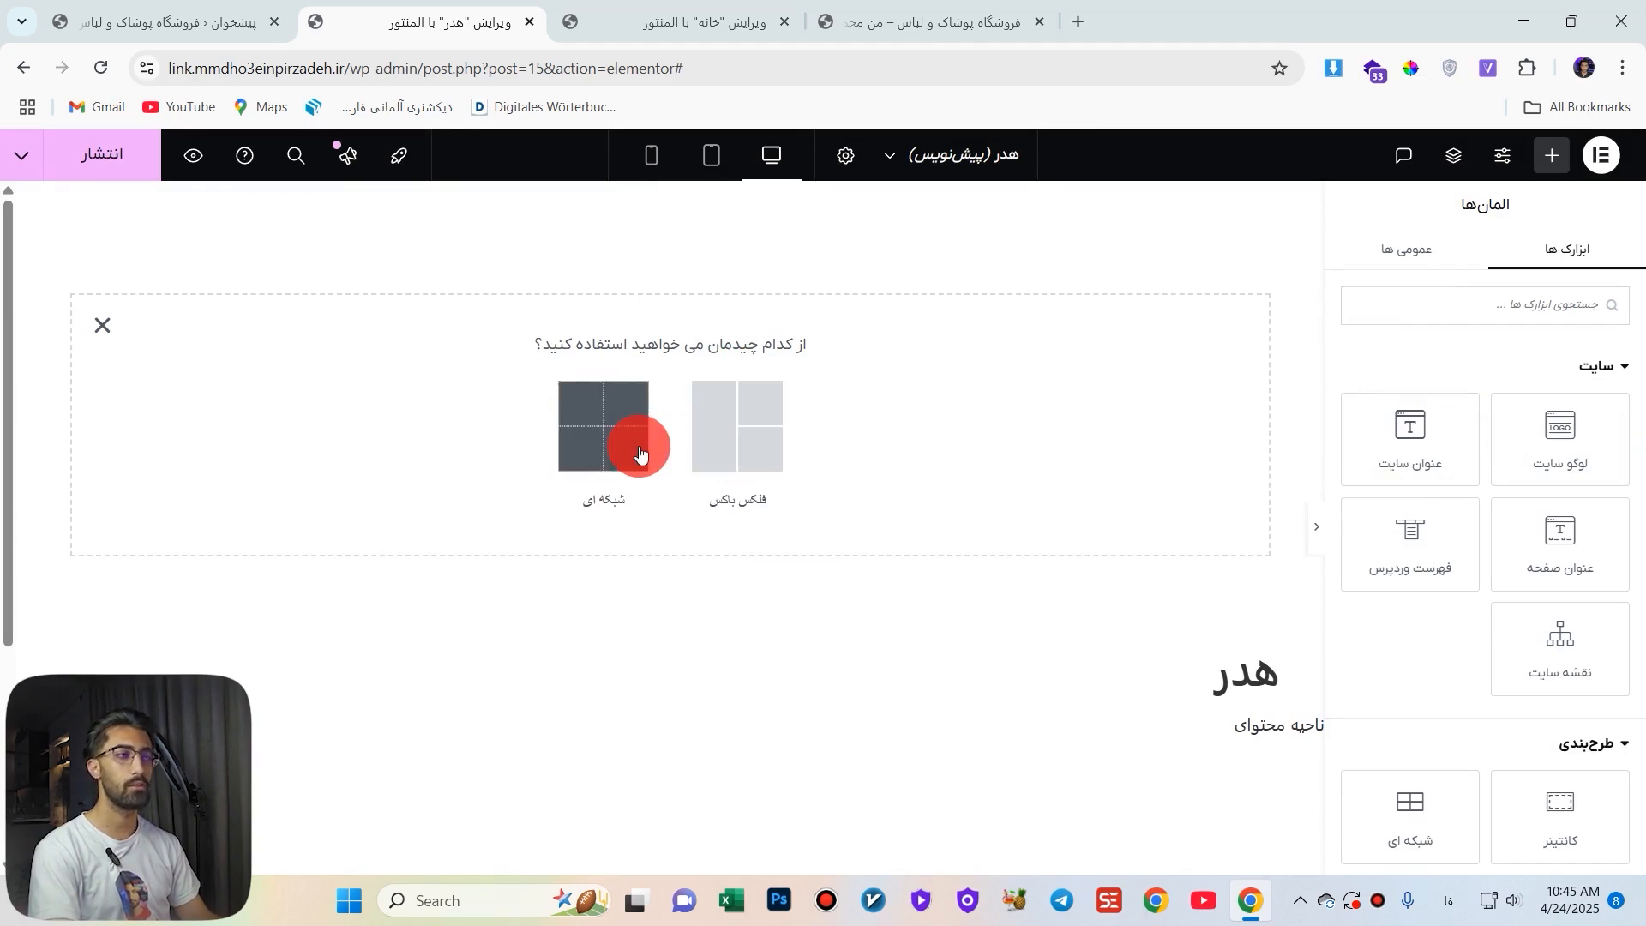
left_click(747, 448)
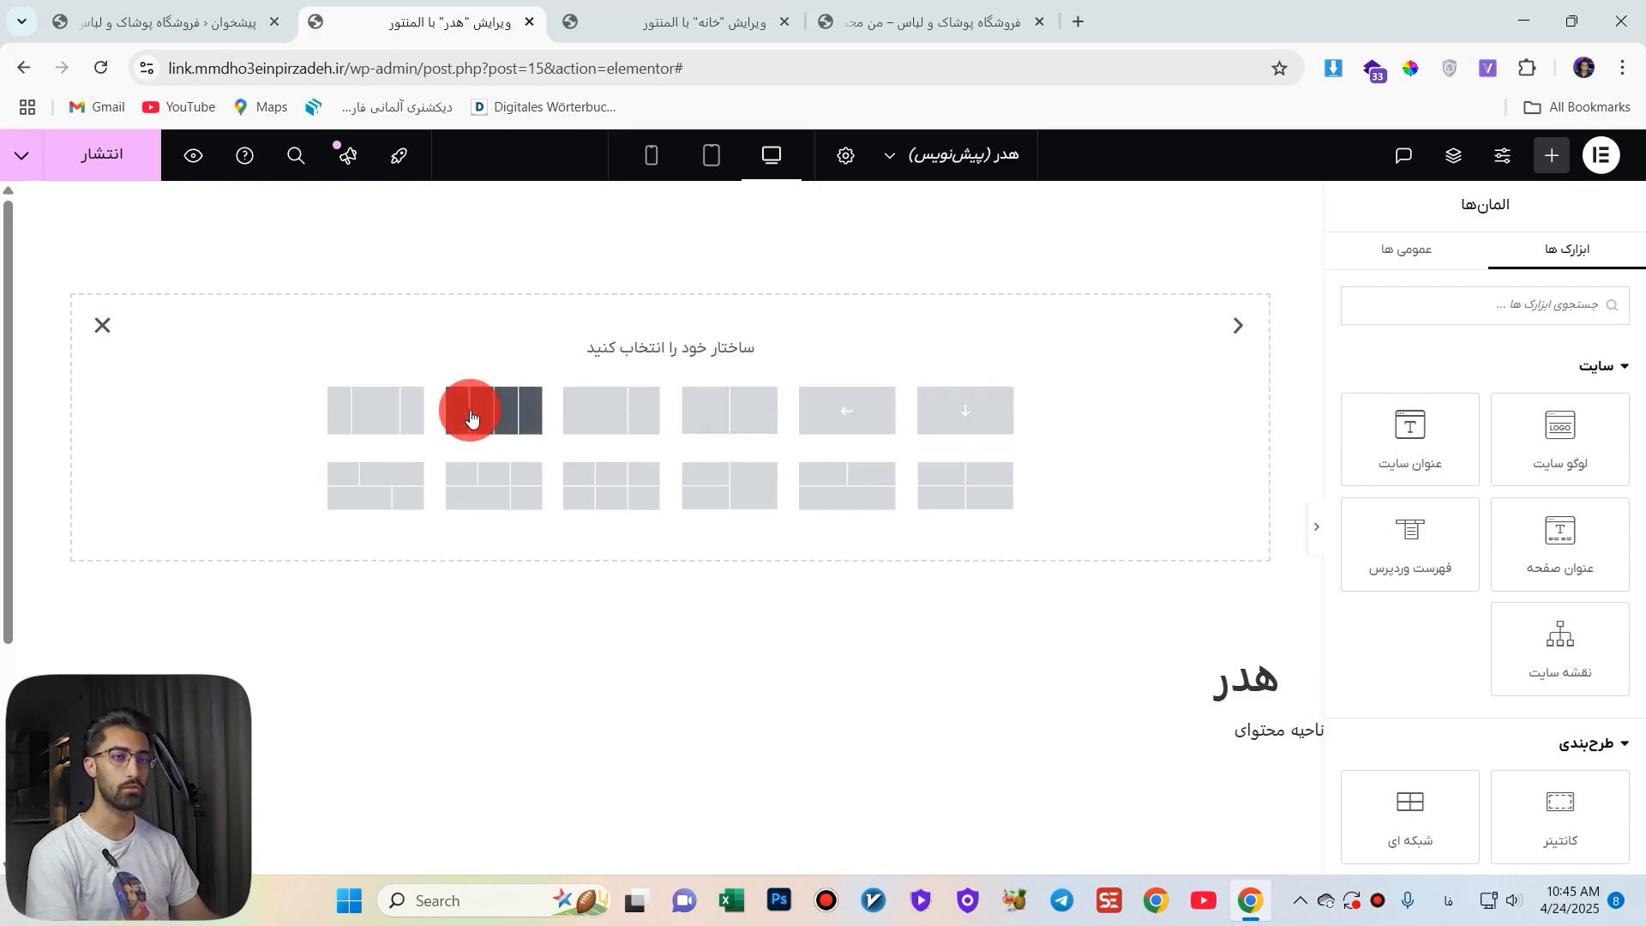
left_click(757, 416)
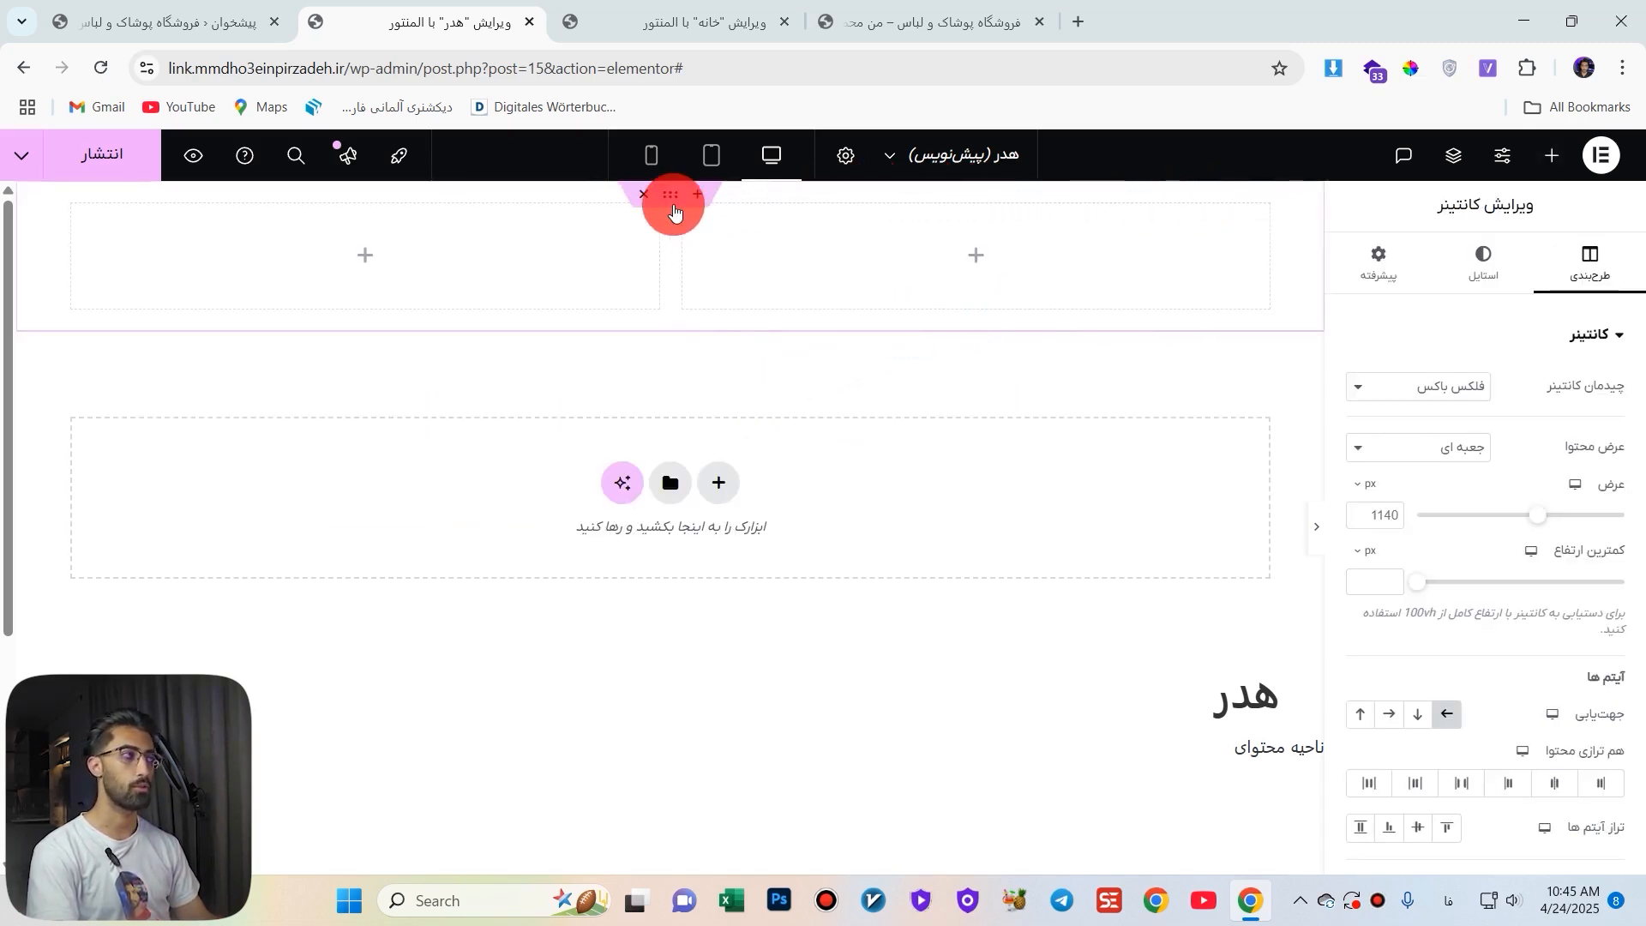
scroll(1468, 492, "down", 5)
scroll(1467, 492, "up", 5)
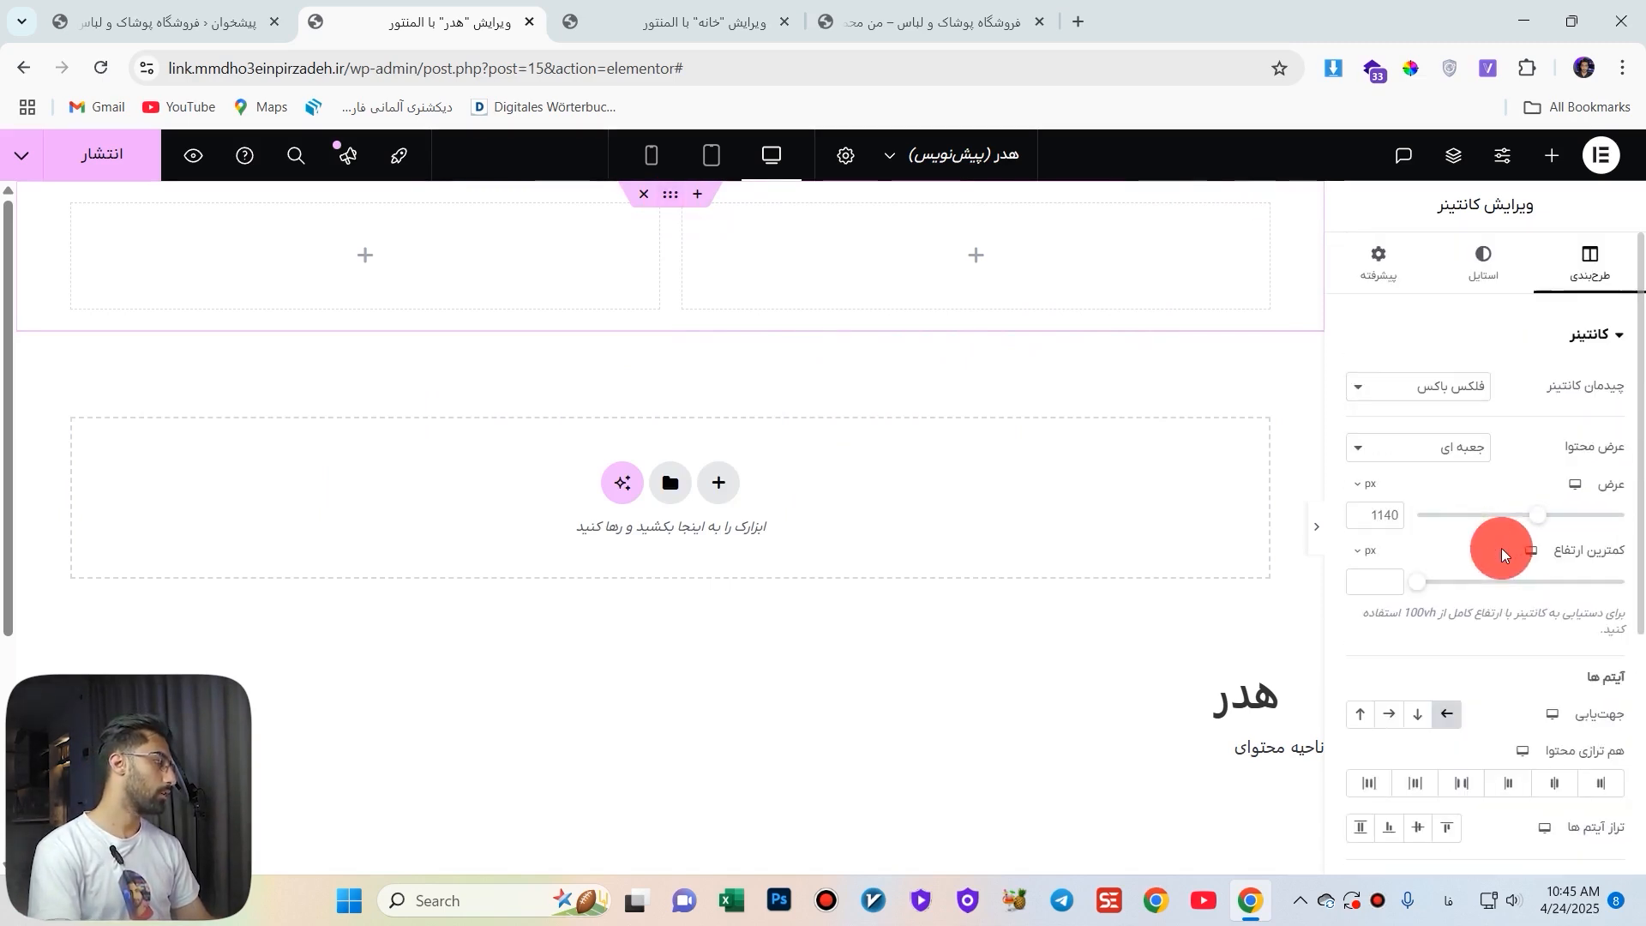
scroll(1596, 383, "down", 5)
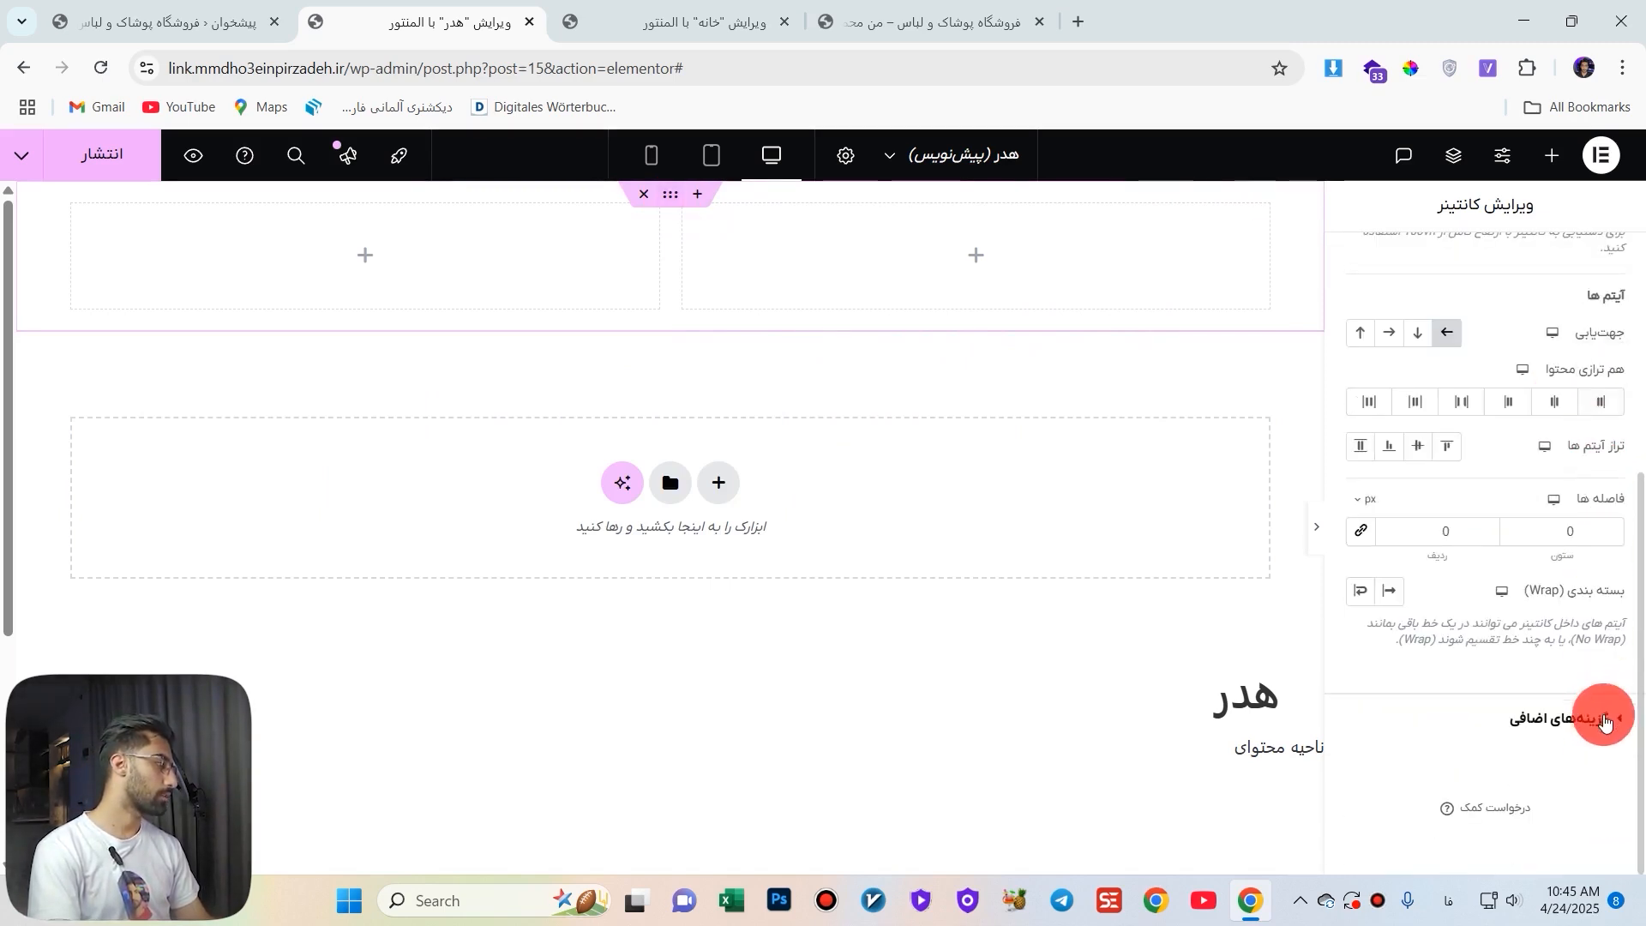
scroll(1596, 733, "up", 5)
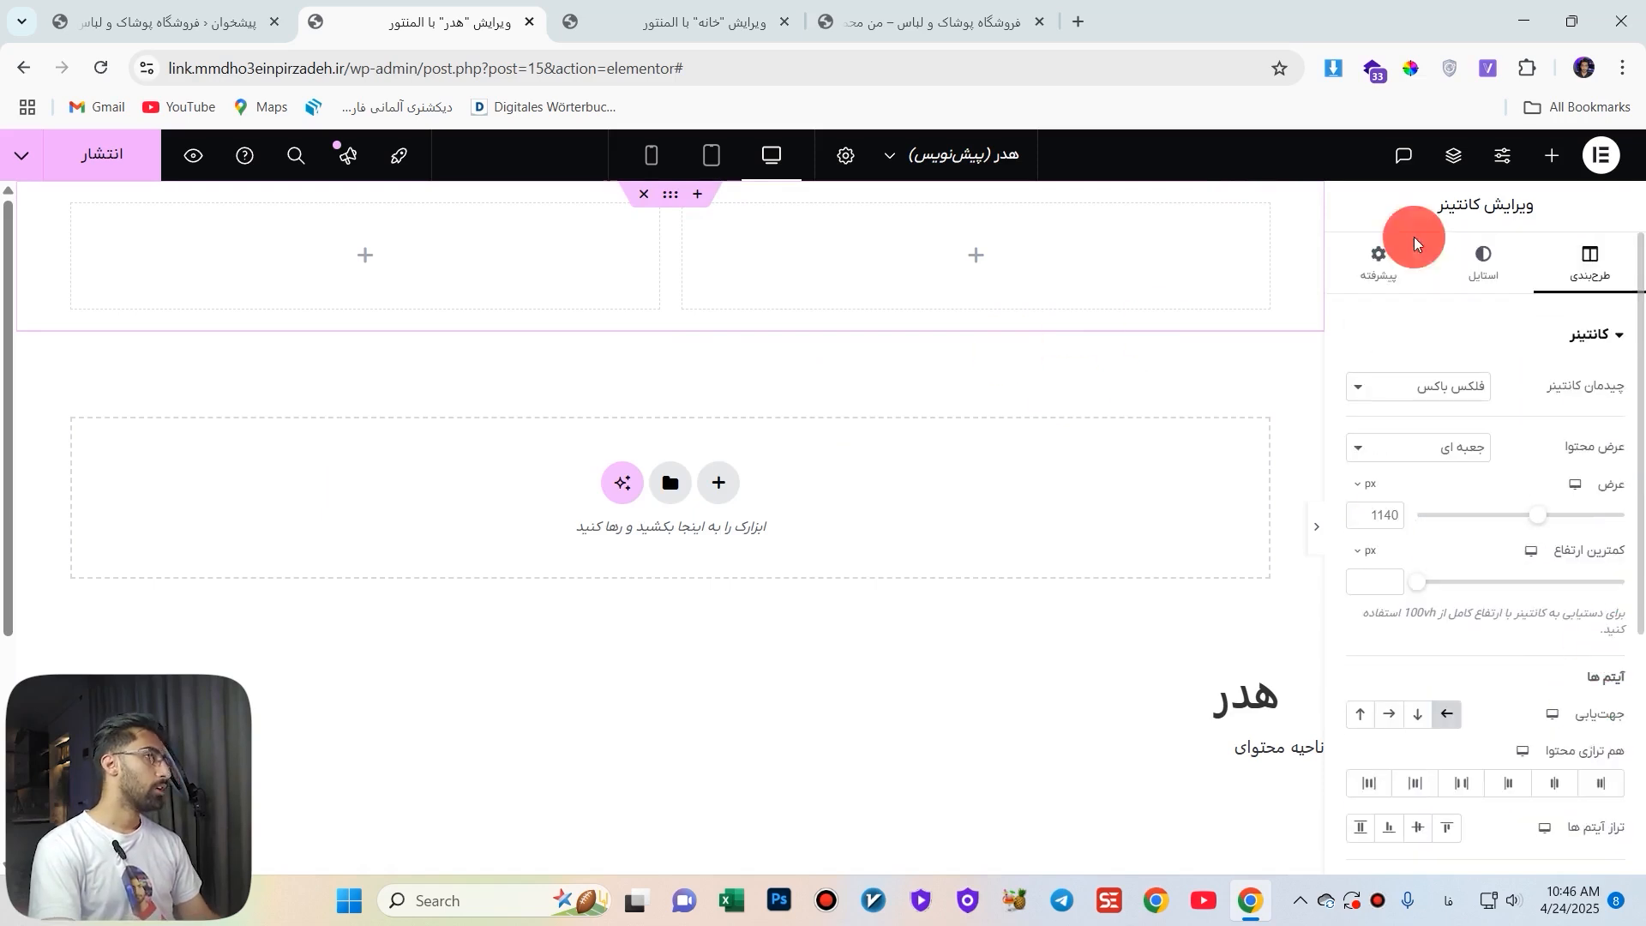
Show the template's structure and rename the parent container "کانتیر اصلی هدر".
right_click(735, 270)
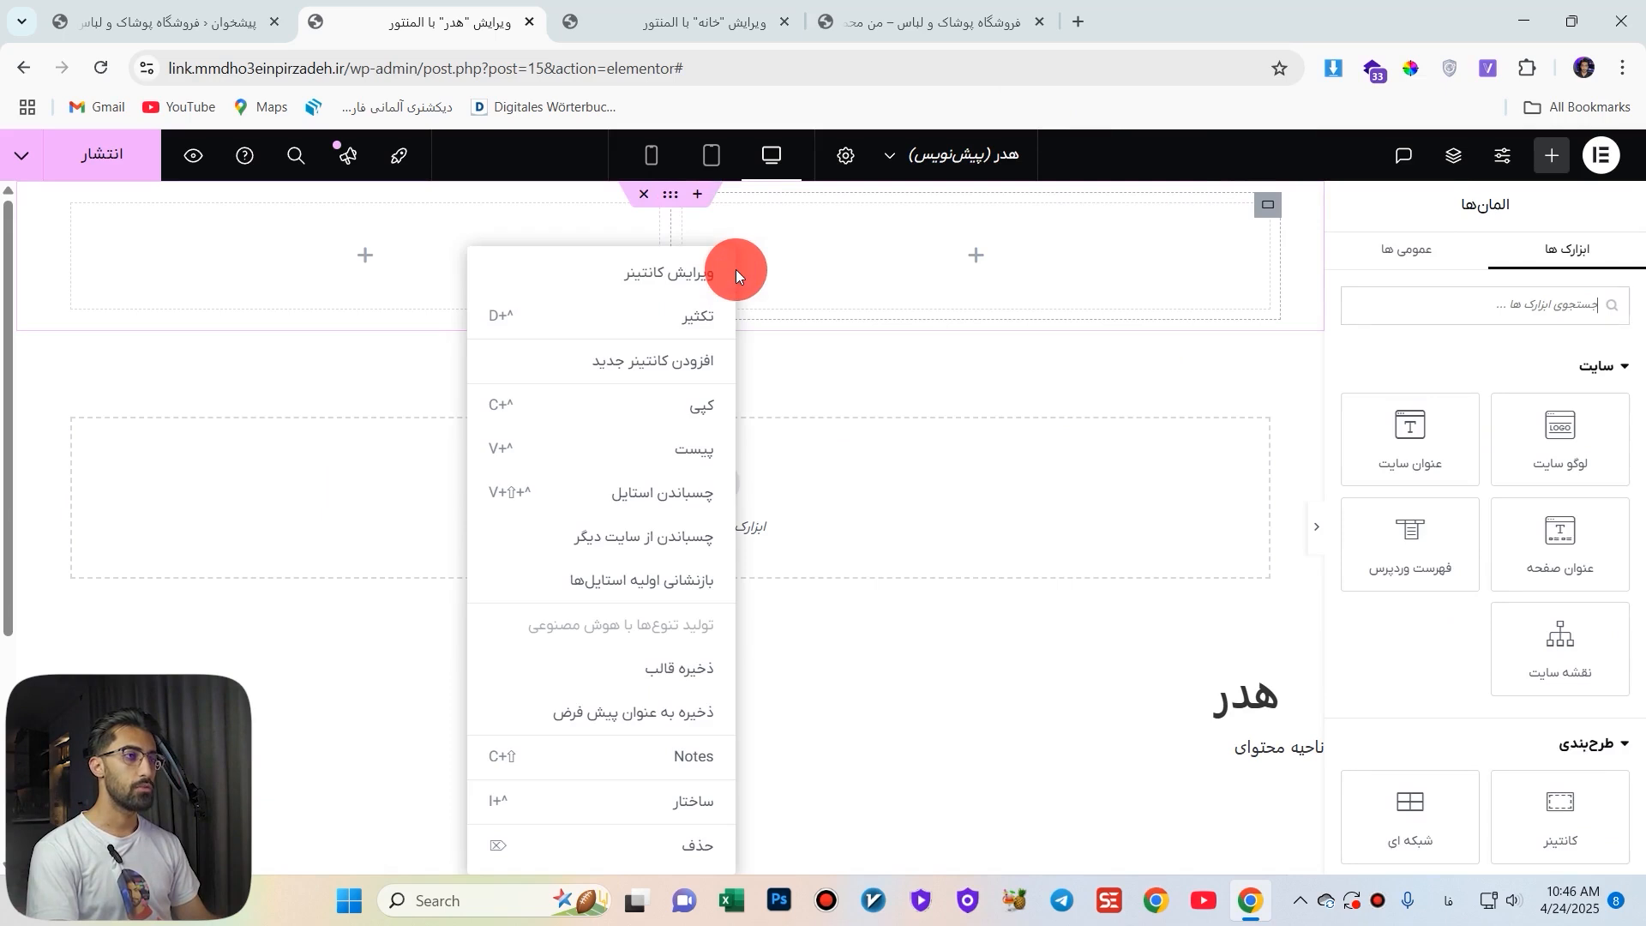
left_click(671, 817)
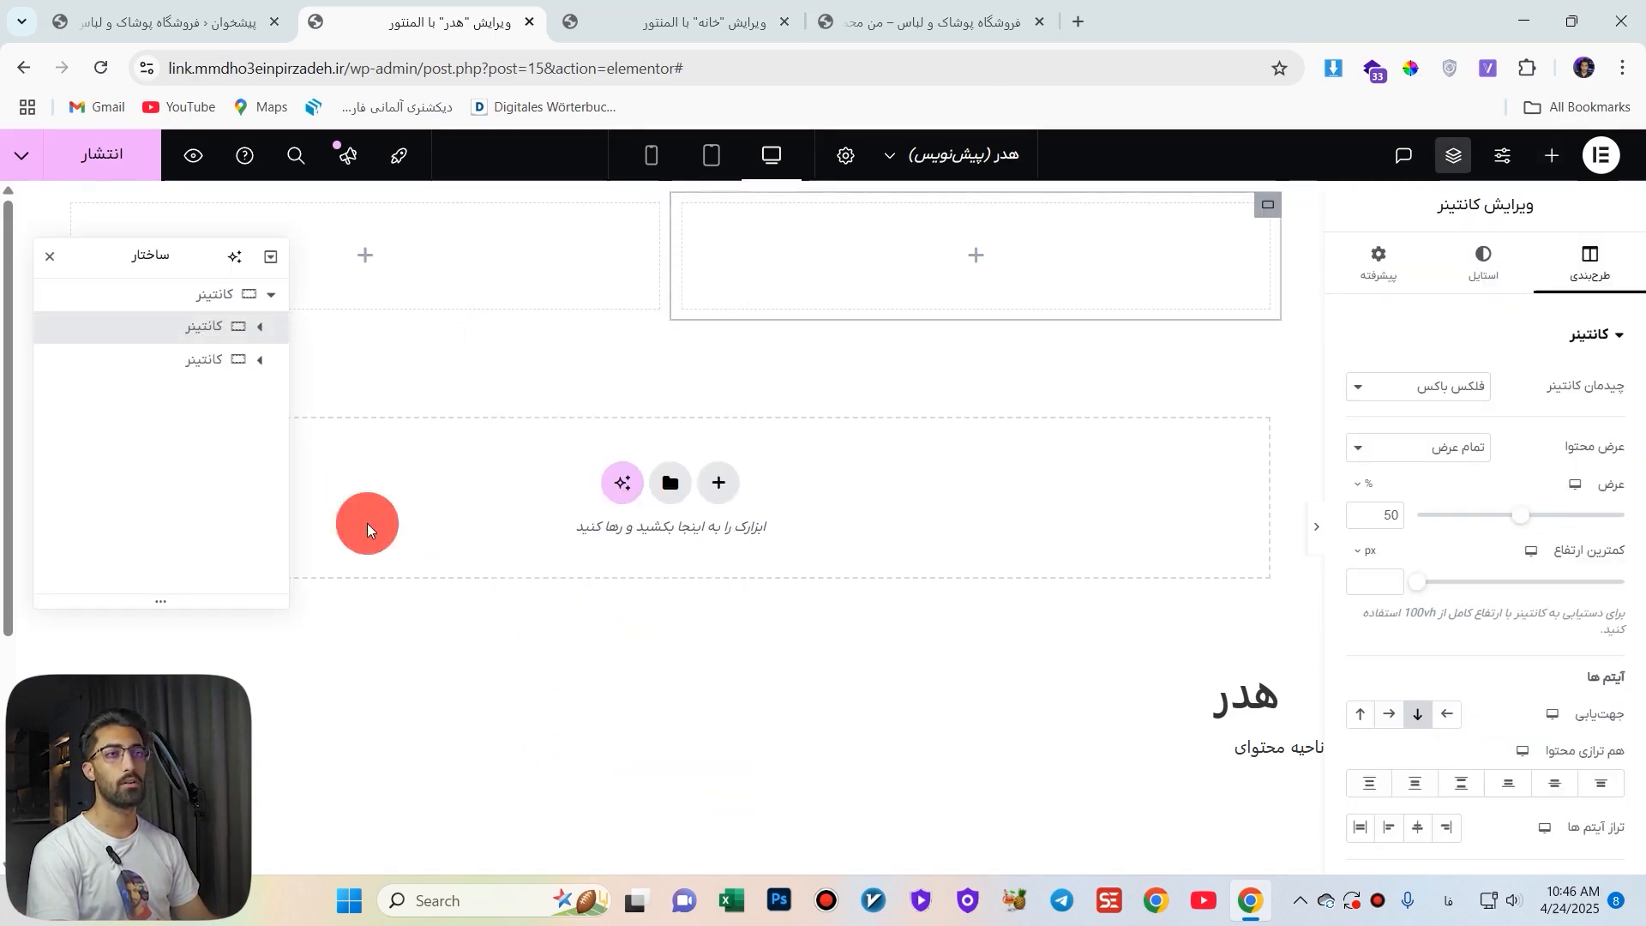
double_click(217, 306)
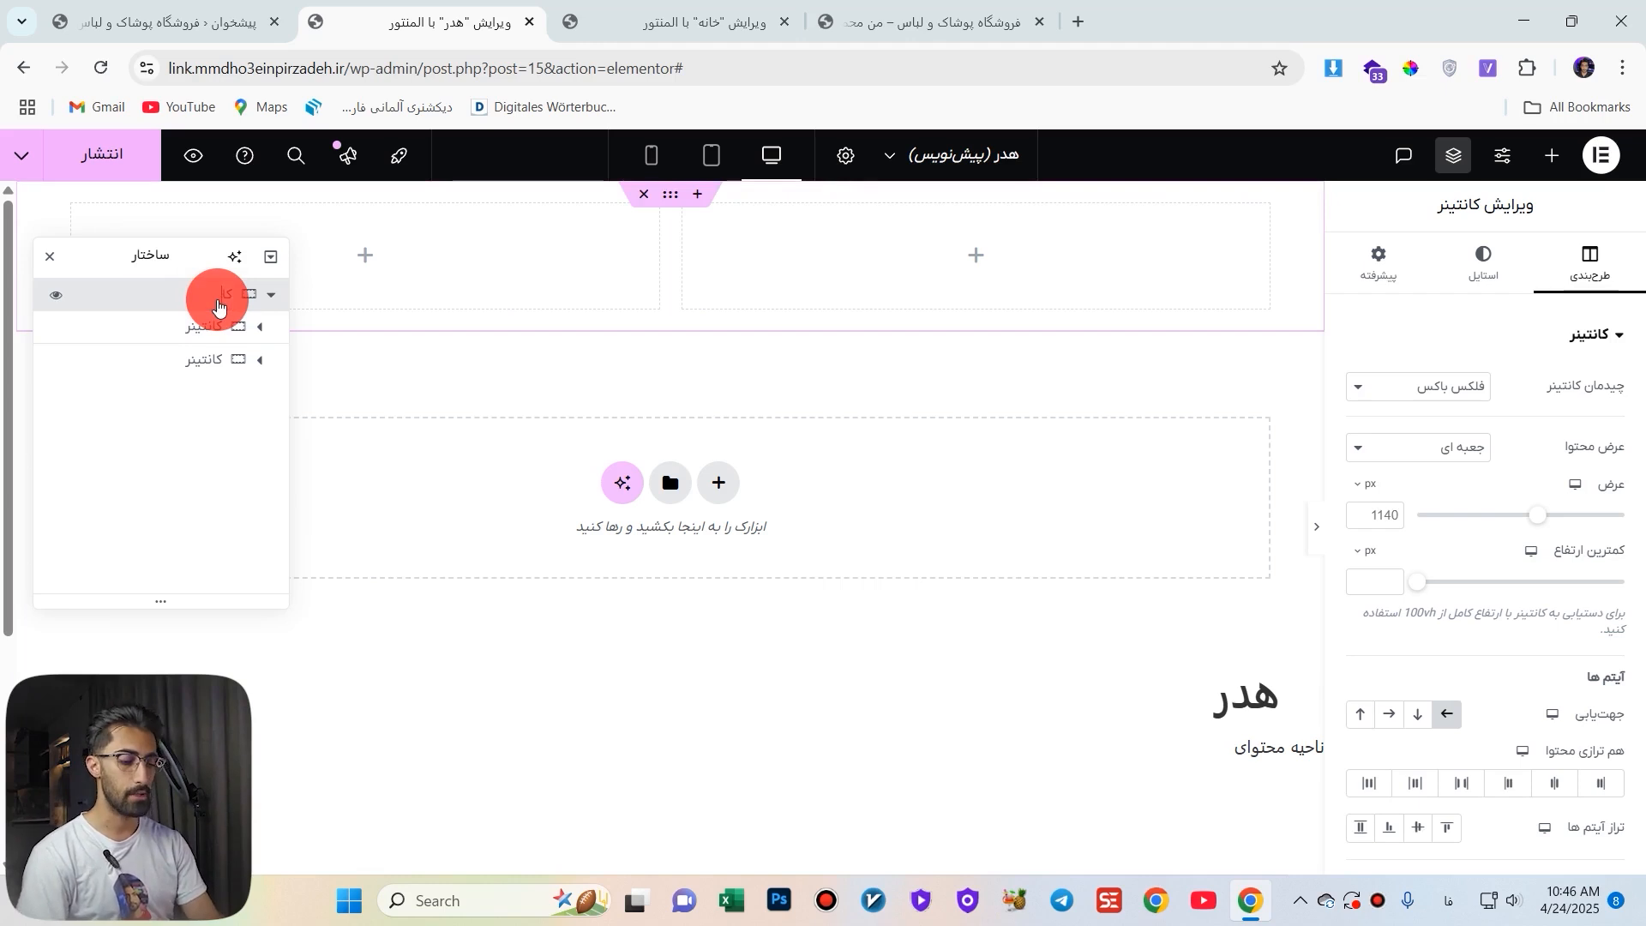
left_click(217, 306)
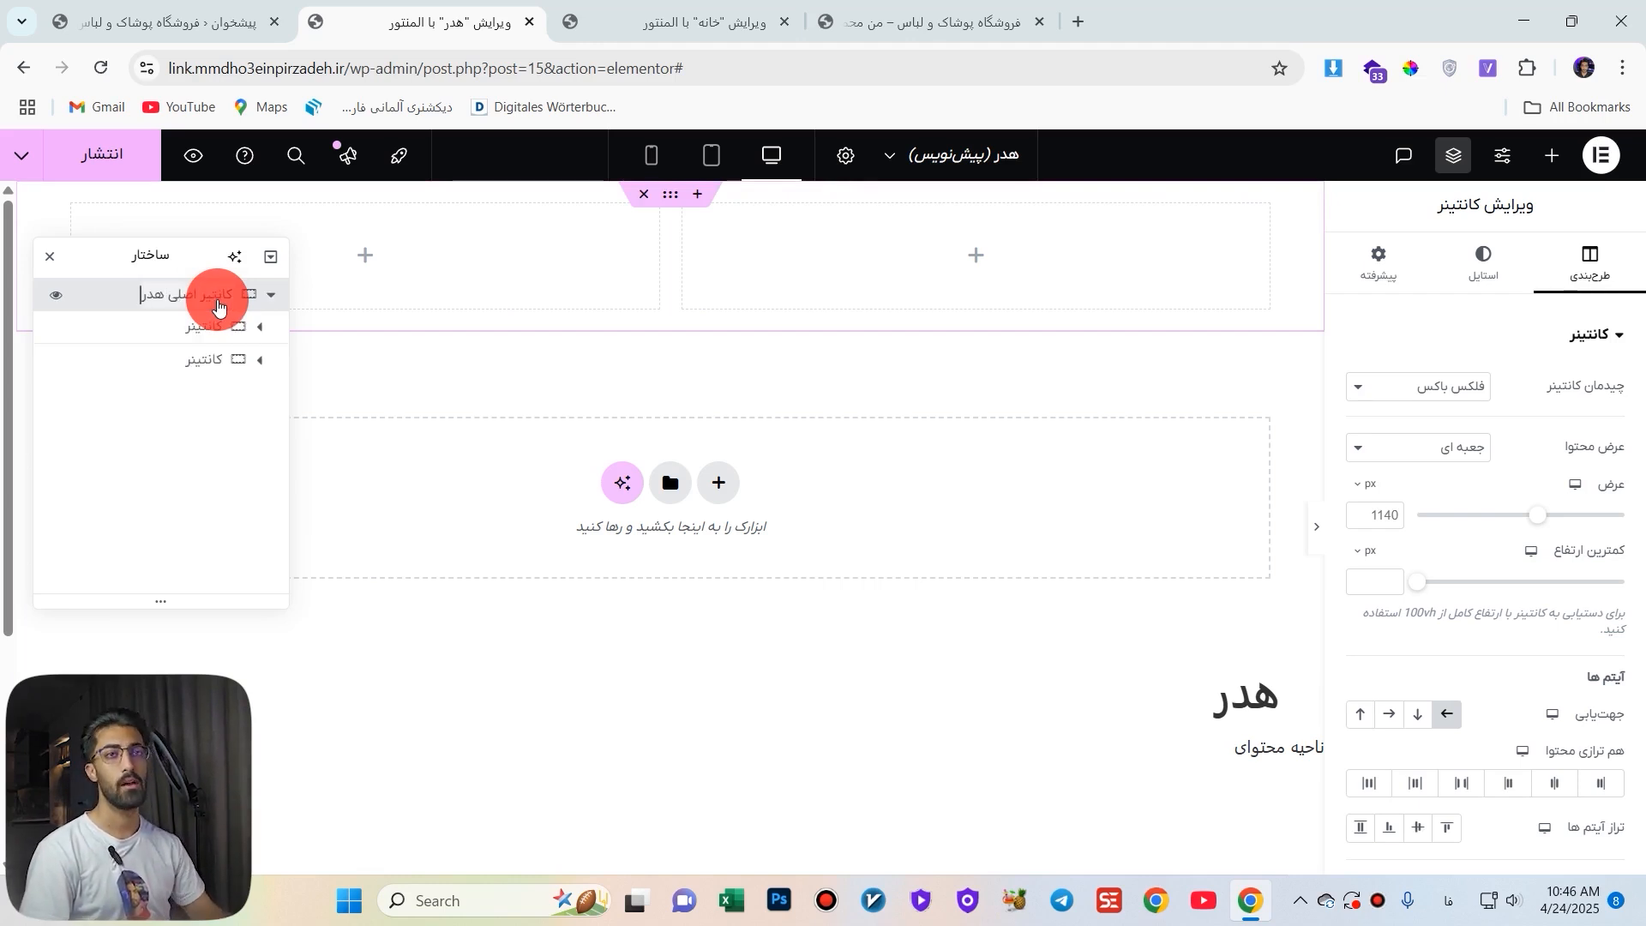
Rename the two column containers in the structure as "کانتینر سمت راست" and "کانتینر سمت چپ".
left_click(204, 327)
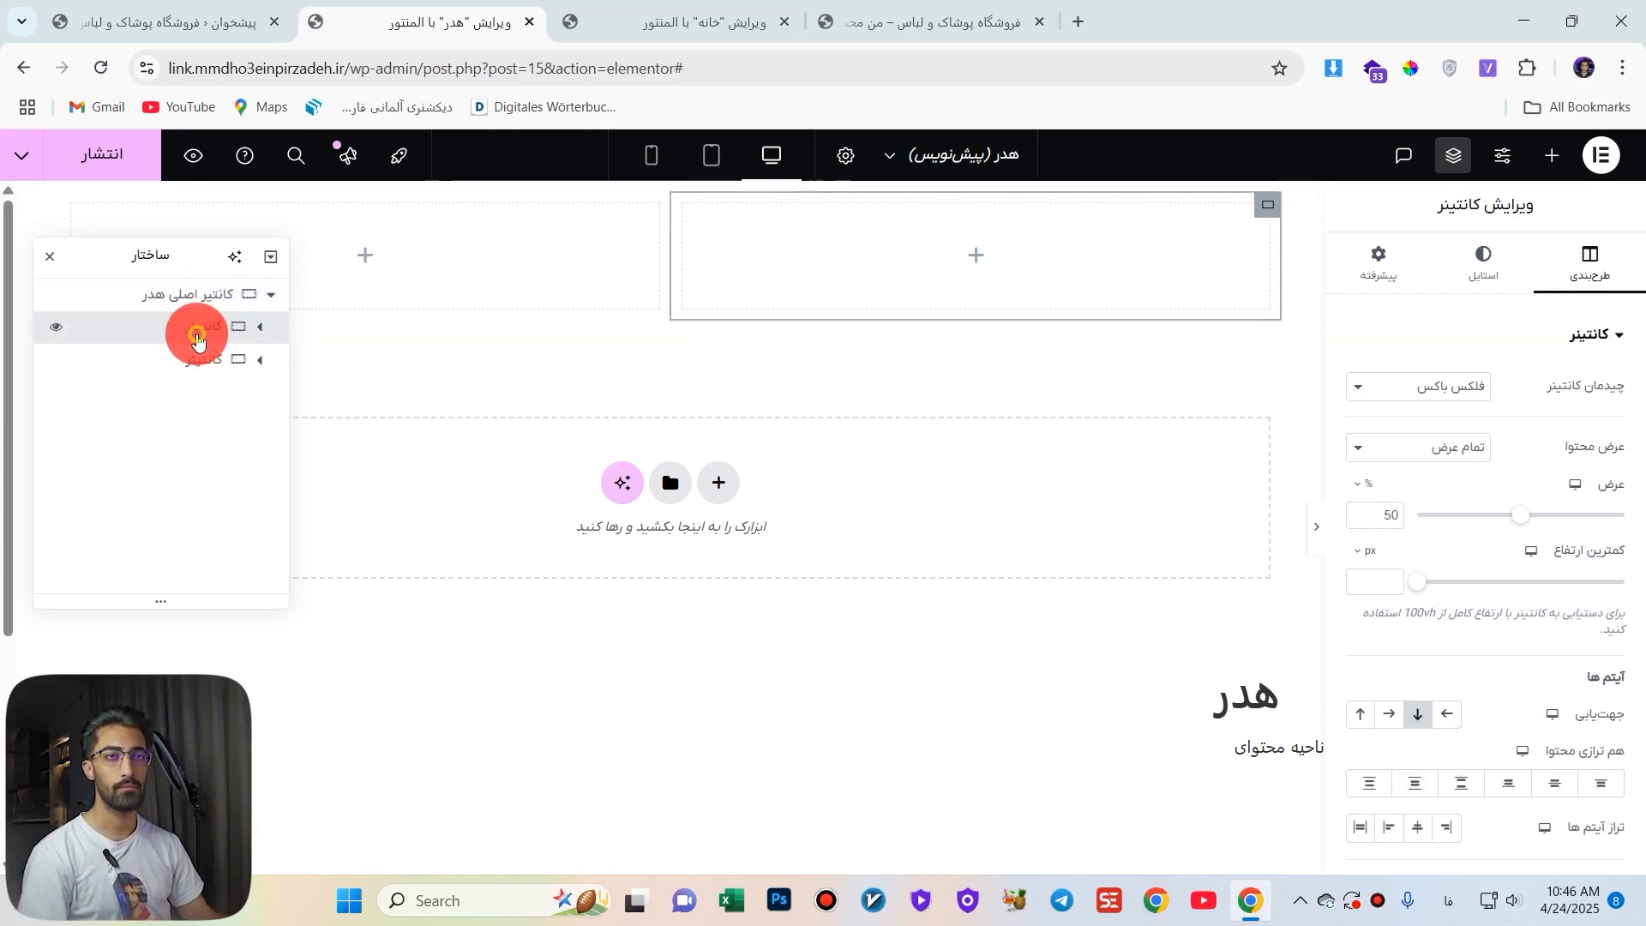
type("کانتینر")
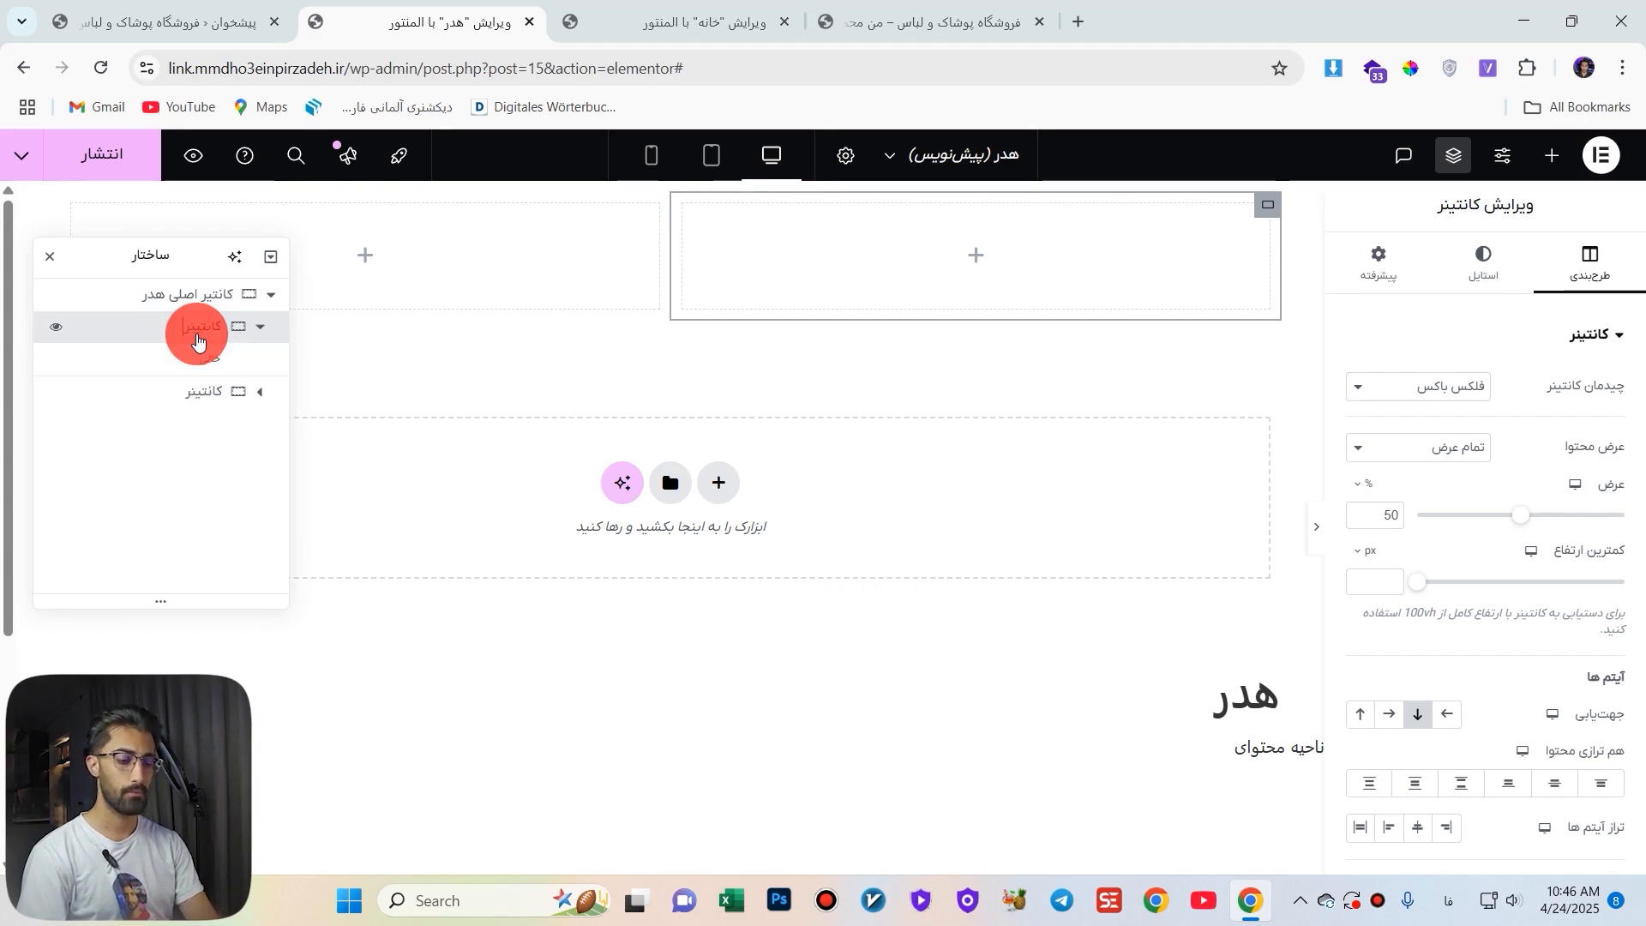
type(" سم")
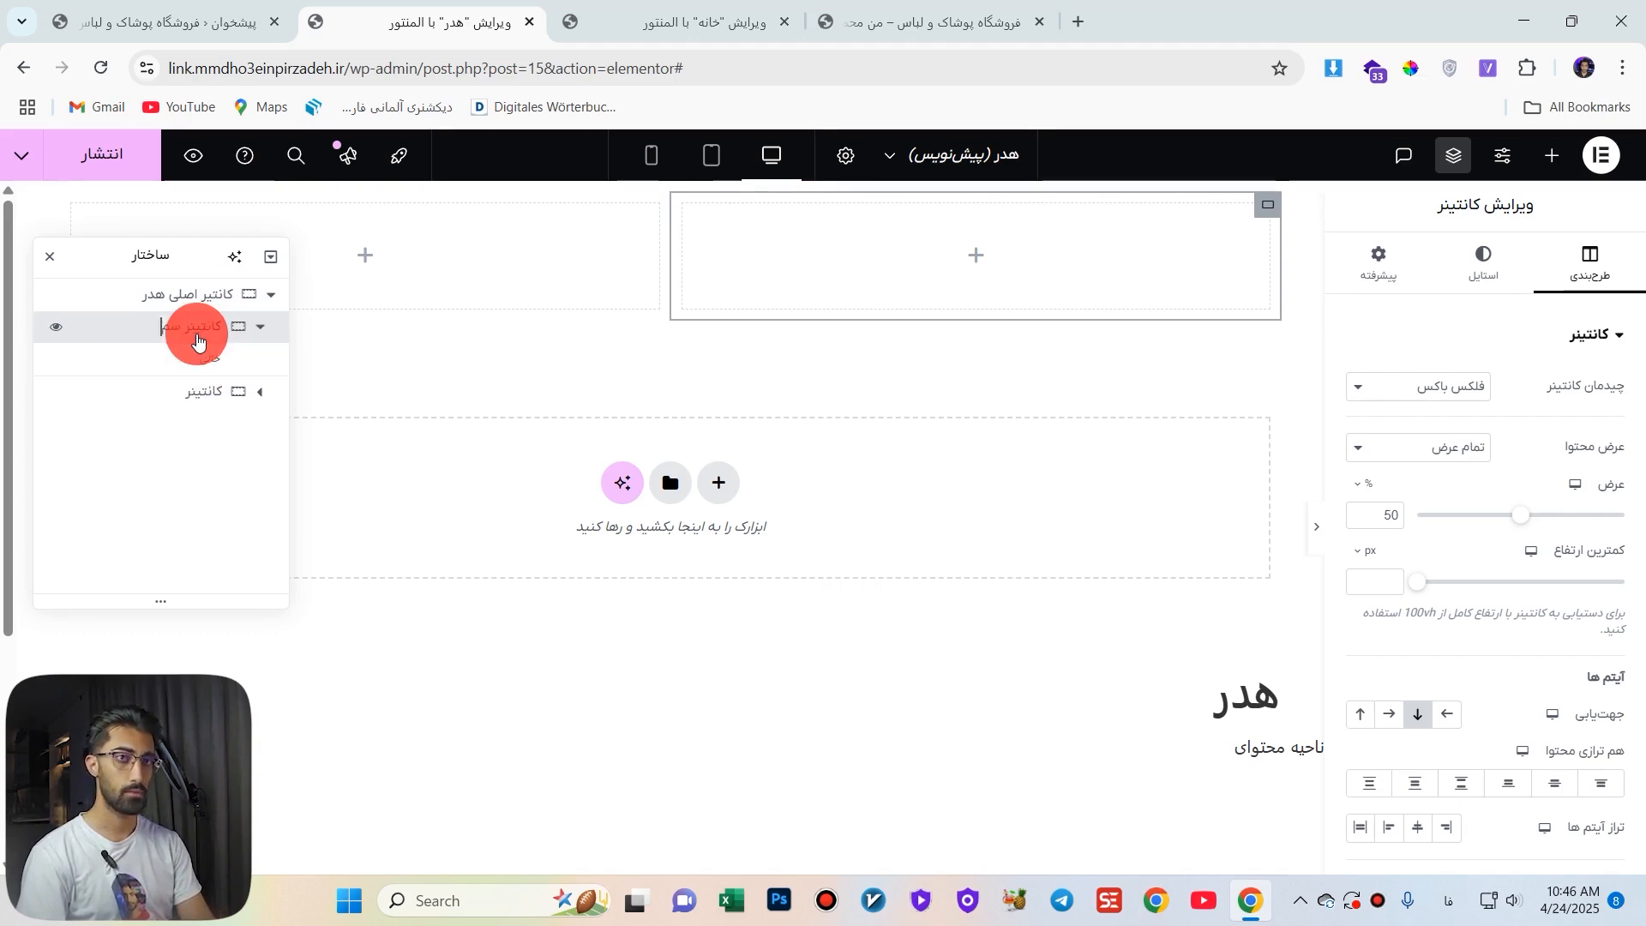
type("ت راست")
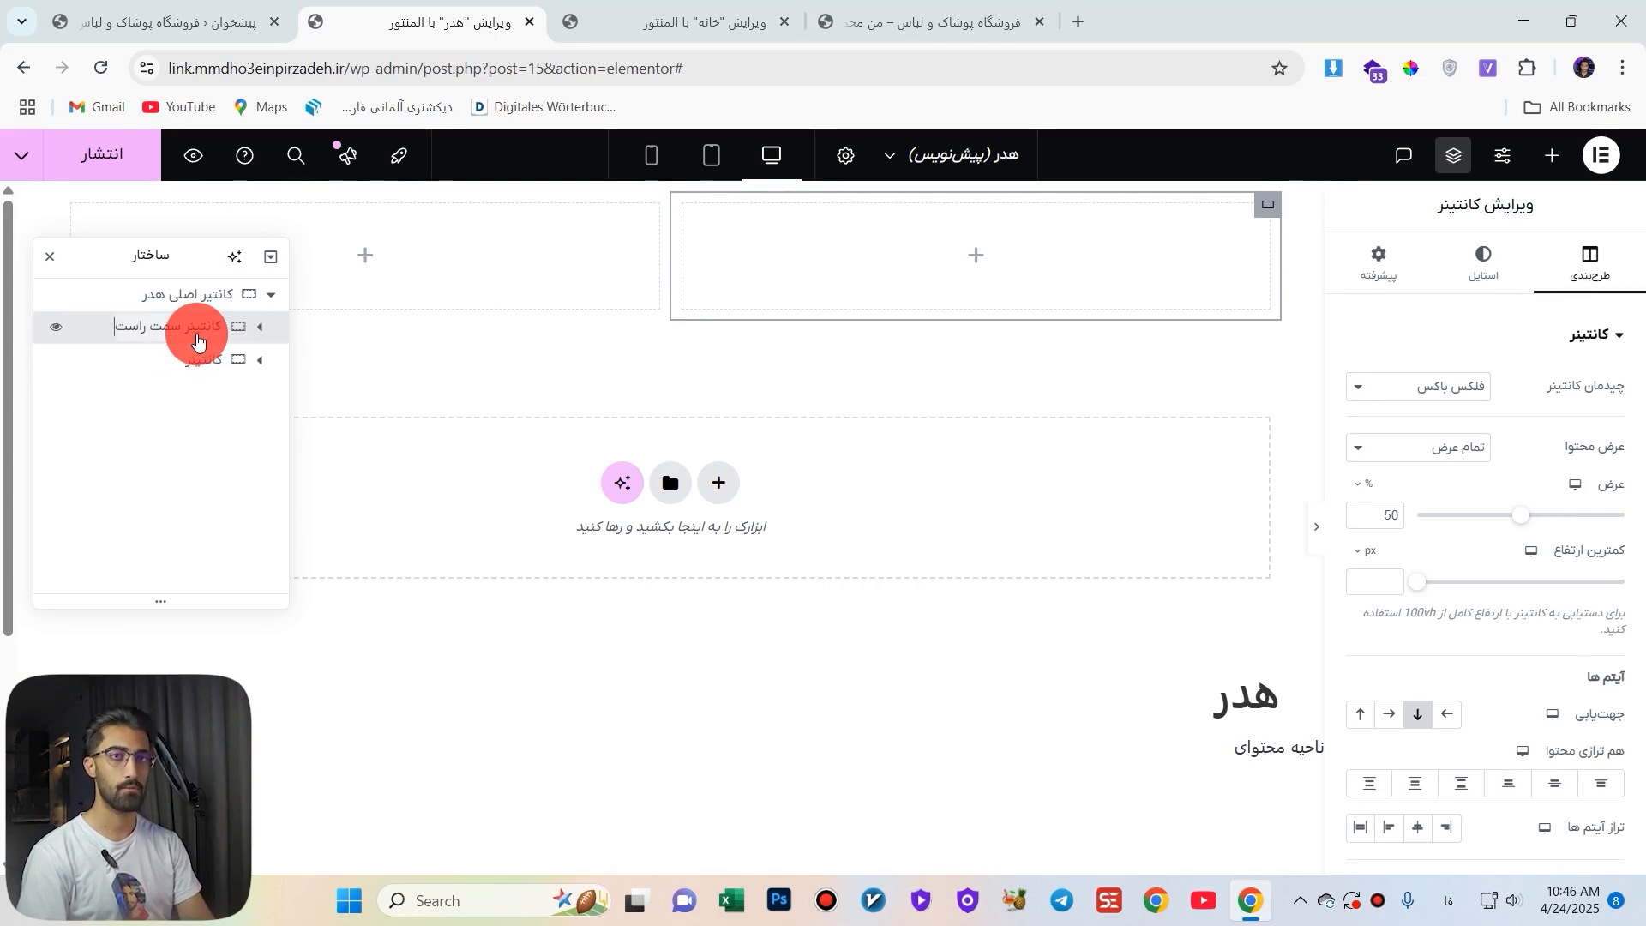
double_click(190, 377)
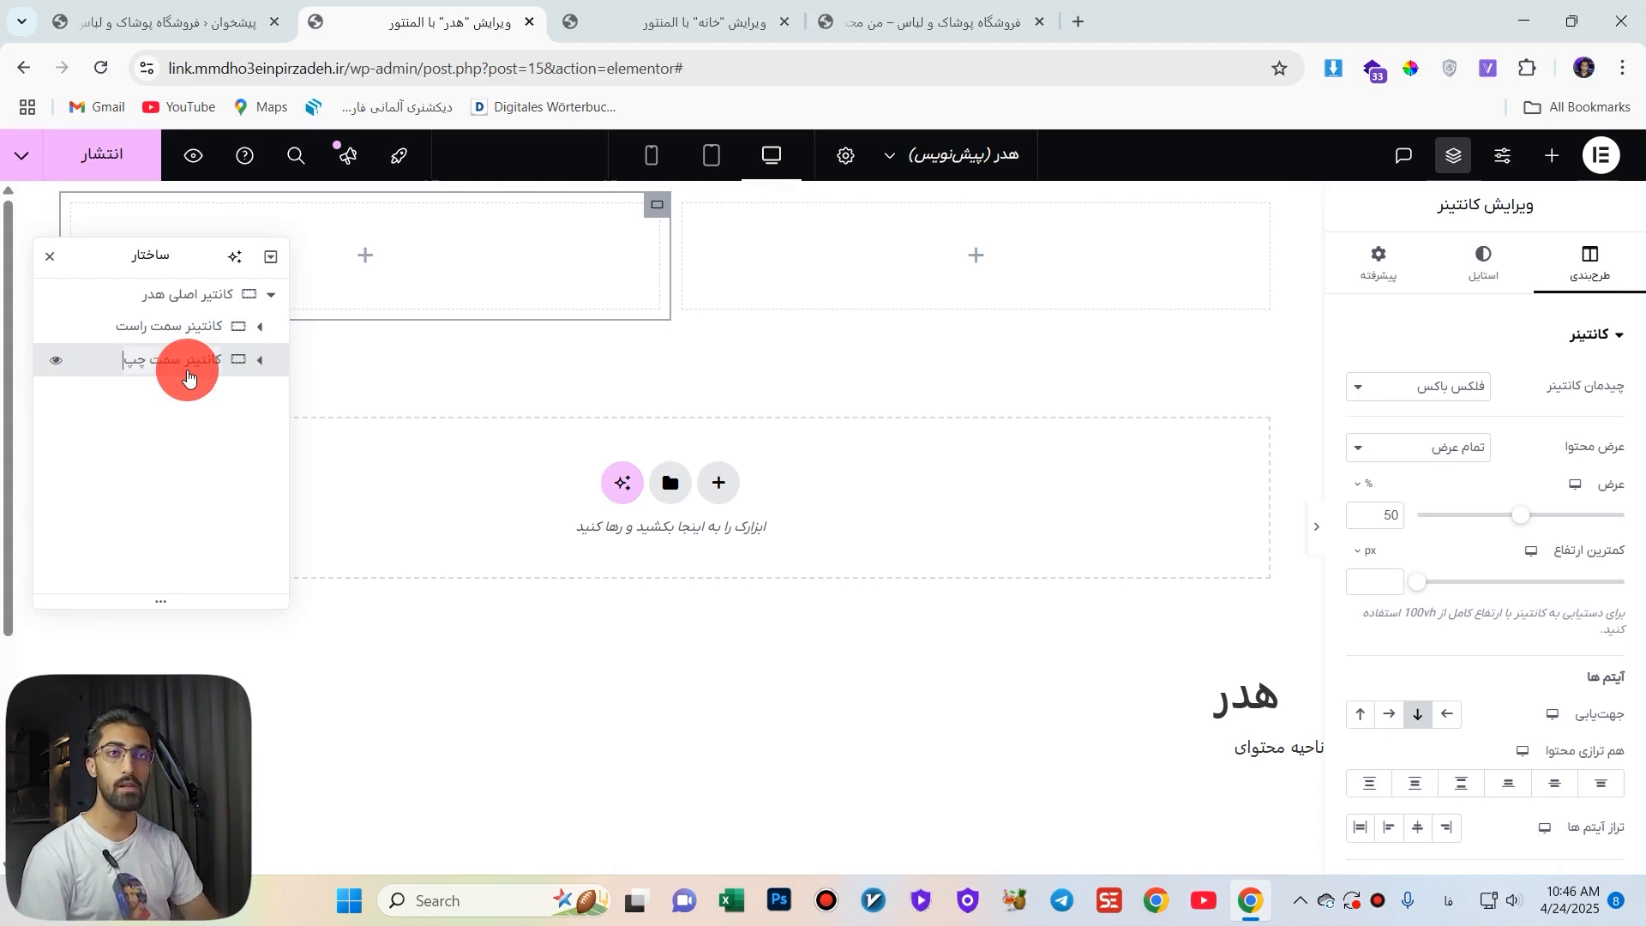
Hide and reshow the "کانتینر سمت چپ" container, and move the structure window off the columns before closing it.
left_click(53, 361)
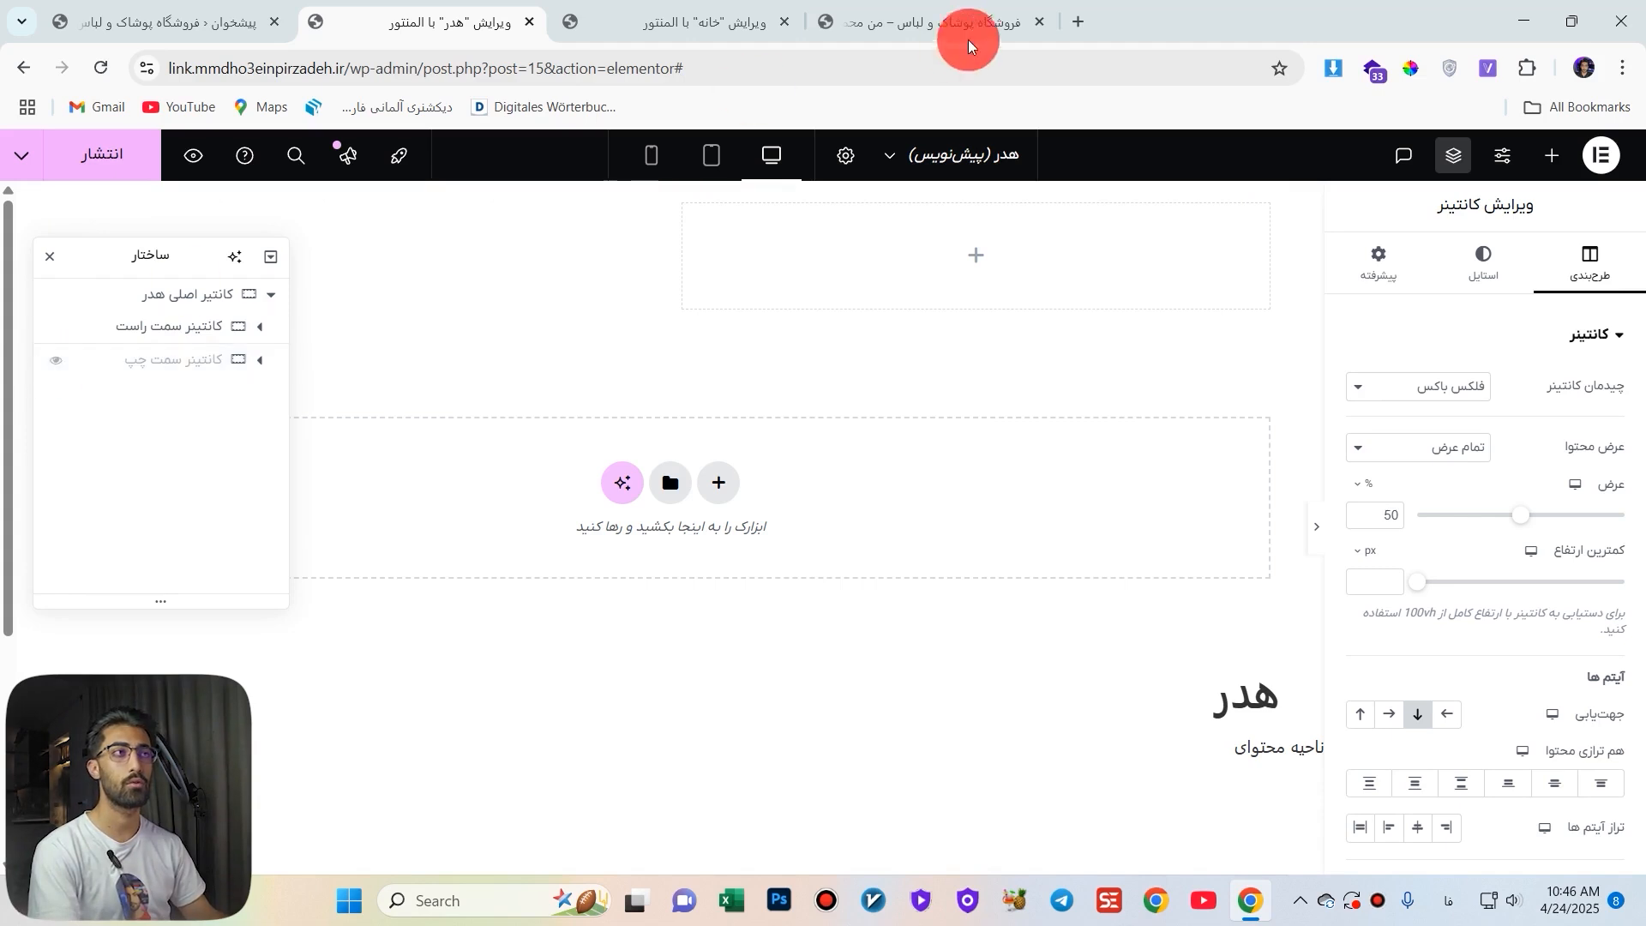
left_click(53, 360)
left_click_drag(122, 265, 866, 357)
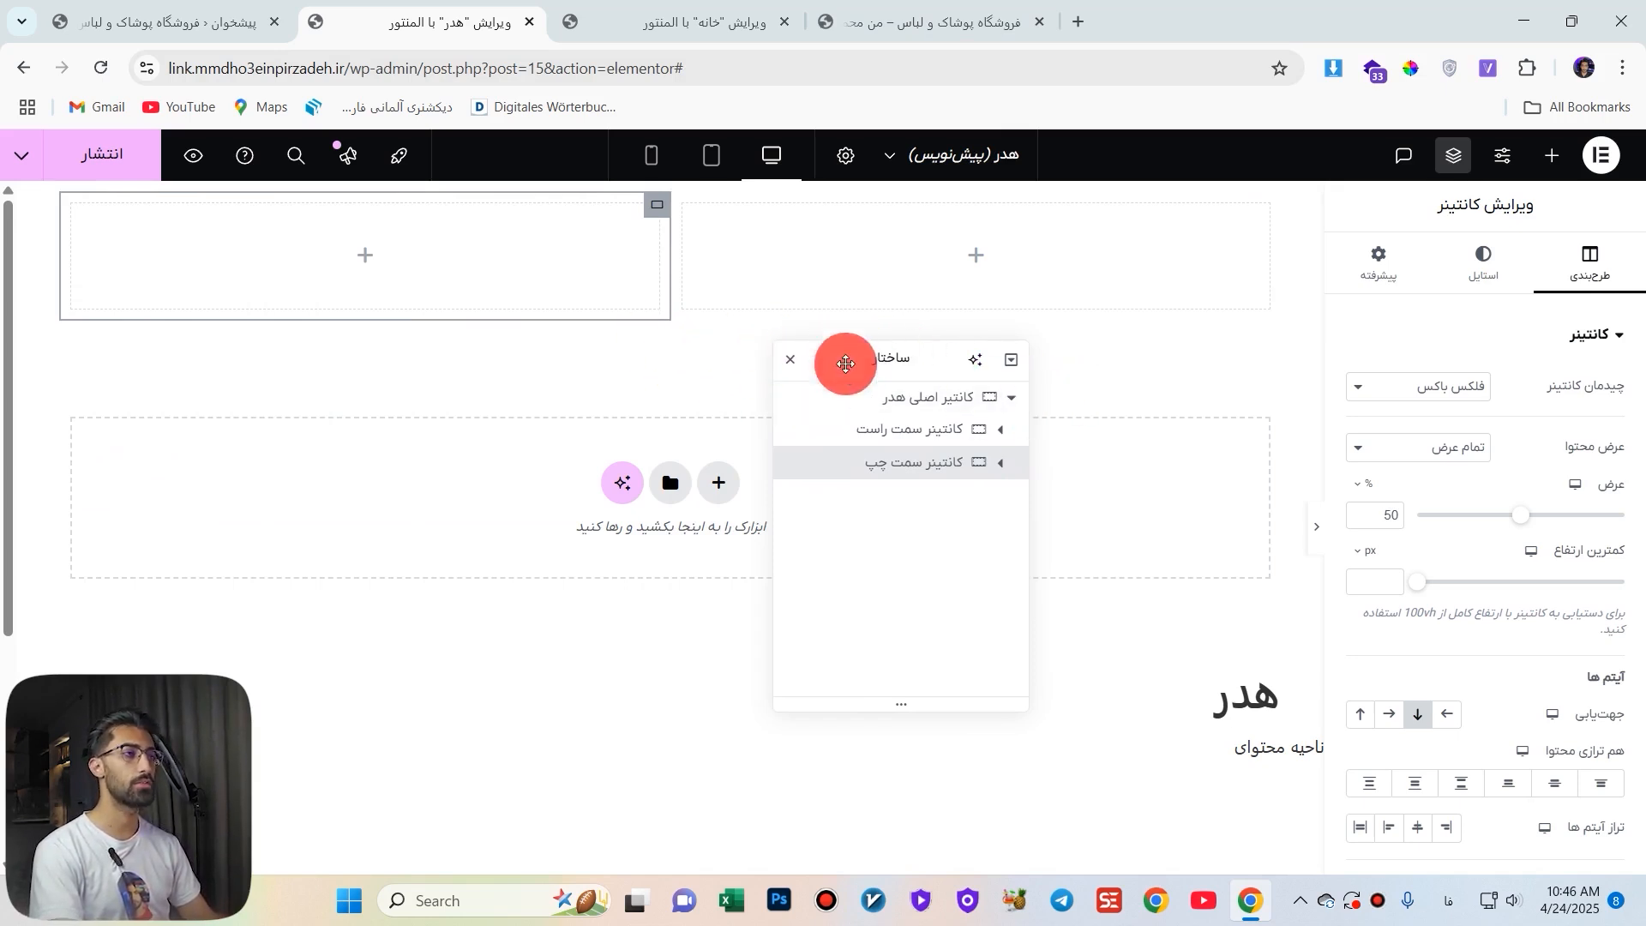
left_click(793, 361)
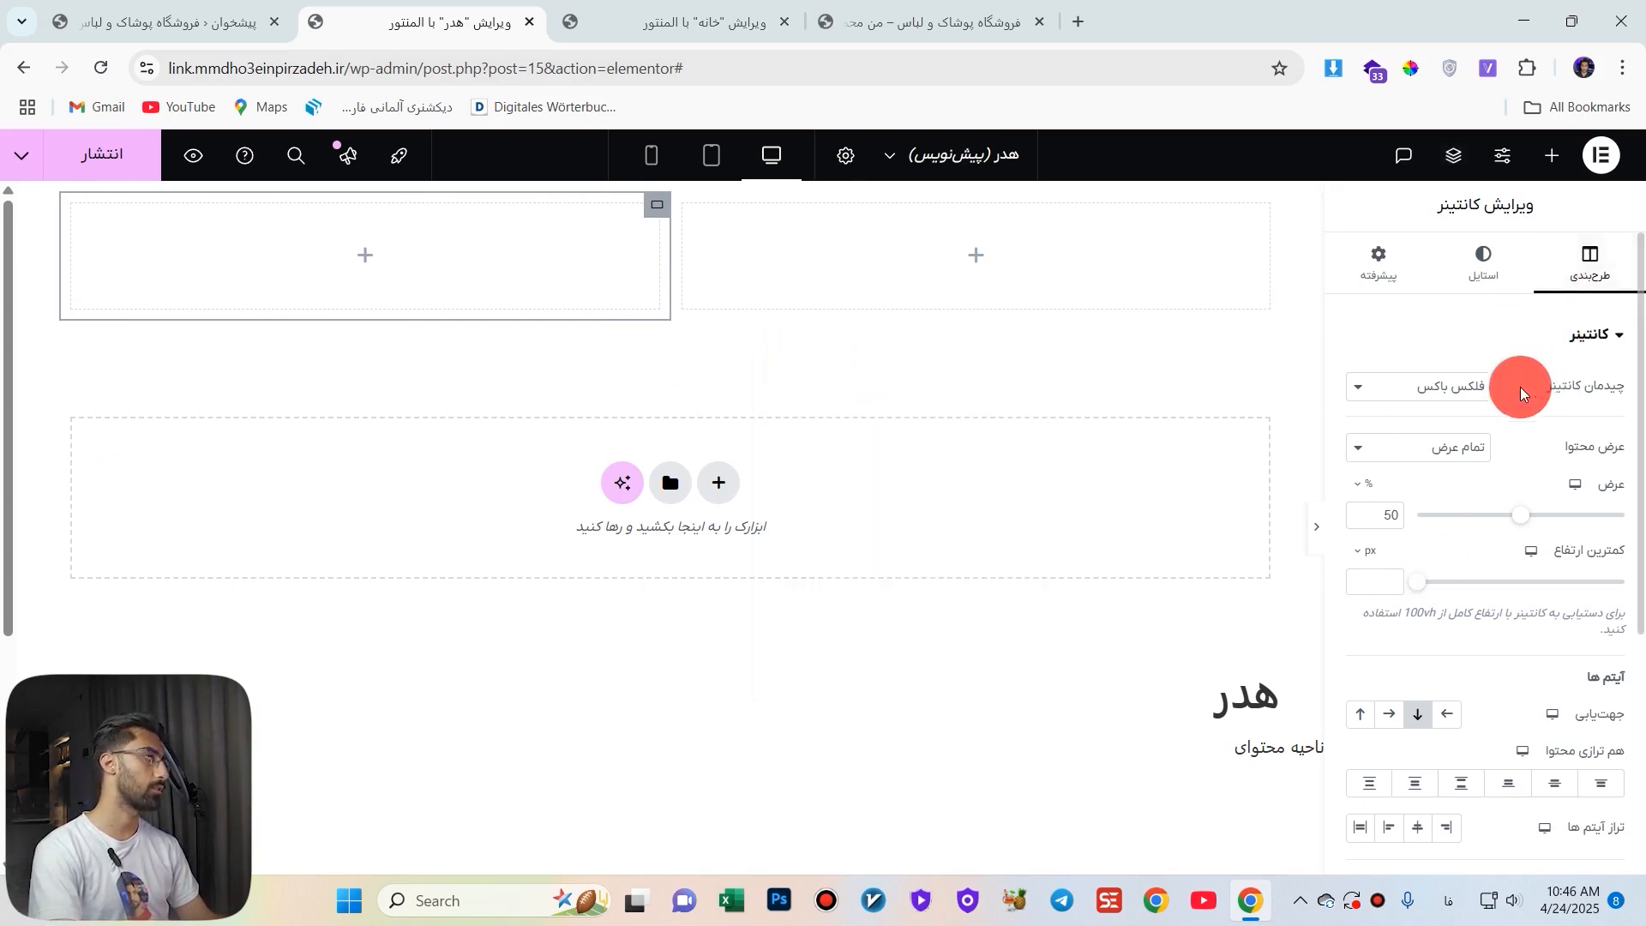
Add a heading widget (سربرگ) to the "کانتینر سمت راست" column.
left_click(1547, 158)
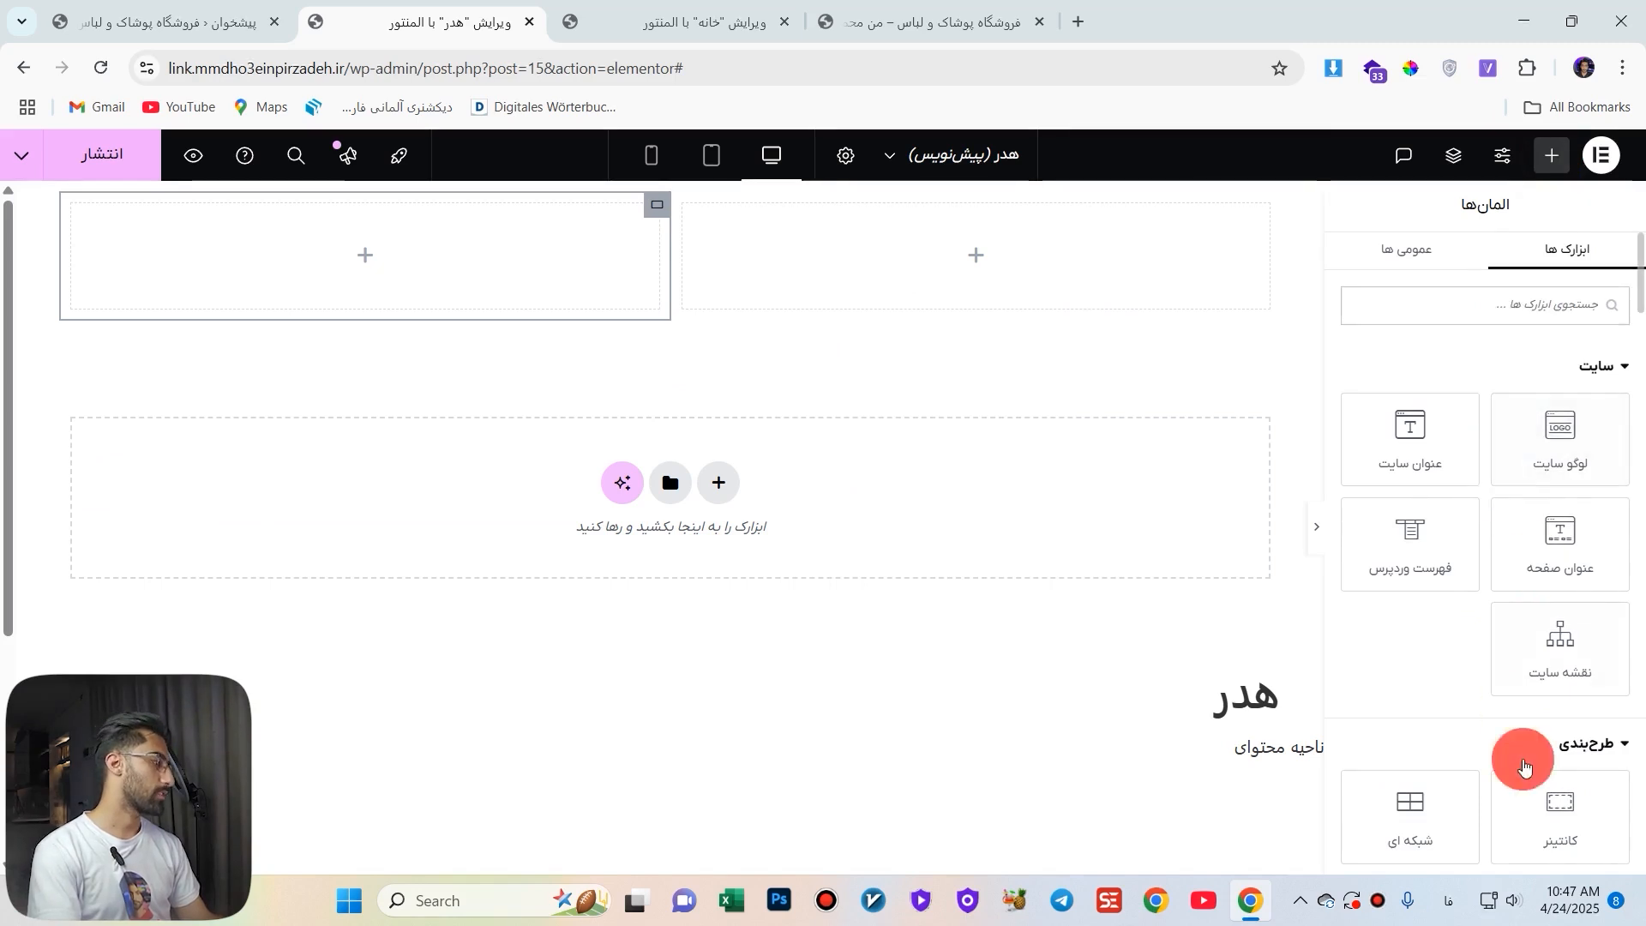
scroll(1491, 814, "down", 3)
left_click_drag(1560, 677, 929, 282)
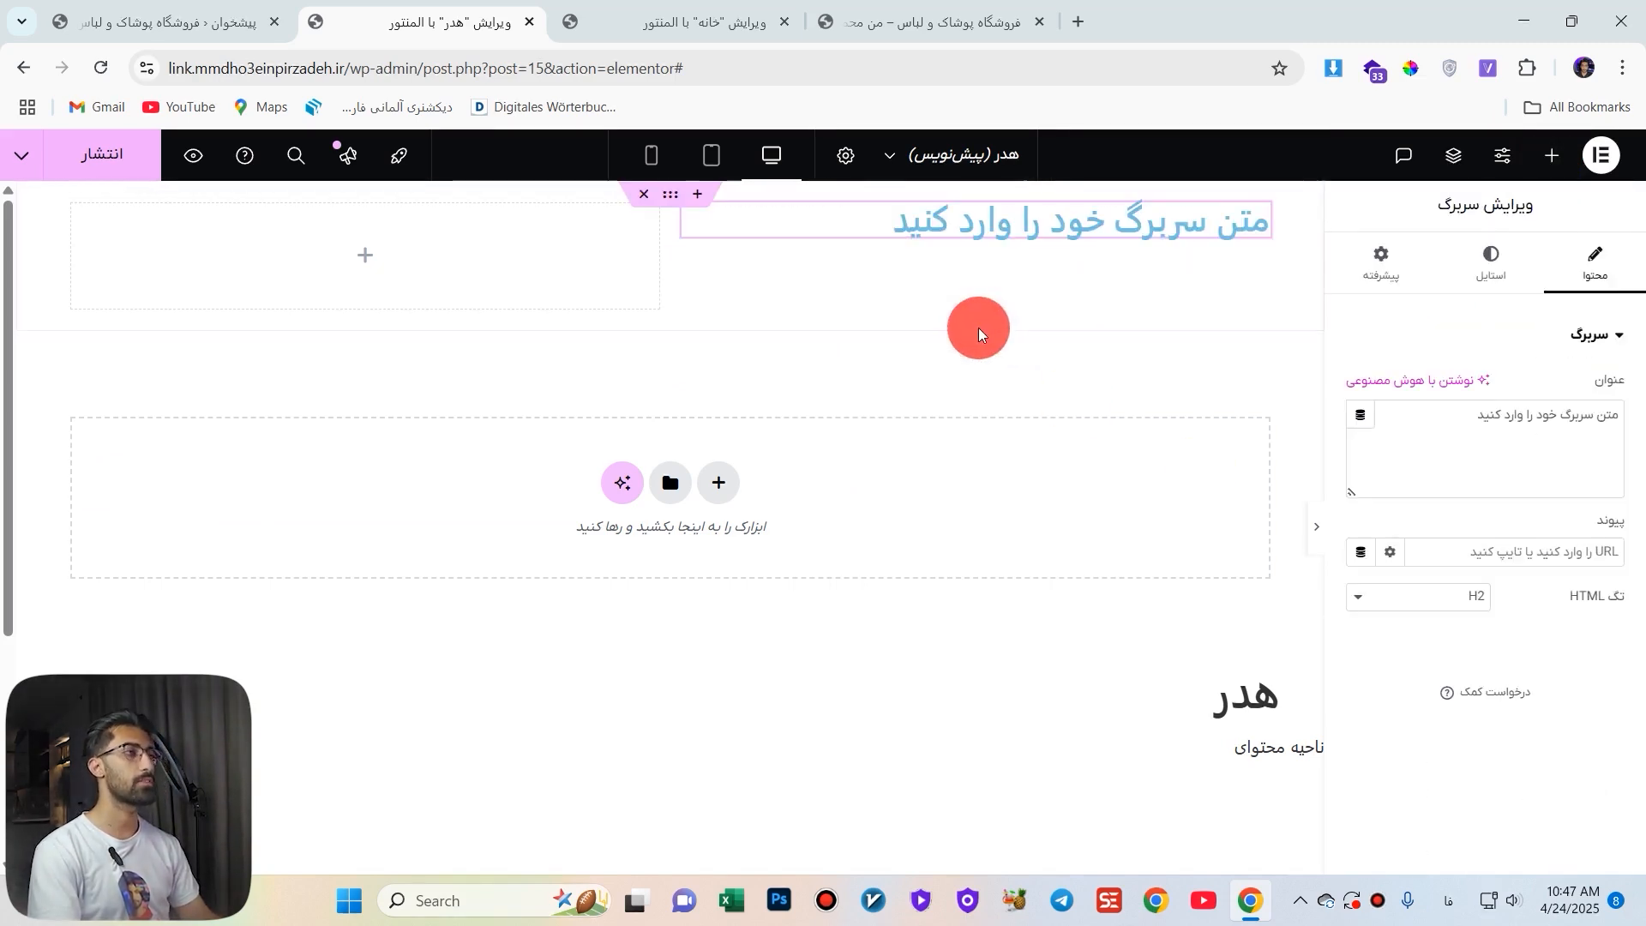
Rename the heading widget "راجب سایت" in the template's structure.
right_click(897, 274)
left_click(836, 790)
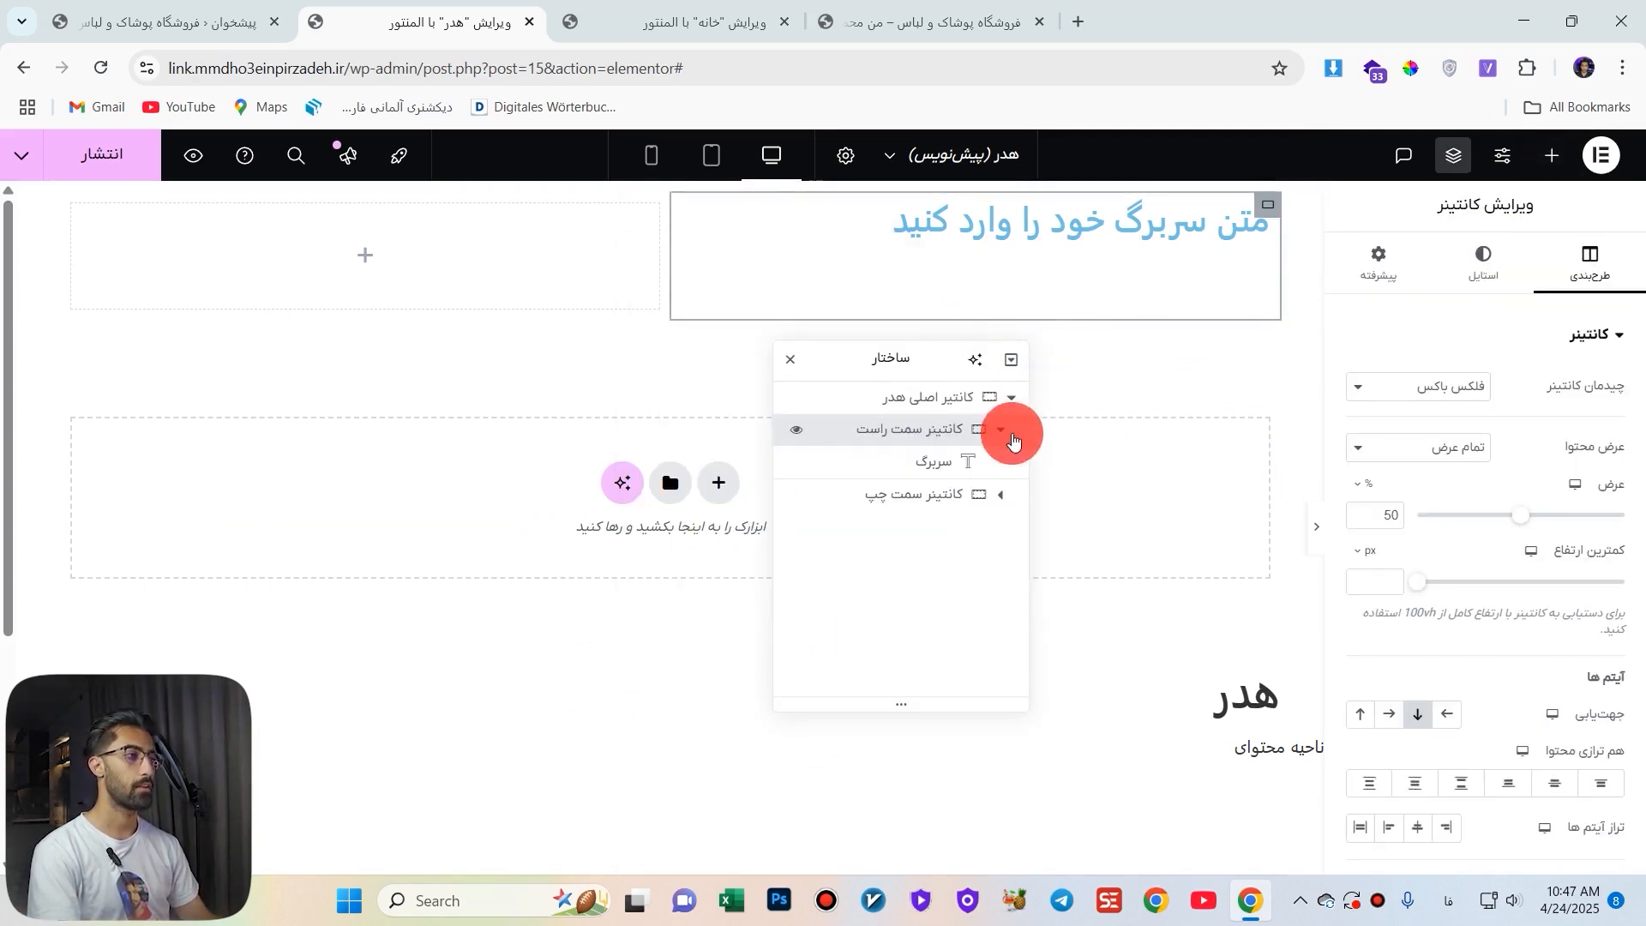
left_click(910, 468)
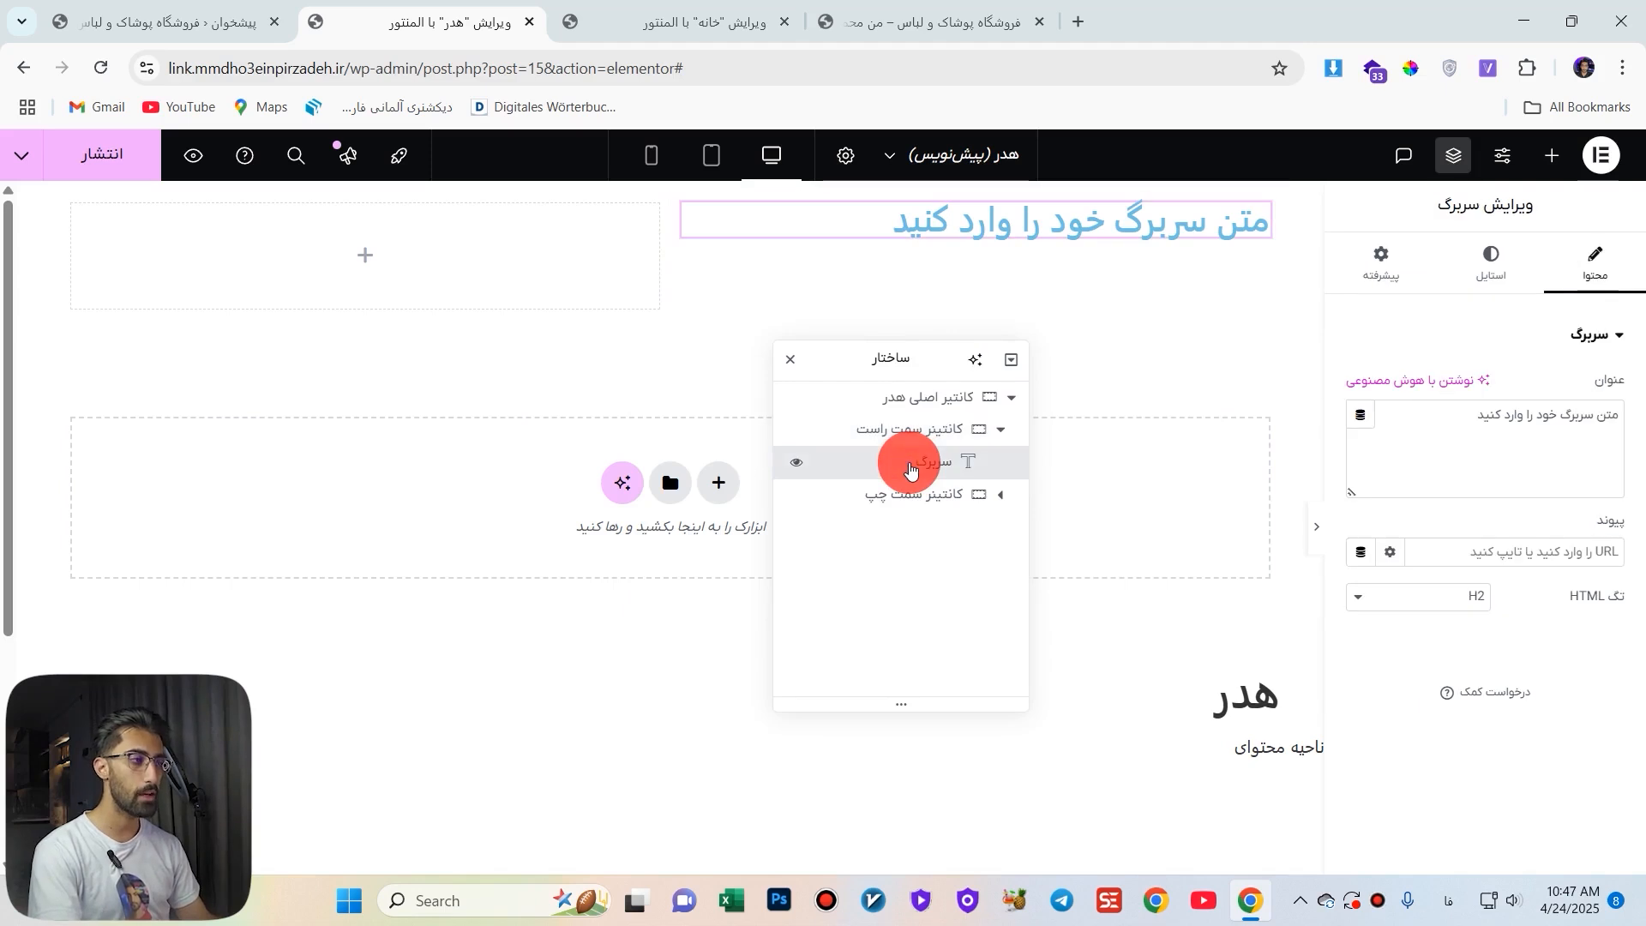
left_click(925, 463)
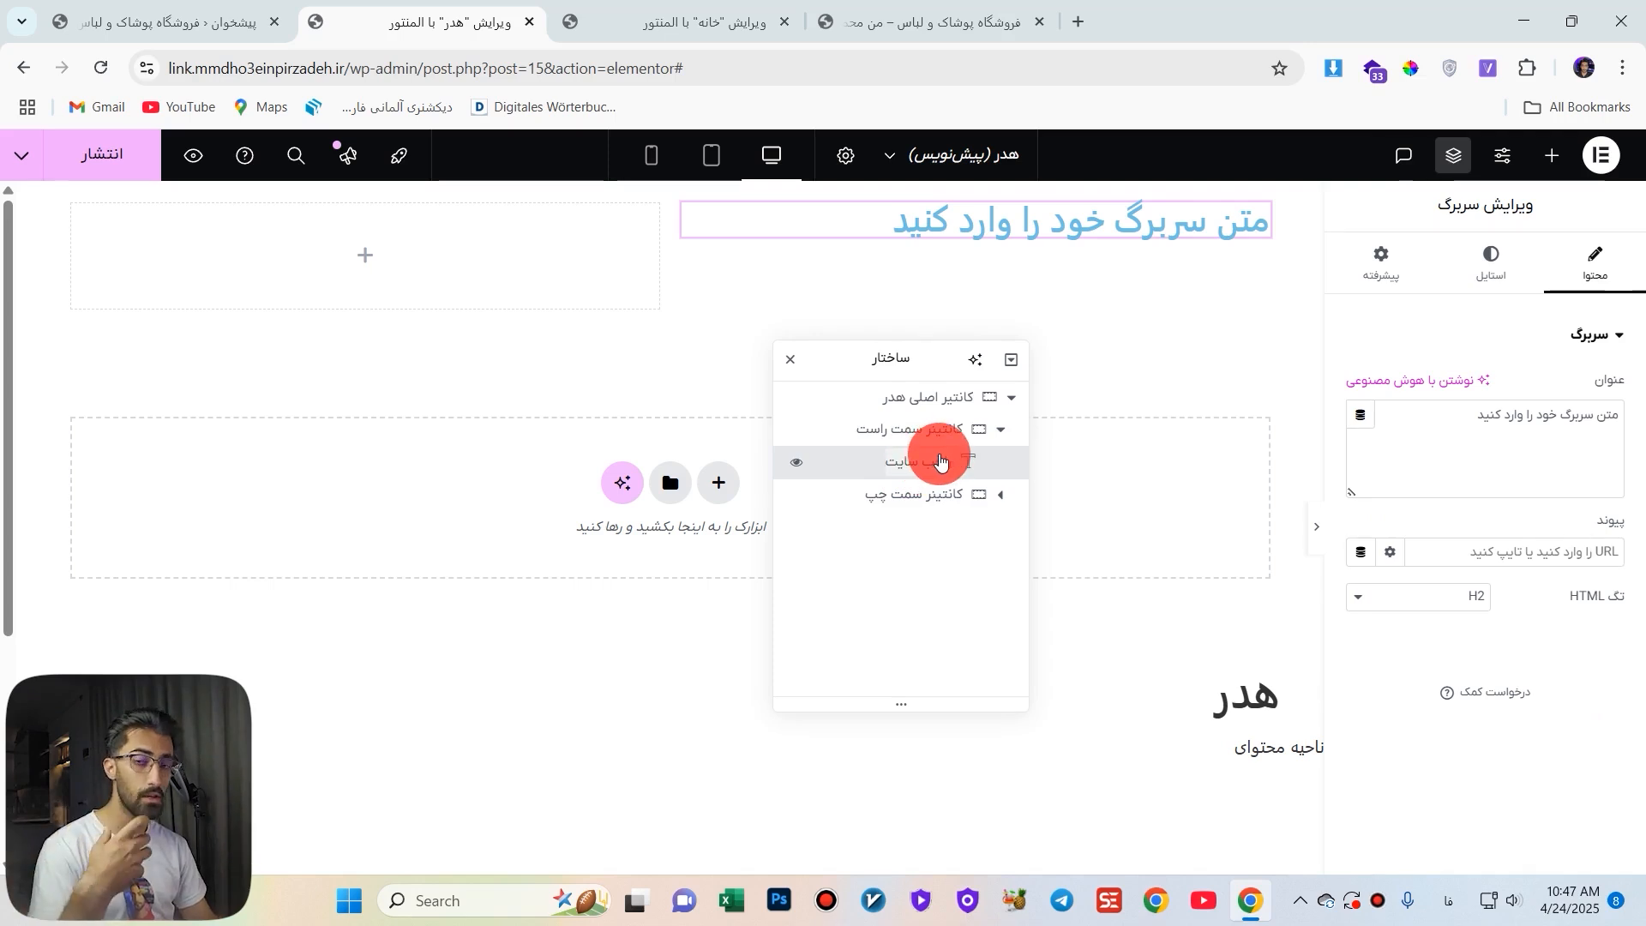
double_click(908, 462)
left_click(970, 470)
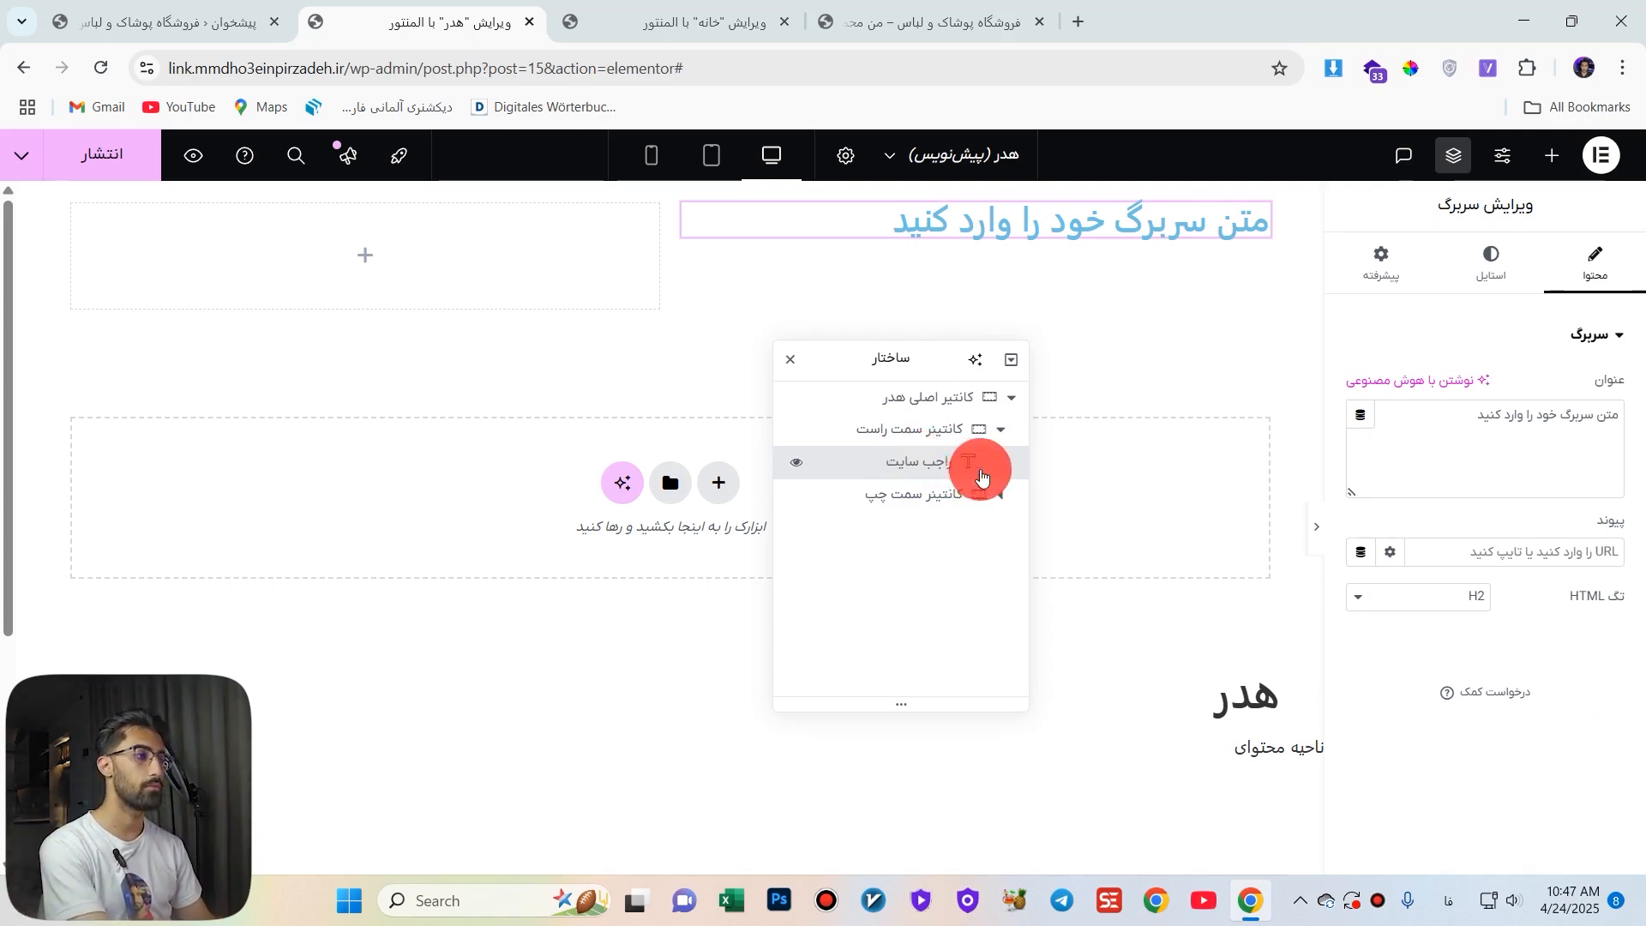
Close the structure and delete the heading widget "راجب سایت" from the "کانتینر سمت راست" column.
left_click(1063, 230)
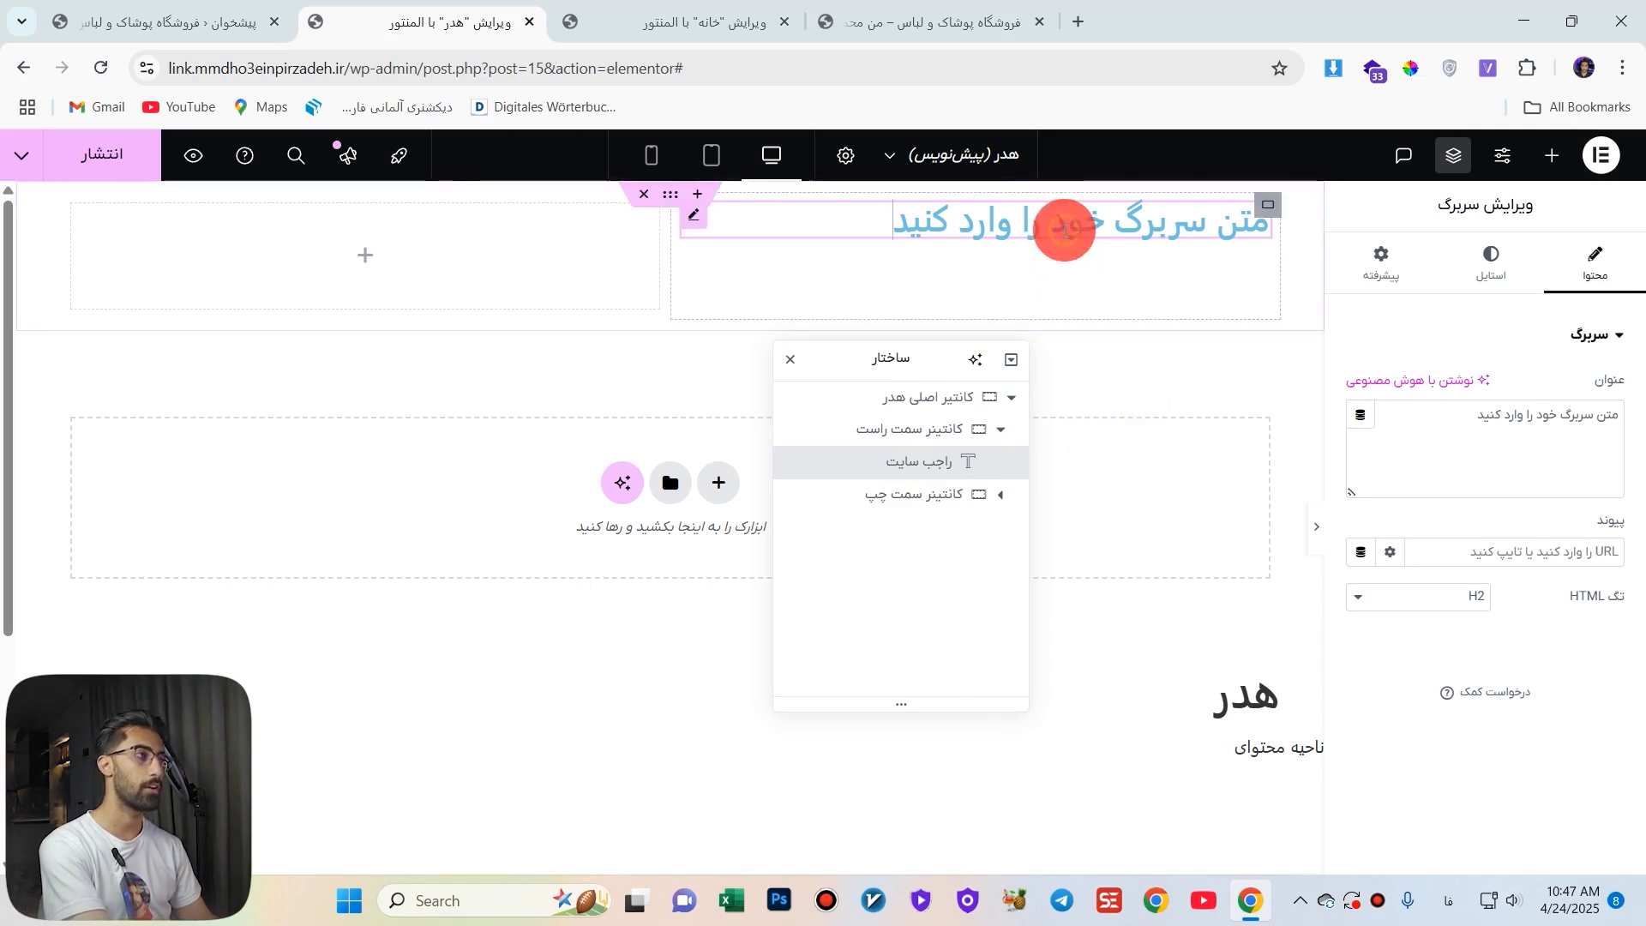
left_click(791, 358)
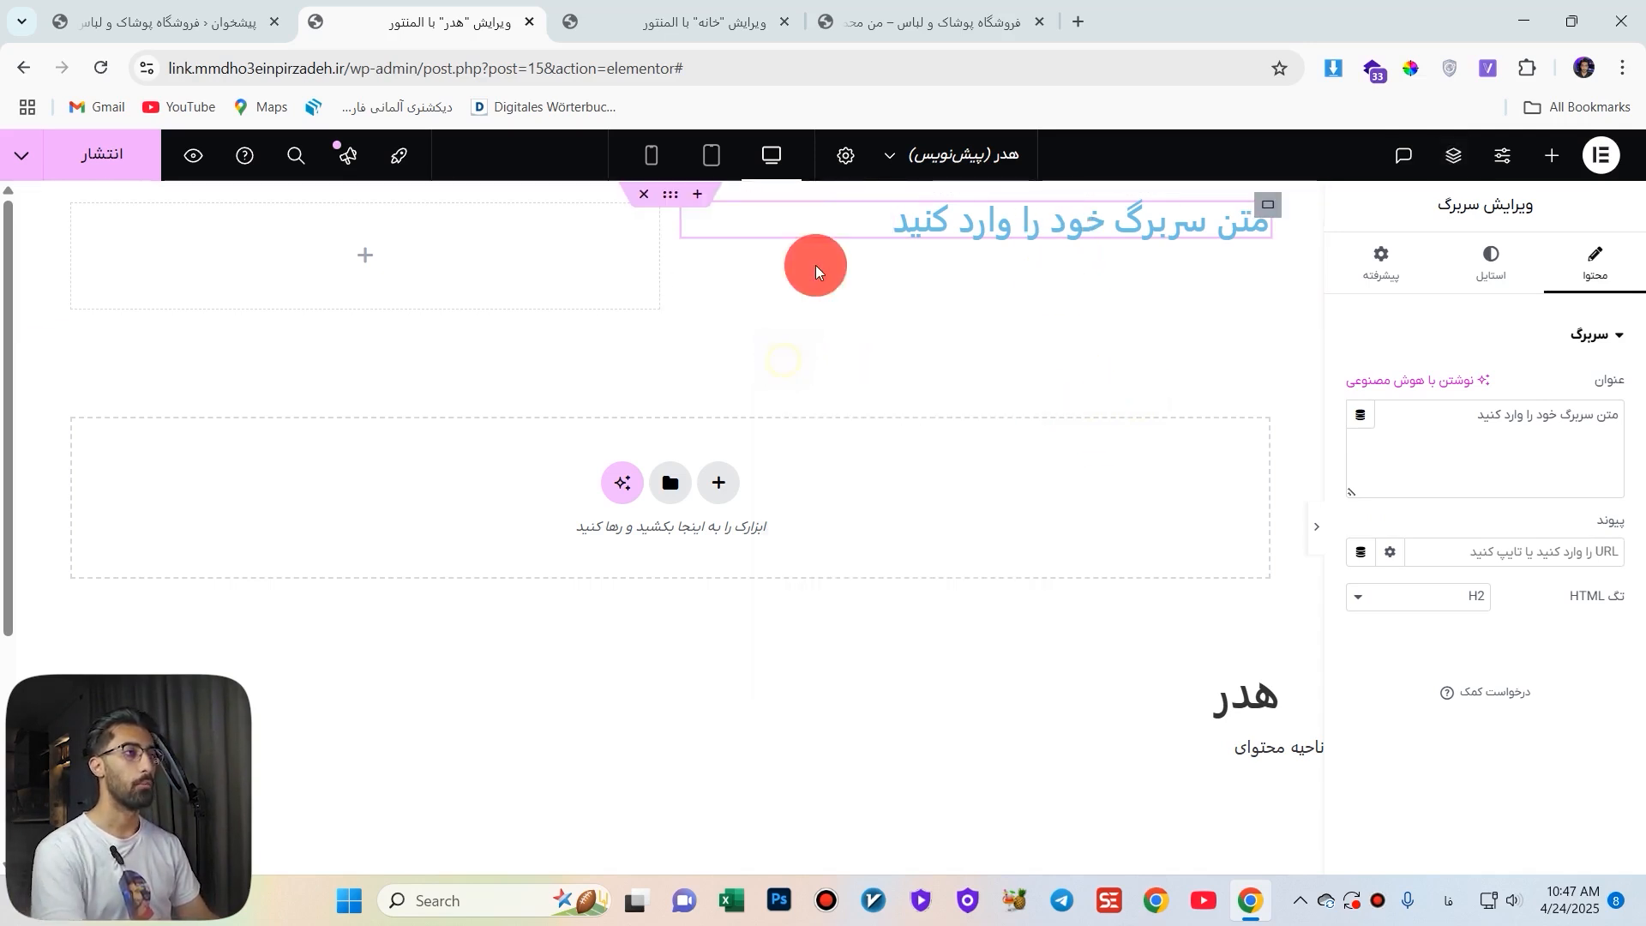
right_click(857, 218)
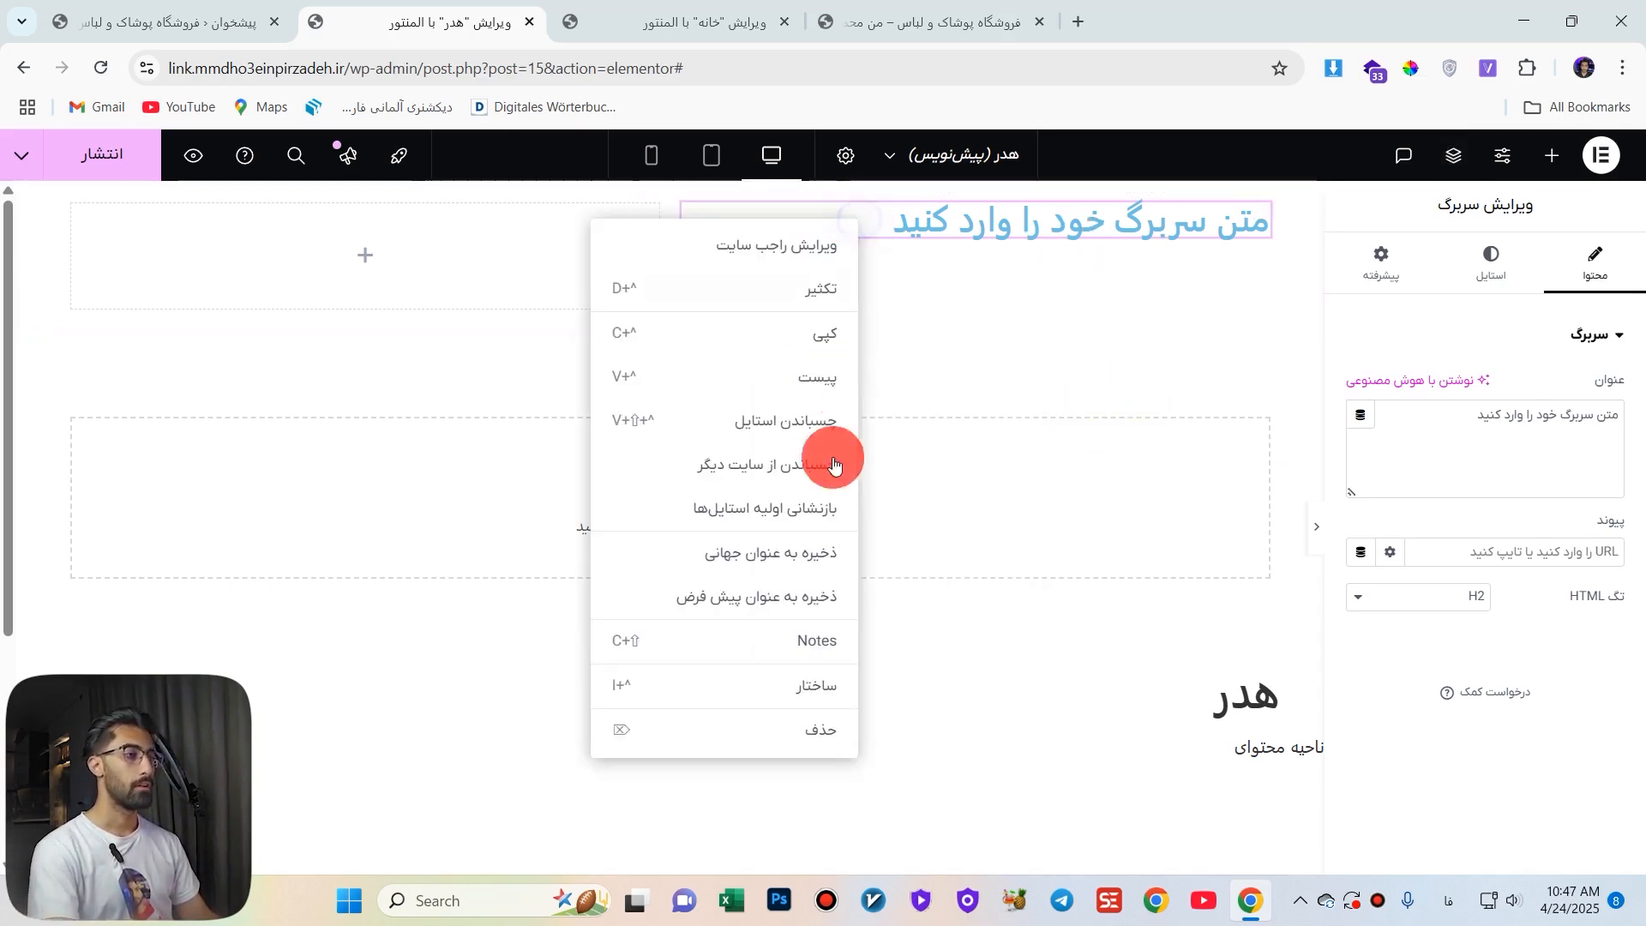
left_click(813, 720)
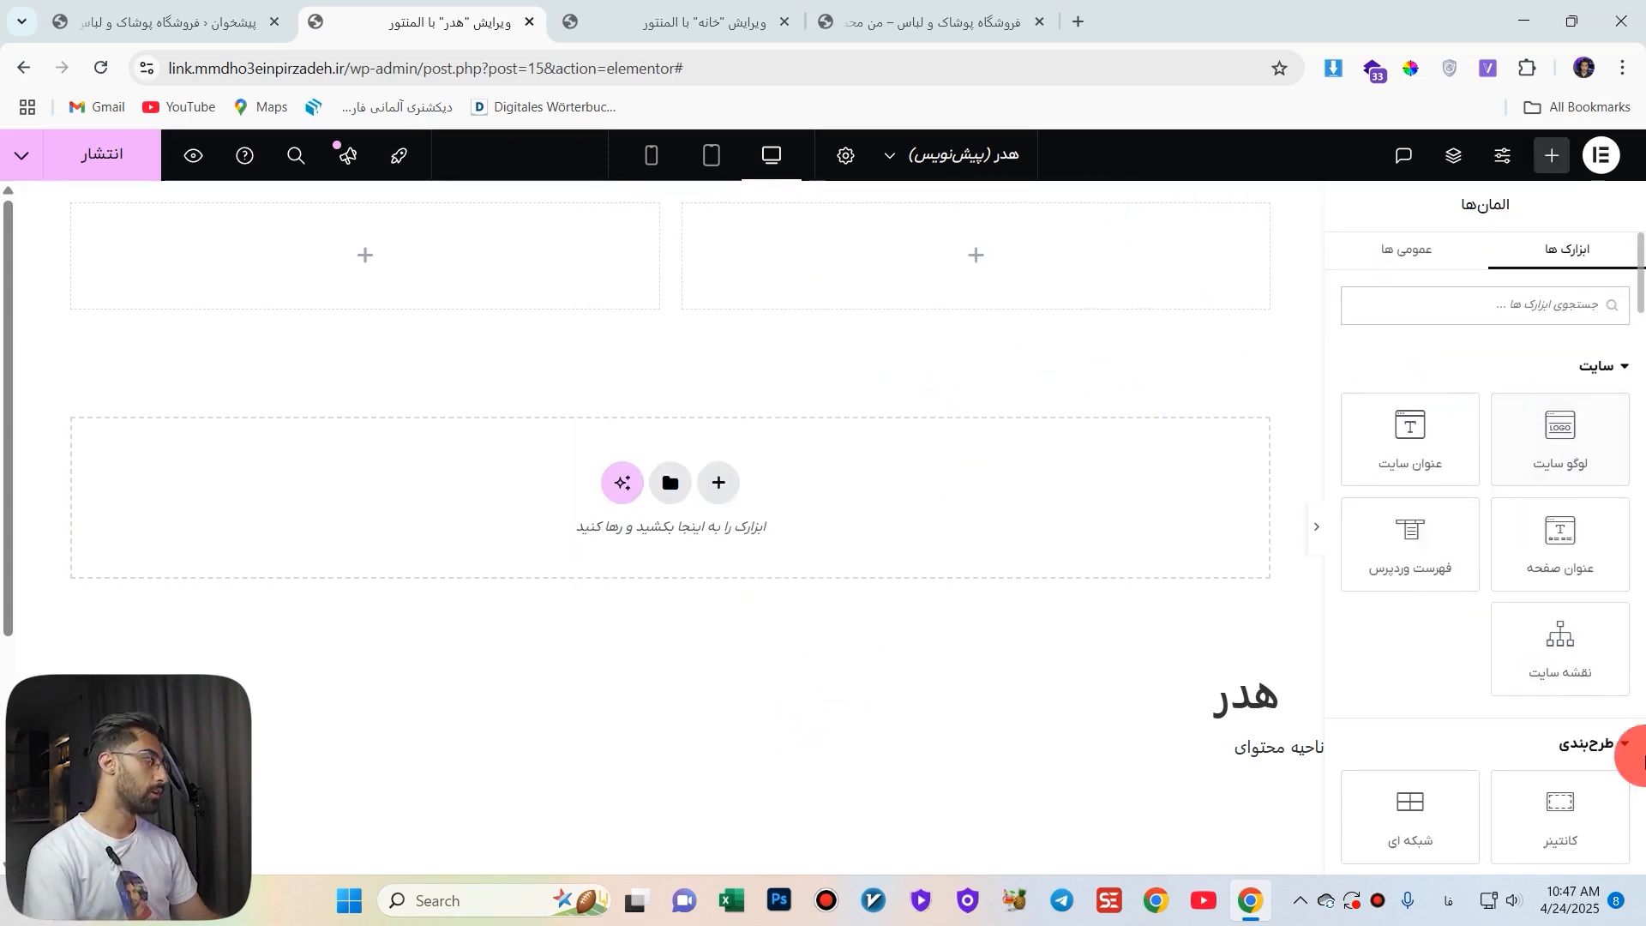
Search the widgets for "ایک", clear the search and browse the full widget library.
left_click(1564, 317)
type("آیکن")
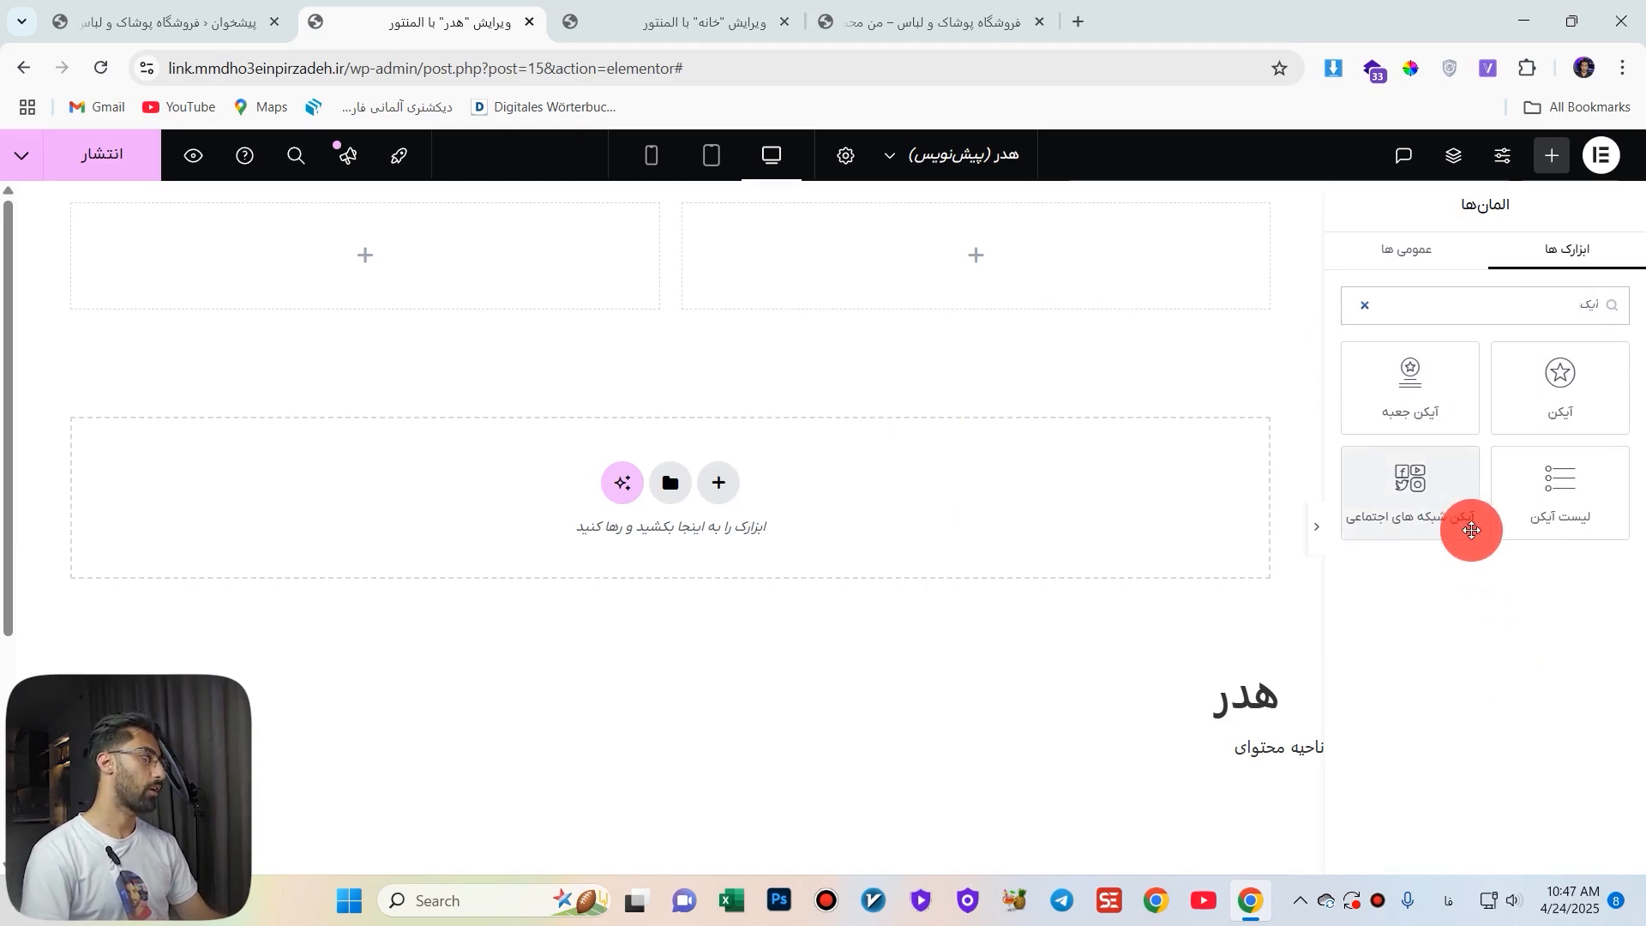
key("BackSpace")
key("BackSpace")
key("BackSpace")
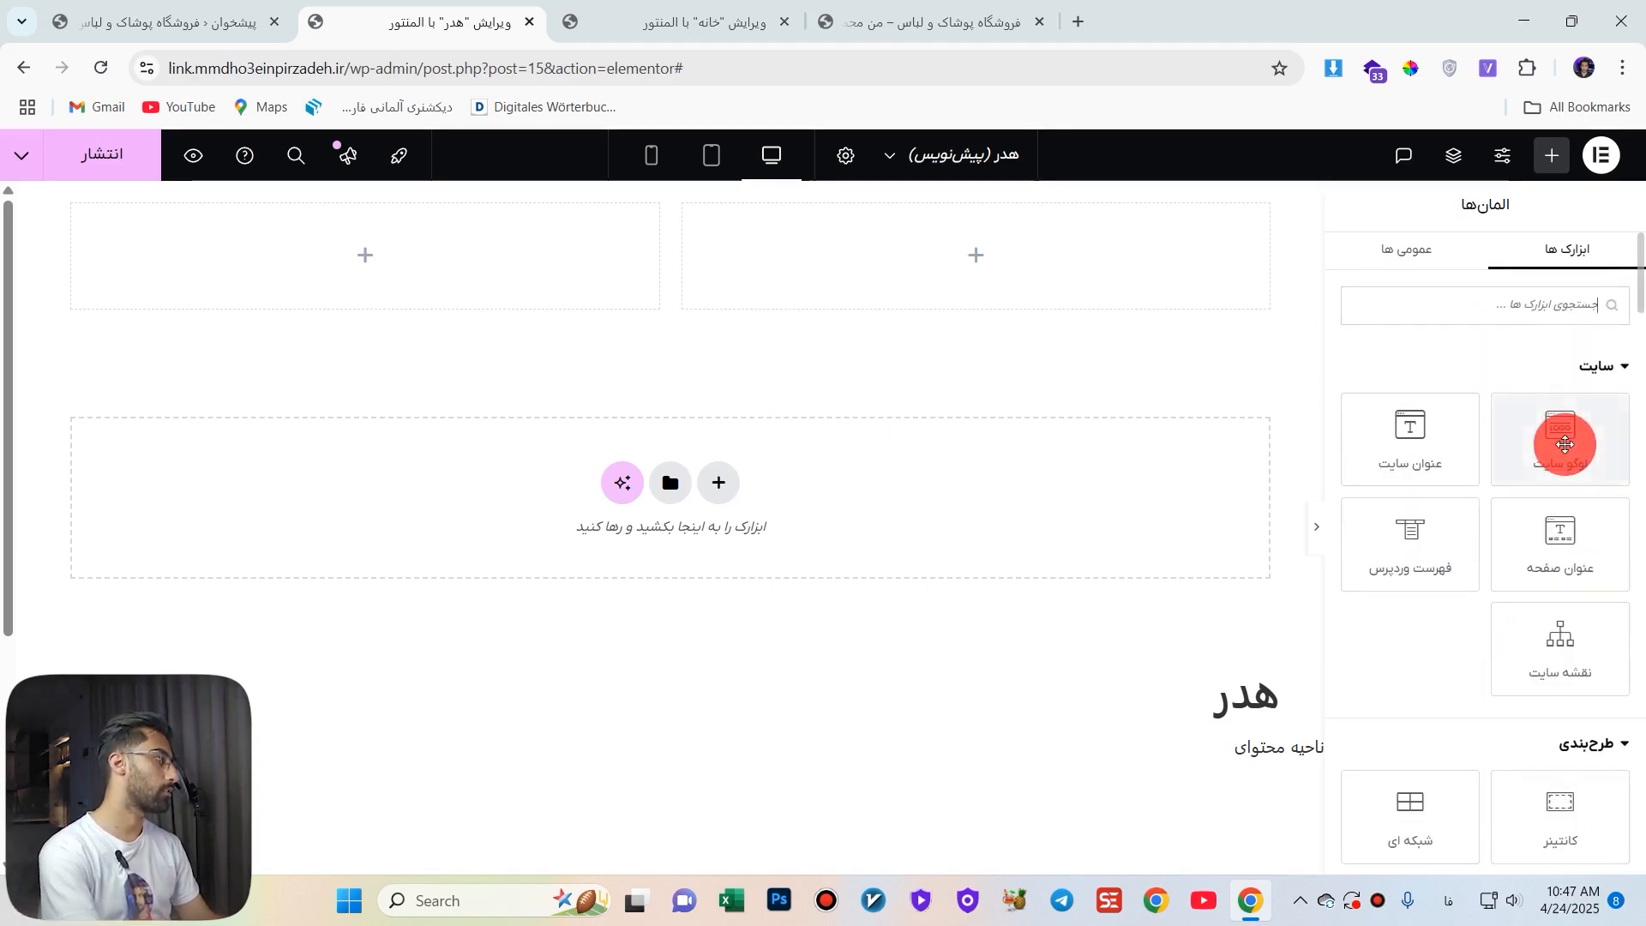
scroll(1564, 445, "down", 5)
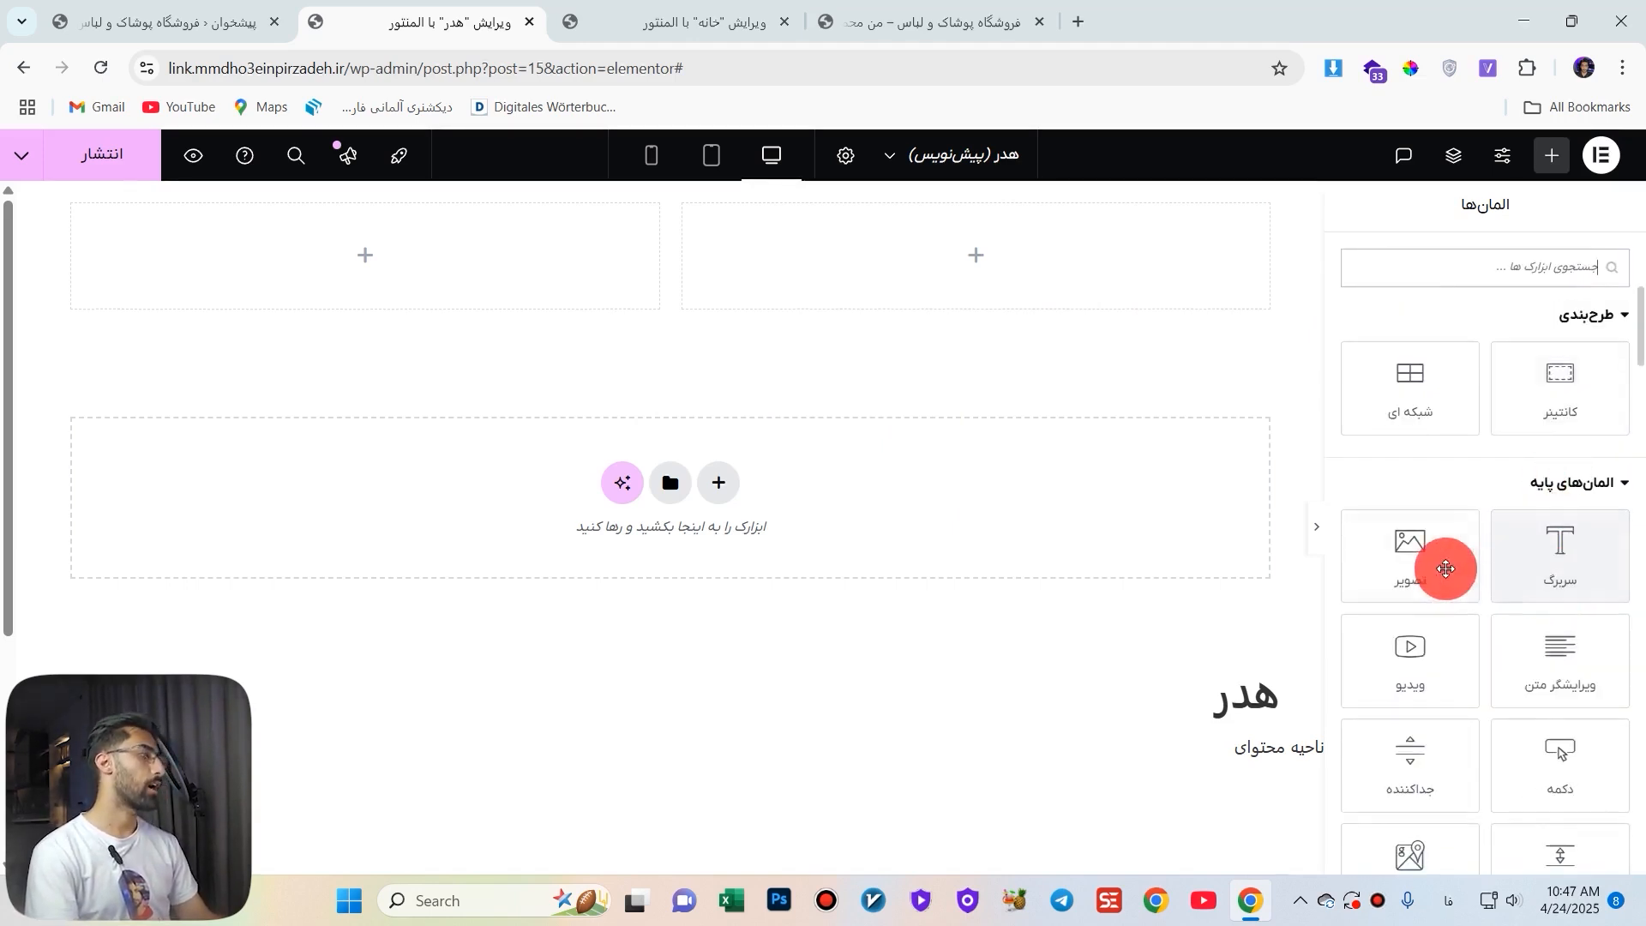
scroll(1551, 683, "down", 10)
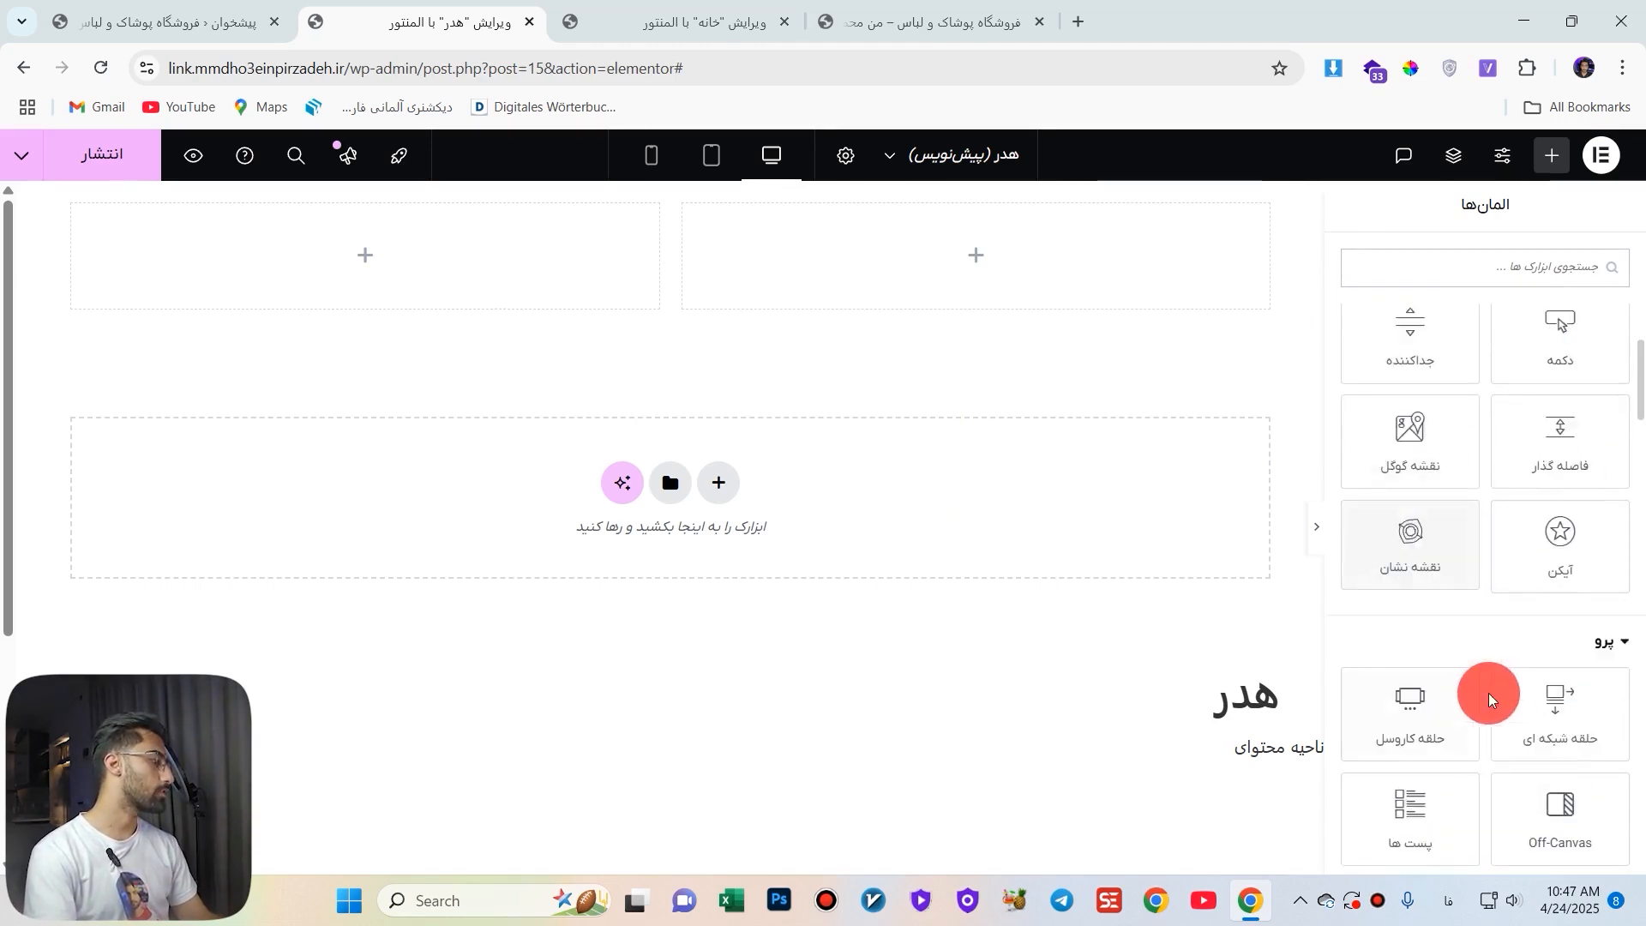
scroll(1556, 676, "down", 10)
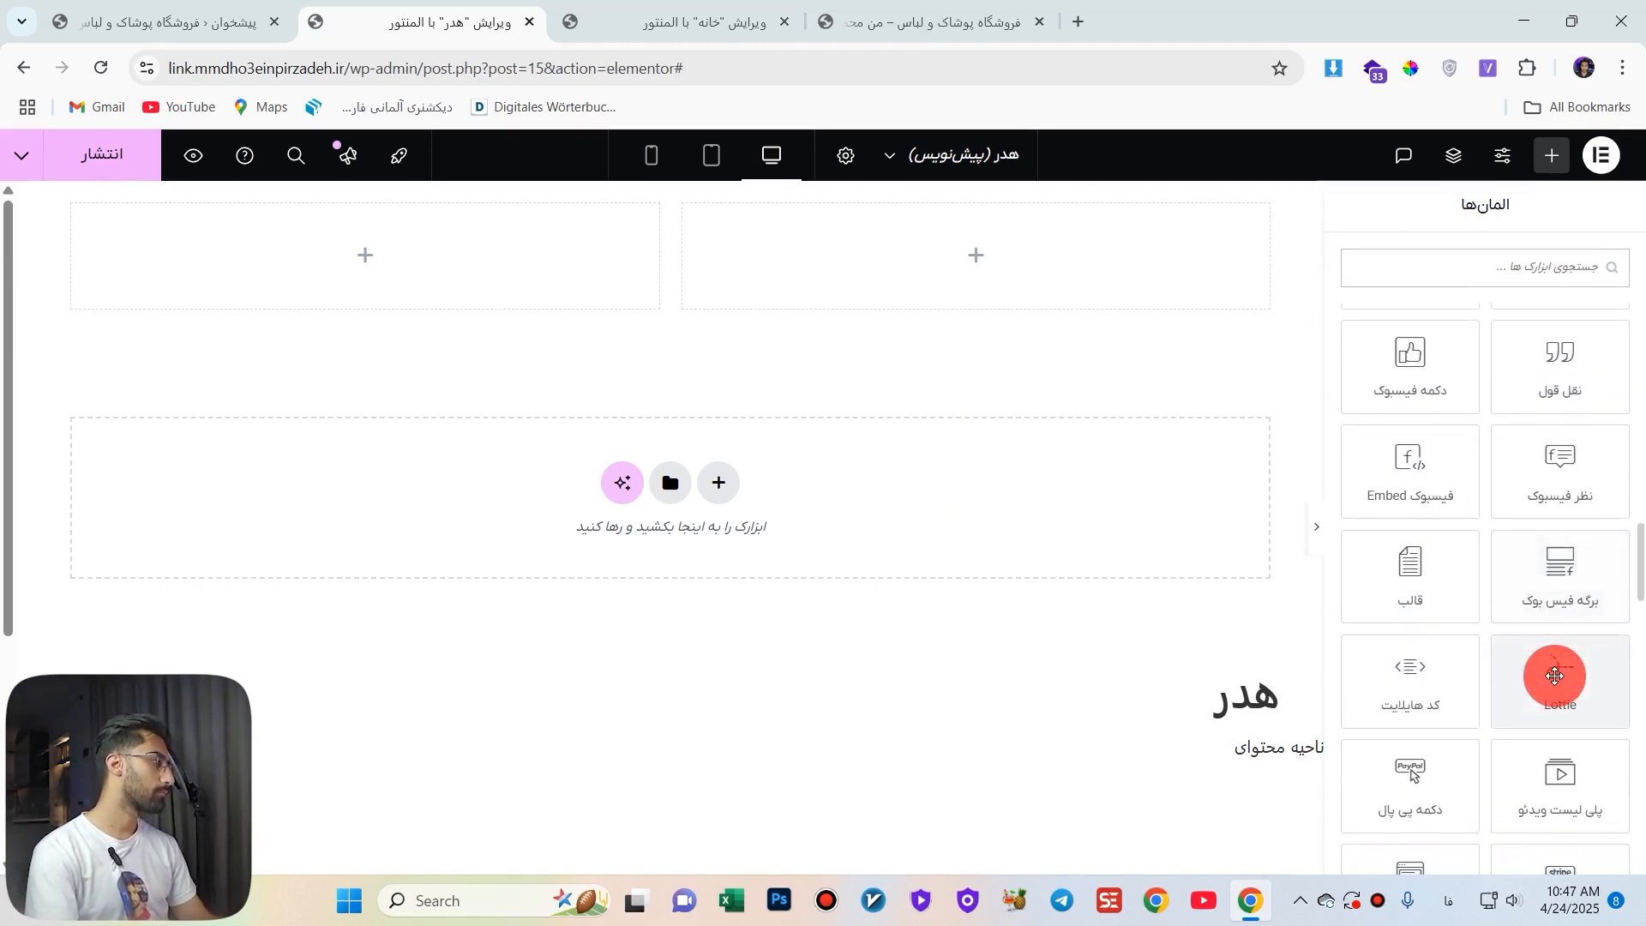
Try a "فیلتر طبقه بندی" widget in the "کانتینر سمت راست" column and delete it.
left_click_drag(1410, 561, 1104, 281)
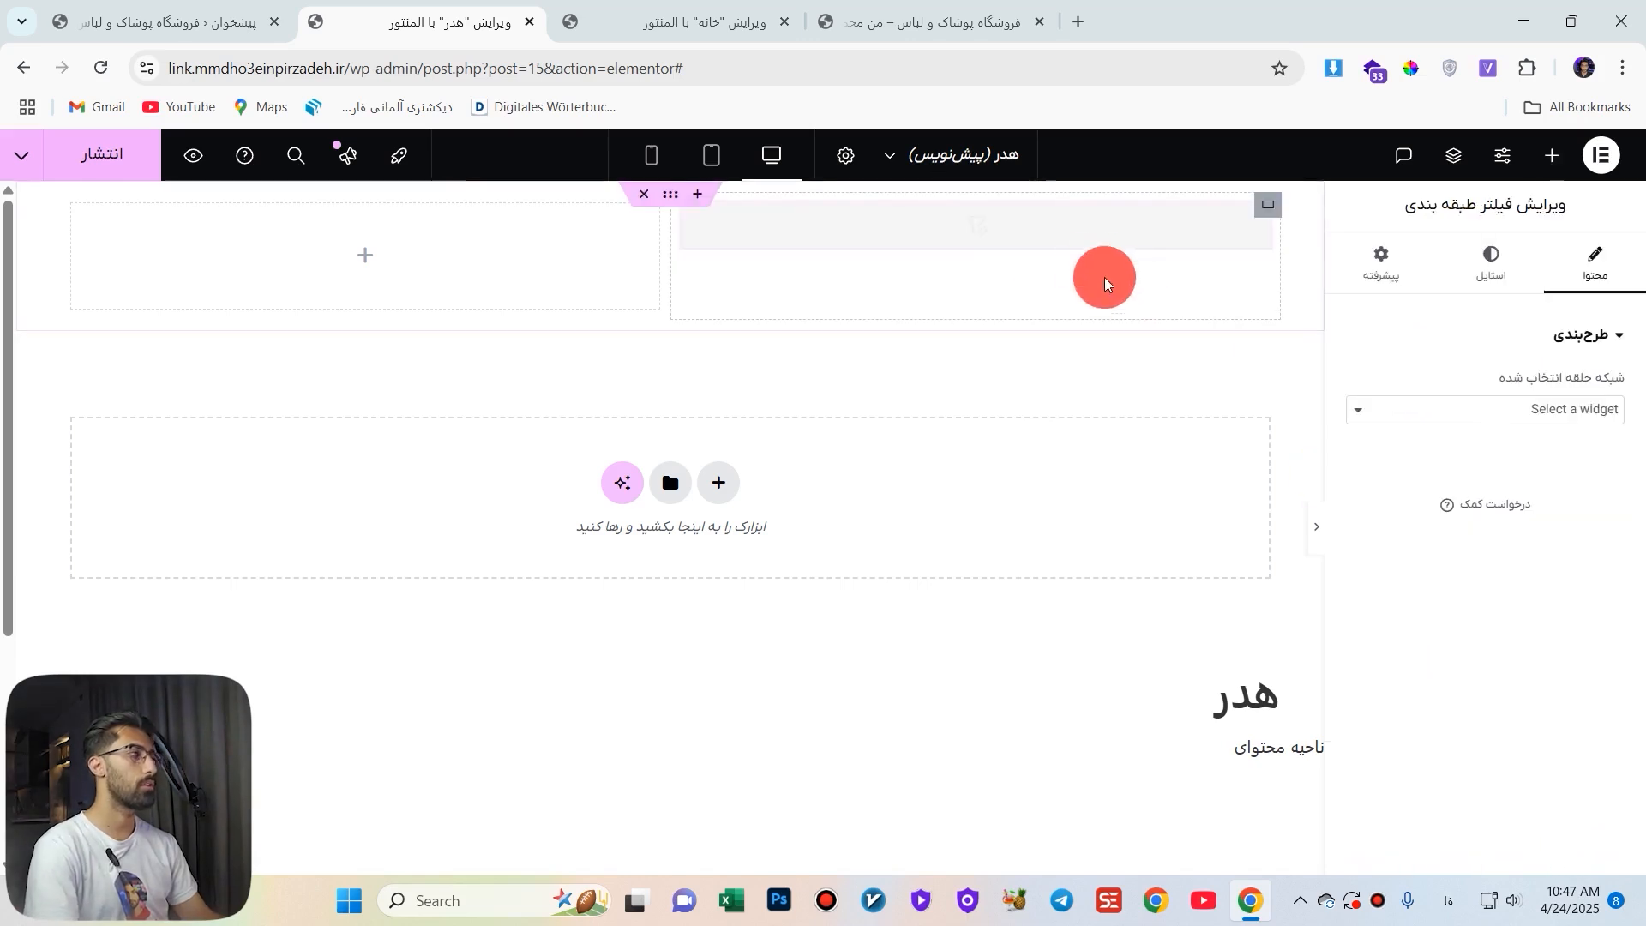
right_click(1032, 241)
left_click(963, 746)
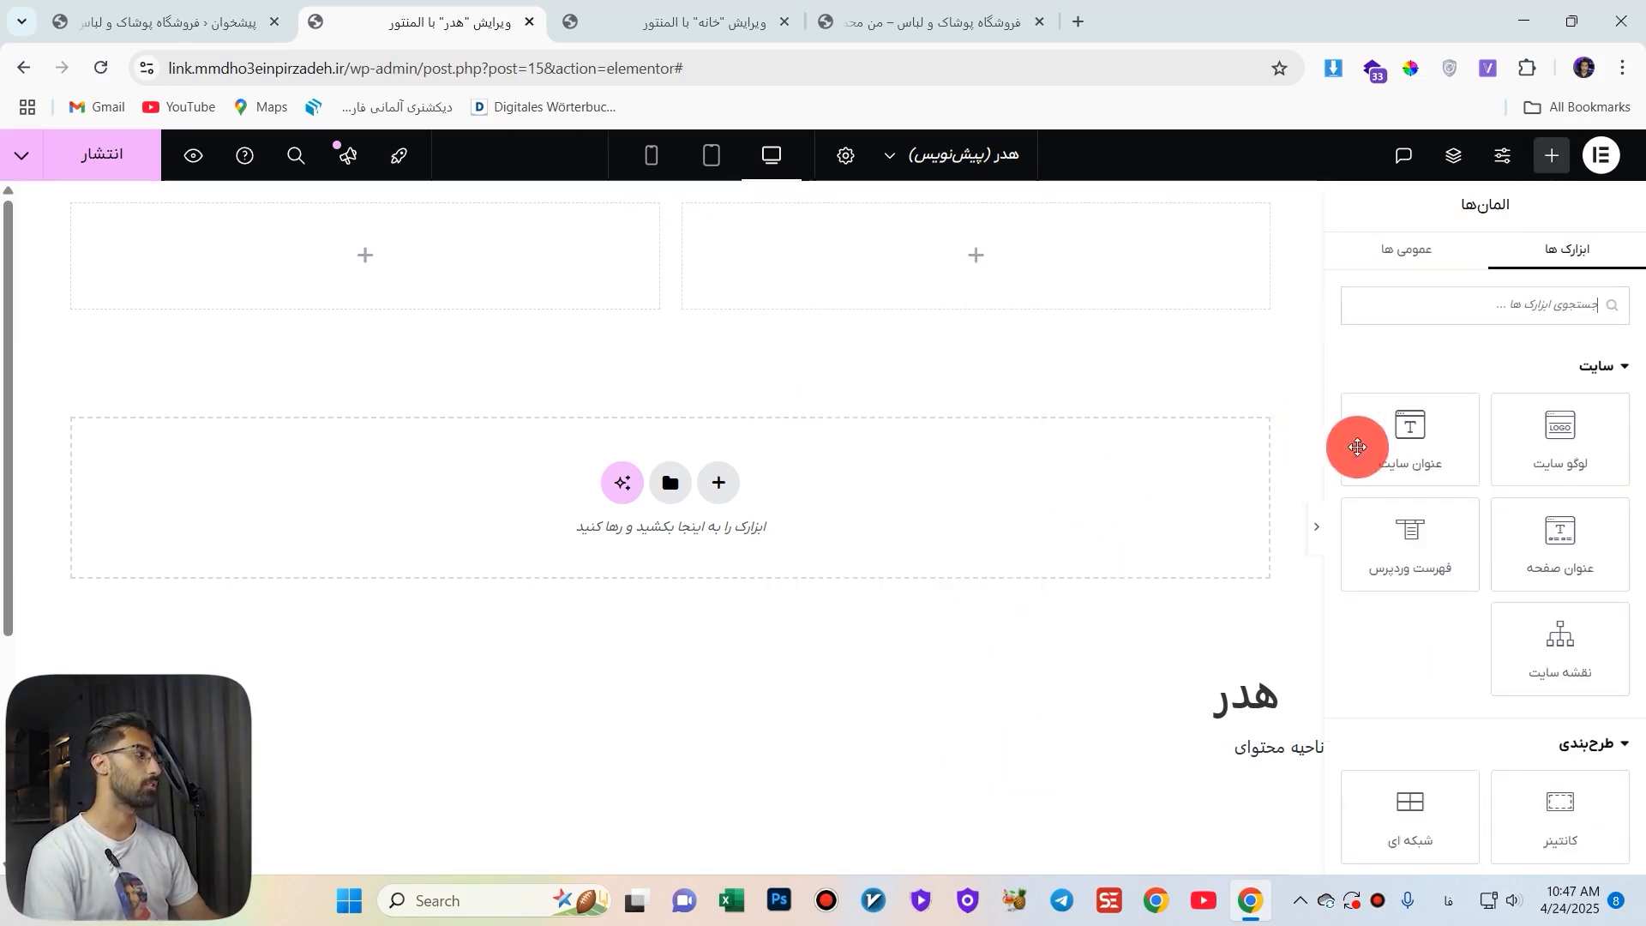
Duplicate the "کانتینر سمت راست" container to give the header a third column.
scroll(1510, 493, "down", 4)
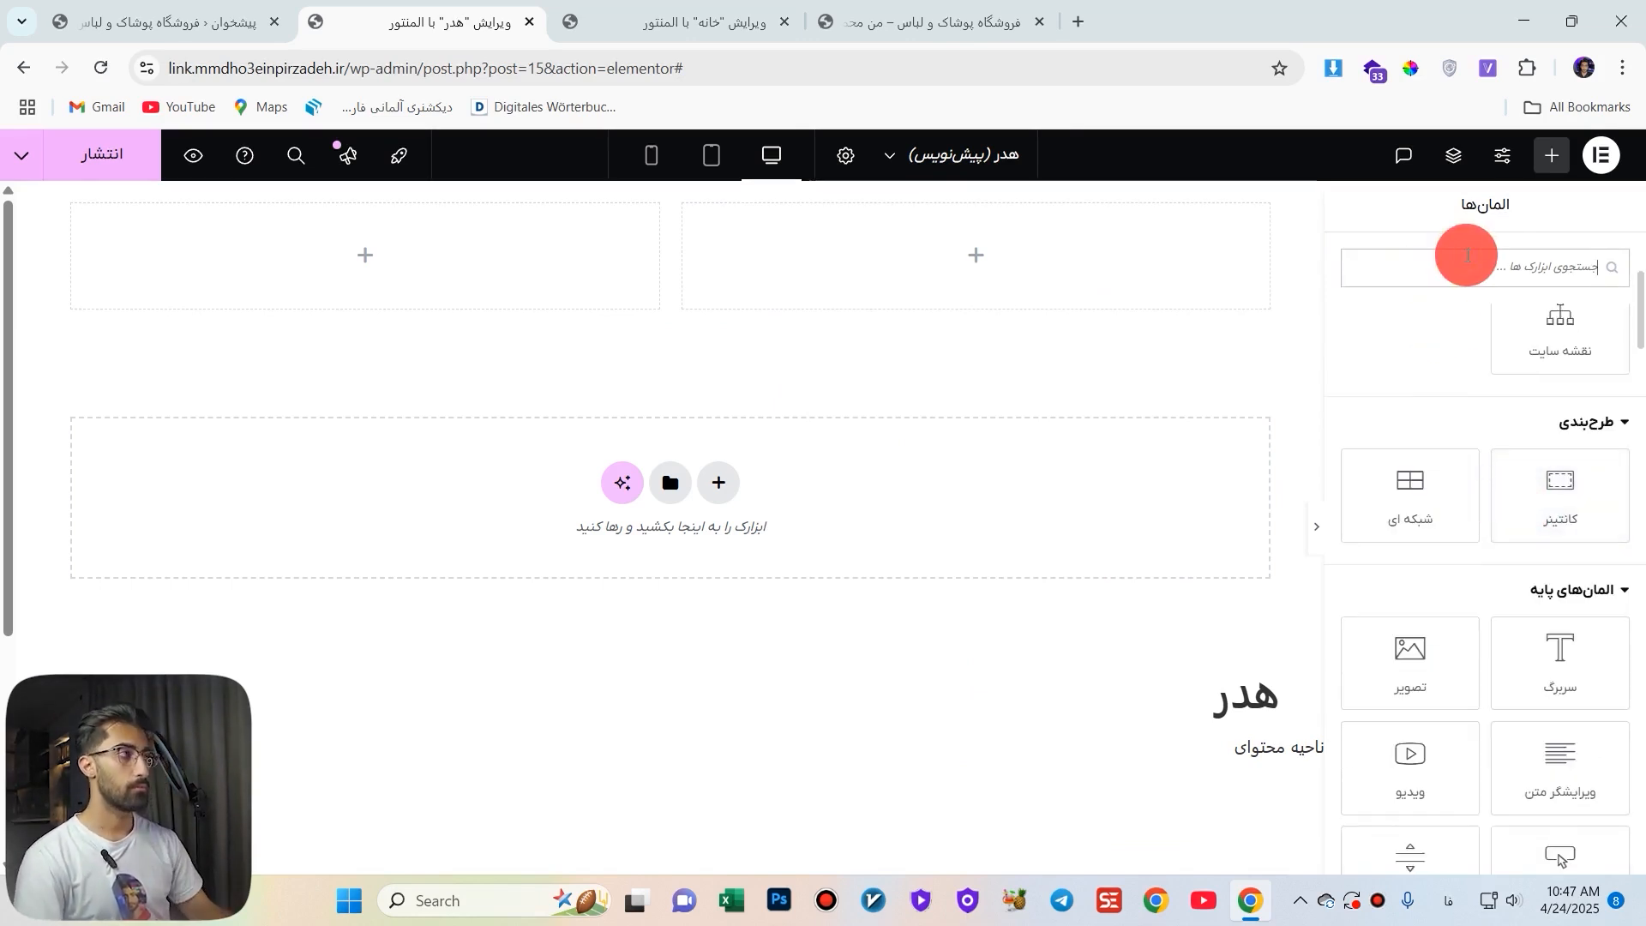
right_click(1267, 205)
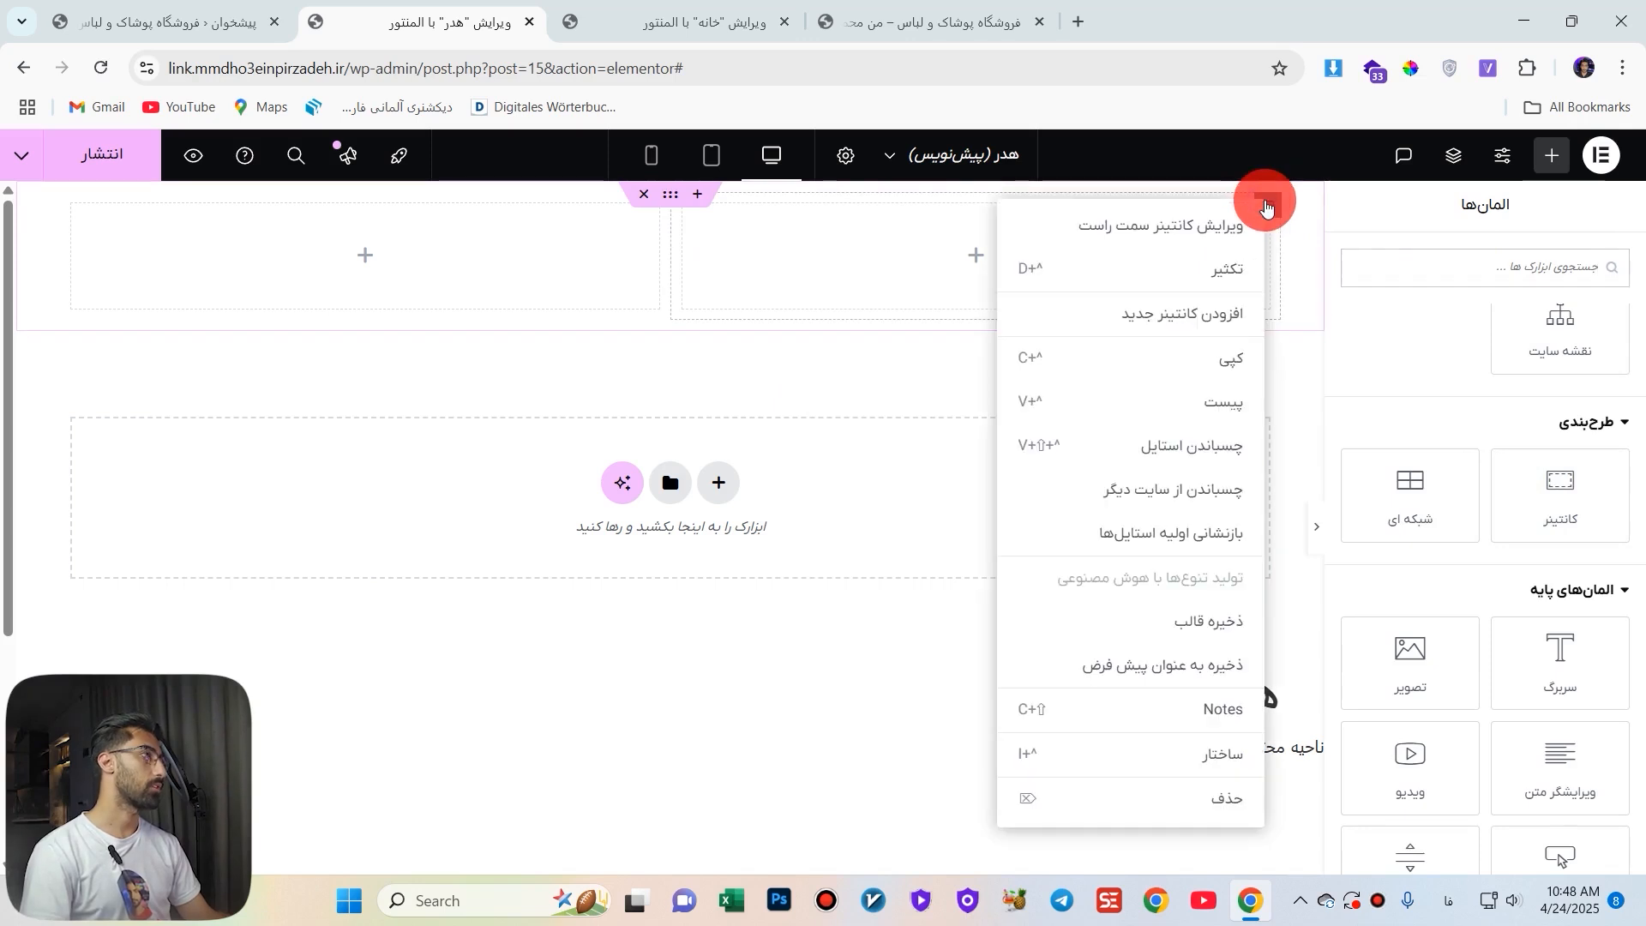
left_click(1234, 261)
Rename the duplicated middle header column to "کانتینر وسط" in the structure list and close the structure.
right_click(890, 211)
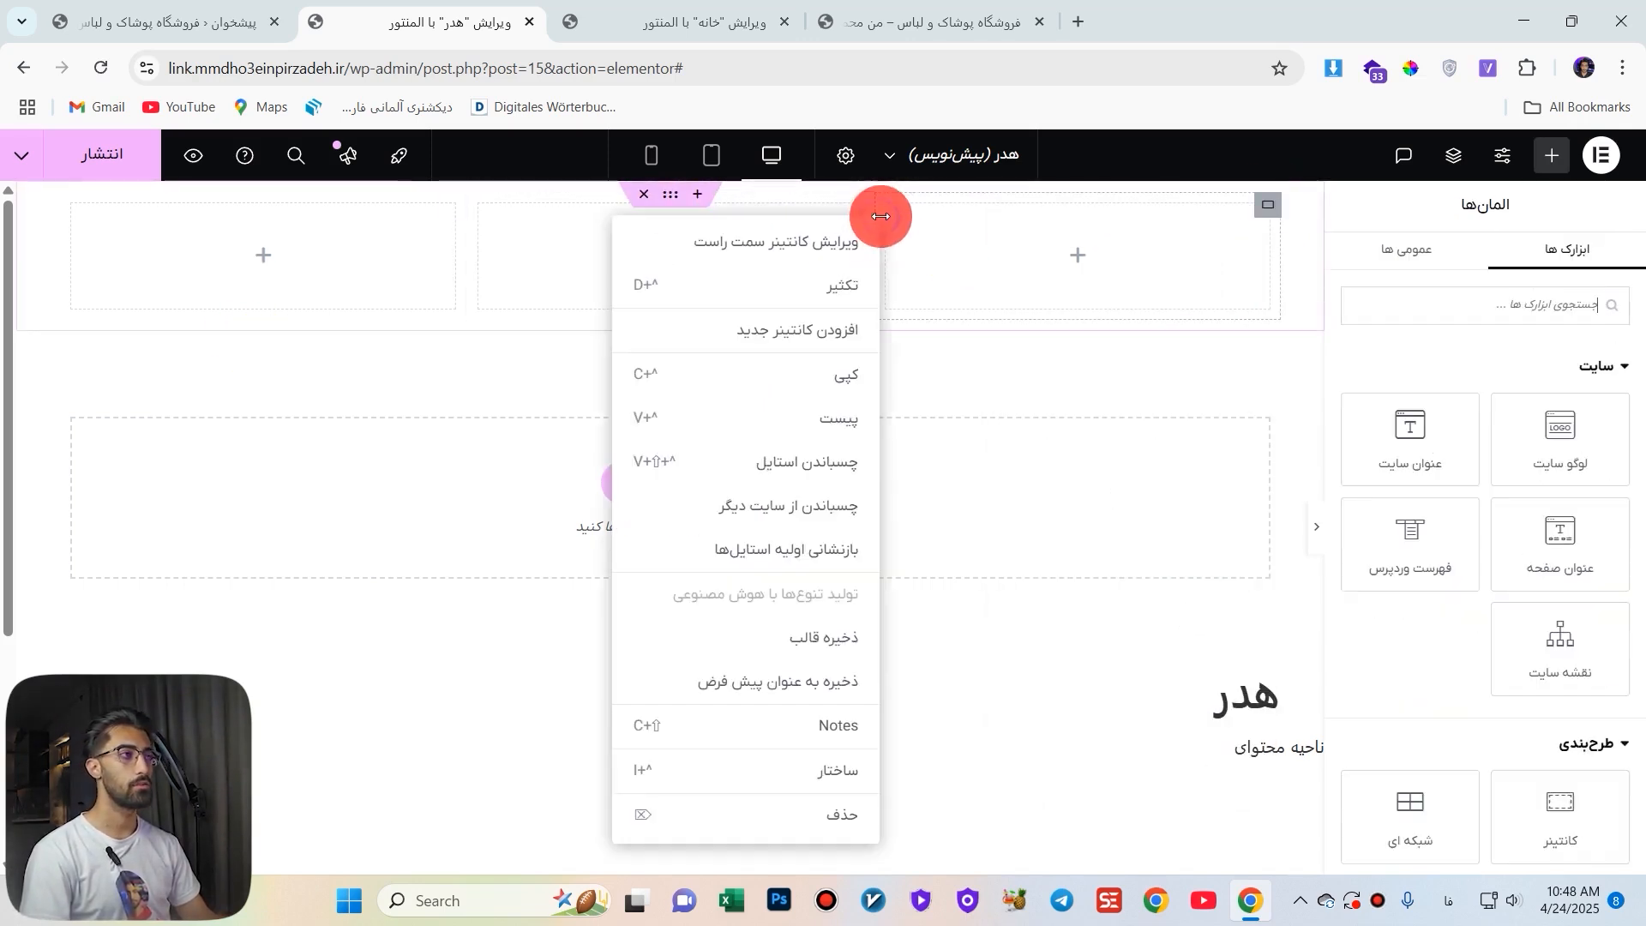
left_click(824, 770)
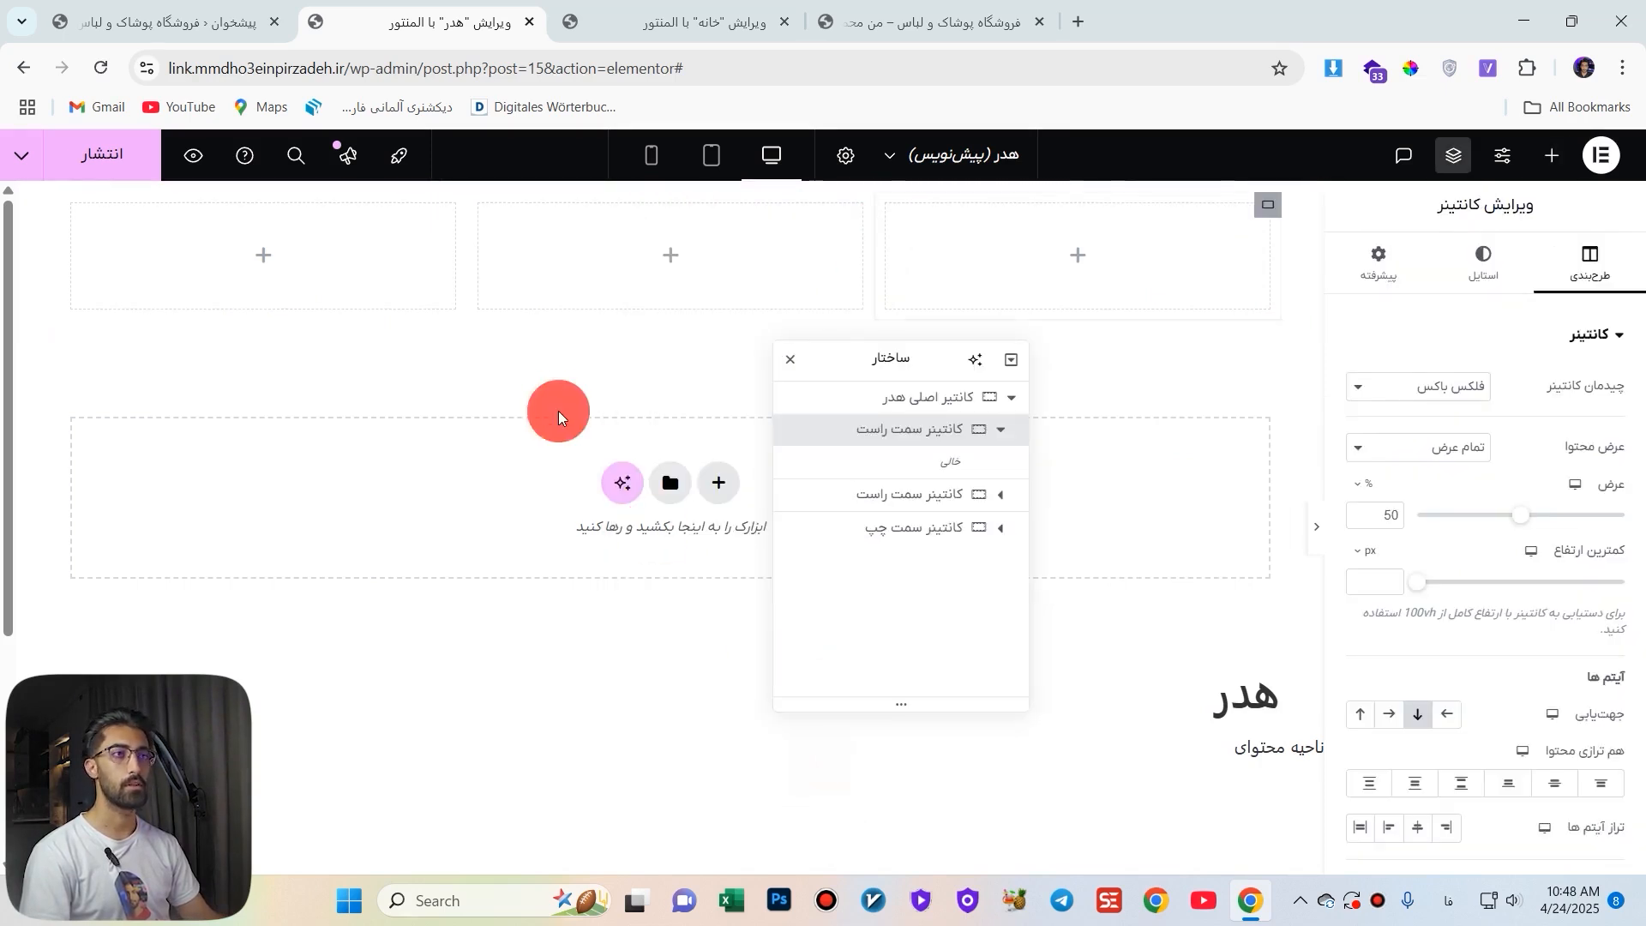
left_click(1003, 431)
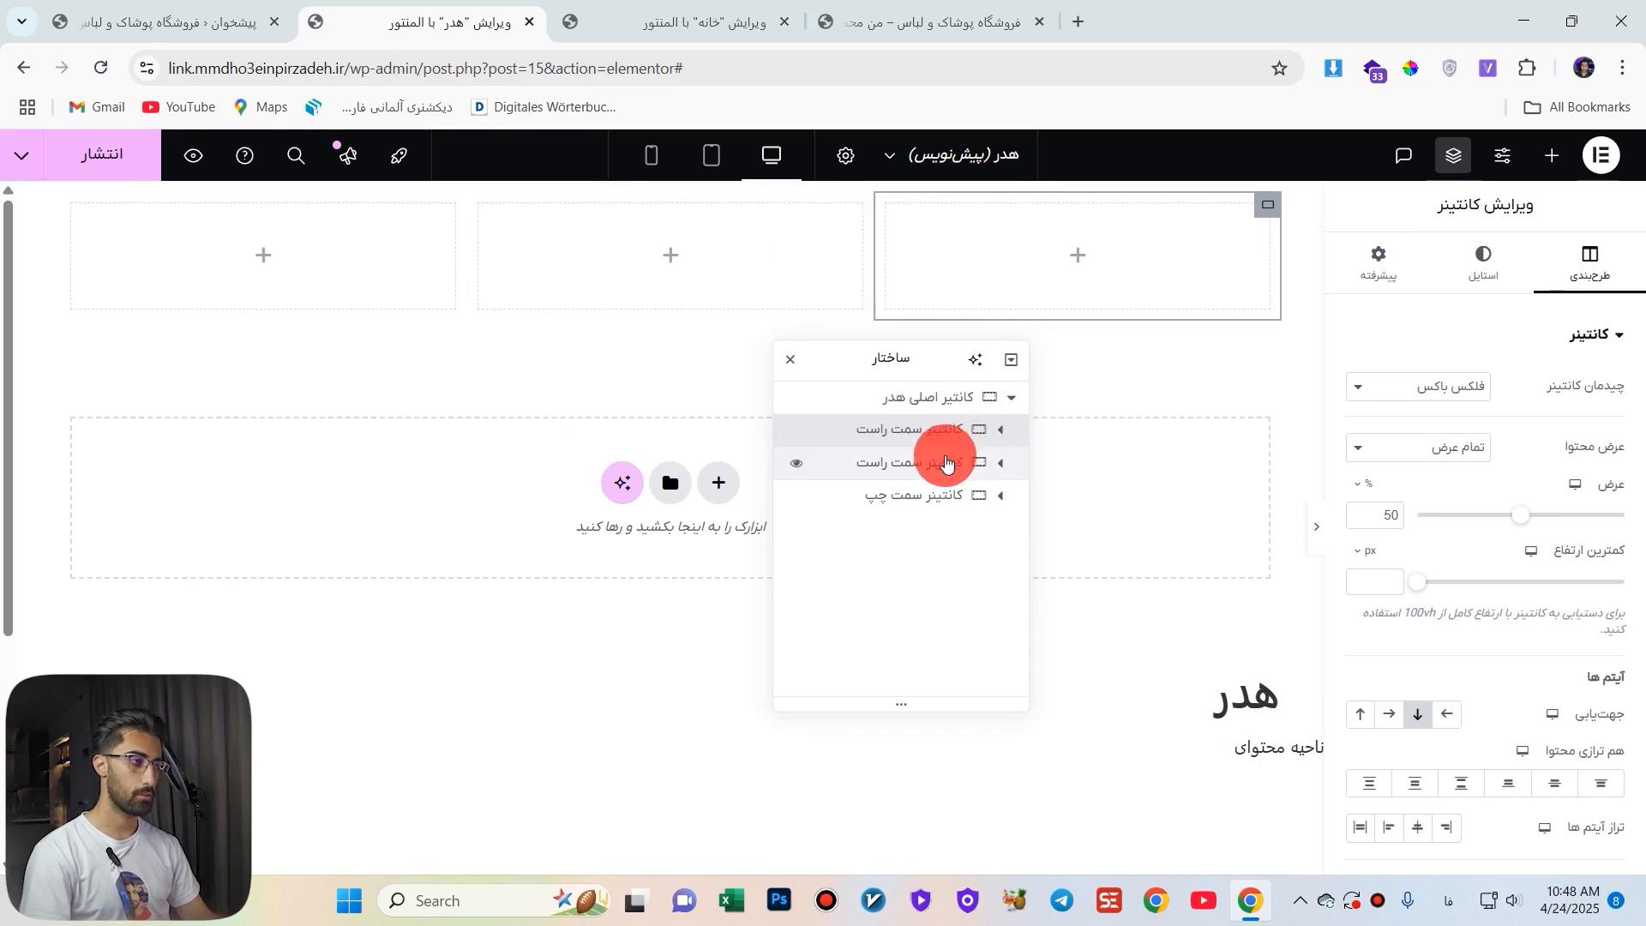
double_click(907, 467)
left_click(904, 464)
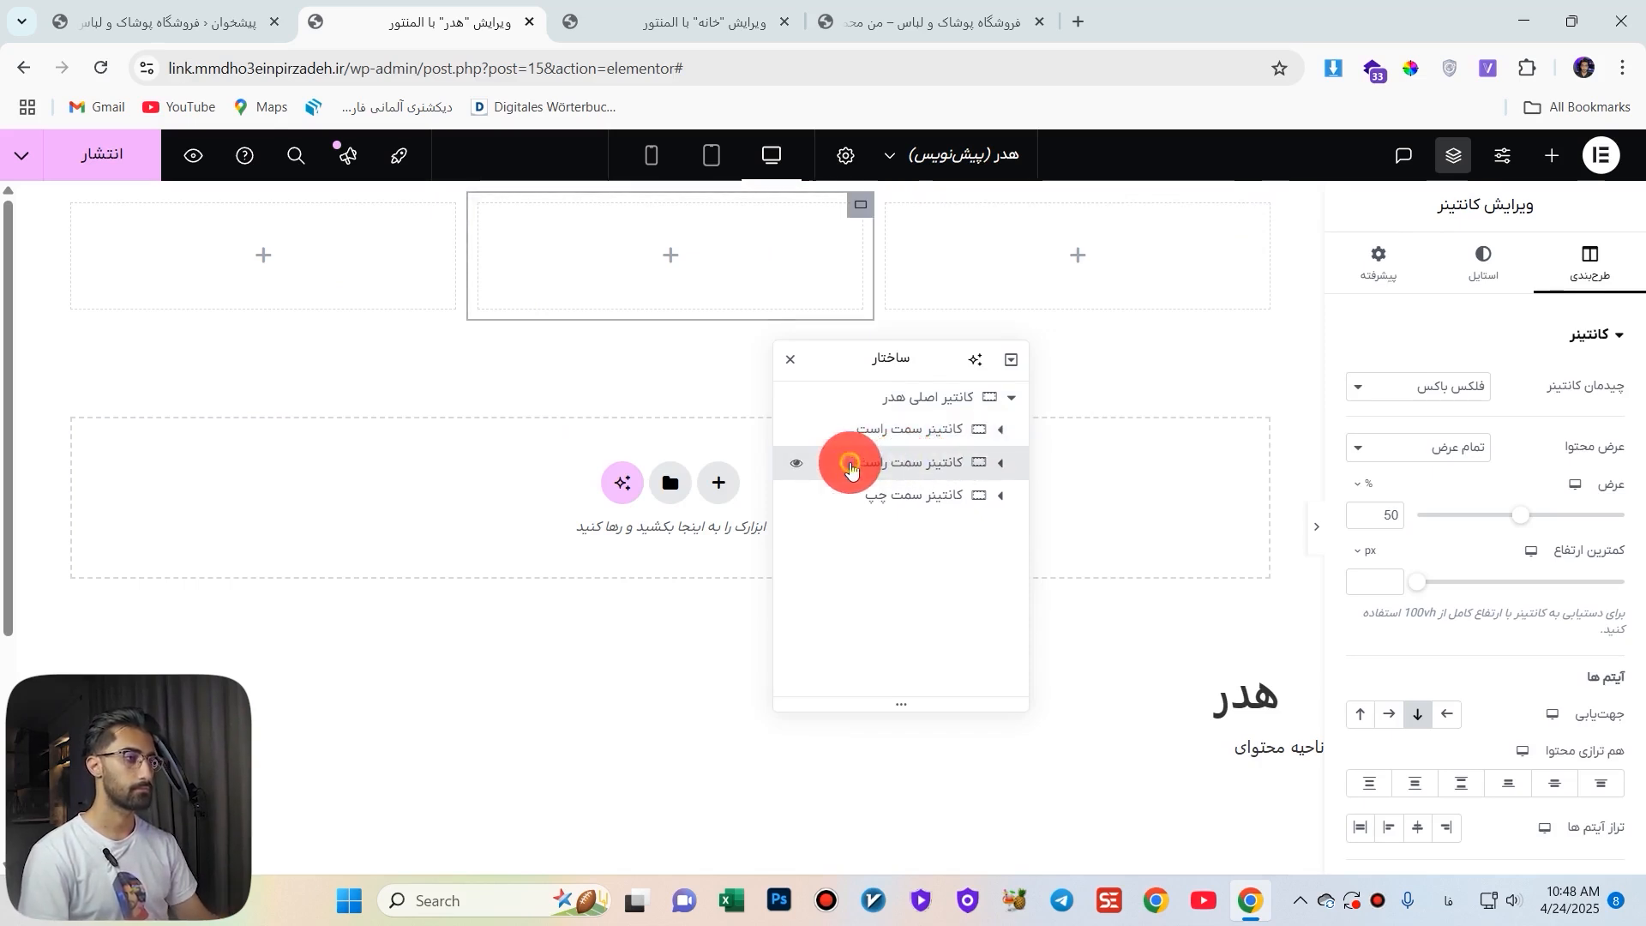
triple_click(857, 468)
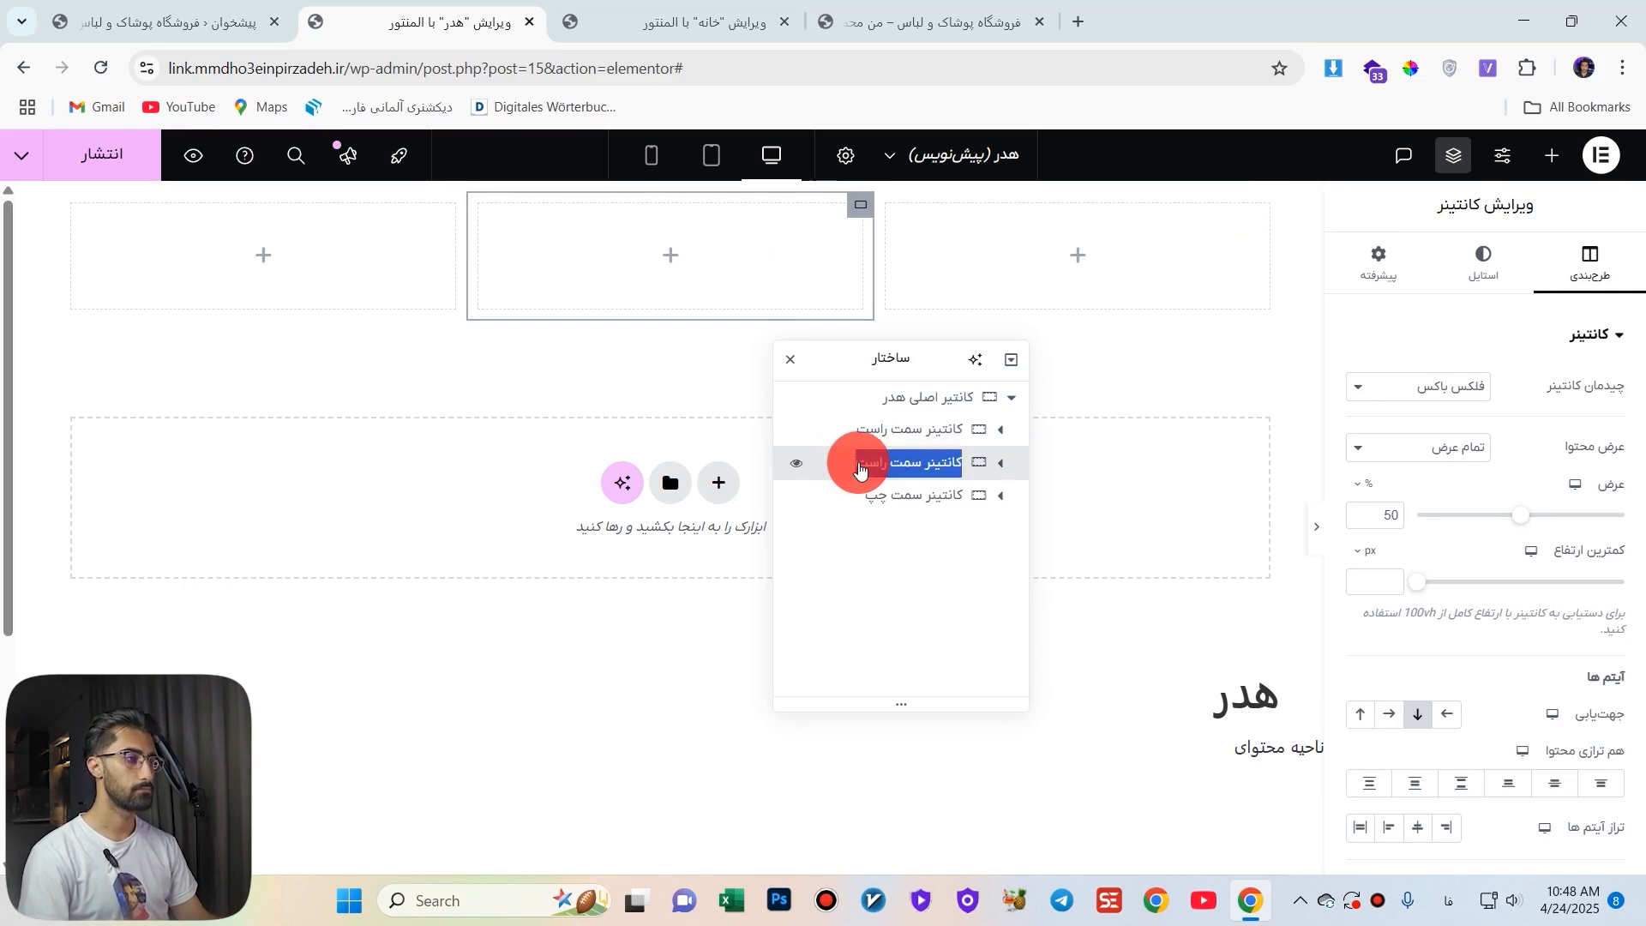
left_click(865, 478)
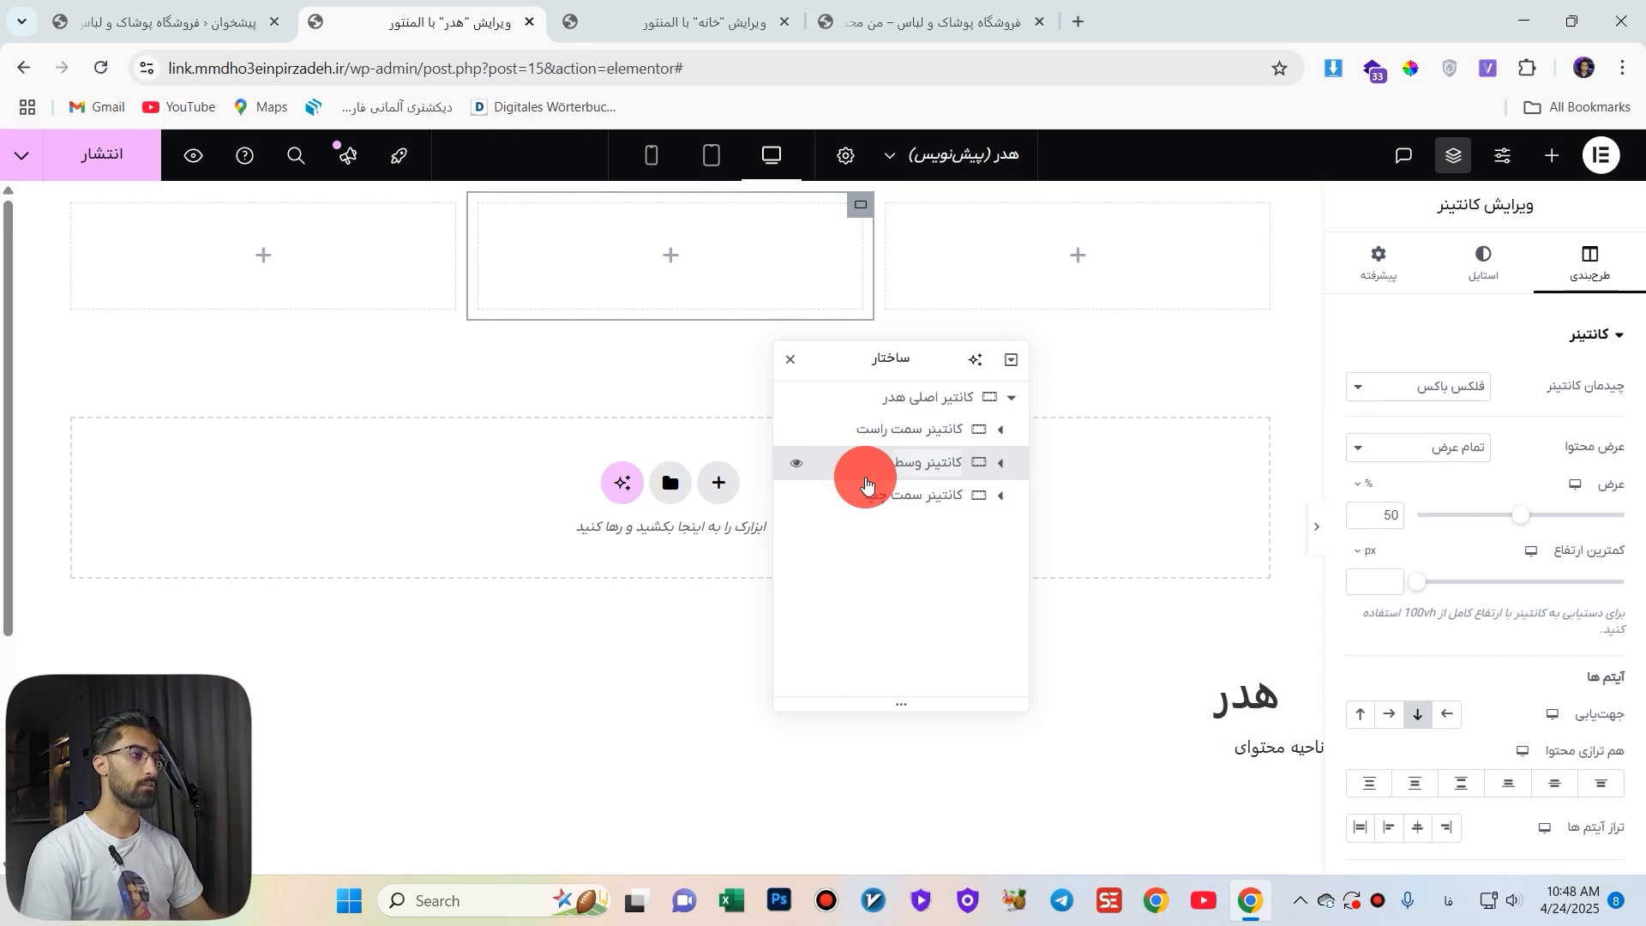
left_click(681, 389)
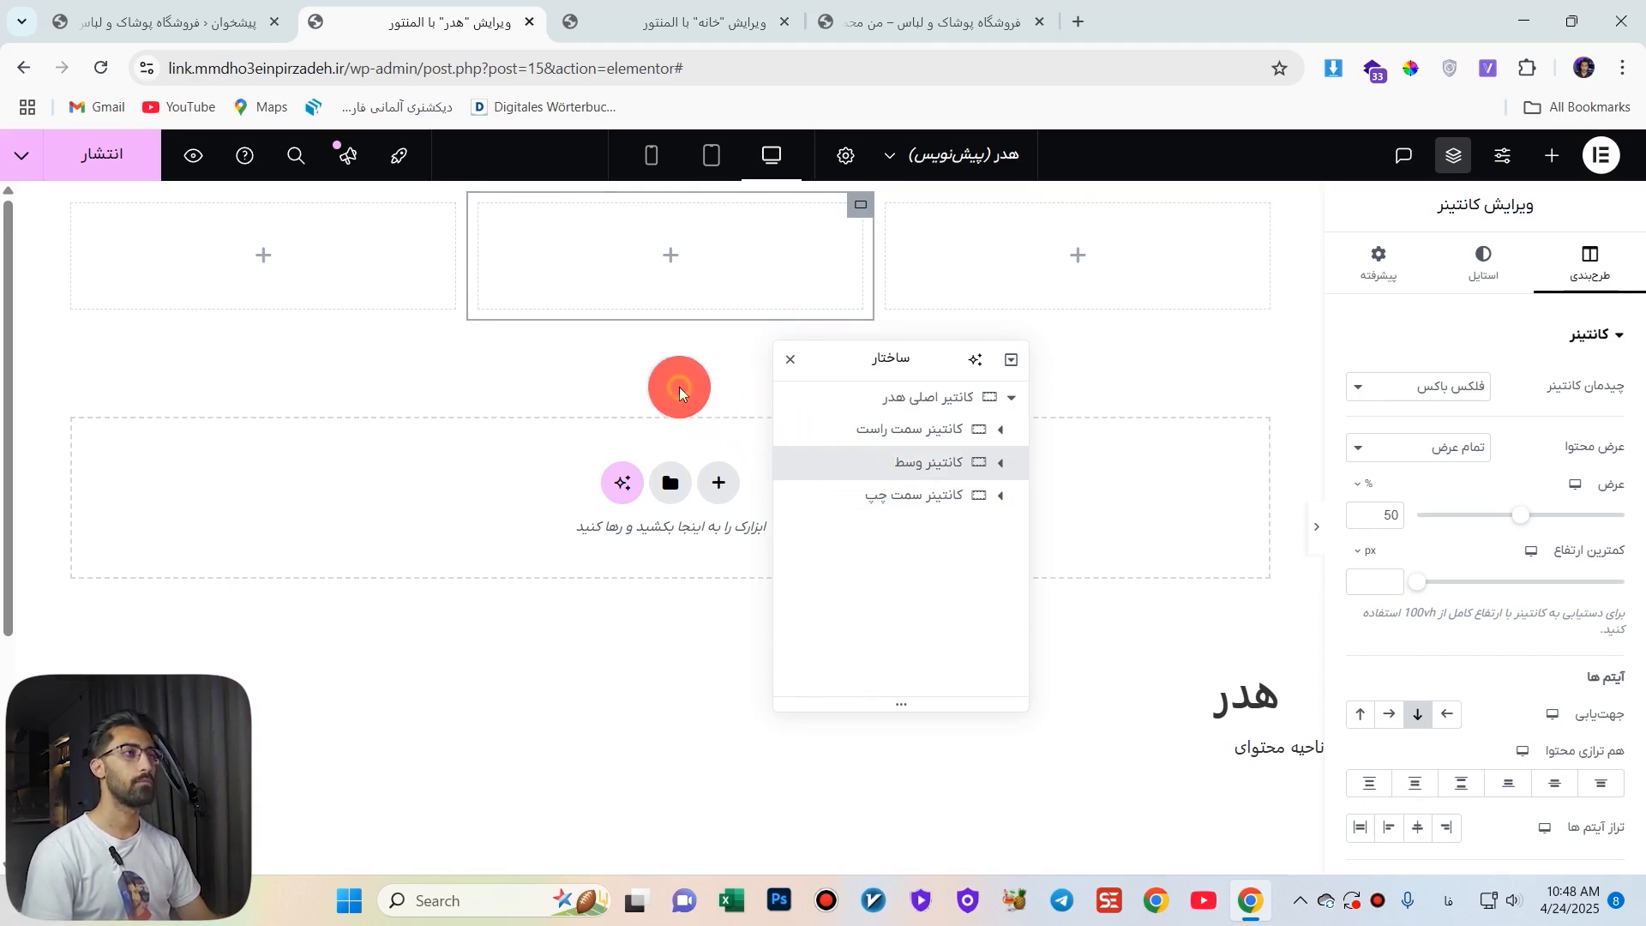
left_click(790, 359)
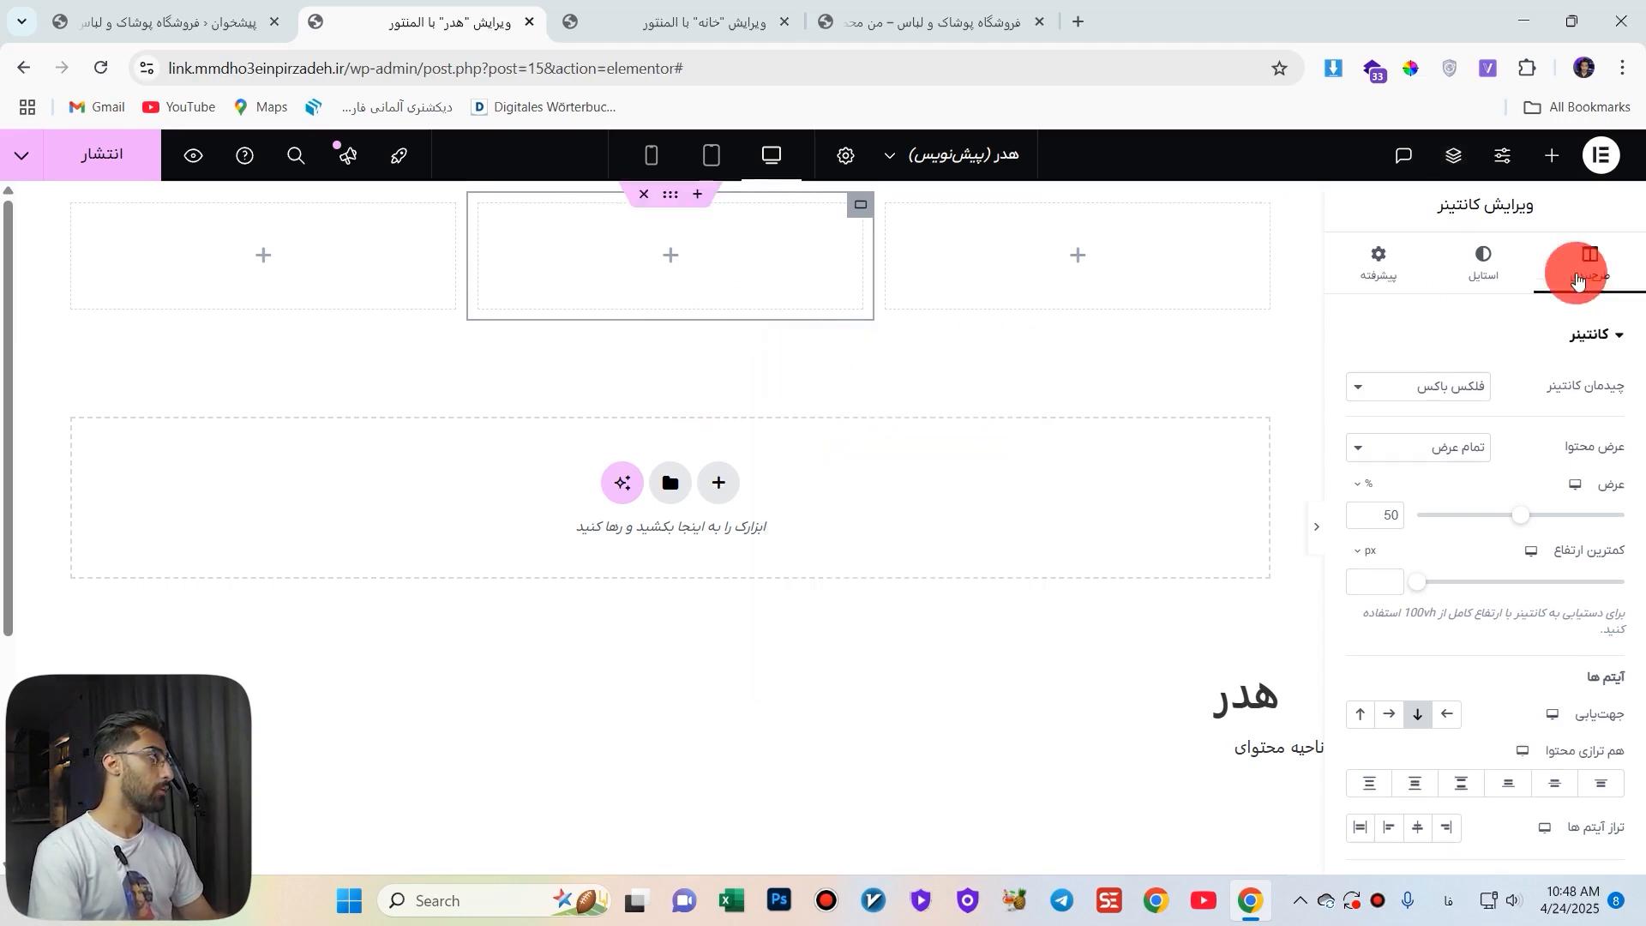
Search the widgets for "ایکن" and add the "آیکن شبکه های اجتماعی" widget to the "کانتینر سمت چپ" column.
left_click(1551, 155)
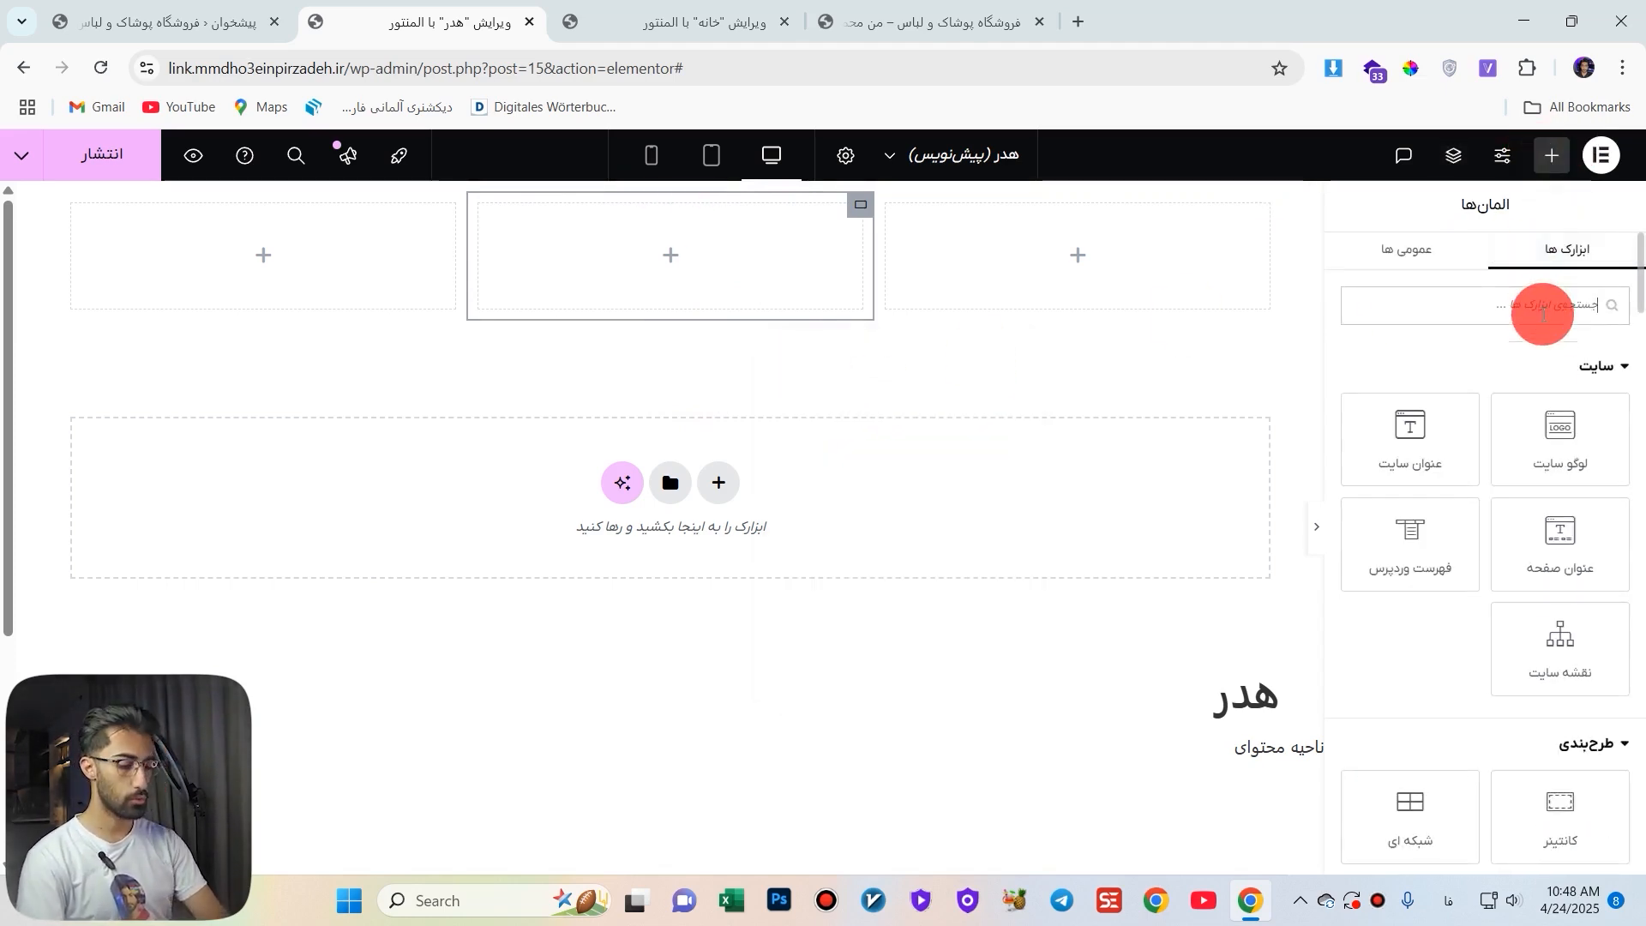
type("آیکن")
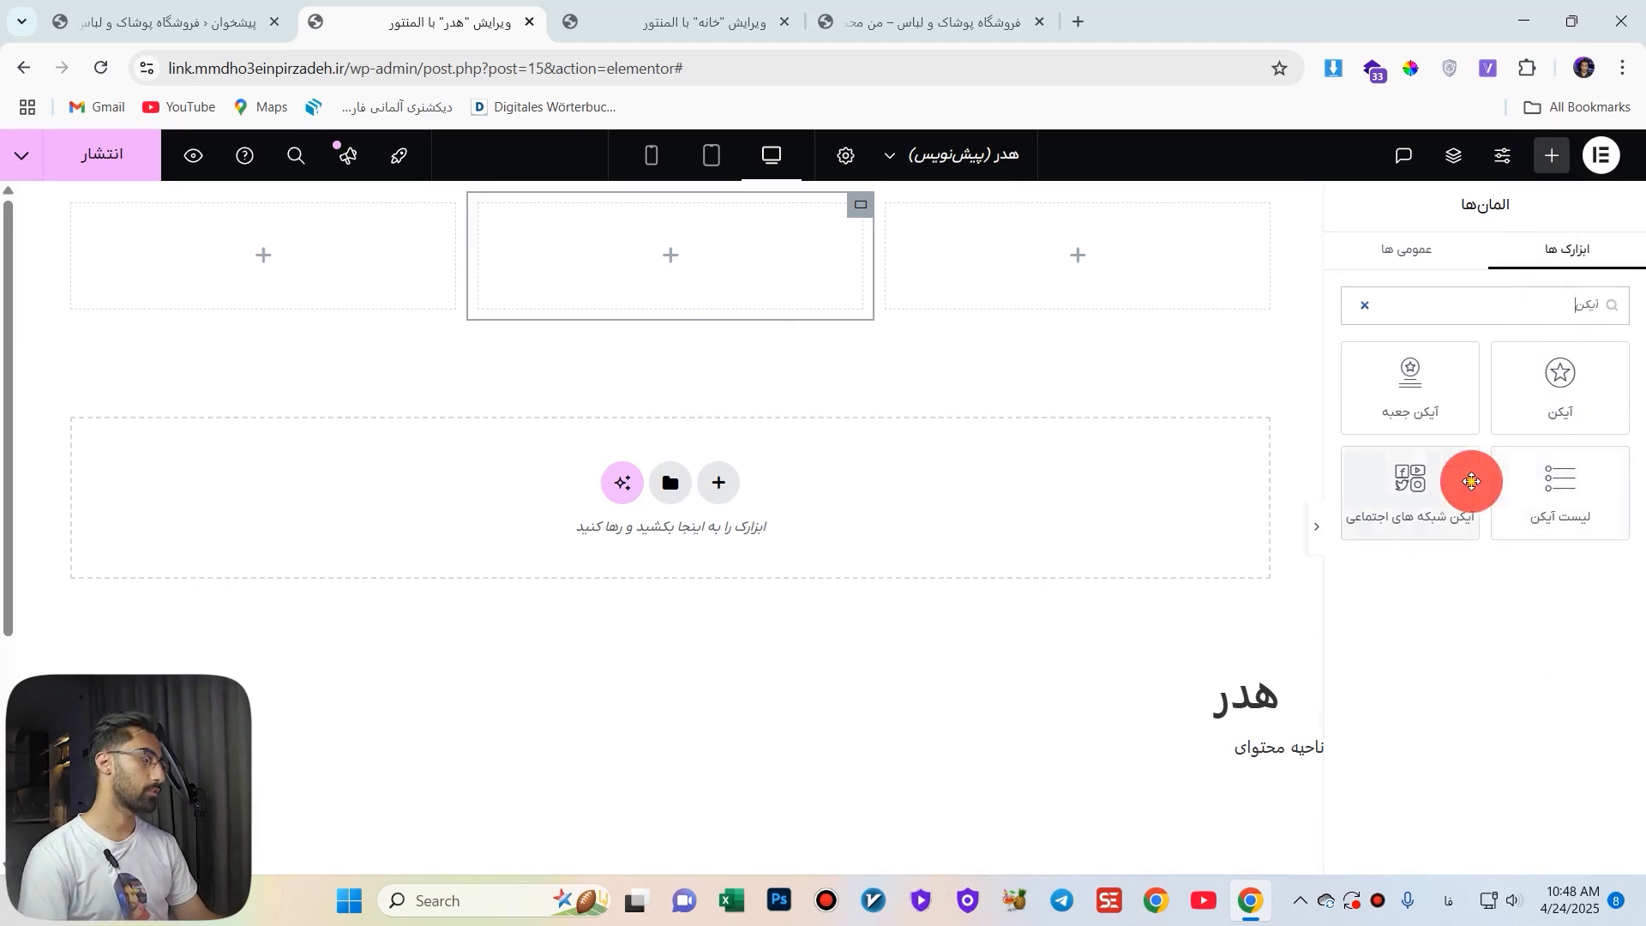
left_click_drag(1469, 478, 381, 210)
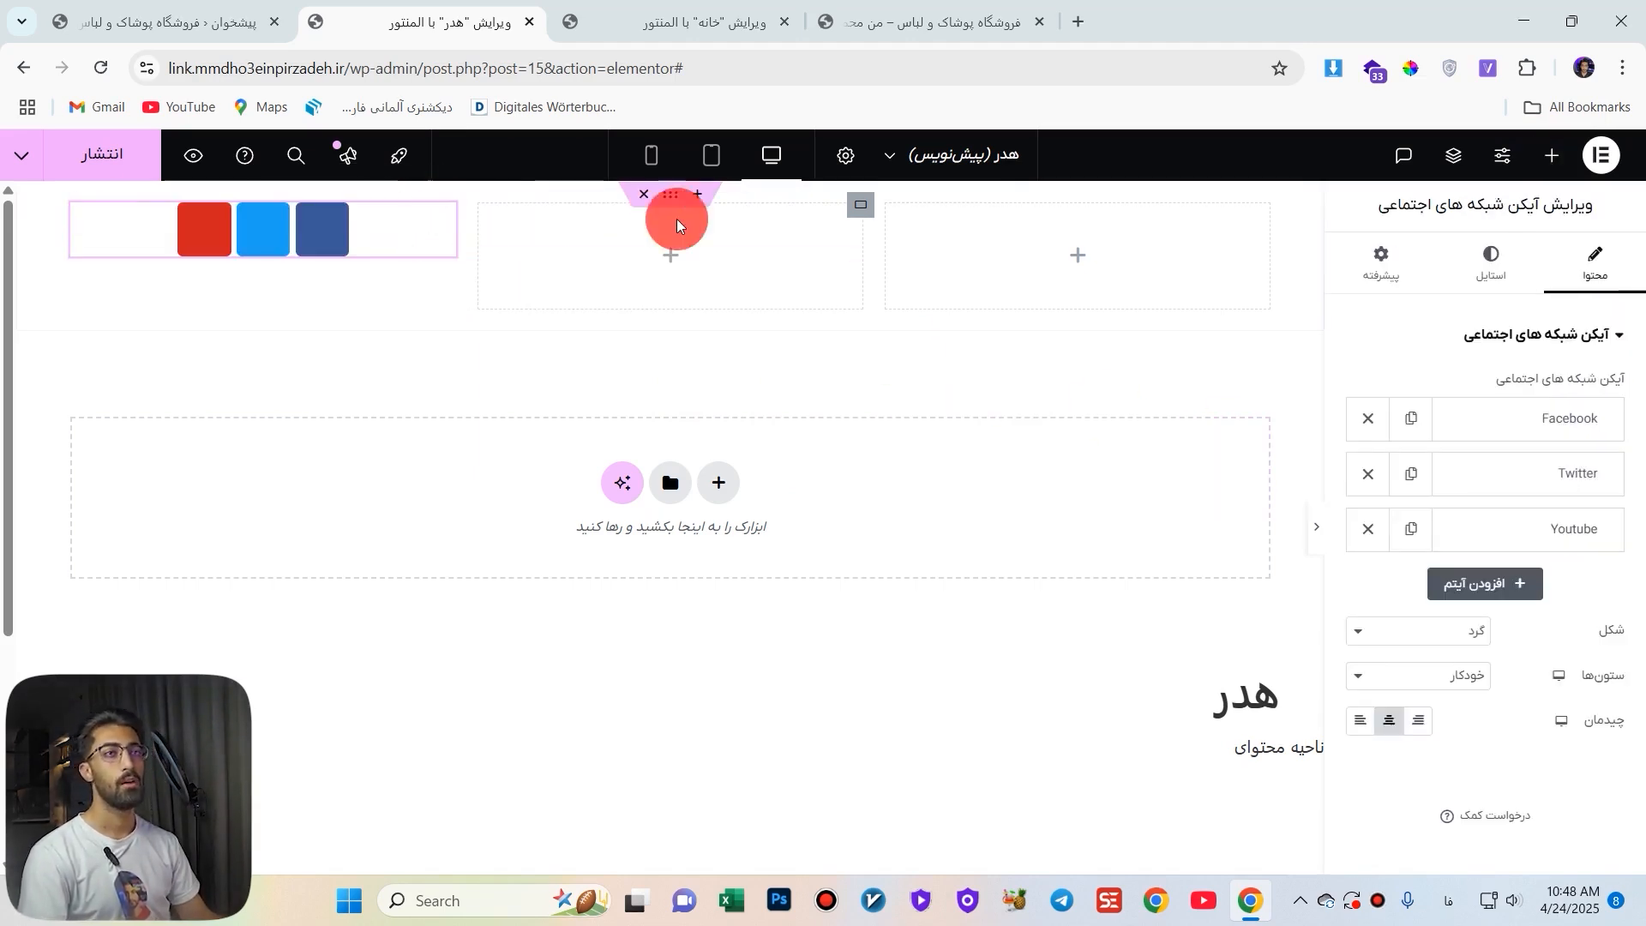
Search the web for "colorpick" in a new browser tab.
left_click(1078, 14)
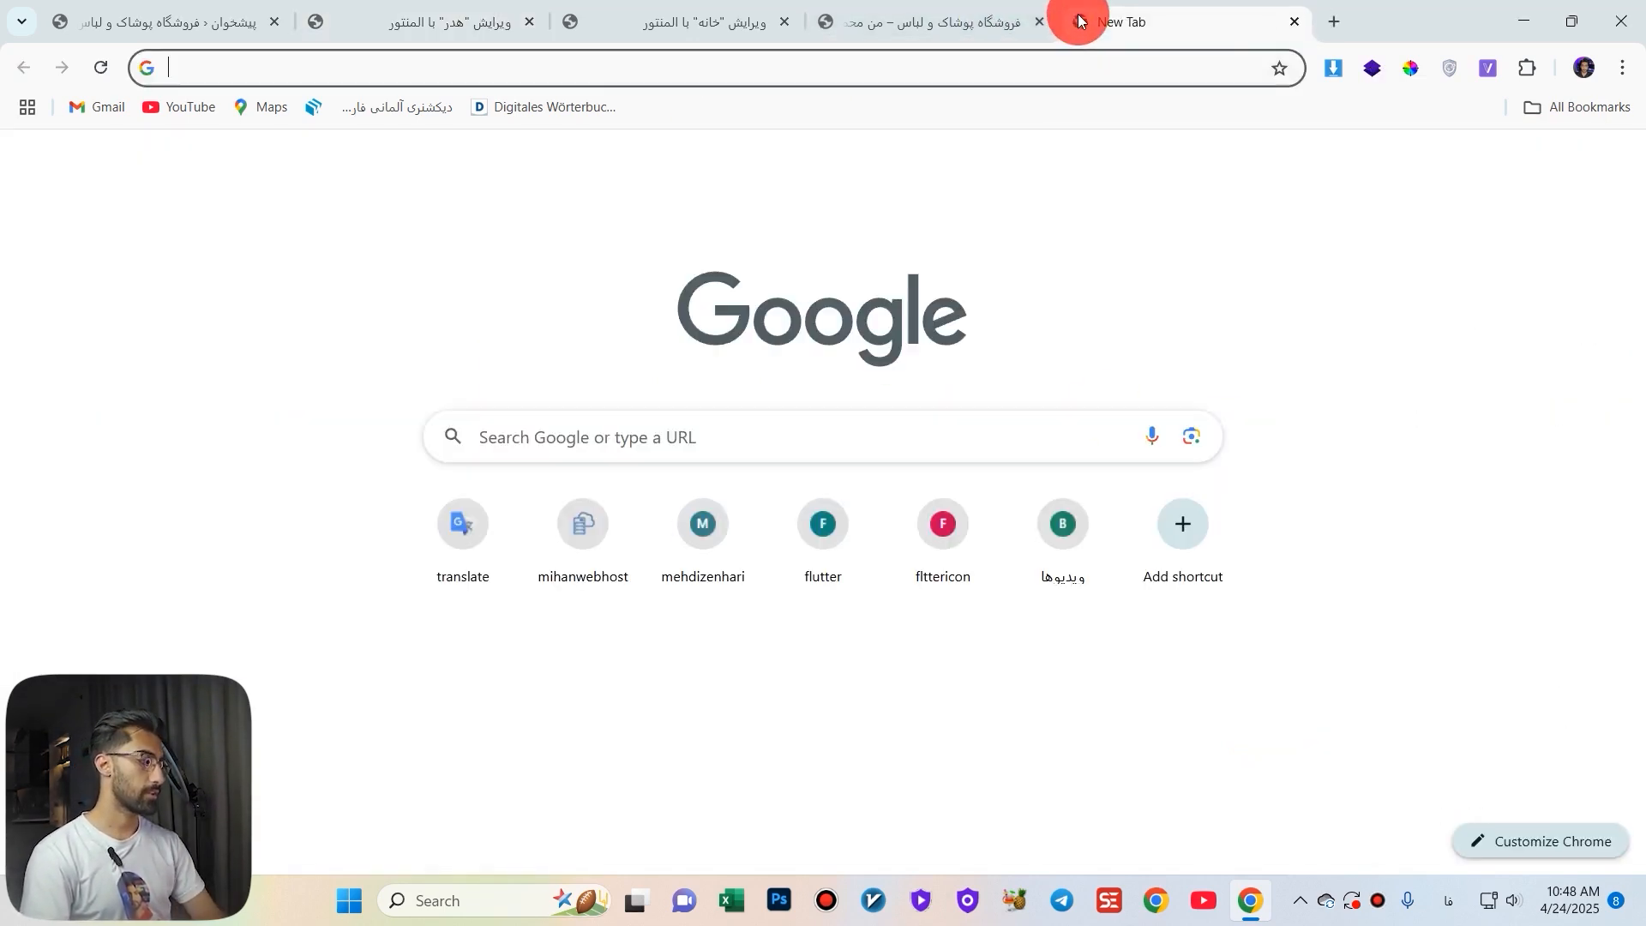
type("color")
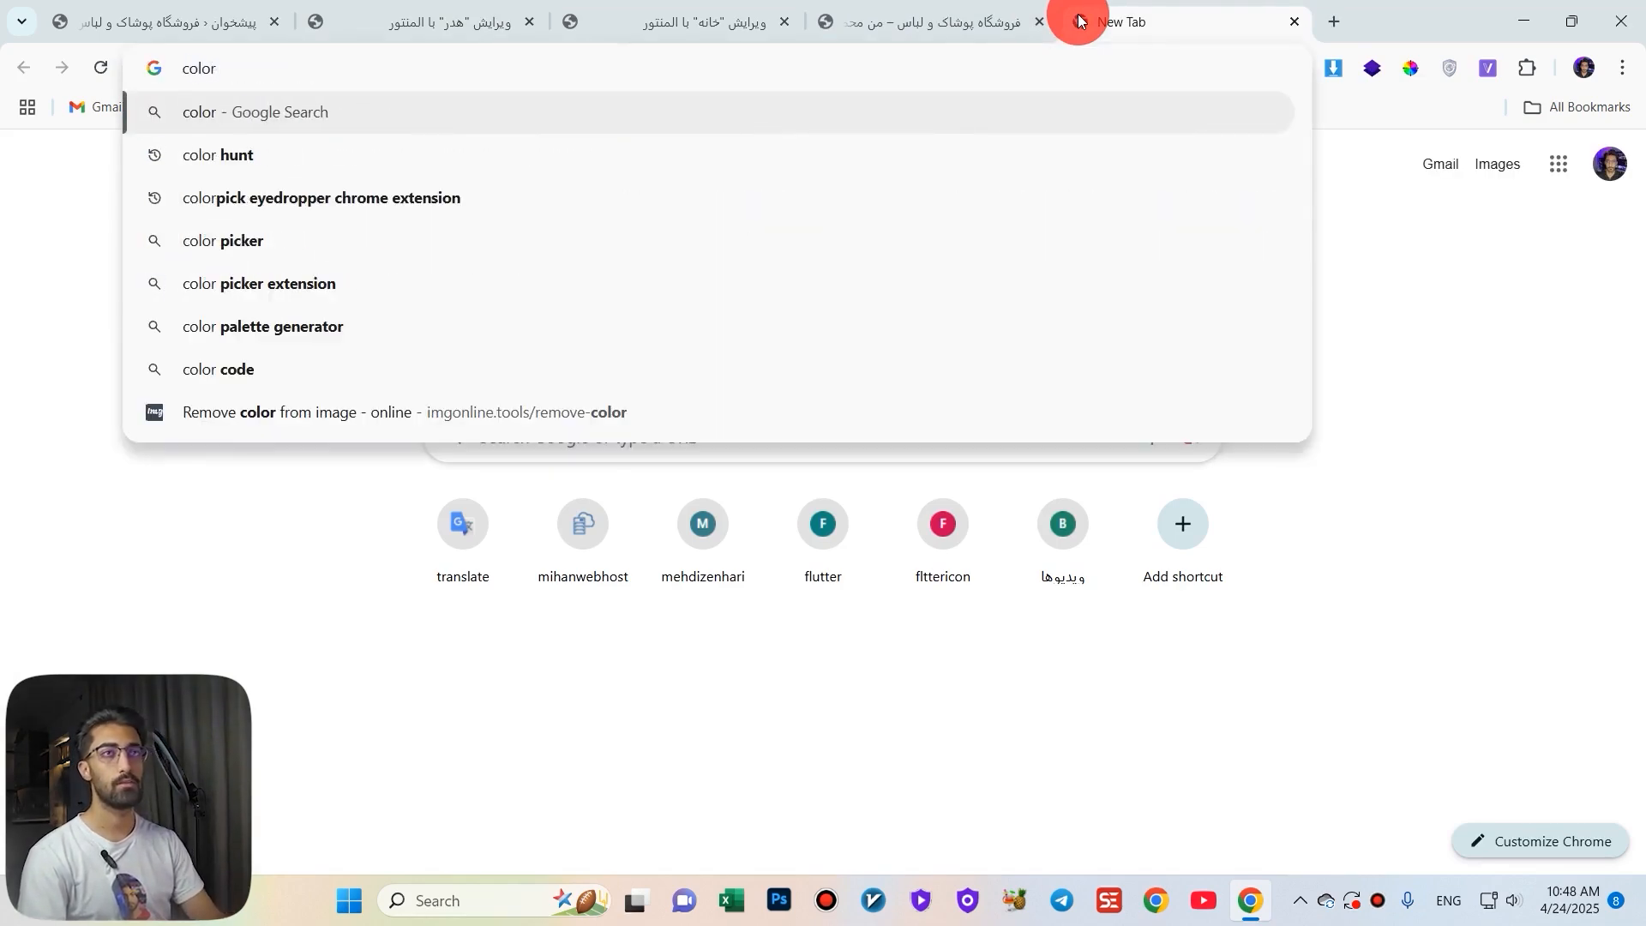
type("pi")
key("Down")
key("Down")
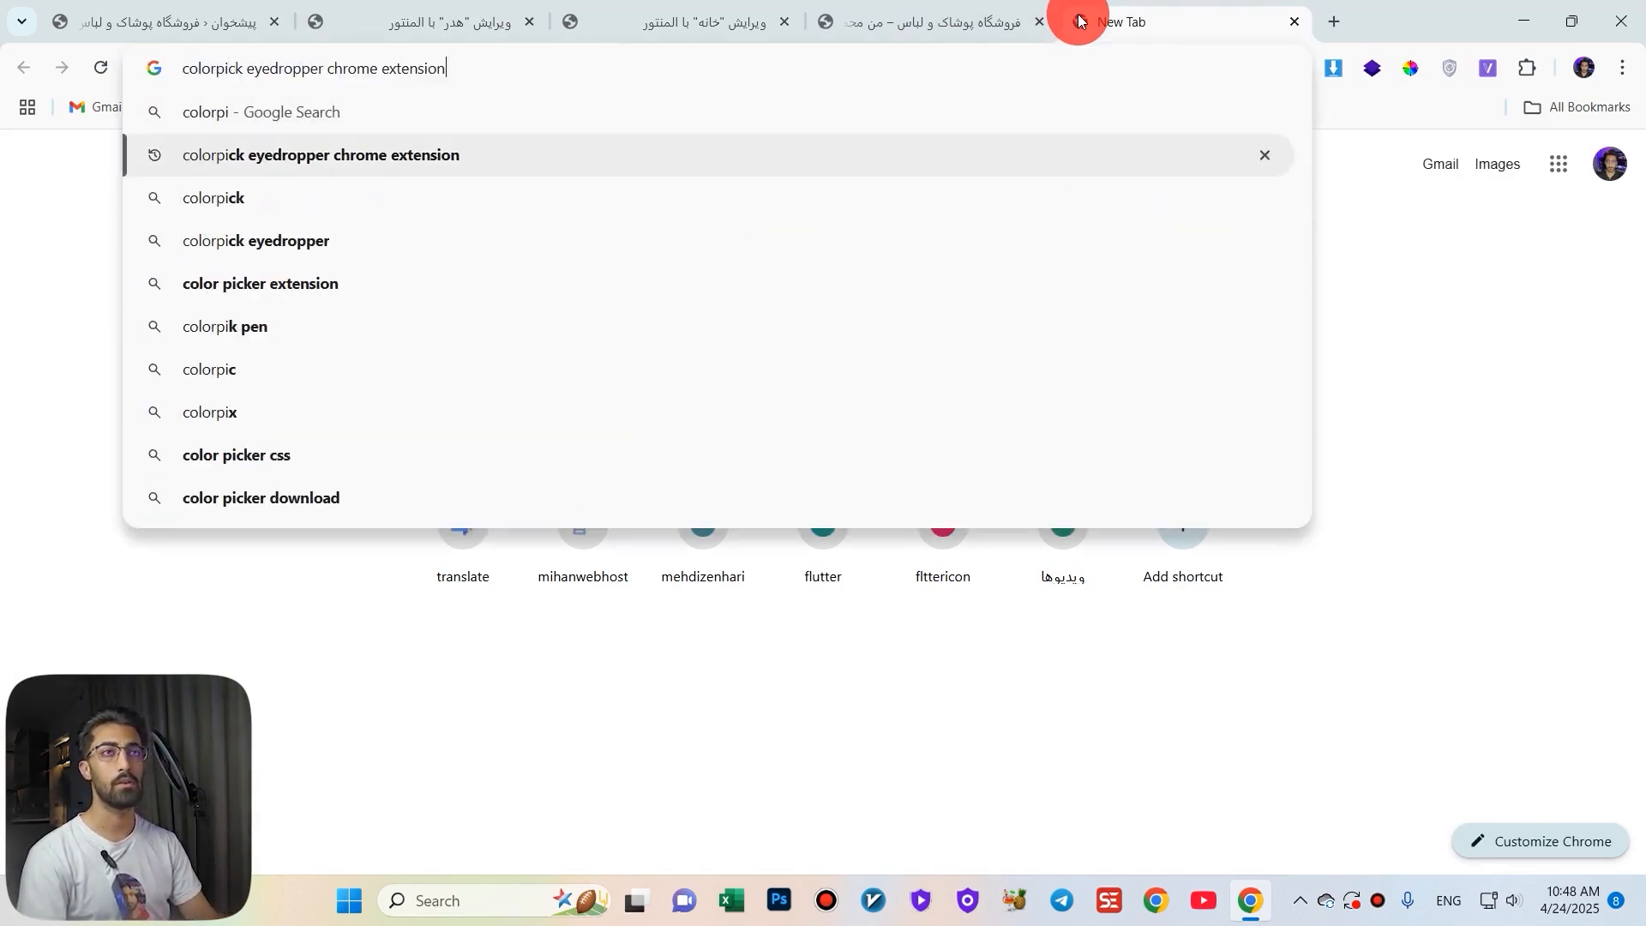
key("Return")
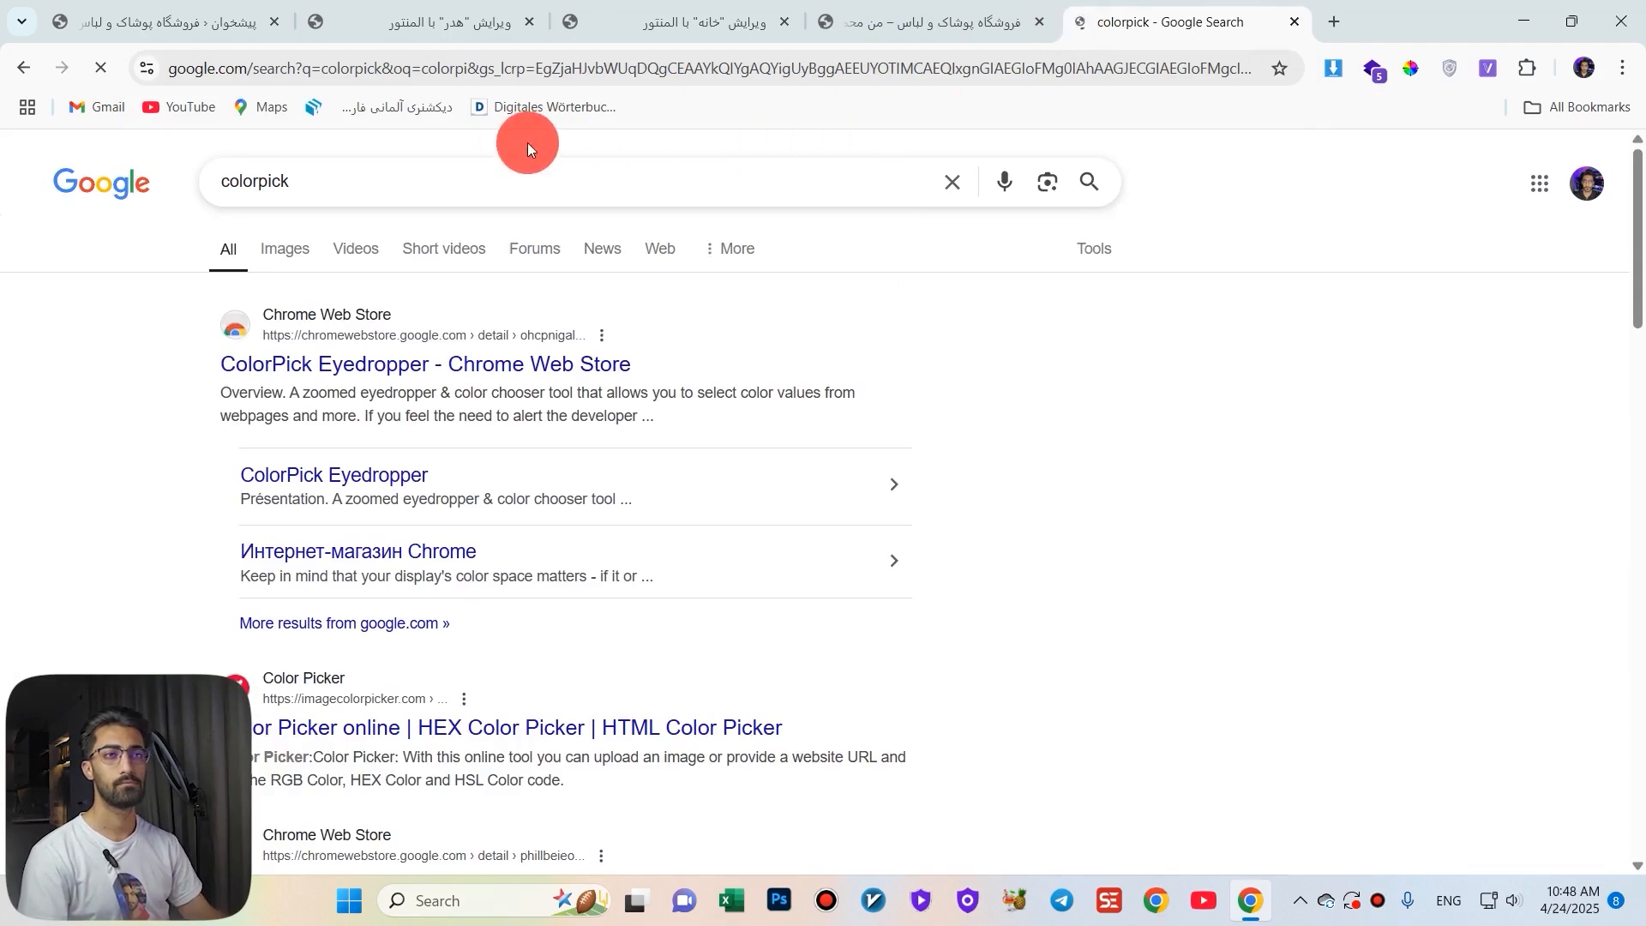
Search the web for "colorhunt" and open the Color Hunt palette site from the results.
left_click(544, 55)
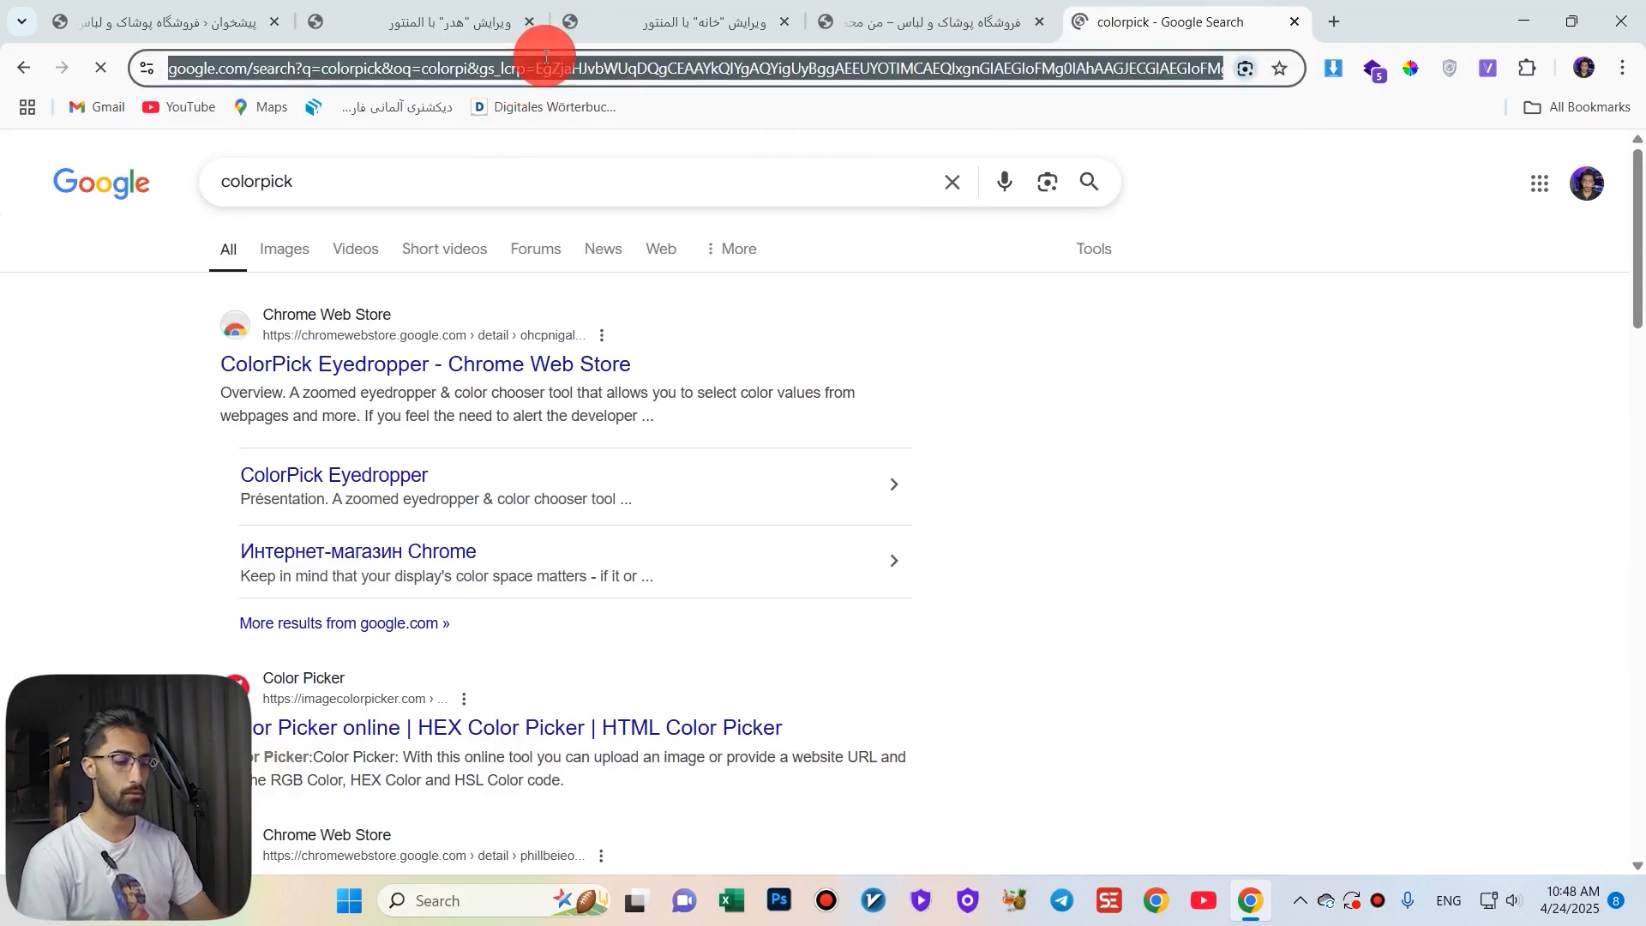
type("colorh")
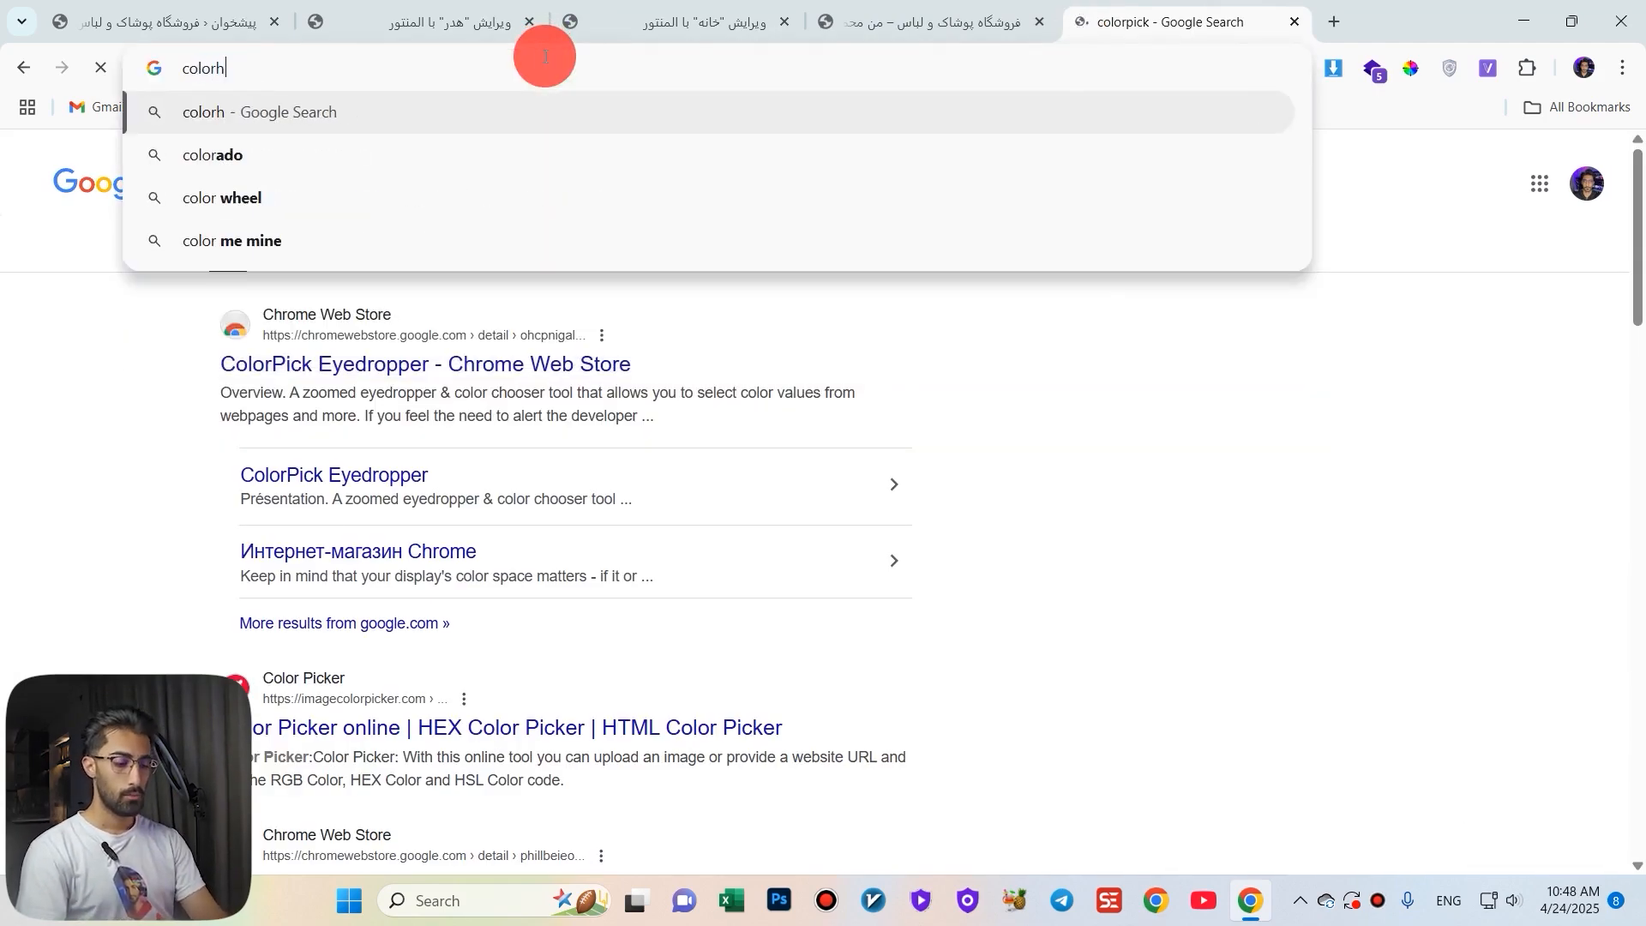
type("unt")
key("Return")
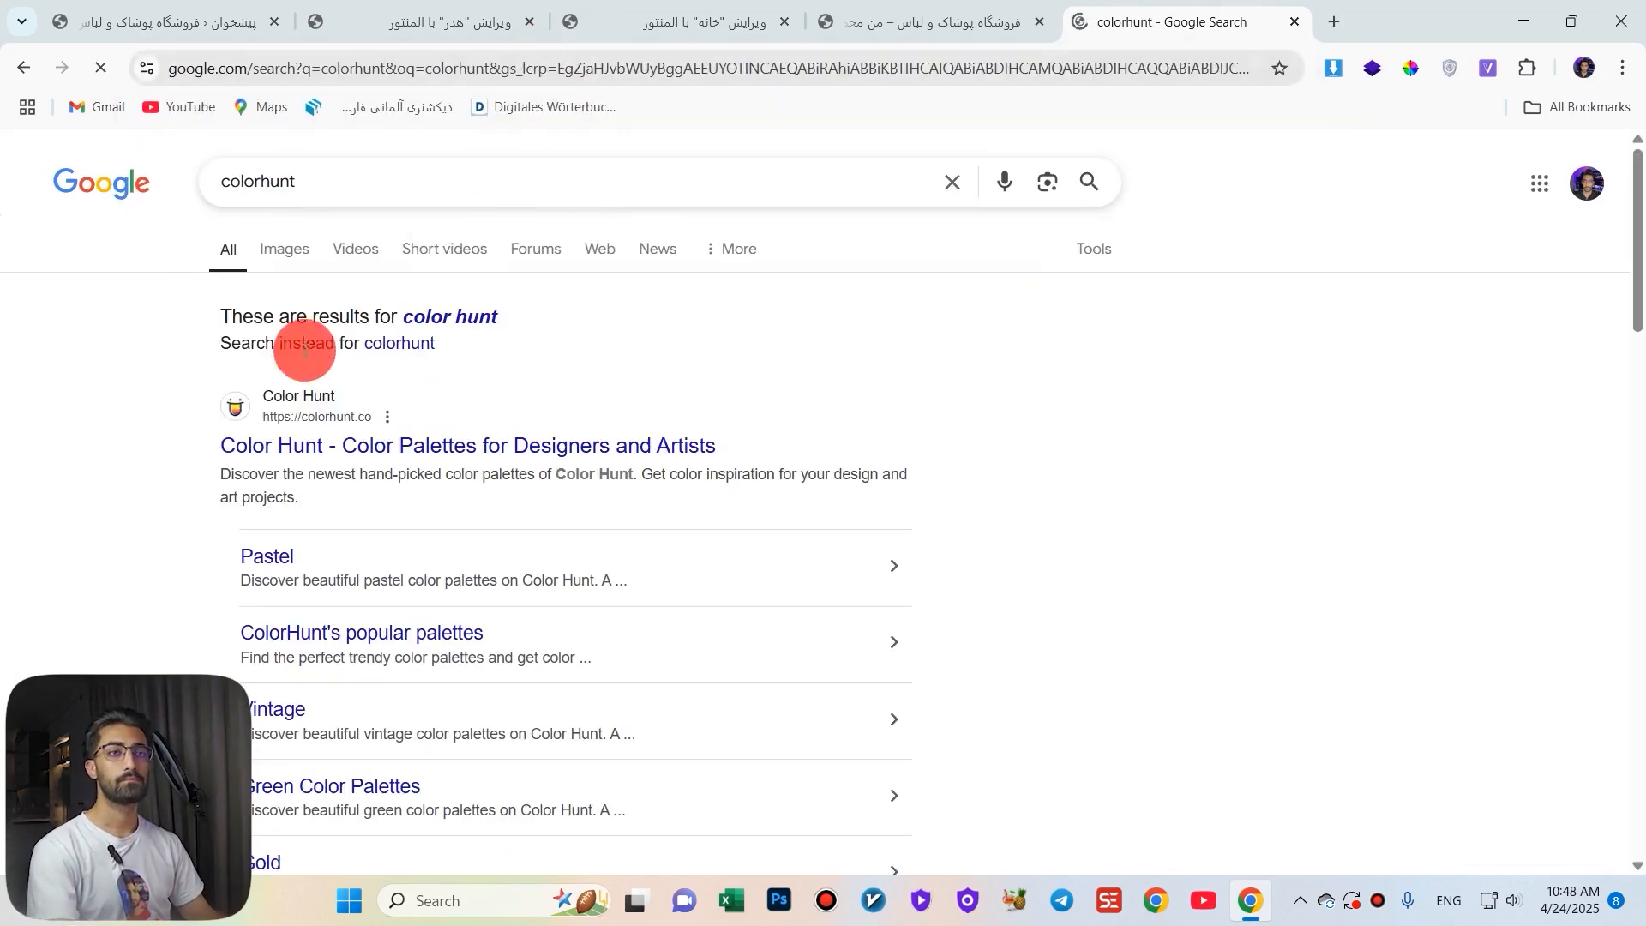
left_click(445, 320)
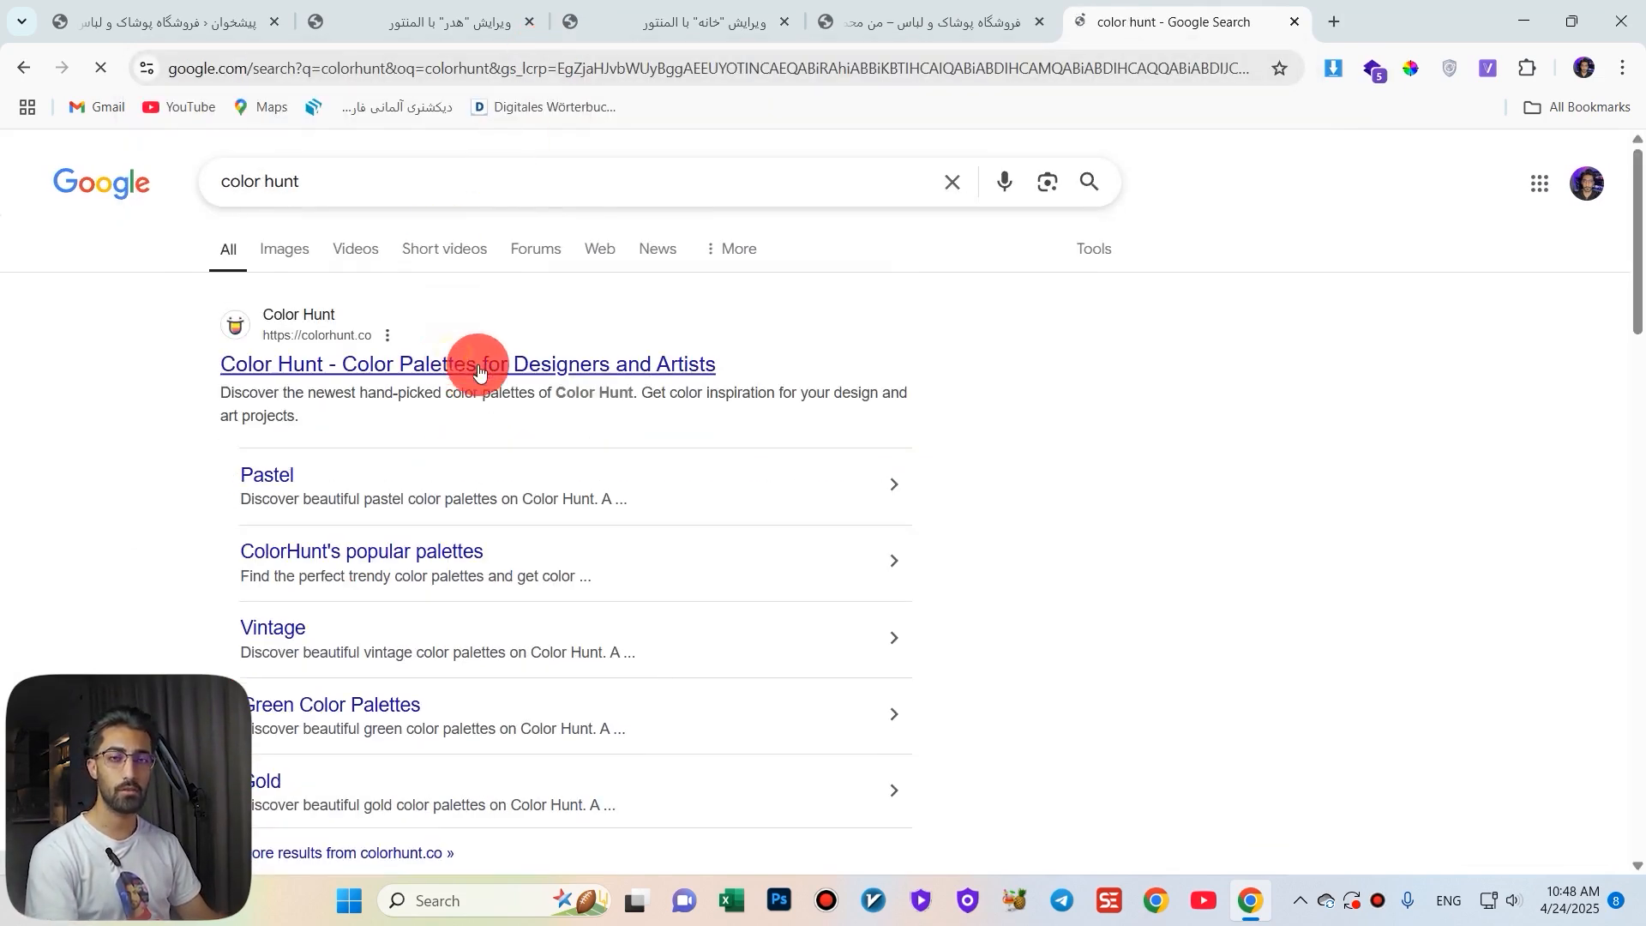
left_click(729, 373)
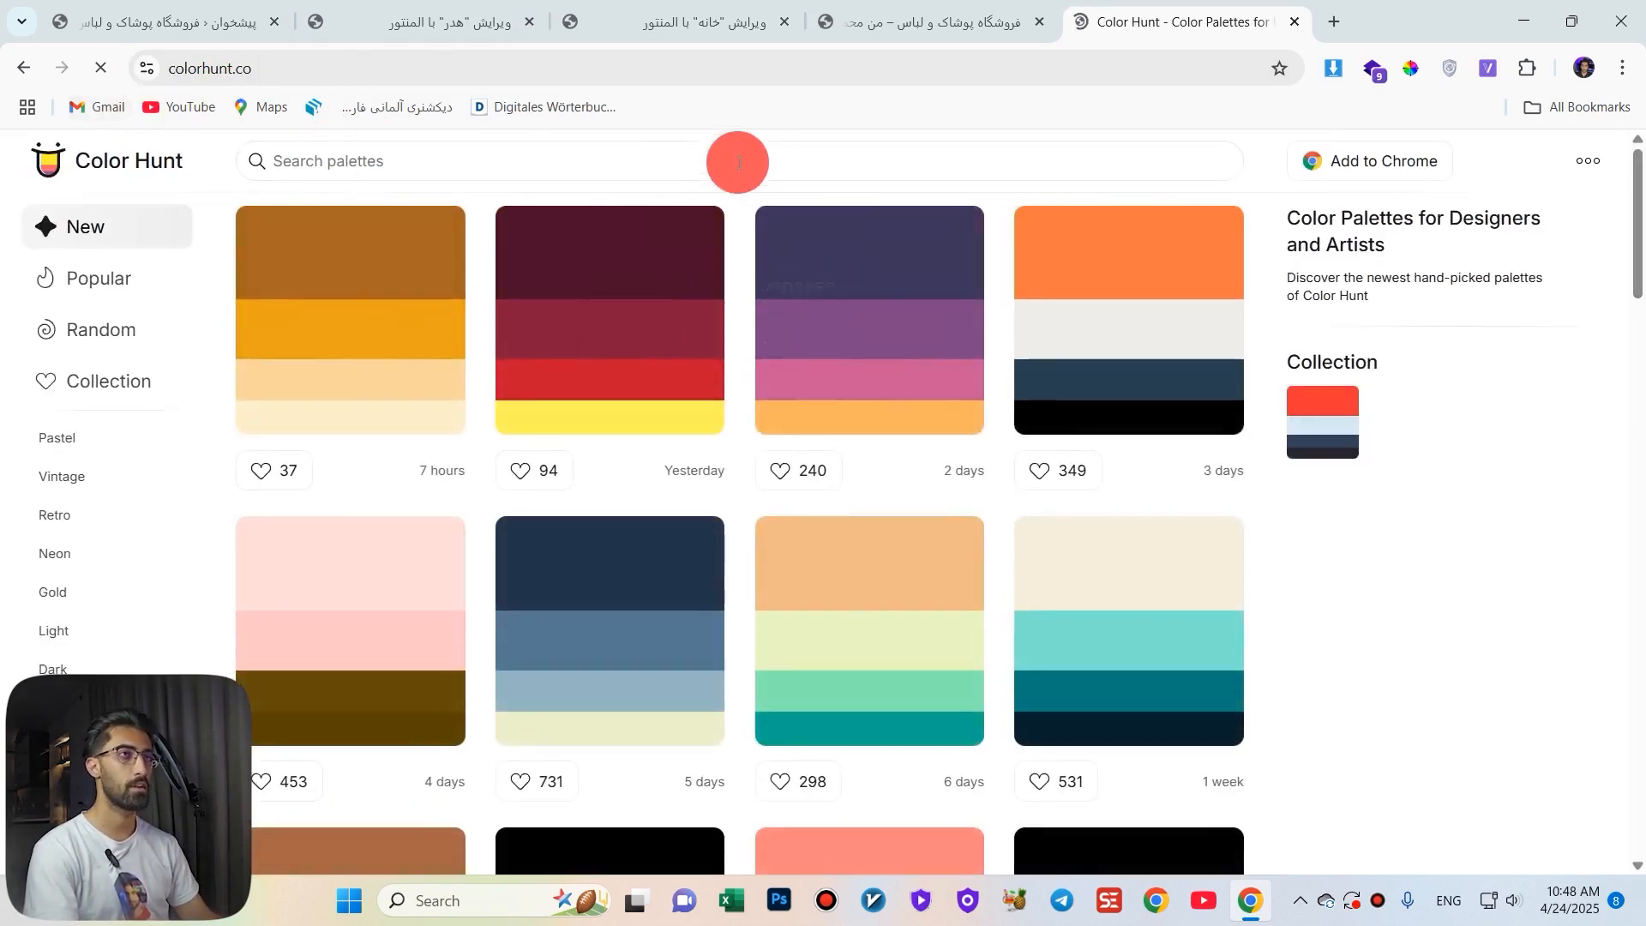
Filter the Color Hunt palettes by the colour tags Red, Blue and White.
left_click(713, 148)
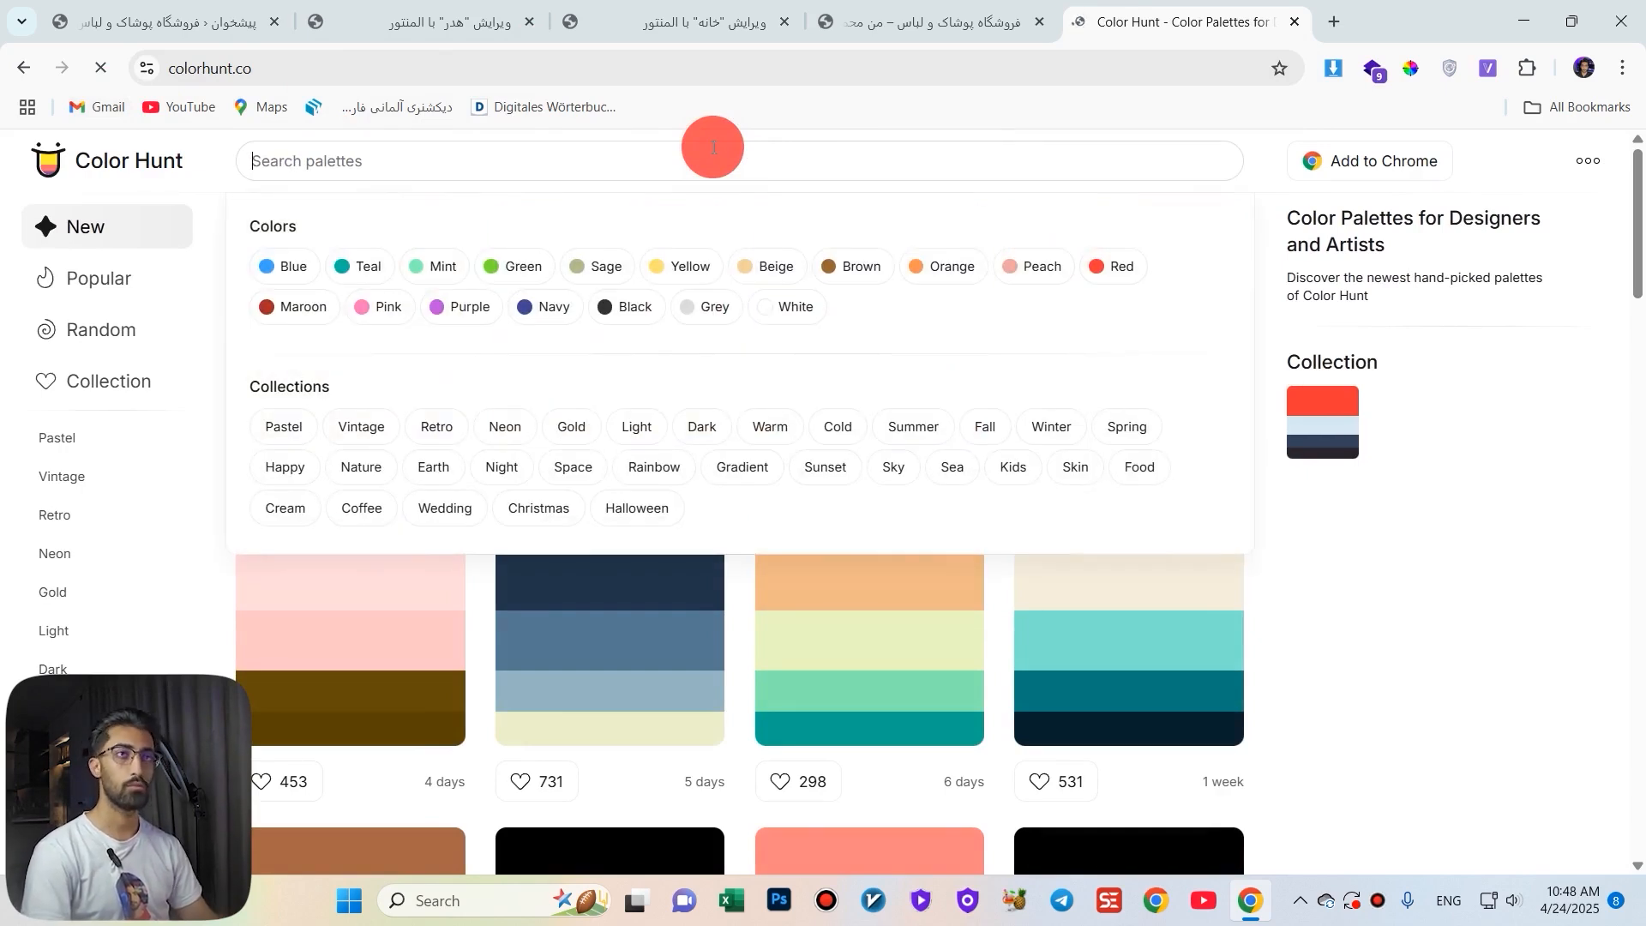
type("red")
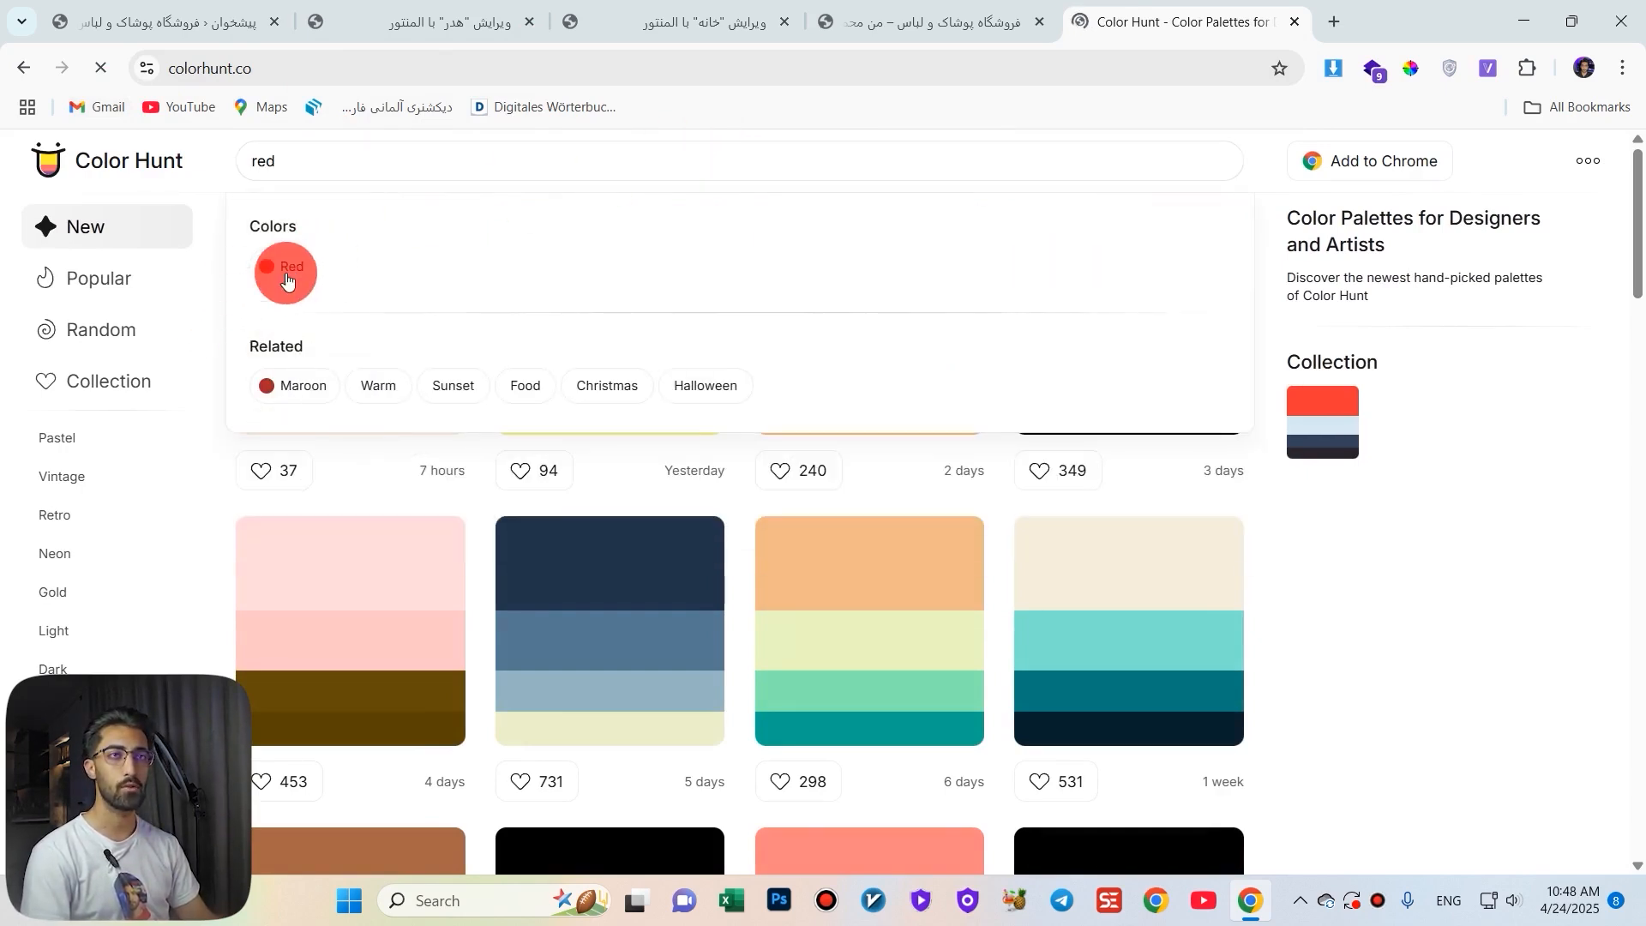
left_click(286, 276)
left_click(418, 165)
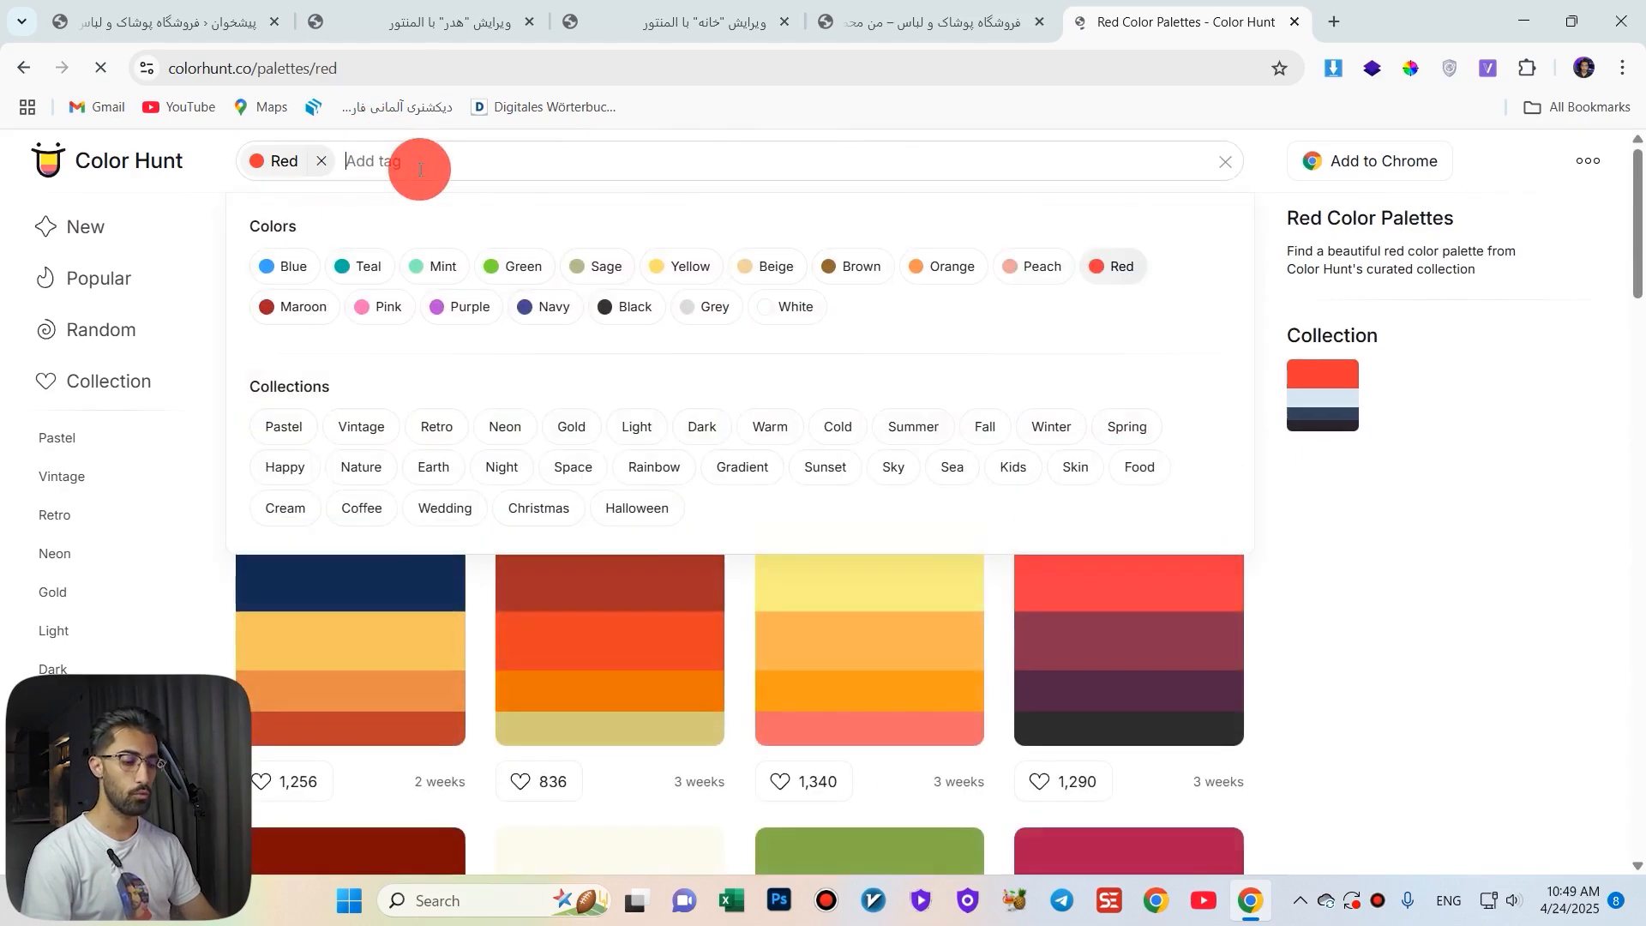
type("blue")
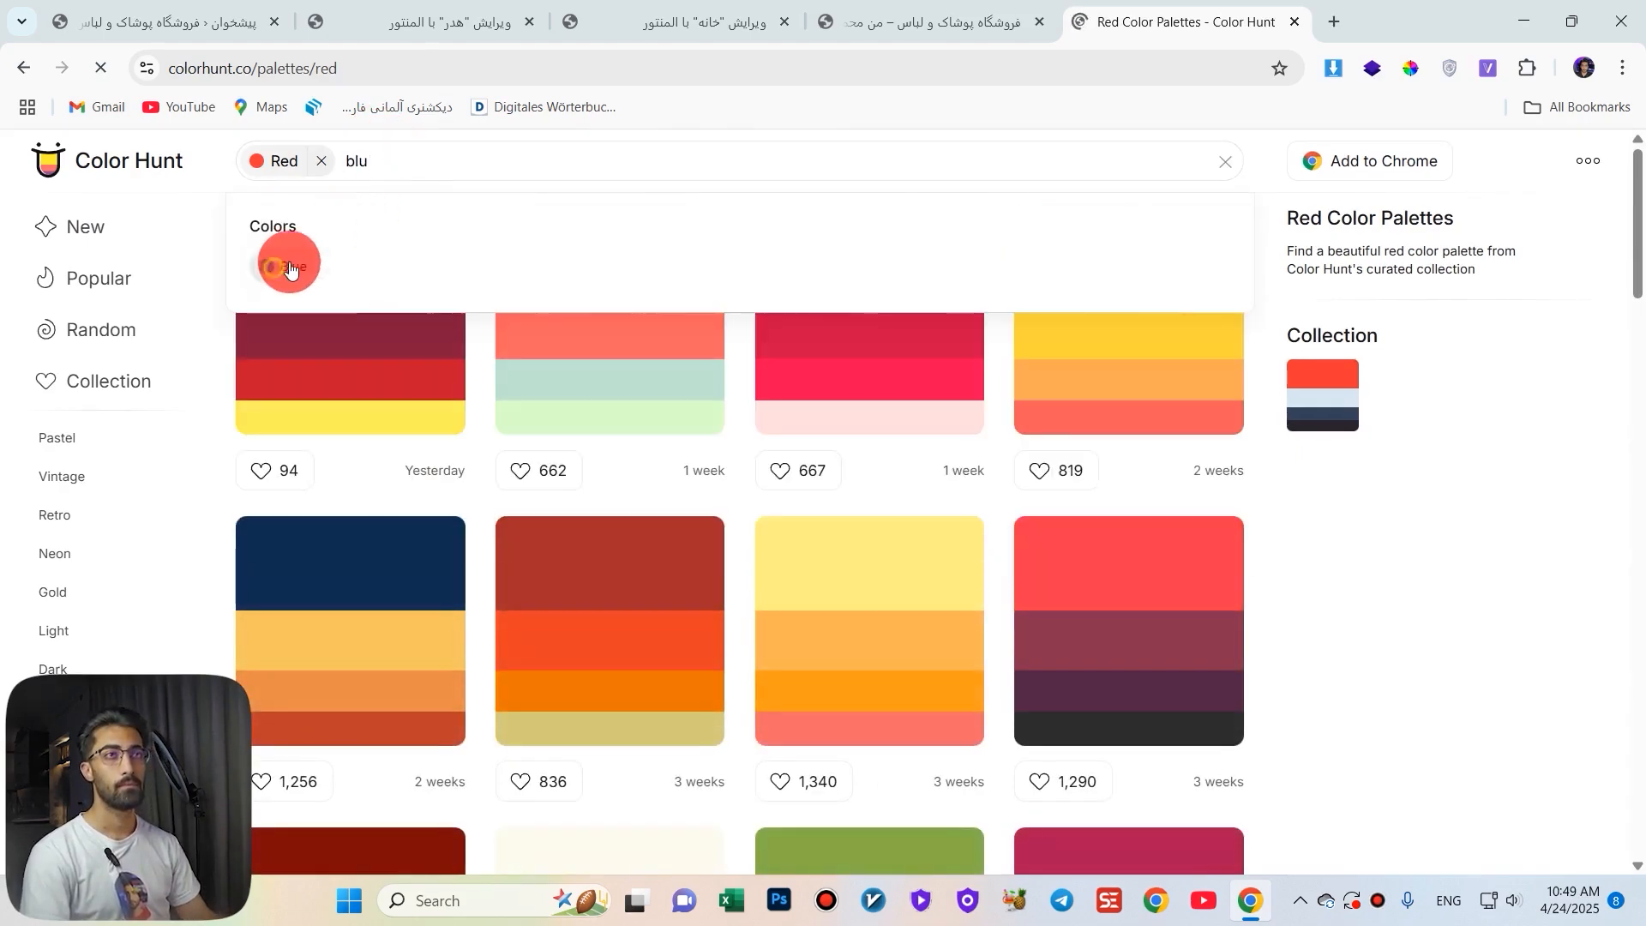
left_click(273, 262)
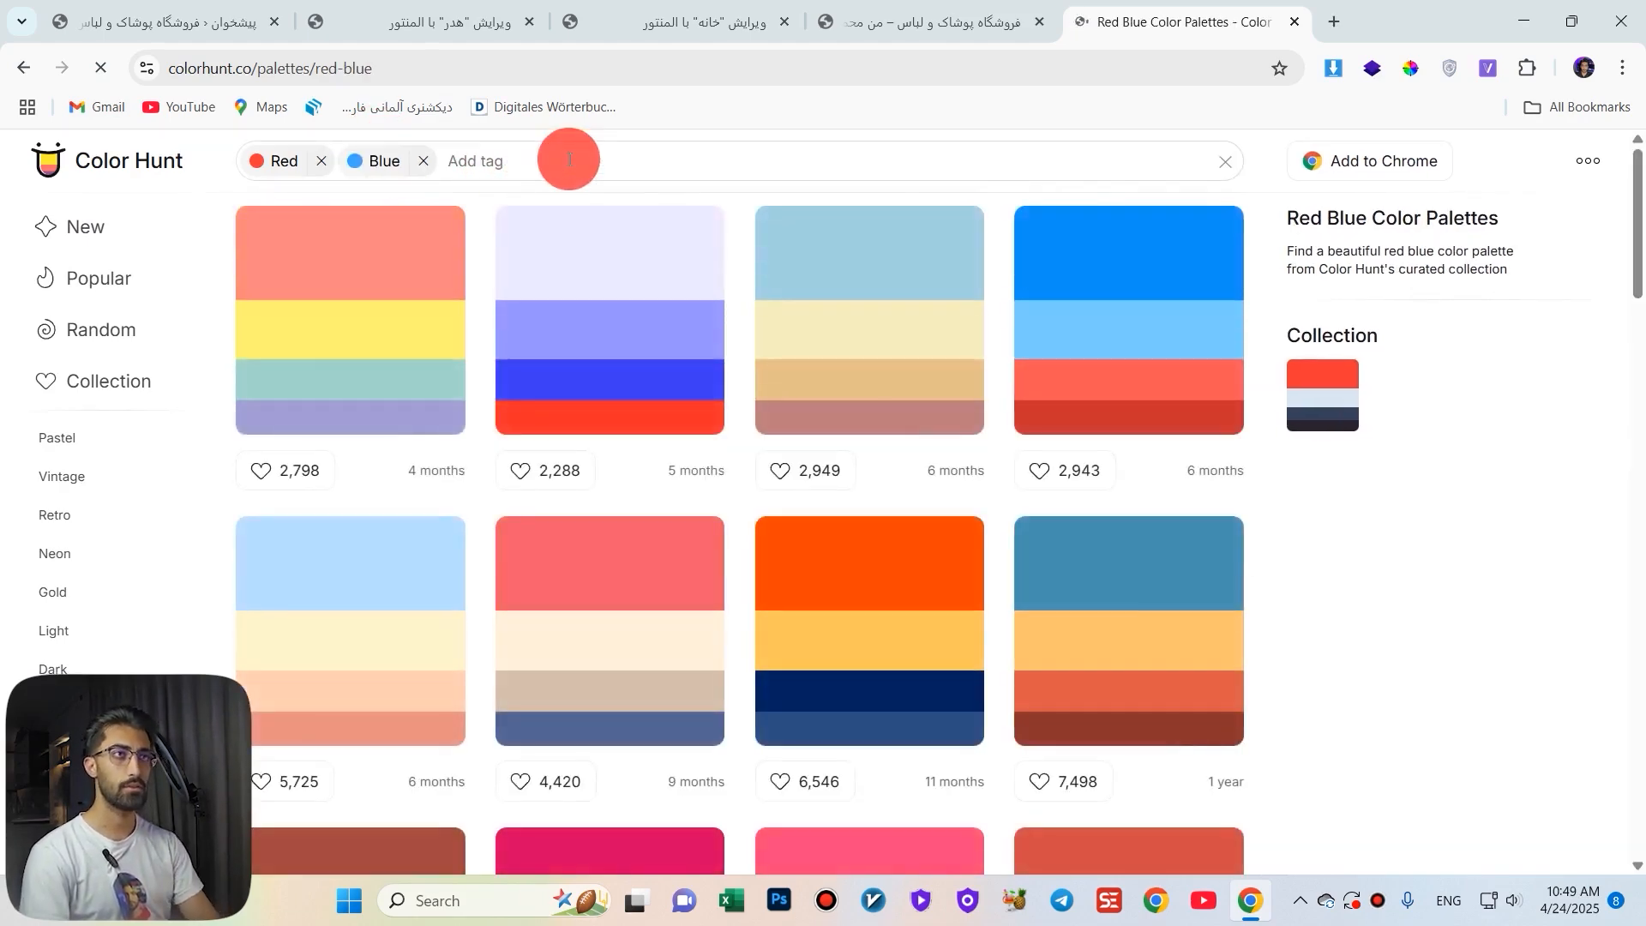
left_click(570, 160)
type("wh")
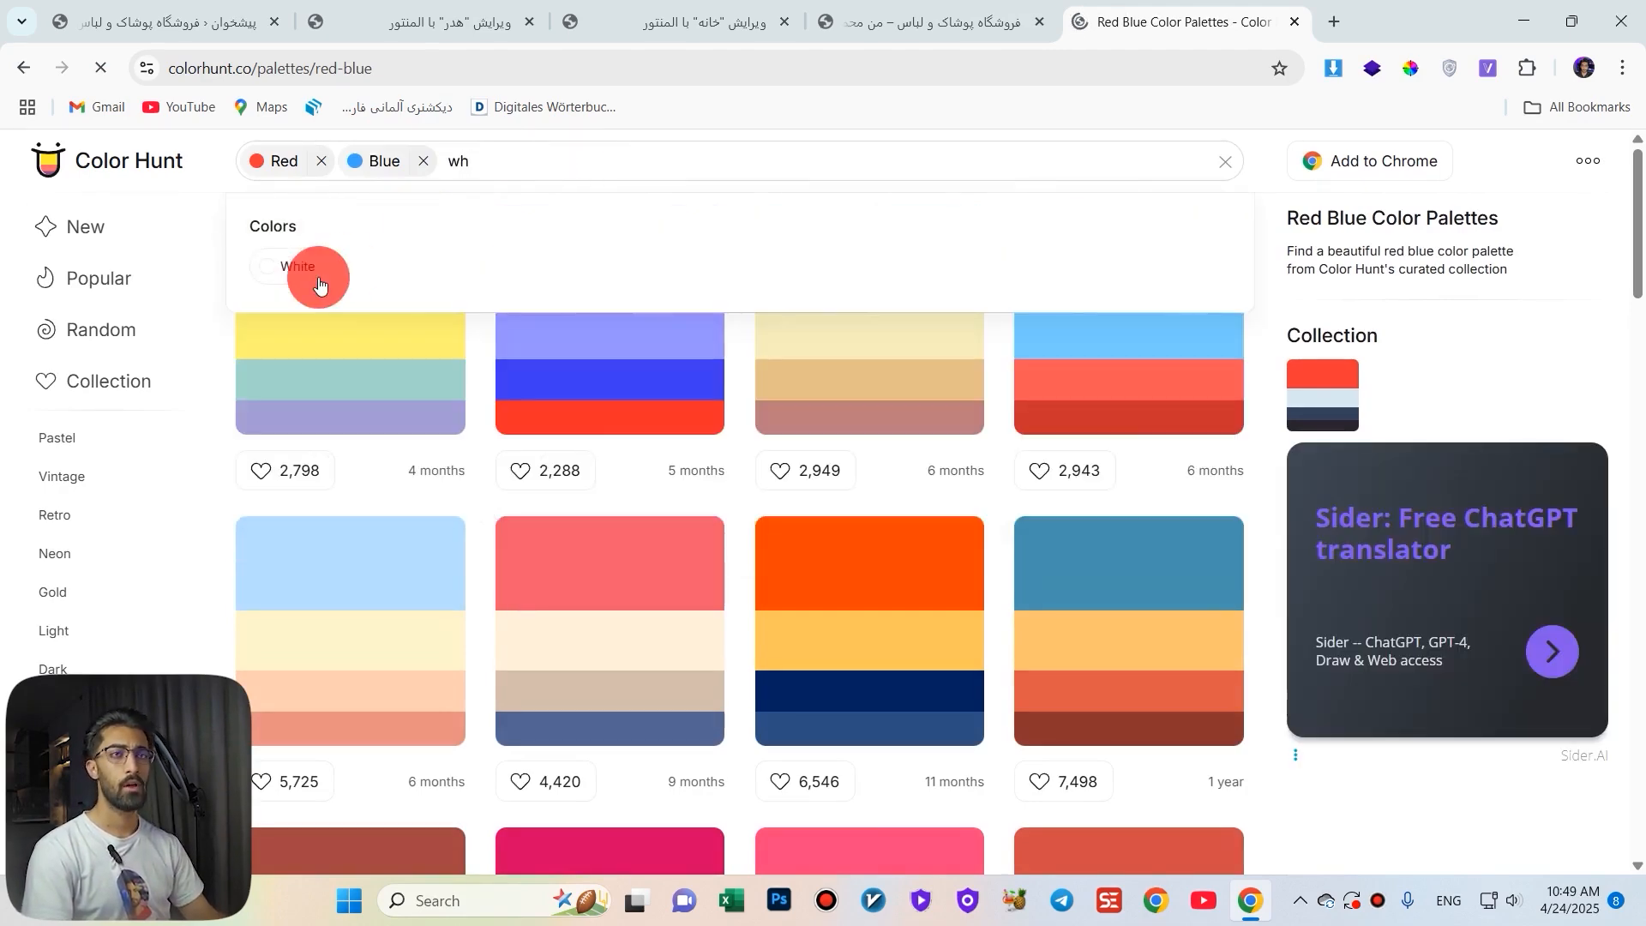
left_click(279, 270)
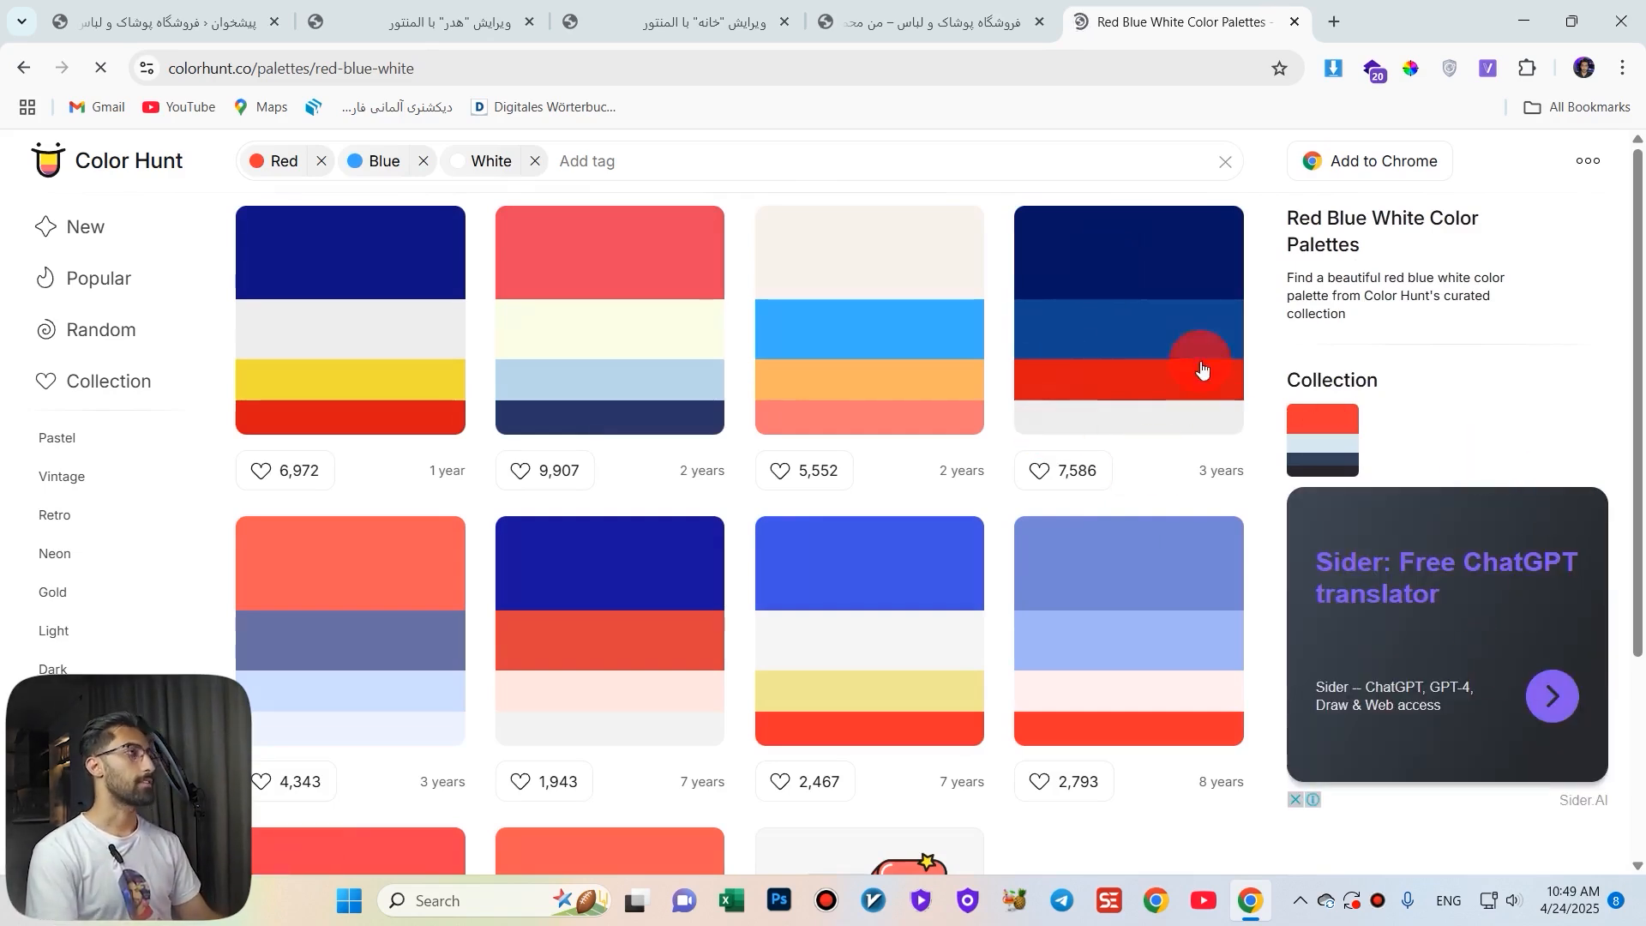
Close the shop's front-end page and the "خانه" page editor, and return to the "هدر" template editor.
left_click(947, 15)
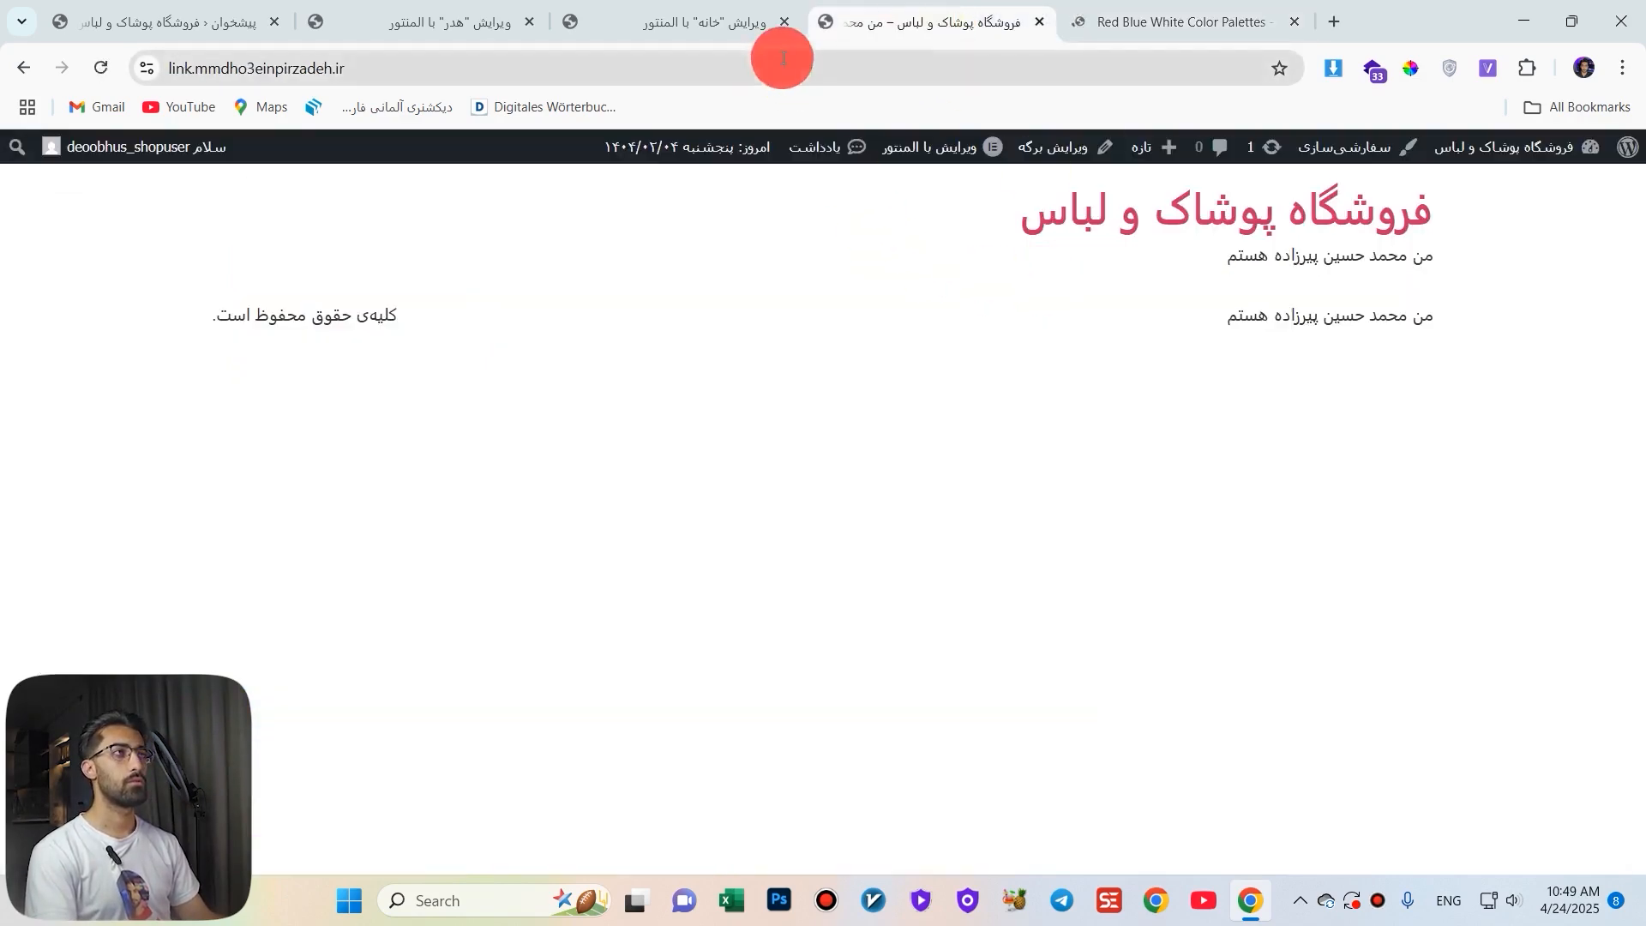
left_click(1035, 24)
left_click(763, 18)
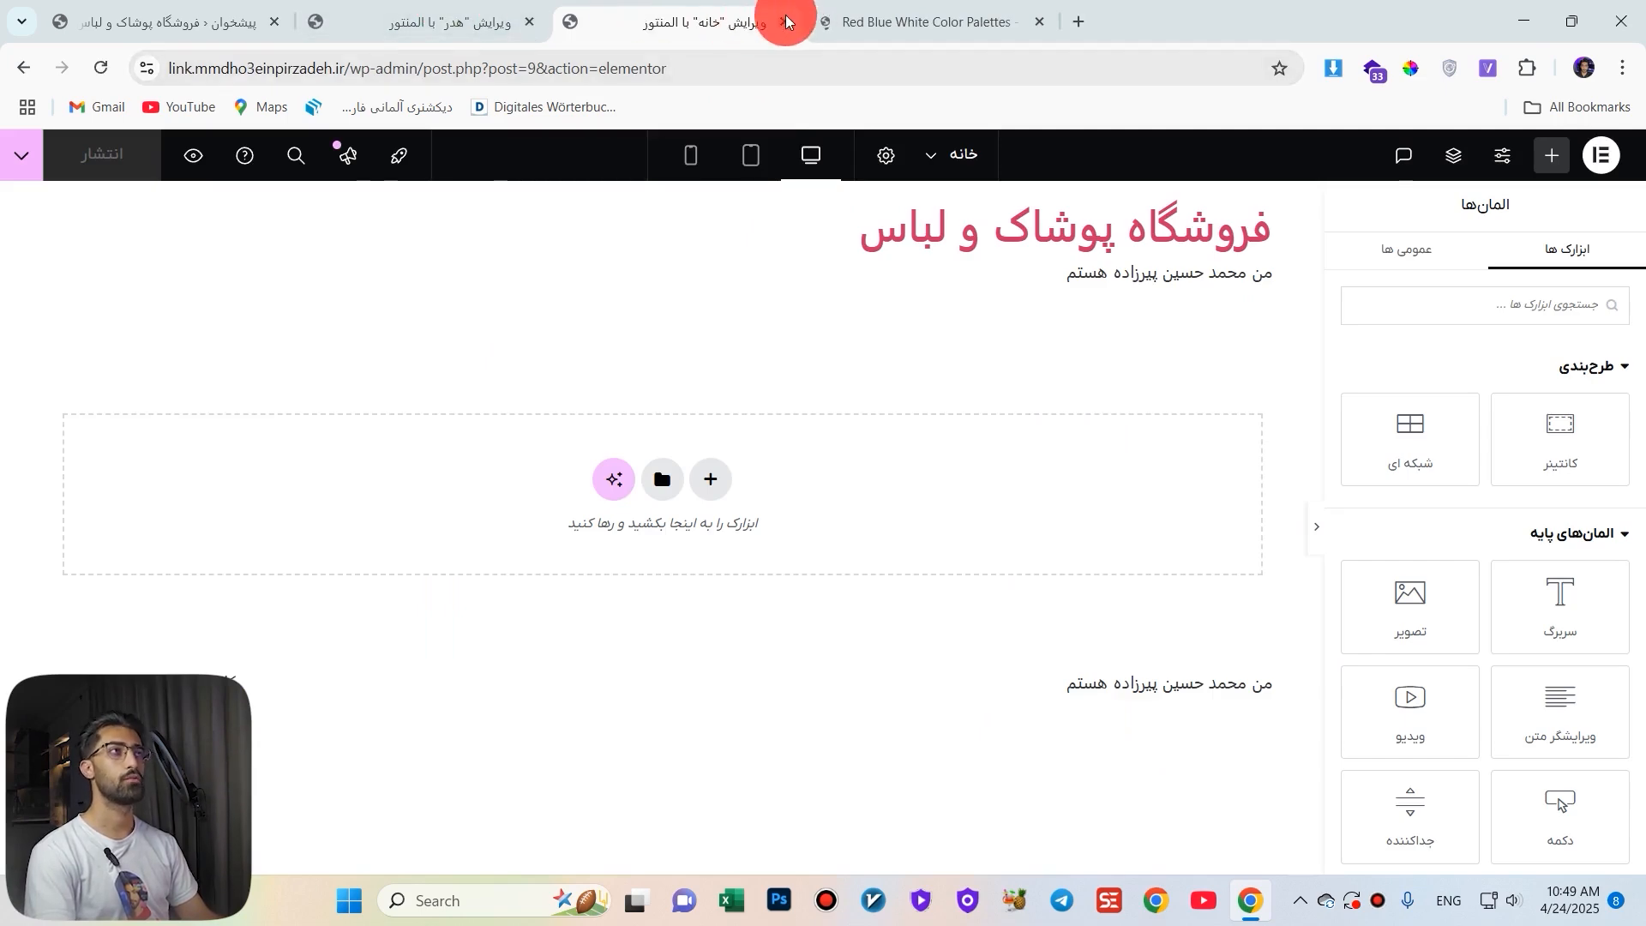
left_click(783, 22)
left_click(473, 15)
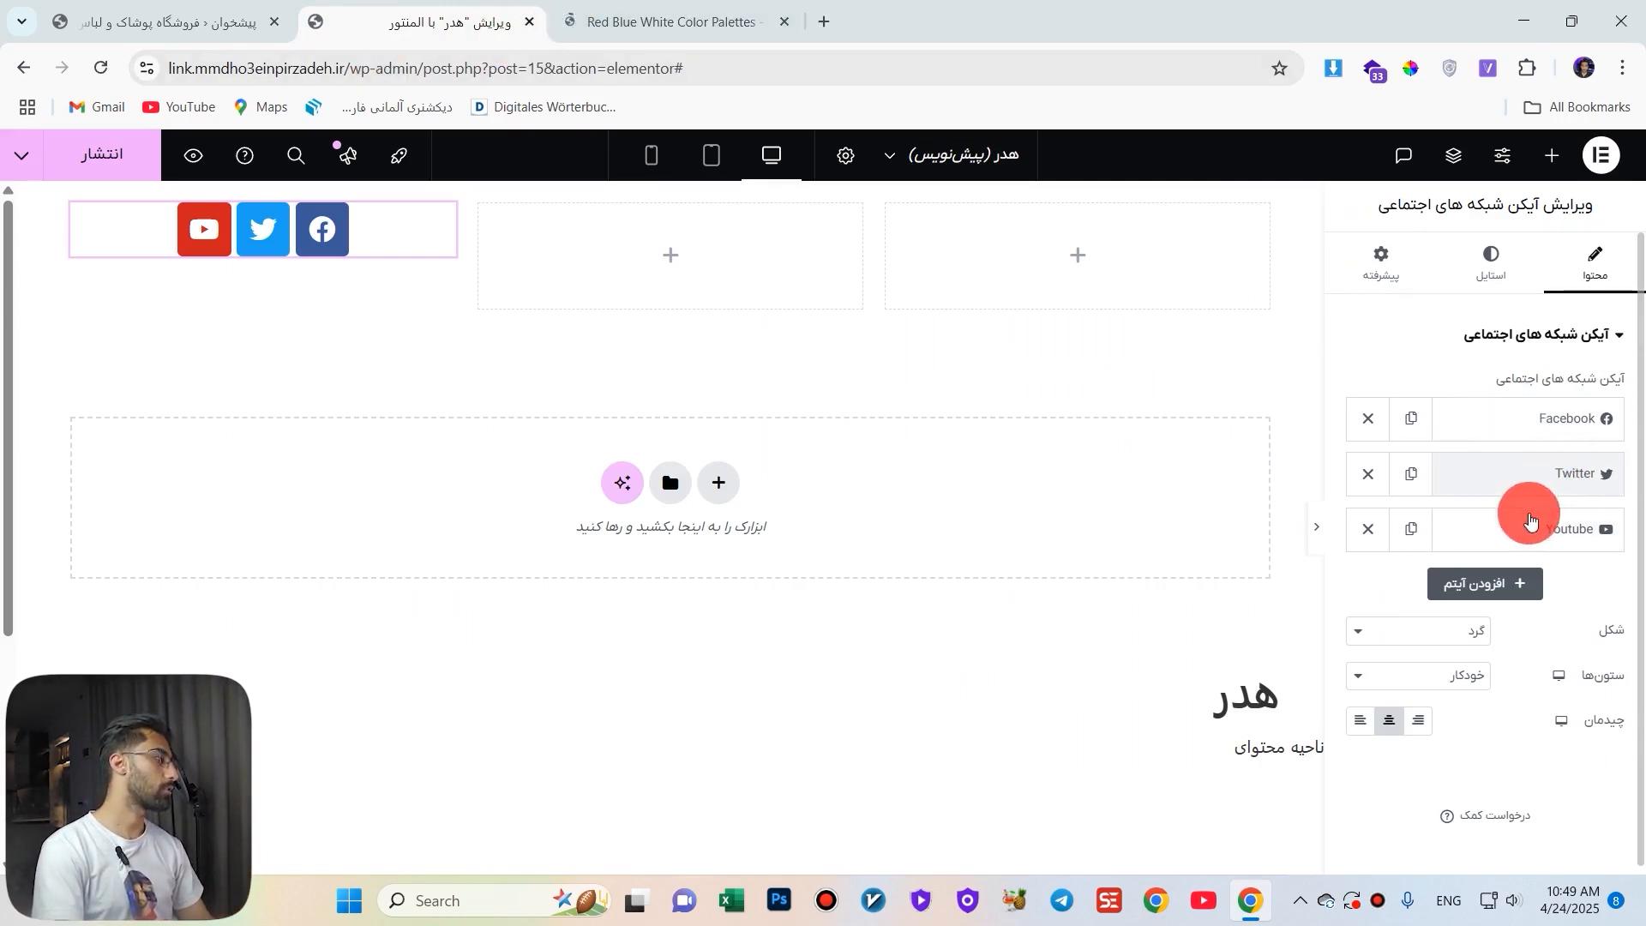
Add a fourth item to the social icons list and change the Facebook item's icon to Instagram from the icon library.
left_click(1486, 592)
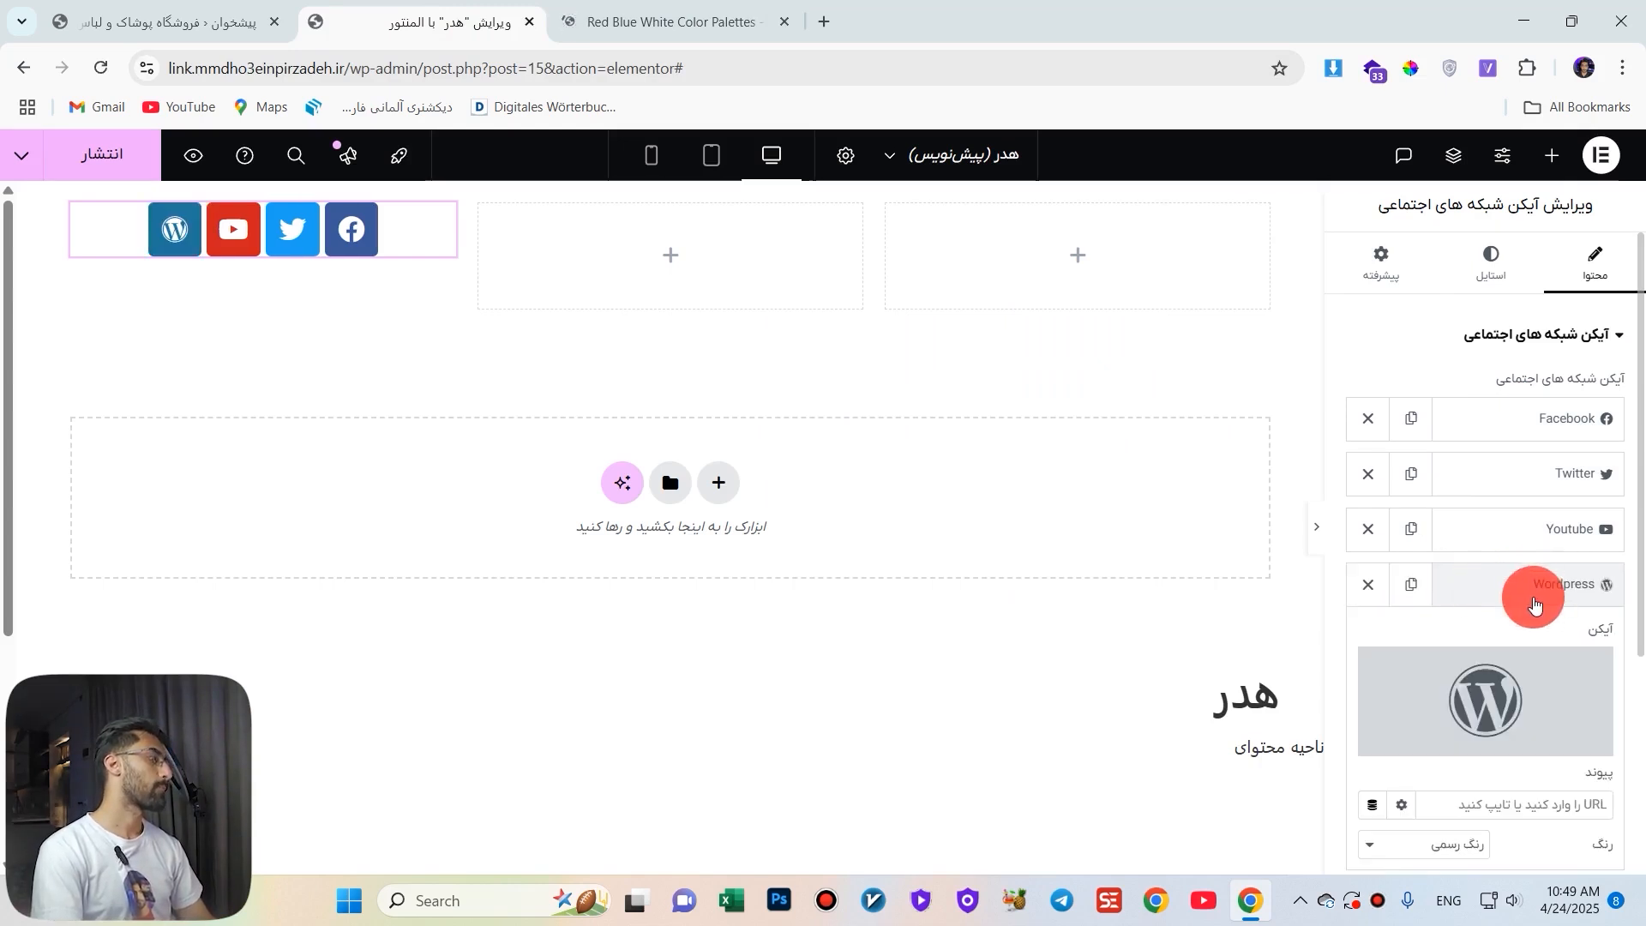
left_click(1534, 583)
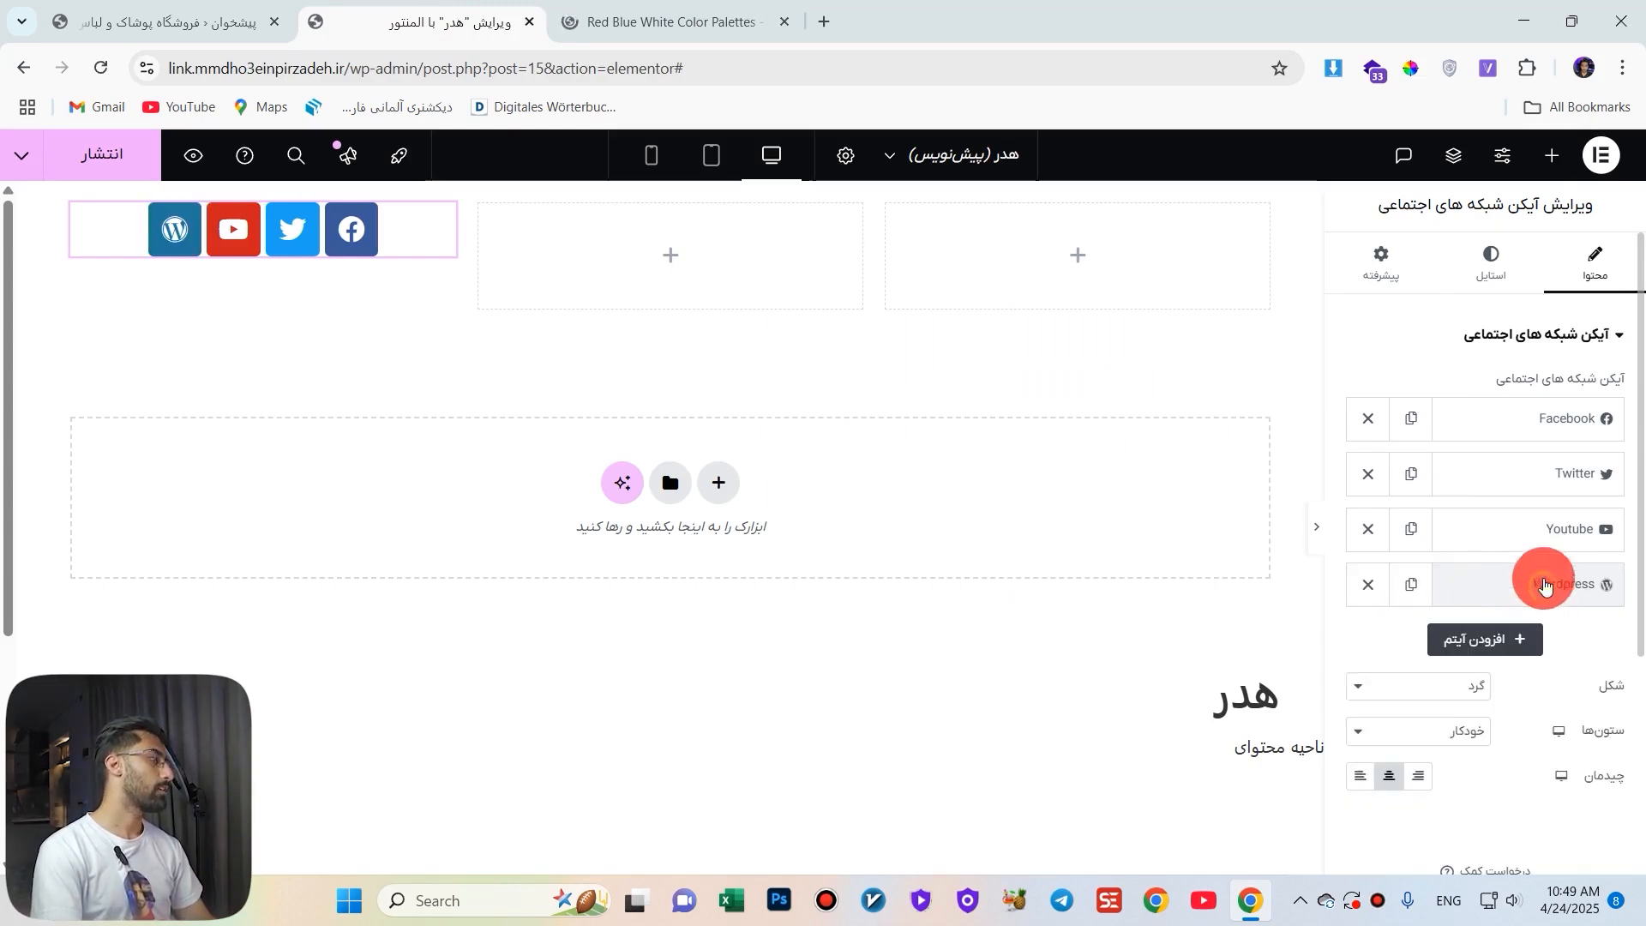
left_click(1564, 428)
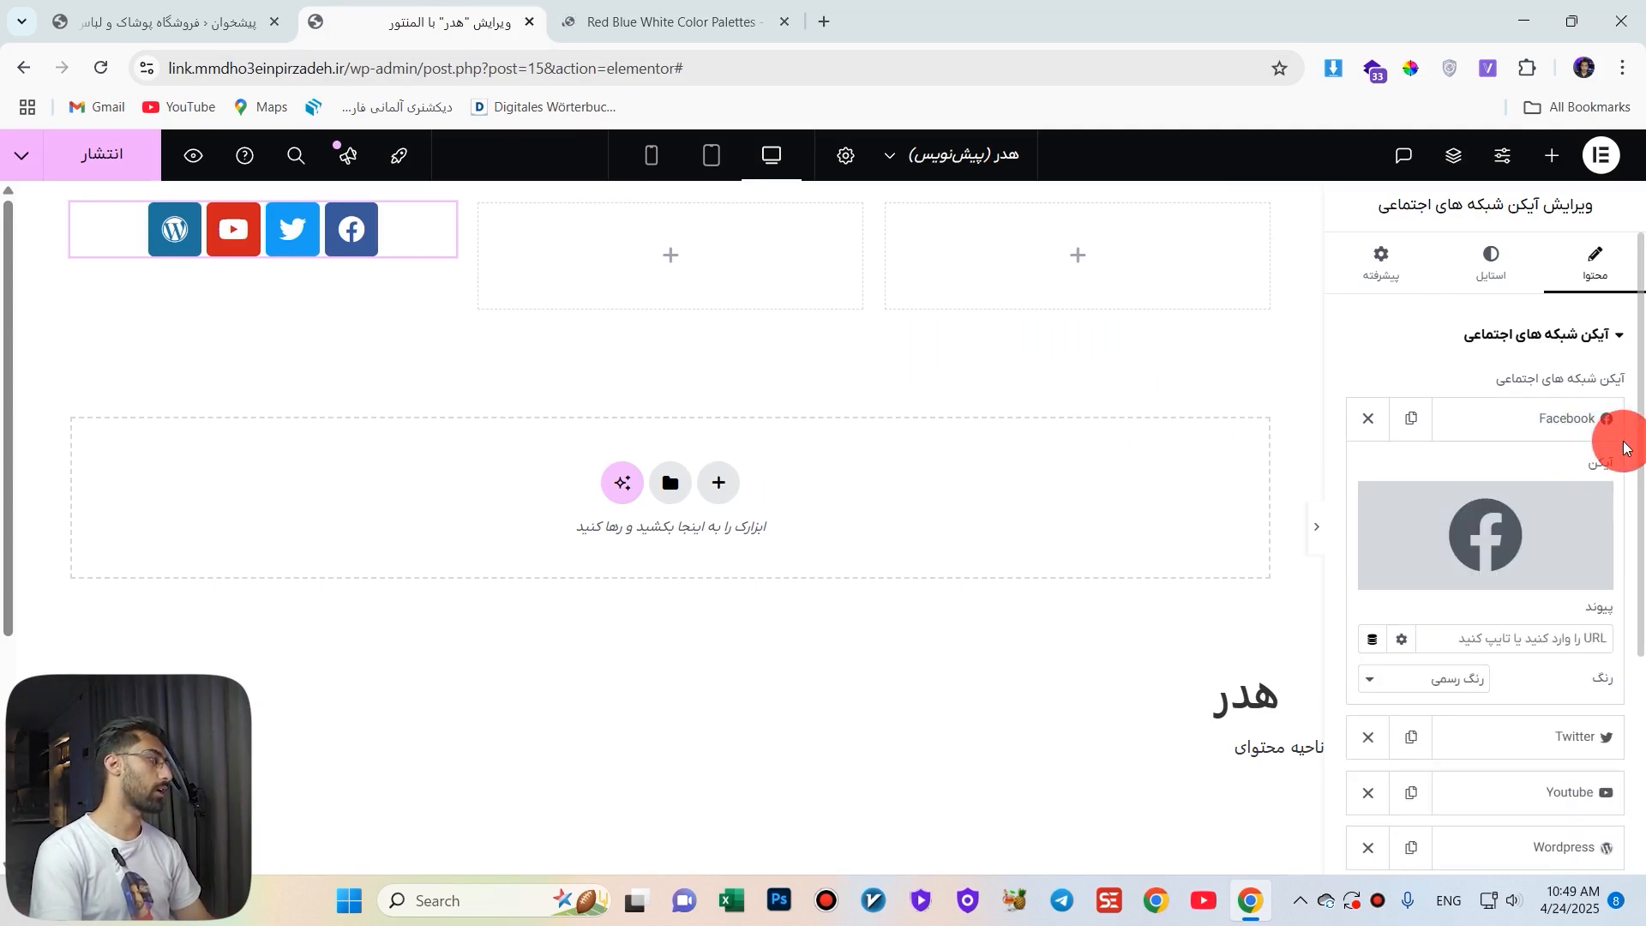
mouse_move(1535, 547)
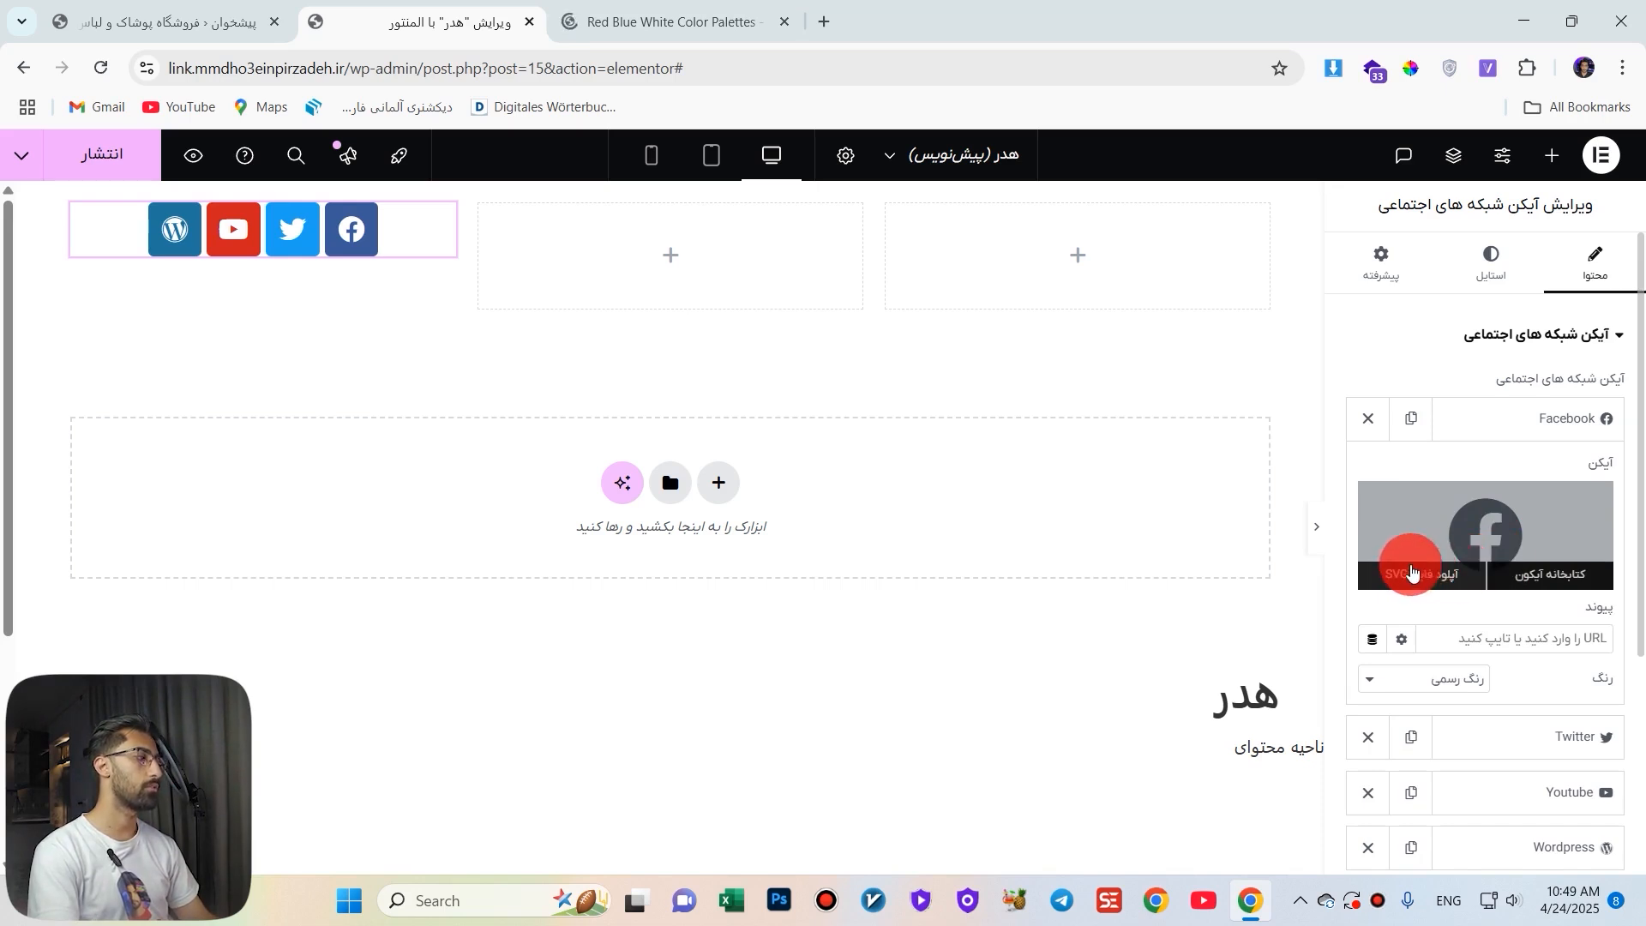
left_click(1553, 577)
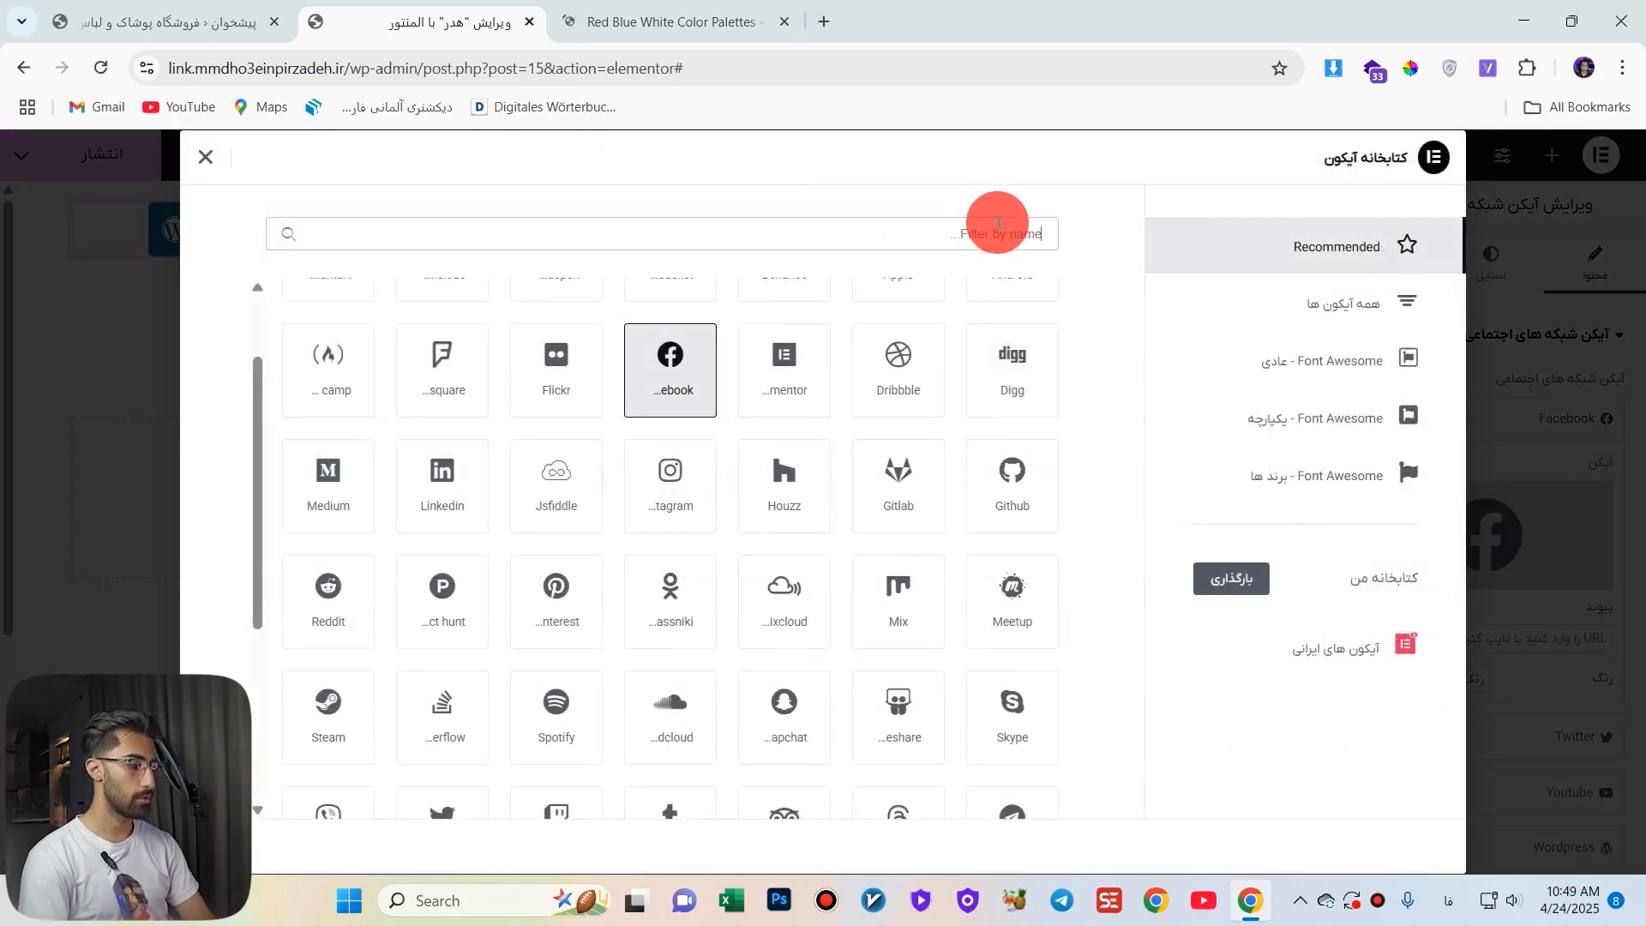
key("super+space")
type("inst")
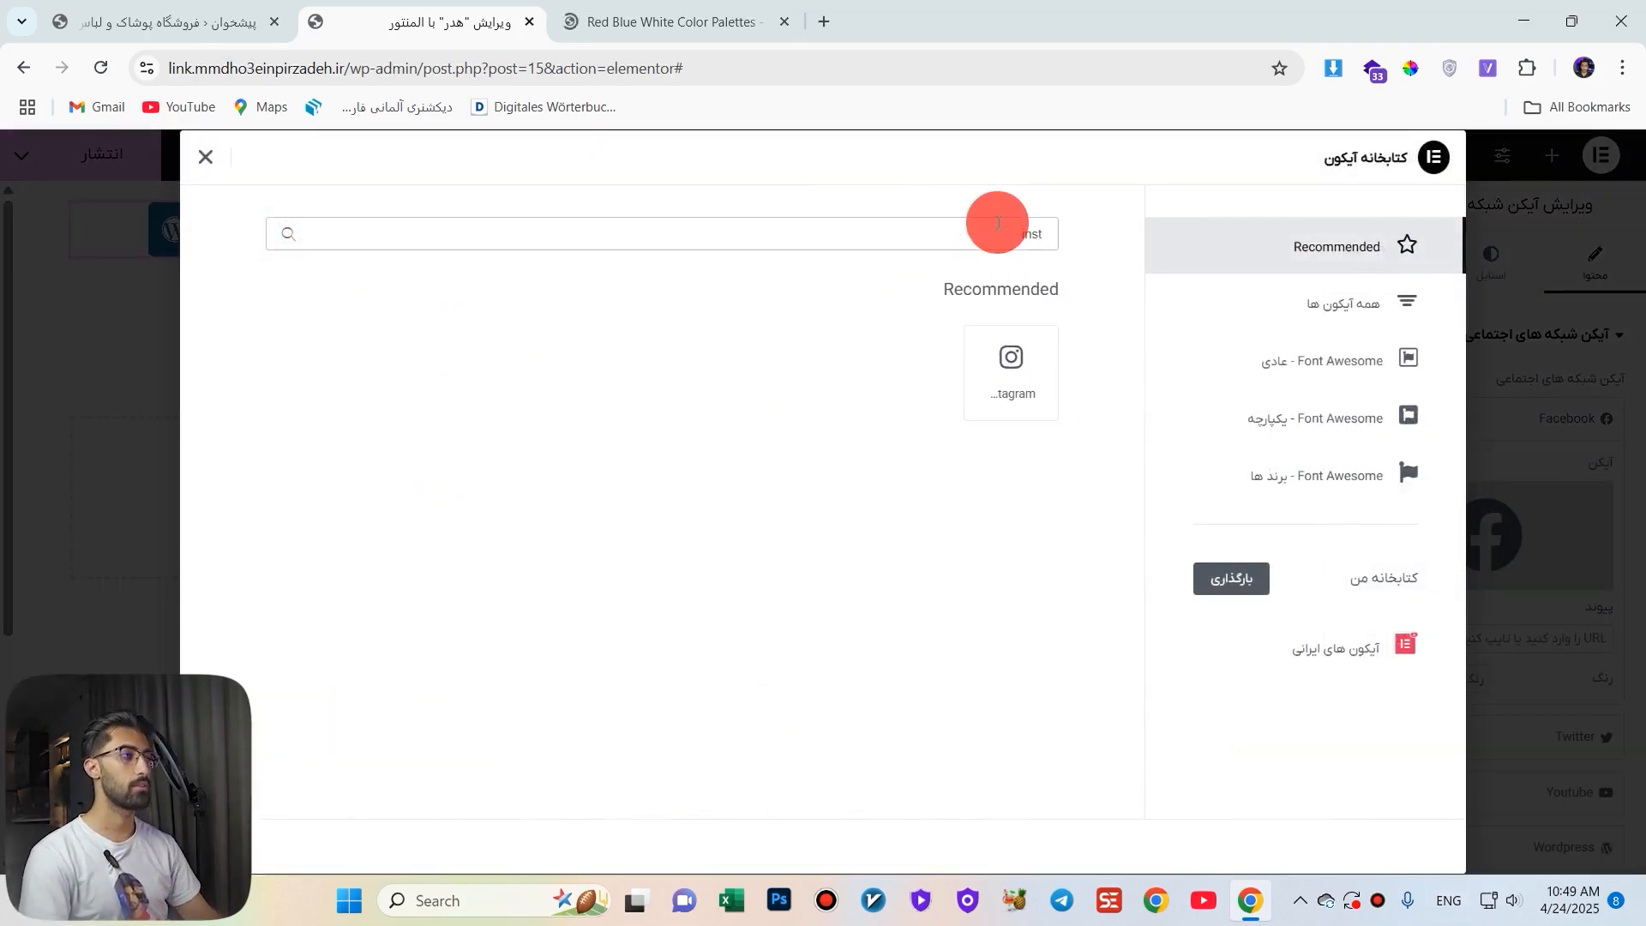
left_click(988, 387)
left_click(225, 845)
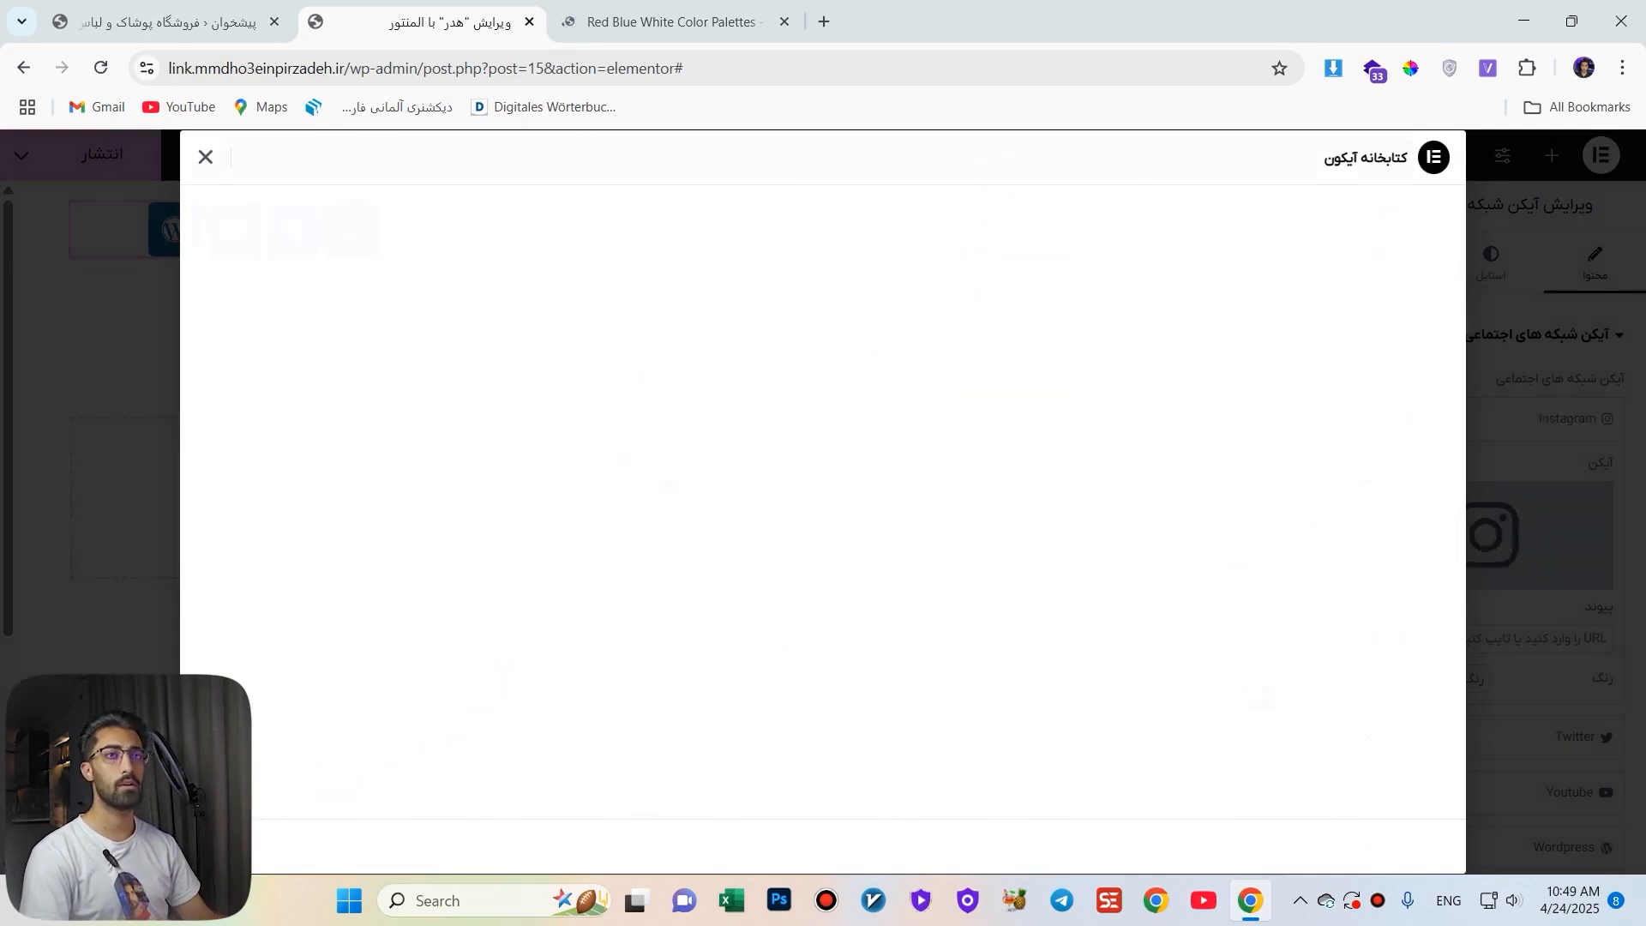
left_click(1567, 422)
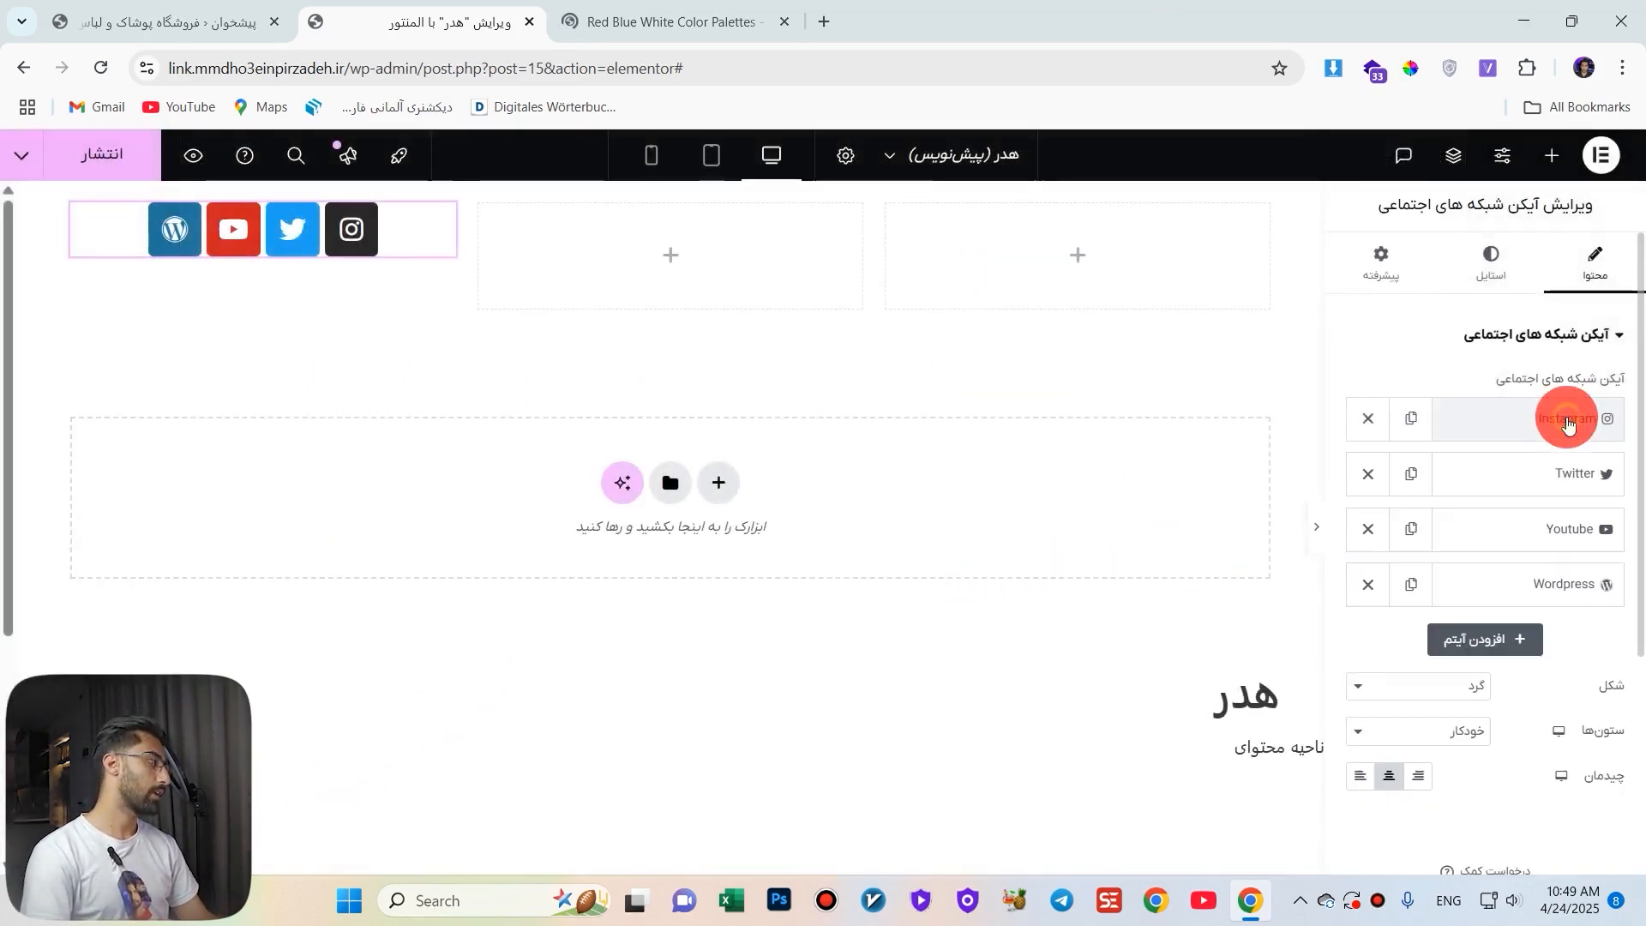
Change the Twitter item's icon to Youtube from the icon library.
left_click(1508, 471)
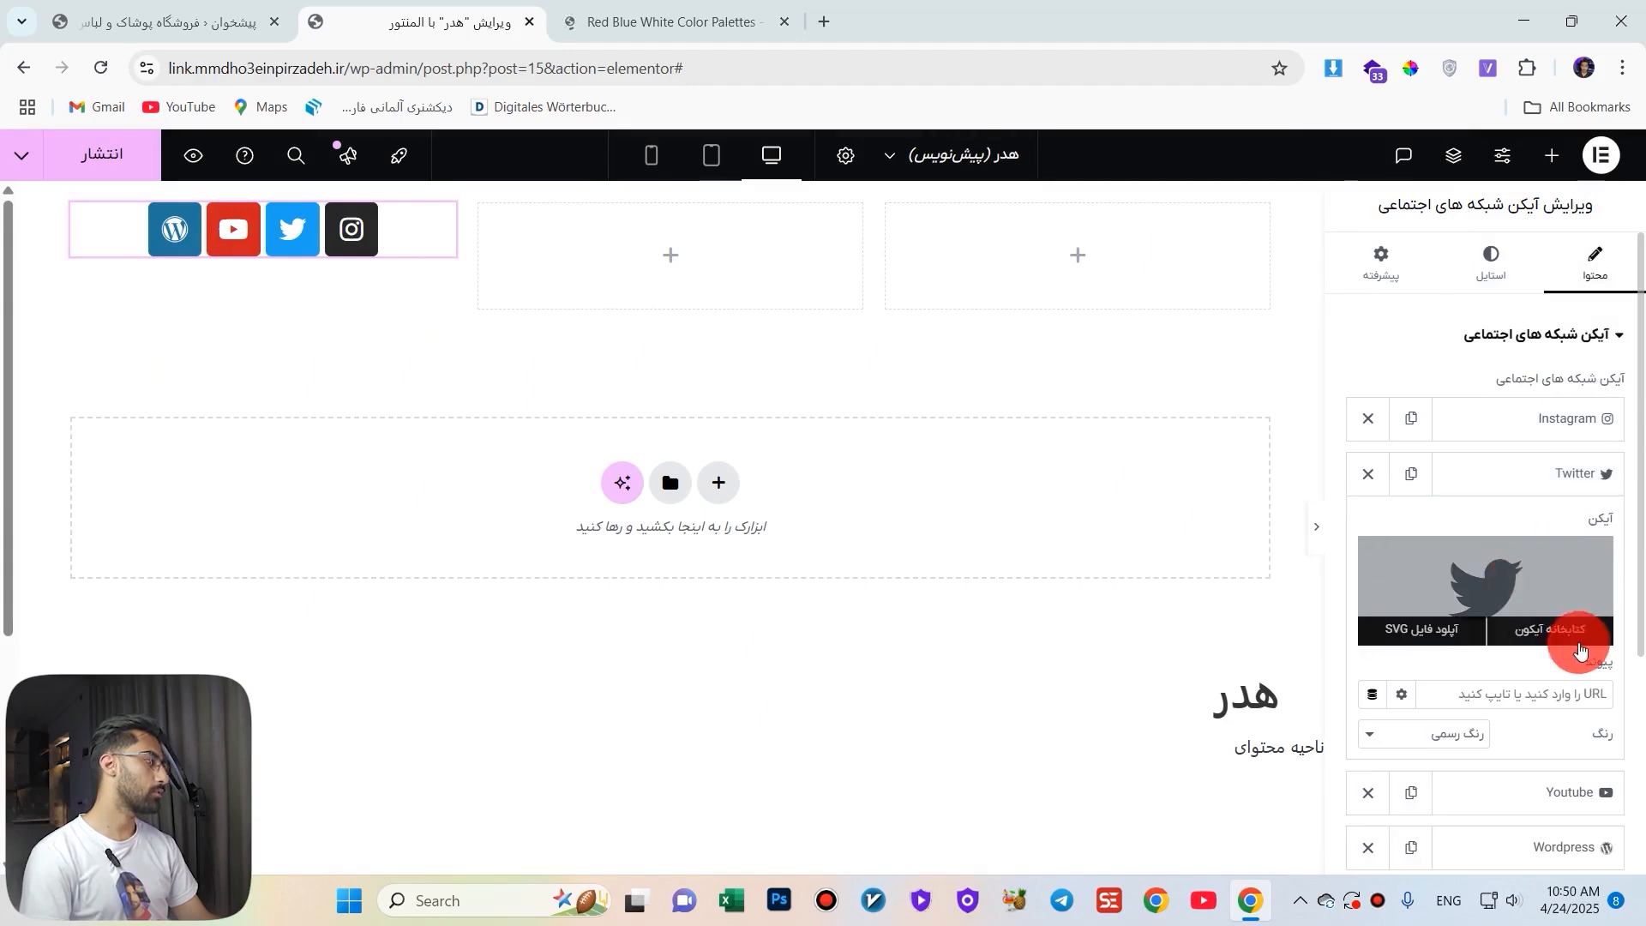
left_click(1535, 587)
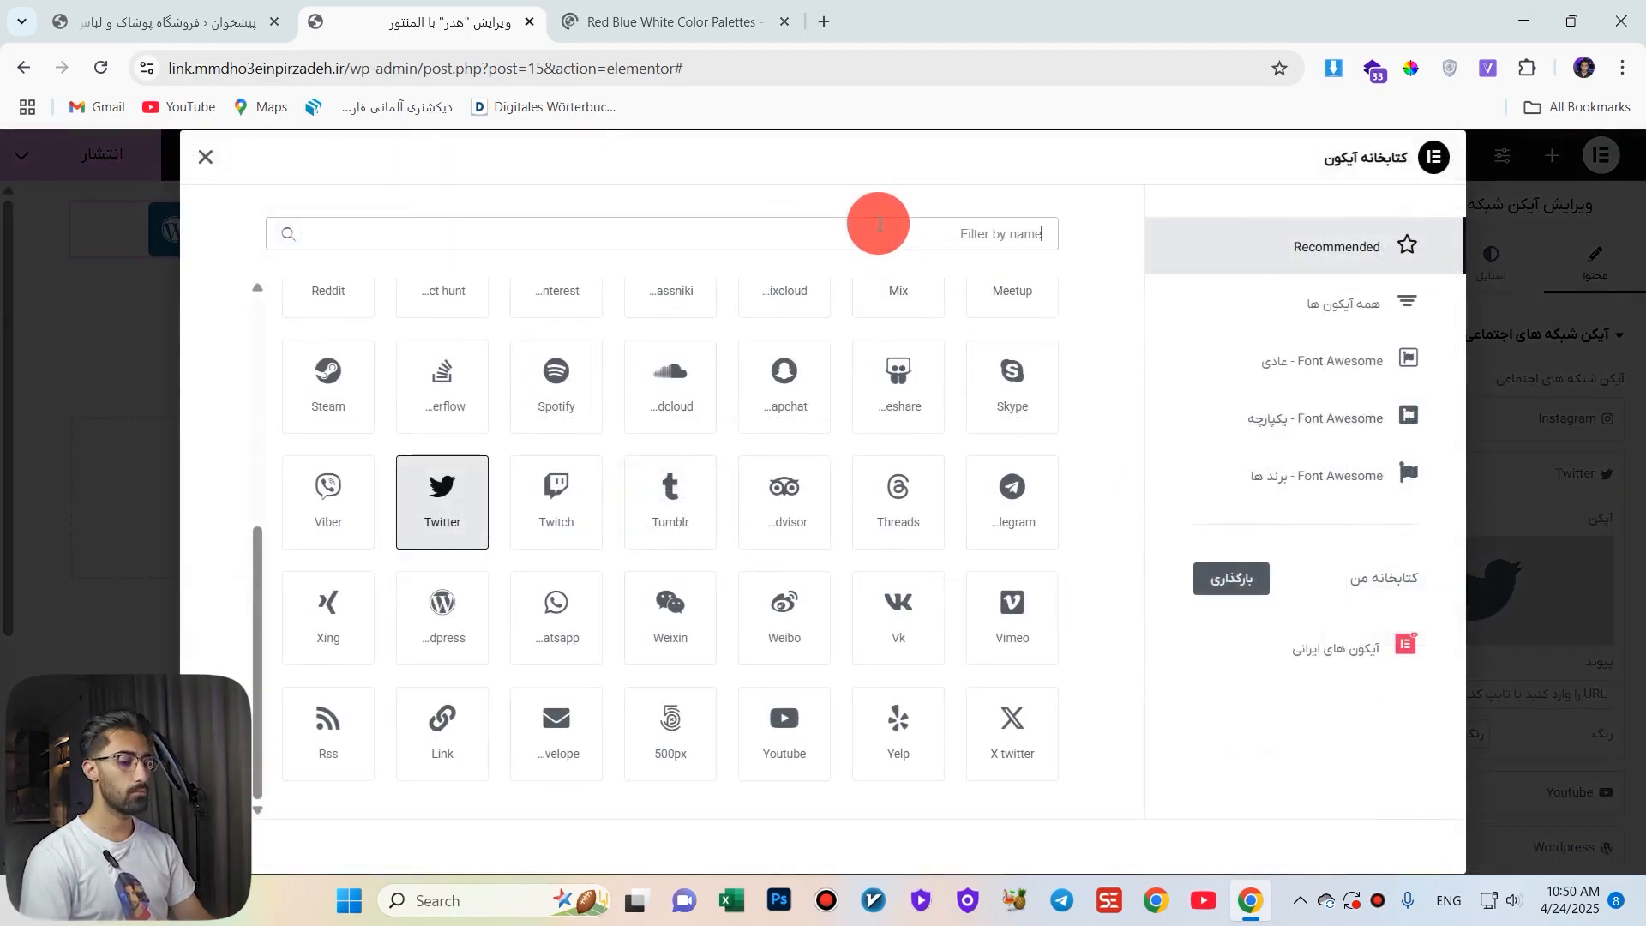
left_click(879, 225)
type("you")
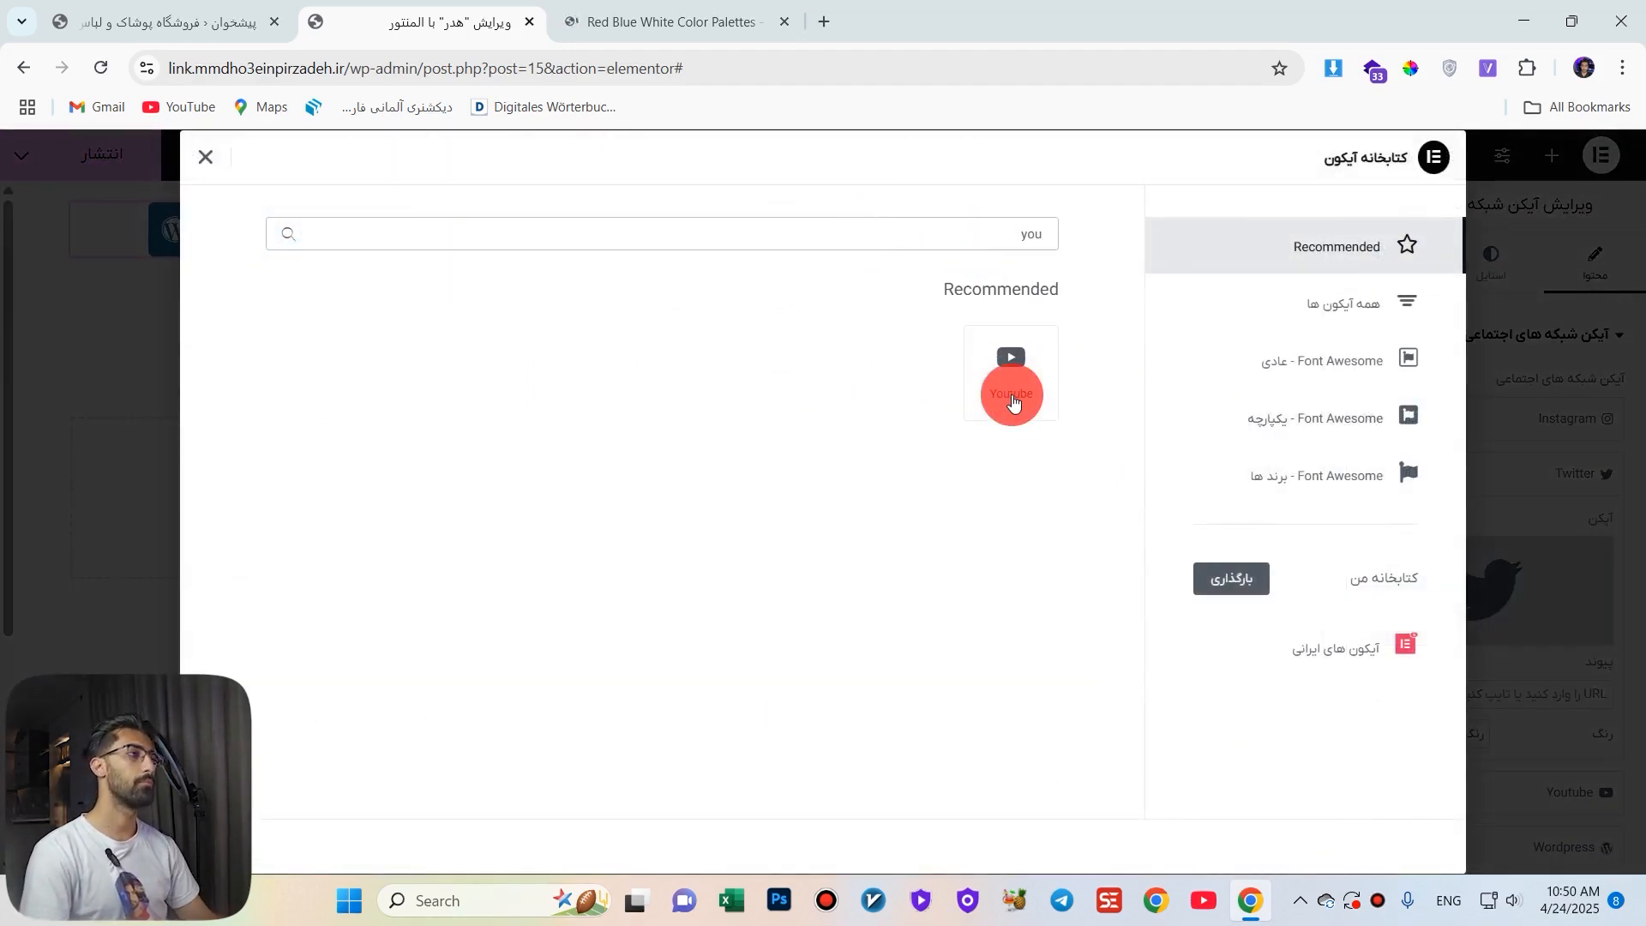
left_click(1012, 397)
left_click(223, 845)
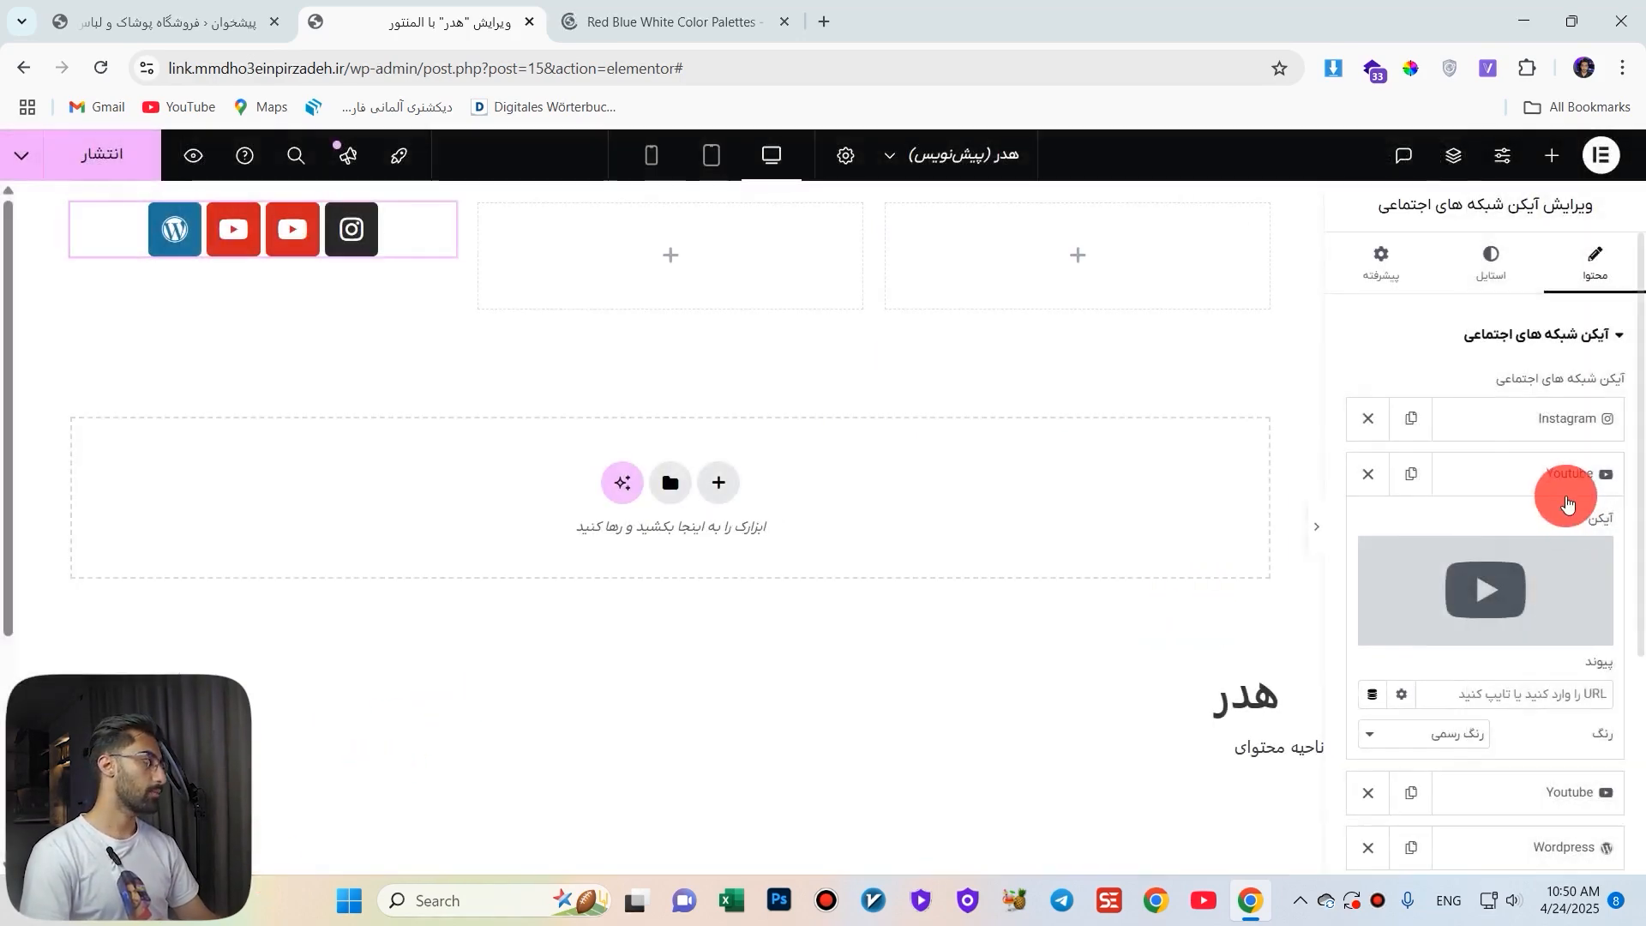
left_click(1564, 478)
Replace the icon of the second Youtube item with Telegram from the icon library.
left_click(1555, 519)
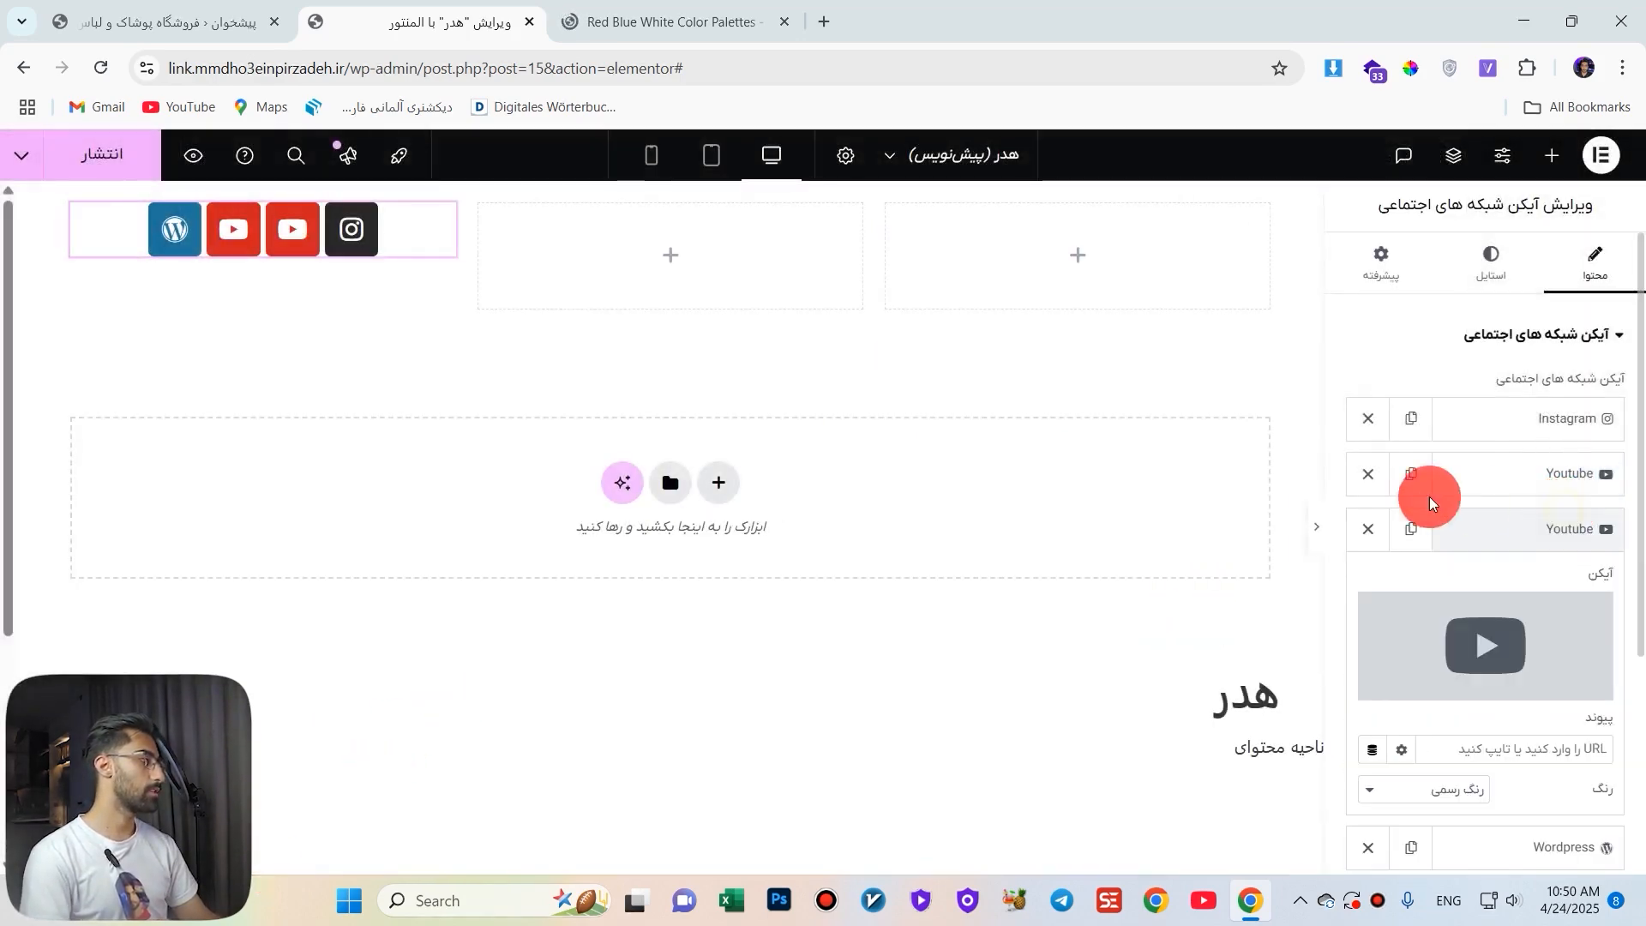
left_click(1557, 625)
left_click(771, 225)
type("te")
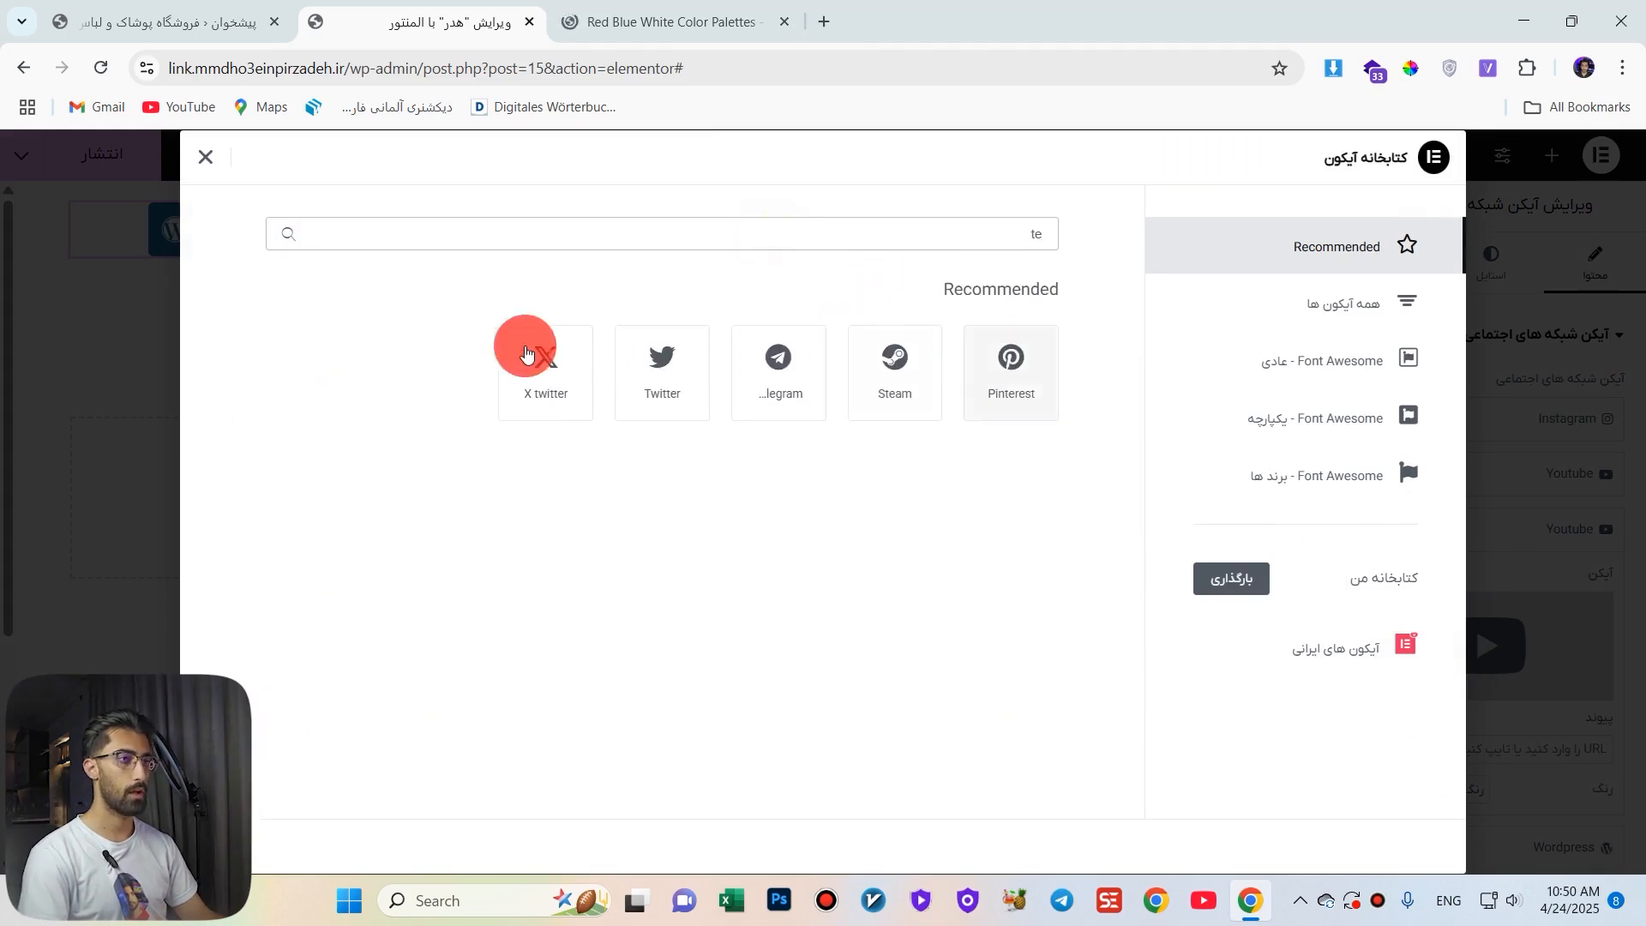
left_click(798, 380)
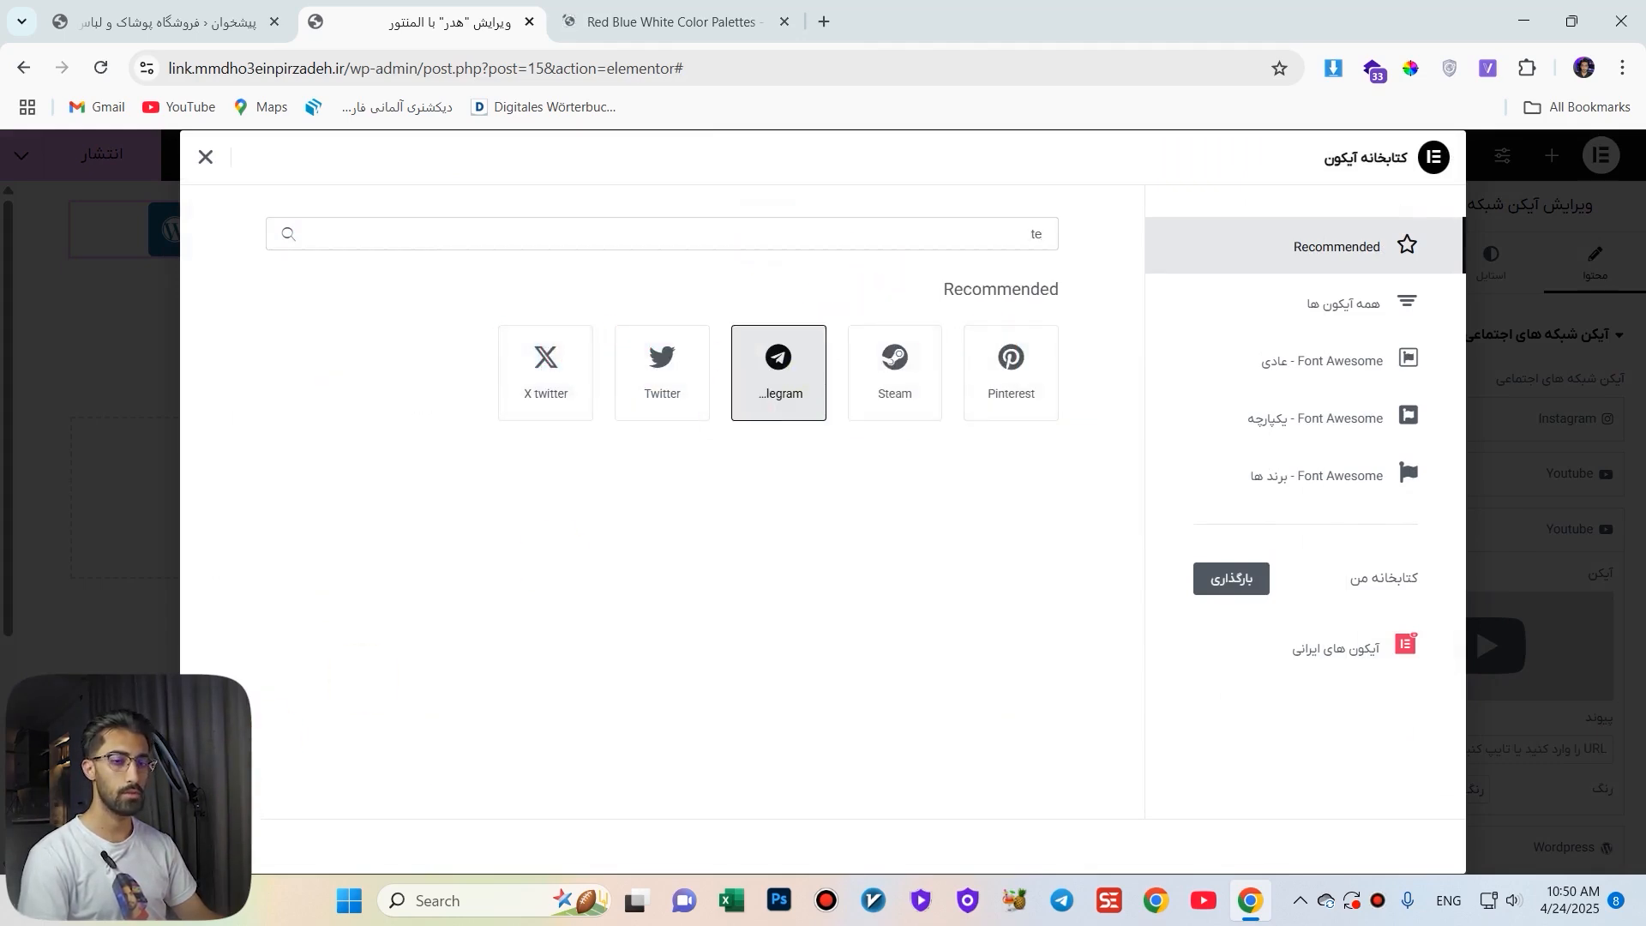
left_click(235, 843)
left_click(1548, 529)
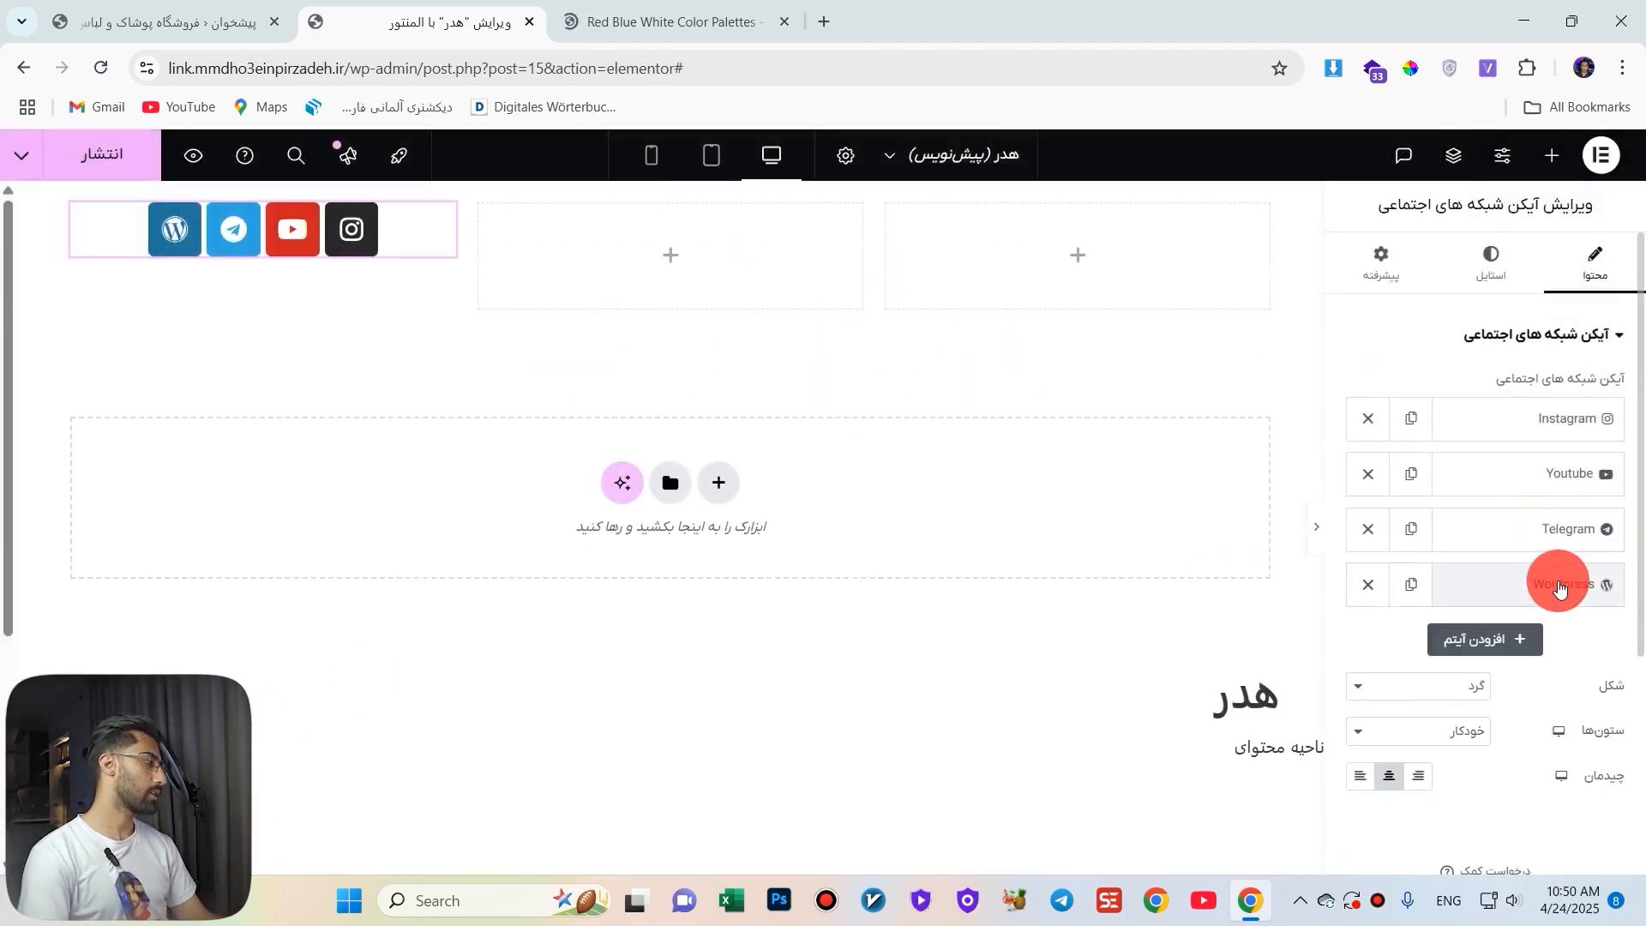
Change the Wordpress item's icon to Whatsapp from the icon library.
left_click(1558, 585)
left_click(1506, 673)
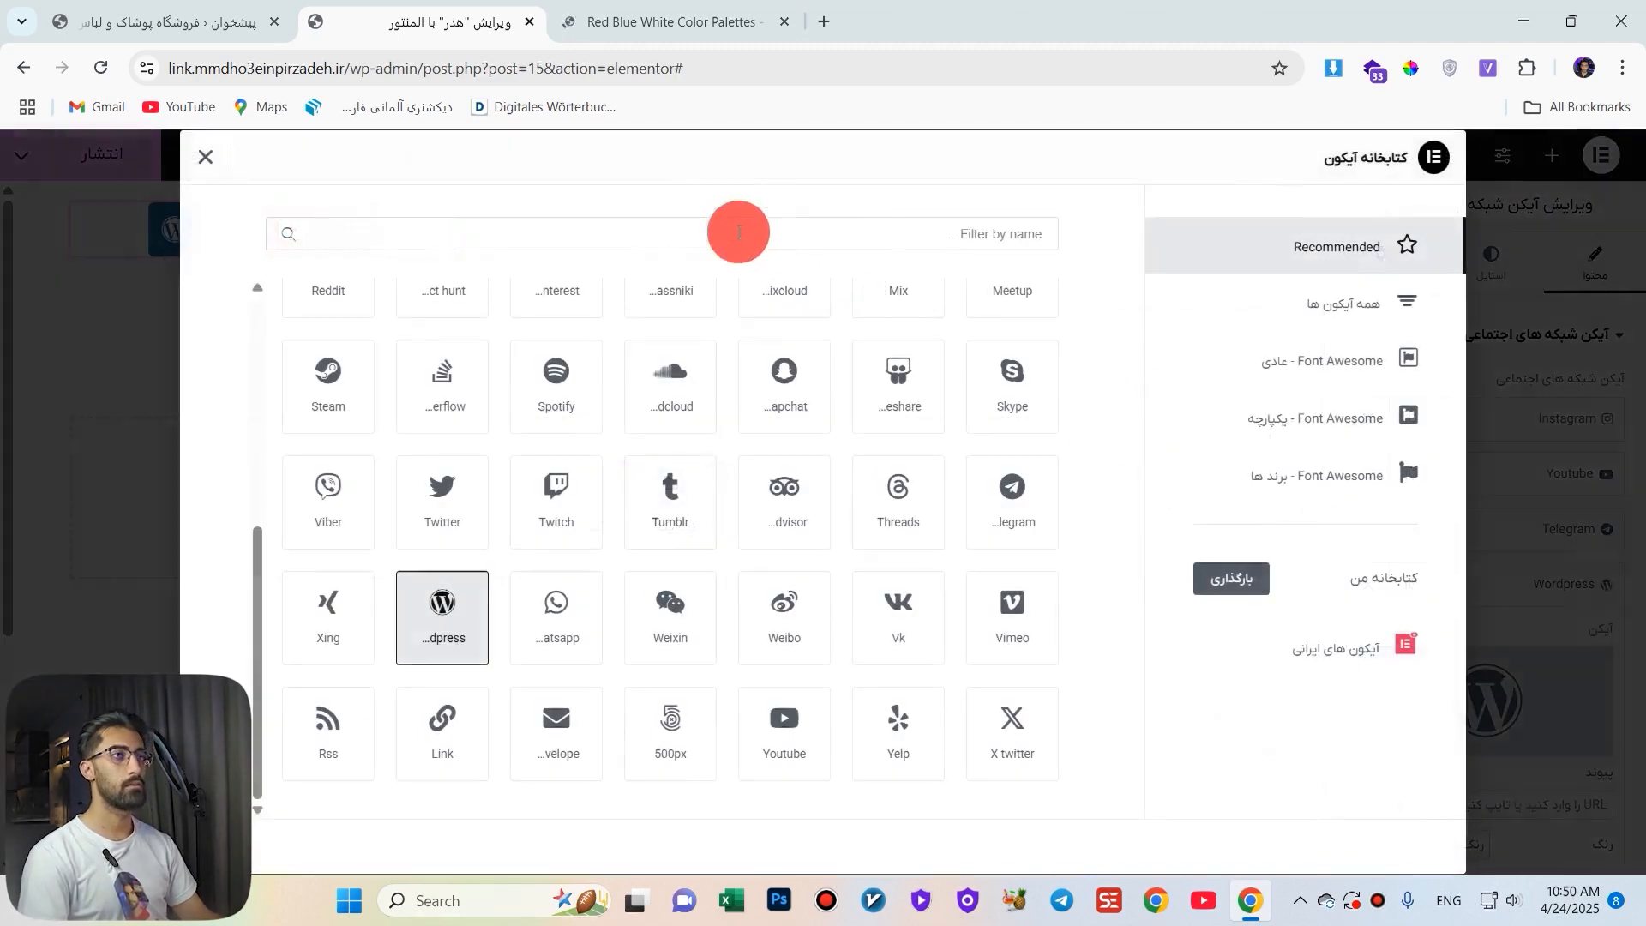
type("wha")
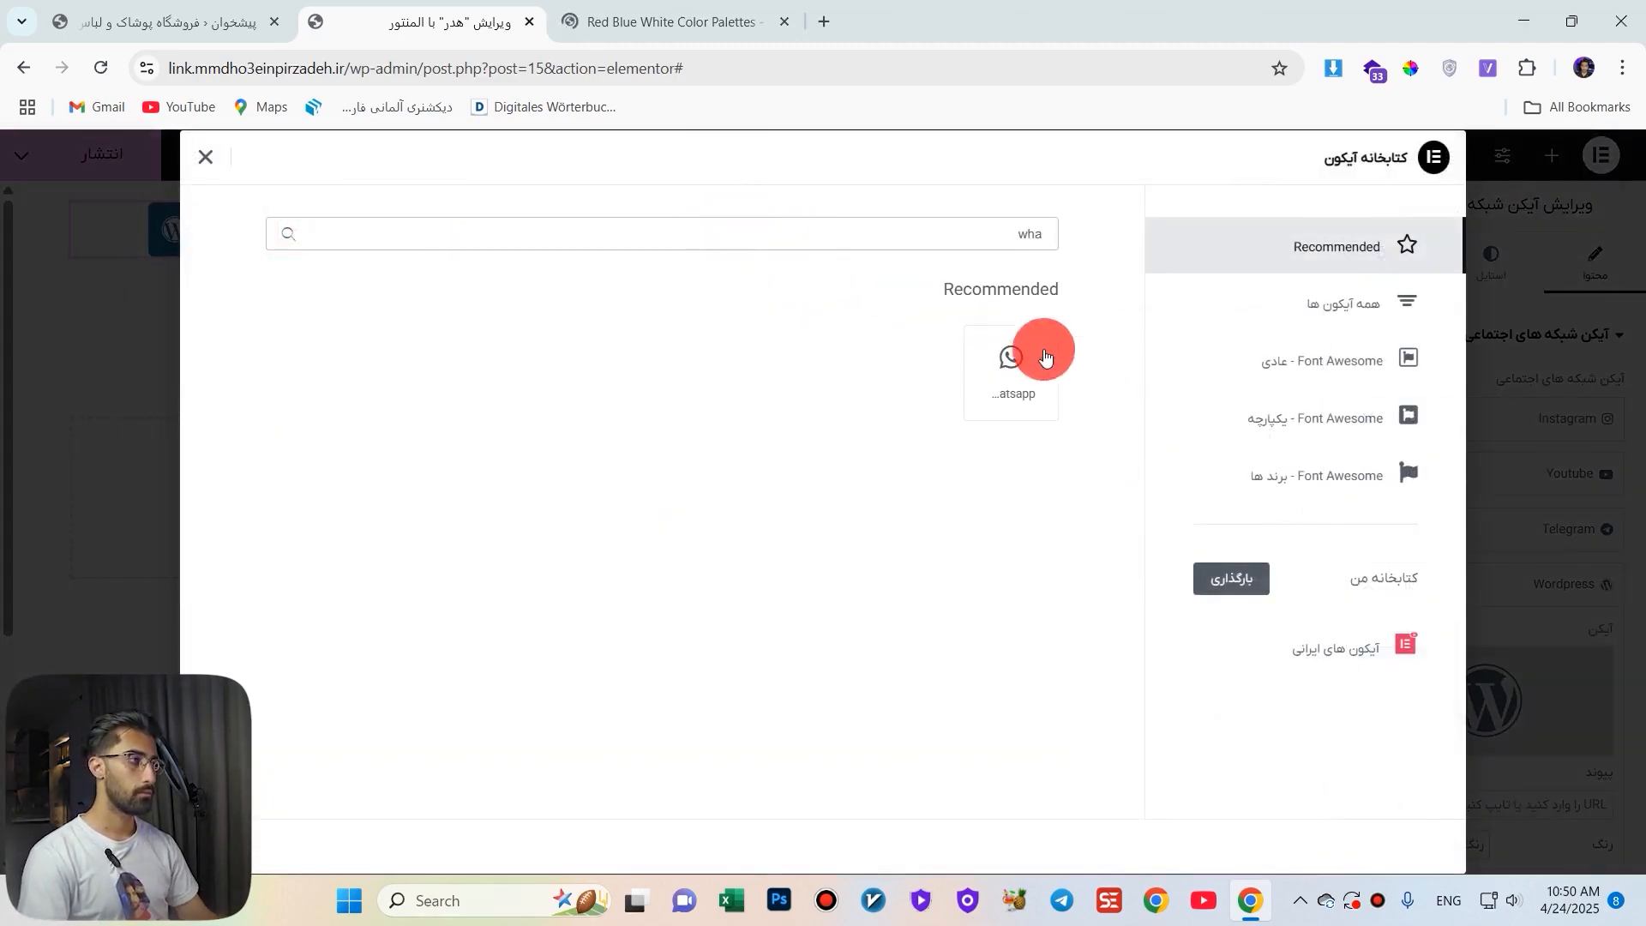
left_click(1033, 377)
left_click(257, 842)
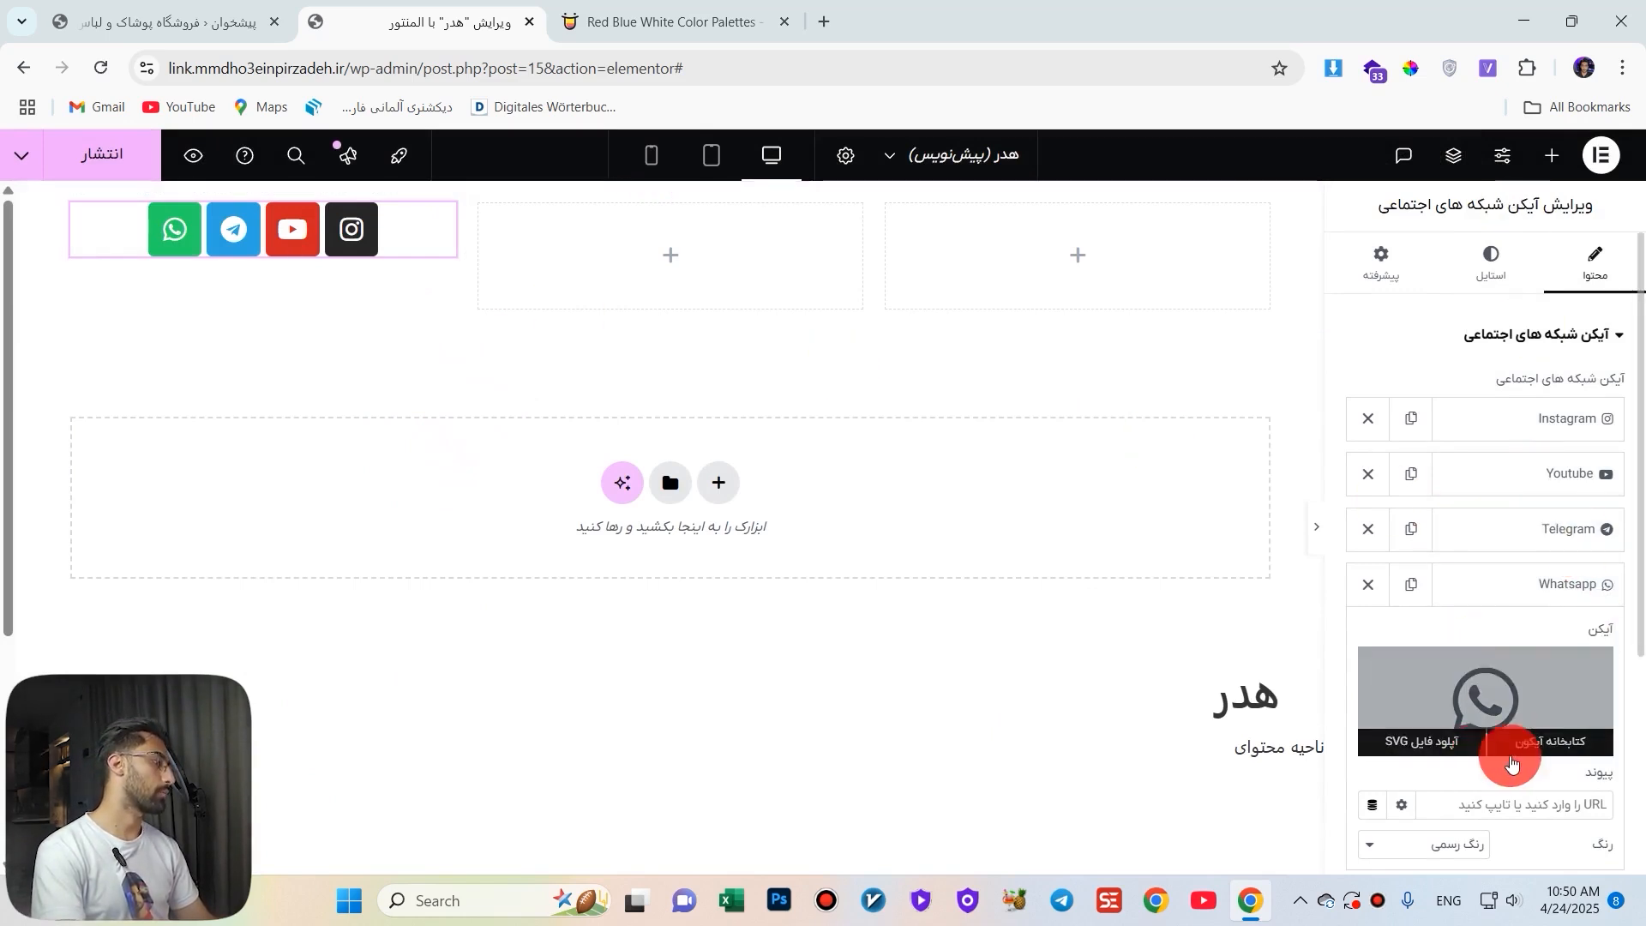
Enter the full Instagram profile URL as the link of the Instagram item.
scroll(1512, 746, "down", 1)
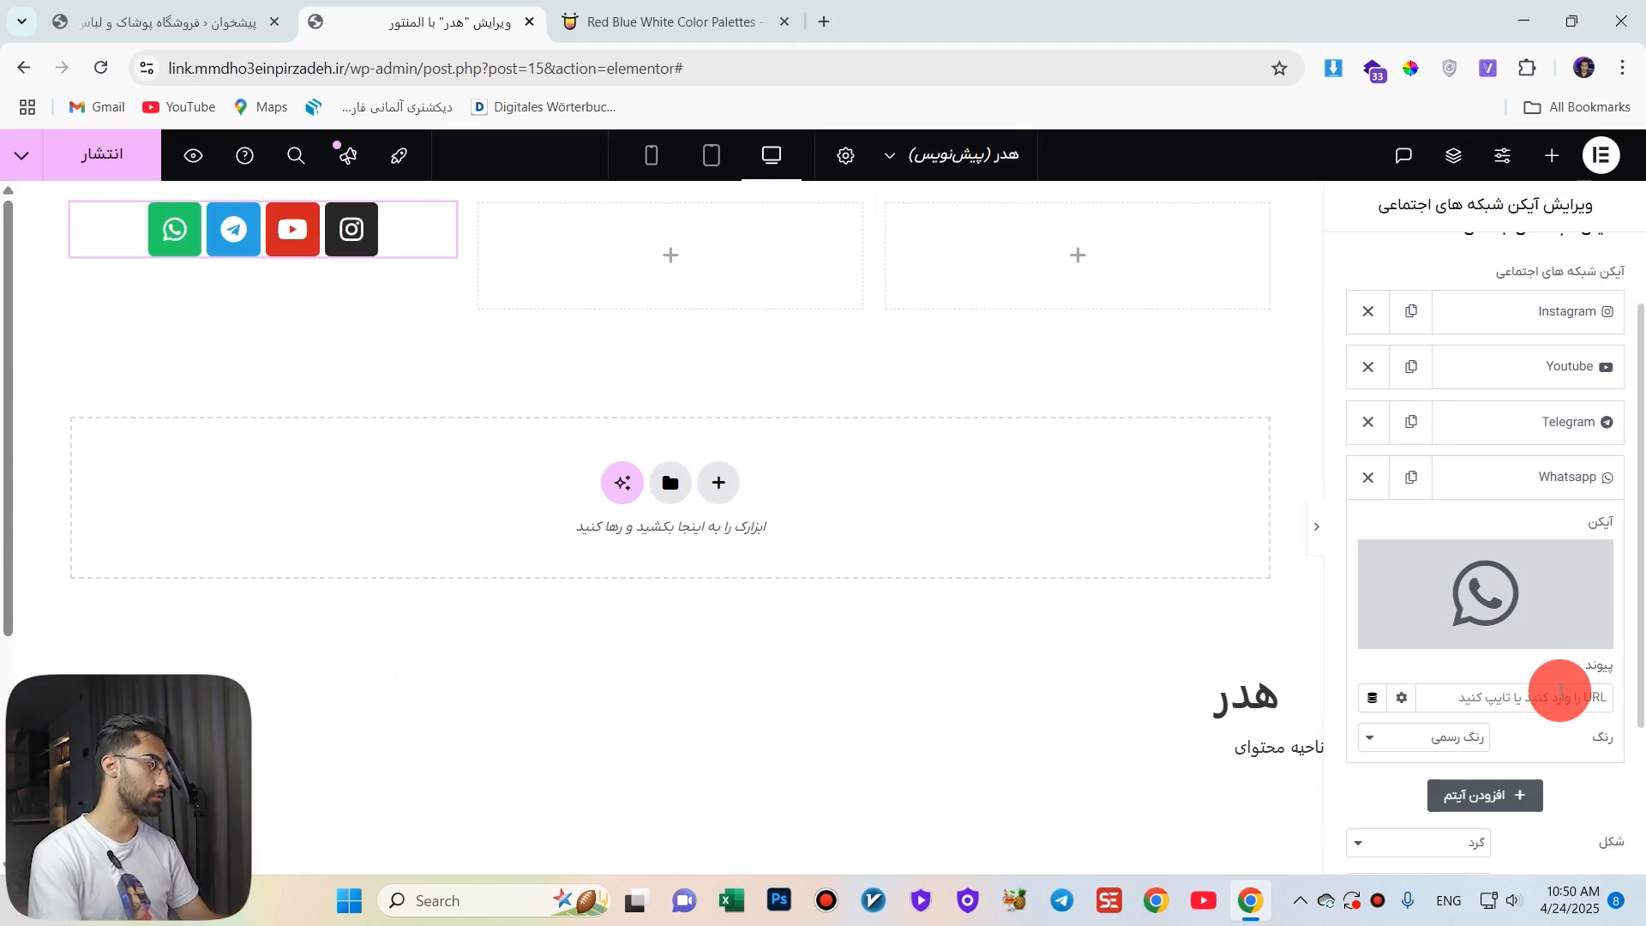
left_click(1569, 313)
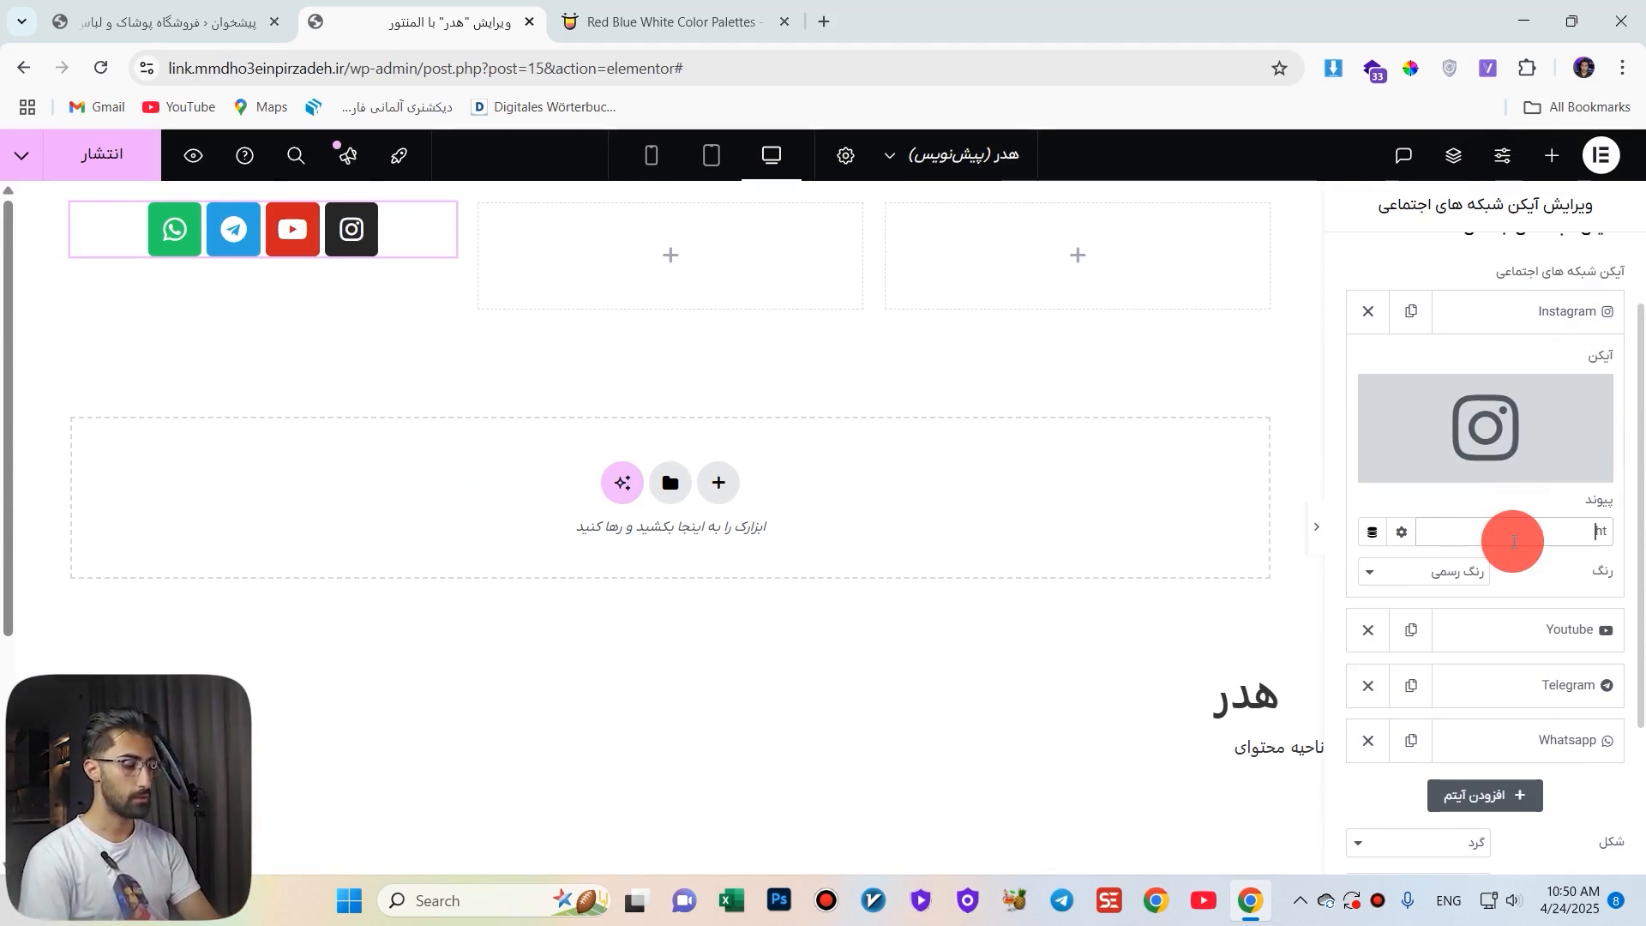
left_click(1514, 542)
type("https")
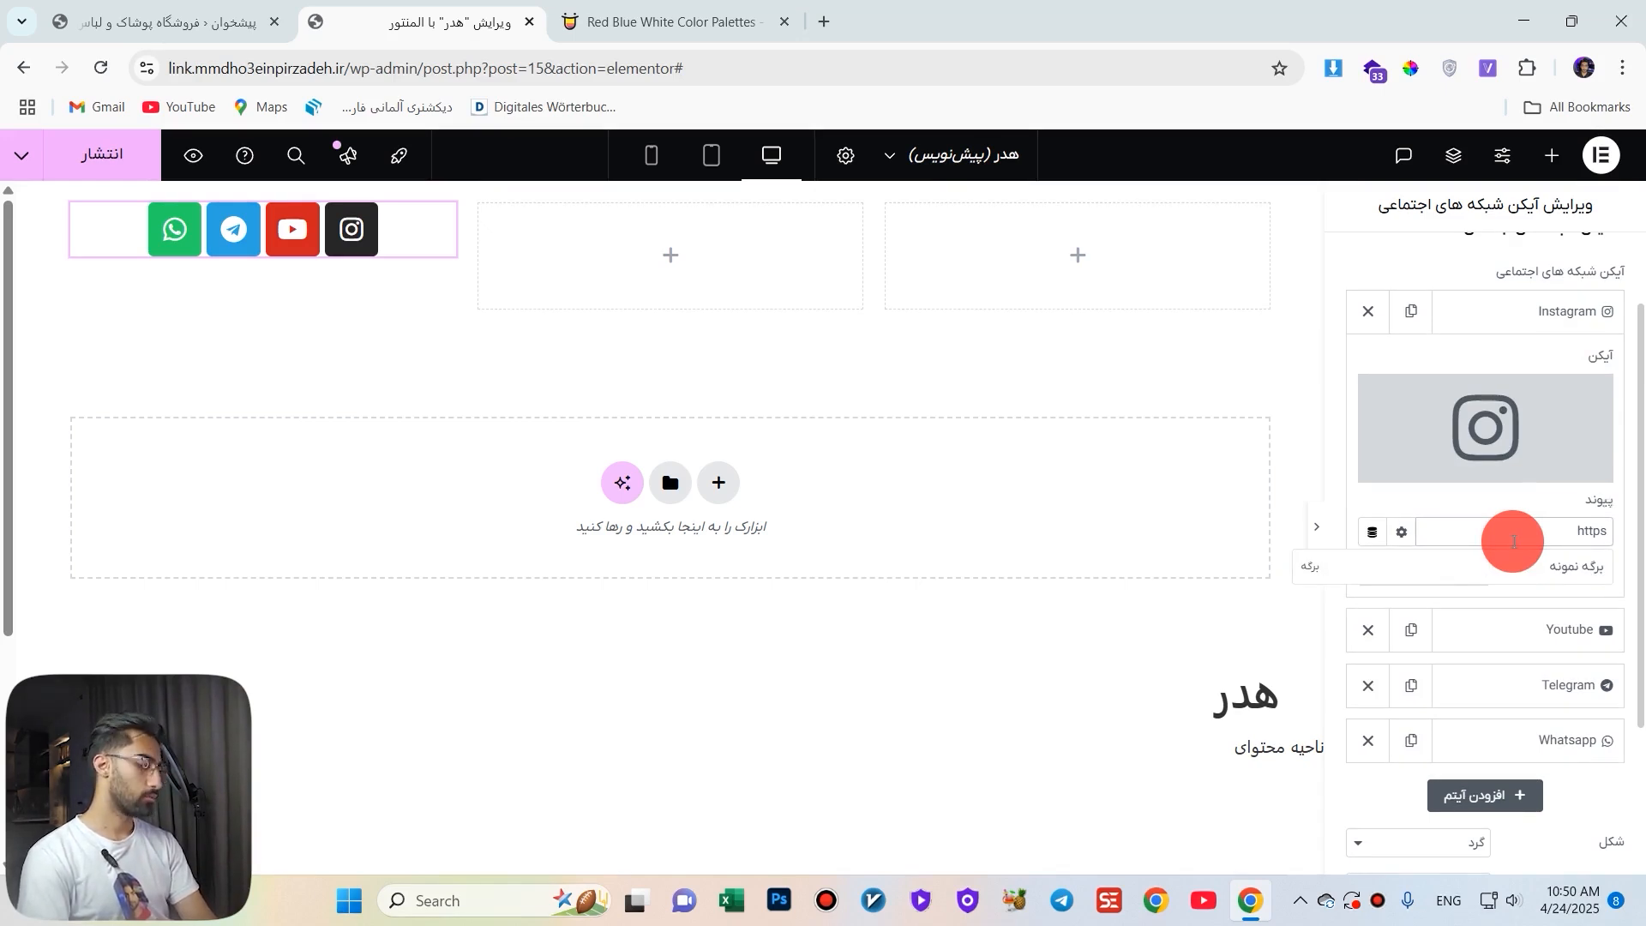
type("://instagram.com/mmdho3")
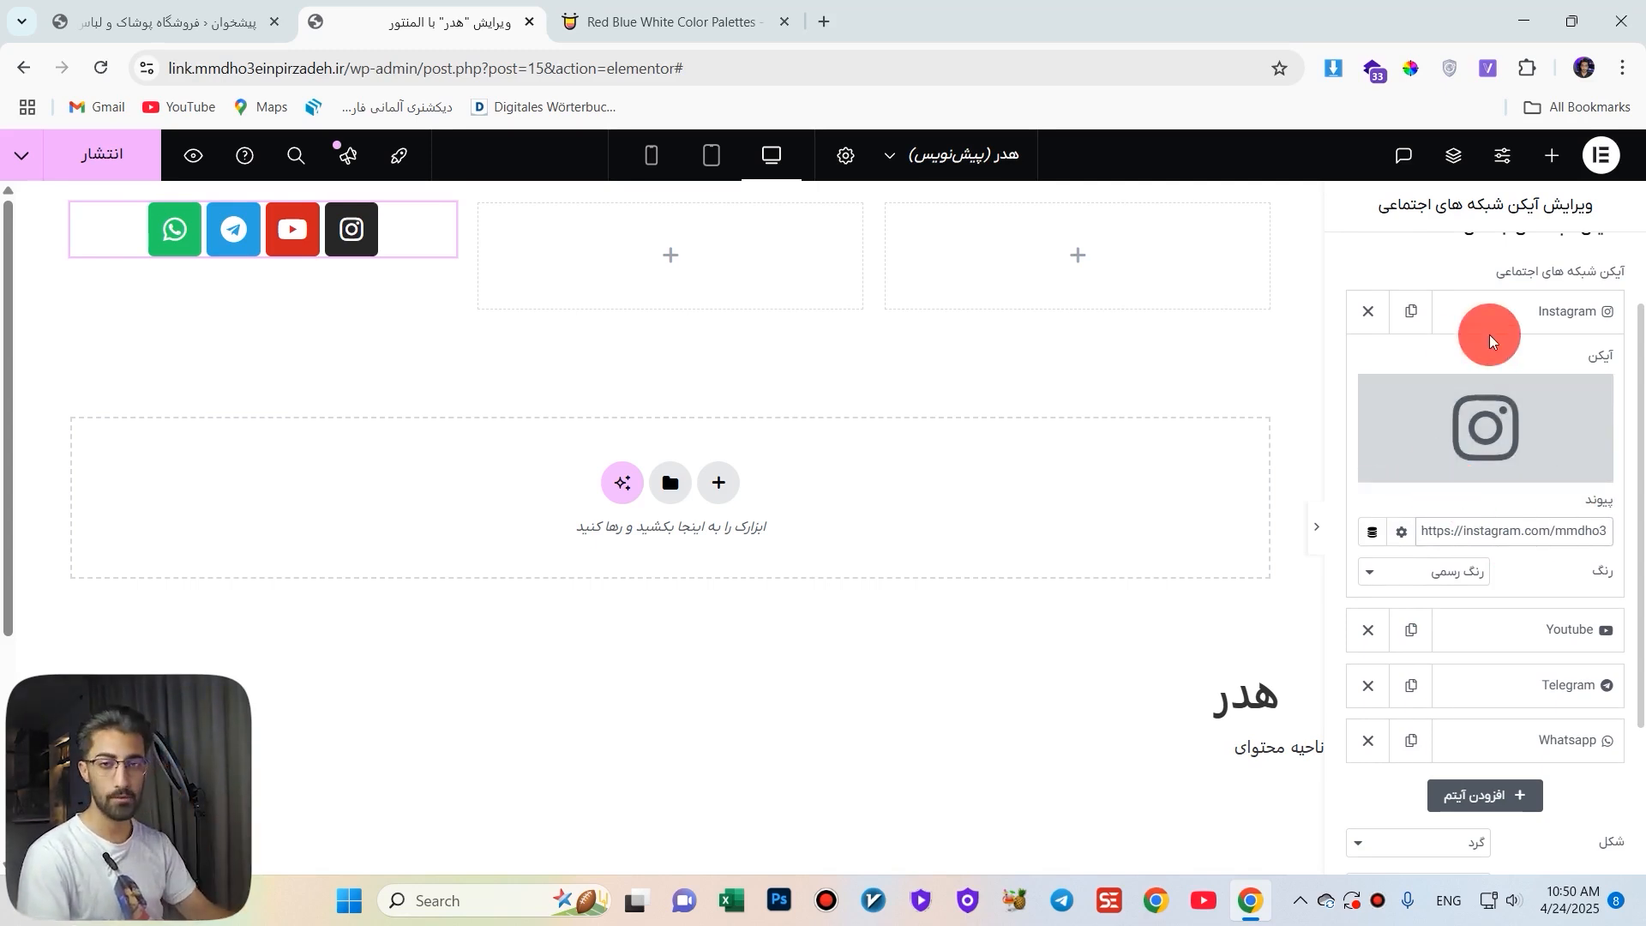
Look through the link settings of the Youtube, Telegram, Whatsapp and Instagram items.
left_click(1566, 638)
left_click(1571, 685)
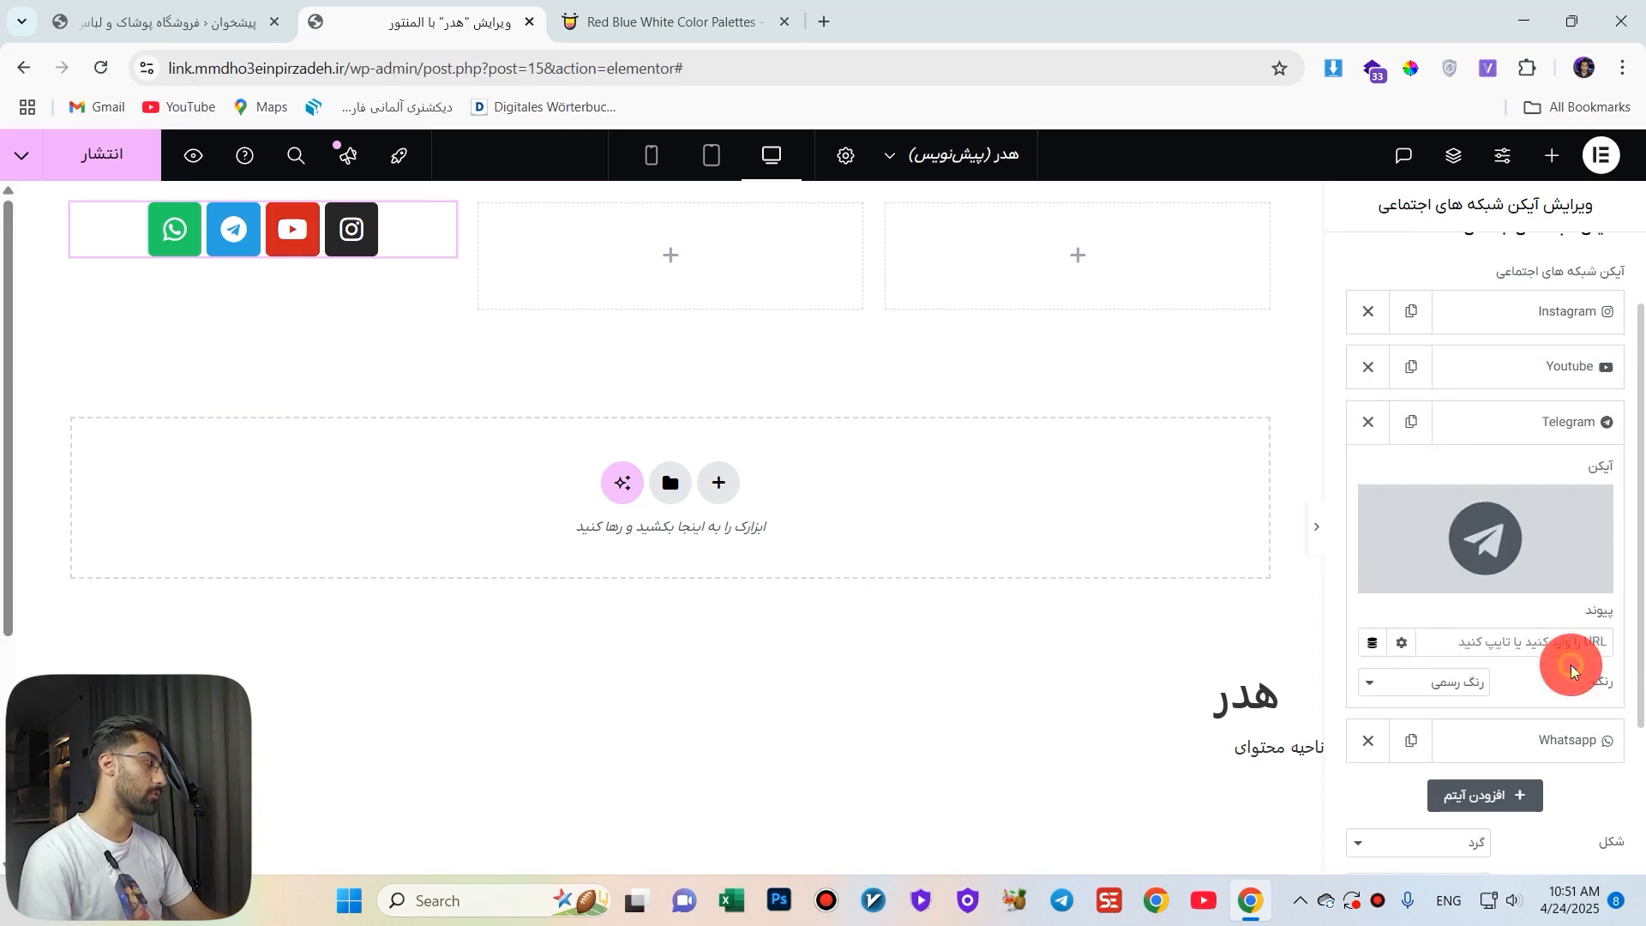
left_click(1588, 739)
left_click(1573, 308)
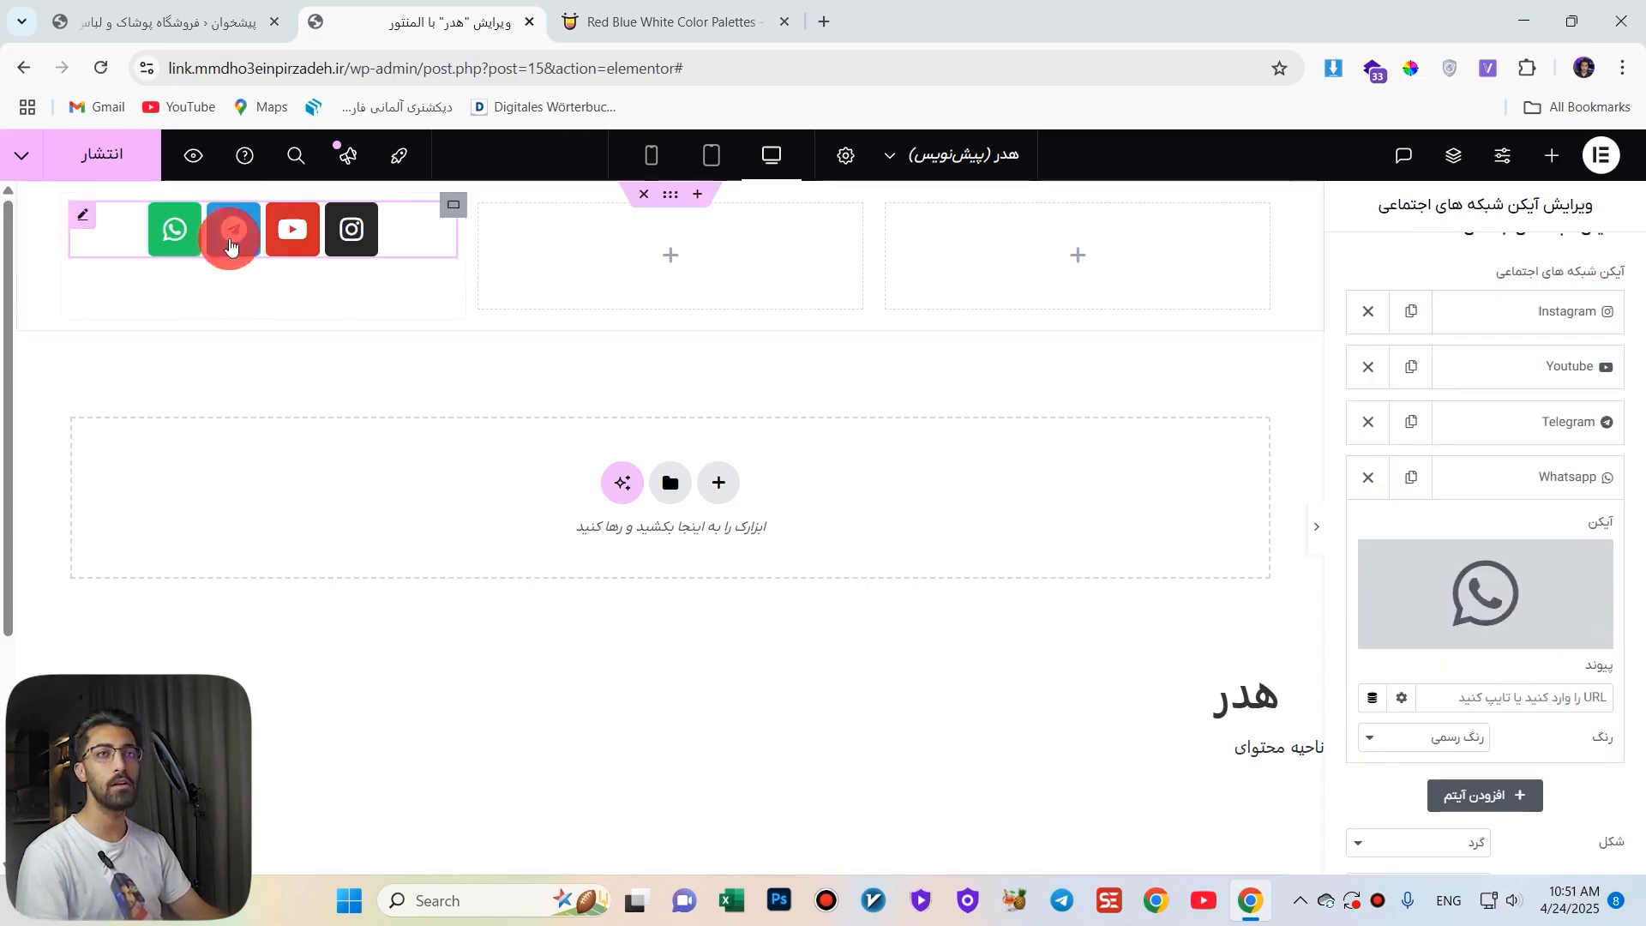
left_click(1572, 312)
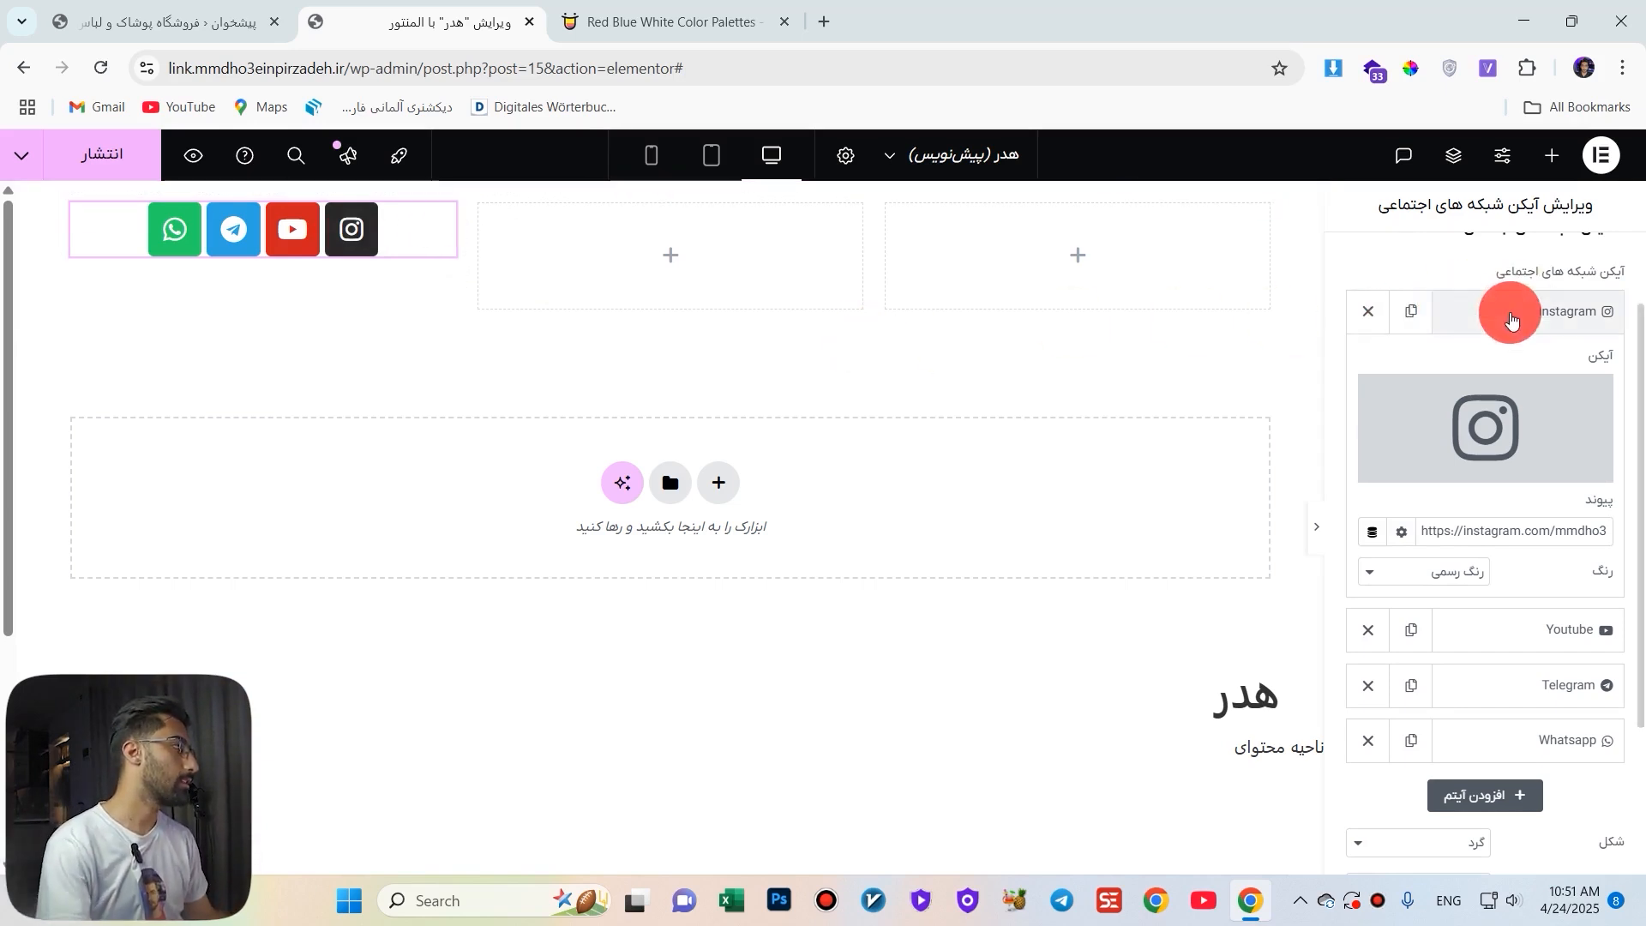
left_click(1543, 629)
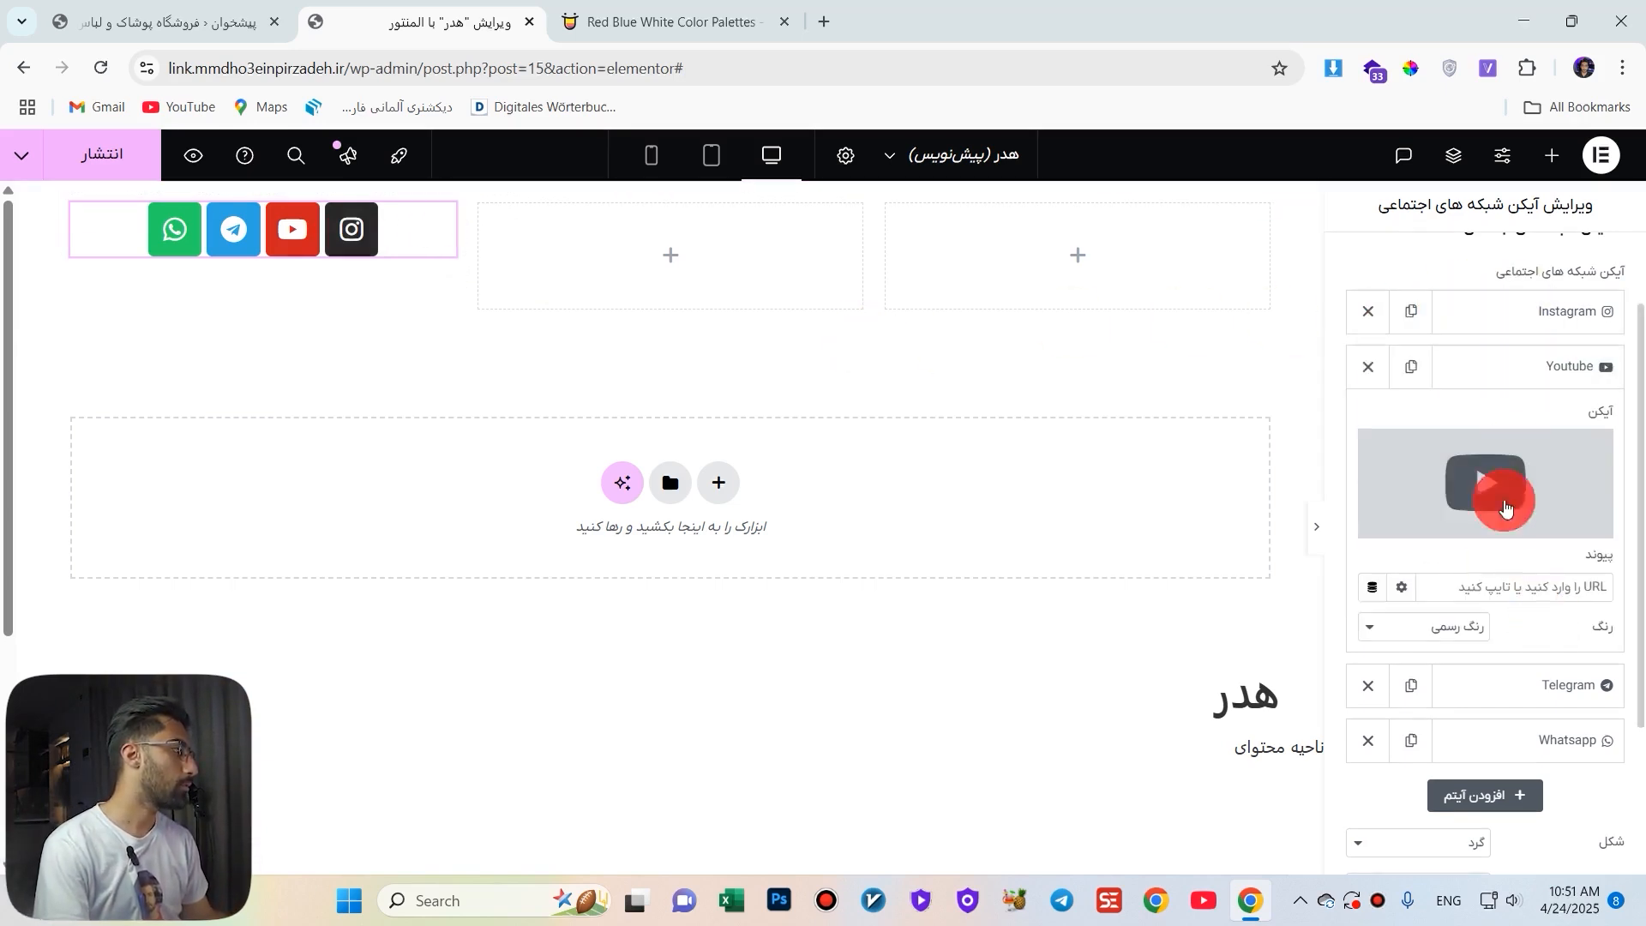
left_click(1560, 677)
Try the square and rounded (گرد) icon shapes, and set the social icons' shape to circle (دایره).
scroll(1577, 712, "down", 2)
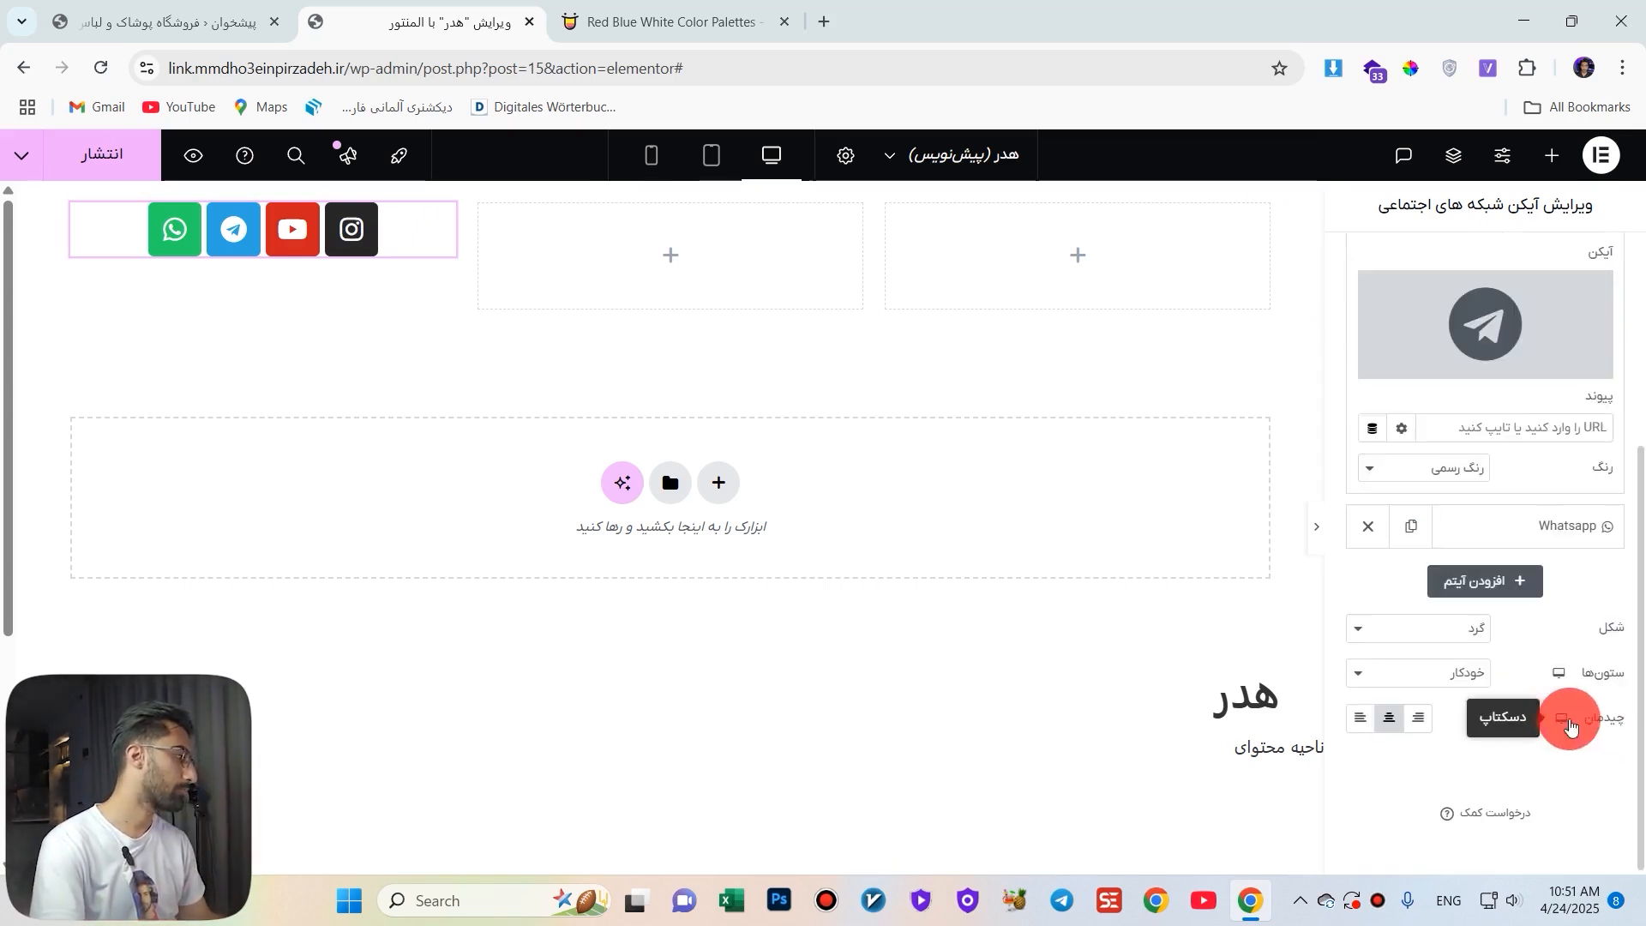
left_click(1477, 634)
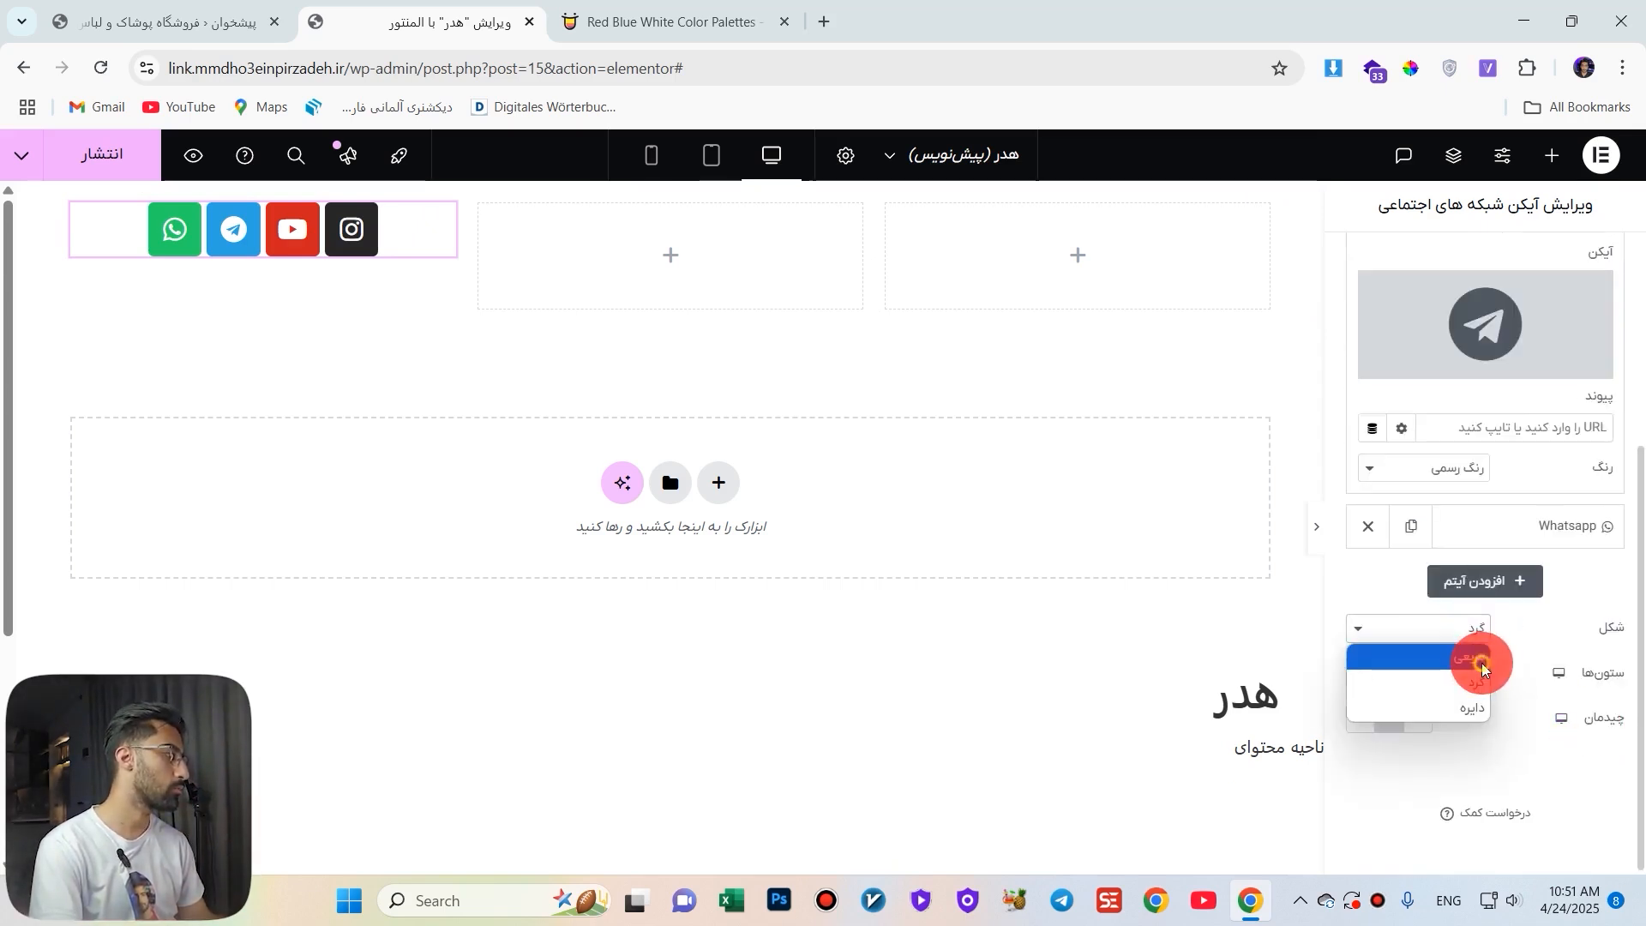
left_click(1481, 658)
left_click(1440, 636)
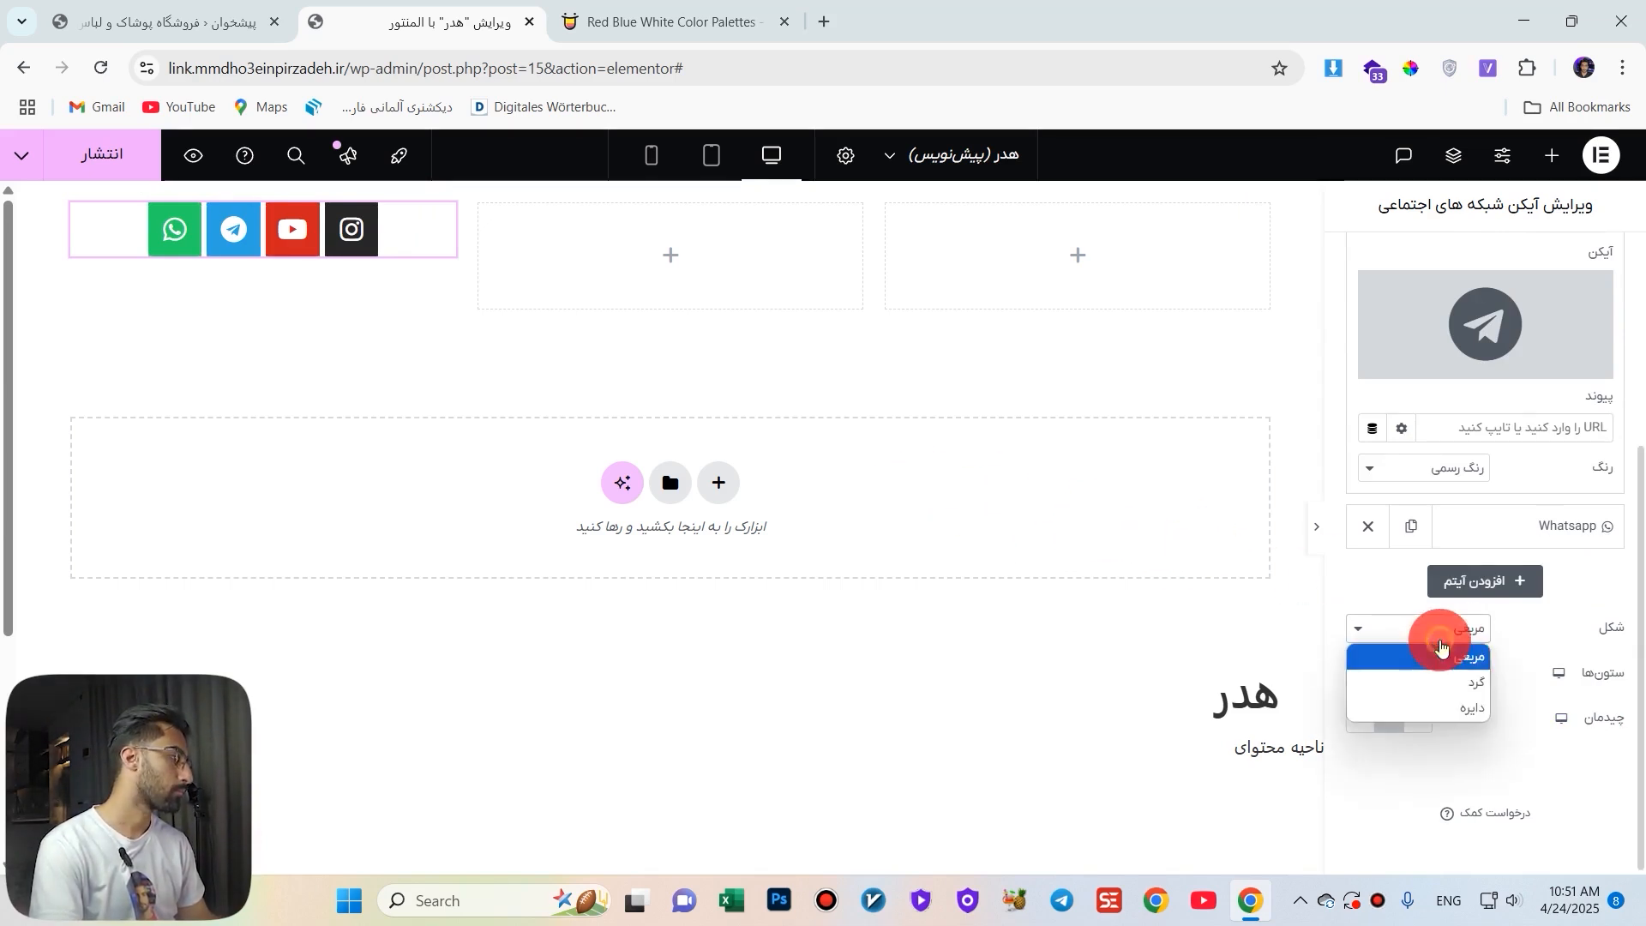
left_click(1442, 648)
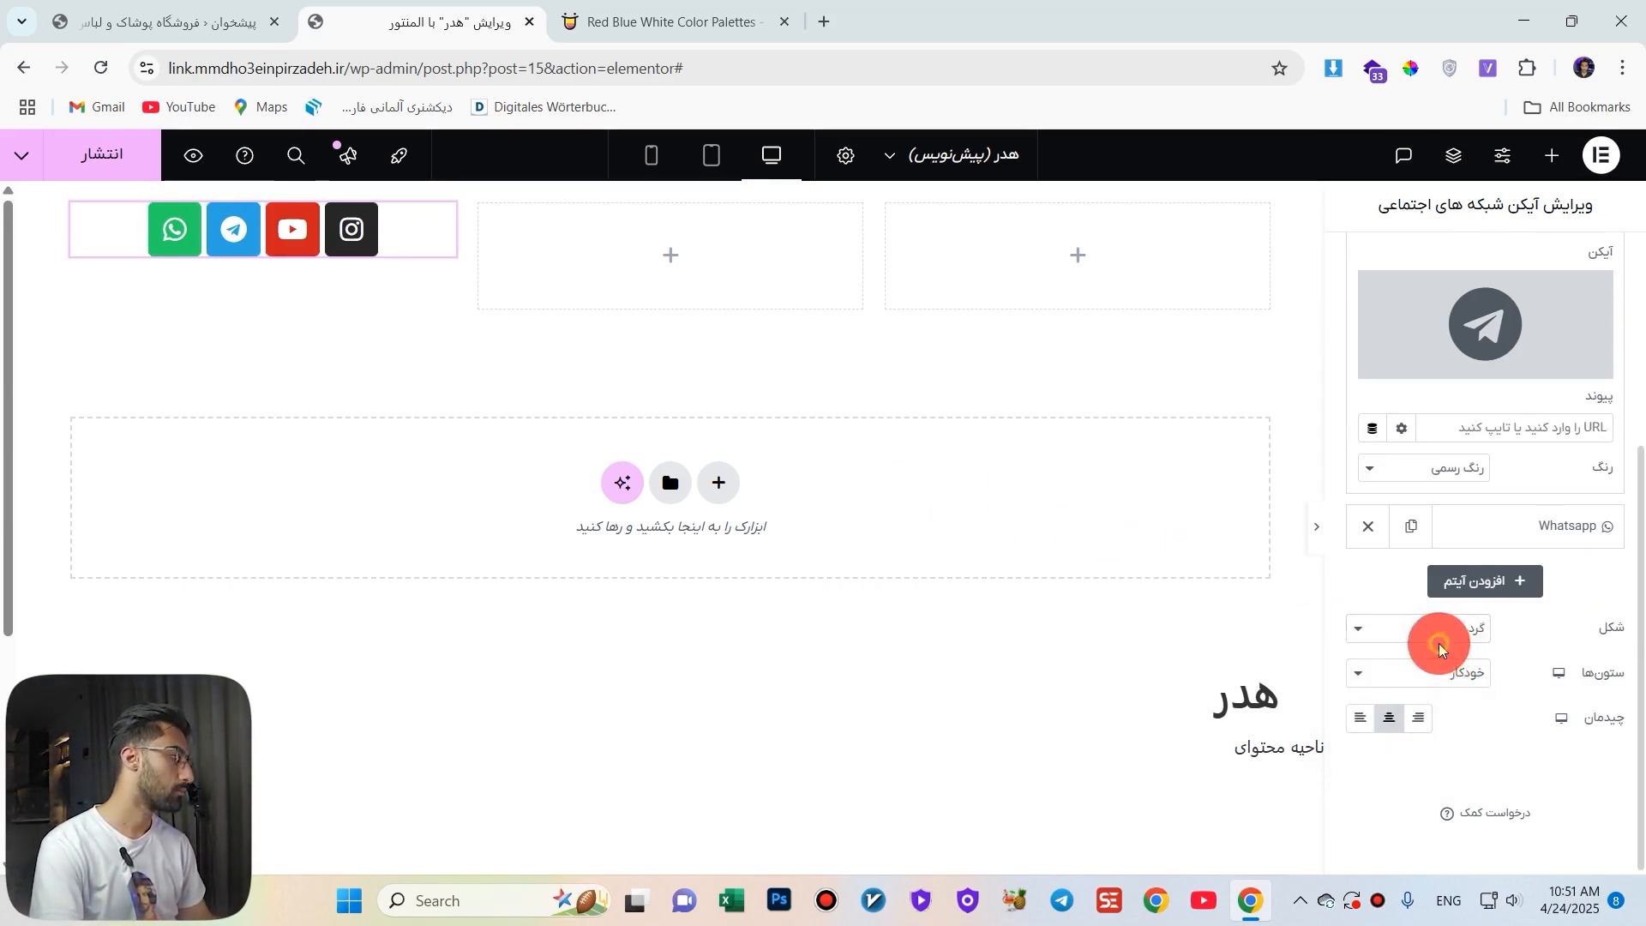
left_click(1438, 643)
left_click(1463, 707)
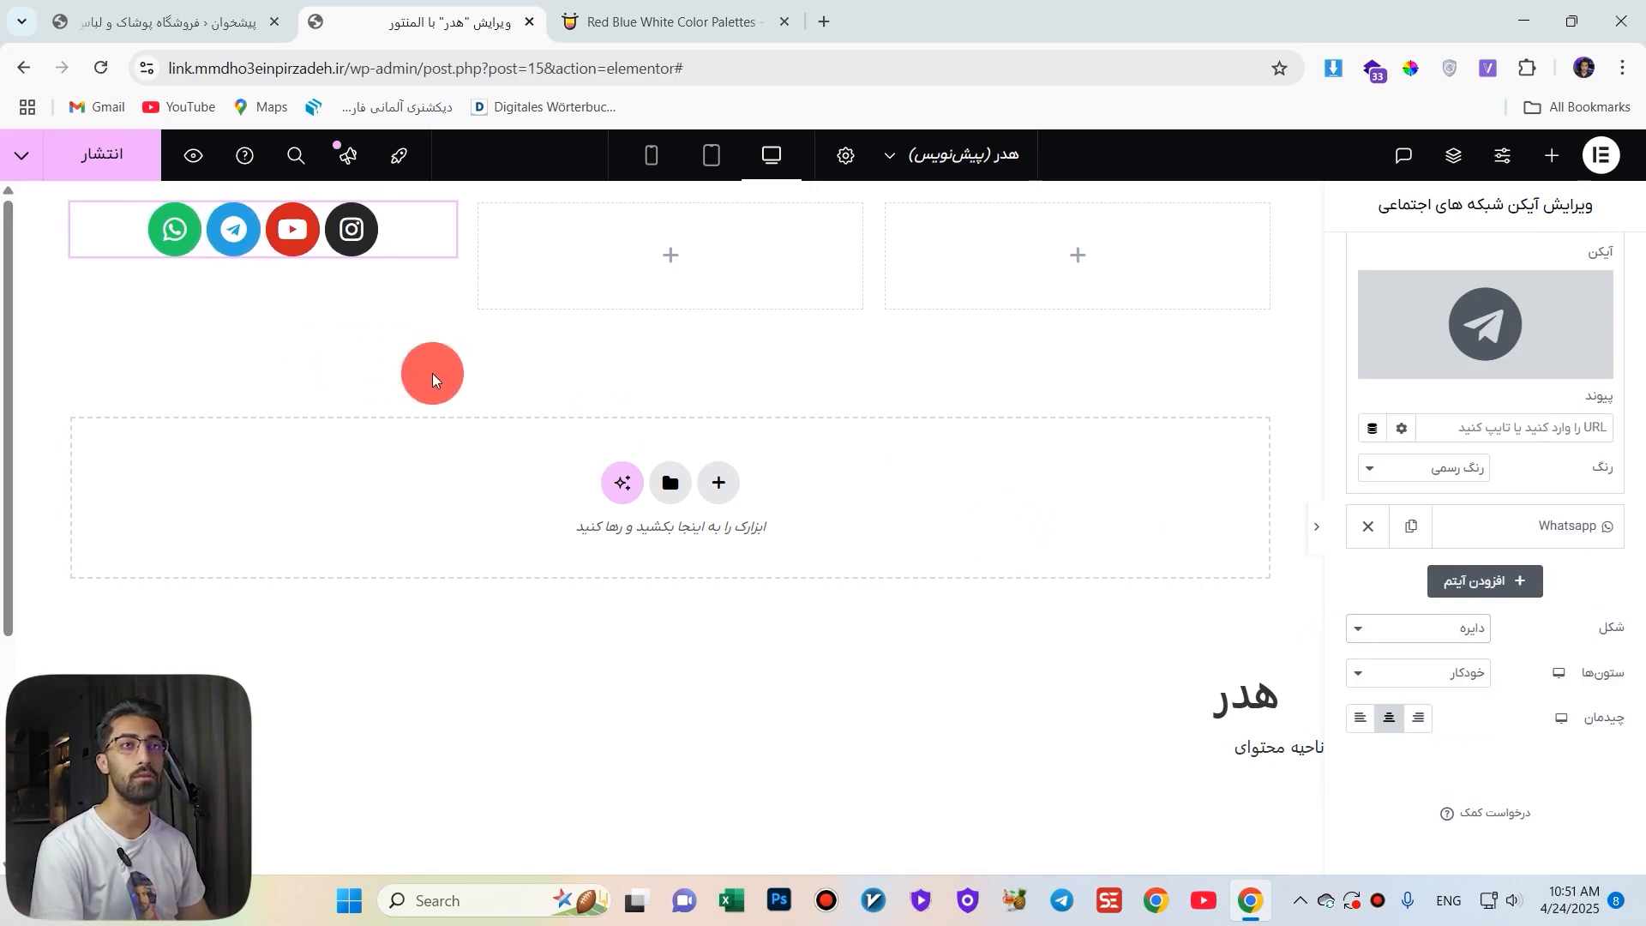
Try 3 and 2 columns for the social icons, and return the column count to automatic (خودکار).
left_click(1471, 676)
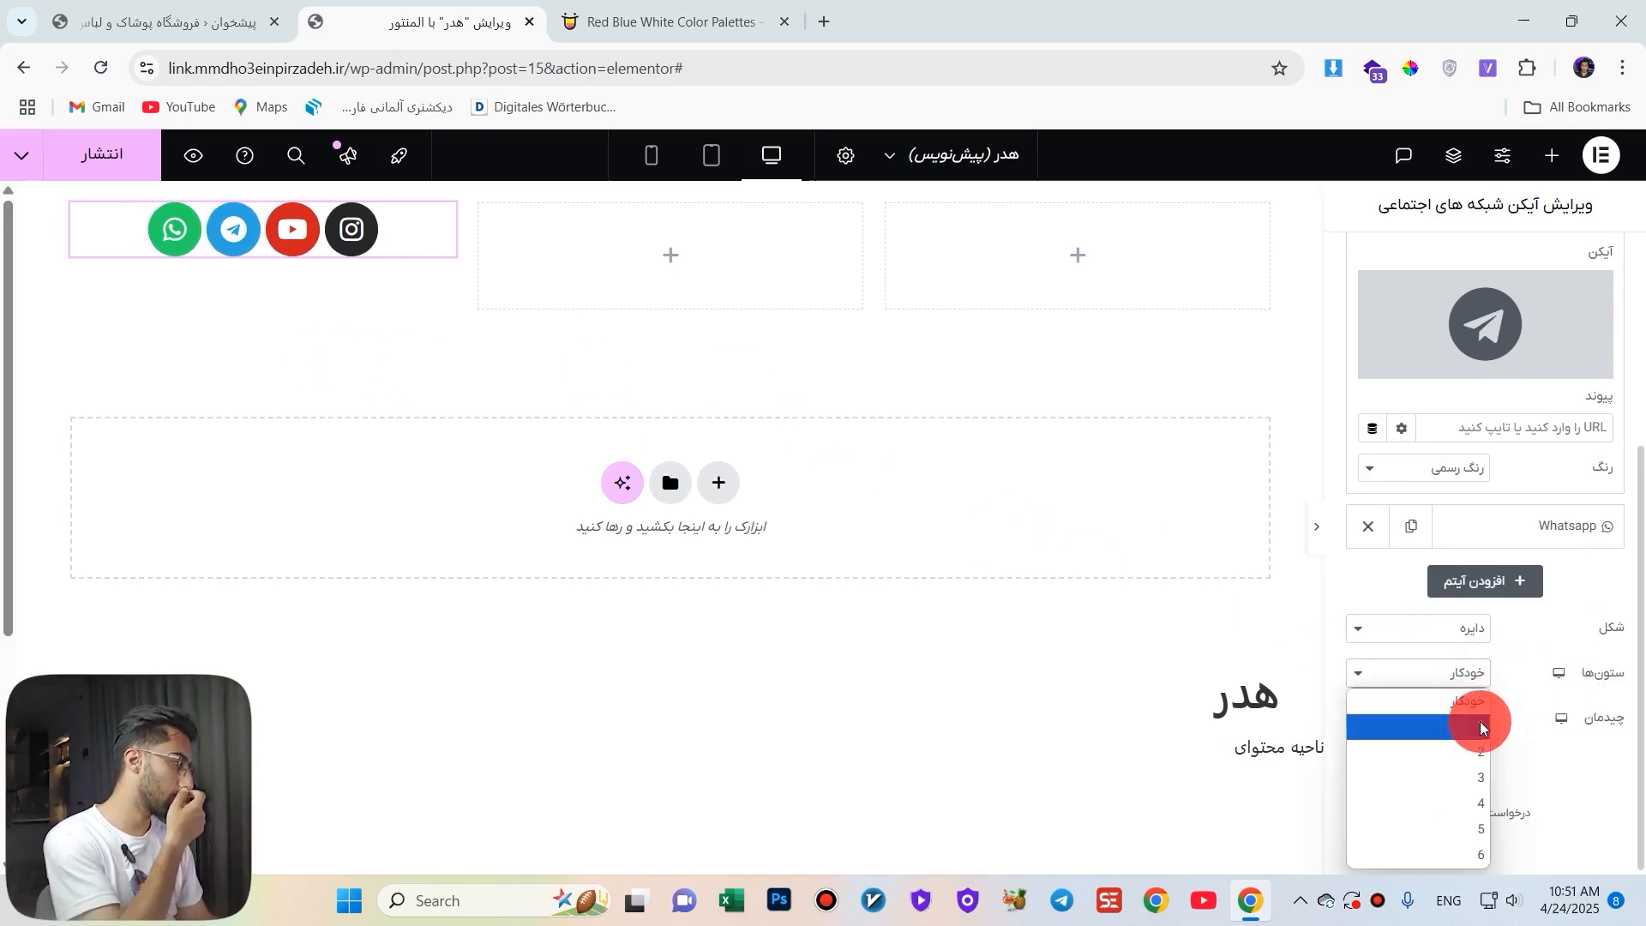
left_click(1481, 777)
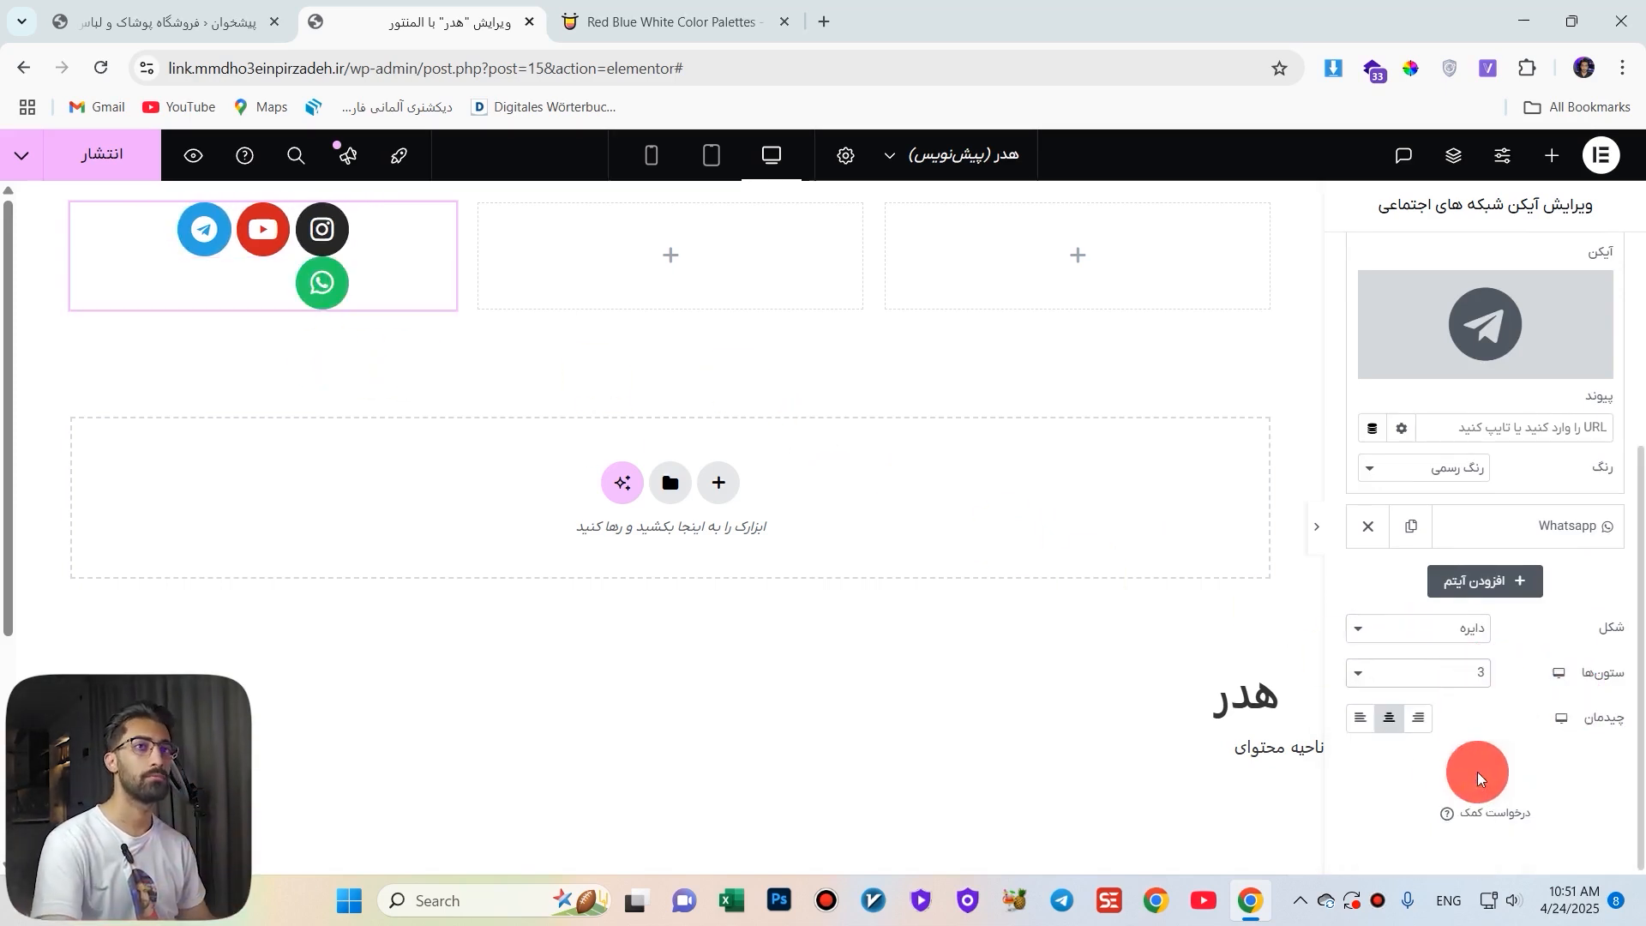
left_click(1440, 630)
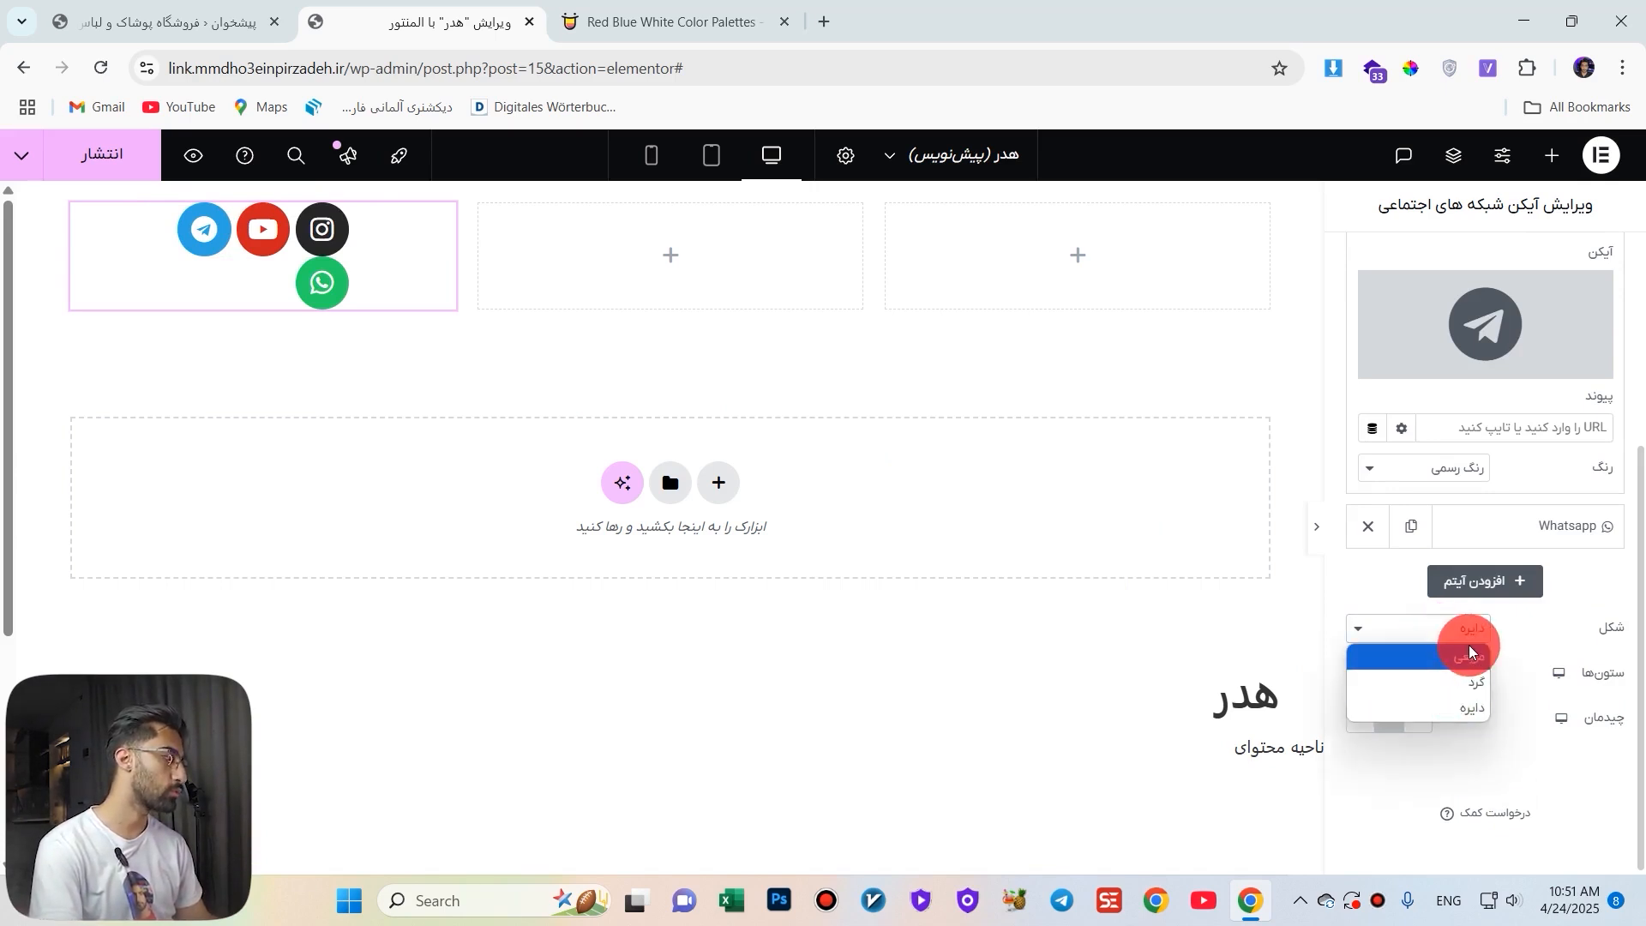
left_click(1525, 754)
left_click(1472, 677)
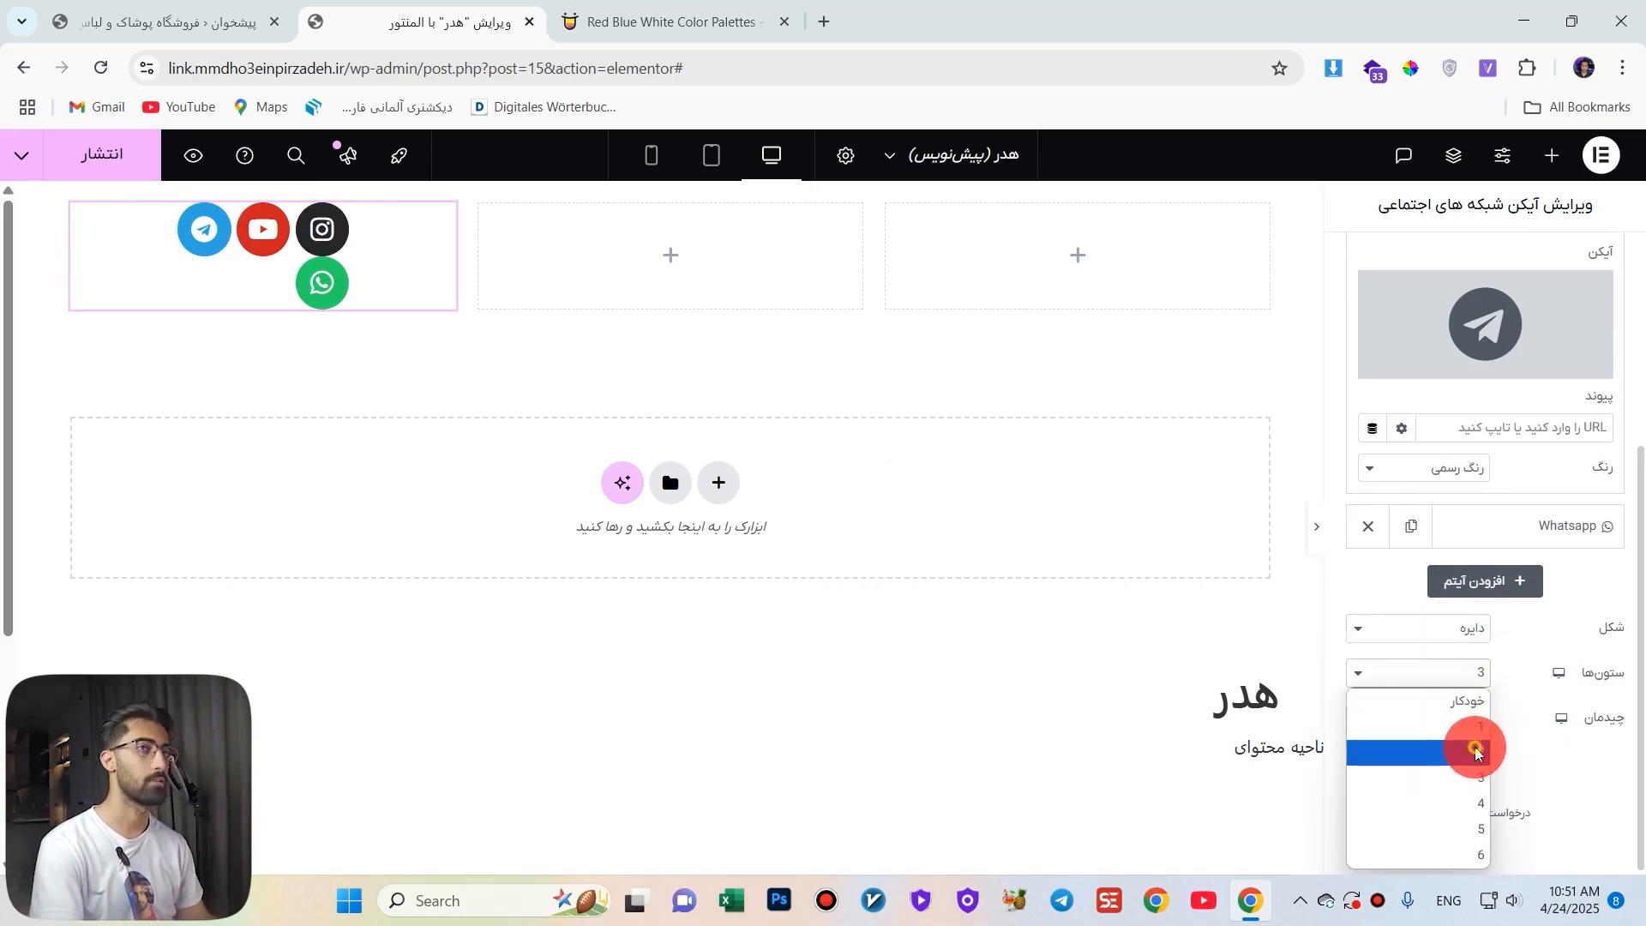
left_click(1476, 747)
left_click(1490, 679)
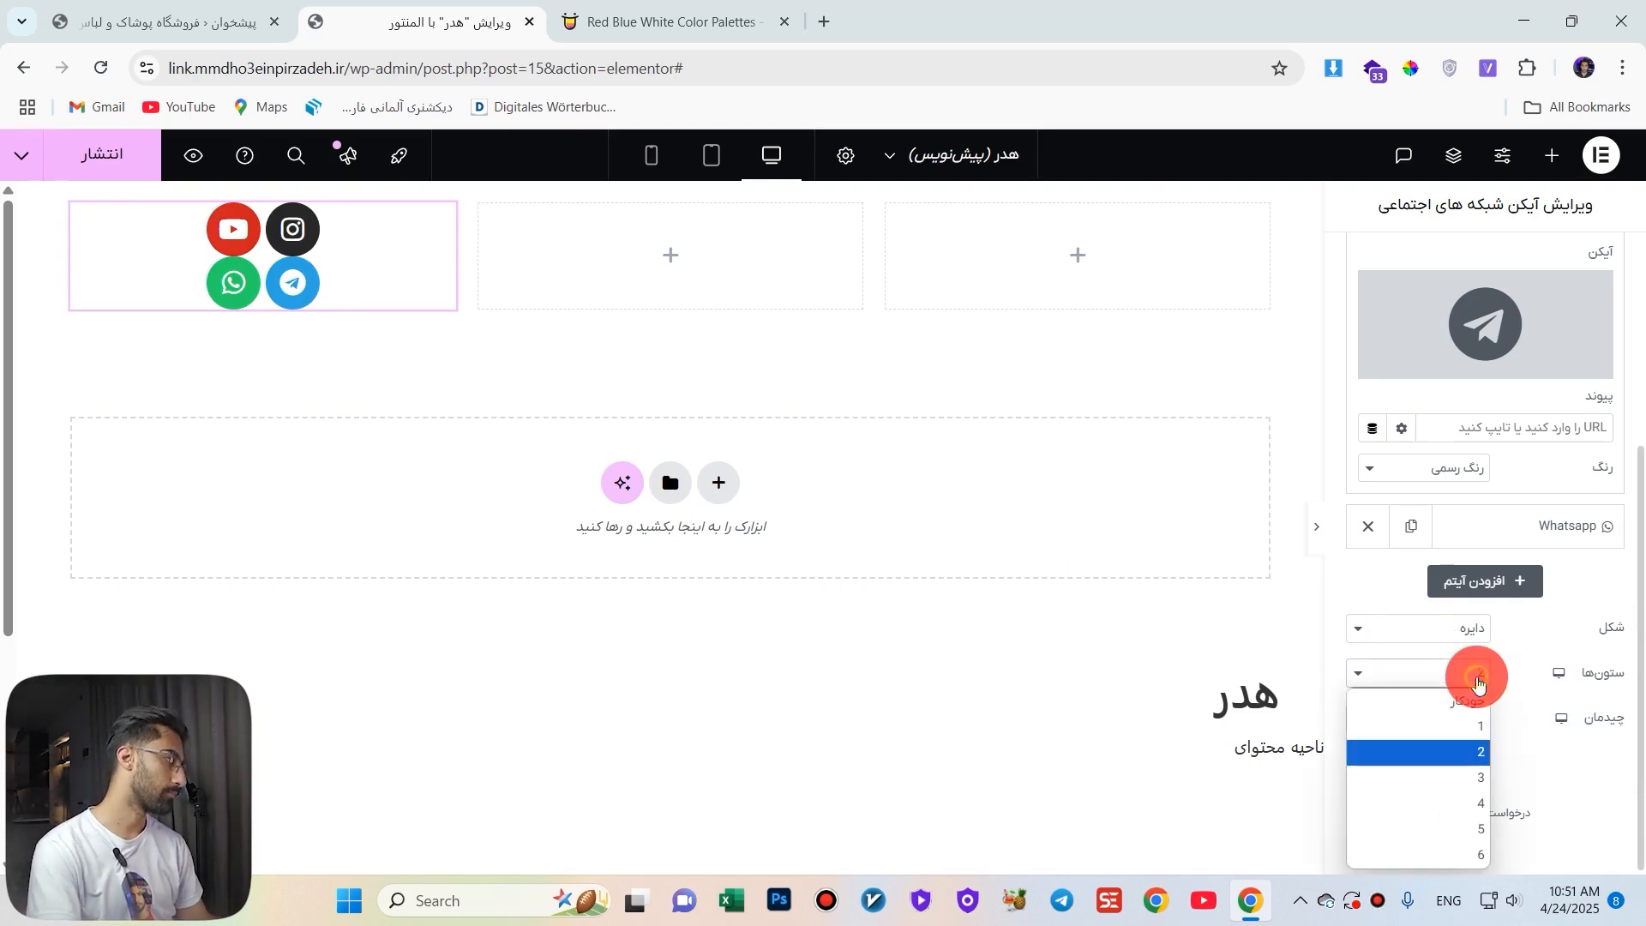
left_click(1486, 692)
Try right (راست) and left (چپ) alignment for the social icons, and return them to centered alignment.
left_click(1419, 717)
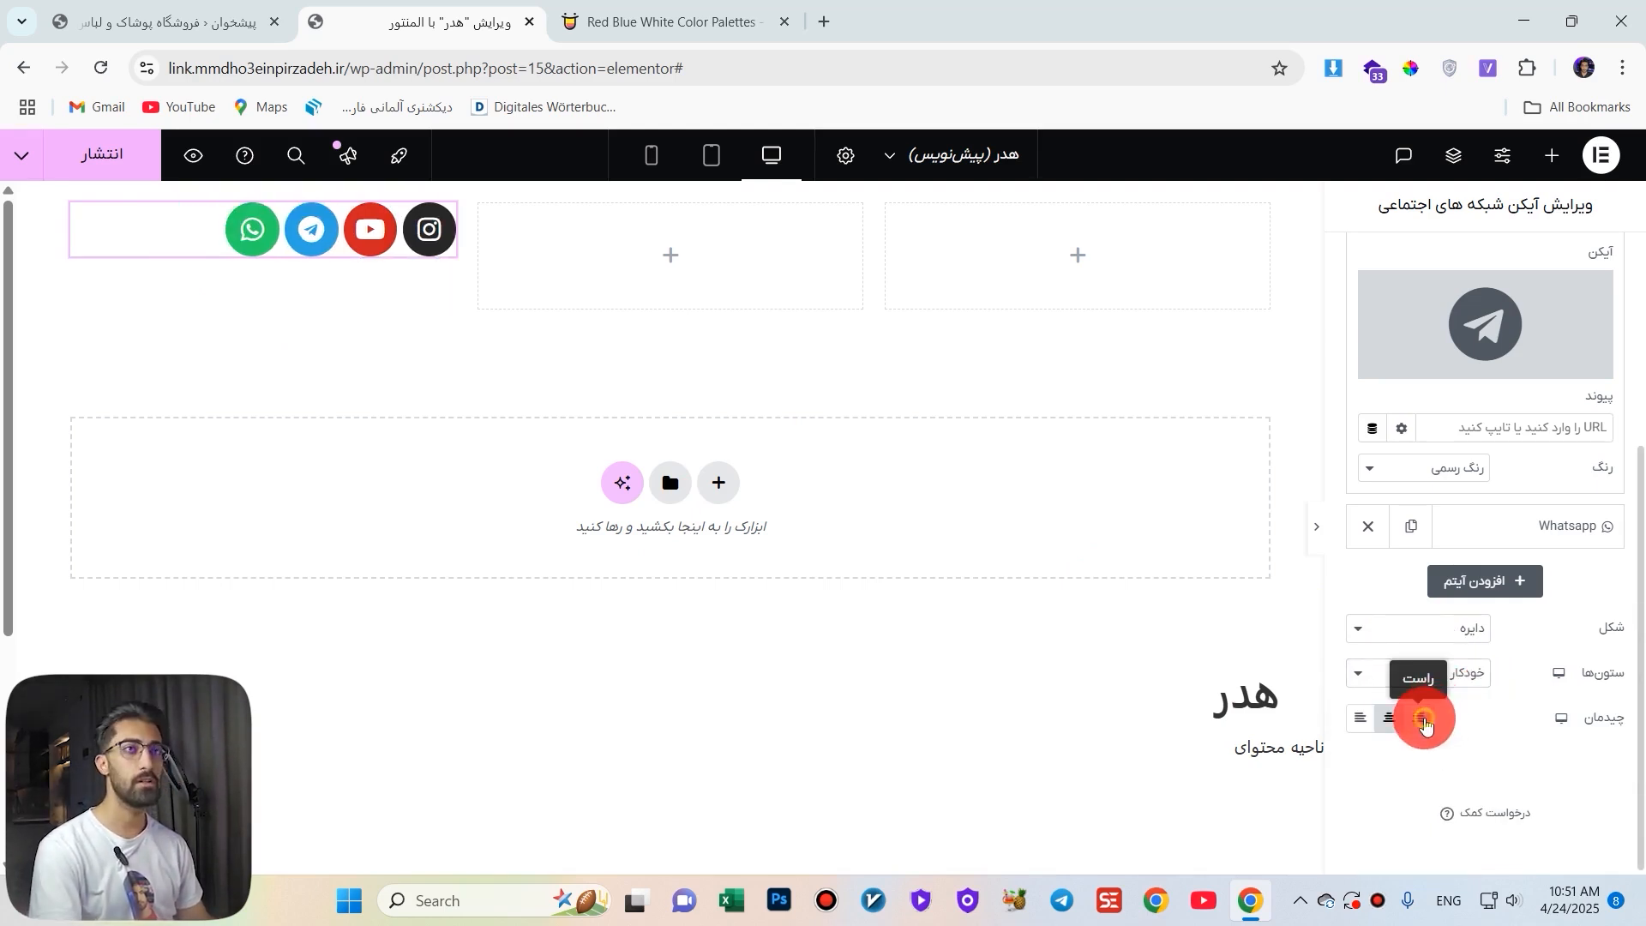
left_click(1354, 719)
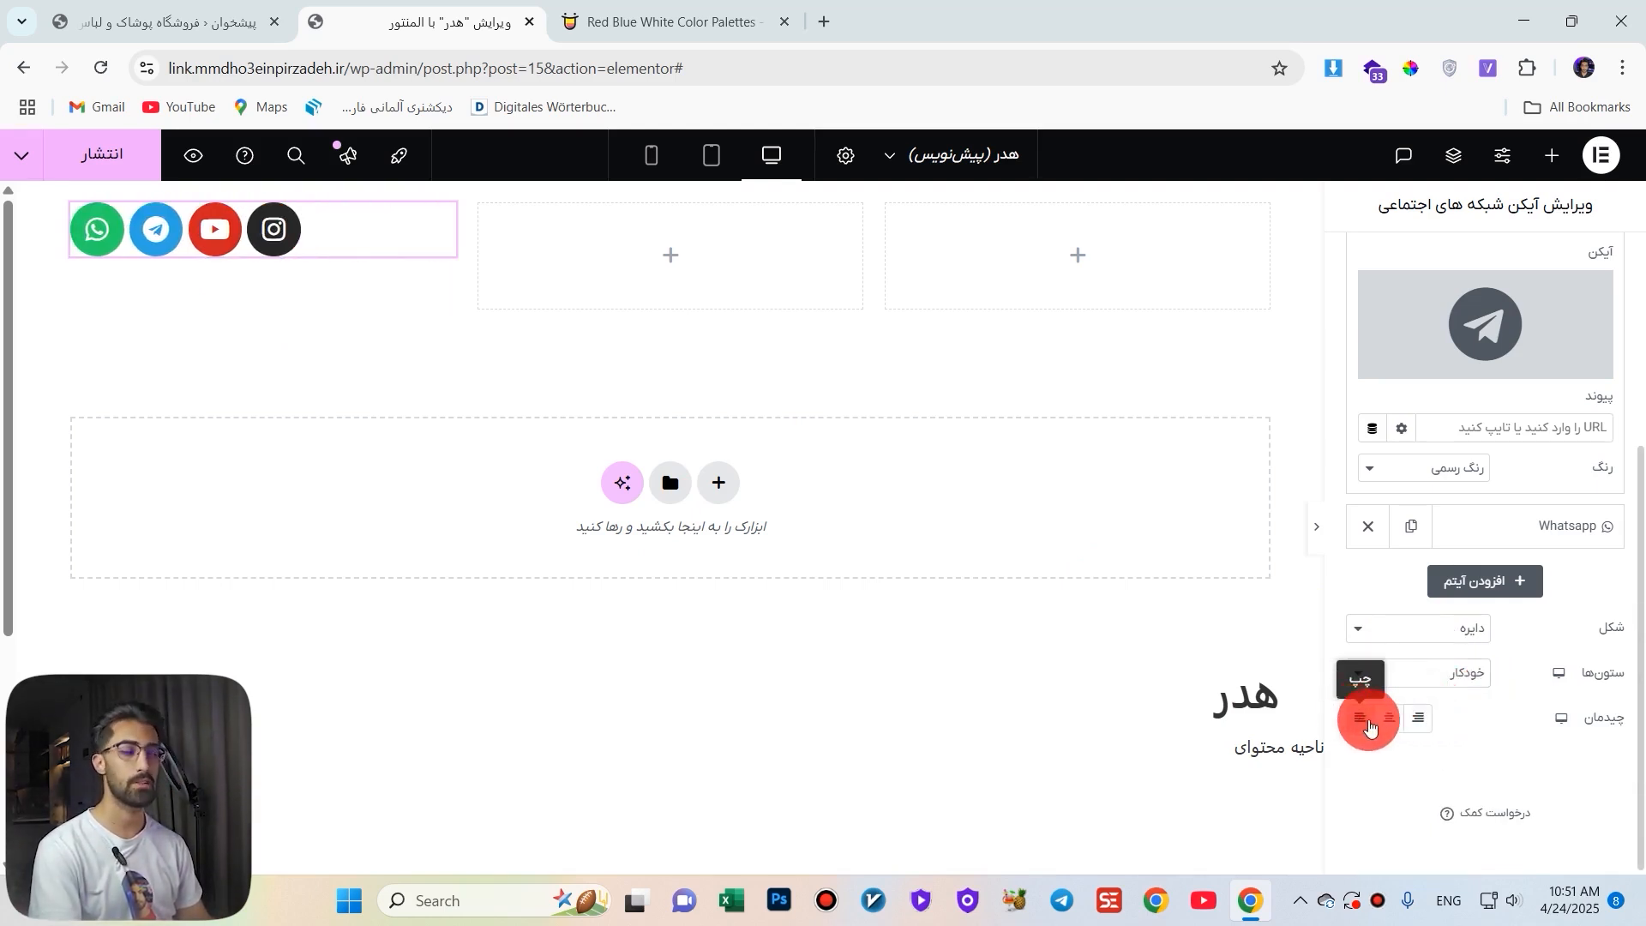
left_click(1389, 720)
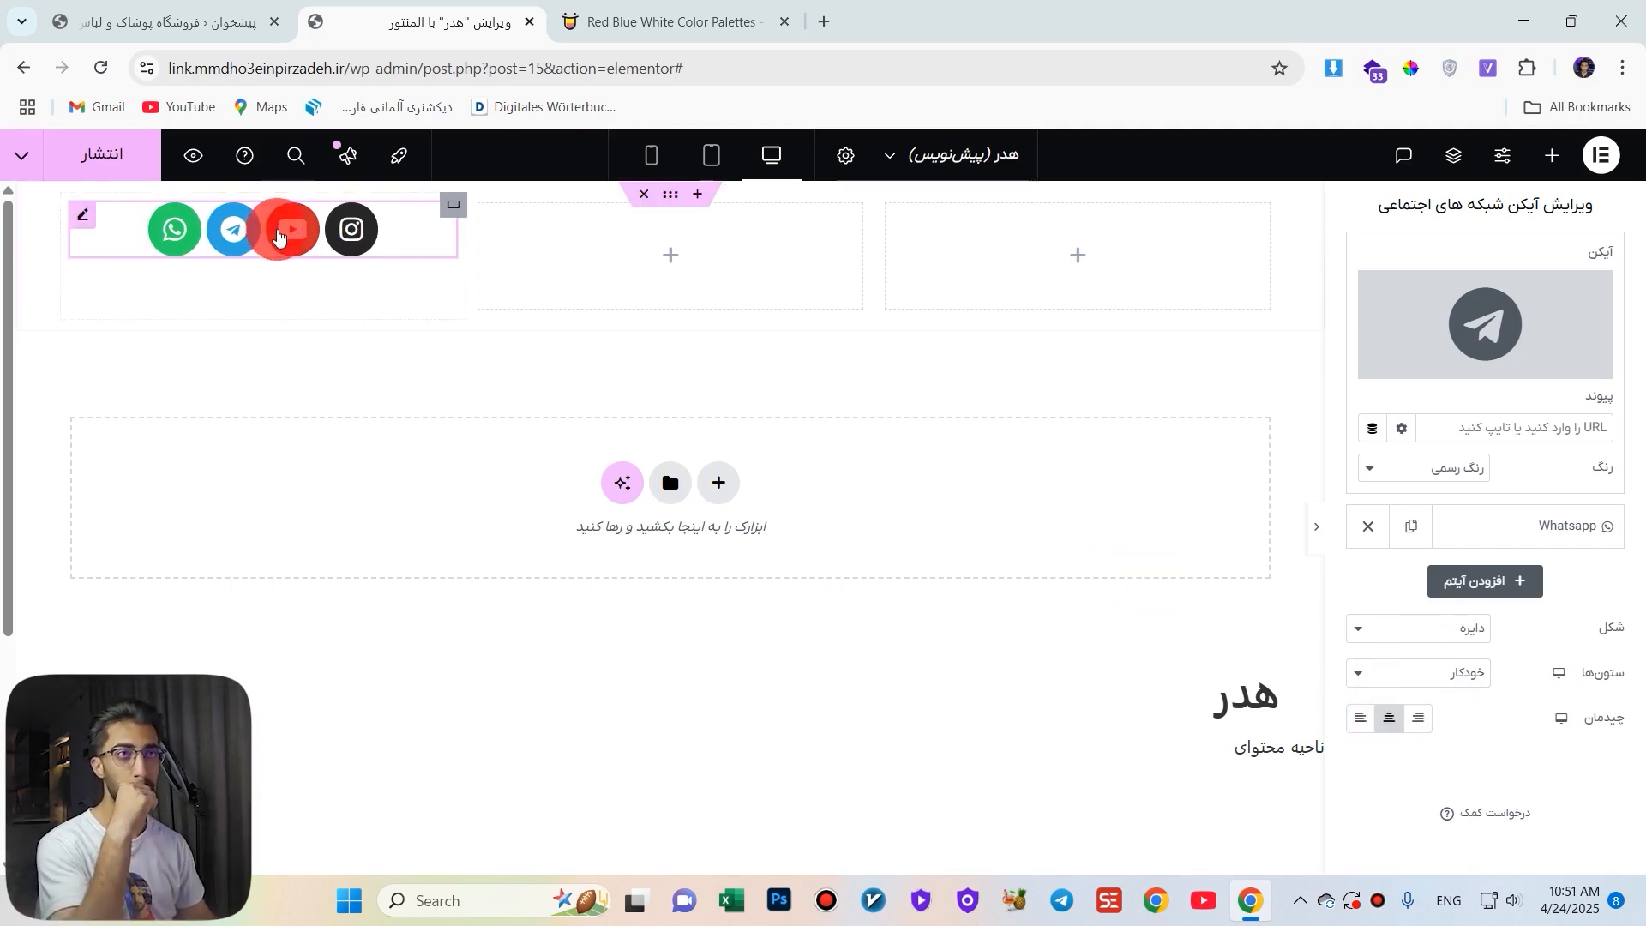
Set the color mode in the social icons' style settings to custom (سفارشی).
scroll(1514, 393, "up", 4)
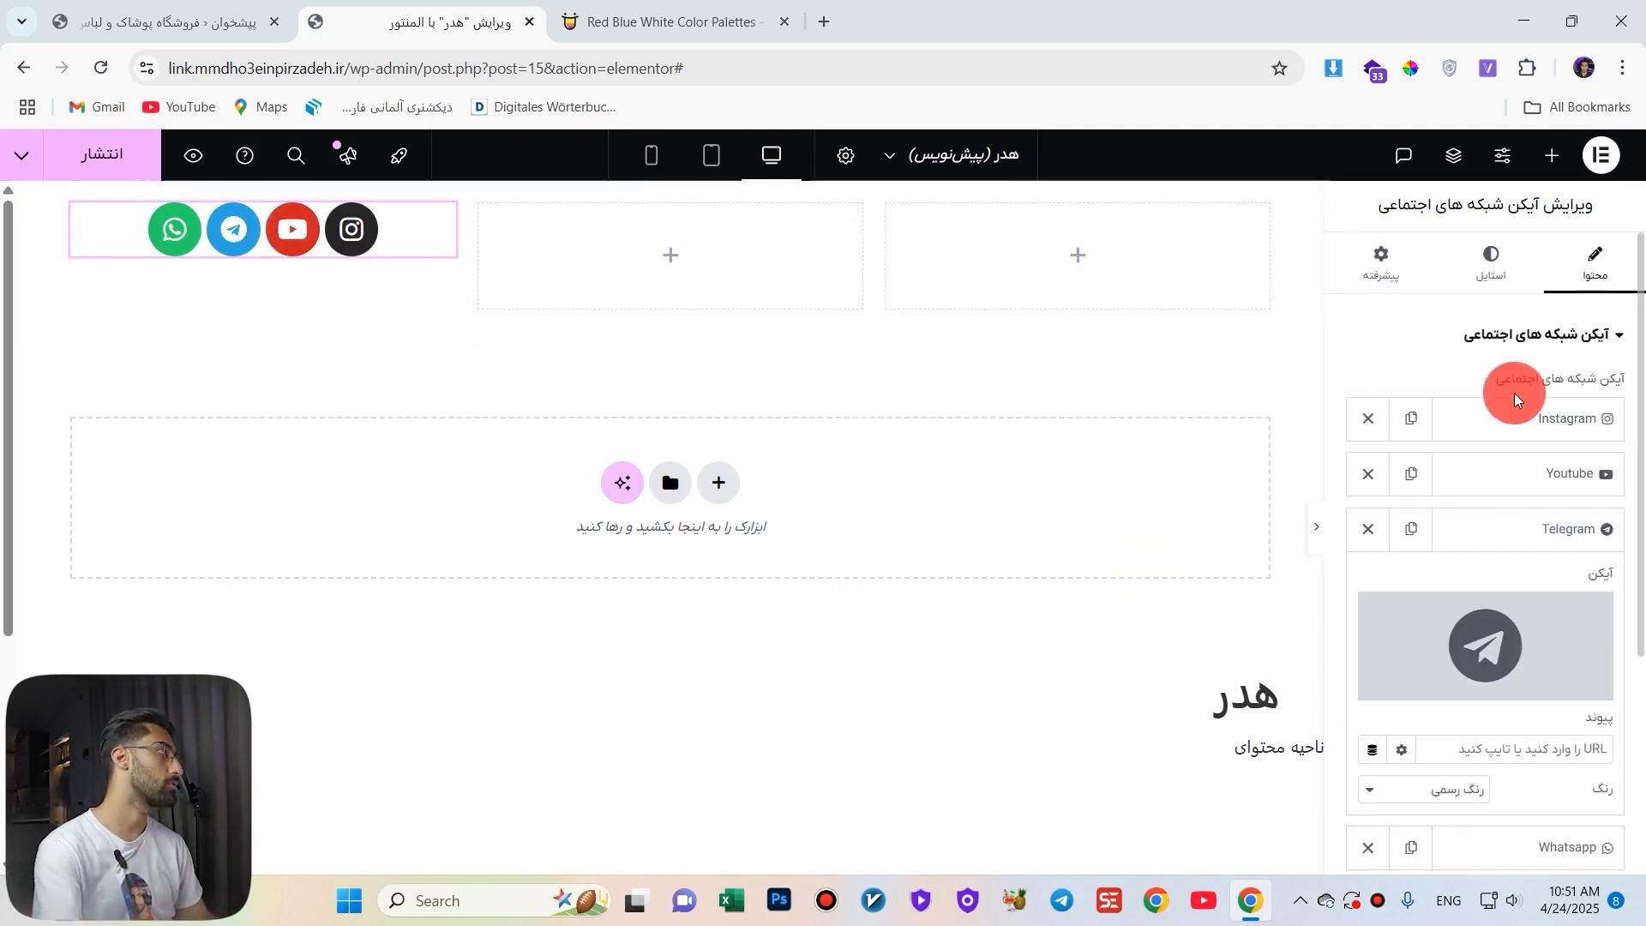
left_click(1495, 259)
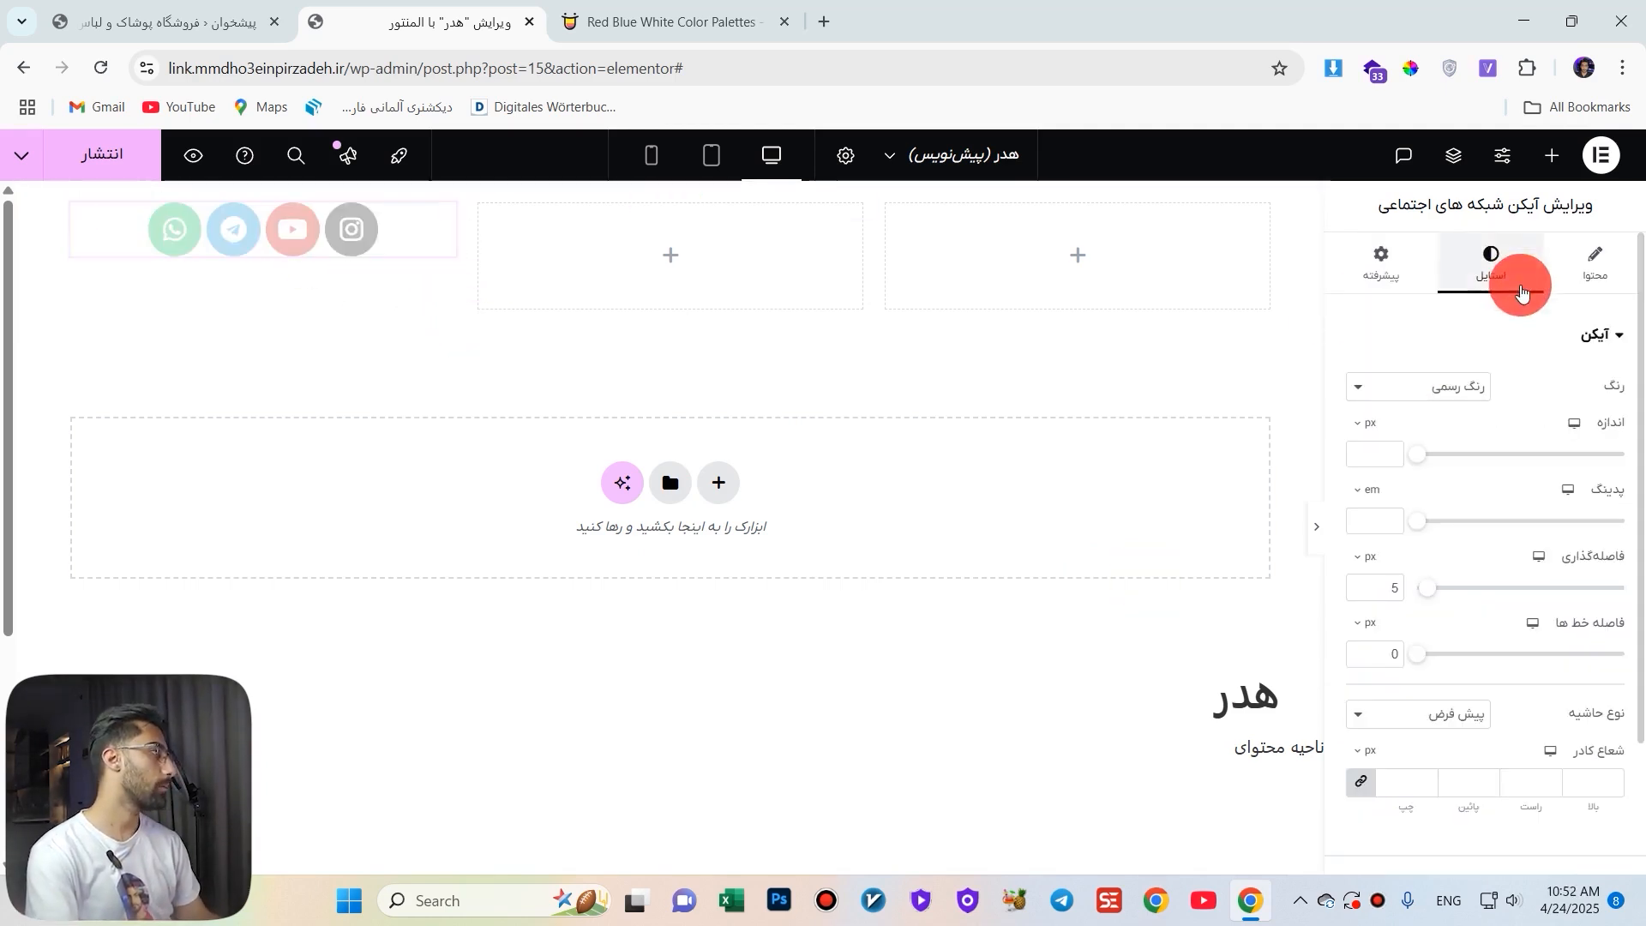
left_click(1487, 401)
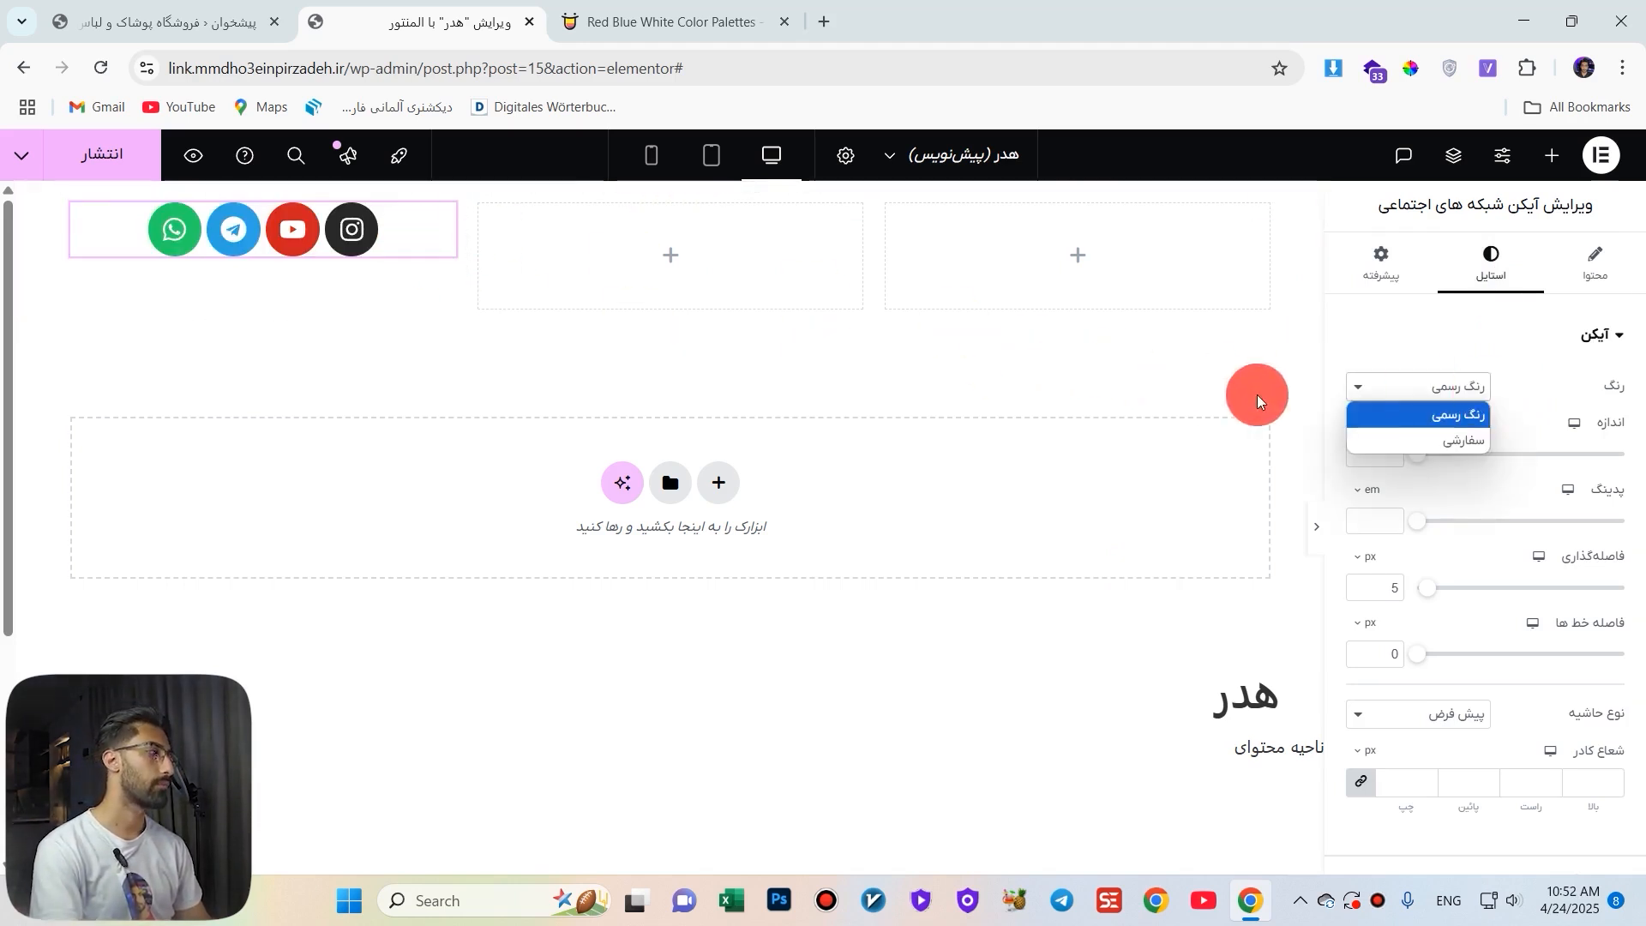
left_click(1422, 445)
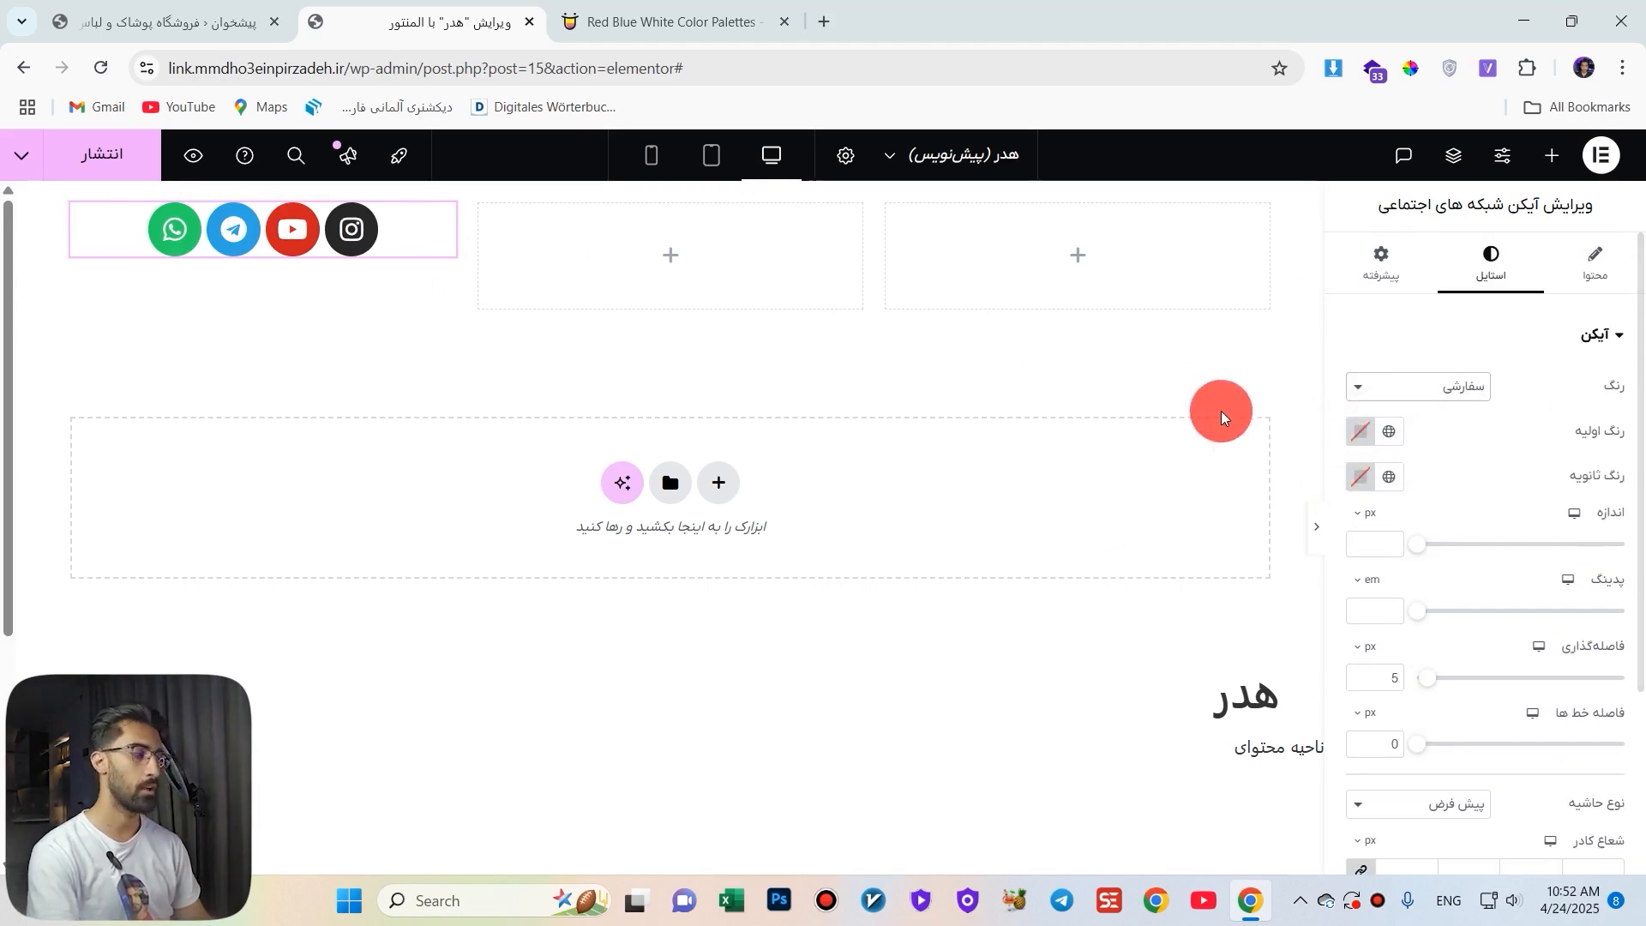
Try pure red #FF0000 and a bright purple as the primary color (رنگ اولیه) of the social icons.
left_click(1366, 443)
left_click_drag(1414, 613, 1499, 514)
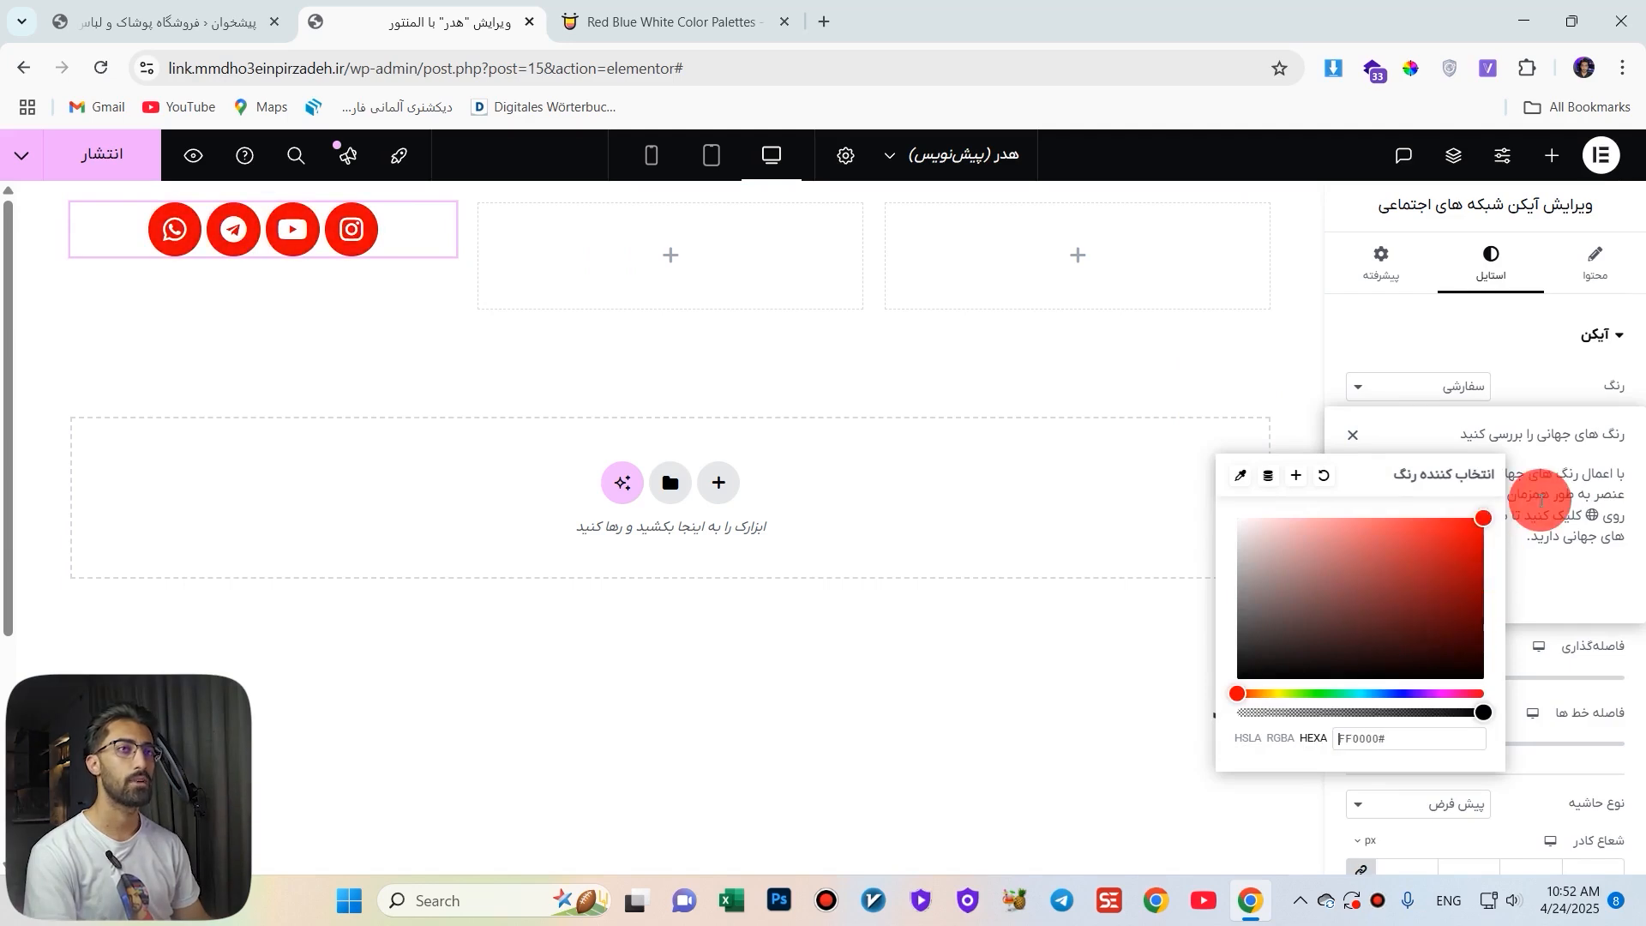
left_click(673, 12)
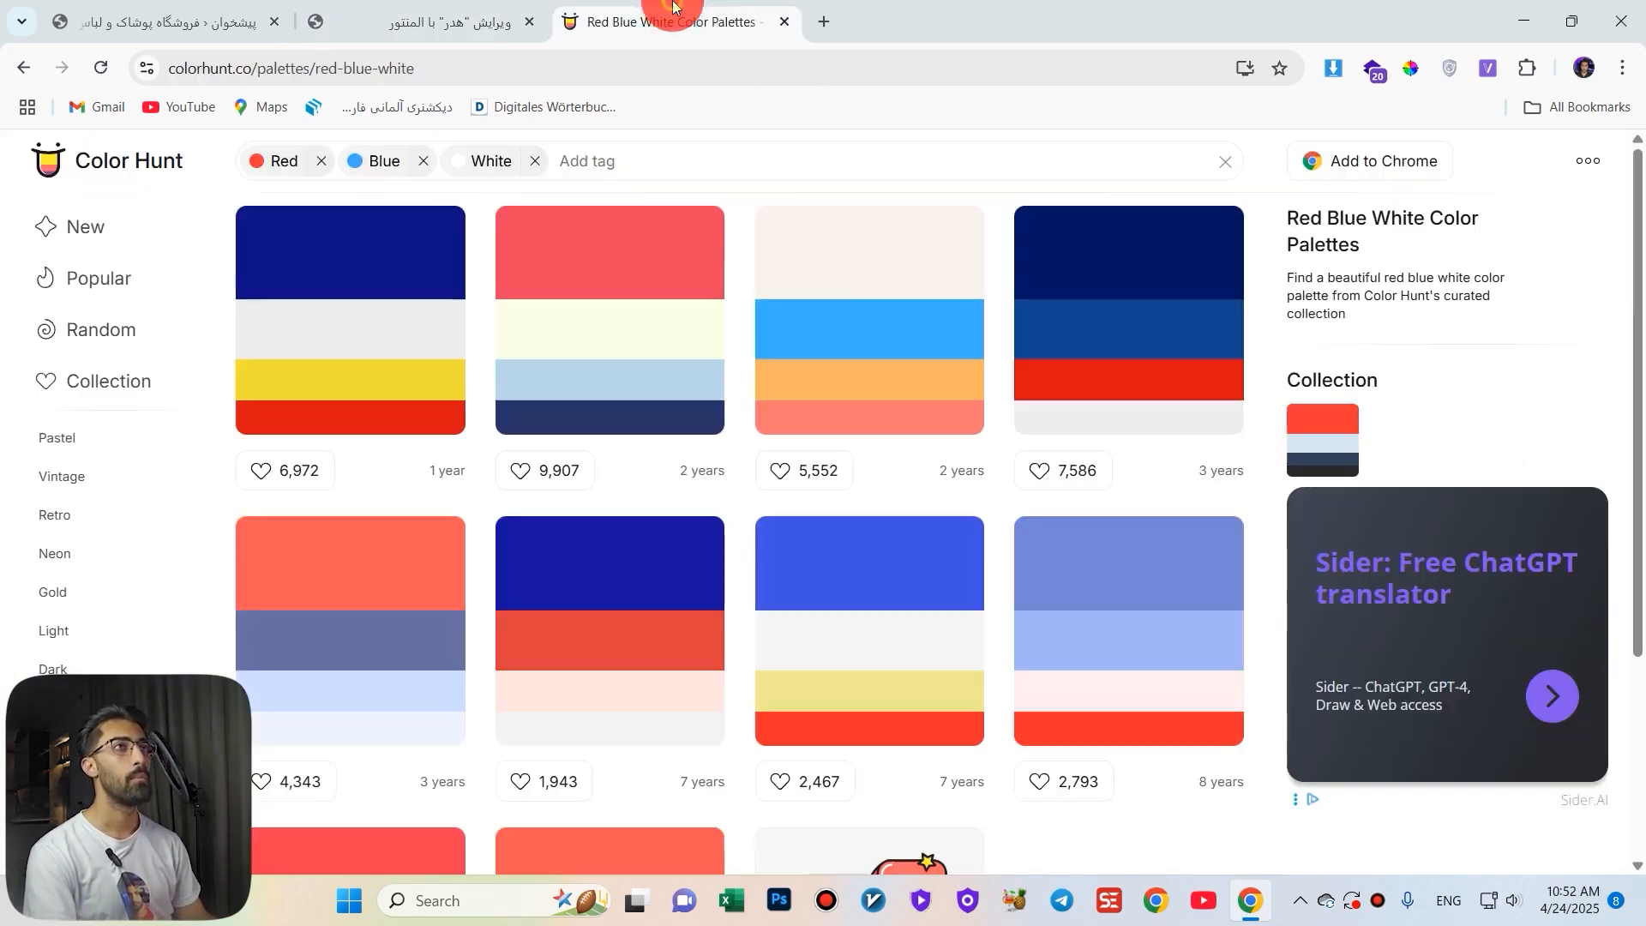
left_click(196, 9)
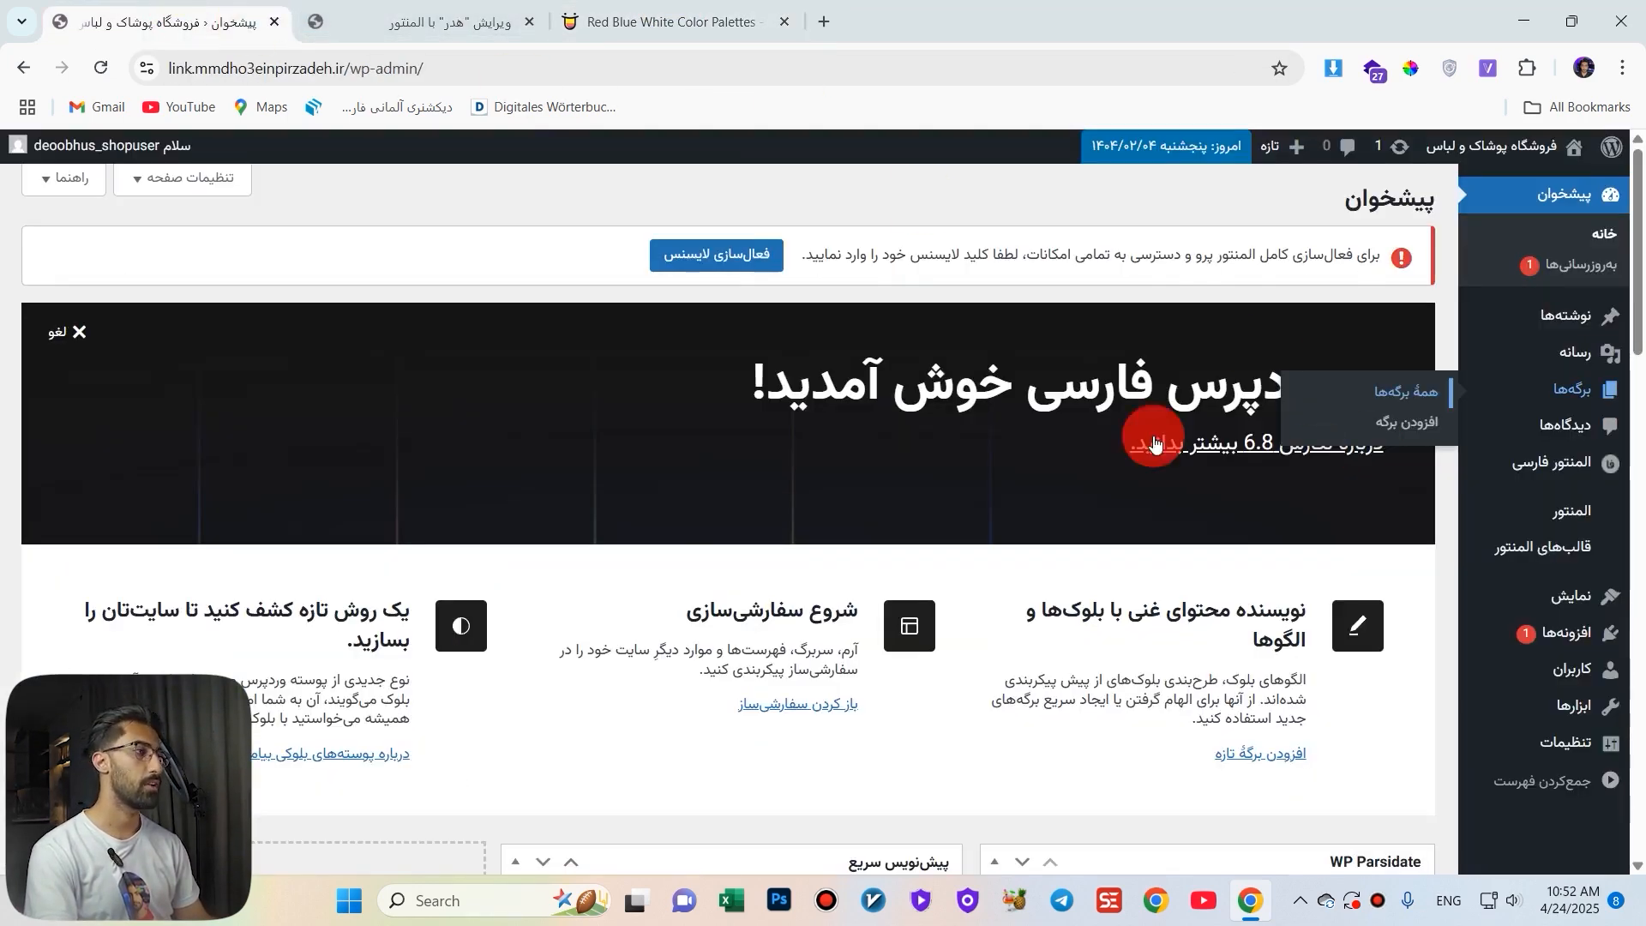
left_click(433, 6)
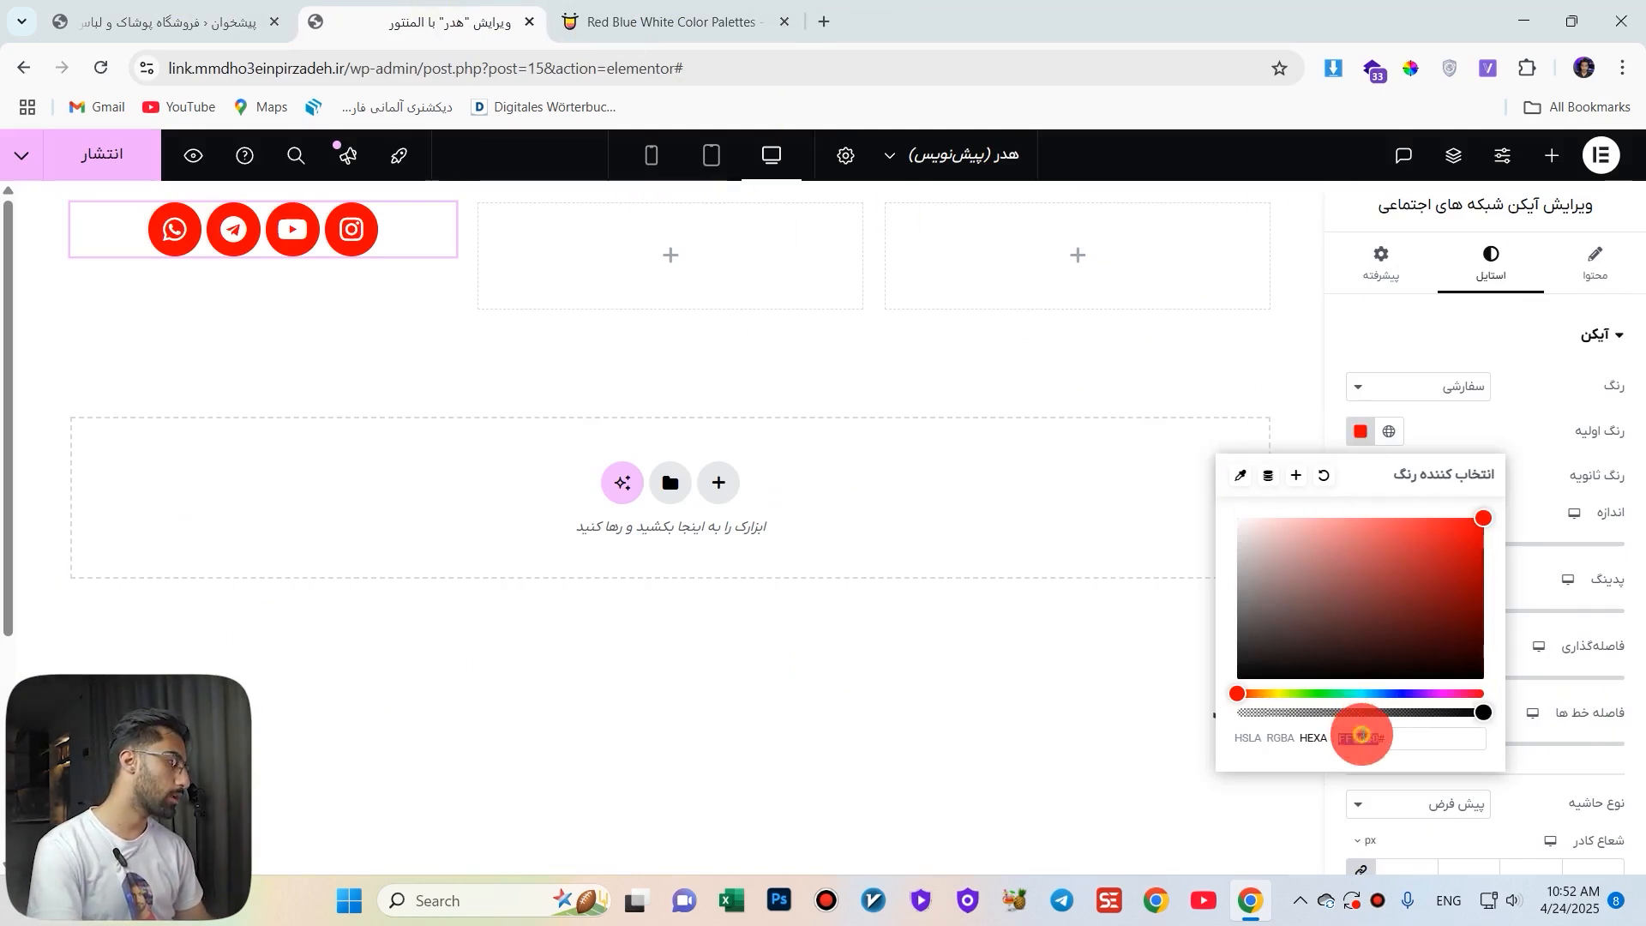
triple_click(1361, 734)
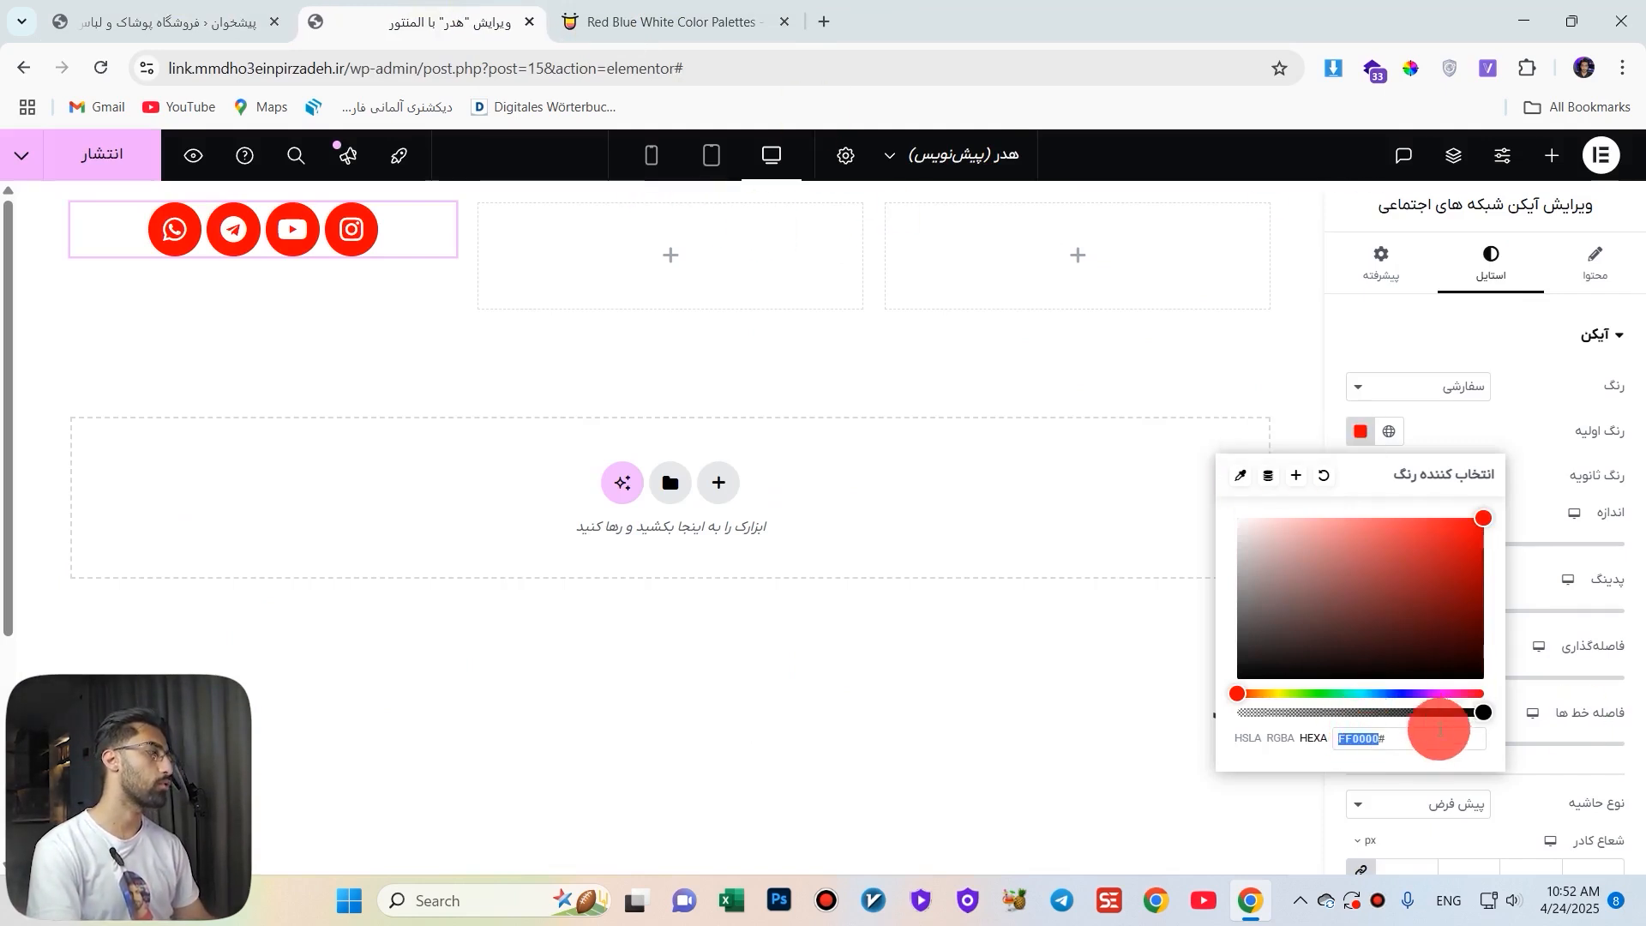
left_click_drag(1440, 569, 1420, 693)
left_click_drag(1467, 538, 1499, 521)
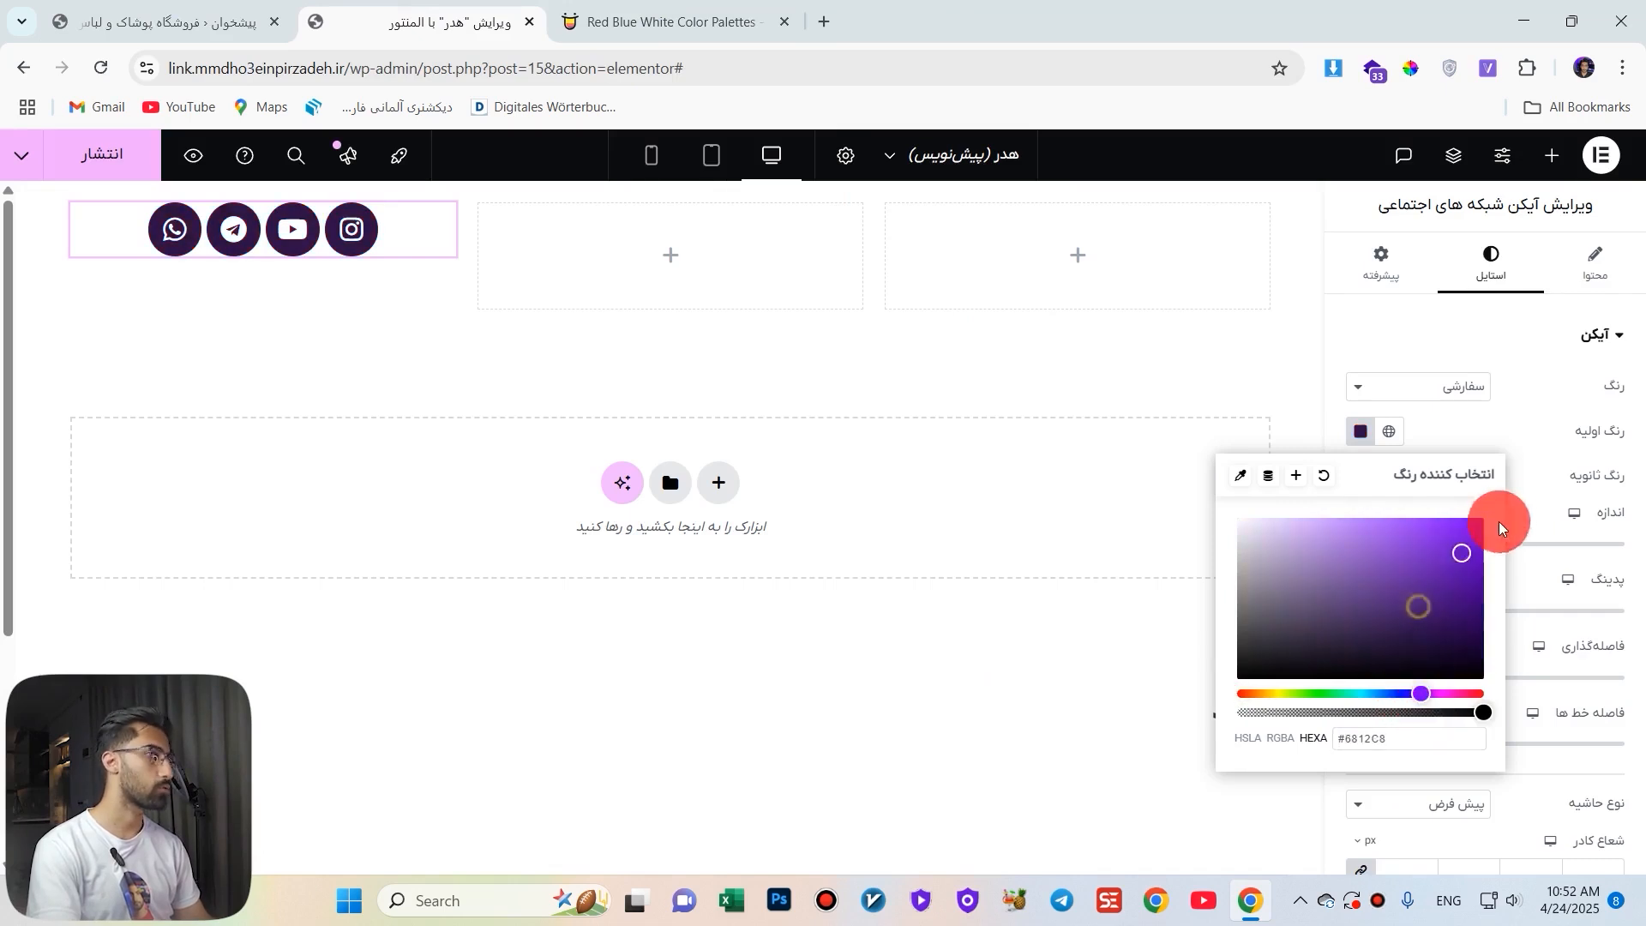
Copy the red #DA1212 from the navy, blue, red and gray Color Hunt palette and set it as the icons' primary color.
left_click(667, 17)
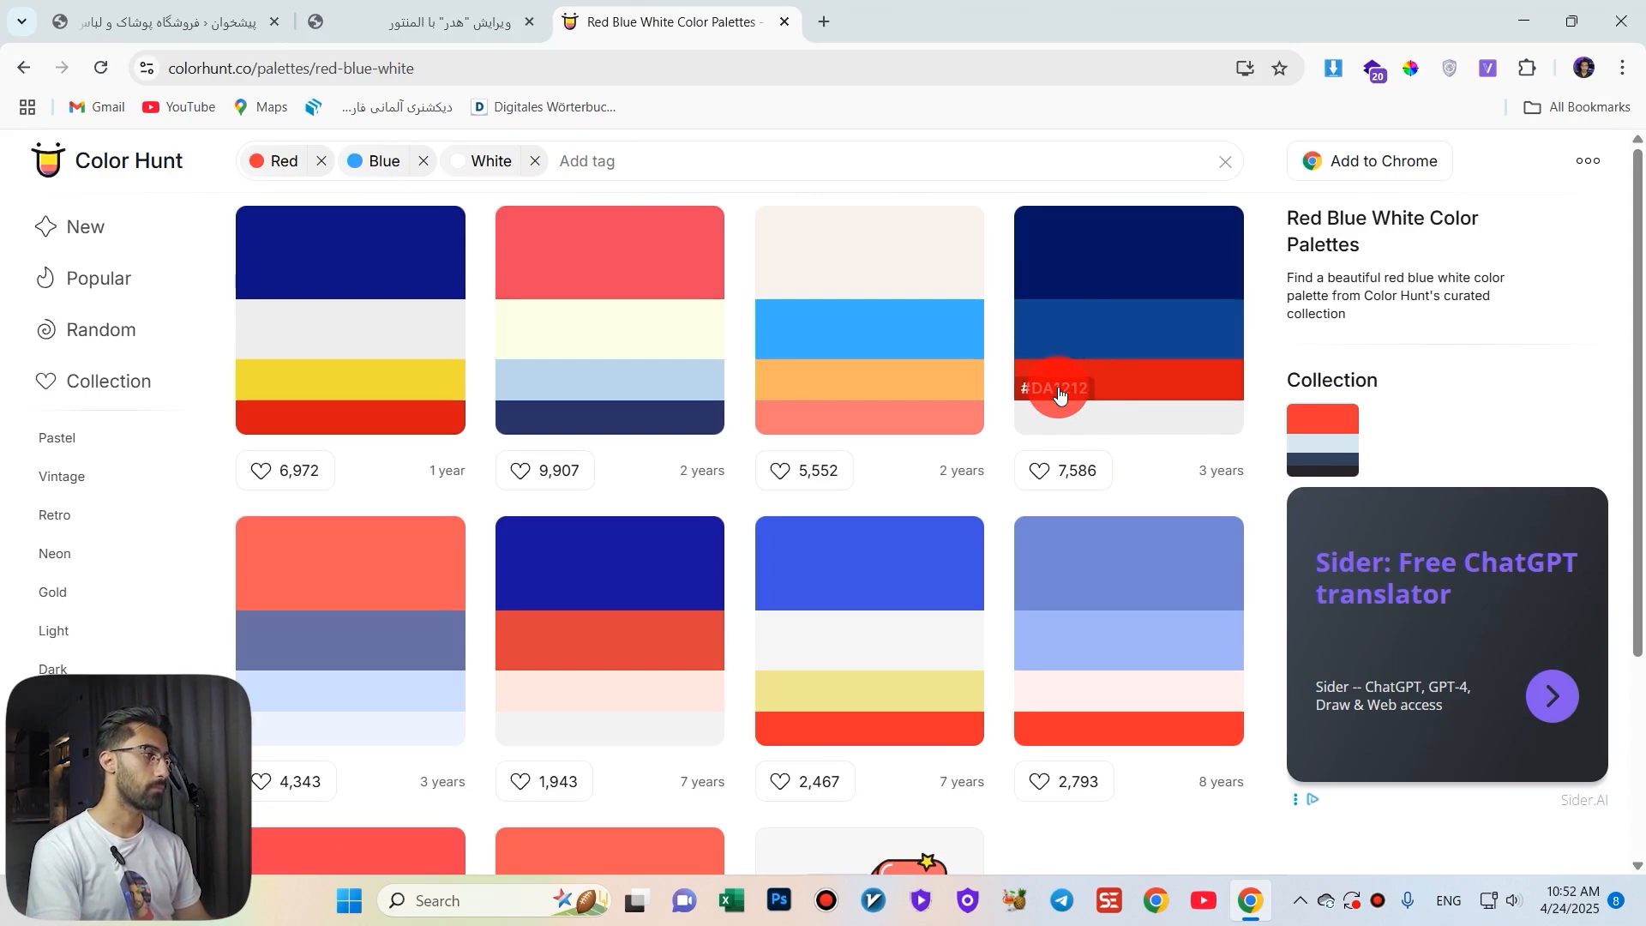
left_click(230, 30)
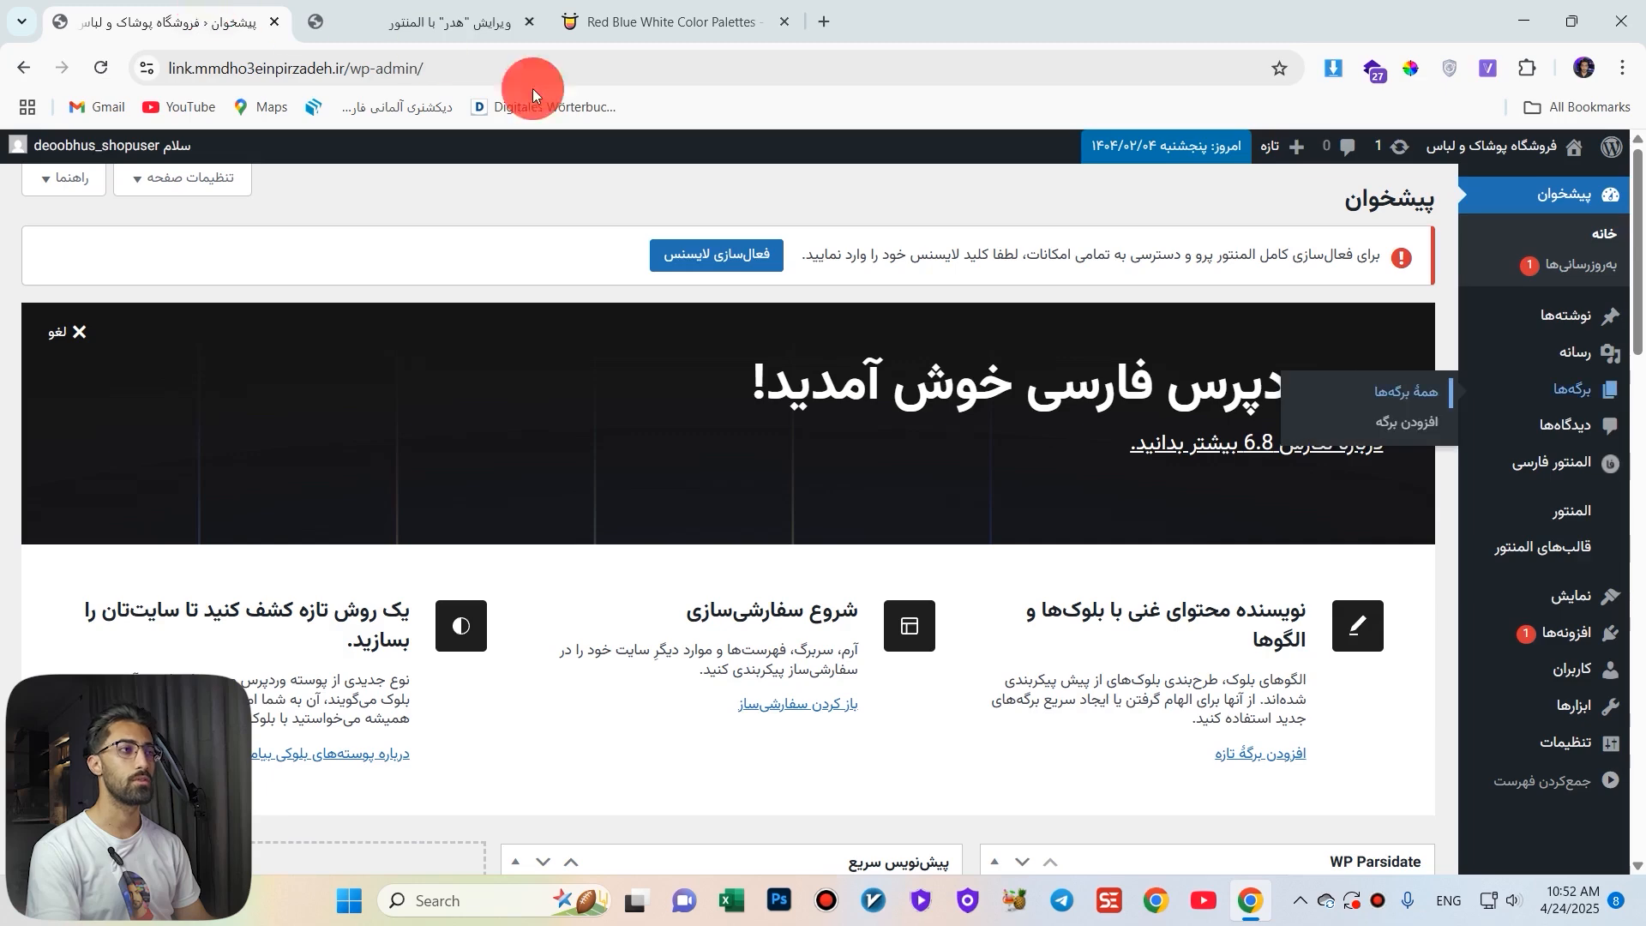
left_click(446, 20)
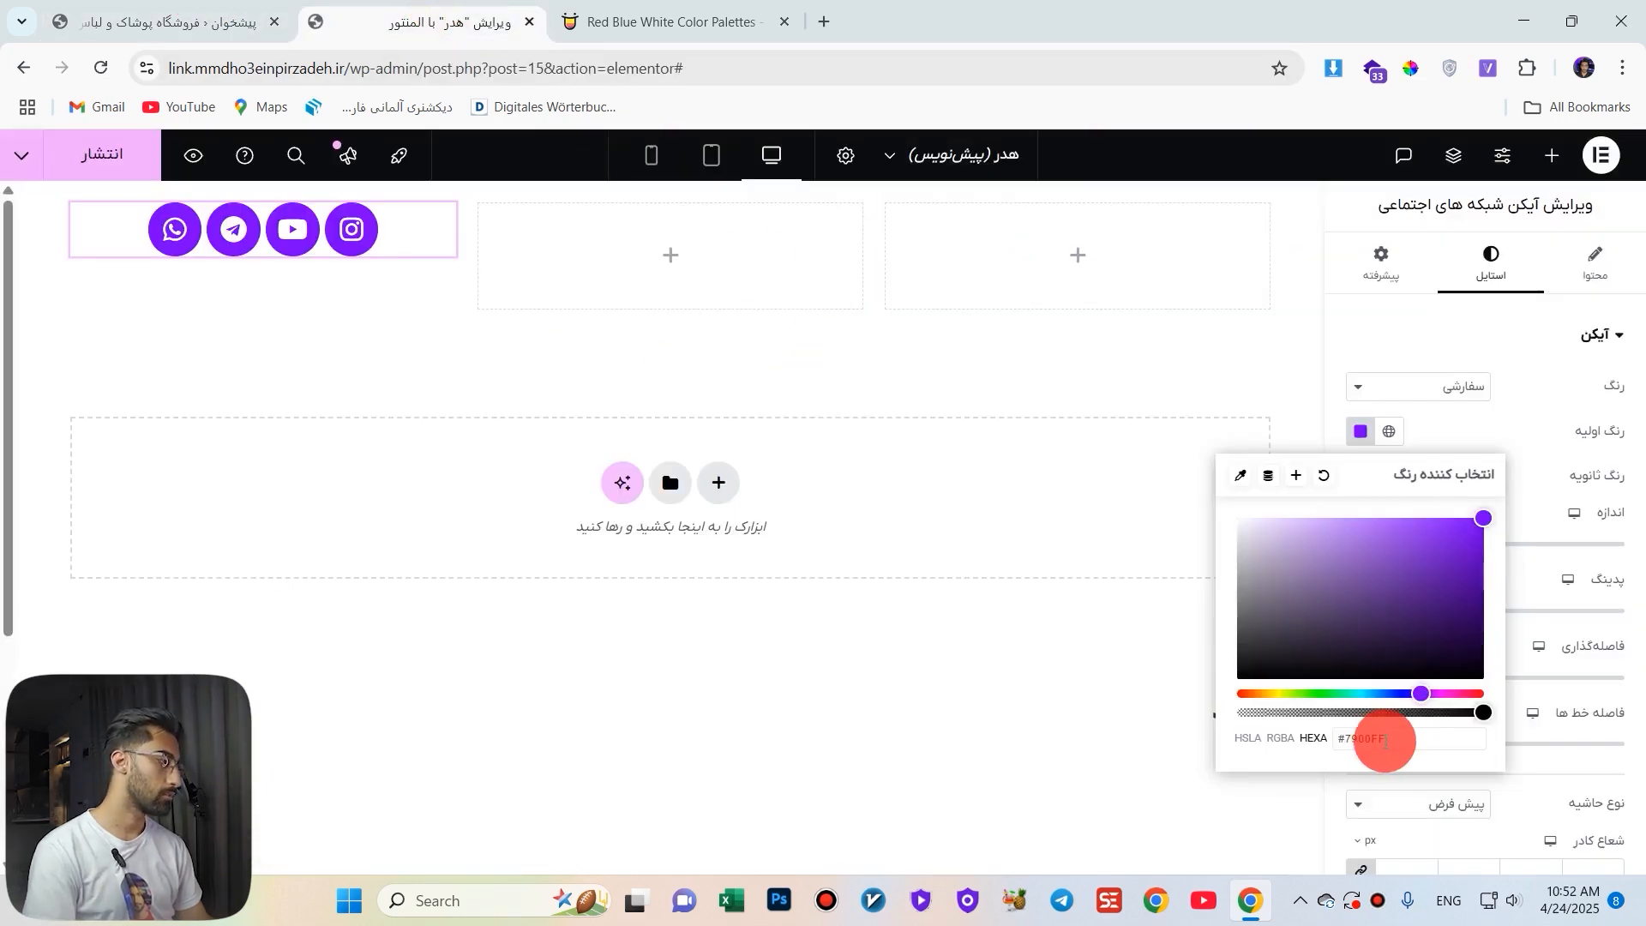
left_click_drag(1398, 744, 1350, 748)
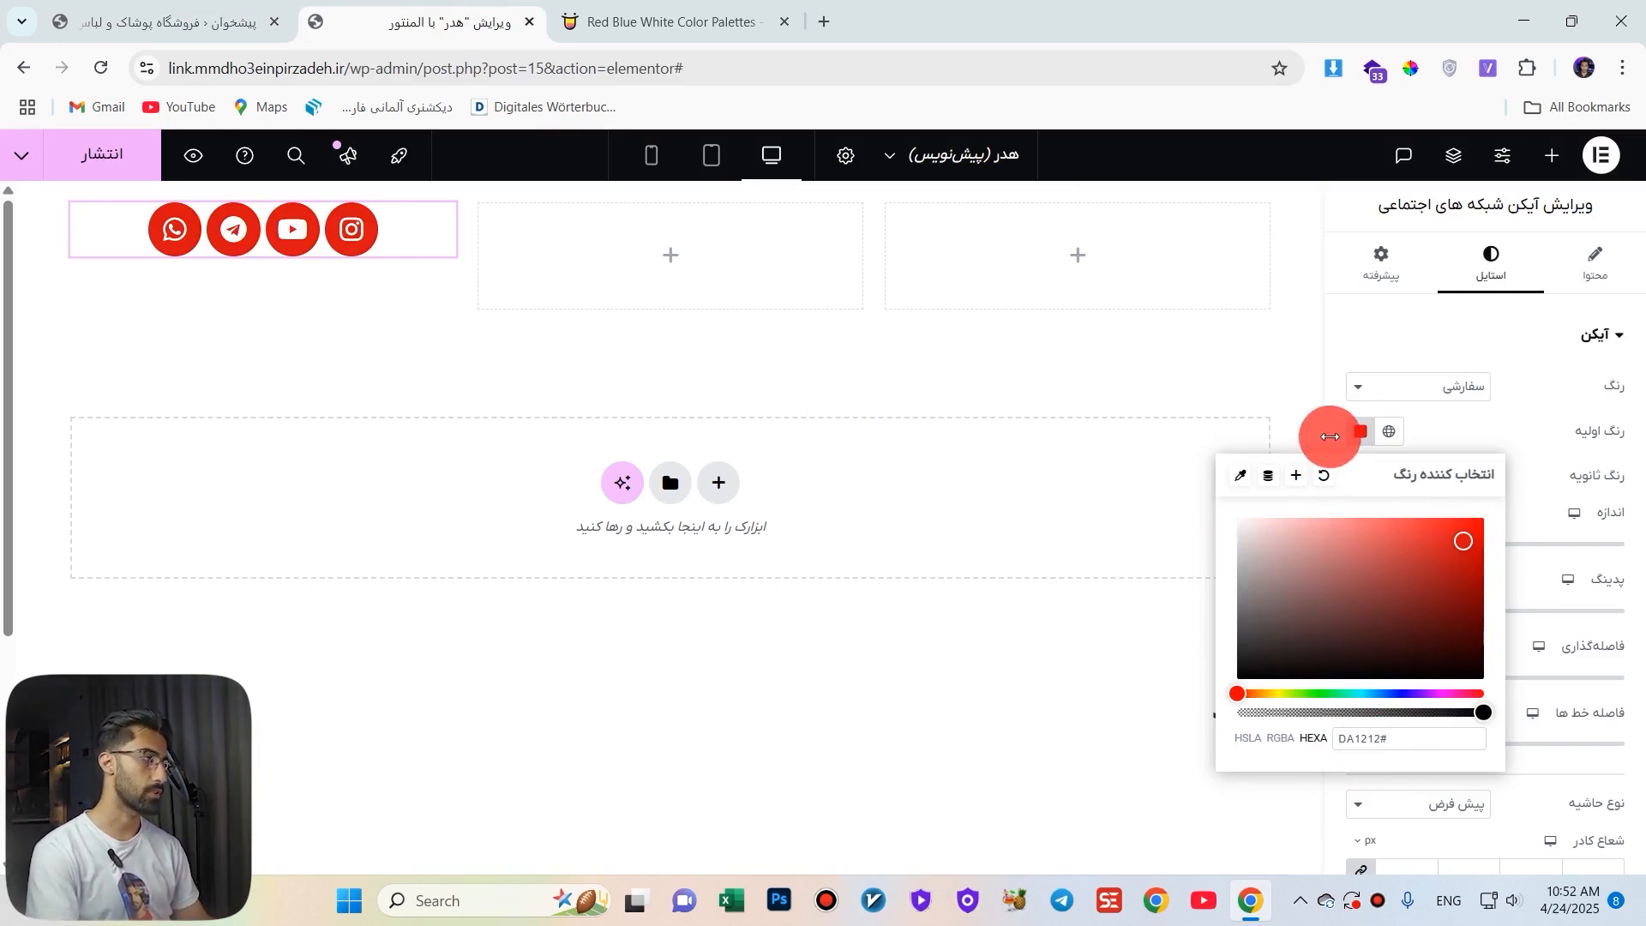
Copy the light gray from the same Color Hunt palette and set the icons' secondary color (رنگ ثانویه) to #EEEEEE.
left_click(637, 11)
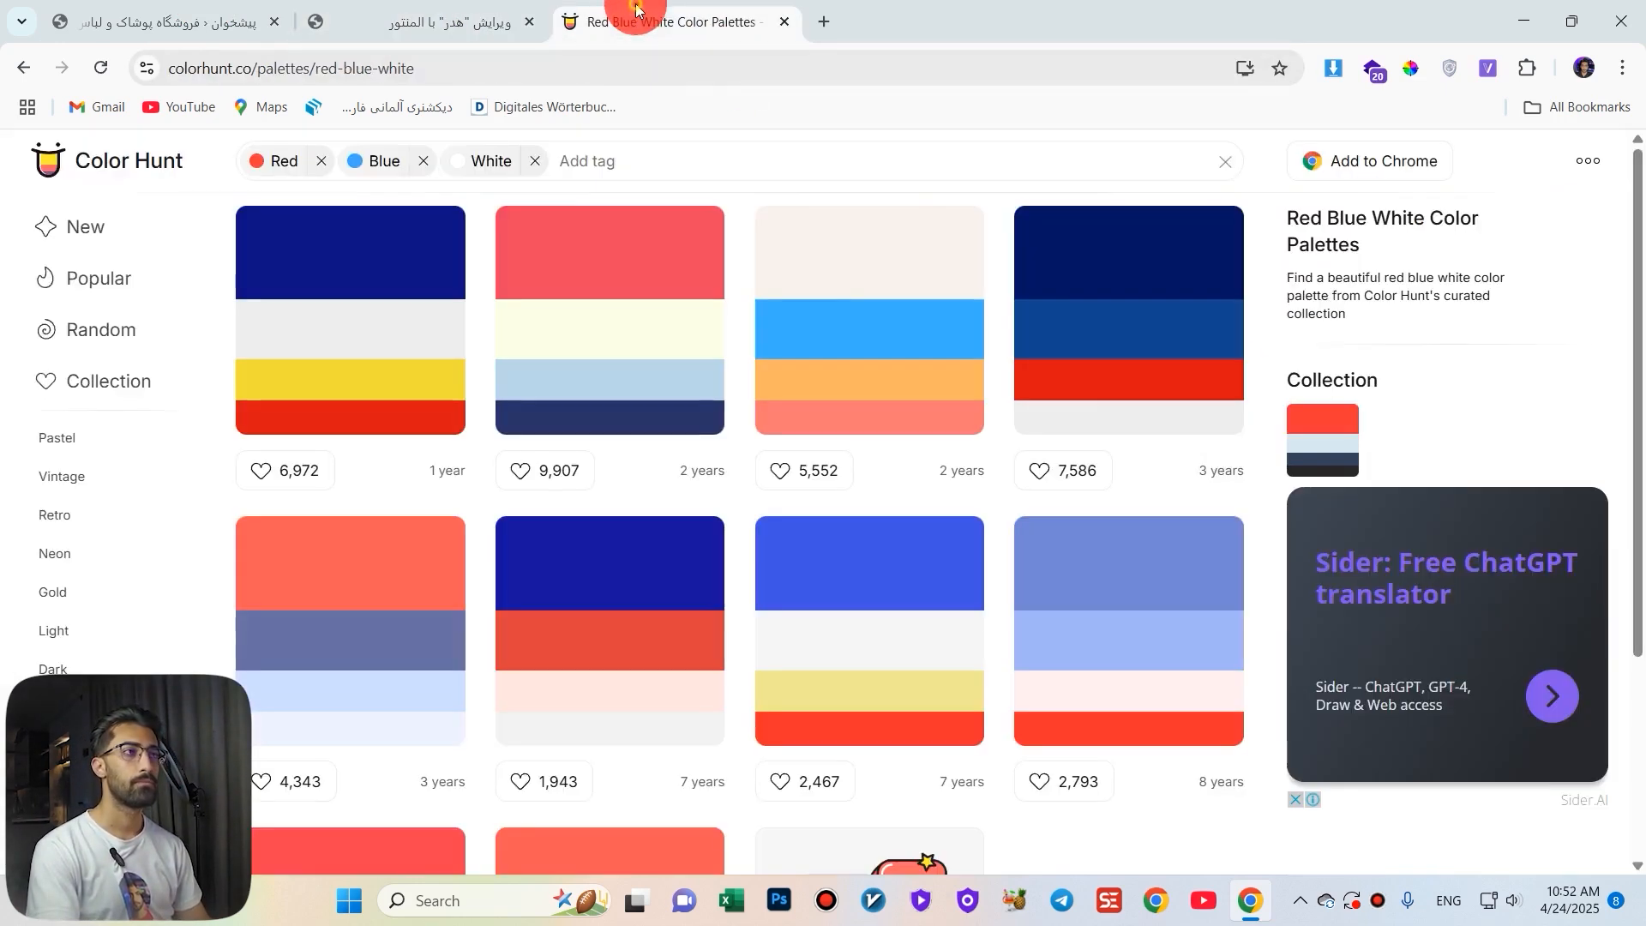
left_click(1036, 426)
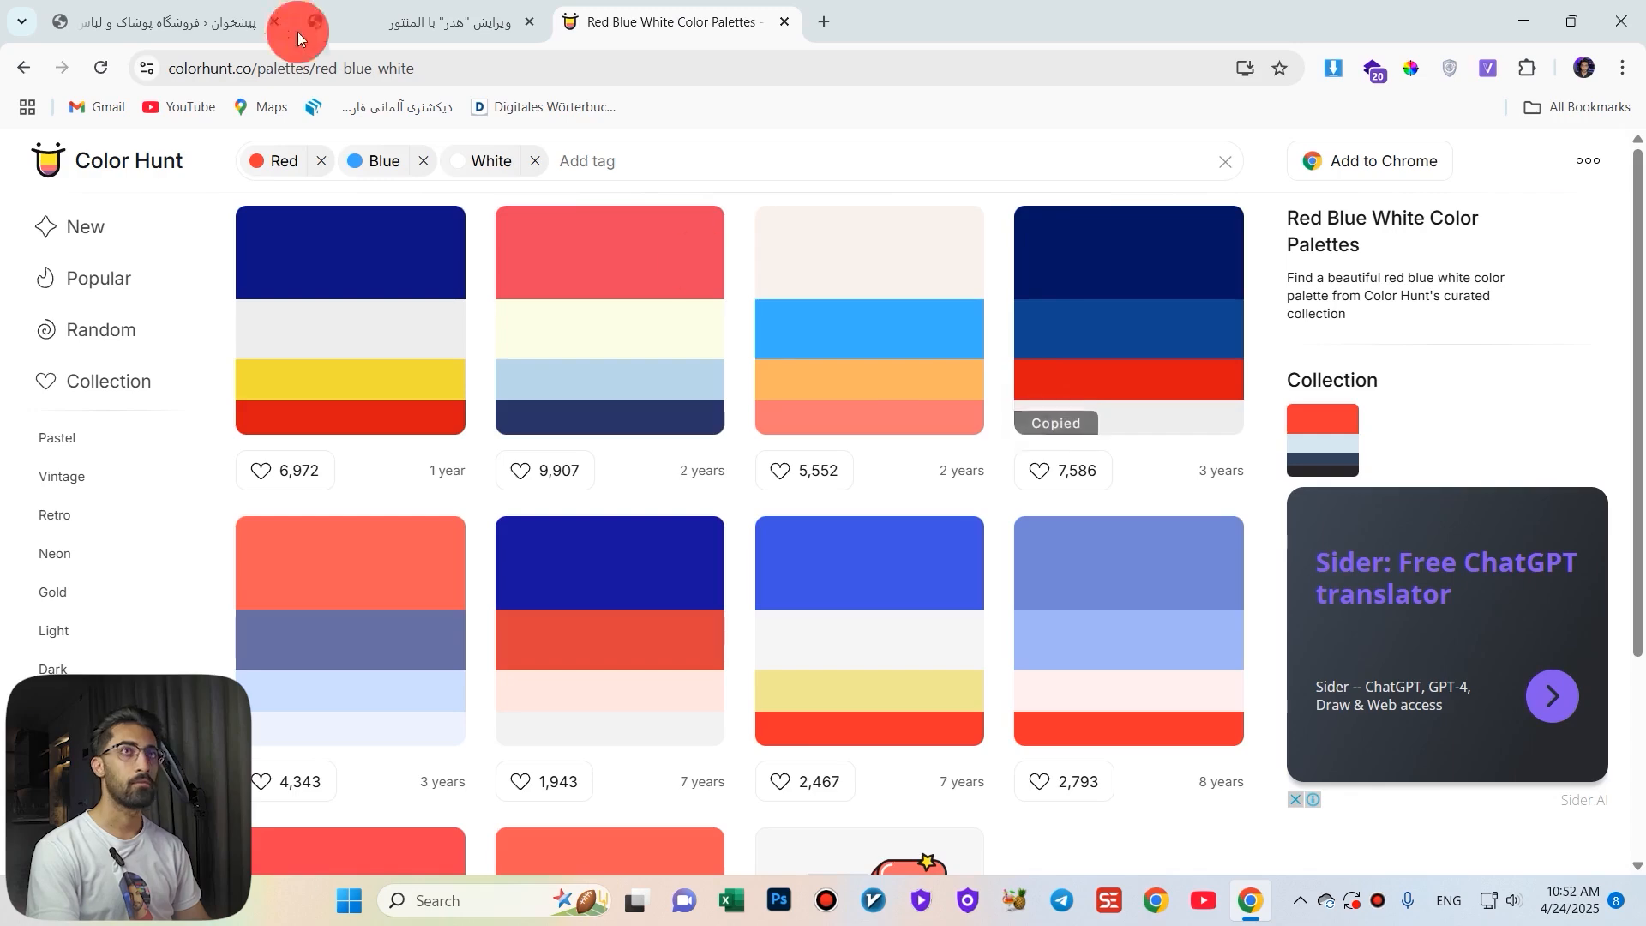
left_click(197, 21)
left_click(420, 22)
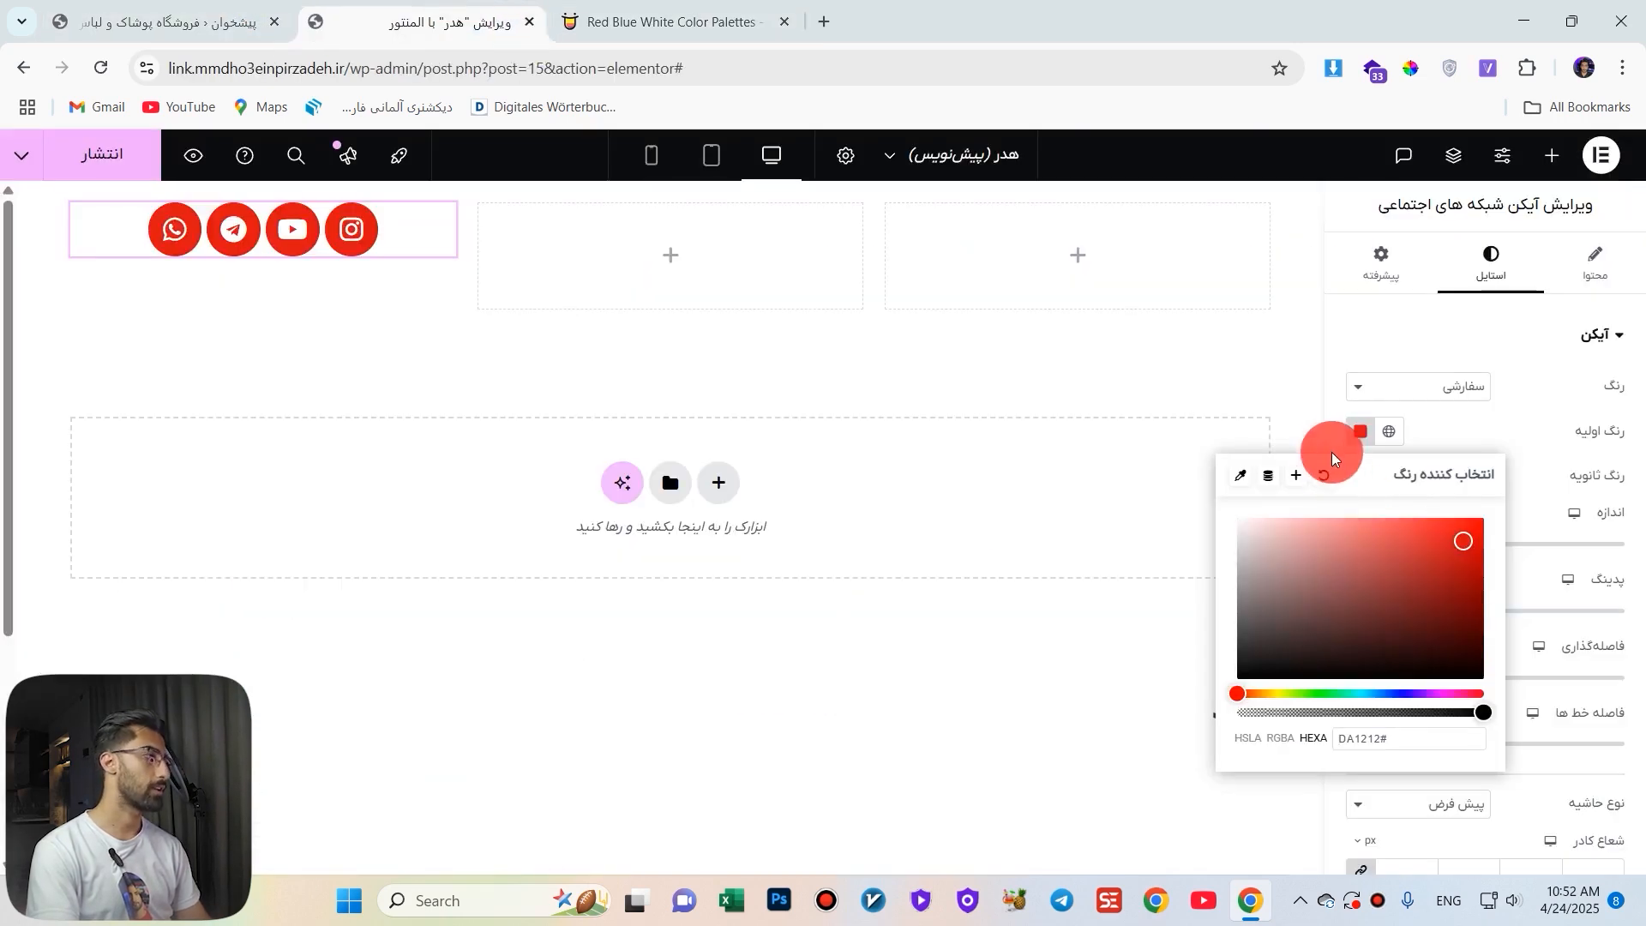
left_click(1337, 430)
left_click(1363, 482)
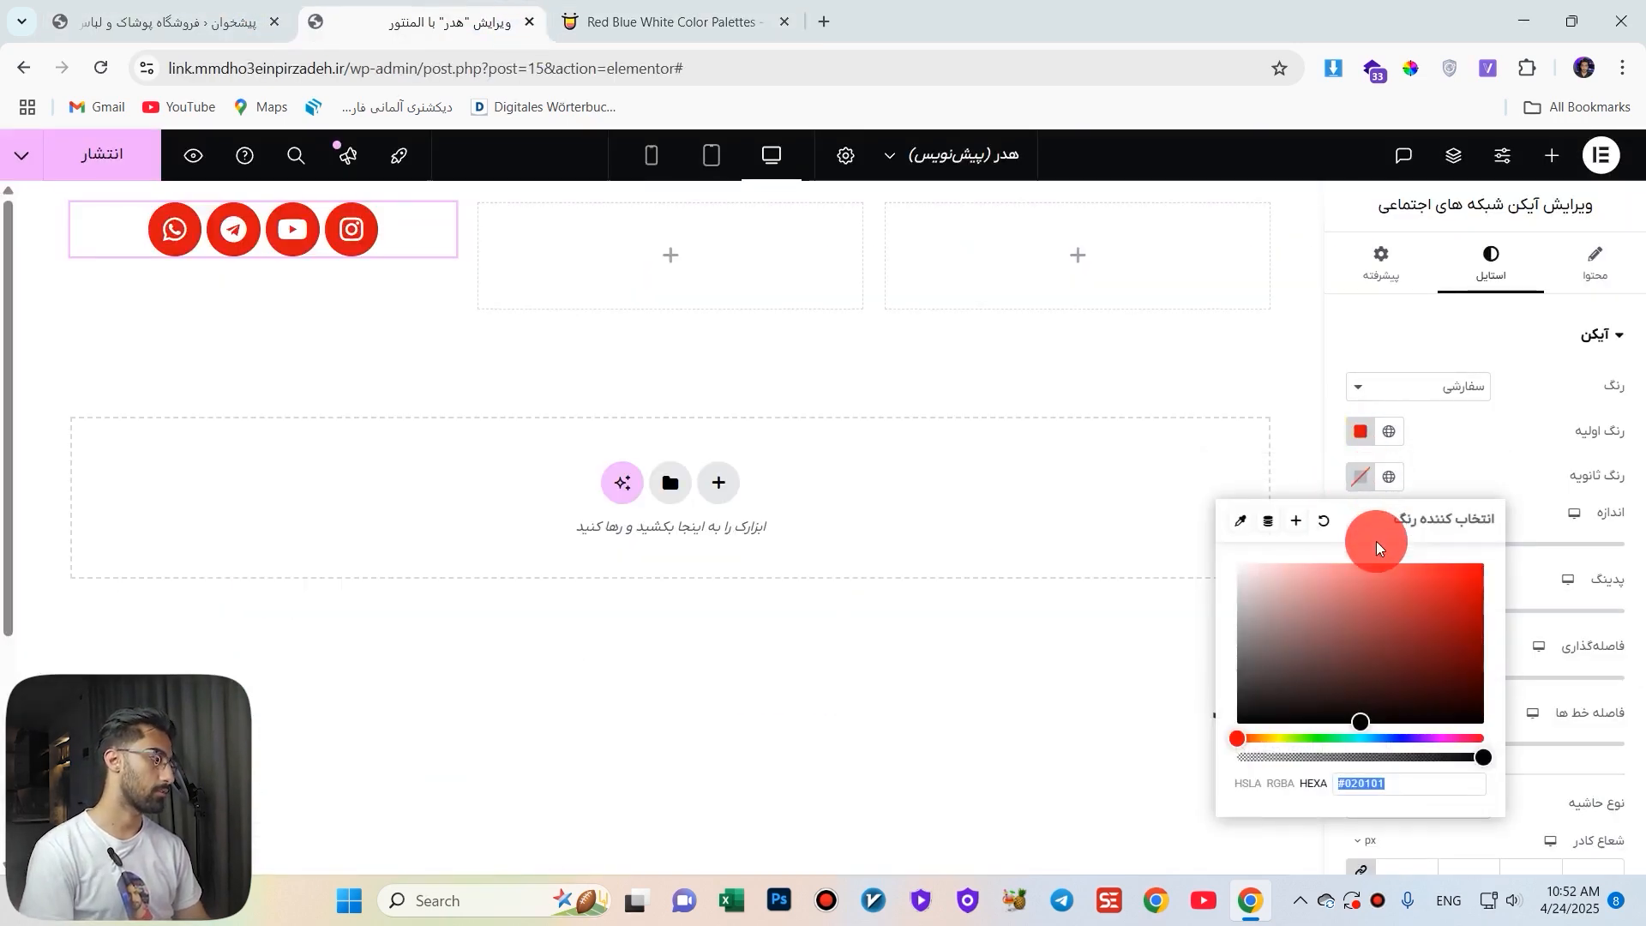
type("EEEEEE")
left_click(1379, 802)
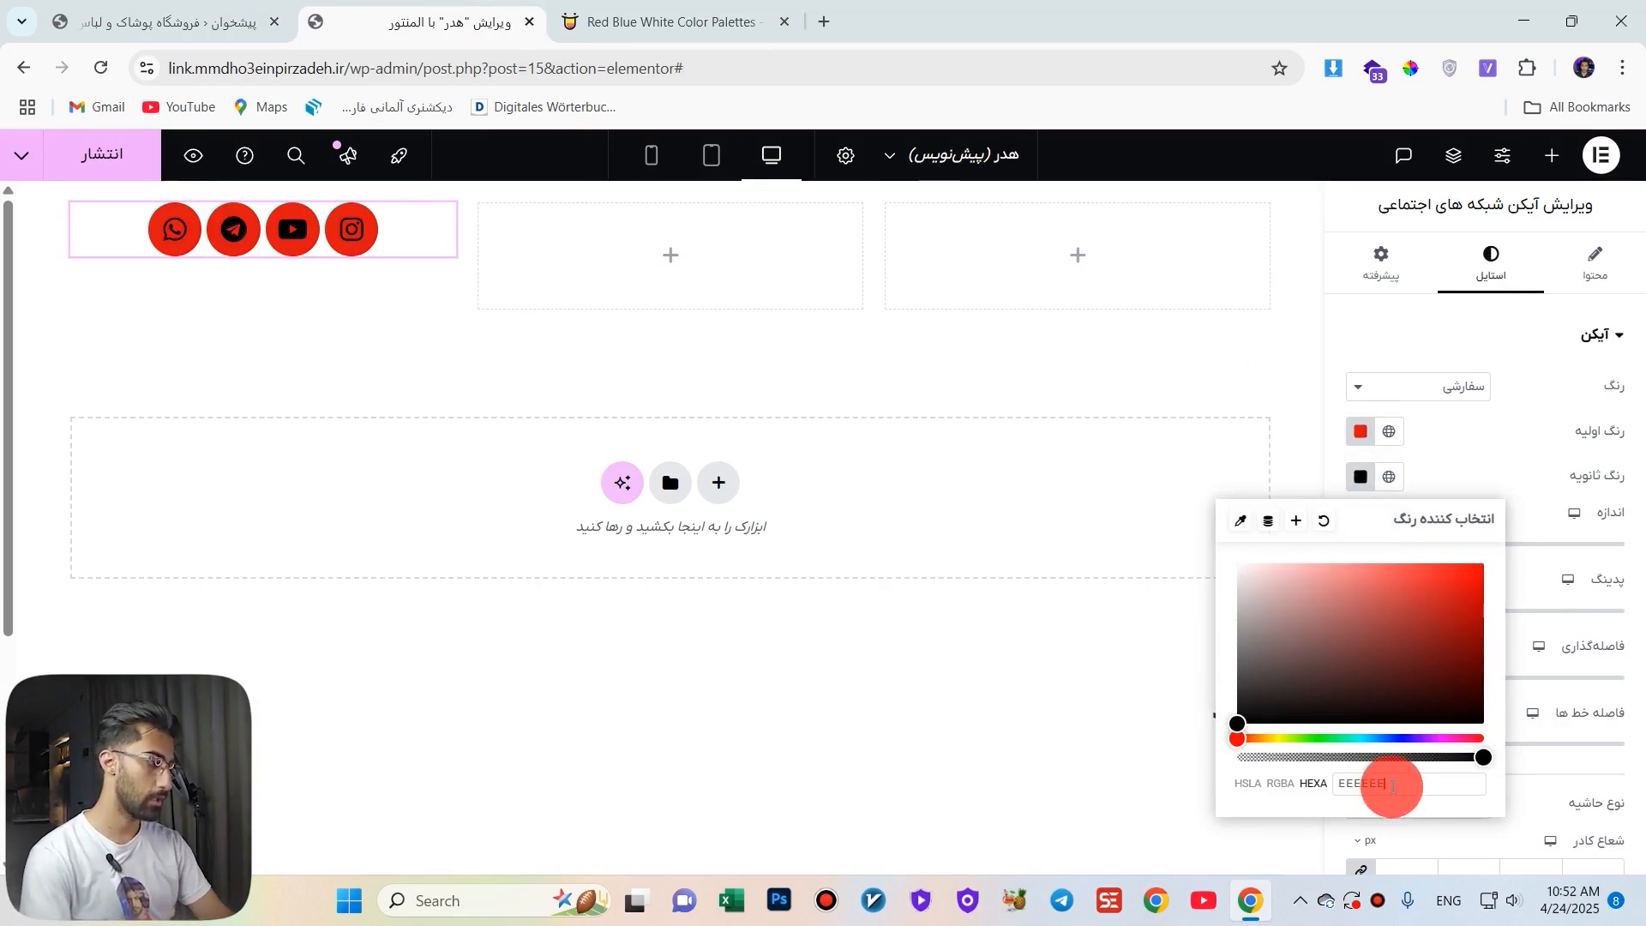
type("#")
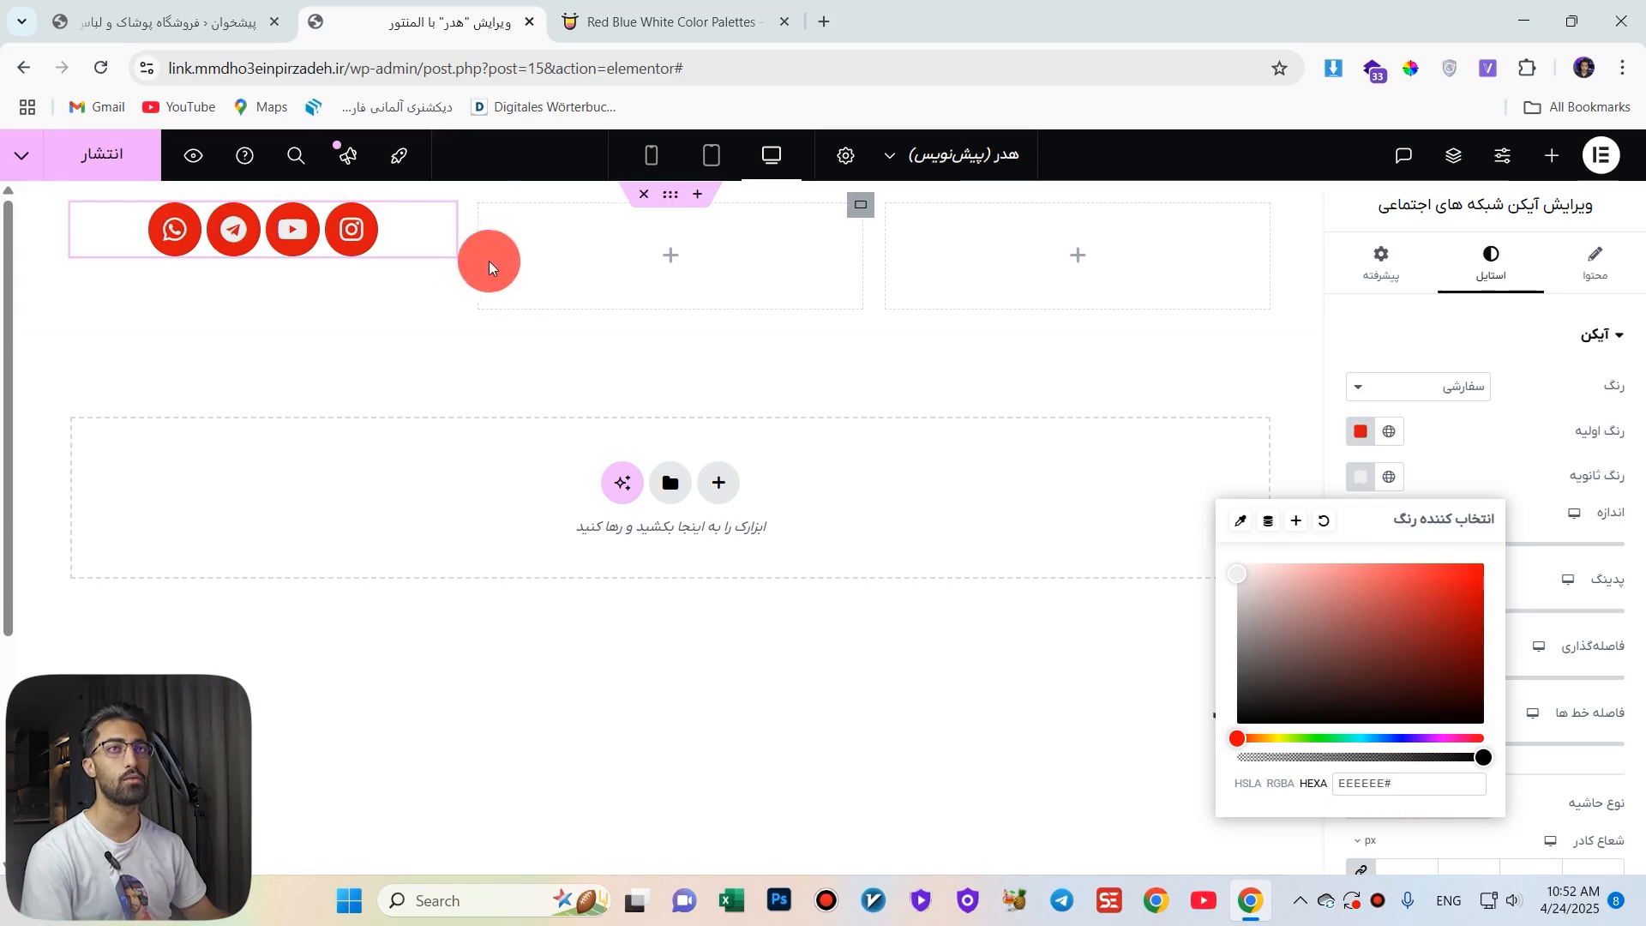
Close the WordPress dashboard tab, and set the icons' primary color to the navy #041562 copied from the Color Hunt palette.
left_click(223, 24)
left_click(277, 28)
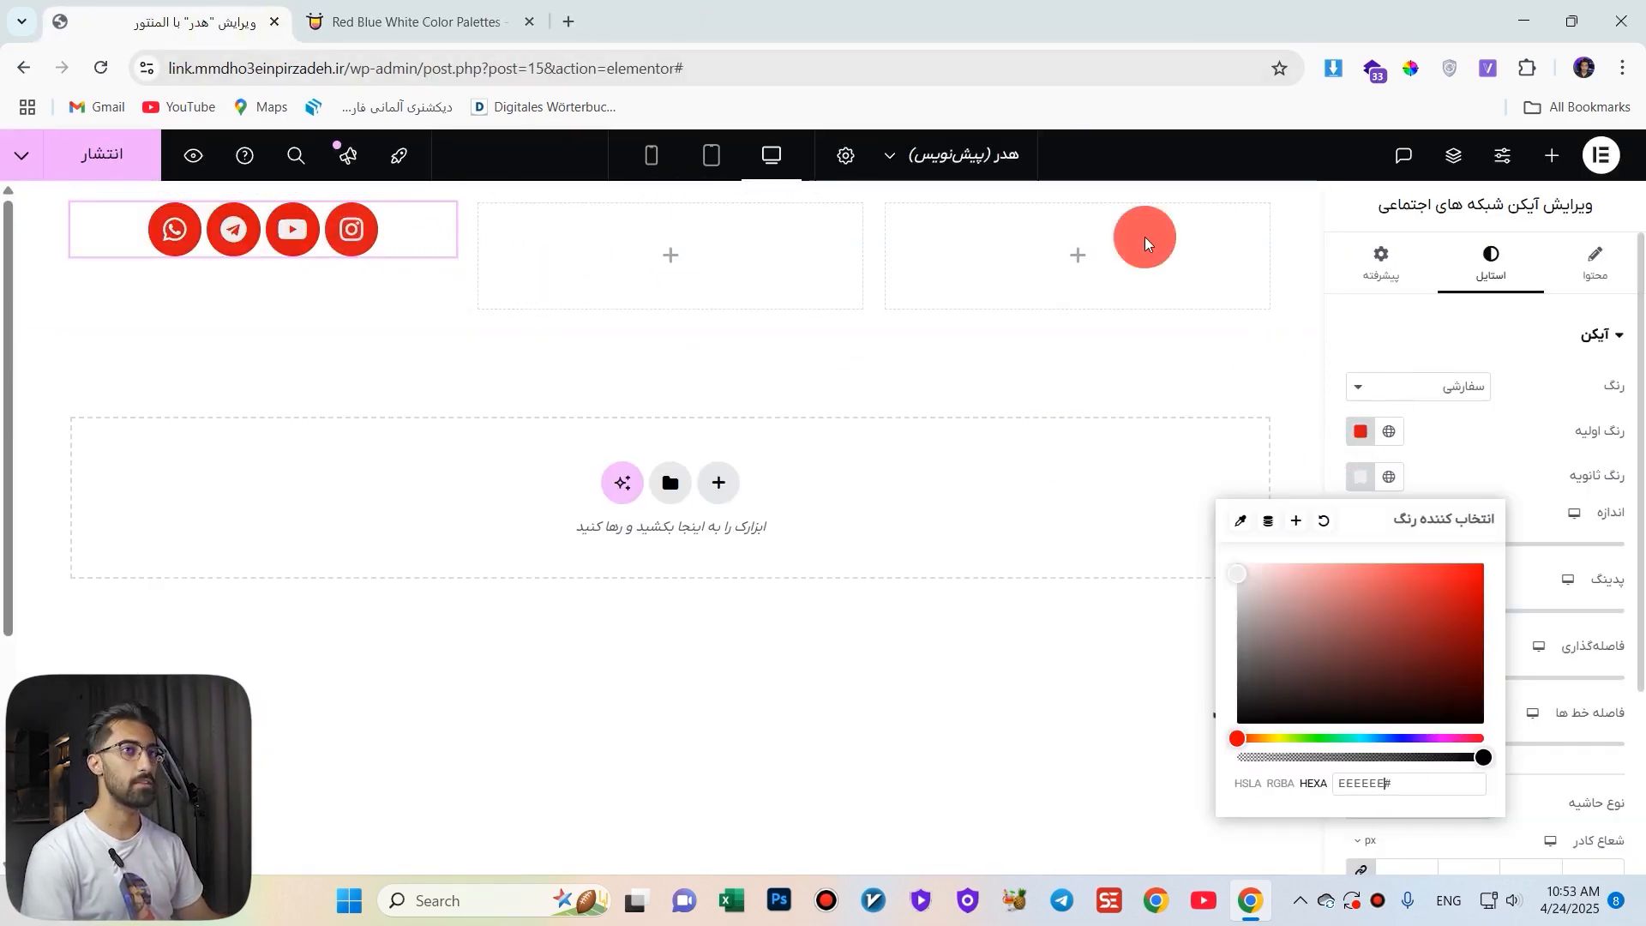
left_click(480, 19)
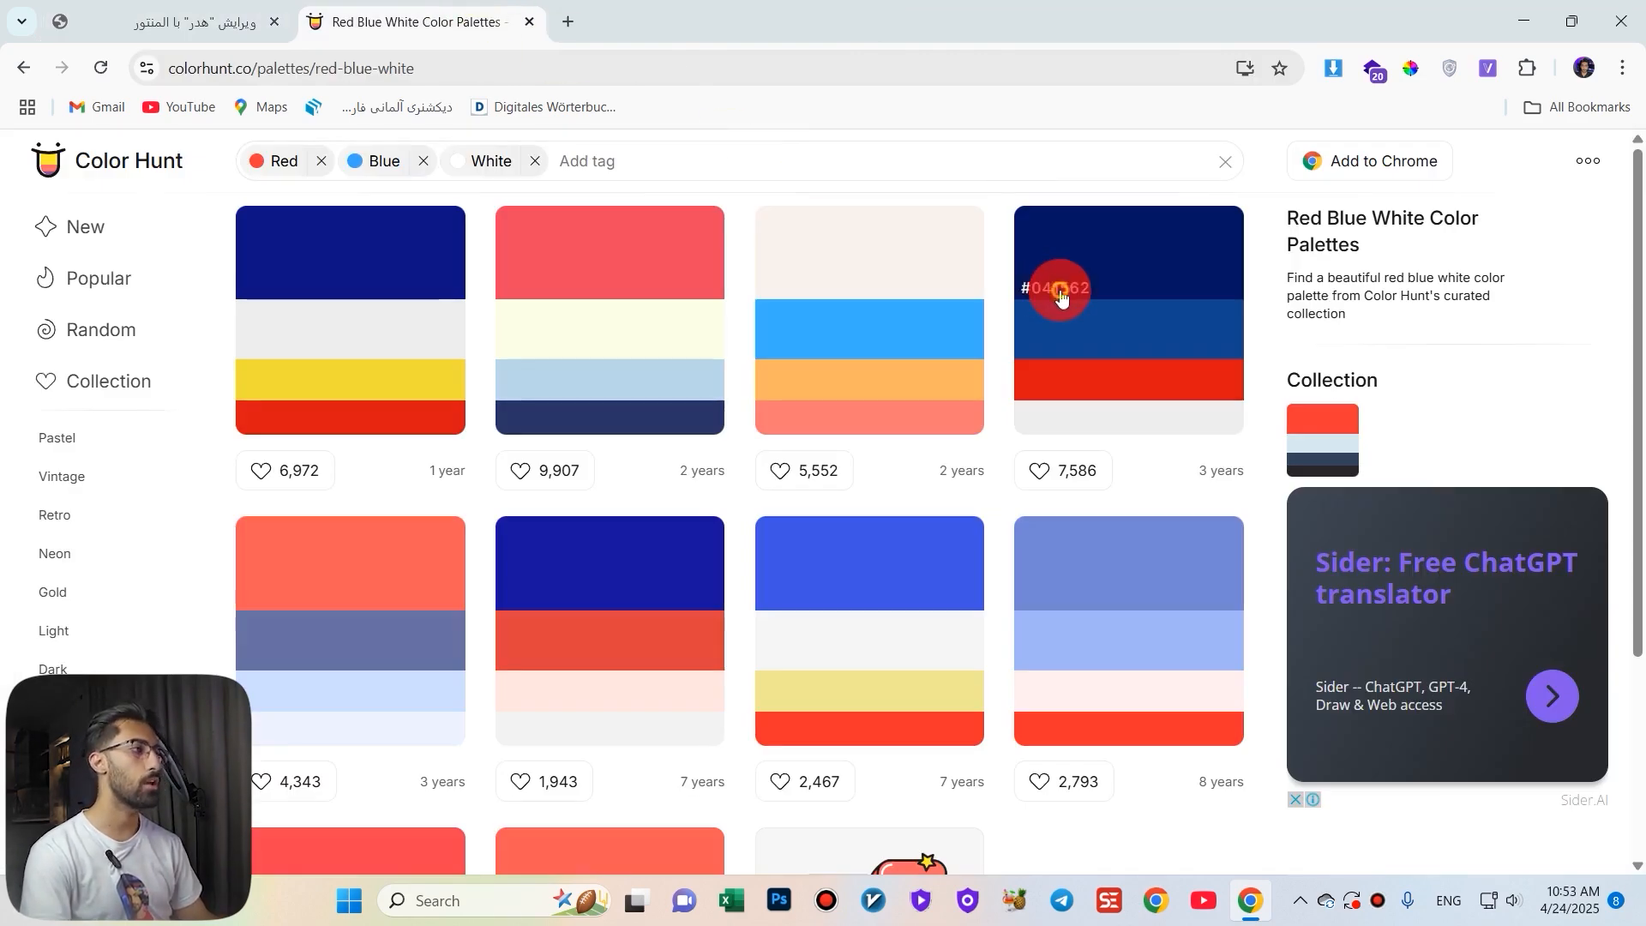
left_click(202, 21)
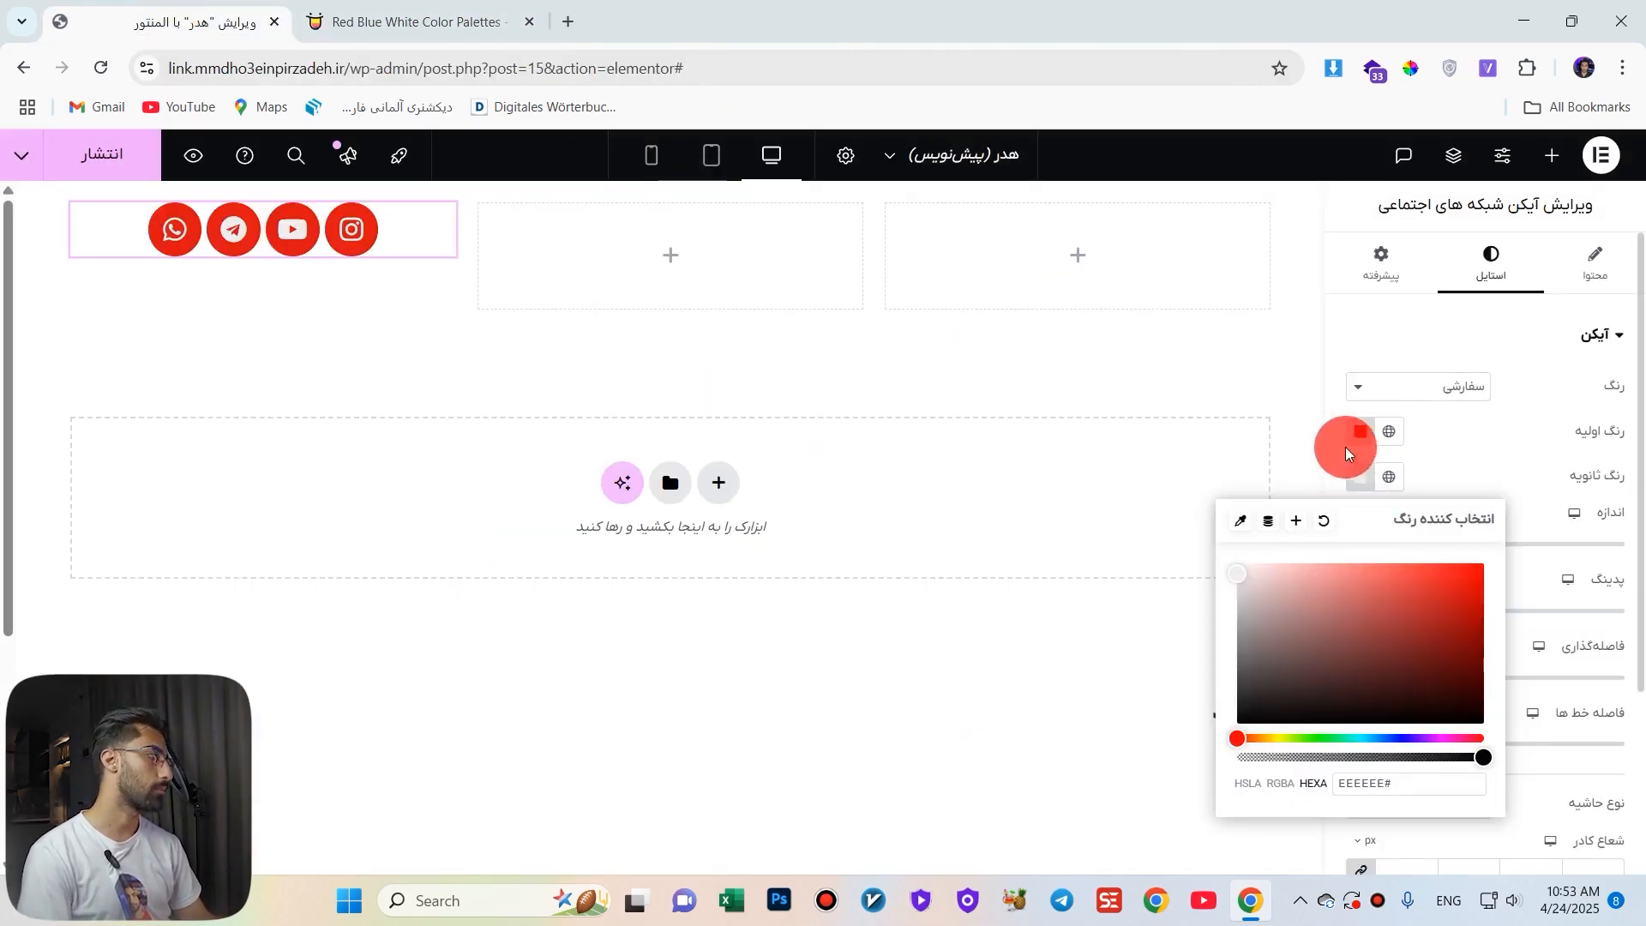
left_click(1368, 426)
double_click(1377, 737)
type("041562")
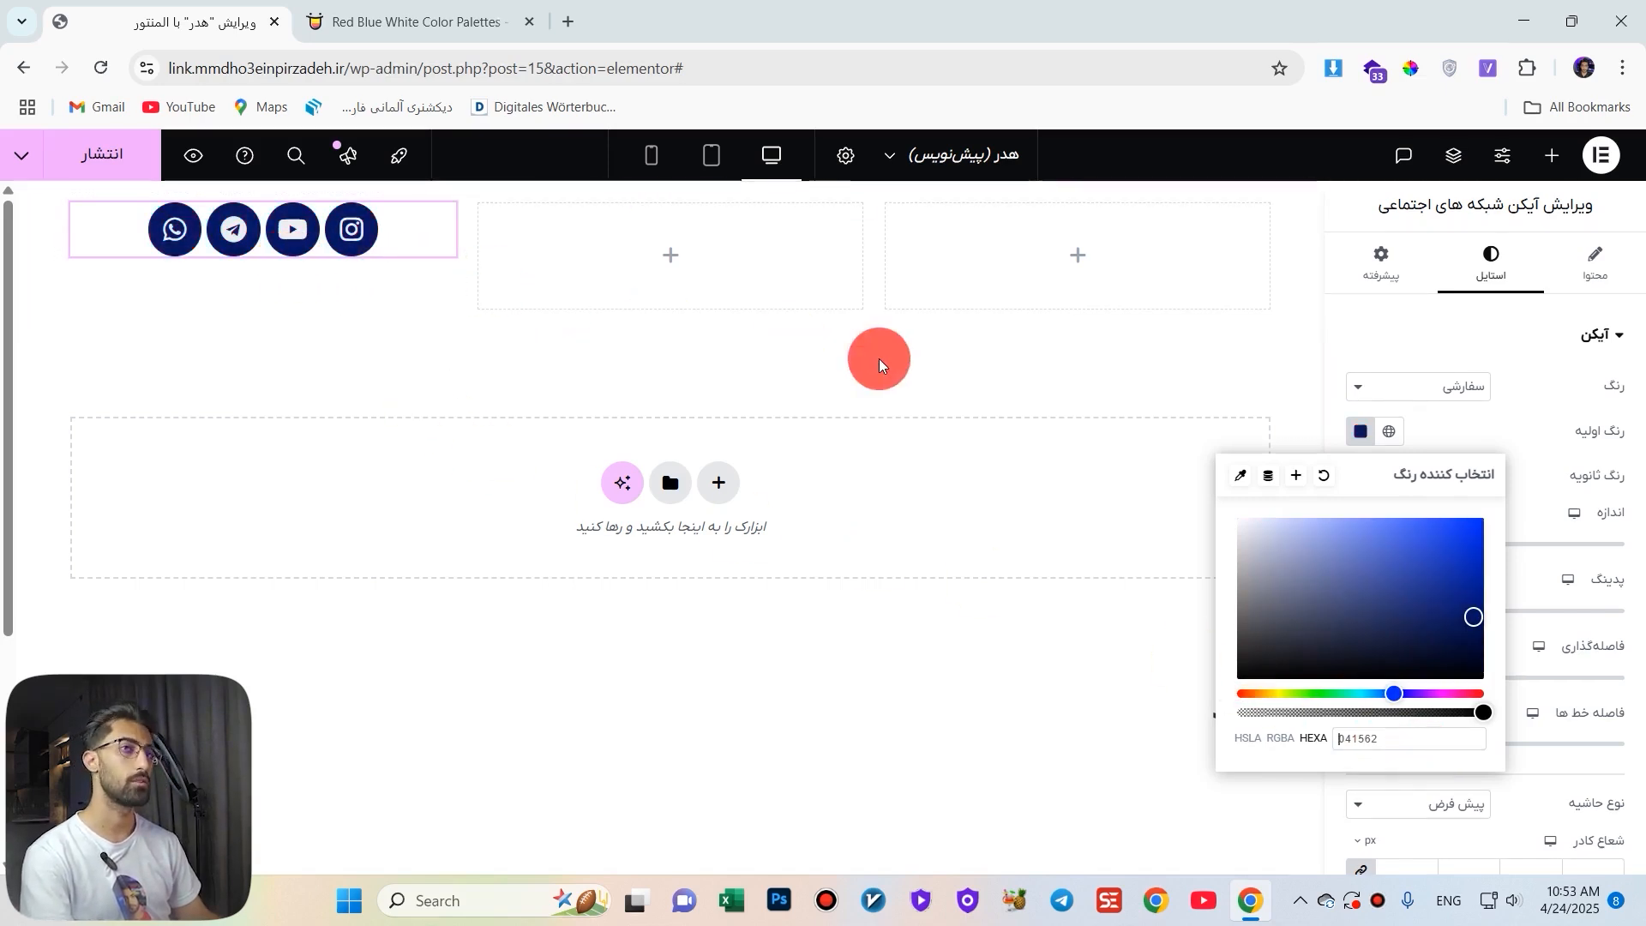
left_click(1334, 408)
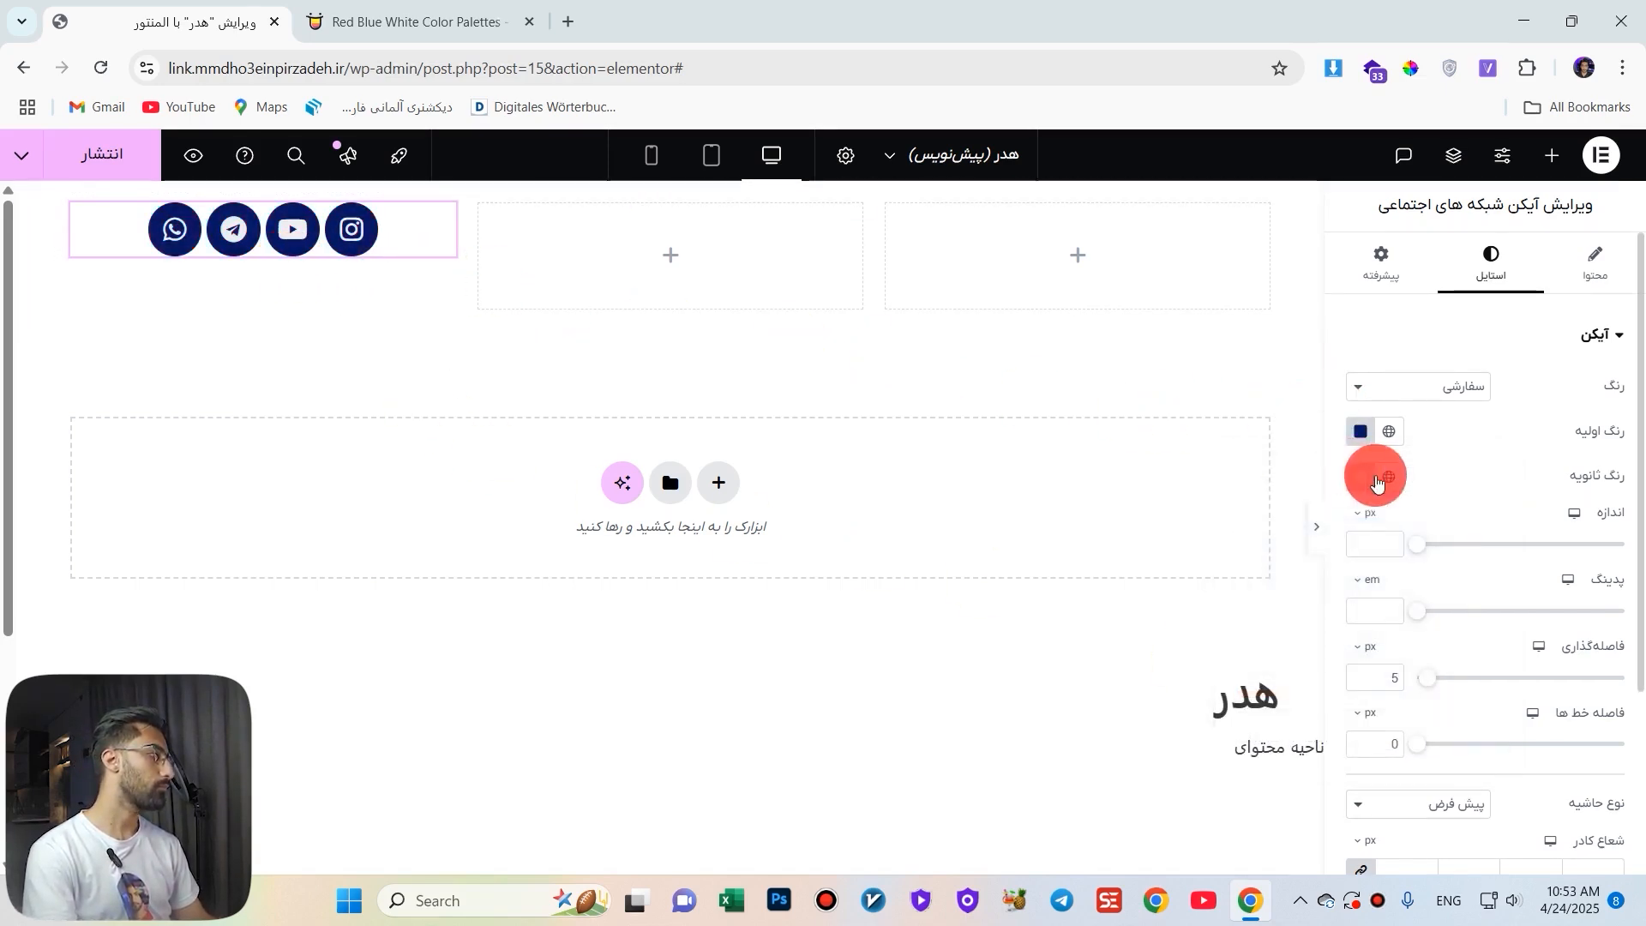
Try an icon size (اندازه) of 20 px with about 3.6 em of padding (پدینگ), and clear the padding.
left_click_drag(1415, 555, 1424, 591)
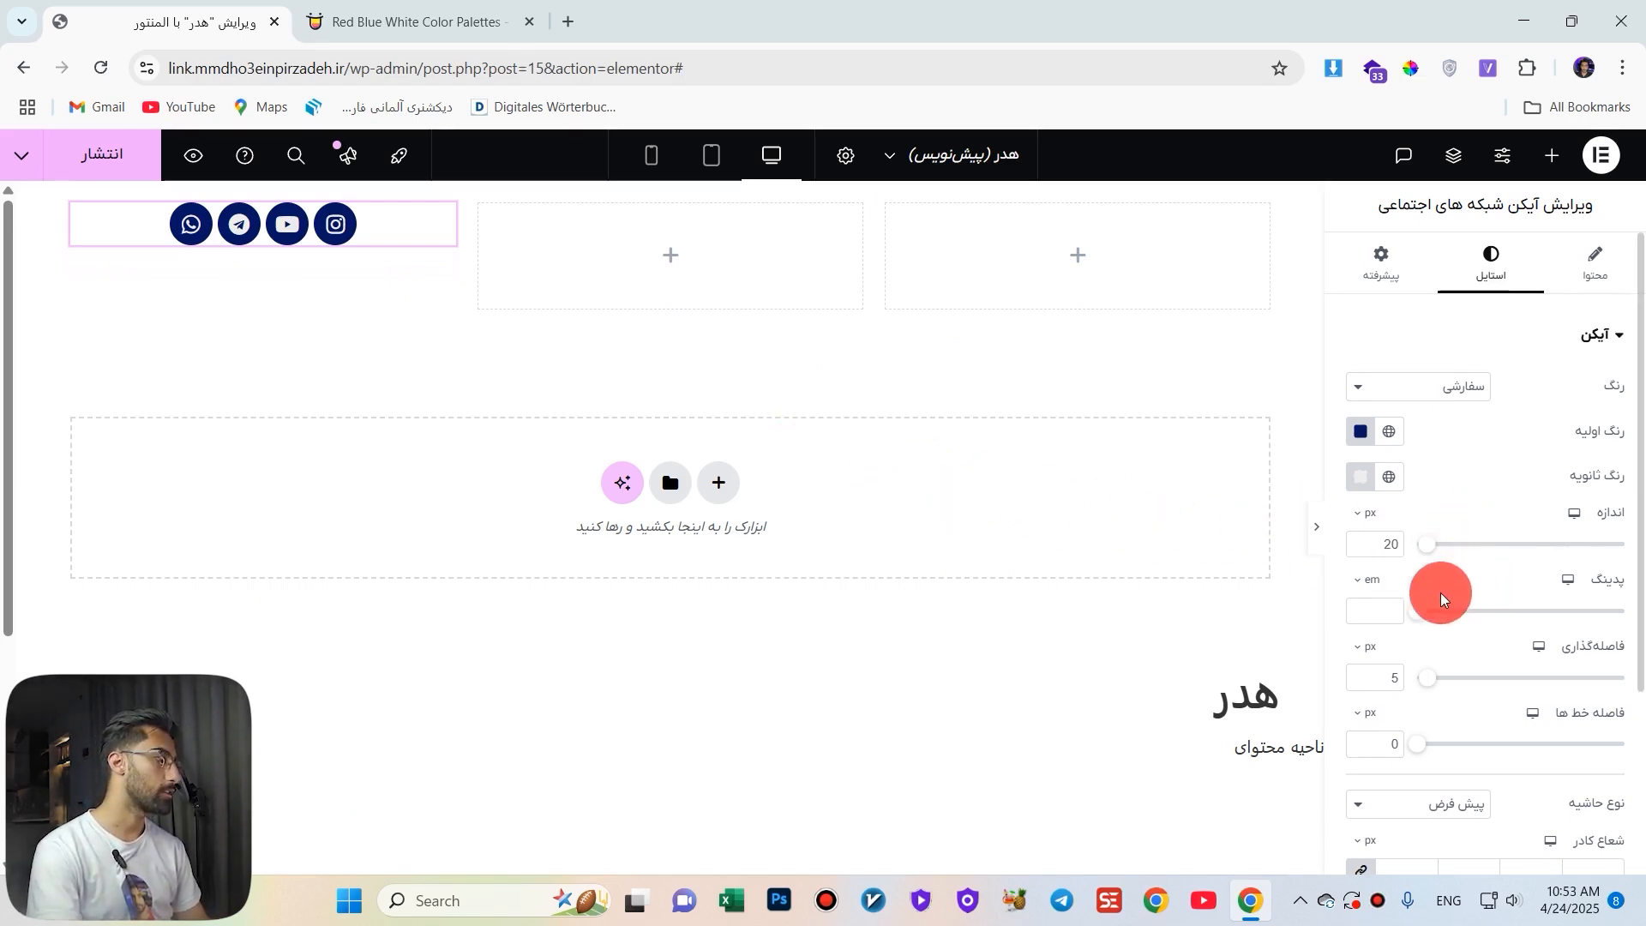
left_click_drag(1416, 610, 1563, 689)
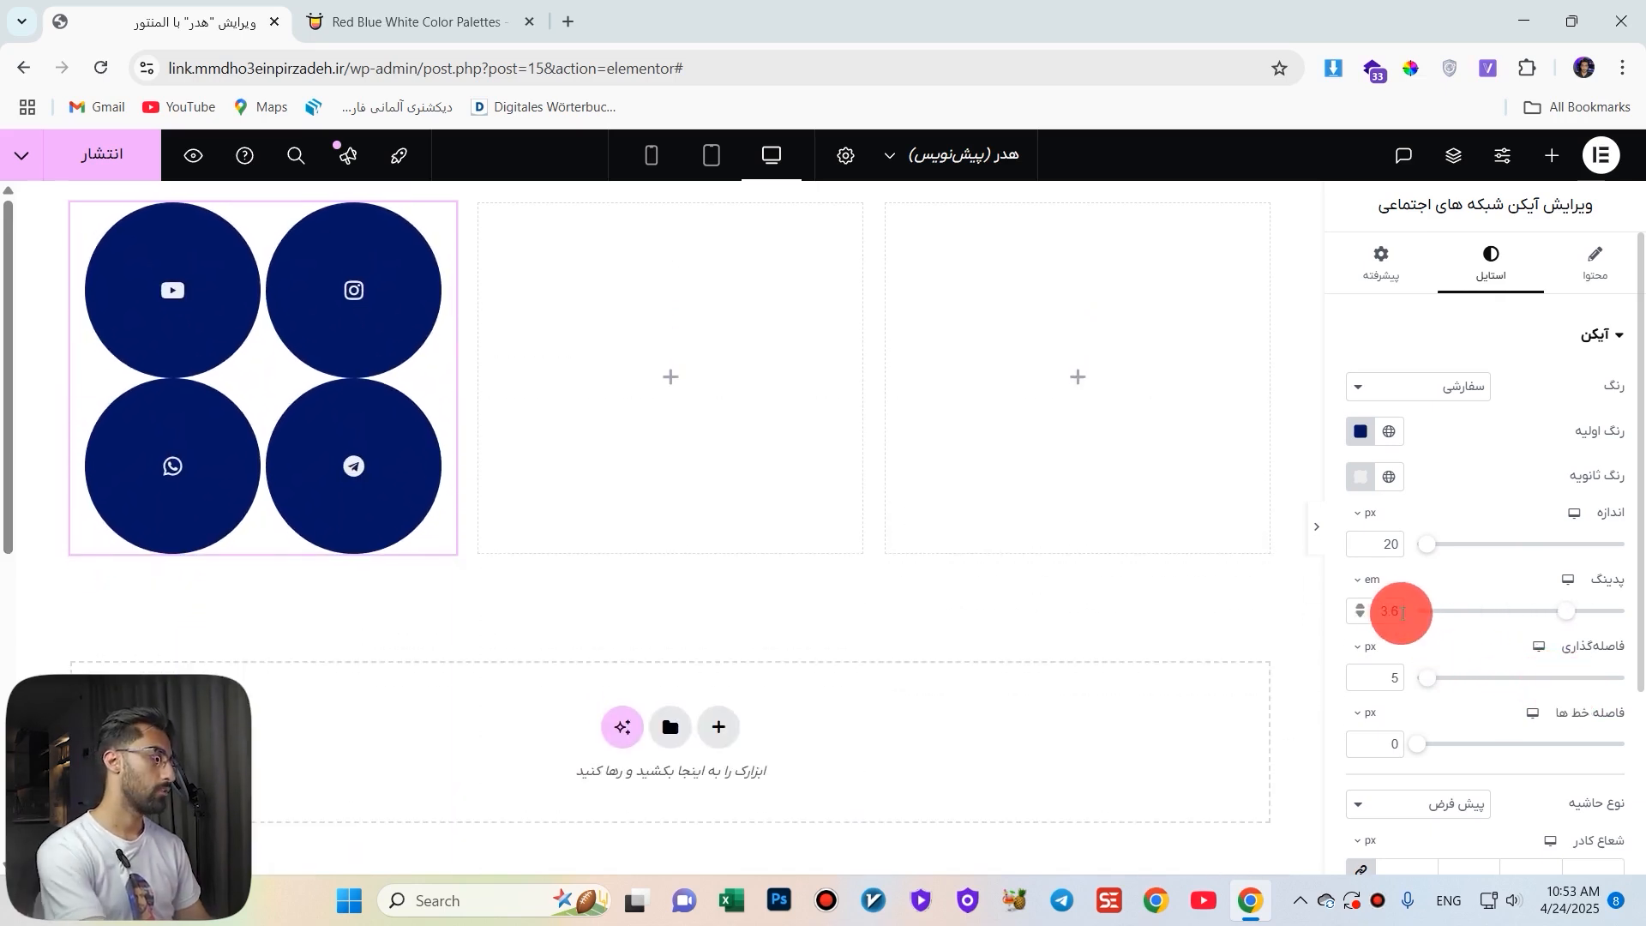
double_click(1371, 617)
key("BackSpace")
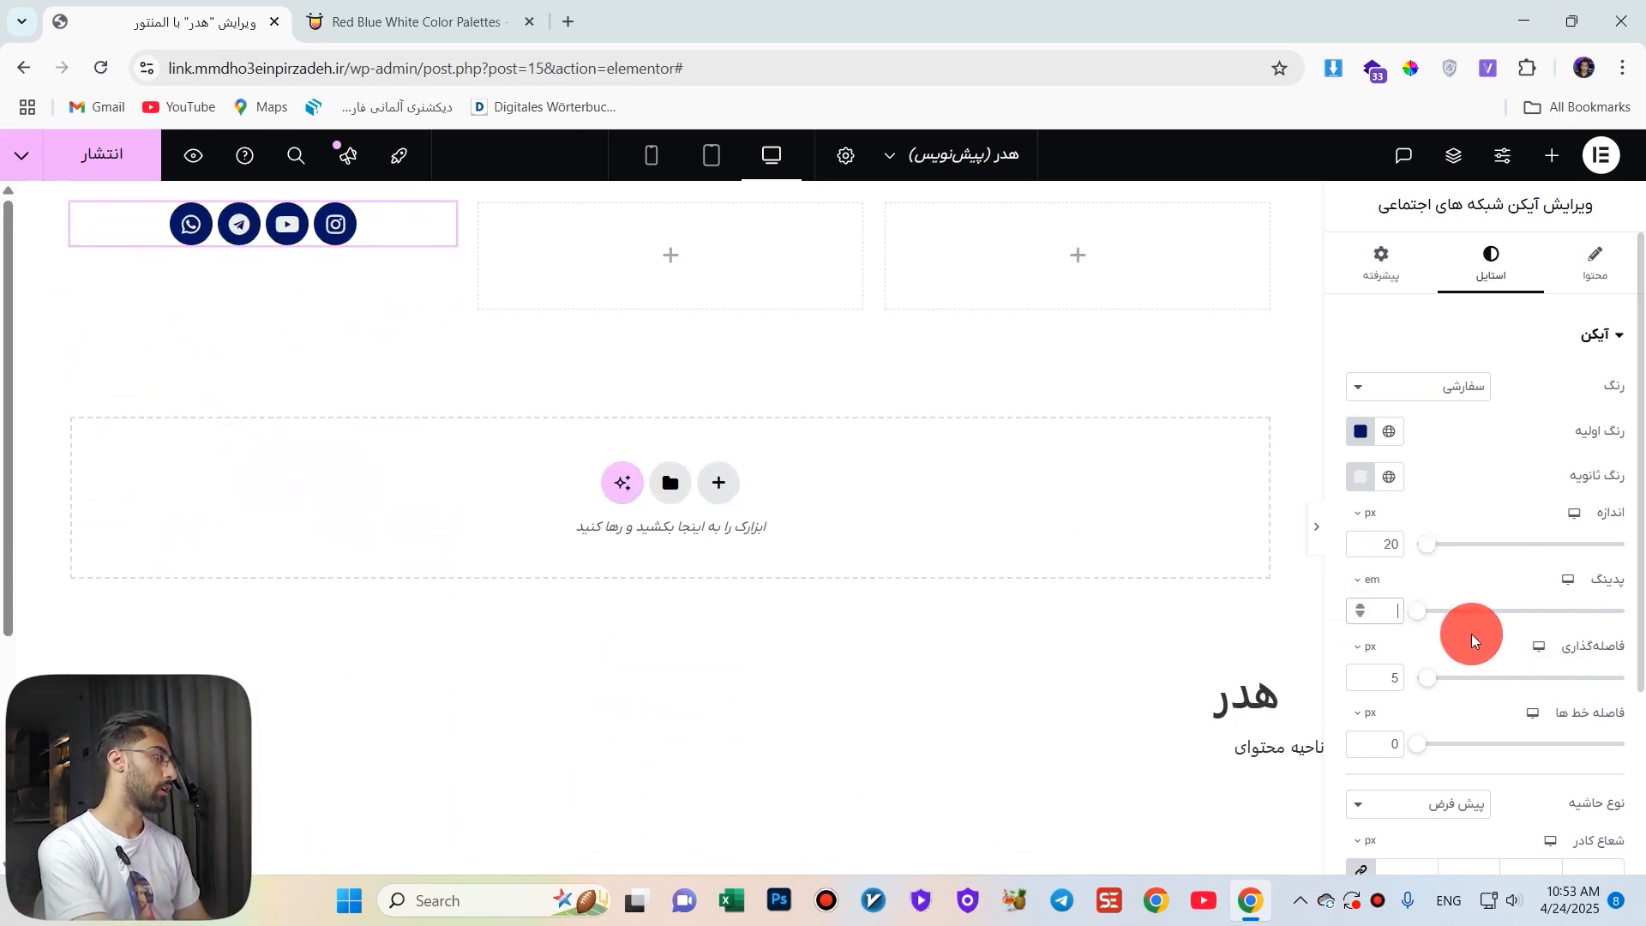
Try the social icons without any spacing between them, and restore the spacing (فاصله‌گذاری) to 5 px.
scroll(1481, 650, "down", 1)
left_click(1382, 566)
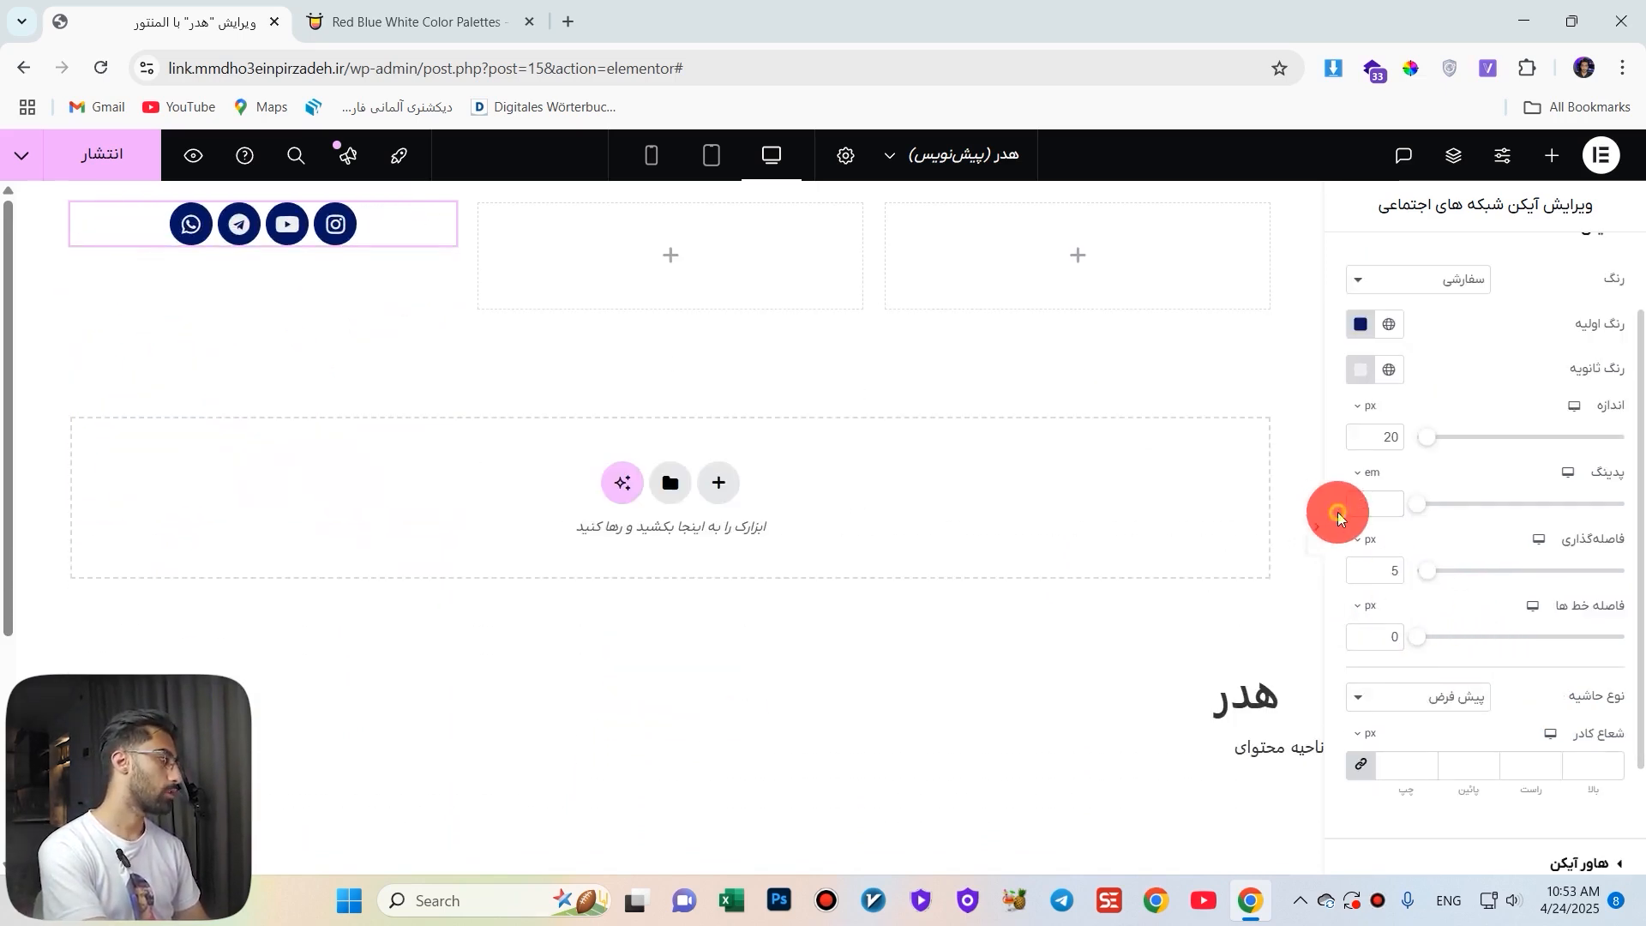
left_click_drag(1424, 570, 1389, 592)
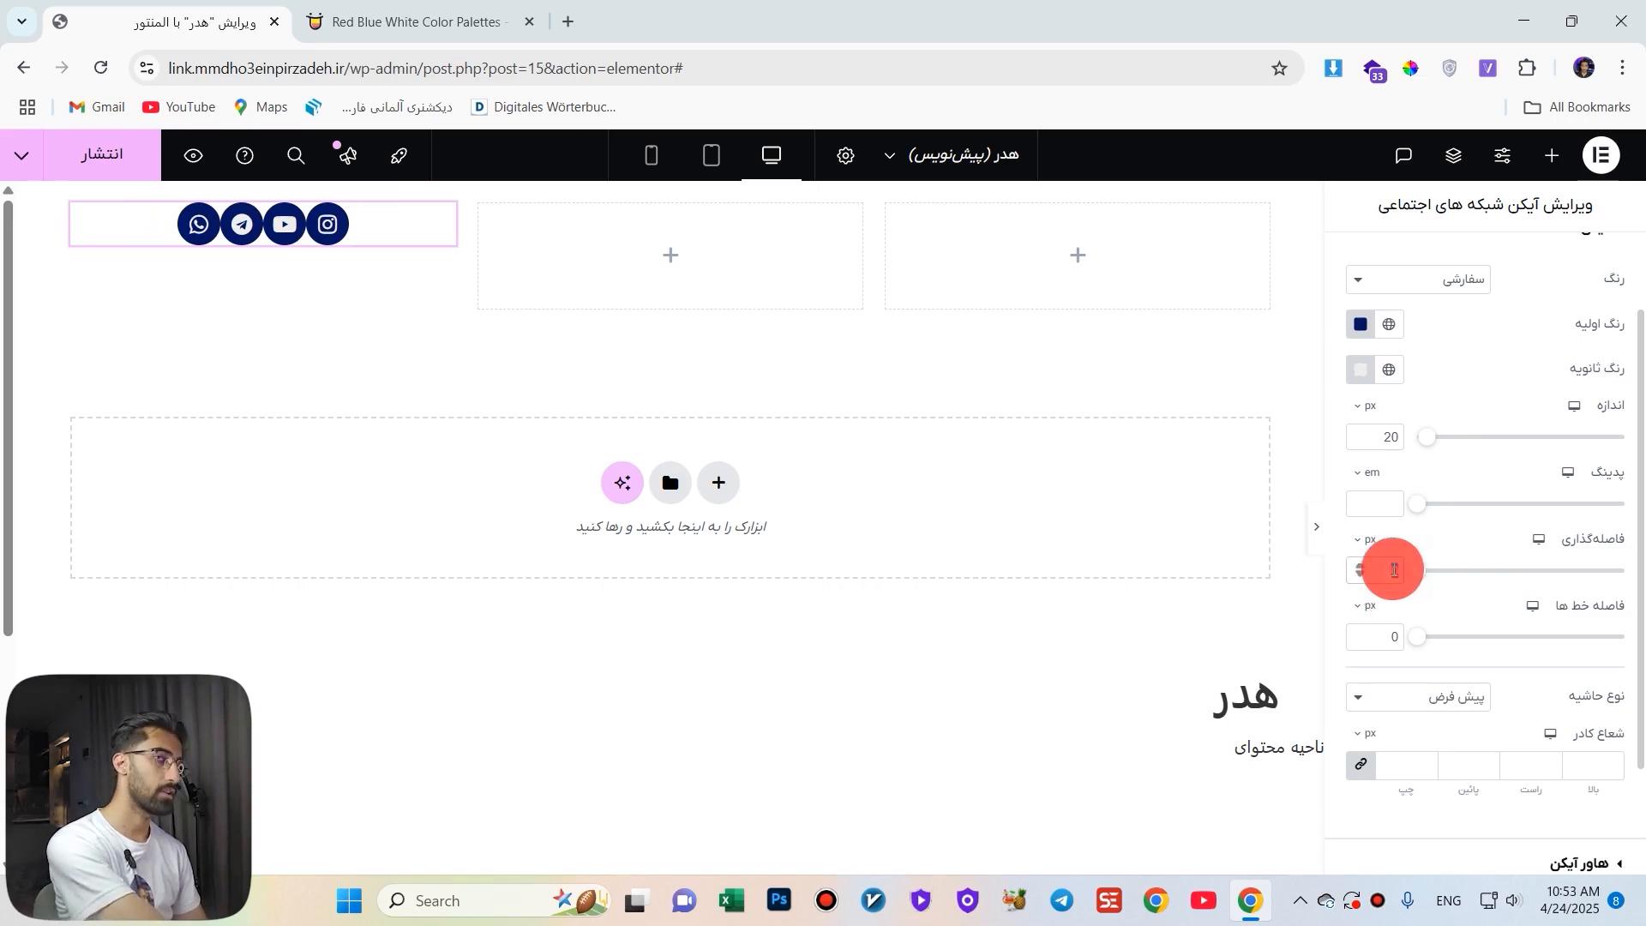
type("5")
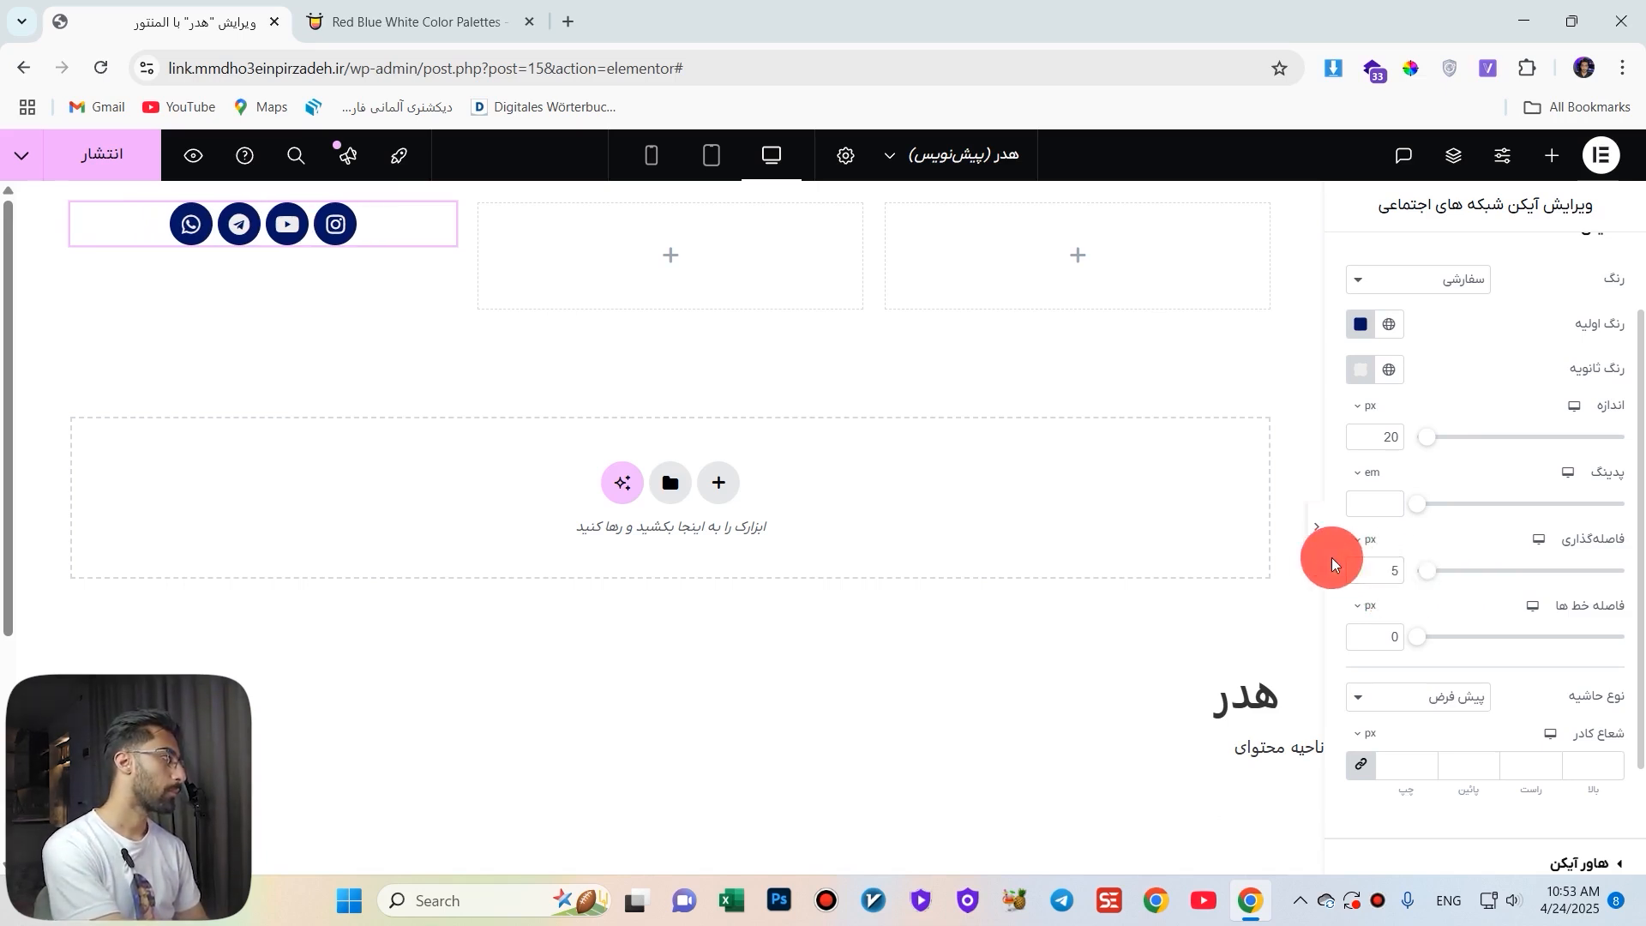
Set the social icons' size to 22 px and their border type (نوع حاشیه) to none (هیچ).
left_click_drag(1424, 443, 1426, 445)
left_click(1419, 575)
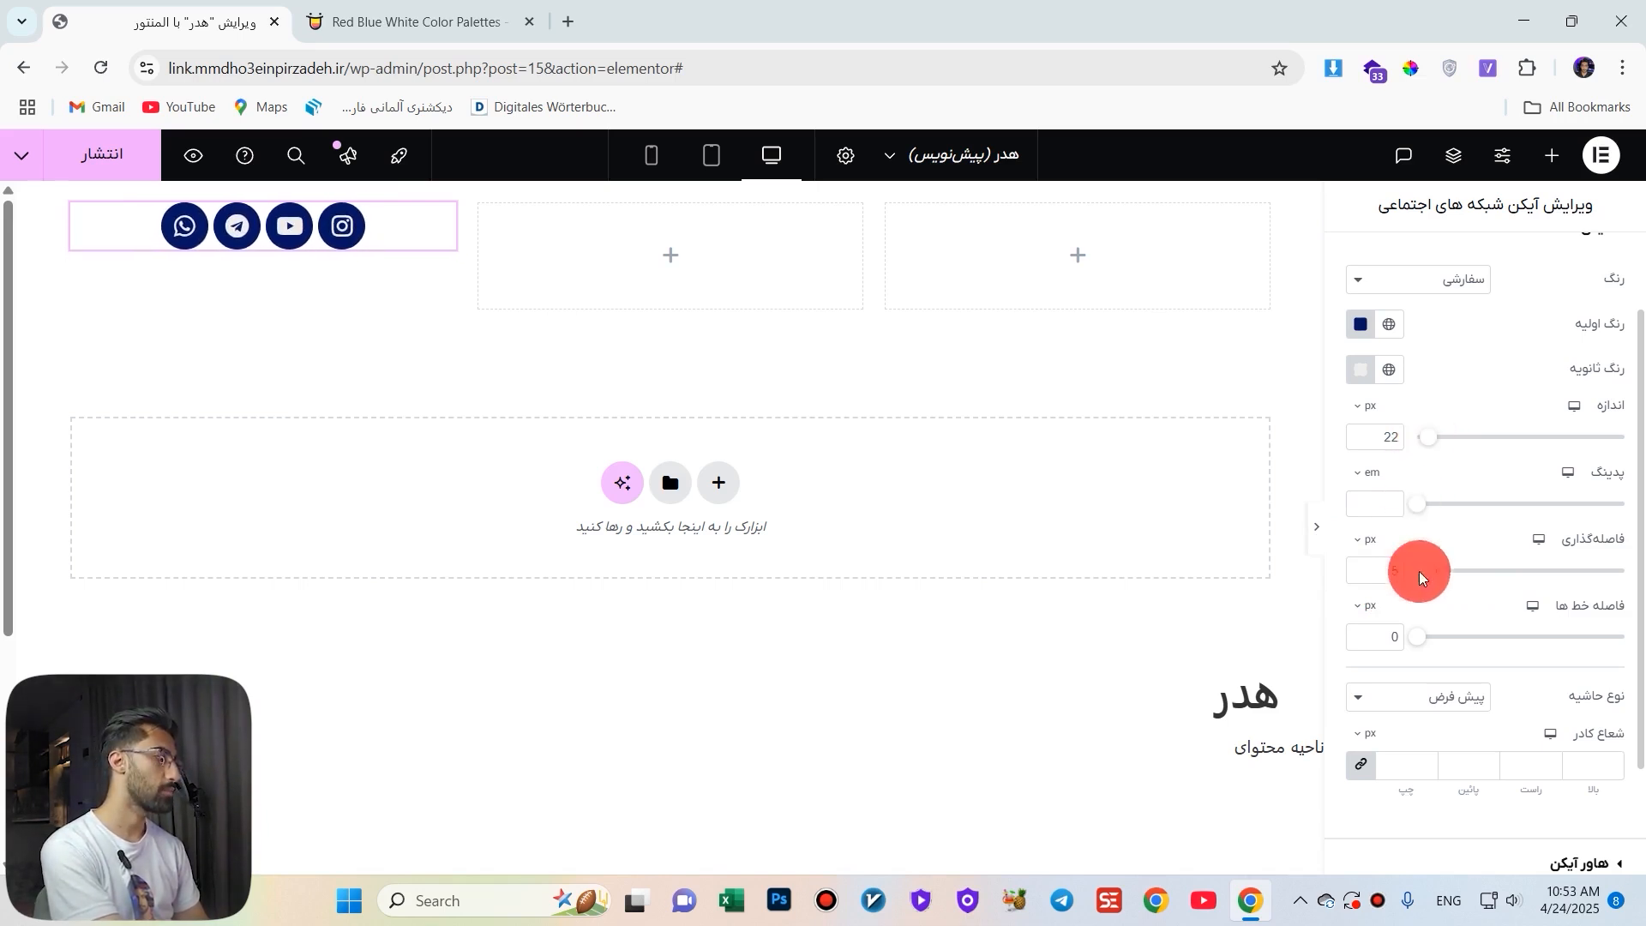
left_click(1474, 708)
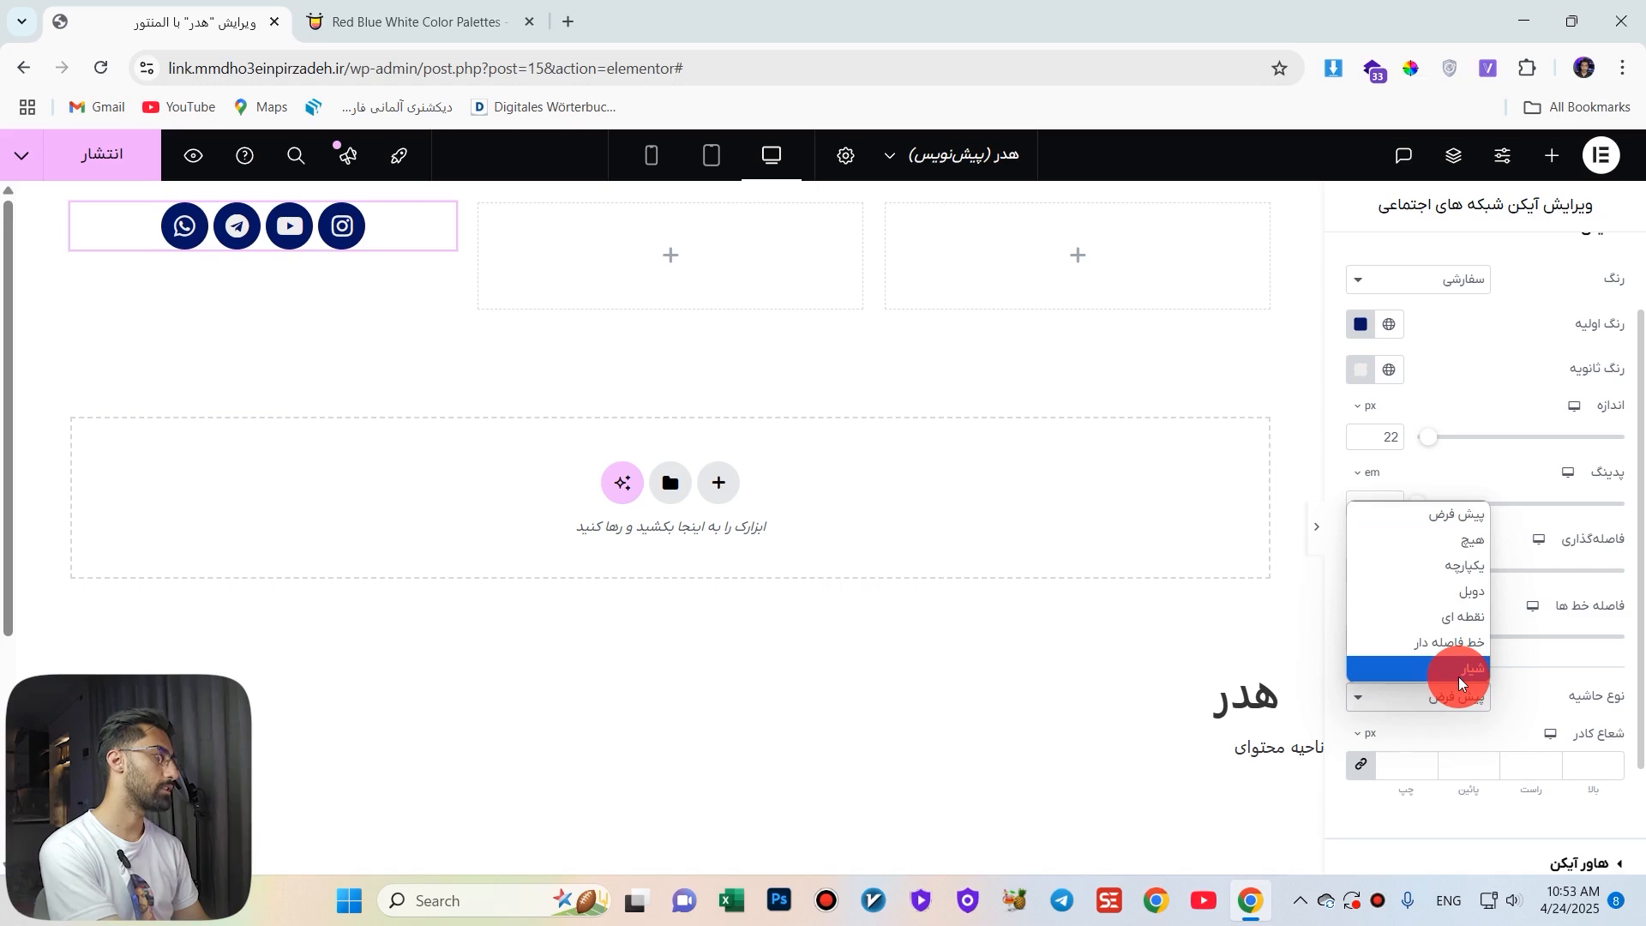
left_click(1460, 542)
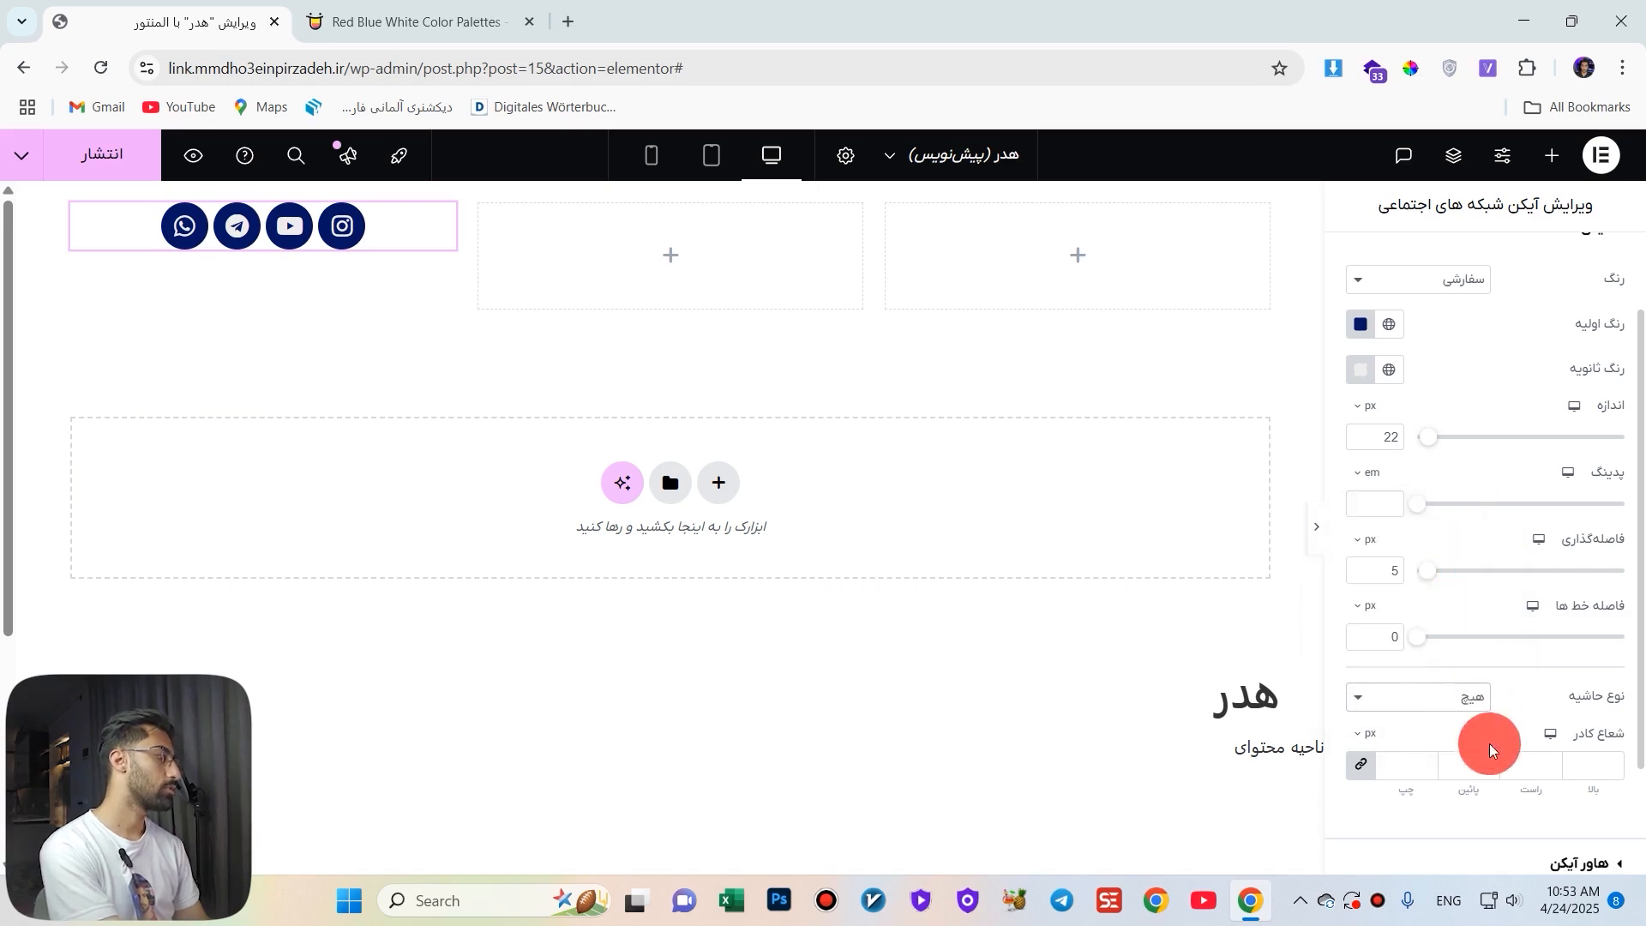
Try several corner roundings on the social icons and set a linked border radius (شعاع کادر) of 8 px on all sides.
type("2")
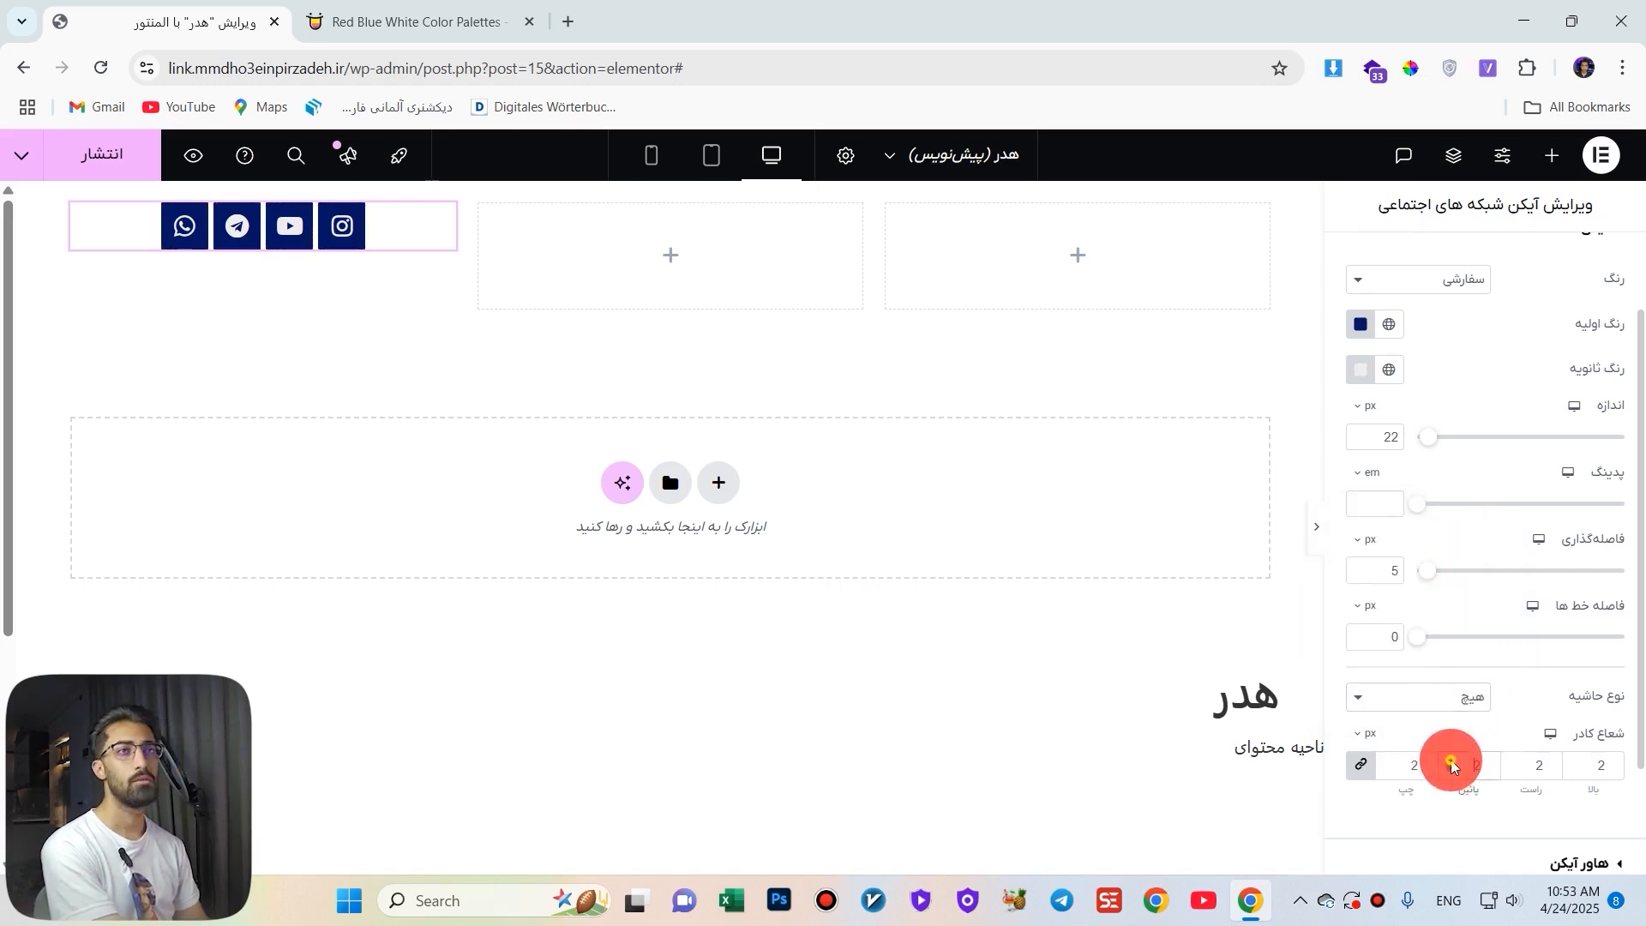
left_click(1450, 759)
left_click(1450, 760)
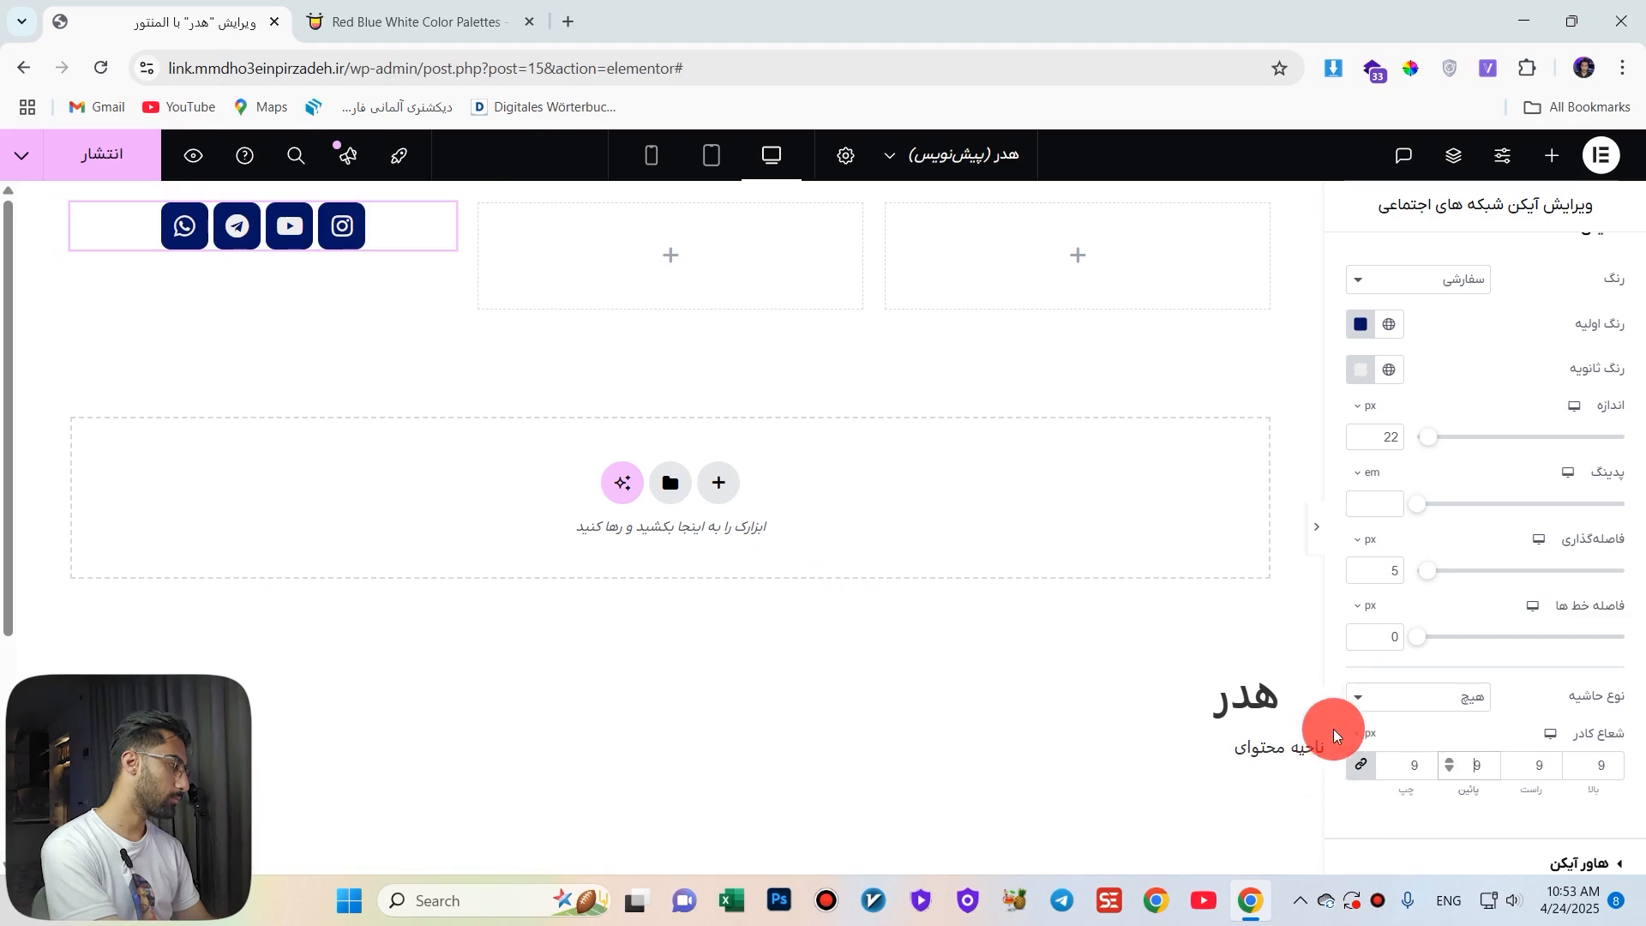
left_click(1389, 770)
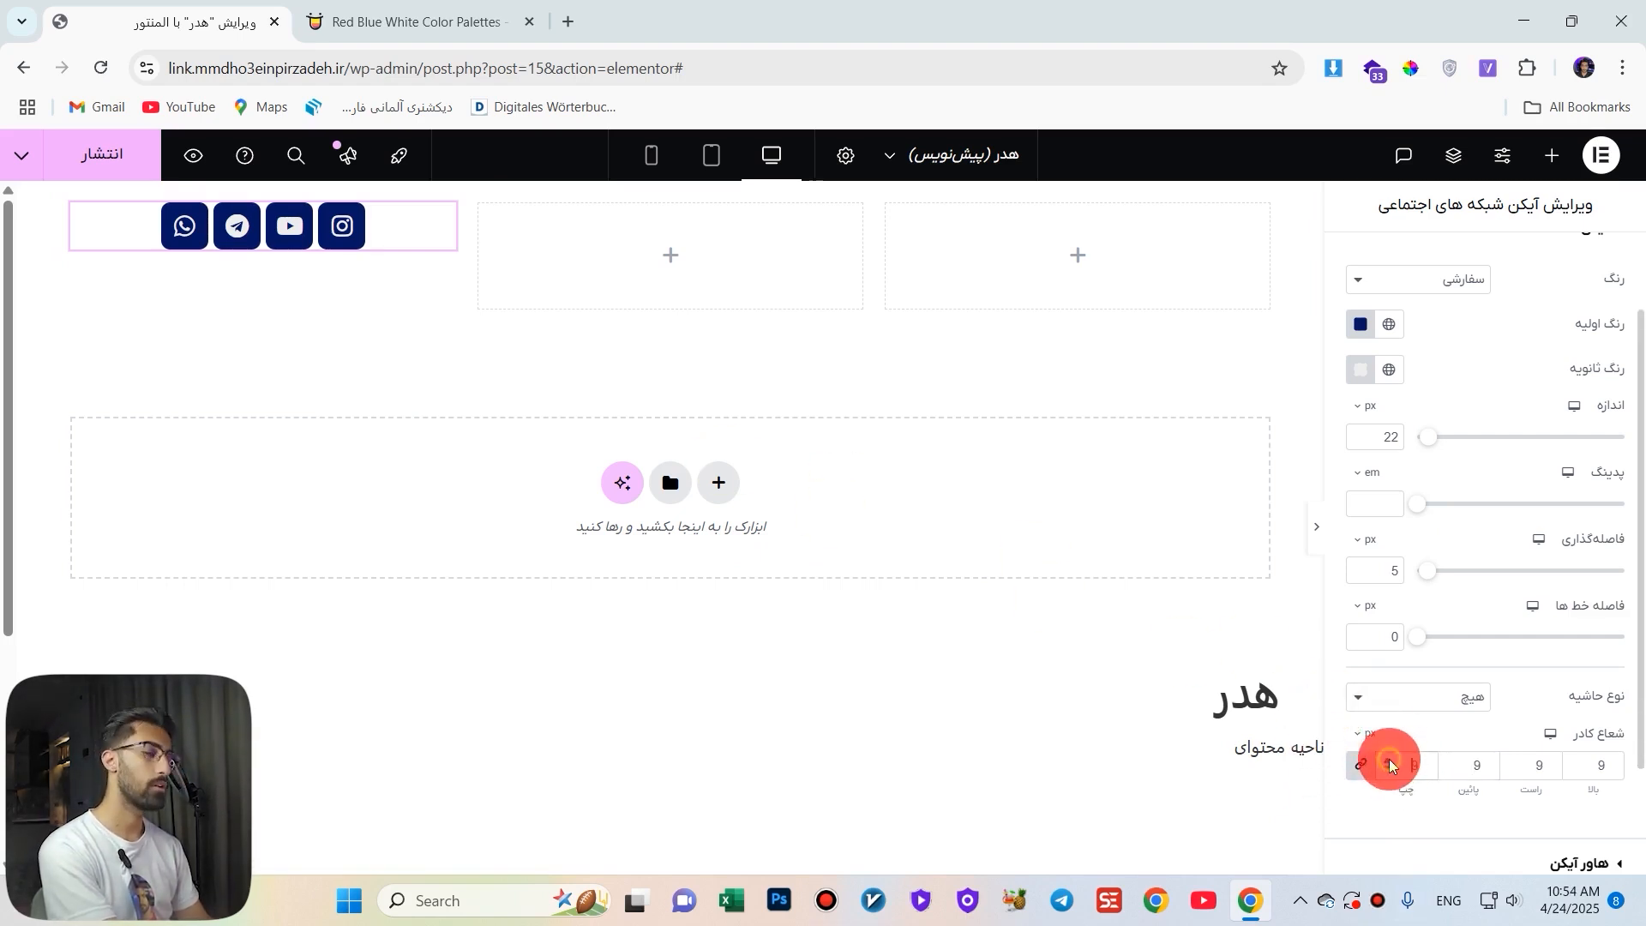
left_click(1388, 759)
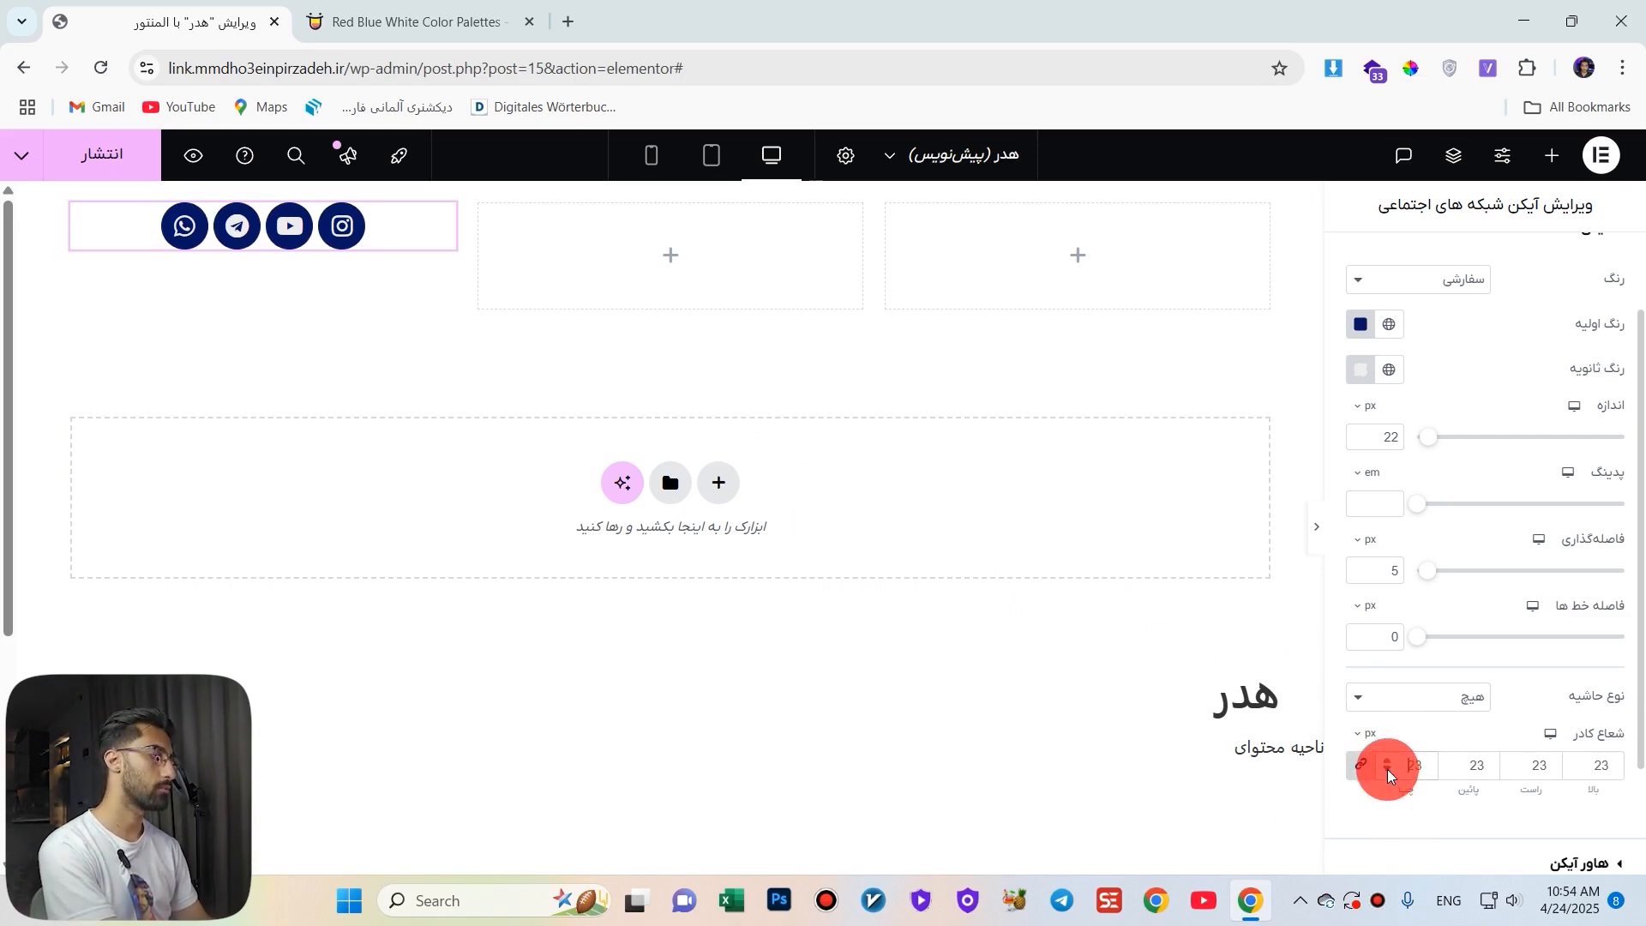
left_click(1387, 769)
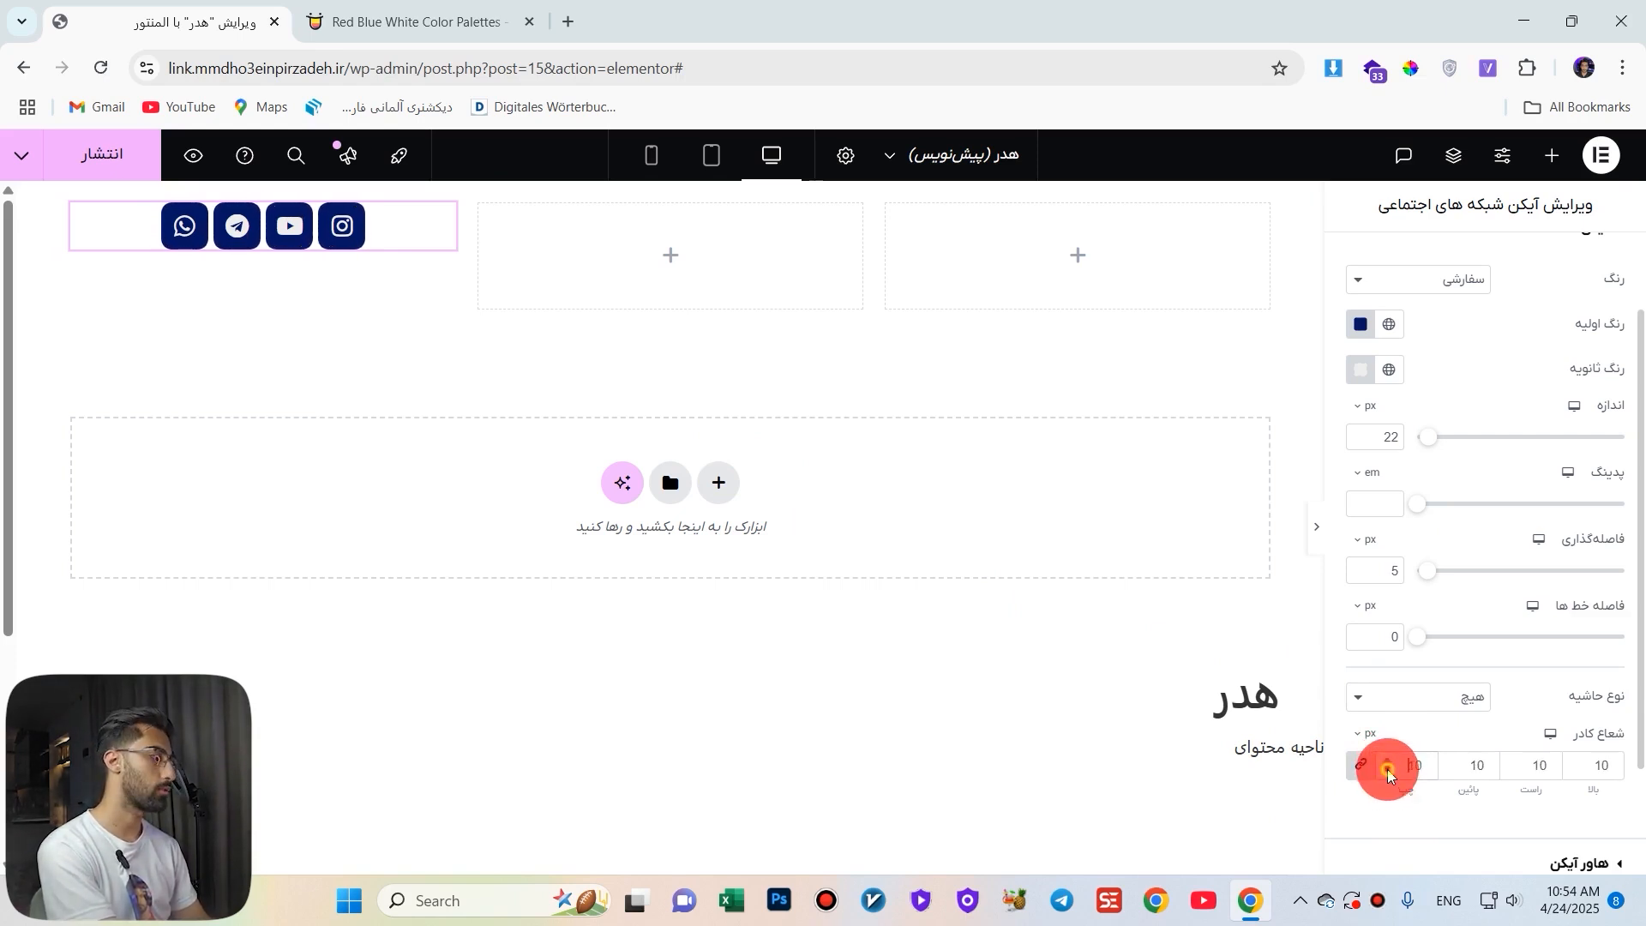
left_click(1387, 768)
Open the icon hover settings (هاور آیکن) and set the hover animation (انیمیشن هاور) to Grow.
scroll(1346, 707, "down", 2)
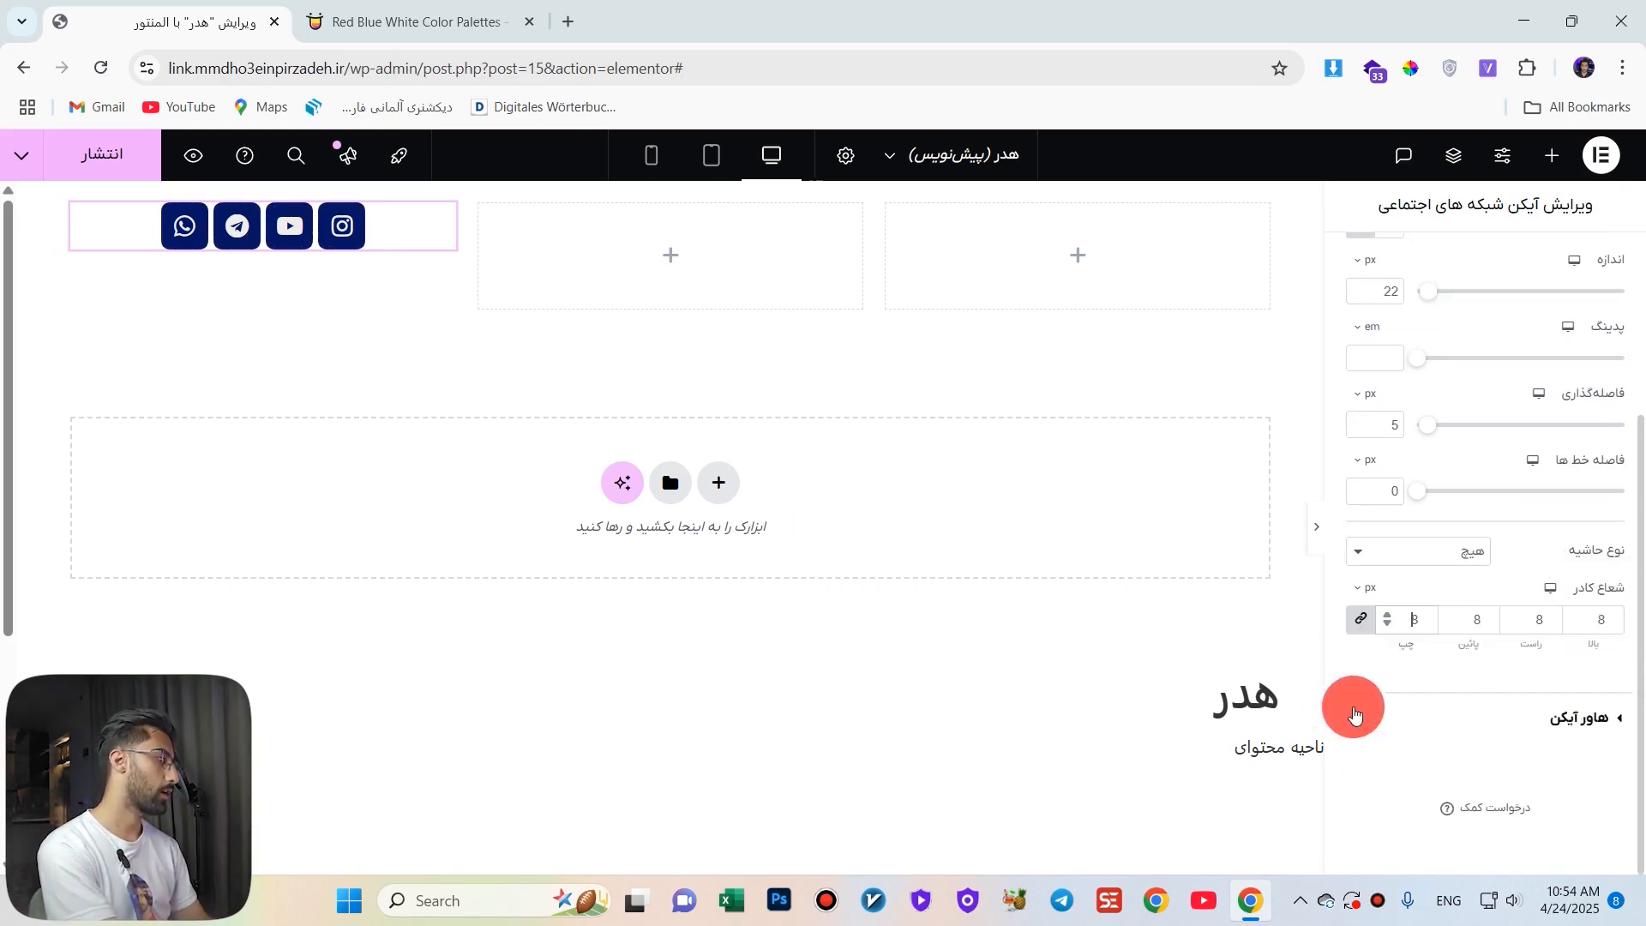
left_click(1529, 713)
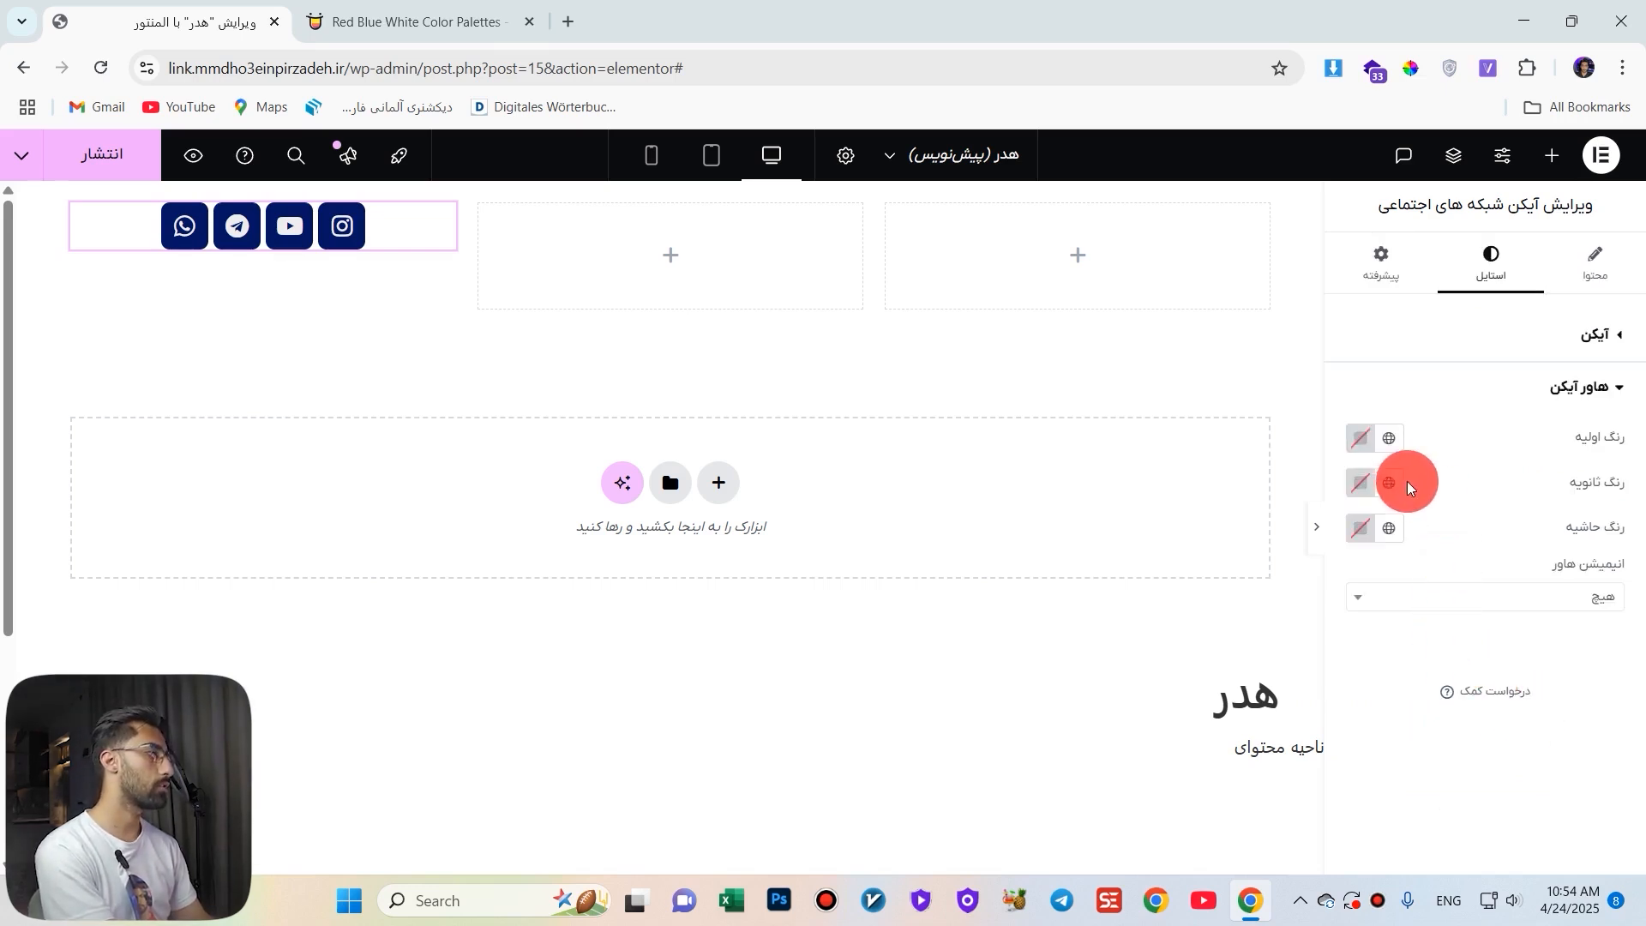
left_click(1573, 596)
left_click(1596, 662)
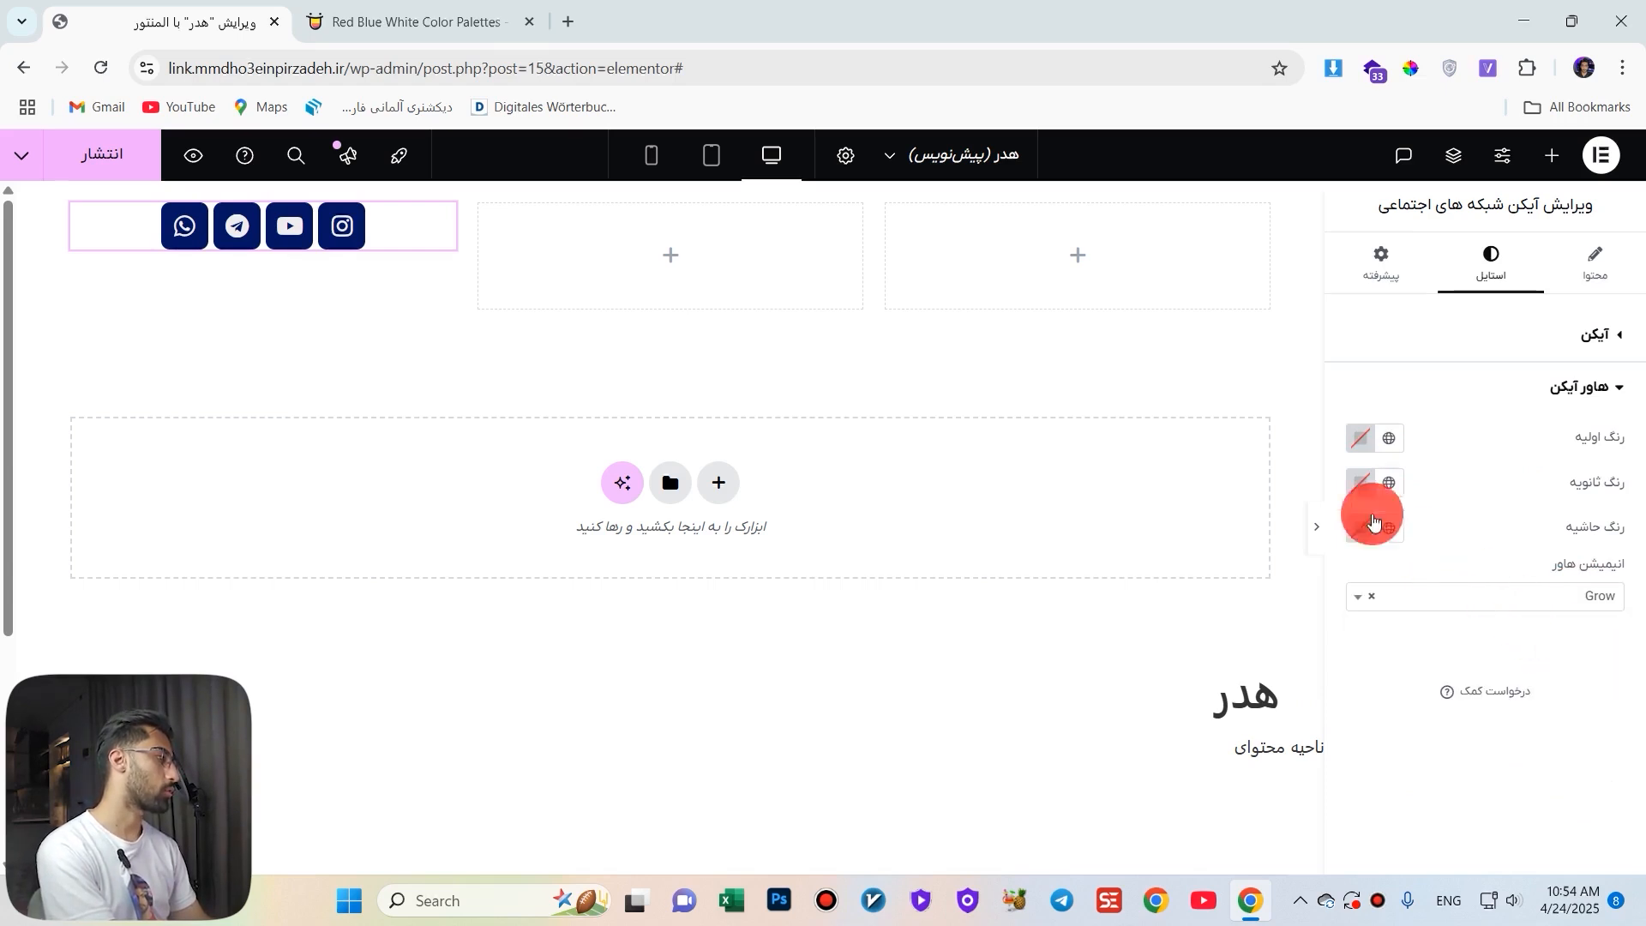
Try pure red #FF0000 as the icons' primary hover color (رنگ اولیه).
left_click(1360, 438)
left_click_drag(1387, 574, 1492, 499)
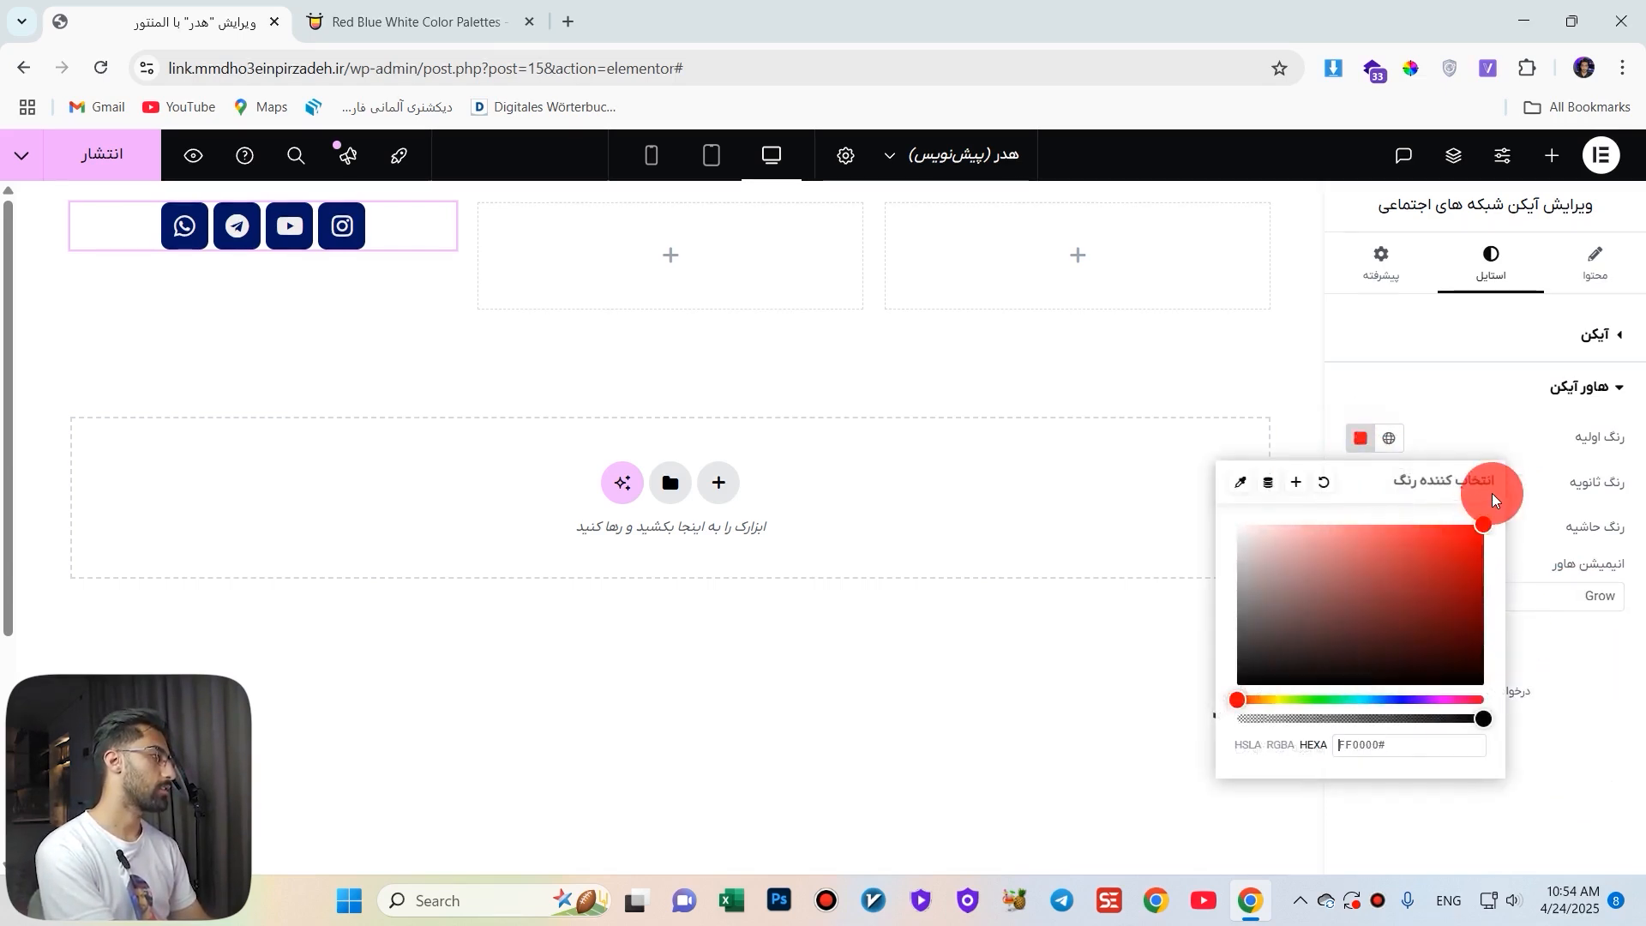
left_click(1313, 387)
Set the icons' secondary hover color (رنگ ثانویه) to bright green and the primary hover color to black.
left_click(1360, 484)
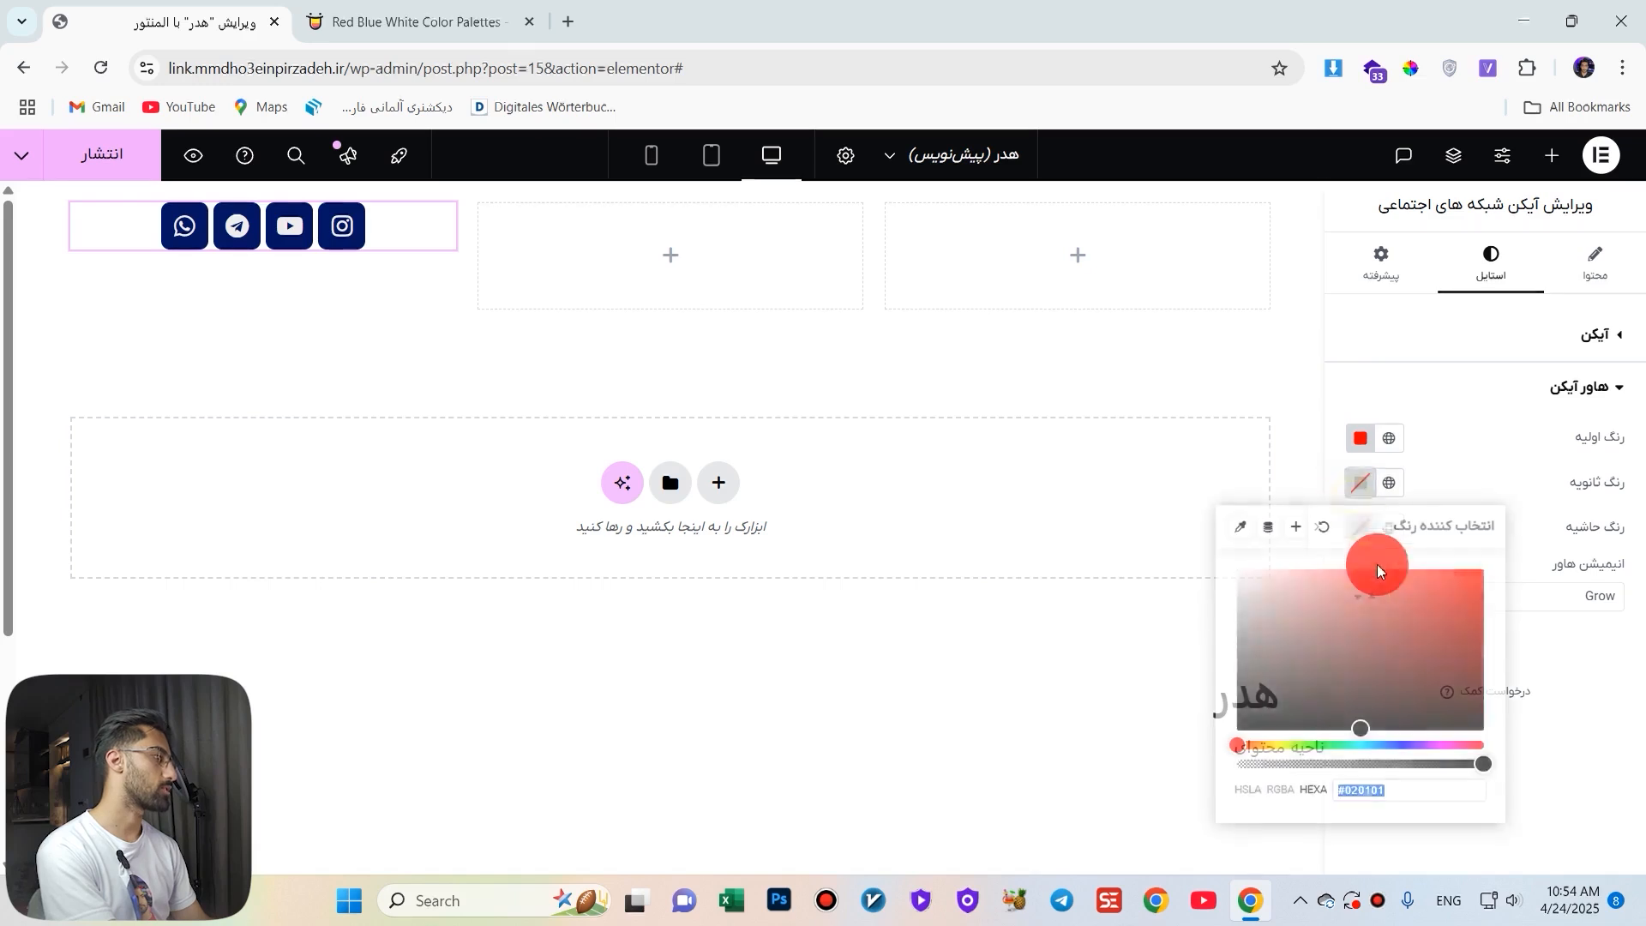
left_click_drag(1390, 622, 1295, 745)
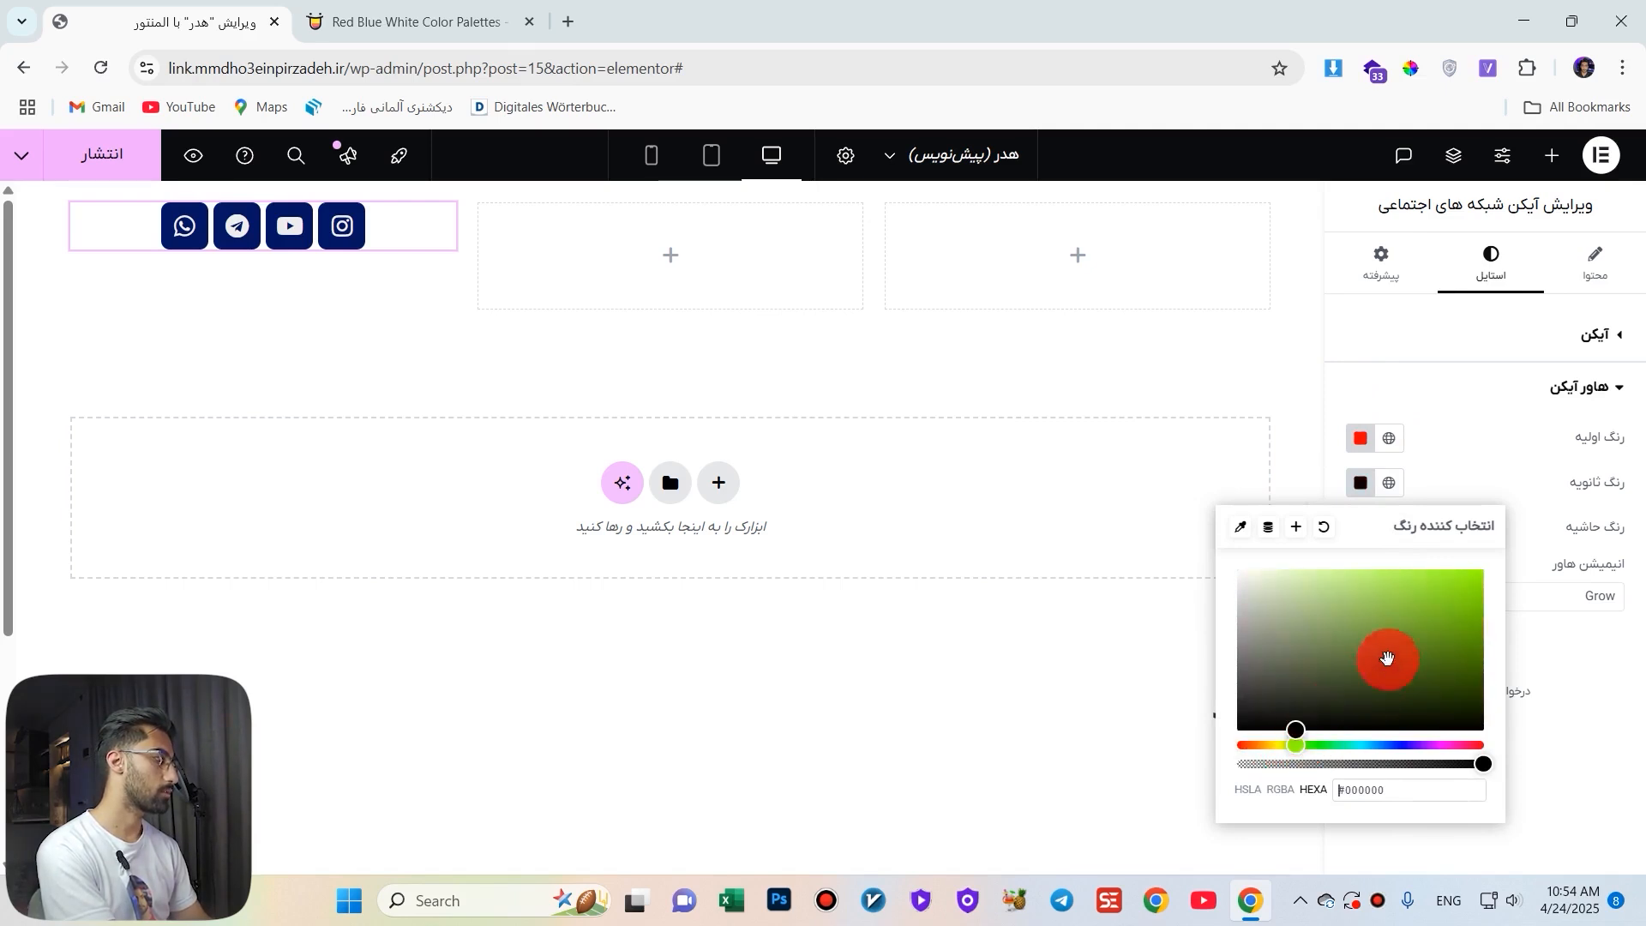
left_click_drag(1385, 661, 1524, 476)
left_click(1360, 438)
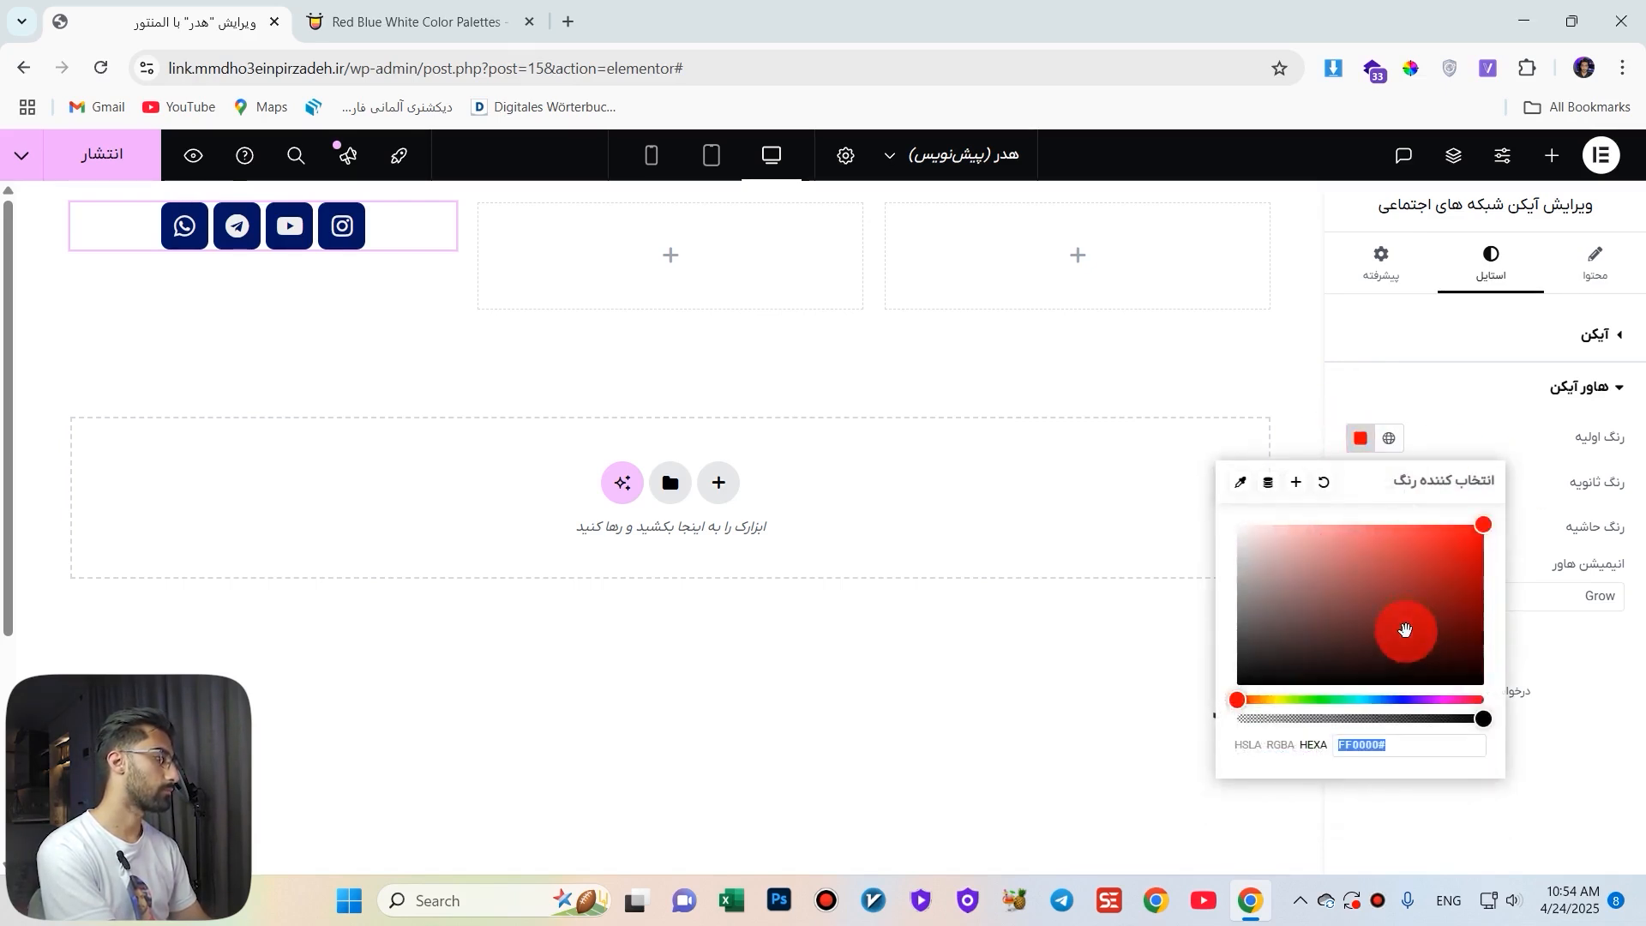
left_click_drag(1403, 629, 1500, 703)
left_click(1335, 414)
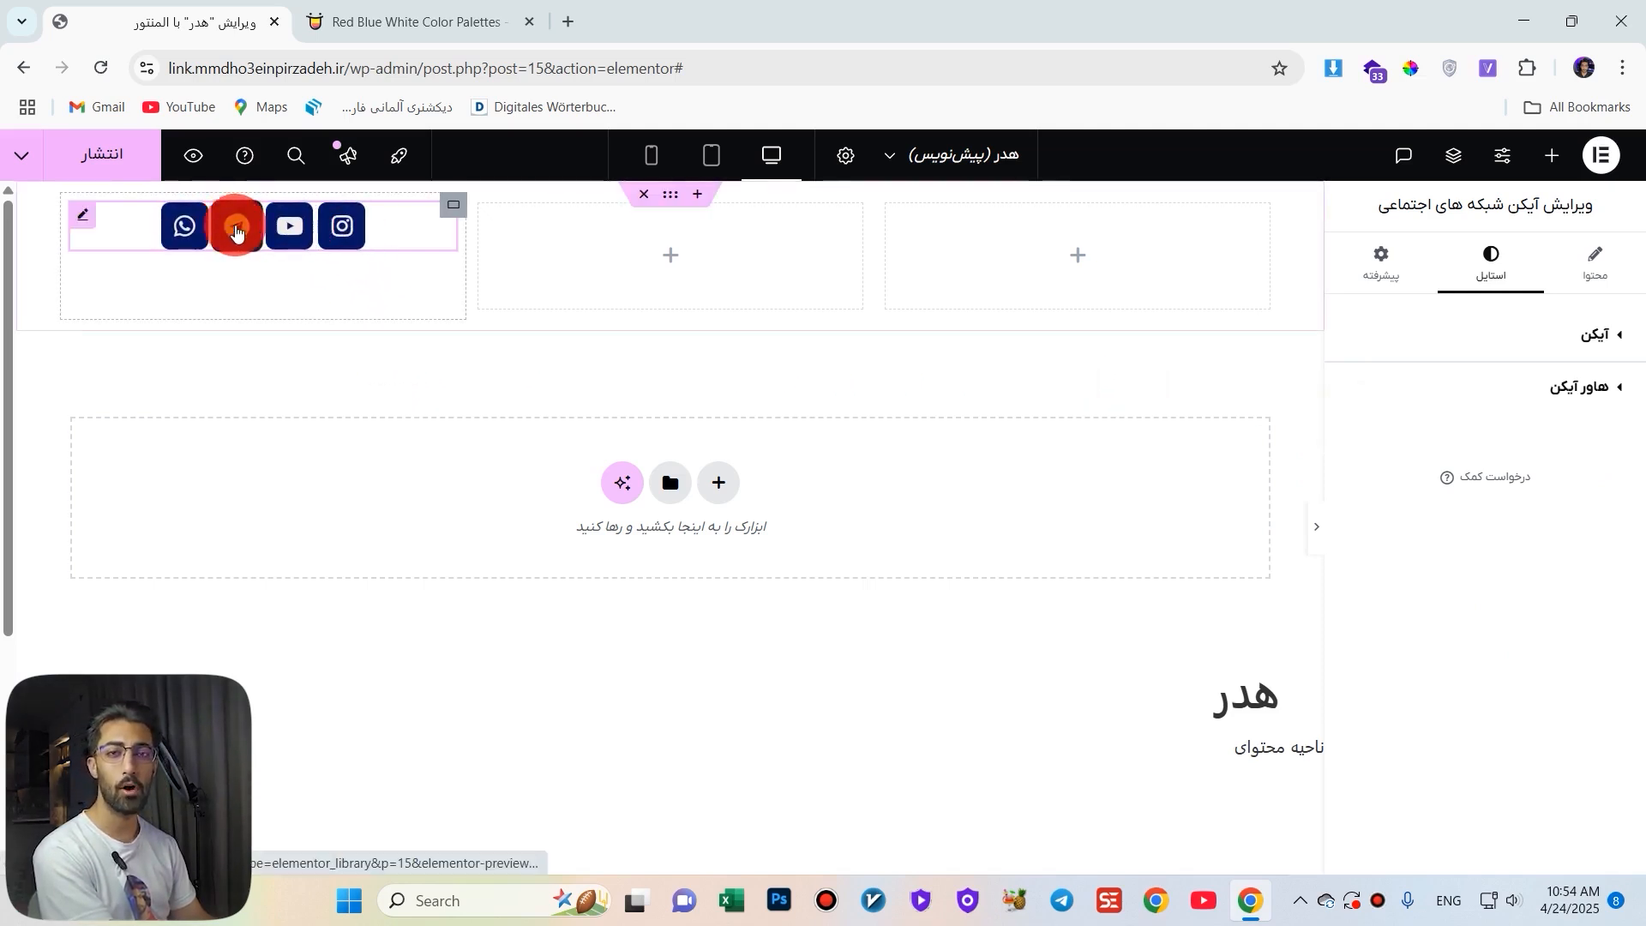
Try the Shrink and Pop hover animations on the social icons, and set the hover animation to Float.
left_click(1555, 387)
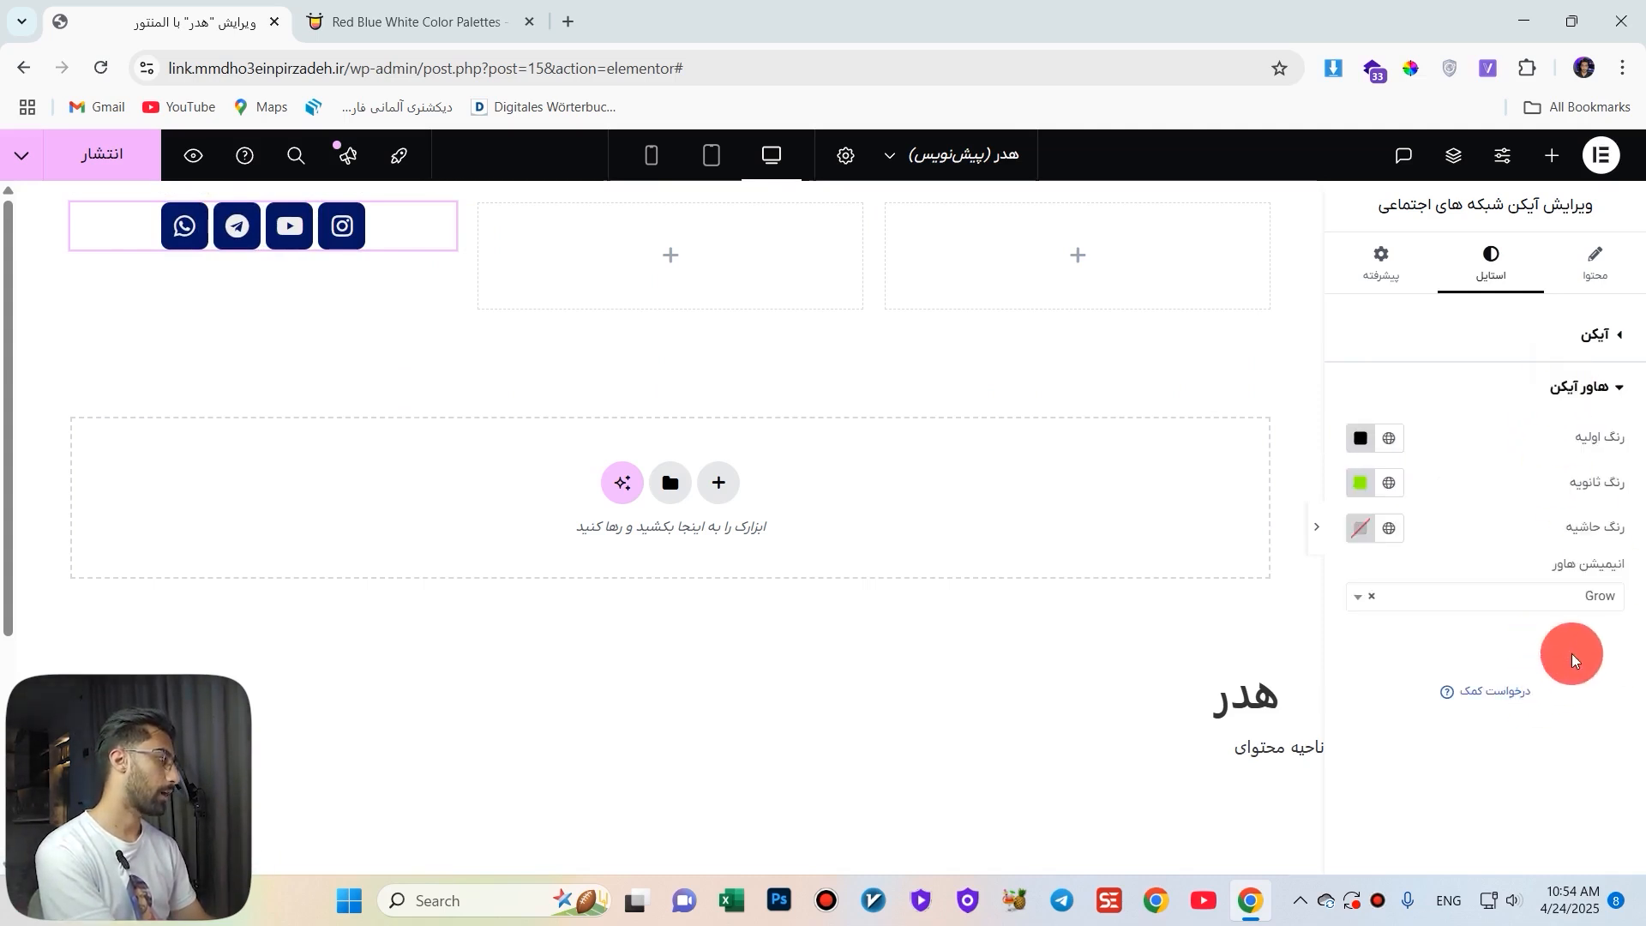
left_click(1572, 596)
left_click(1587, 694)
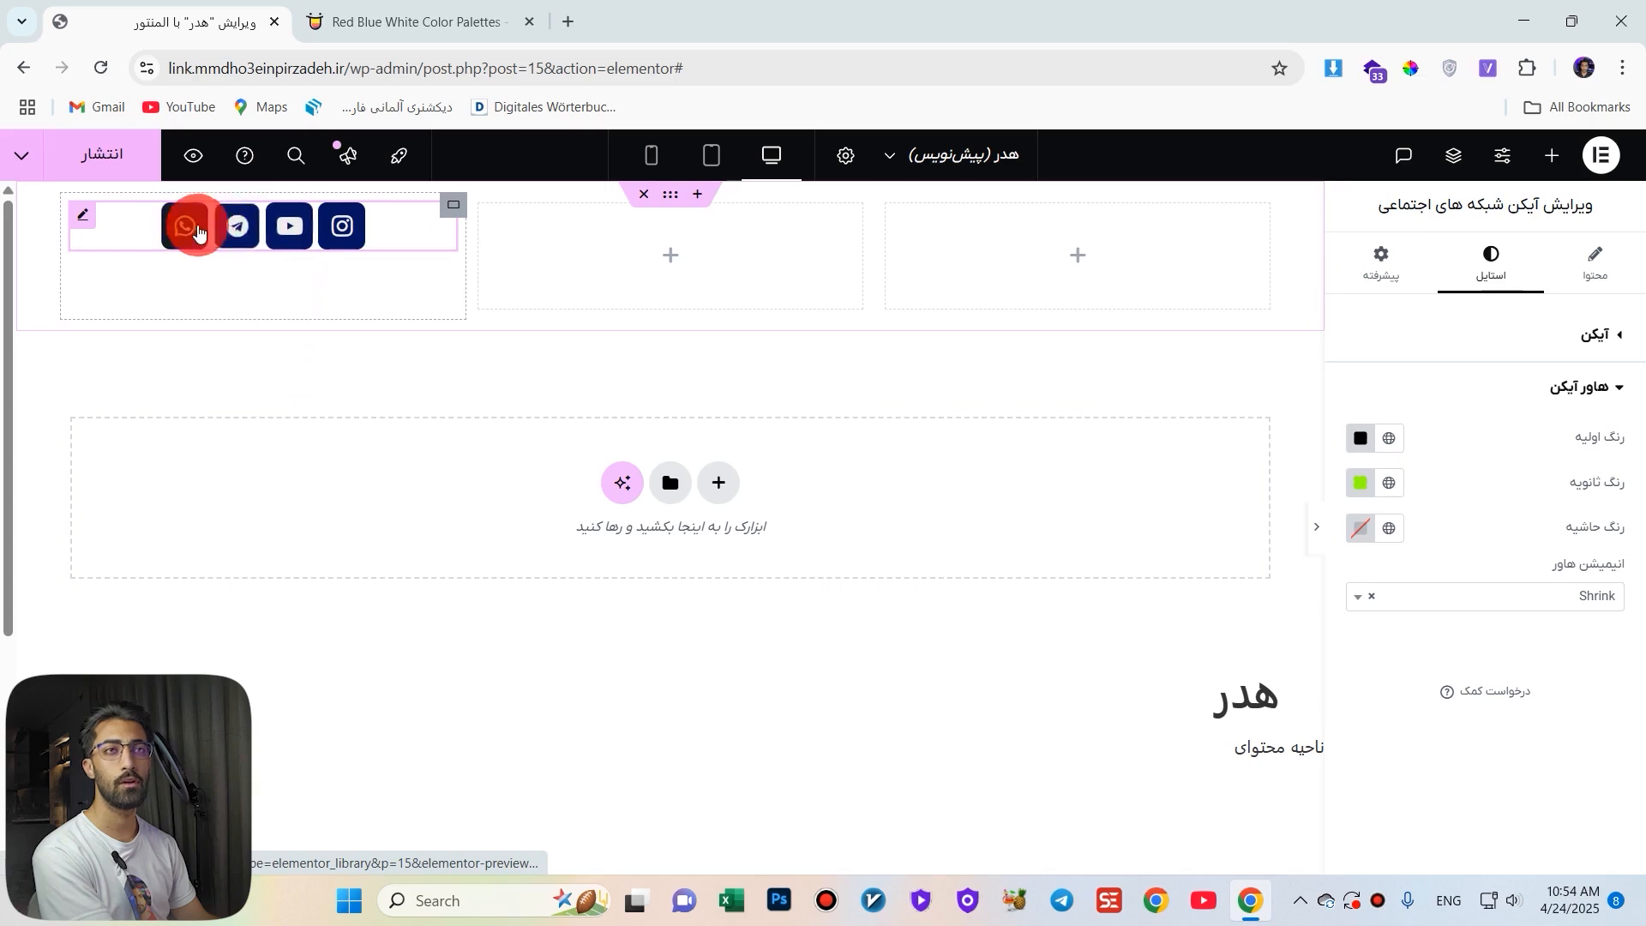
left_click(1530, 597)
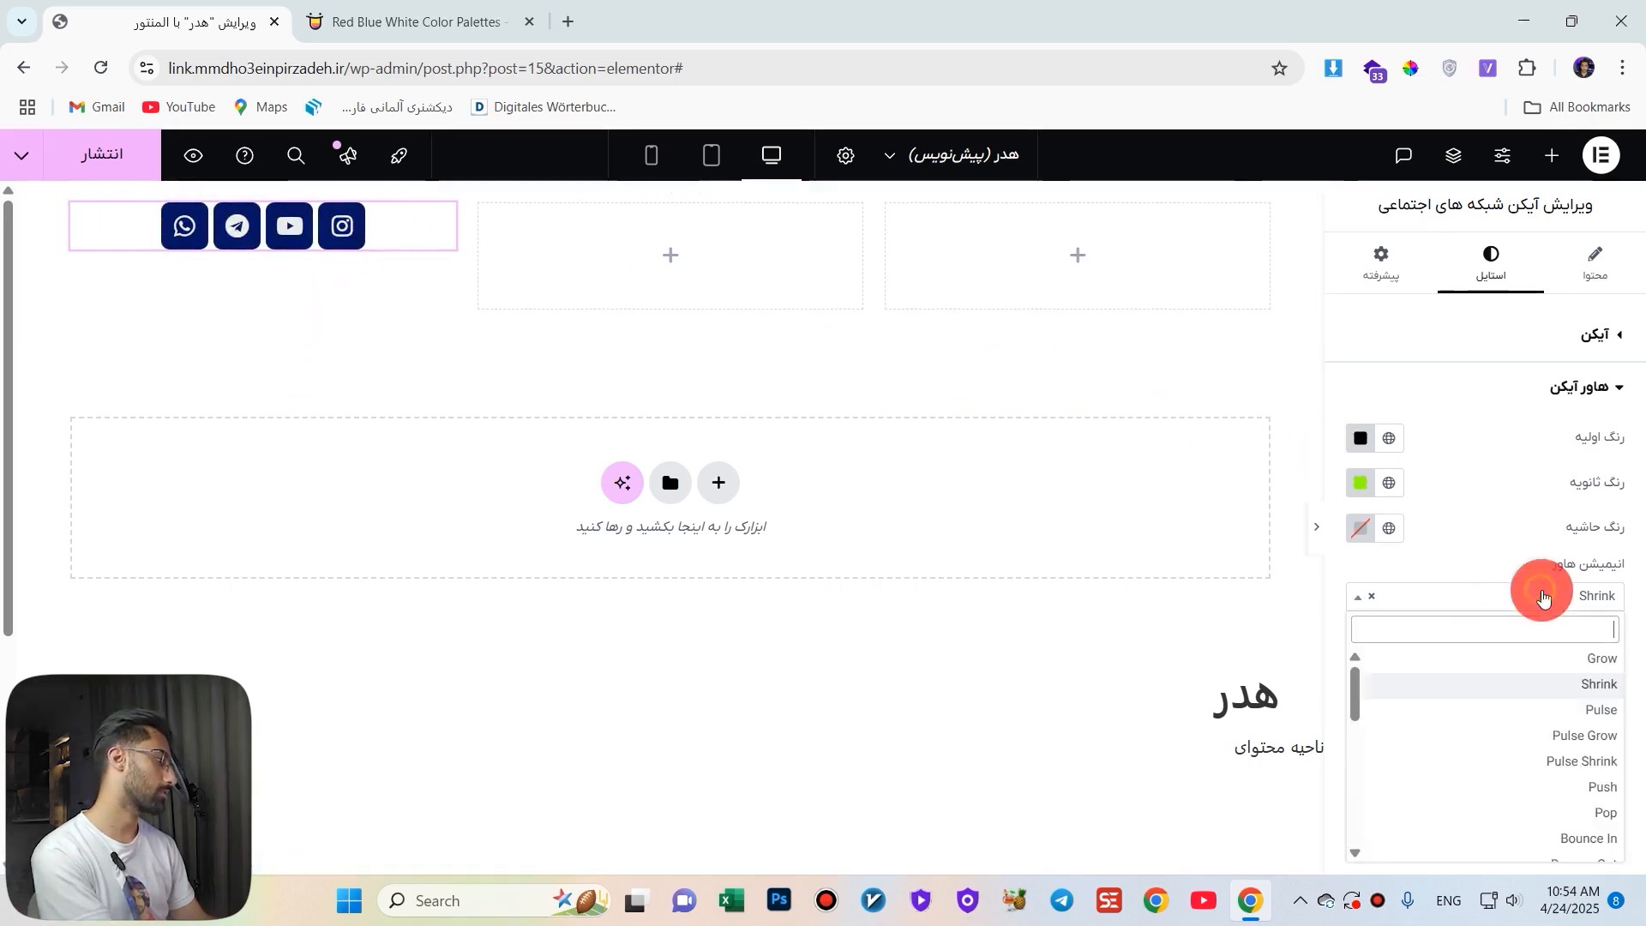
left_click(1586, 809)
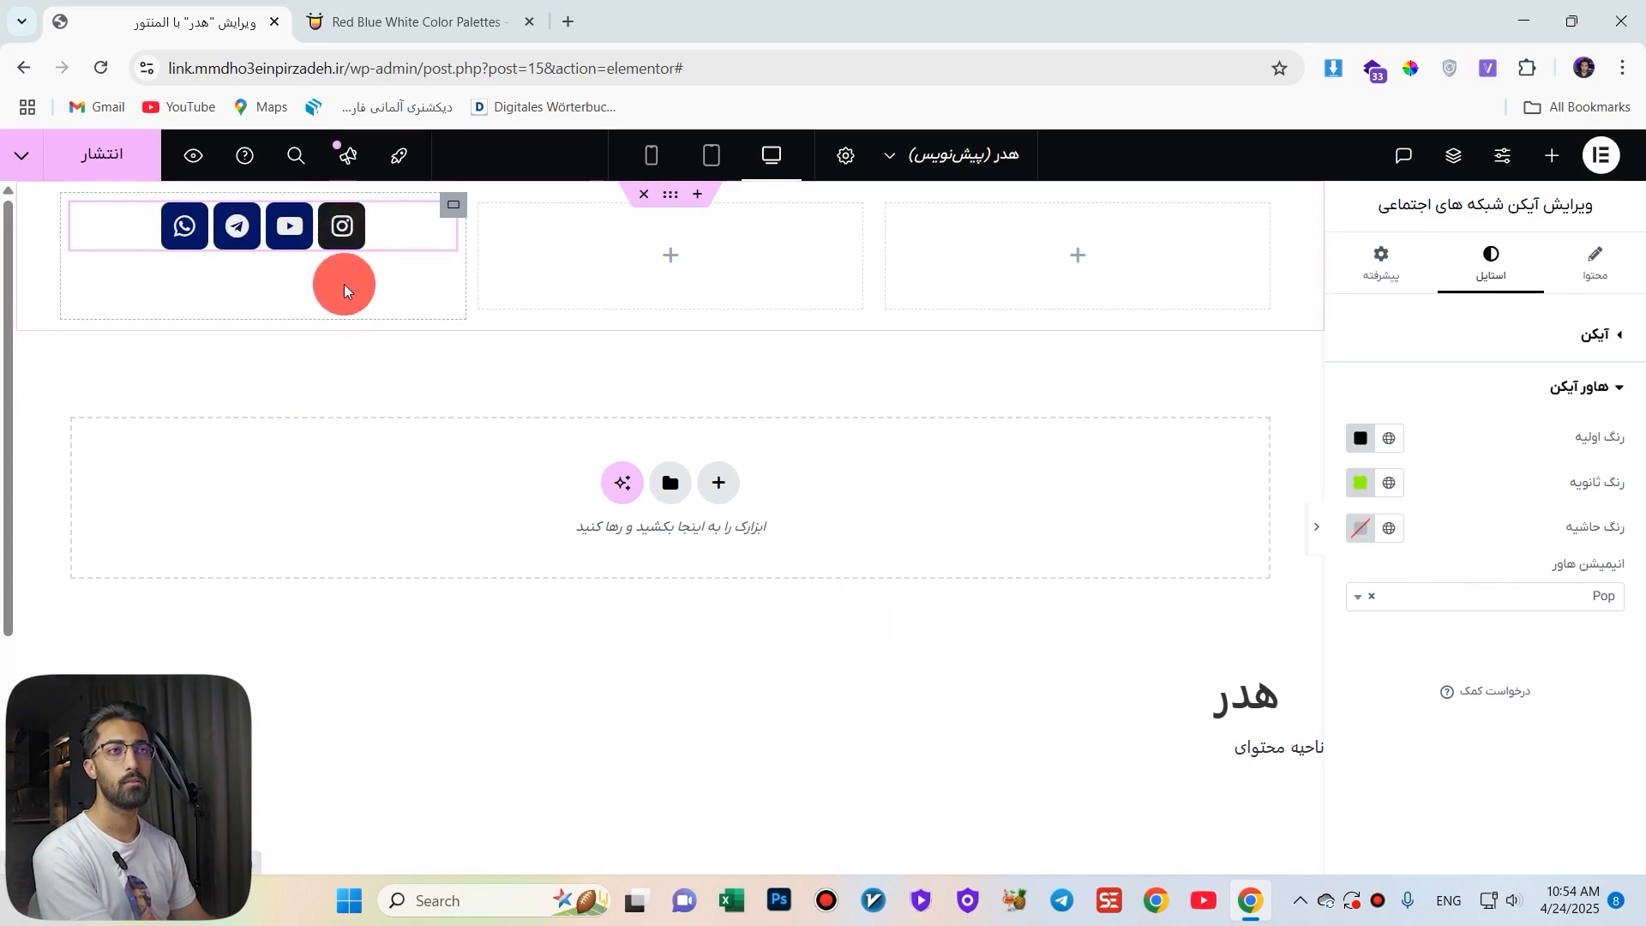
left_click(1525, 597)
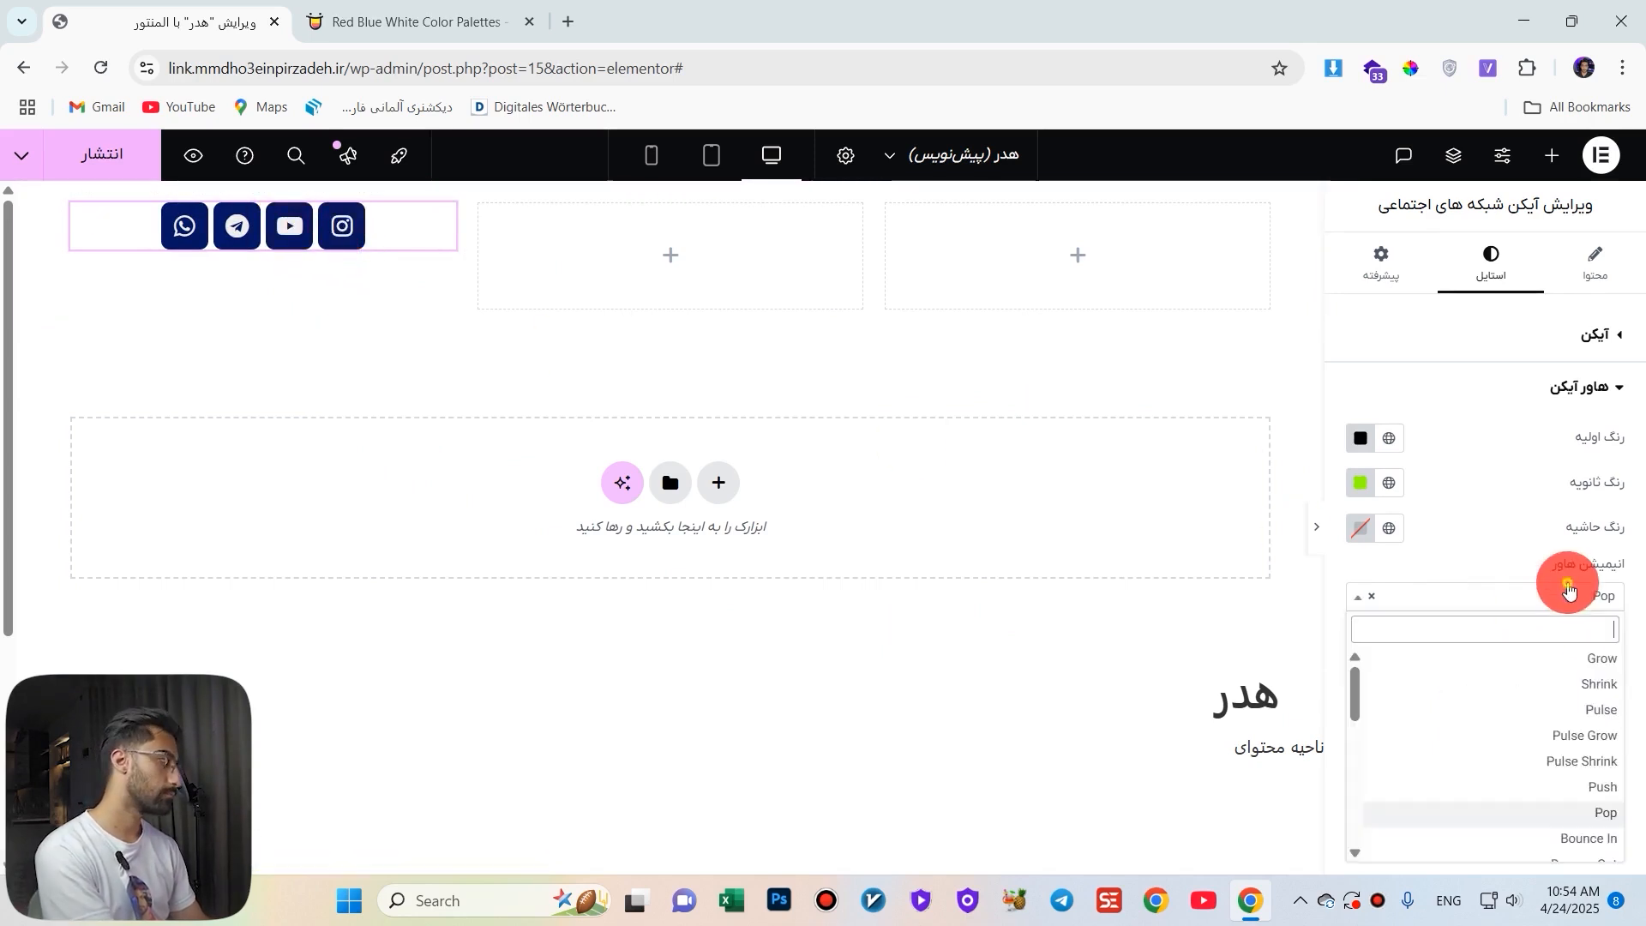
scroll(1577, 768, "down", 3)
left_click(1586, 734)
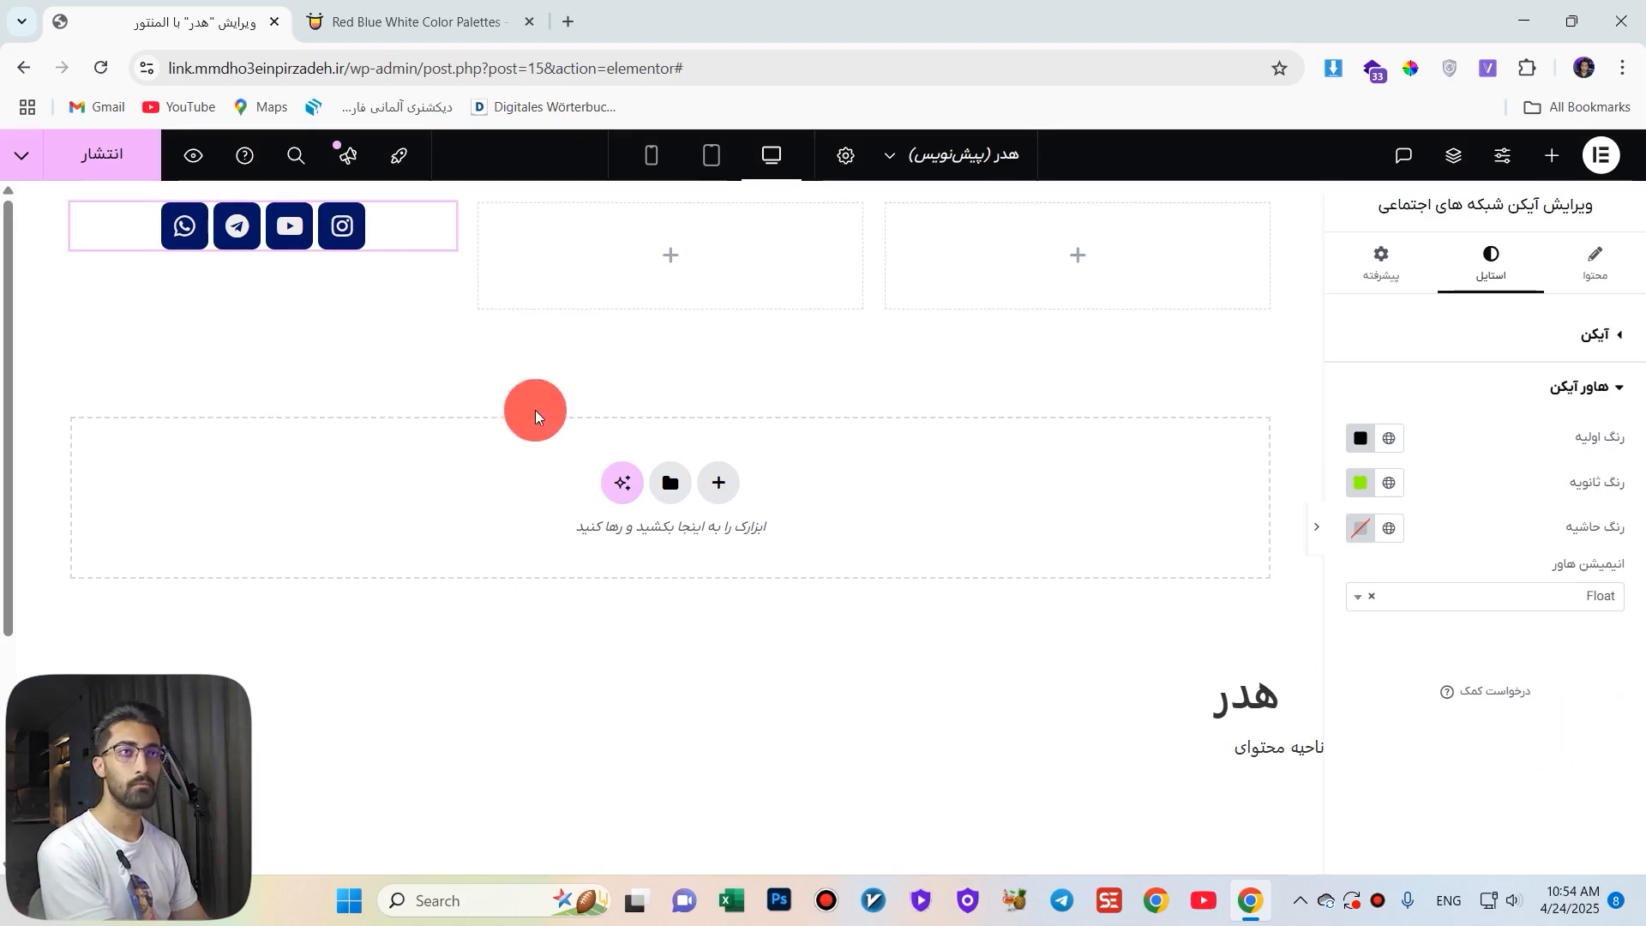
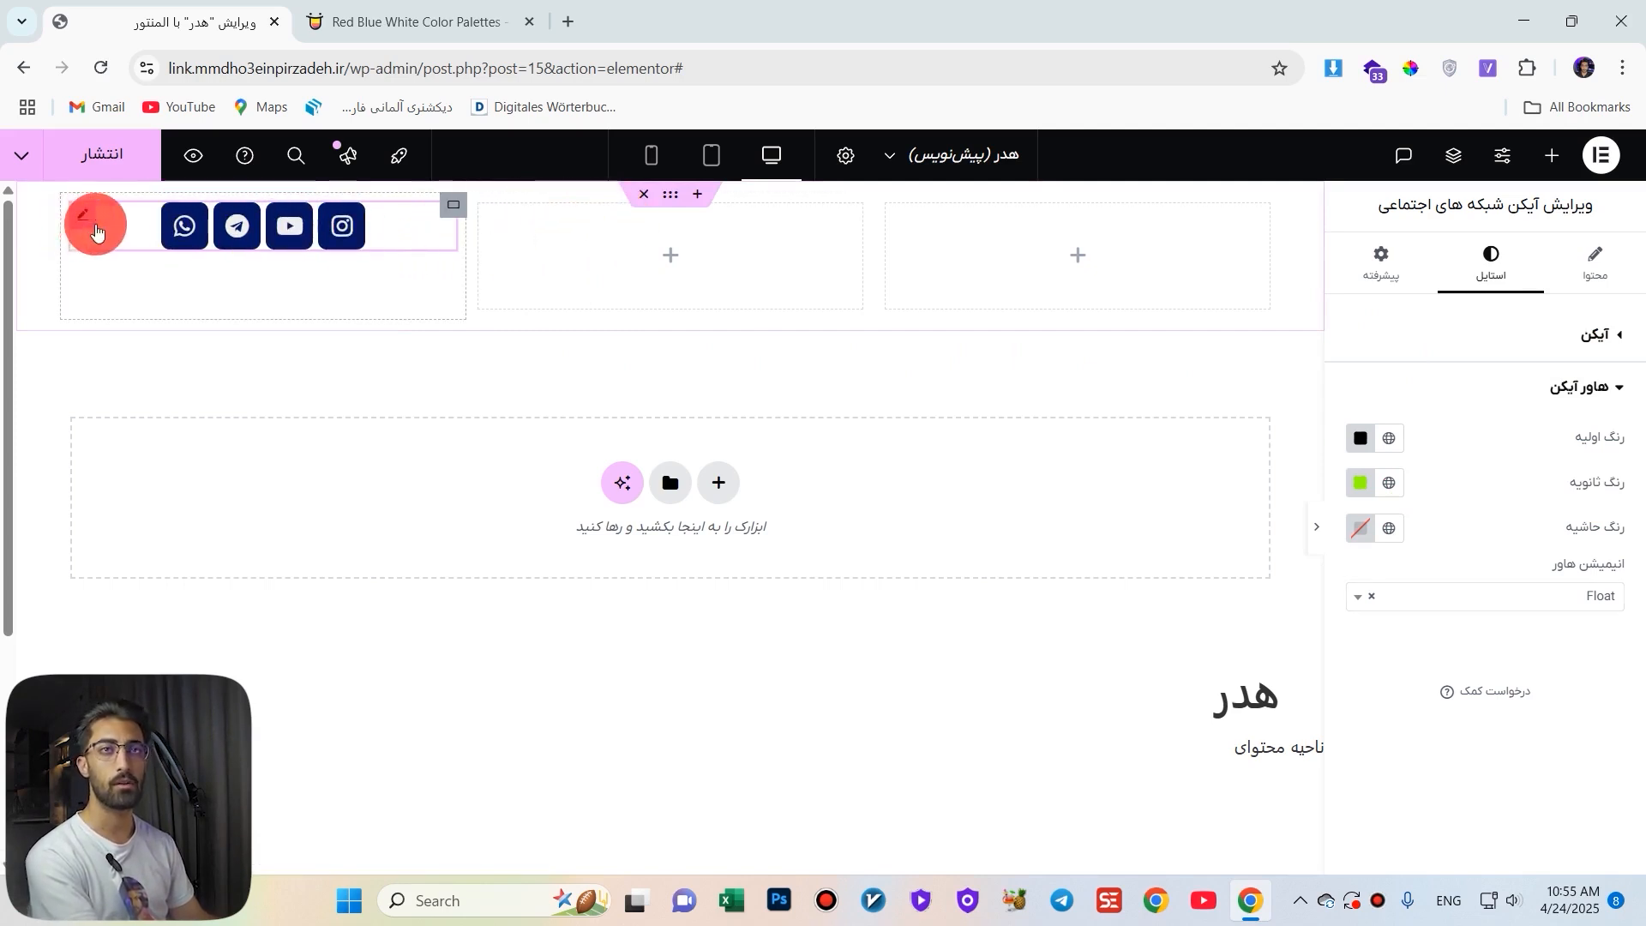
Open the structure tree (ساختار) from the middle container, examine how the main header container nests its three columns, and collapse the tree.
right_click(655, 269)
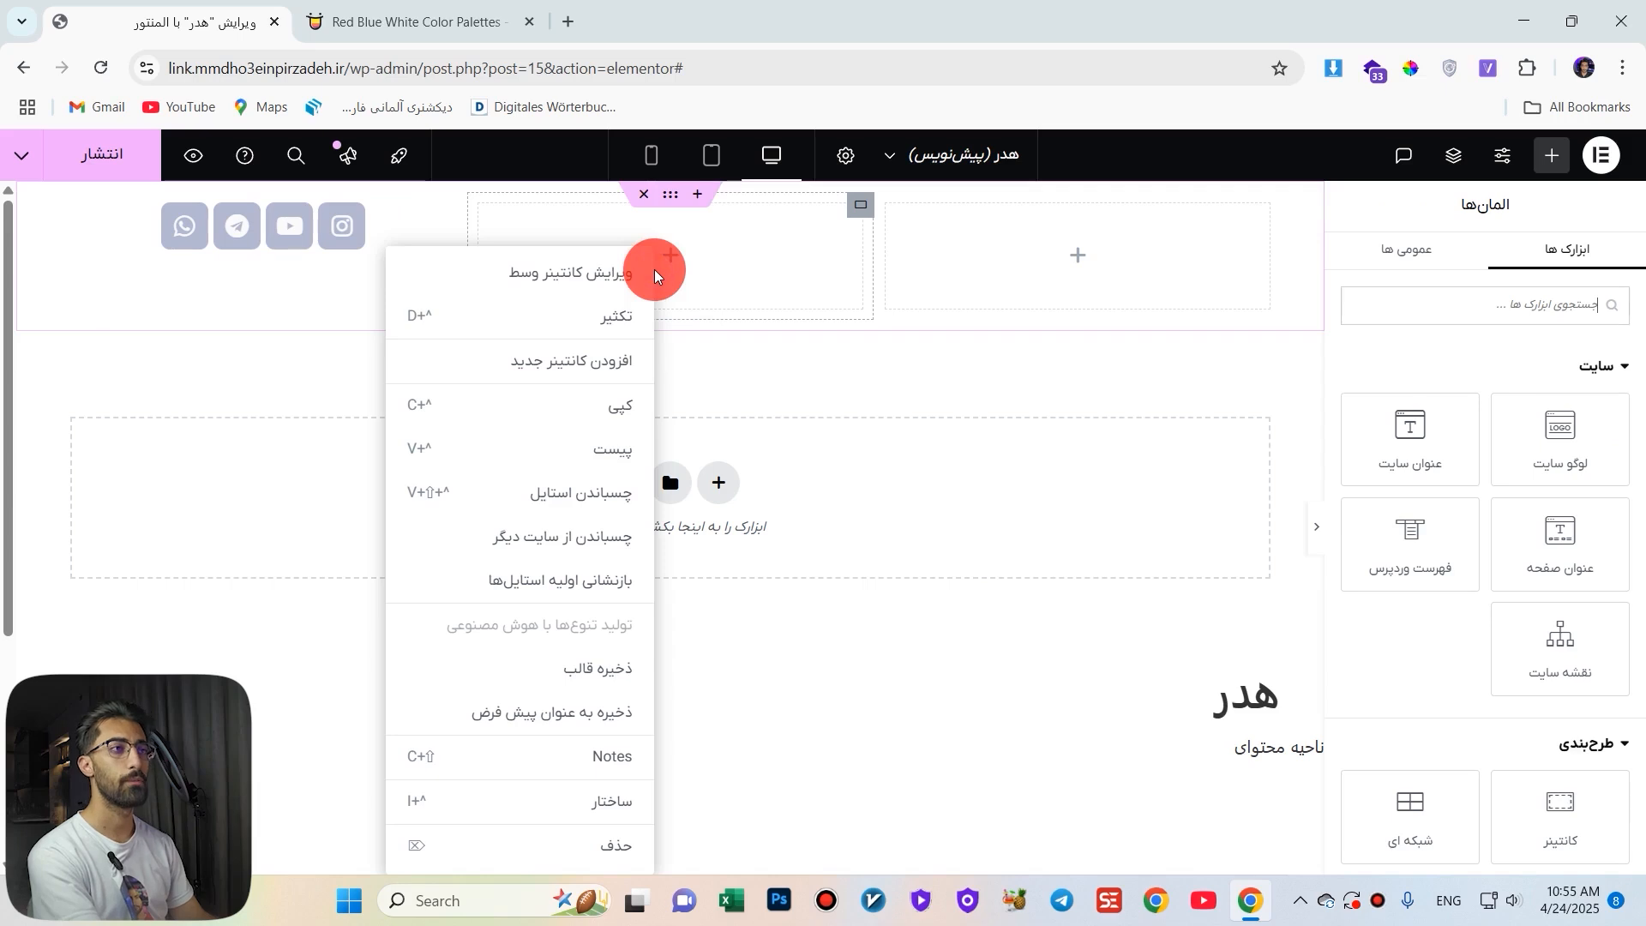
left_click(606, 801)
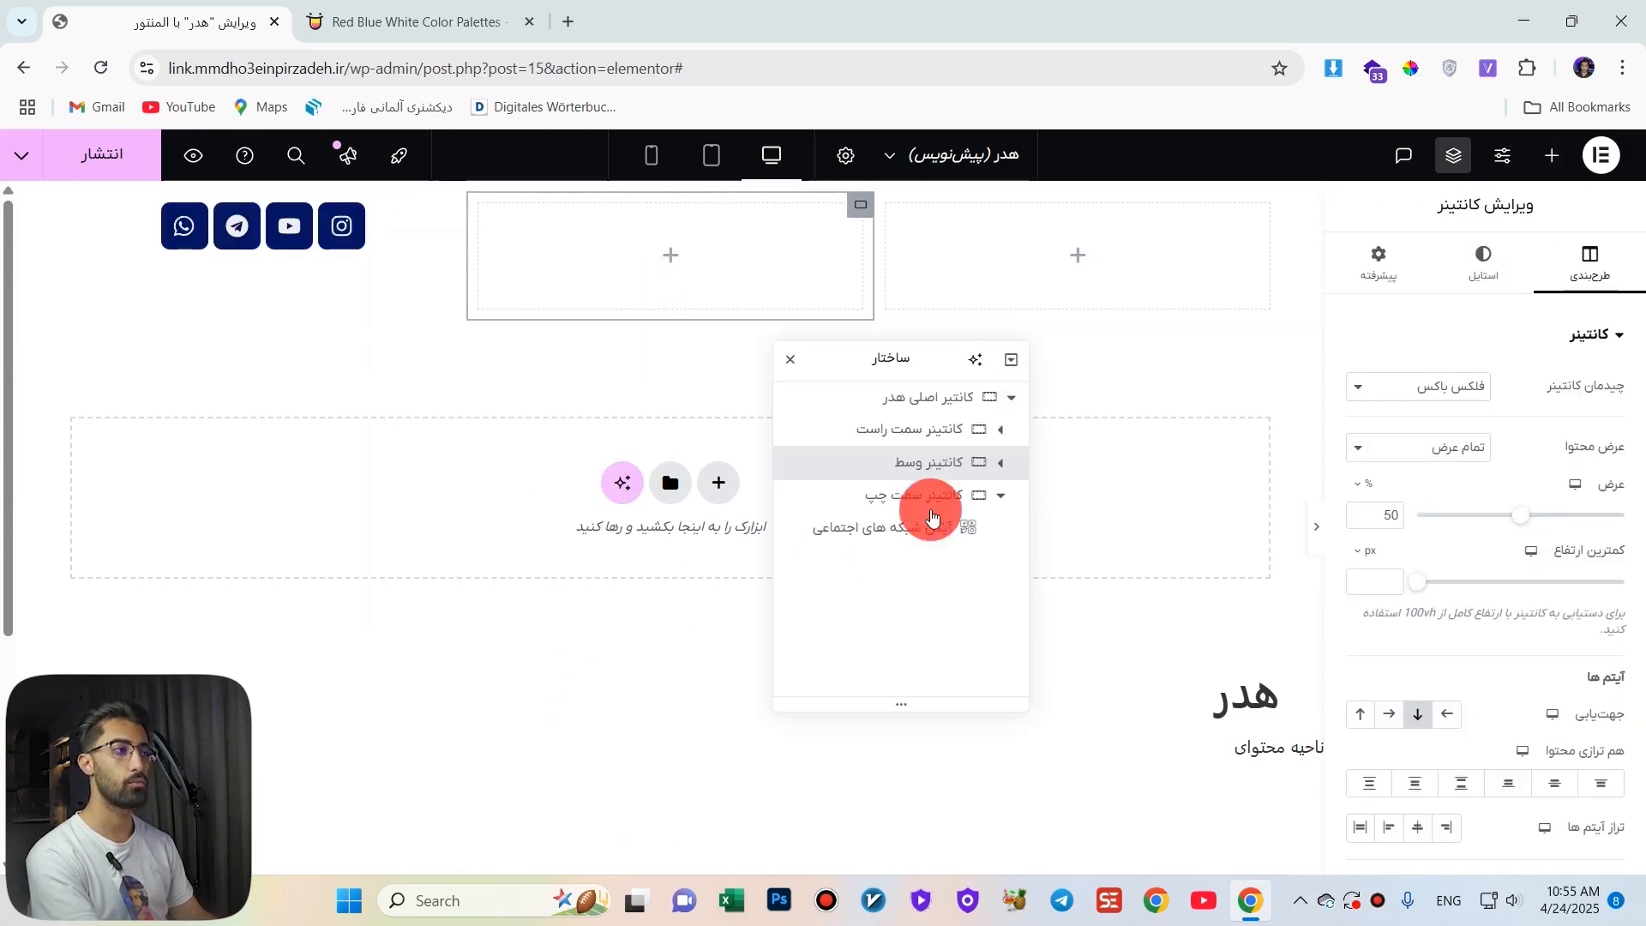
left_click(1001, 497)
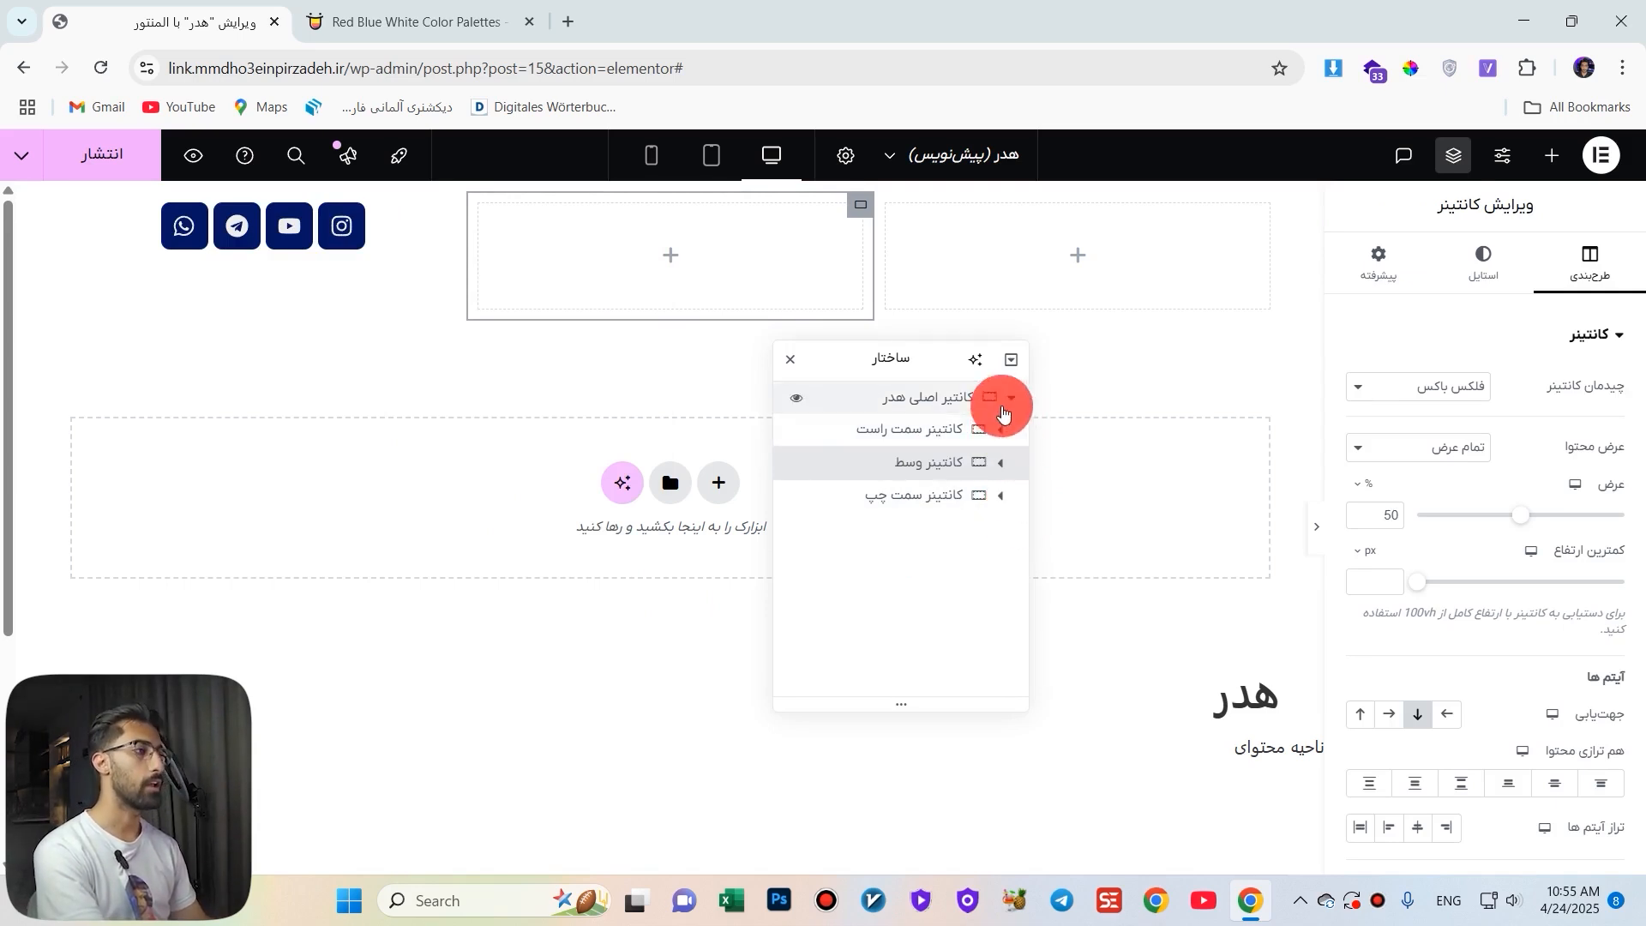
left_click(943, 398)
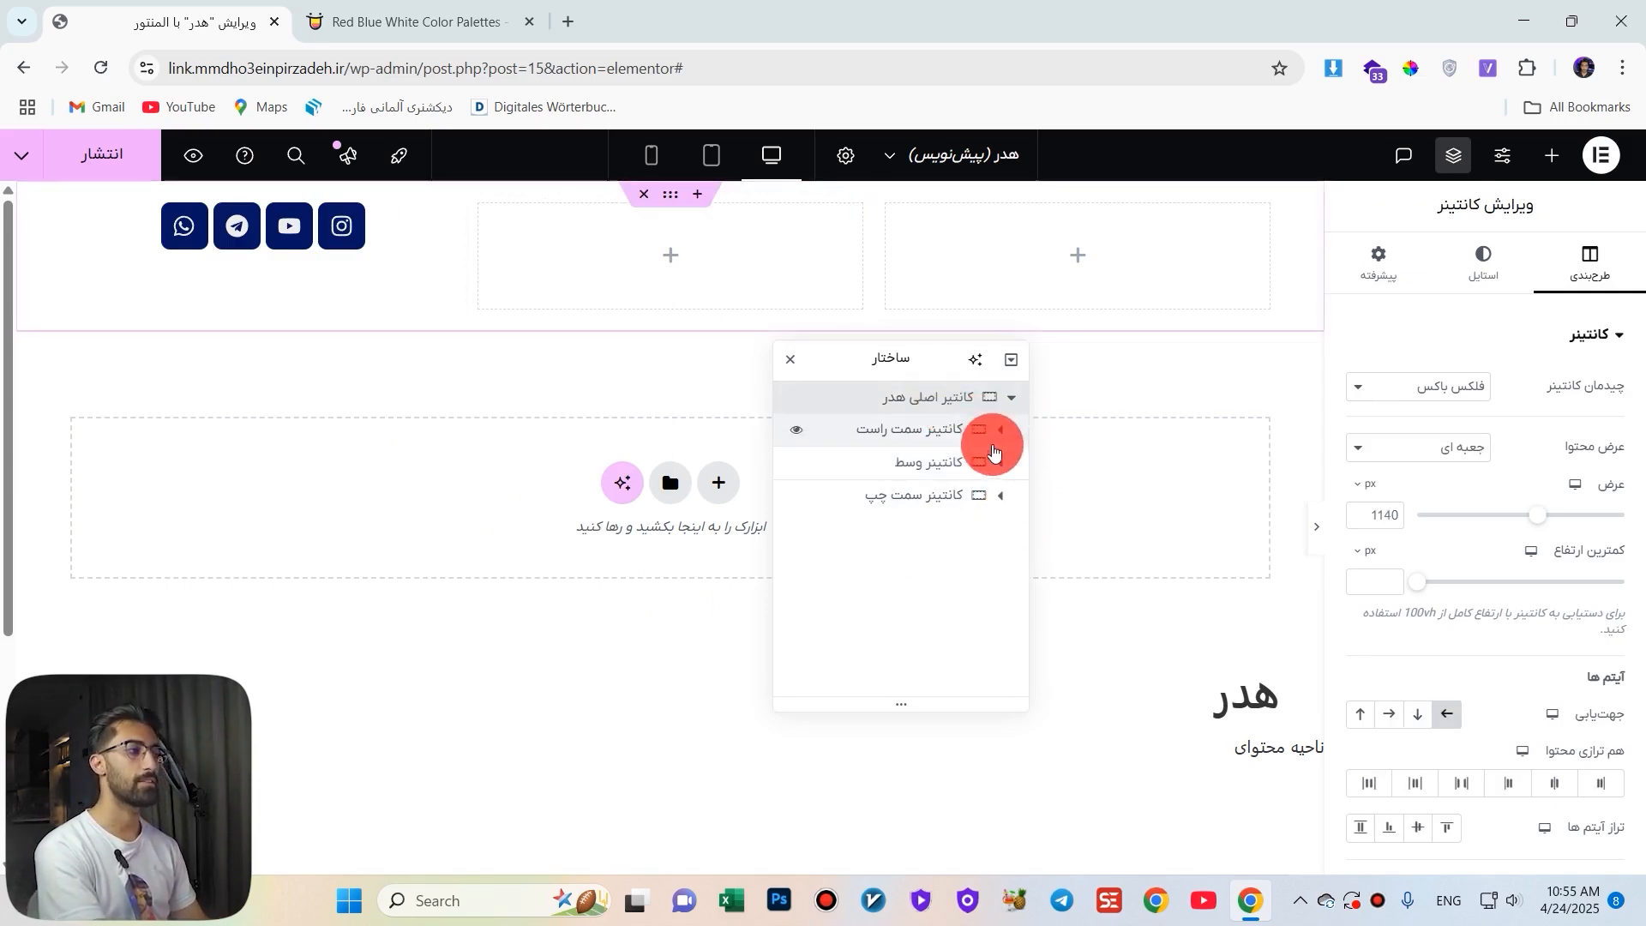
left_click_drag(982, 431, 1017, 429)
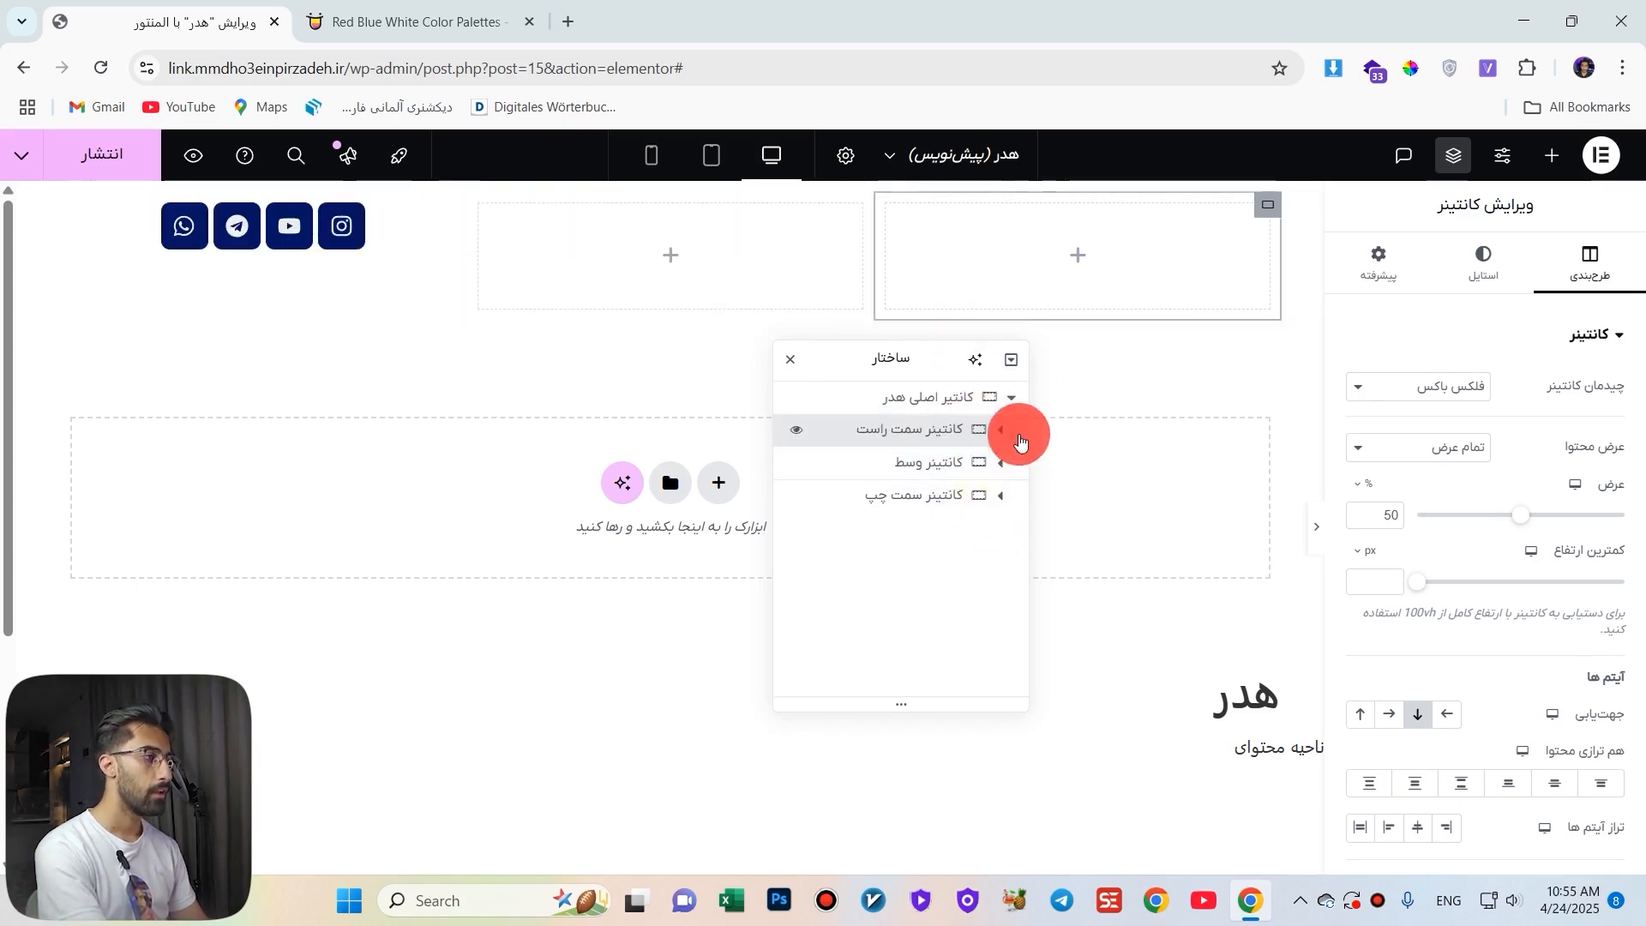
left_click(1013, 399)
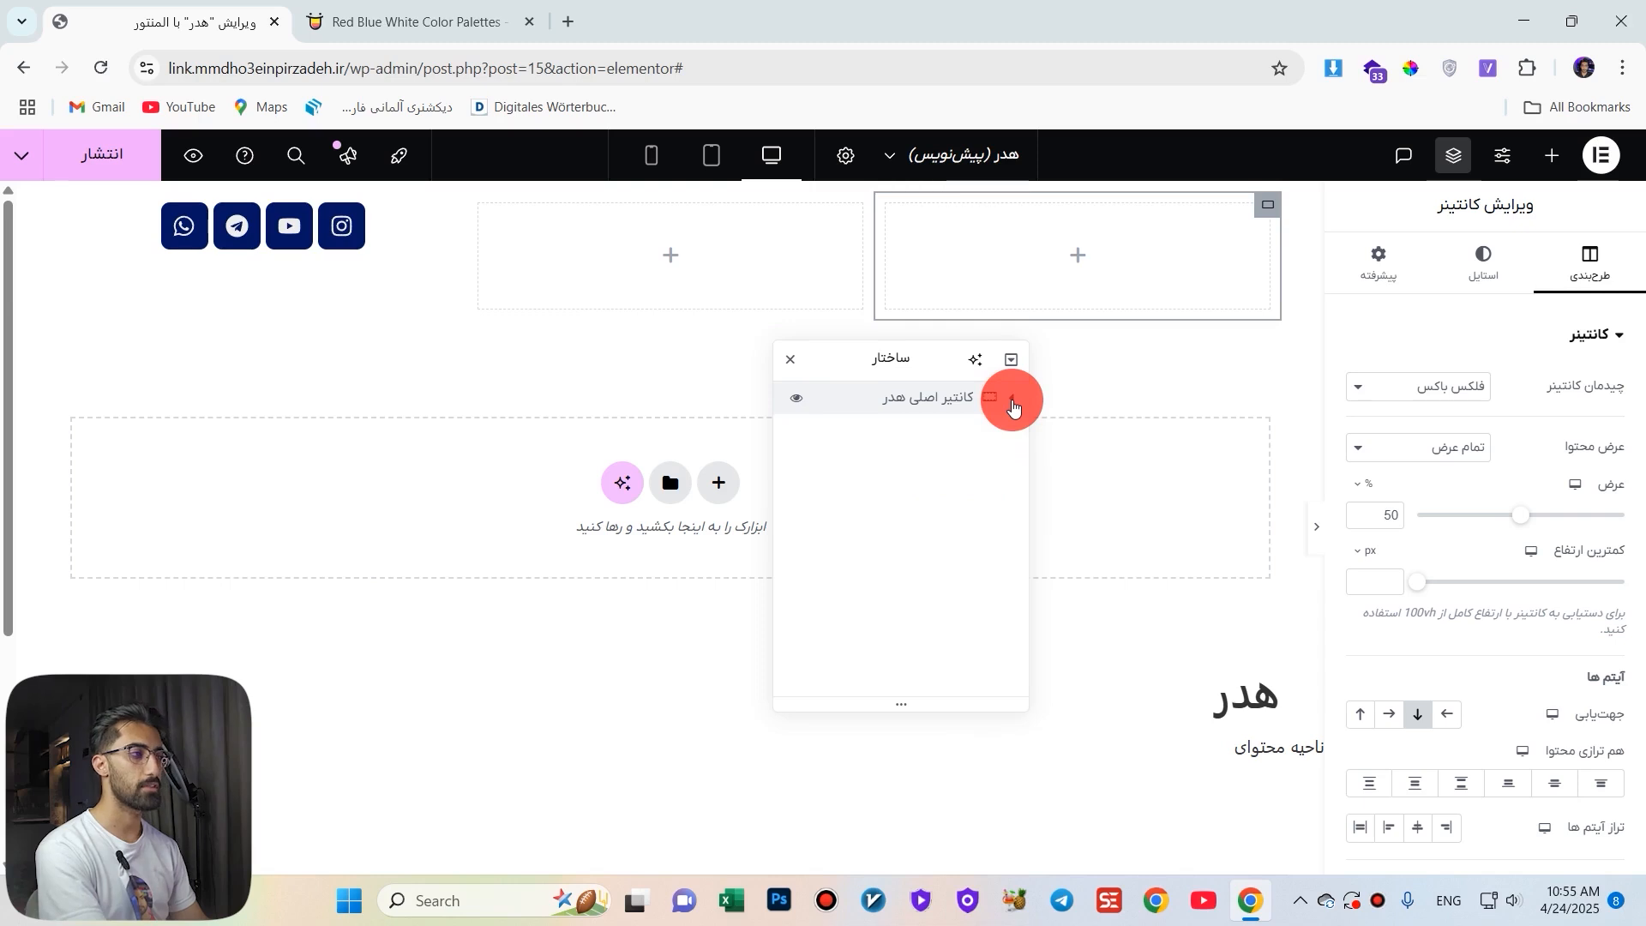
Centre the contents of the left container (کانتینر سمت چپ) vertically and horizontally, keep its column direction, and close the structure tree.
left_click(1012, 399)
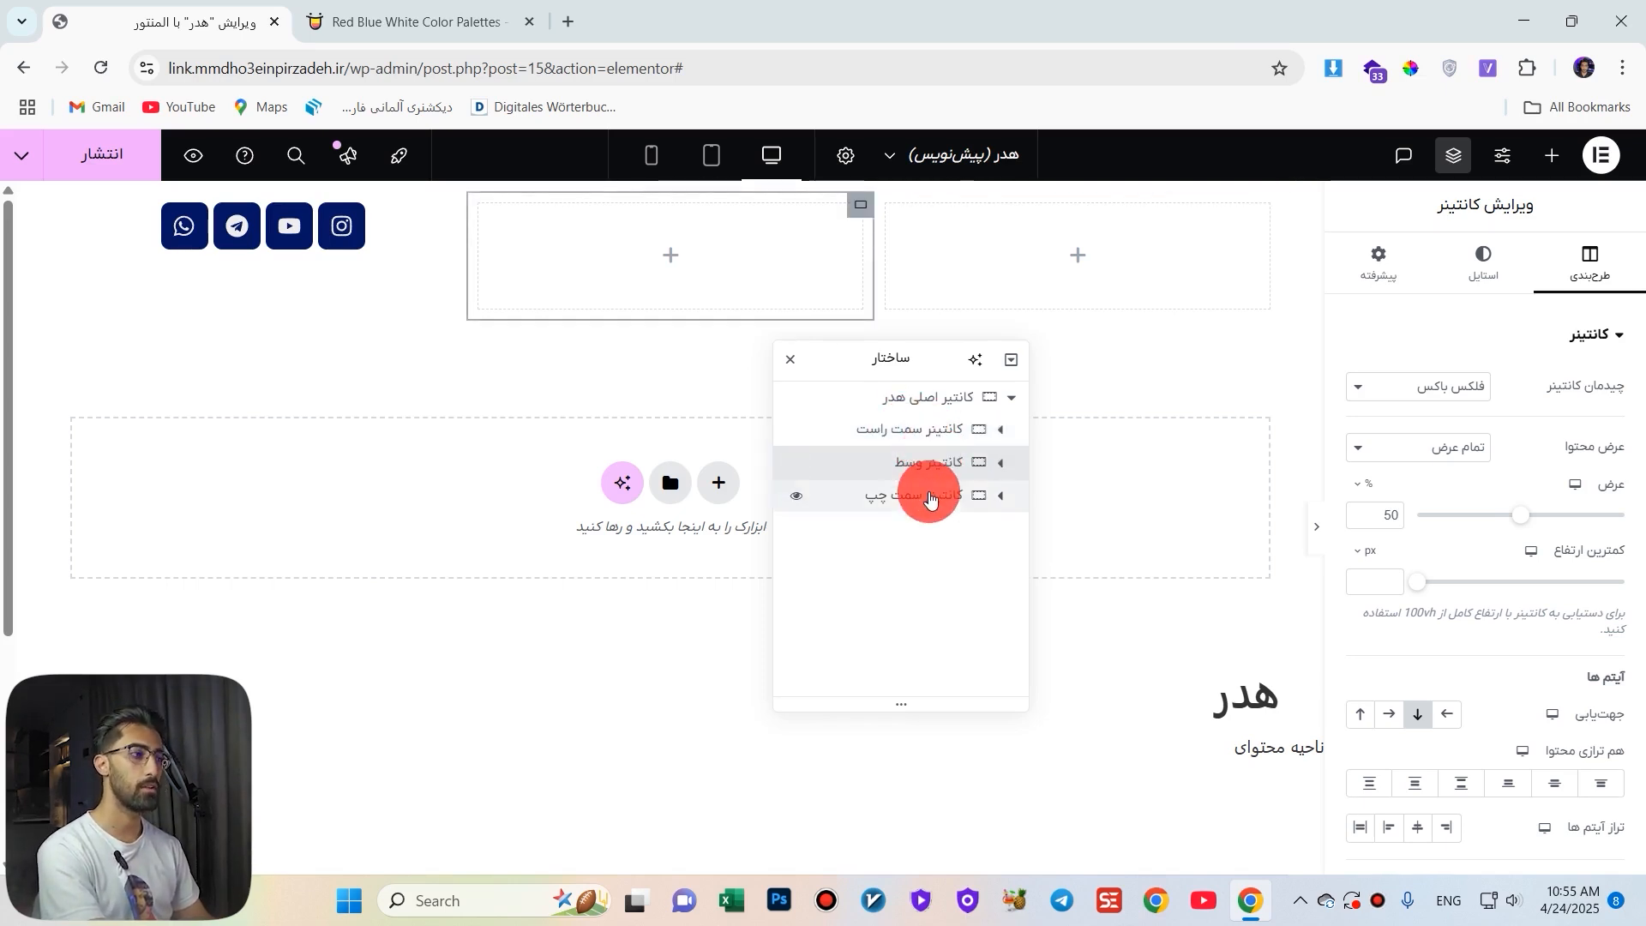
left_click(930, 497)
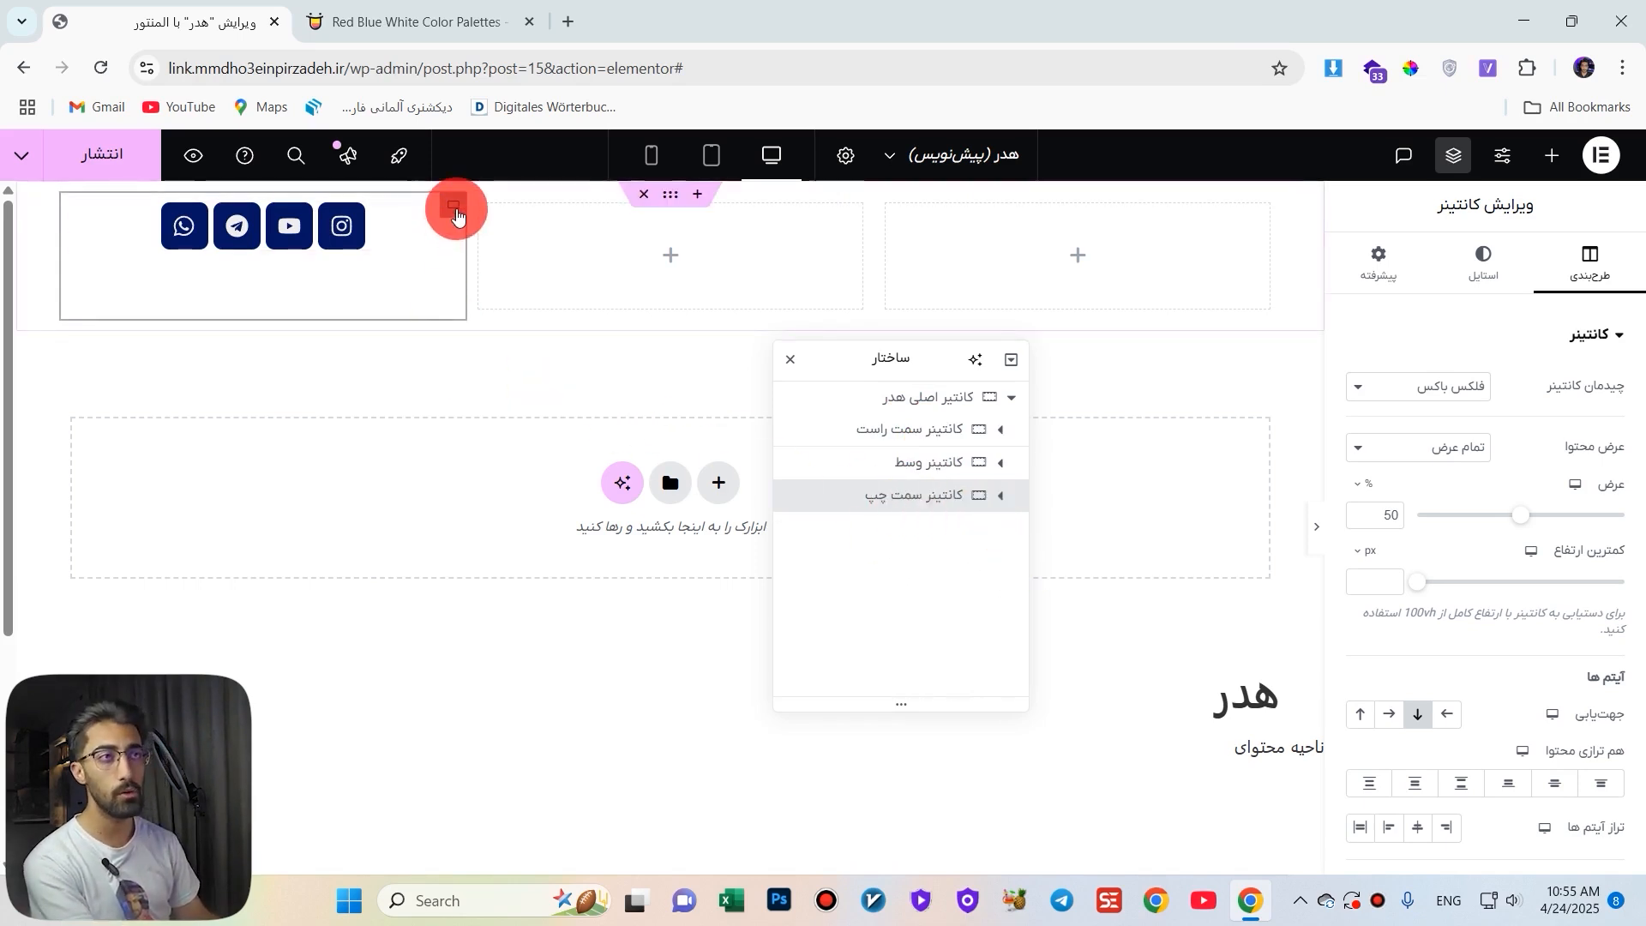
left_click(455, 213)
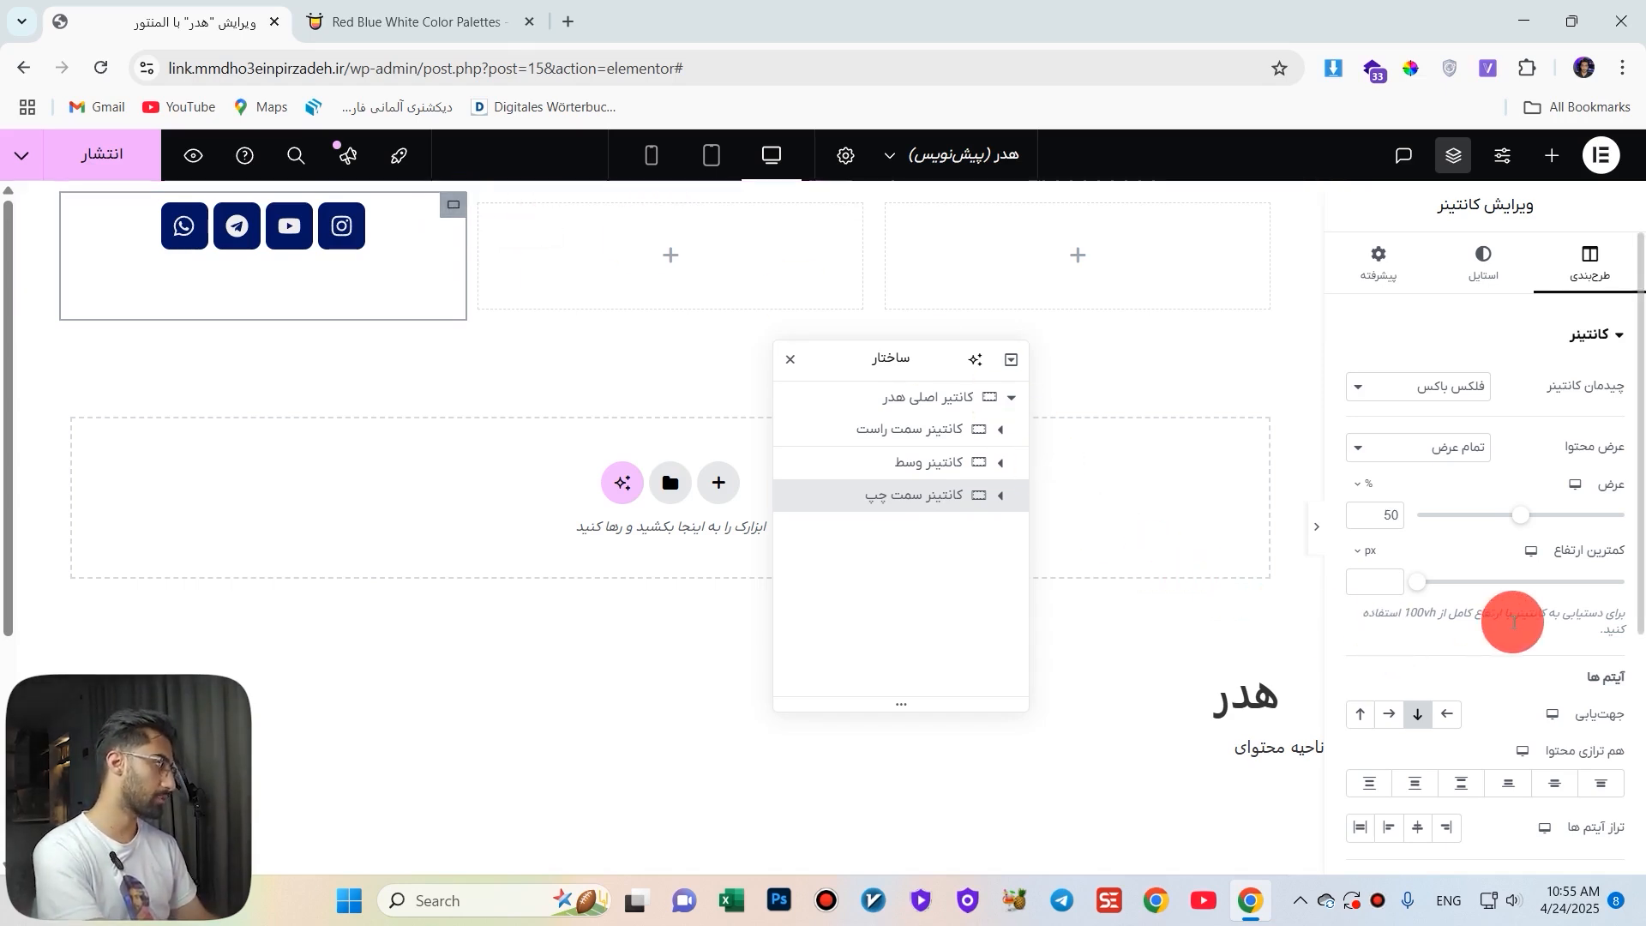
scroll(1506, 617, "down", 3)
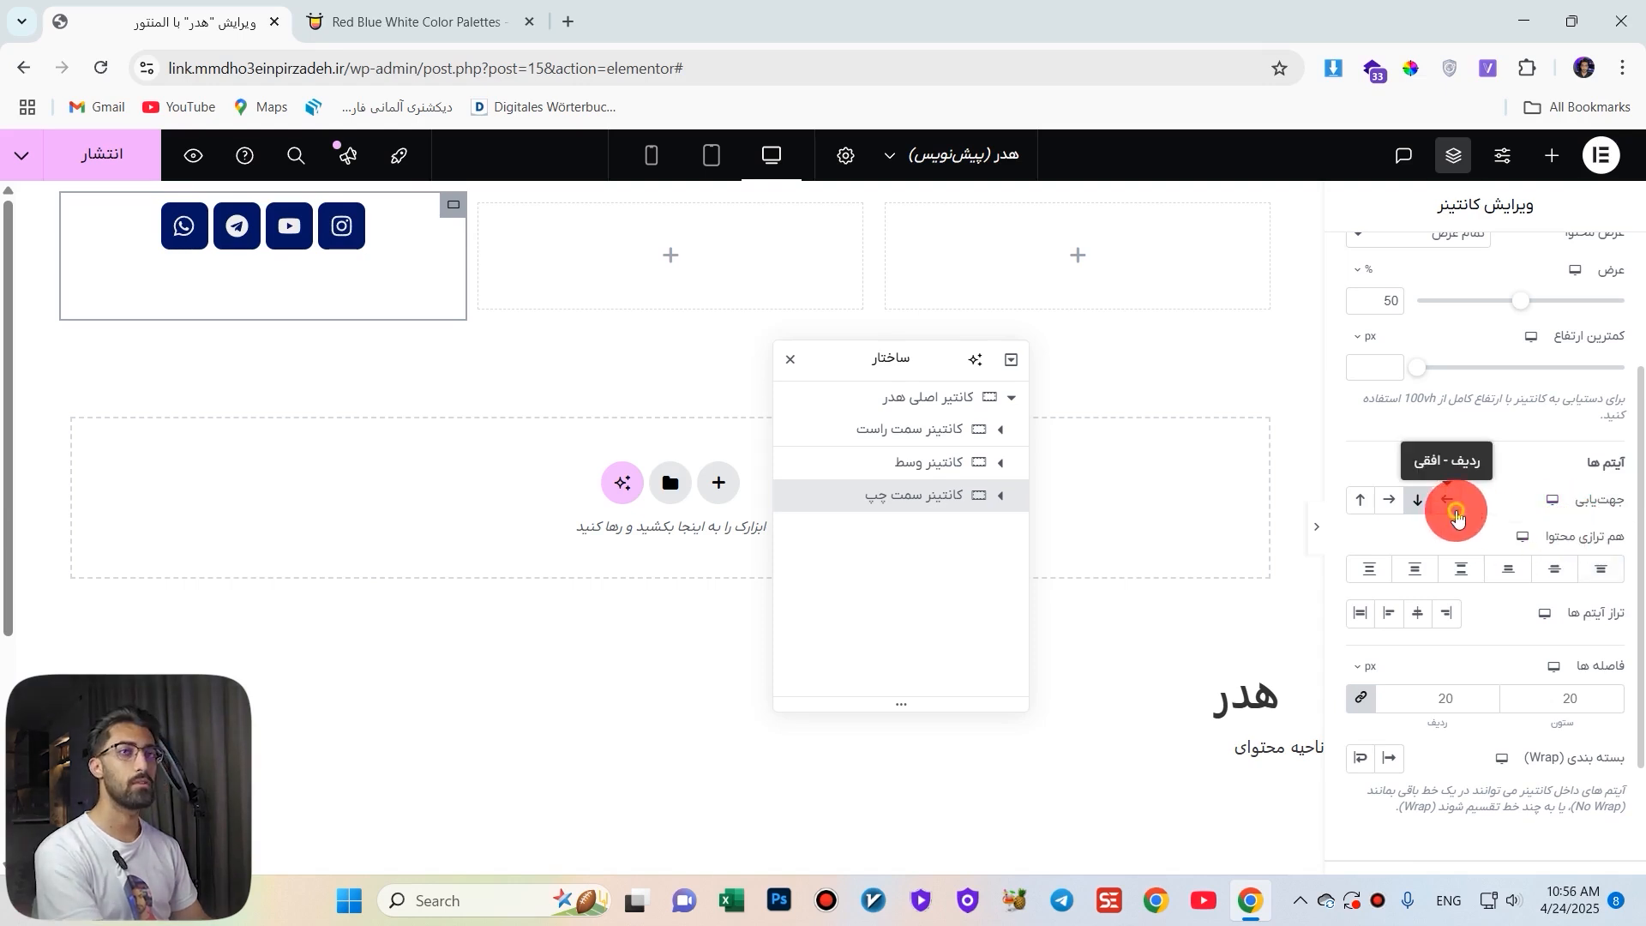
left_click(1457, 515)
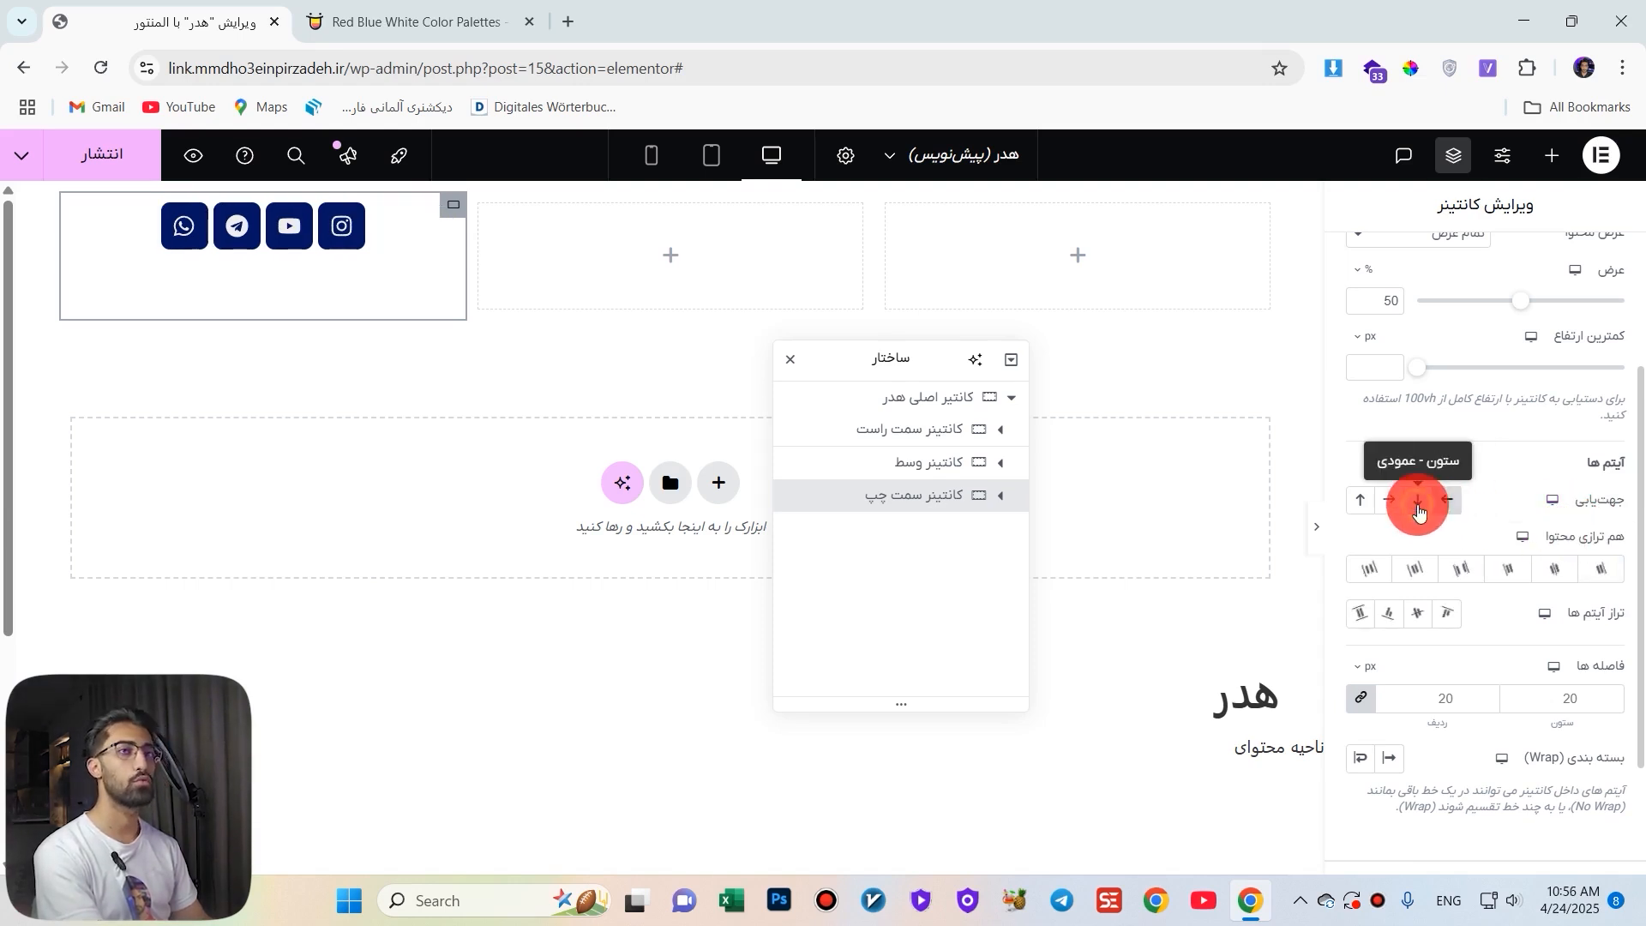
left_click(1418, 505)
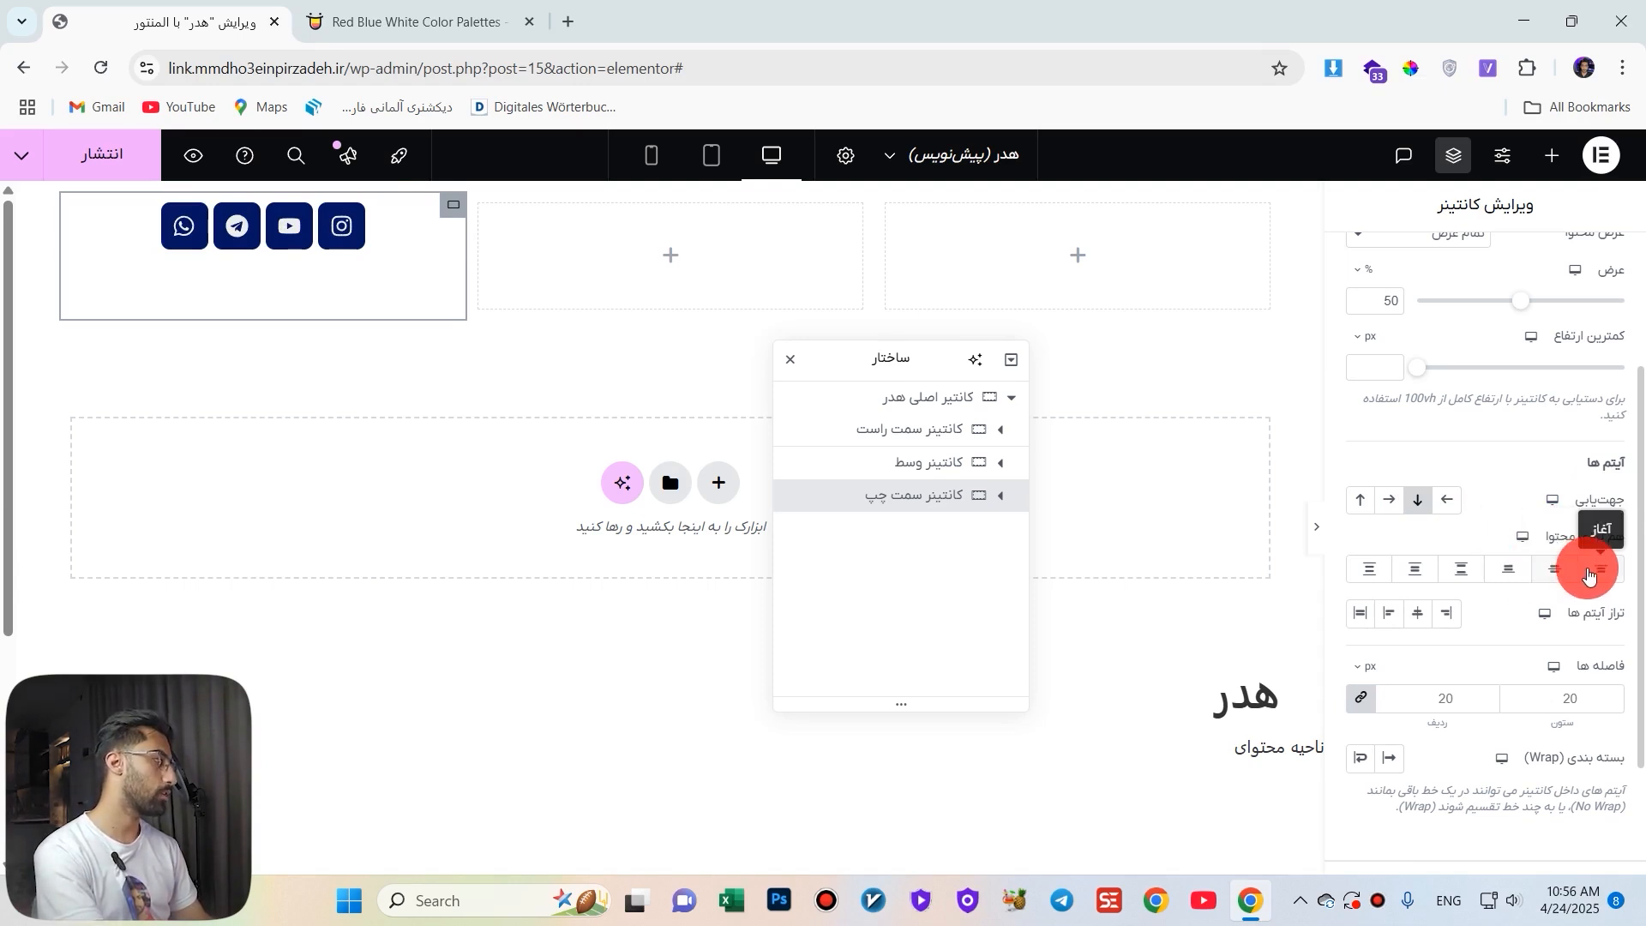
left_click(1565, 571)
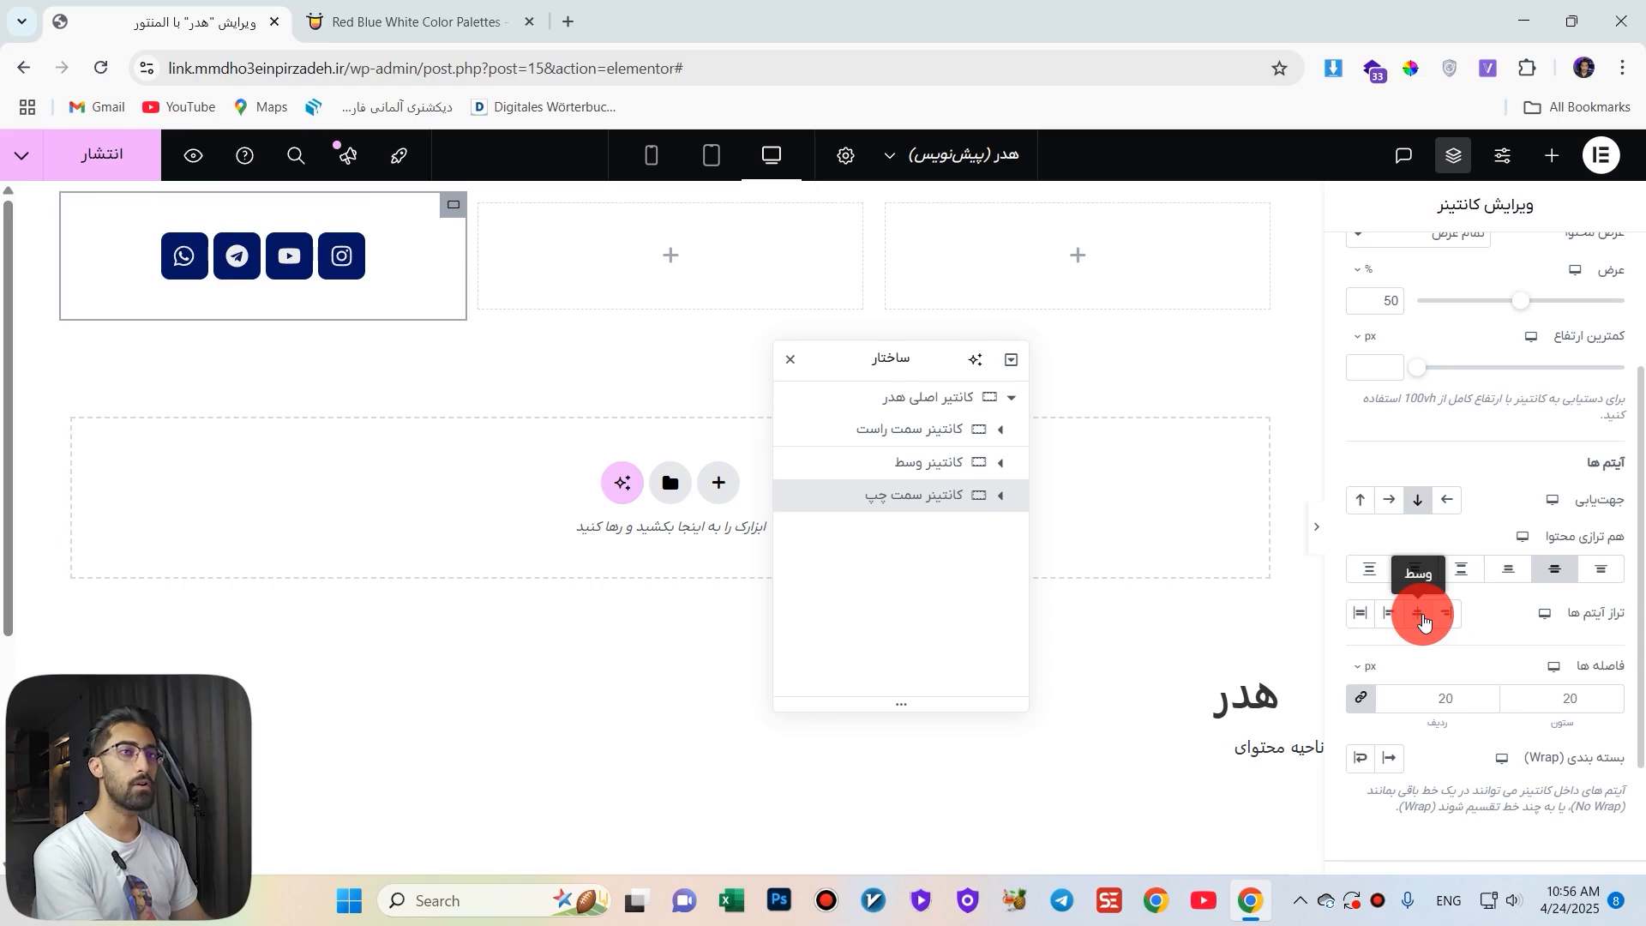
left_click(1423, 618)
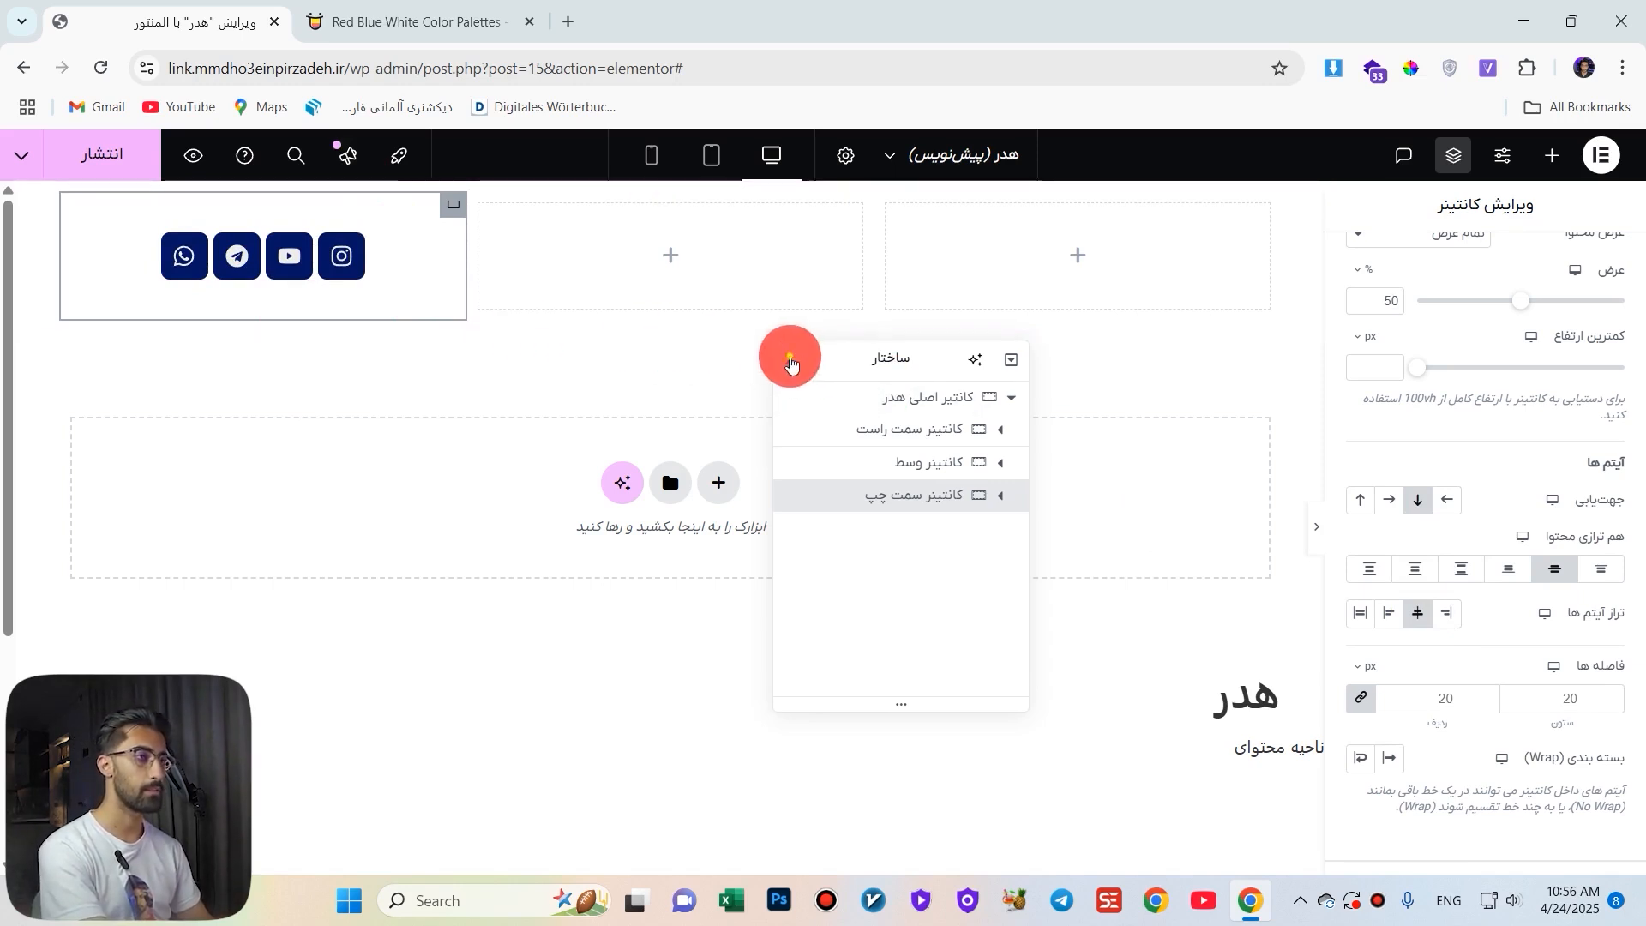
left_click(791, 359)
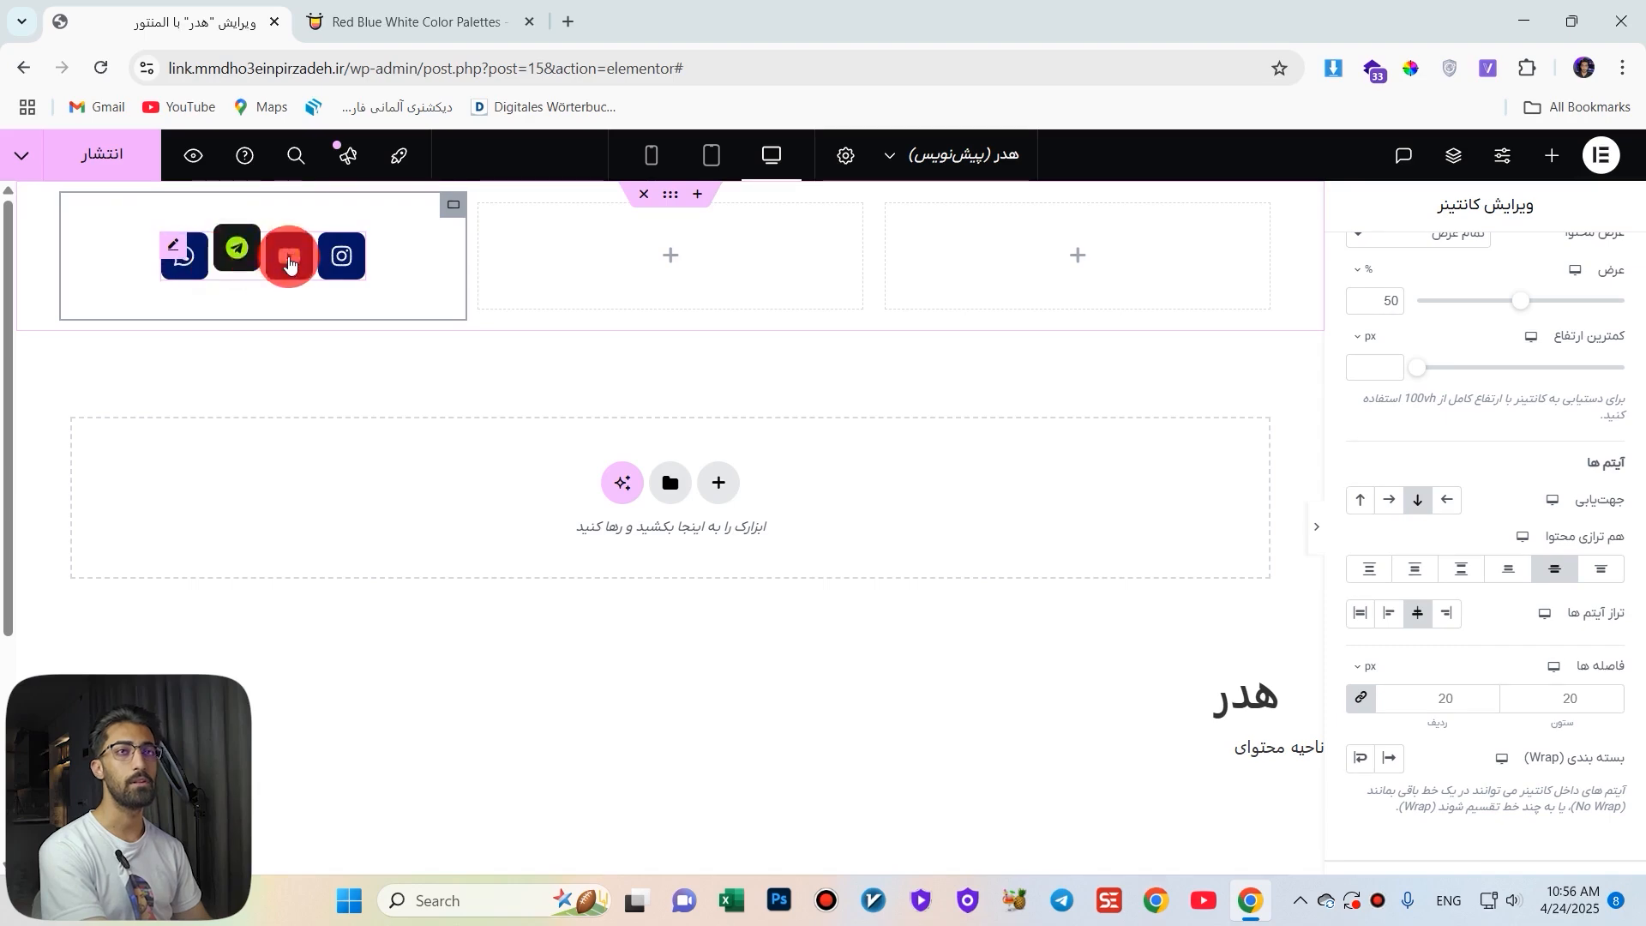
Publish the header template with a display condition that includes the entire site (شامل، کل سایت).
left_click(126, 165)
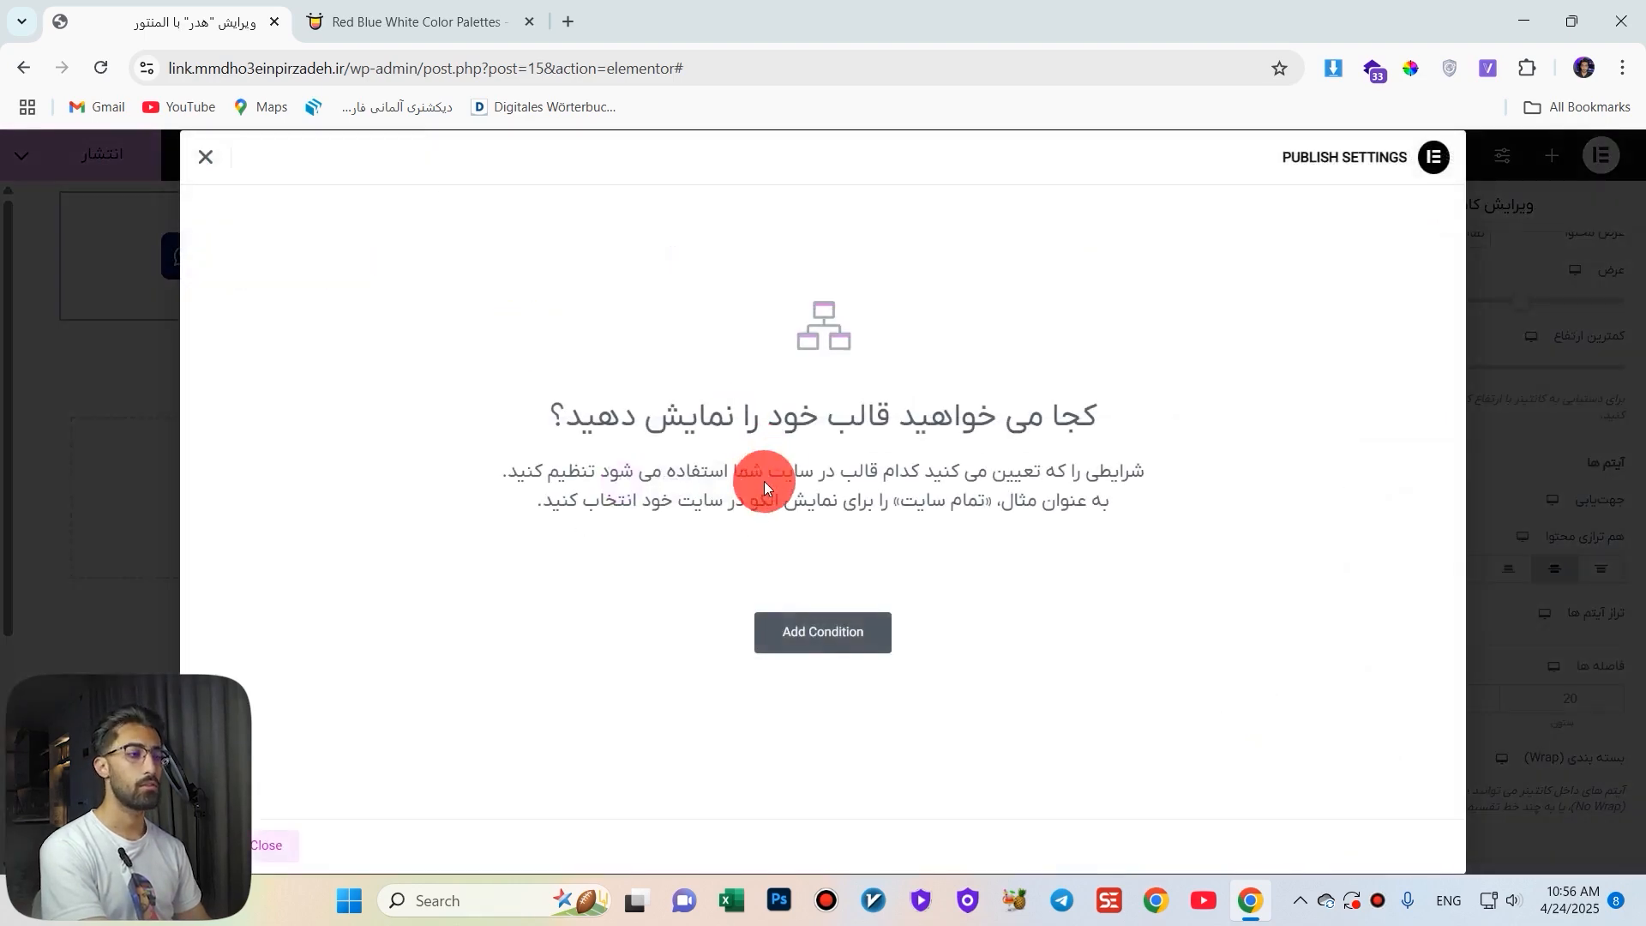
left_click(824, 643)
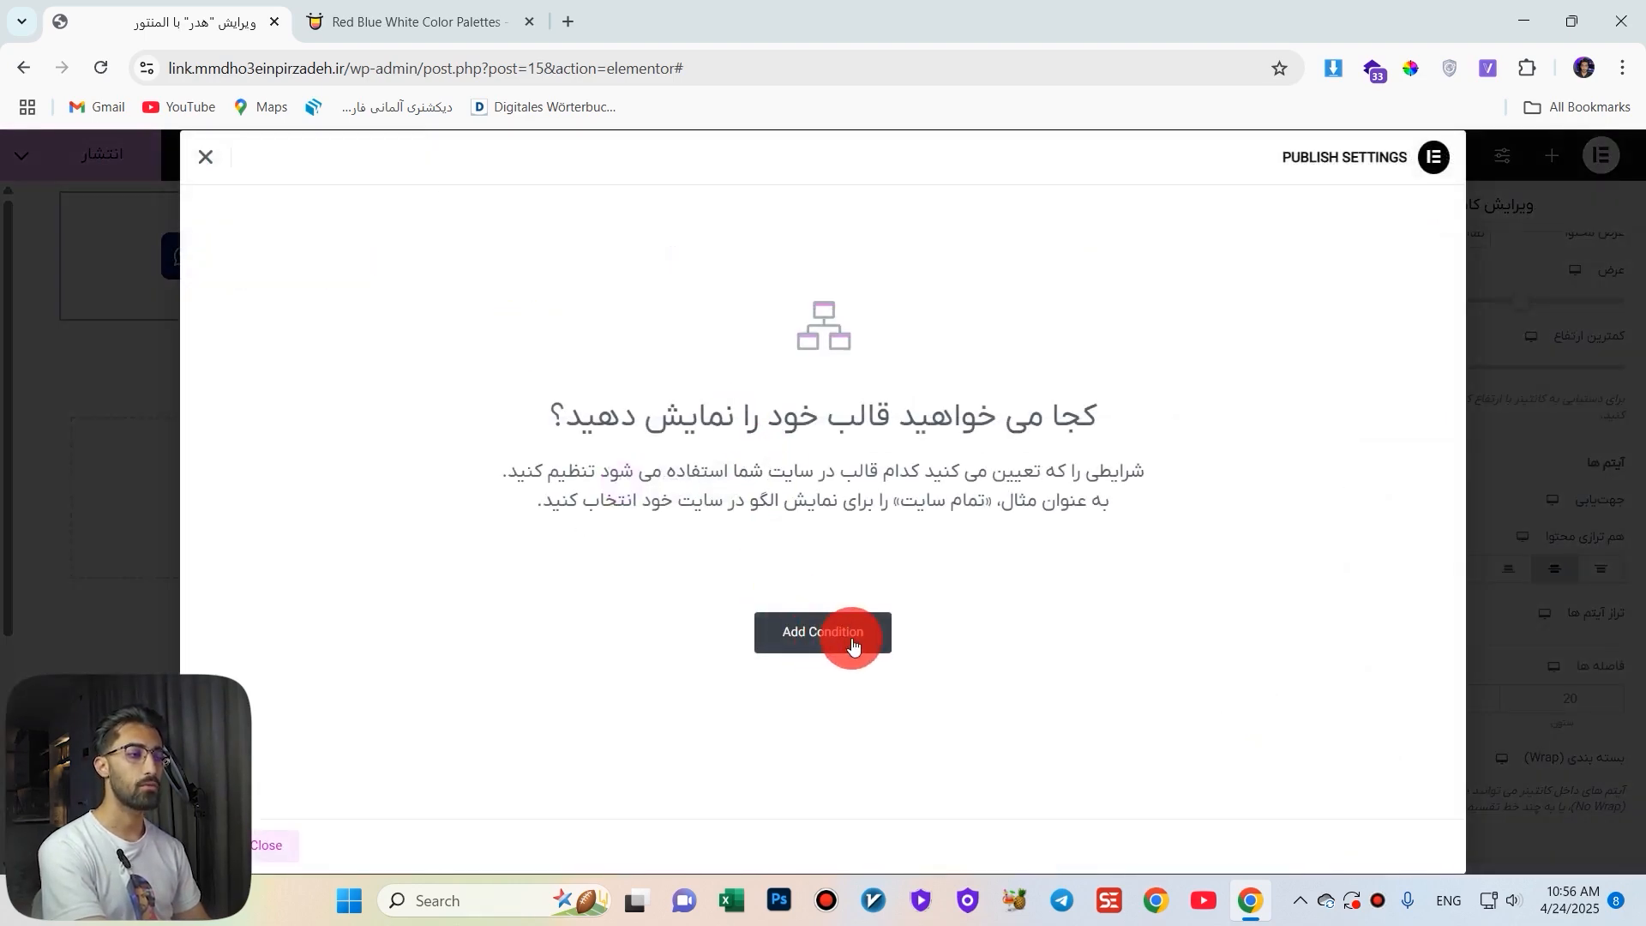
left_click(853, 643)
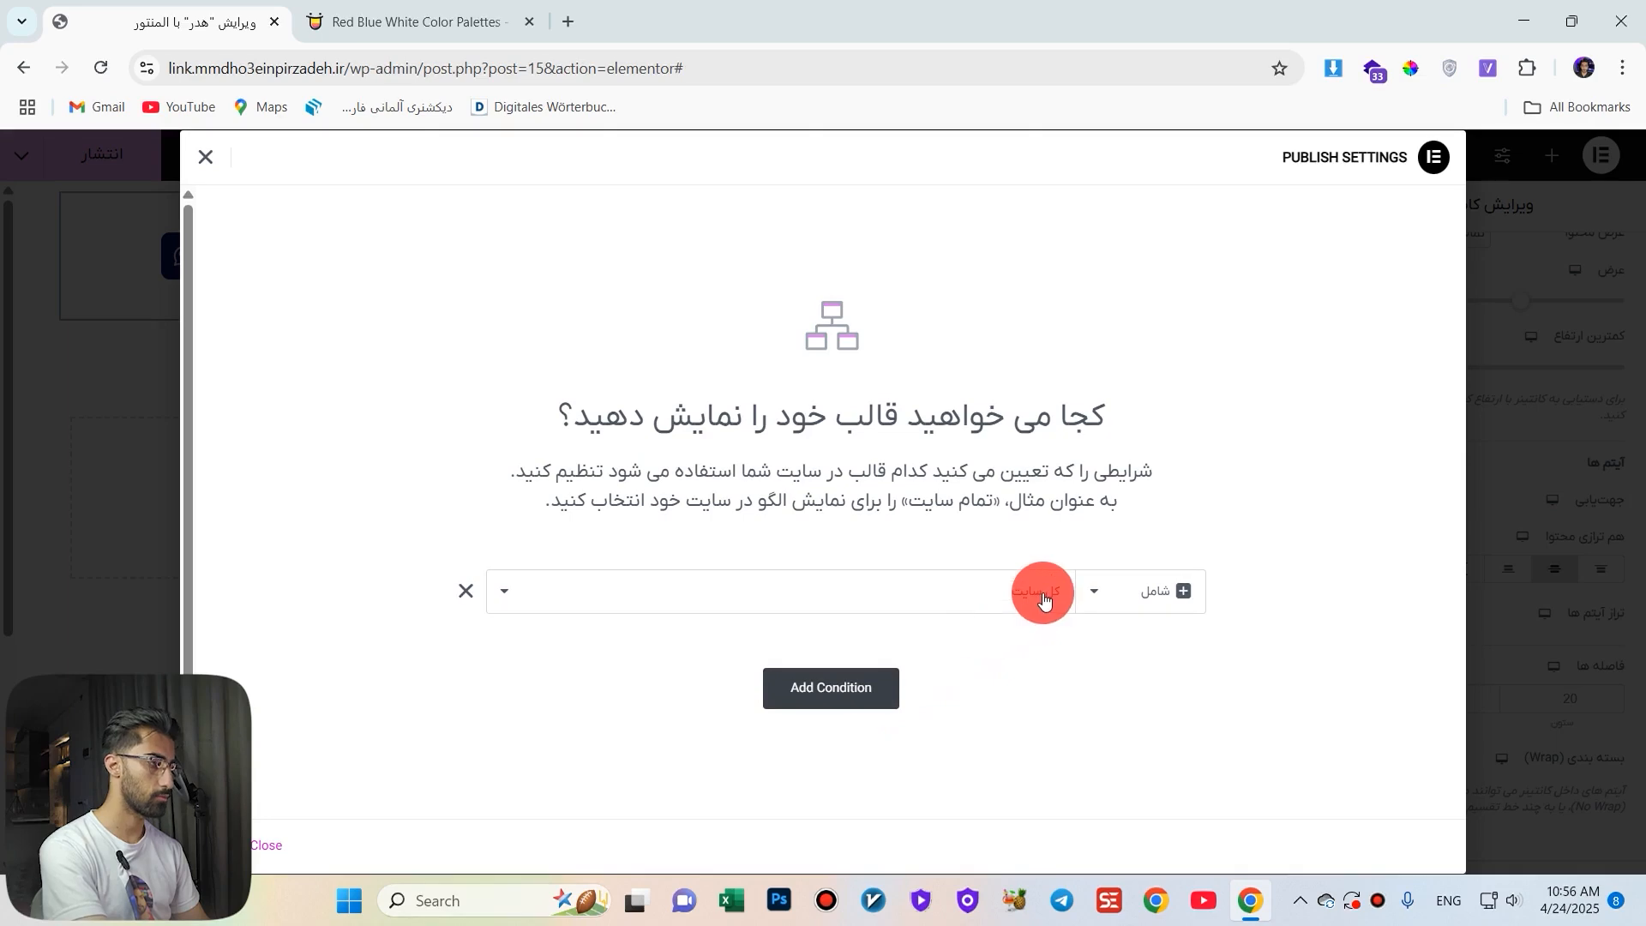
left_click(1166, 596)
left_click(1032, 599)
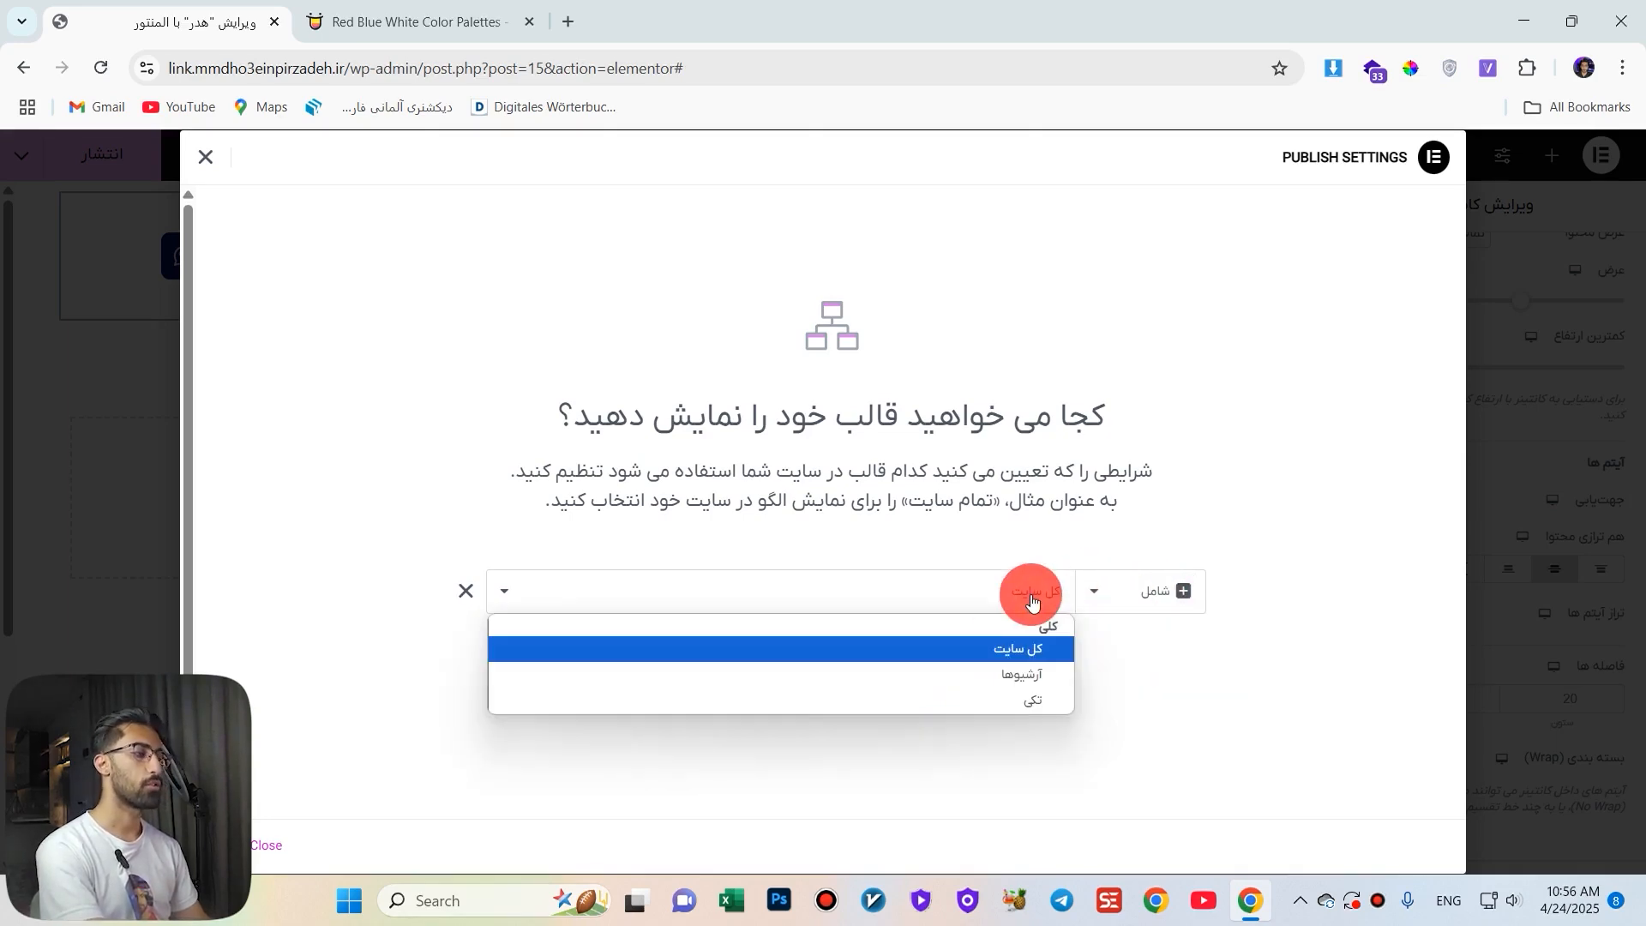
left_click(1003, 609)
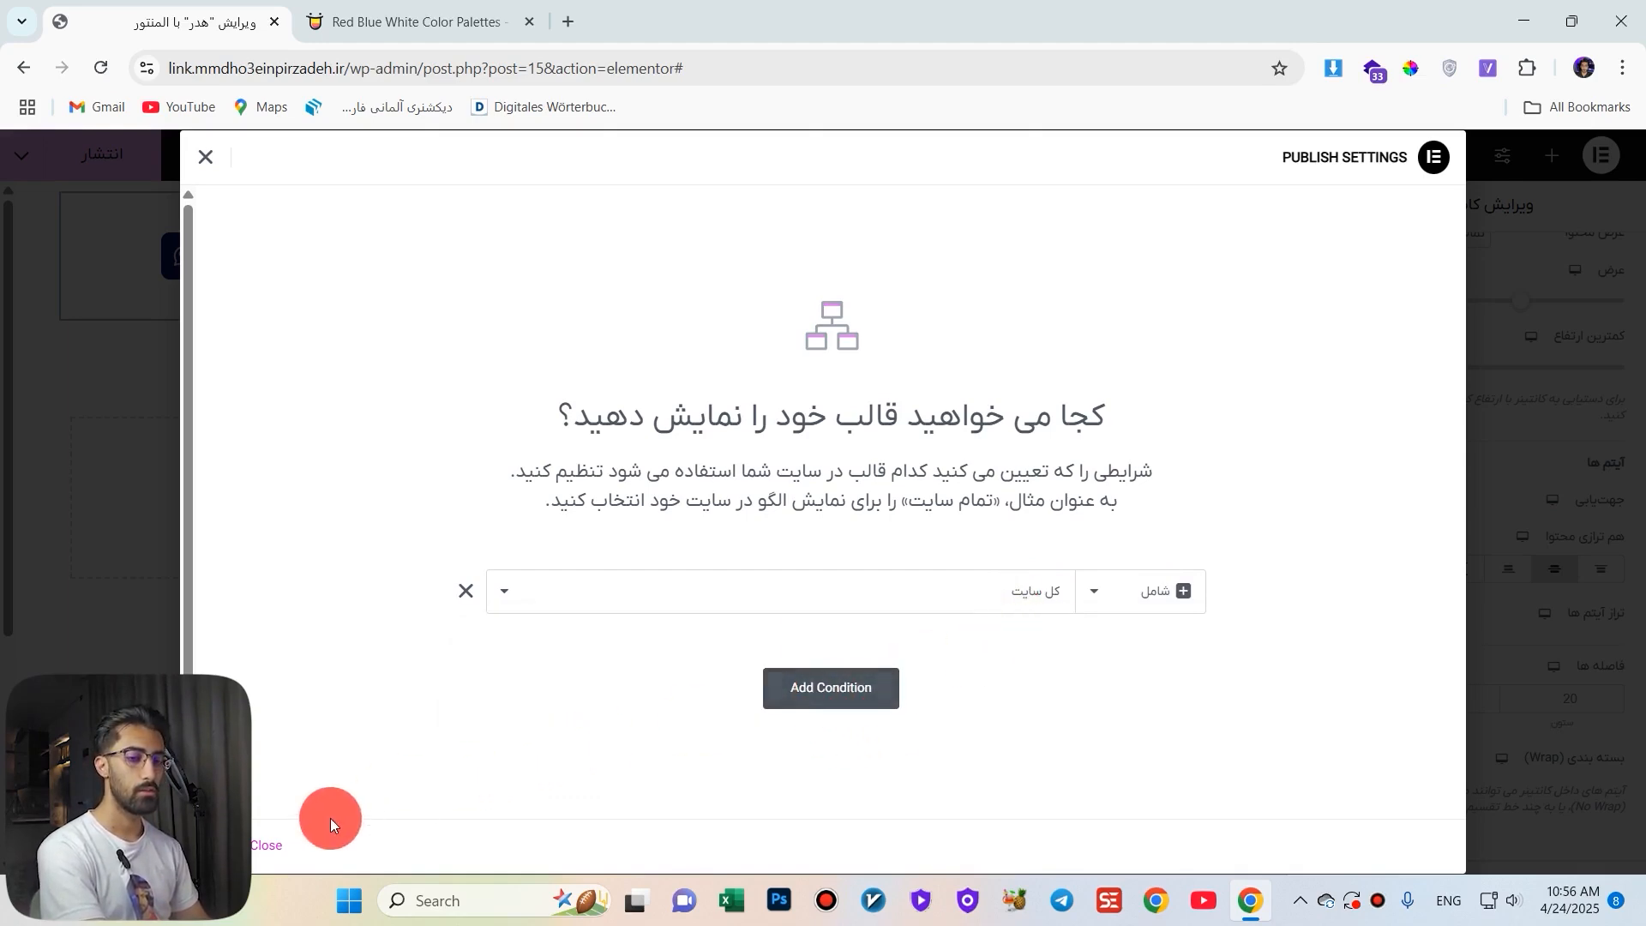
left_click(262, 857)
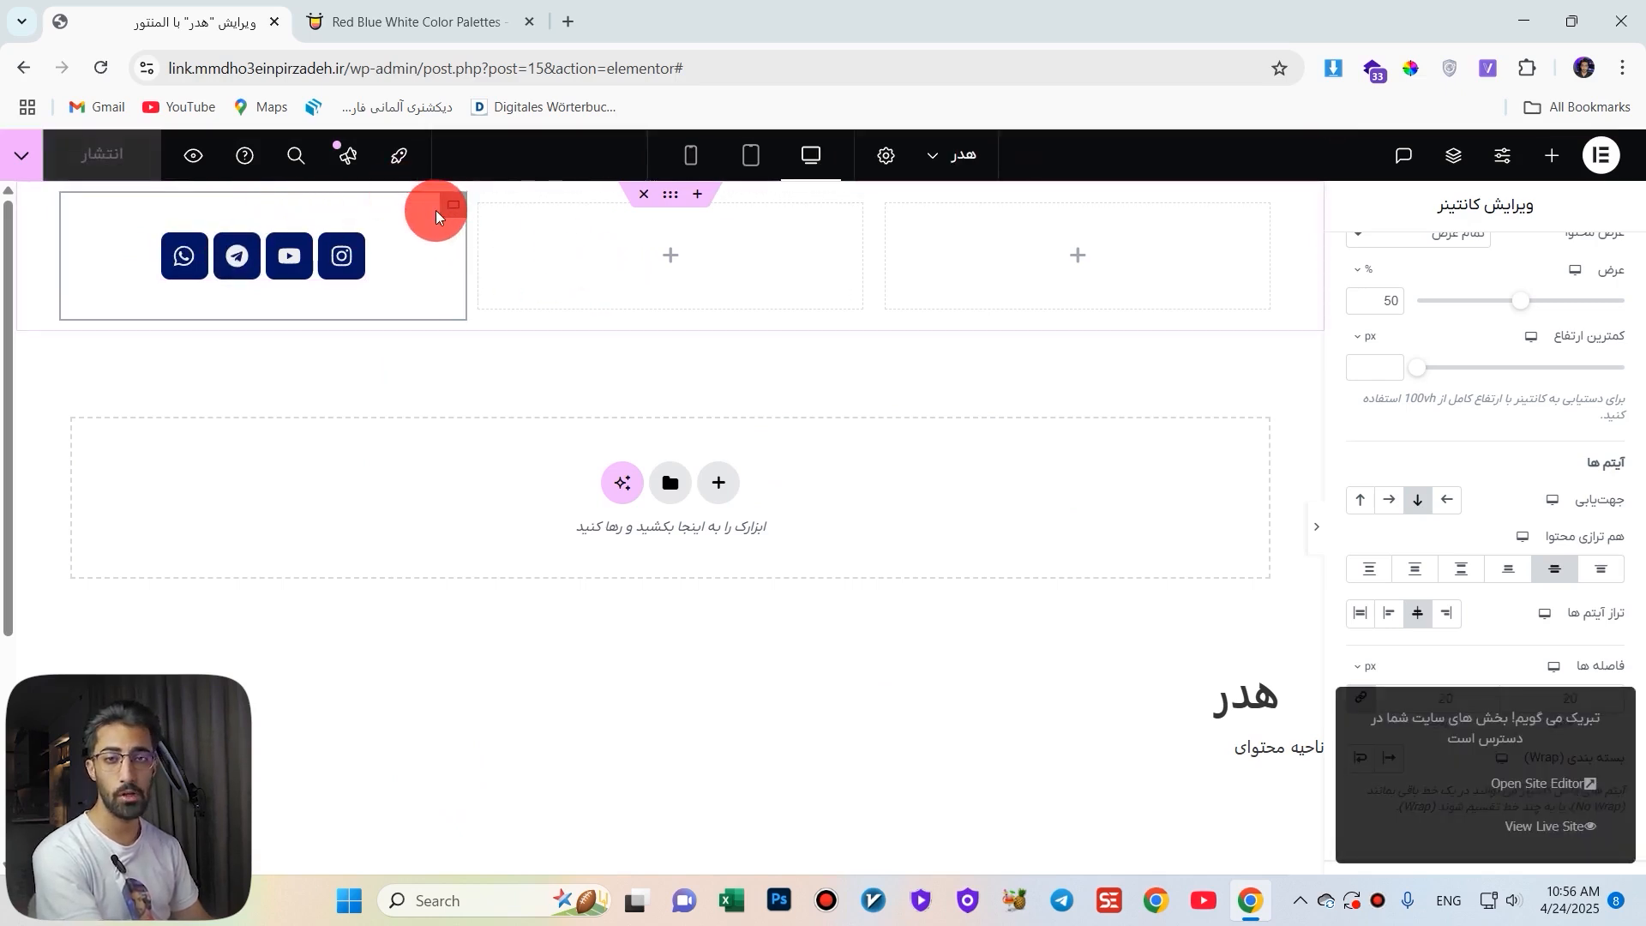
Exit the Elementor editor to WordPress (رفتن به وردپرس) and look through the header template's edit page.
left_click(459, 7)
left_click(251, 22)
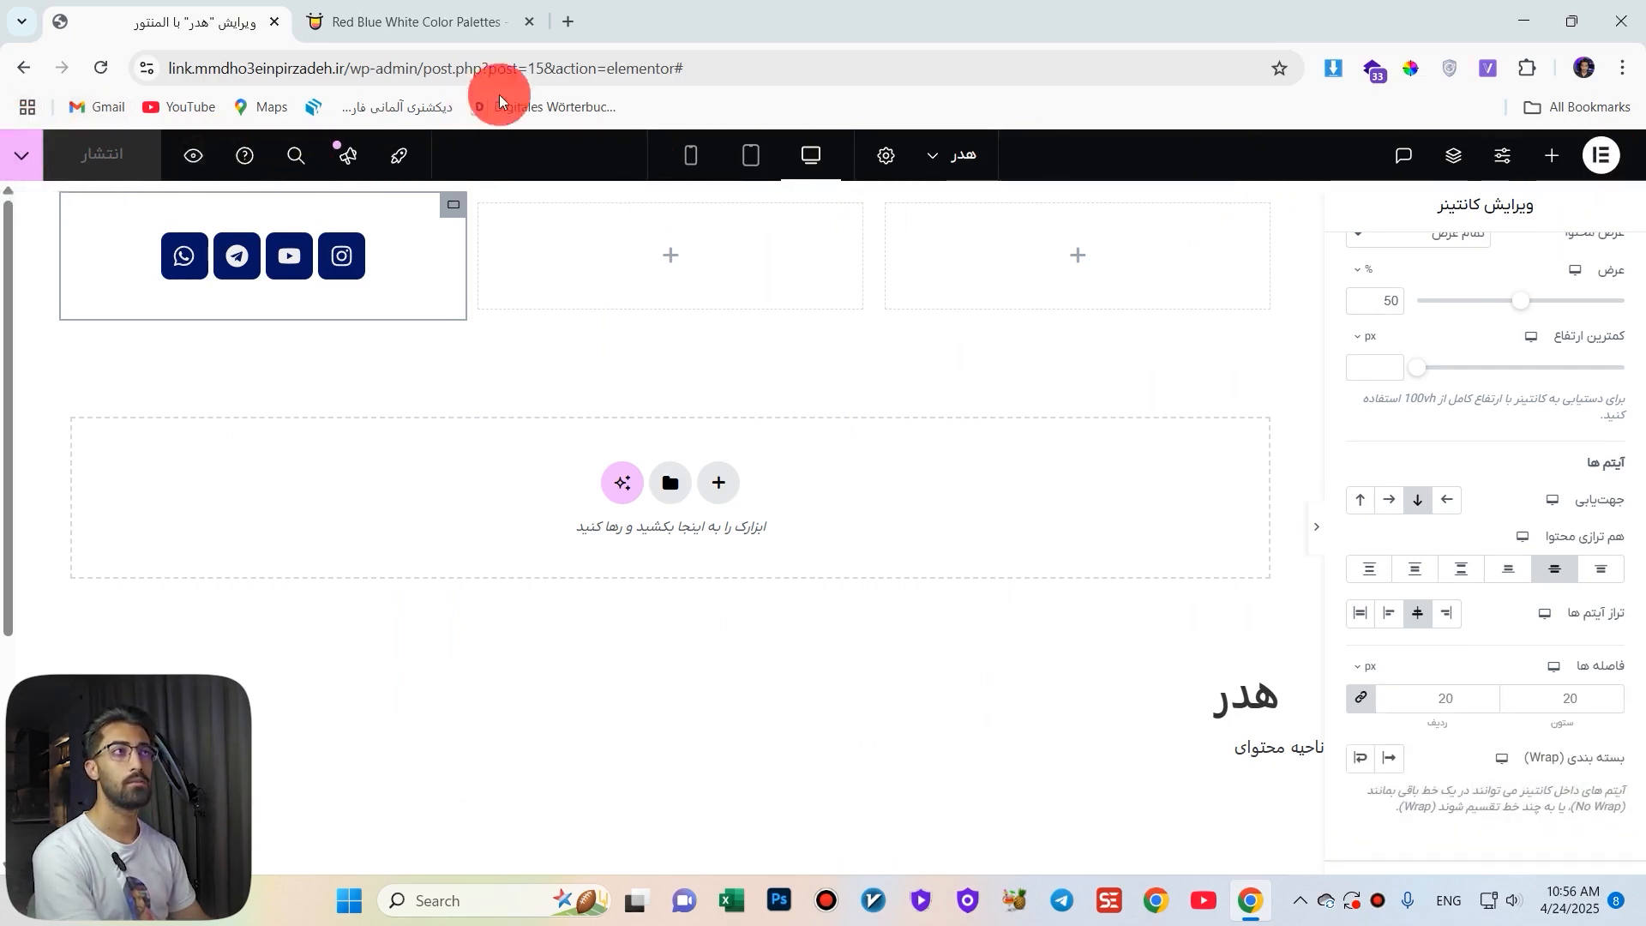
left_click(1600, 155)
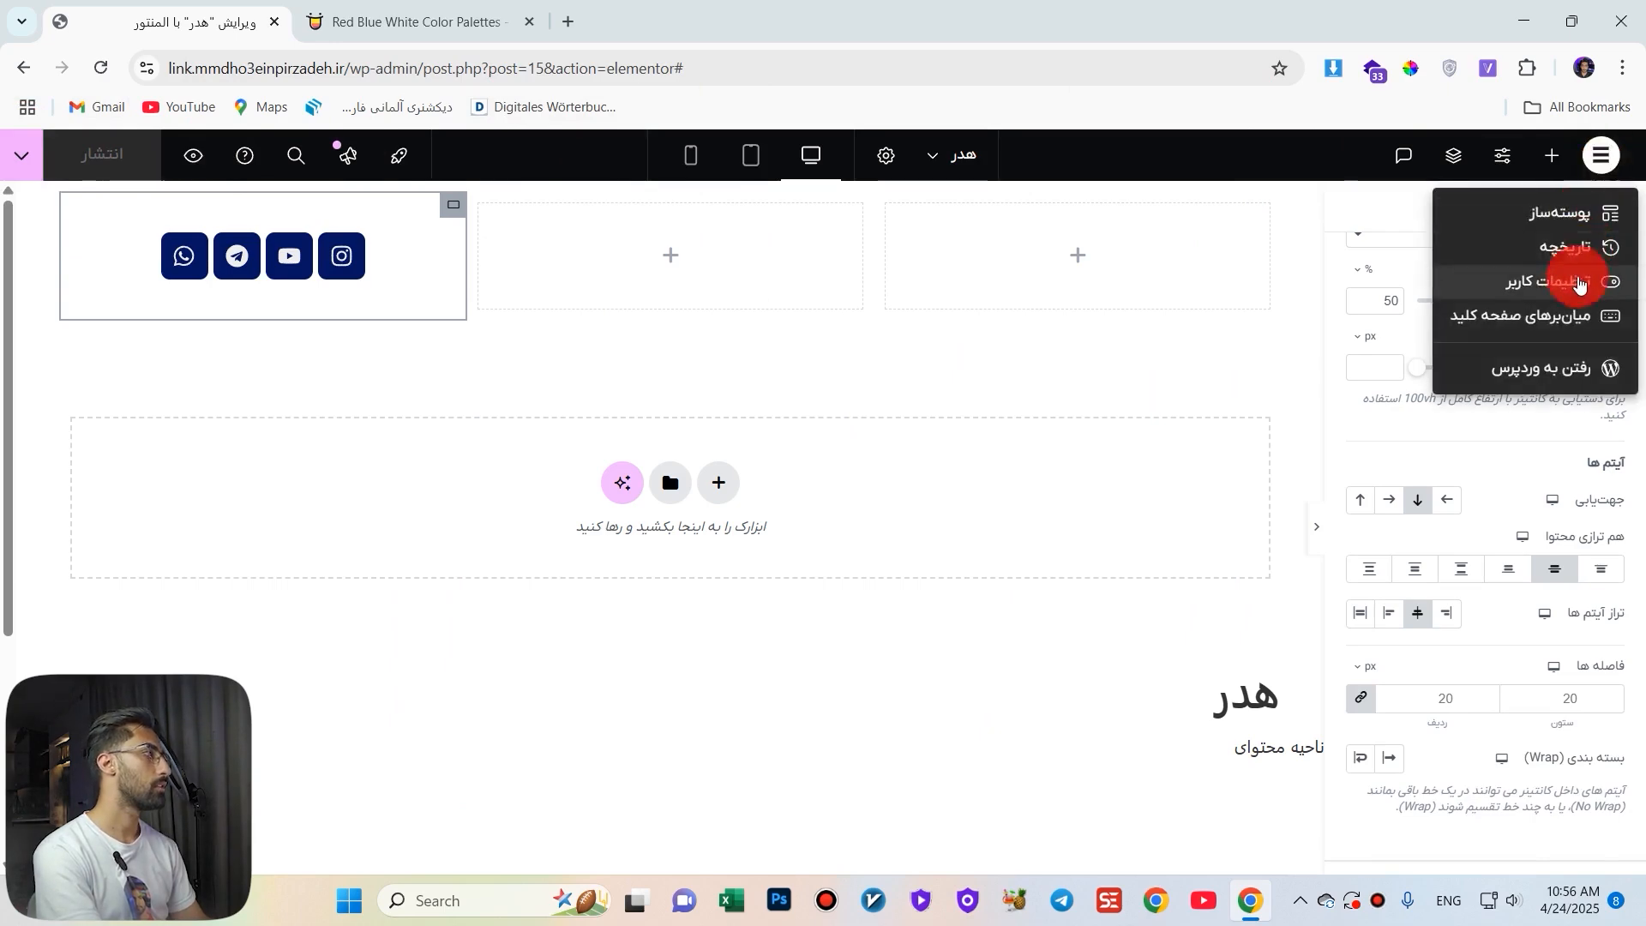
left_click(1558, 365)
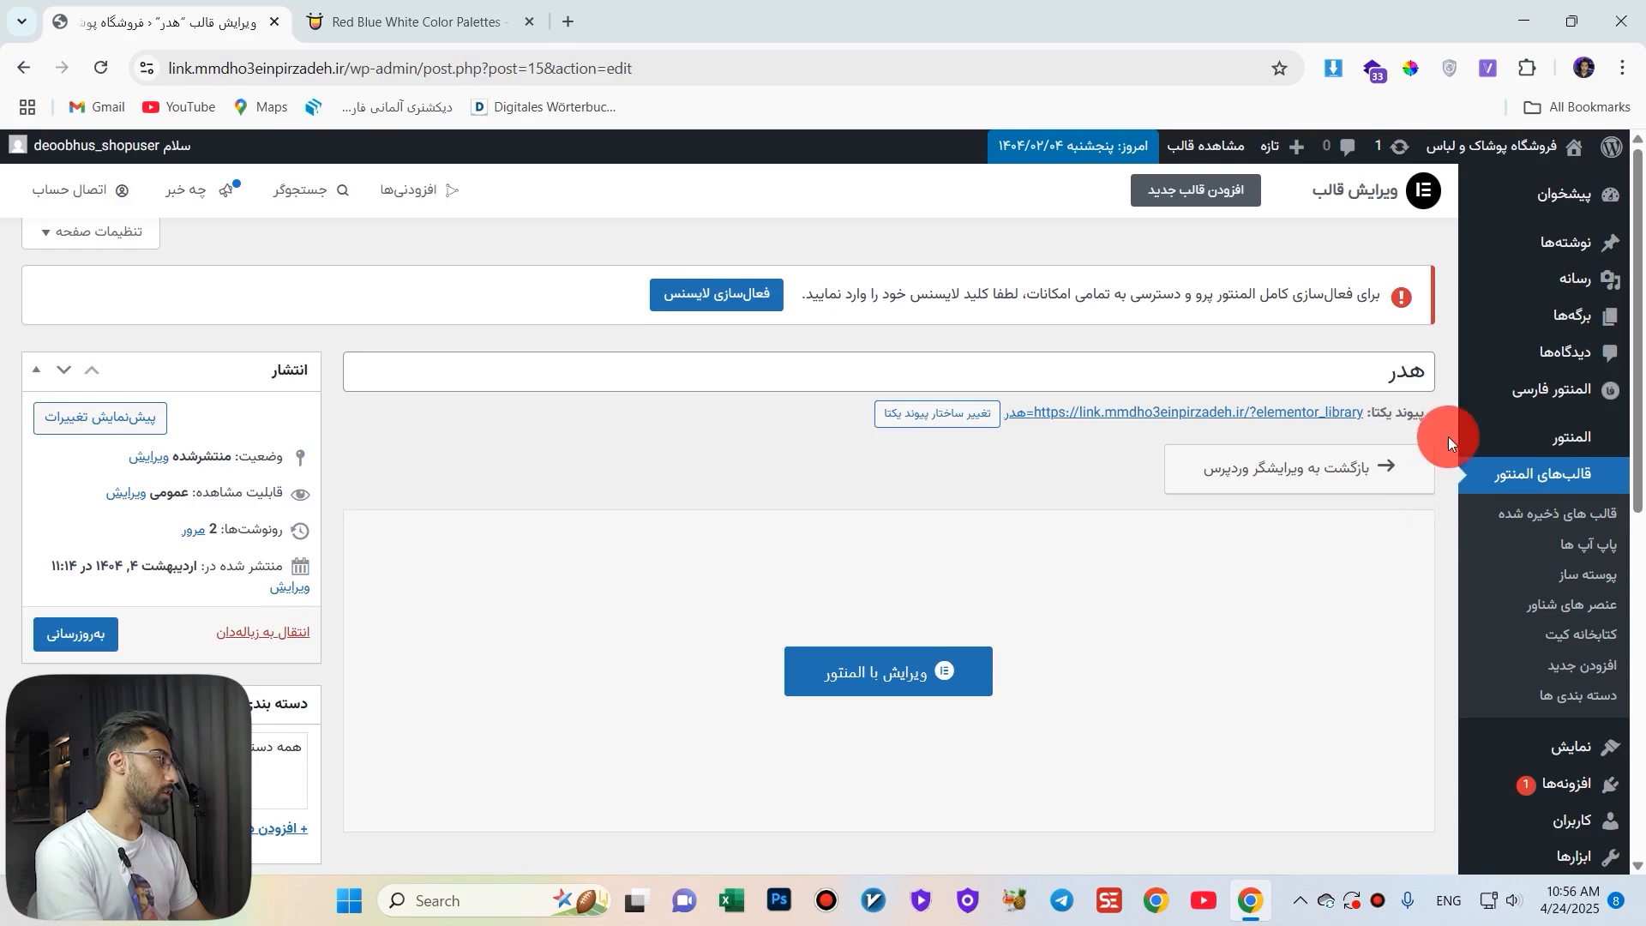
scroll(1447, 437, "down", 6)
scroll(1447, 435, "down", 1)
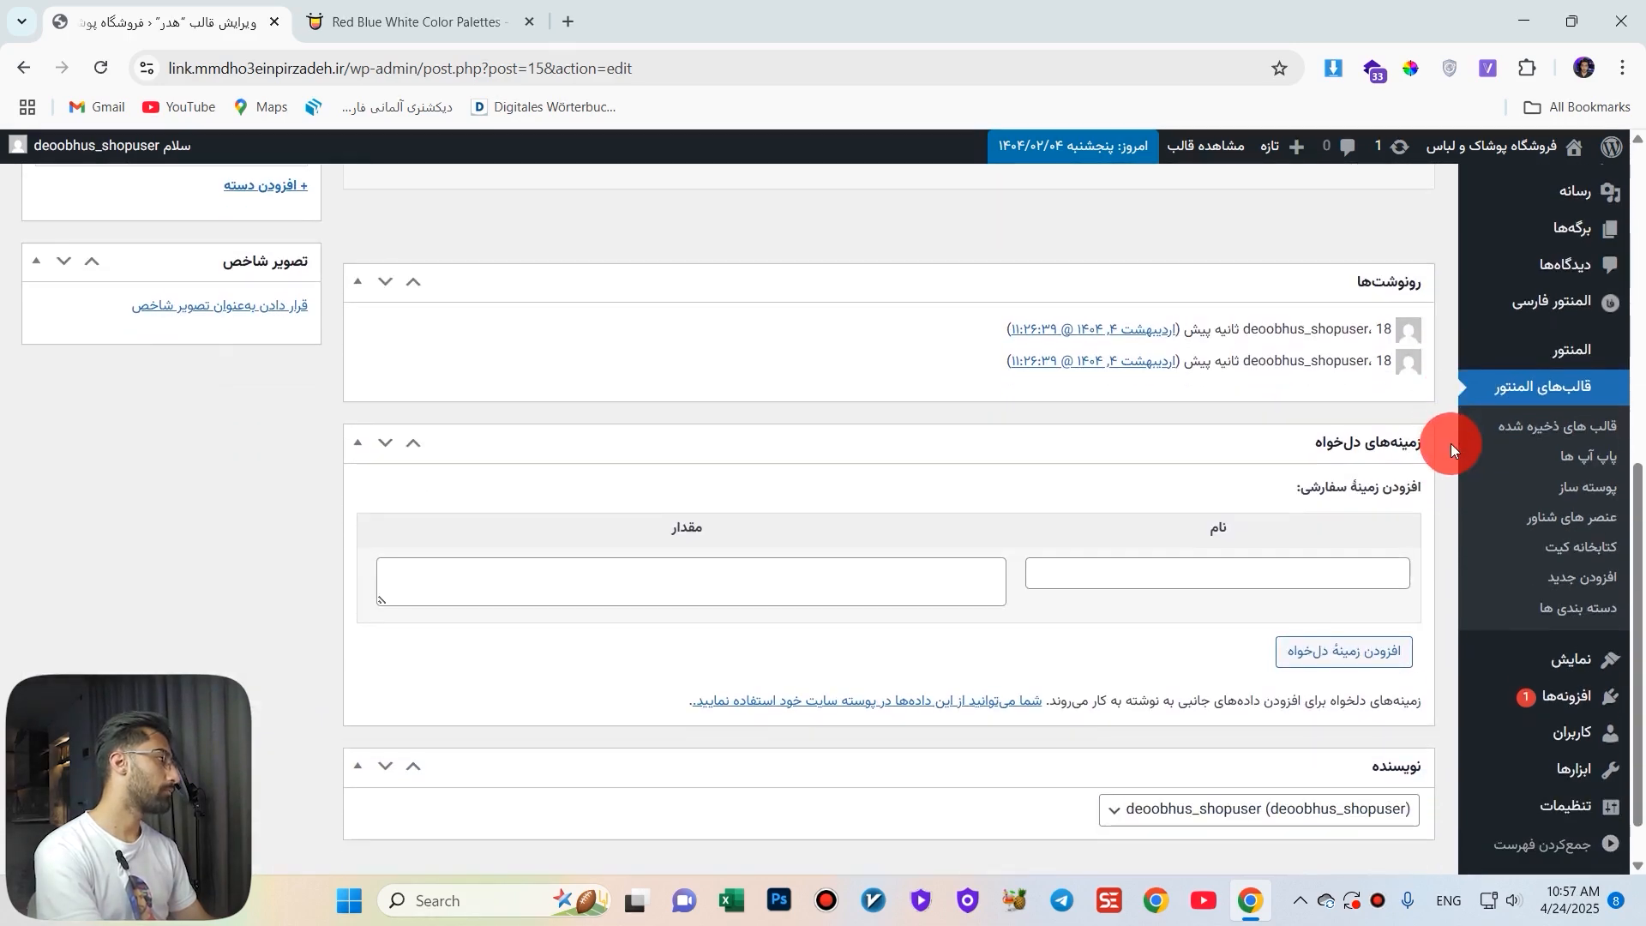
scroll(1451, 444, "up", 4)
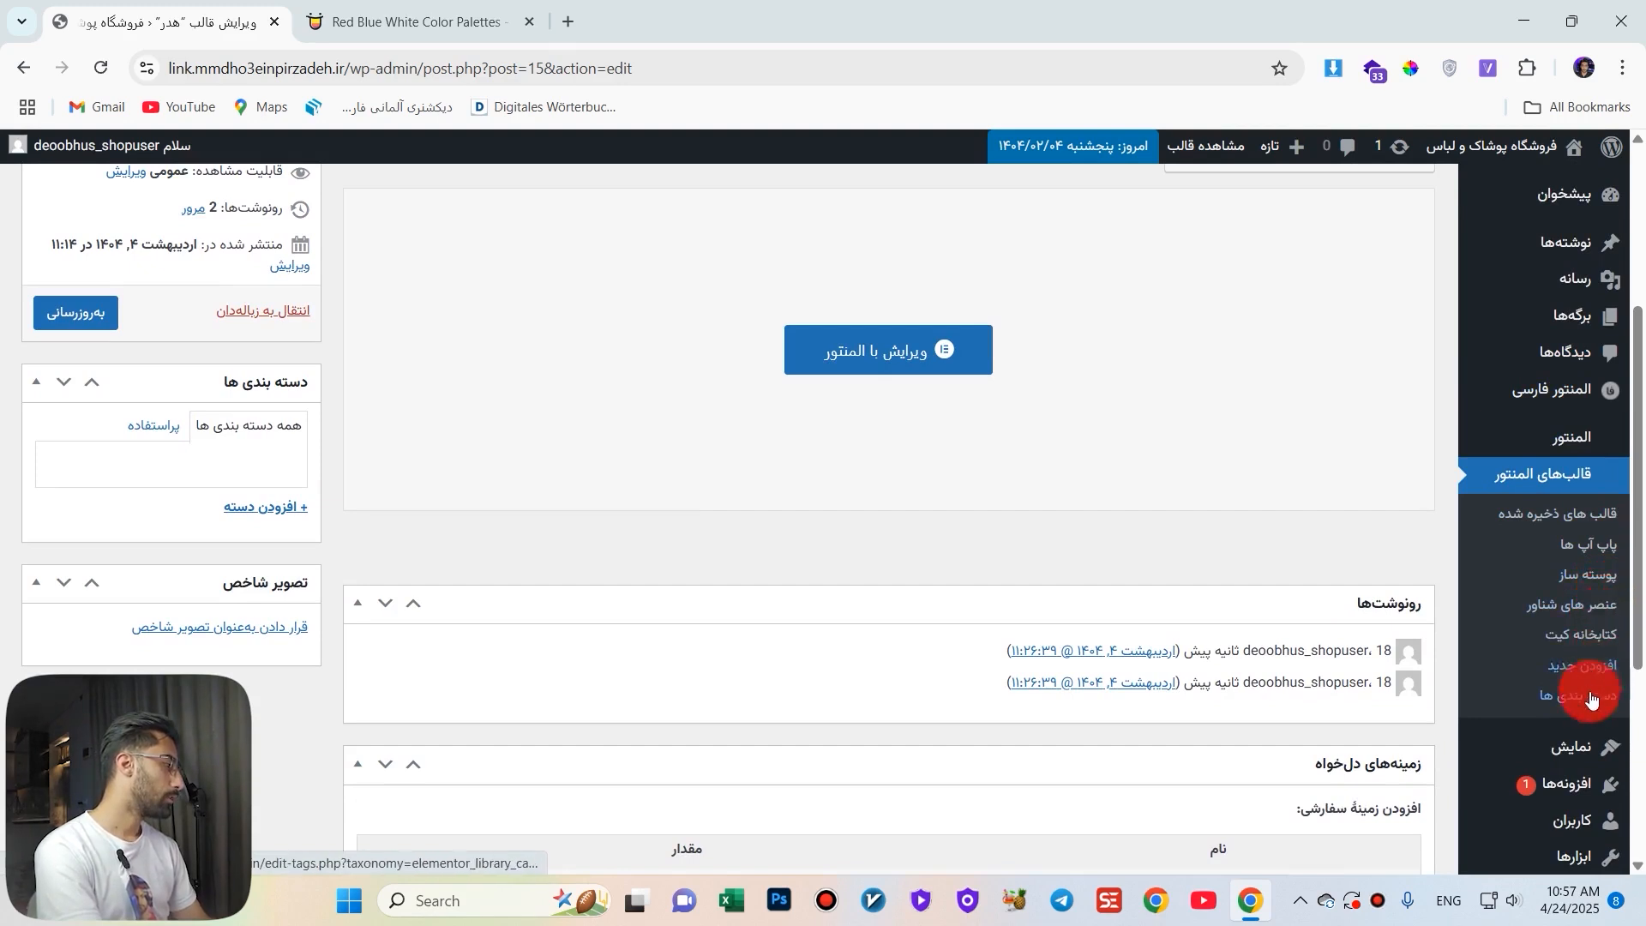
Open the site's menu management and create a navigation menu named "منو اصلی فروشگاه".
mouse_move(1575, 750)
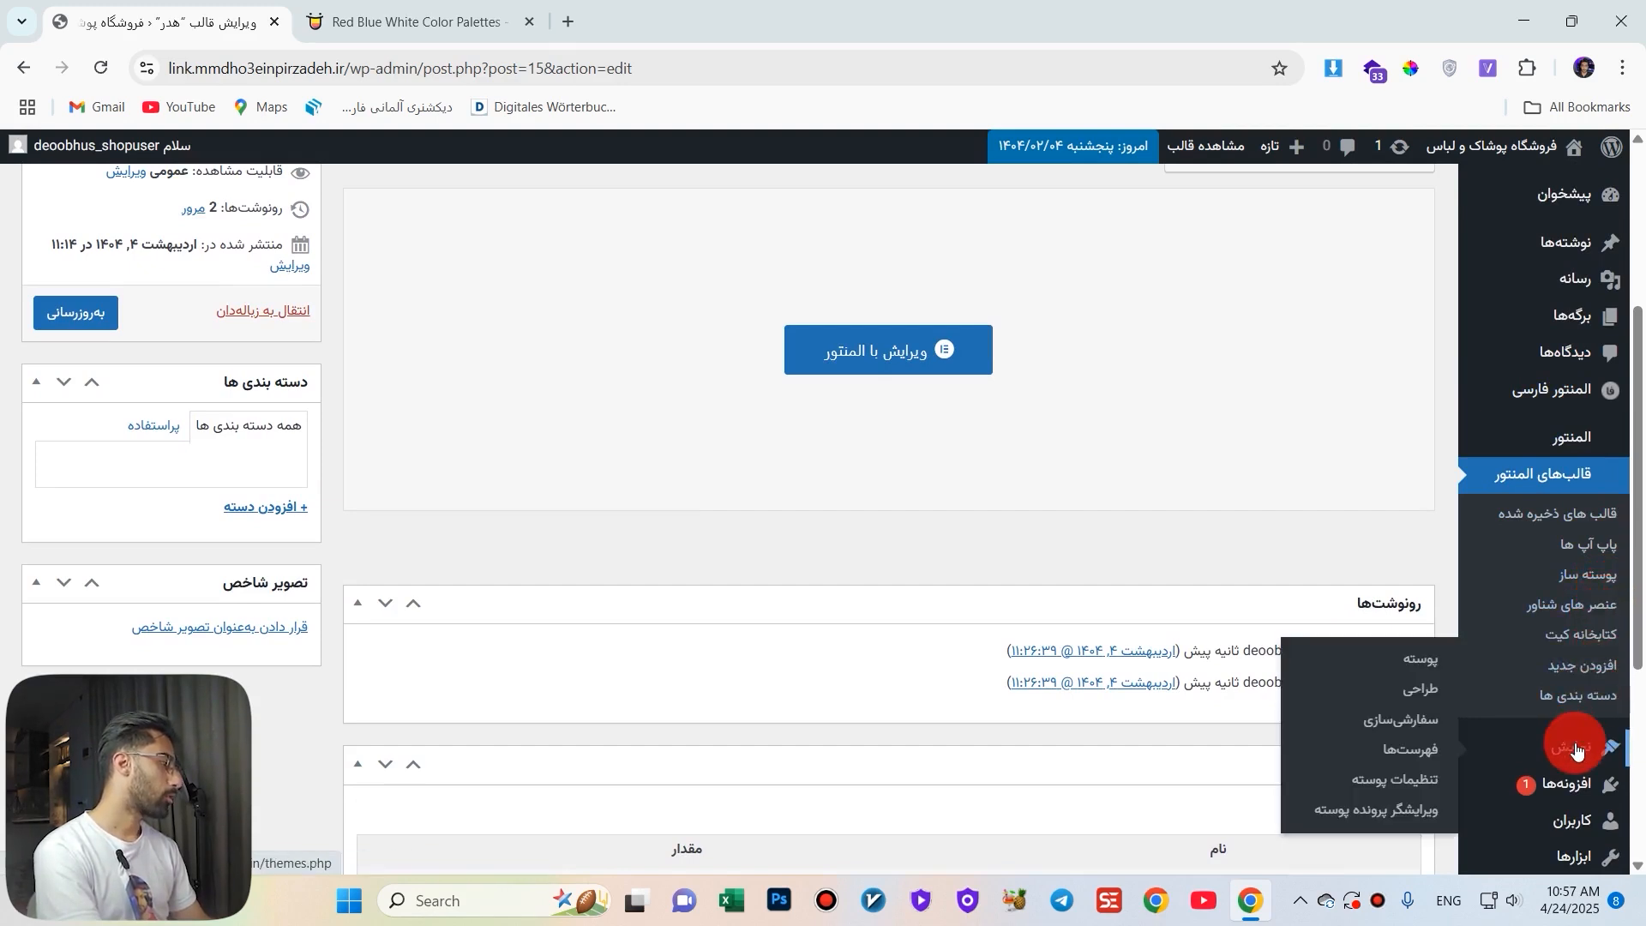
left_click(1422, 751)
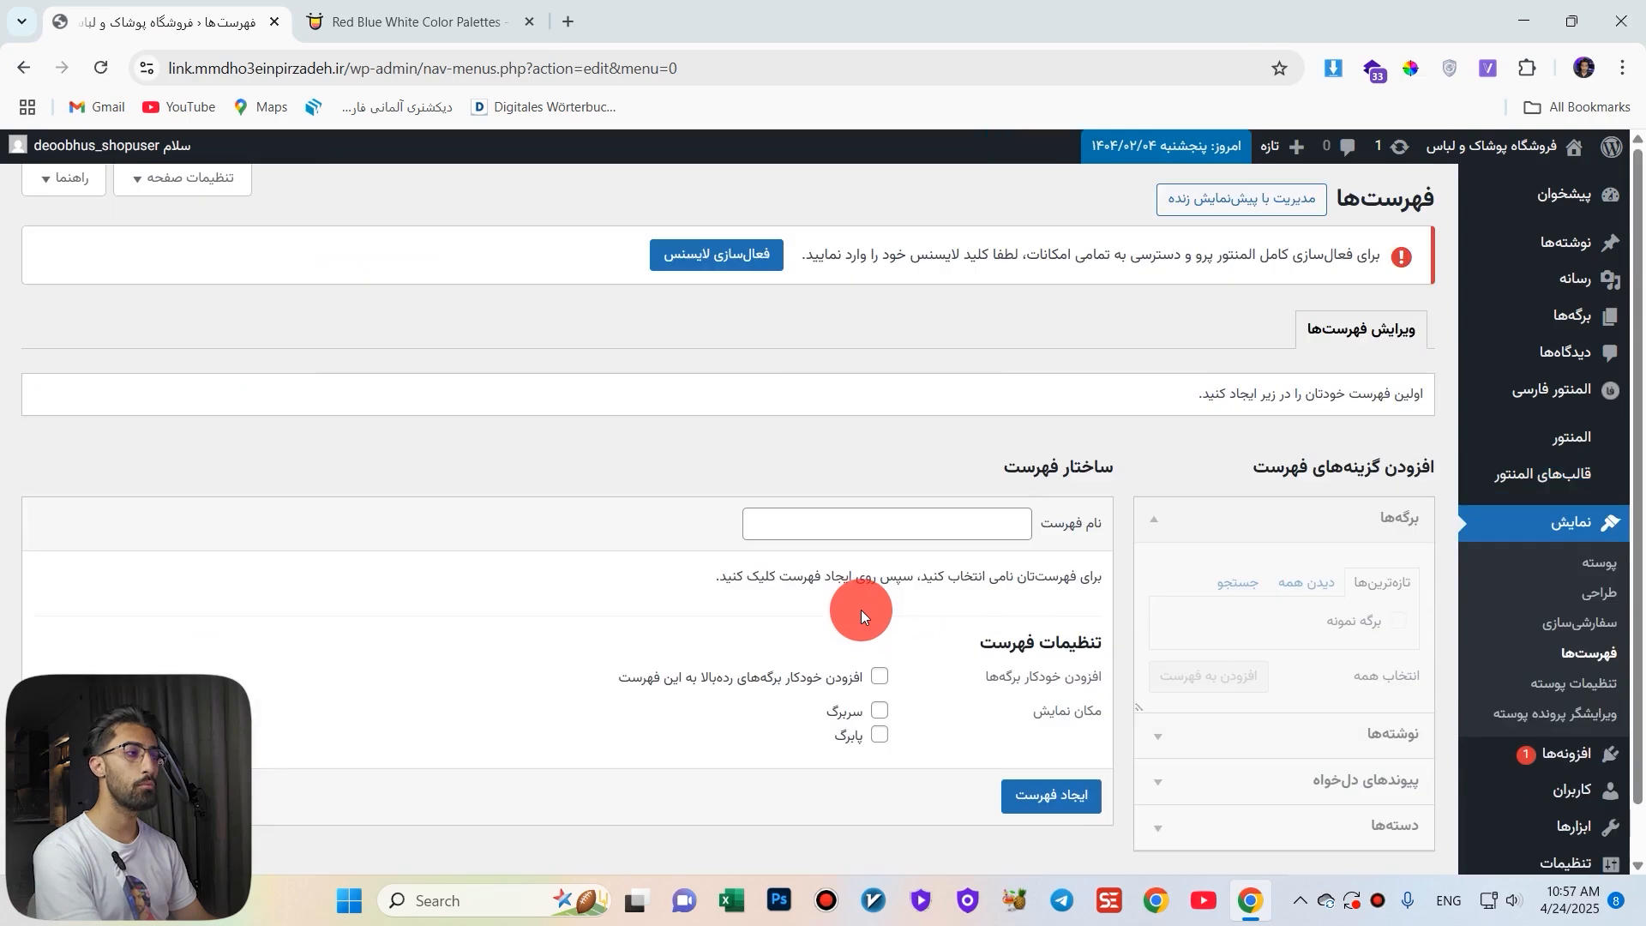
scroll(1039, 574, "down", 1)
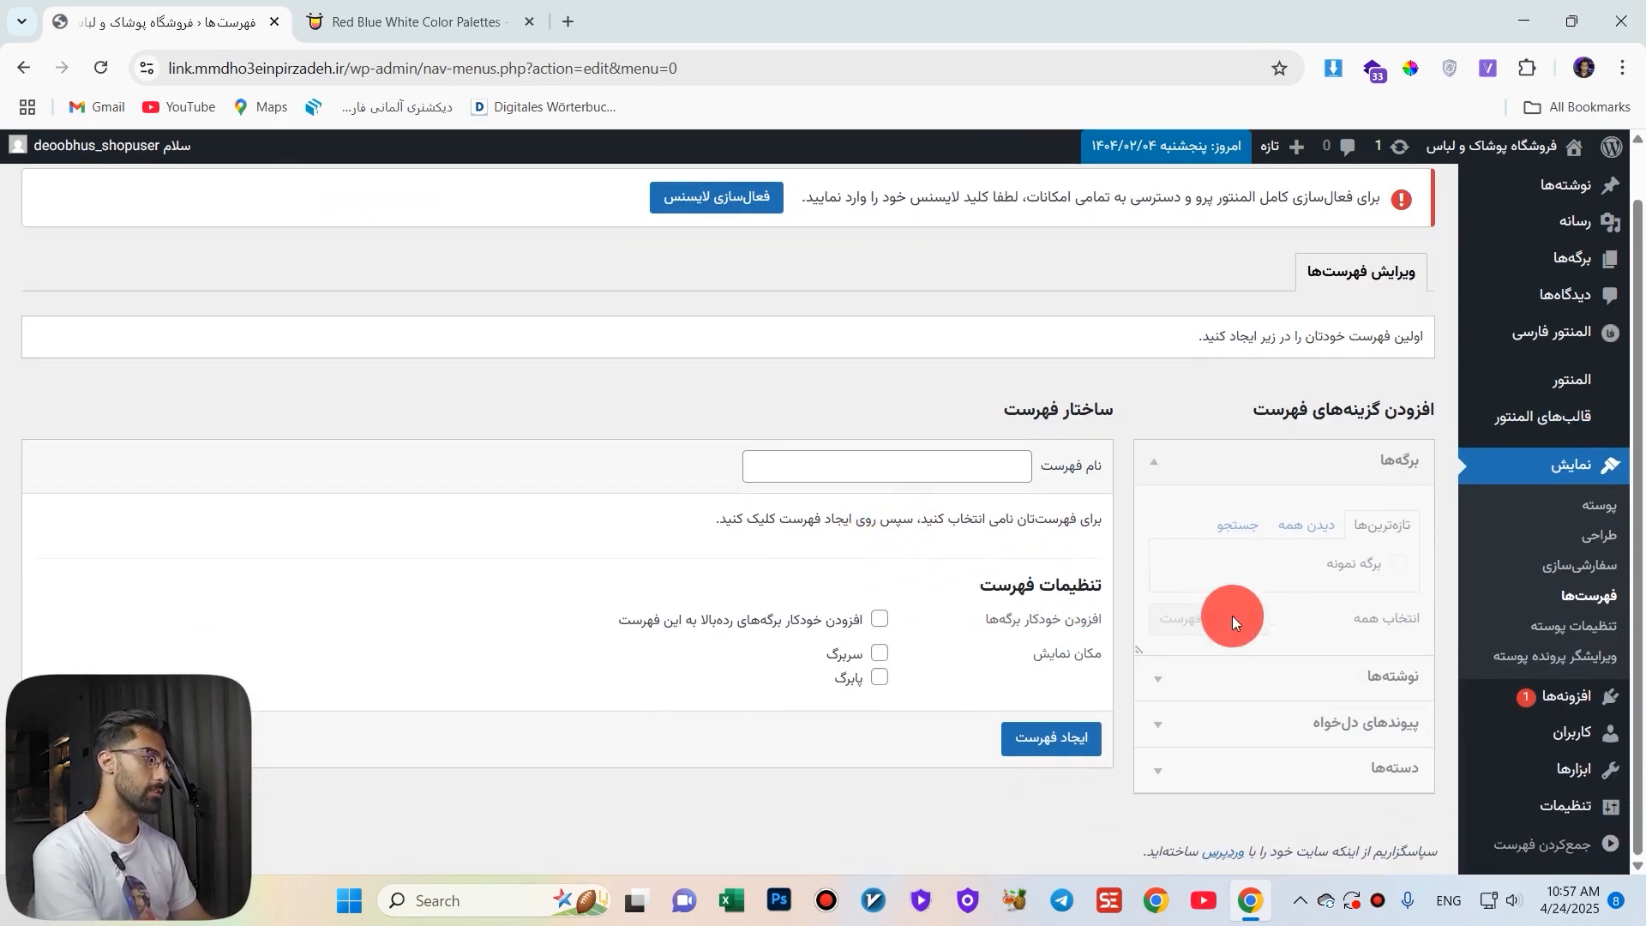
left_click(994, 463)
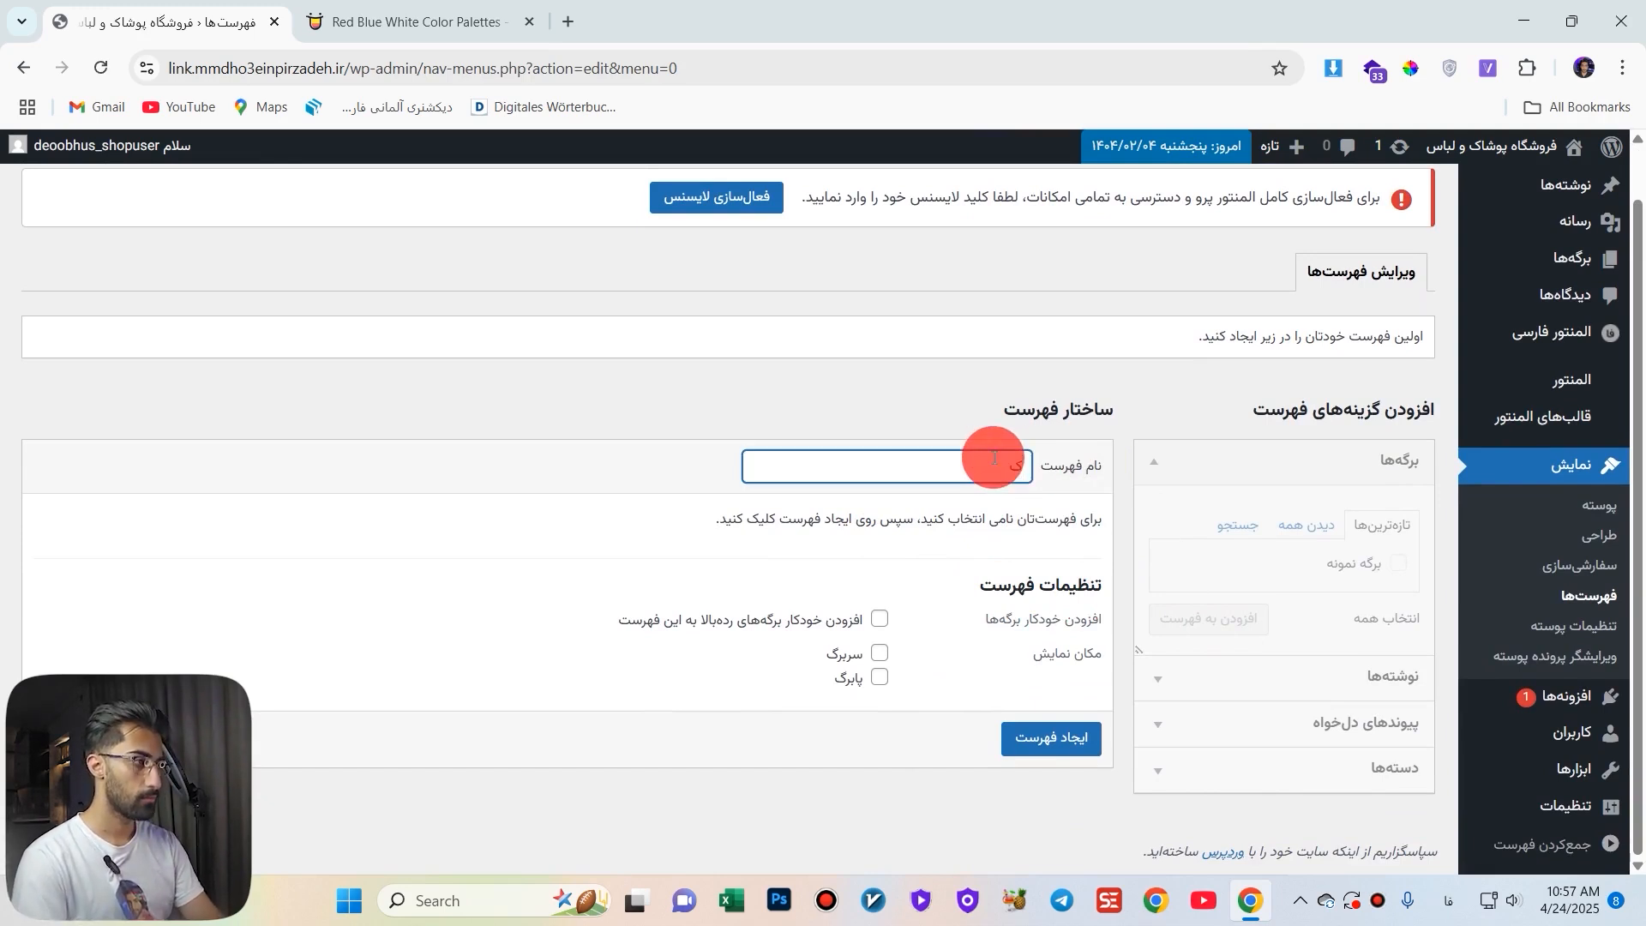
type("منو اصل")
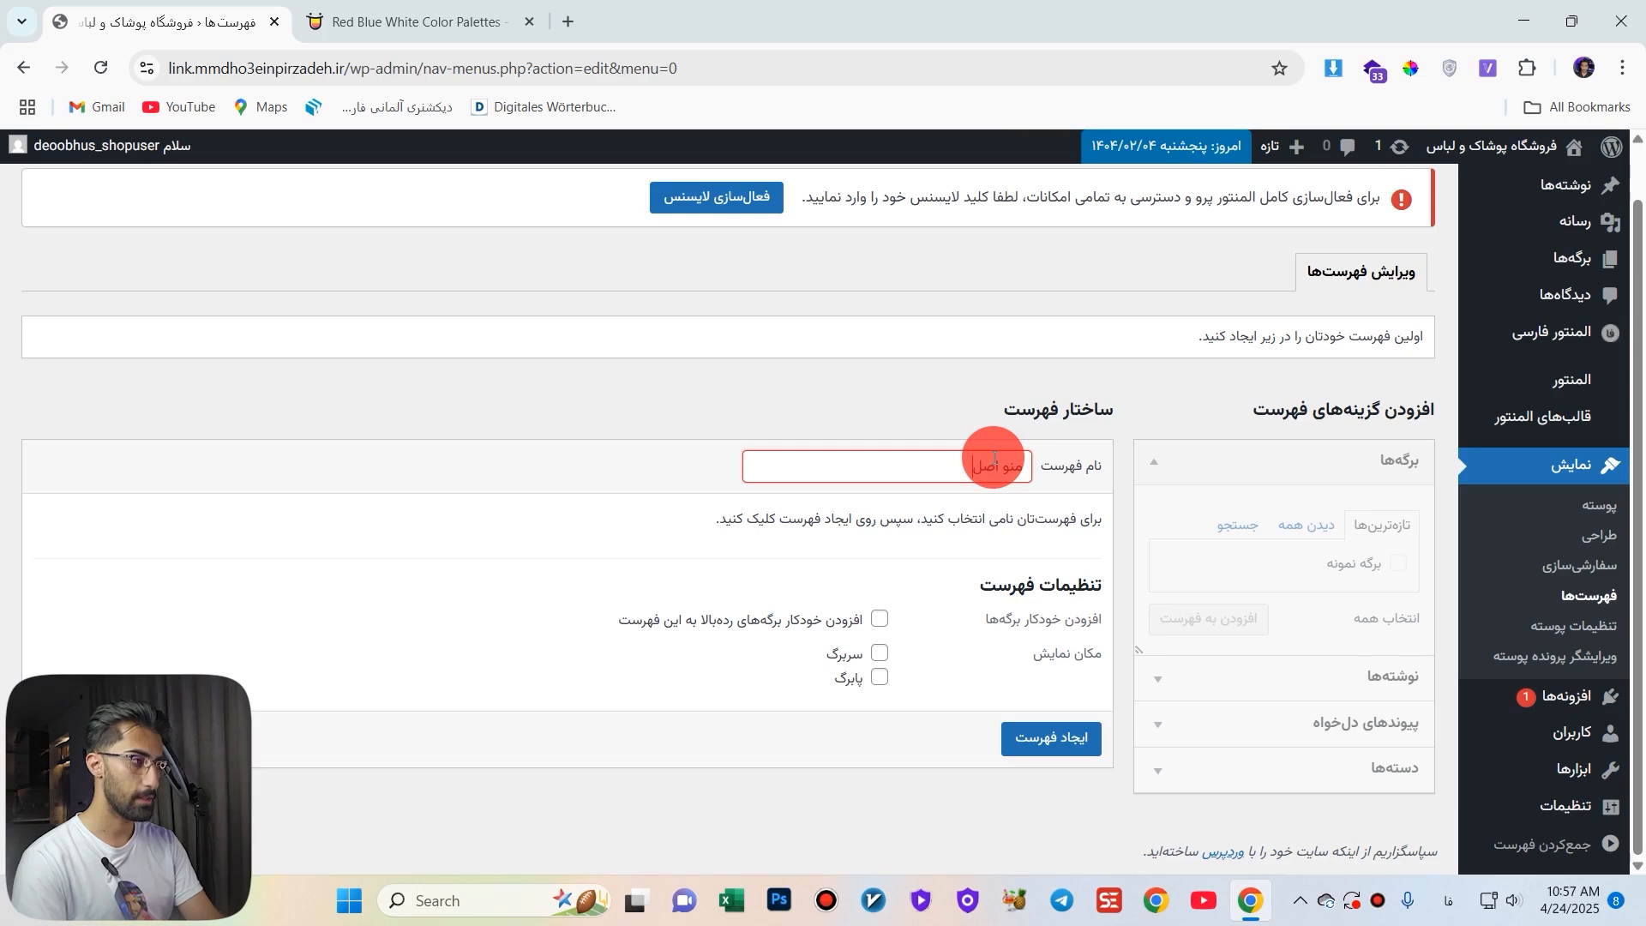
type("ی فروشگاه")
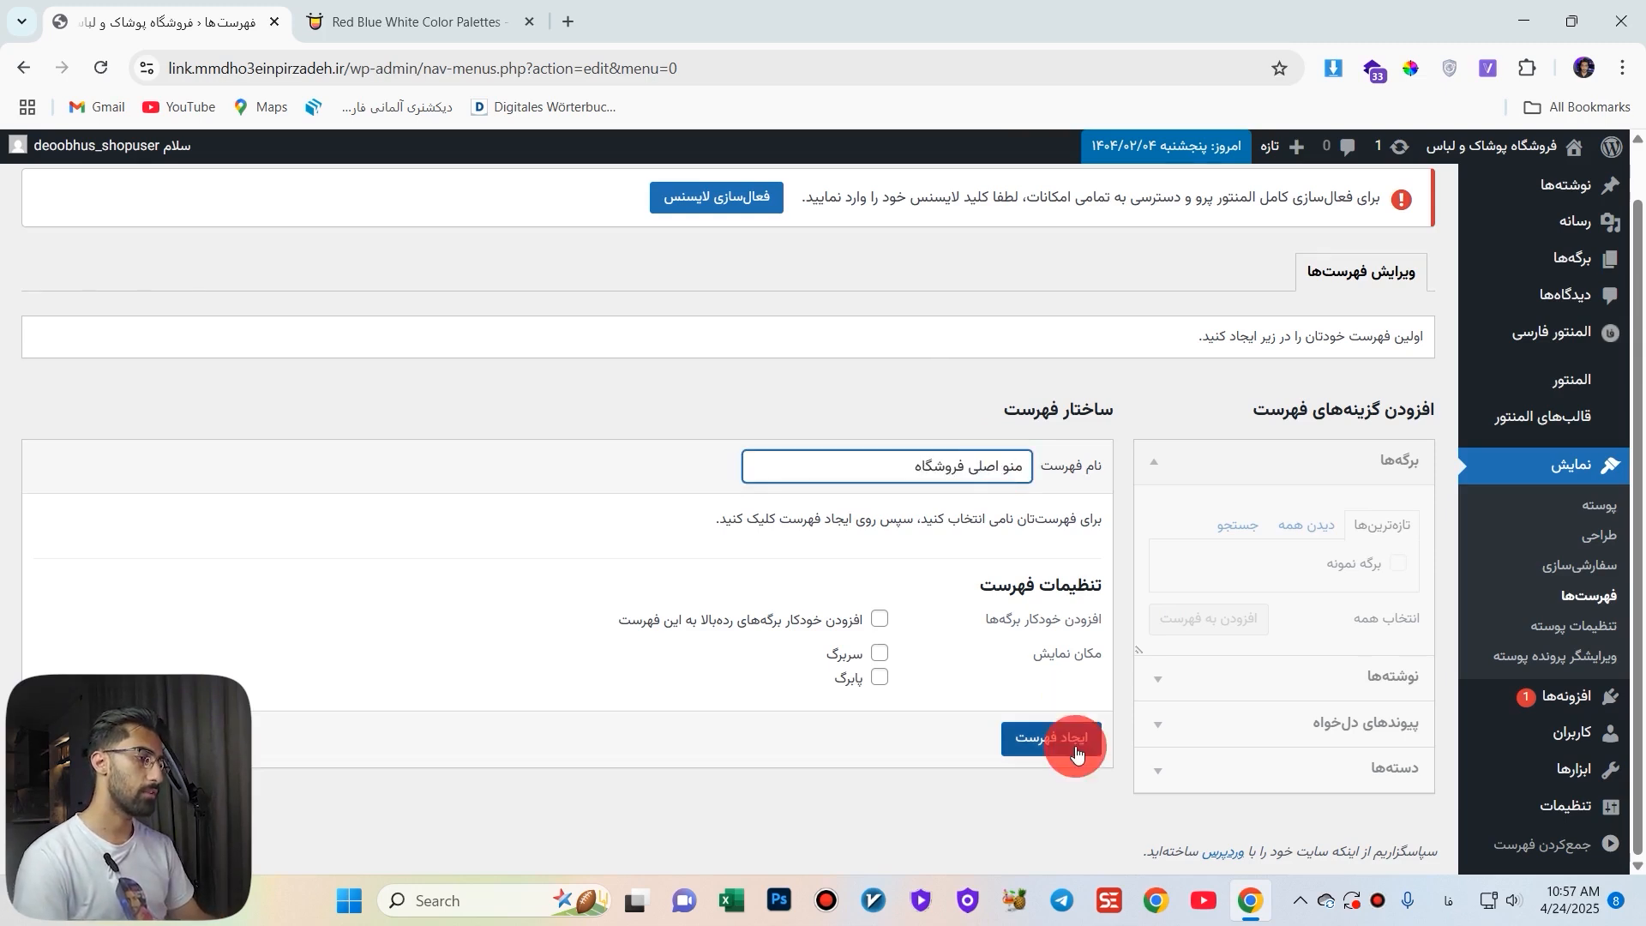
left_click(1076, 755)
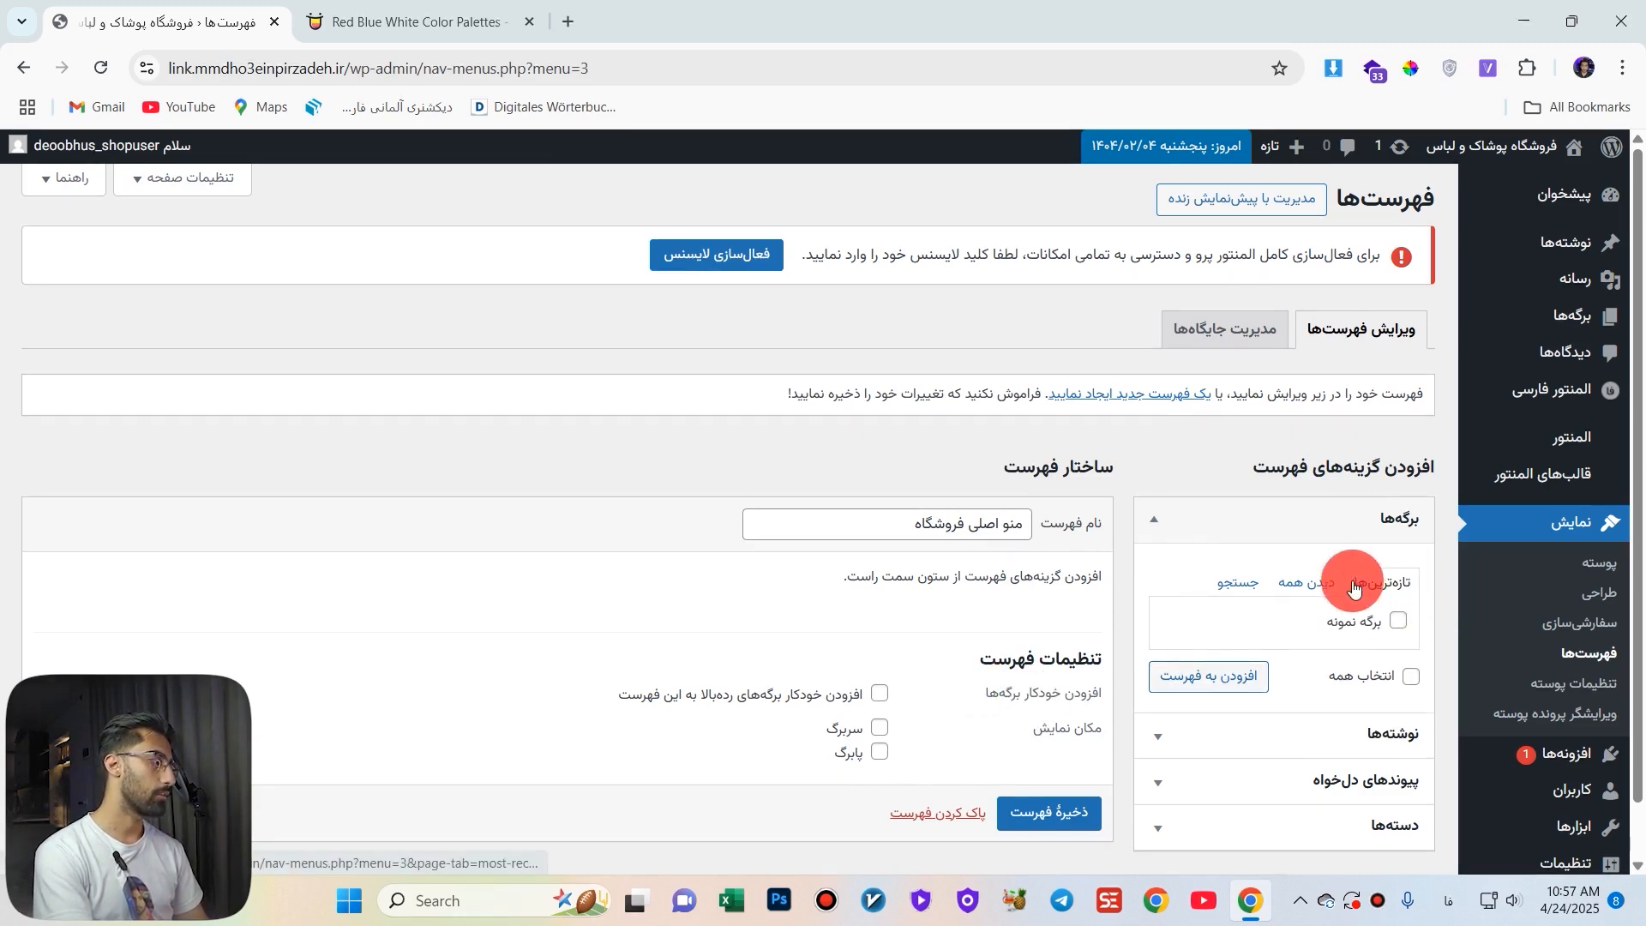
Add a custom link to the menu with the URL "#" and the link text "فروشگاه".
scroll(1327, 553, "down", 1)
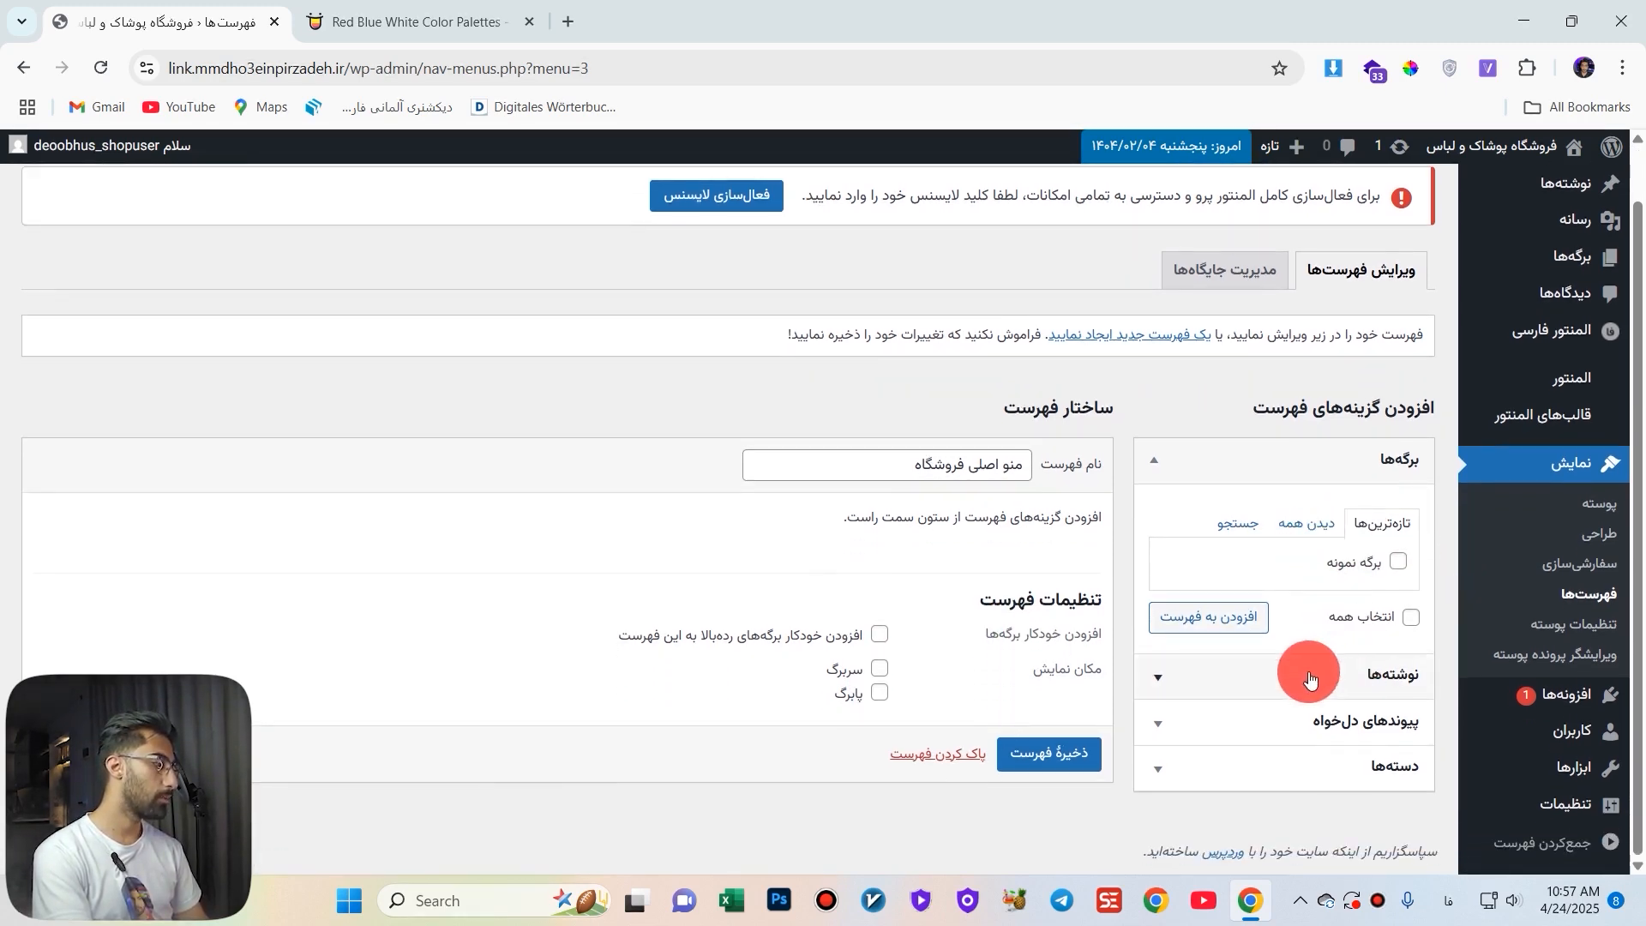
left_click(1266, 717)
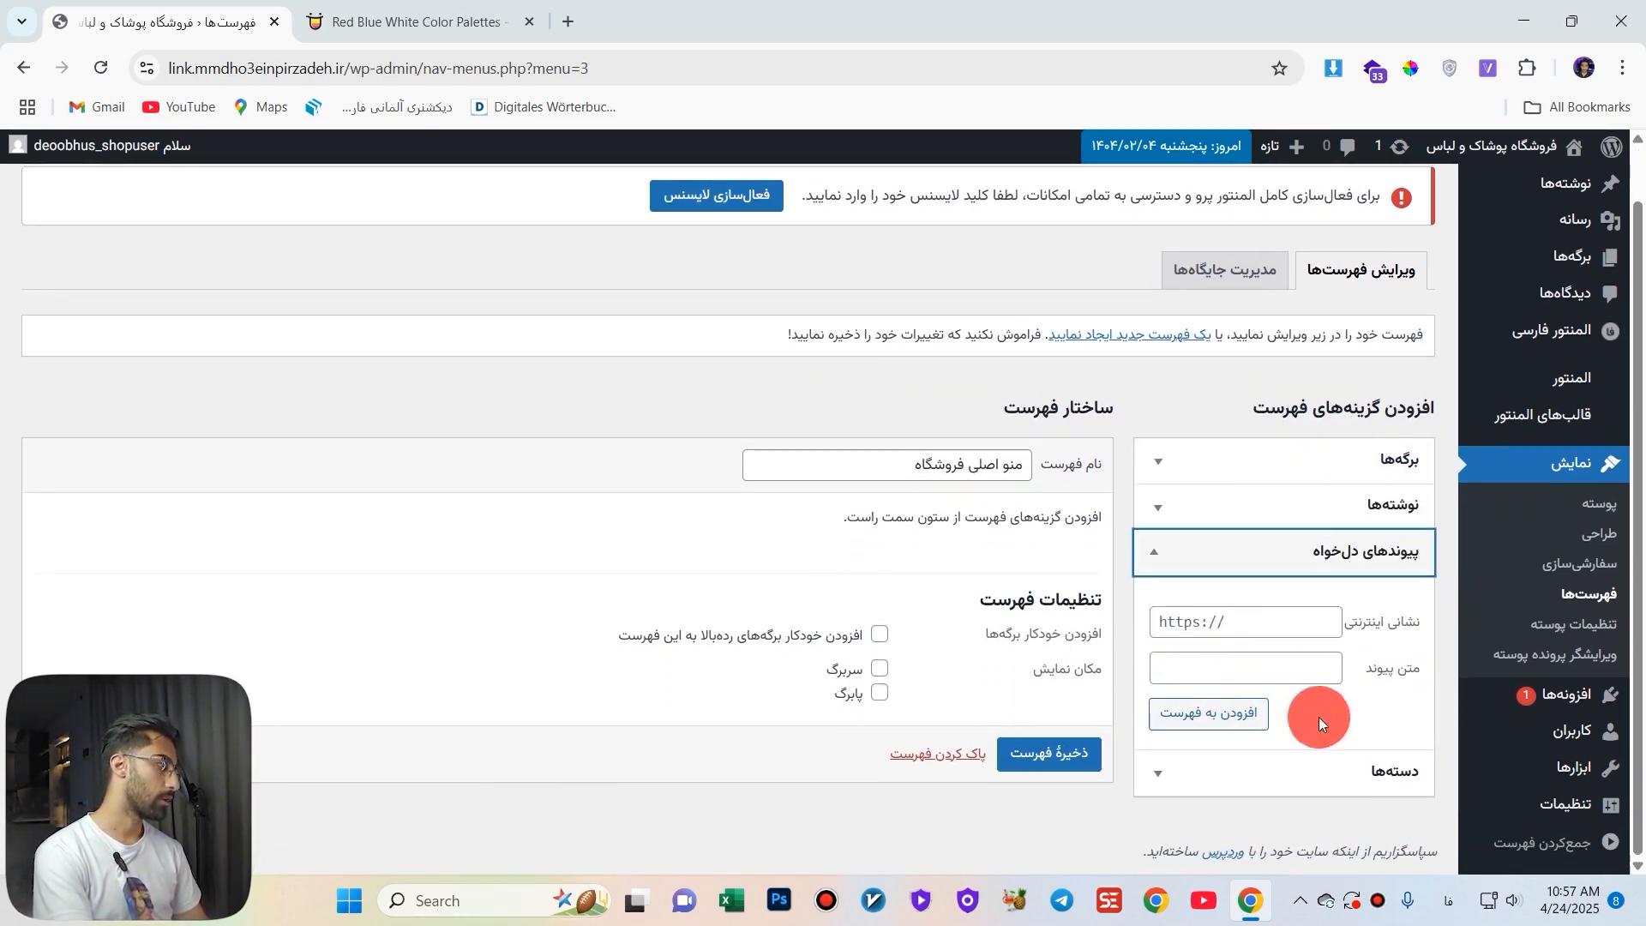
left_click(1298, 612)
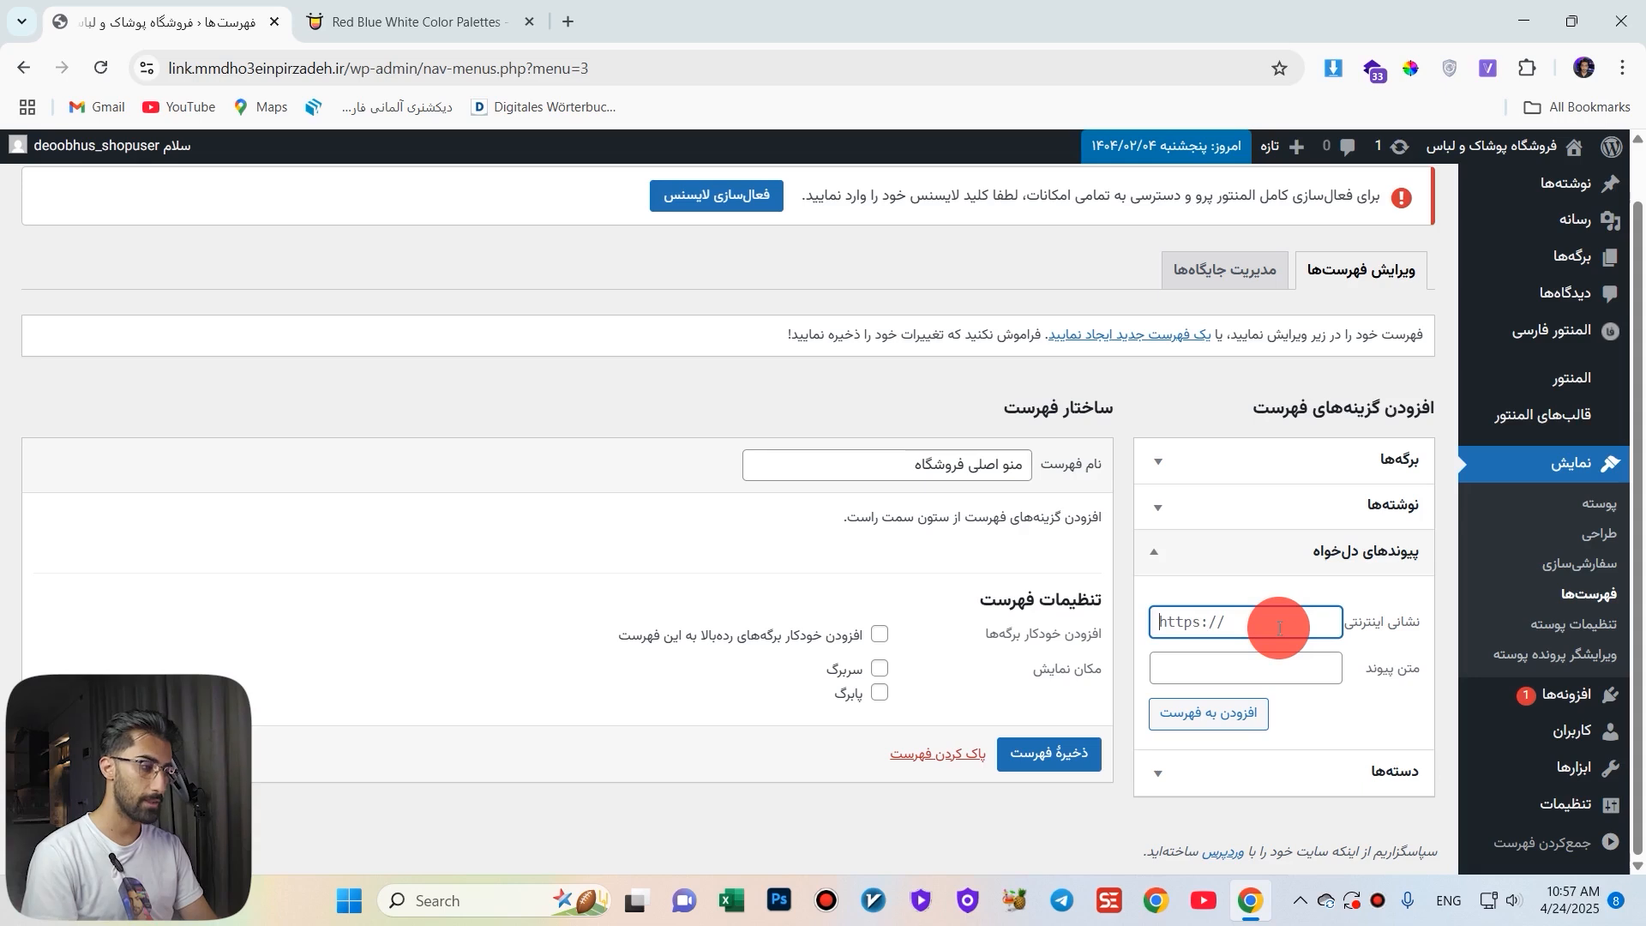
double_click(1163, 622)
left_click(1203, 666)
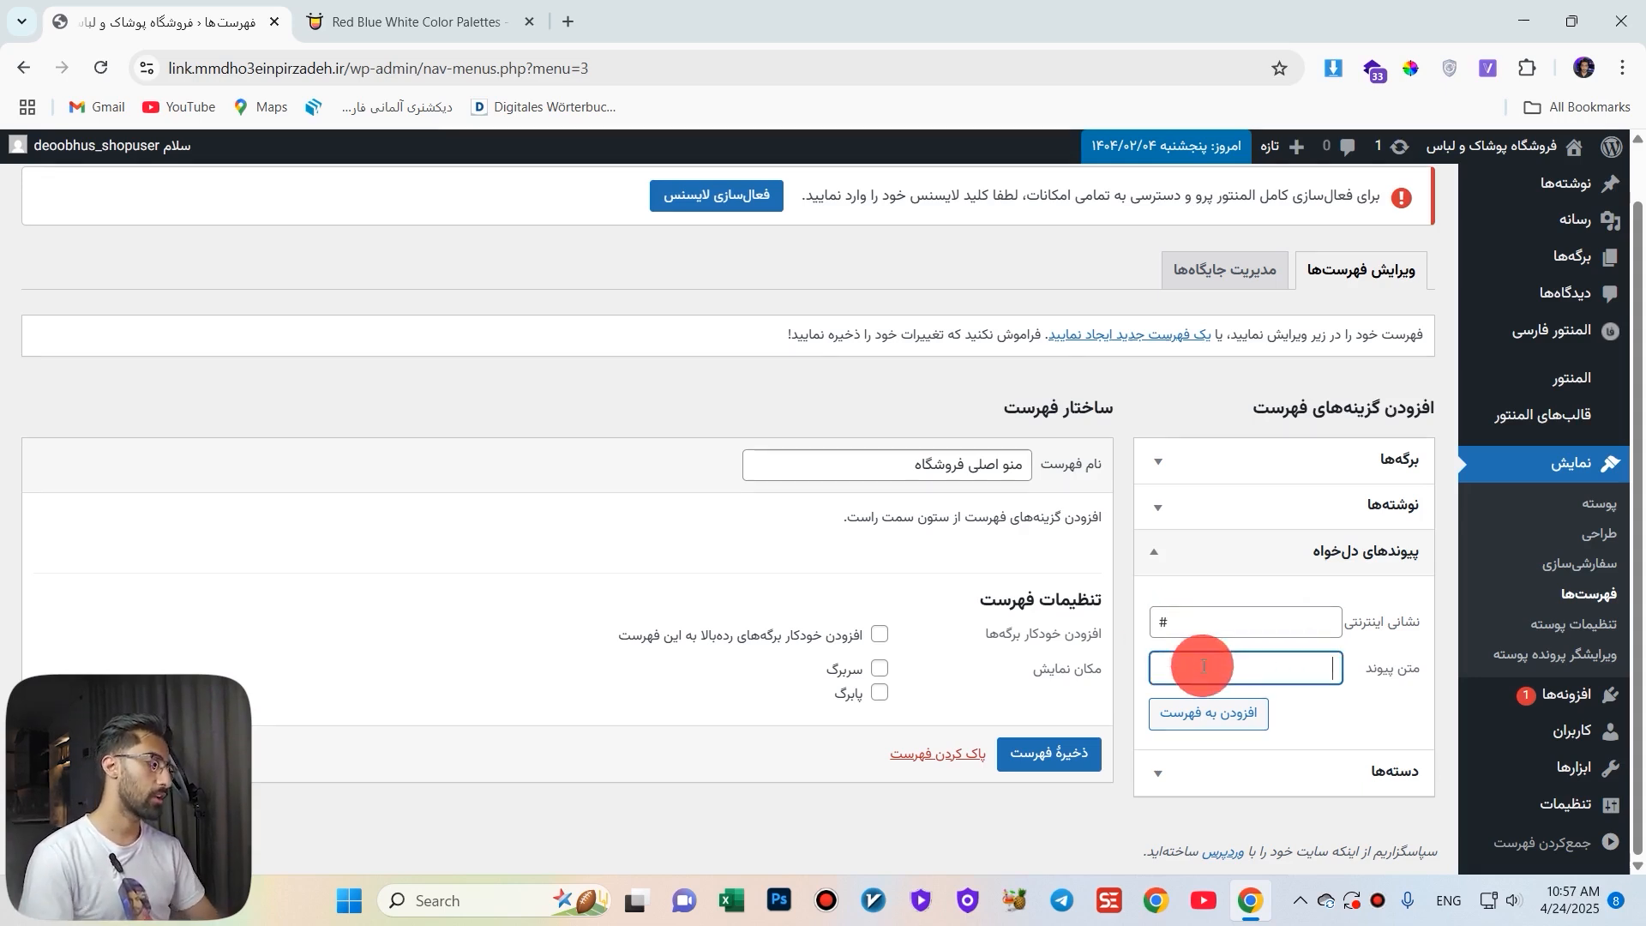
key("super+space")
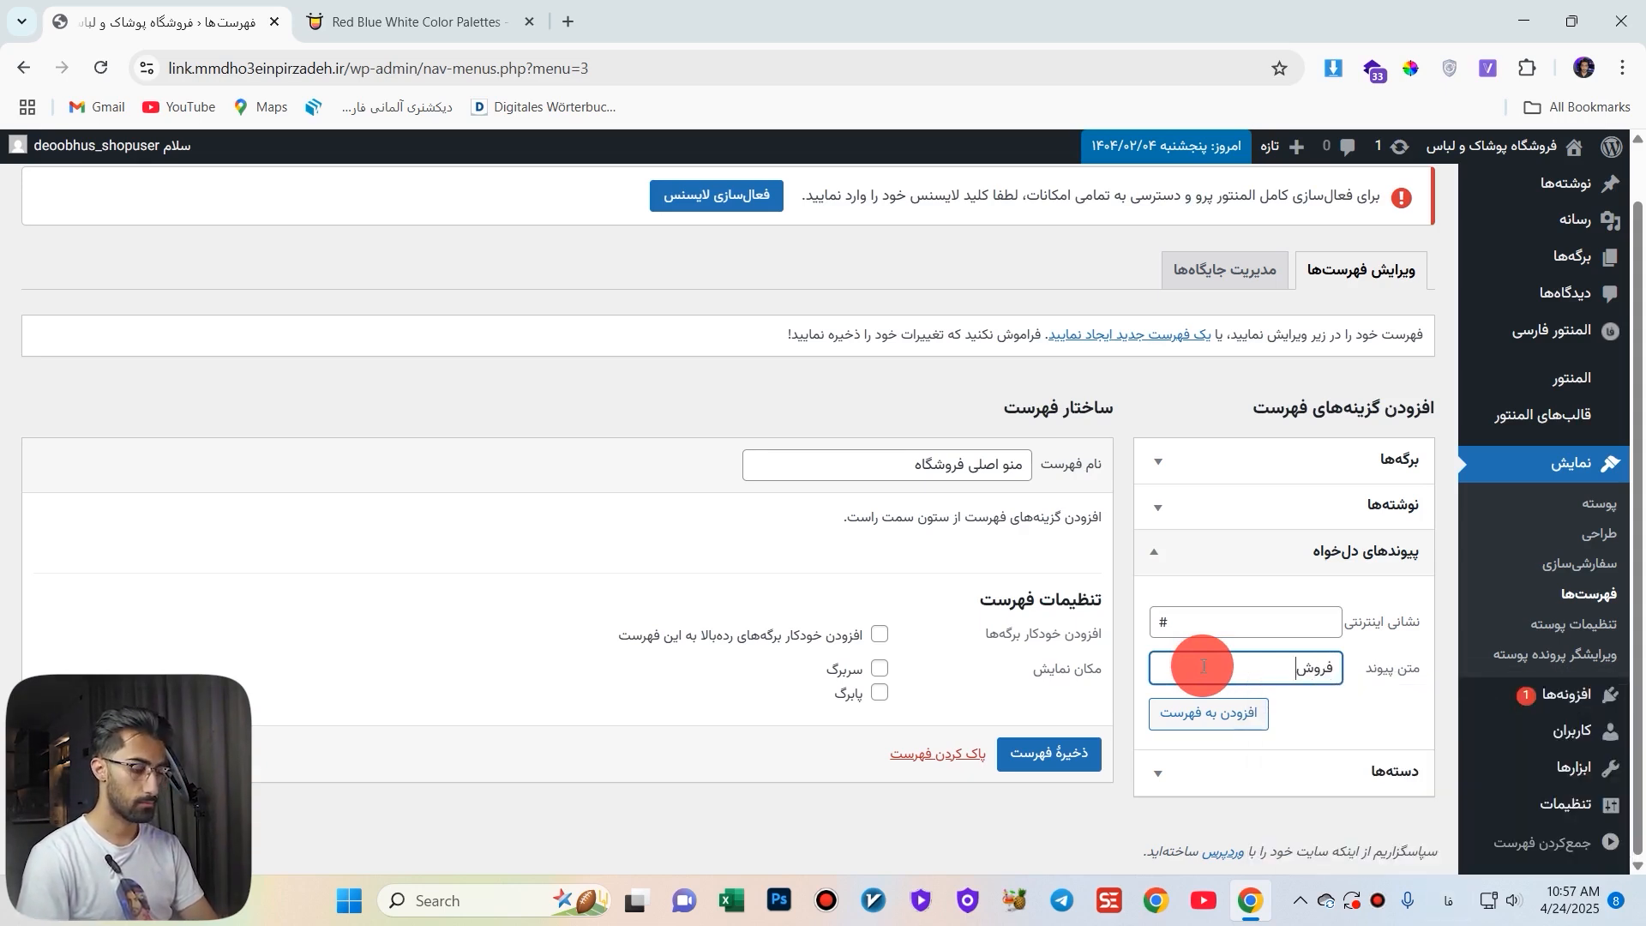
type("فروشگاه")
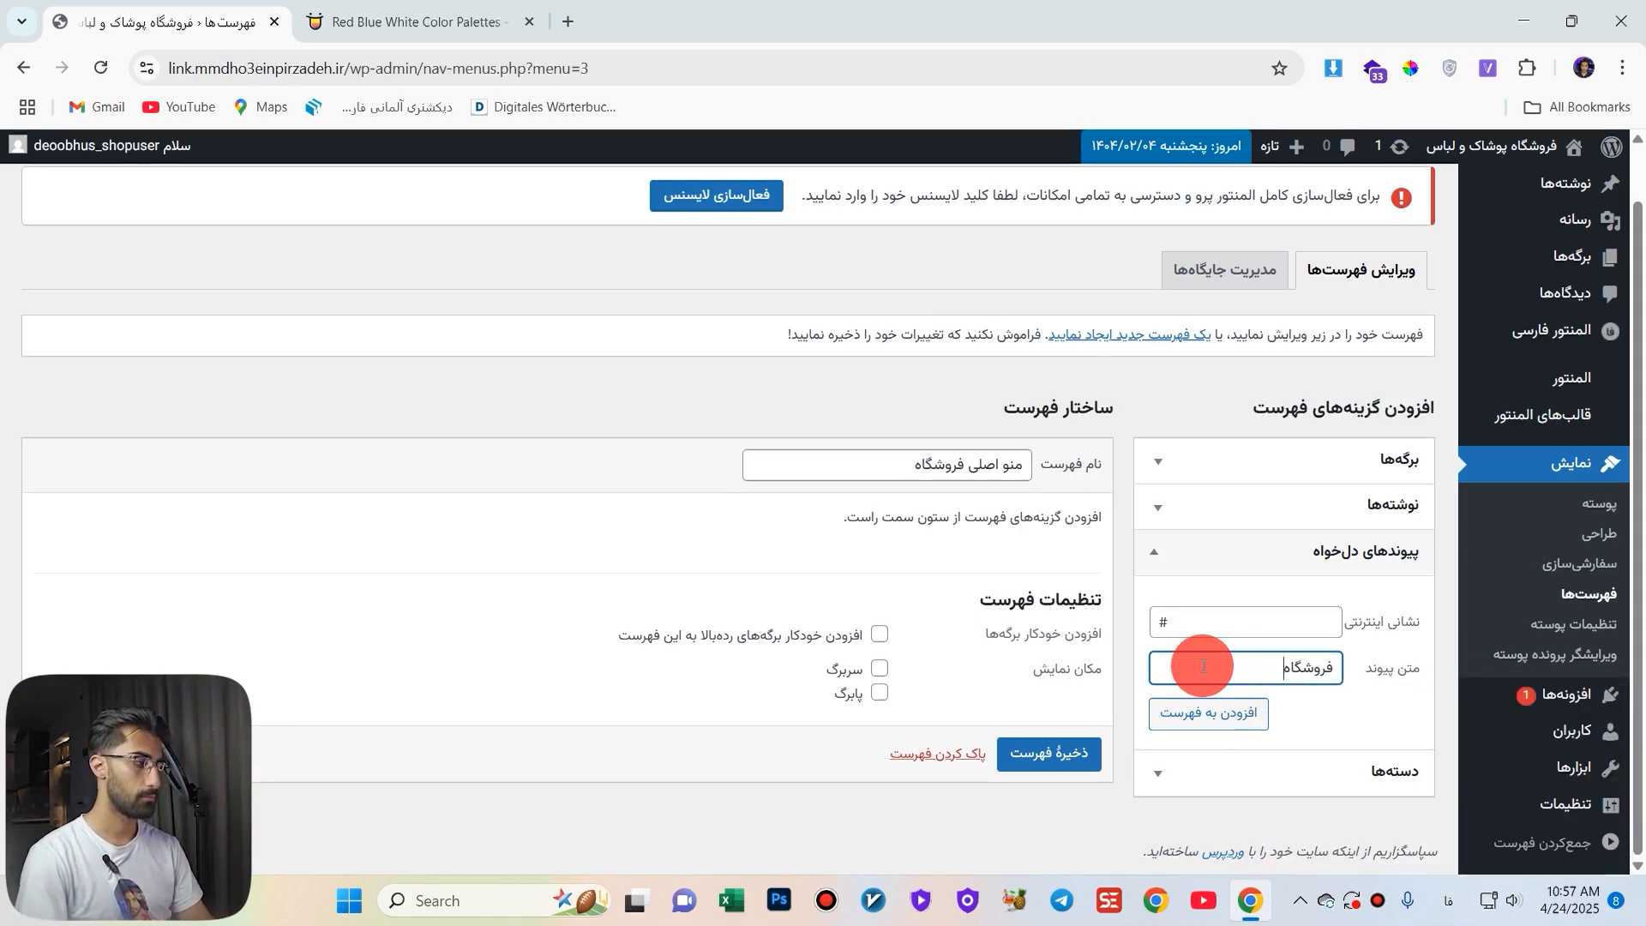
left_click(1253, 725)
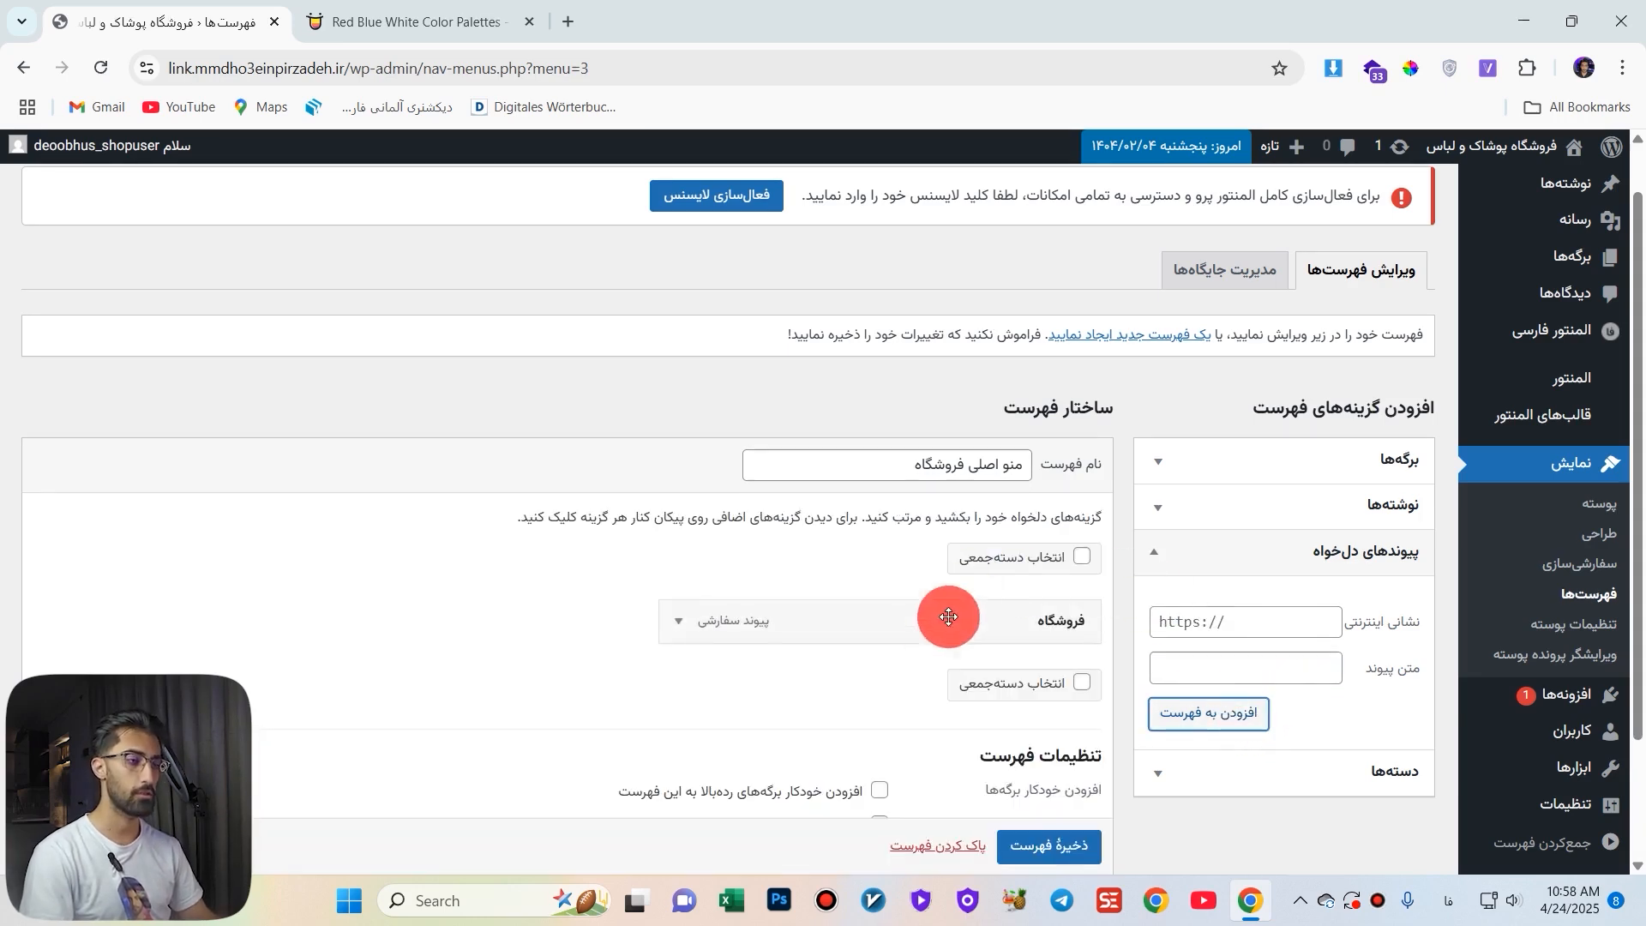
left_click(1260, 631)
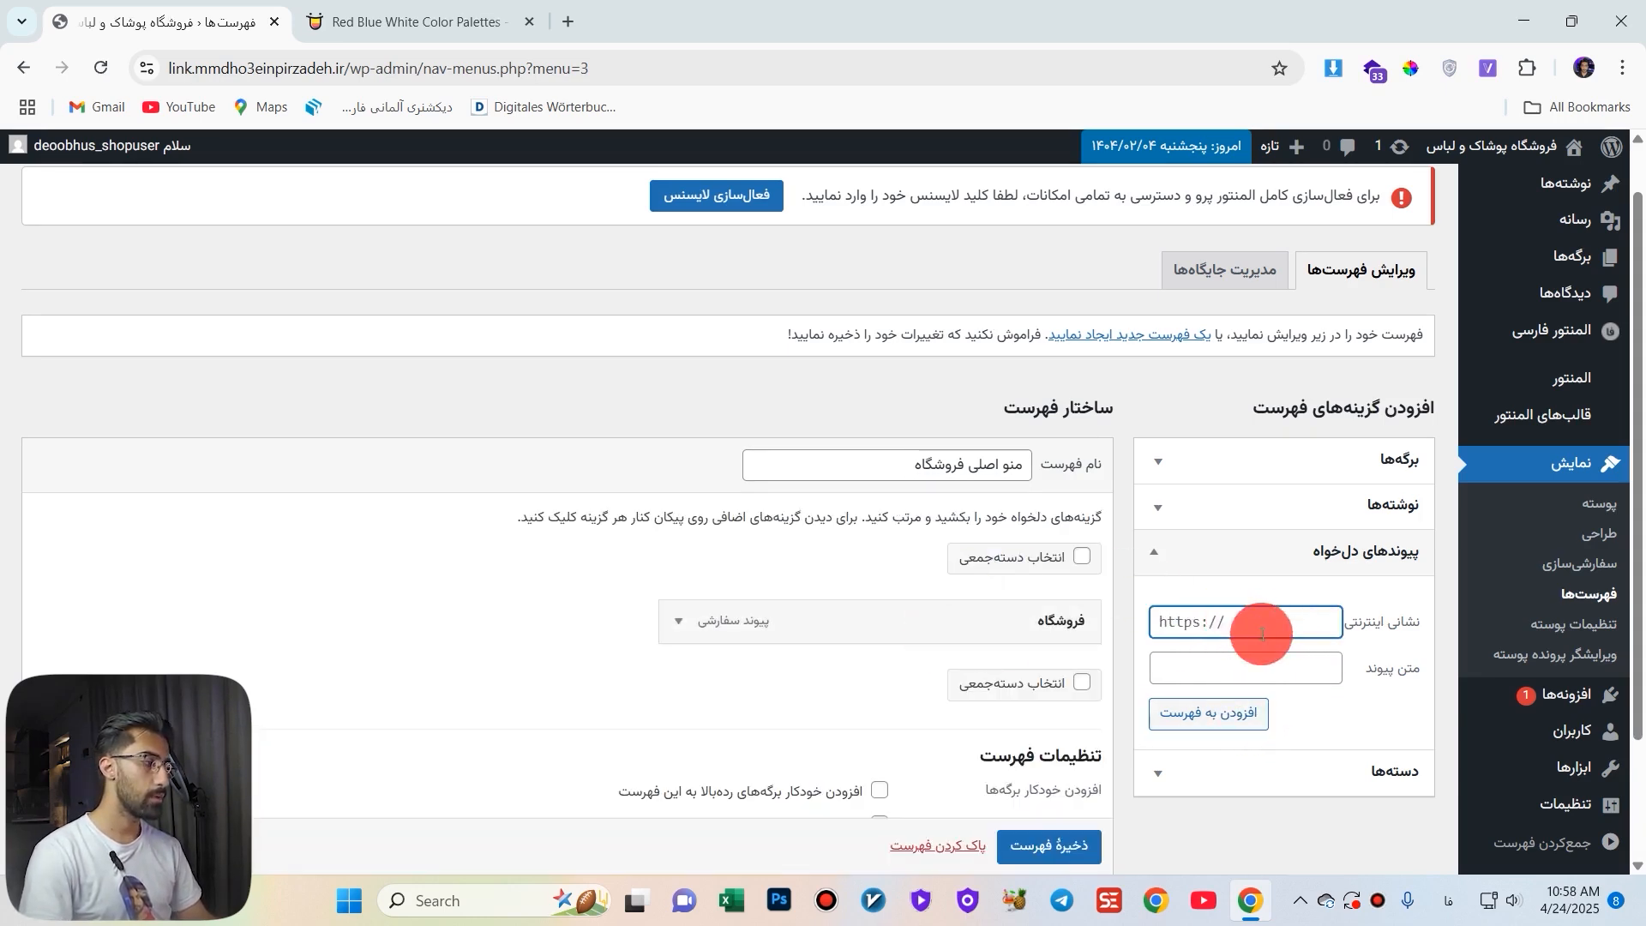
type("041562")
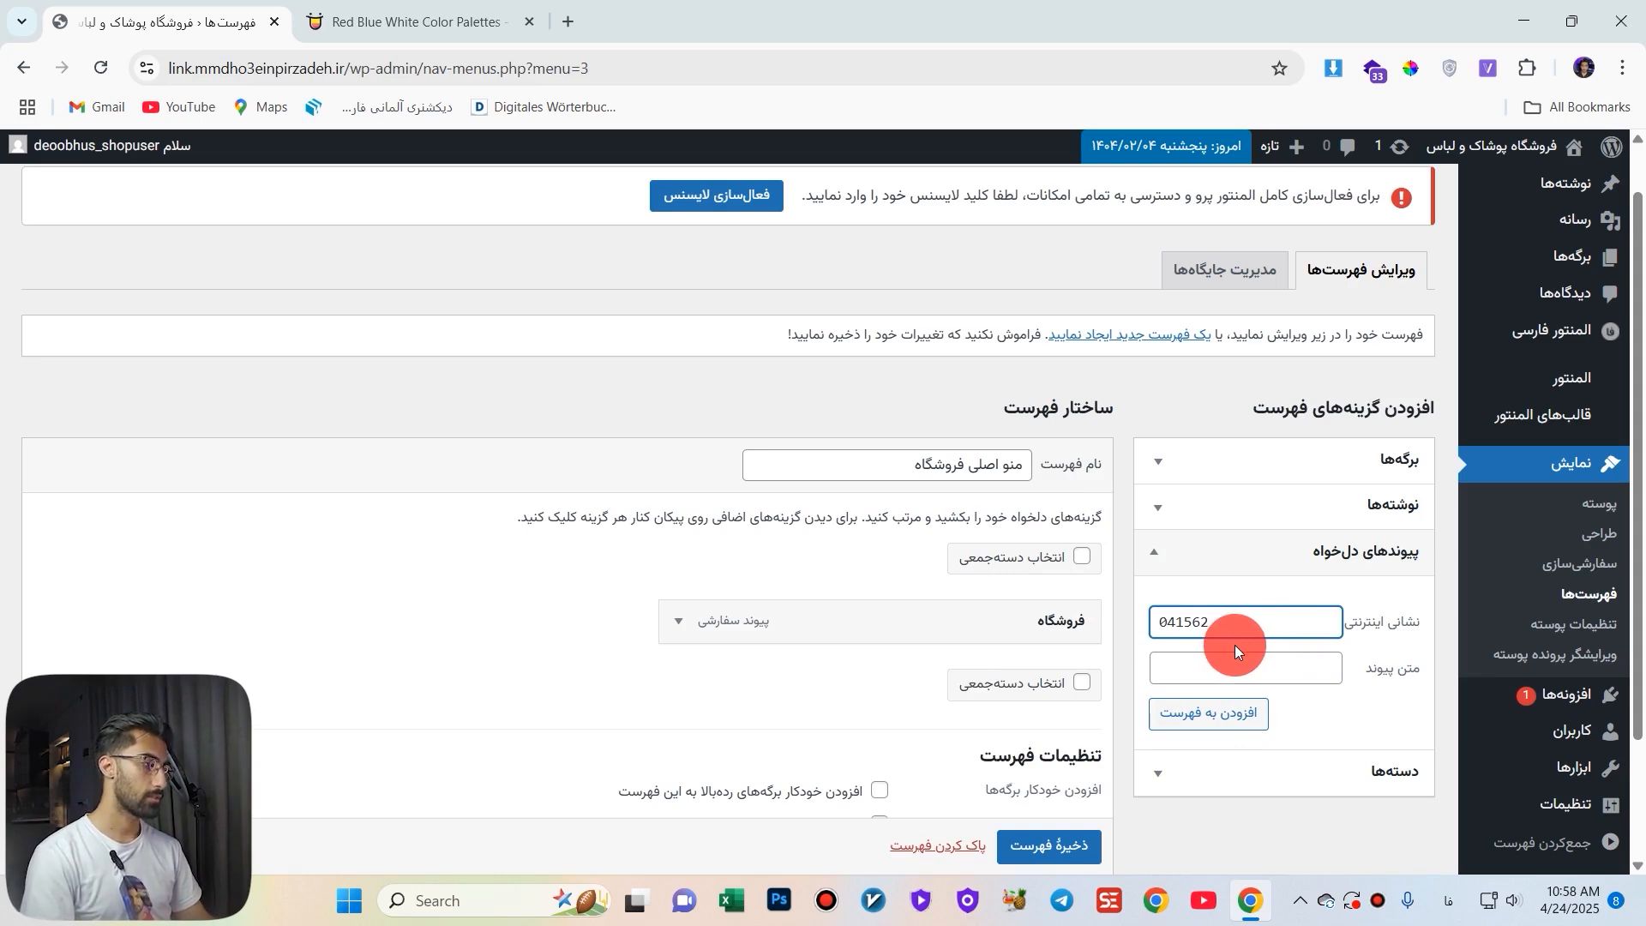
key("BackSpace")
key("BackSpace")
key("BackSpace")
key("BackSpace")
key("BackSpace")
key("BackSpace")
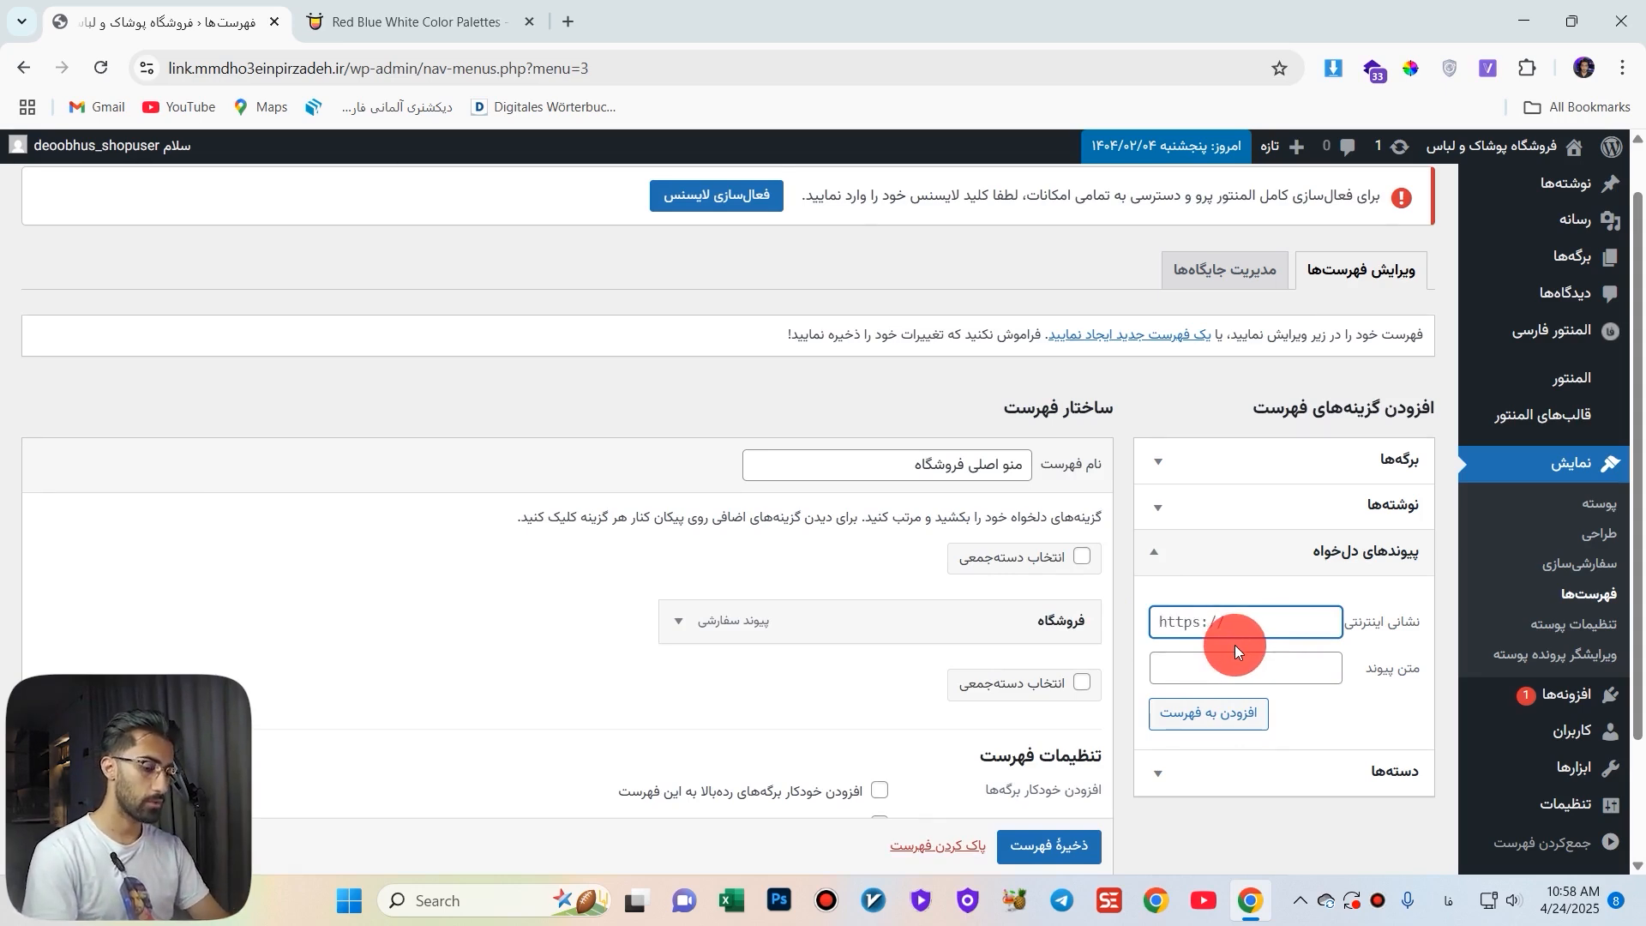
Add a custom link to the menu with the URL "#" and the link text "تماس با ما".
key("alt+shift")
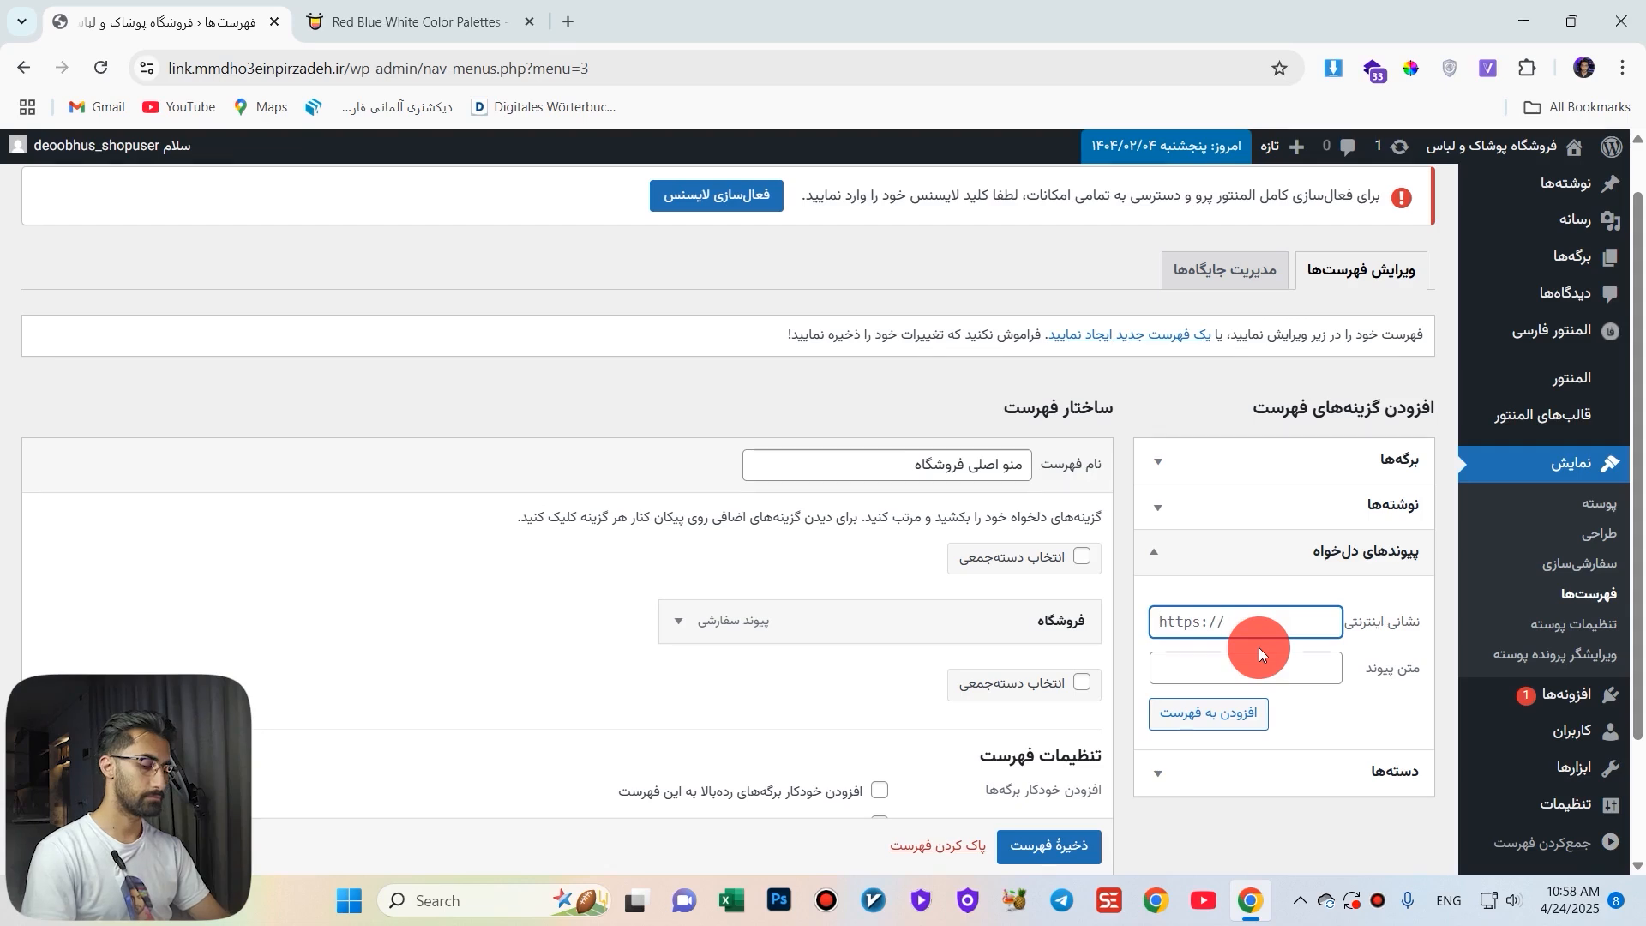
type("#")
left_click(1264, 677)
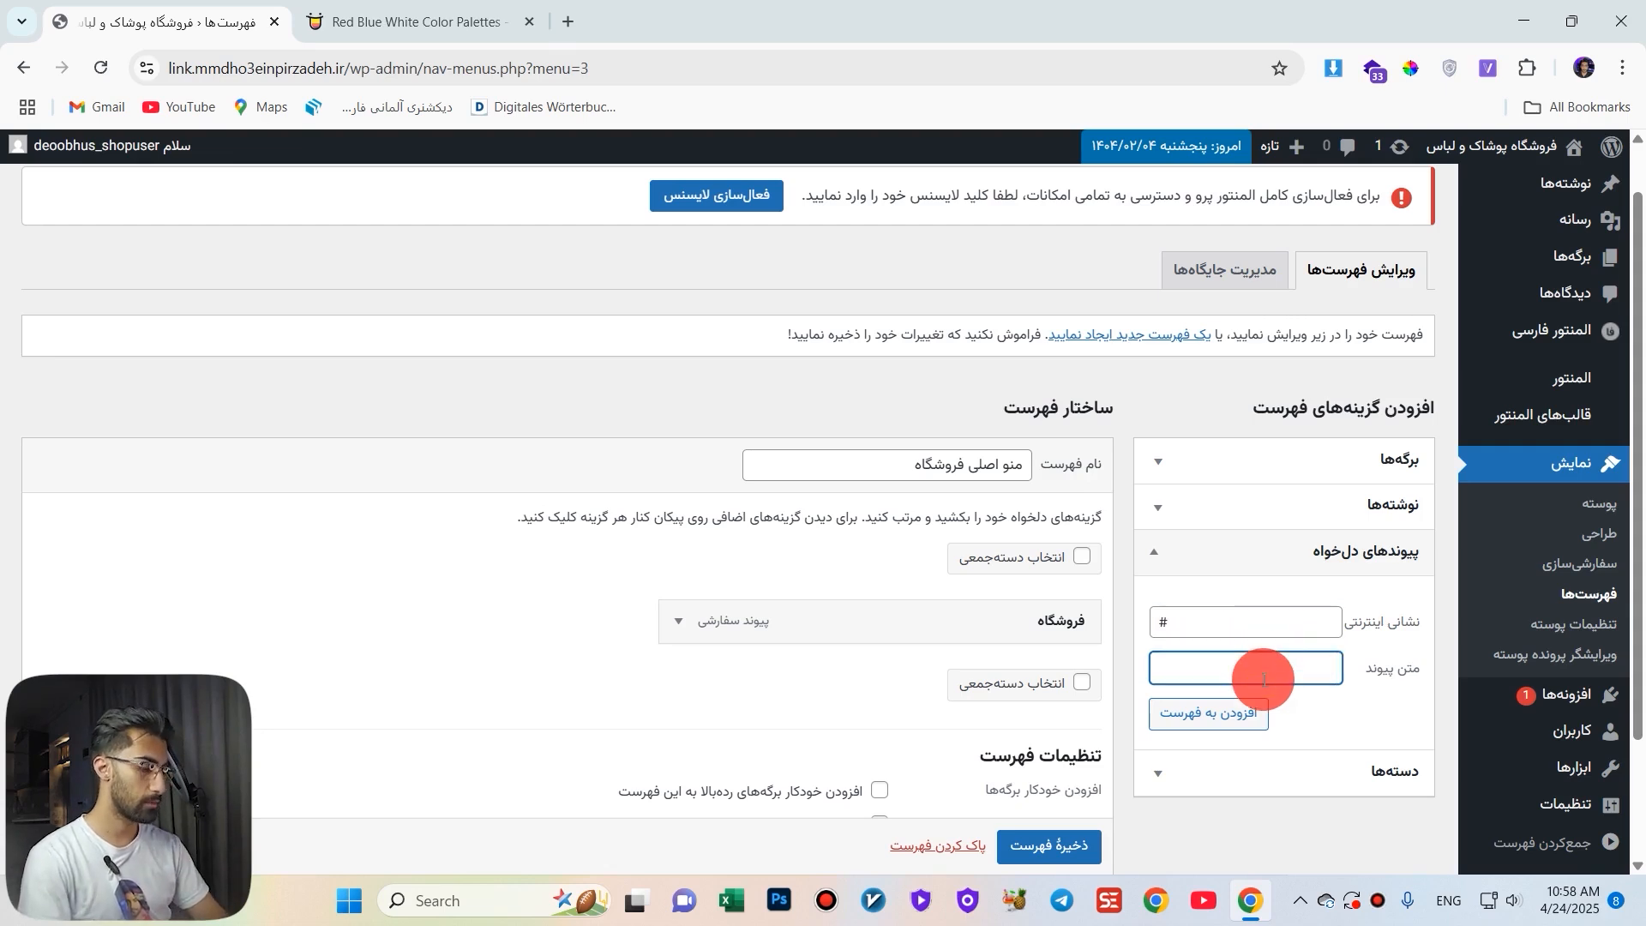
double_click(1199, 619)
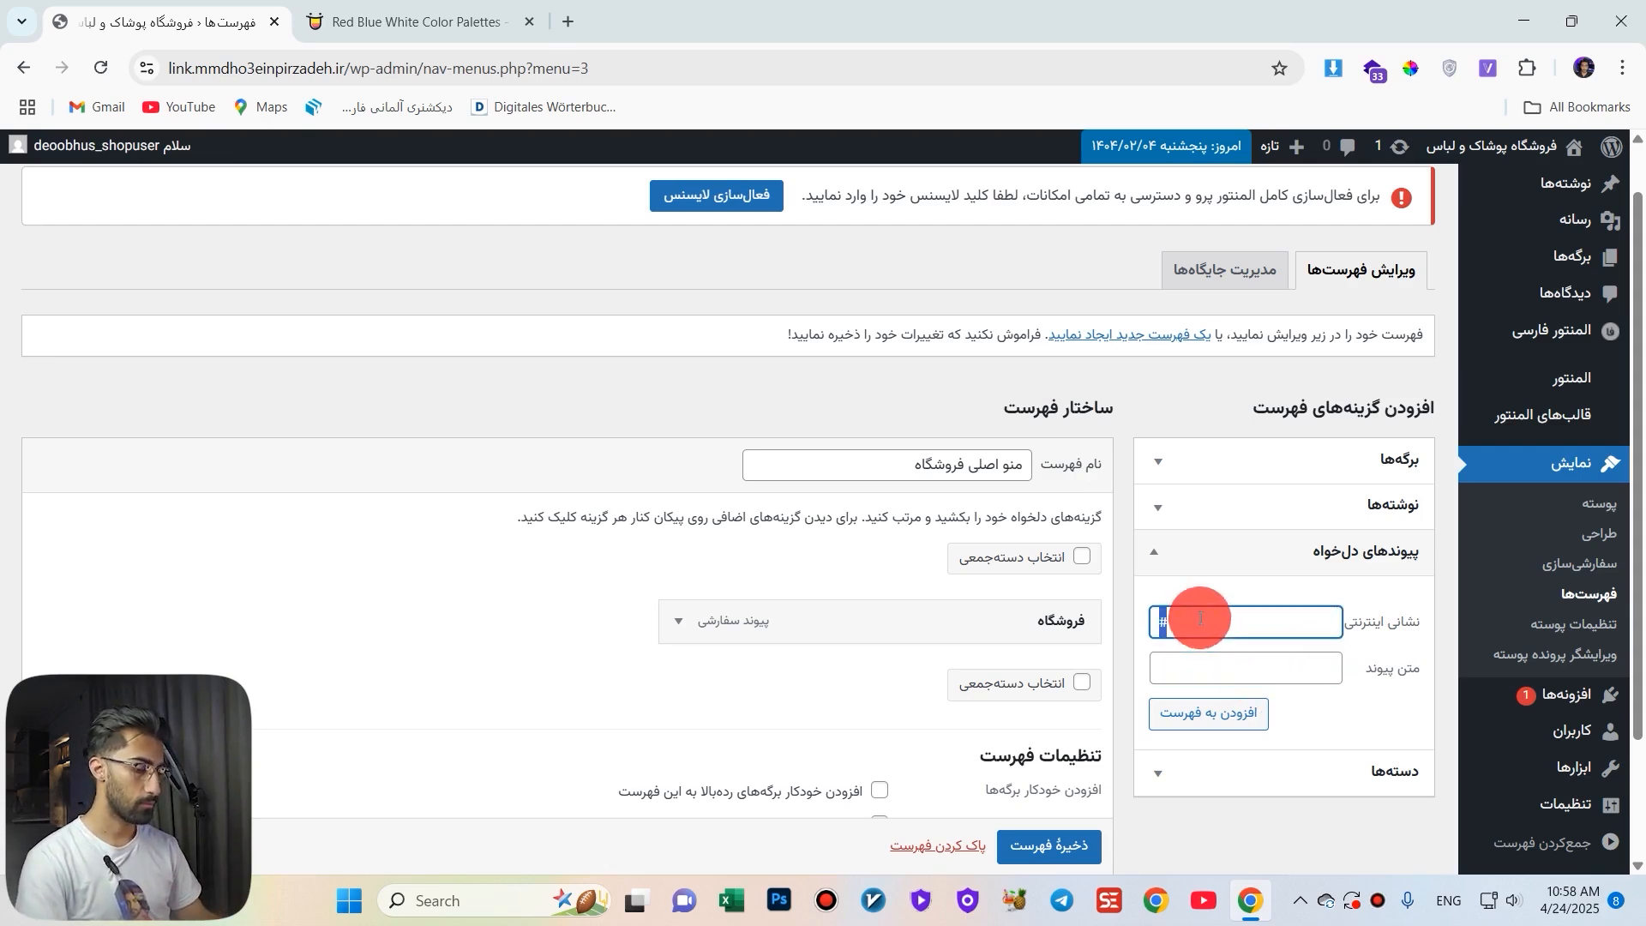
left_click(1259, 669)
key("super+space")
type("تم")
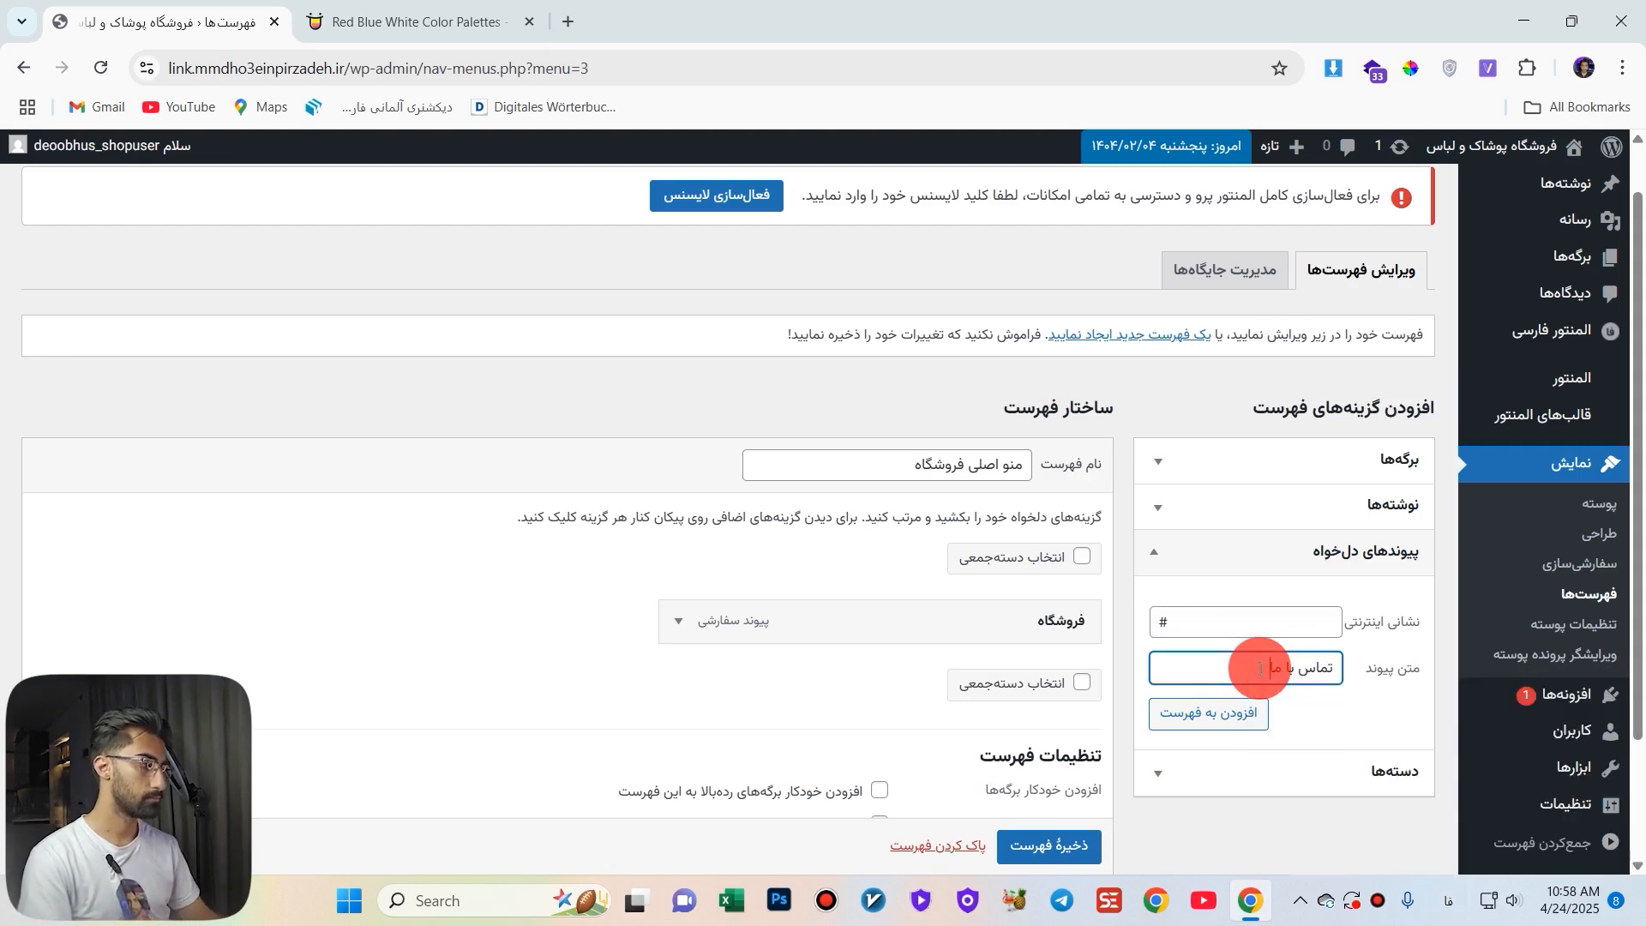
type("اس با ما")
left_click(1181, 711)
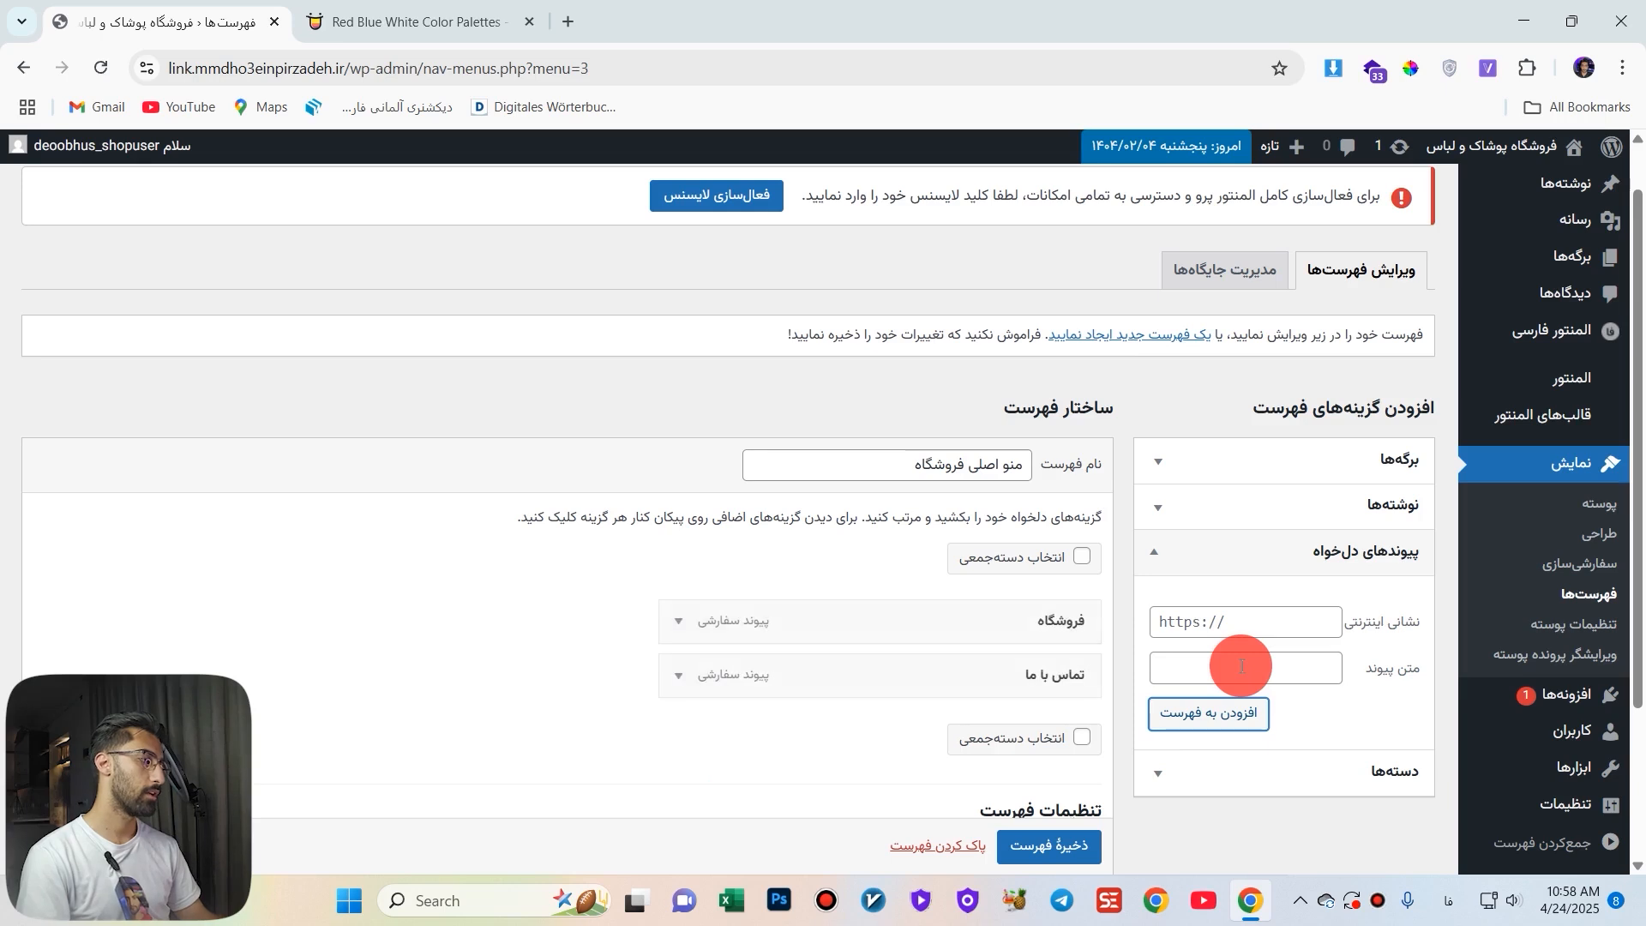
Add a custom link to the menu with the link text "پیگیری سفارشات" and the URL "#".
left_click(1241, 666)
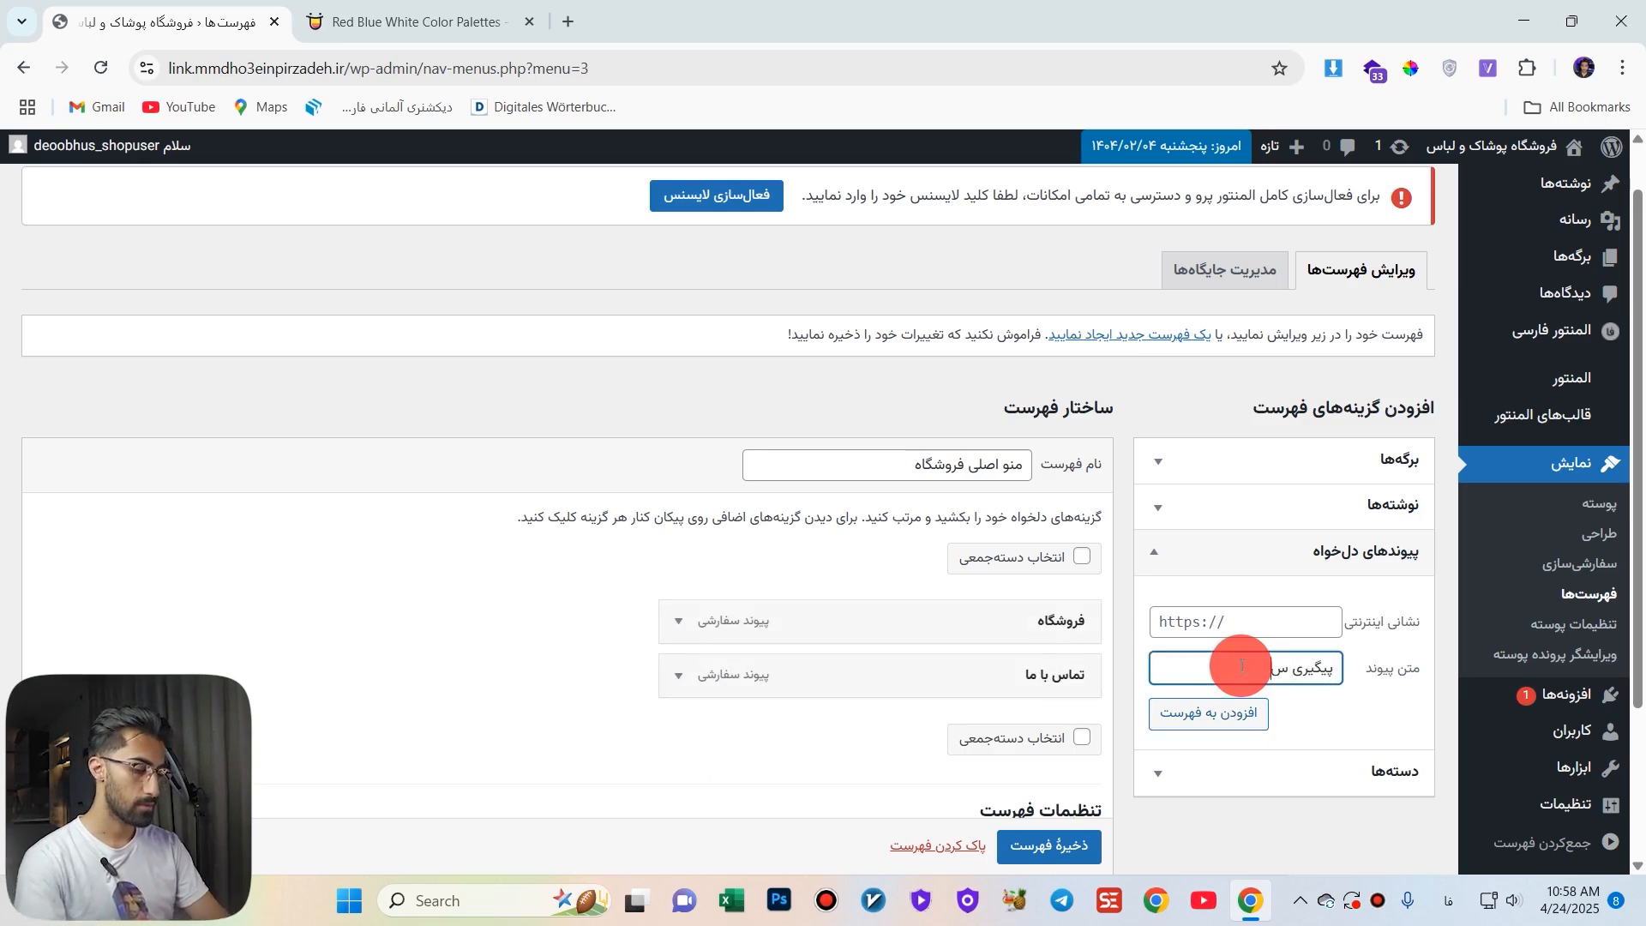
left_click(1256, 711)
type("#")
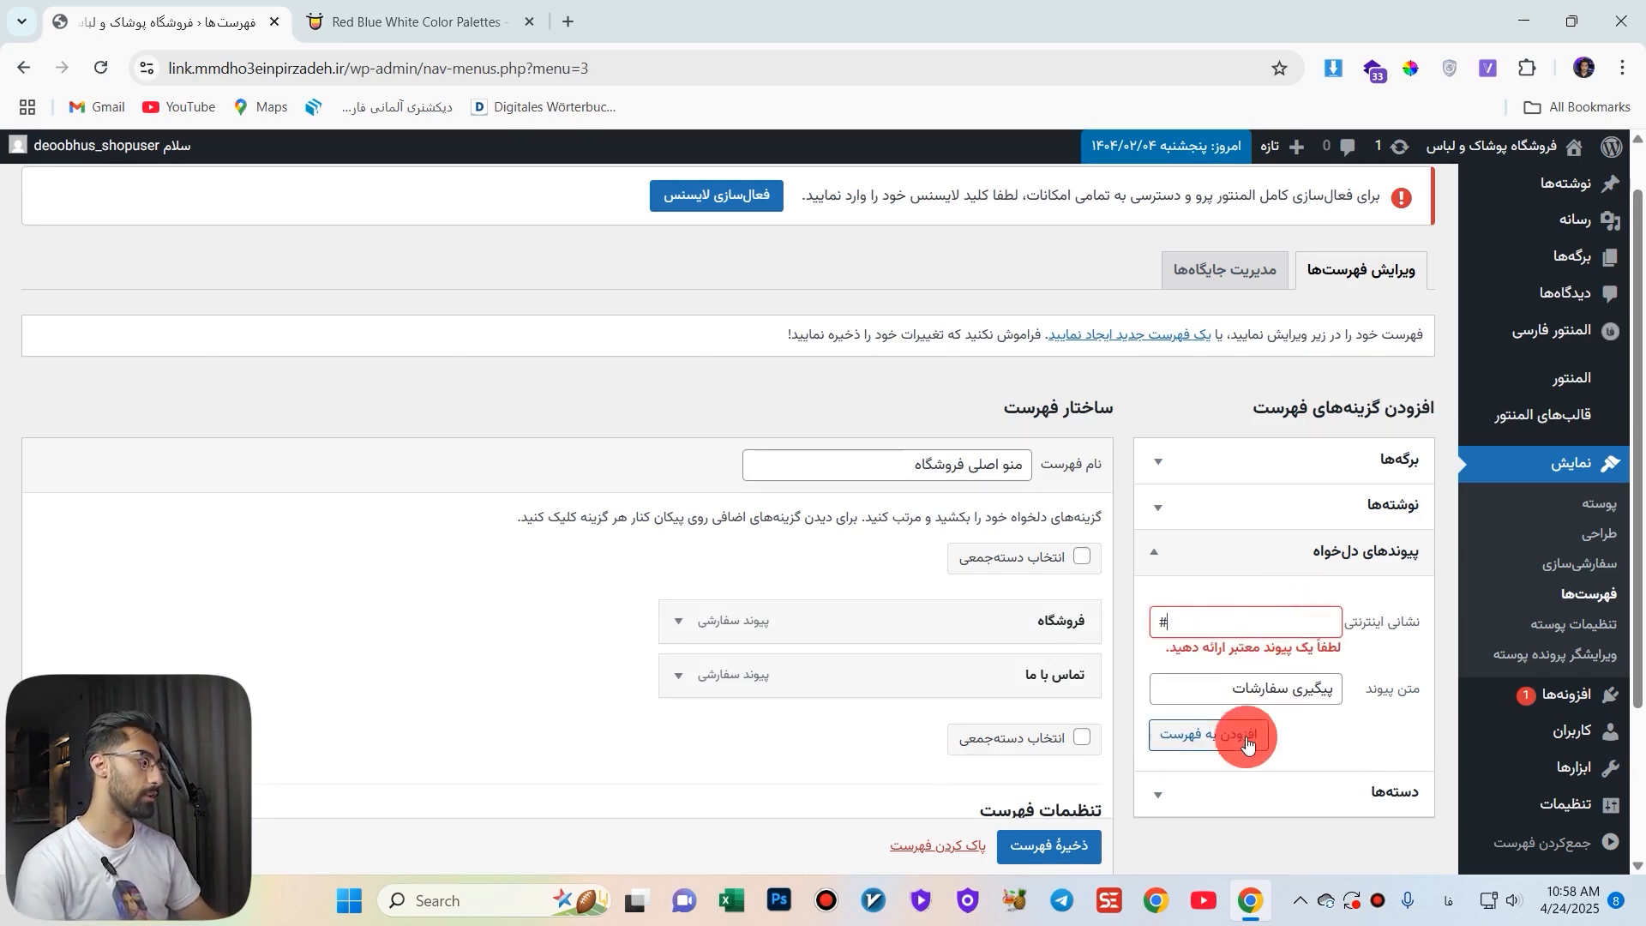
left_click(1246, 735)
left_click(1265, 619)
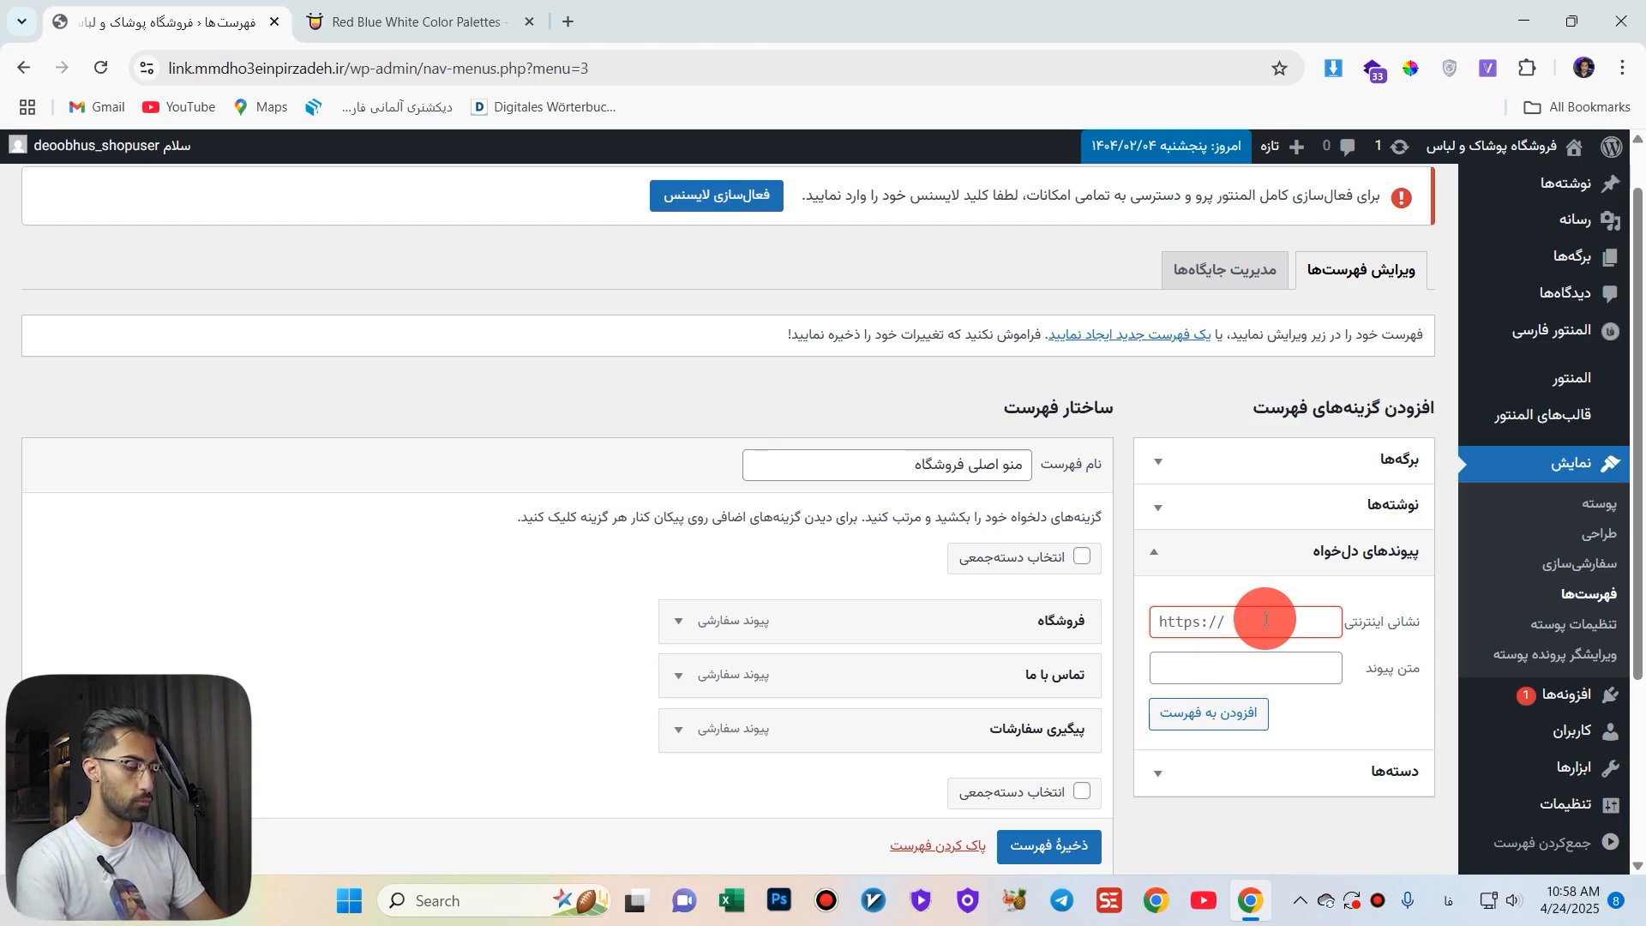
type("فروشگا")
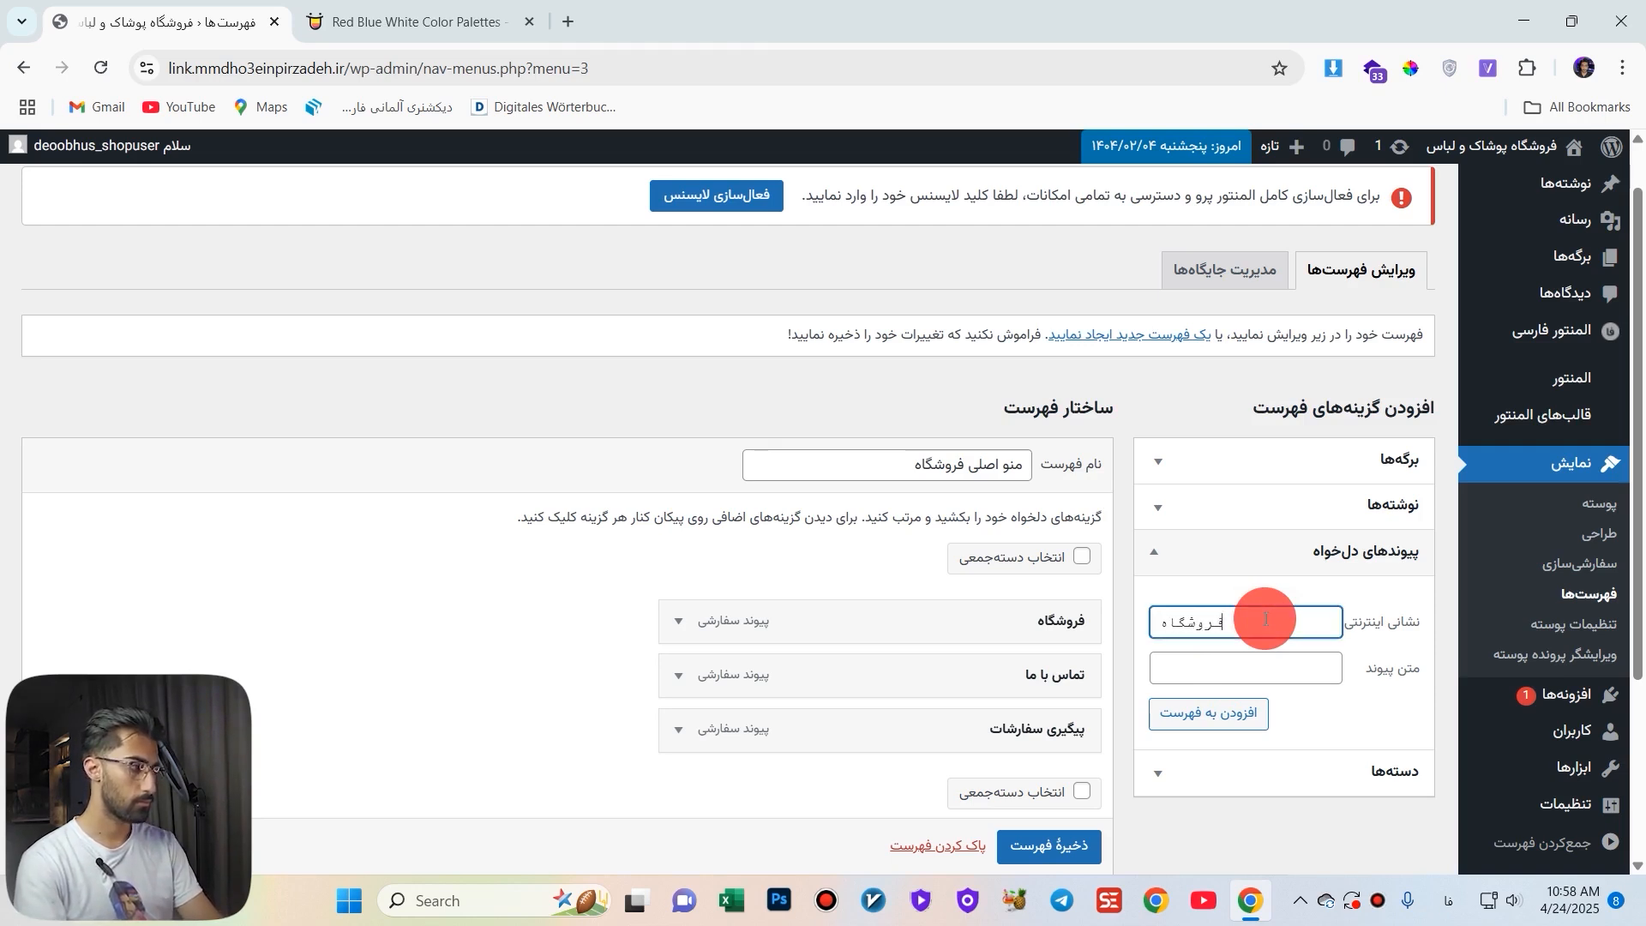
key("ctrl+a")
key("BackSpace")
Add a custom link to the menu with the URL "#" and the link text "شعبه حضوری".
type("#")
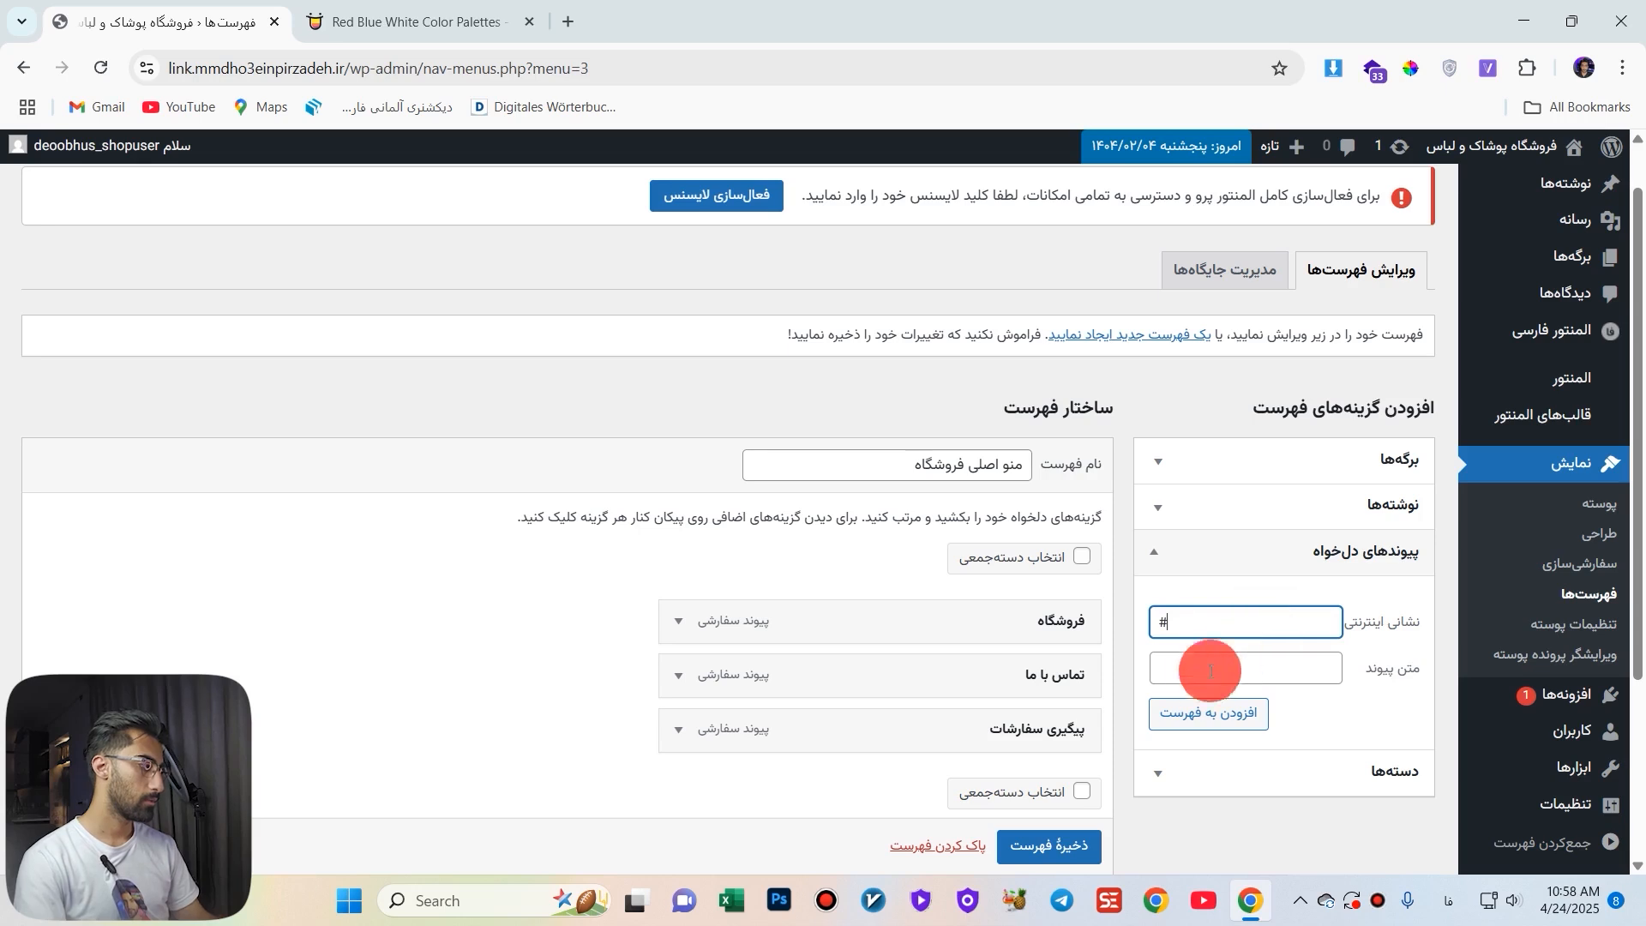
left_click(1204, 678)
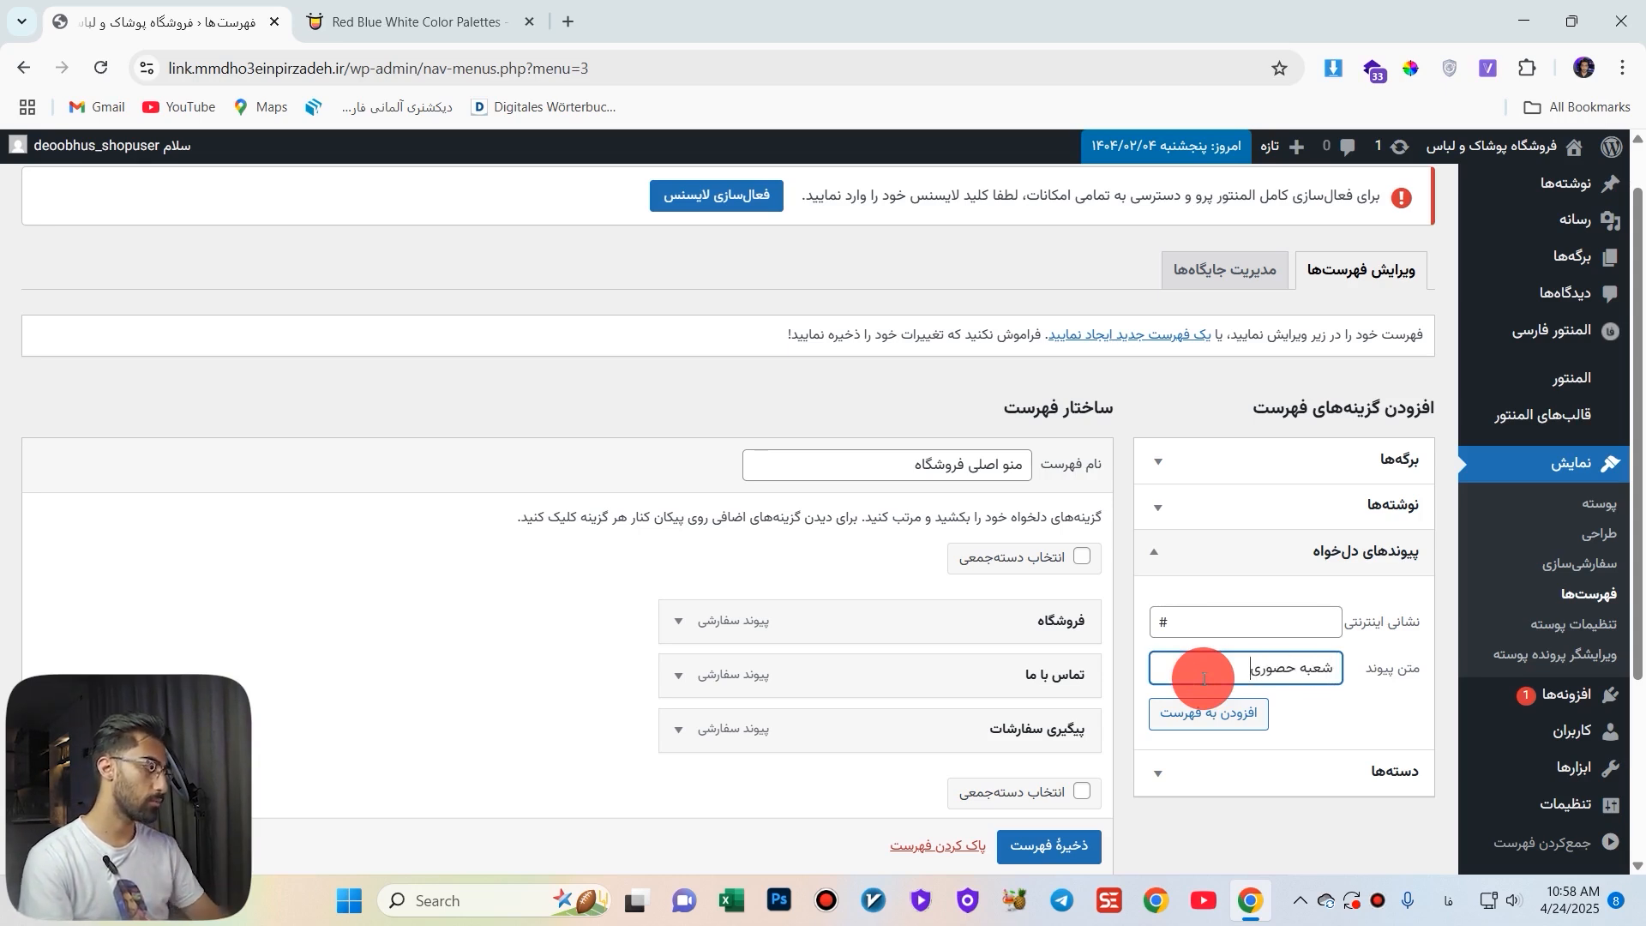
type(".ری")
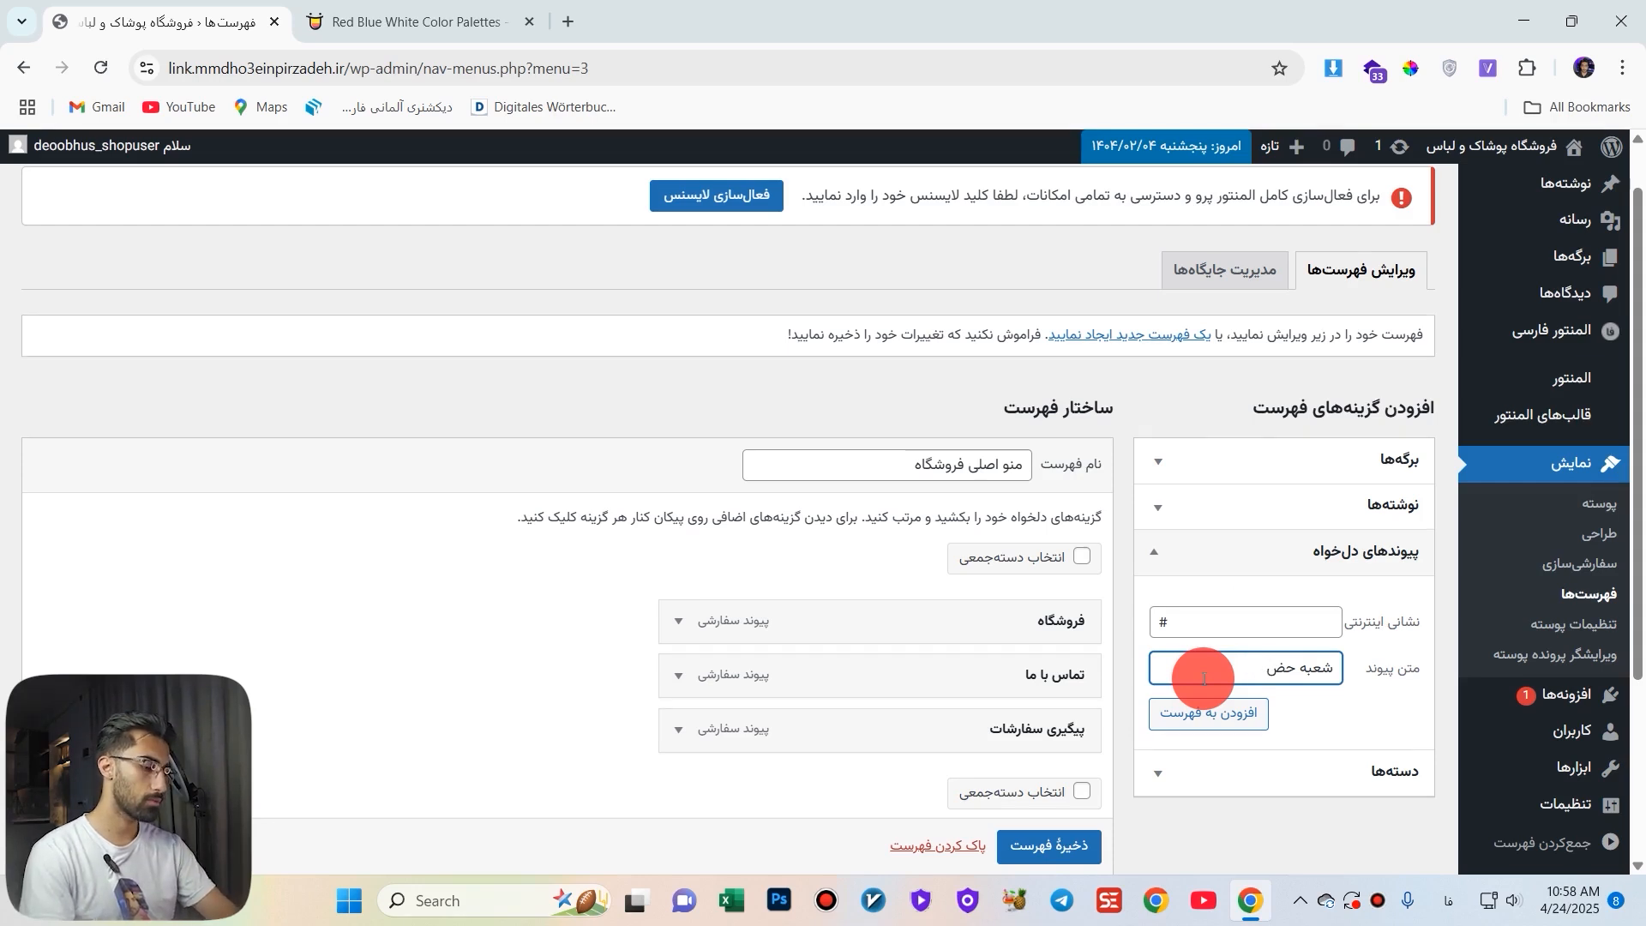
left_click(1259, 711)
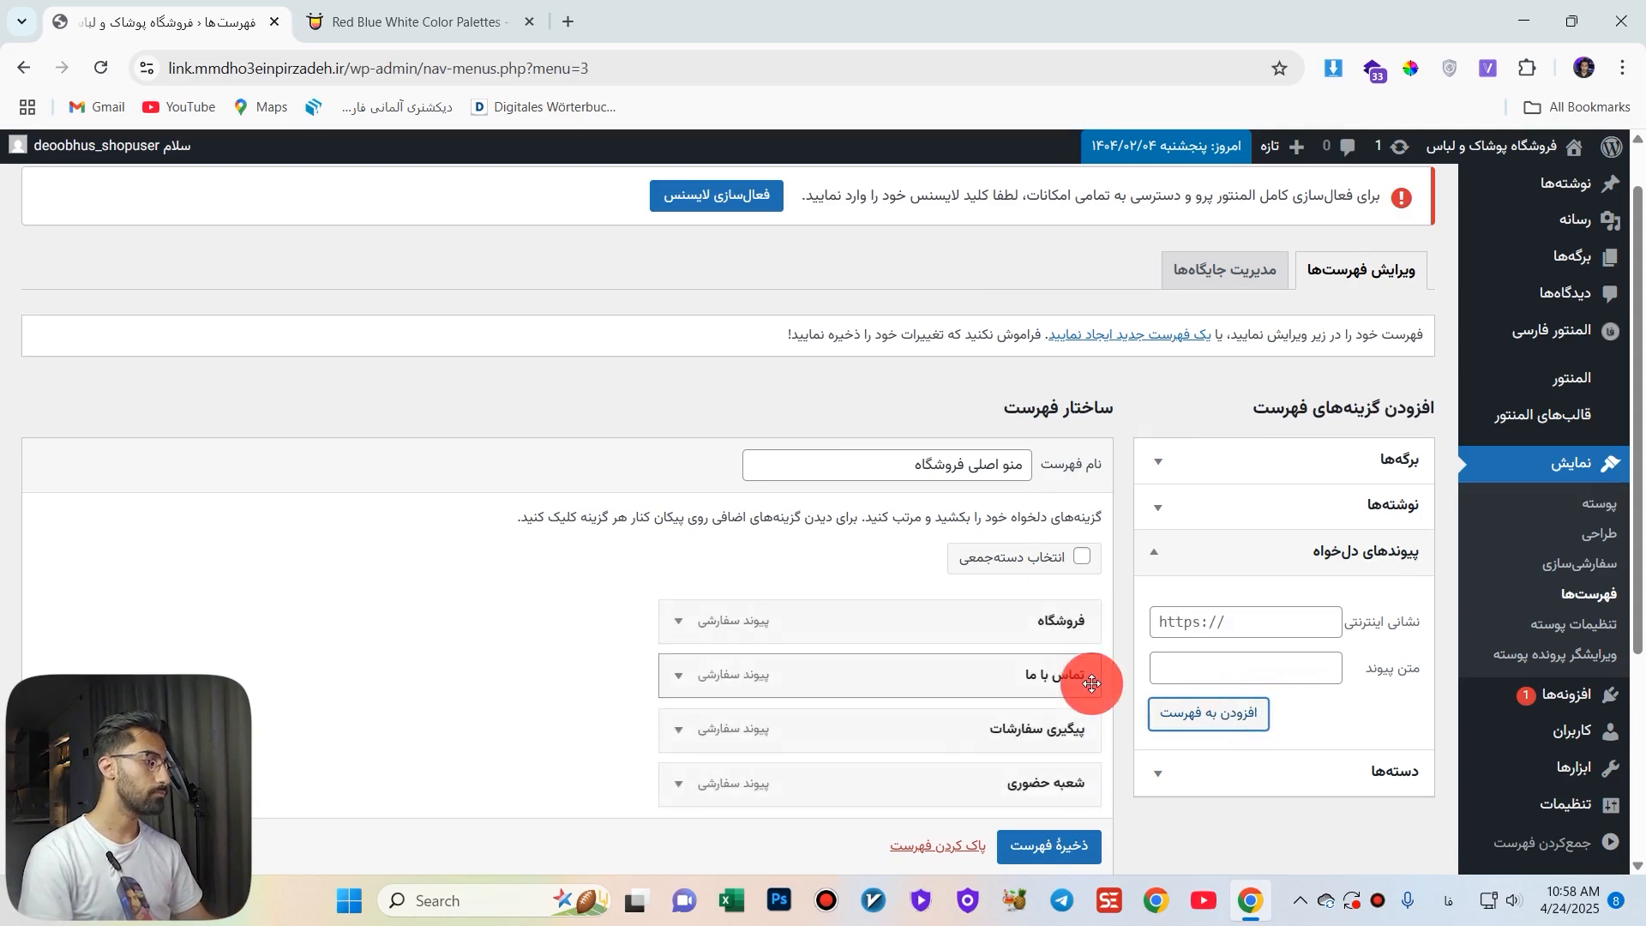
Add the home page "خانه" from the full list of pages to the menu.
scroll(1104, 672, "down", 1)
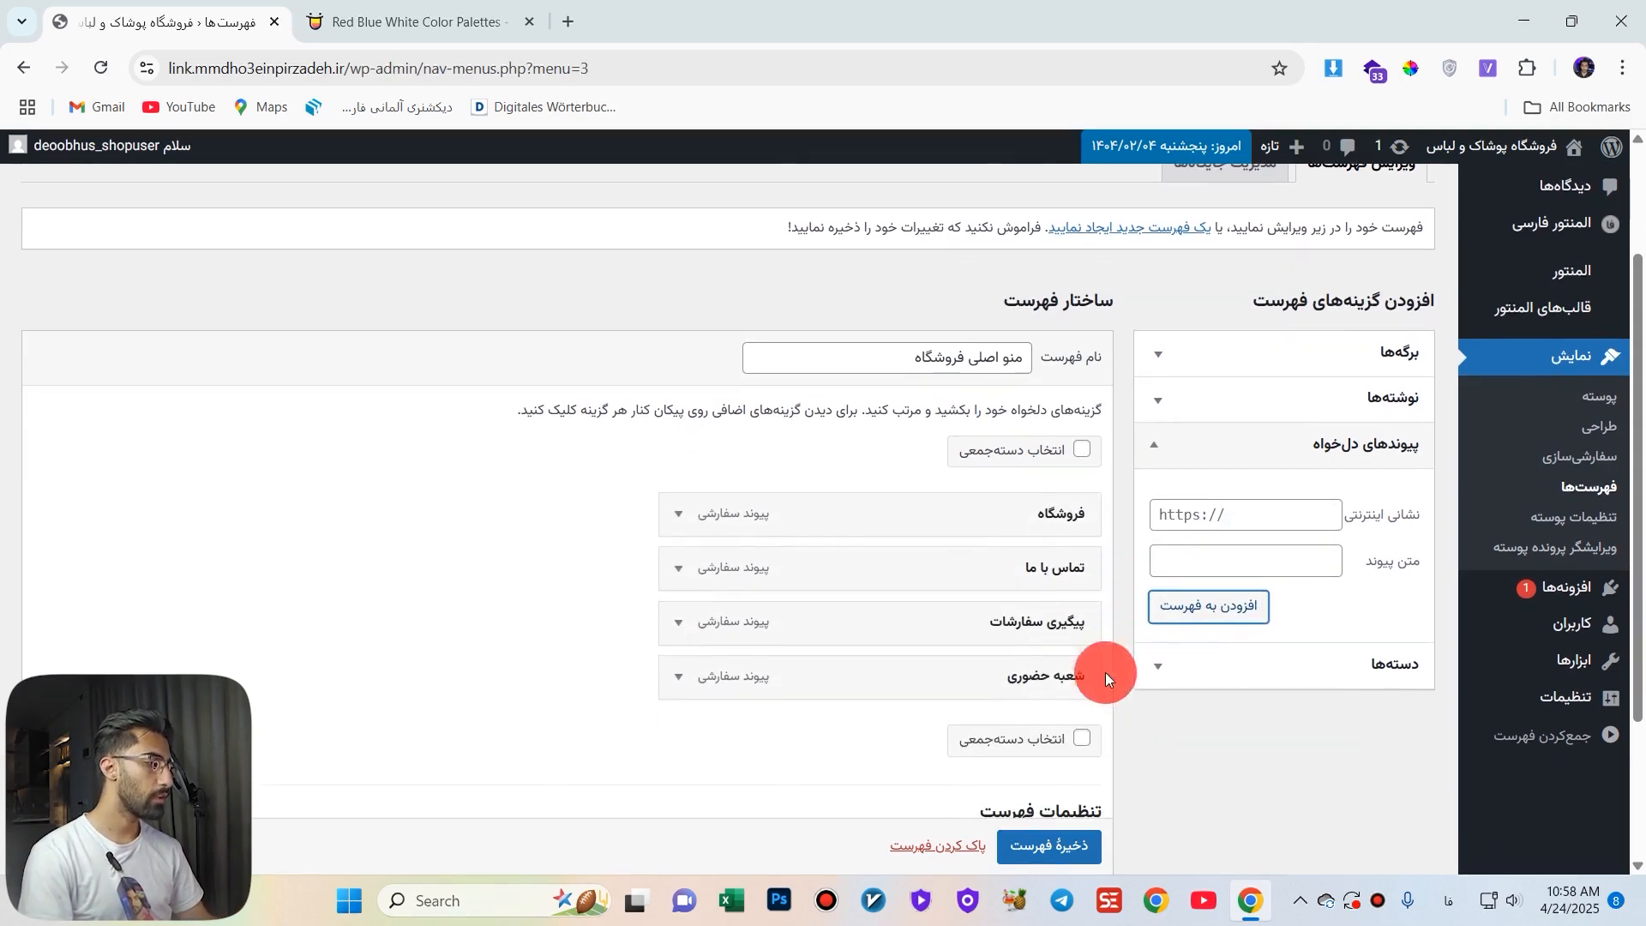
left_click(1344, 344)
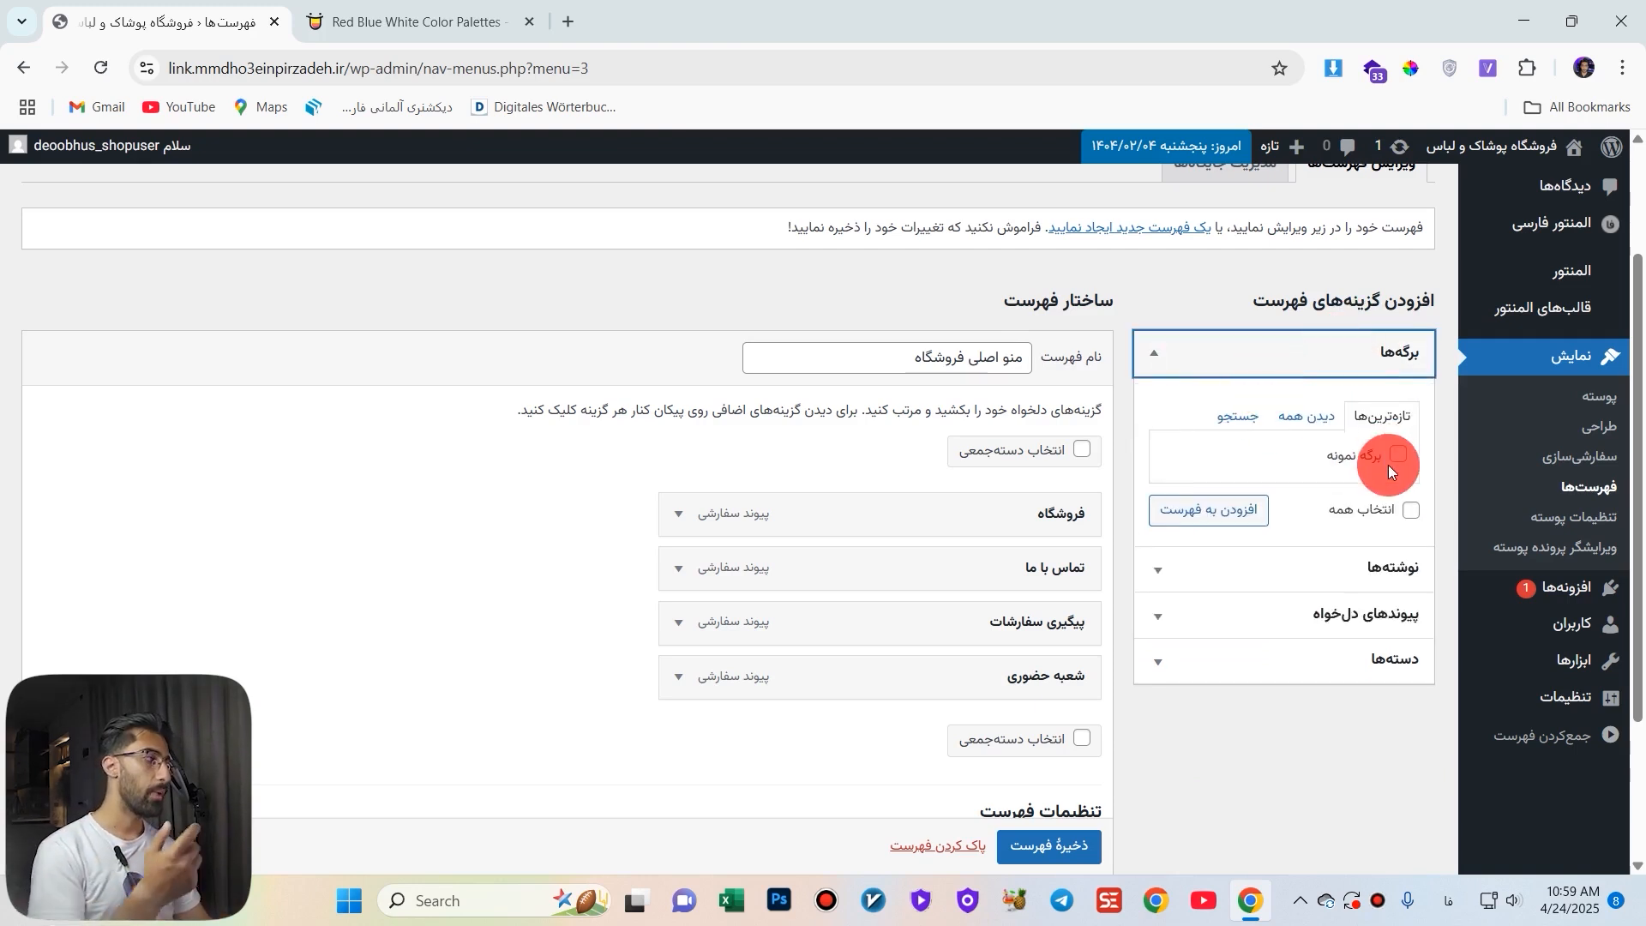
left_click(1329, 420)
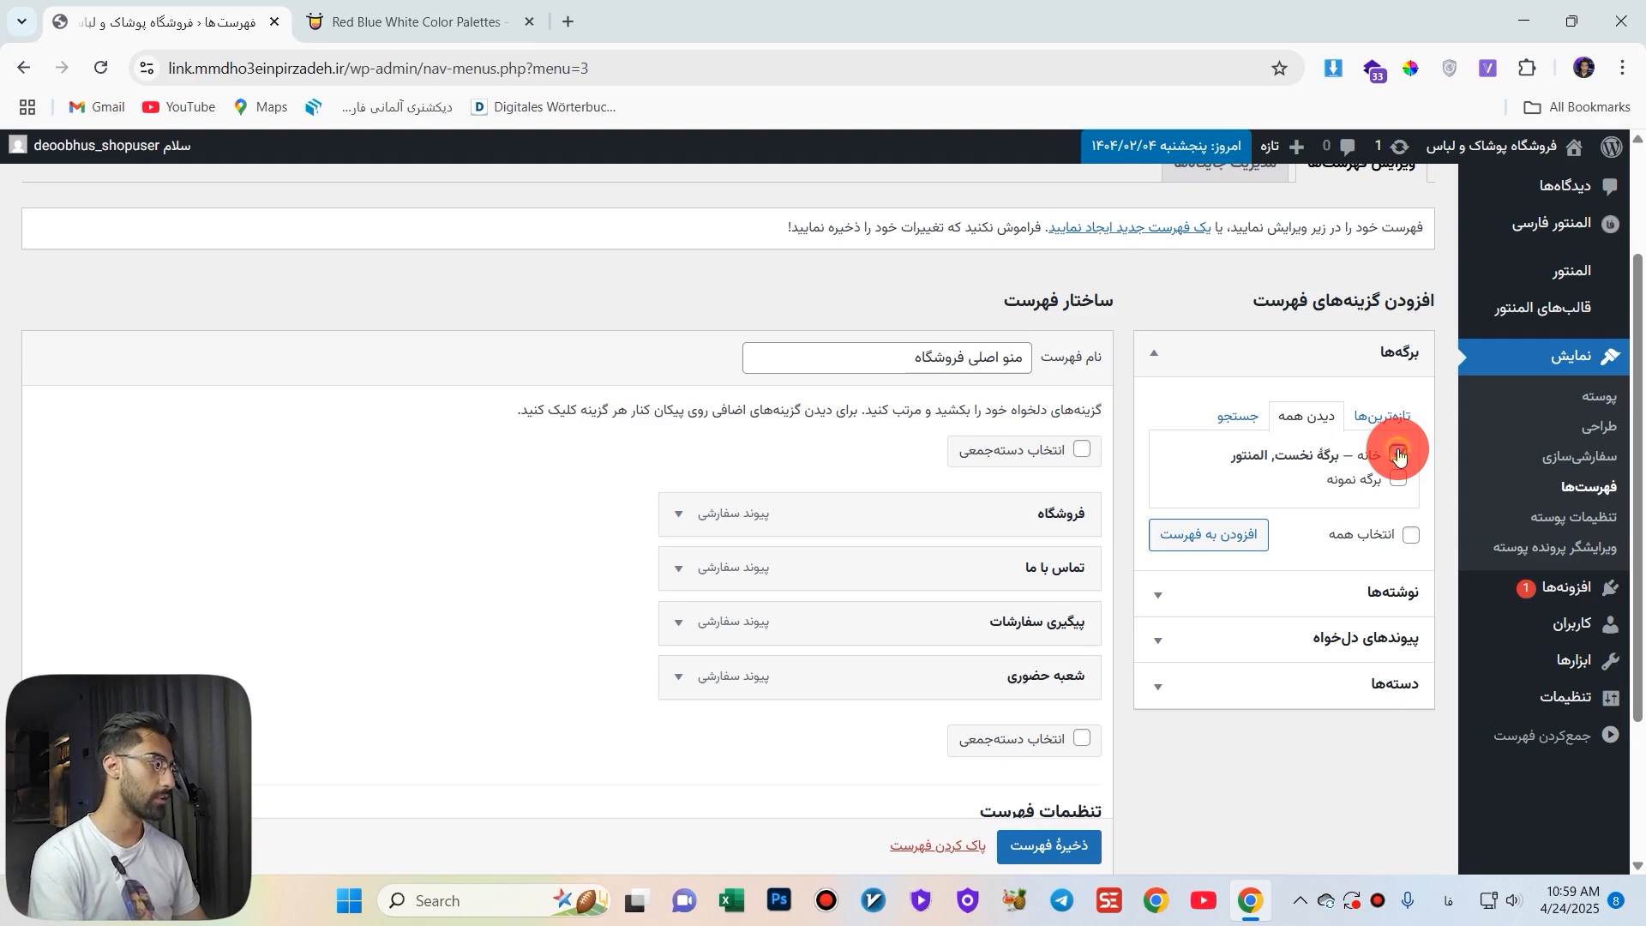
left_click(1398, 455)
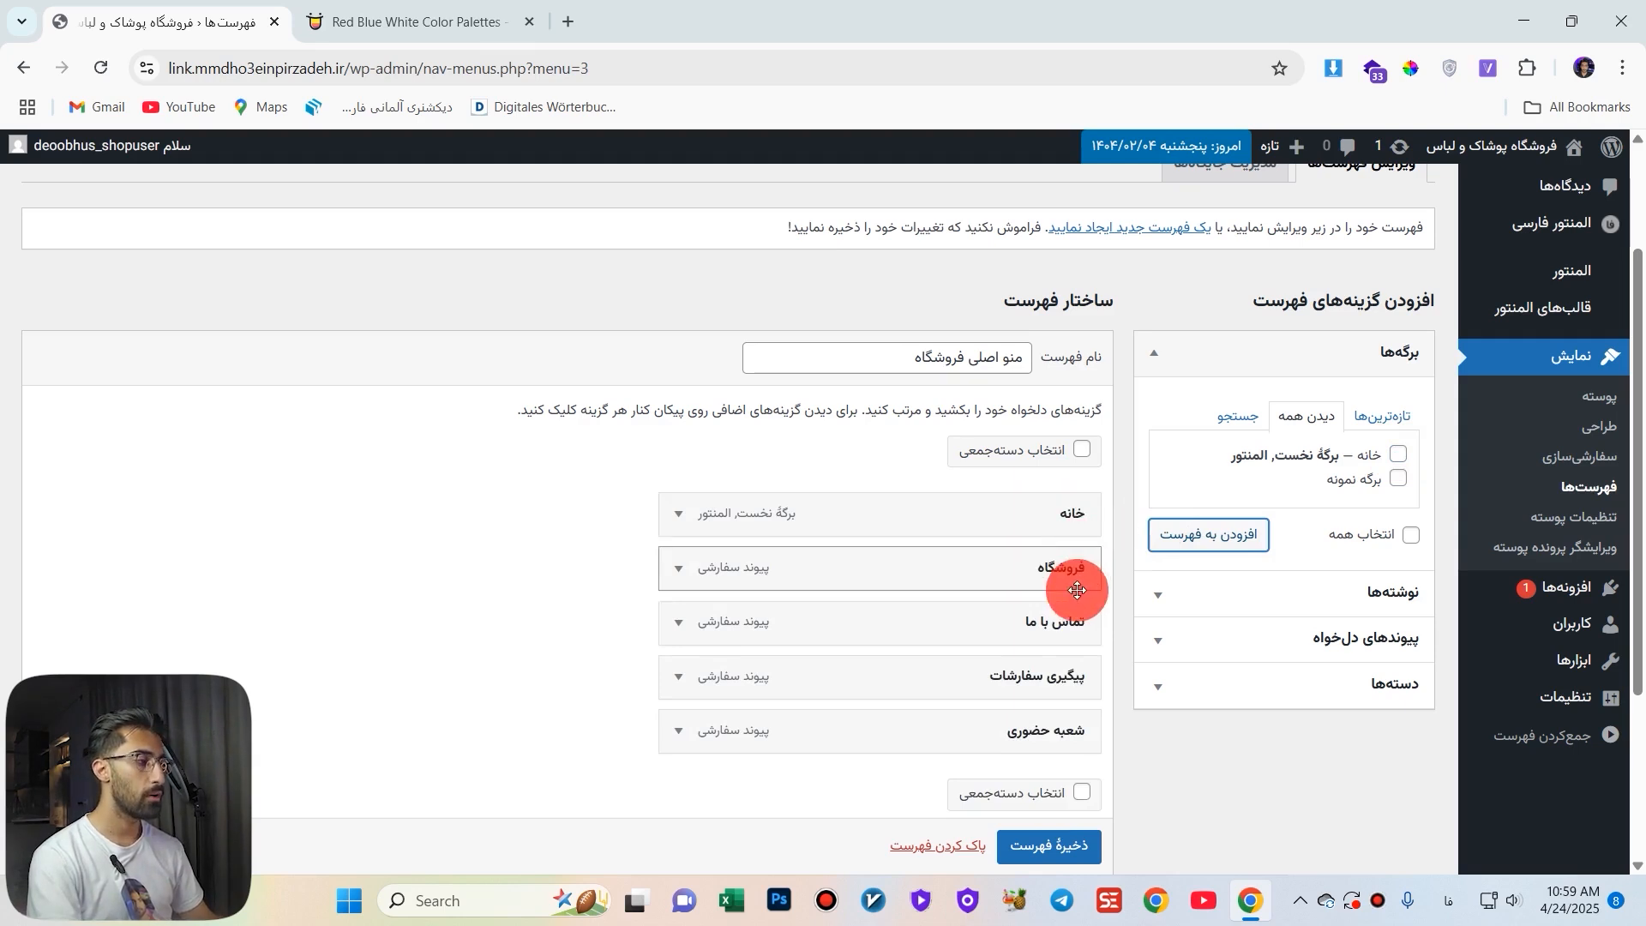
scroll(1073, 603, "down", 1)
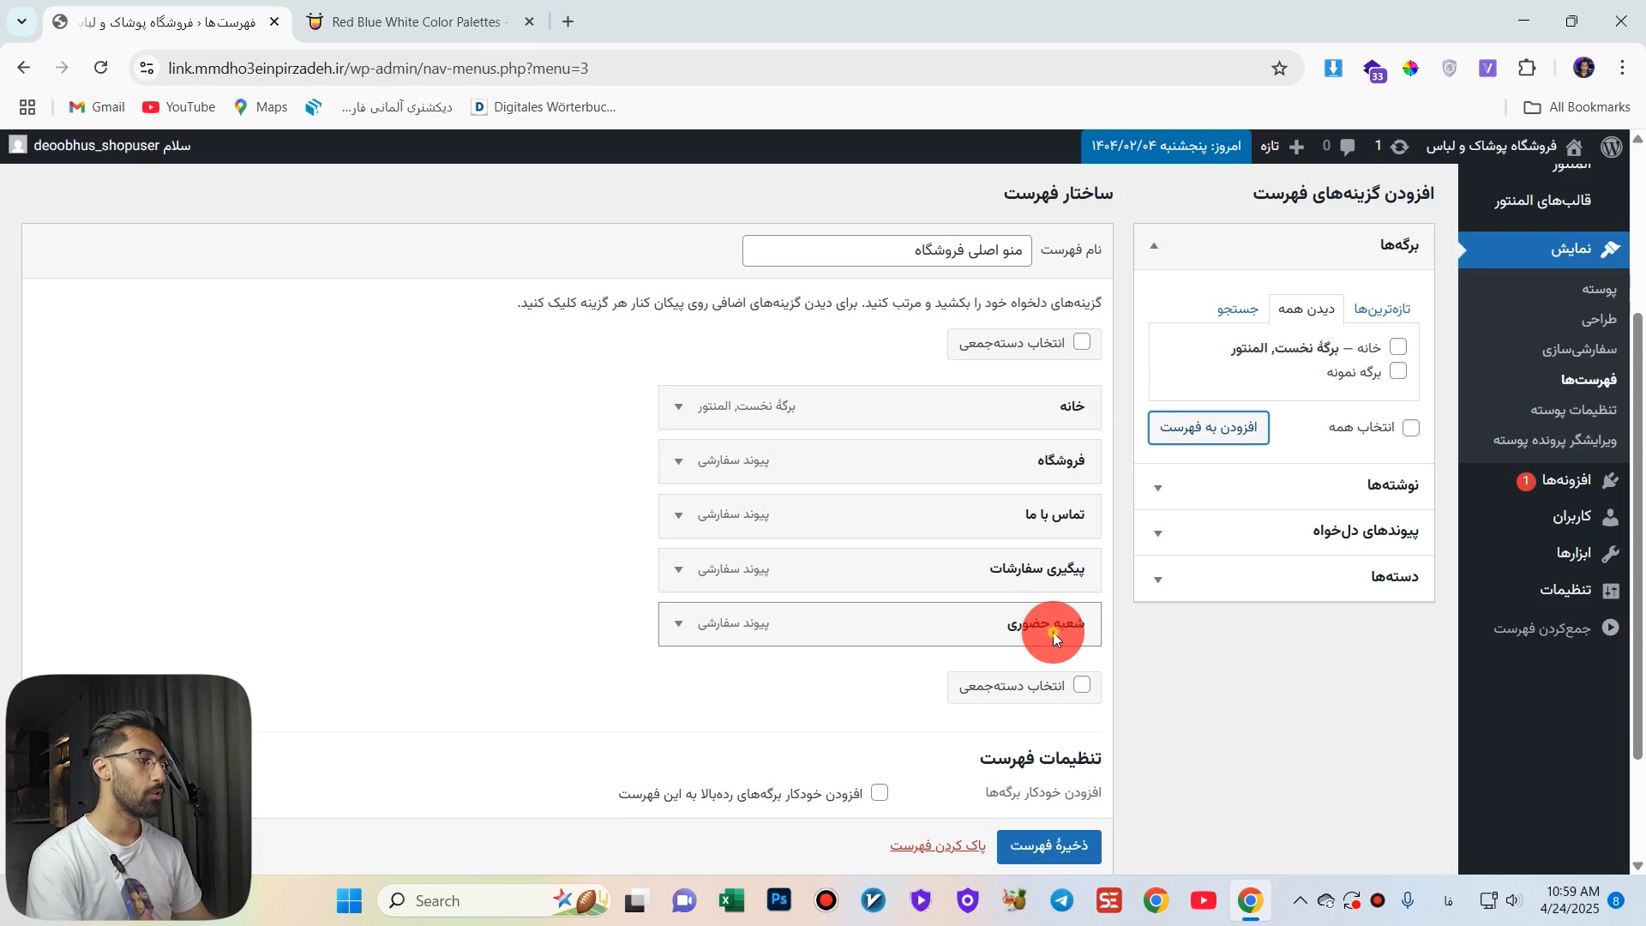
Place "تماس با ما" last in the menu and nest "شعبه حضوری" under "فروشگاه", saving the new menu order.
left_click_drag(1053, 631, 1099, 646)
left_click_drag(1063, 514, 1080, 656)
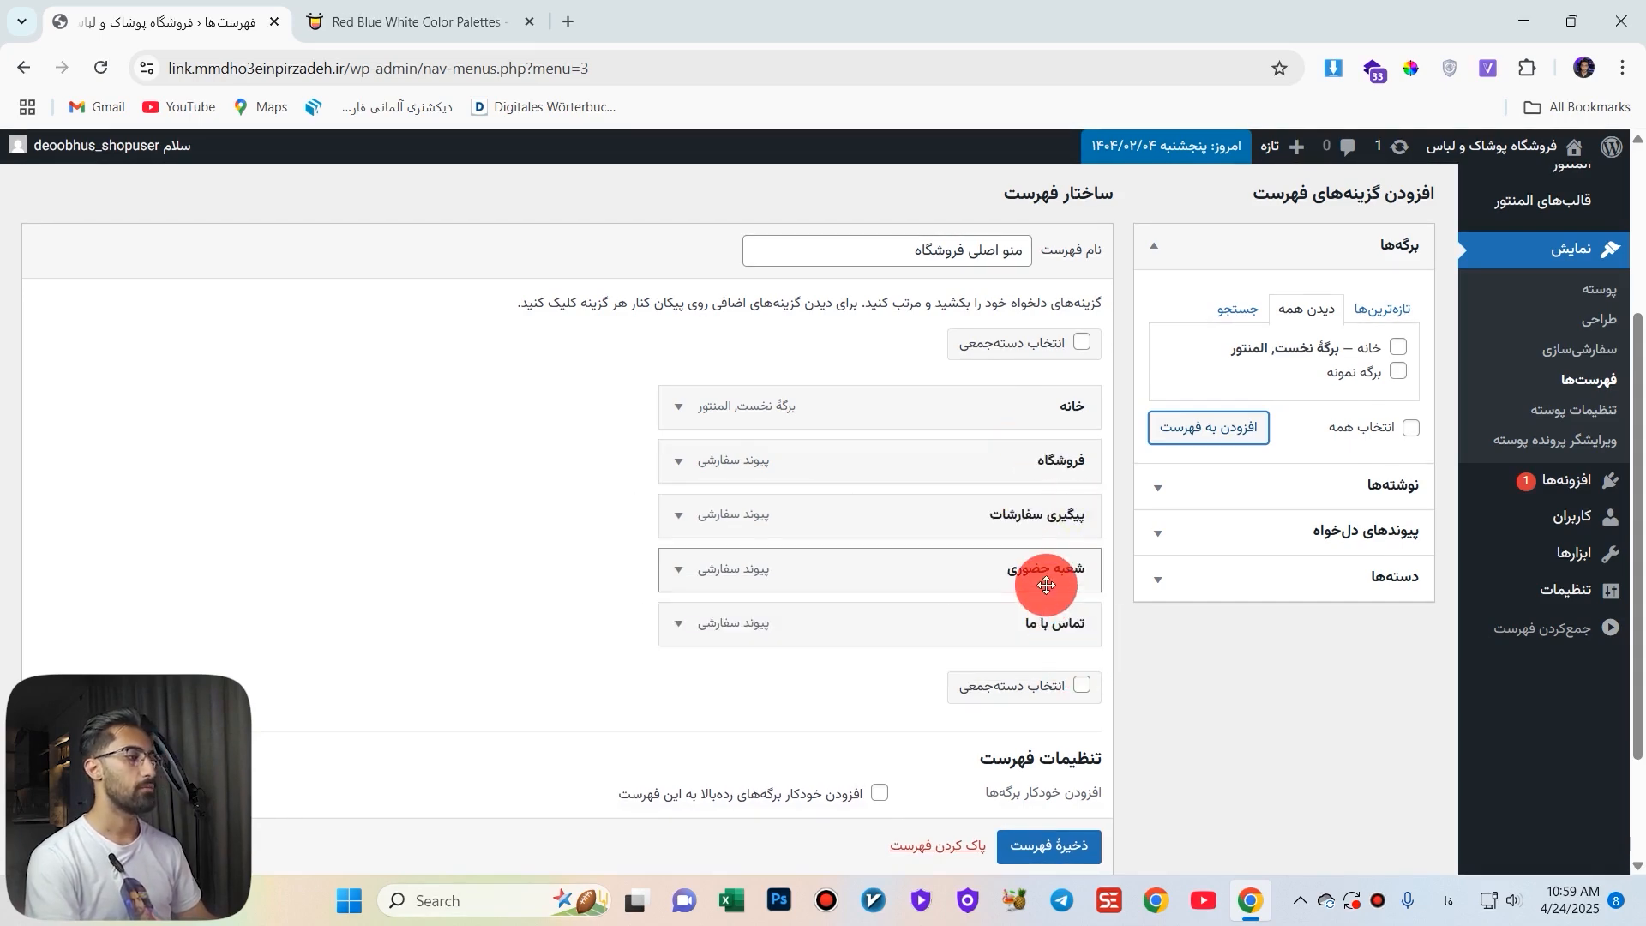
left_click_drag(1047, 586, 857, 523)
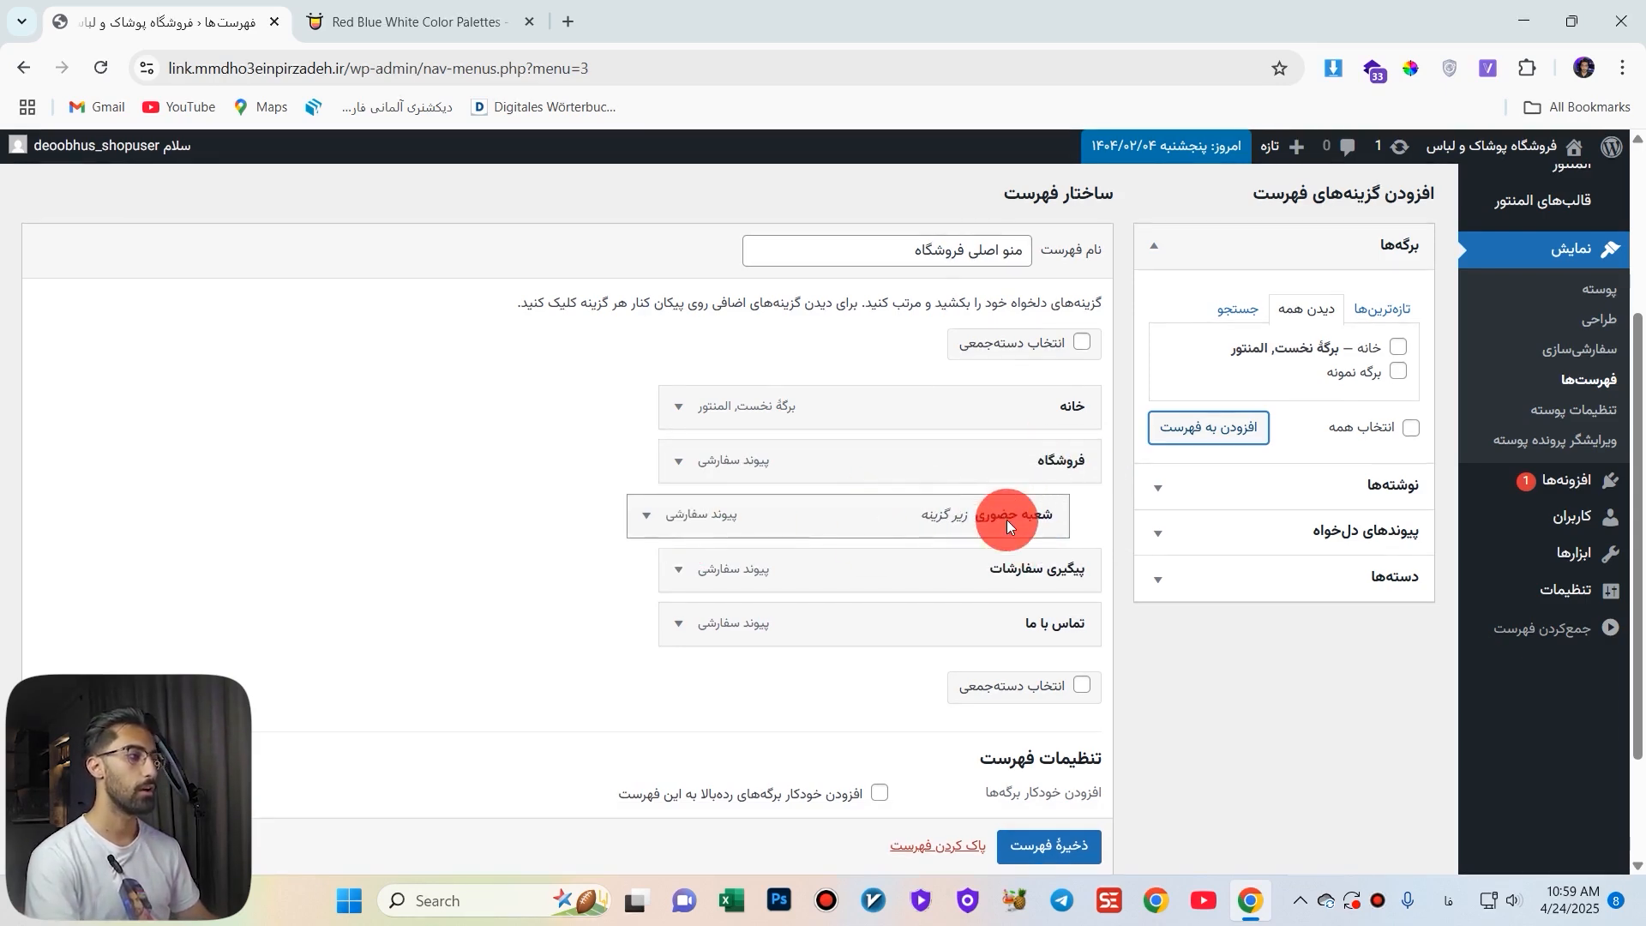
scroll(1016, 518, "down", 1)
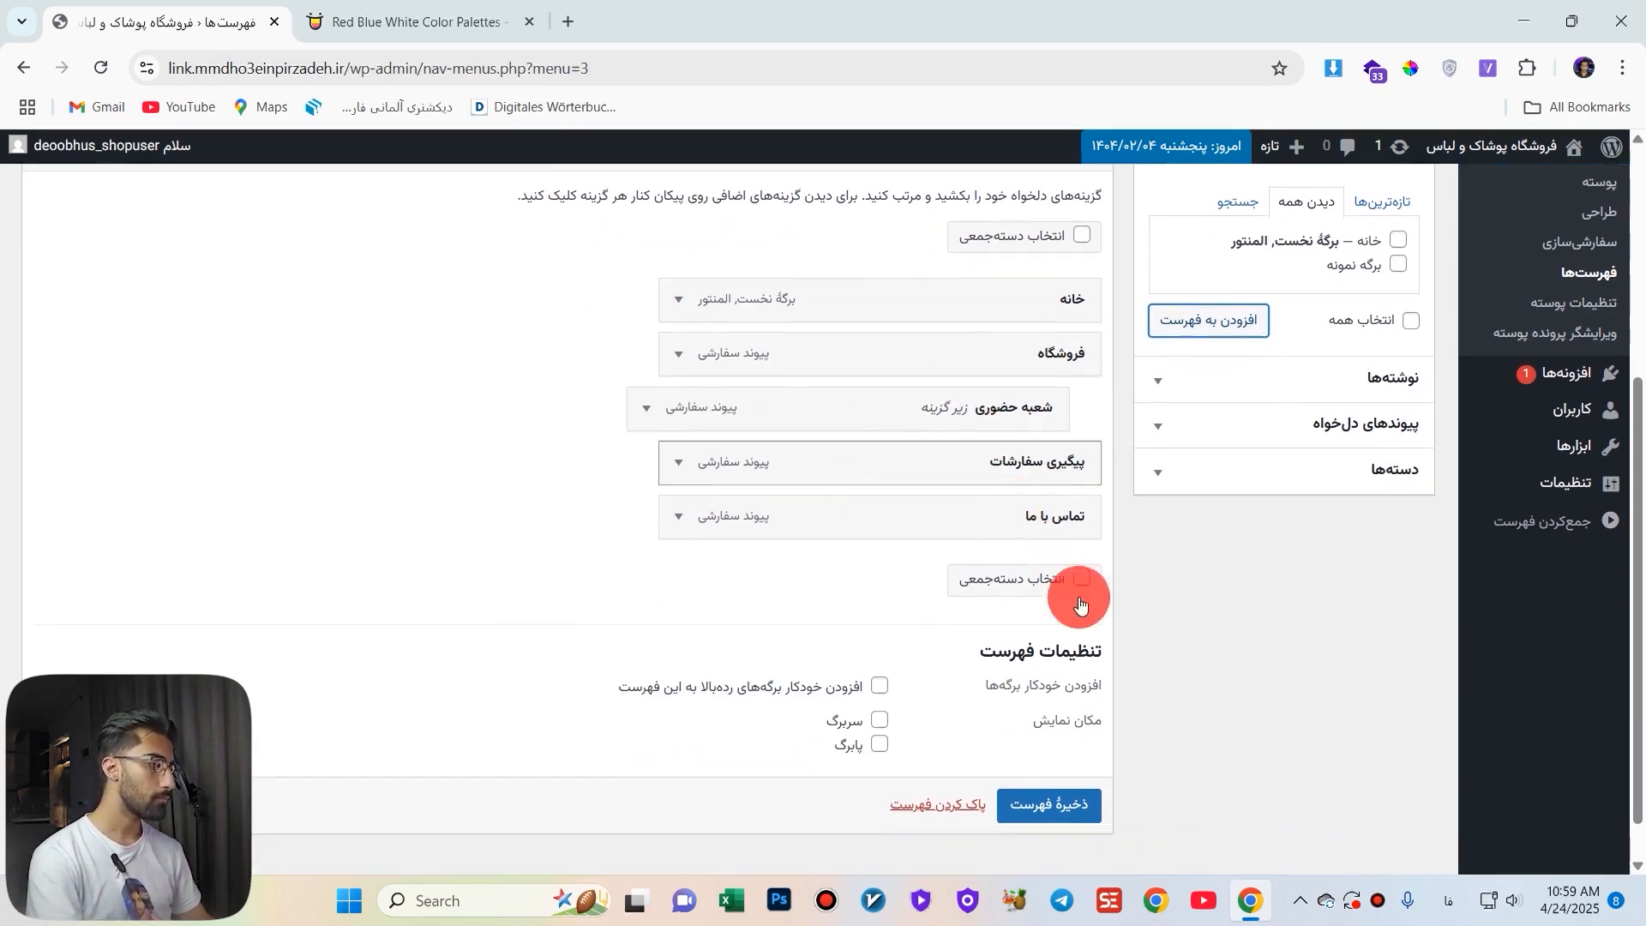
left_click(1044, 804)
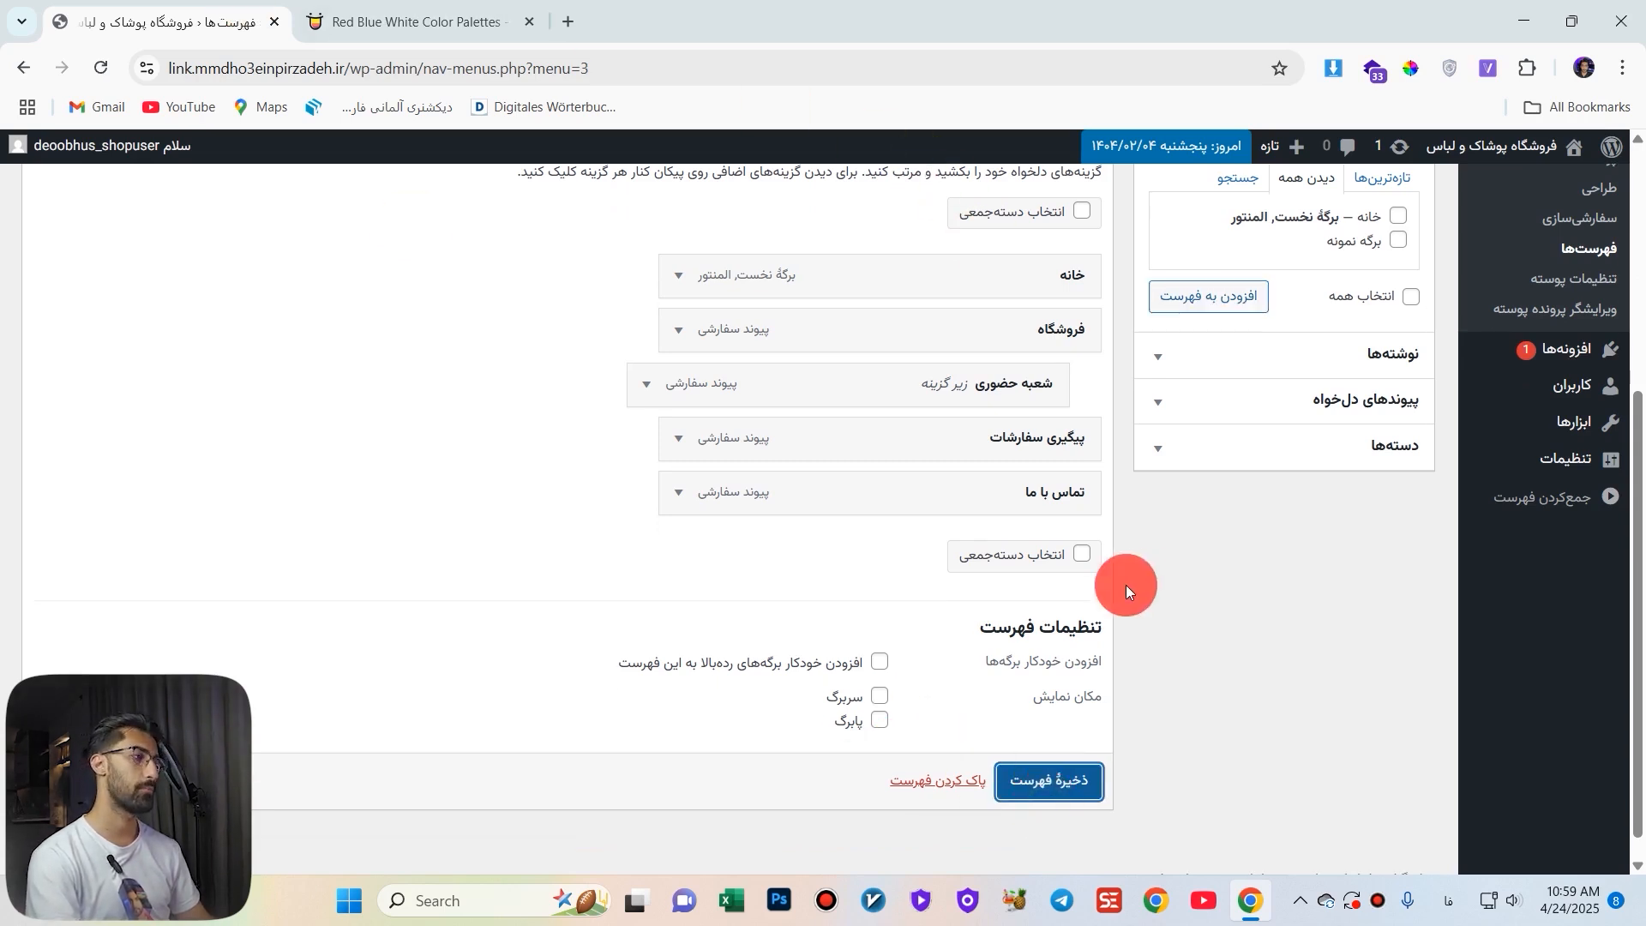
Examine the settings of the "خانه" and "فروشگاه" menu items, including the URL of "فروشگاه".
scroll(1048, 547, "up", 1)
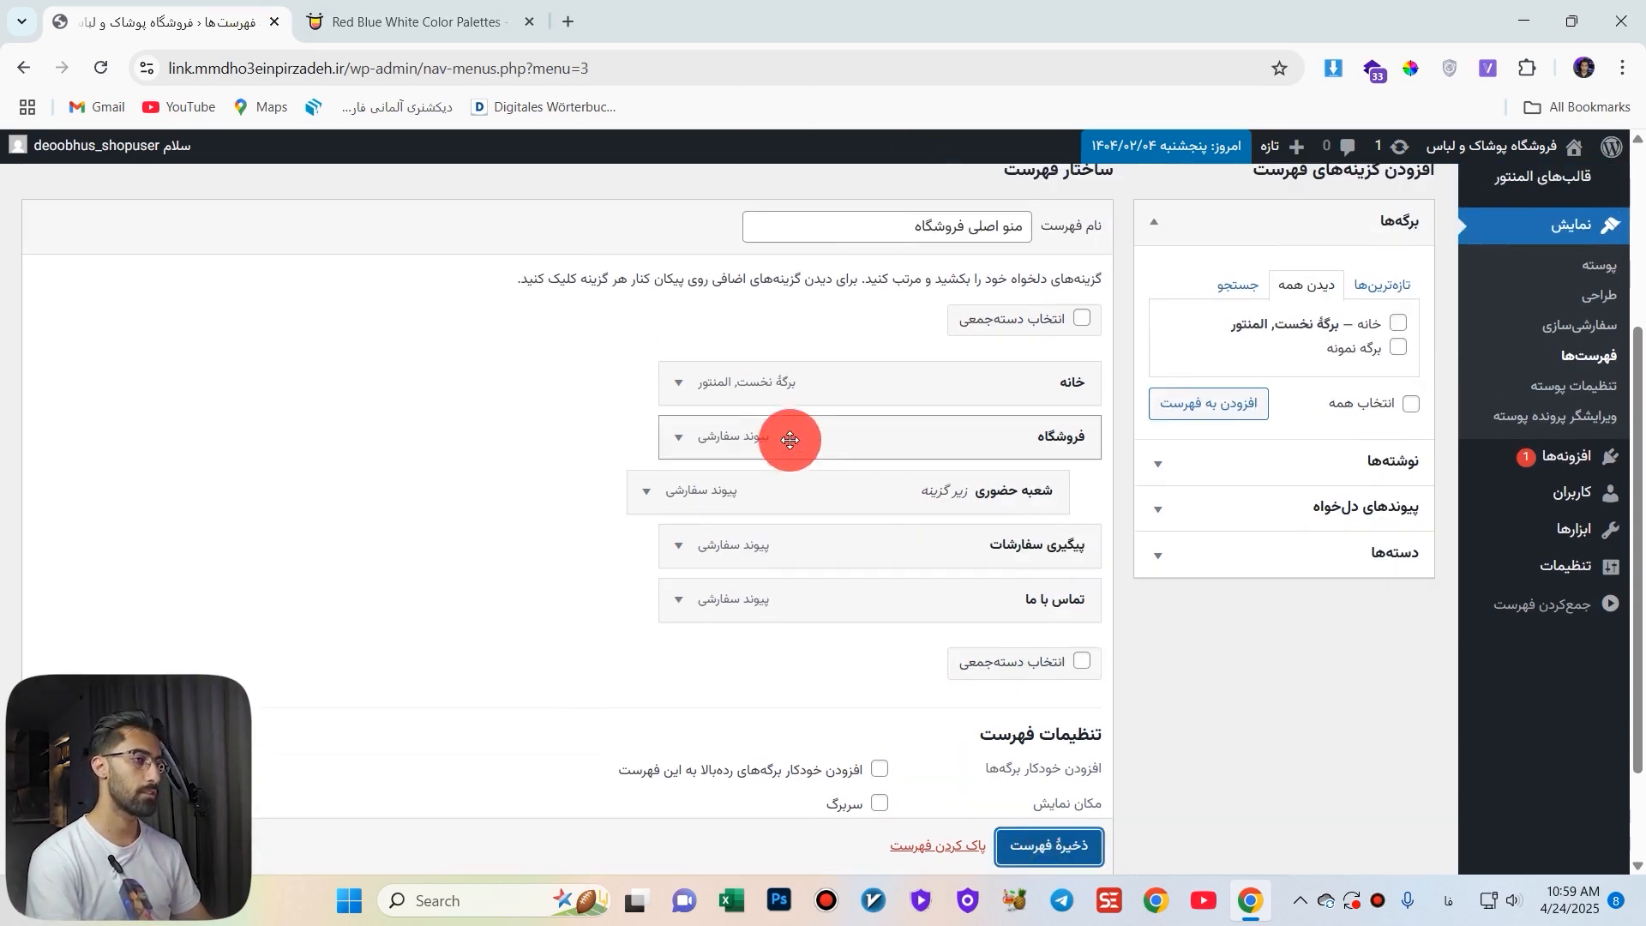
left_click(679, 384)
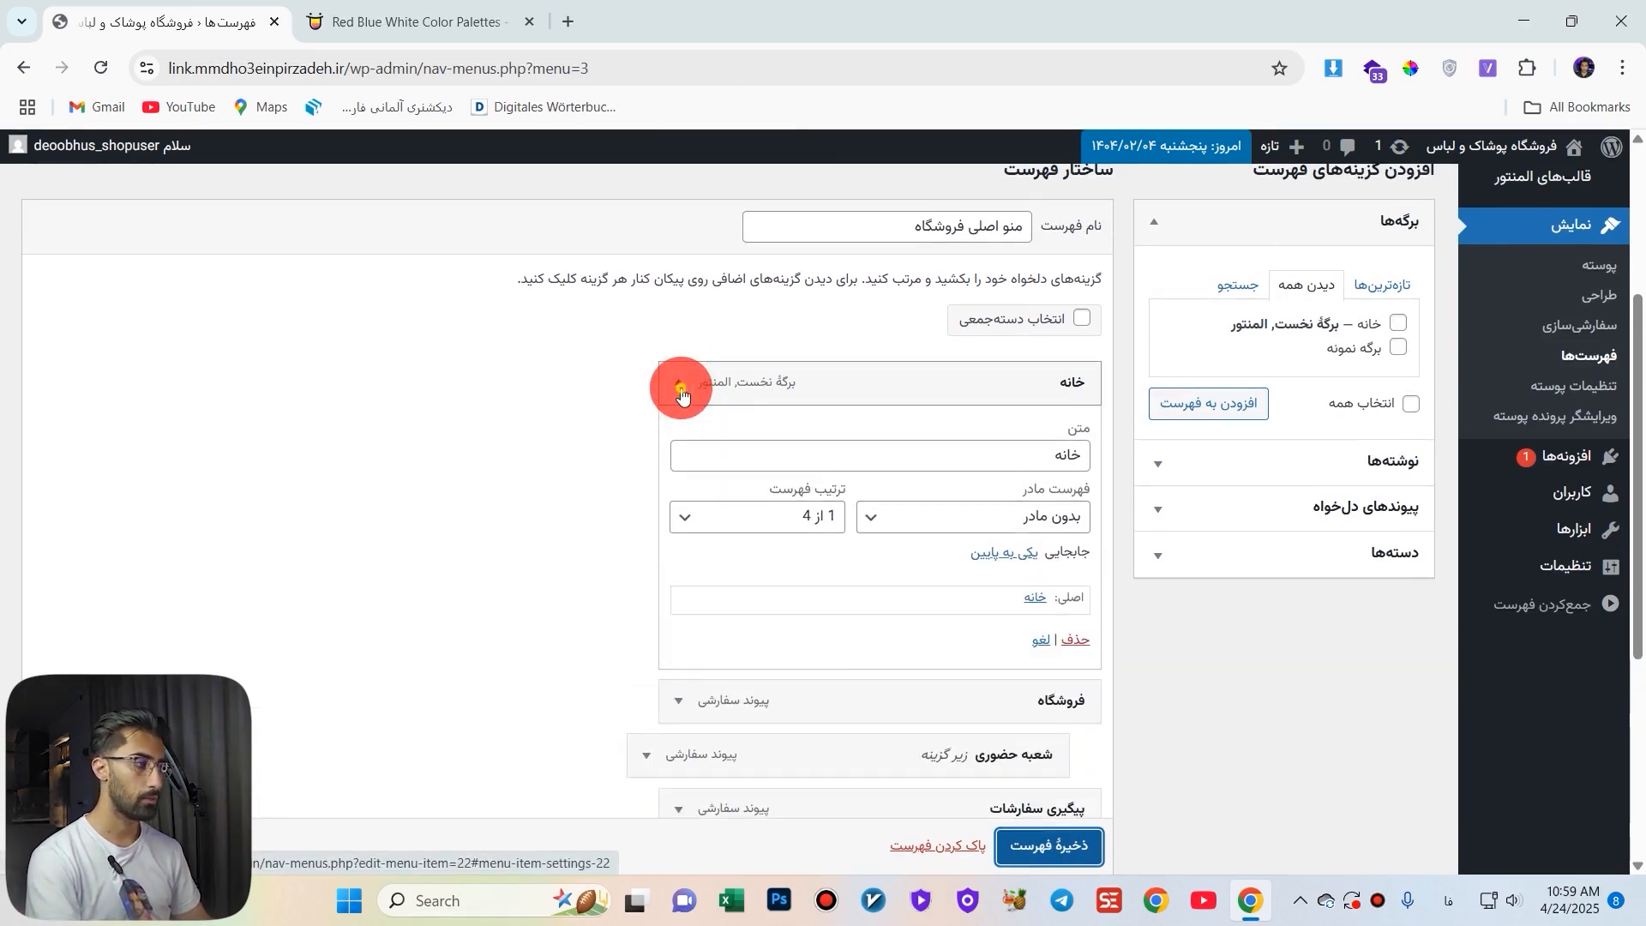
left_click(681, 390)
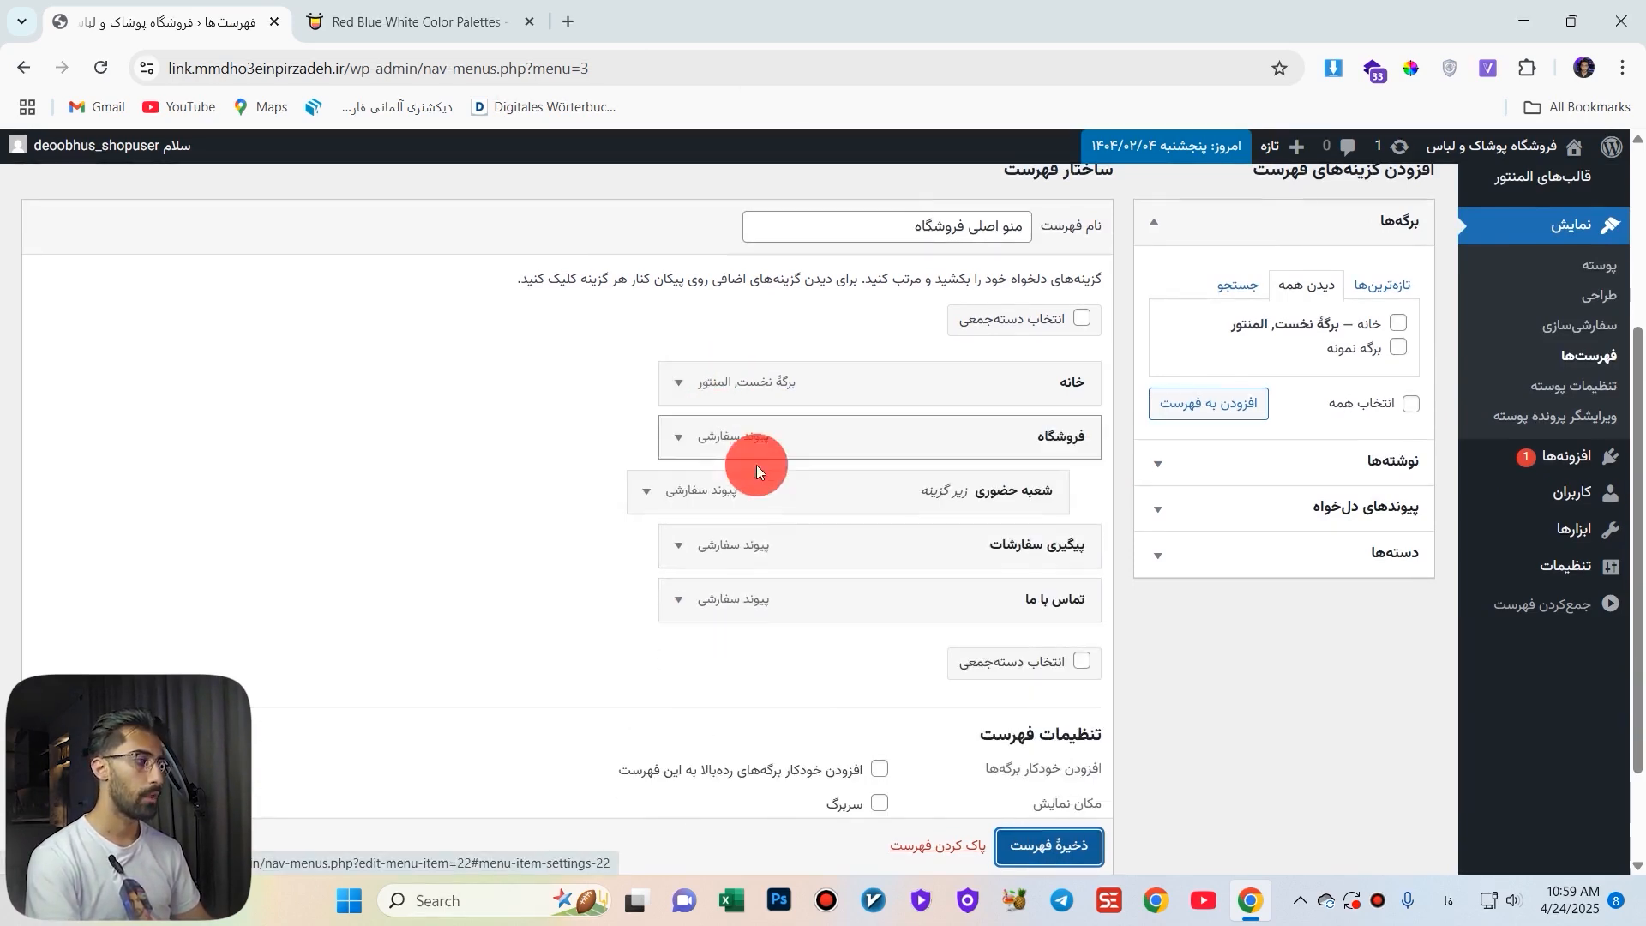
left_click(679, 439)
left_click_drag(771, 509, 651, 520)
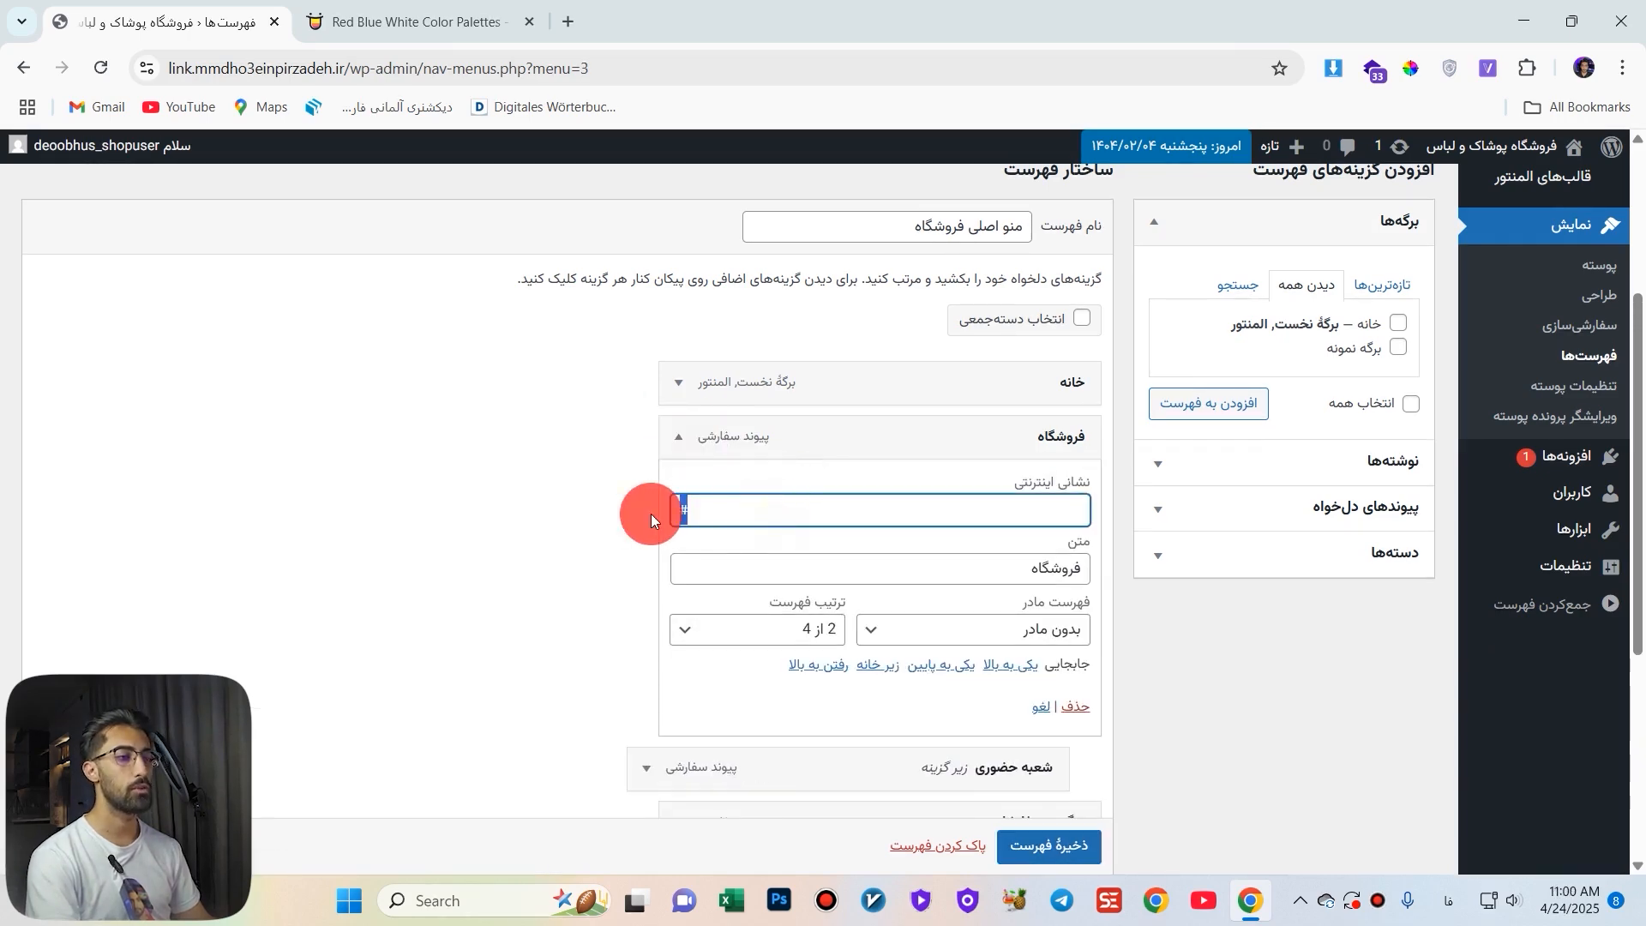
scroll(1350, 539, "up", 3)
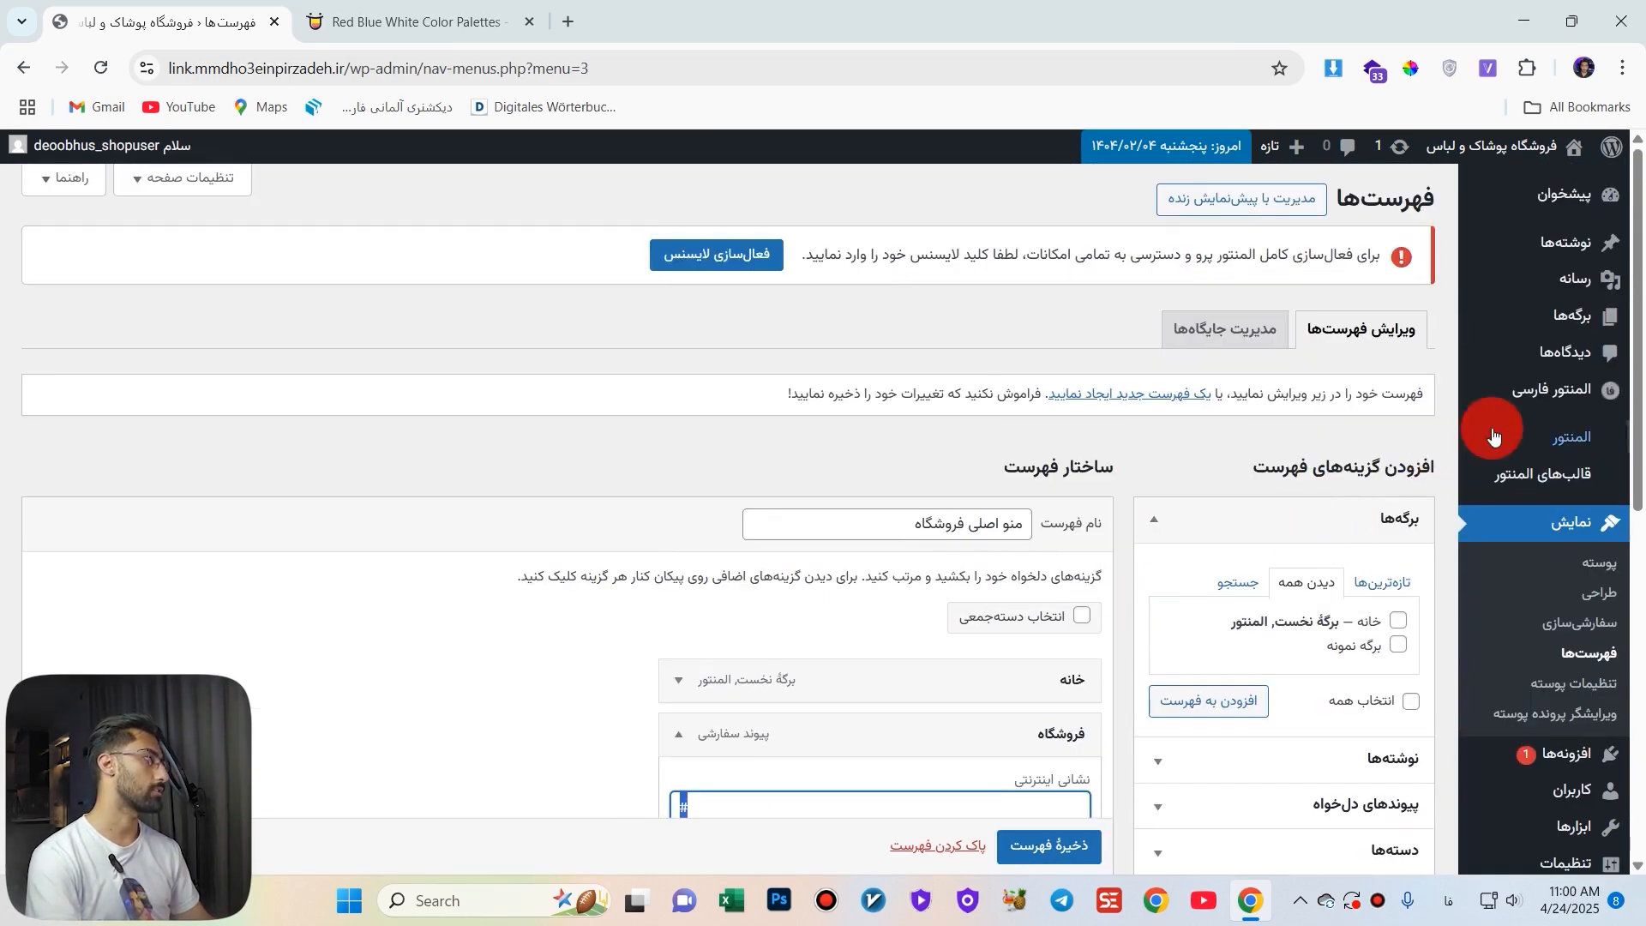
mouse_move(1568, 471)
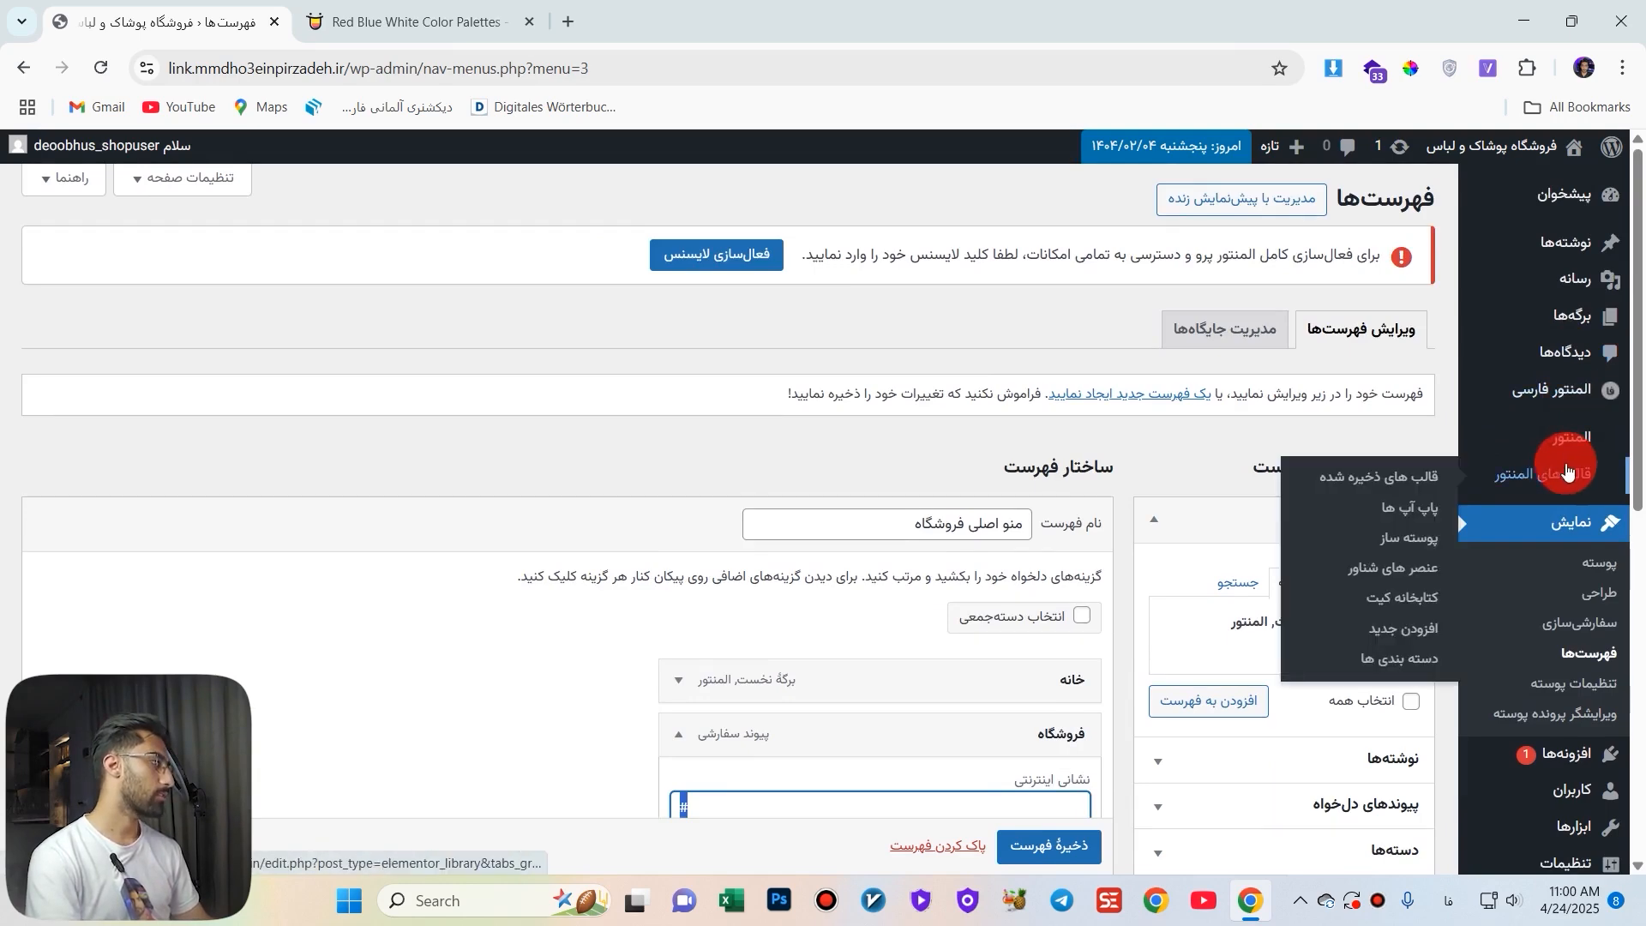
left_click(1419, 474)
left_click(1020, 199)
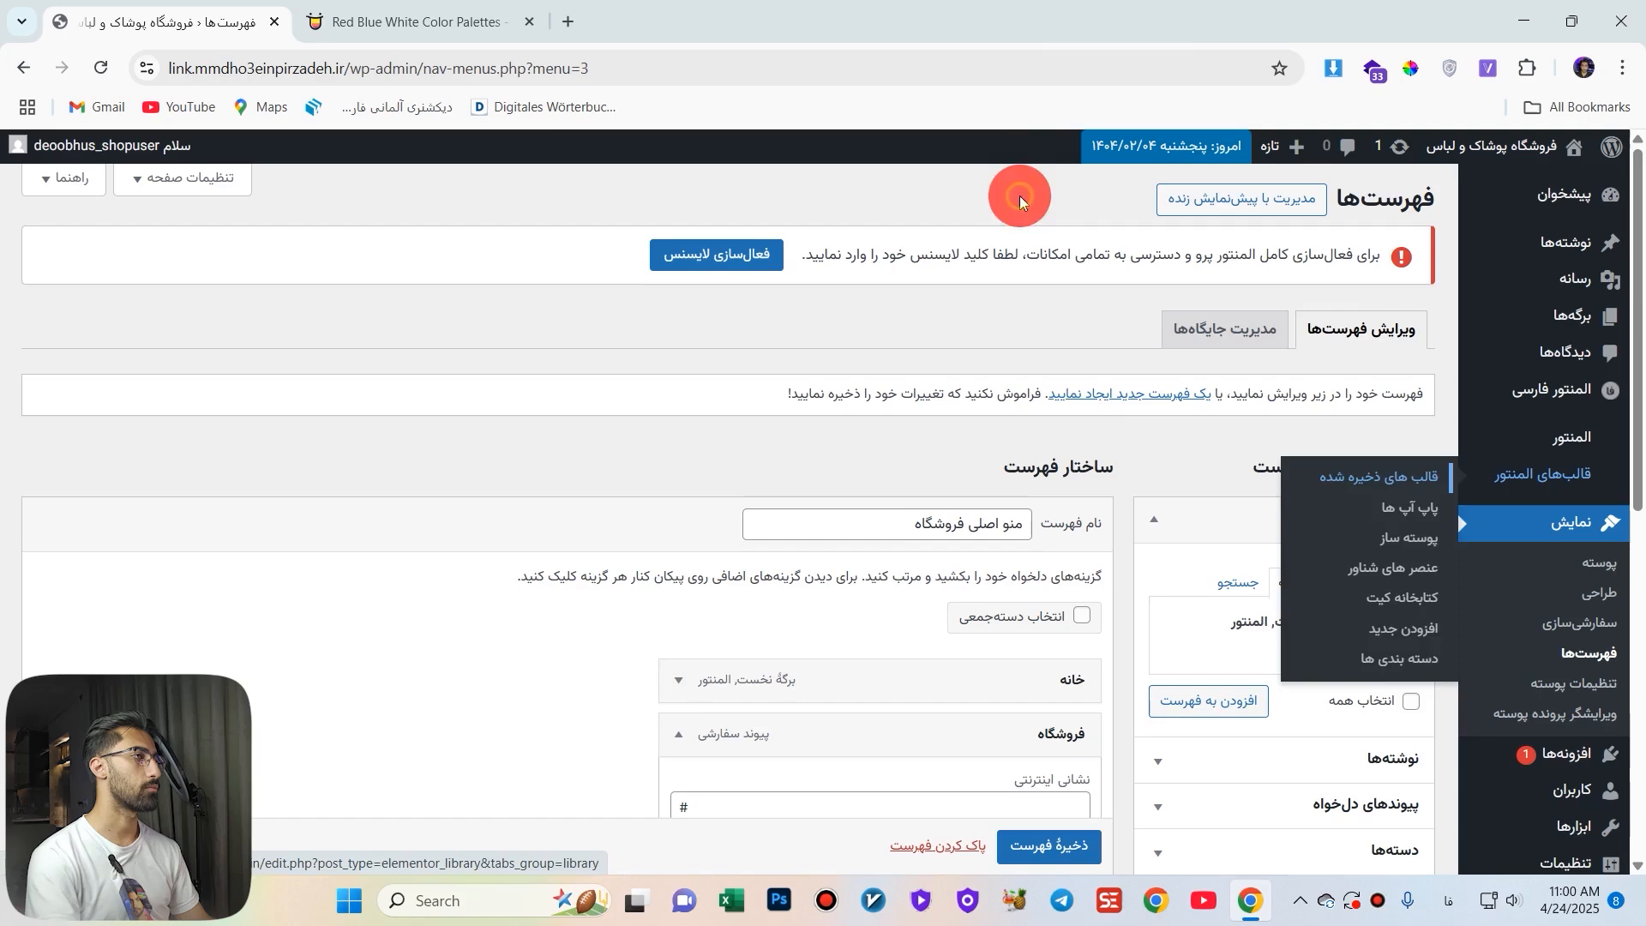
Save the menu "منو اصلی فروشگاه" and open the saved header template "هدر" for editing in Elementor.
scroll(1102, 450, "down", 4)
left_click(1071, 844)
scroll(1071, 823, "down", 1)
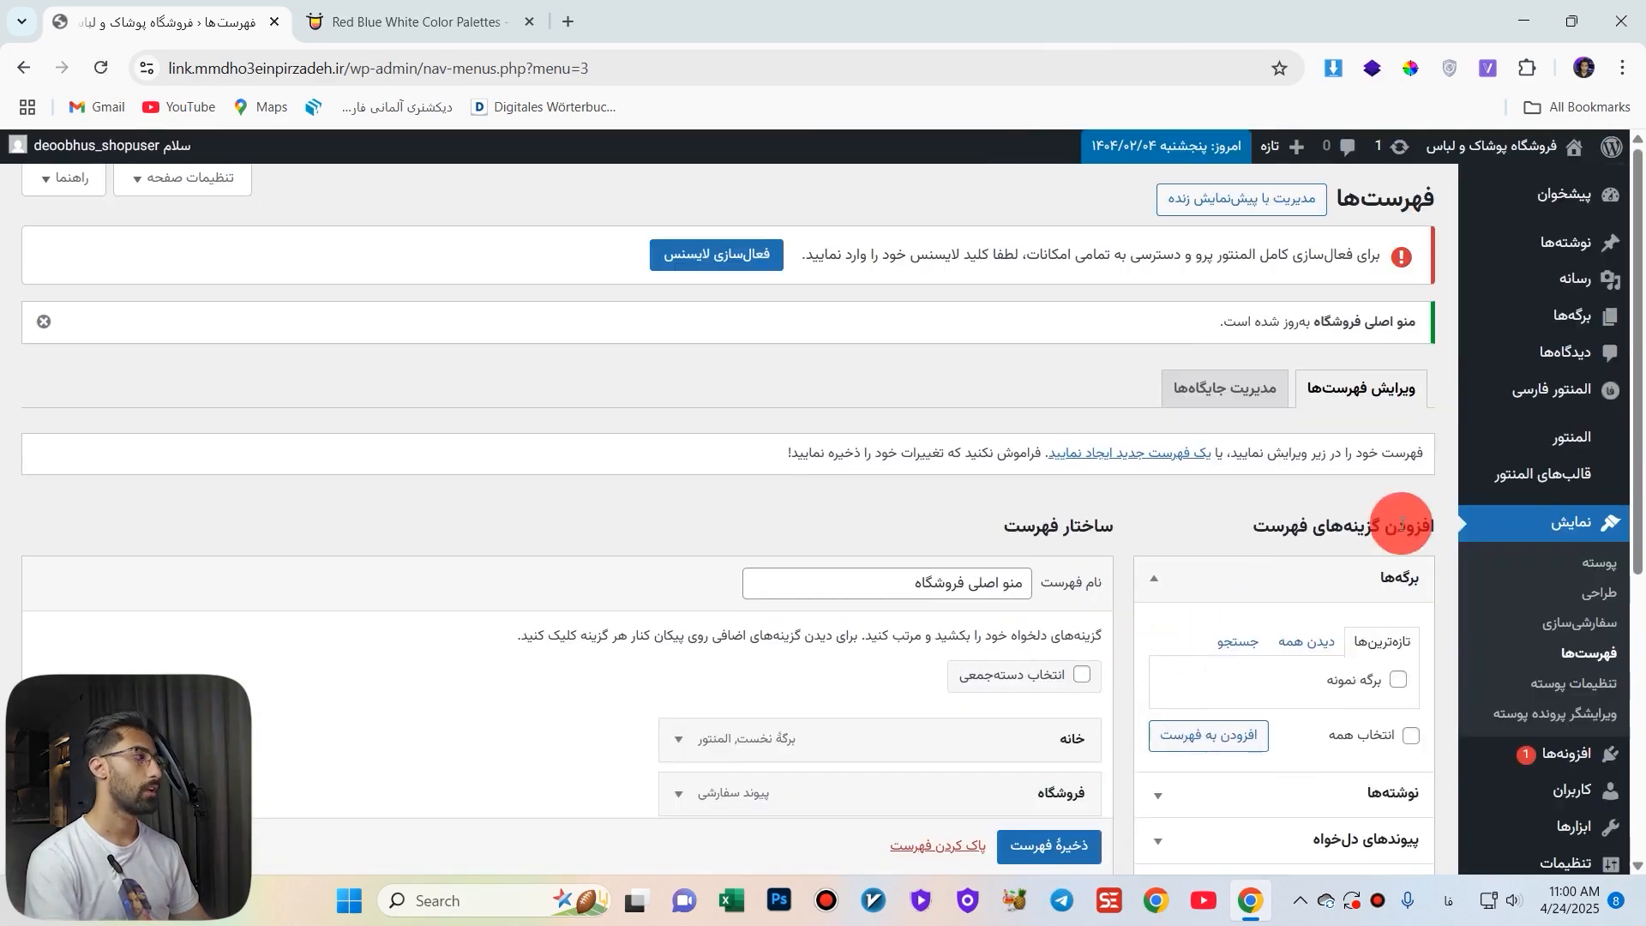
mouse_move(1542, 474)
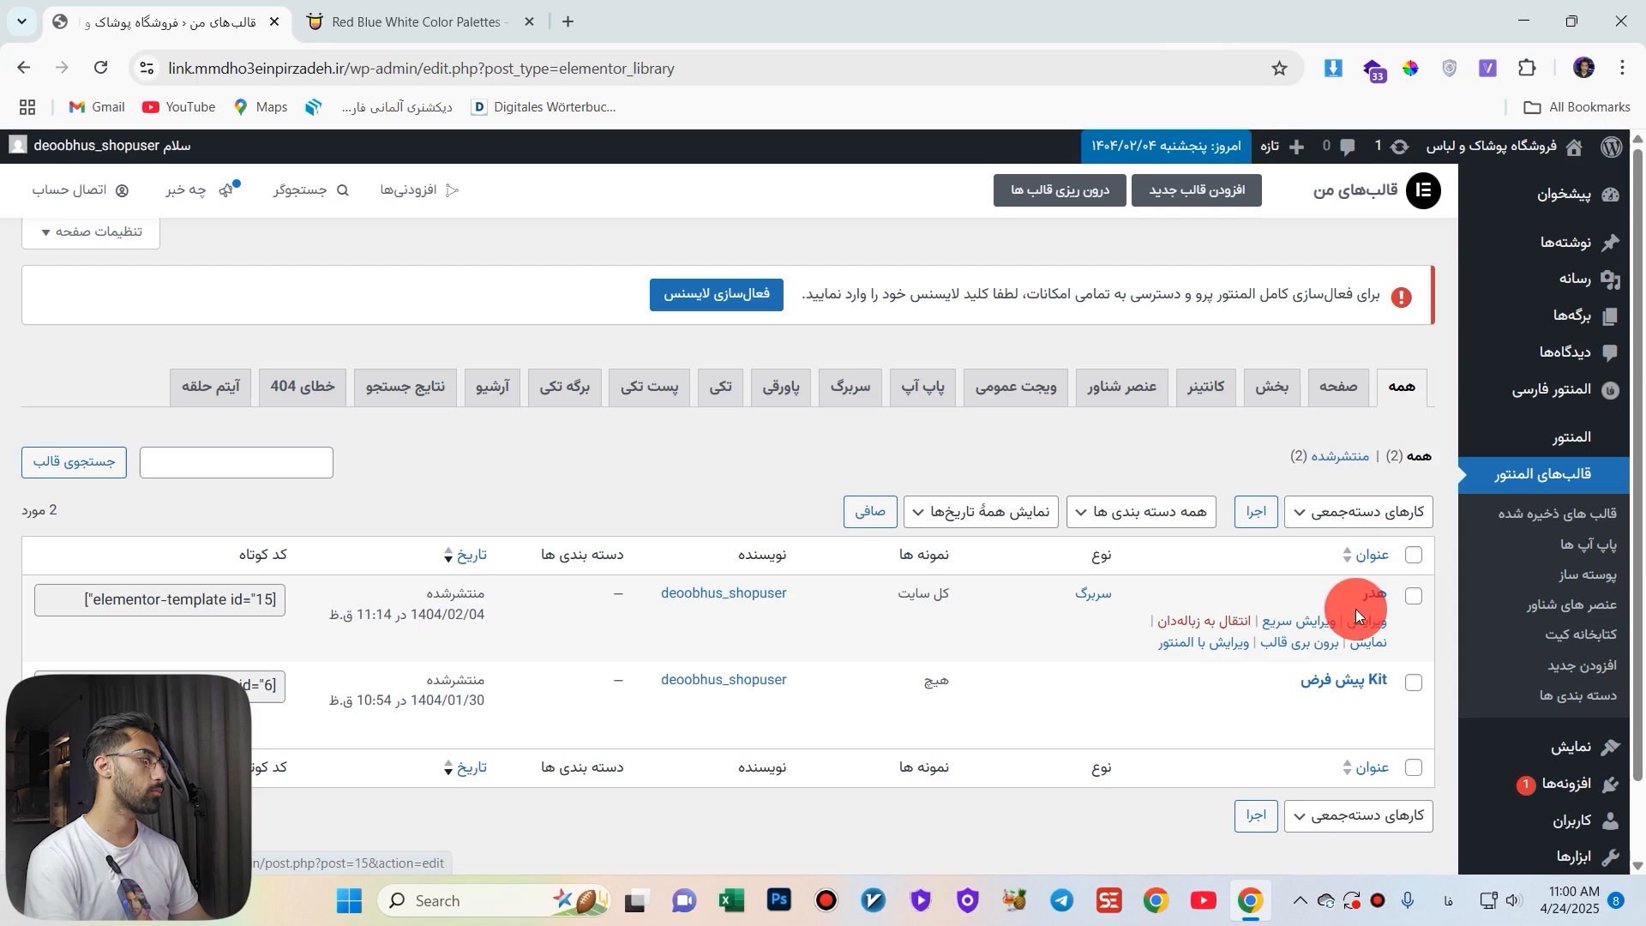
left_click(1215, 644)
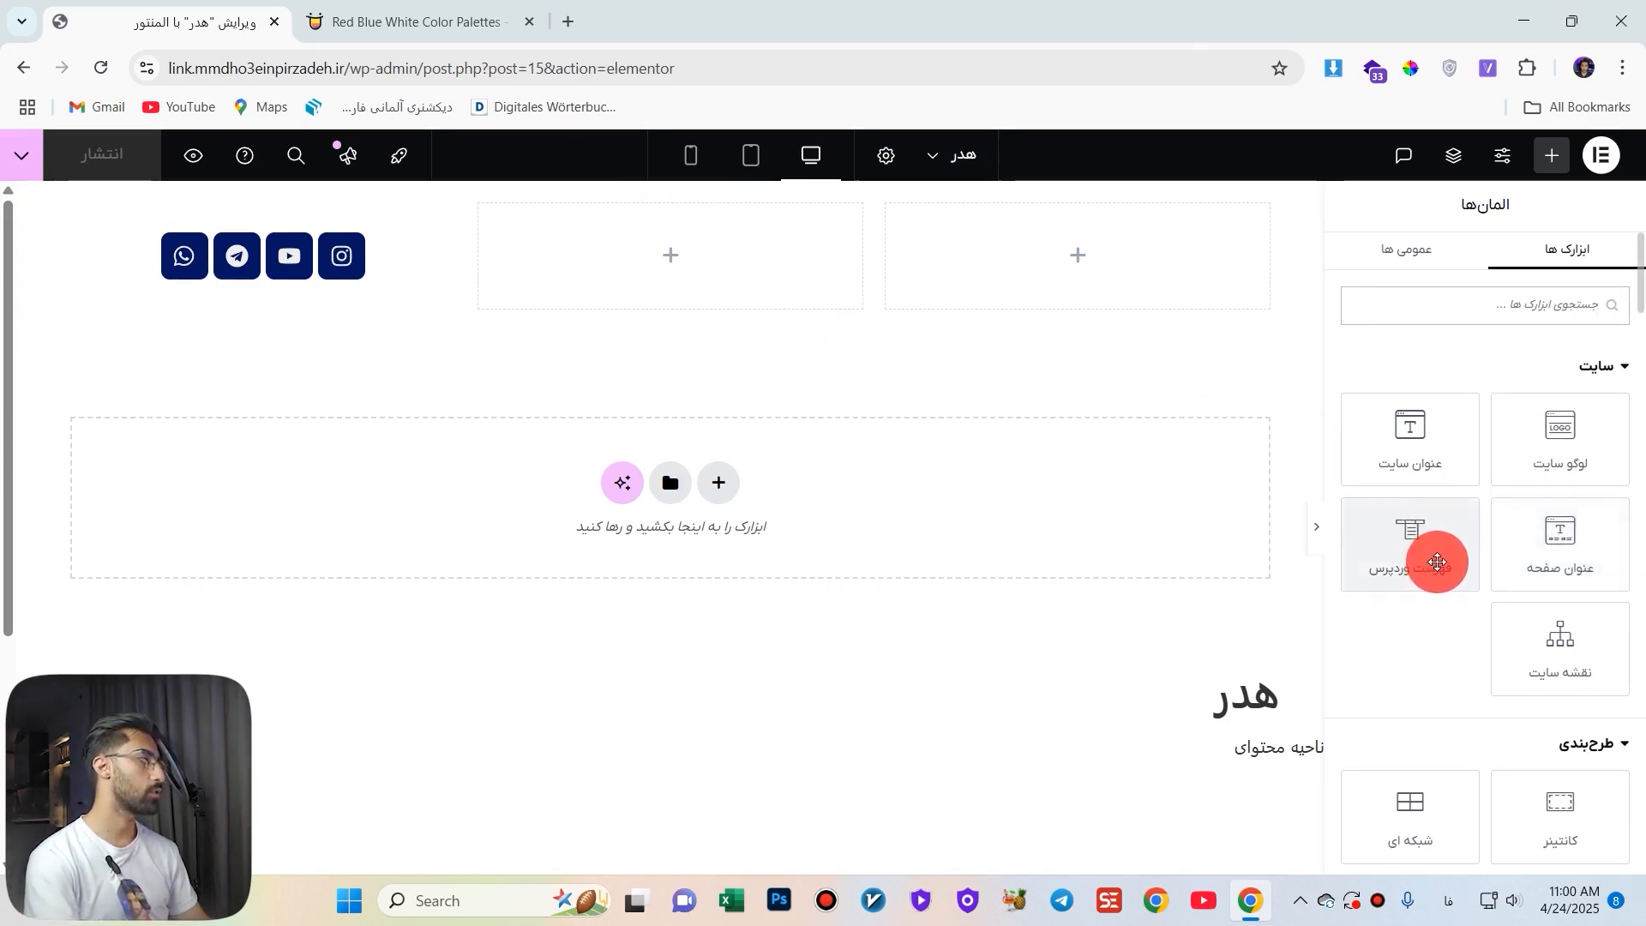
Add the WordPress menu widget "فهرست وردپرس" to the middle container of the header.
left_click_drag(1433, 558, 741, 287)
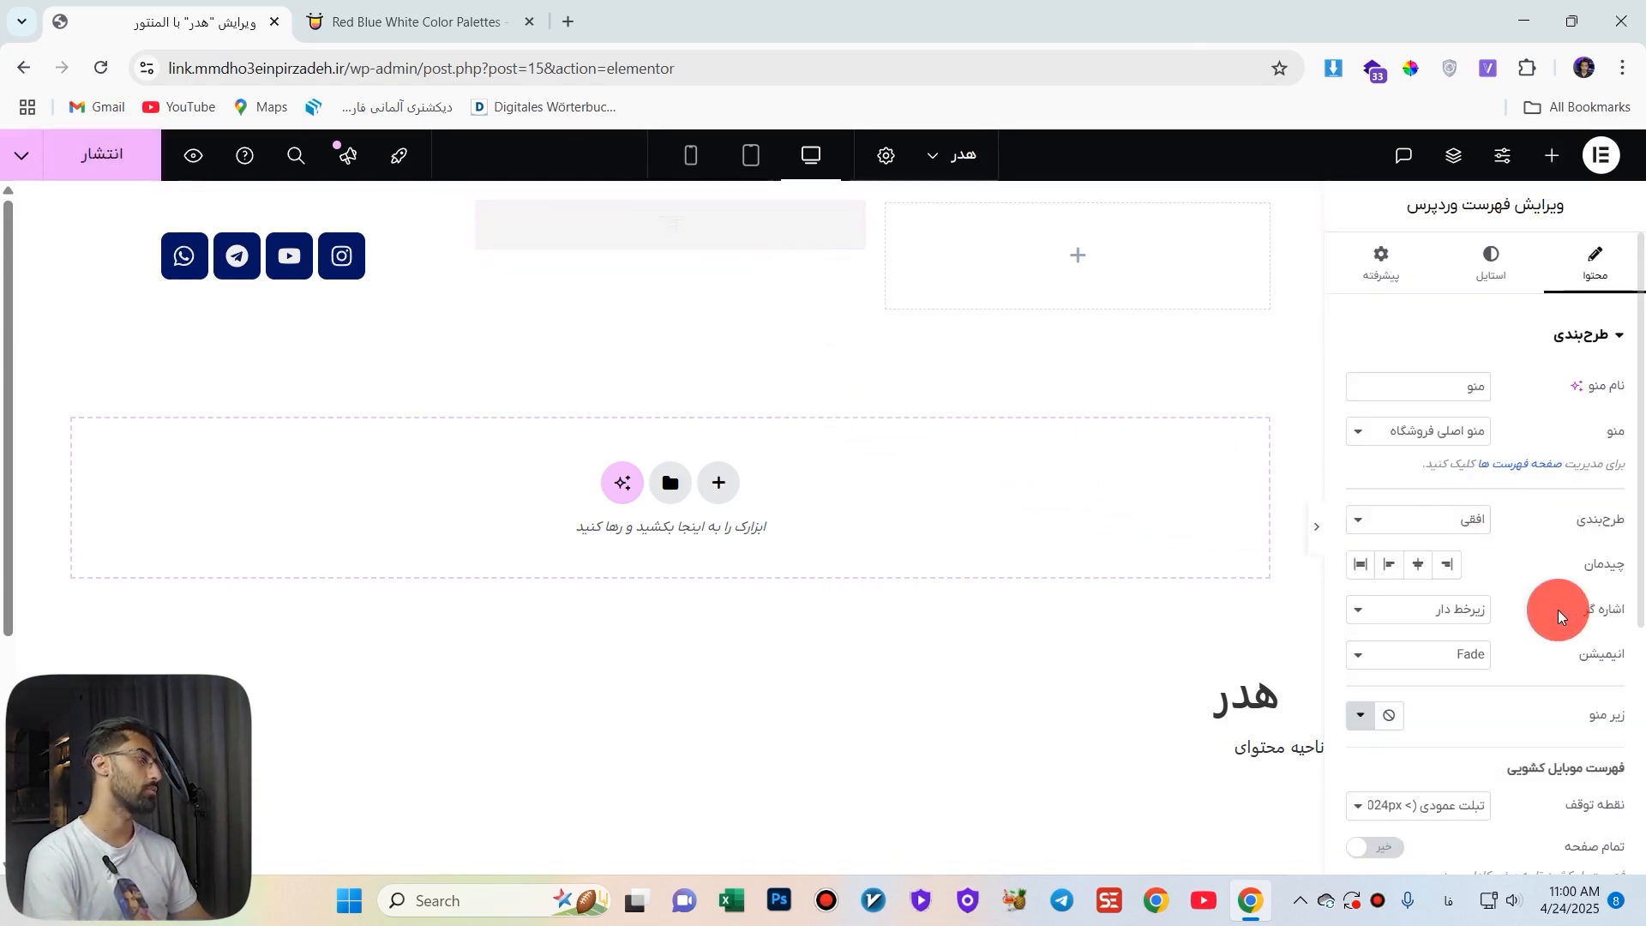
scroll(1560, 614, "down", 1)
scroll(1534, 600, "up", 1)
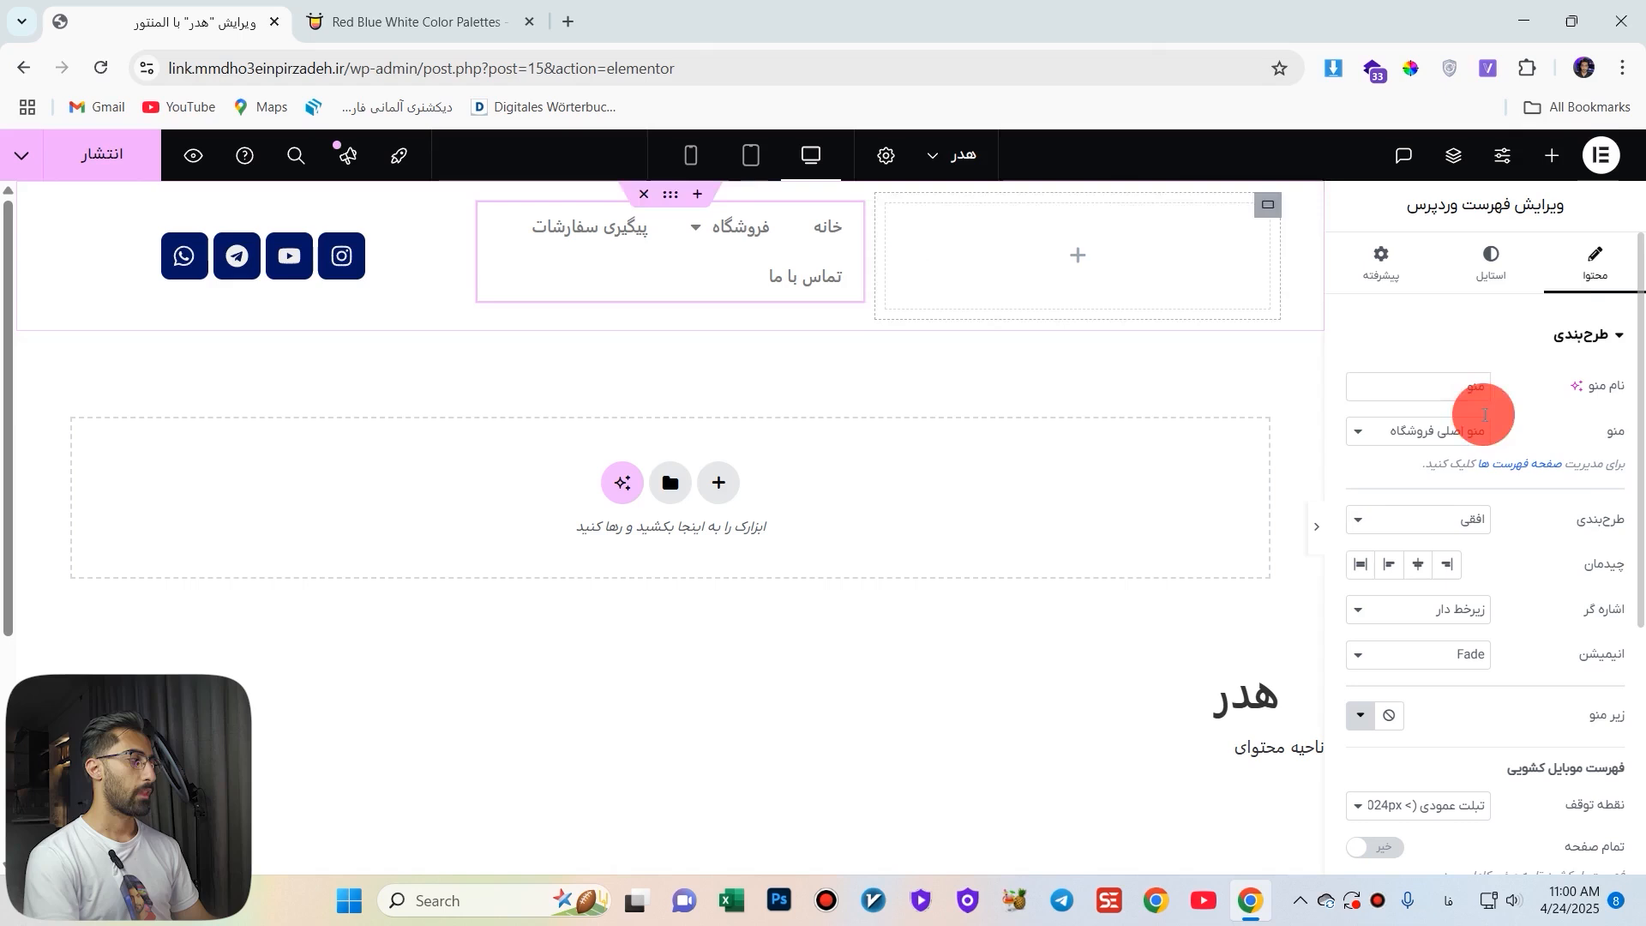
left_click(1553, 154)
scroll(1536, 651, "down", 6)
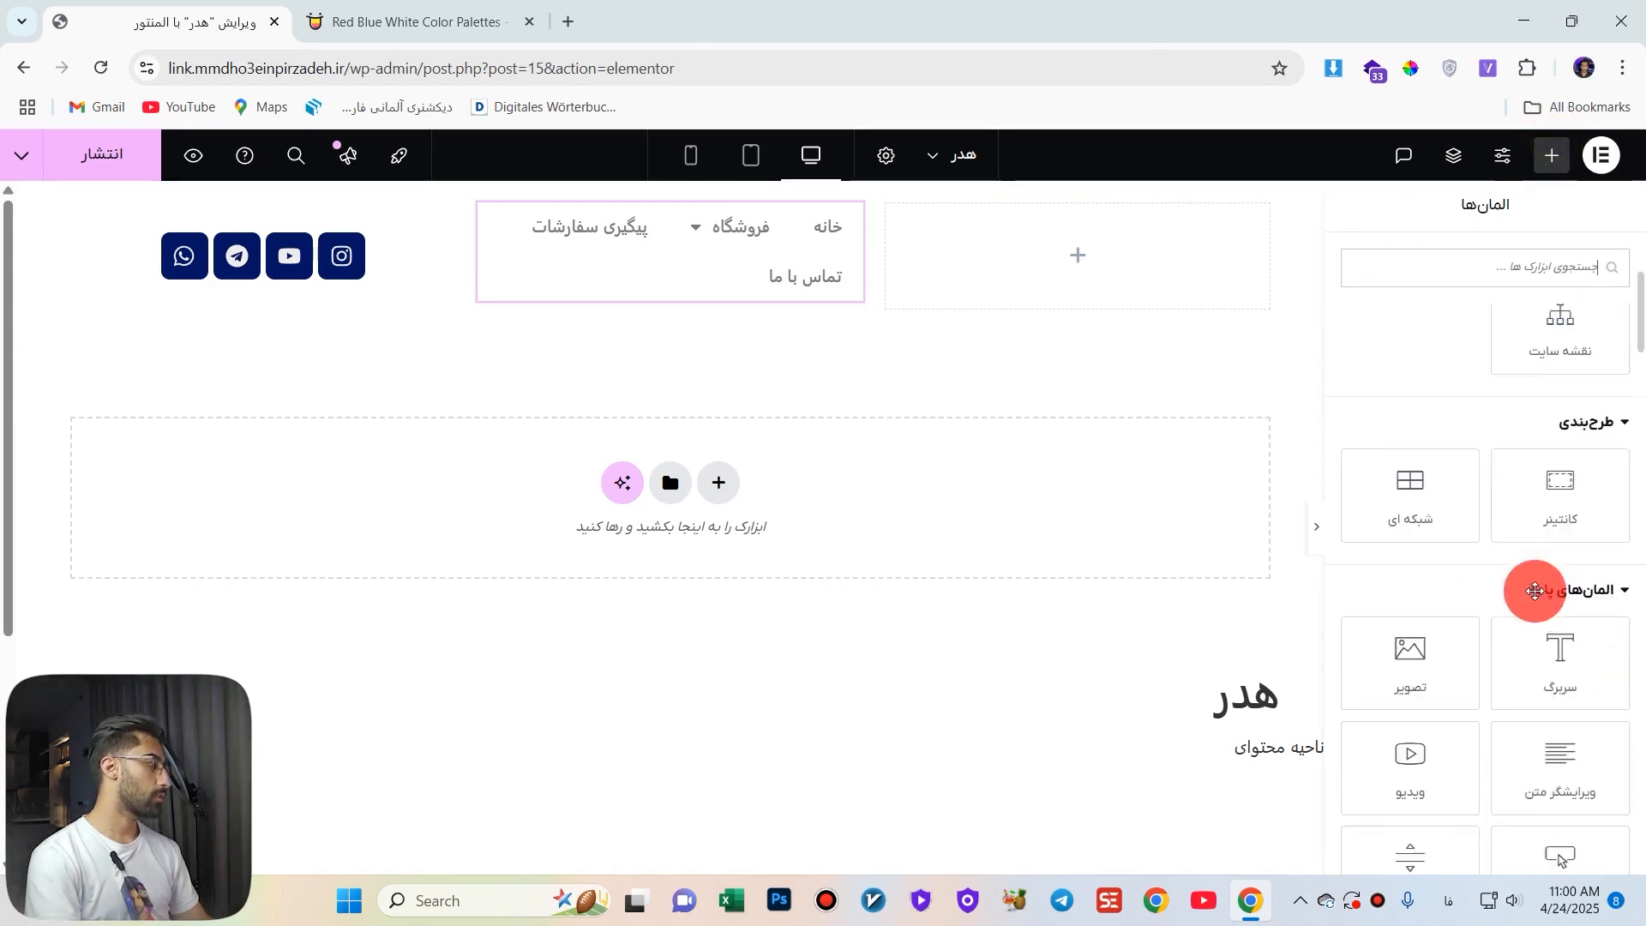
scroll(1538, 651, "up", 6)
scroll(1591, 525, "up", 3)
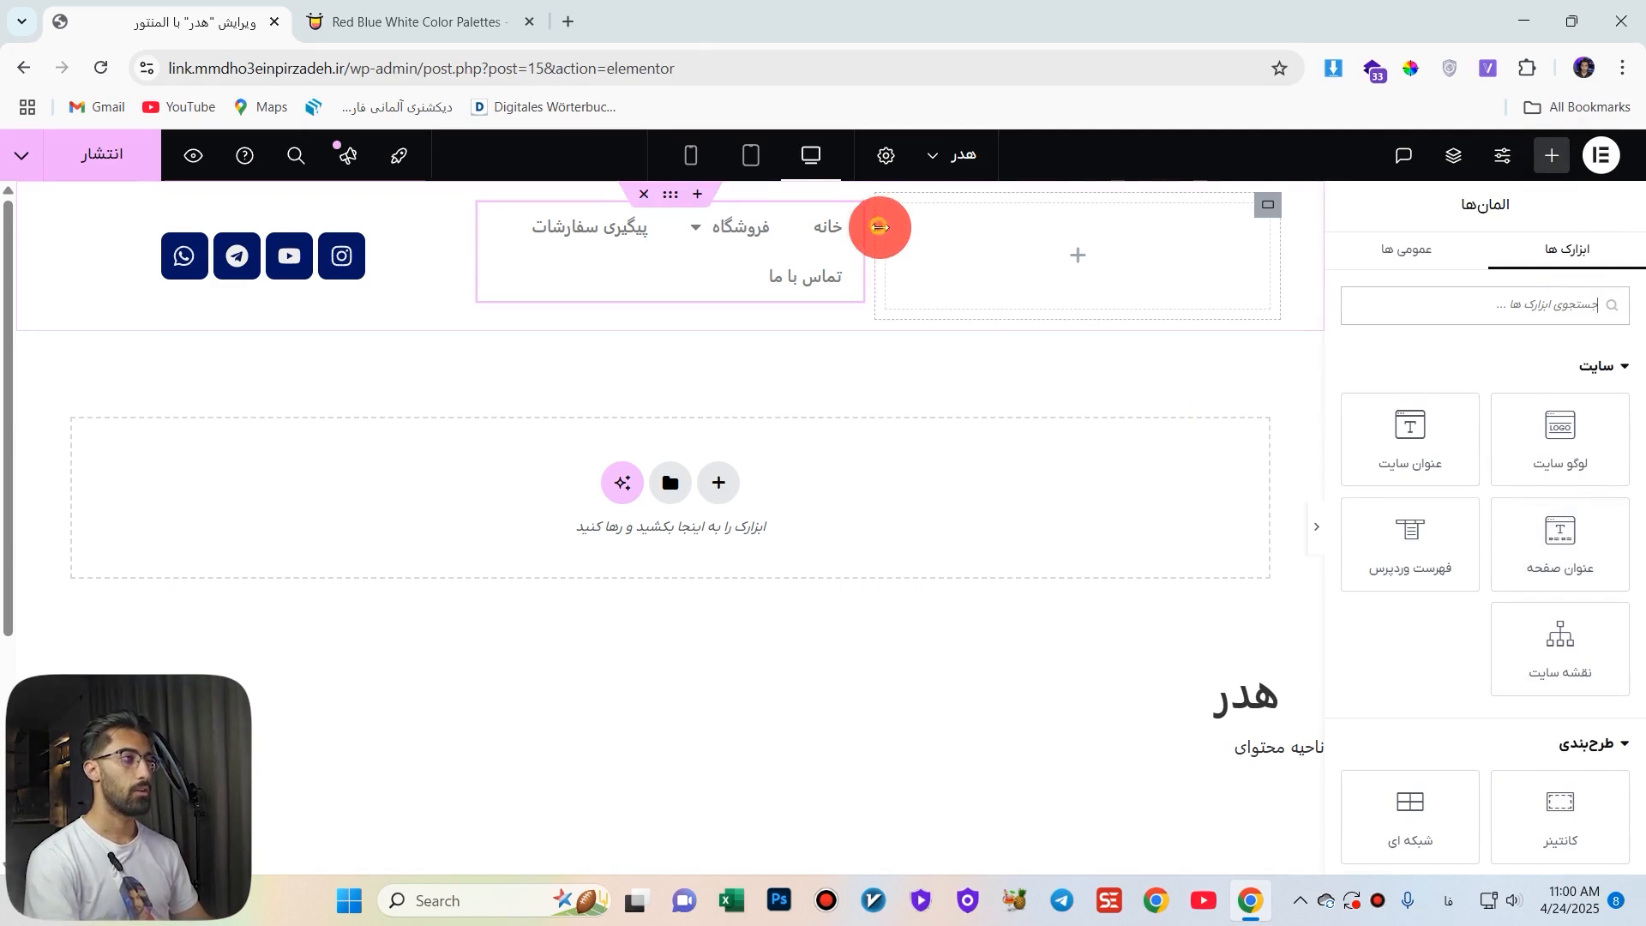
Resize the header containers by hand, widening the menu container so all its items fit on one line.
left_click_drag(880, 227, 963, 331)
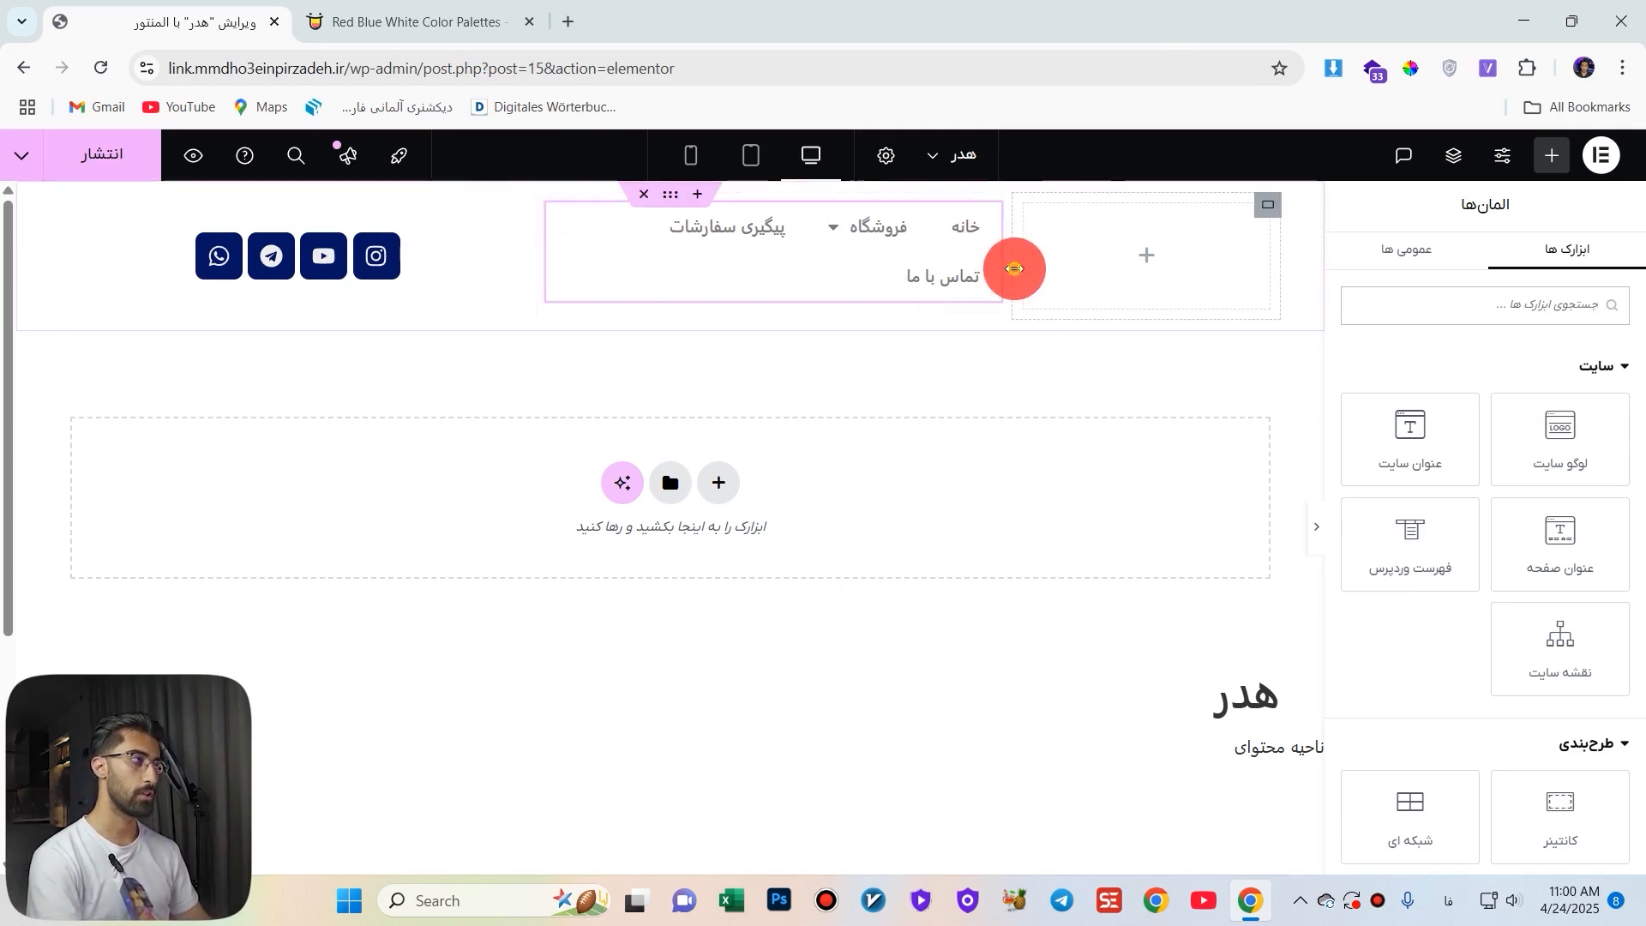
left_click_drag(1014, 268, 980, 275)
left_click_drag(557, 278, 481, 286)
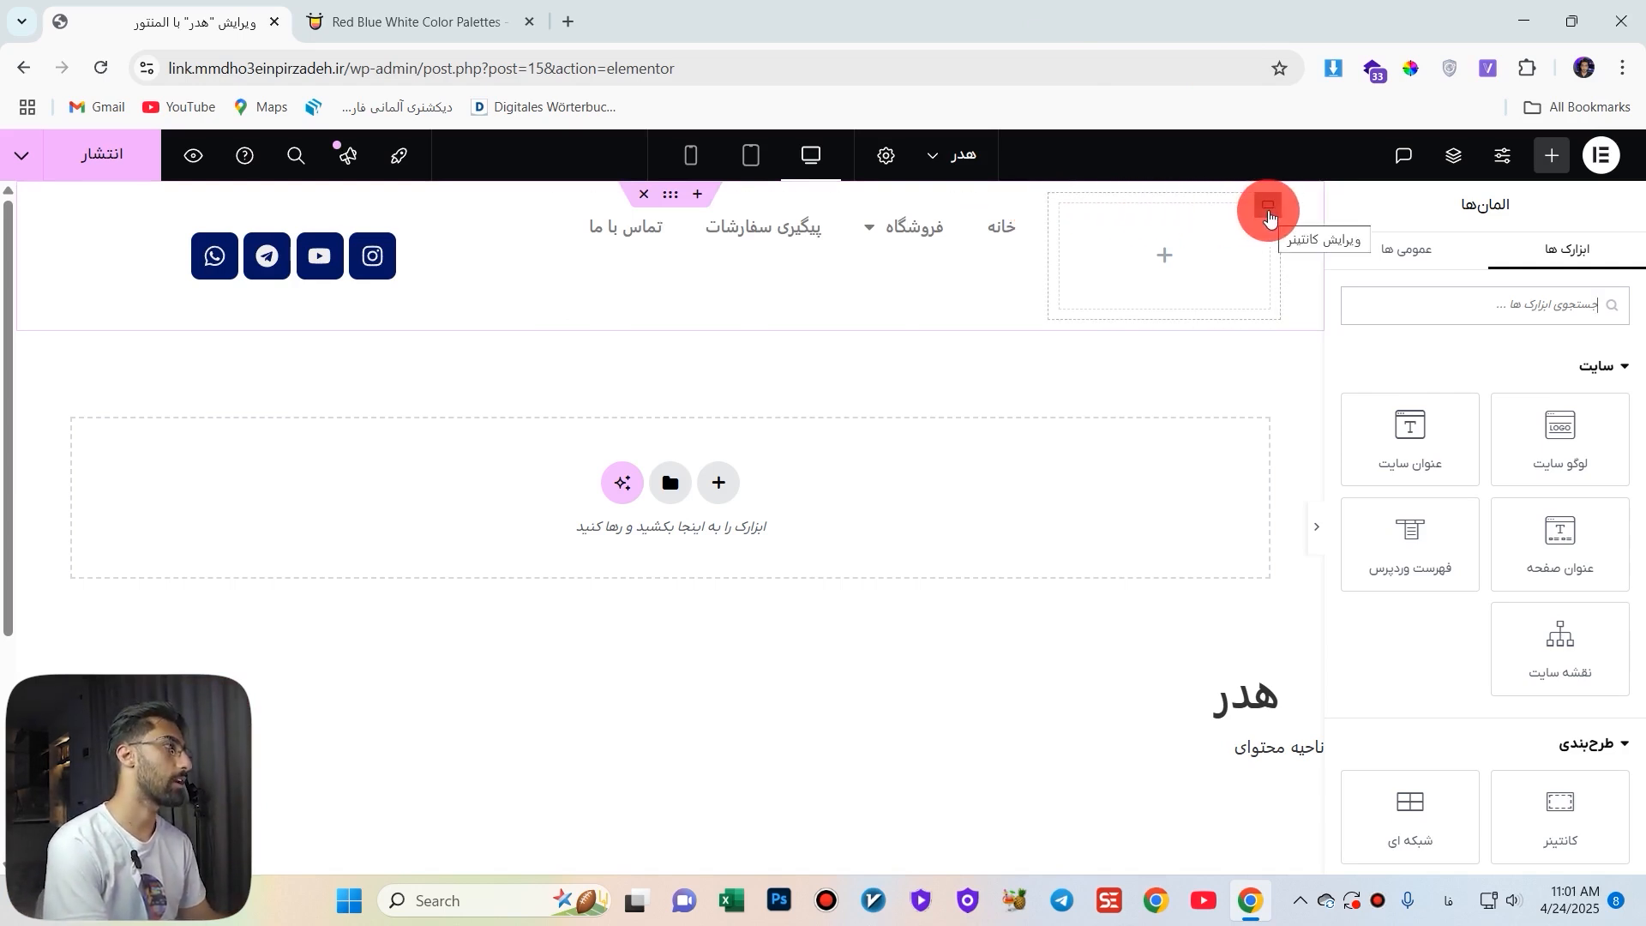
Set the empty header container's width to 25% and adjust the container borders by hand.
left_click(1268, 209)
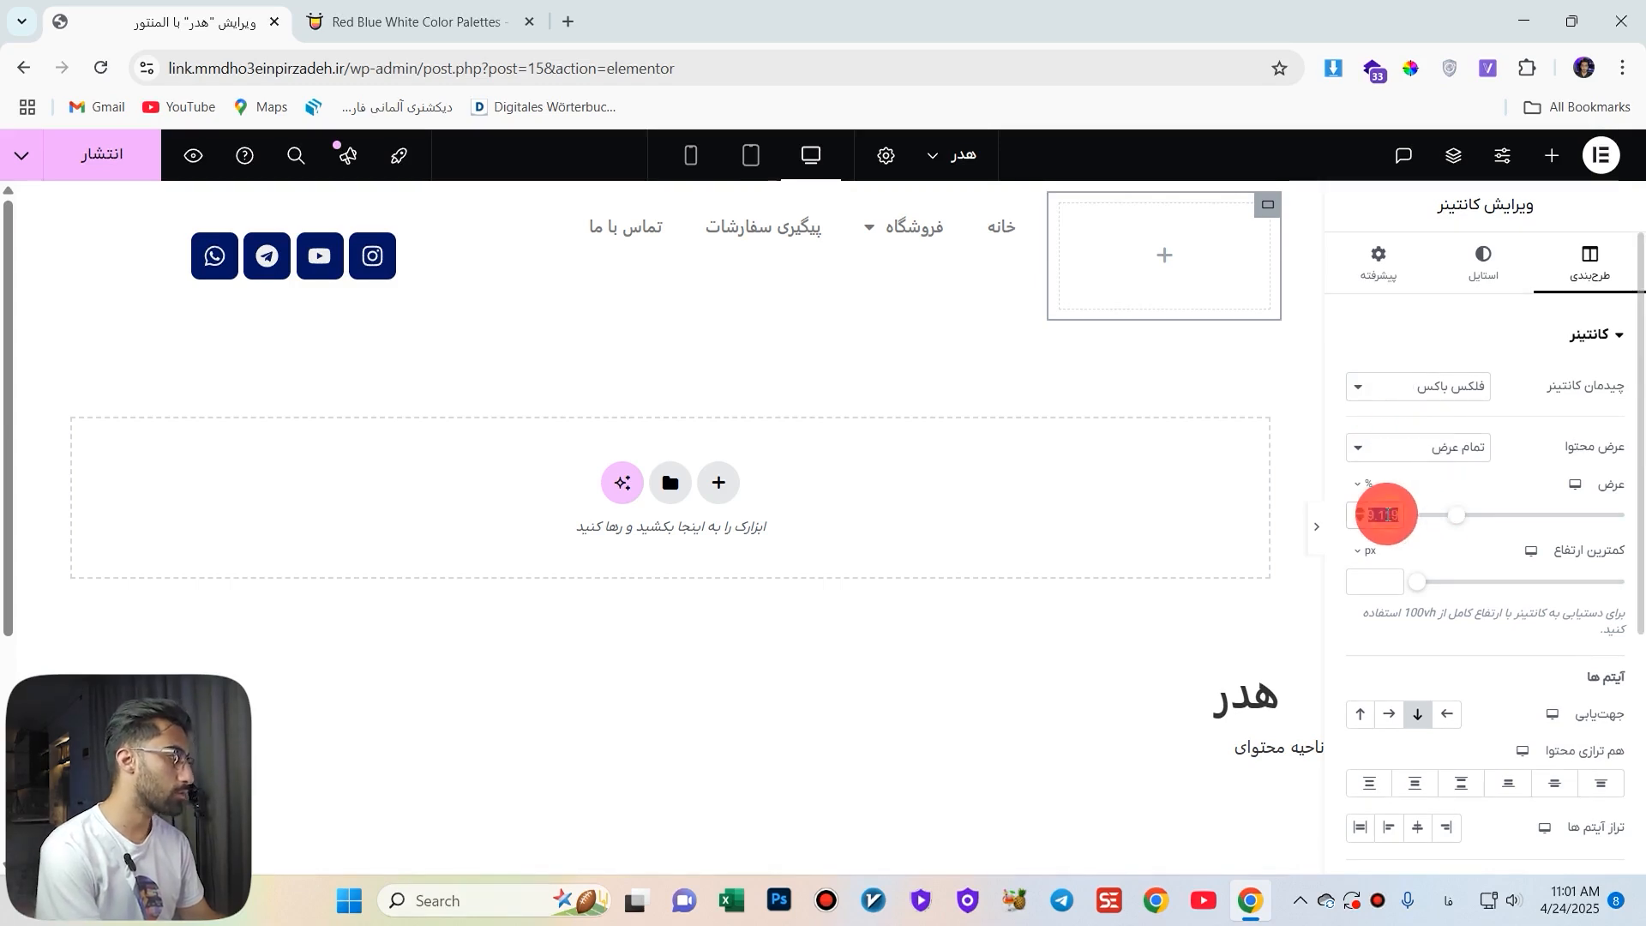
type("25")
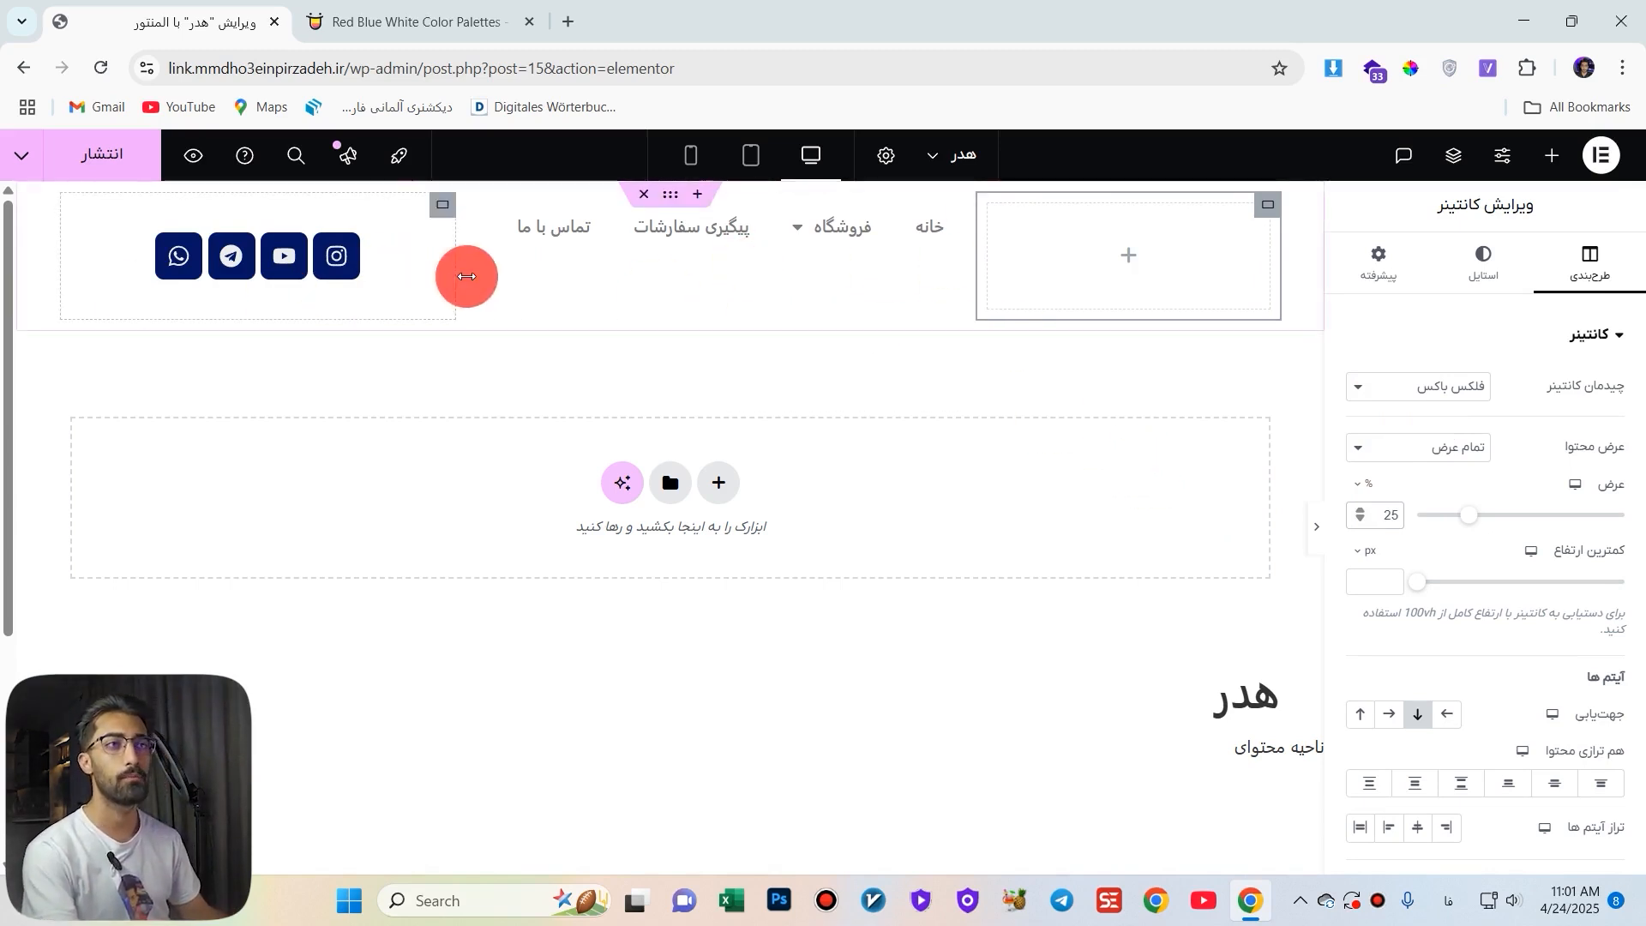
left_click_drag(454, 277, 937, 286)
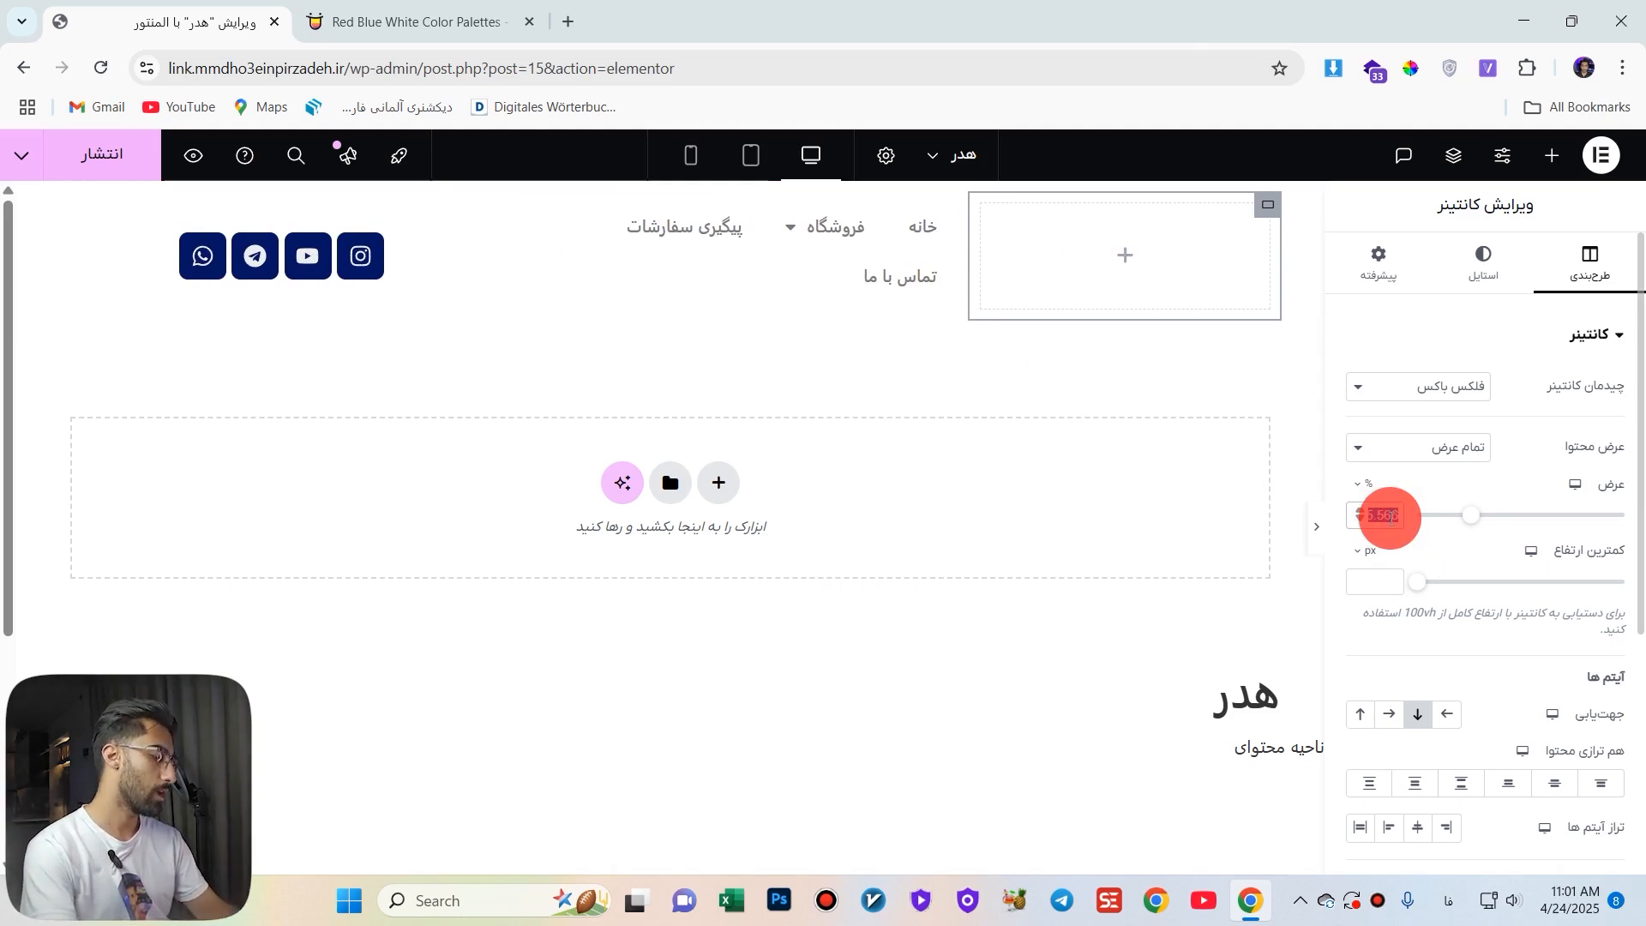
Set the header container widths to 25% for the empty one, 50% for the menu and 25% for the social icons.
type("25")
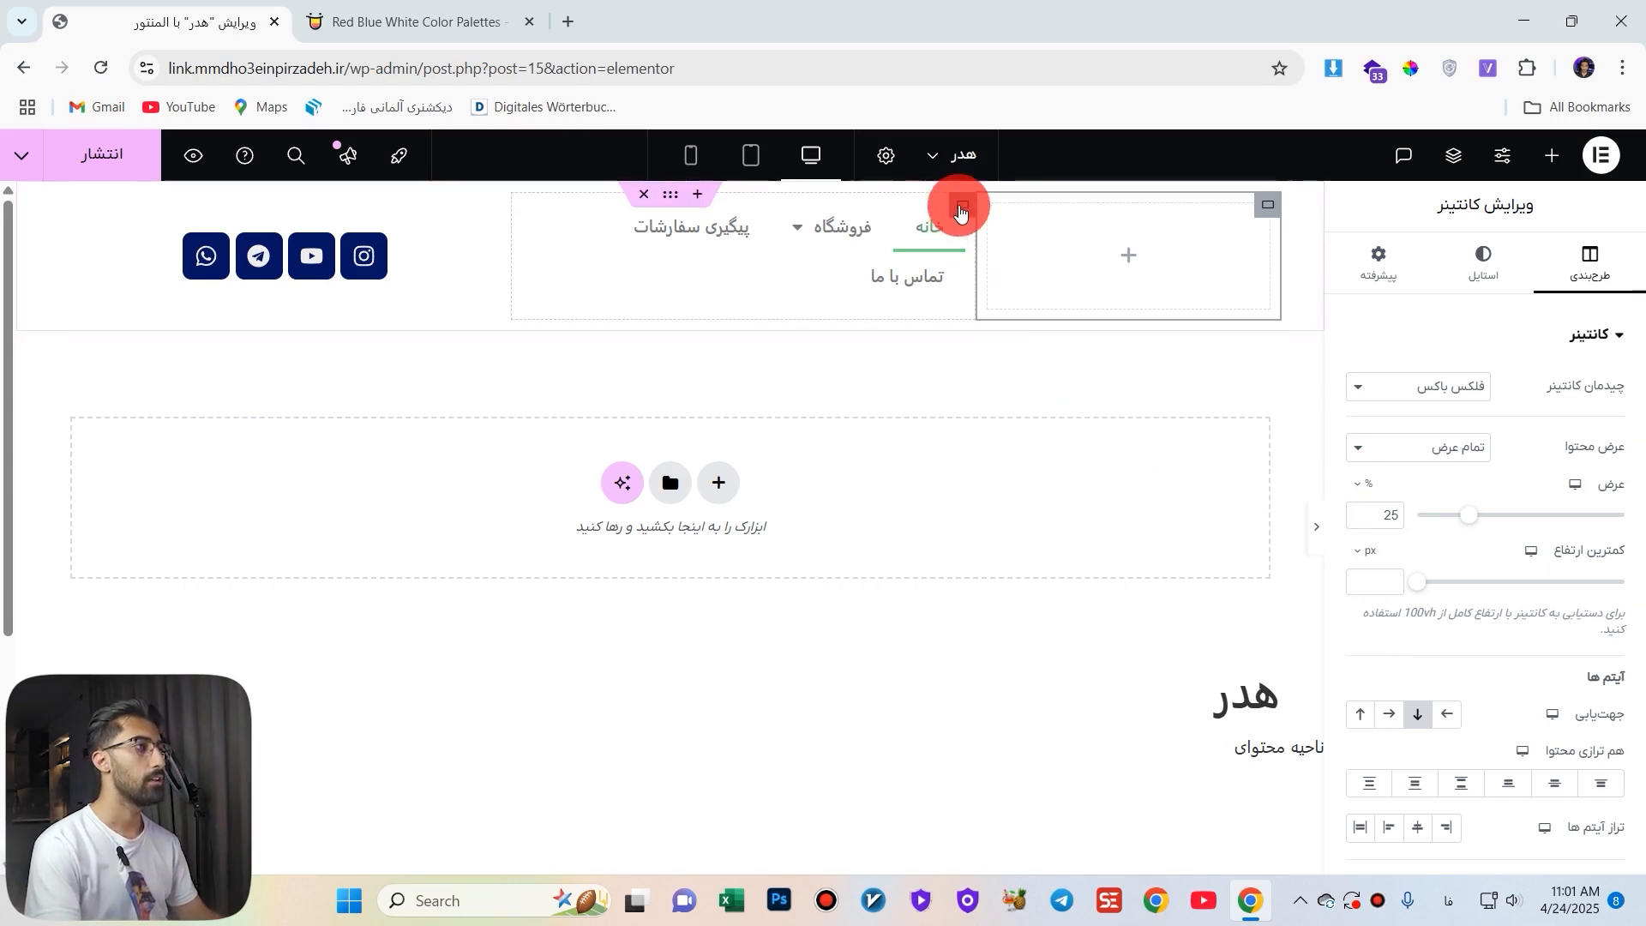
left_click(963, 209)
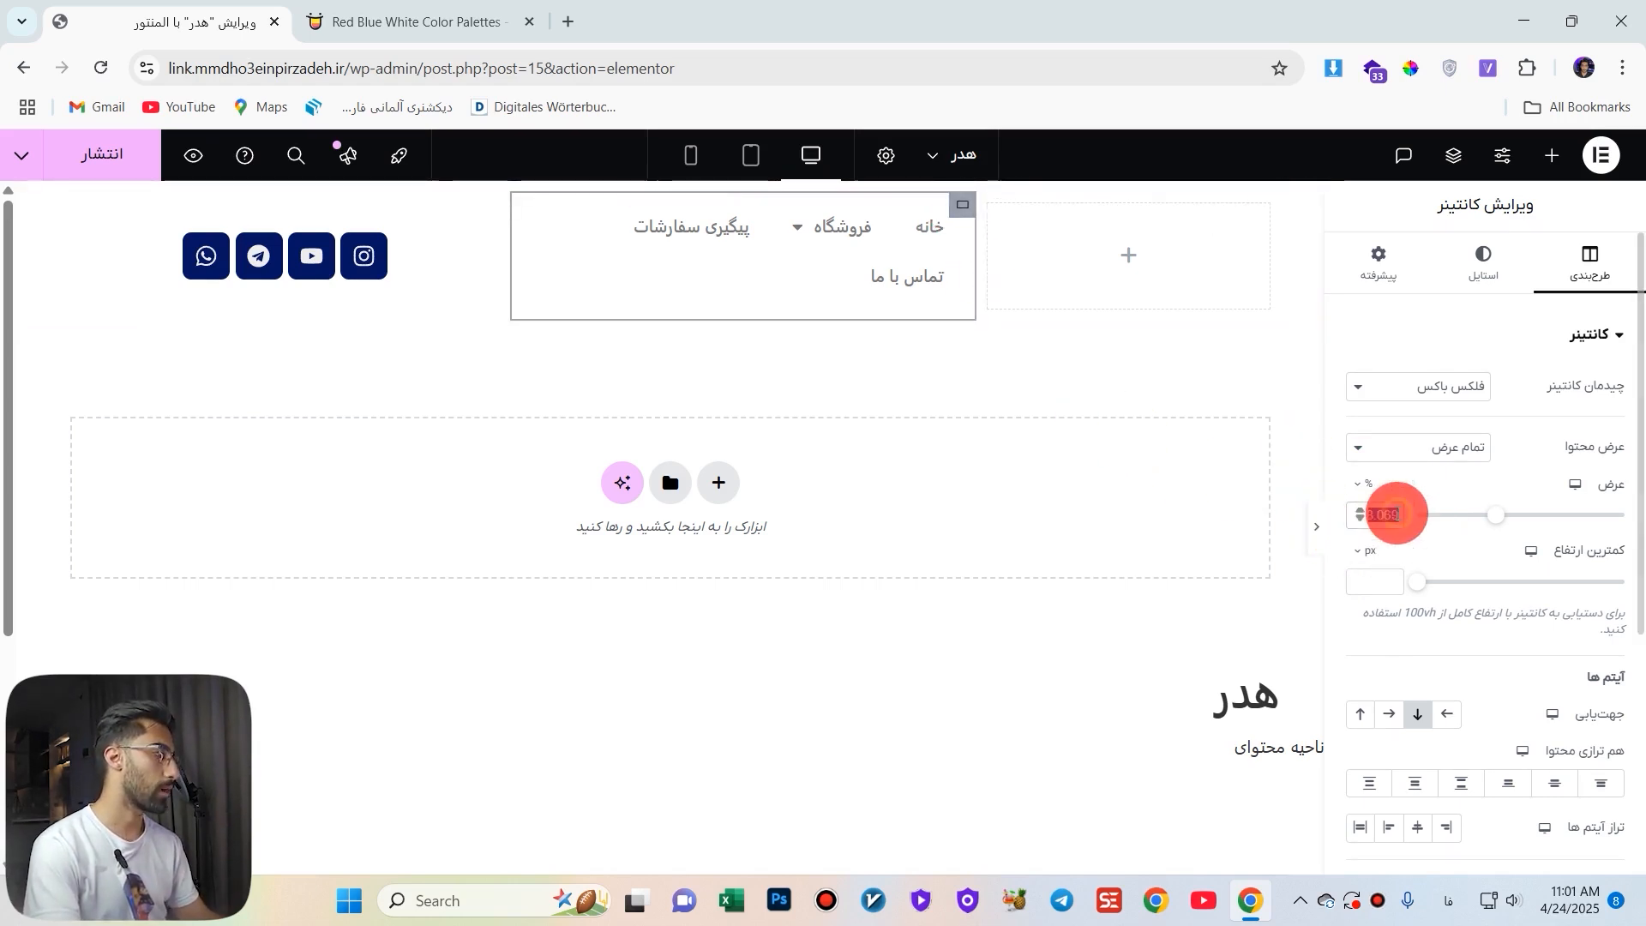
type("50")
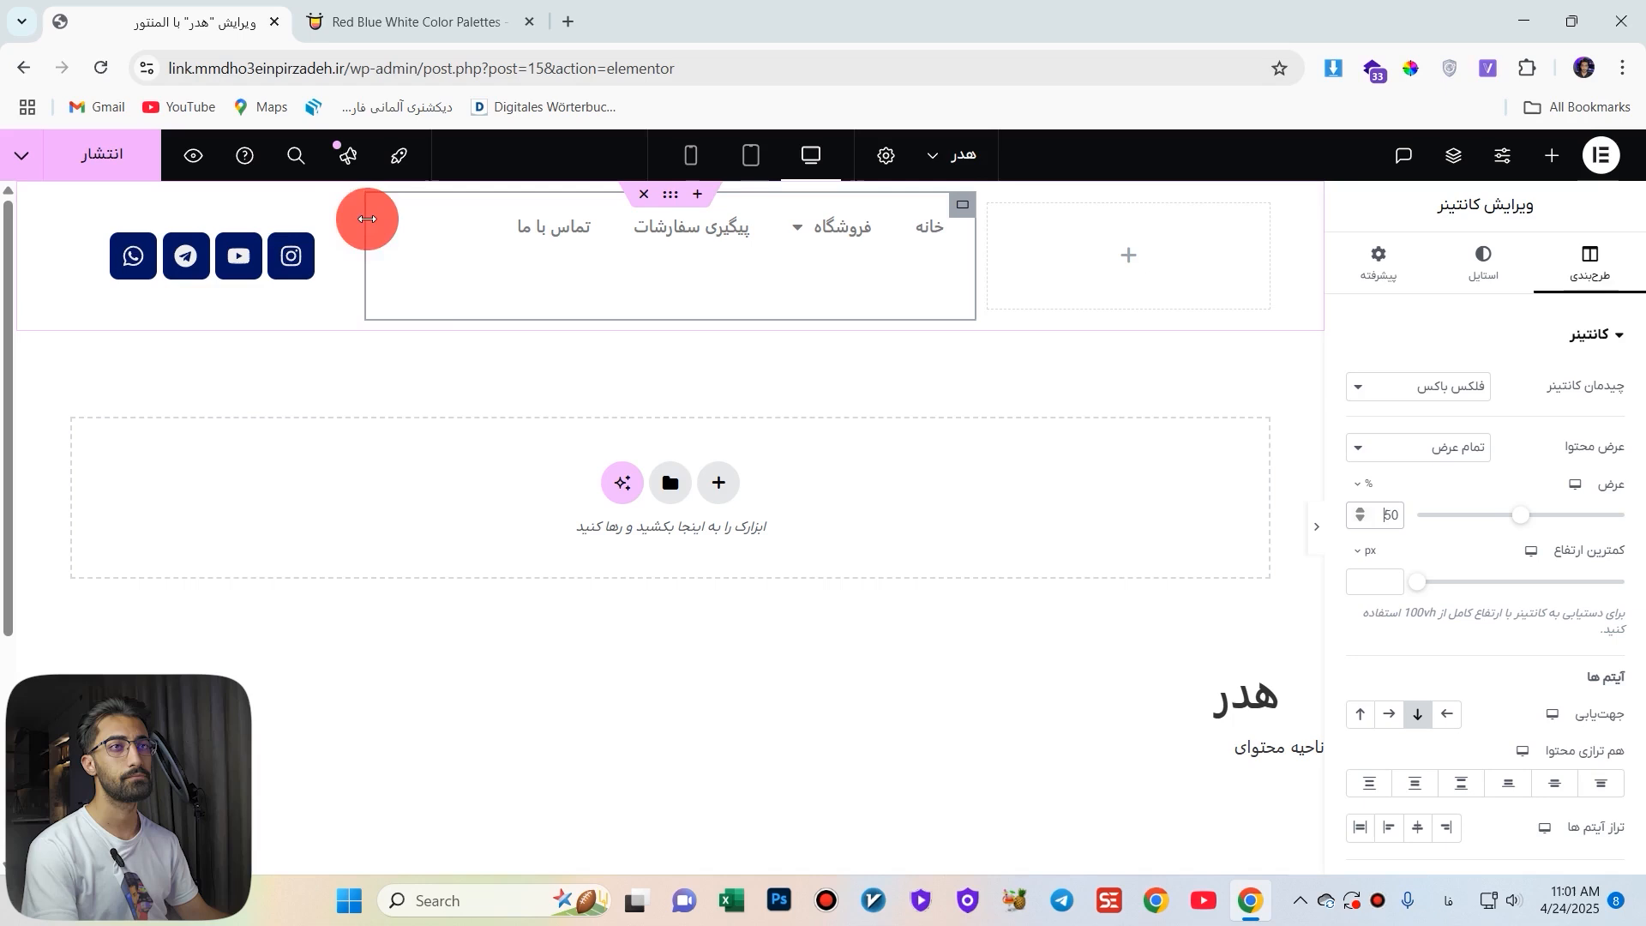
left_click(355, 204)
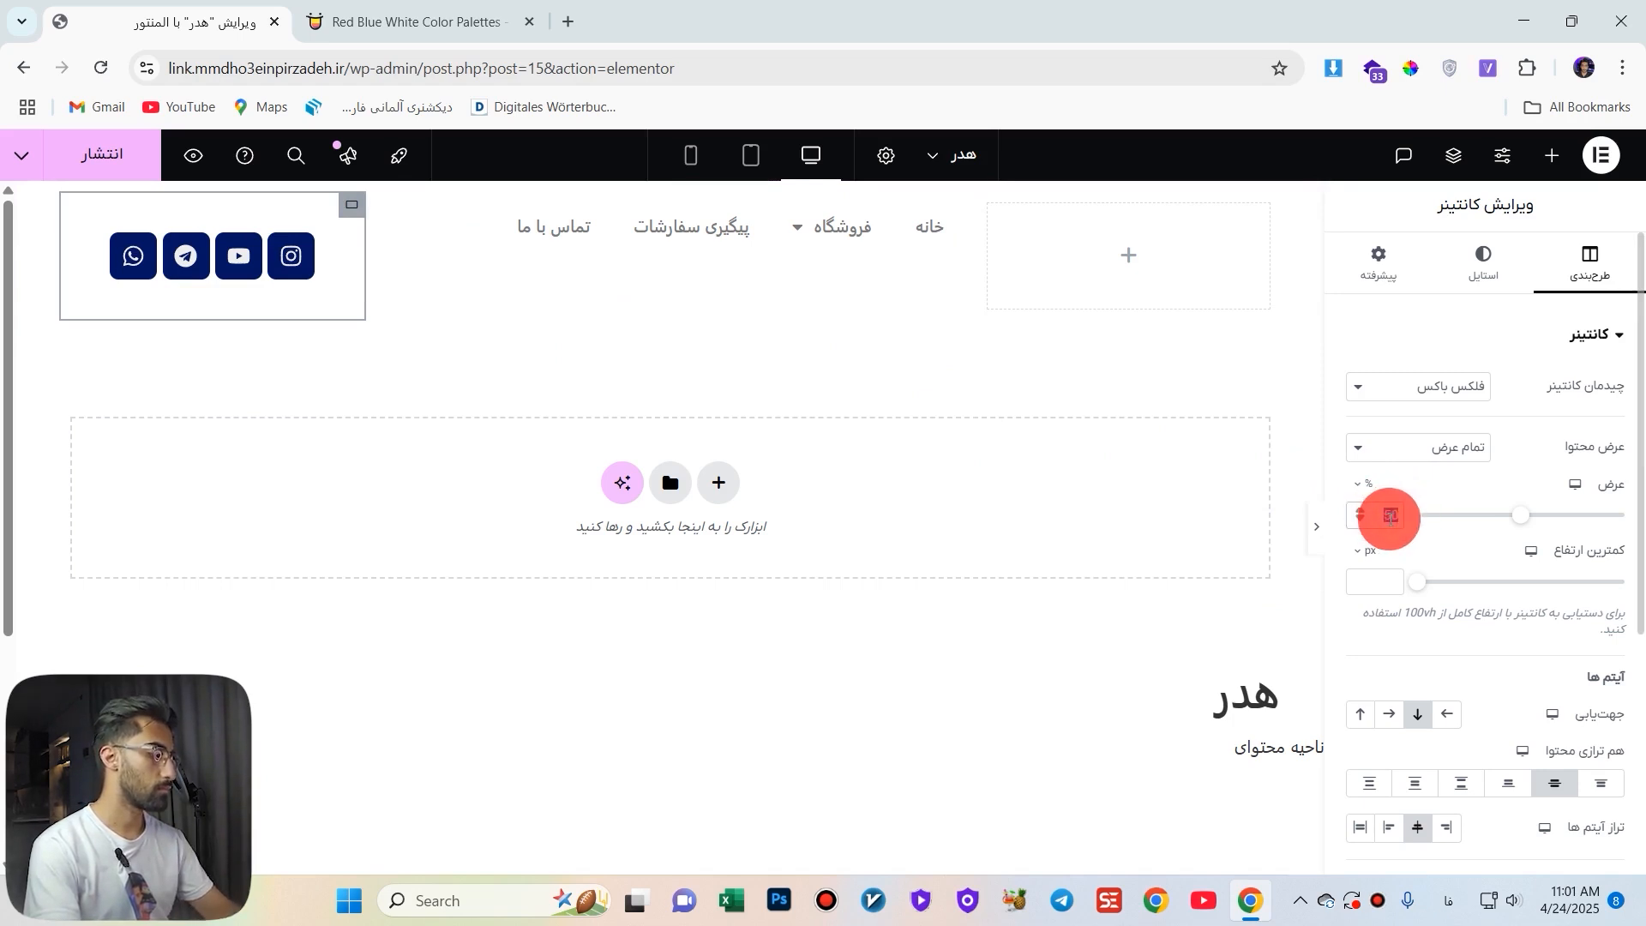
type("25")
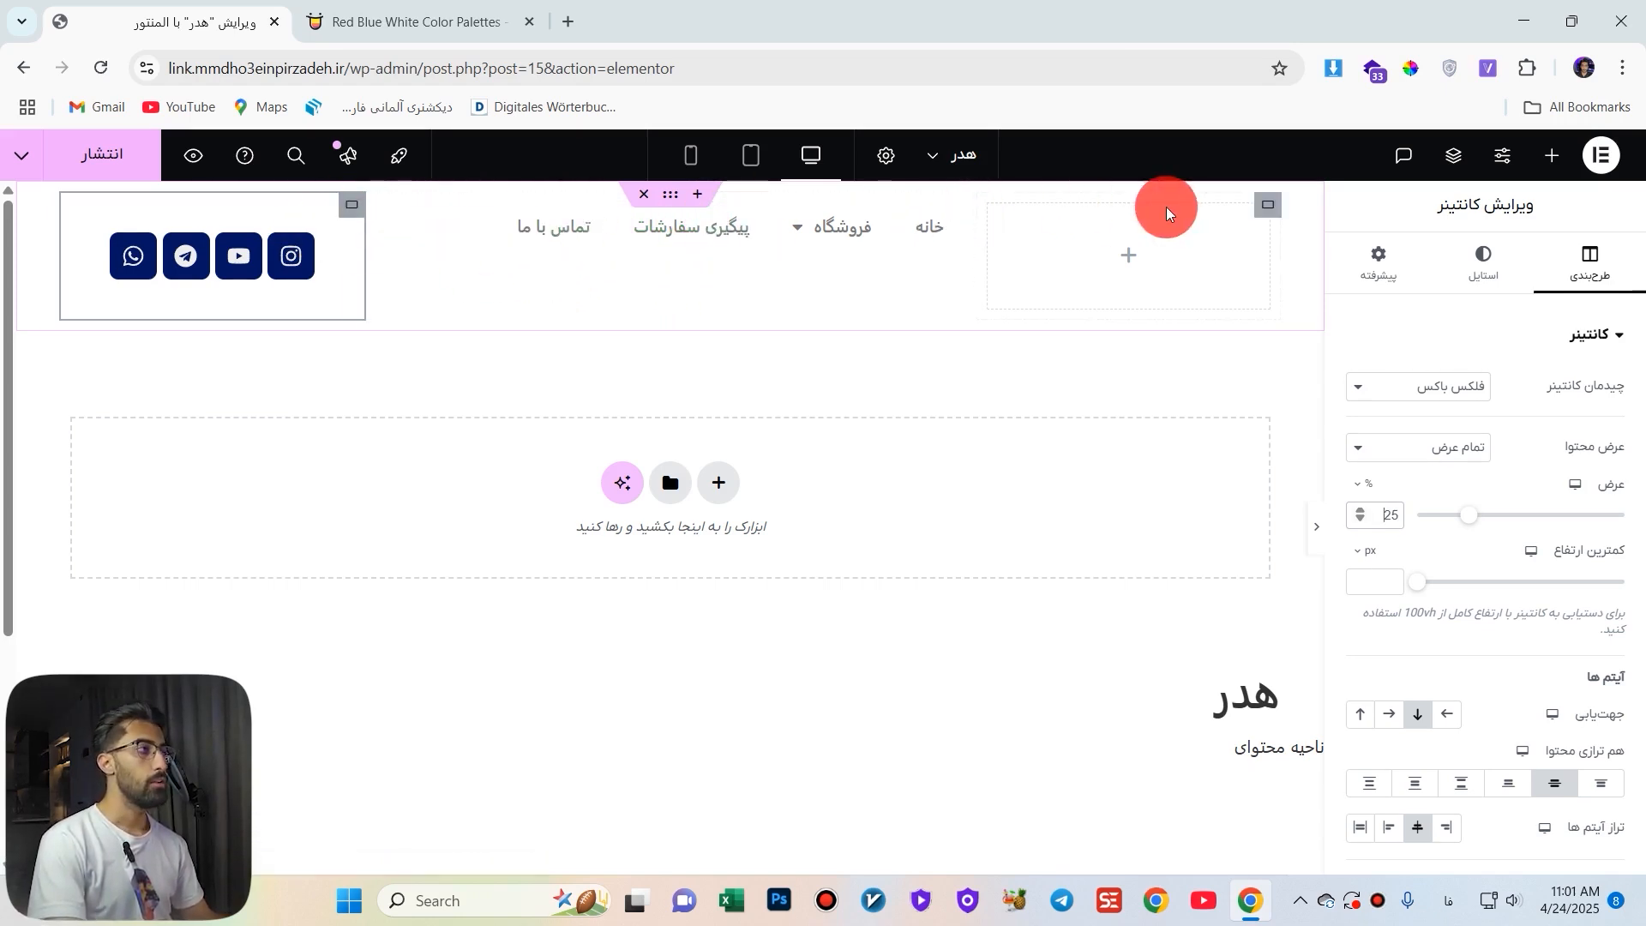
Open the menu widget's settings and check the items in the header and the menus available for selection.
left_click(1124, 253)
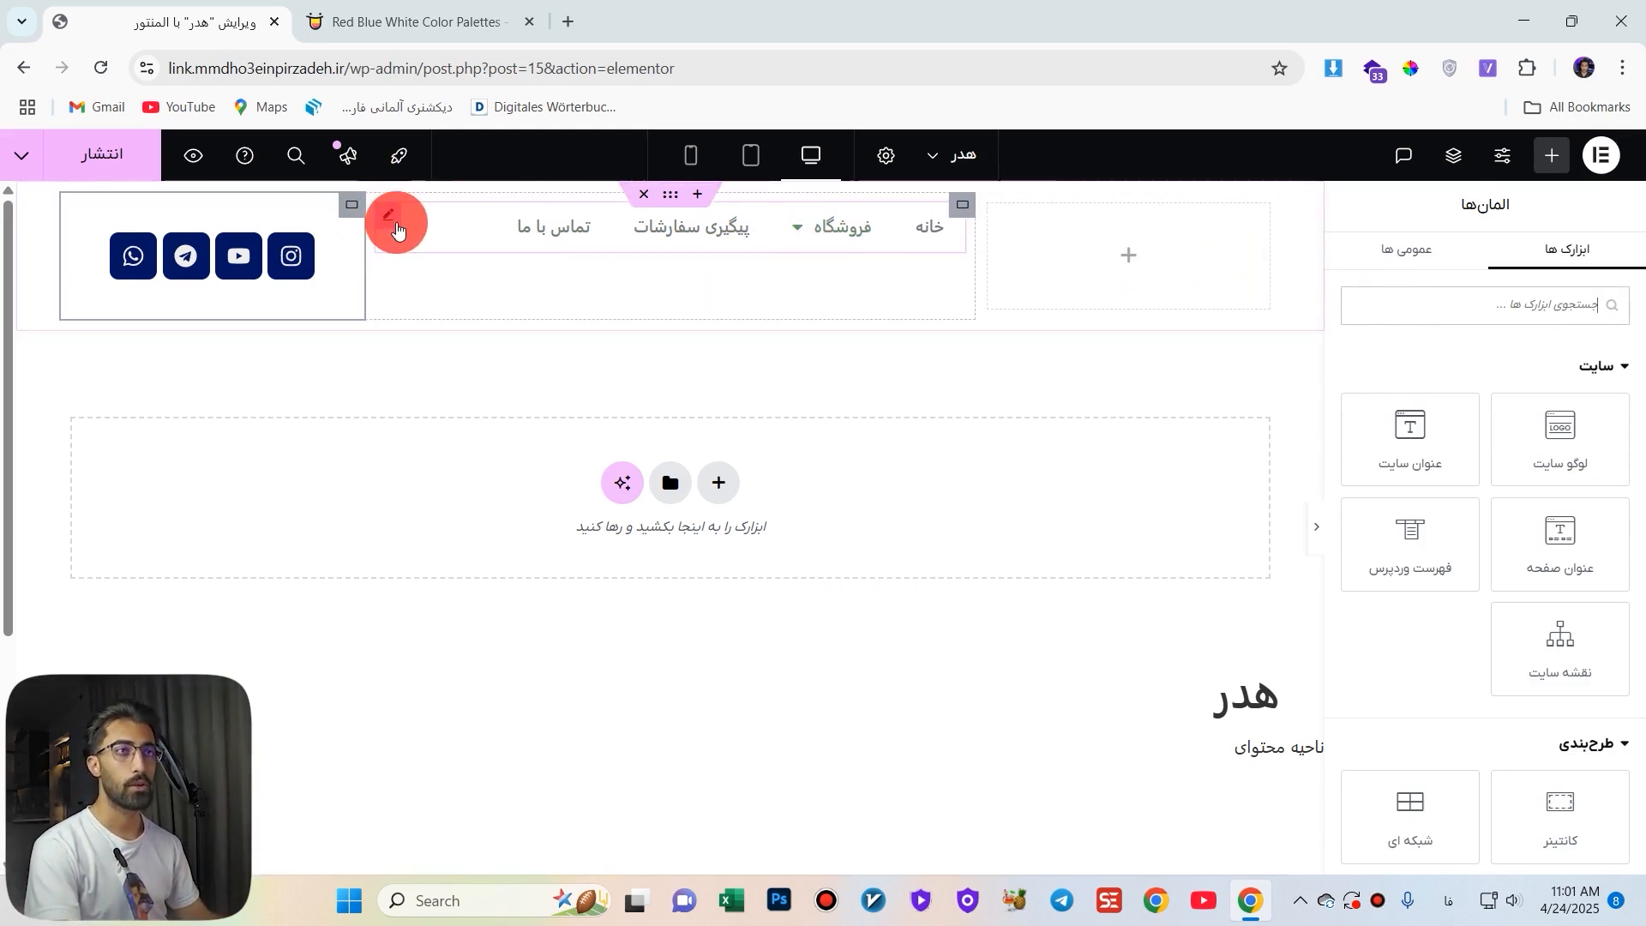
left_click(393, 221)
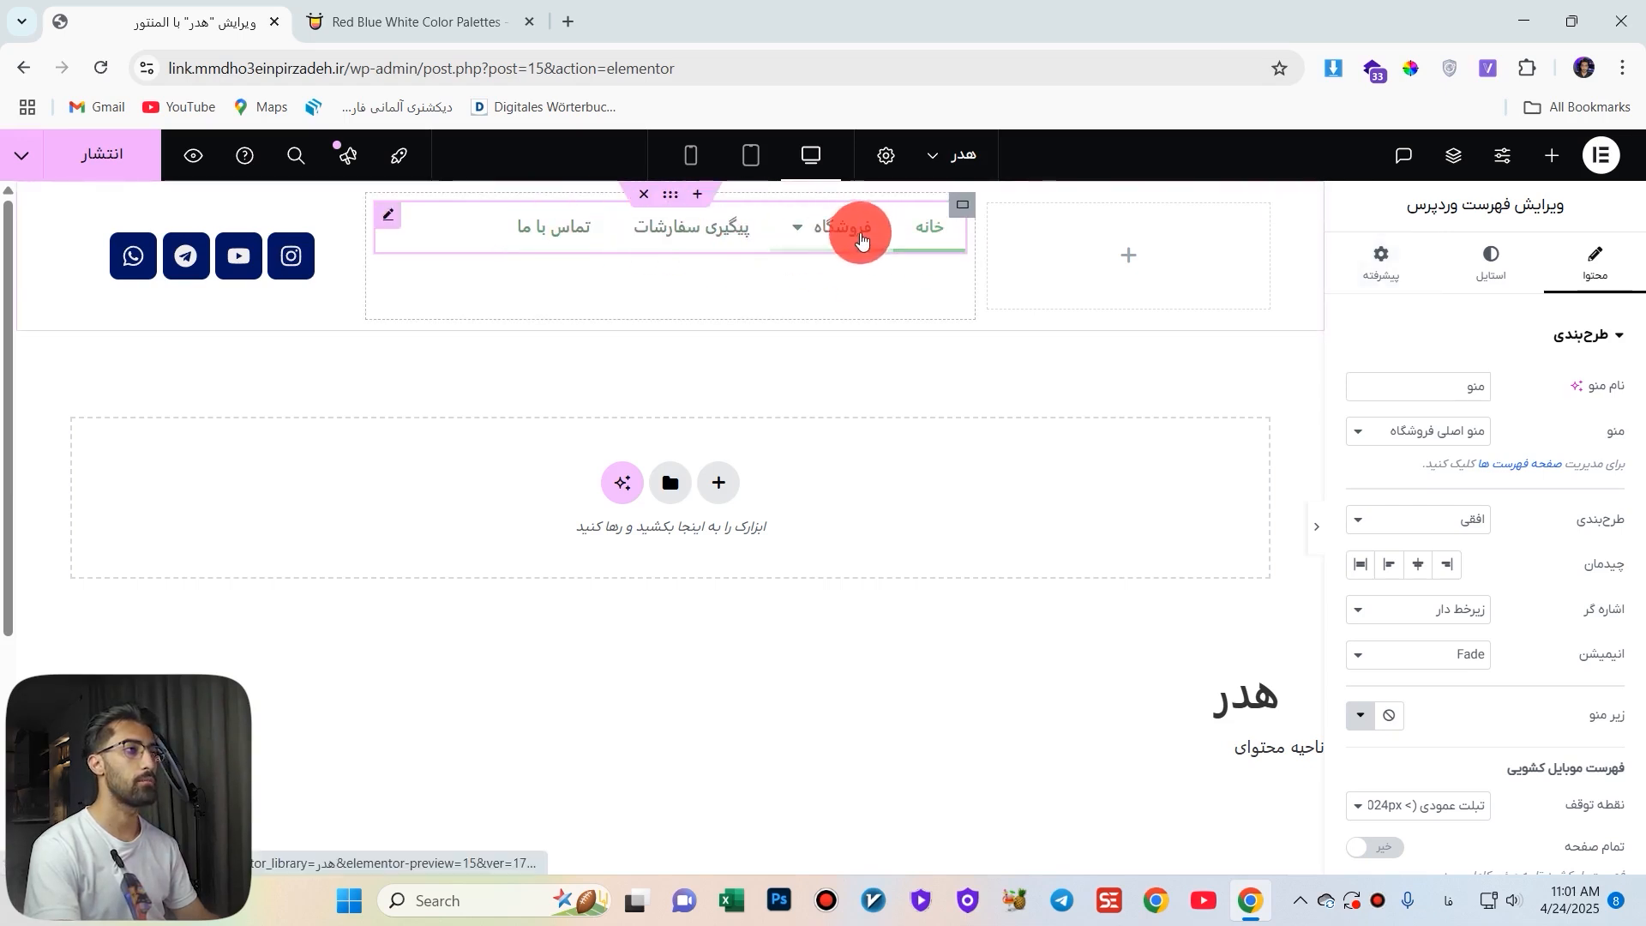
mouse_move(851, 236)
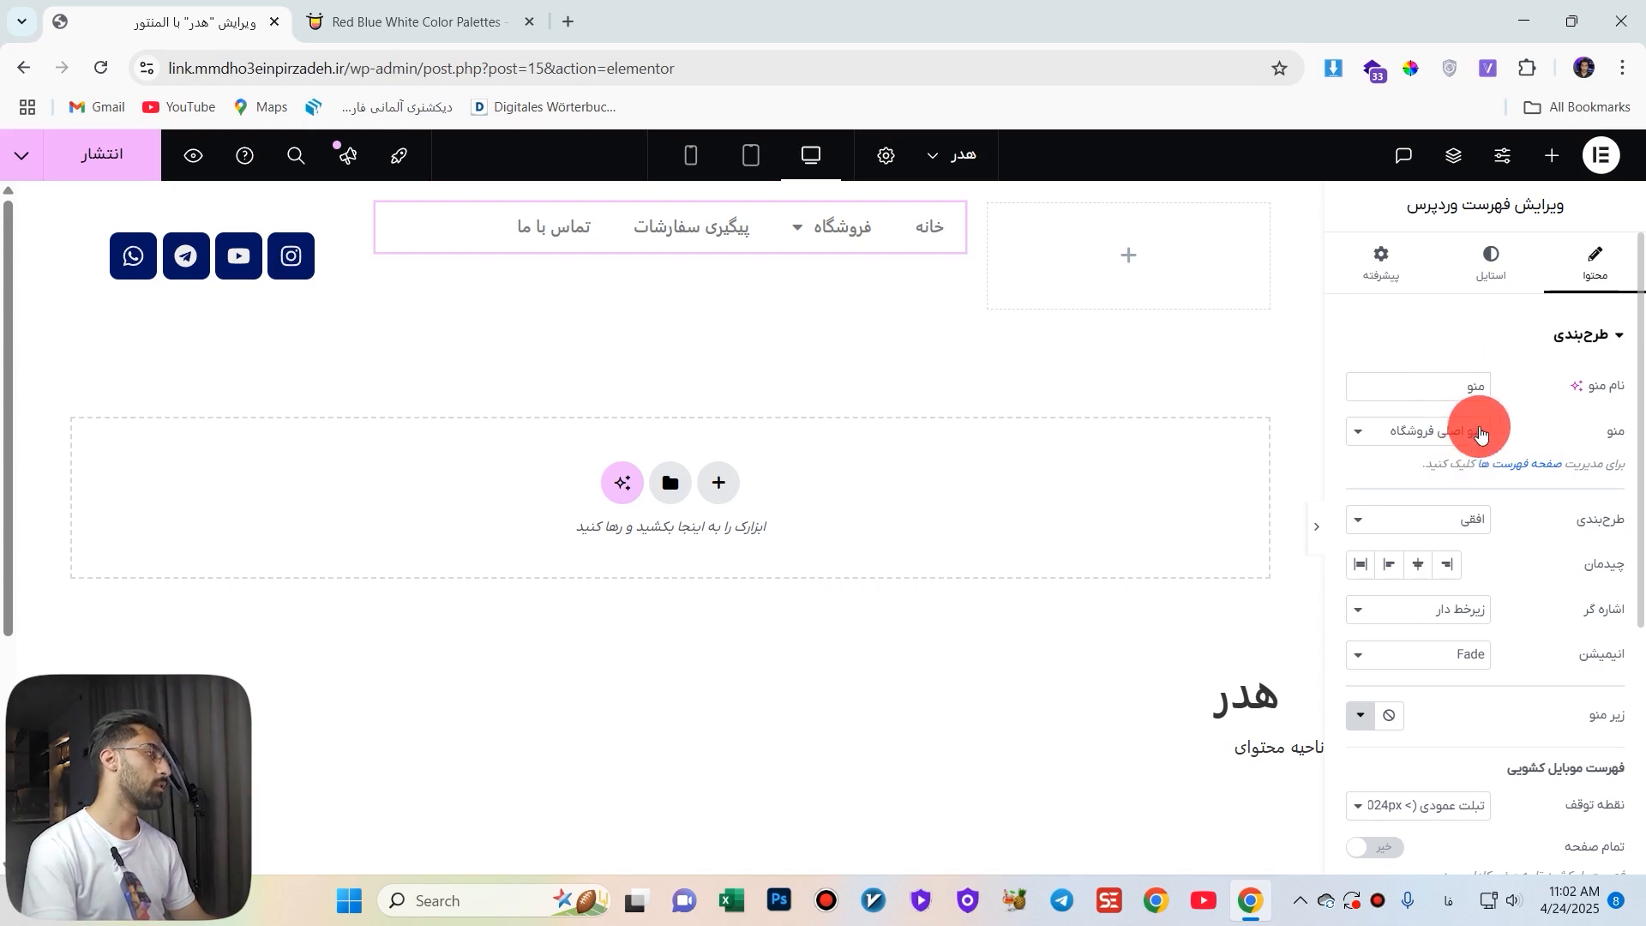
left_click(1480, 432)
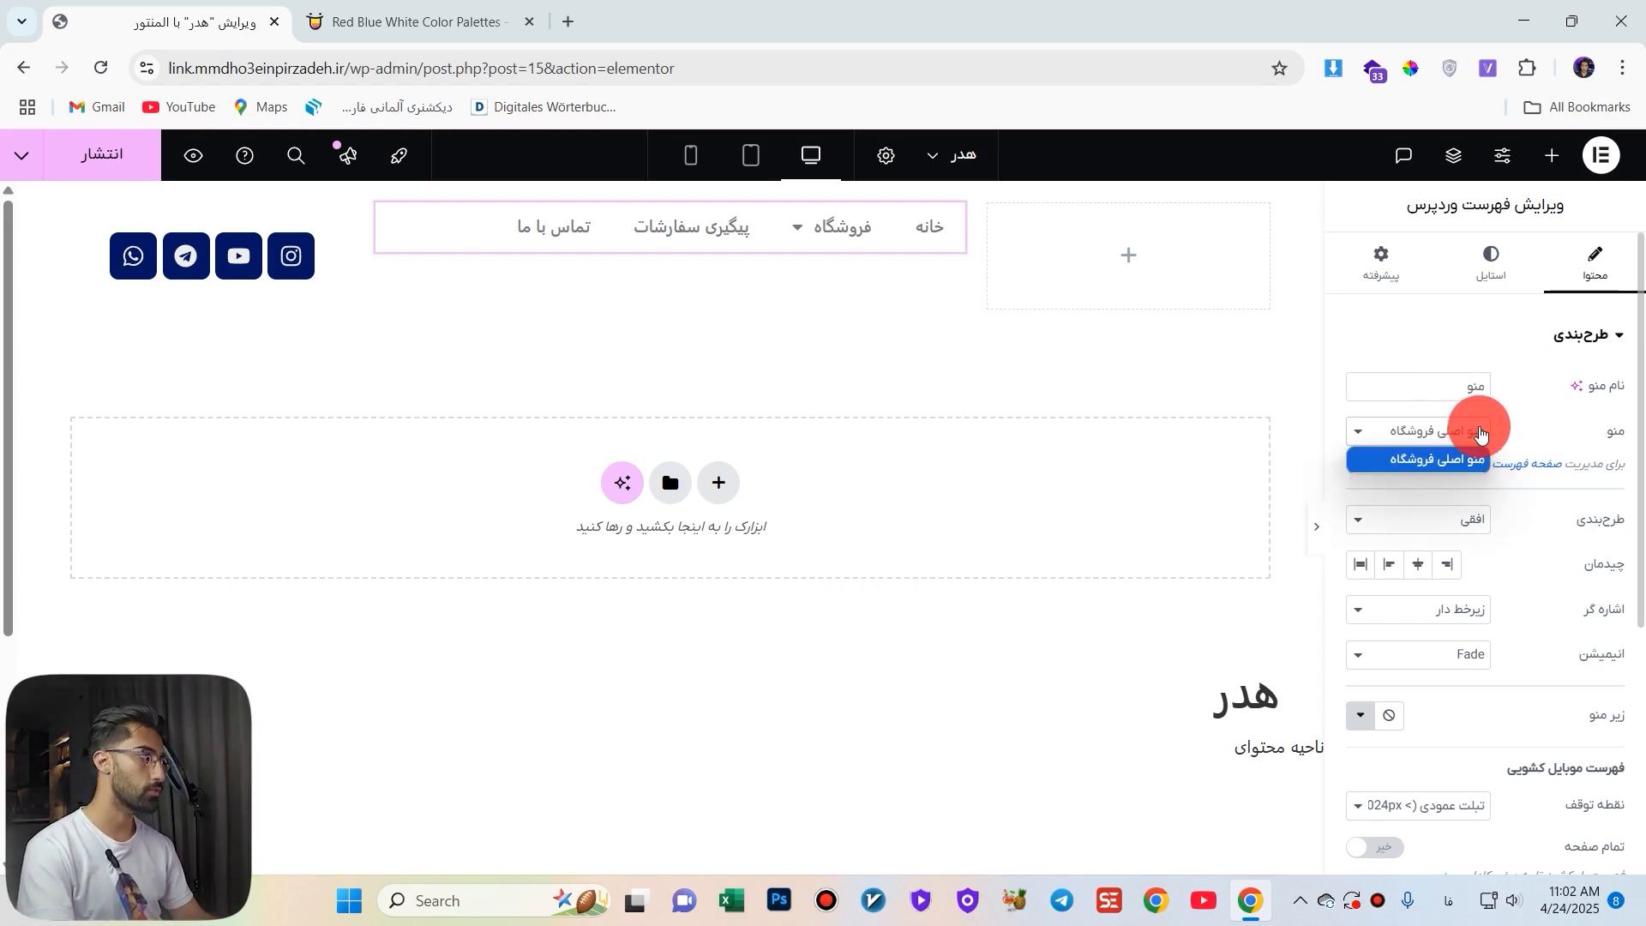
left_click(1528, 429)
Try the vertical layout "عمودی" for the menu widget, and switch its layout to the dropdown "لیست کرکره‌ای".
left_click(1463, 522)
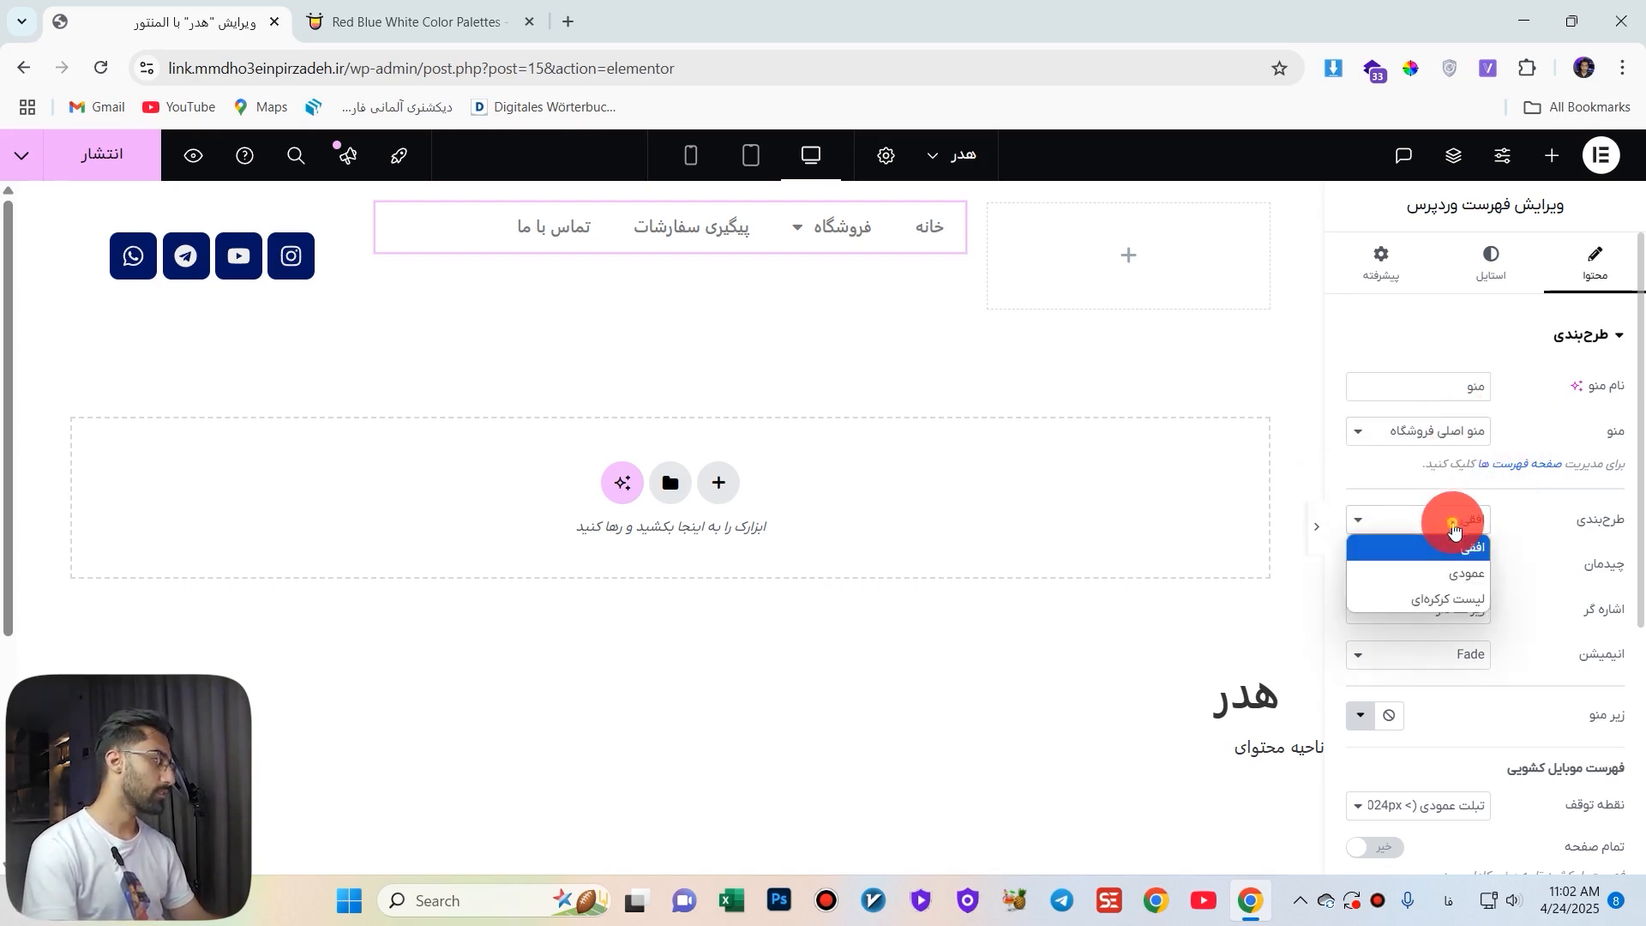
left_click(1451, 574)
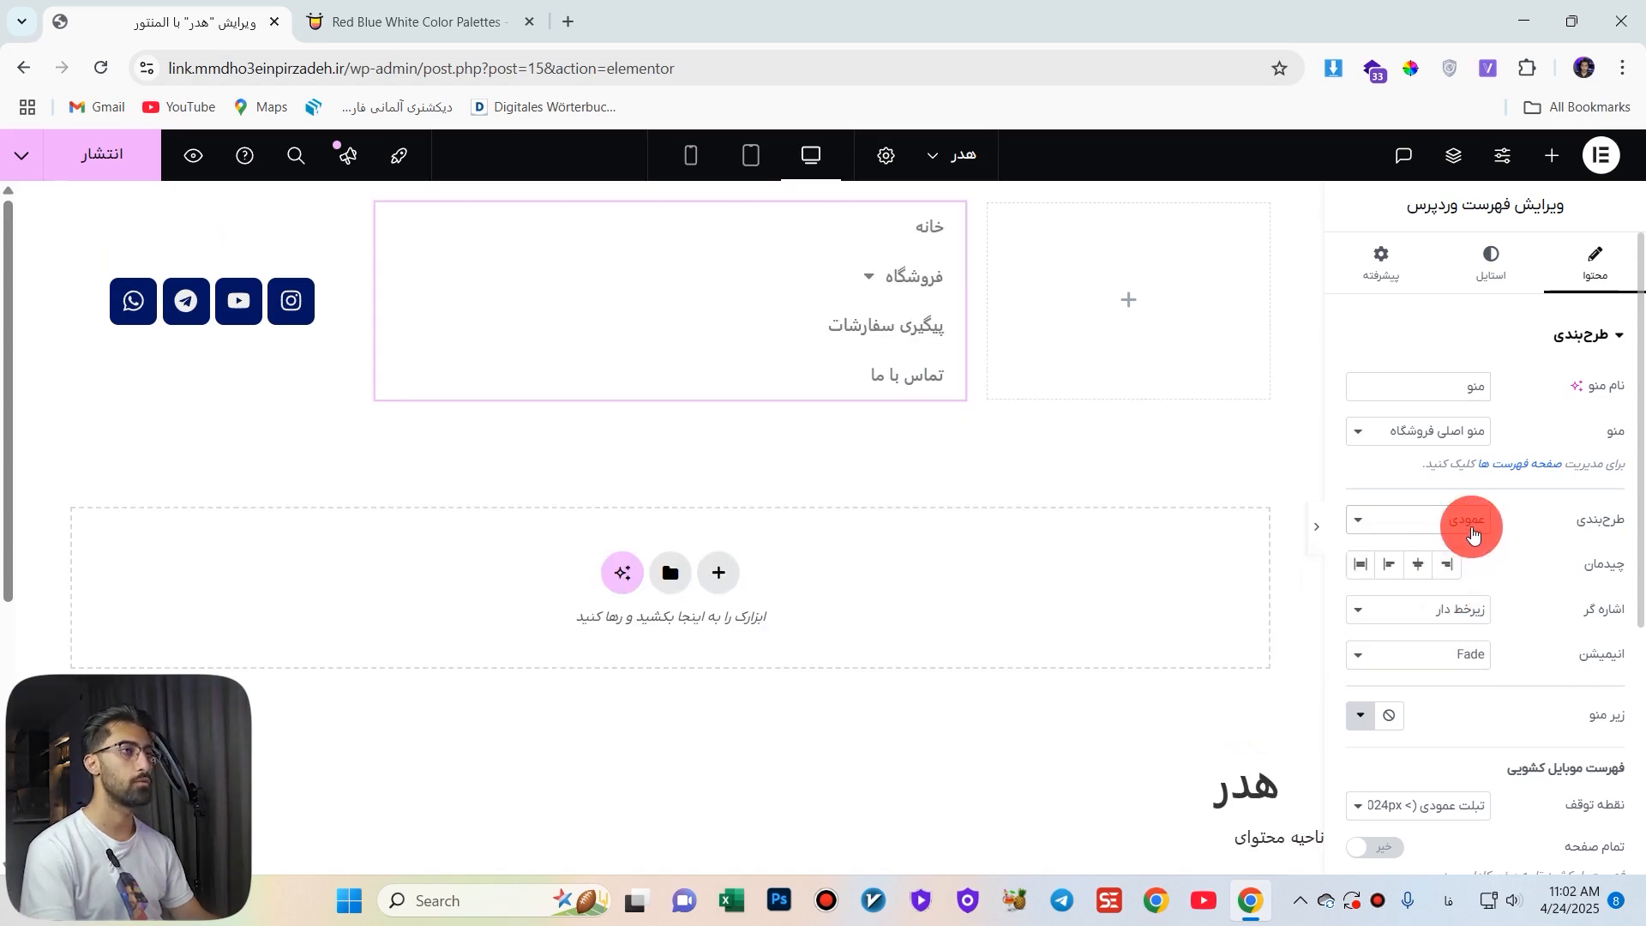
left_click(1471, 524)
left_click(1469, 600)
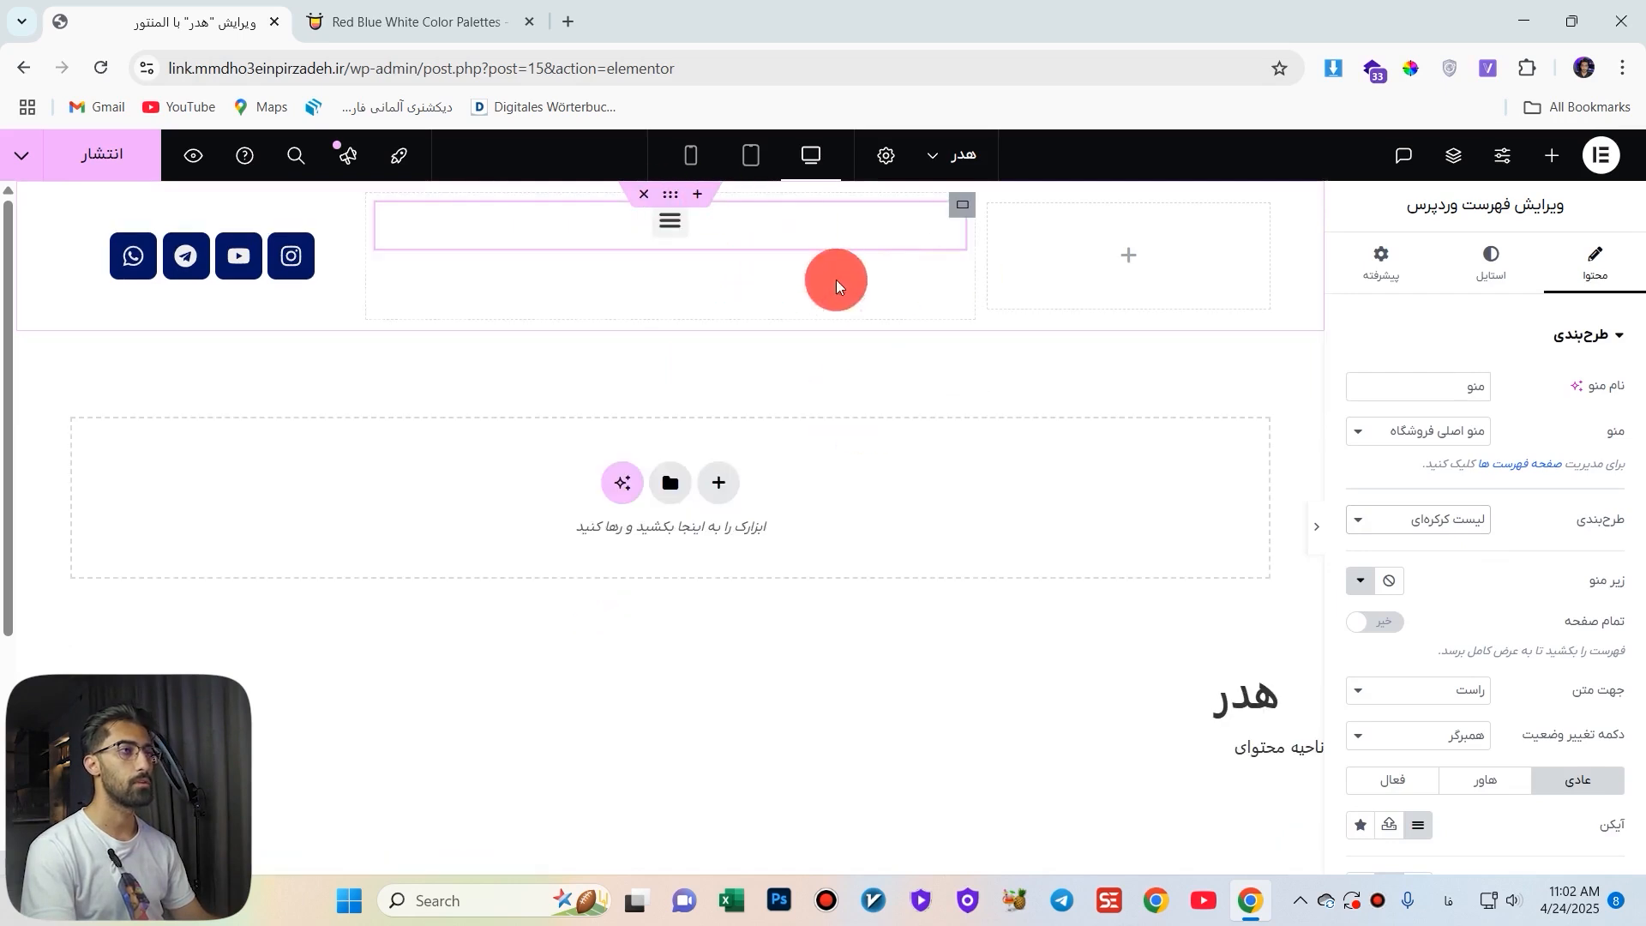
Open the dropdown menu in the header, then set the menu widget's layout to horizontal "افقی" with centred alignment "وسط".
left_click(689, 238)
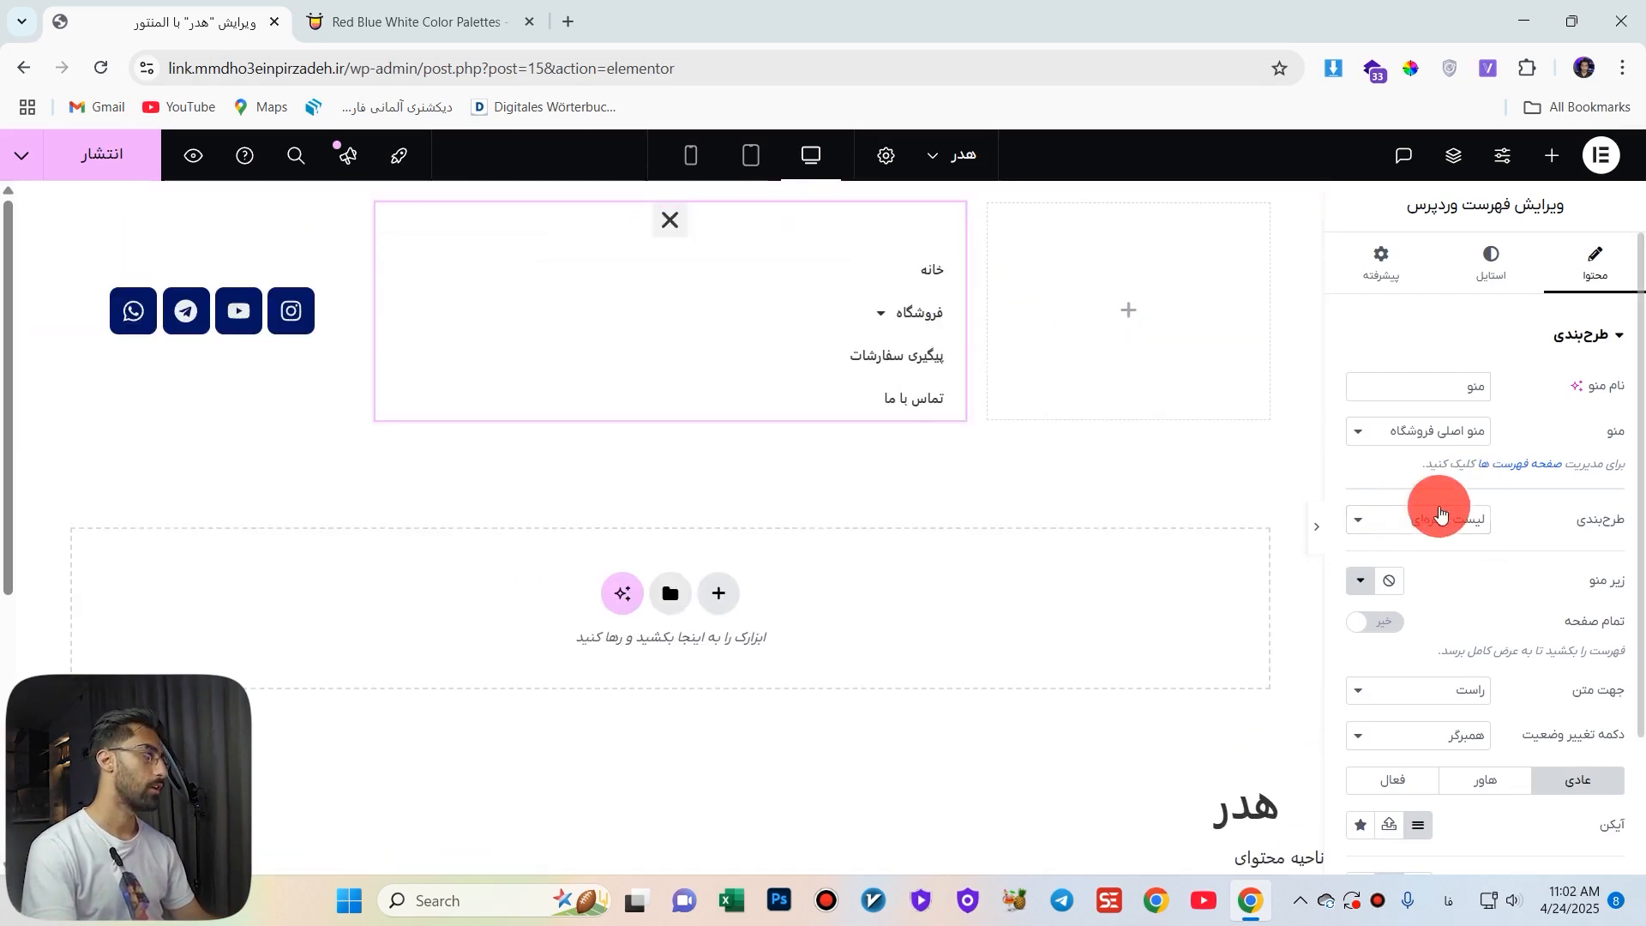
left_click(1439, 519)
left_click(1457, 546)
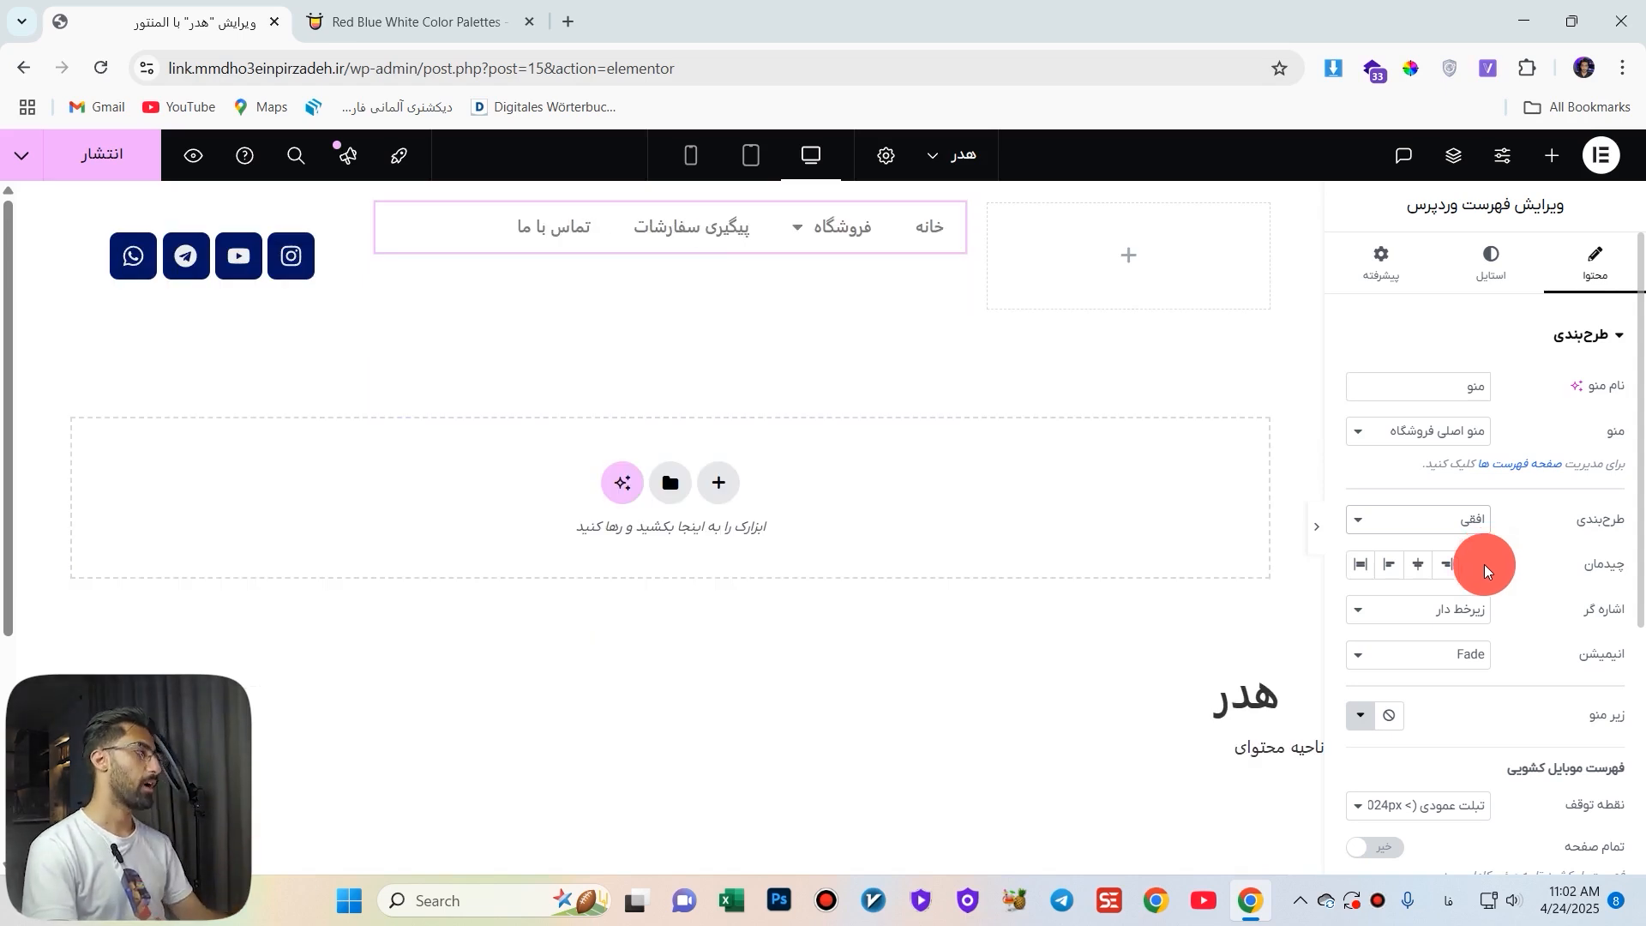
left_click(1415, 573)
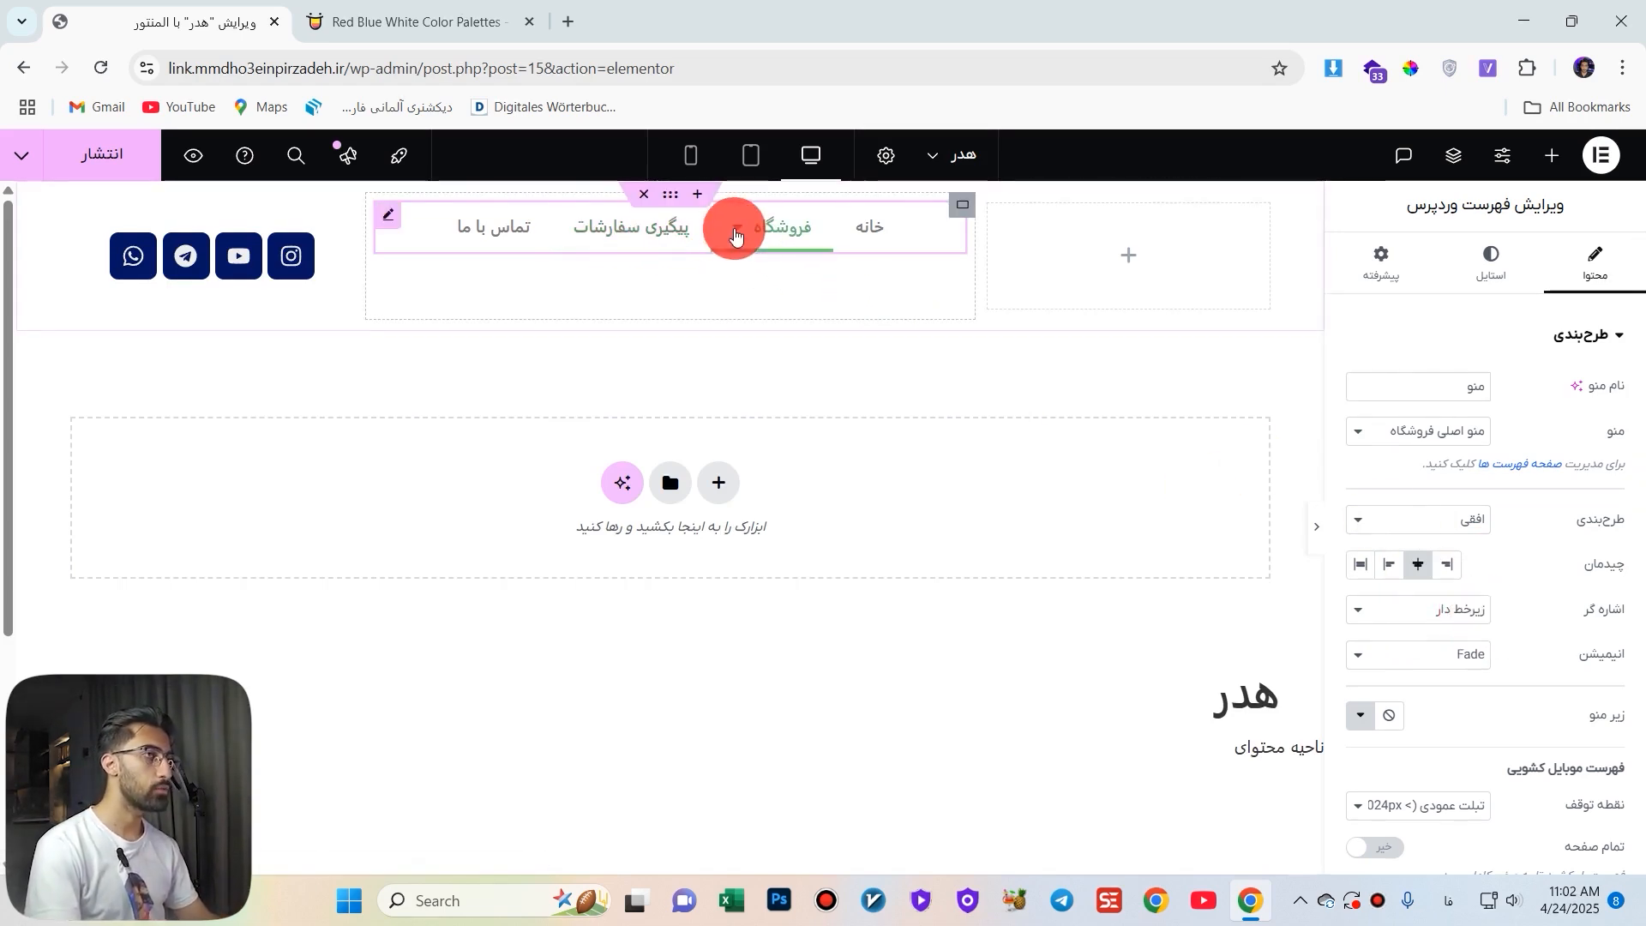
Try the background "پس زمینه", overline "رو خط دار" and double-line "خط دوبل" pointer styles on the menu items.
mouse_move(771, 230)
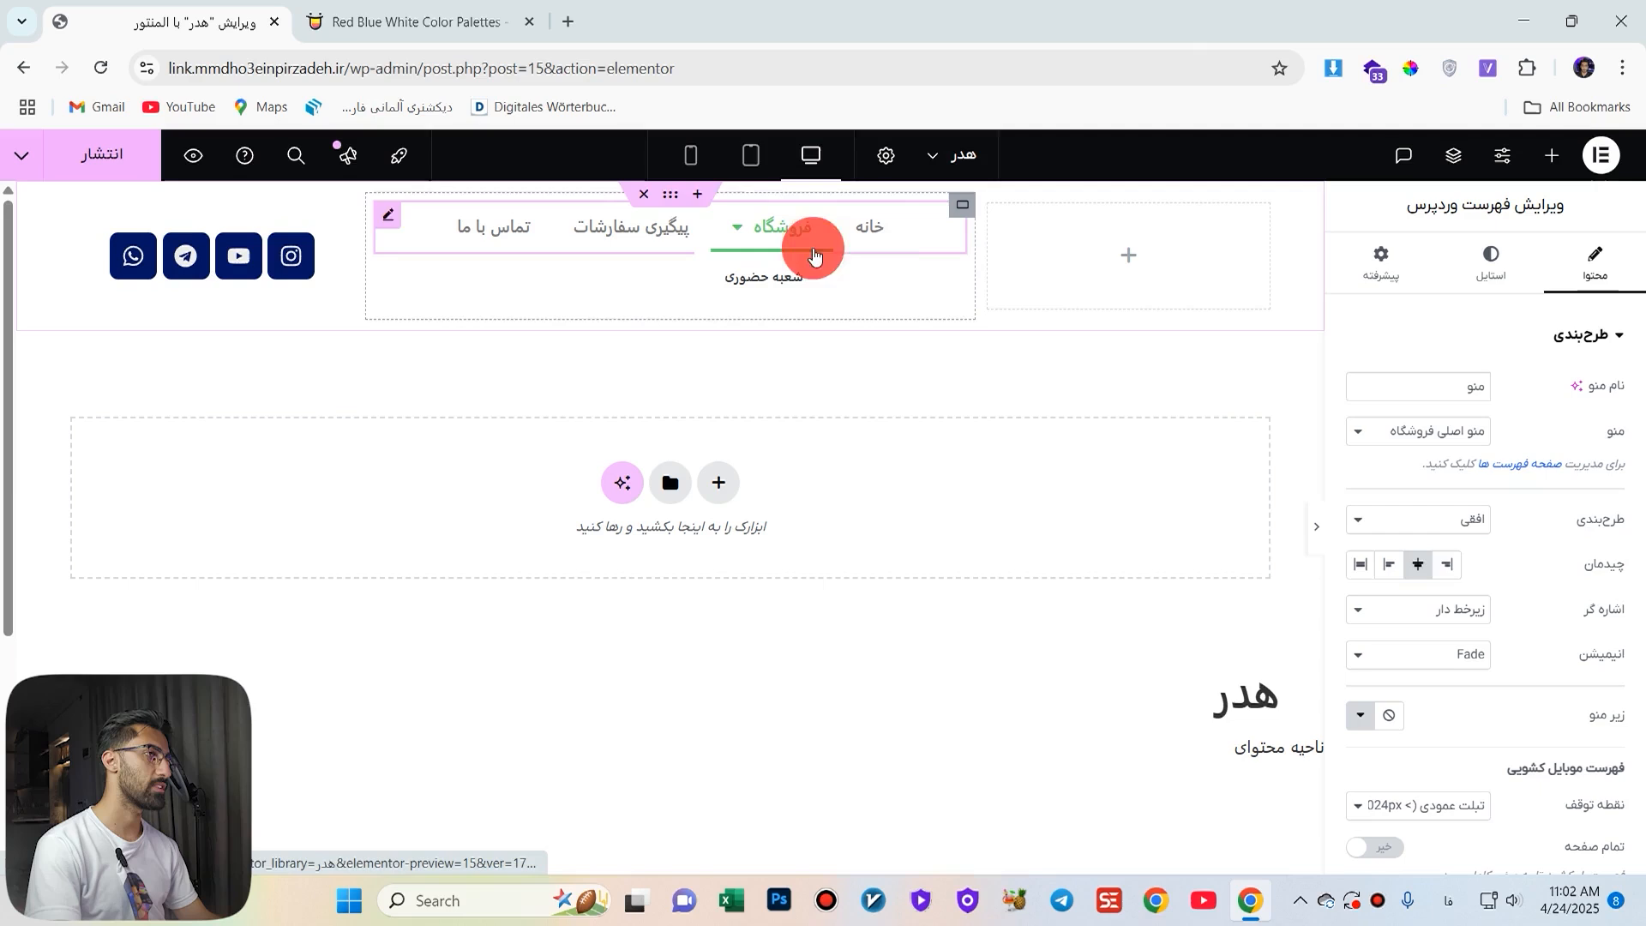
left_click(1459, 609)
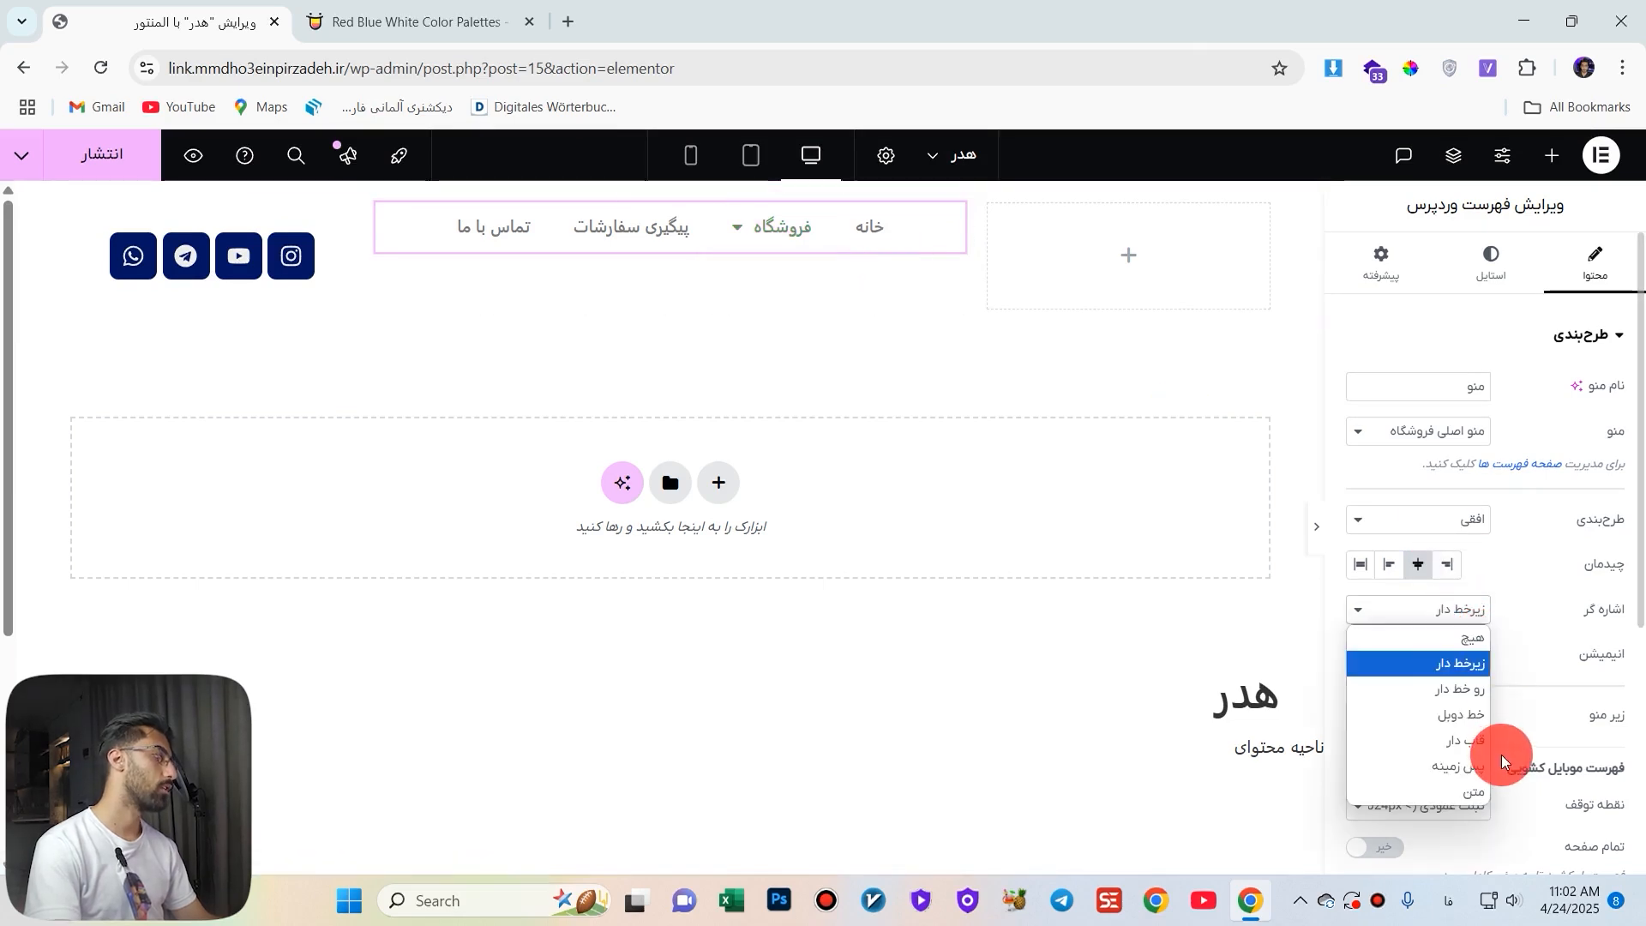
left_click(1475, 765)
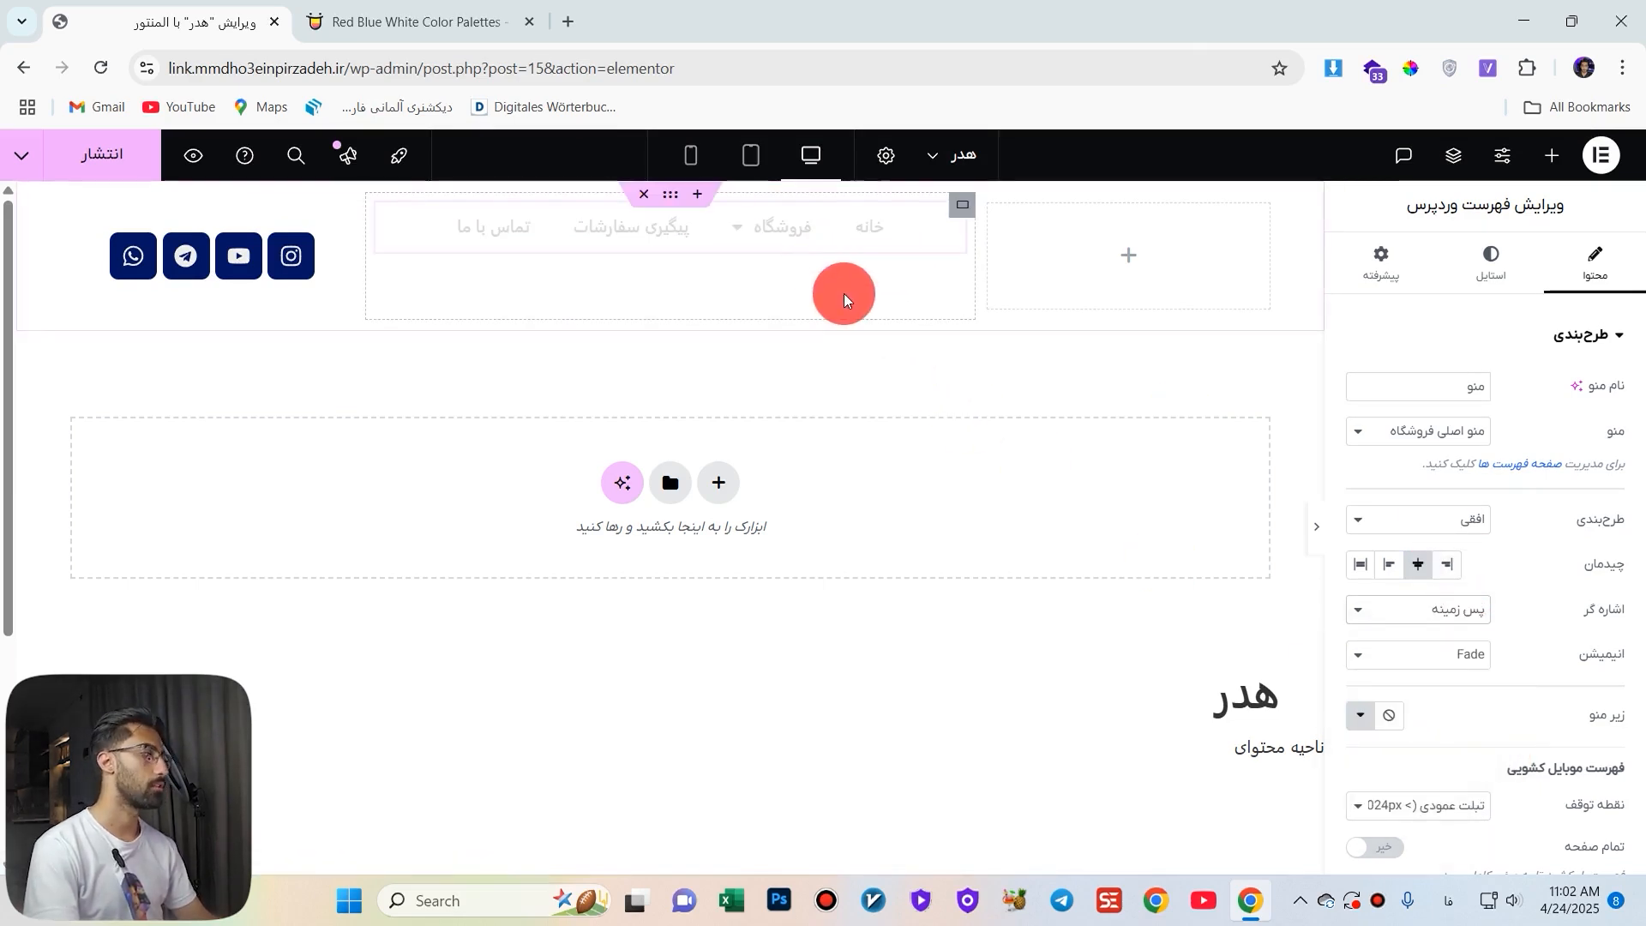
mouse_move(774, 220)
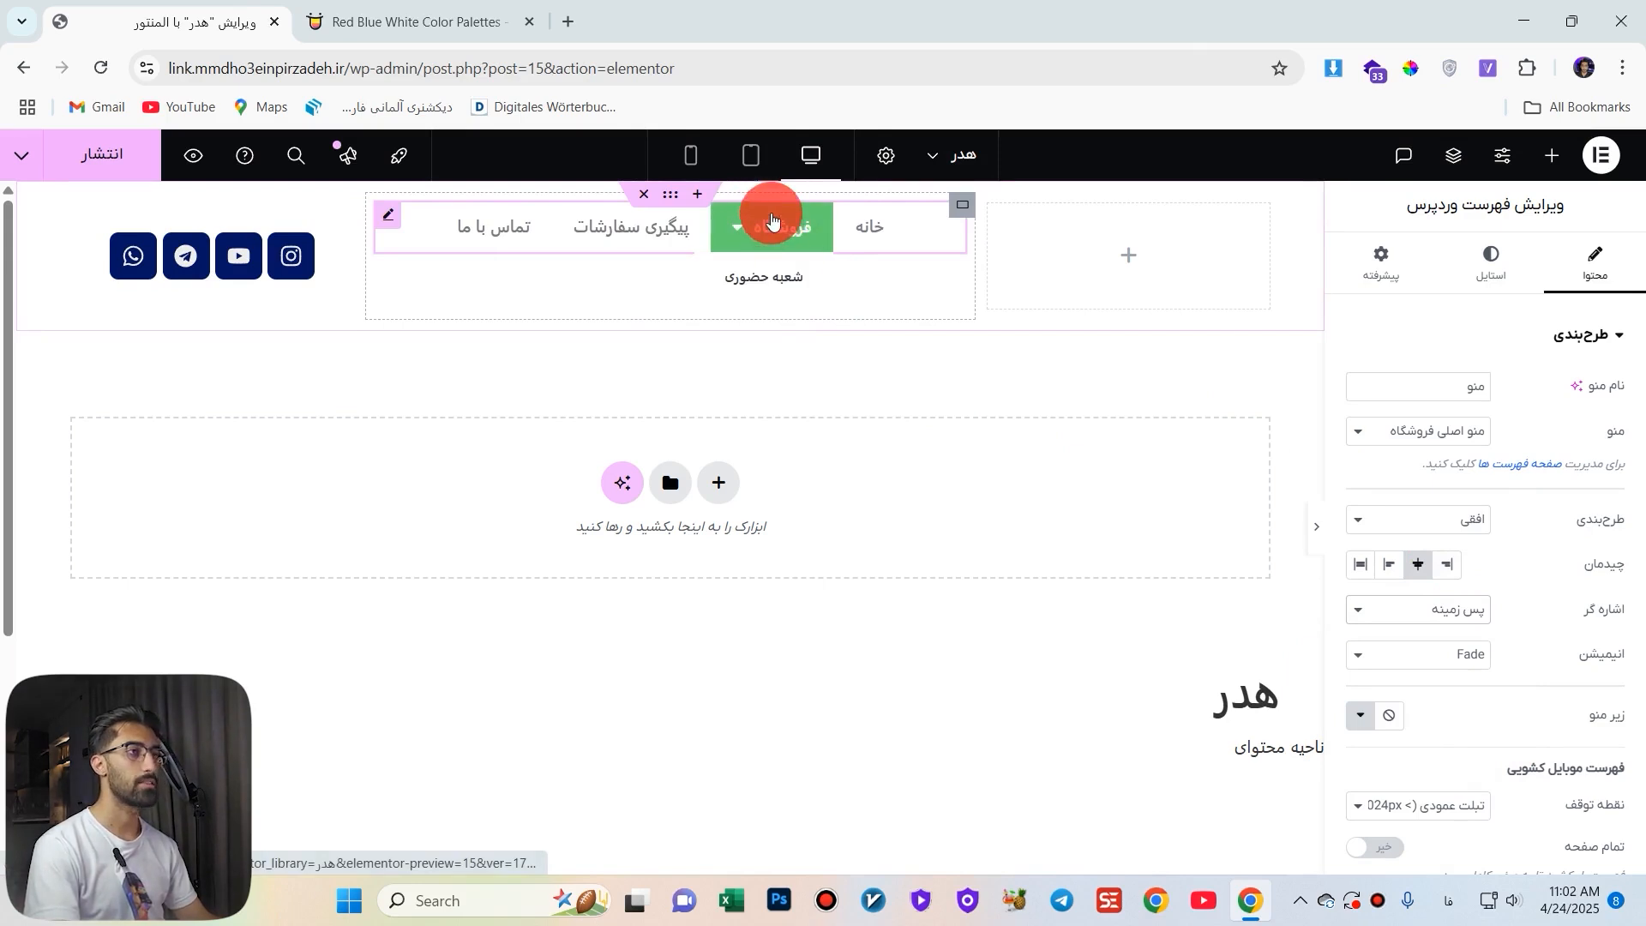
left_click(1461, 612)
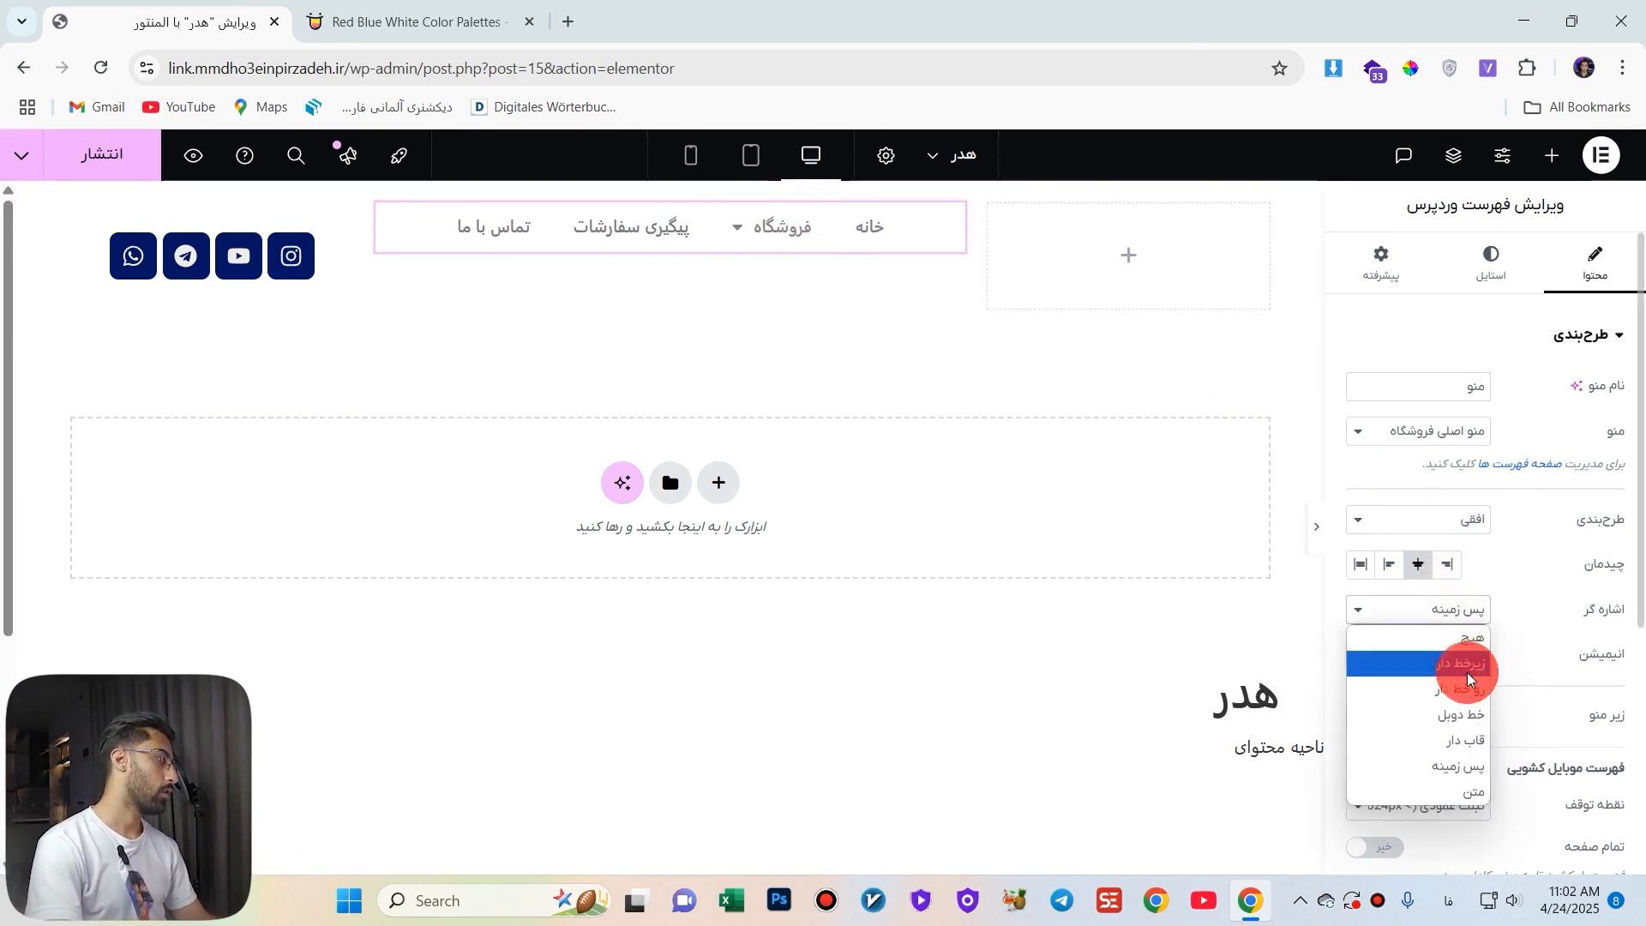
left_click(1476, 693)
mouse_move(751, 245)
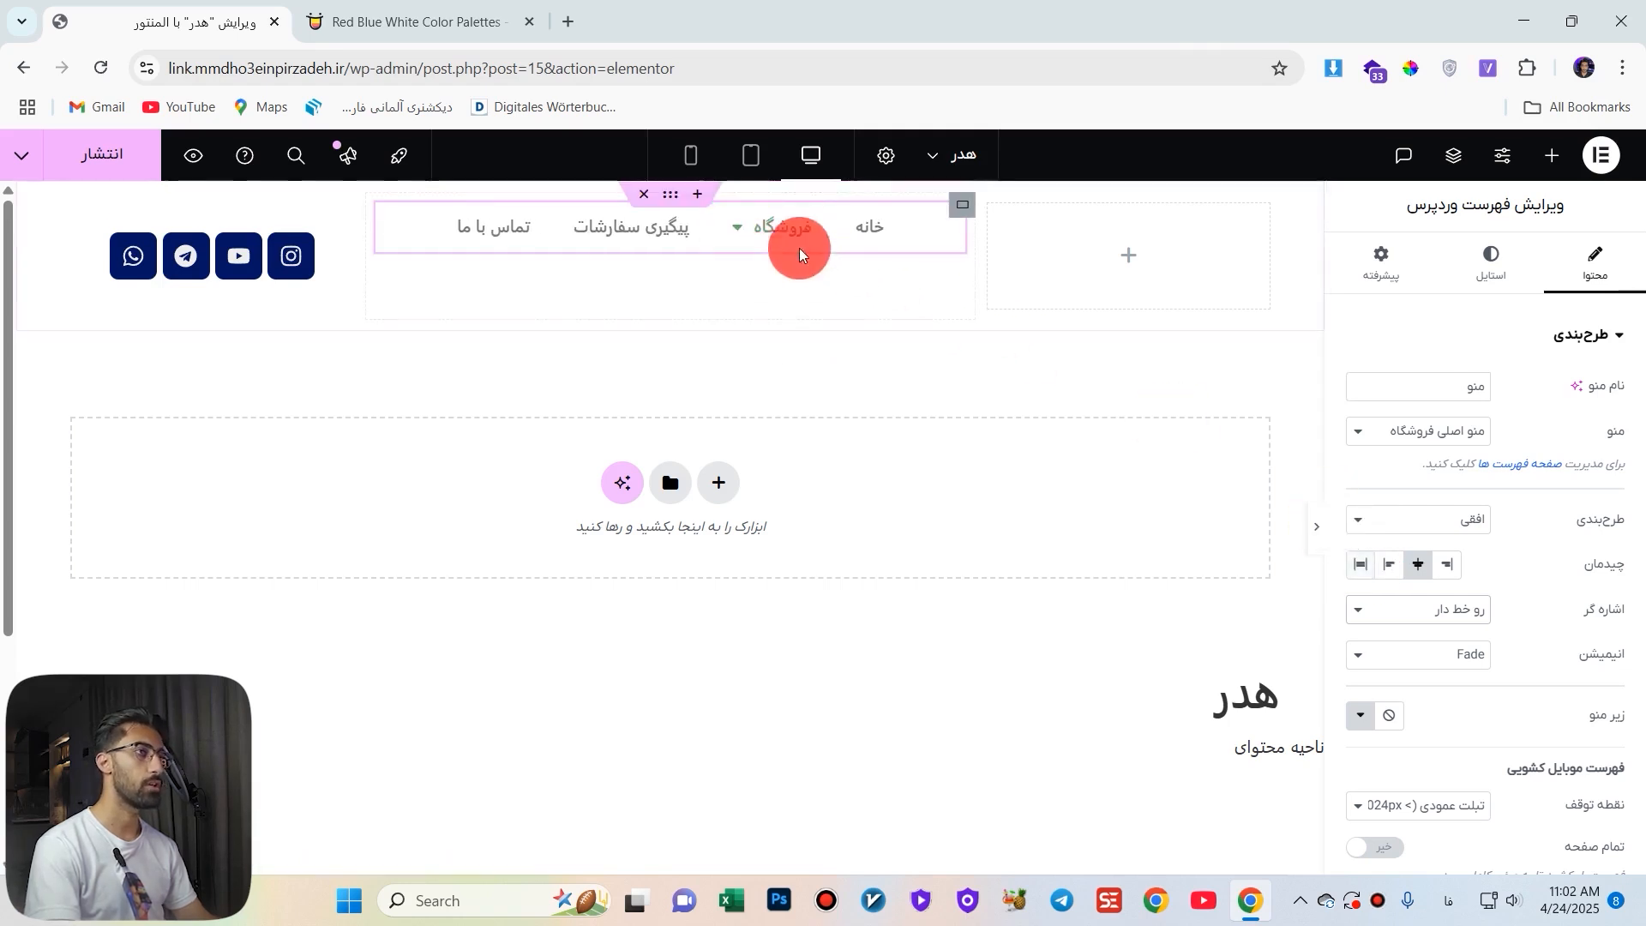
left_click(1457, 610)
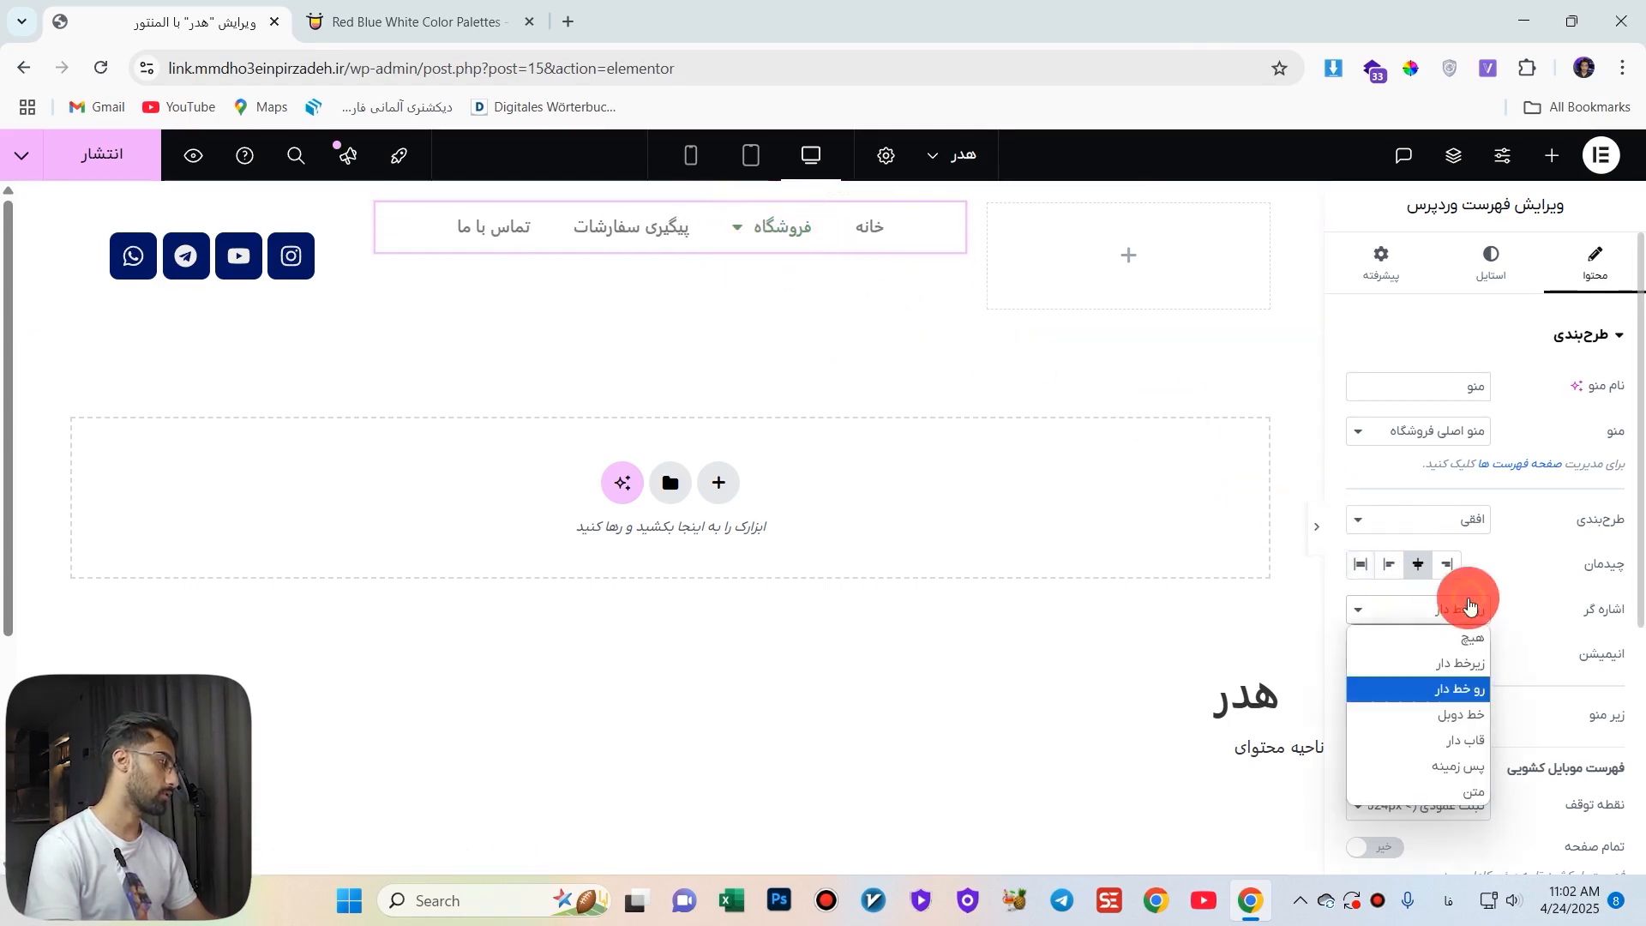
left_click(1477, 721)
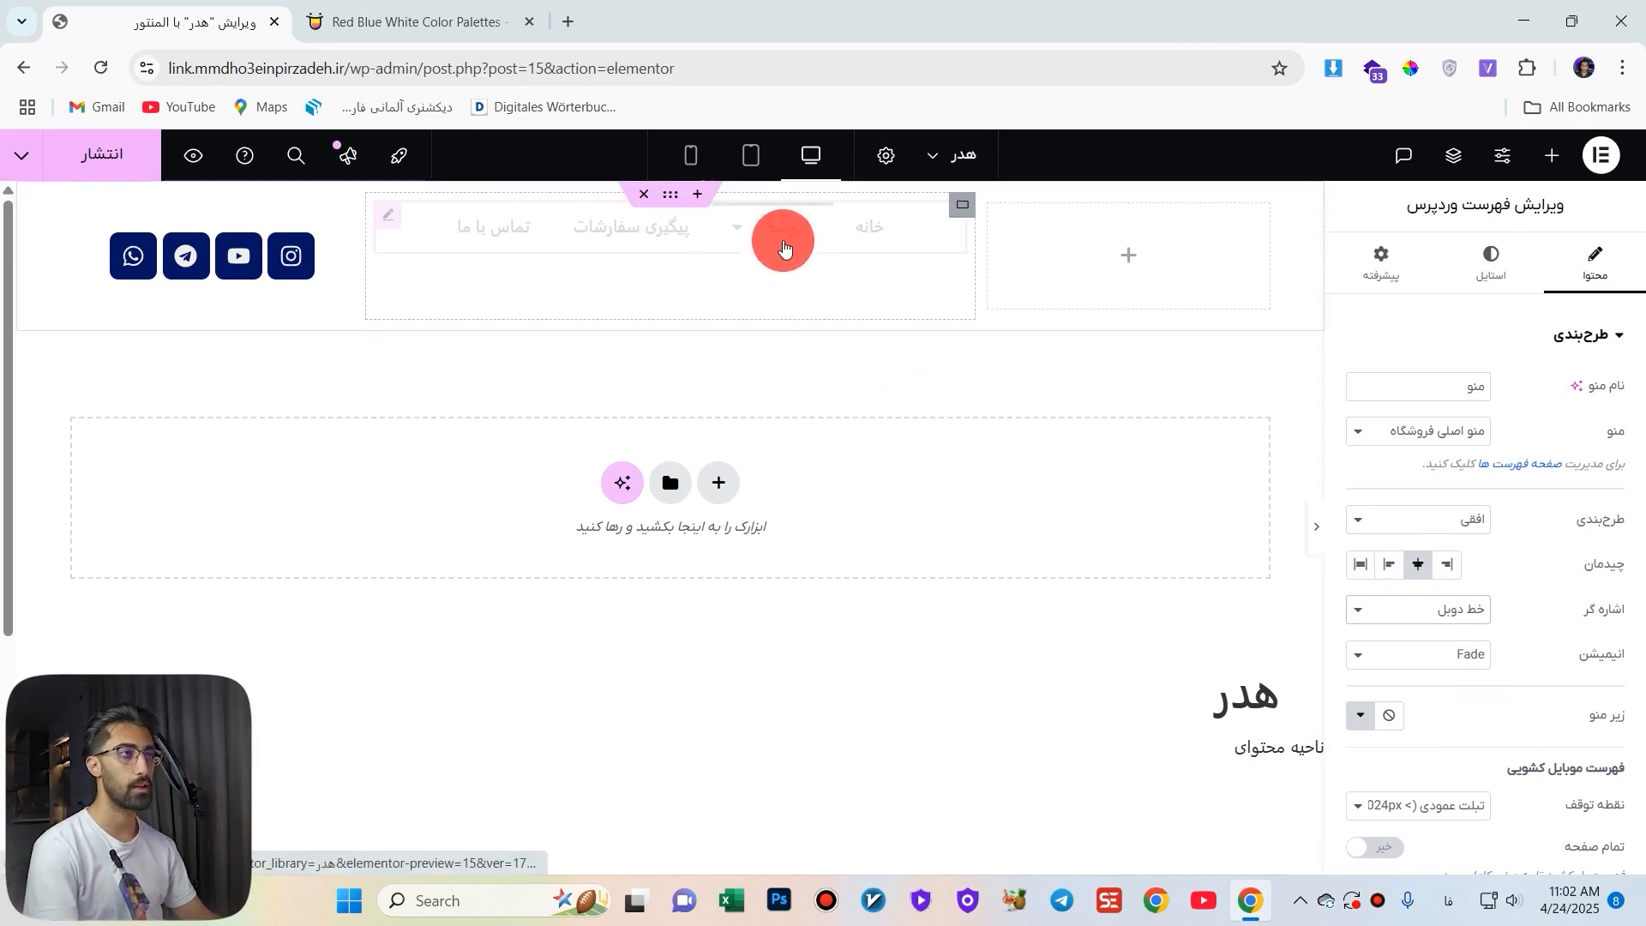
left_click(1461, 609)
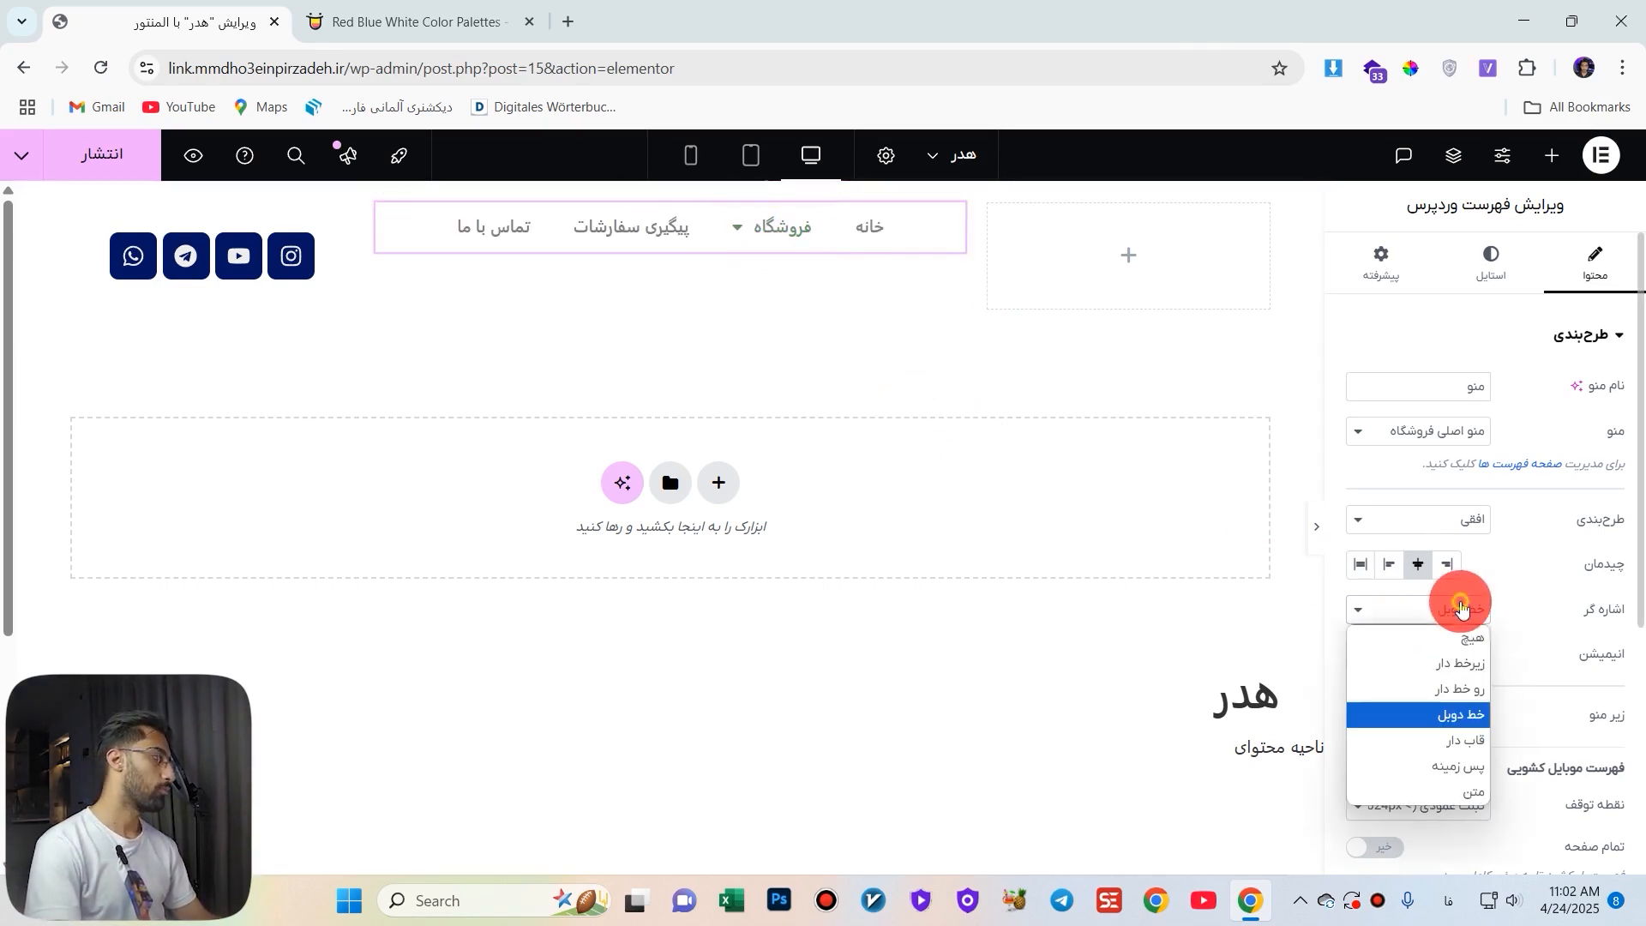
left_click(1494, 608)
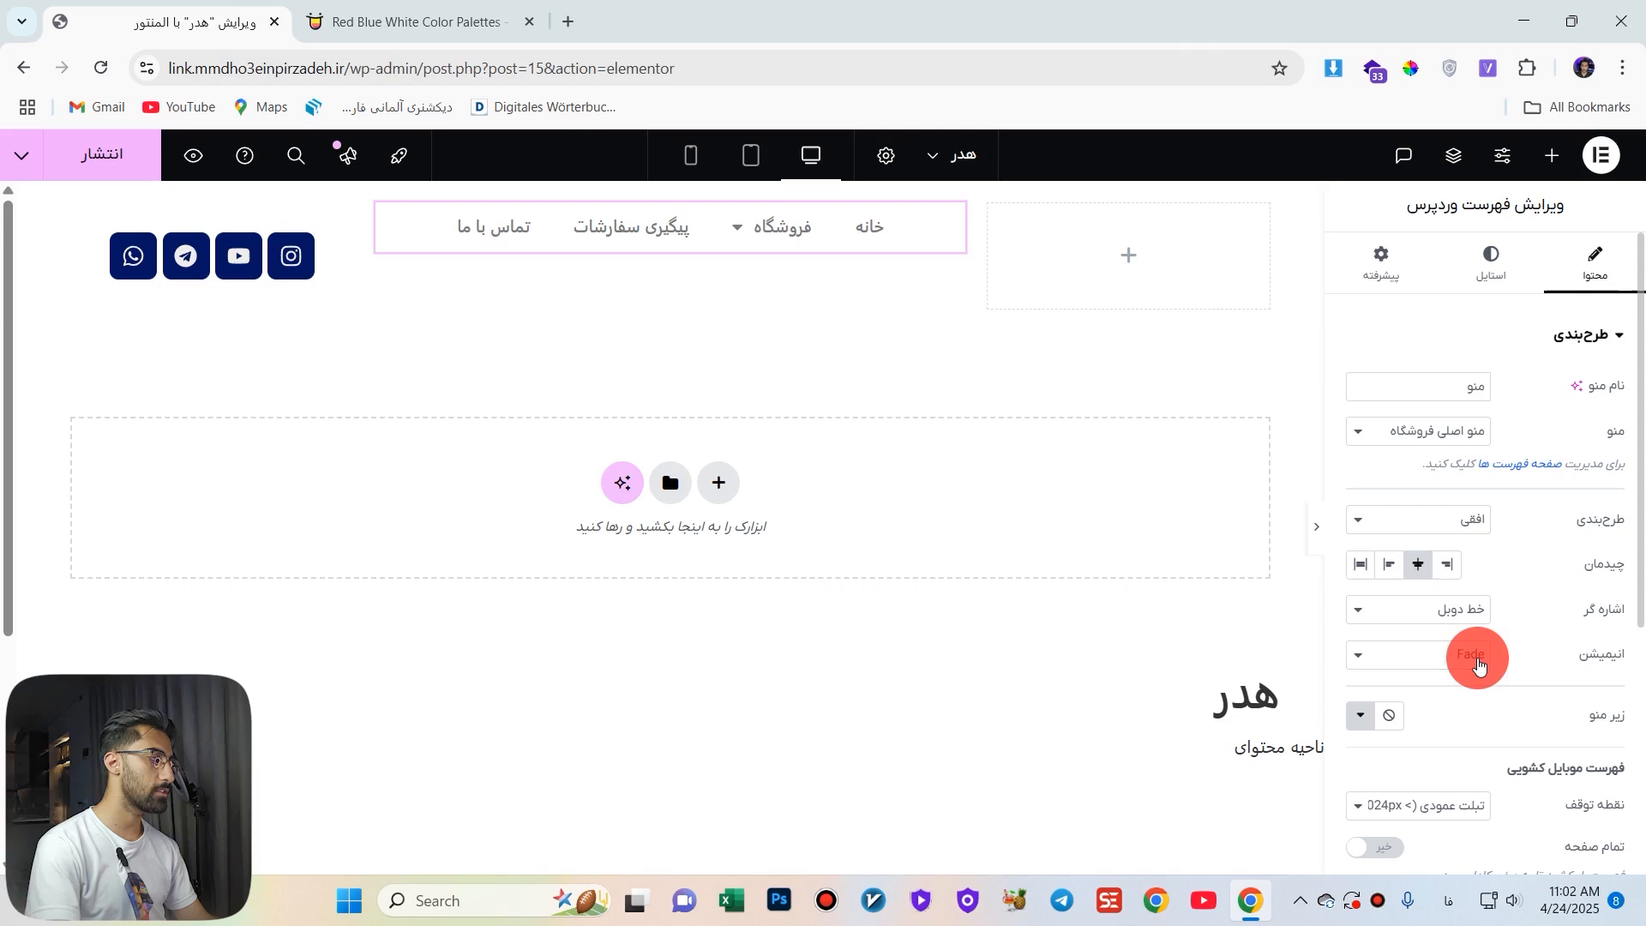
Set the menu's pointer style to none "هیچ" and look through the remaining layout settings.
left_click(1457, 609)
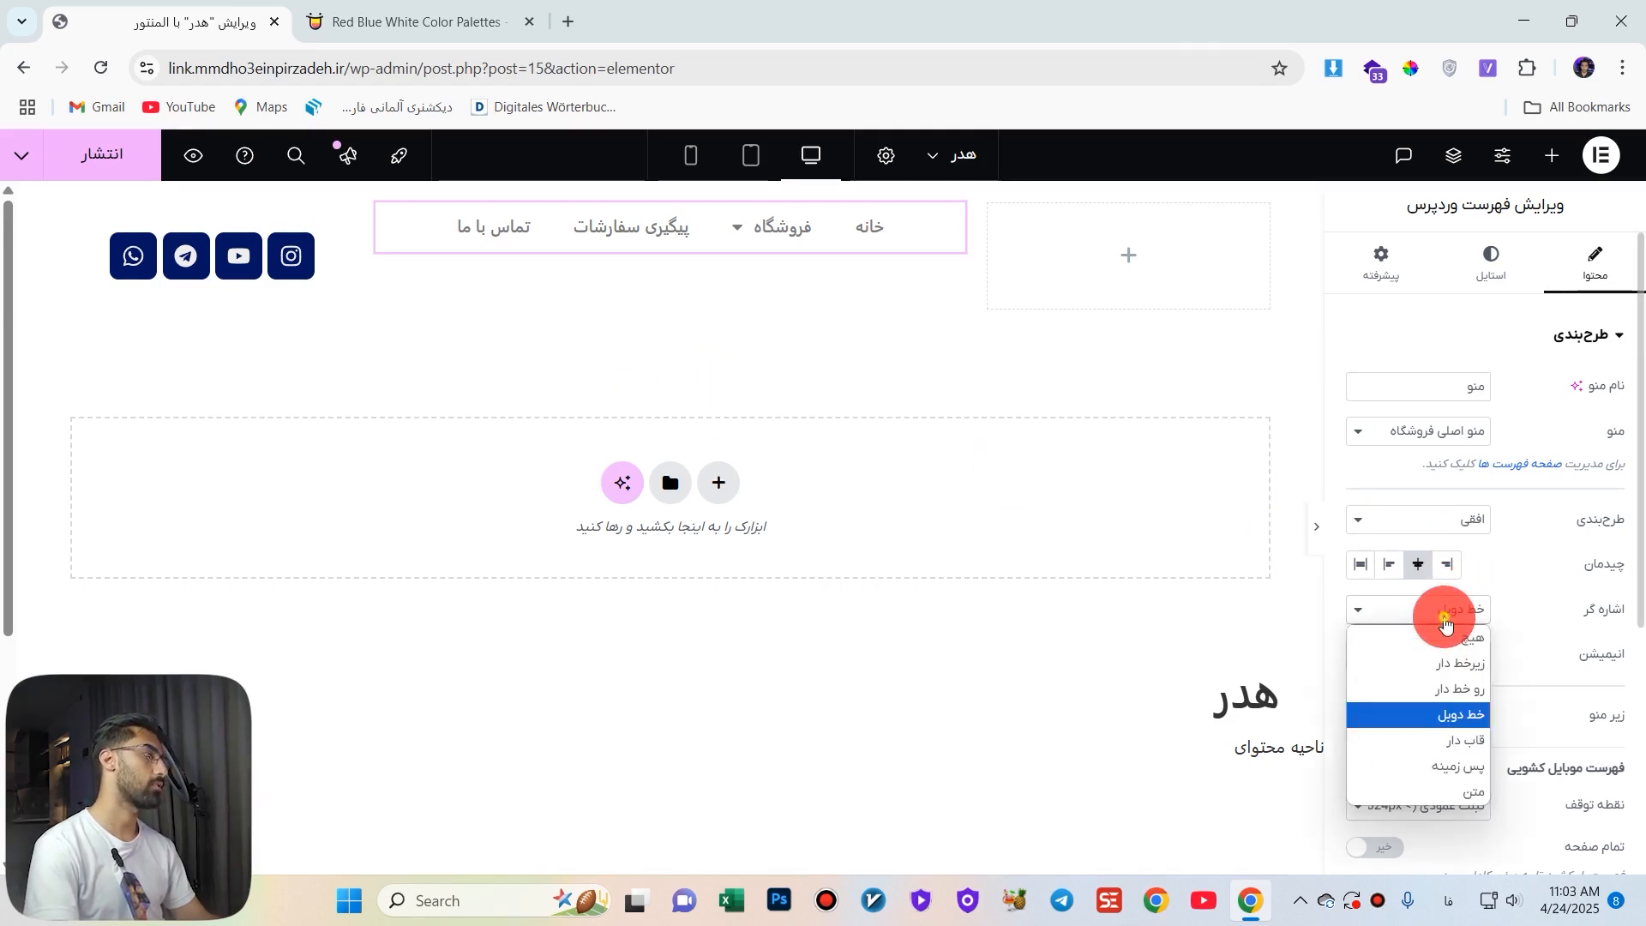
left_click(1469, 636)
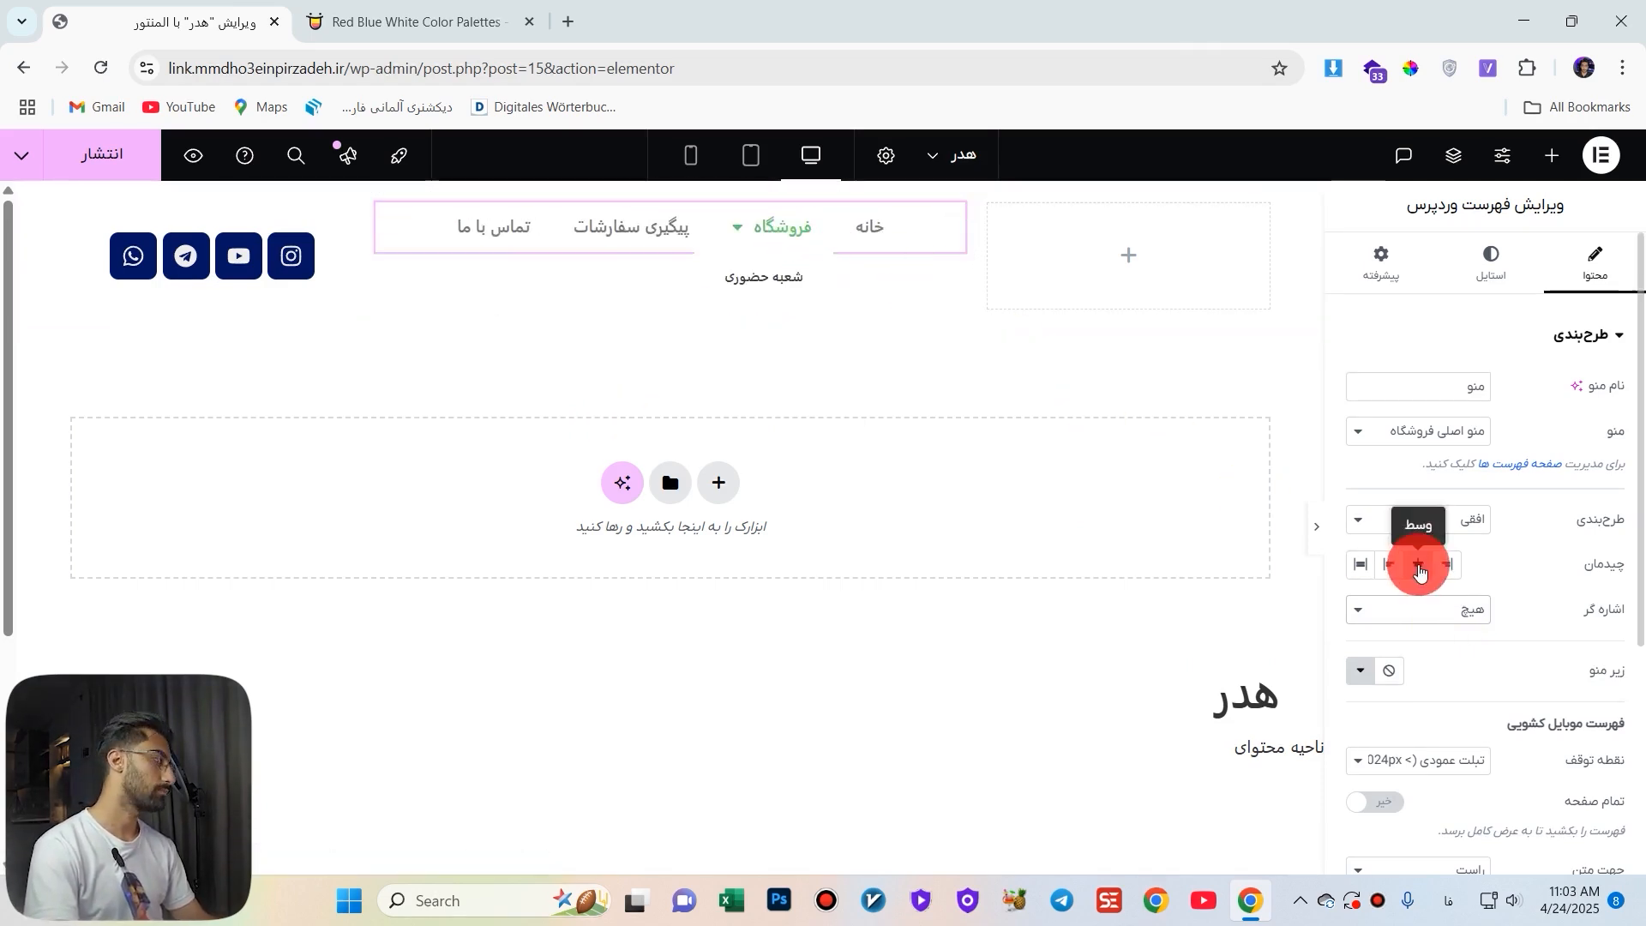
scroll(1499, 648, "down", 1)
scroll(1527, 654, "down", 2)
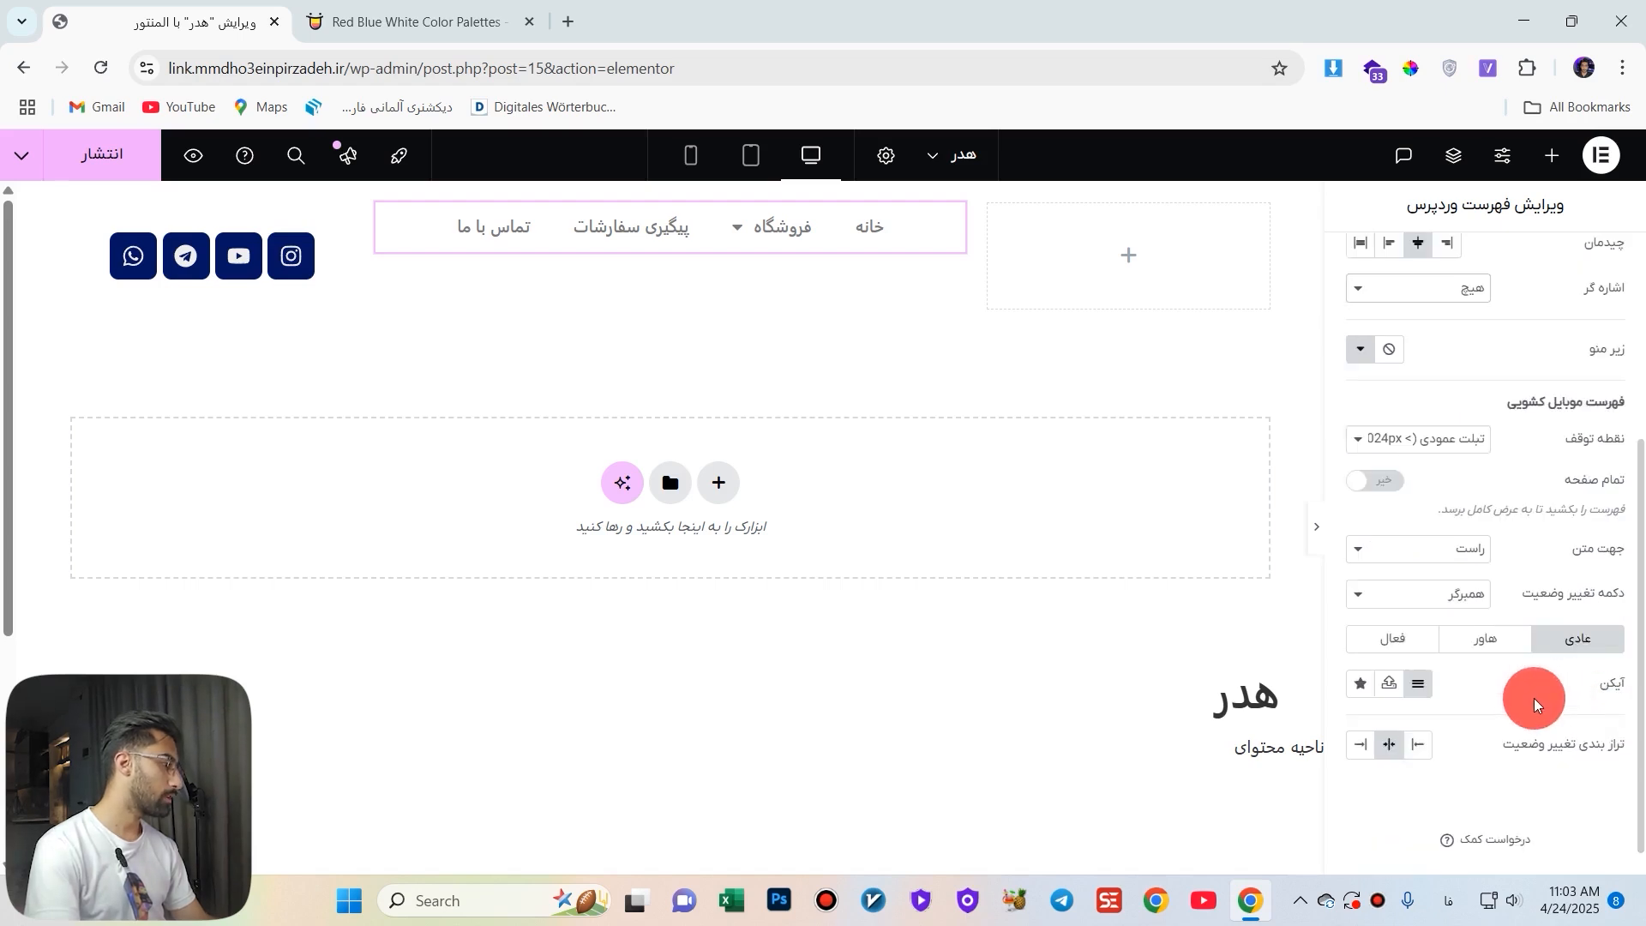
scroll(1534, 697, "up", 3)
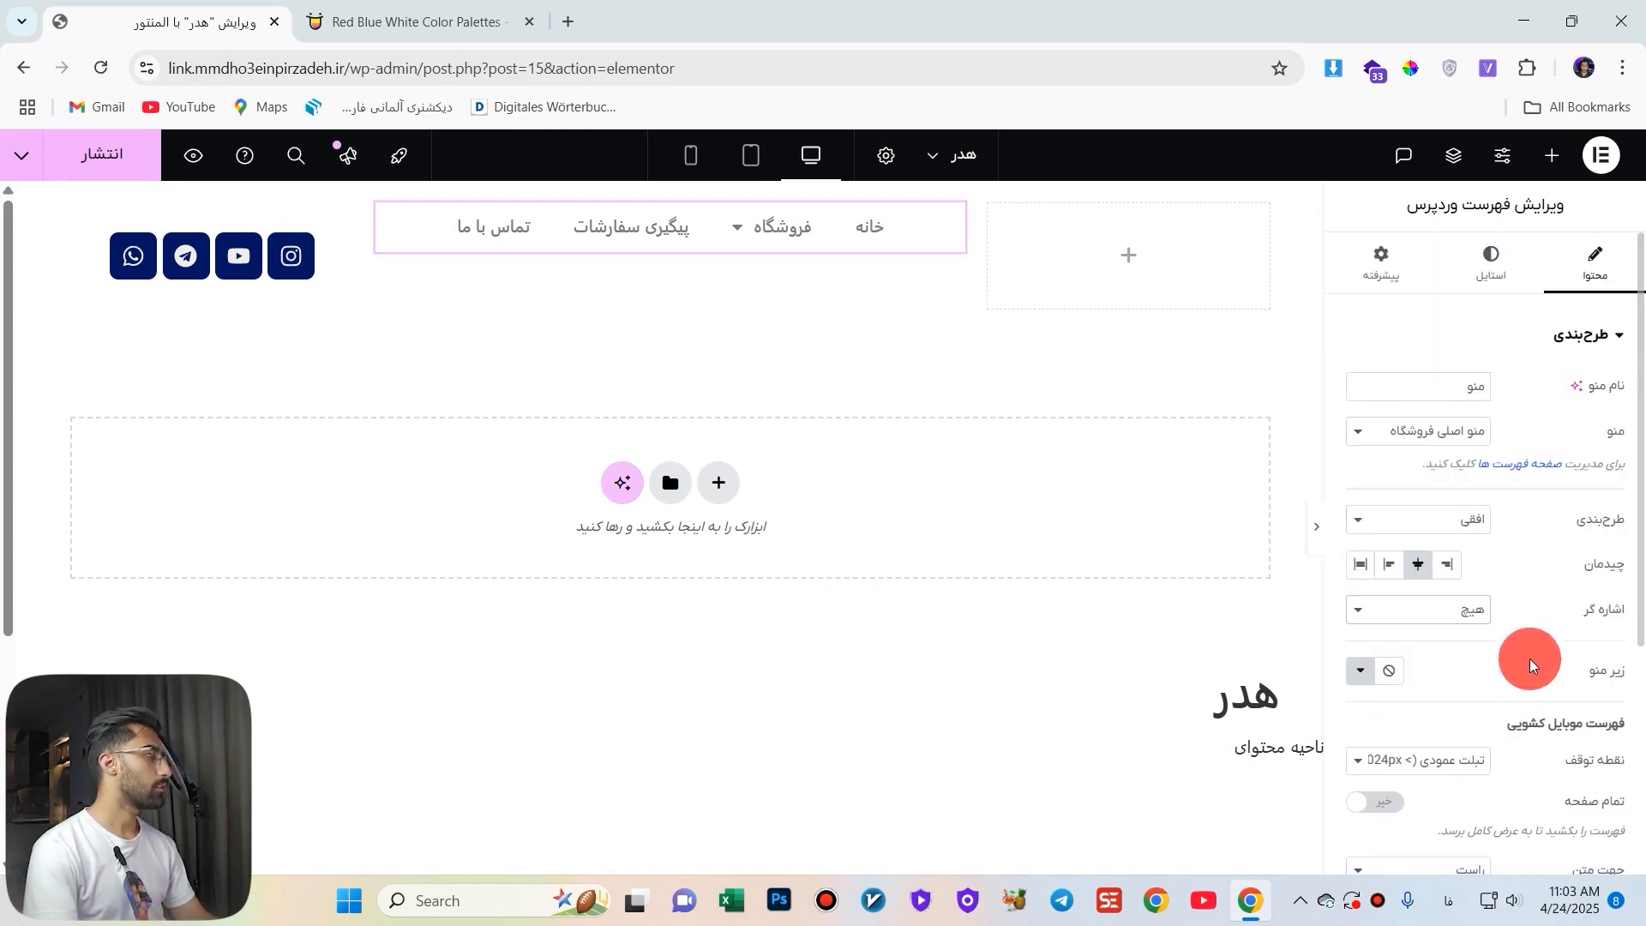
Set the main menu's typography to the Persian font family VazirMatn.
left_click(1498, 266)
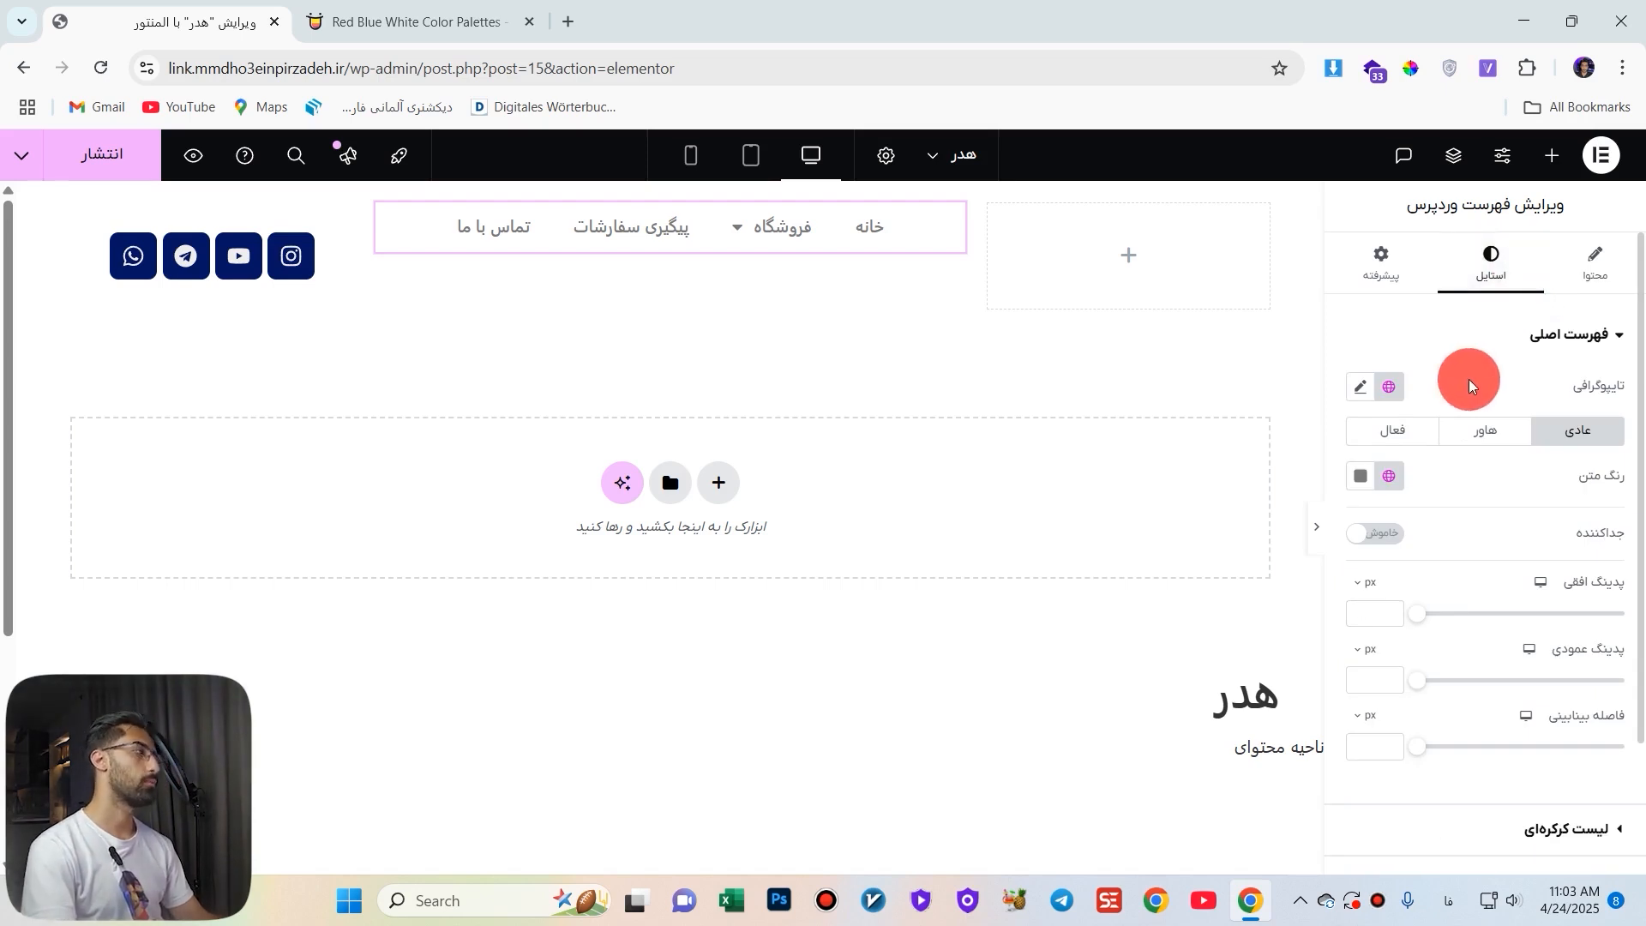
left_click(1355, 387)
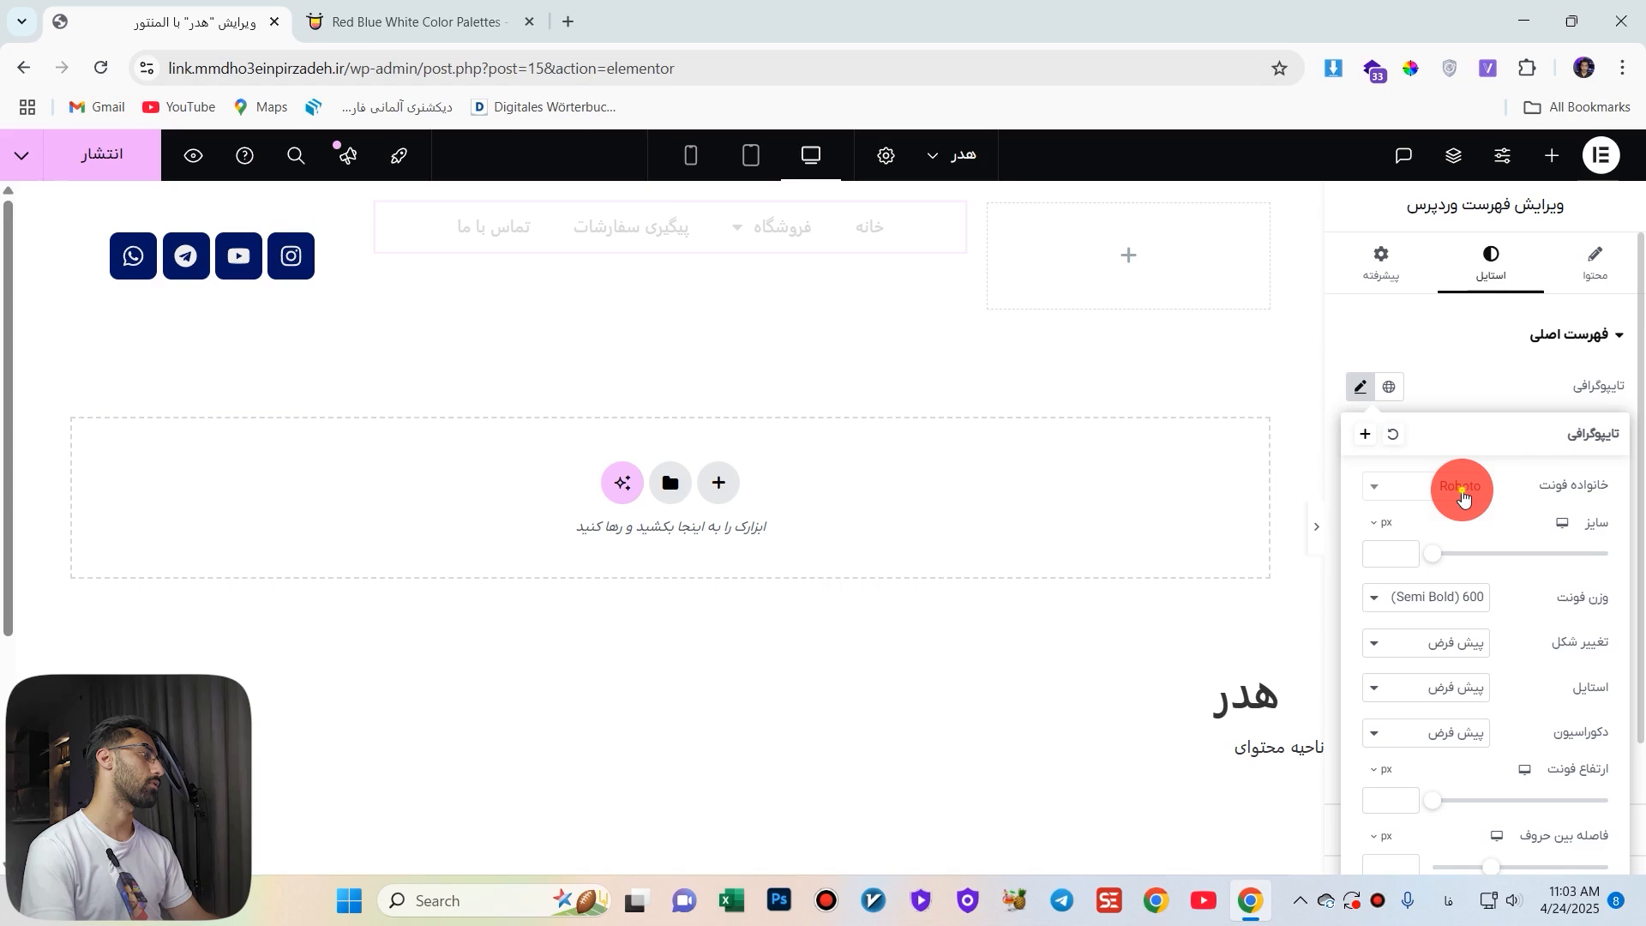
left_click(1463, 495)
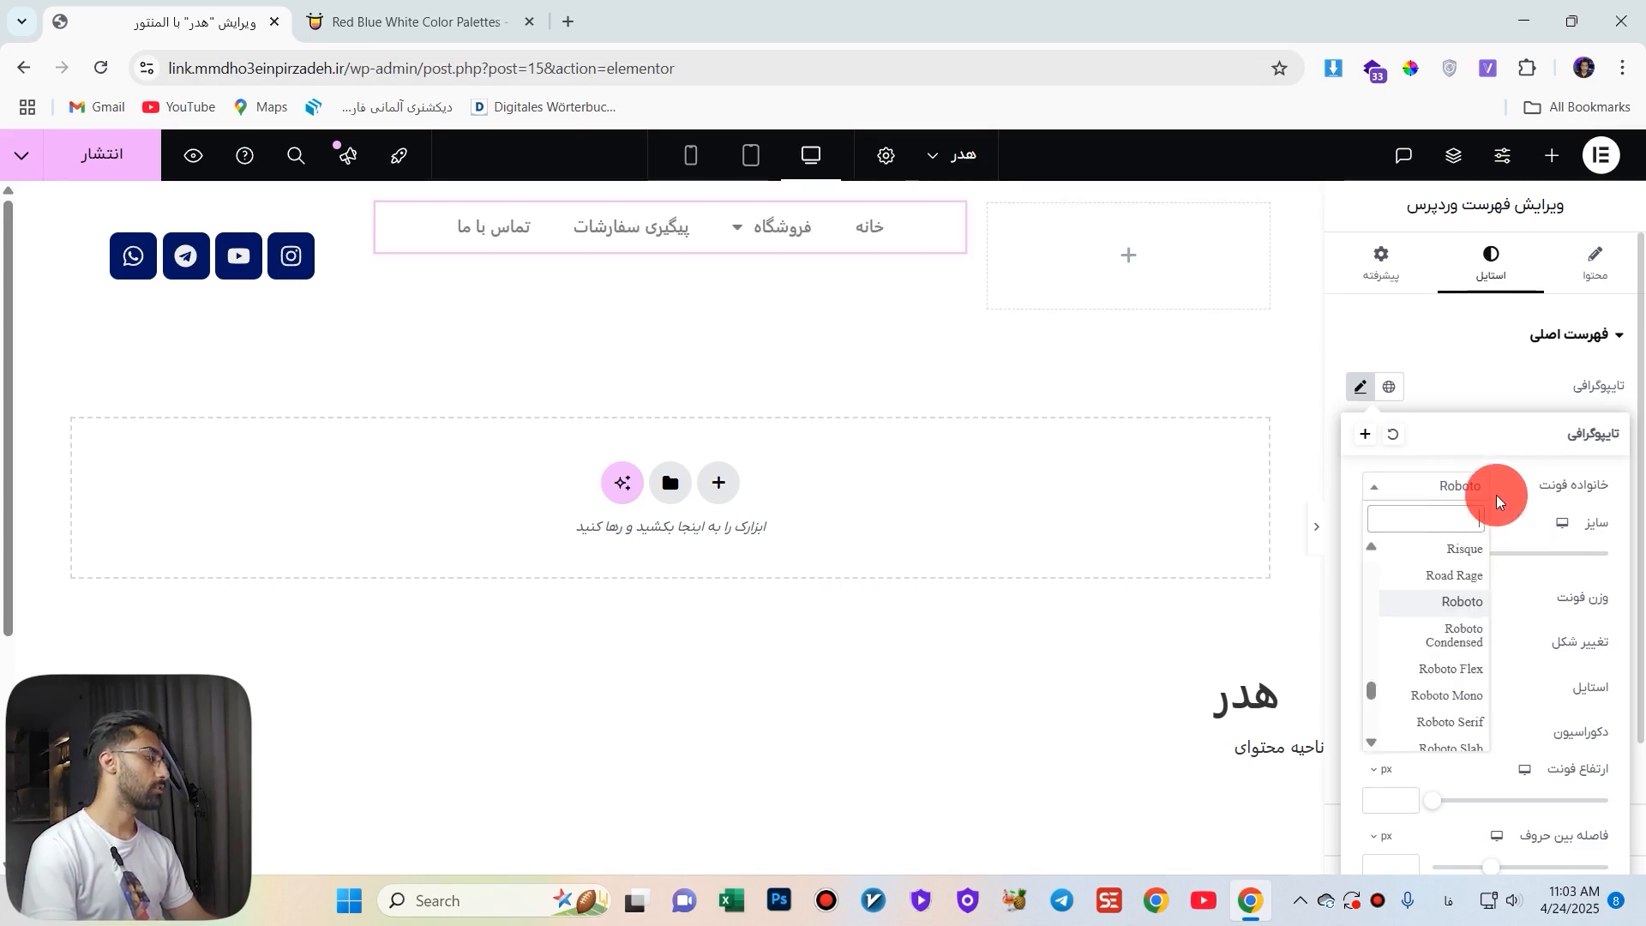
key("super+space")
type("vz")
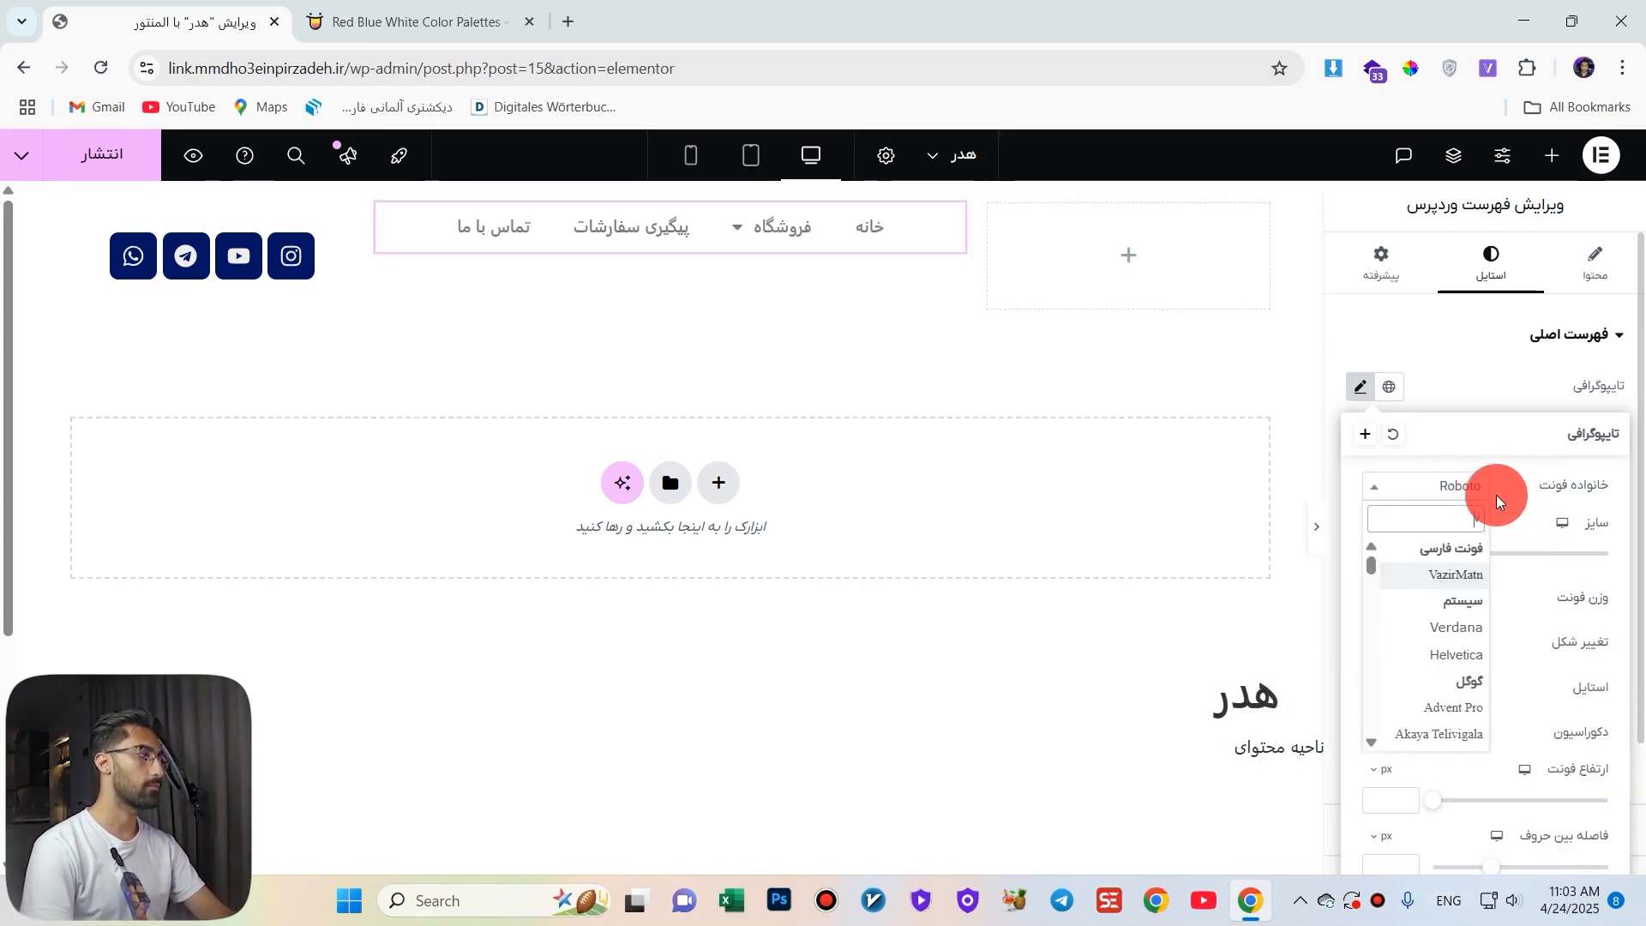
key("BackSpace")
key("BackSpace")
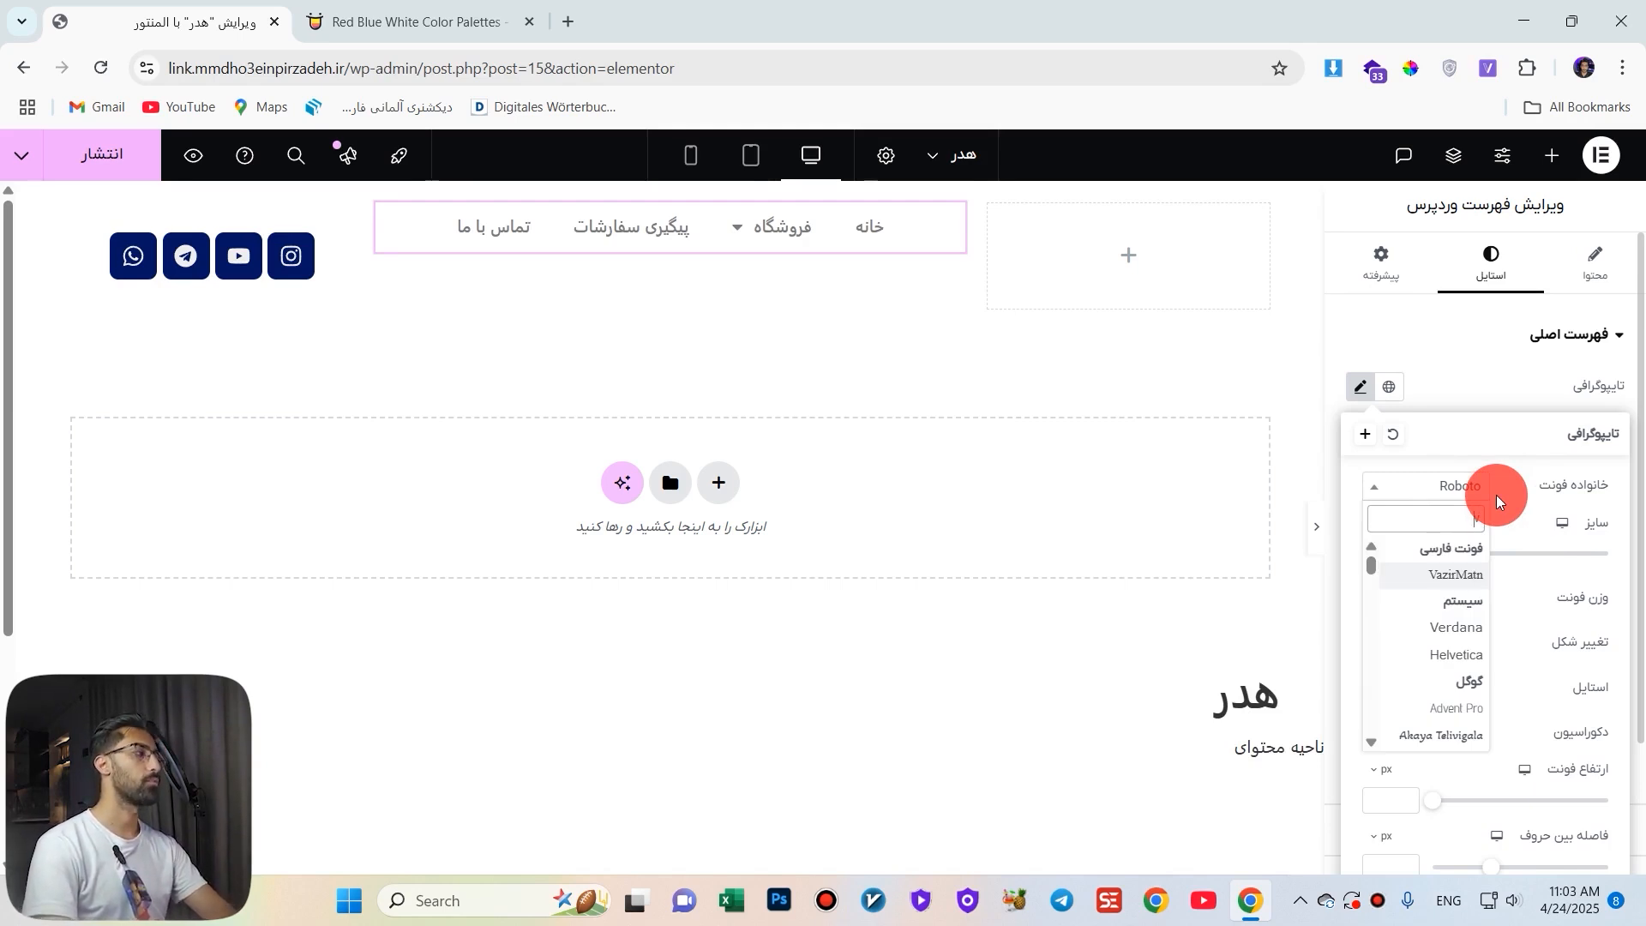
key("BackSpace")
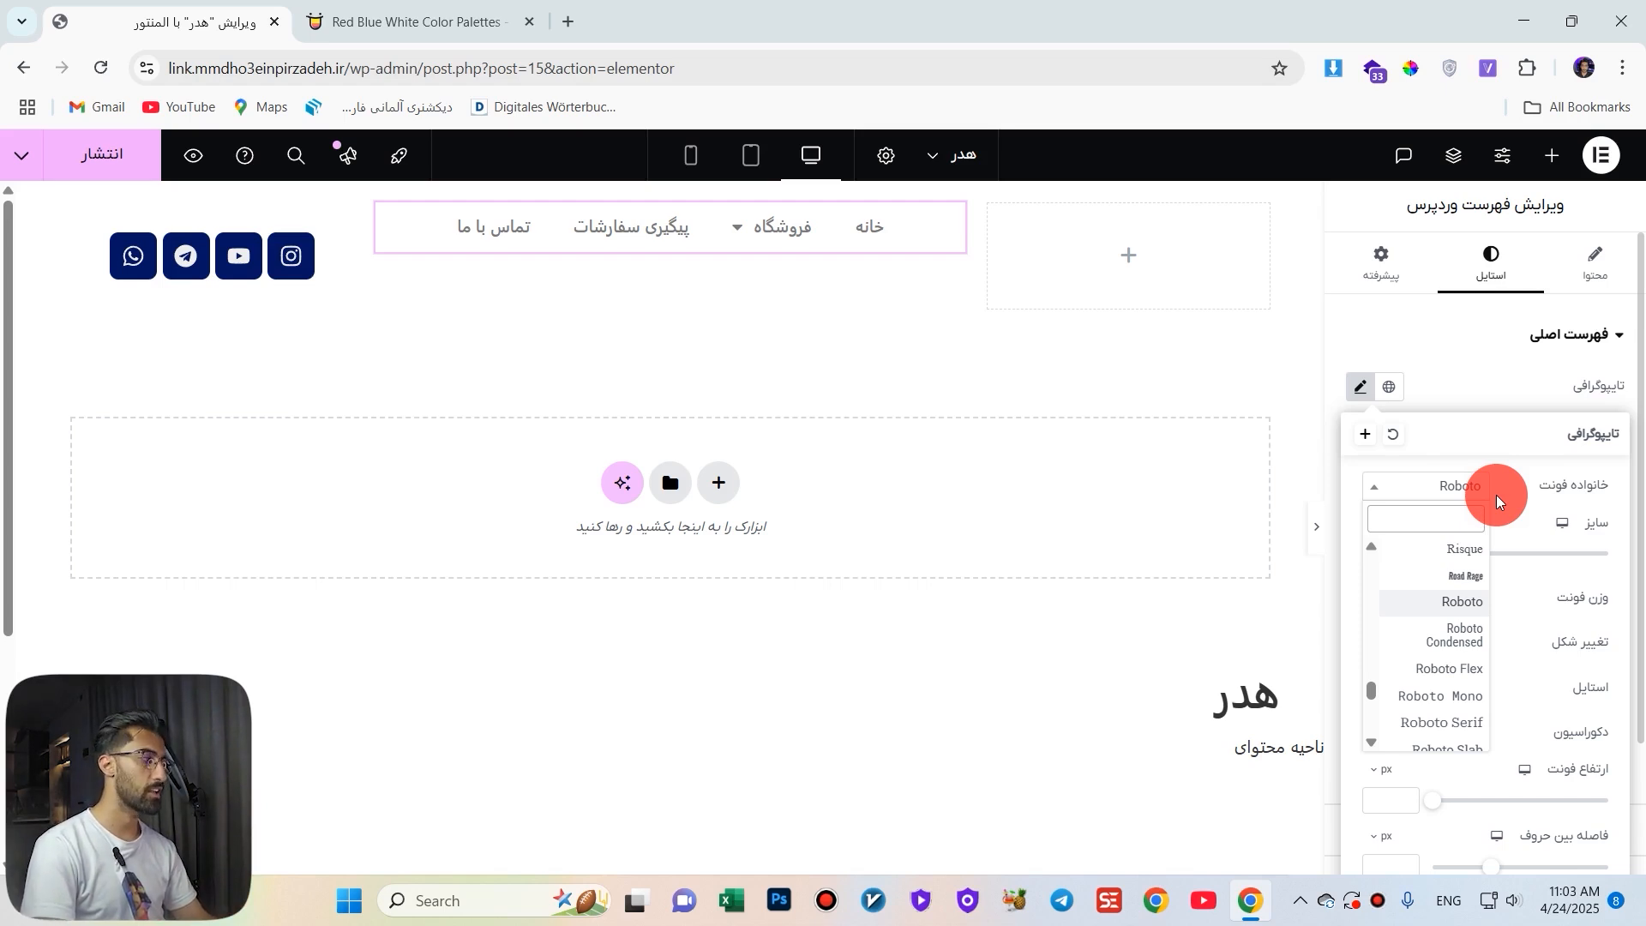
type("vaz")
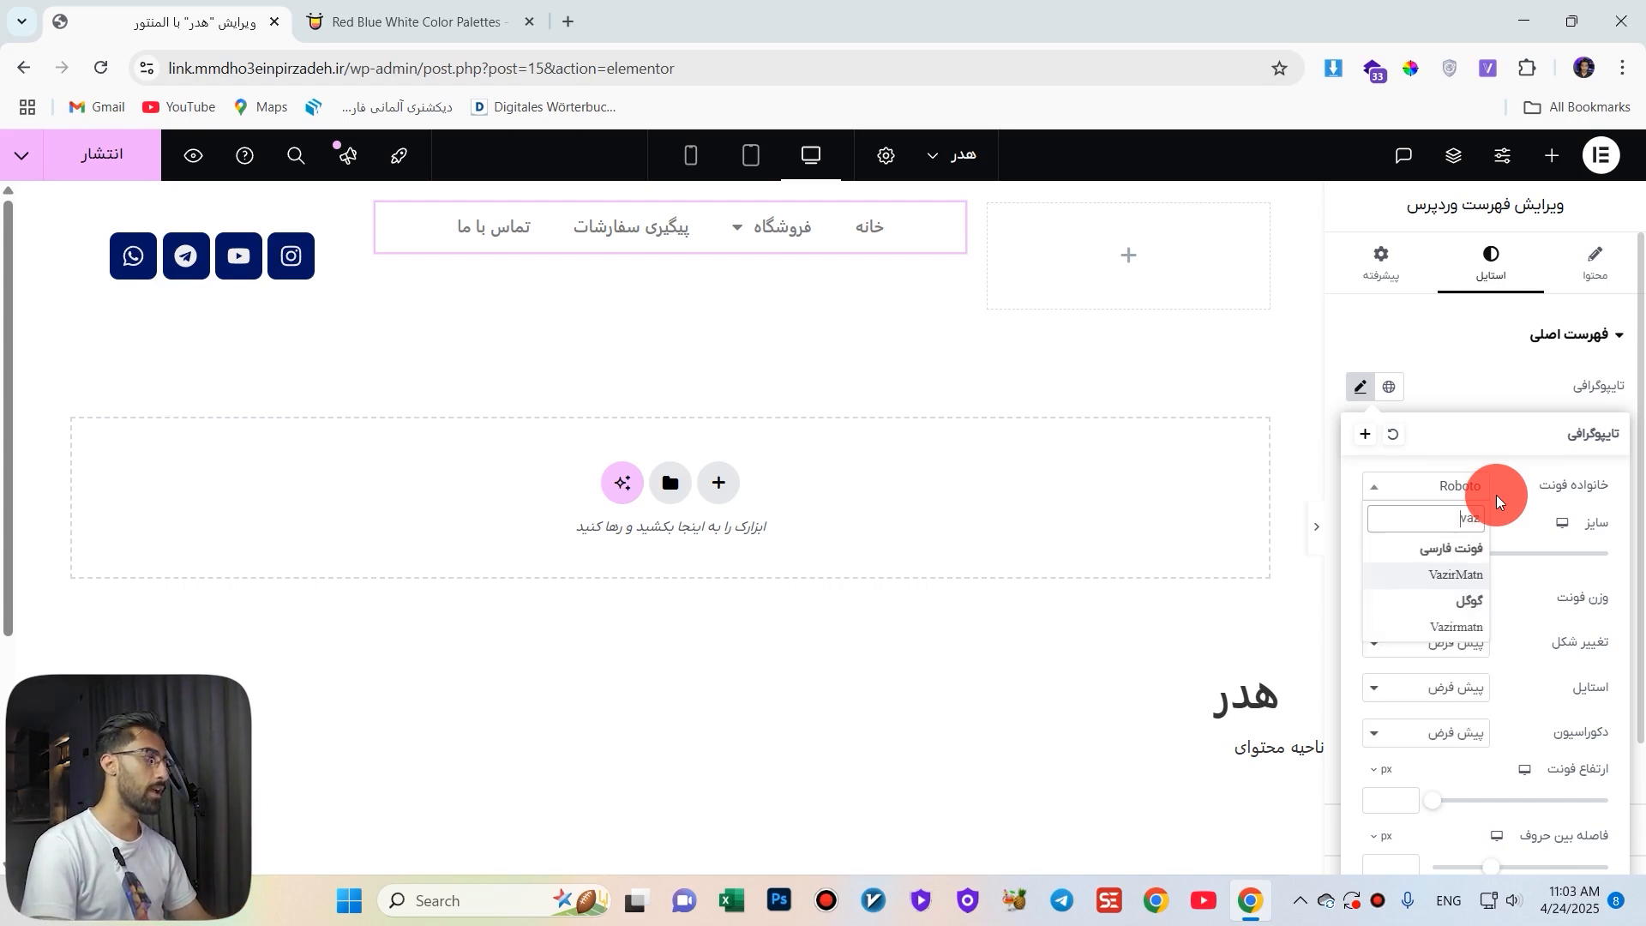
left_click(1464, 572)
left_click(778, 226)
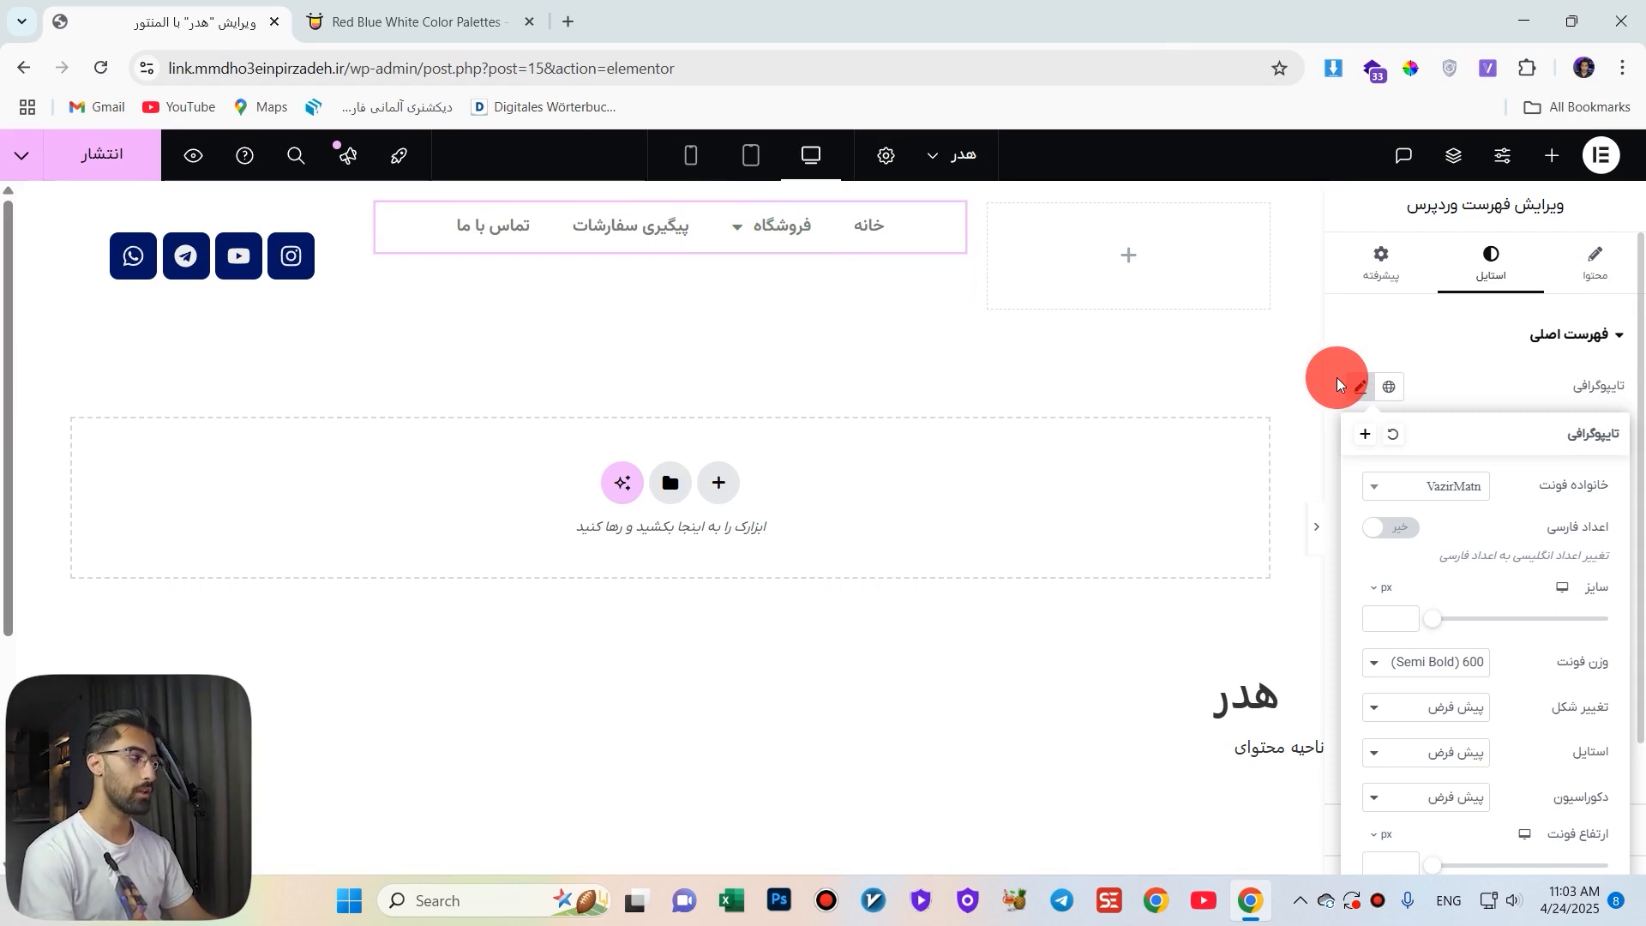
left_click(1399, 530)
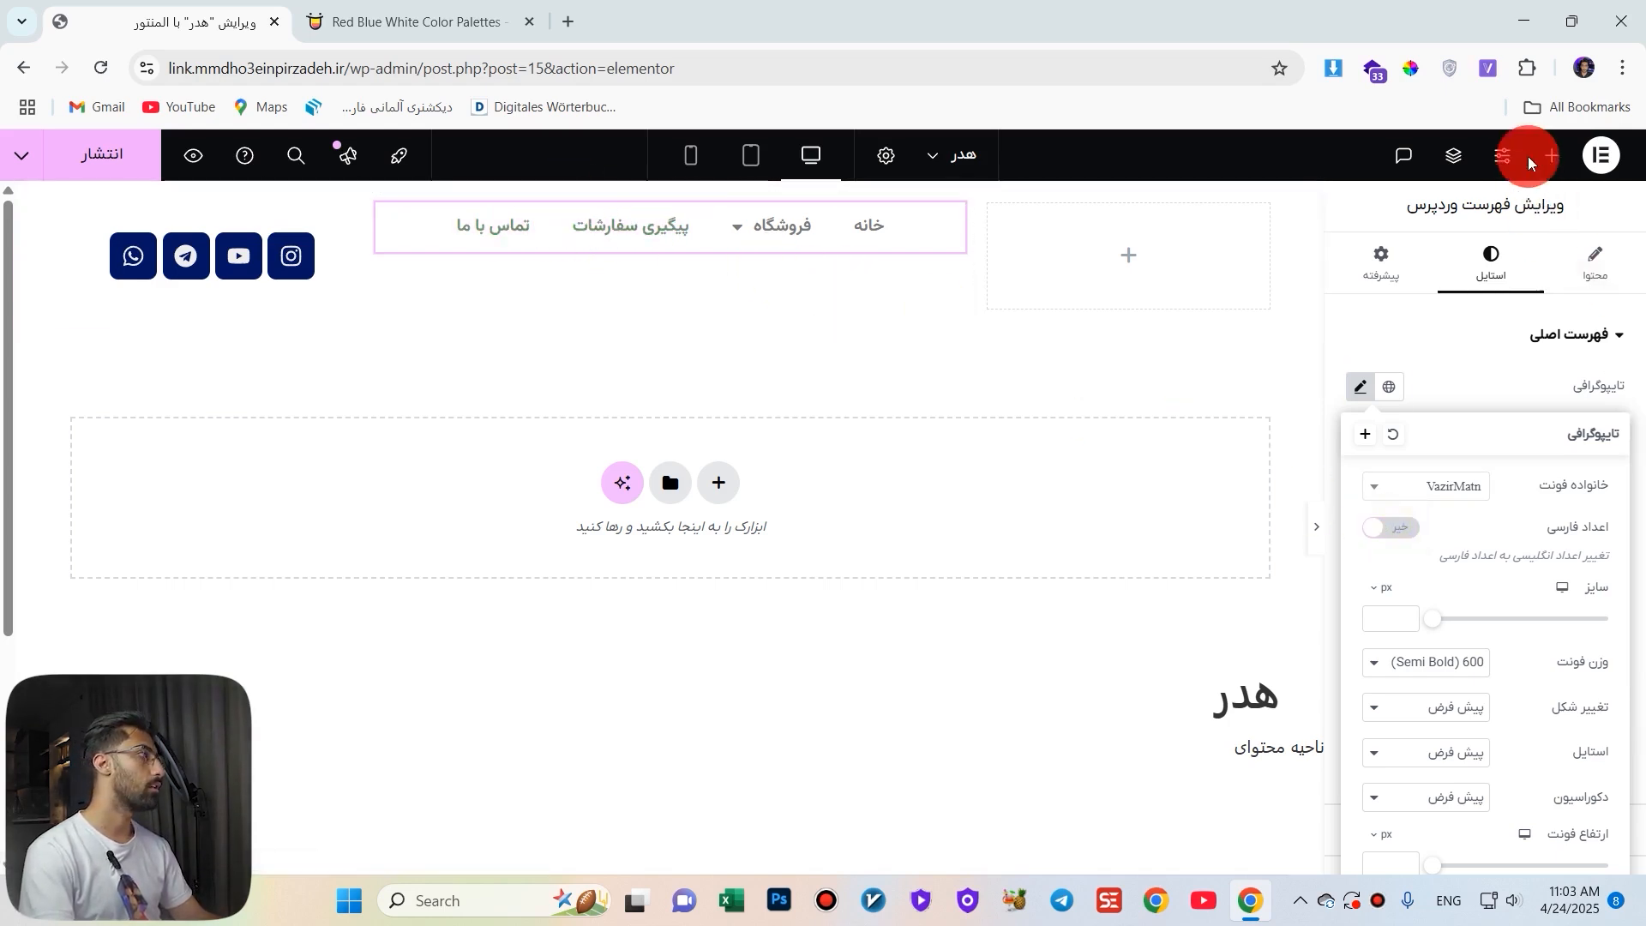
Add a heading widget to the empty header container and append 234 to its placeholder text.
left_click(1550, 156)
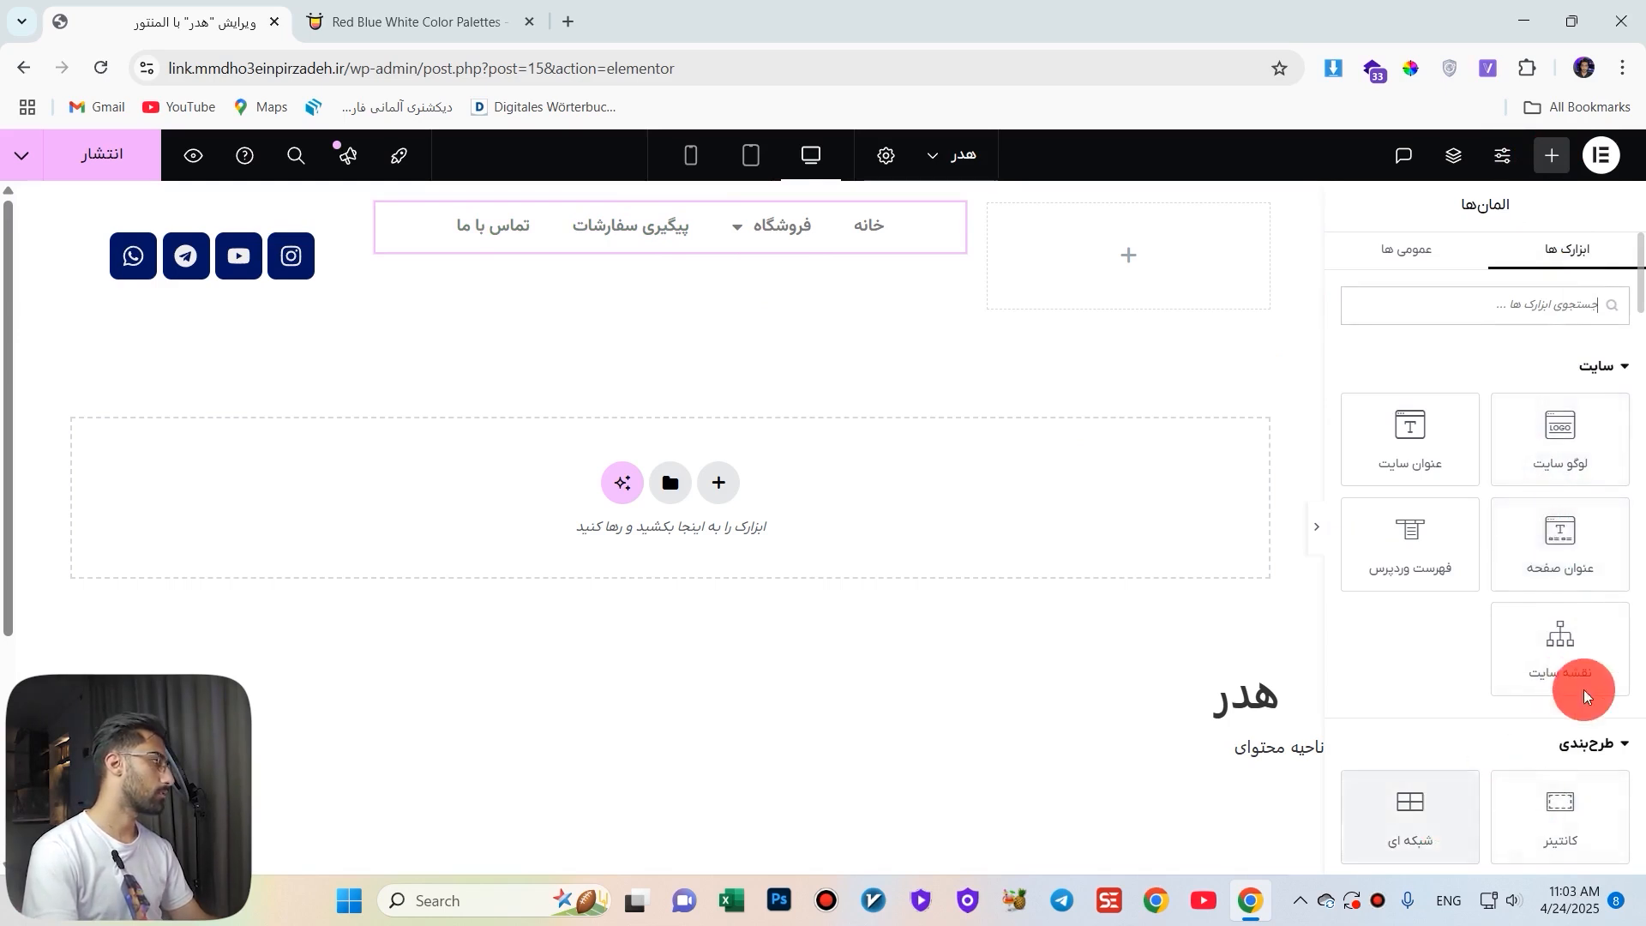
scroll(1577, 682, "down", 4)
left_click_drag(1574, 670, 1112, 238)
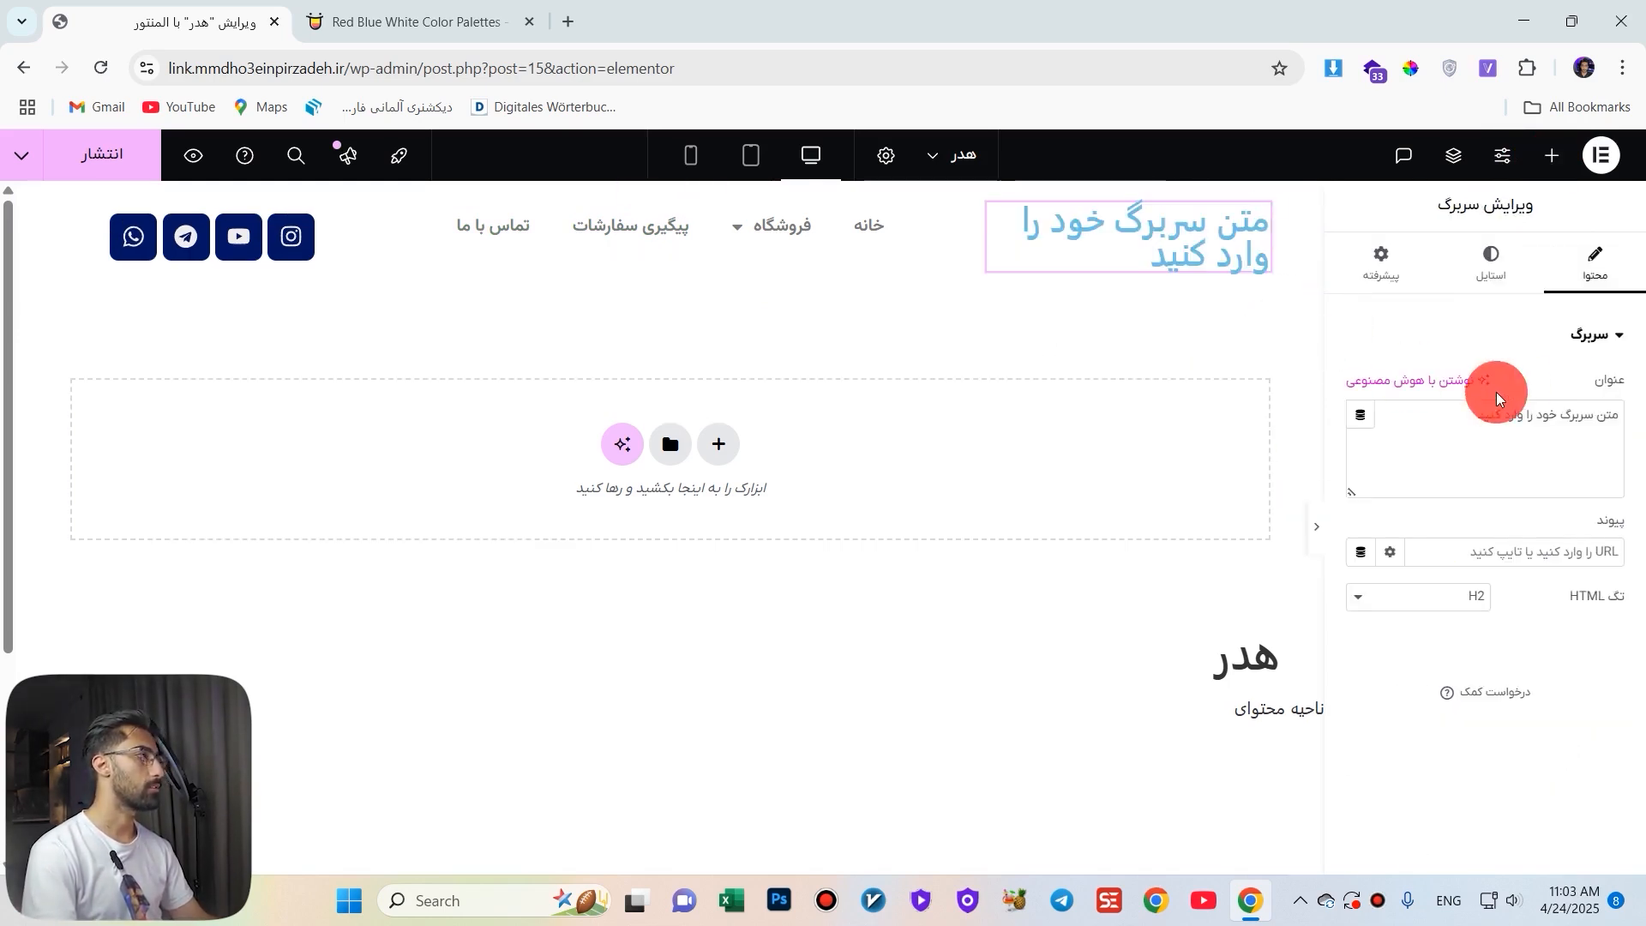
key("alt+shift")
type("234")
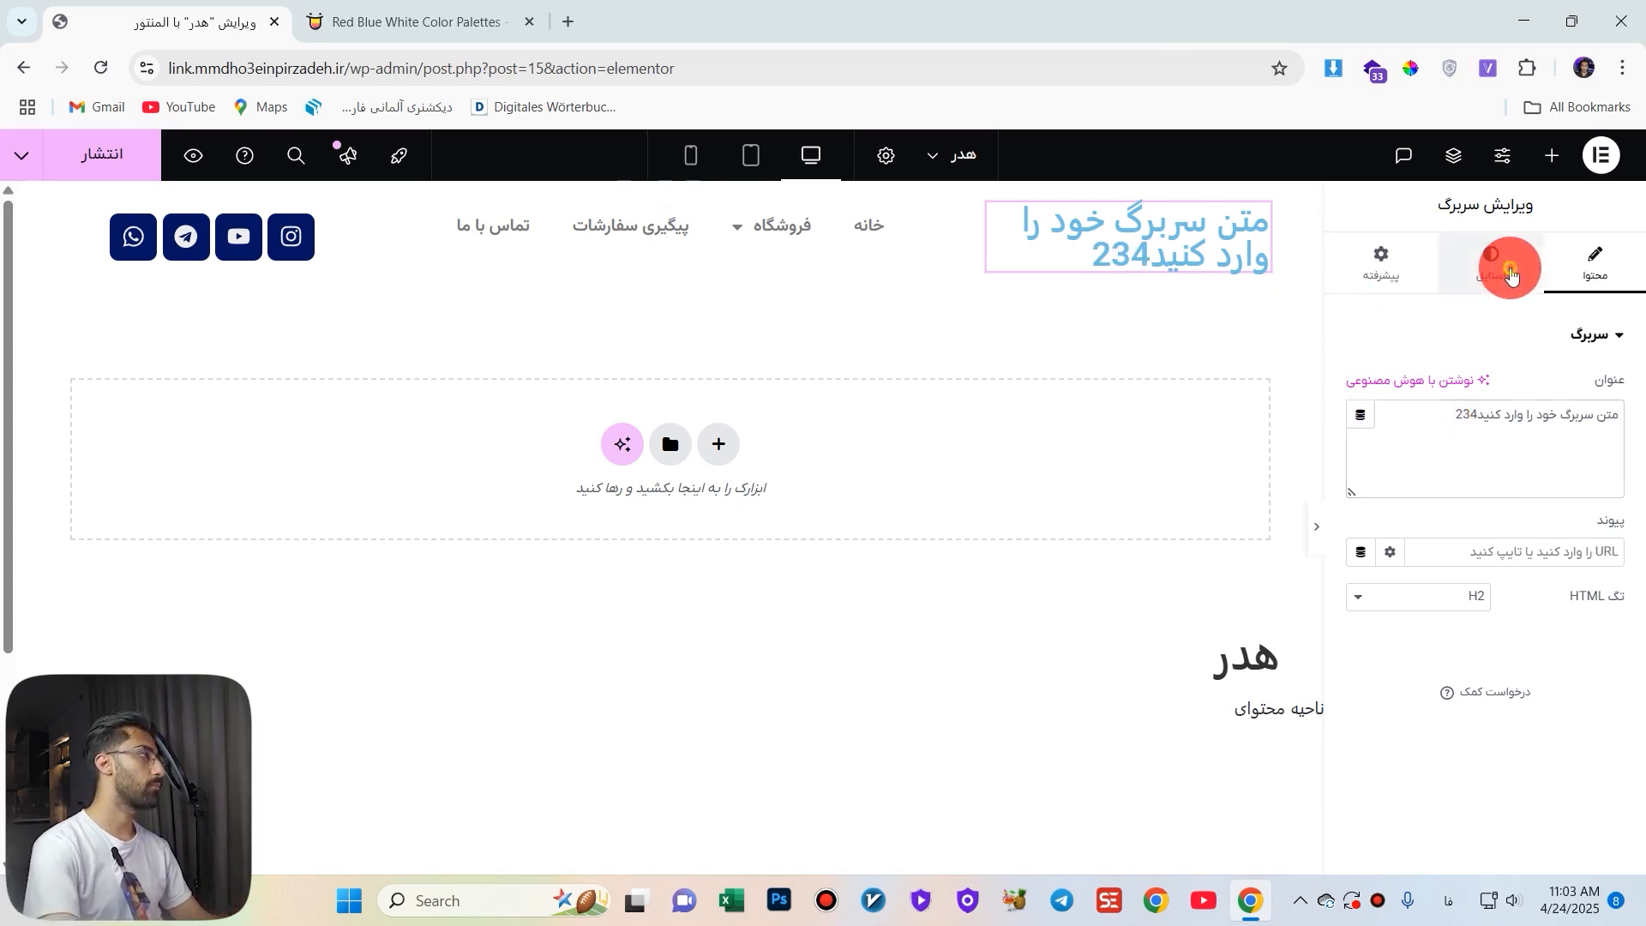
Set the heading's font family to VazirMatn and try the Persian digits option "اعداد فارسی" on and off.
left_click(1495, 264)
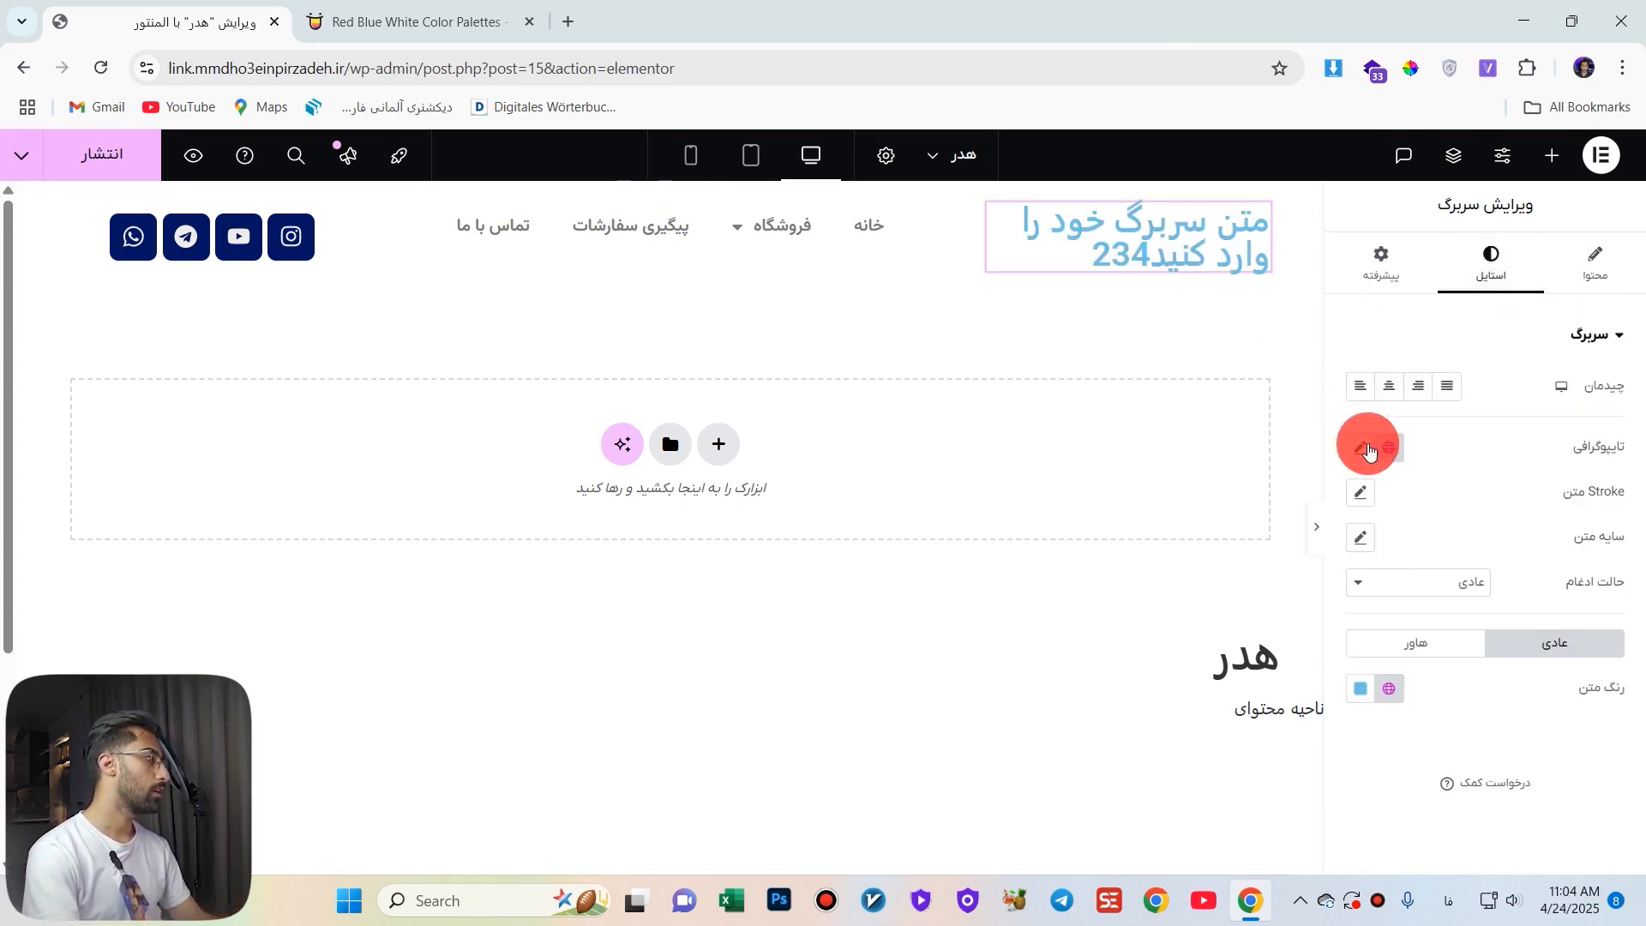
left_click(1364, 451)
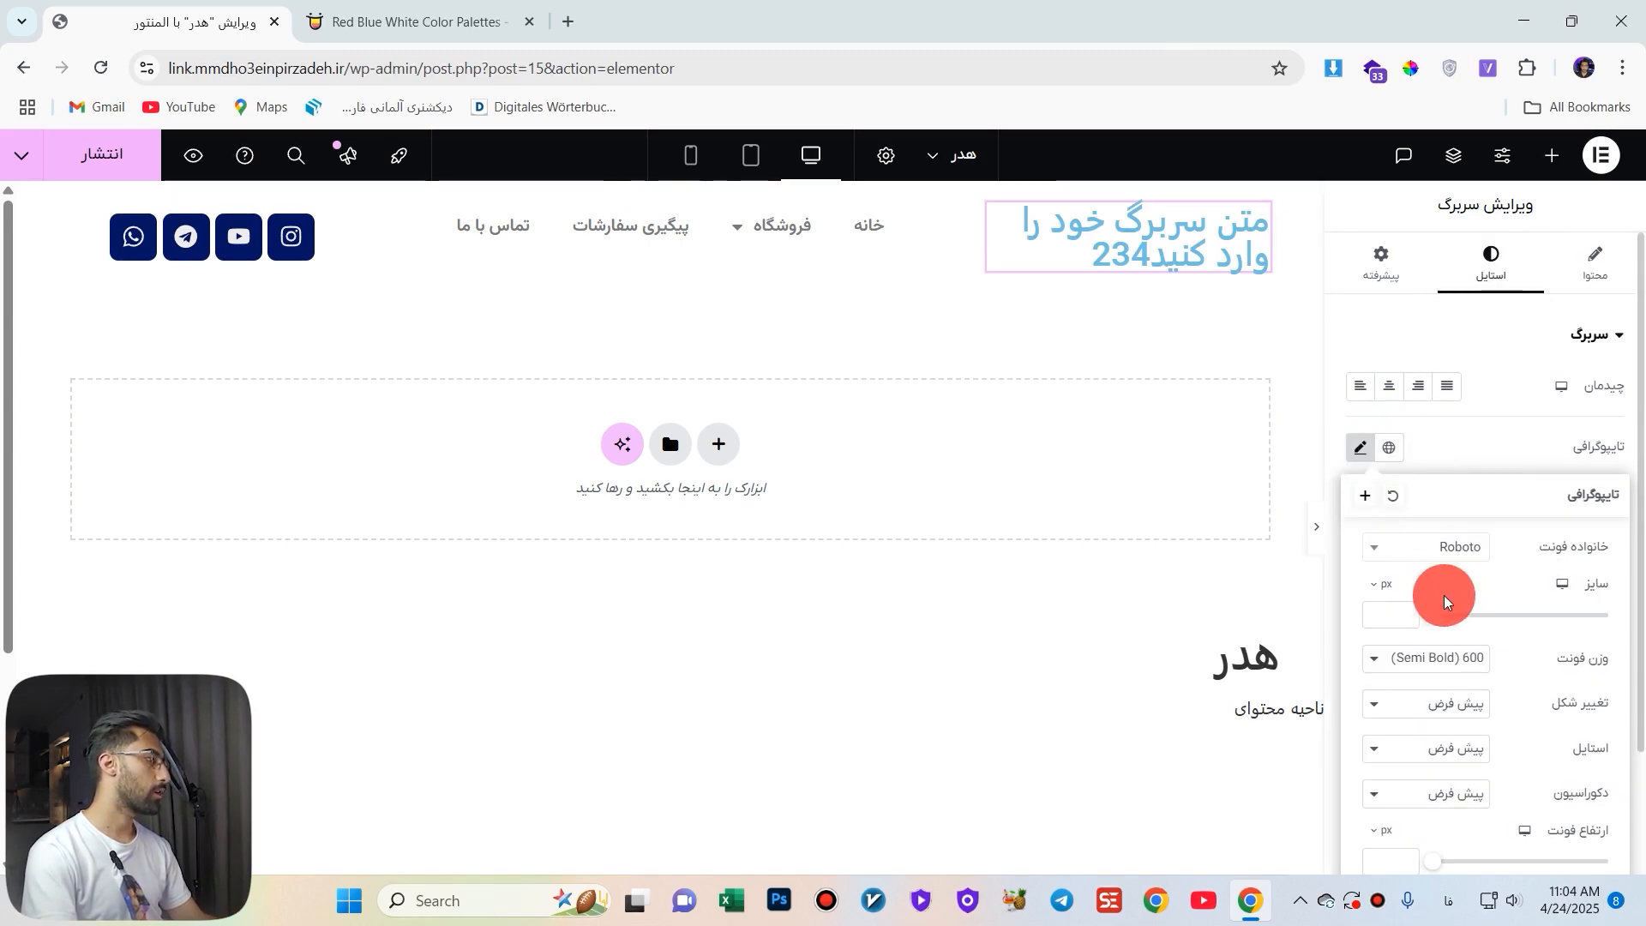
left_click(1444, 549)
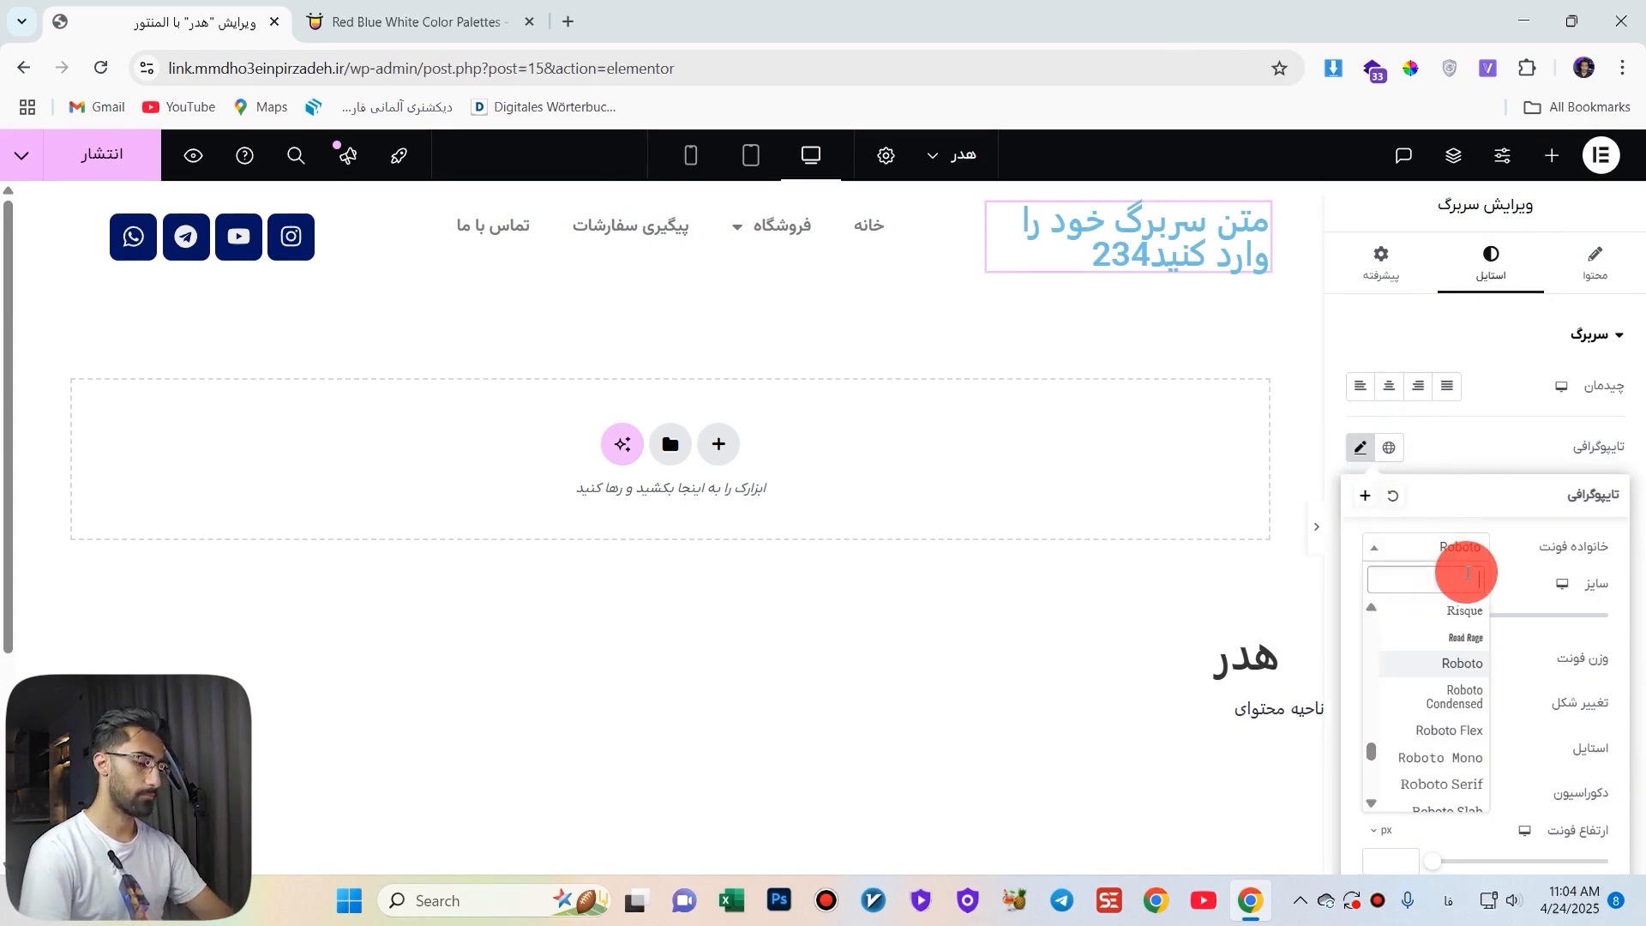
key("alt+shift")
type("vazir")
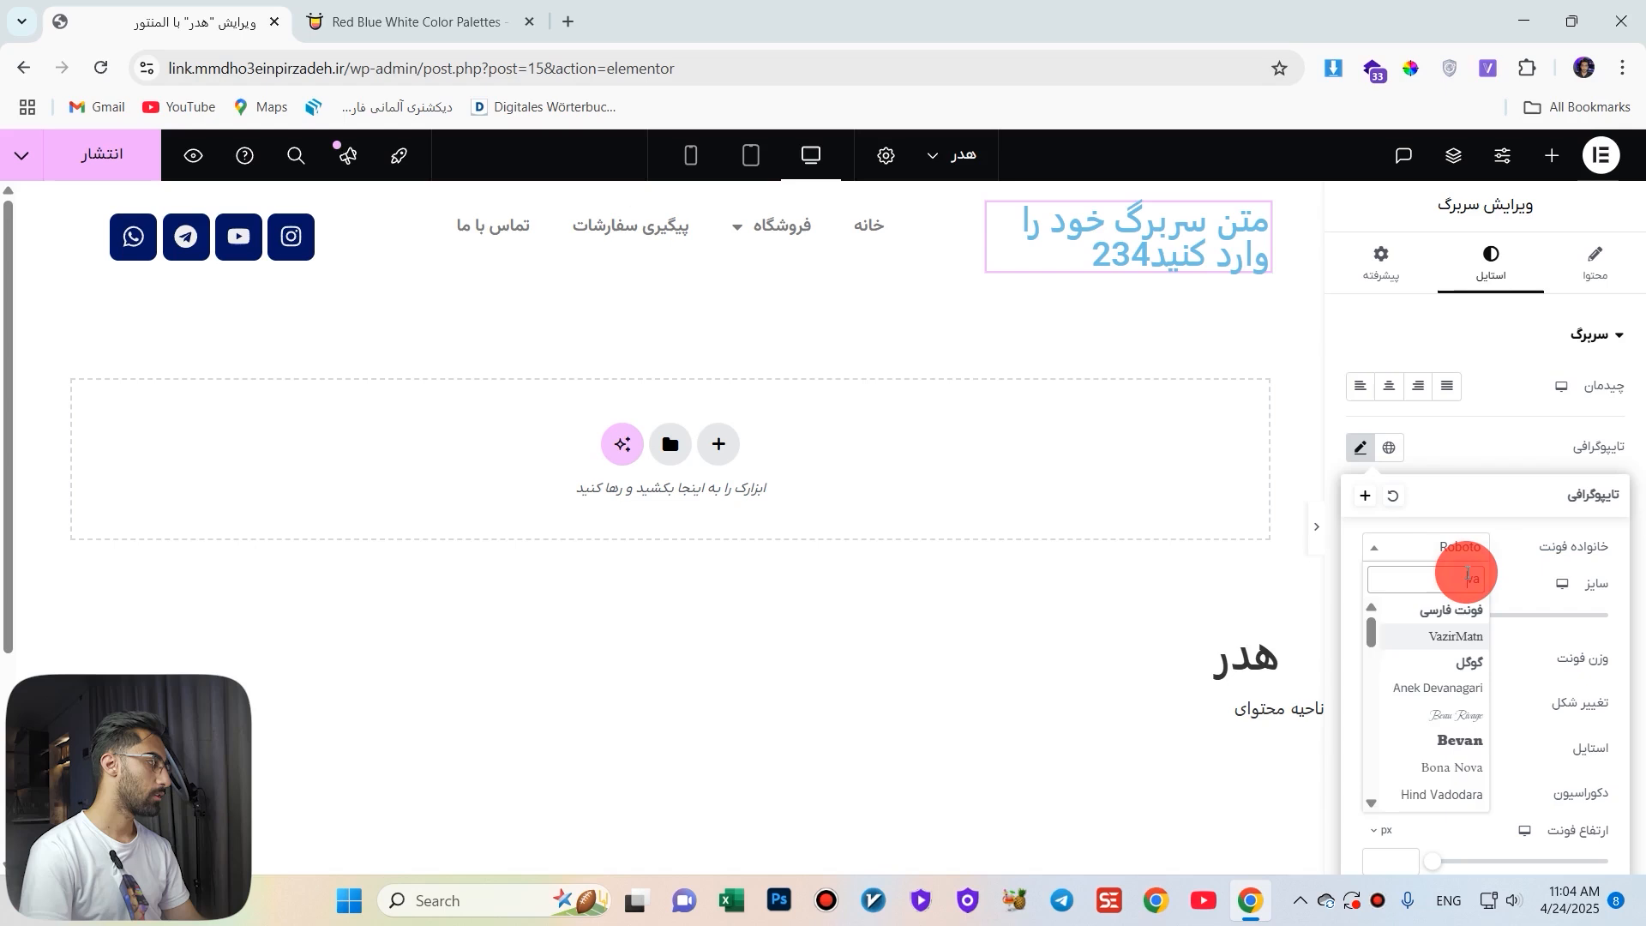
left_click(1454, 638)
left_click(1410, 594)
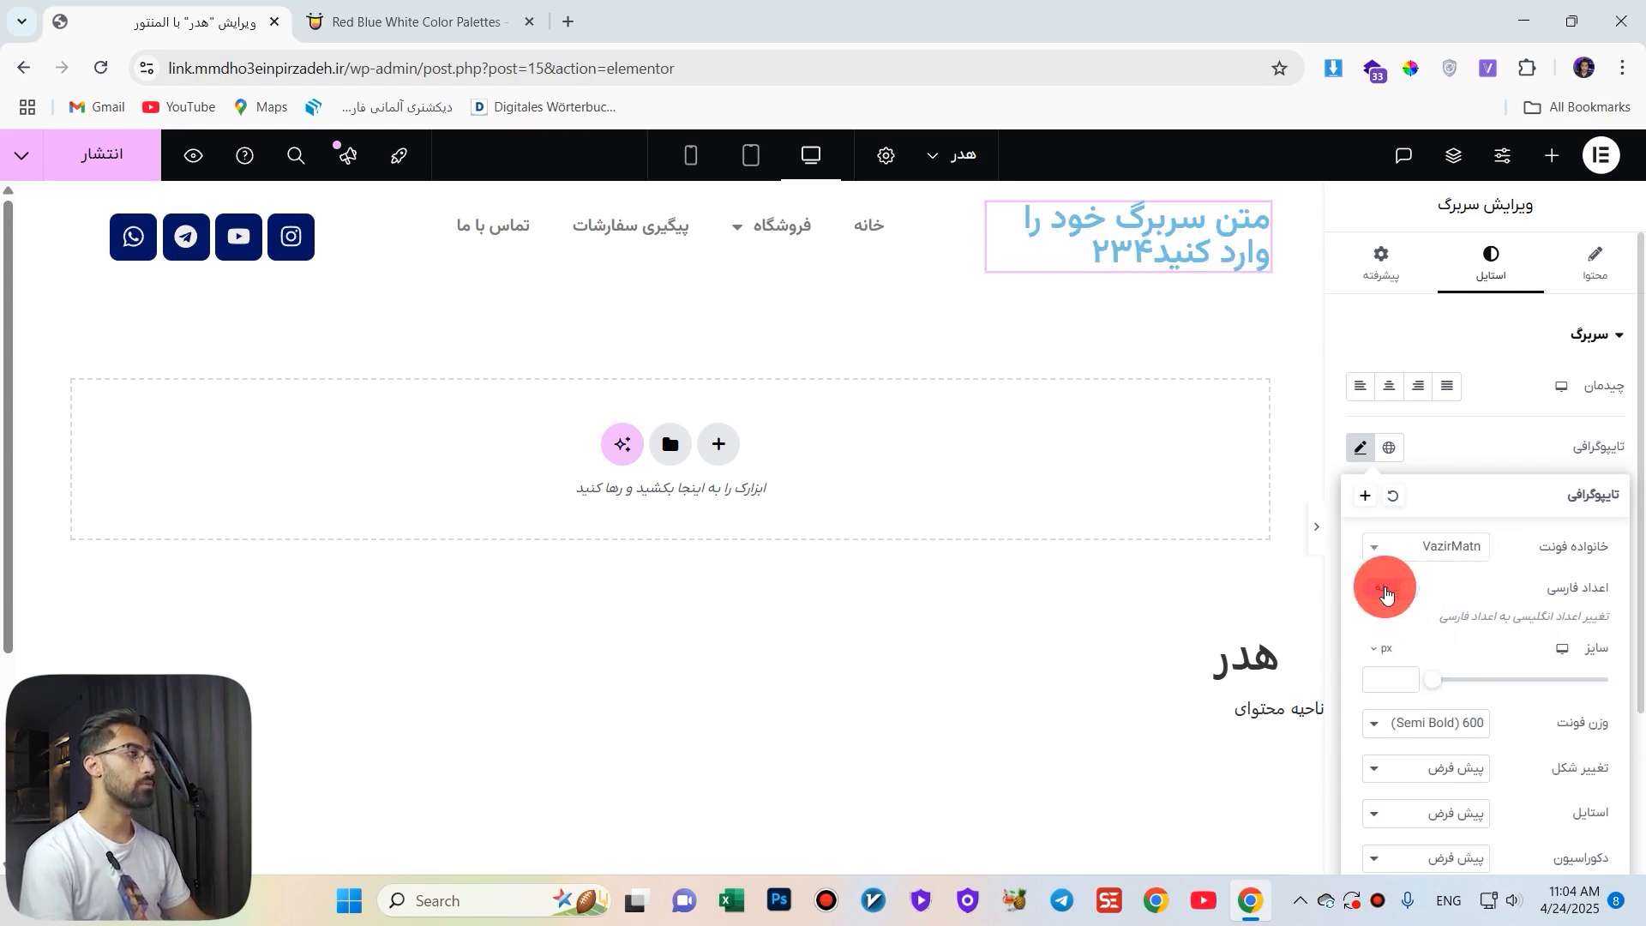
left_click(1386, 591)
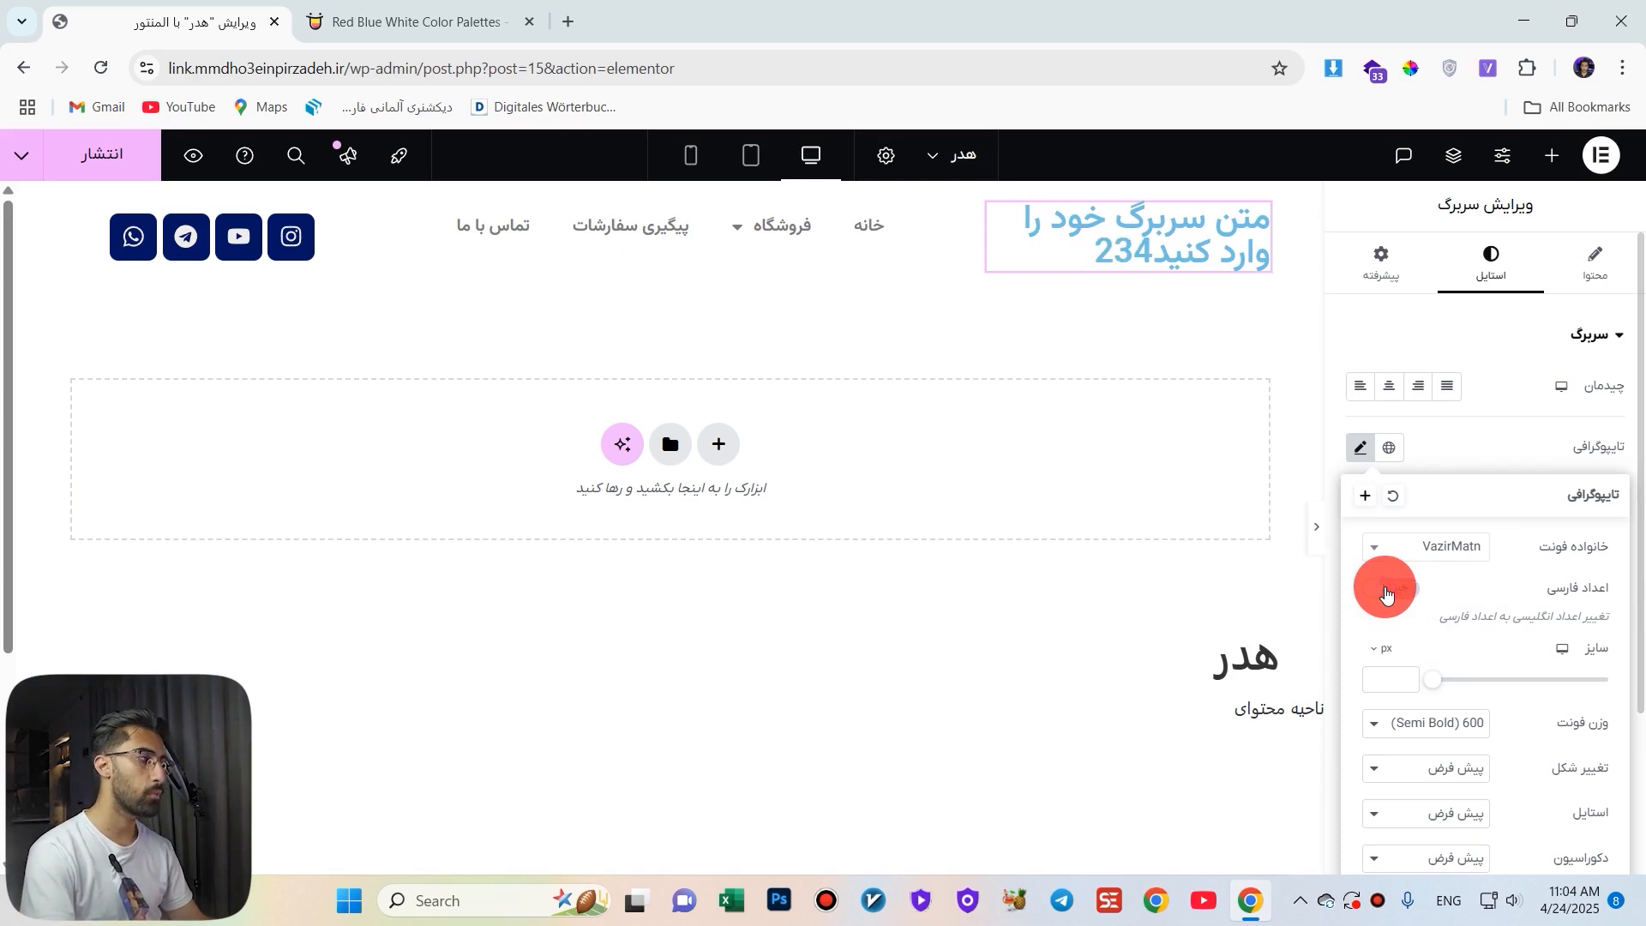
Toggle the heading's Persian digits option "اعداد فارسی" repeatedly to compare both digit styles, leaving it on.
left_click(1386, 591)
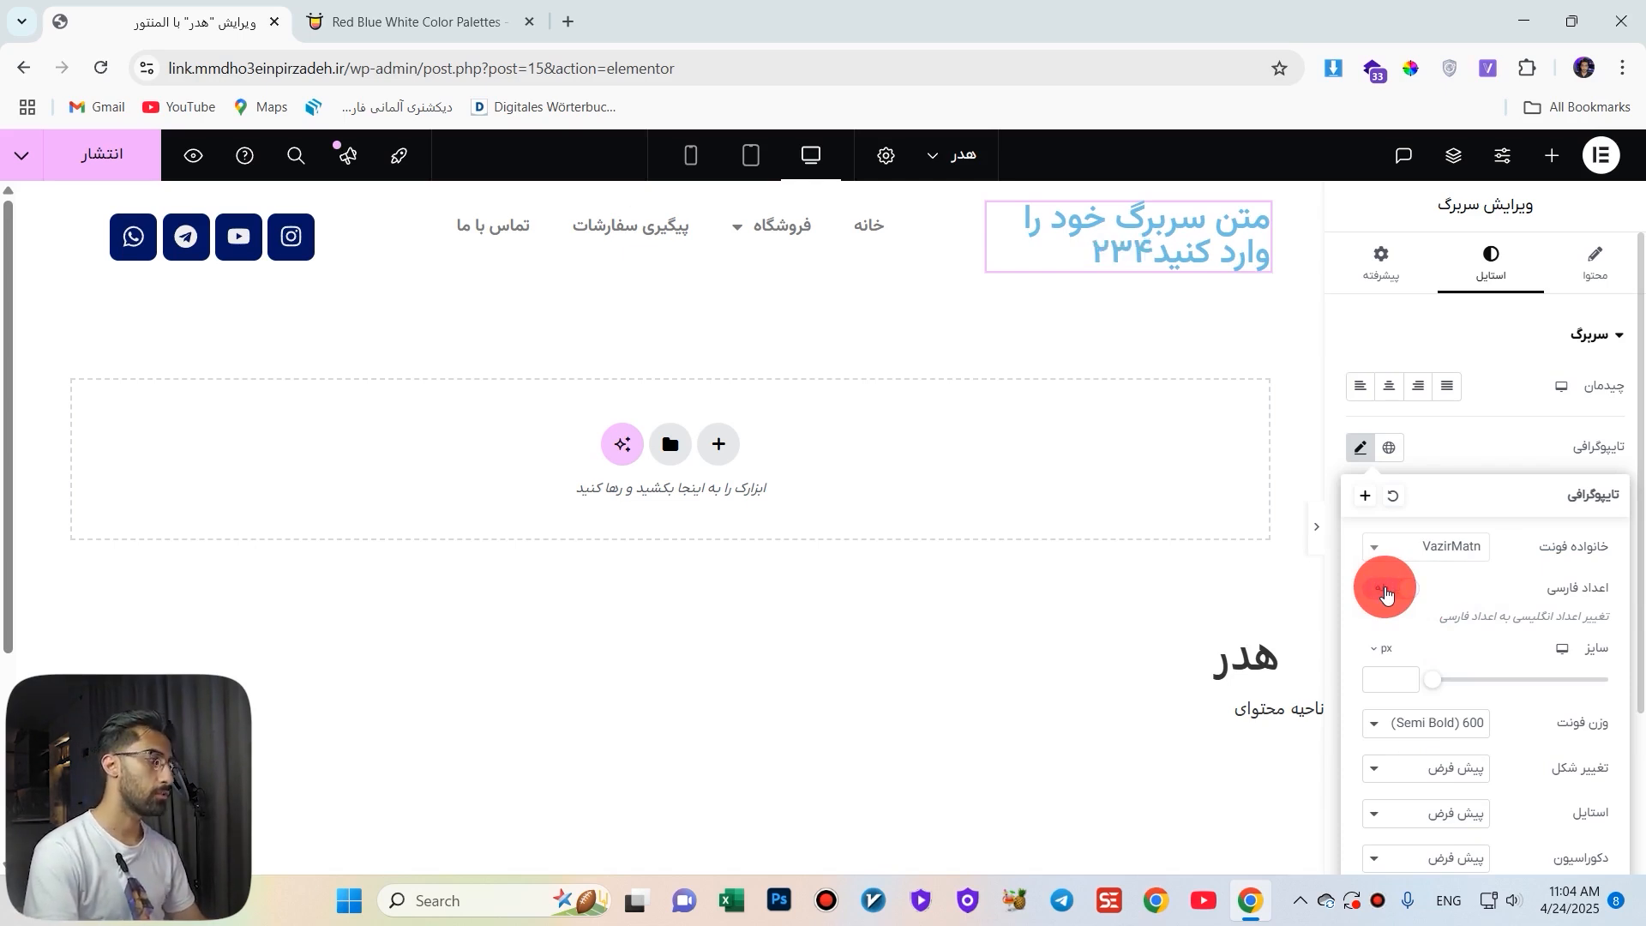
left_click(1386, 592)
left_click(1386, 591)
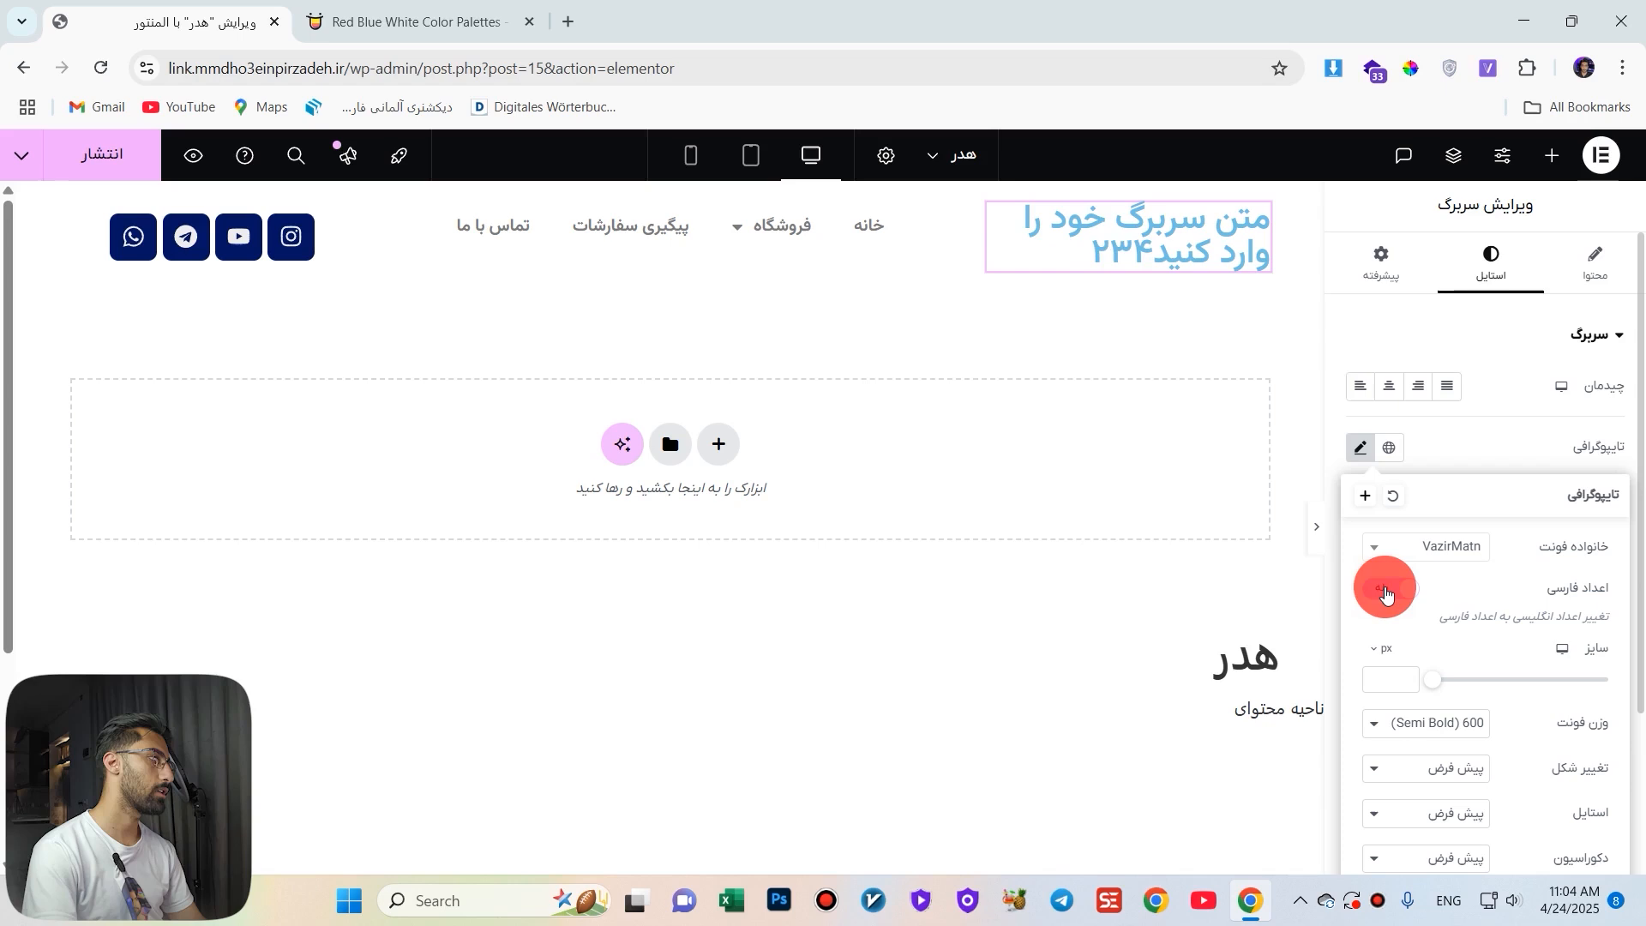
left_click(1386, 591)
left_click(1386, 591)
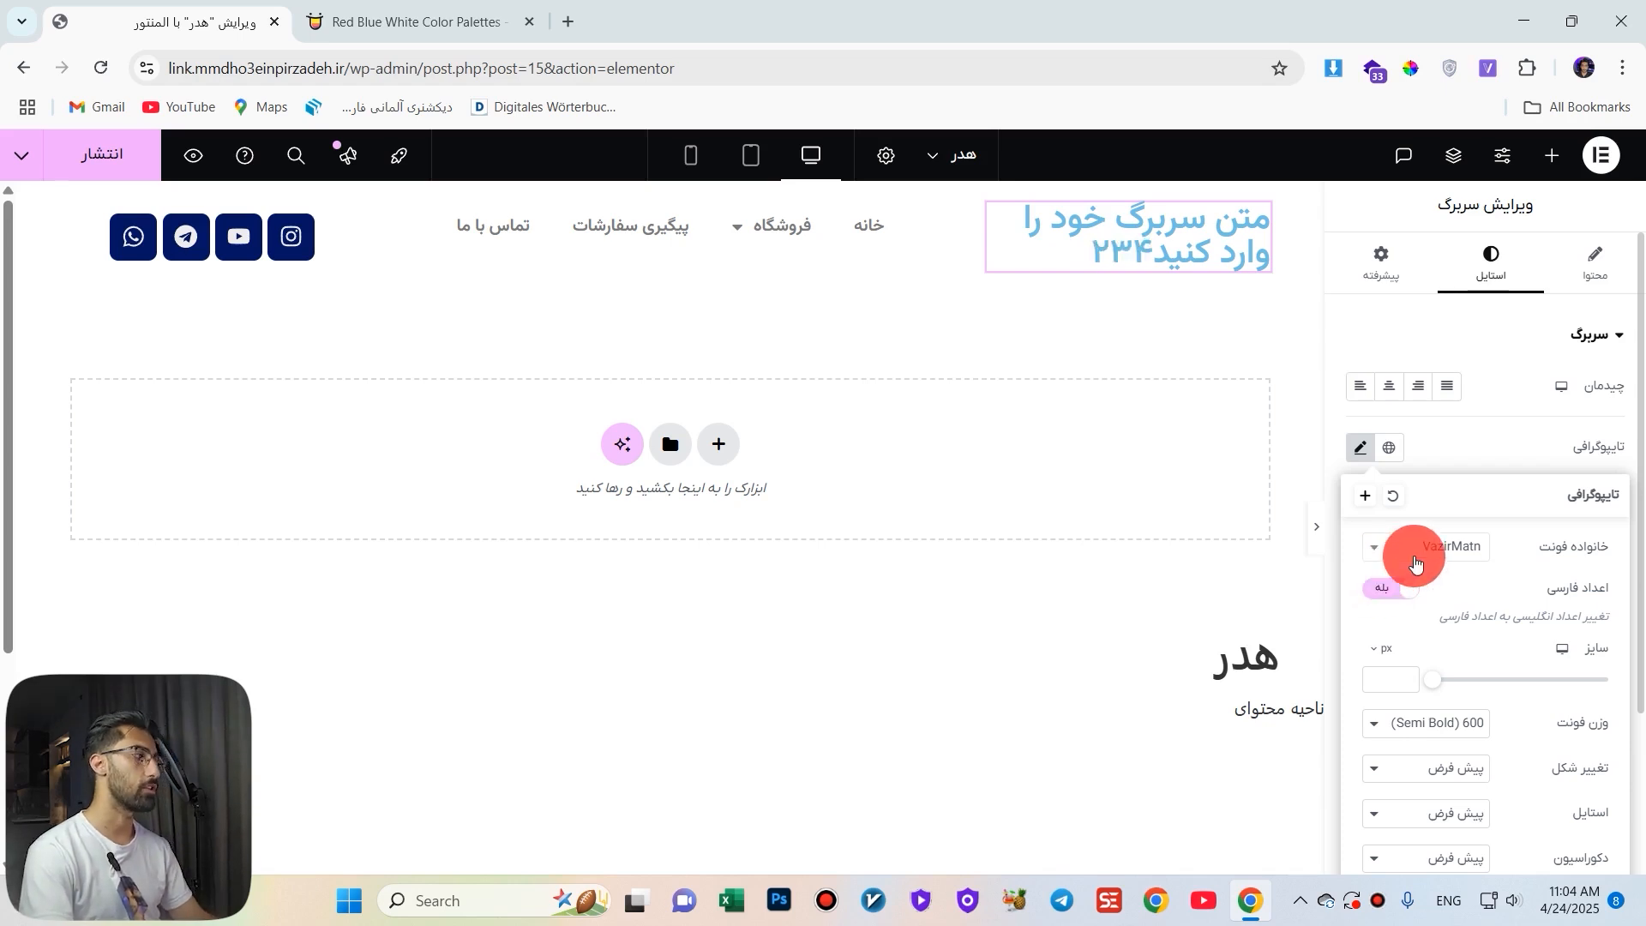
Search the heading's font family list for "va", clear the search and browse the available fonts.
left_click(1425, 560)
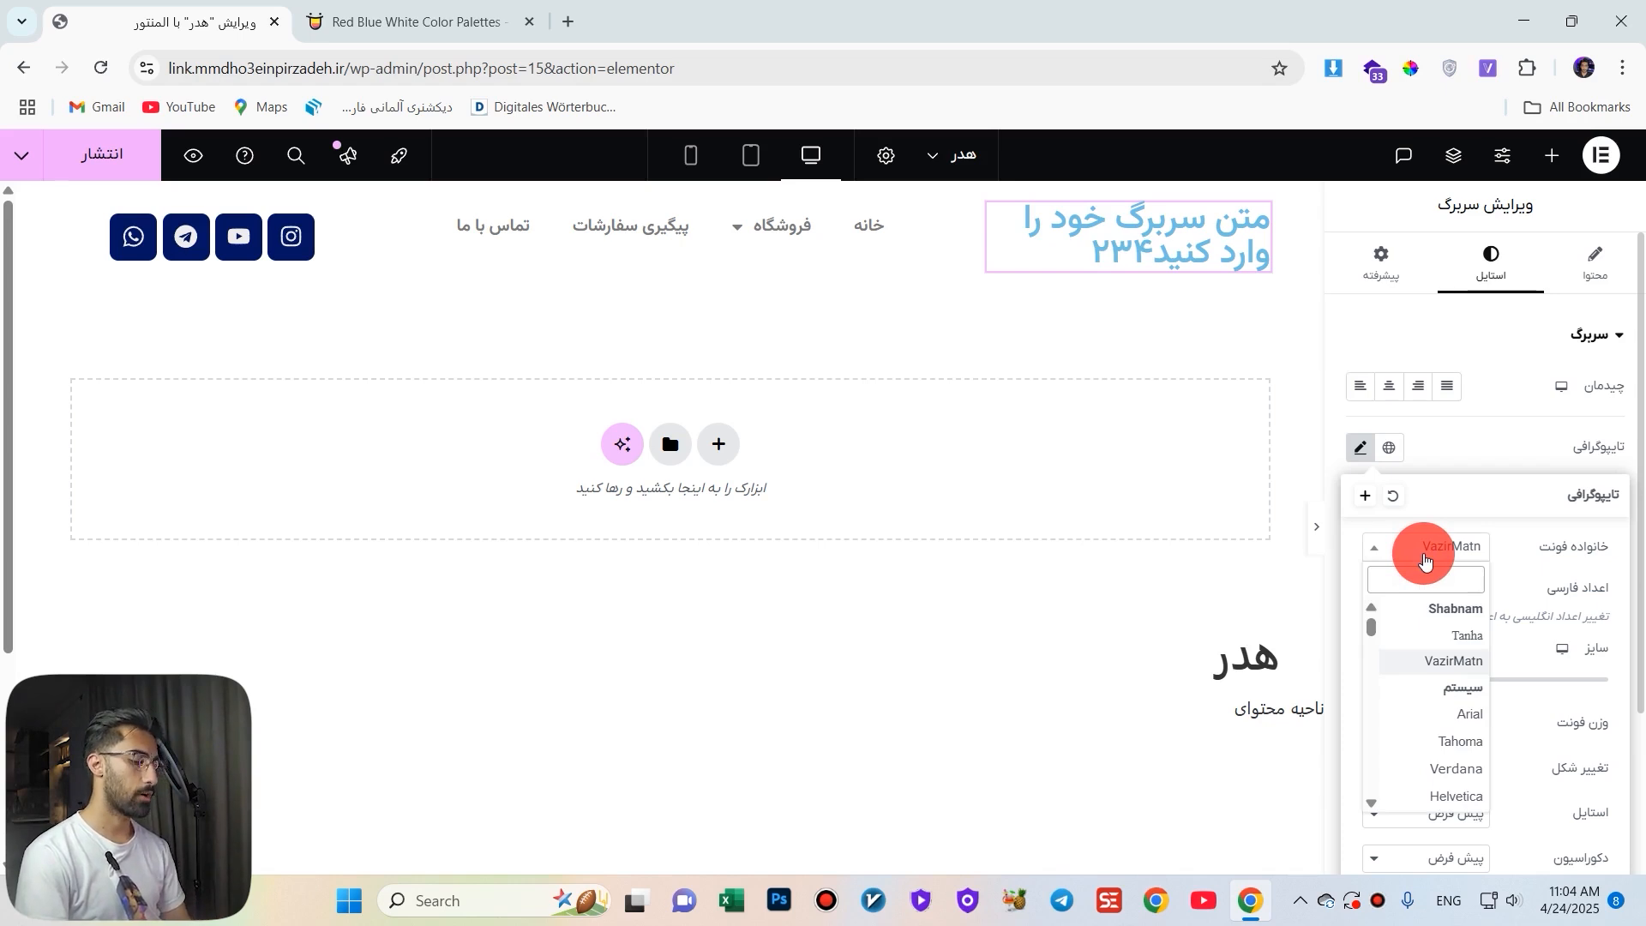
type("va")
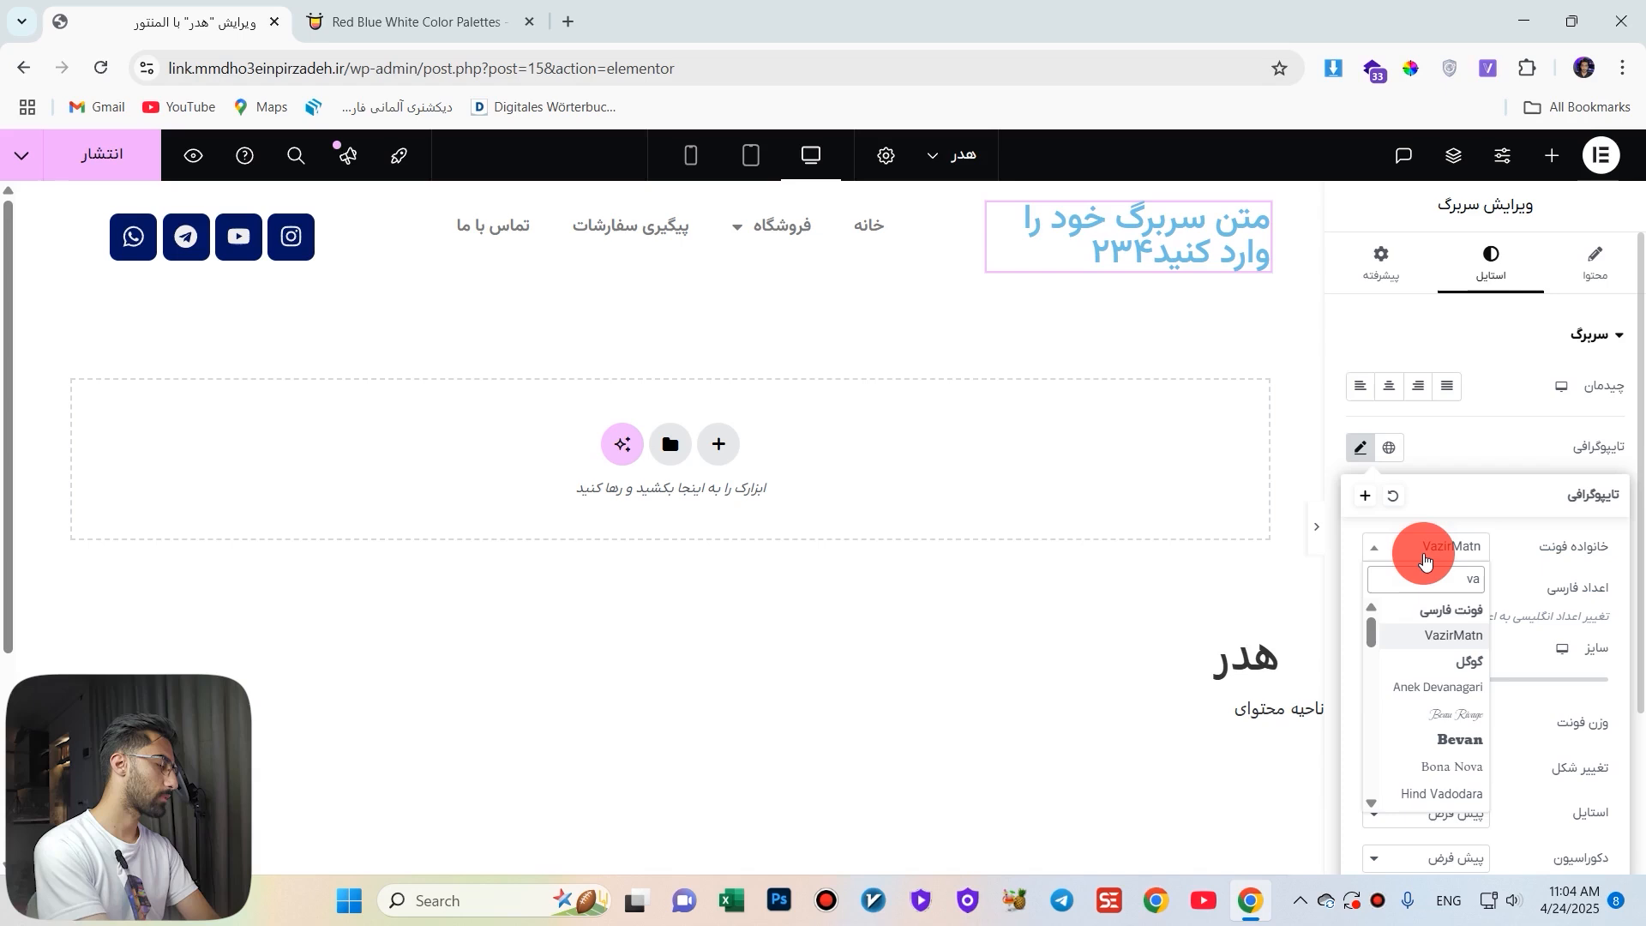
key("BackSpace")
key("BackSpace")
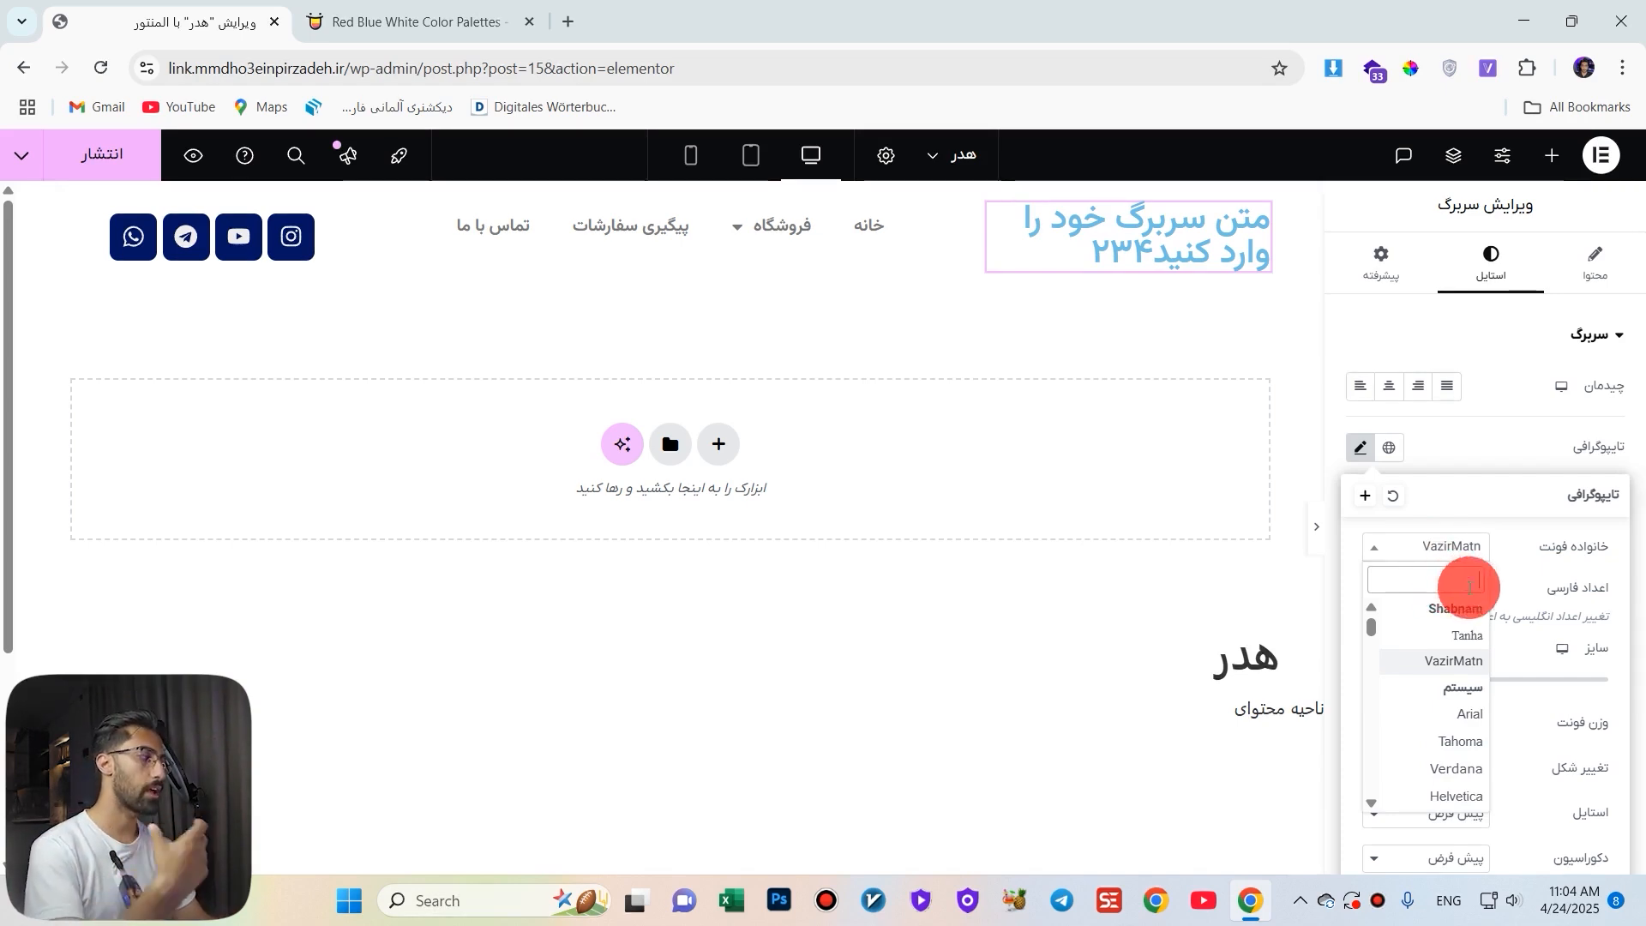
scroll(1473, 758, "down", 3)
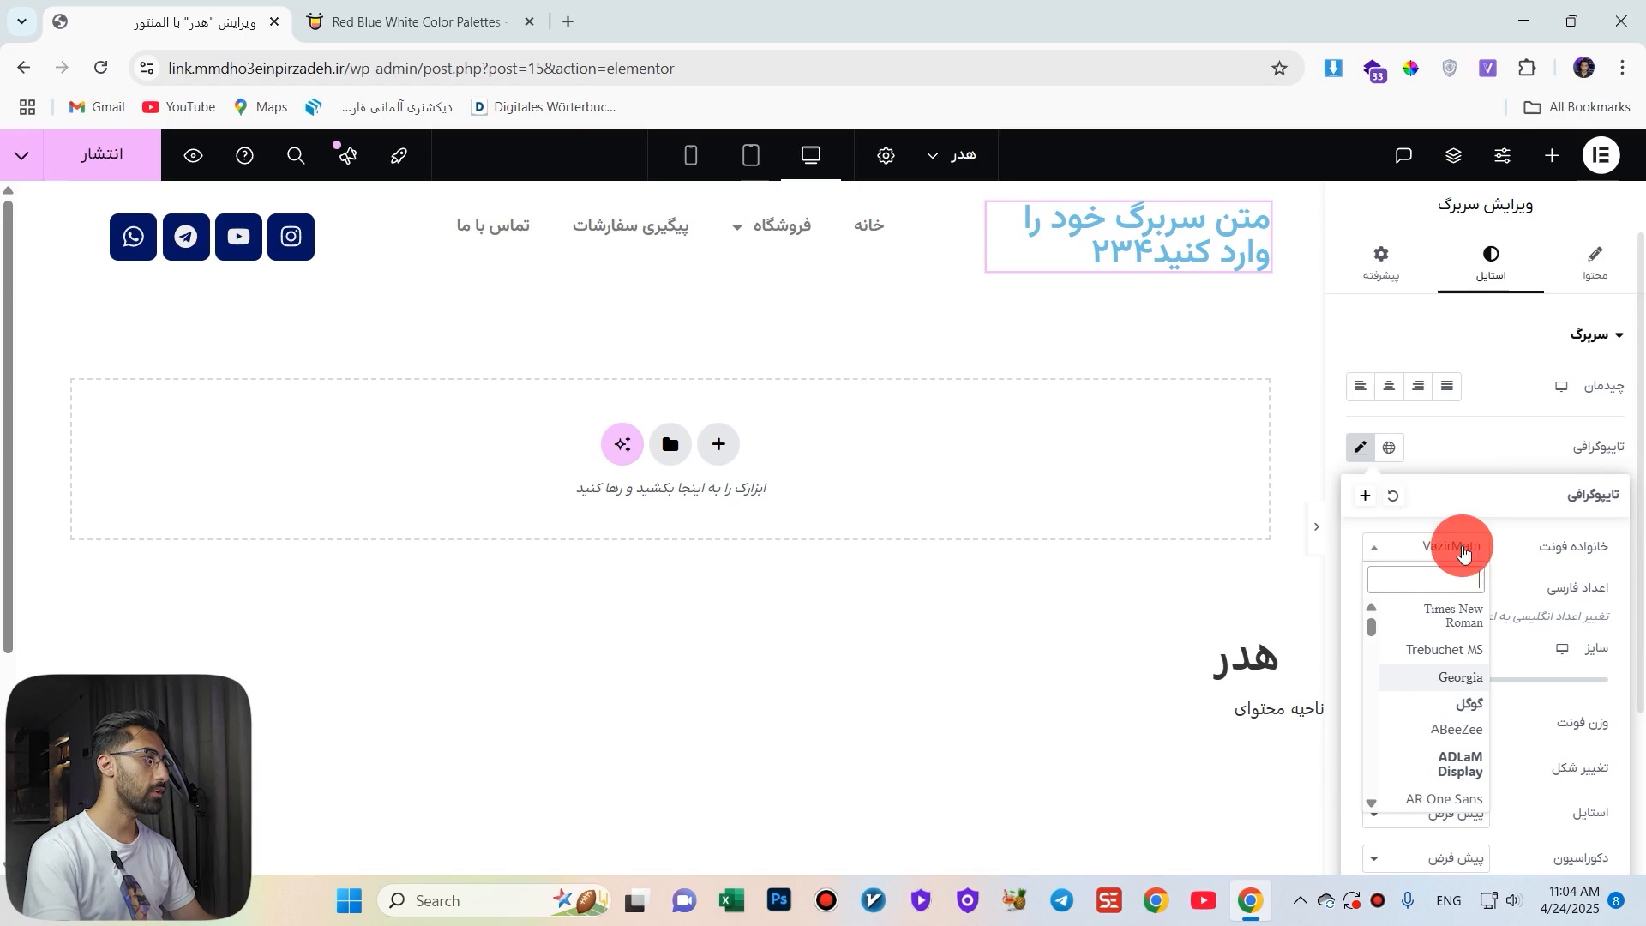
Delete the test heading widget from the header container.
right_click(1058, 257)
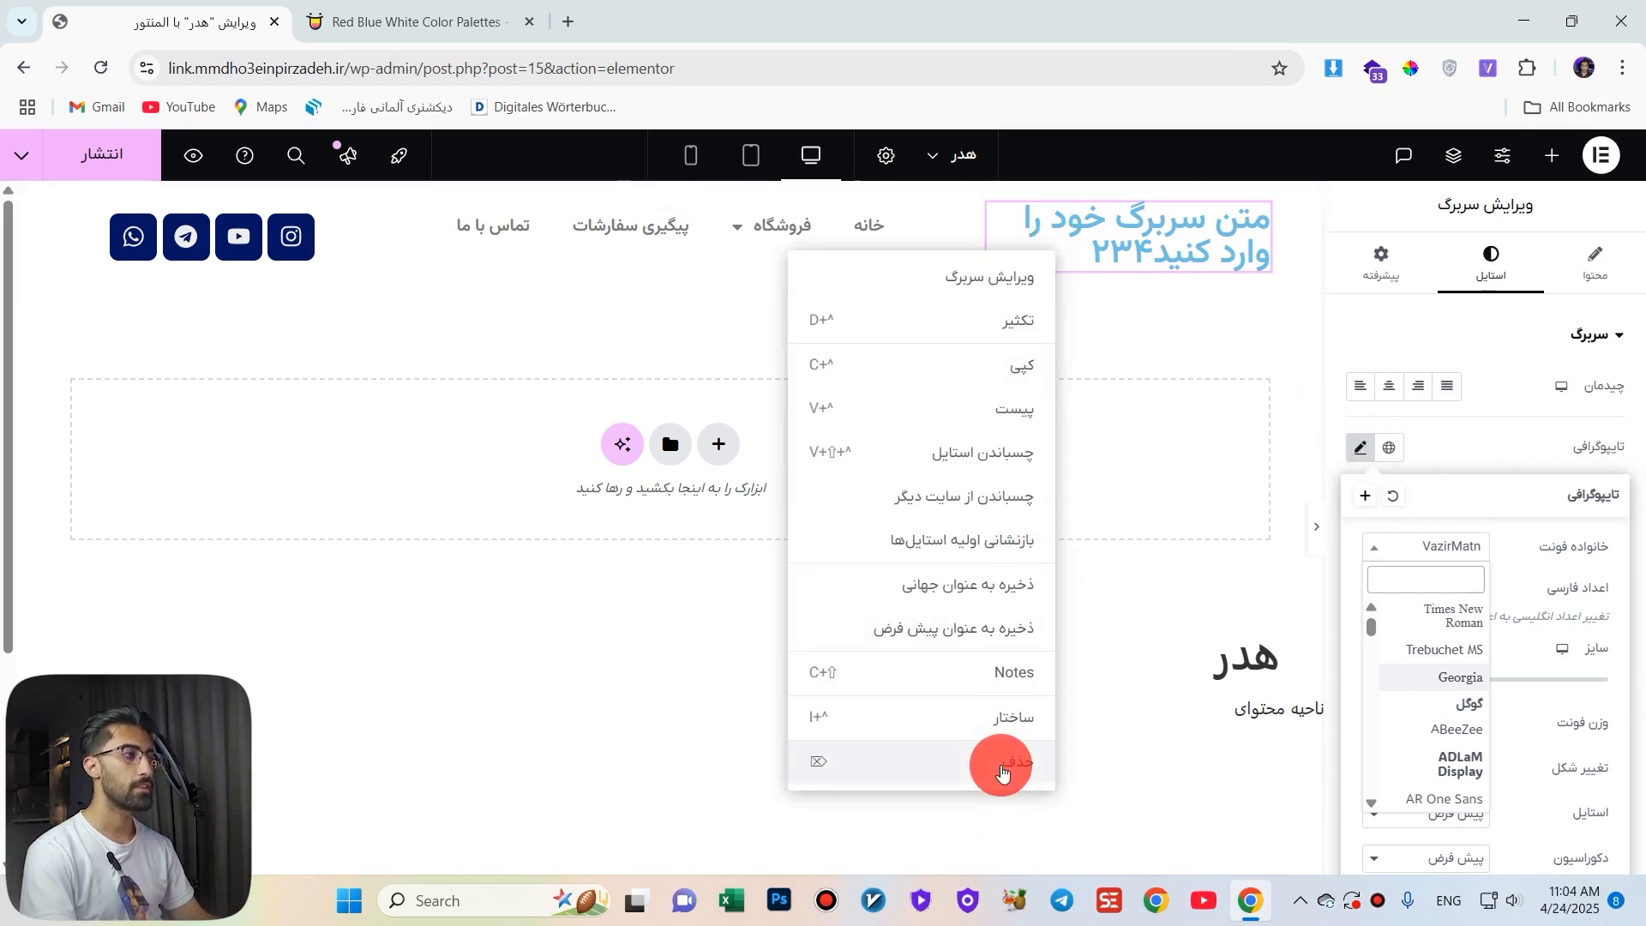
left_click(997, 759)
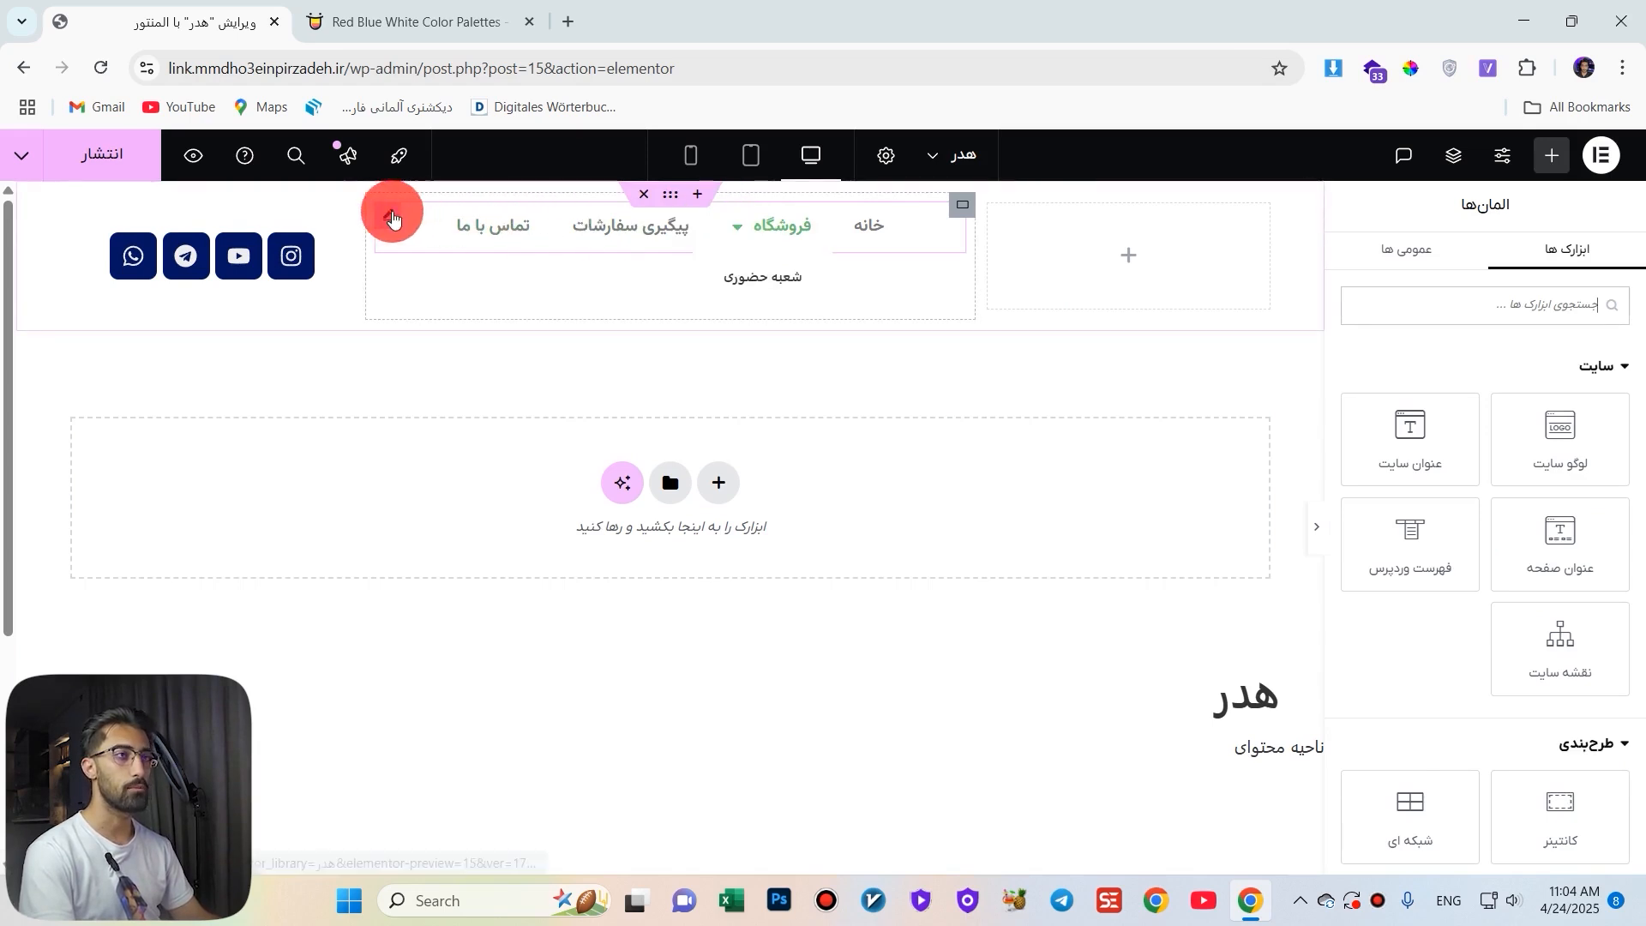
Set the main menu's normal text colour to hex 041562, the dark navy from the Color Hunt palette.
left_click(503, 257)
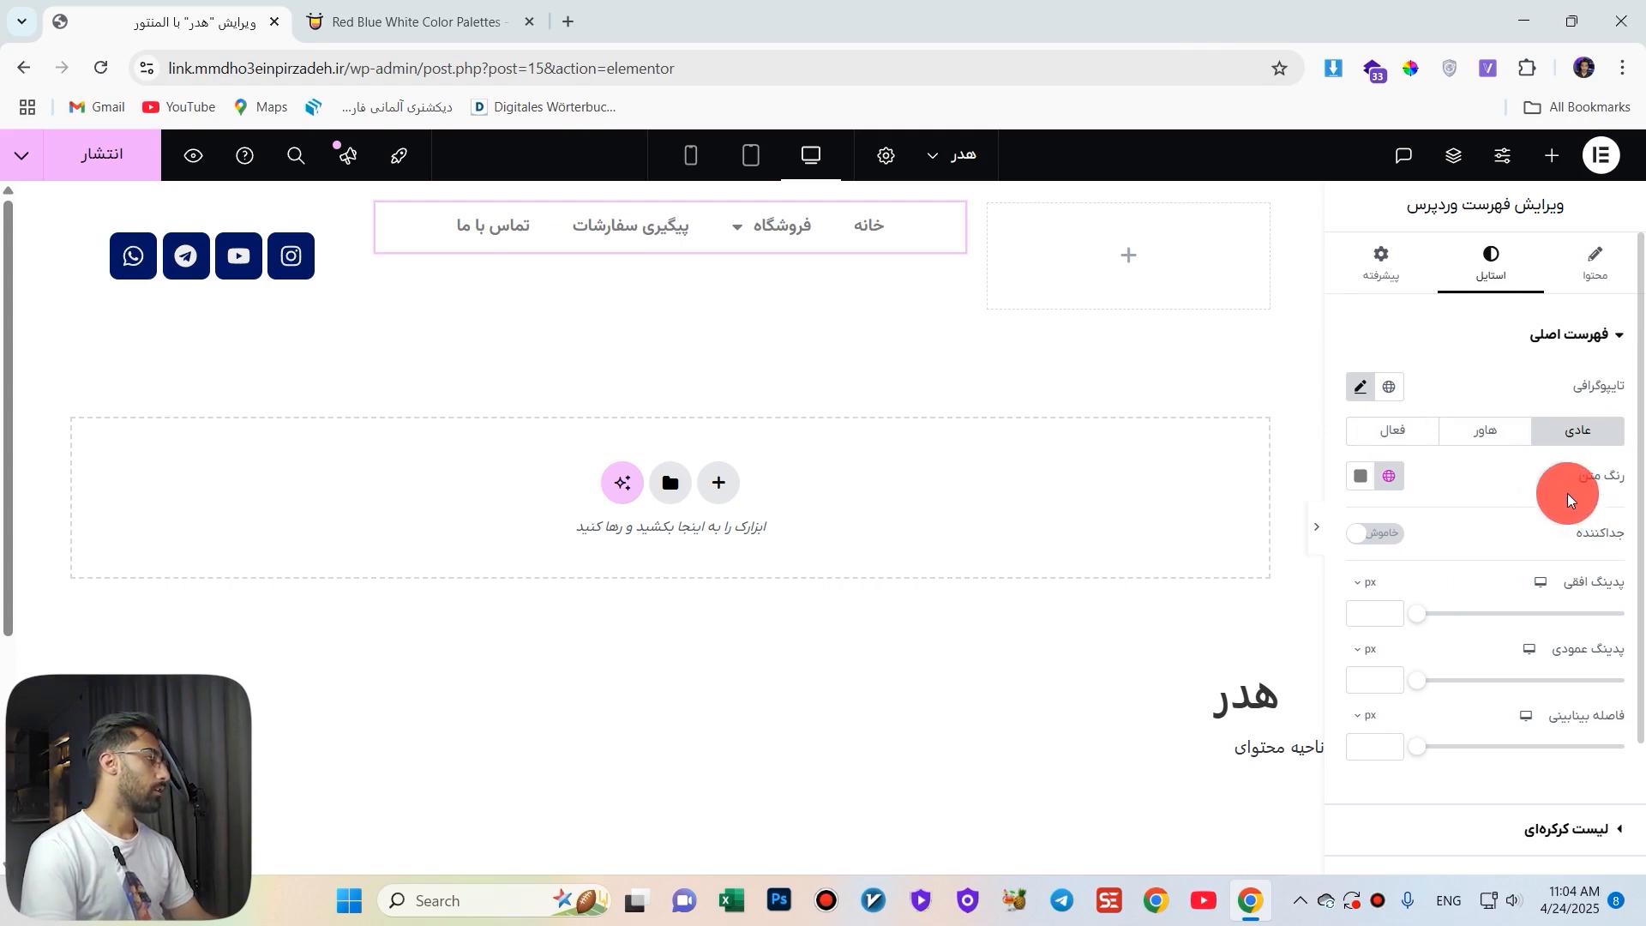
left_click(1360, 476)
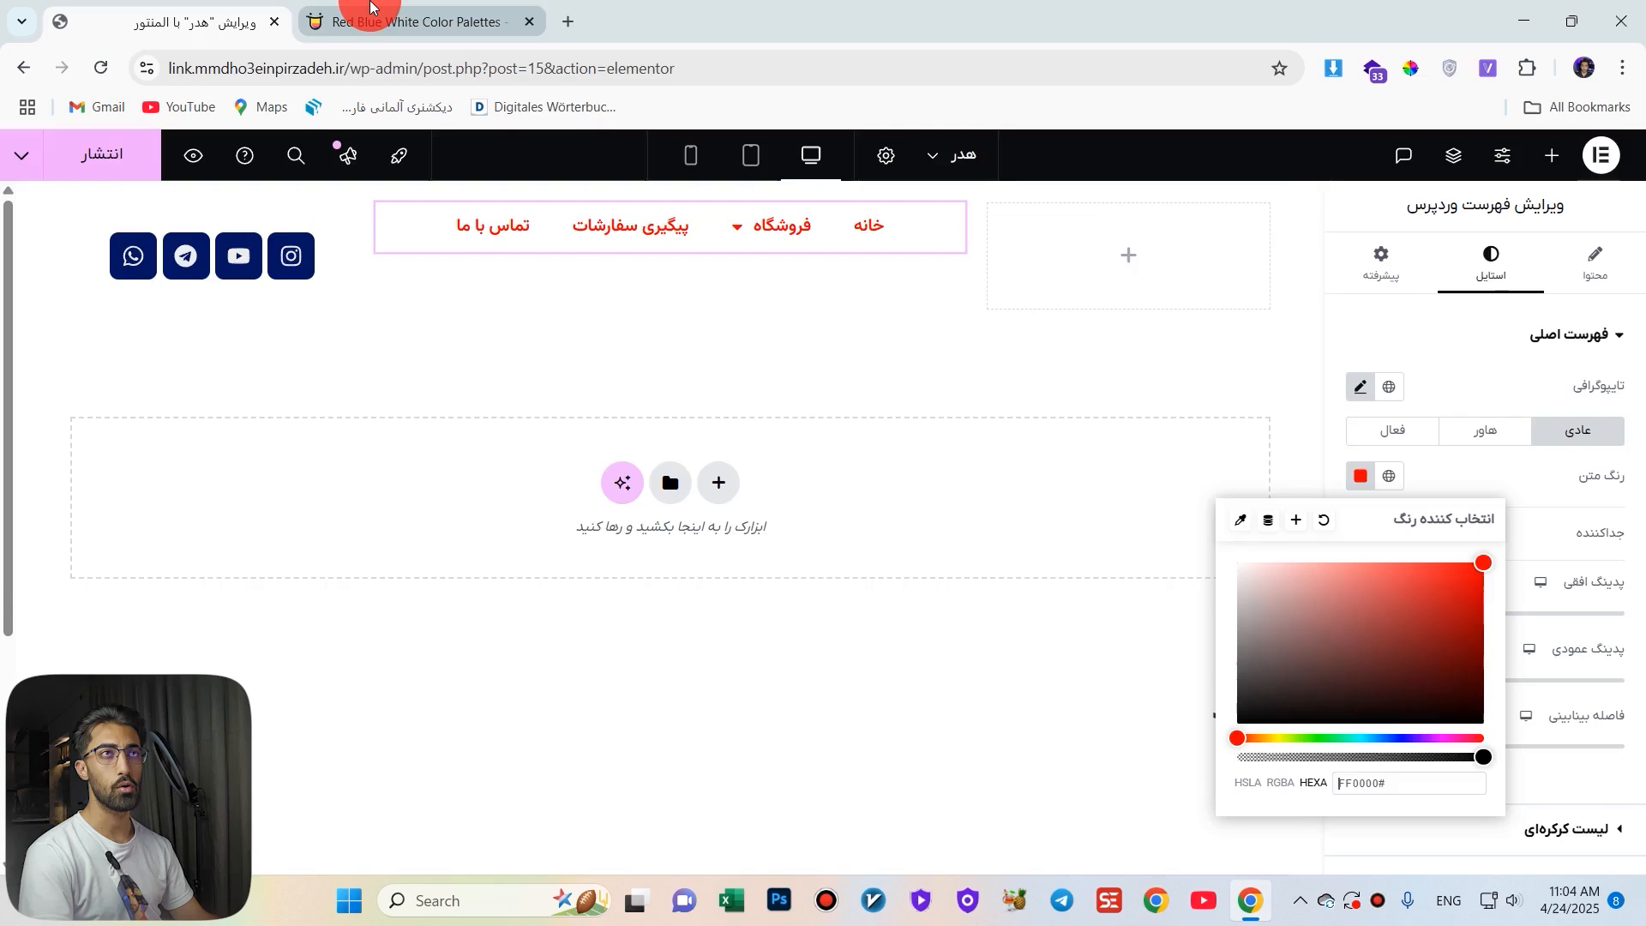
left_click(444, 33)
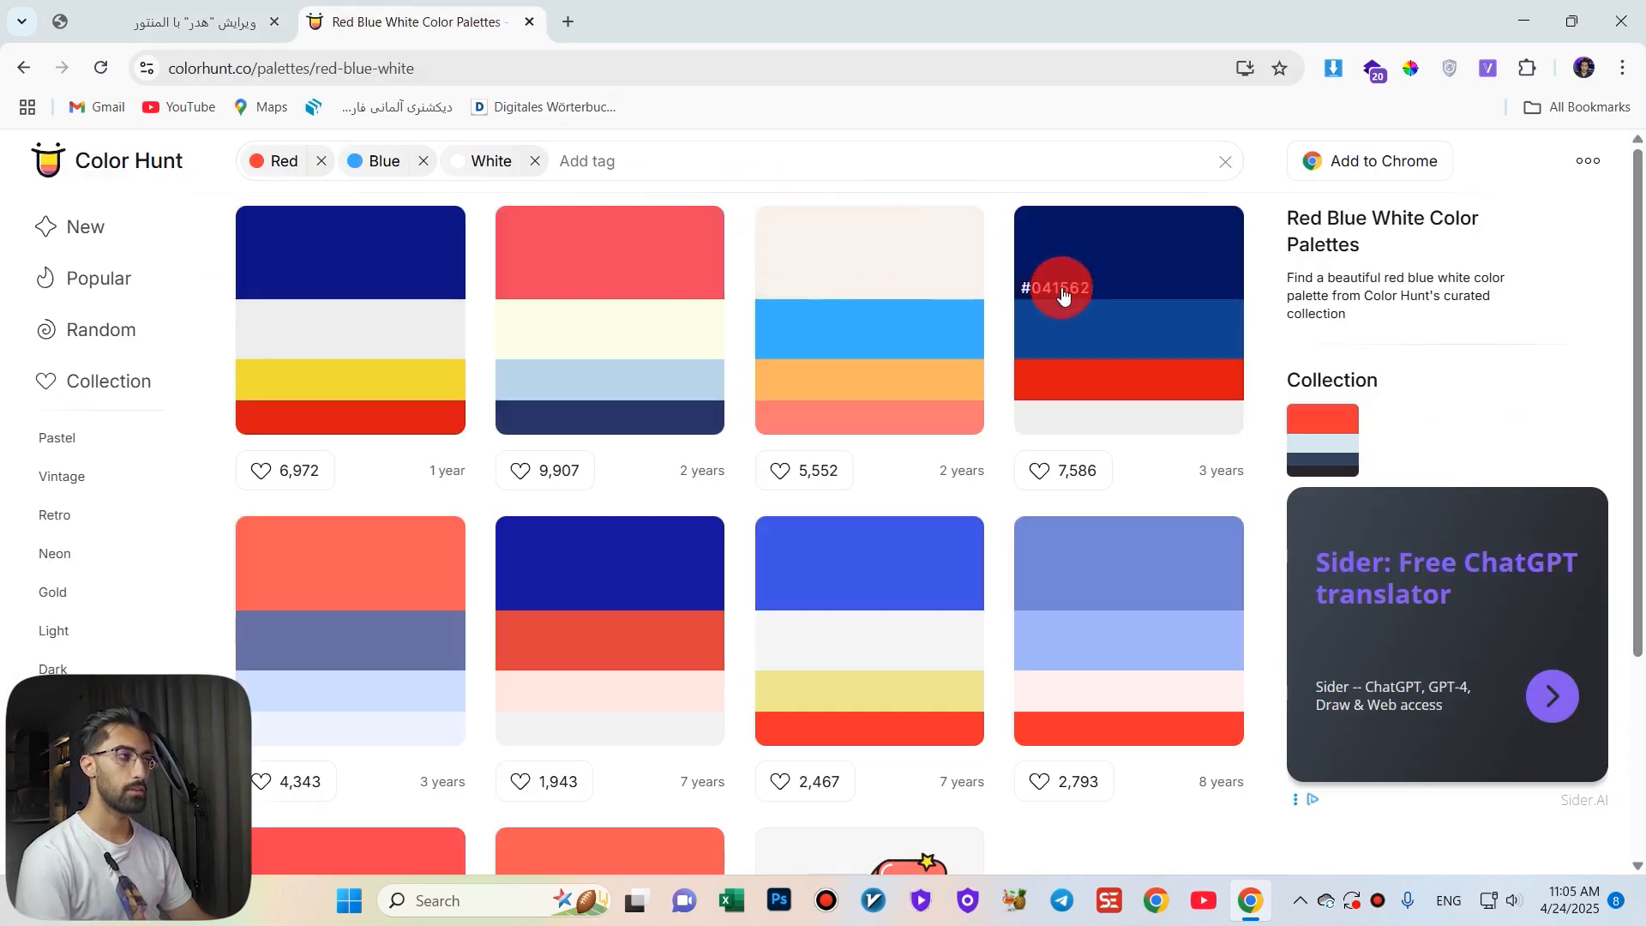
left_click(166, 19)
left_click(1402, 782)
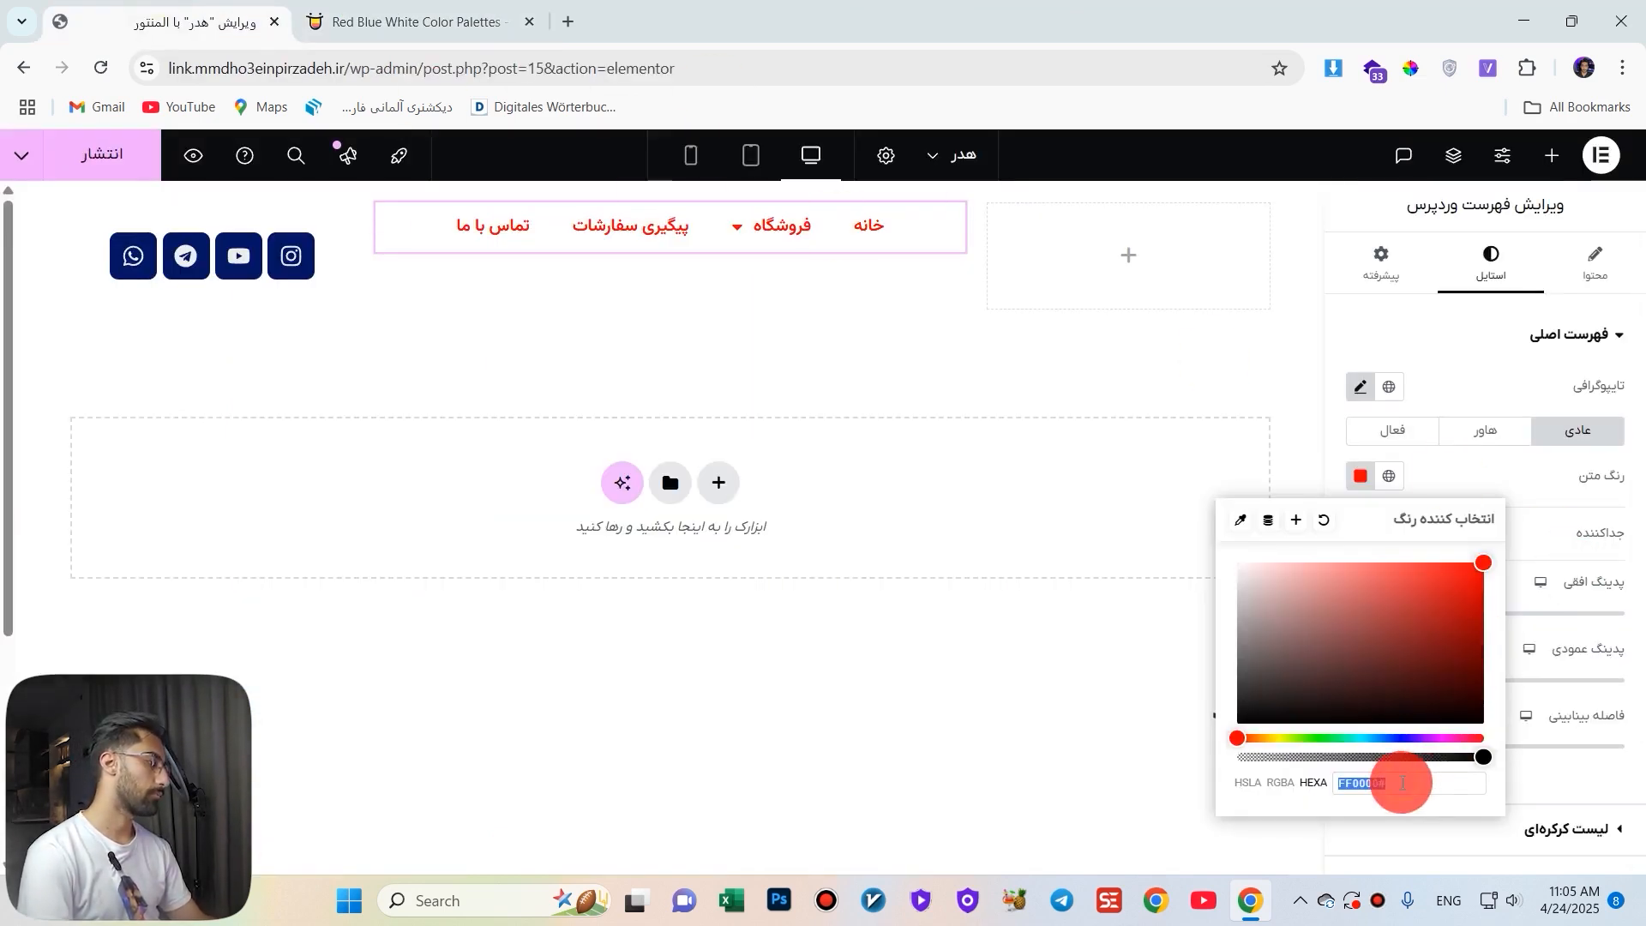
type("041562")
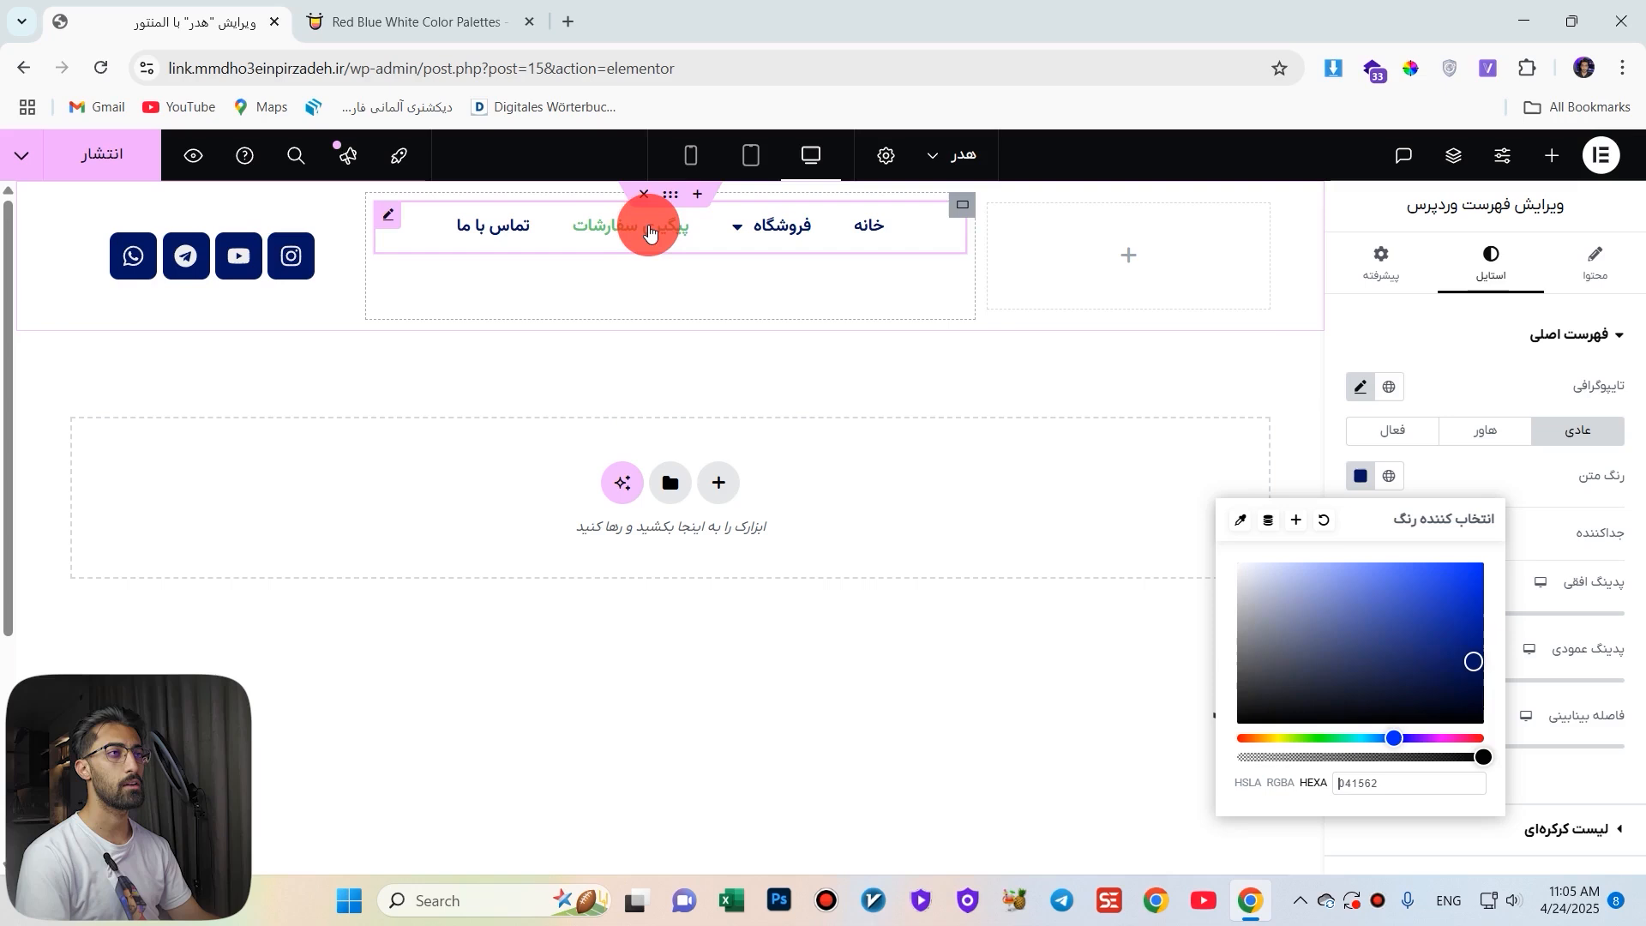
left_click(1342, 472)
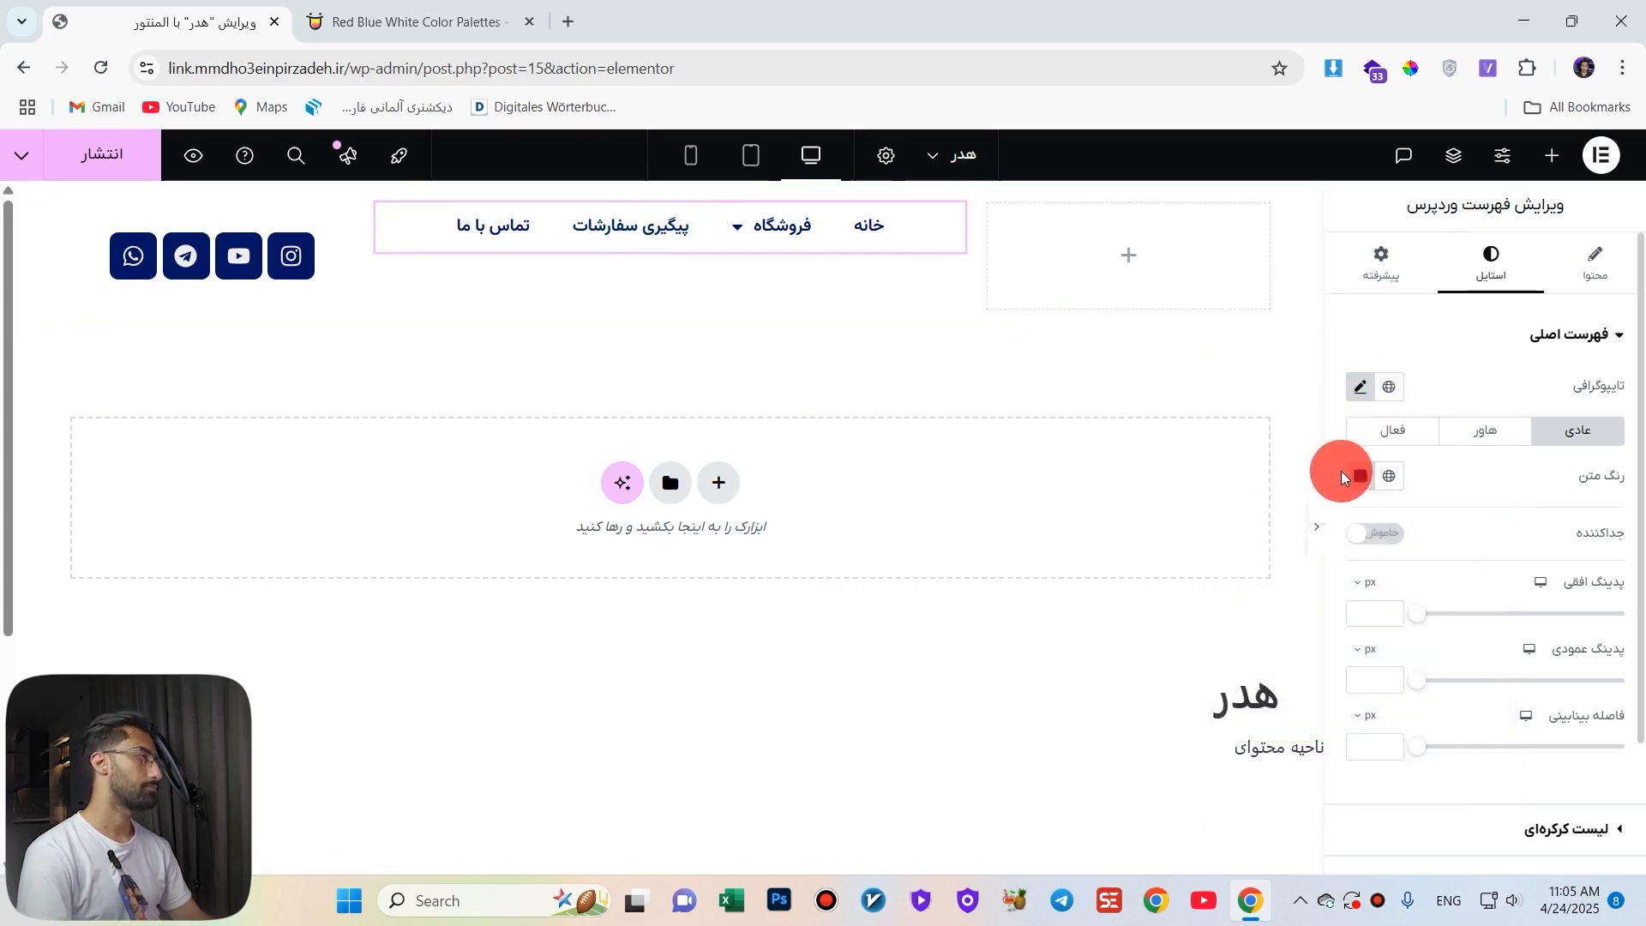
Try the main menu's item separator with the double "دو برابر" and dashed "خطچین" styles, and turn it off again.
left_click(1365, 539)
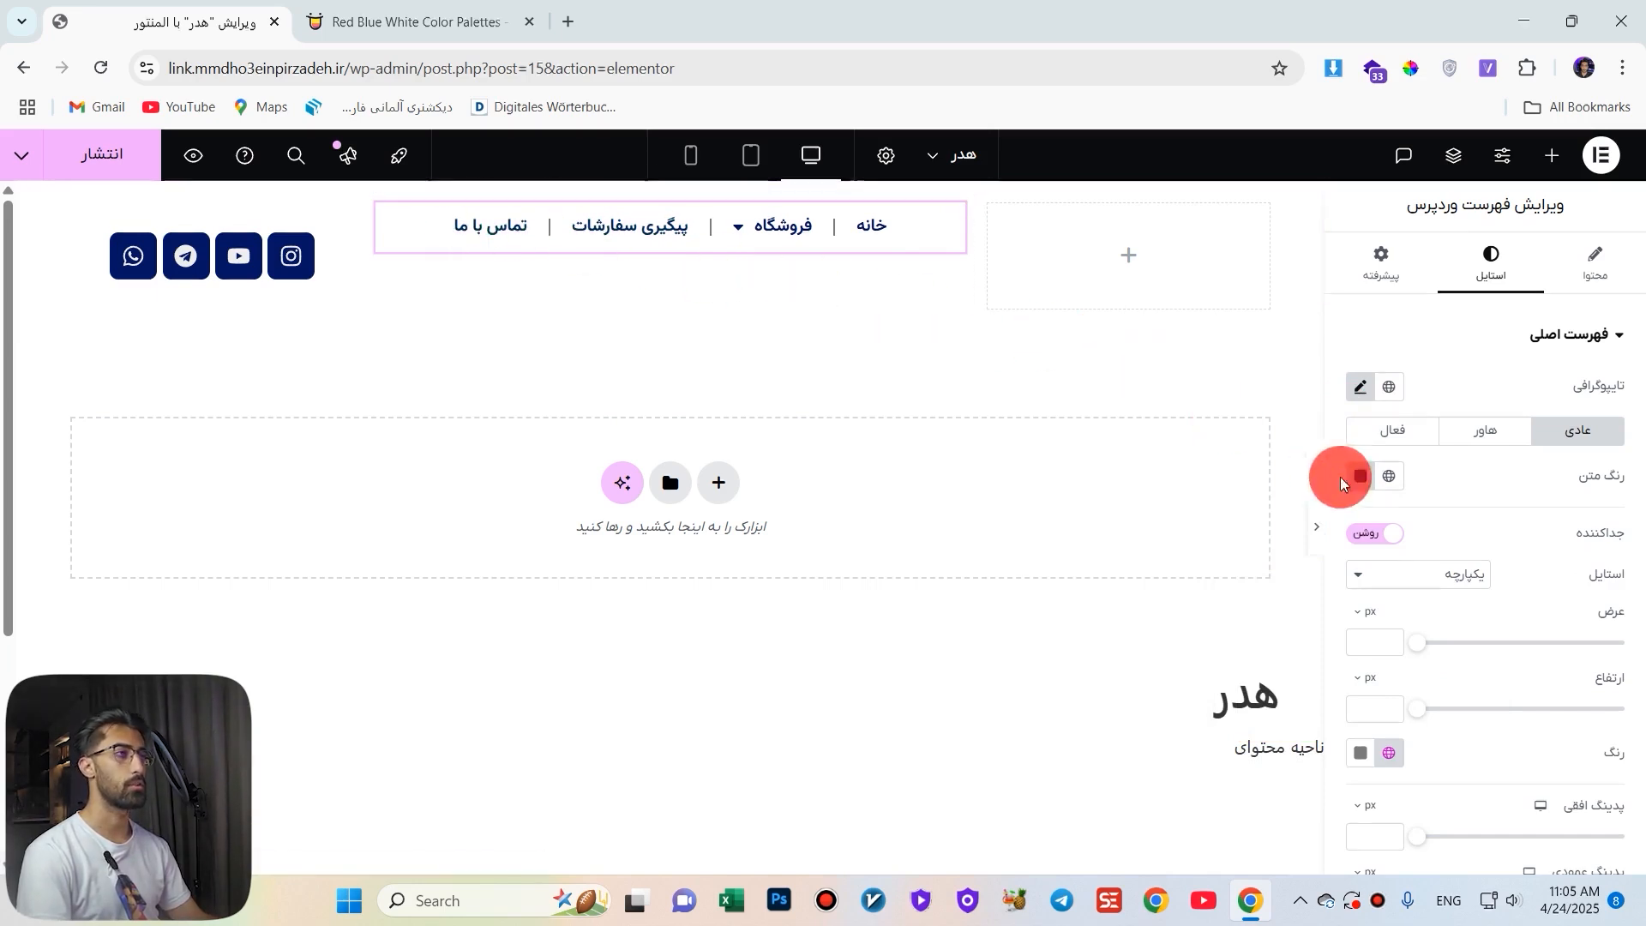
left_click(1423, 576)
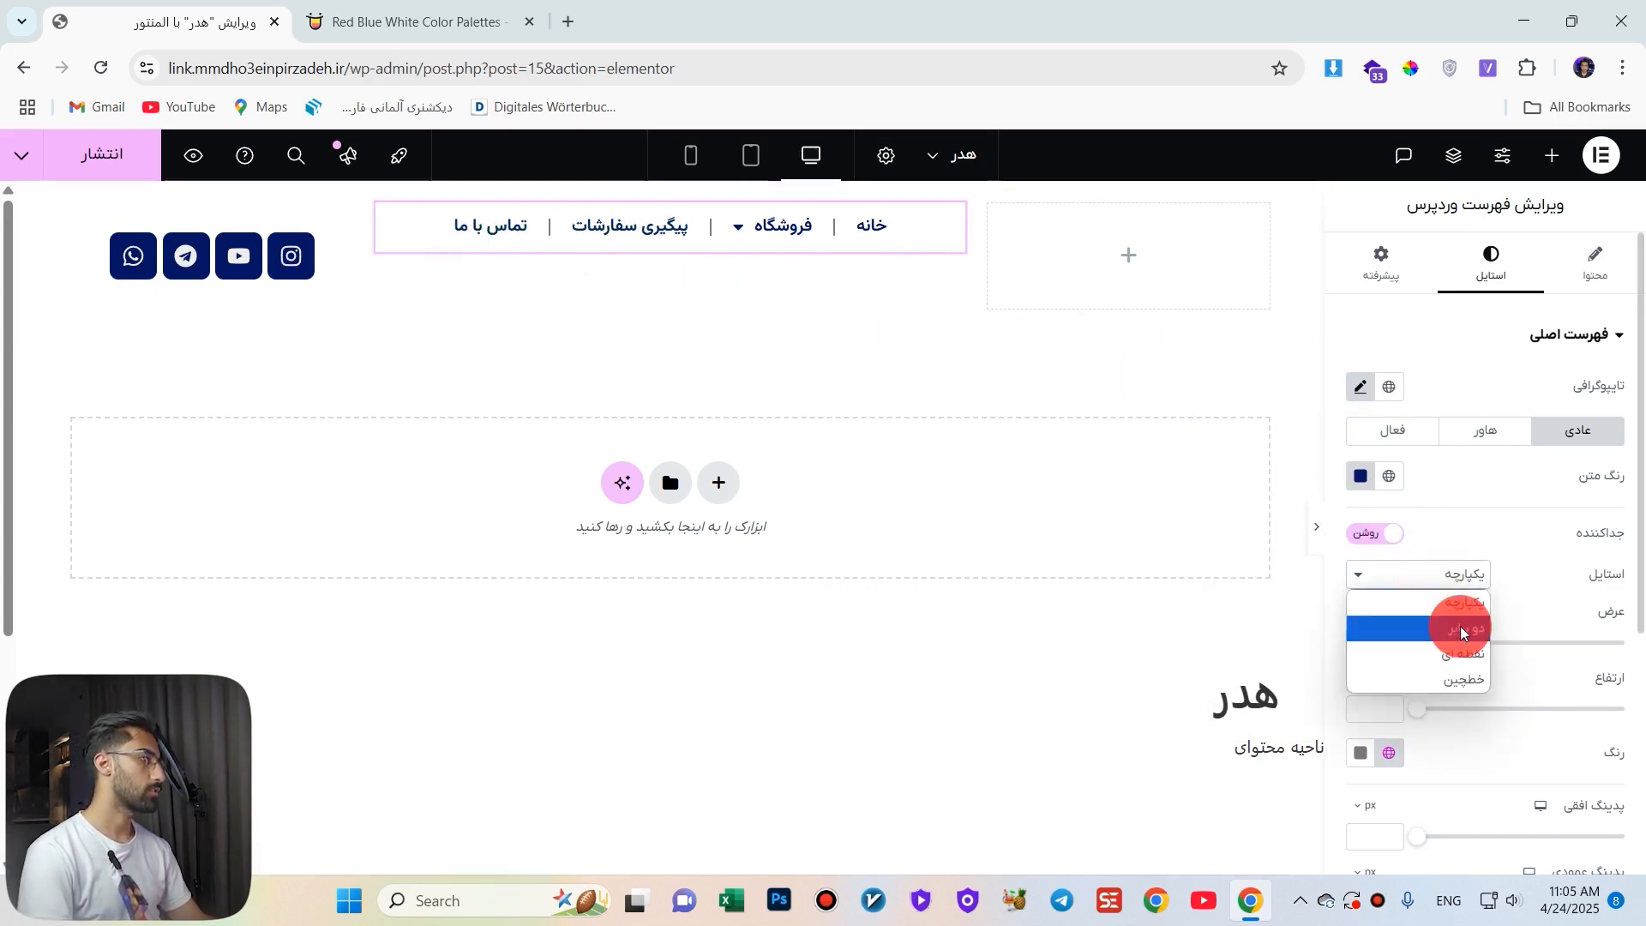
left_click(1461, 629)
left_click(1442, 584)
left_click(1469, 655)
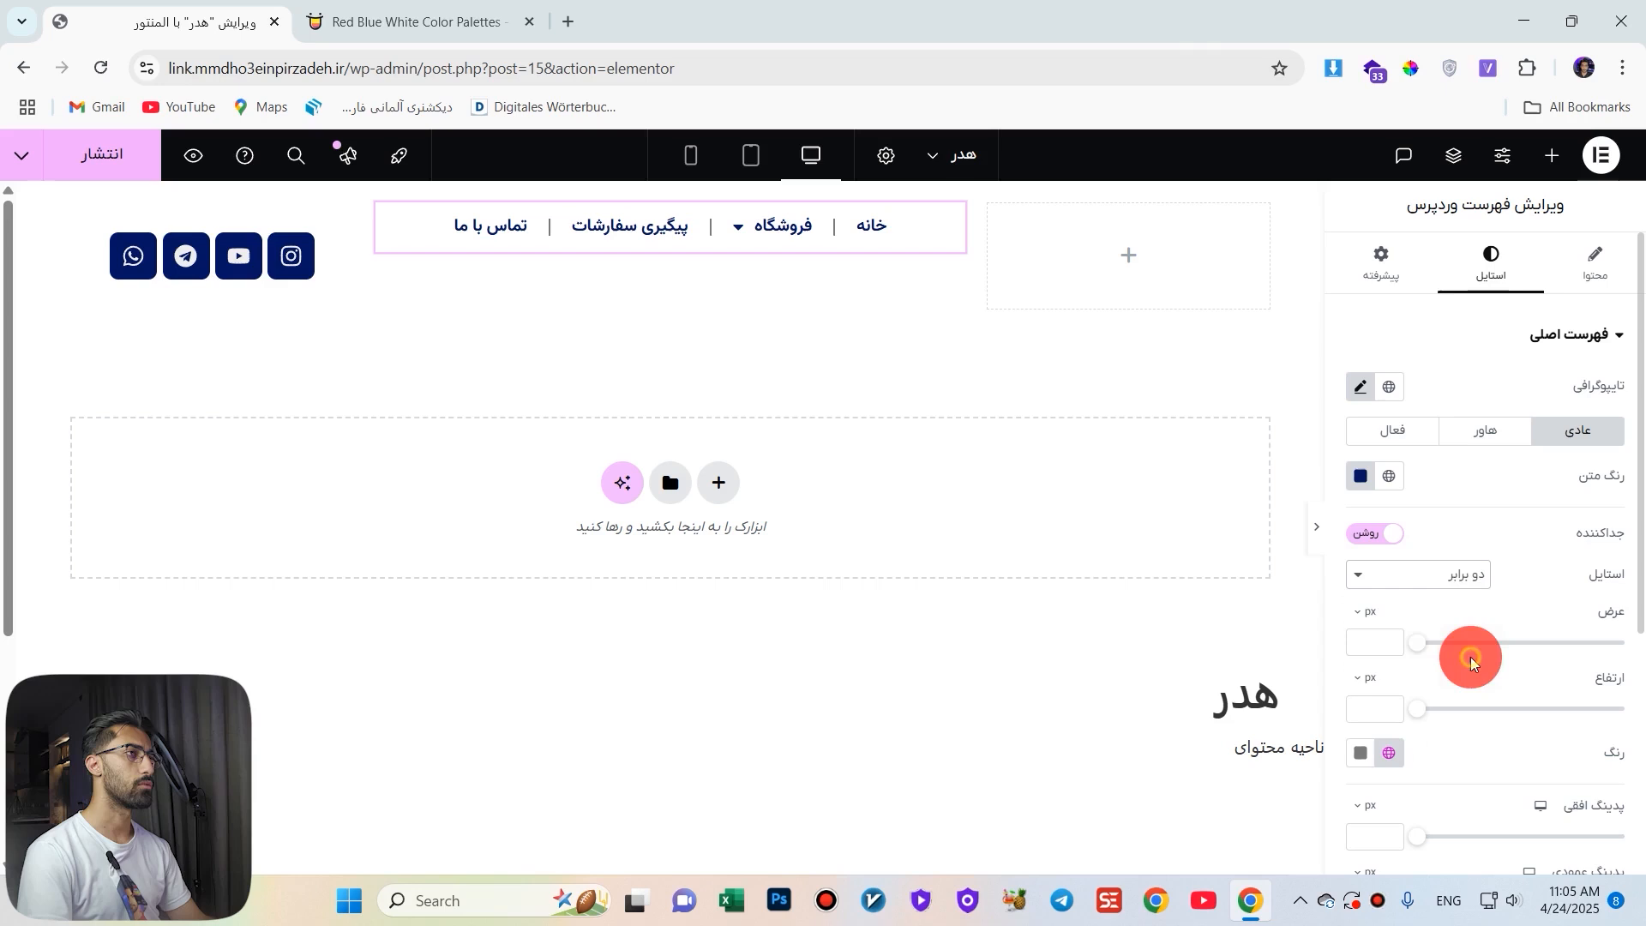
left_click(1432, 576)
left_click(1466, 679)
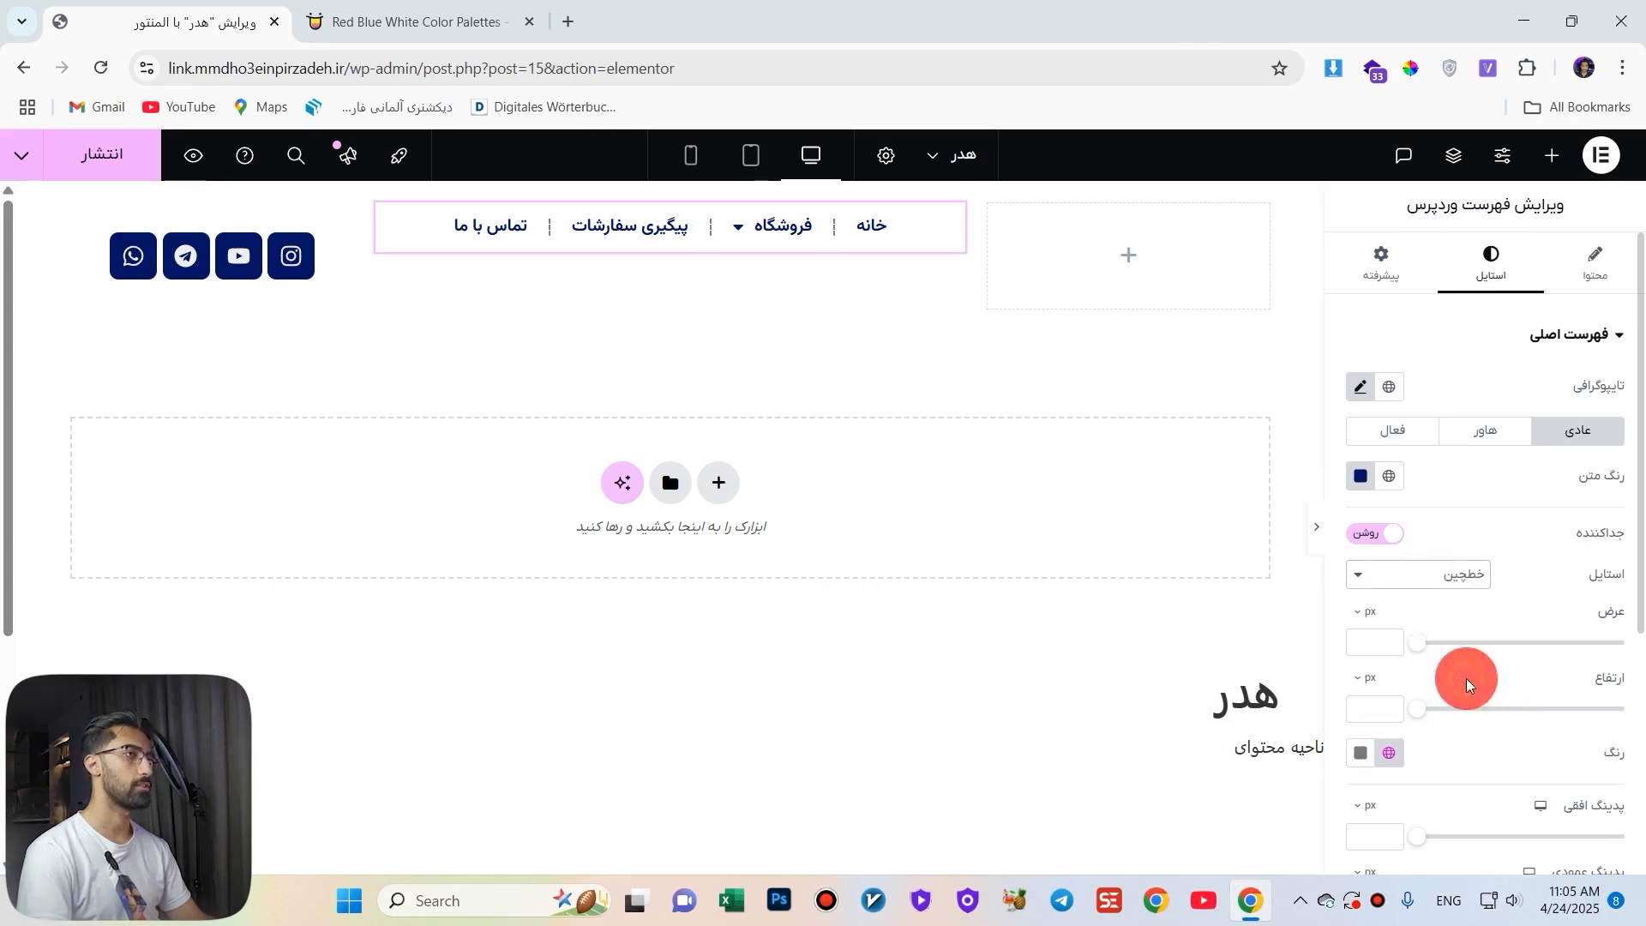
left_click(1389, 538)
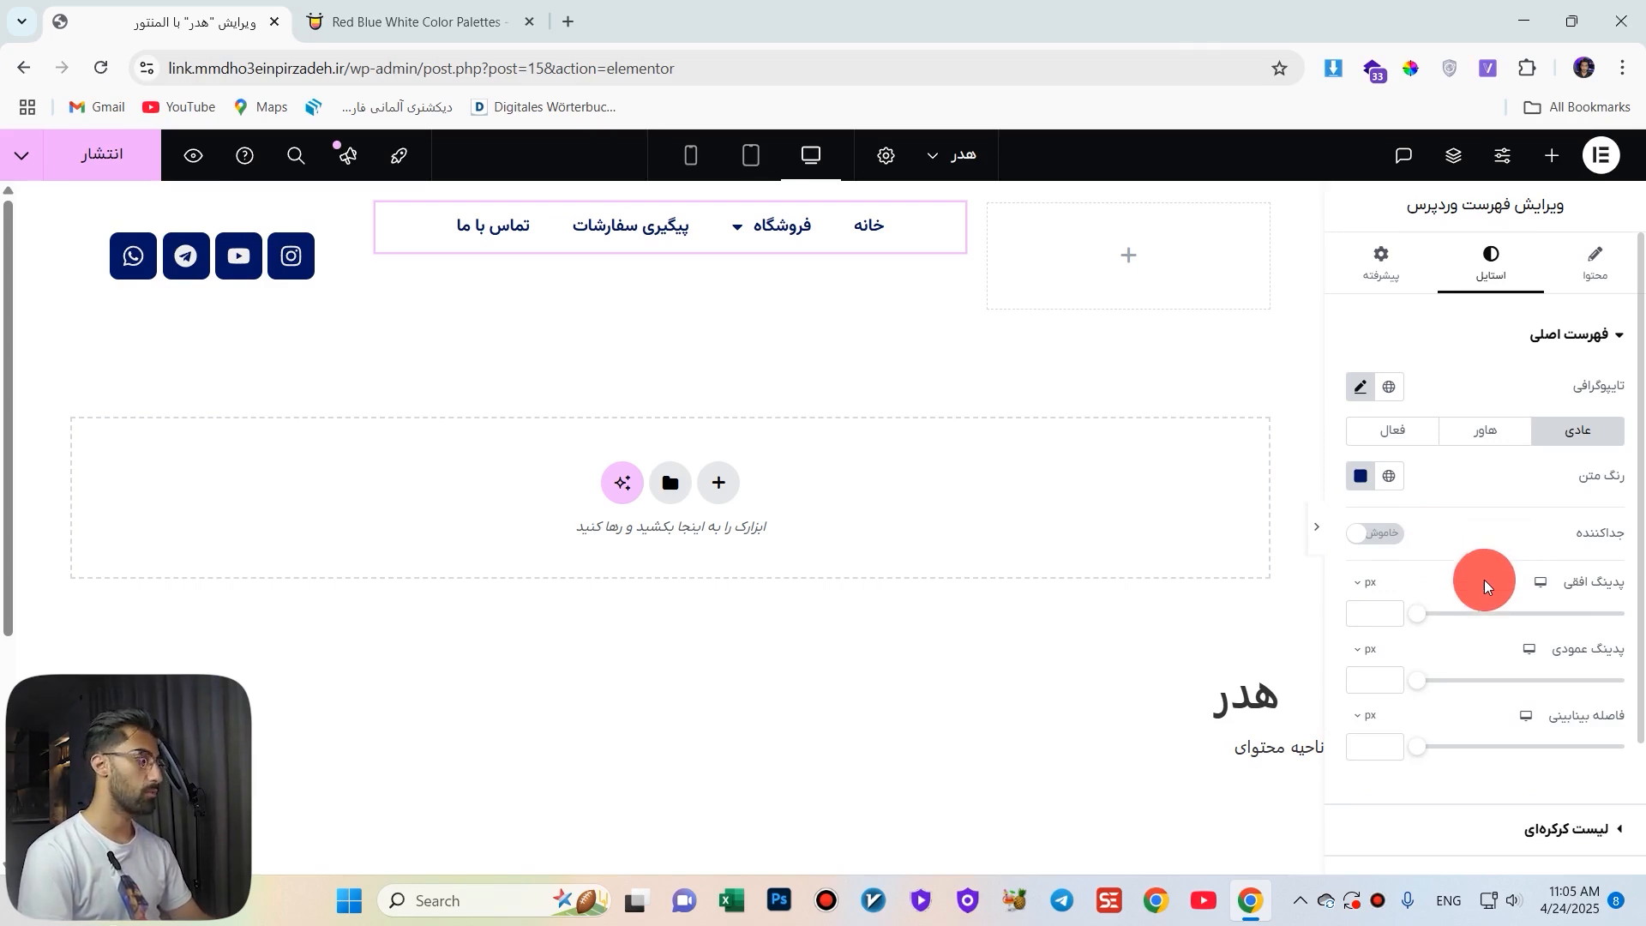
Try out horizontal and vertical padding on the main menu items and clear the values.
mouse_move(1422, 618)
left_mouse_down()
mouse_move(1616, 648)
mouse_move(1402, 660)
mouse_move(1437, 673)
mouse_move(1460, 671)
mouse_move(1412, 624)
left_mouse_up()
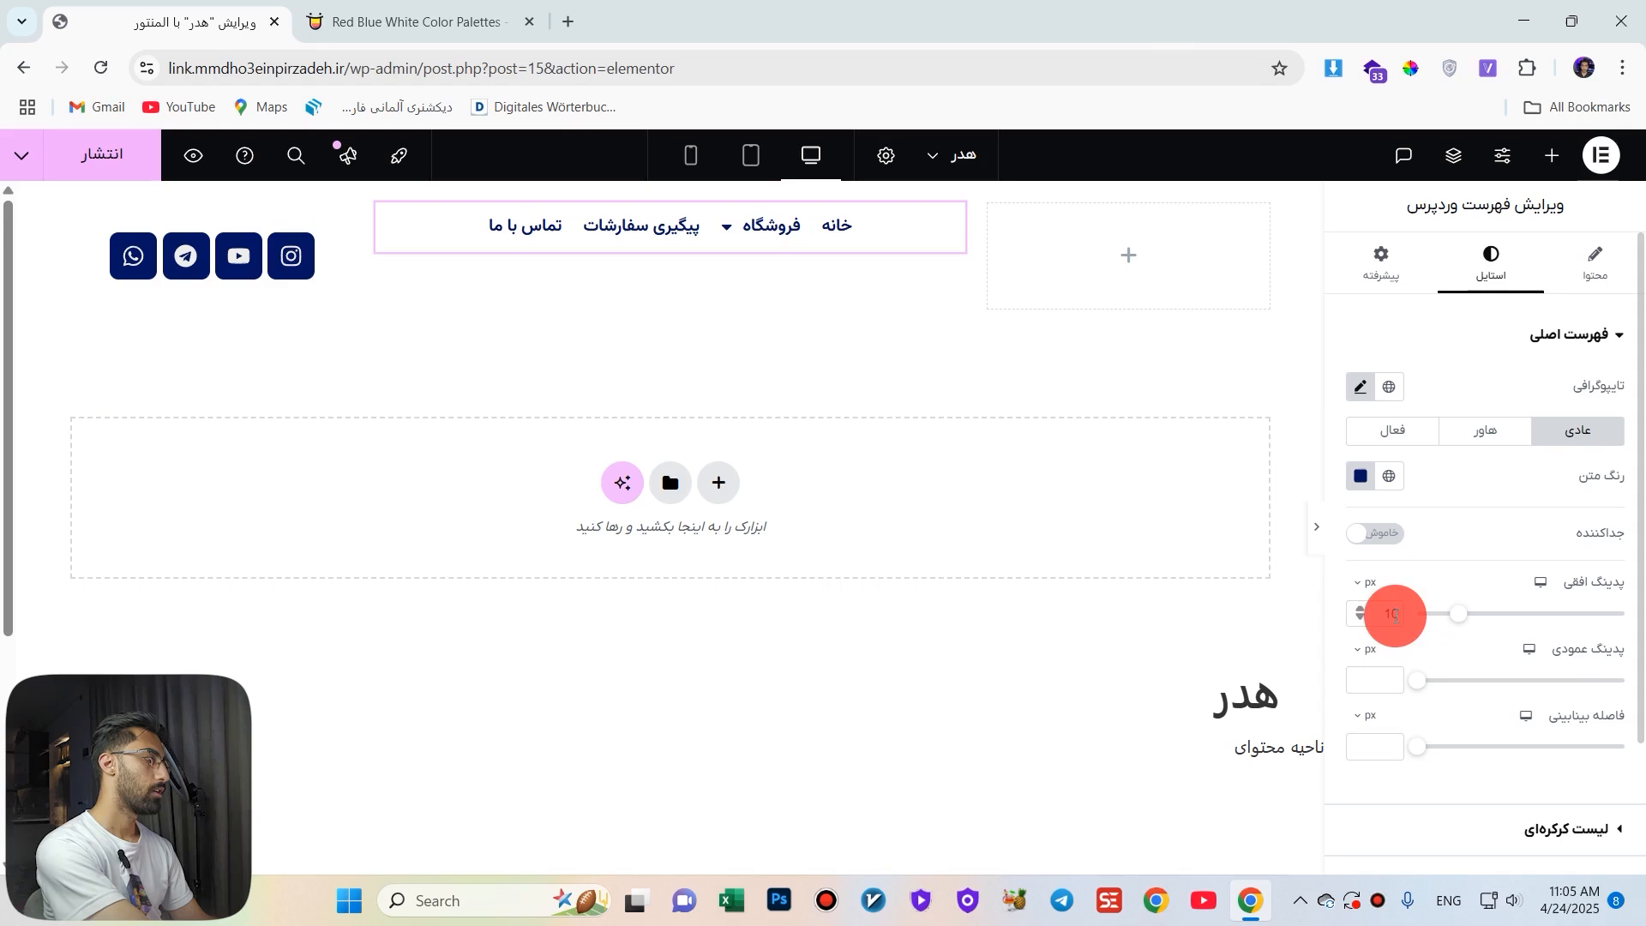
double_click(1390, 615)
key("BackSpace")
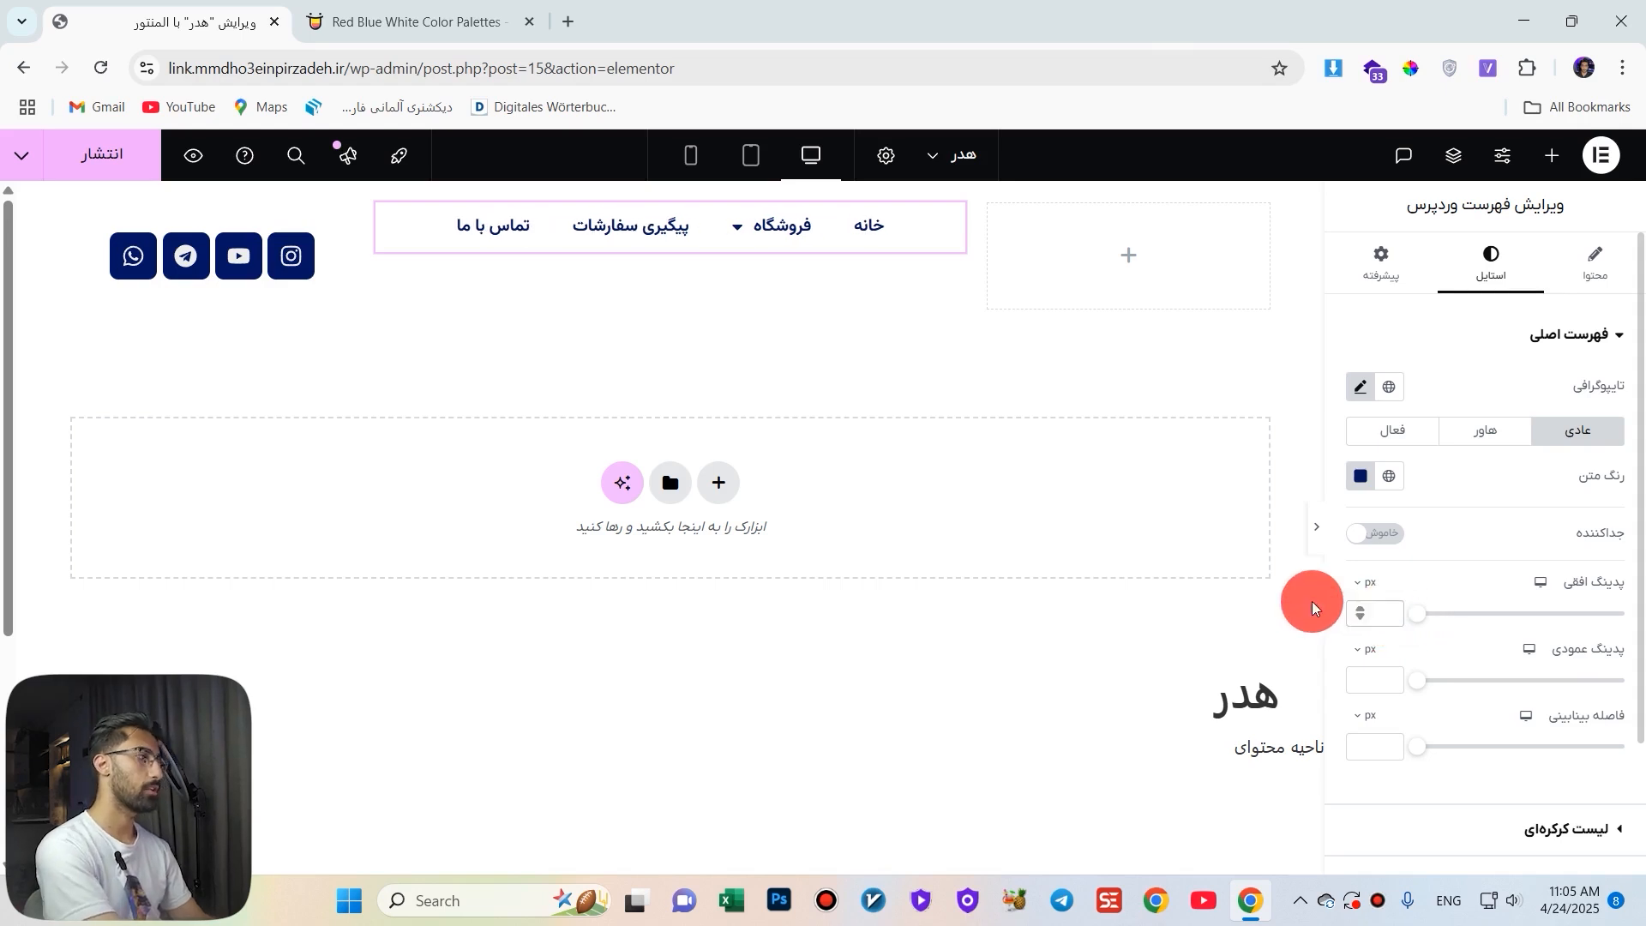
left_click_drag(1405, 674, 1328, 676)
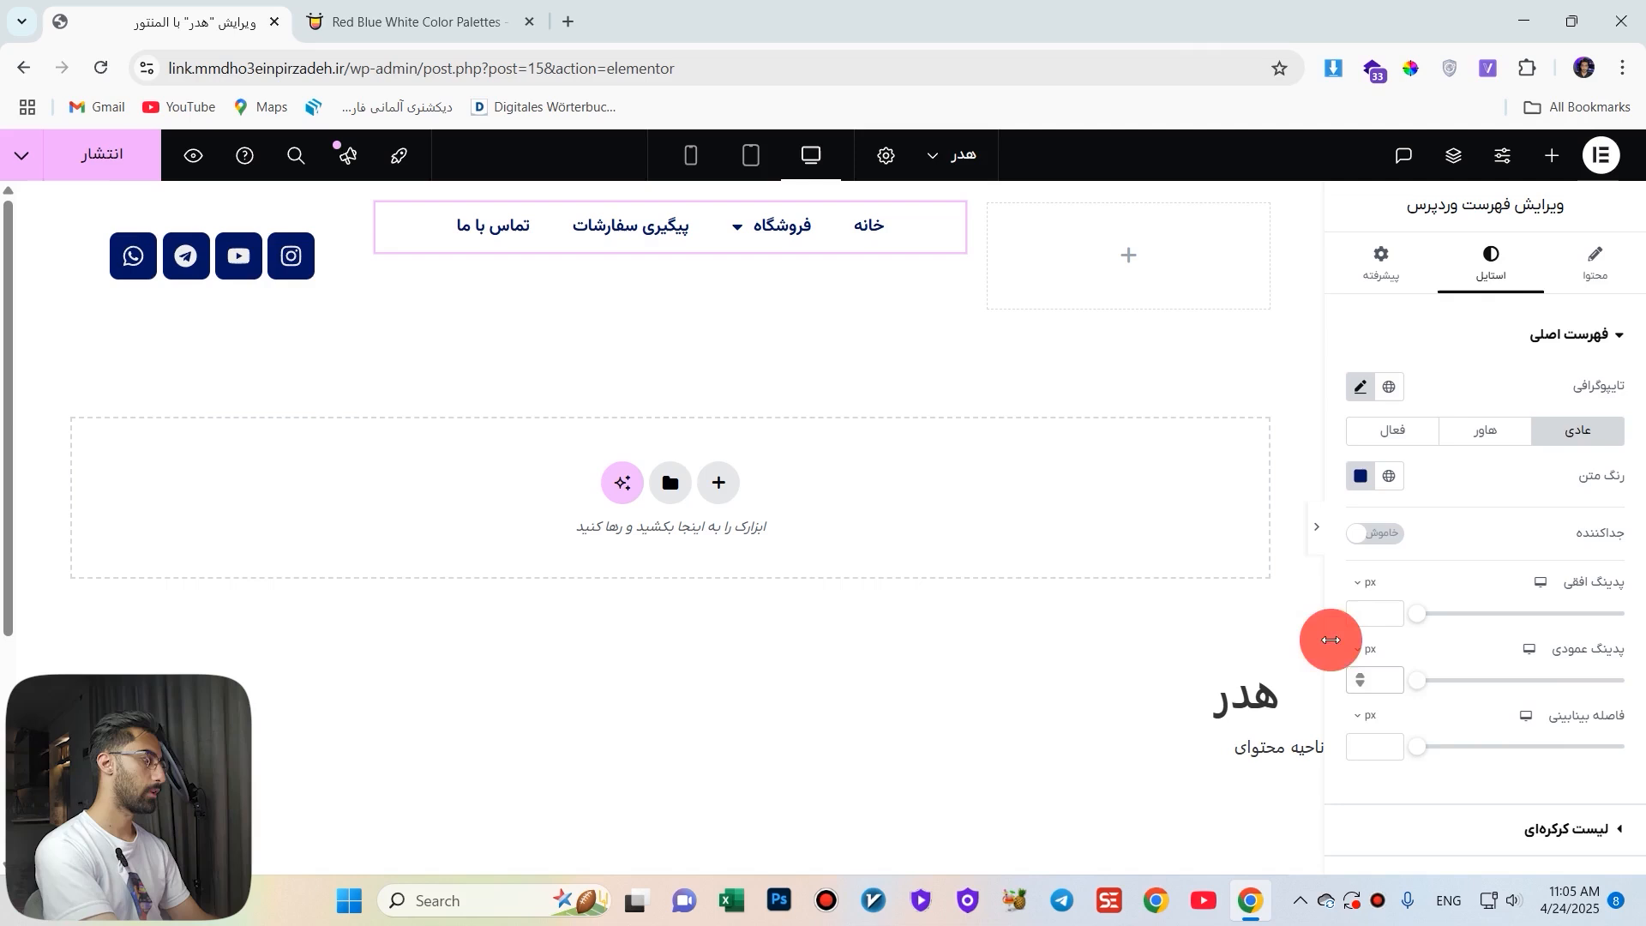
Try red FF0000 as the dropdown list's text colour, preview it on the "فروشگاه" submenu and reset the colour.
scroll(1589, 802, "down", 2)
left_click(1586, 669)
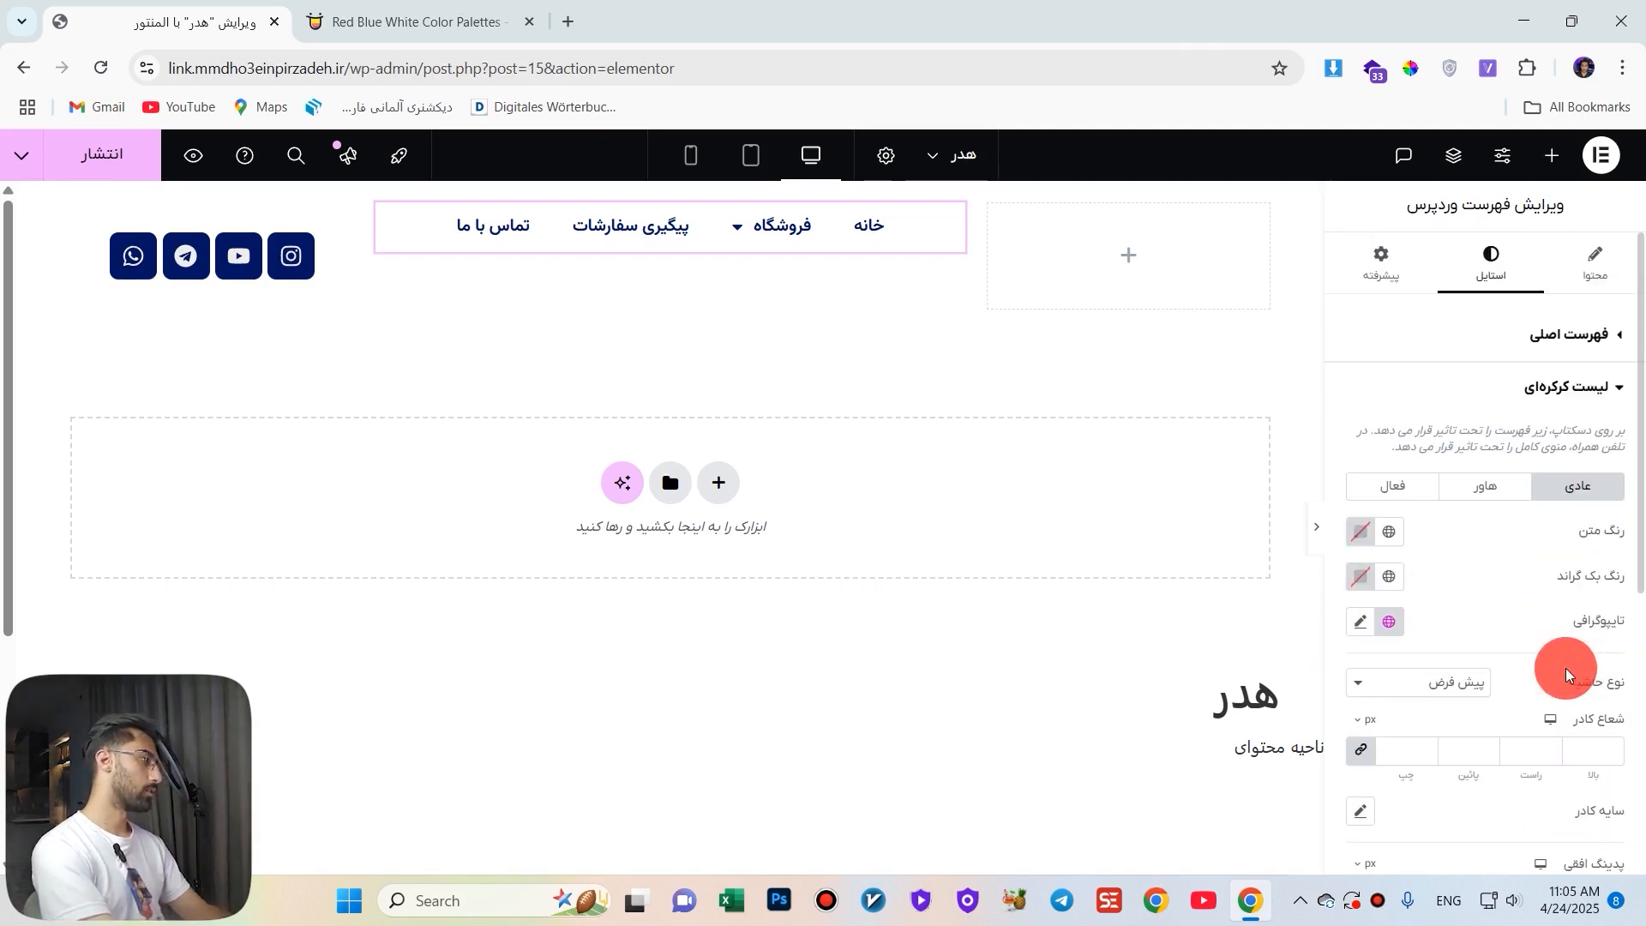
left_click(1383, 533)
type("#FF0000")
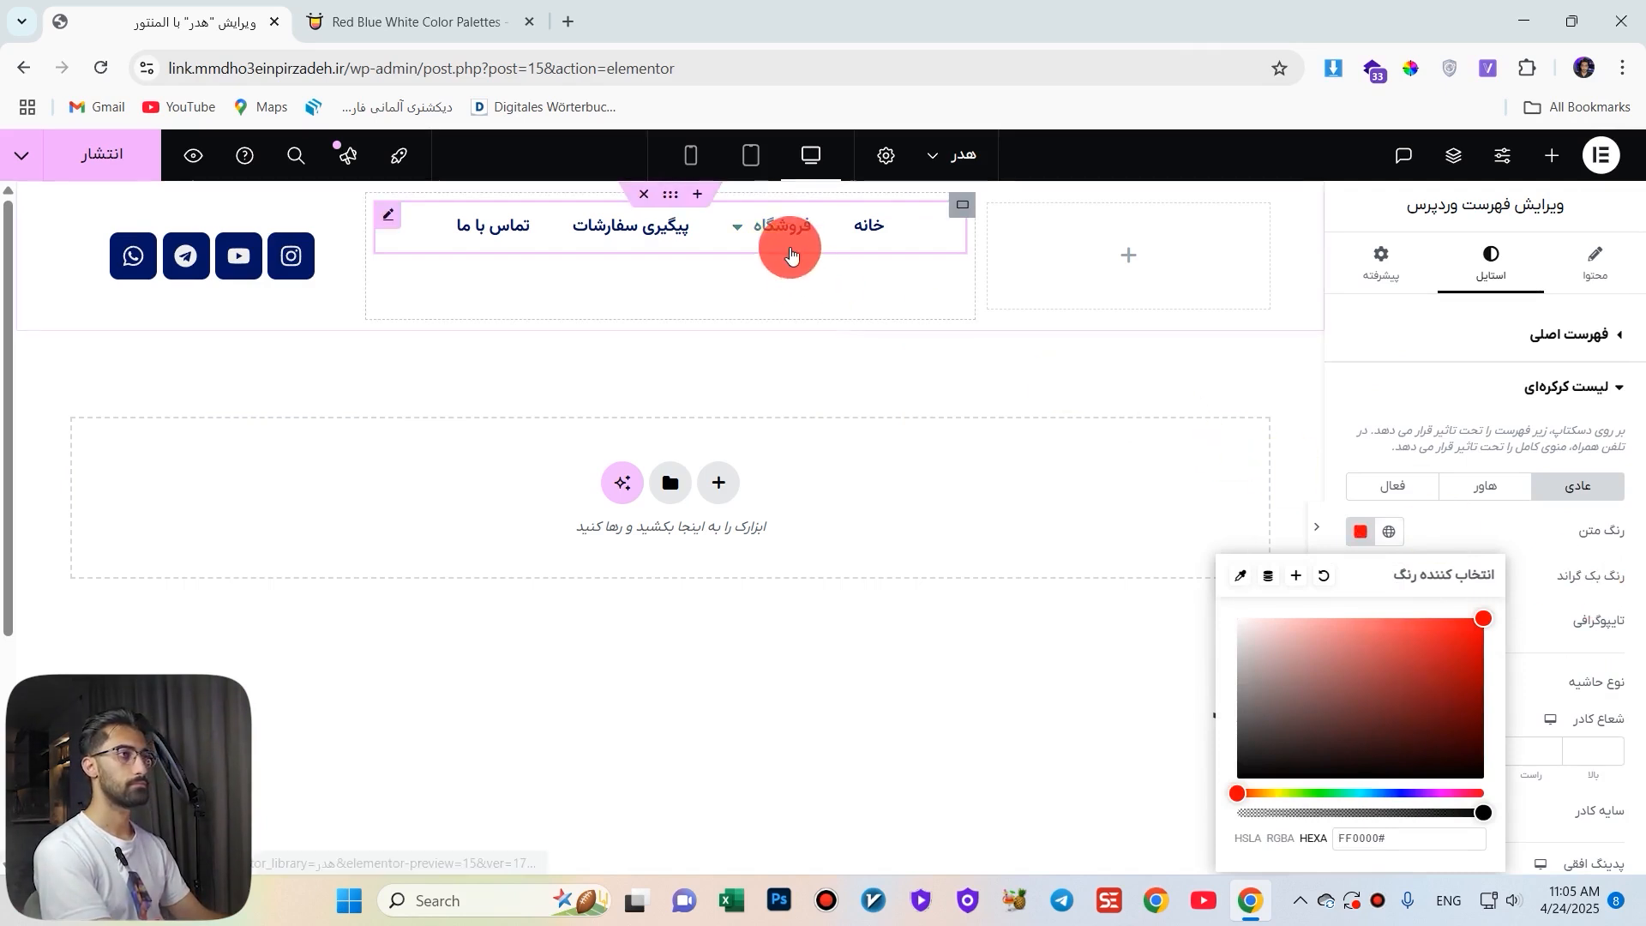
mouse_move(787, 236)
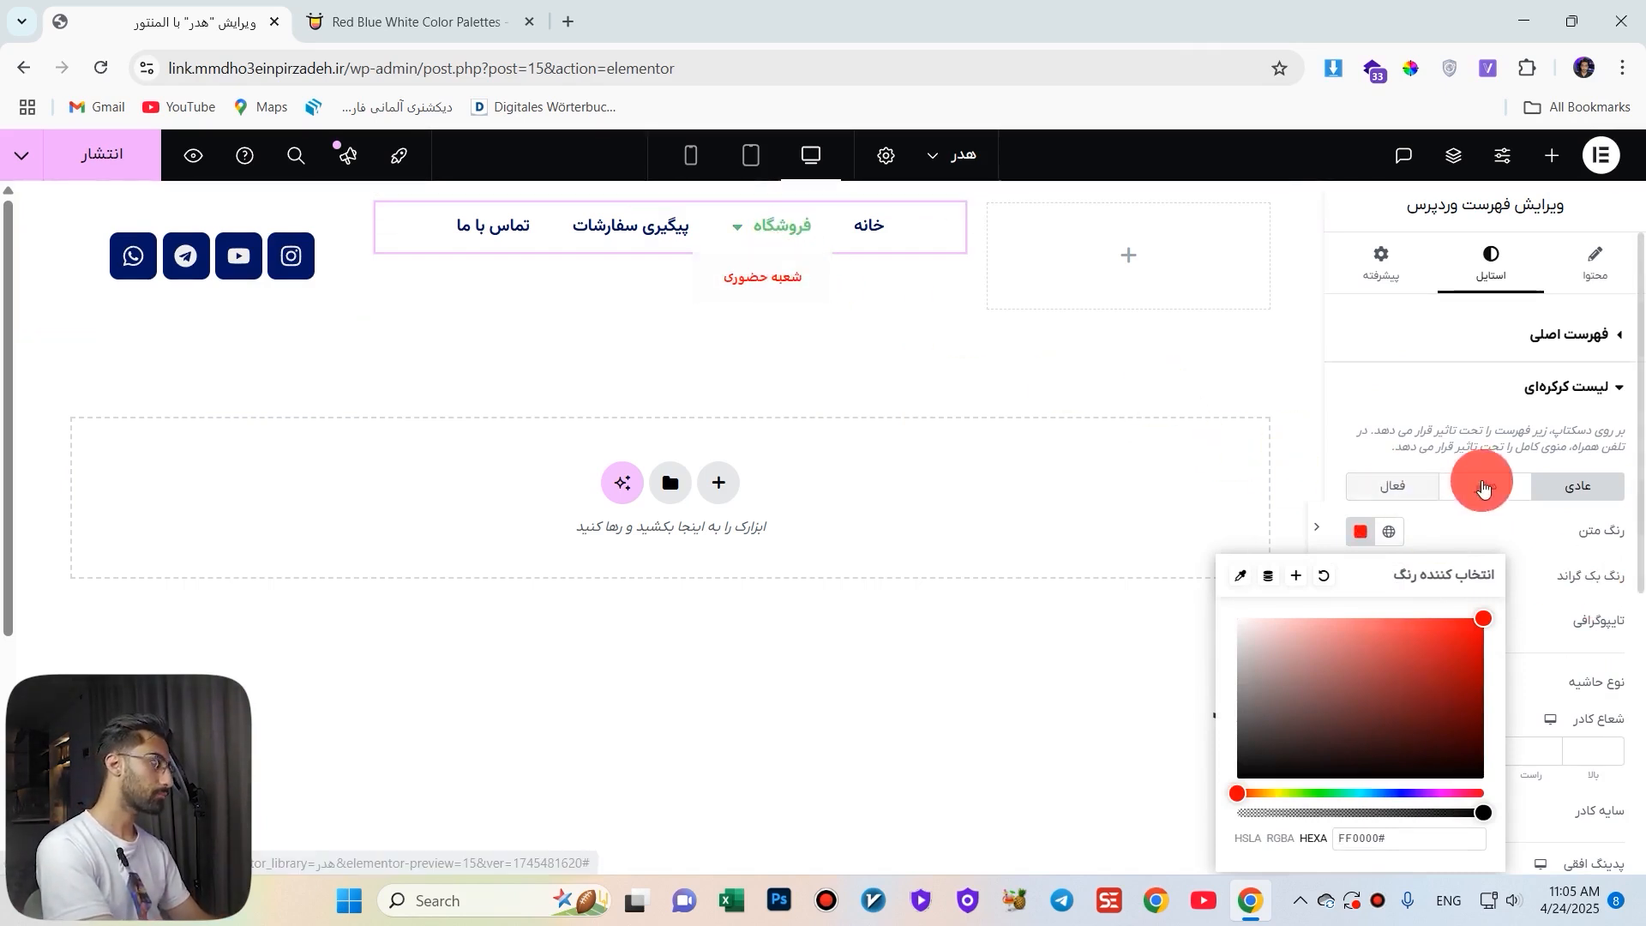
left_click(1579, 392)
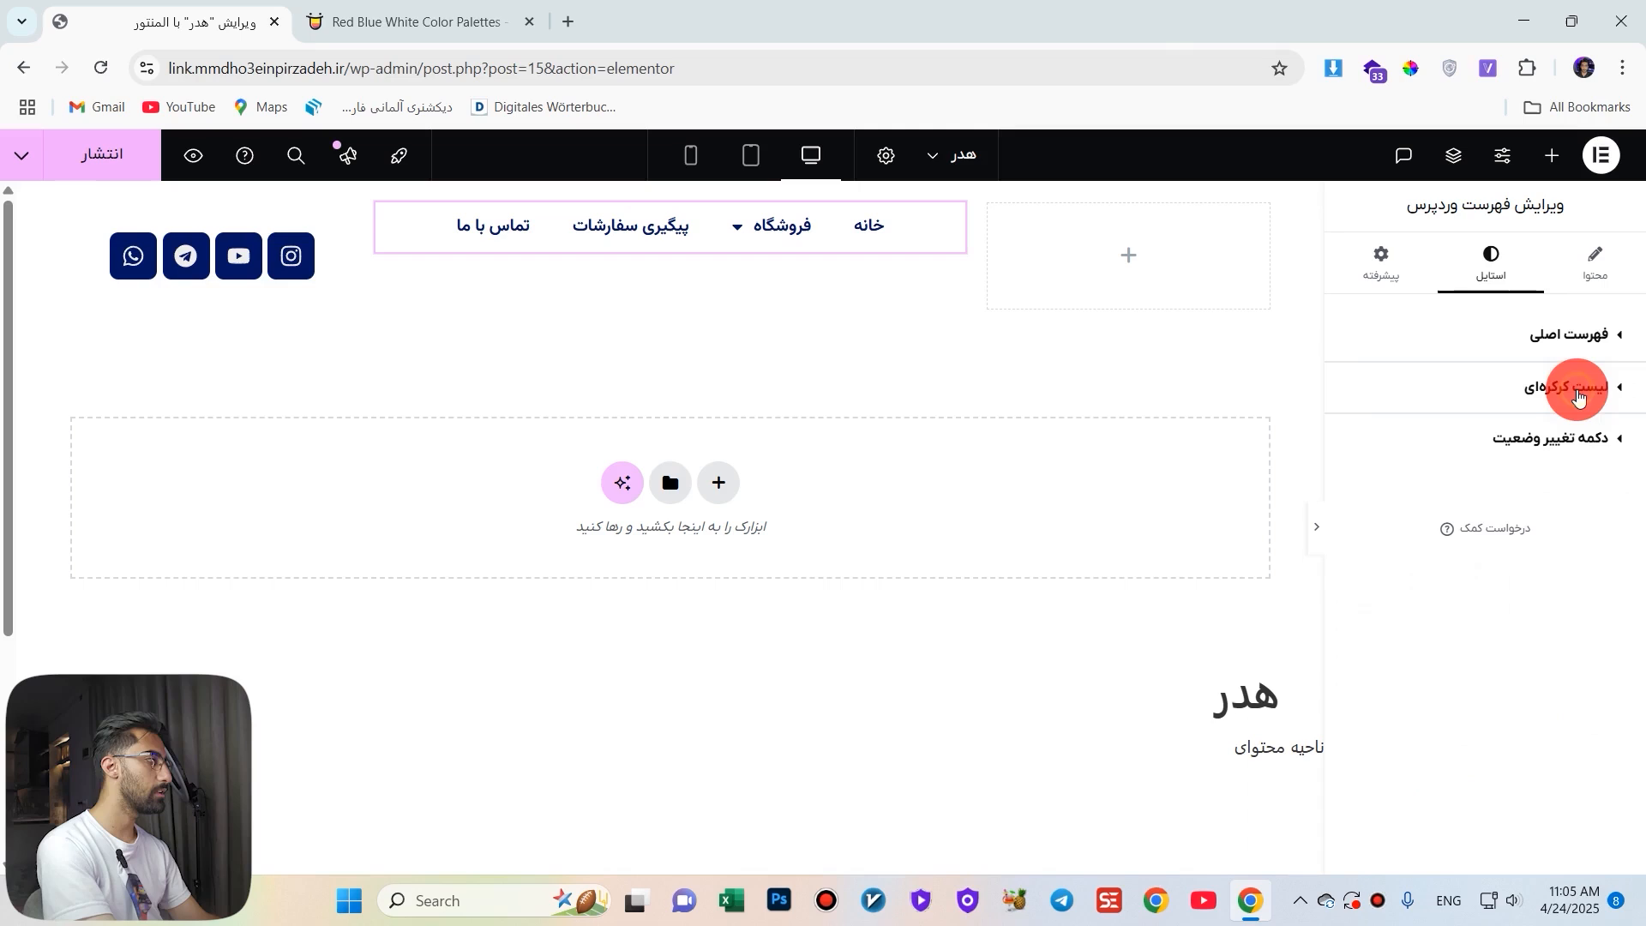
left_click(1499, 389)
mouse_move(782, 254)
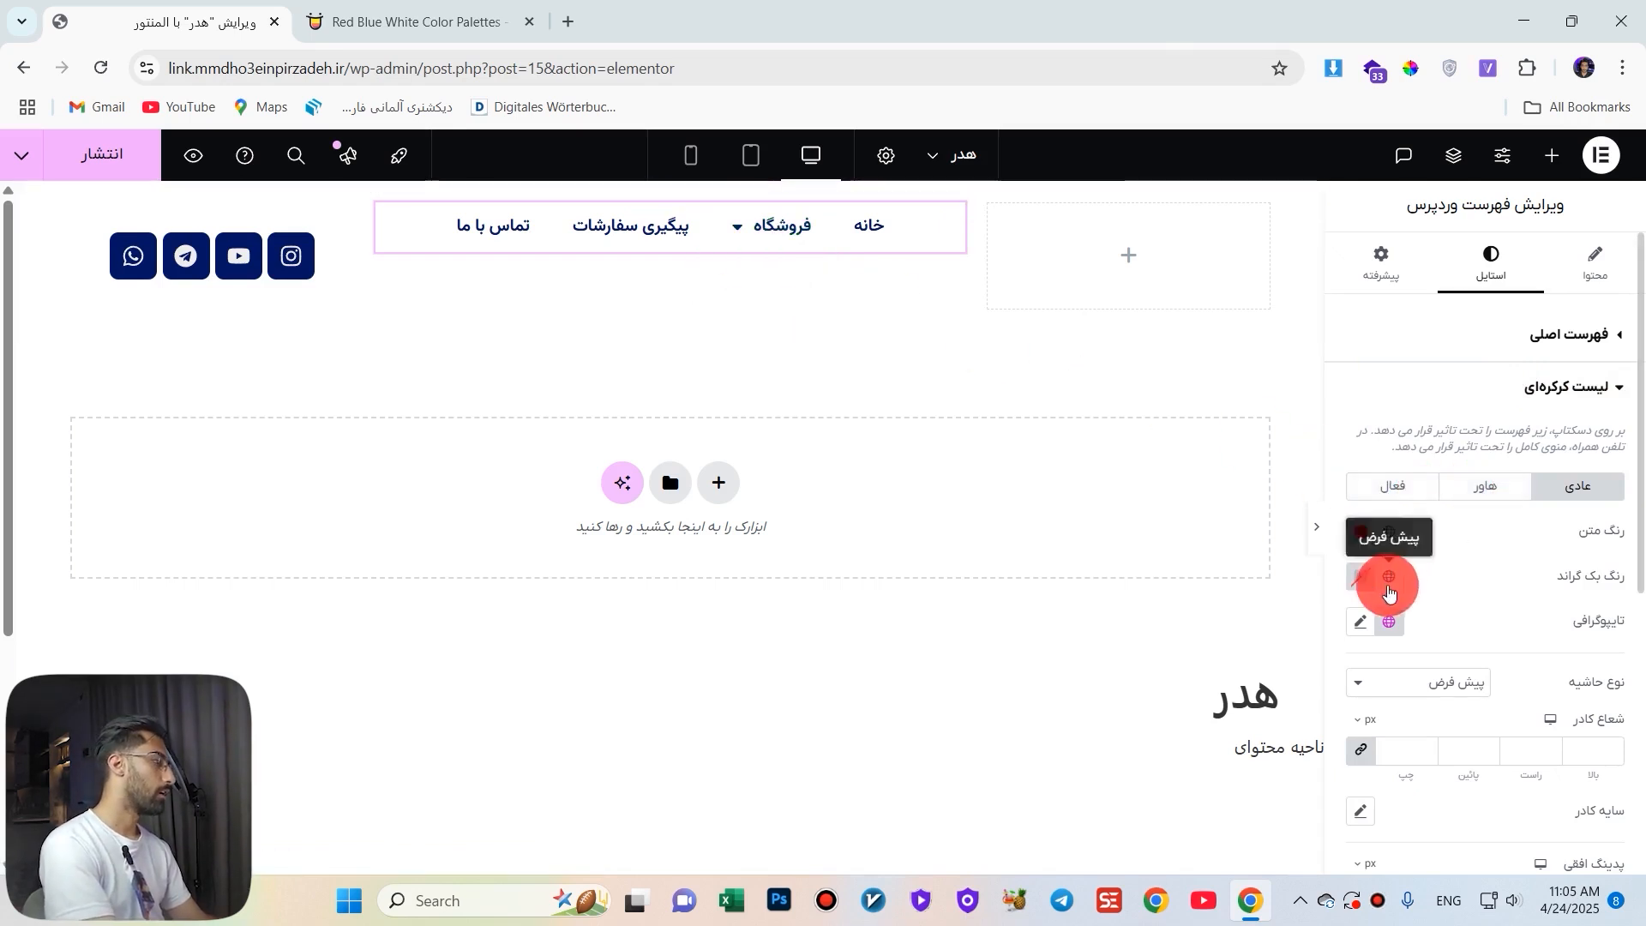
left_click(1355, 544)
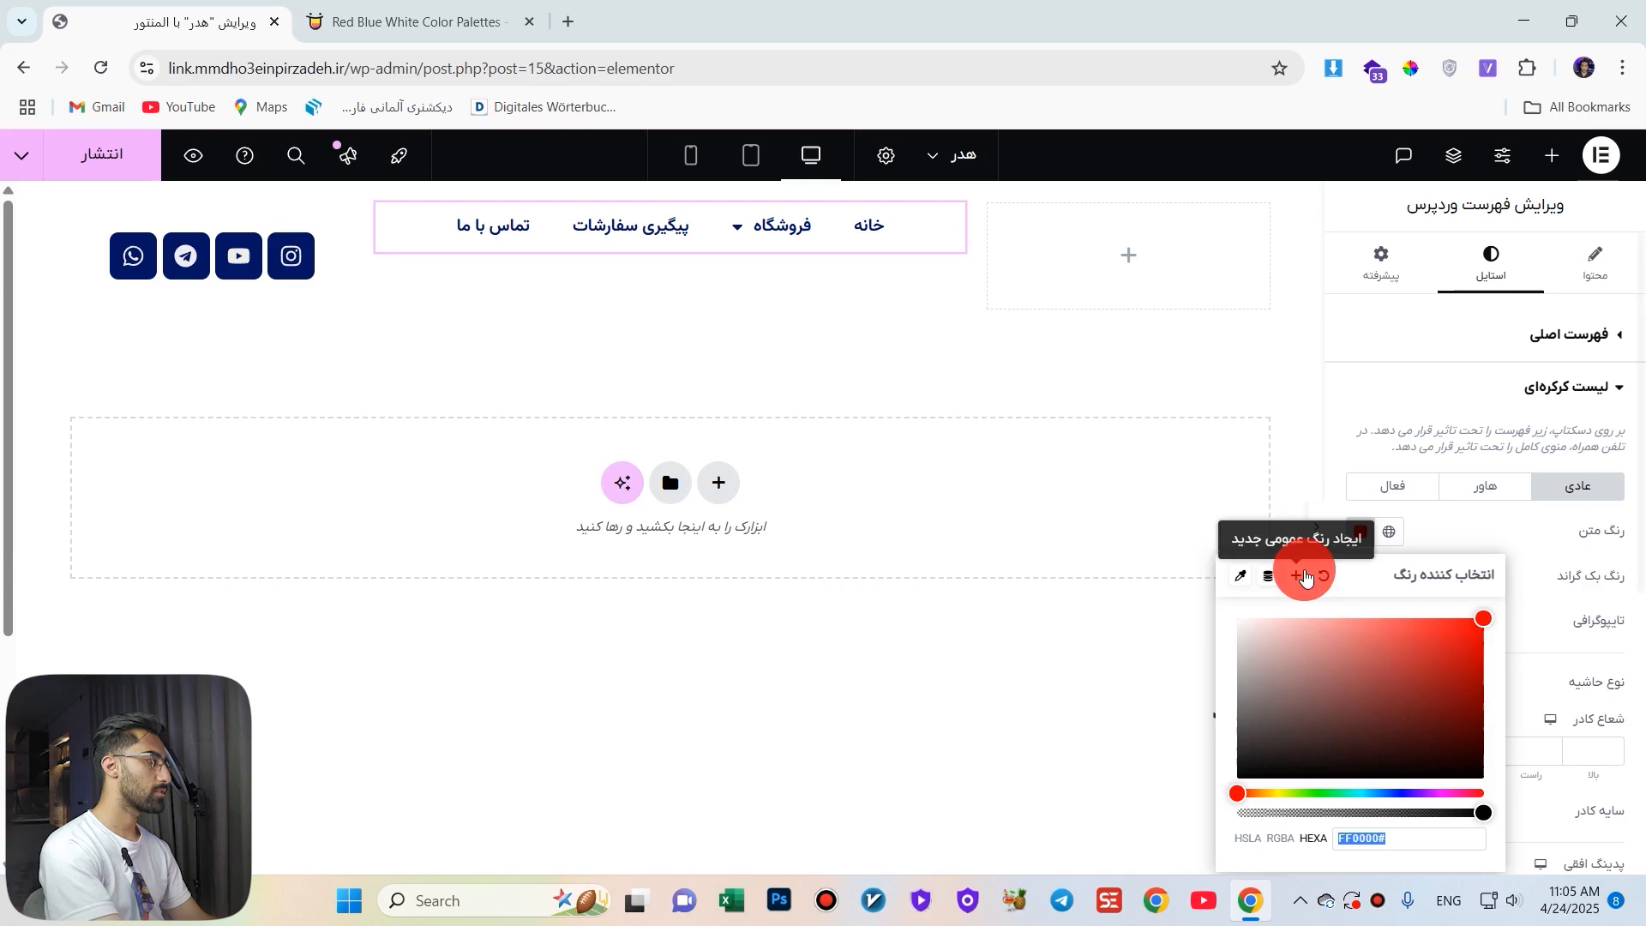
left_click(1324, 581)
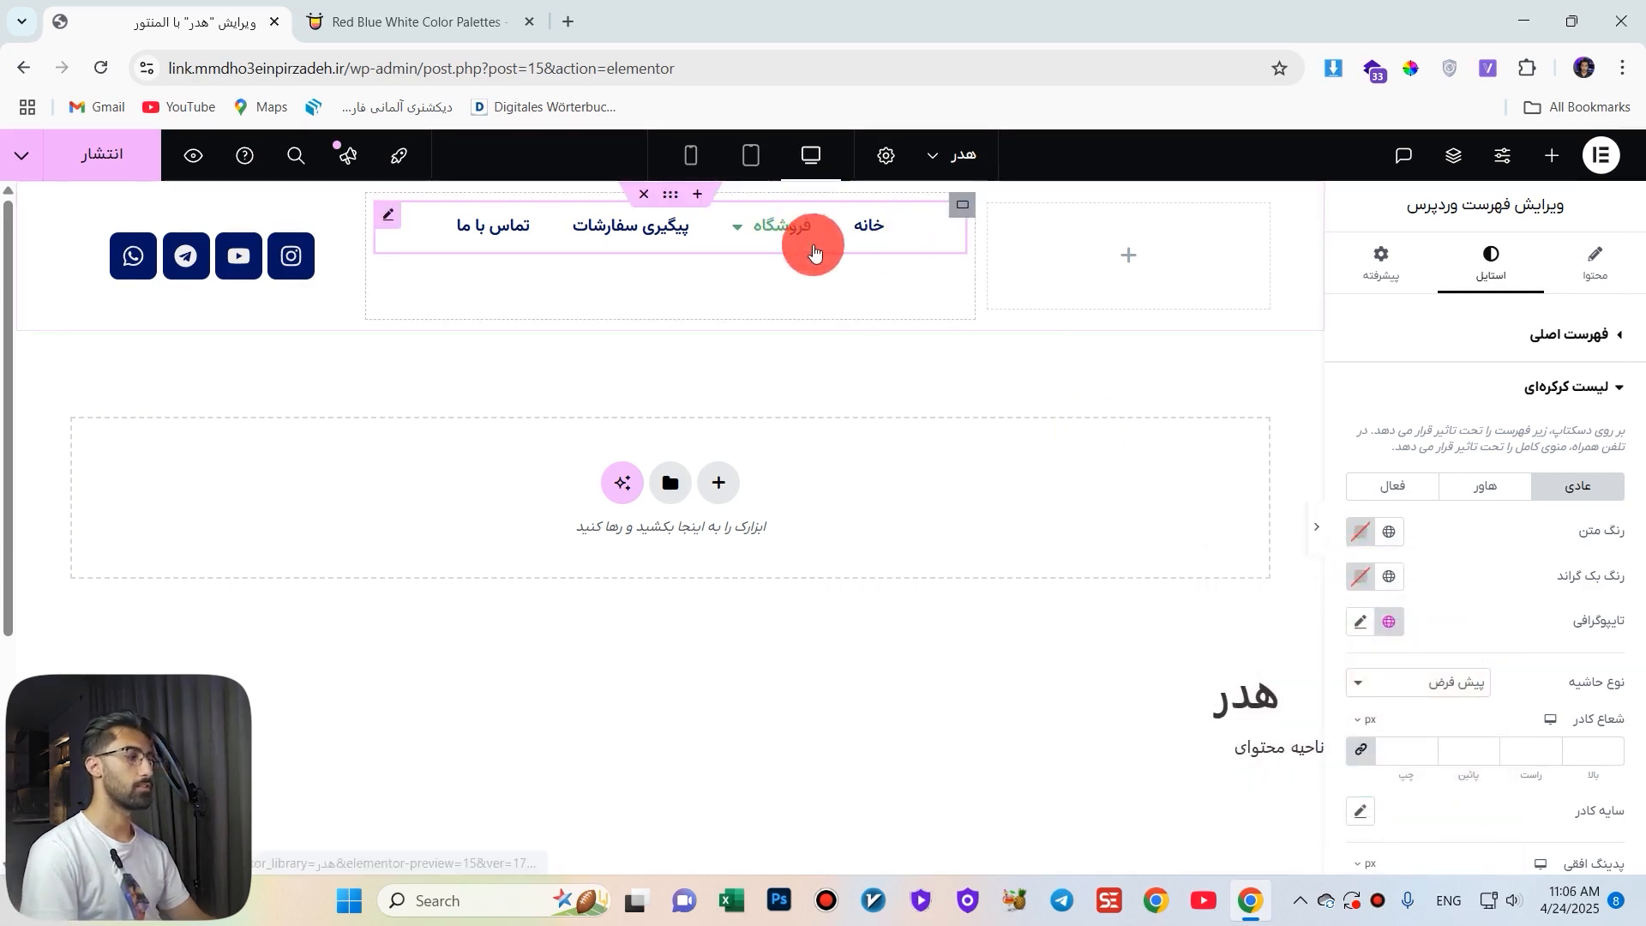
Set the dropdown list's typography to the Persian font family VazirMatn and preview the "فروشگاه" submenu.
left_click(1360, 624)
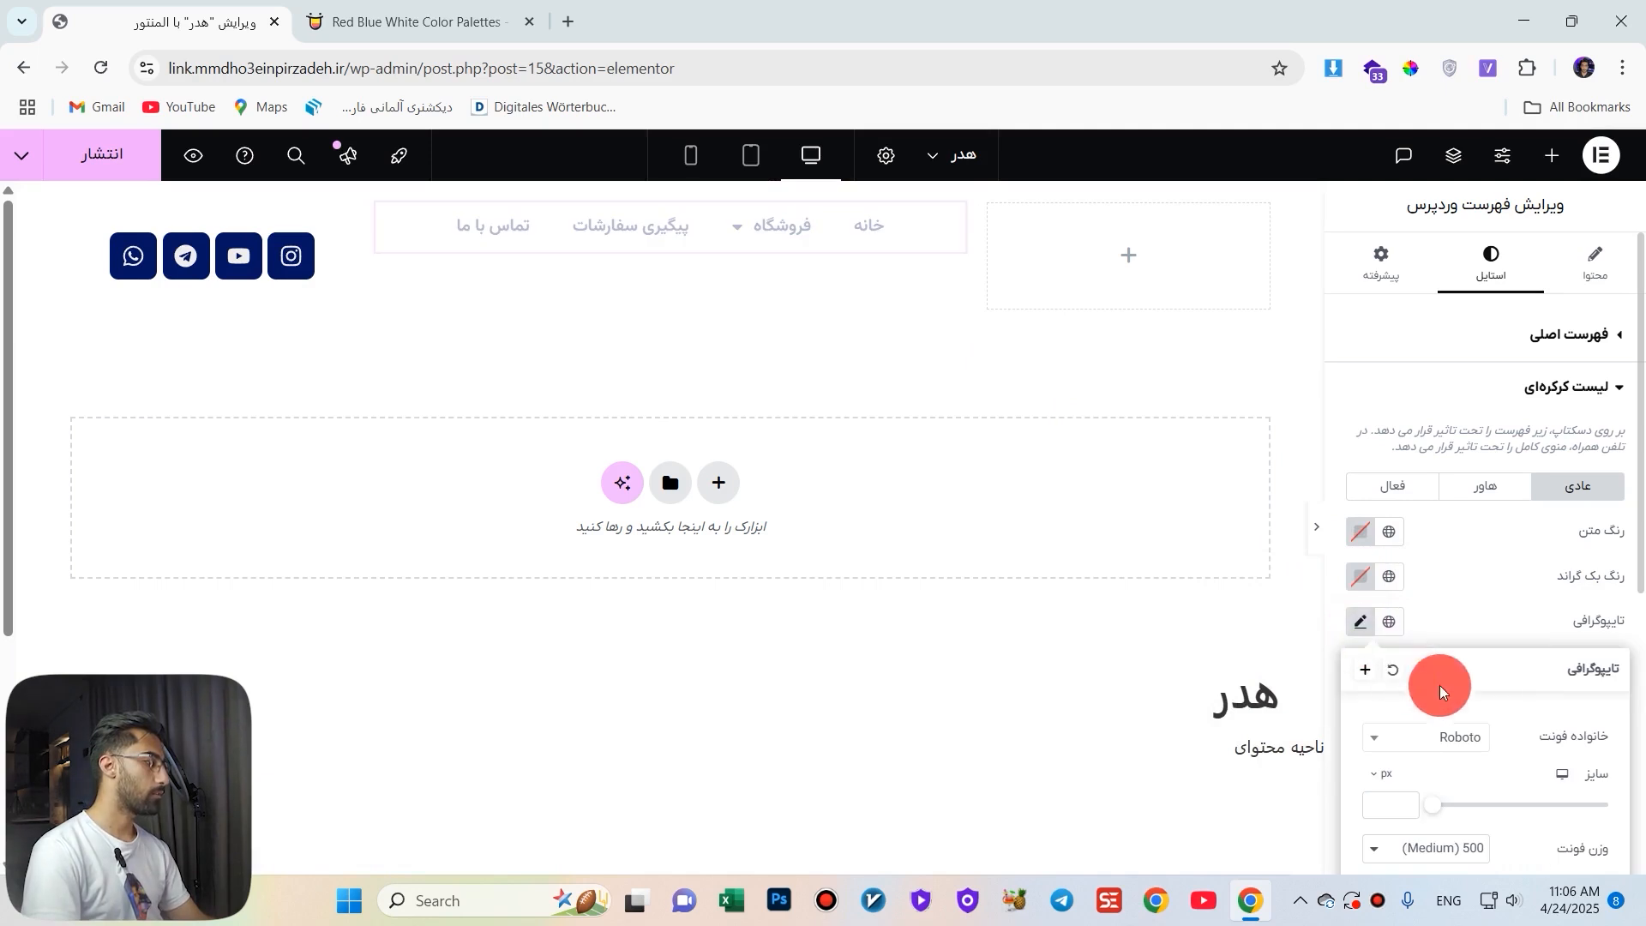
left_click(1467, 739)
type("vaz")
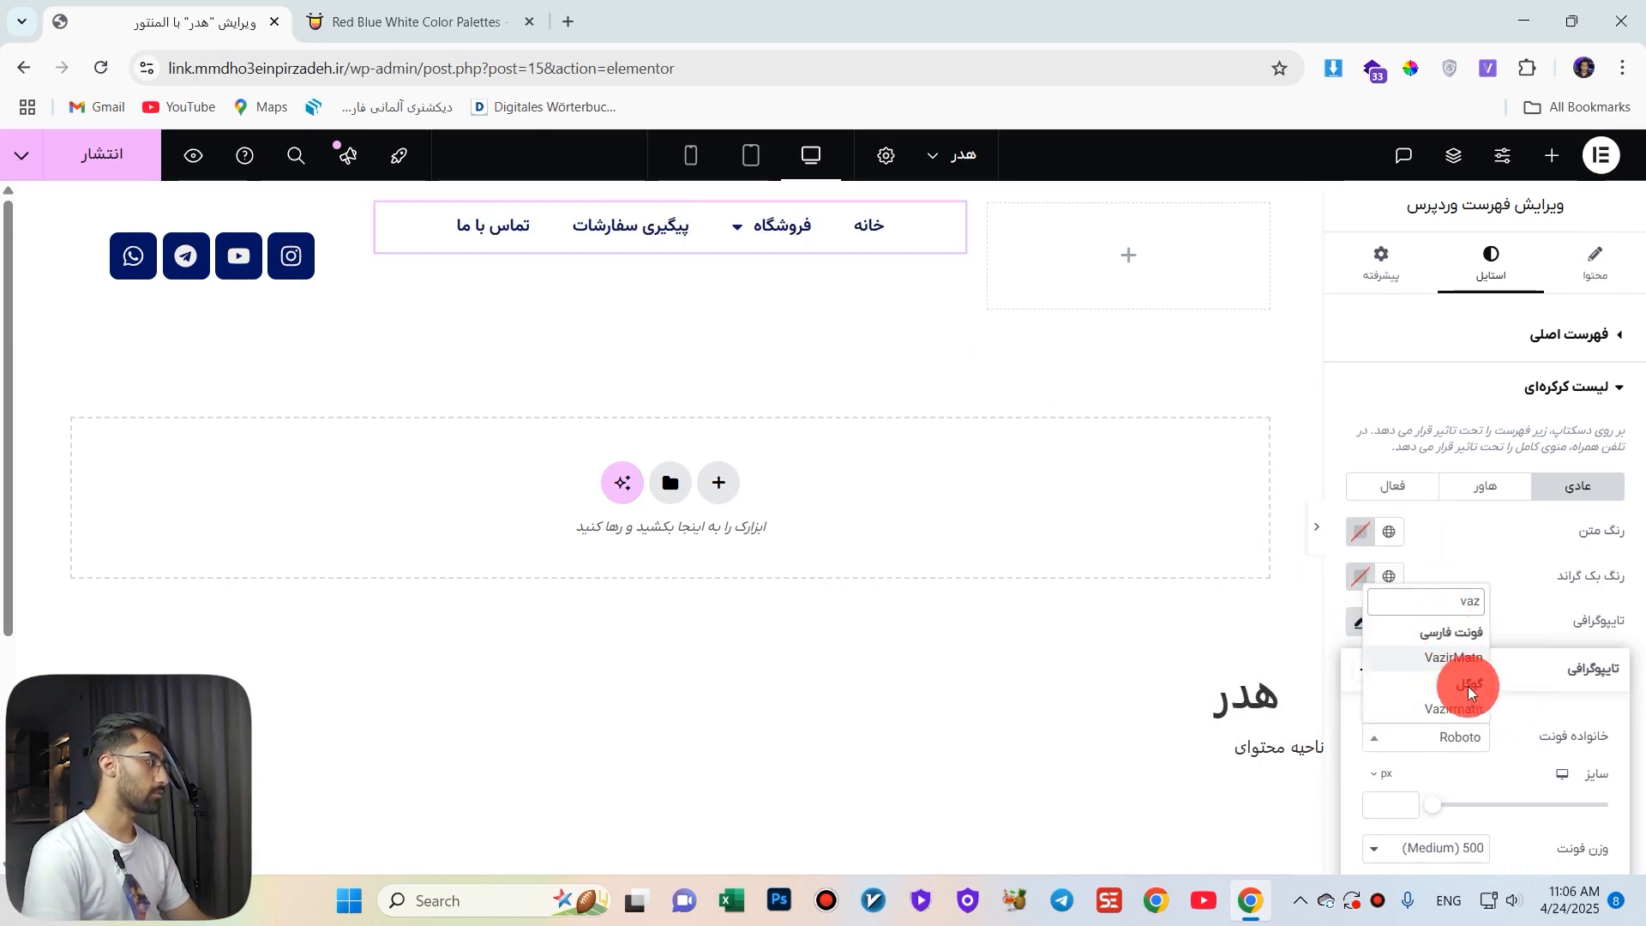
left_click(1457, 660)
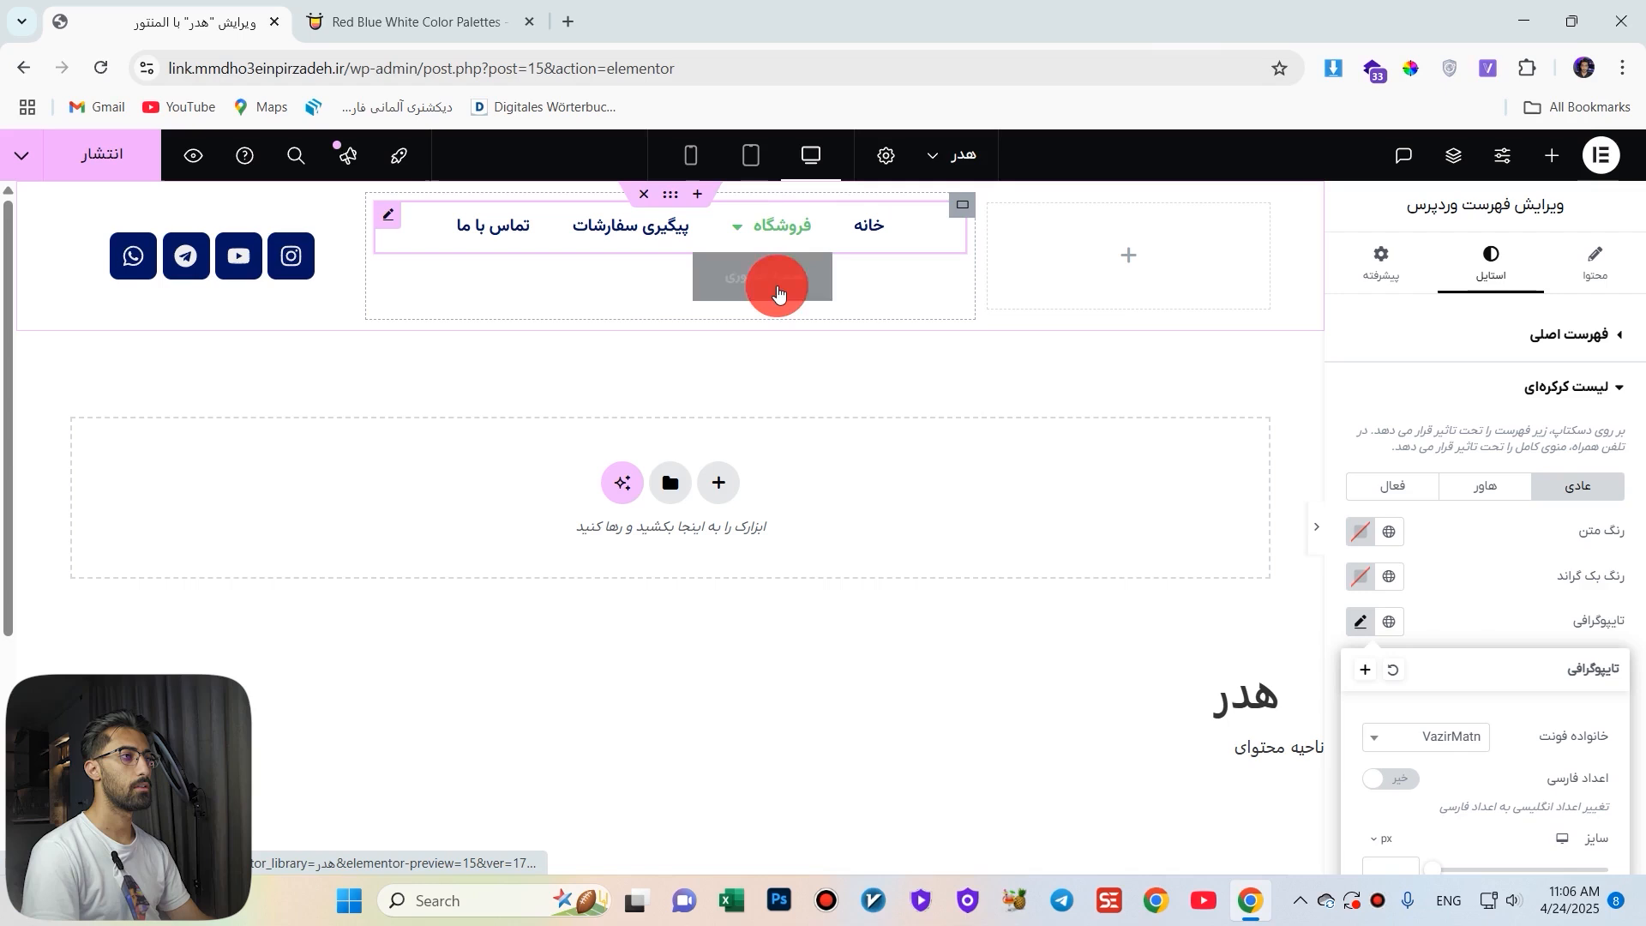
left_click(1337, 492)
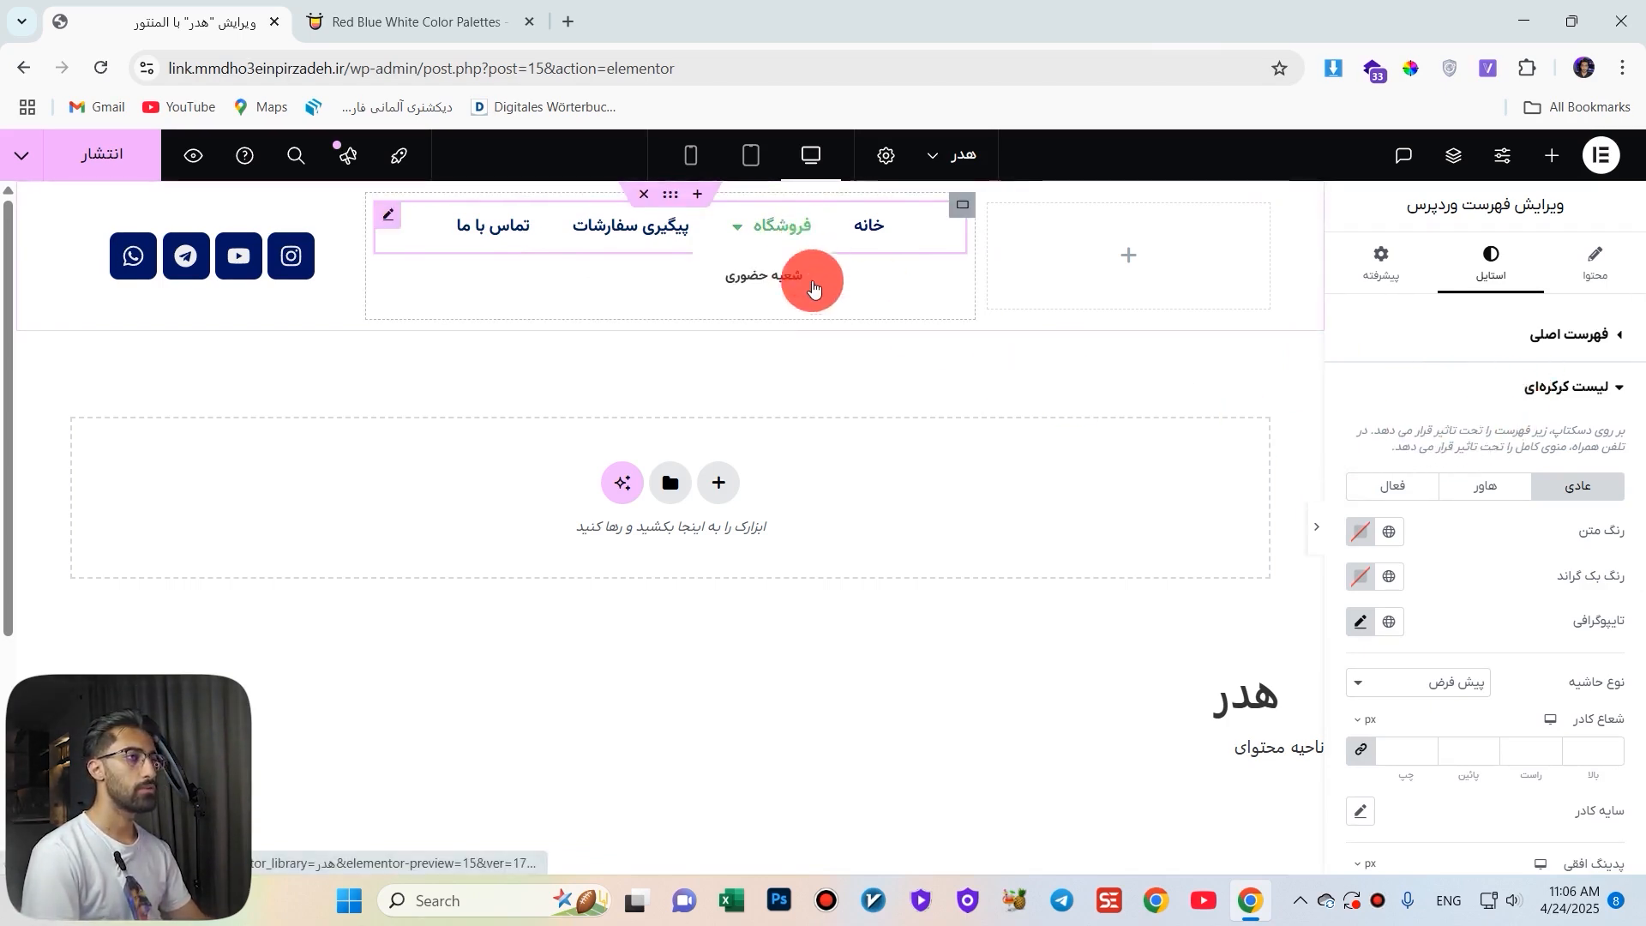
Set the dropdown list's normal text colour to navy 041562 and preview it on the "فروشگاه" submenu.
left_click(1360, 531)
key("super+v")
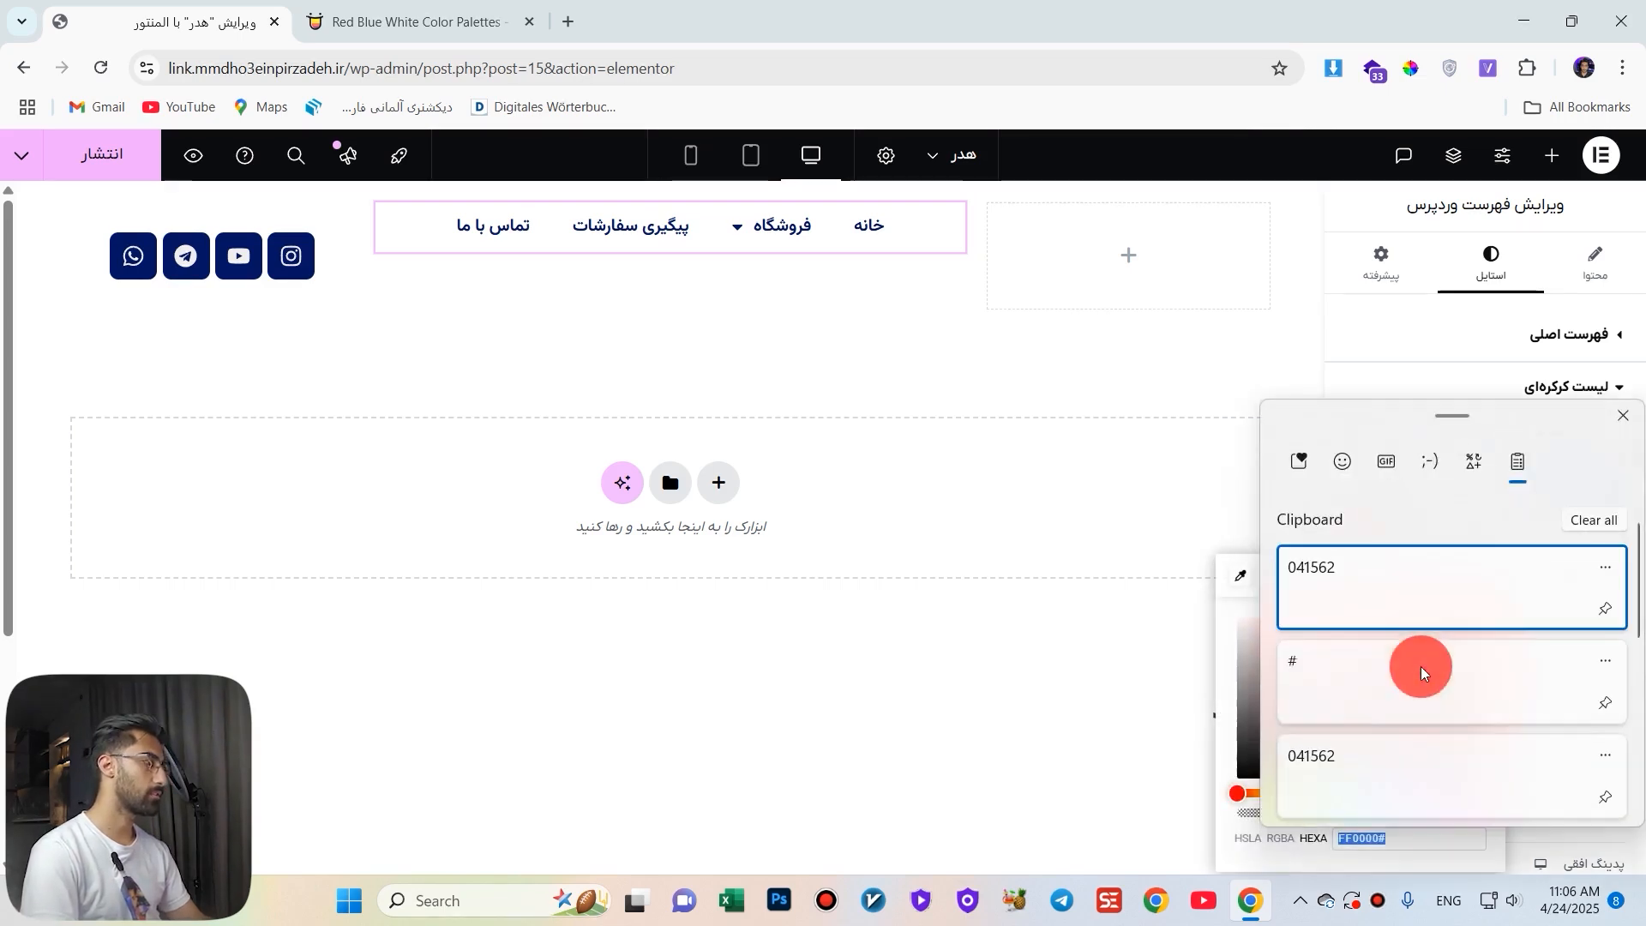
left_click(1392, 594)
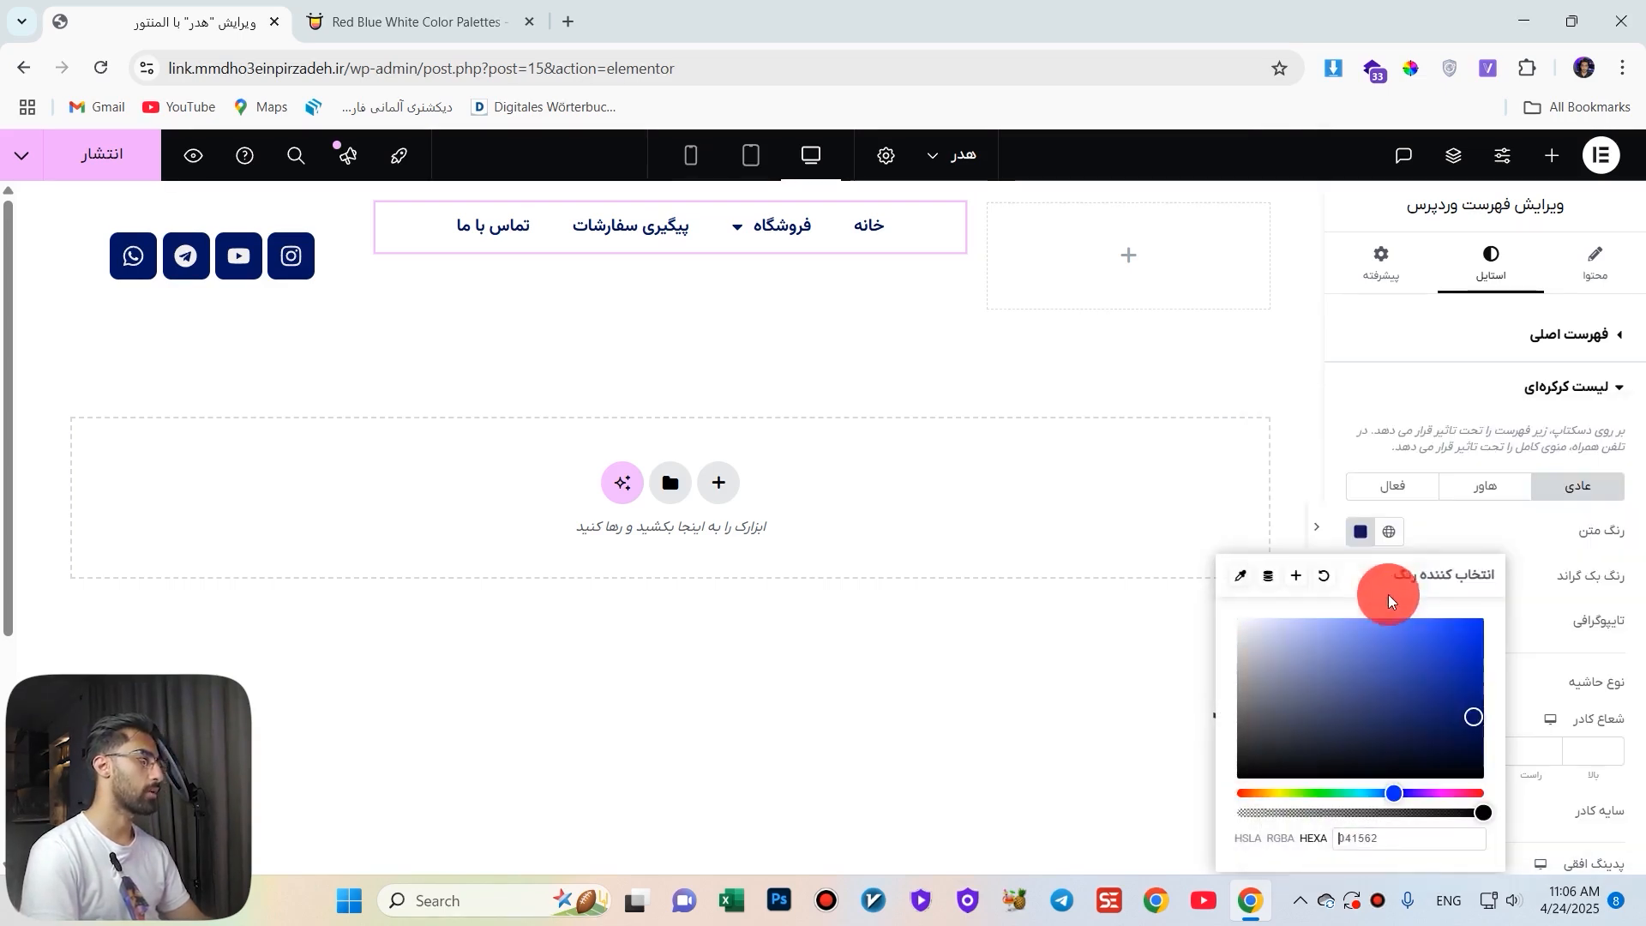
left_click(1327, 492)
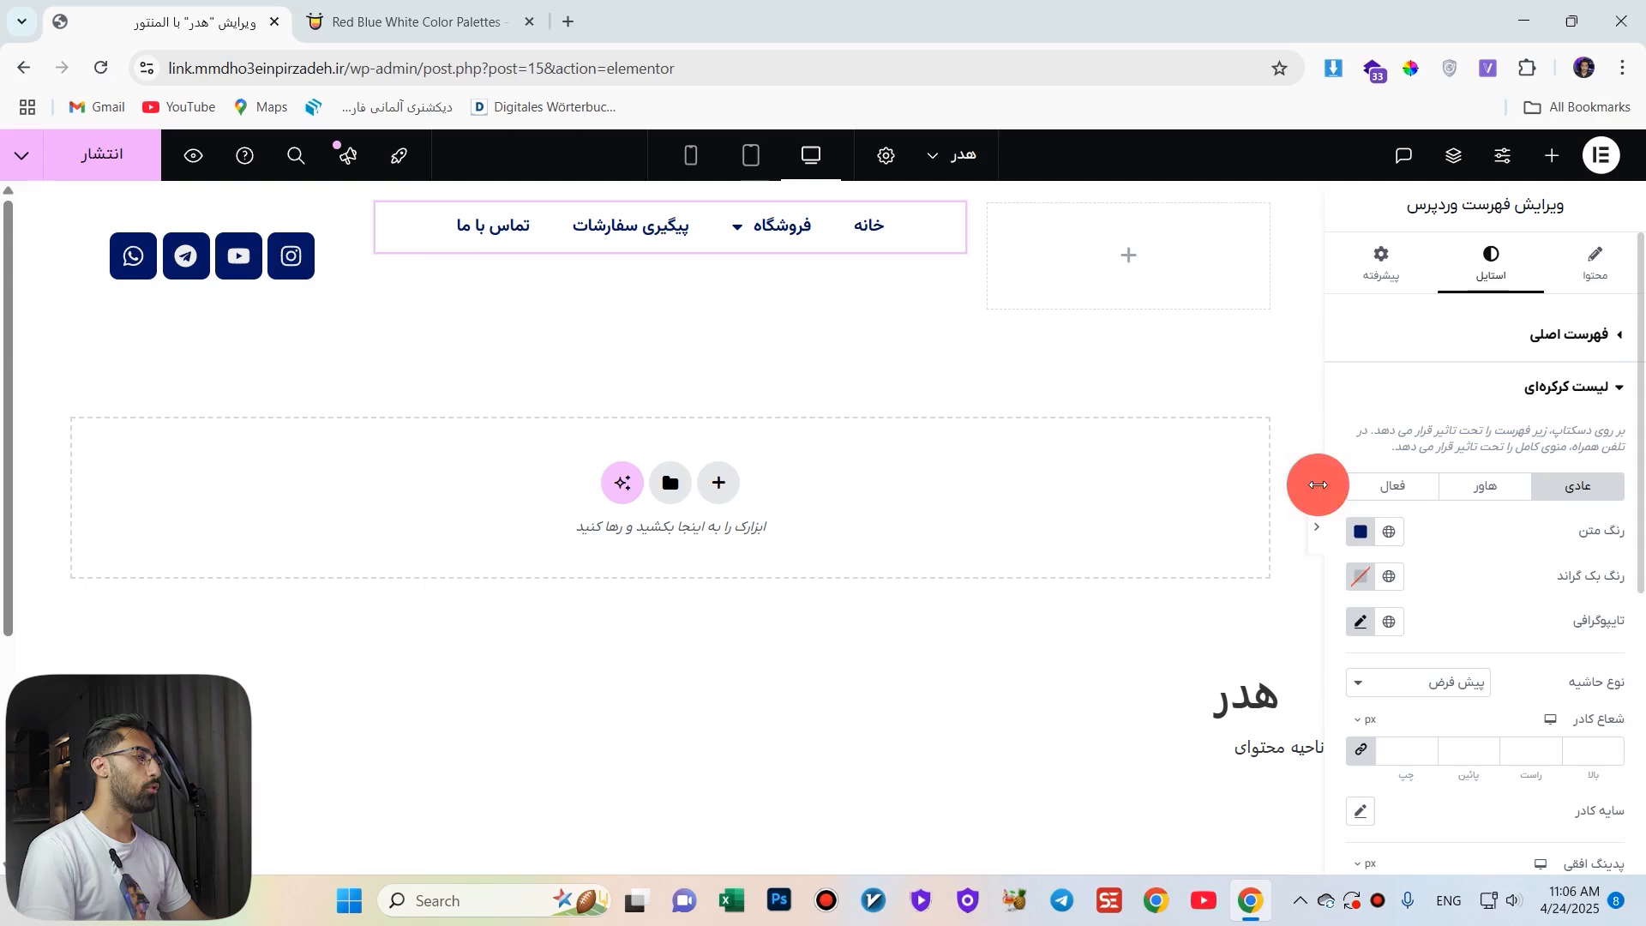
left_click(1361, 533)
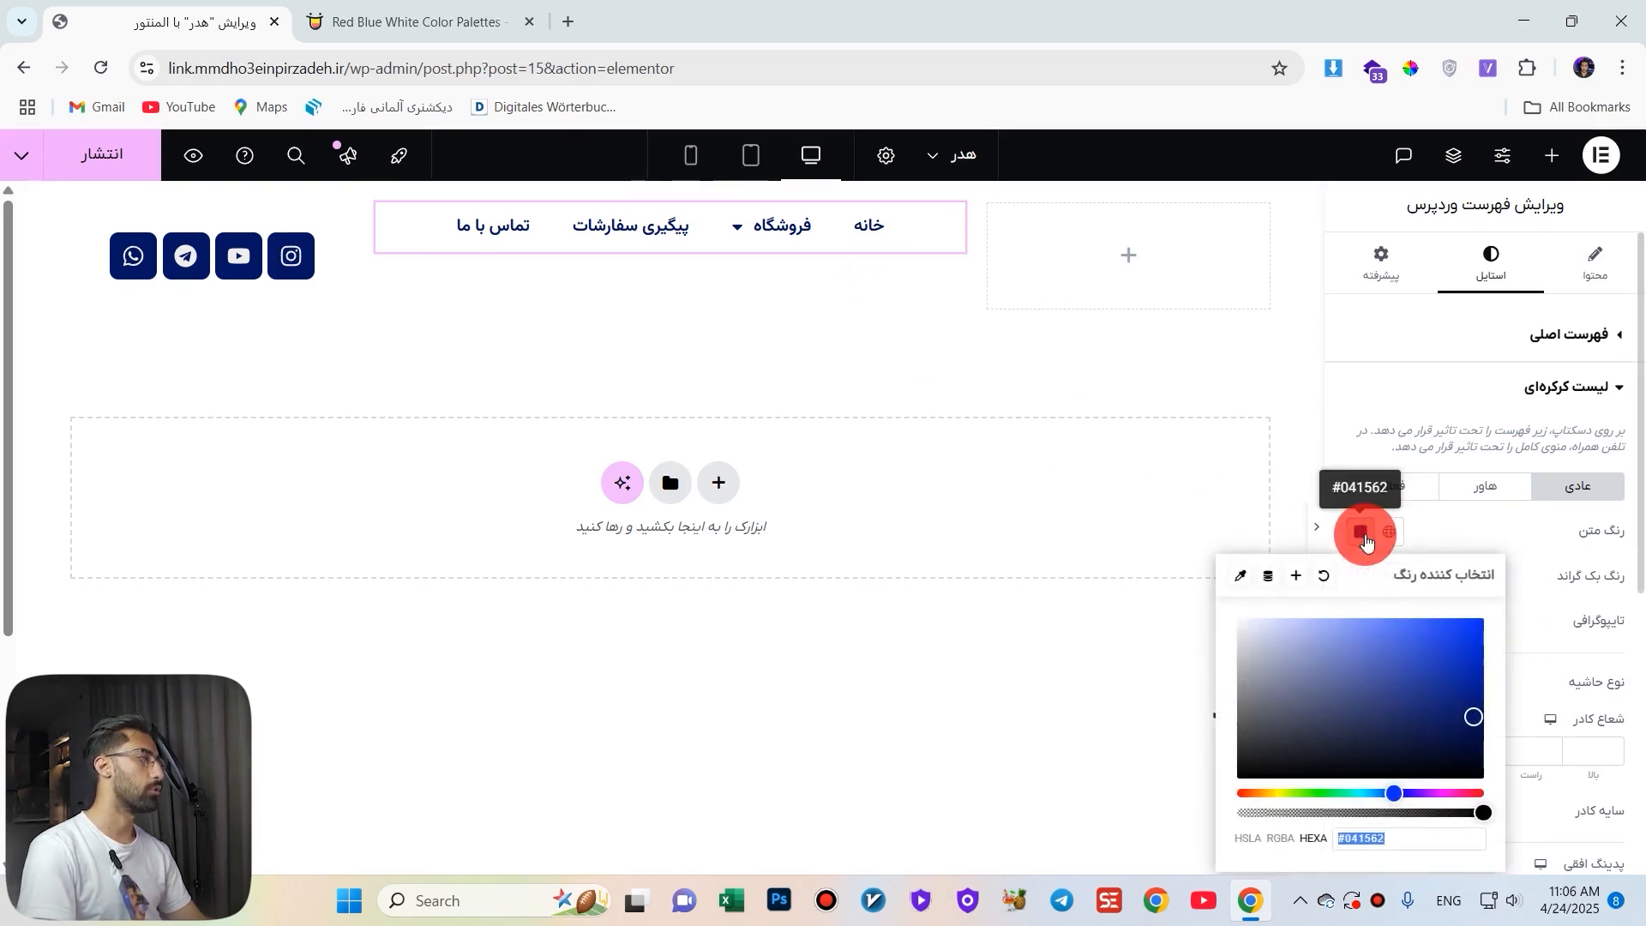
key("super+v")
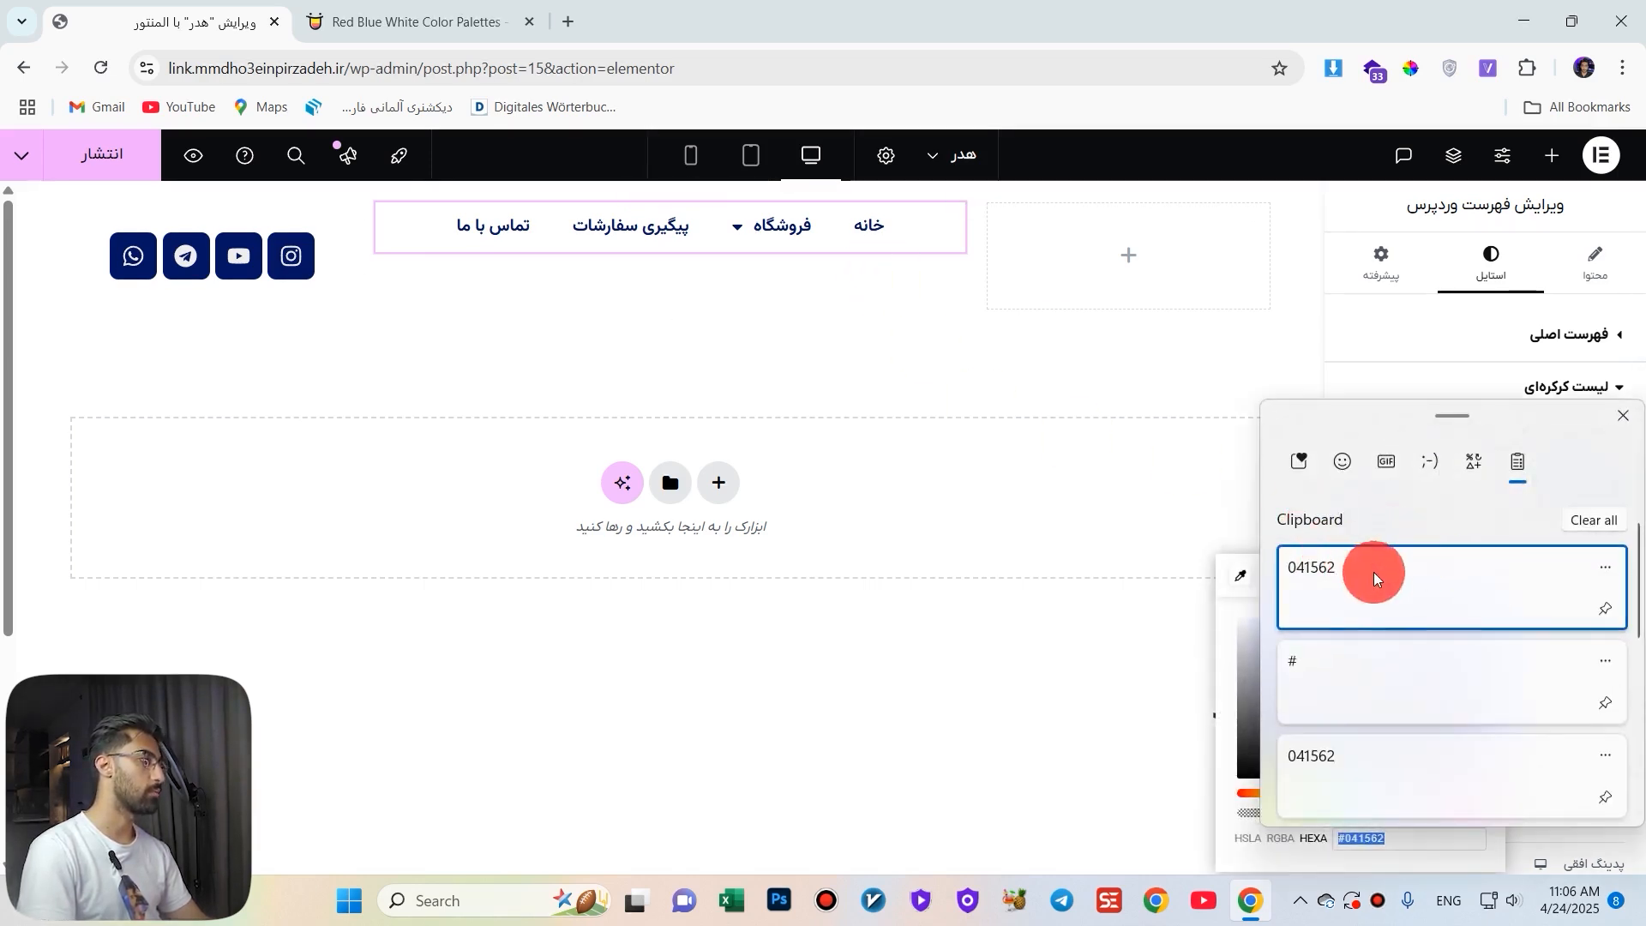
key("Escape")
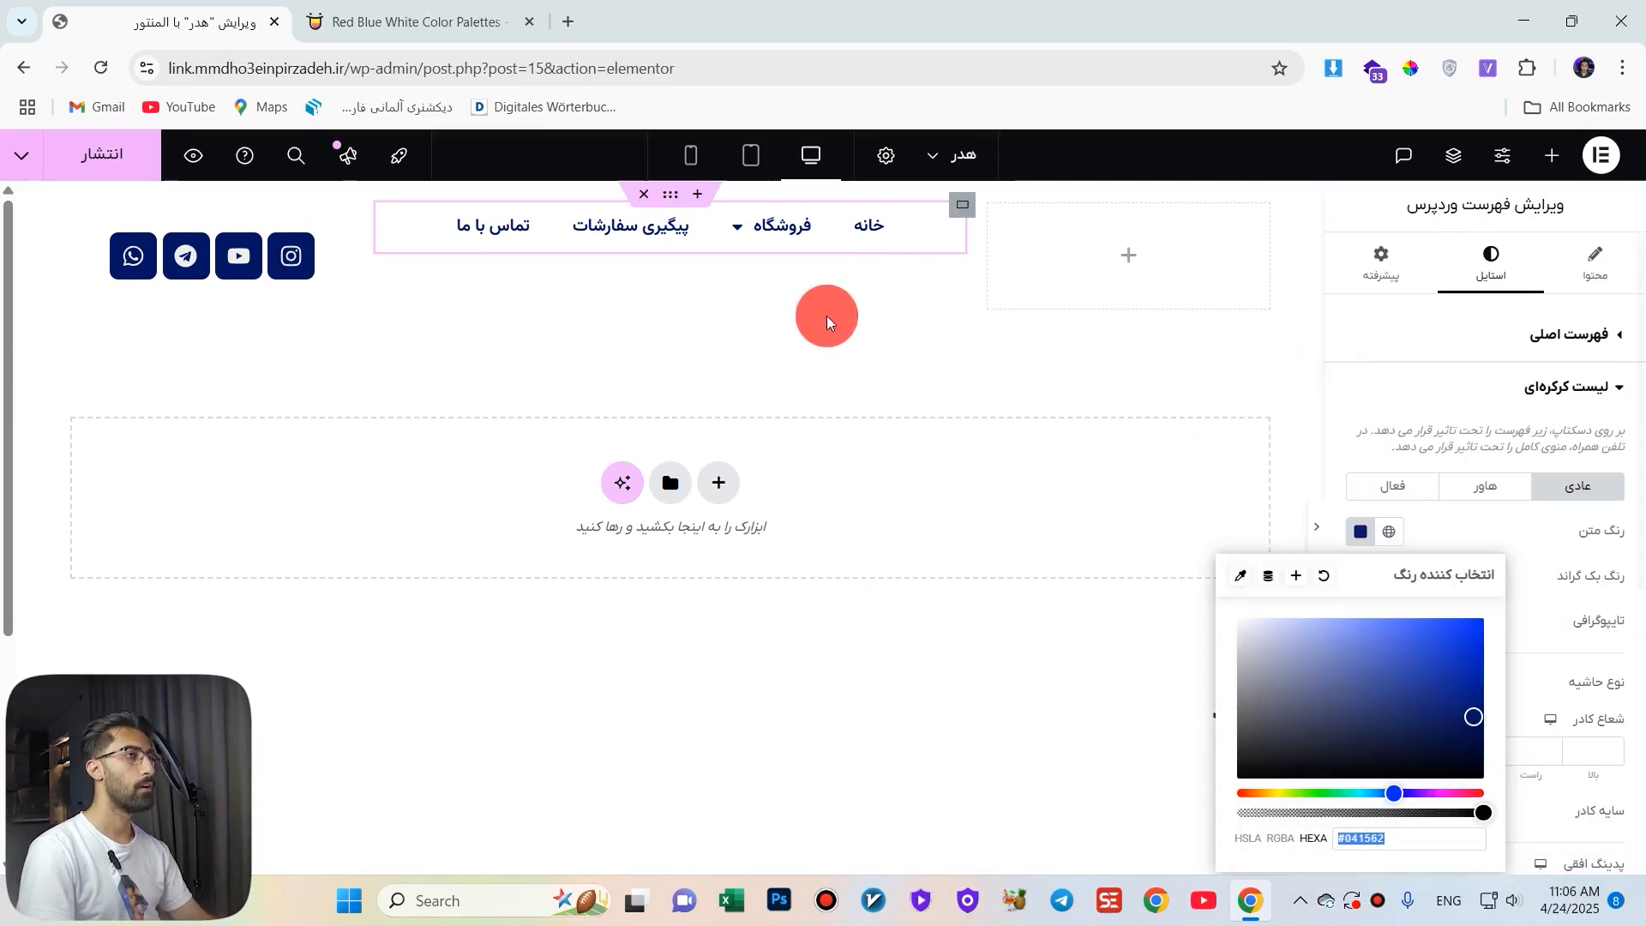
mouse_move(776, 227)
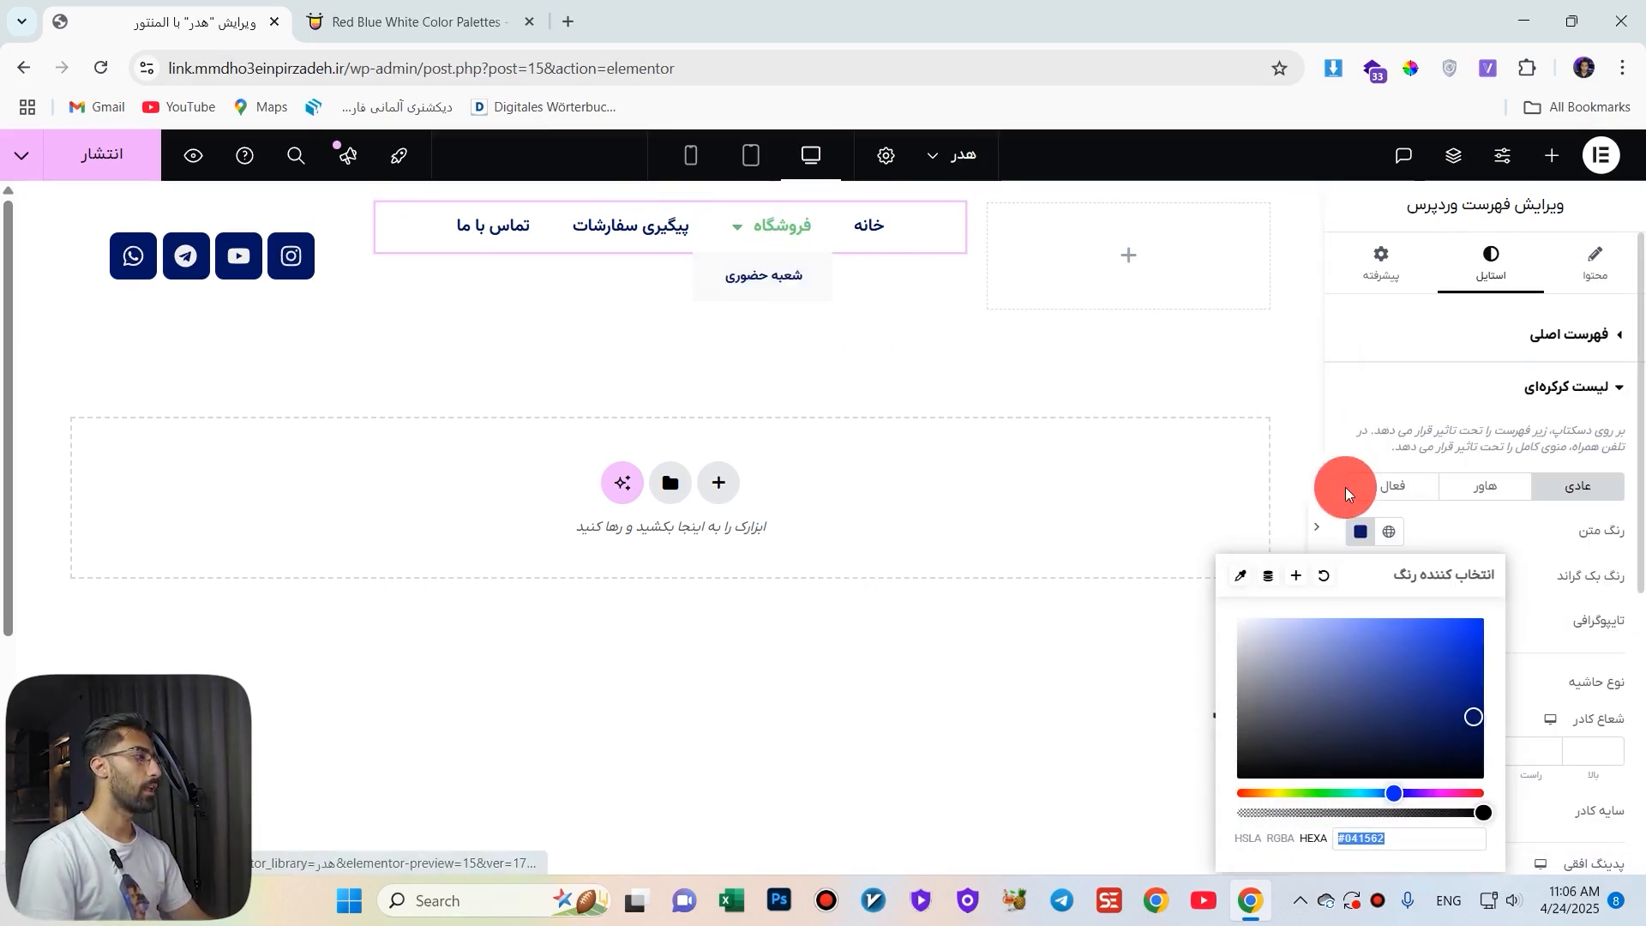
left_click(1360, 532)
Try red FF0000 at different opacities as the dropdown list's background, preview it on the "فروشگاه" submenu and reset the colour.
left_click(1362, 578)
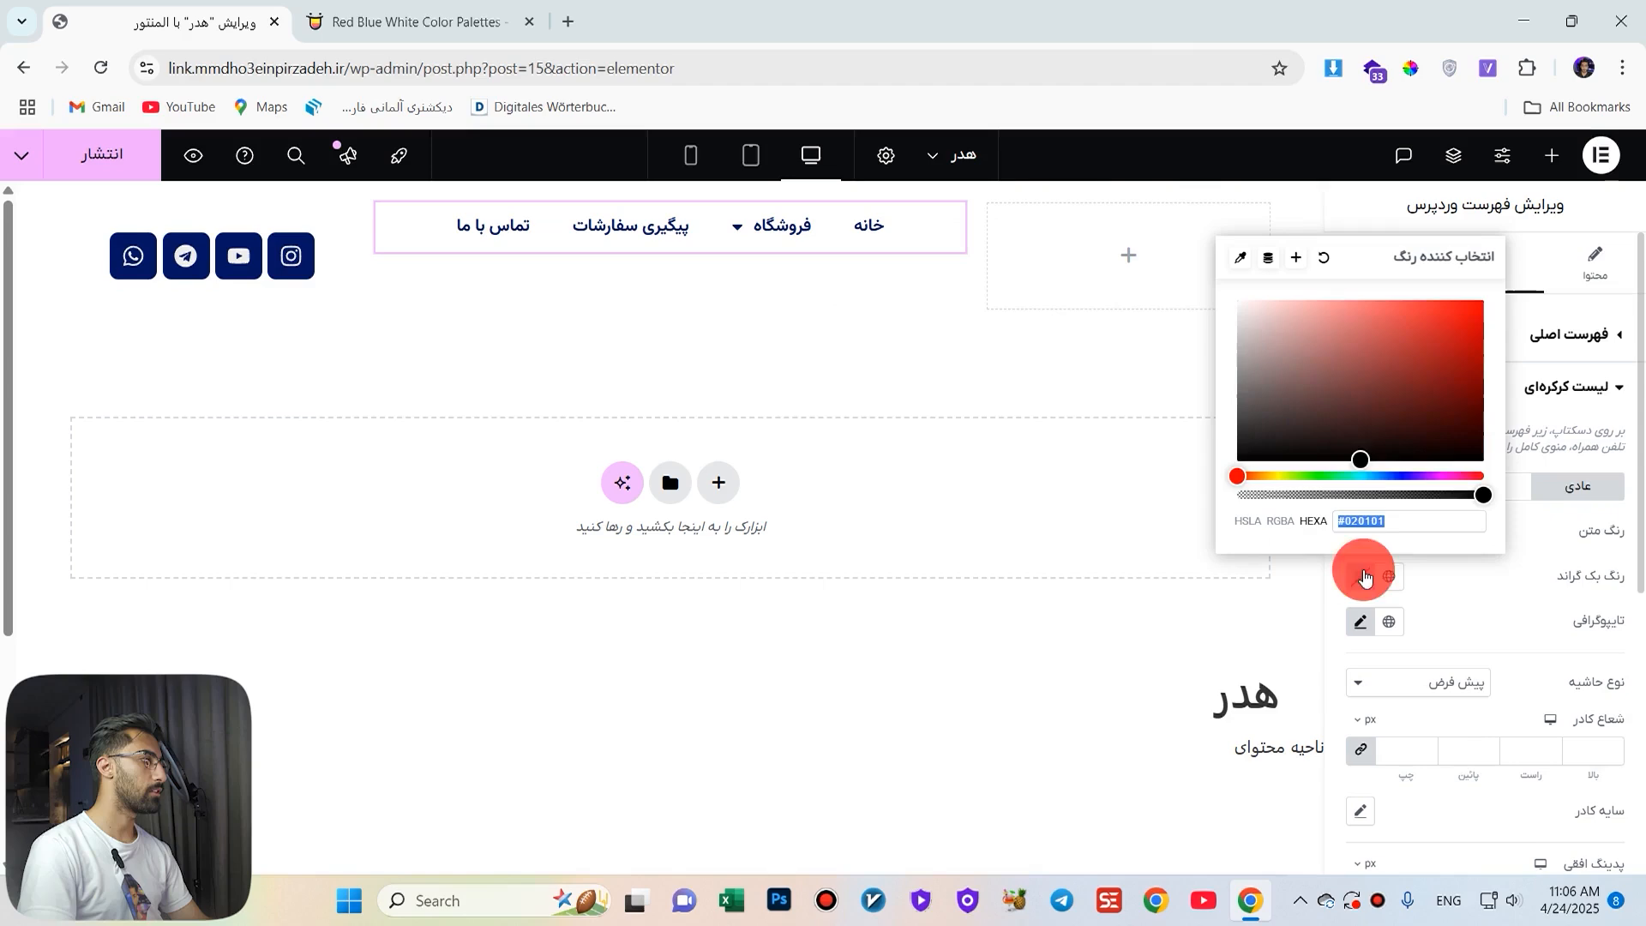
left_click_drag(1374, 419, 1628, 192)
mouse_move(778, 227)
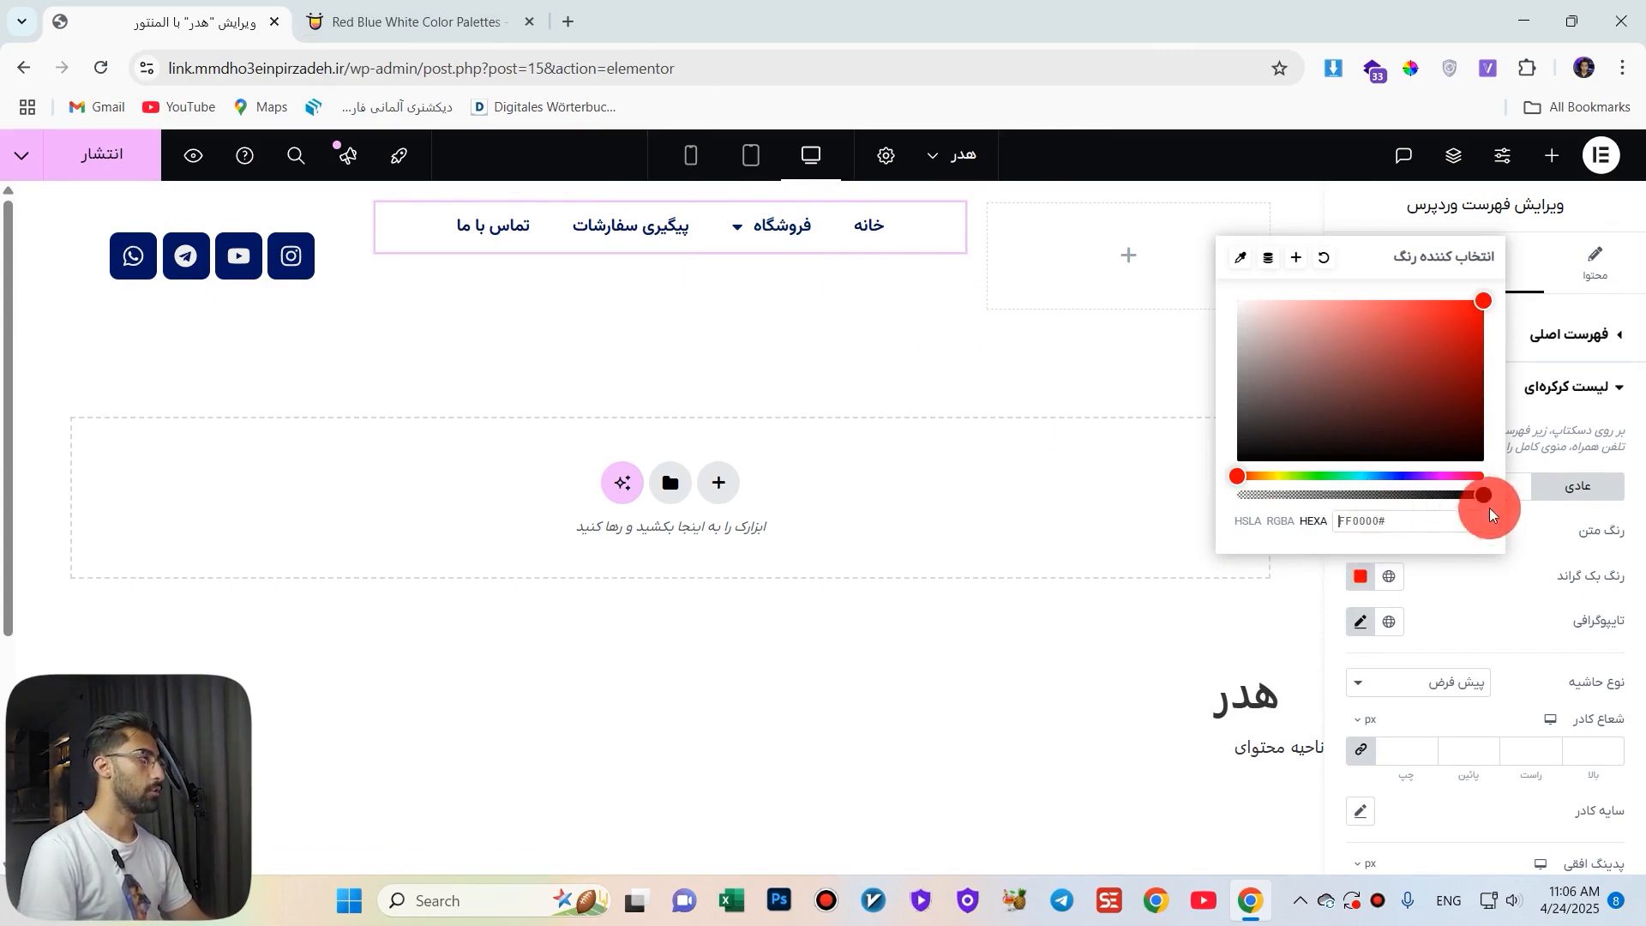
left_click_drag(1480, 494, 1197, 491)
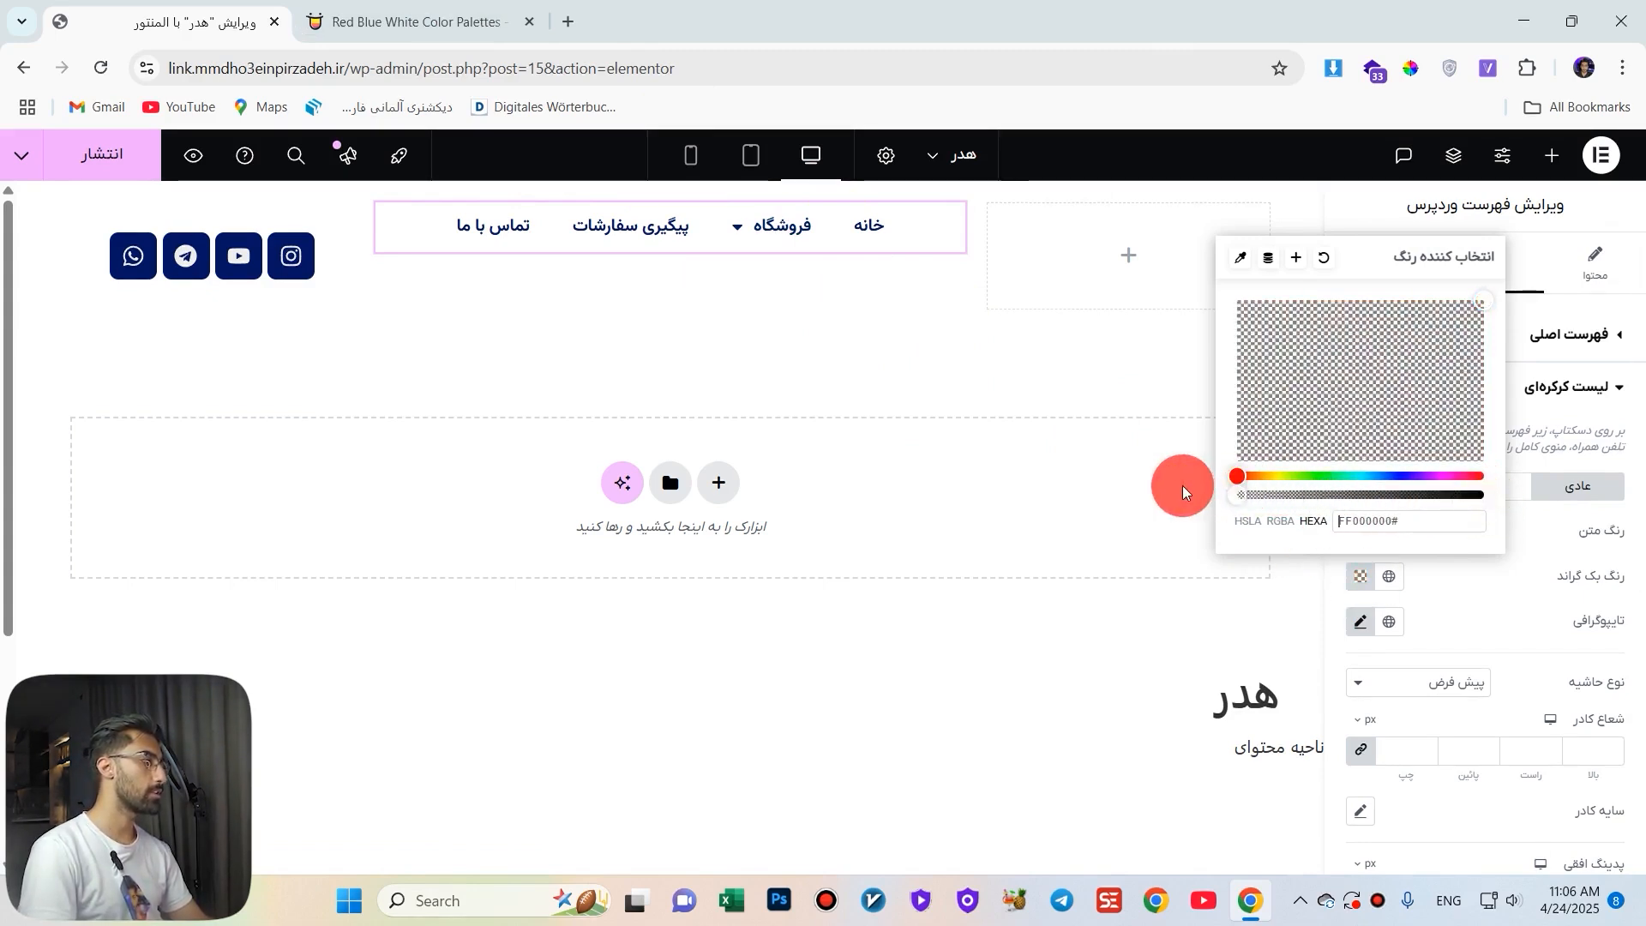
mouse_move(780, 228)
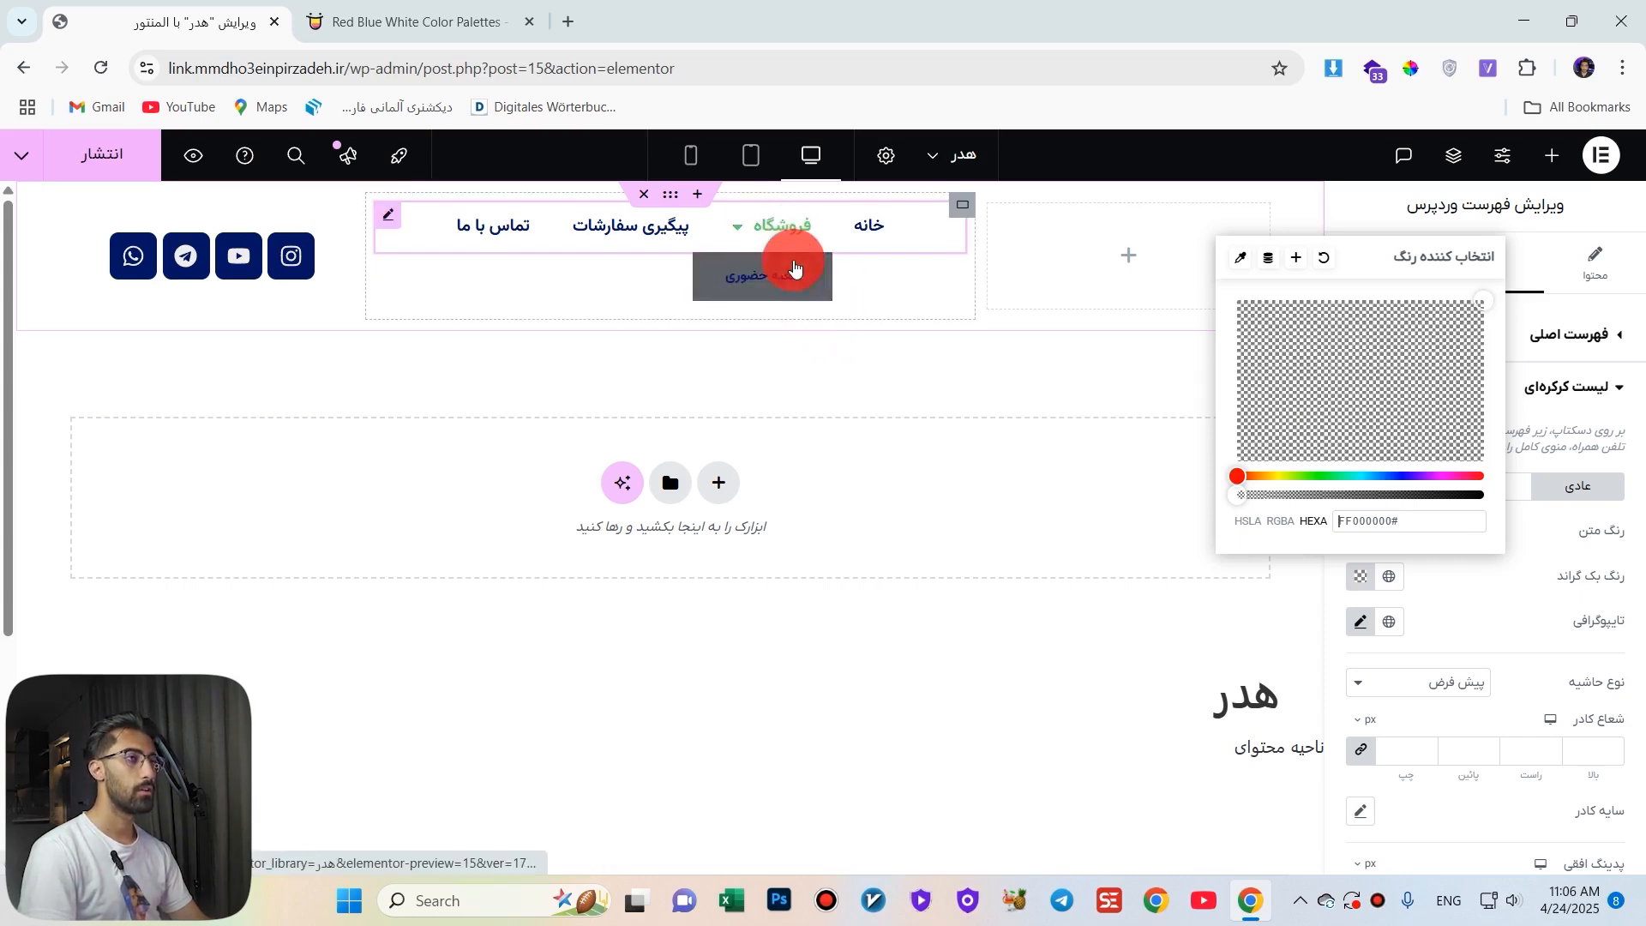
left_click(1345, 494)
left_click(1433, 495)
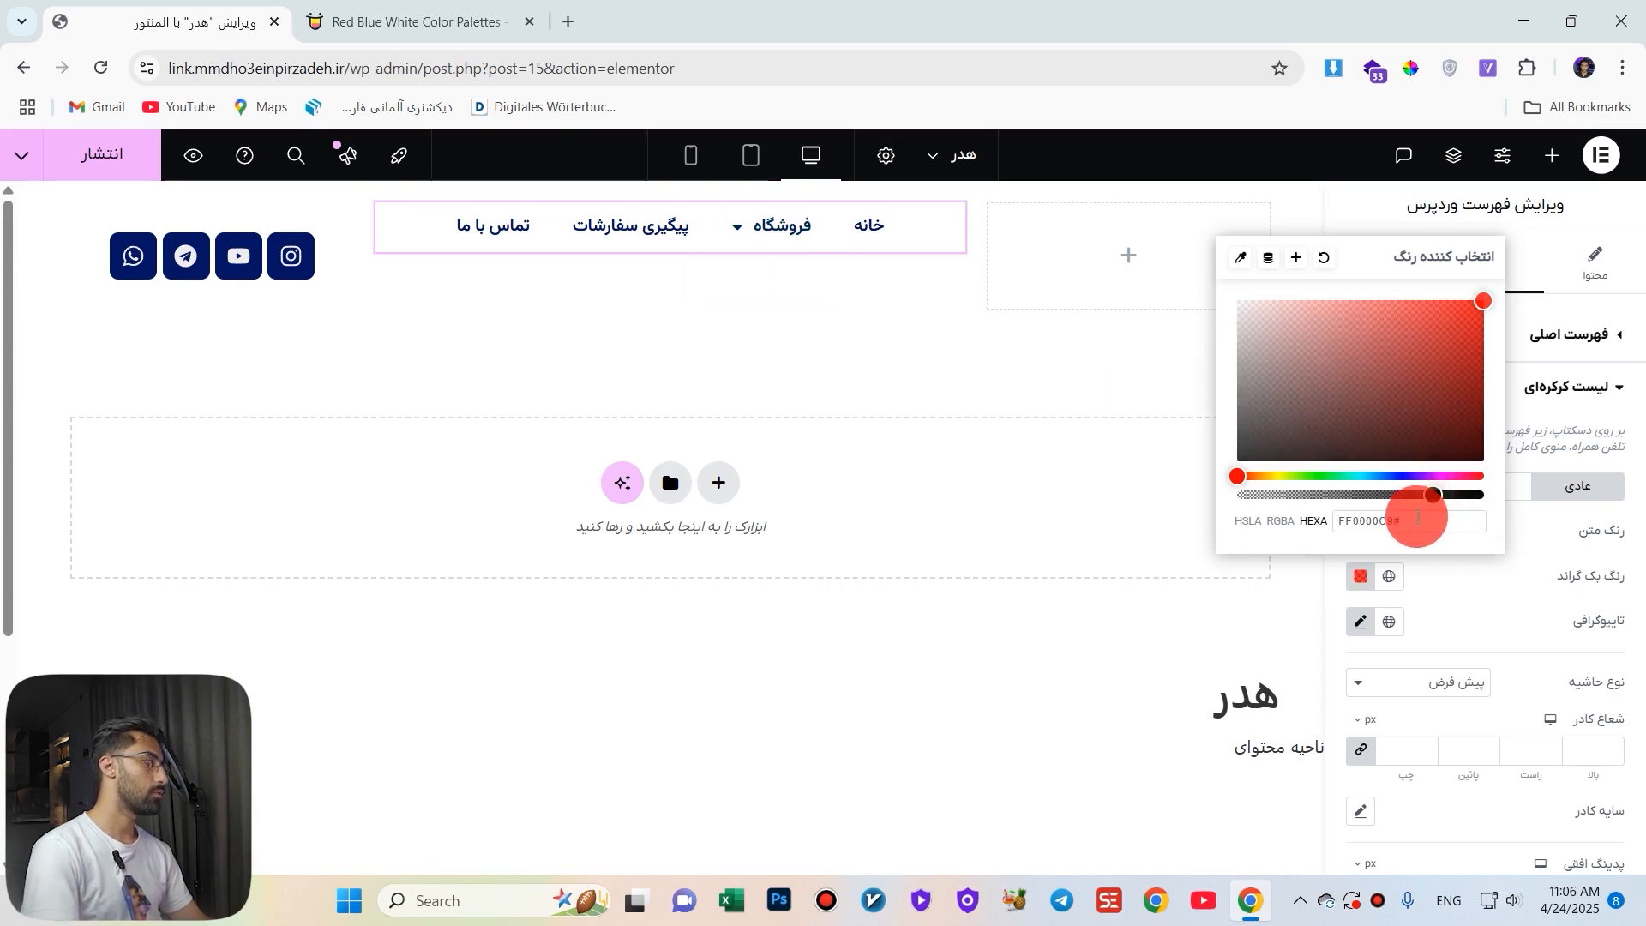
left_click_drag(1413, 520, 1290, 523)
left_click(1346, 564)
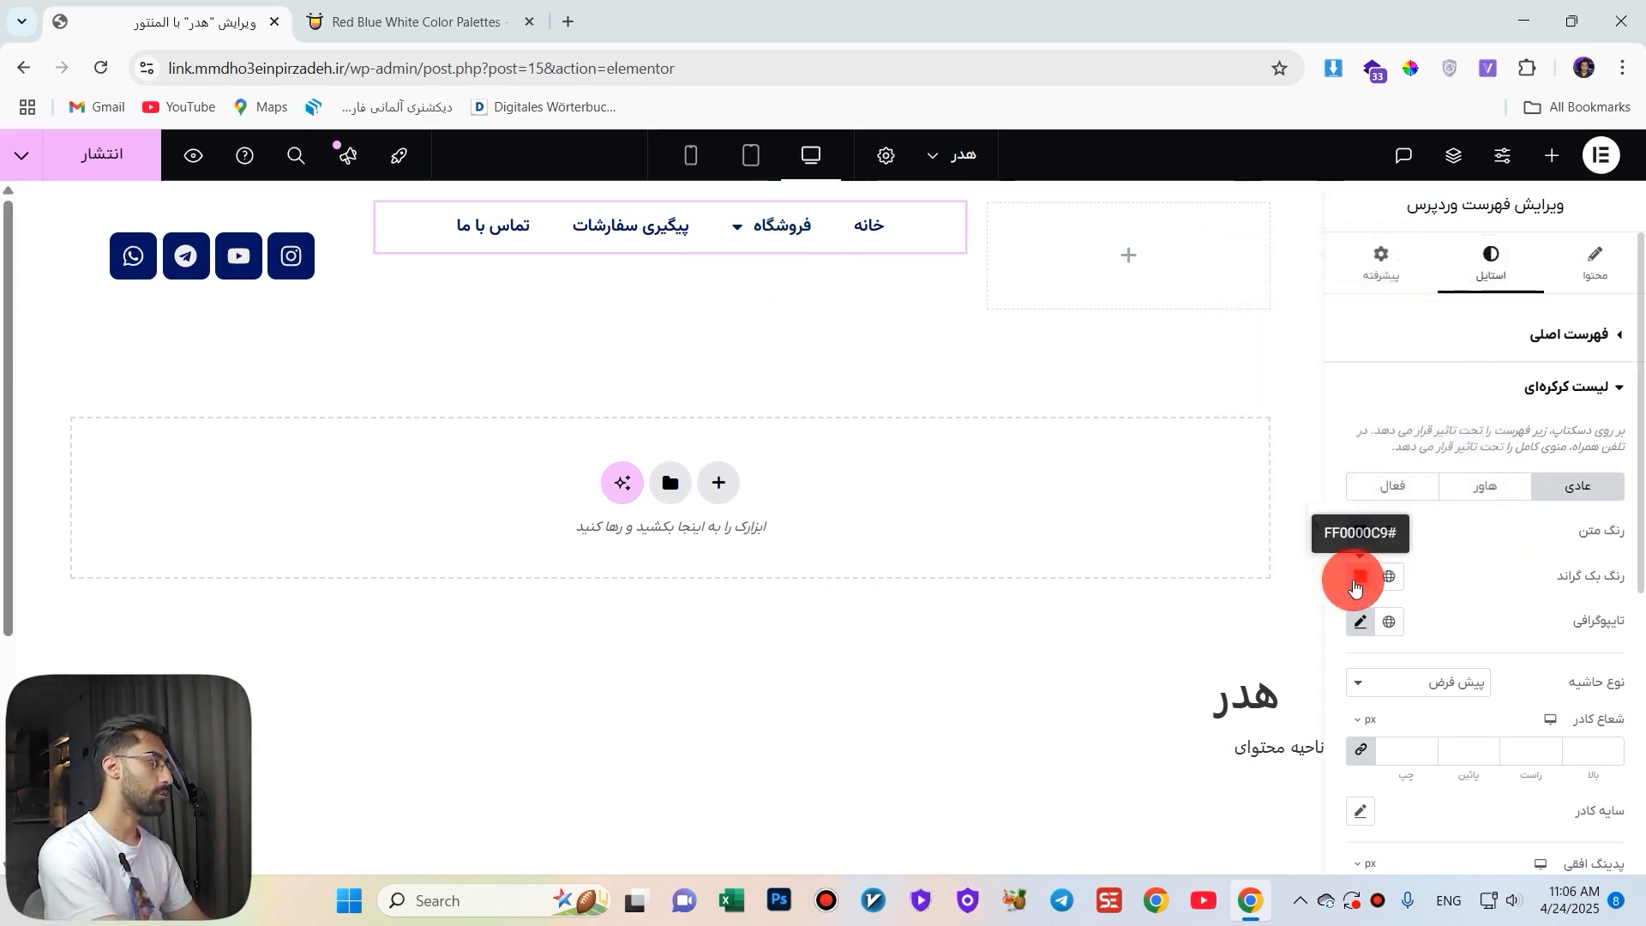
left_click(1347, 569)
left_click(1321, 272)
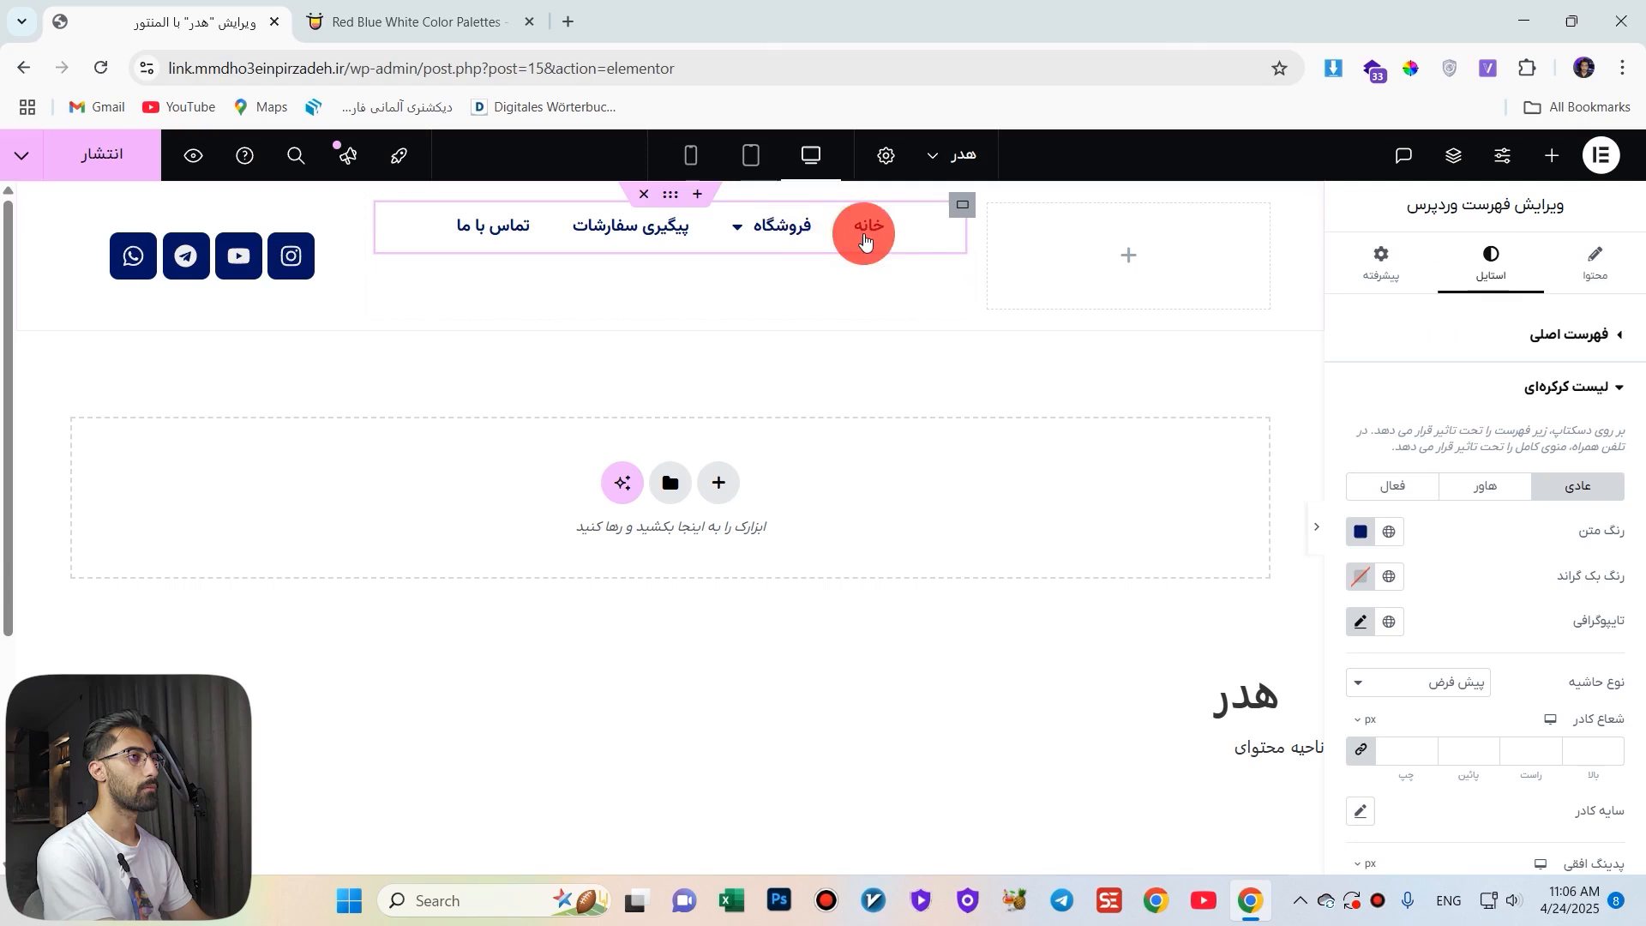
mouse_move(776, 225)
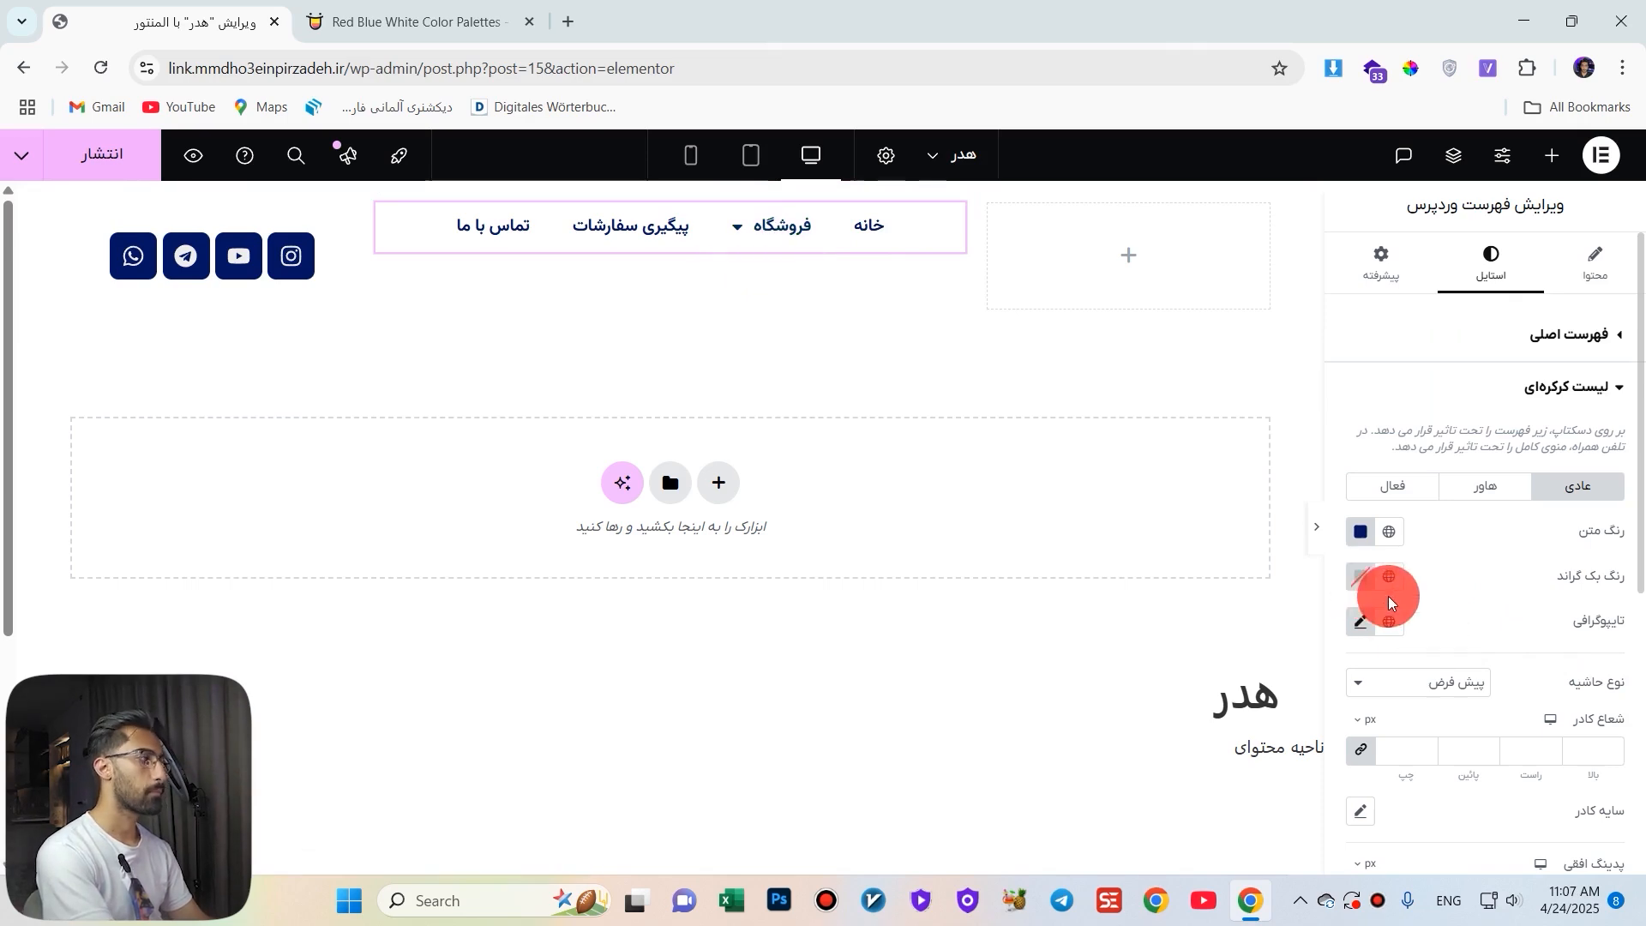
Take the light grey from the Color Hunt navy-and-red palette, set EEEEEE as the dropdown list's background and preview the "فروشگاه" submenu.
left_click(510, 17)
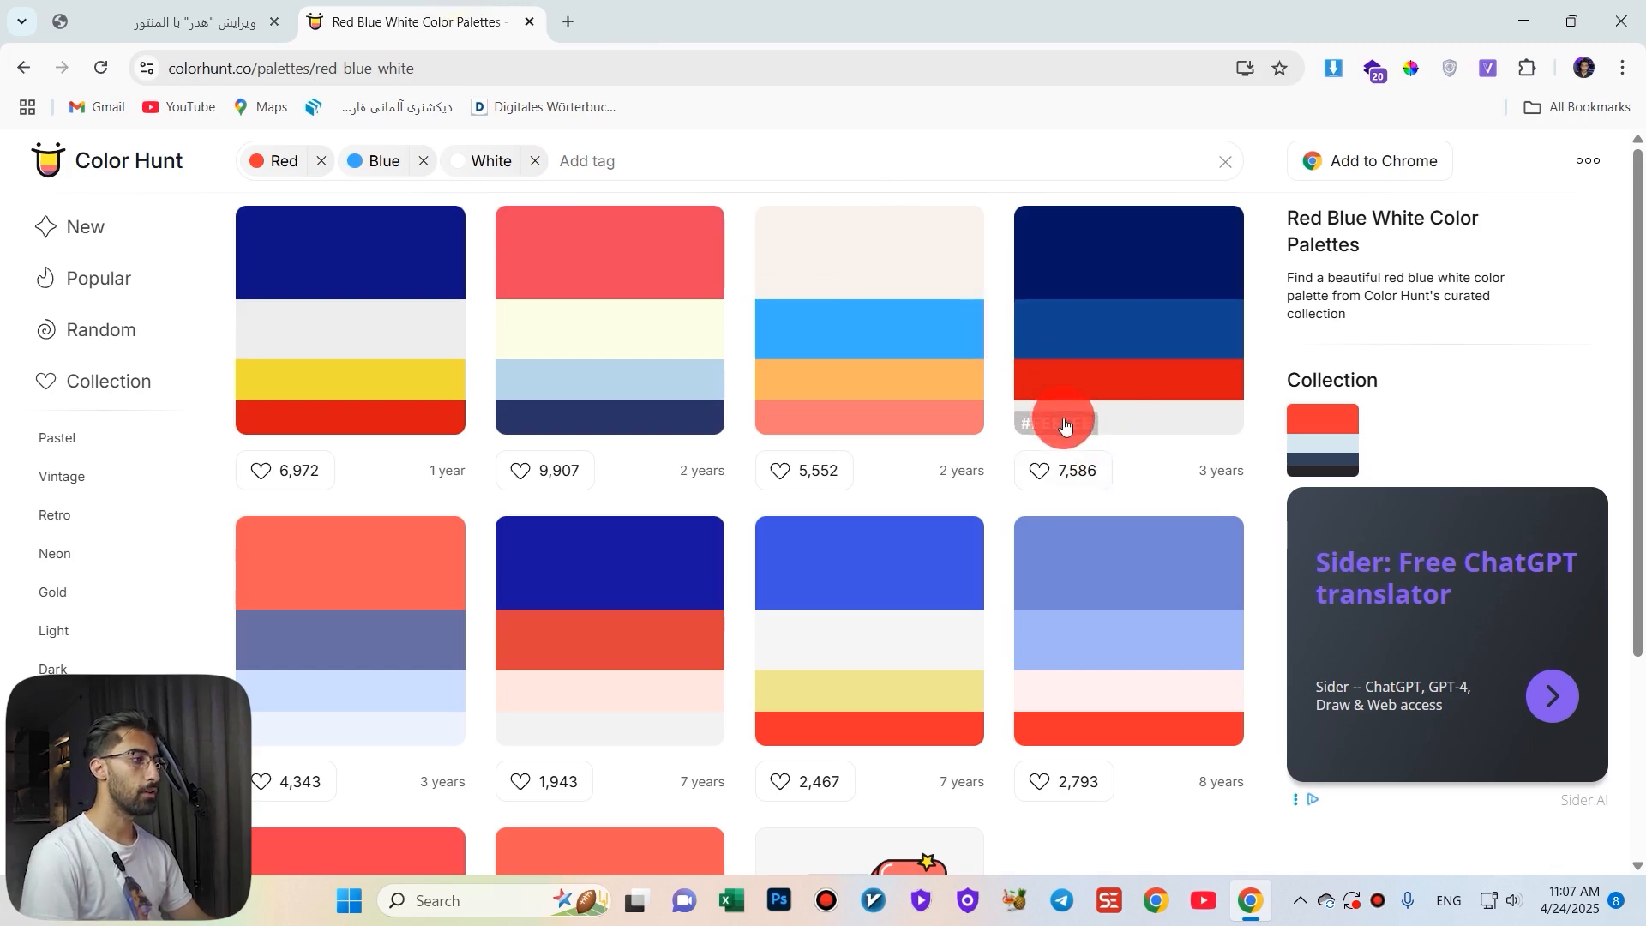
left_click(197, 22)
left_click(1413, 583)
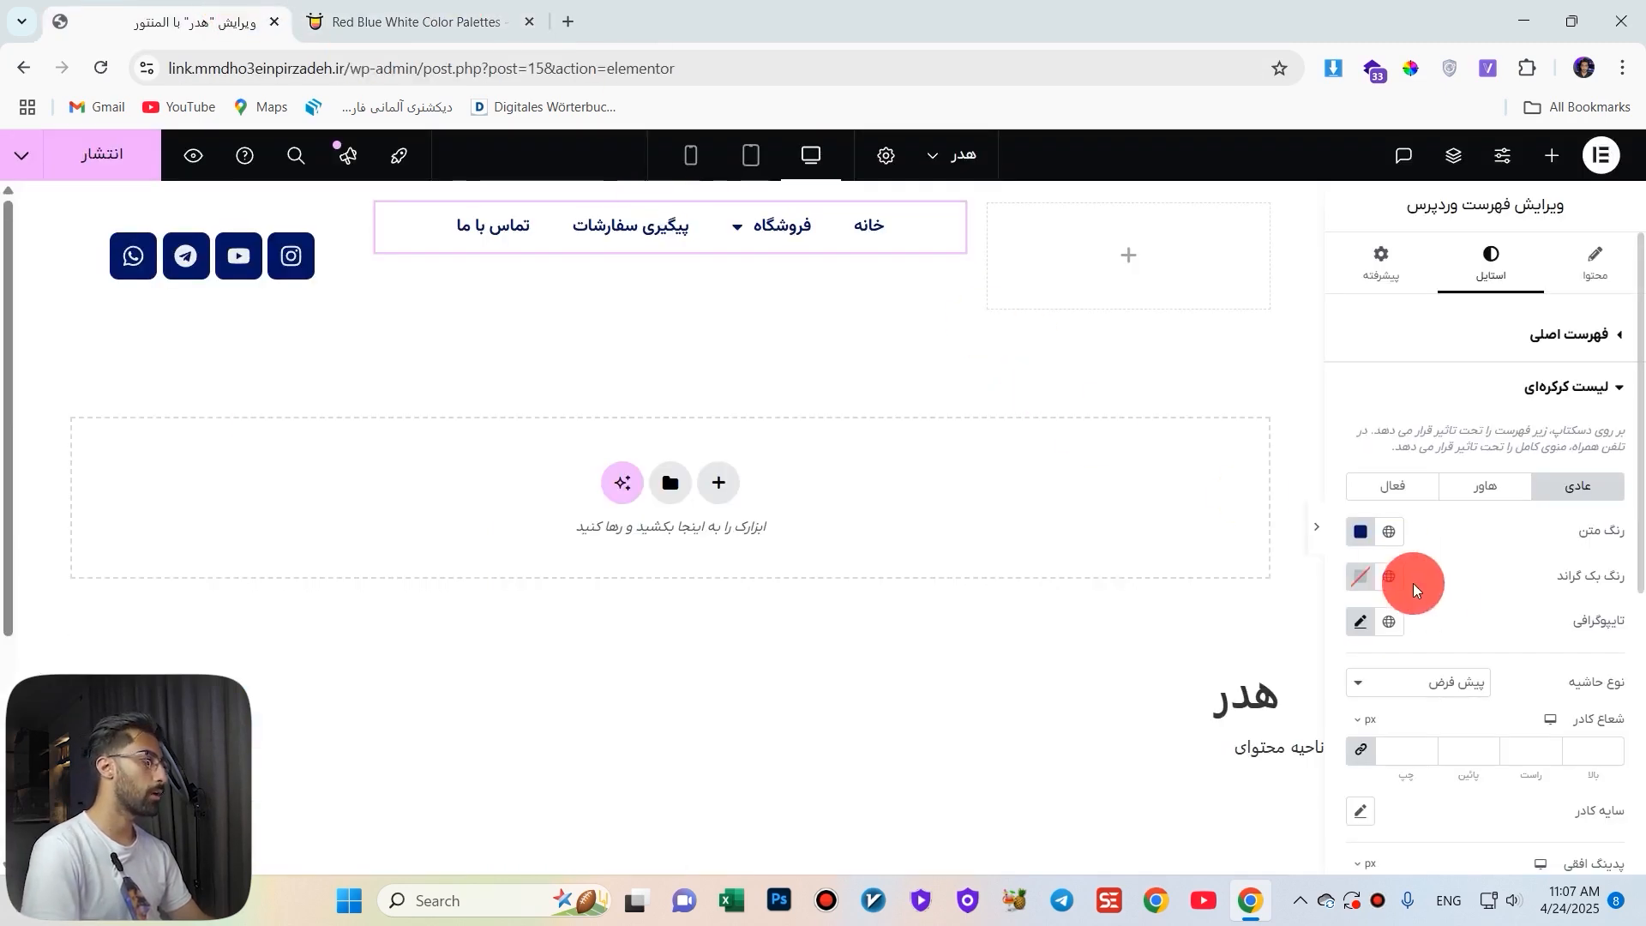
left_click(1363, 576)
type("EEEEEE")
left_click(1389, 524)
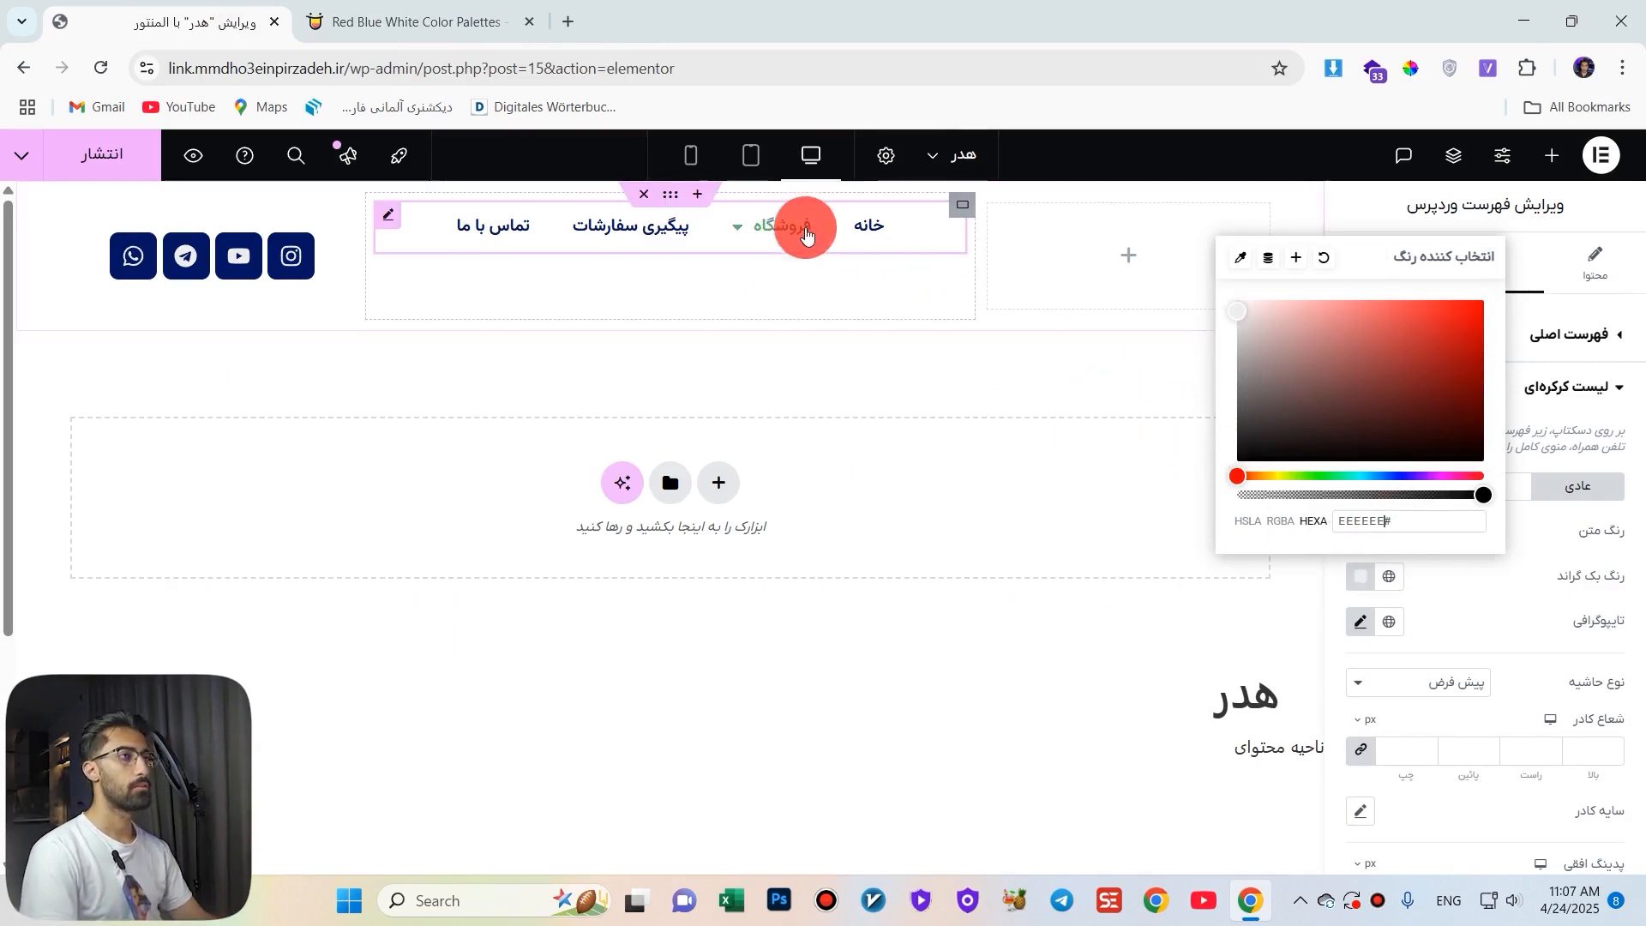
mouse_move(794, 268)
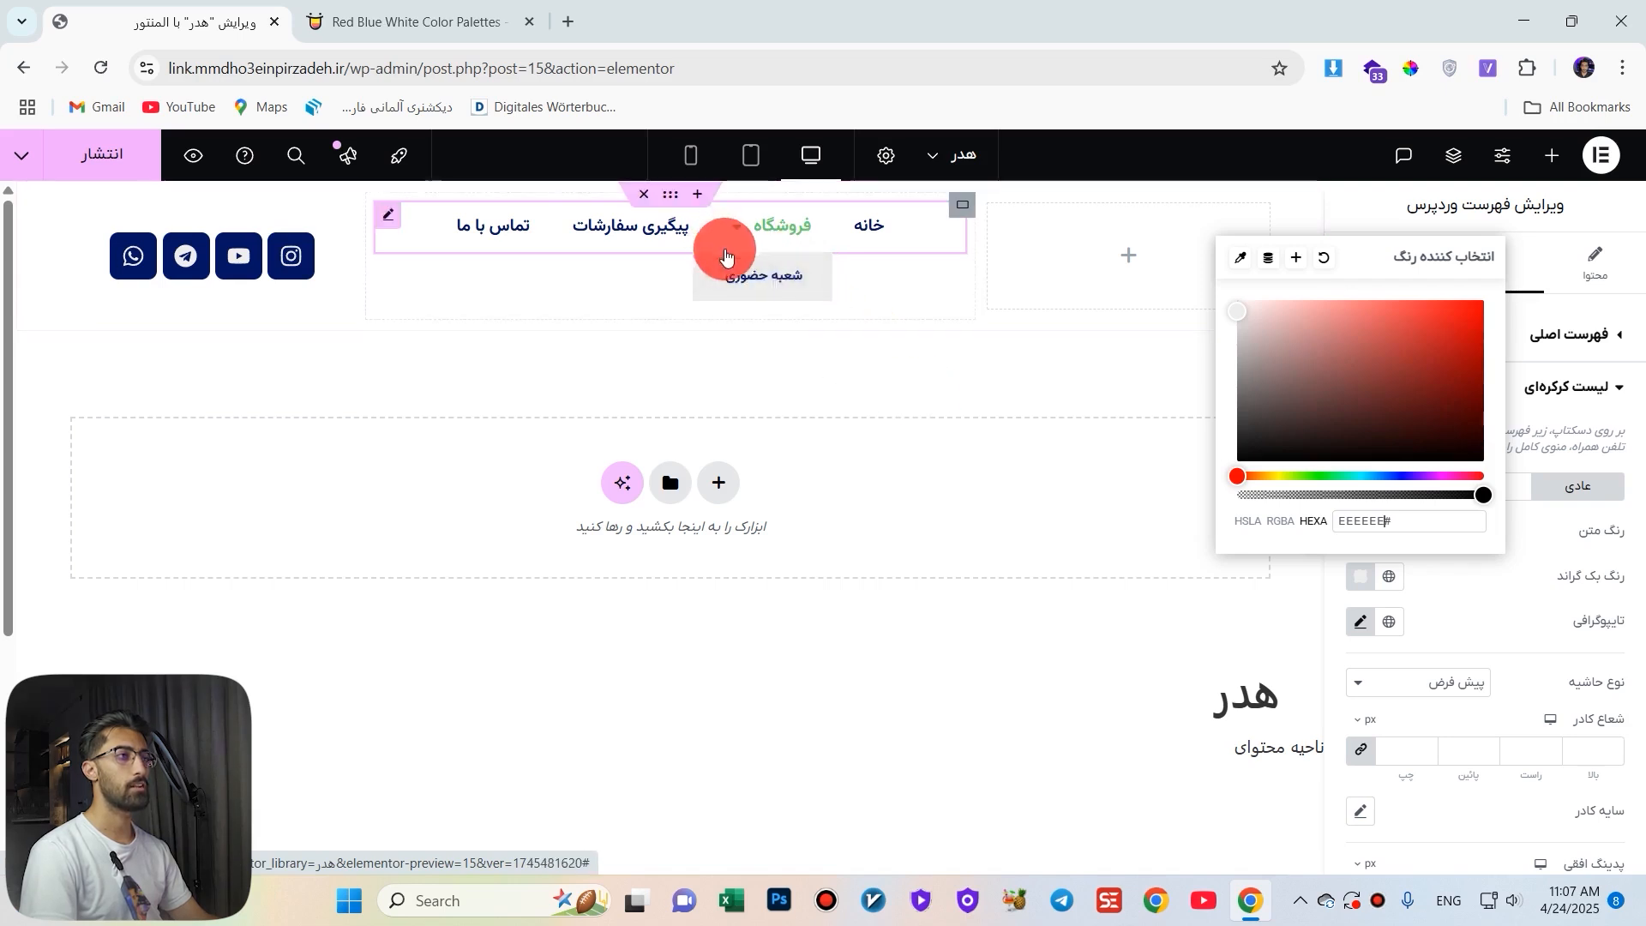
left_click(1332, 599)
Set the dropdown list's border type to none "هیچ" and its corner radius to 8 px on all sides.
left_click(1448, 683)
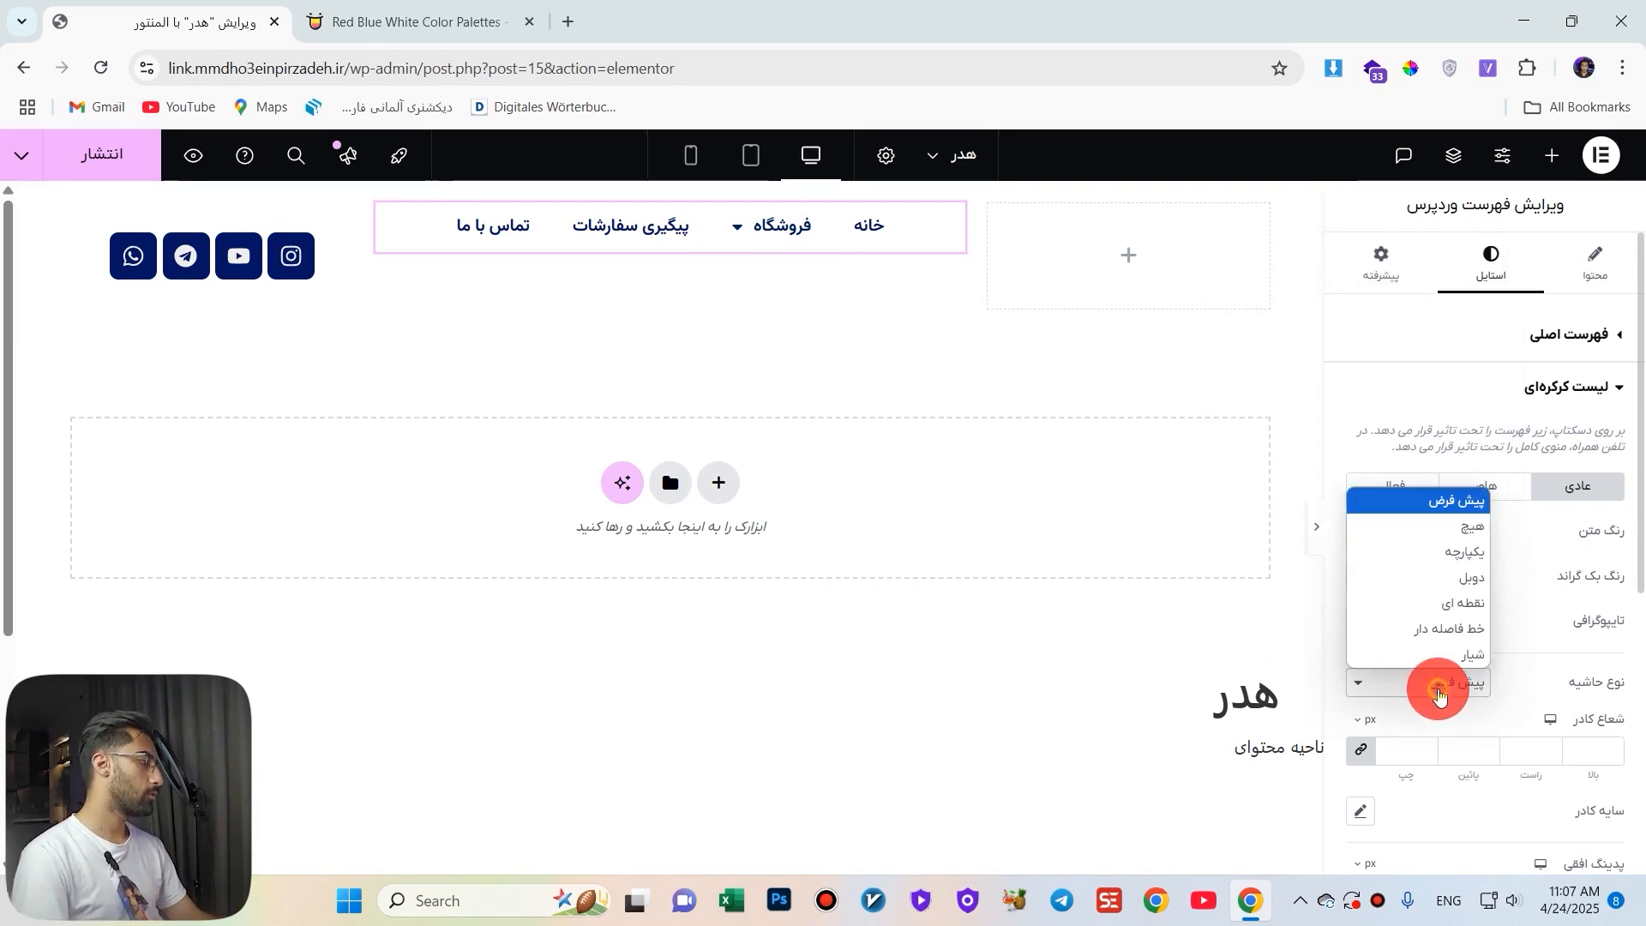
left_click(1438, 553)
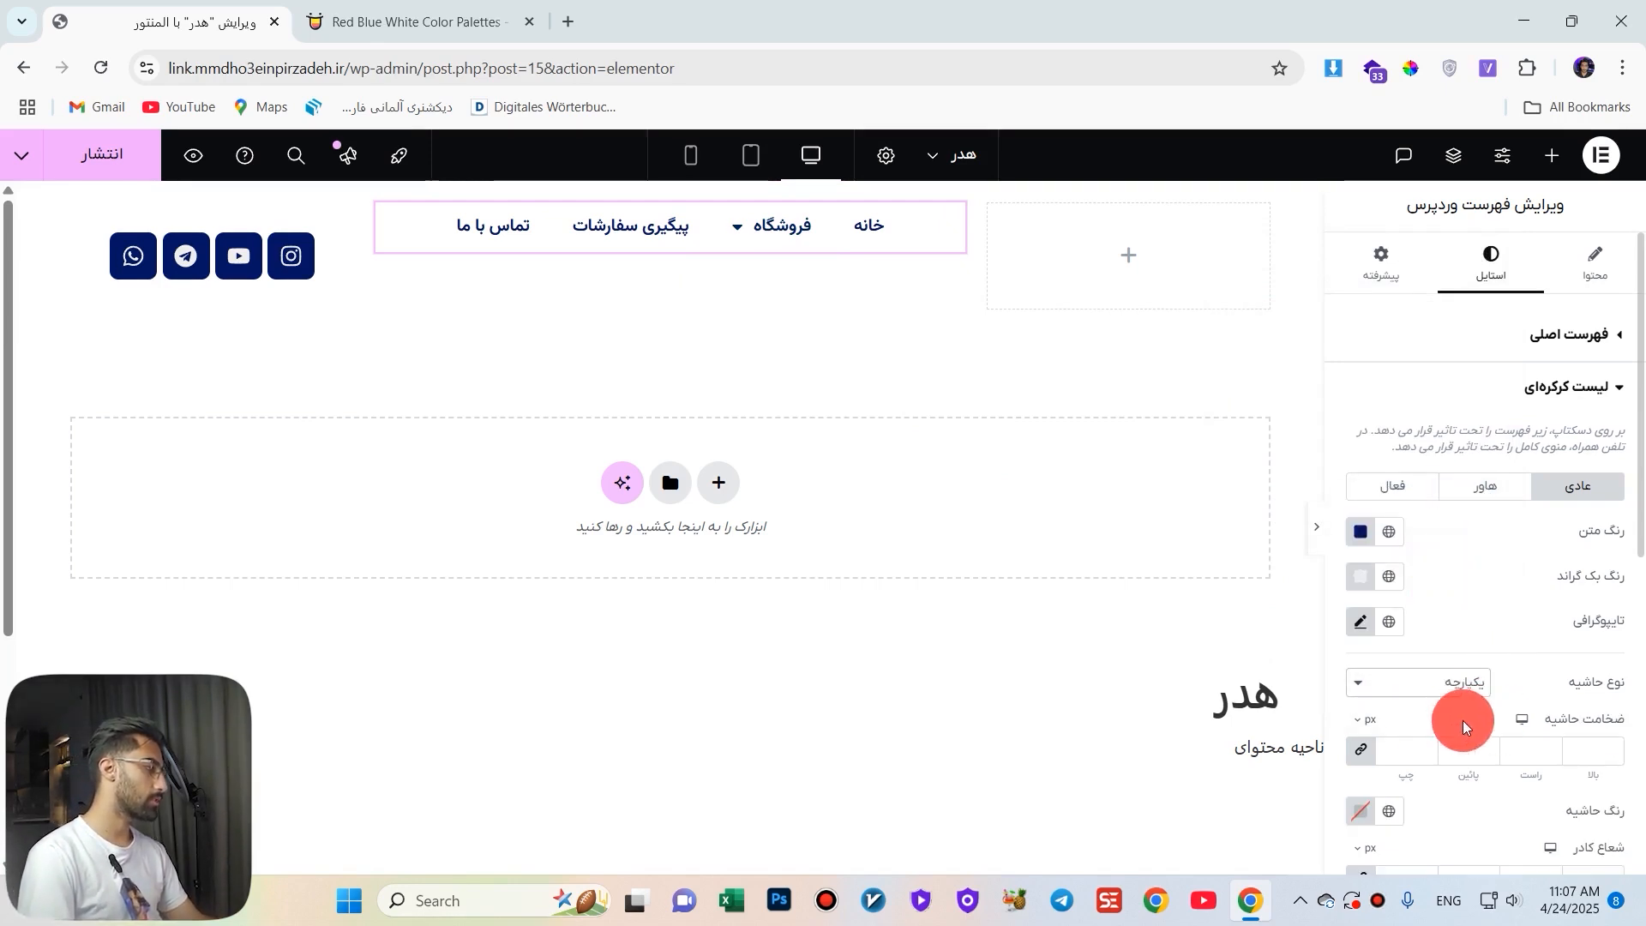
left_click(1418, 684)
left_click(1449, 516)
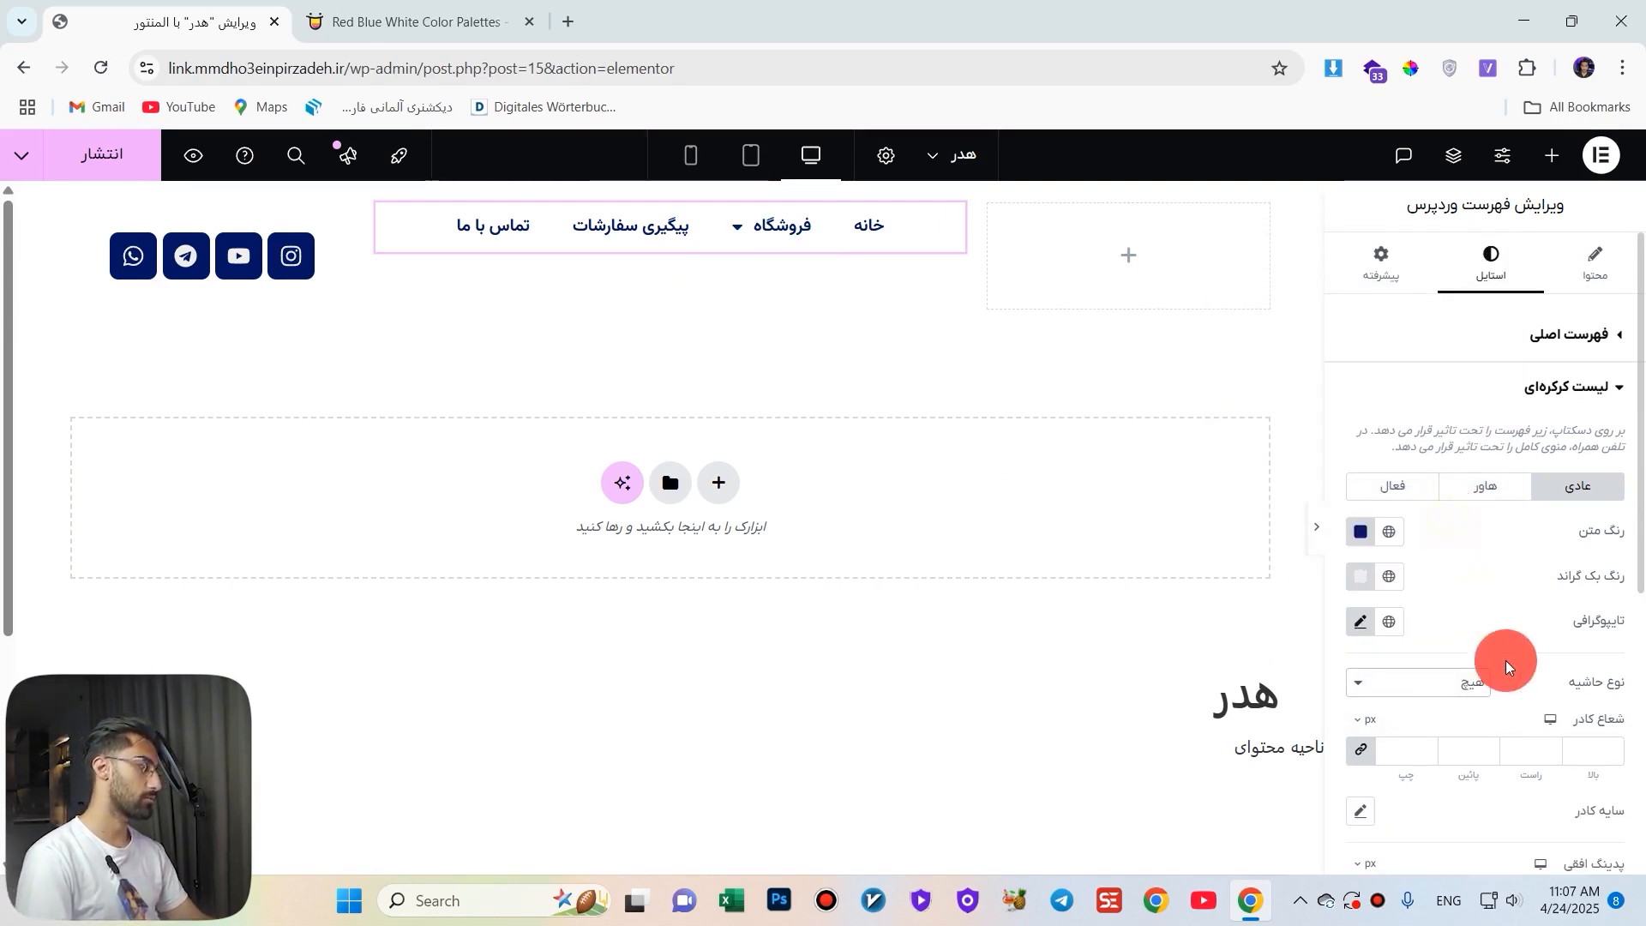
scroll(1504, 667, "down", 1)
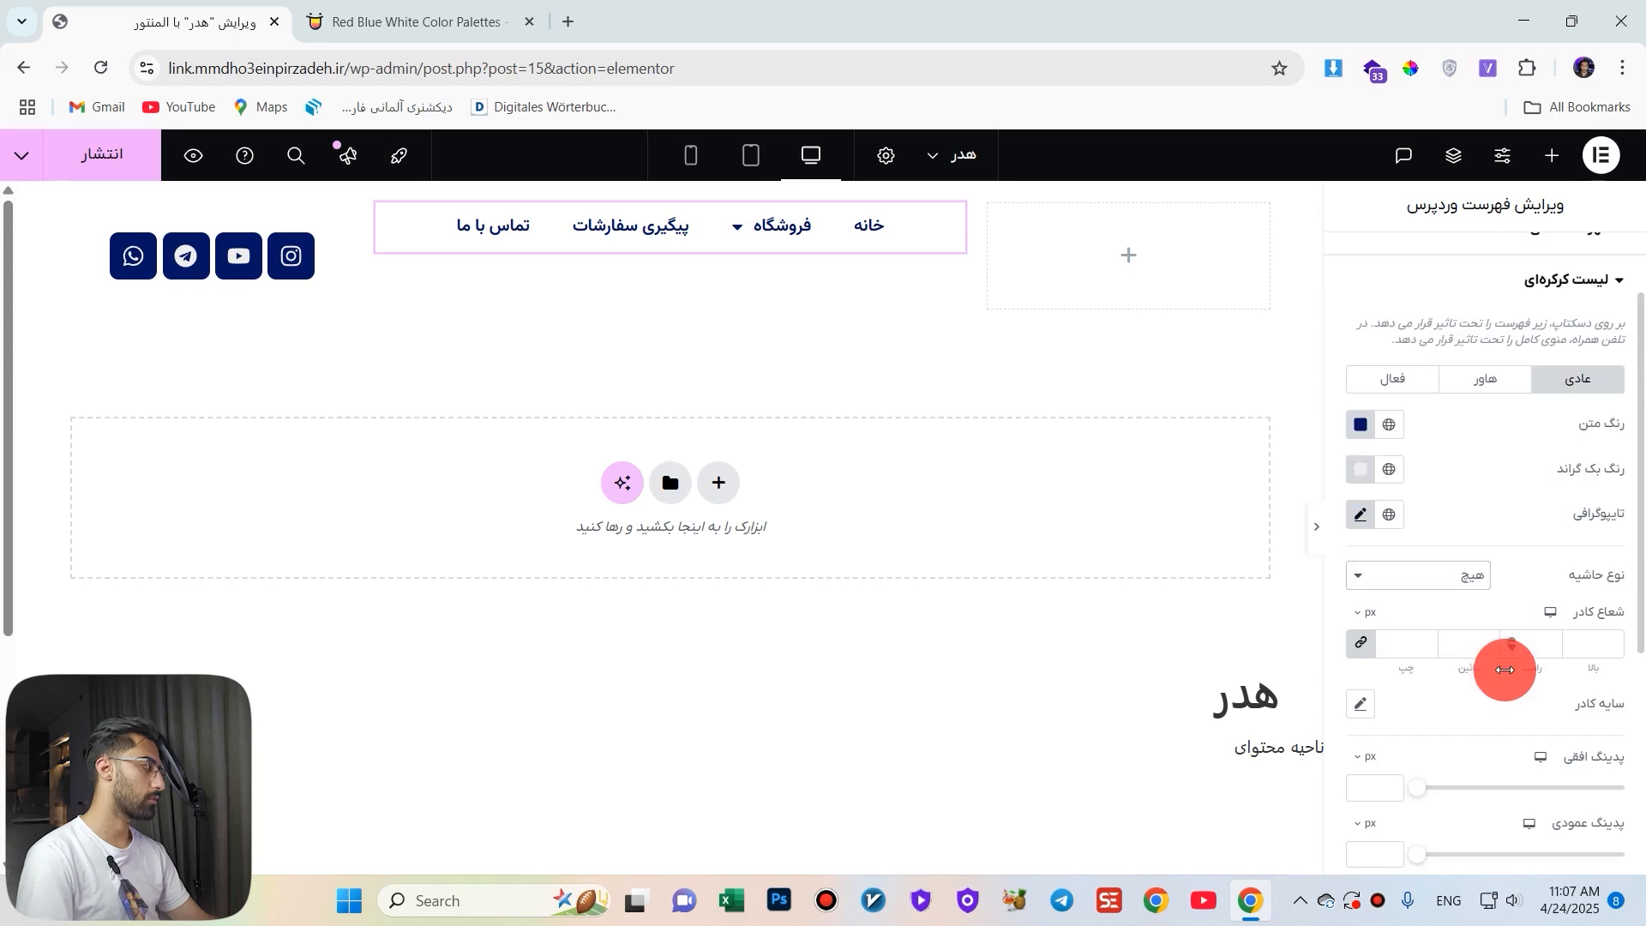
left_click(1454, 638)
type("8")
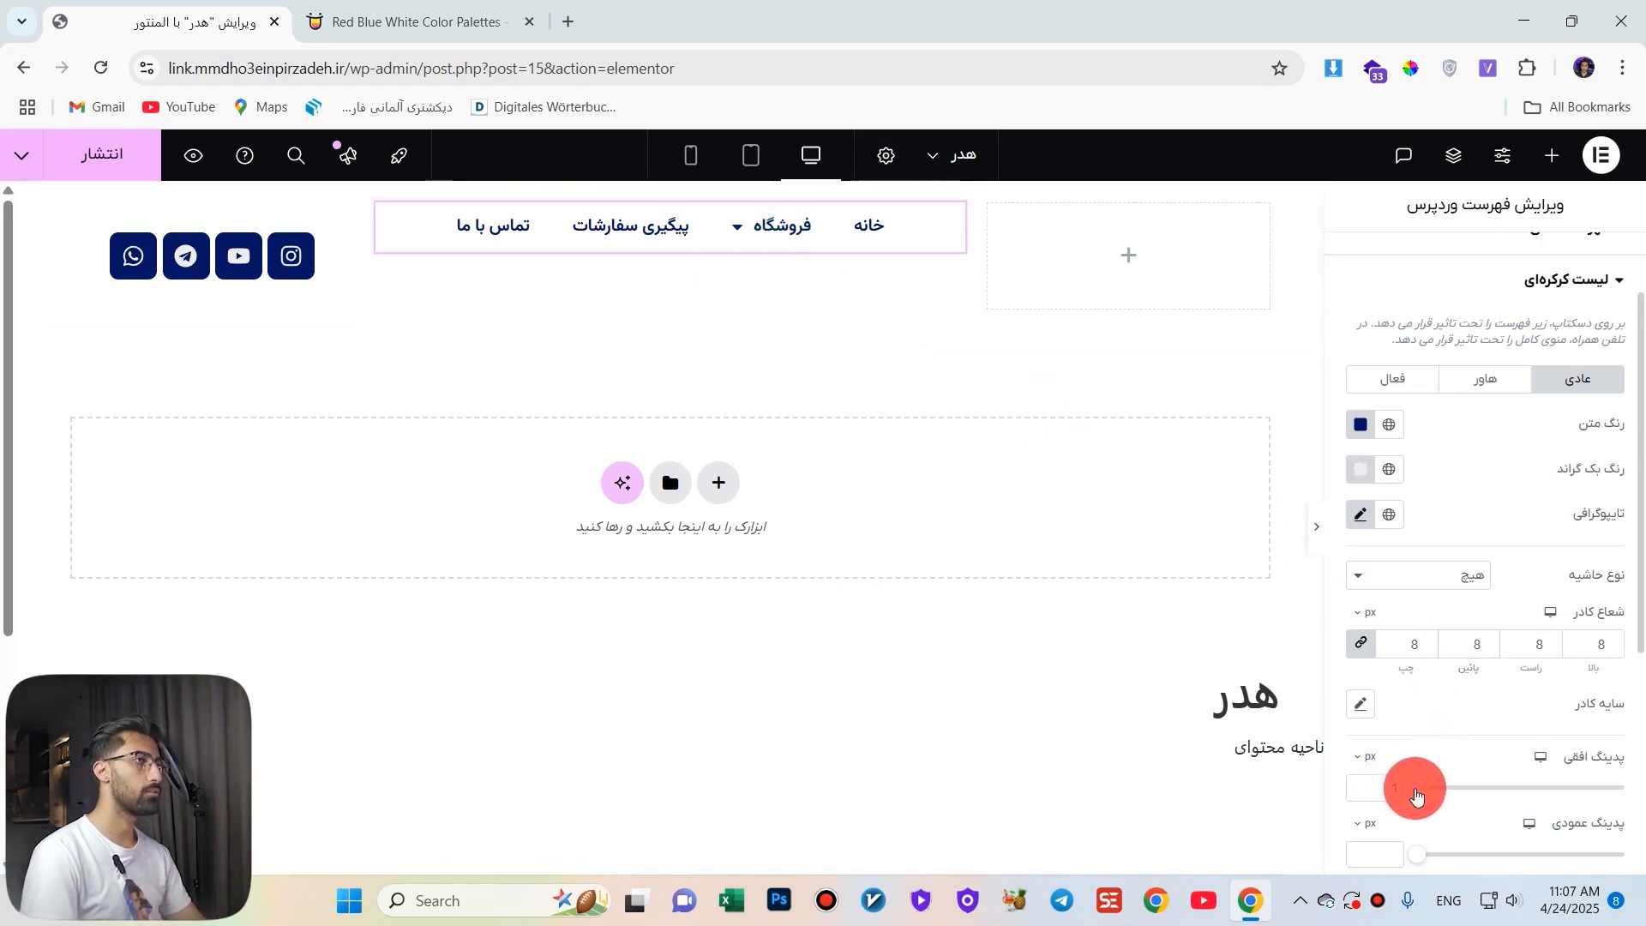
Try out horizontal and vertical padding on the dropdown list items and clear the values.
left_click_drag(1433, 796, 1437, 789)
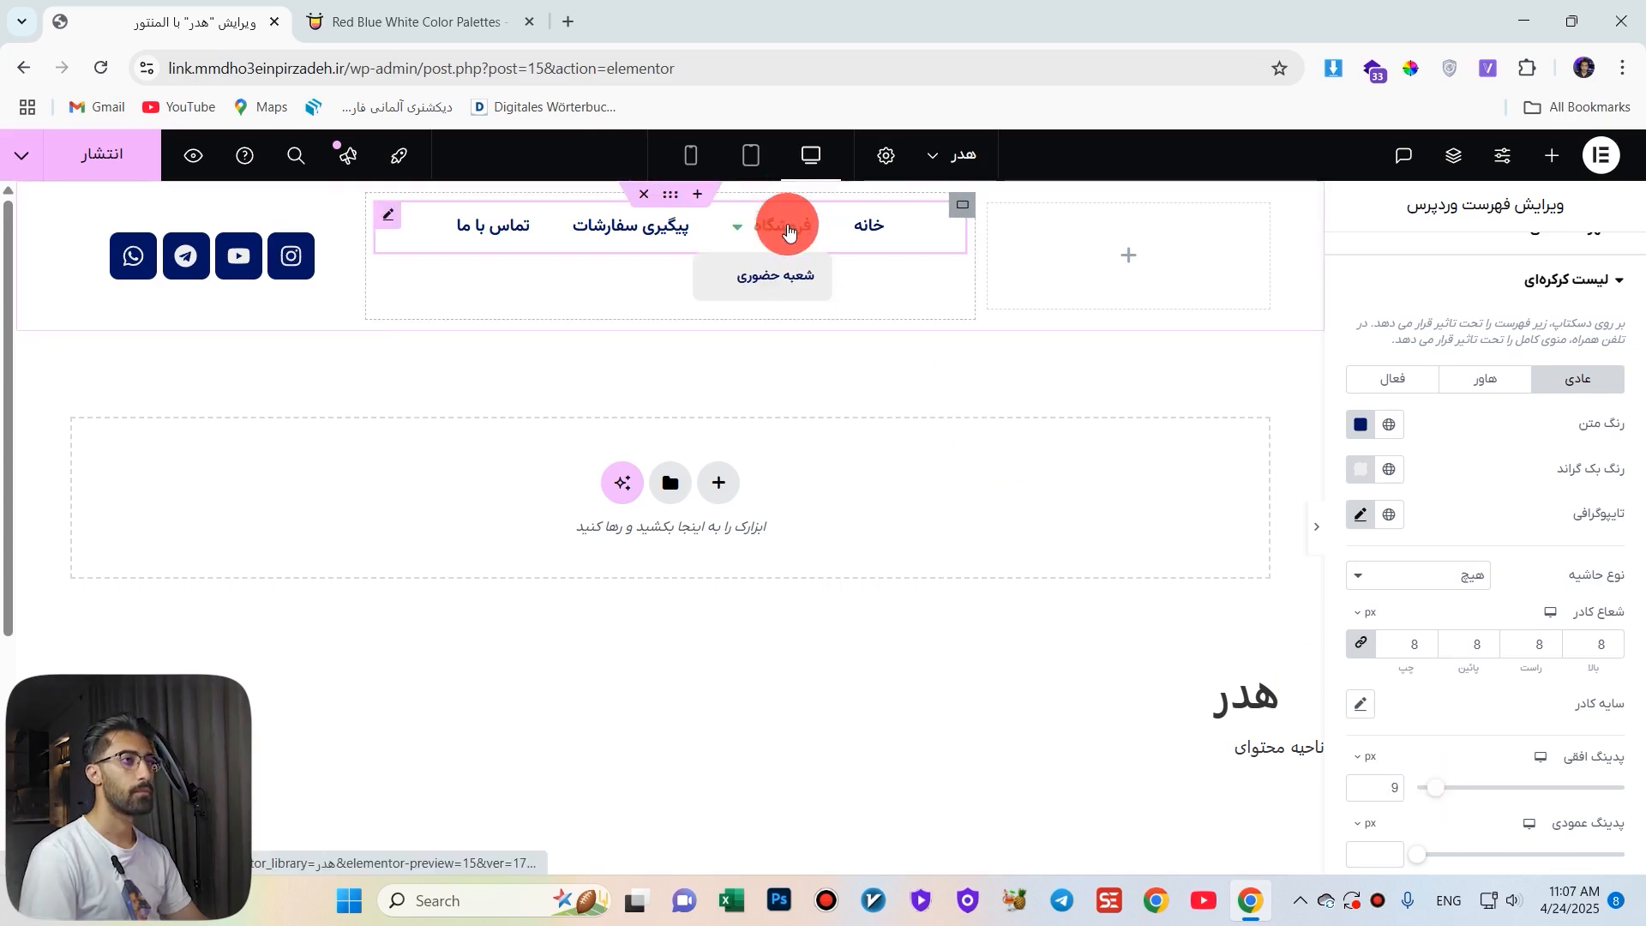
left_click_drag(1437, 788, 1511, 789)
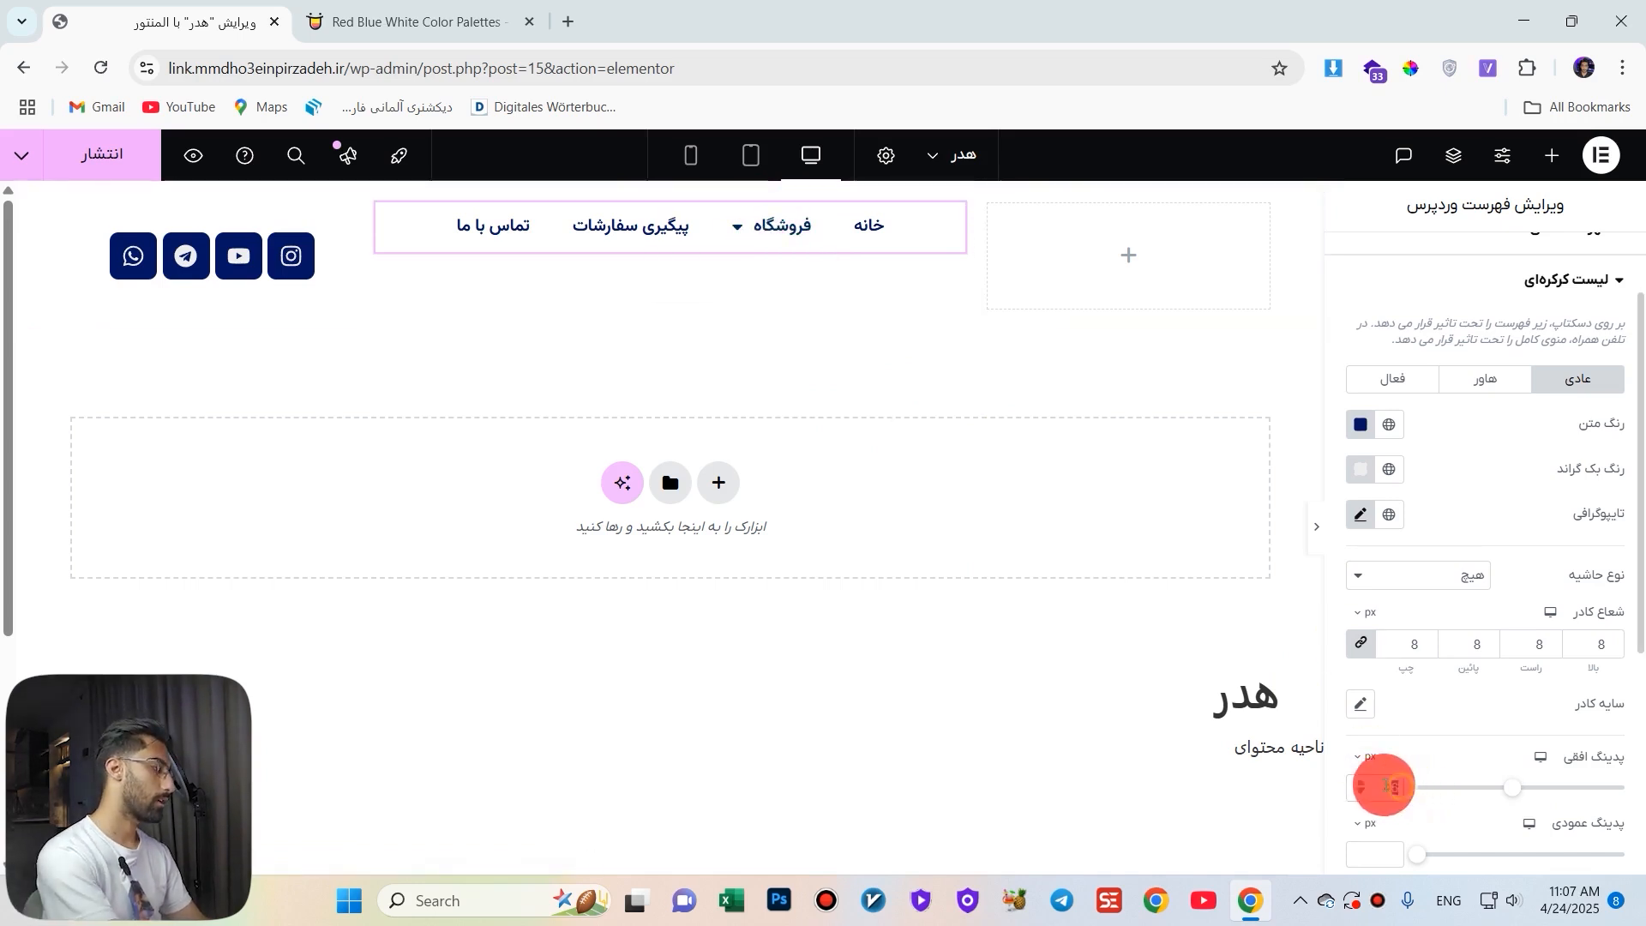
scroll(1472, 771, "down", 3)
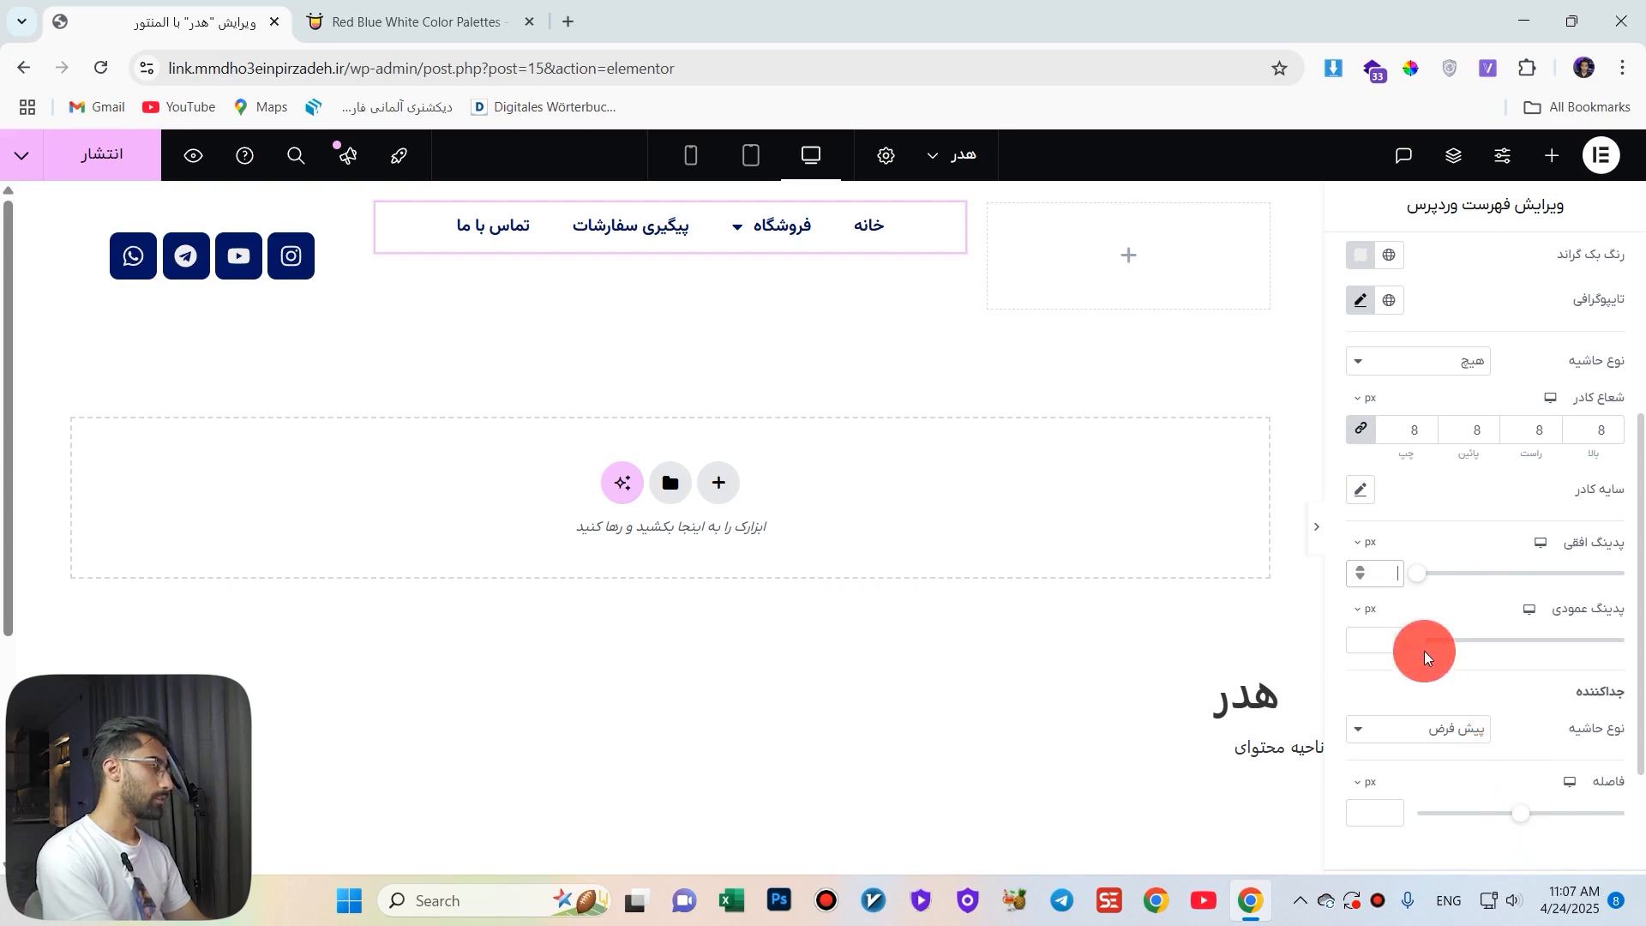
left_click_drag(1420, 643, 1579, 643)
left_click_drag(1406, 572, 1555, 573)
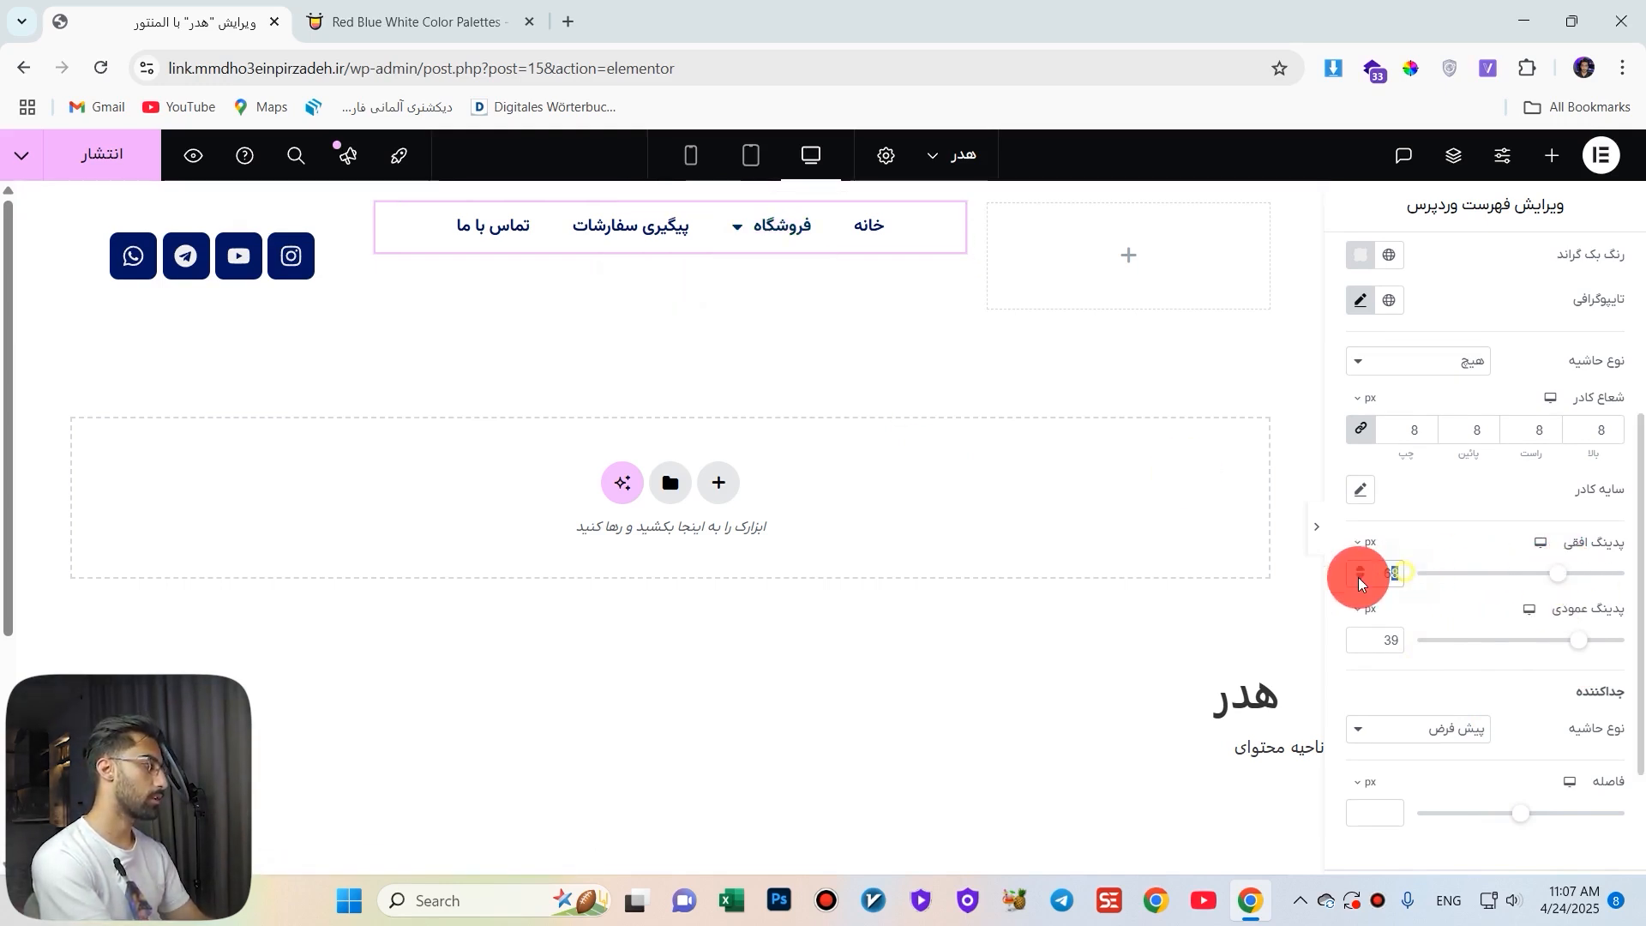
key("BackSpace")
double_click(1363, 639)
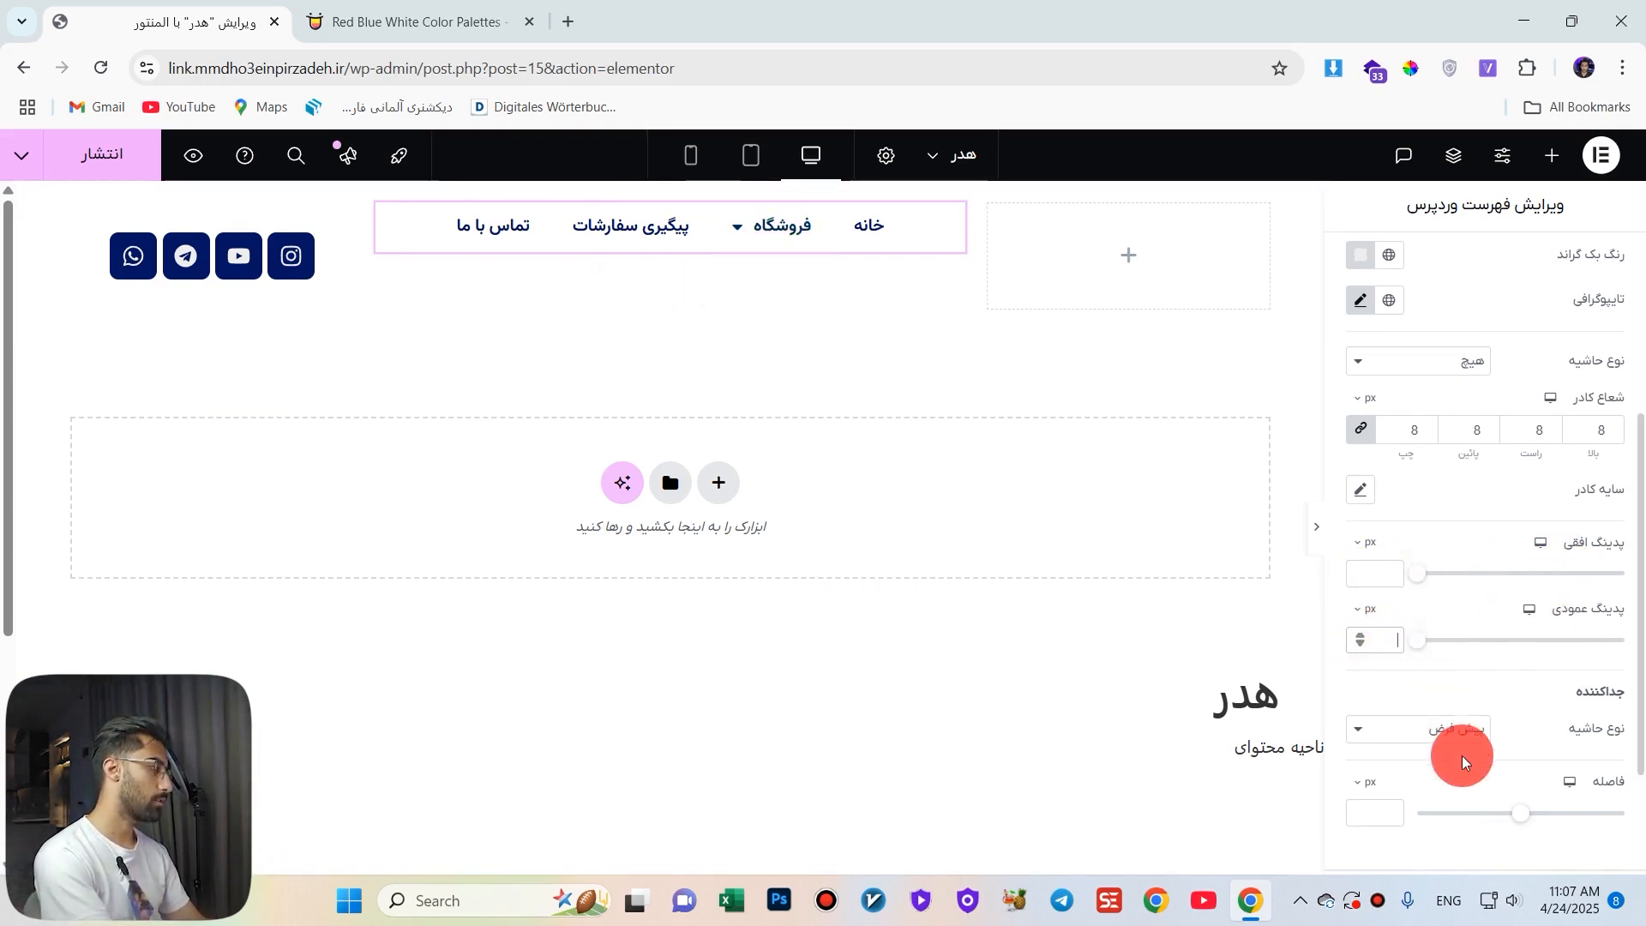
Try several distances between the main menu and its dropdown list, previewing the "فروشگاه" submenu, and set the "فاصله" value to 3 px.
left_click_drag(1517, 814, 1543, 827)
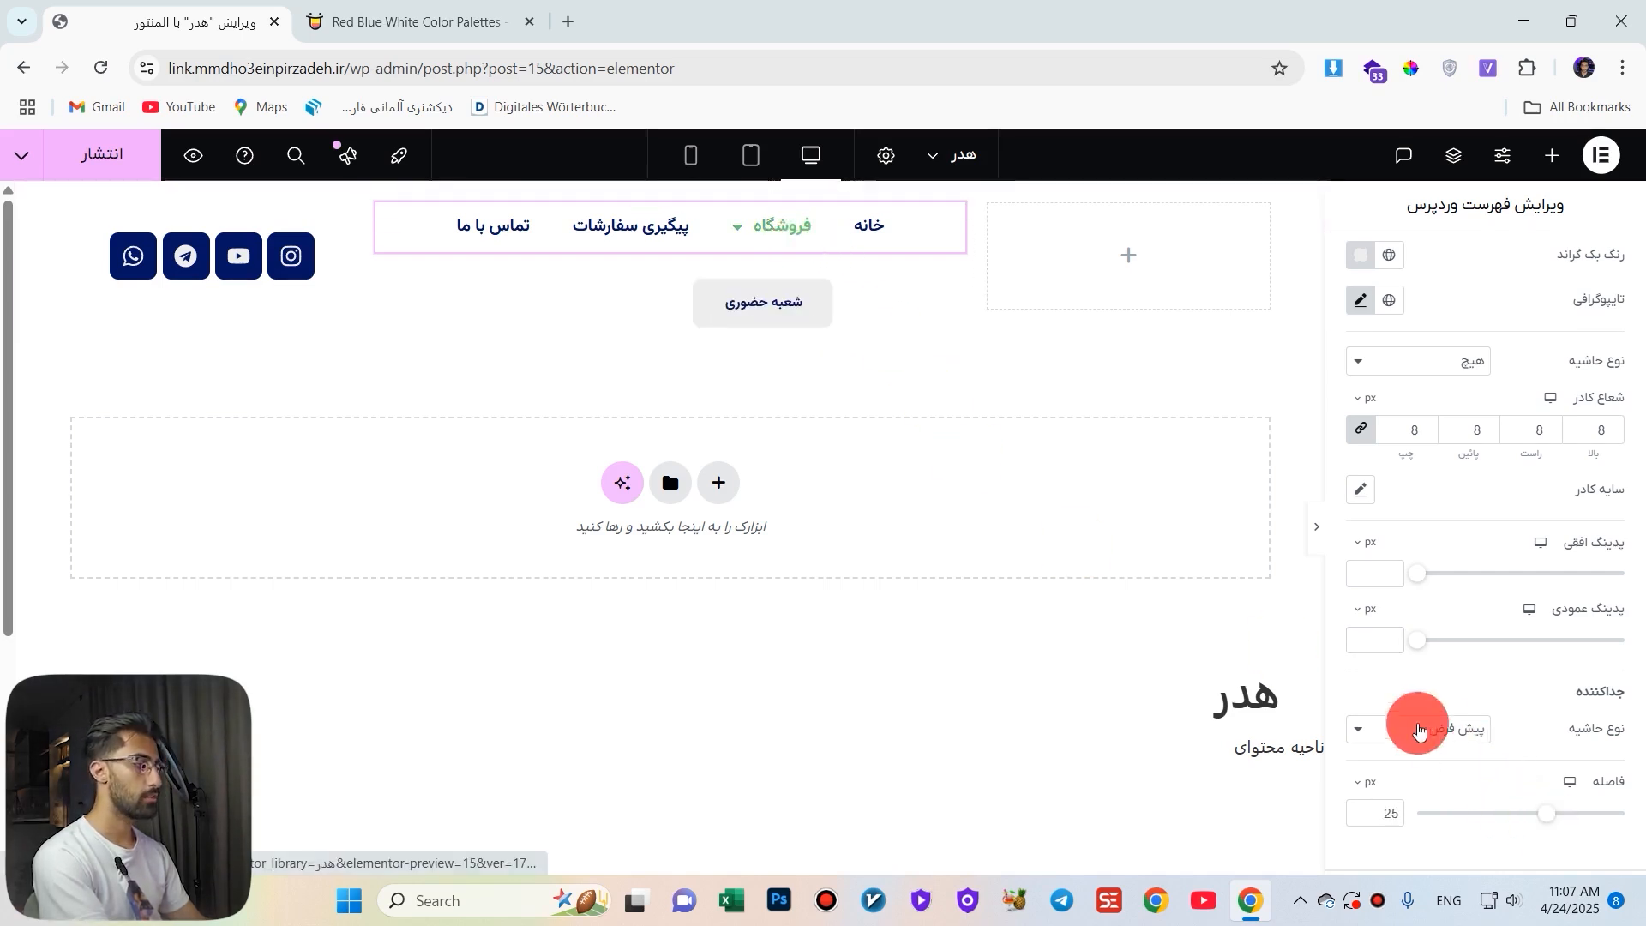
left_click_drag(1548, 813, 1505, 813)
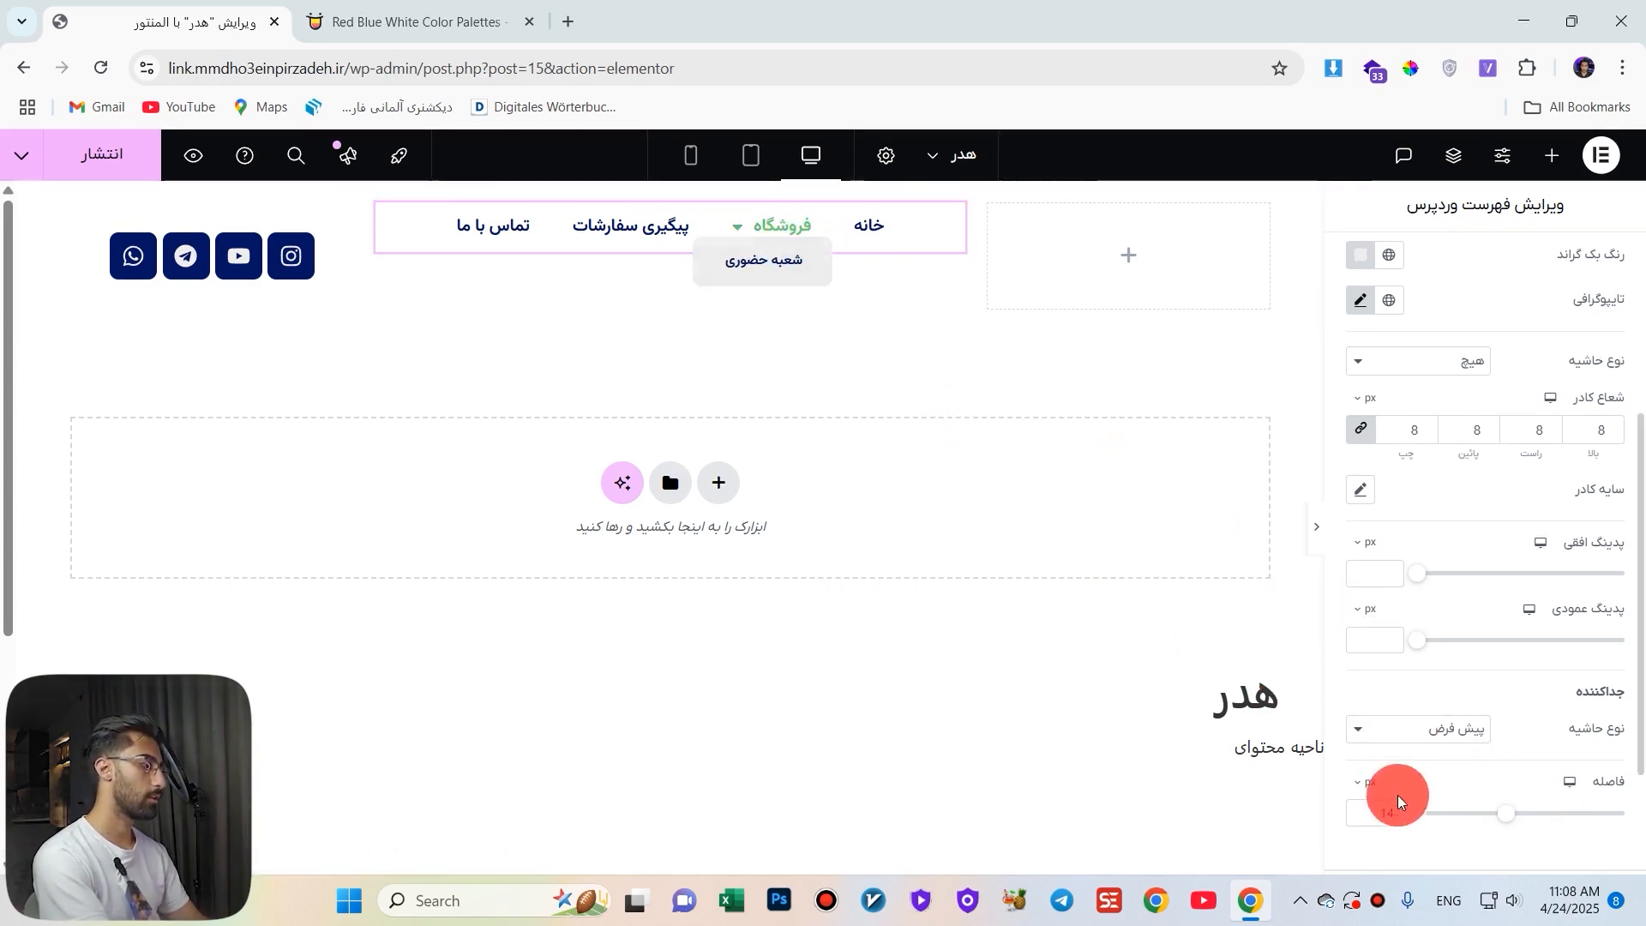
left_click_drag(1512, 816, 1514, 818)
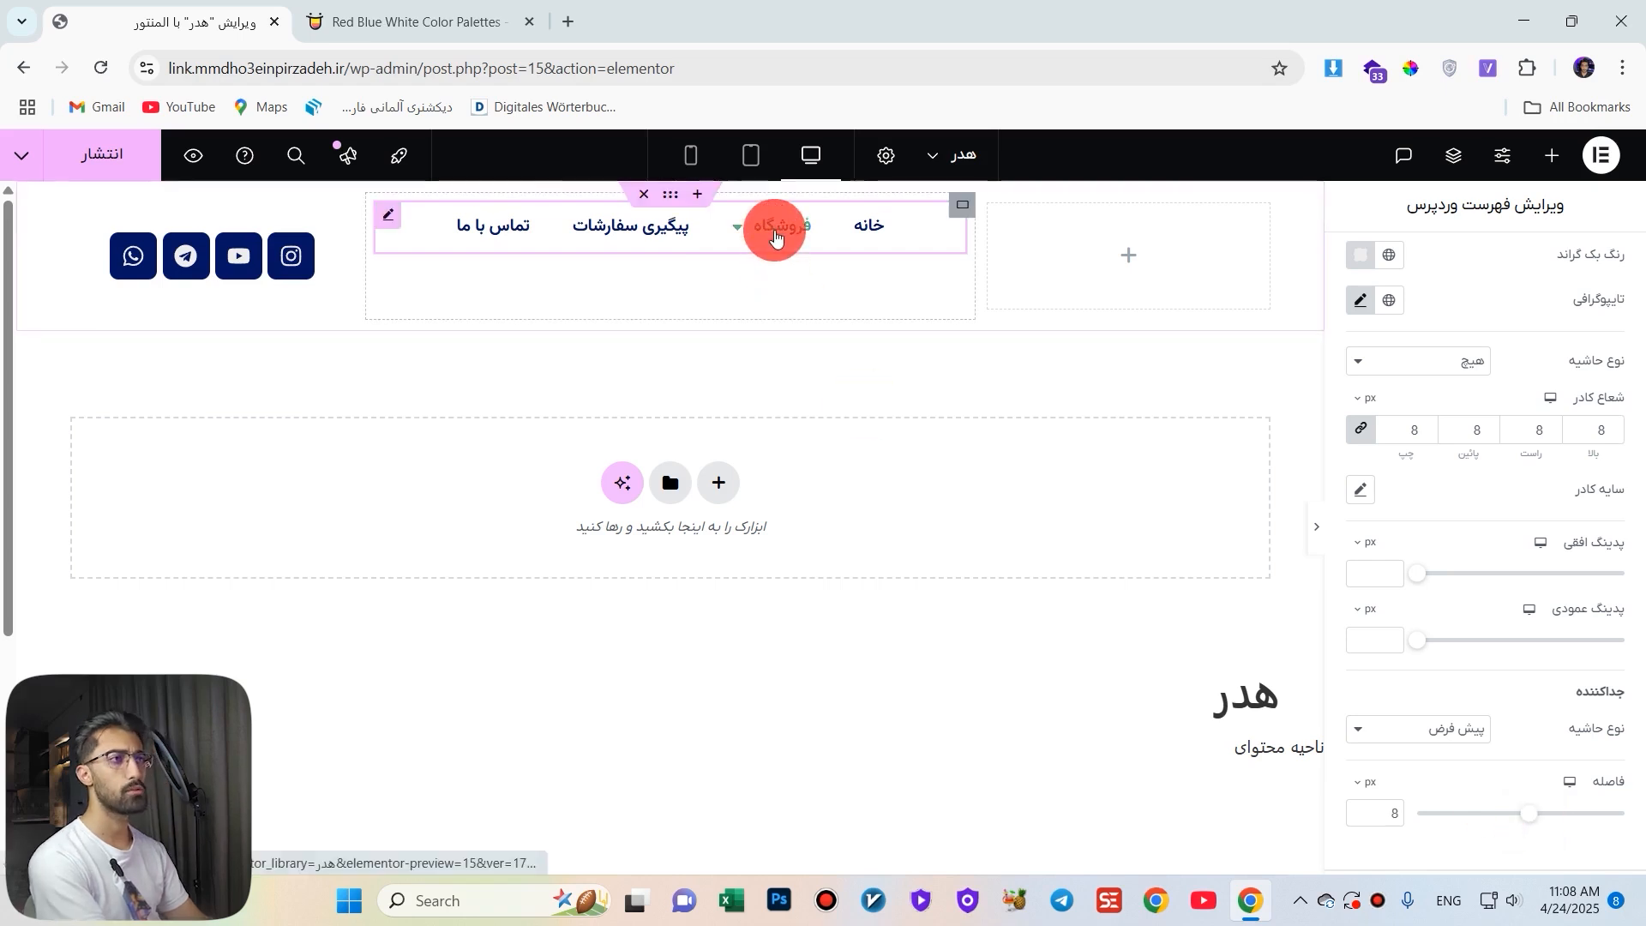
mouse_move(776, 236)
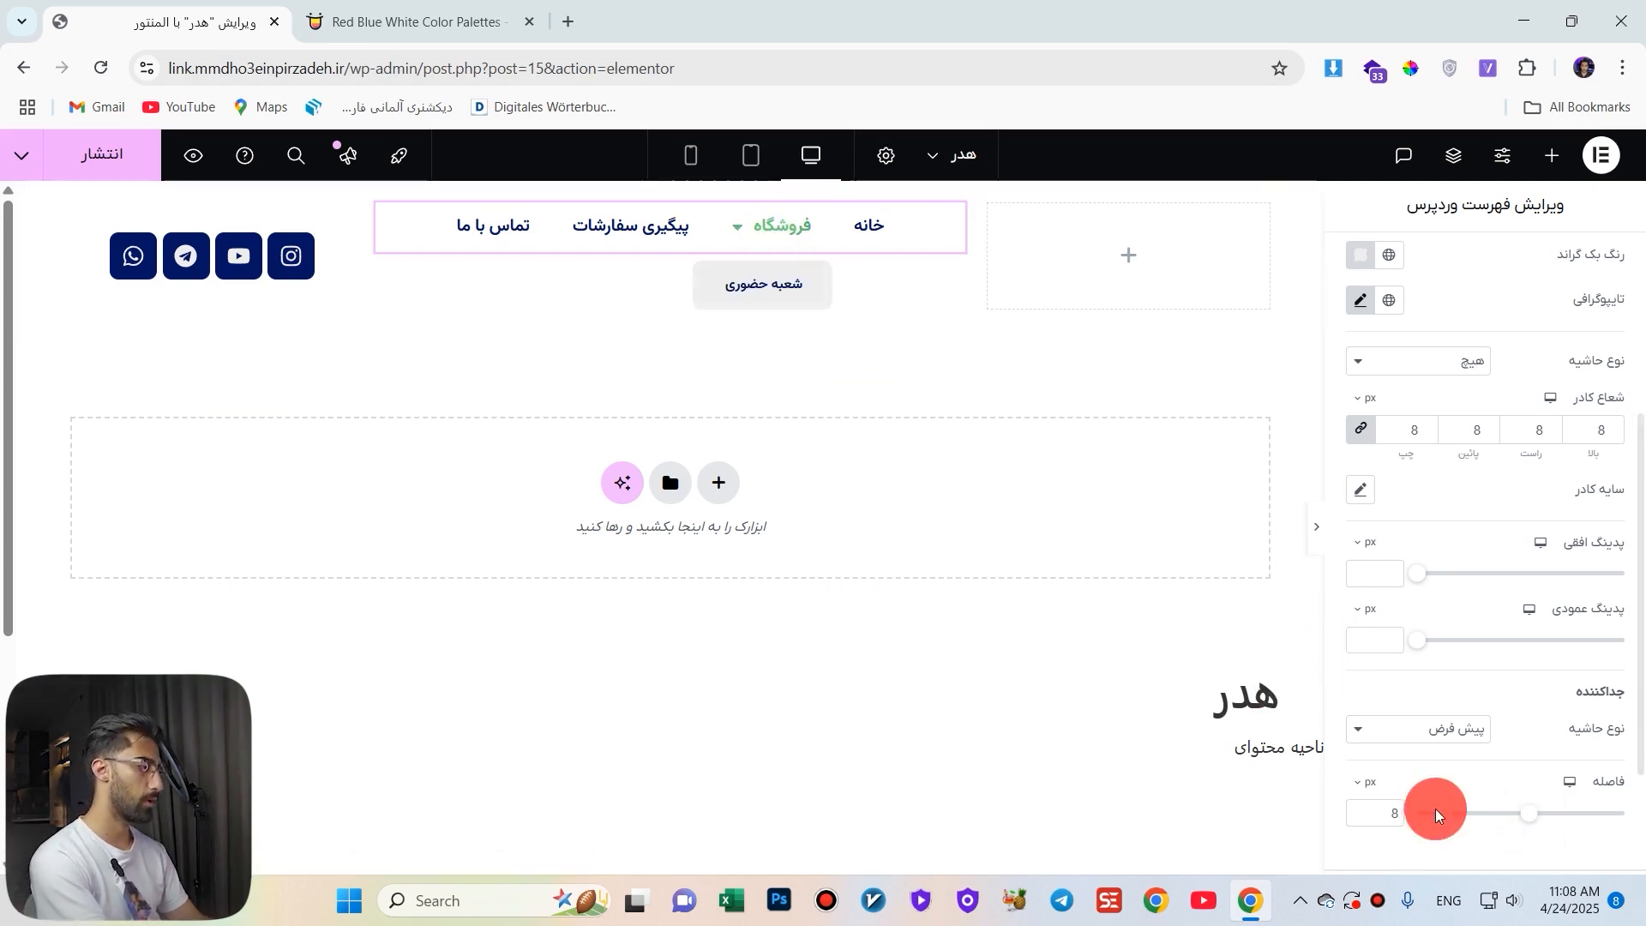
type("5")
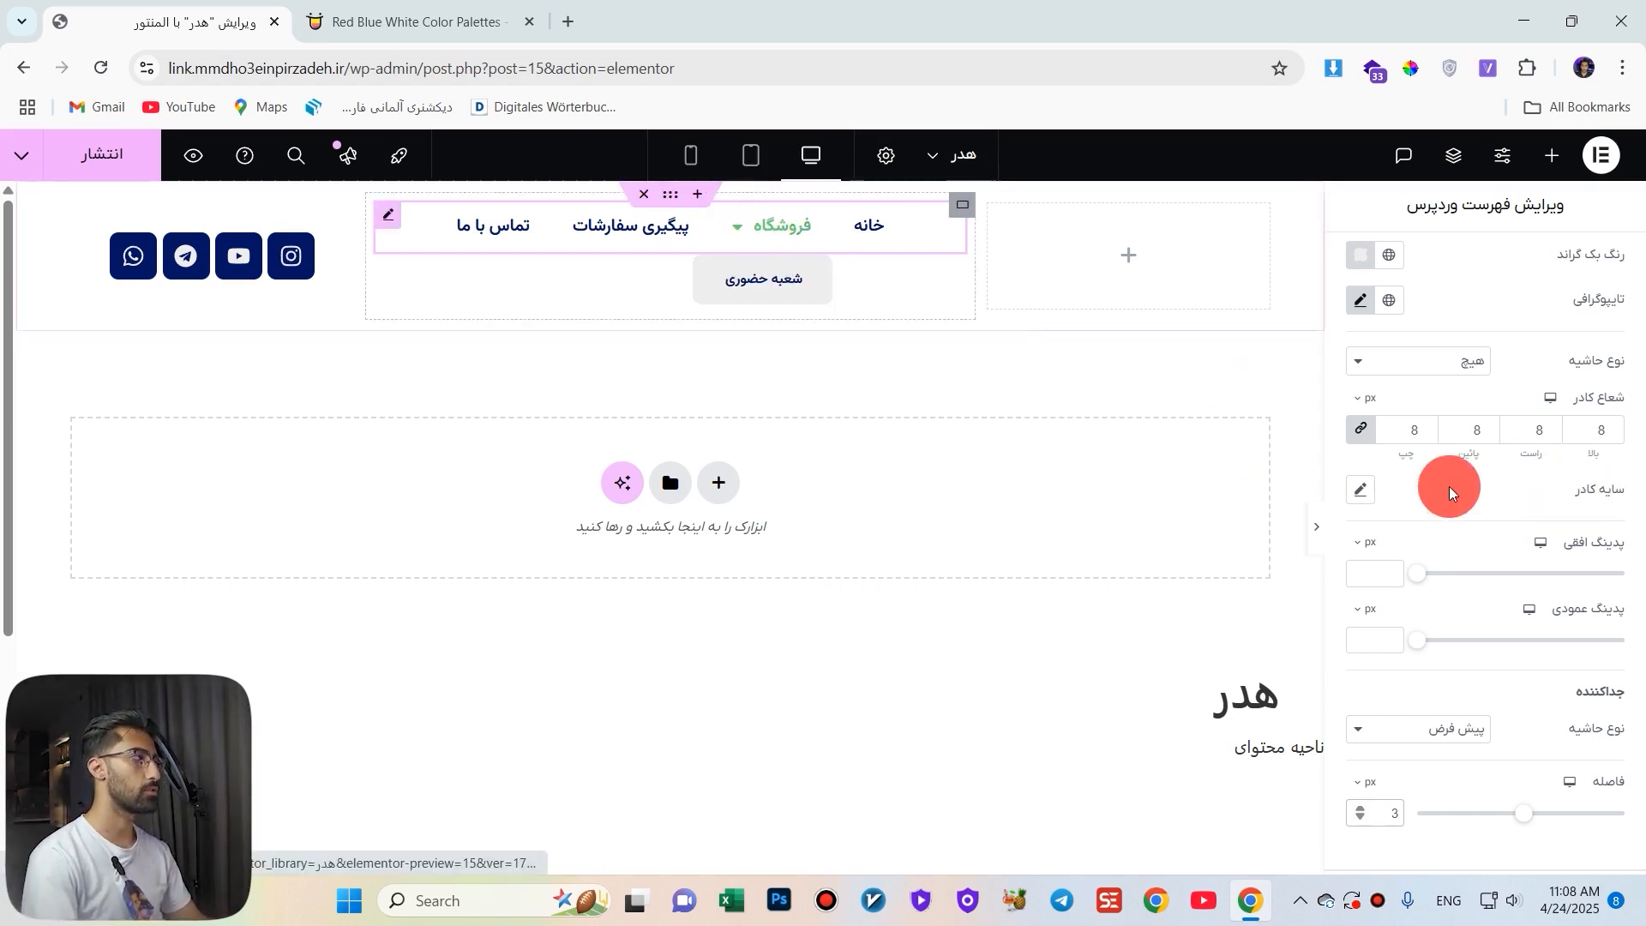
Try bright red as the dropdown list's hover background, preview the "فروشگاه" submenu, and set the hover background to EEEEEE.
scroll(1496, 493, "up", 3)
left_click(1481, 375)
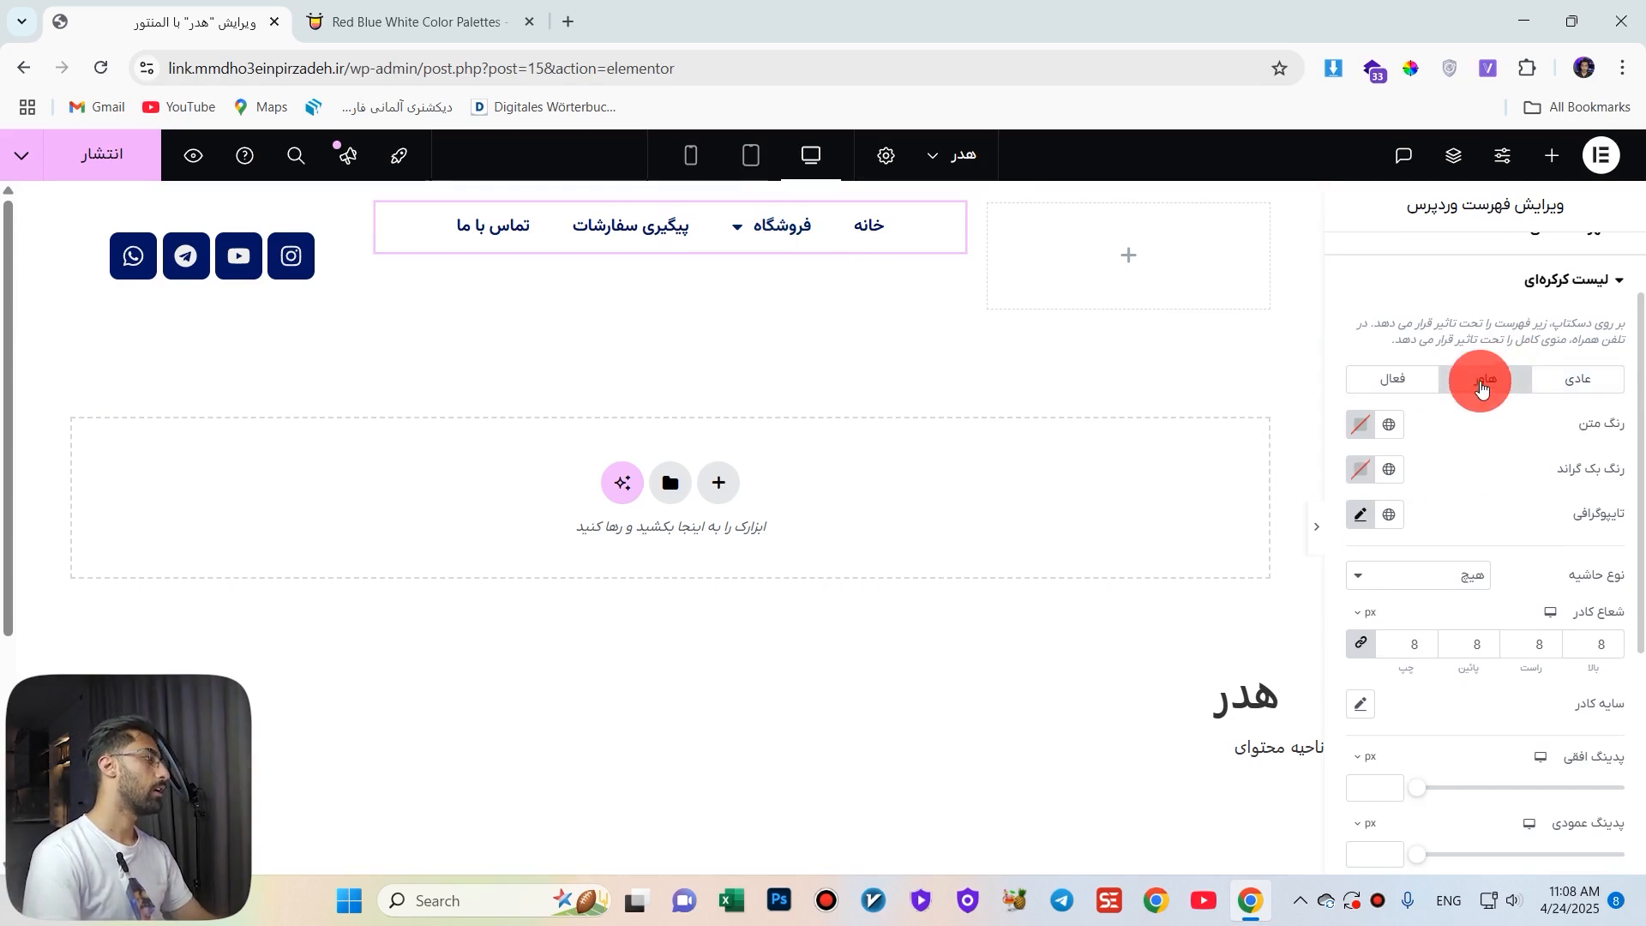
left_click(1361, 470)
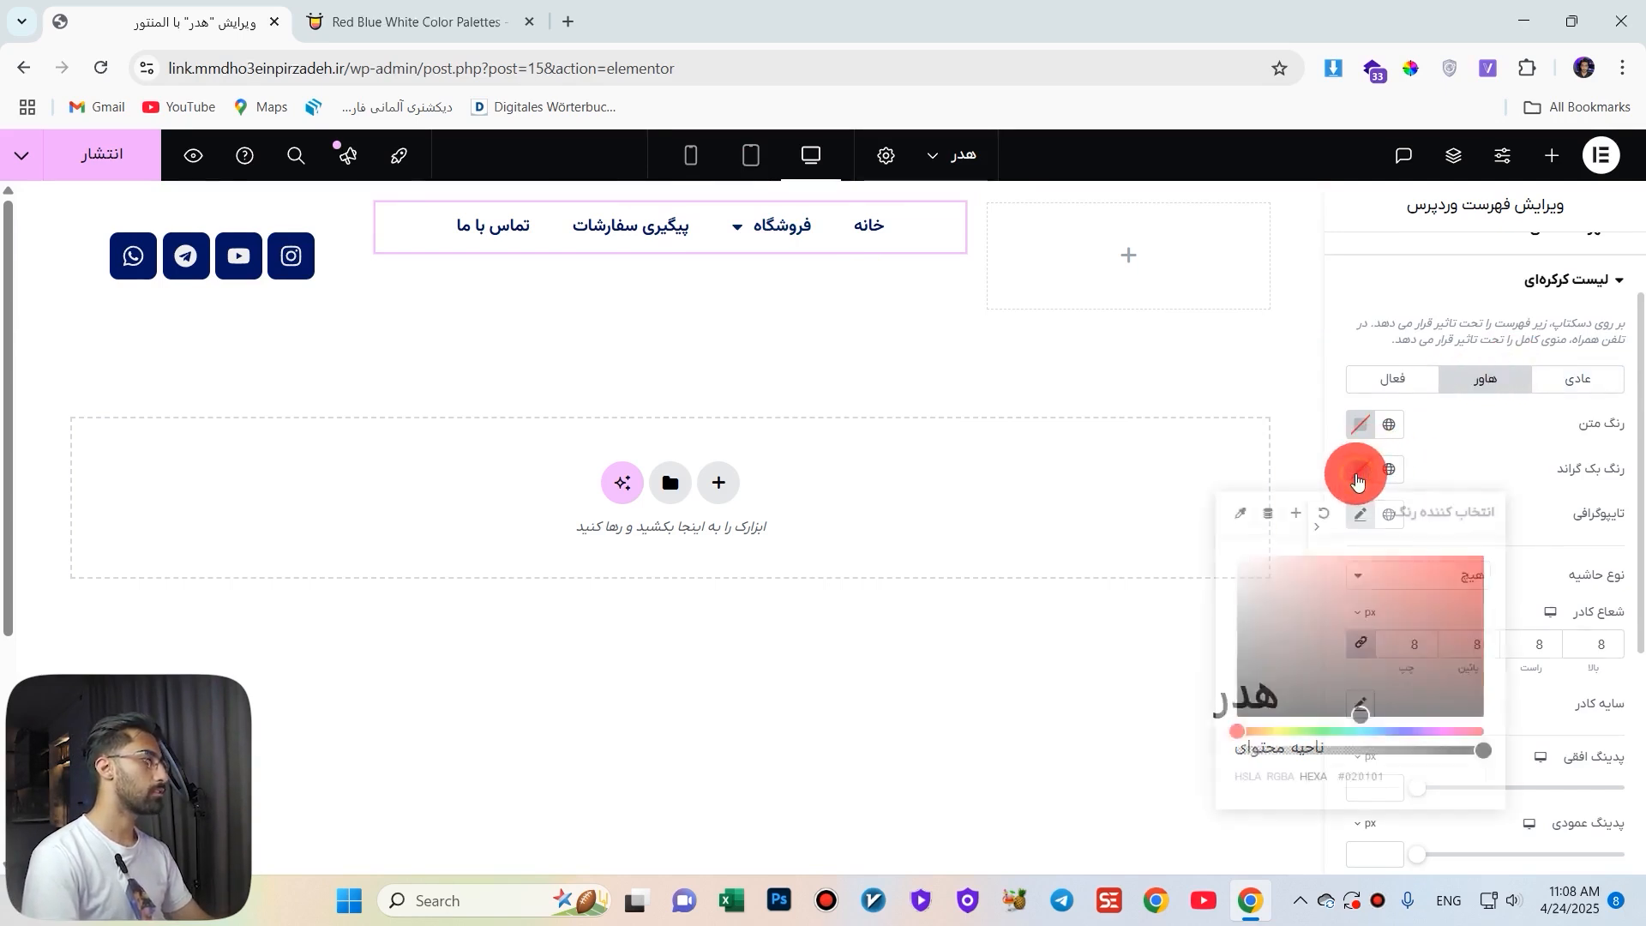
mouse_move(779, 233)
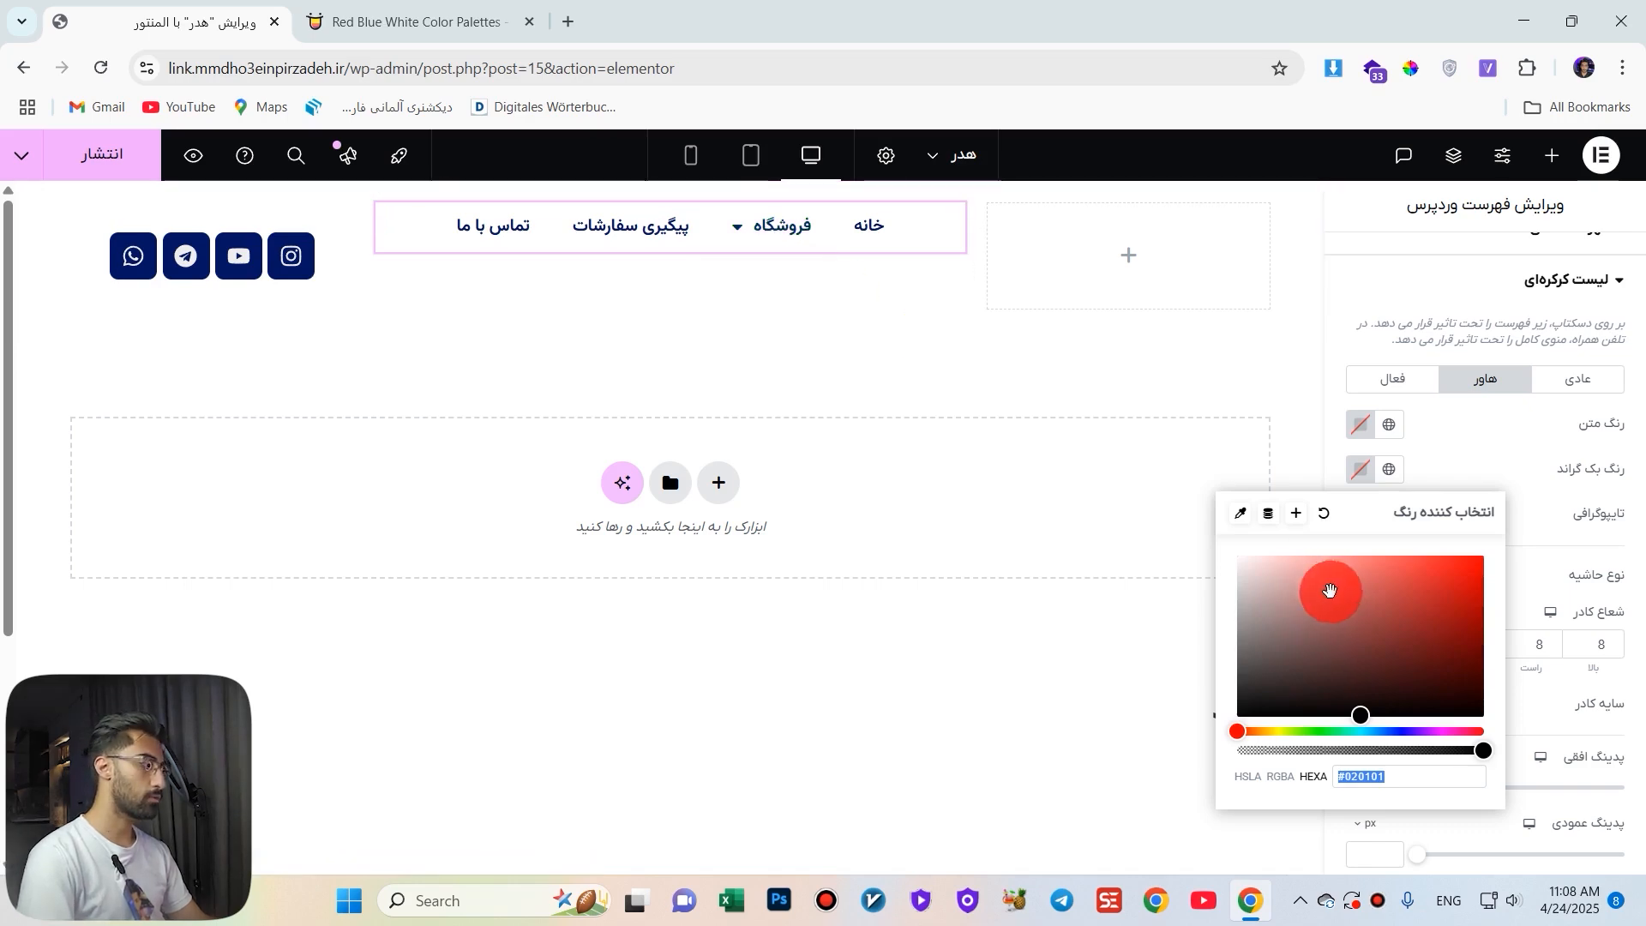
left_click_drag(1380, 617, 1525, 538)
key("super")
left_click(1338, 424)
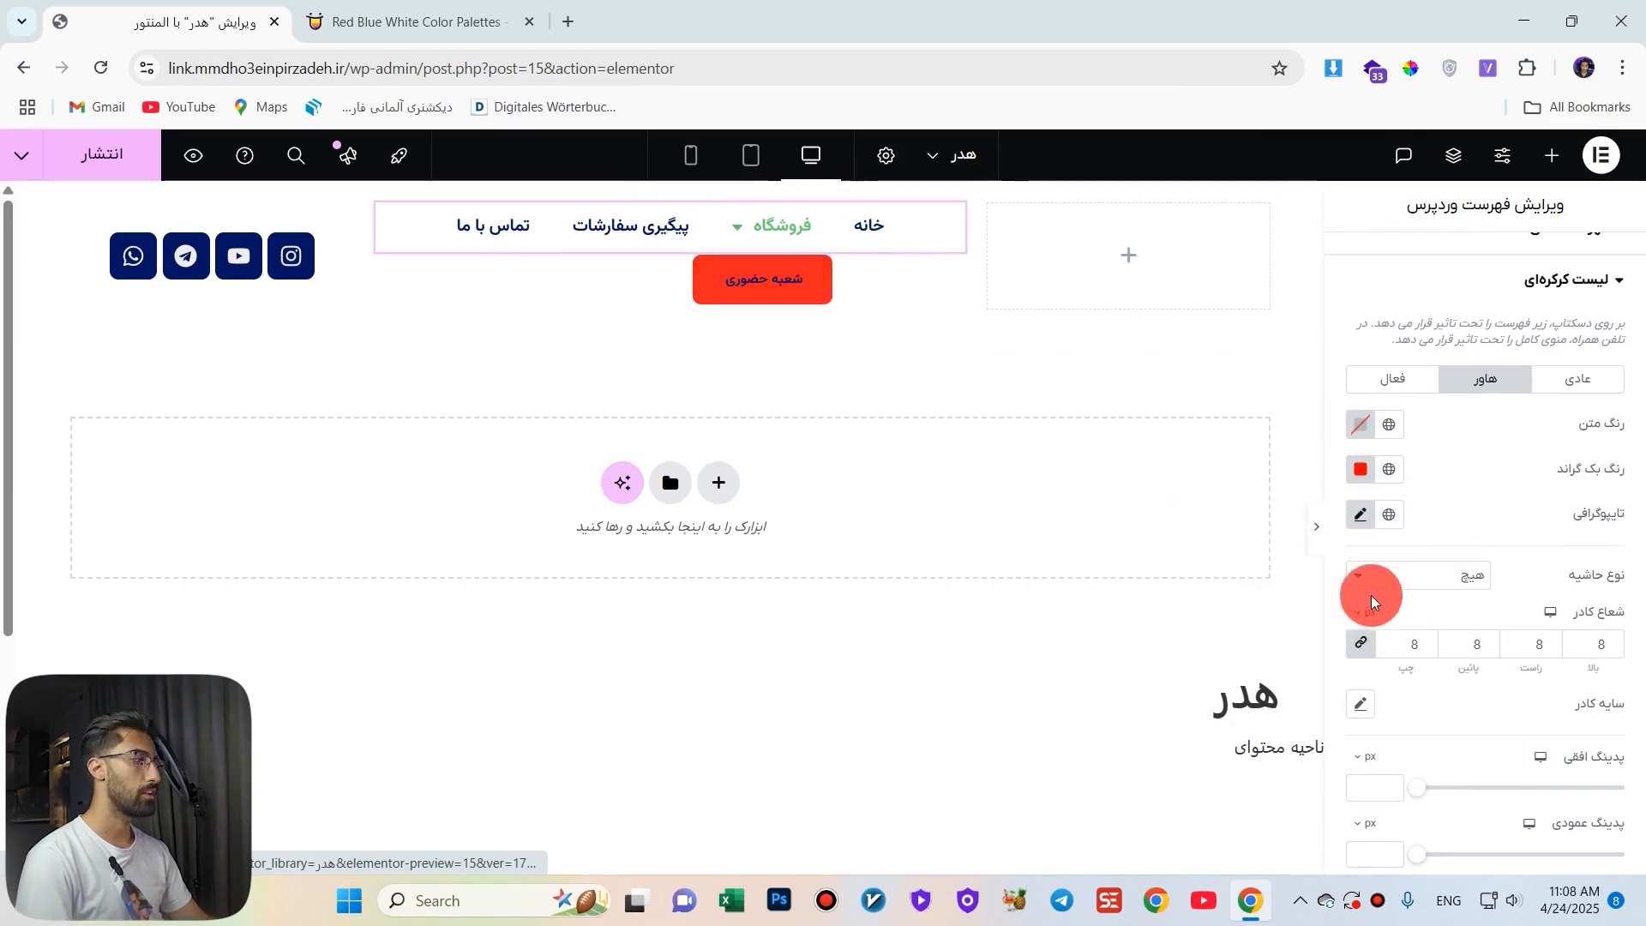
left_click(1382, 485)
key("super+v")
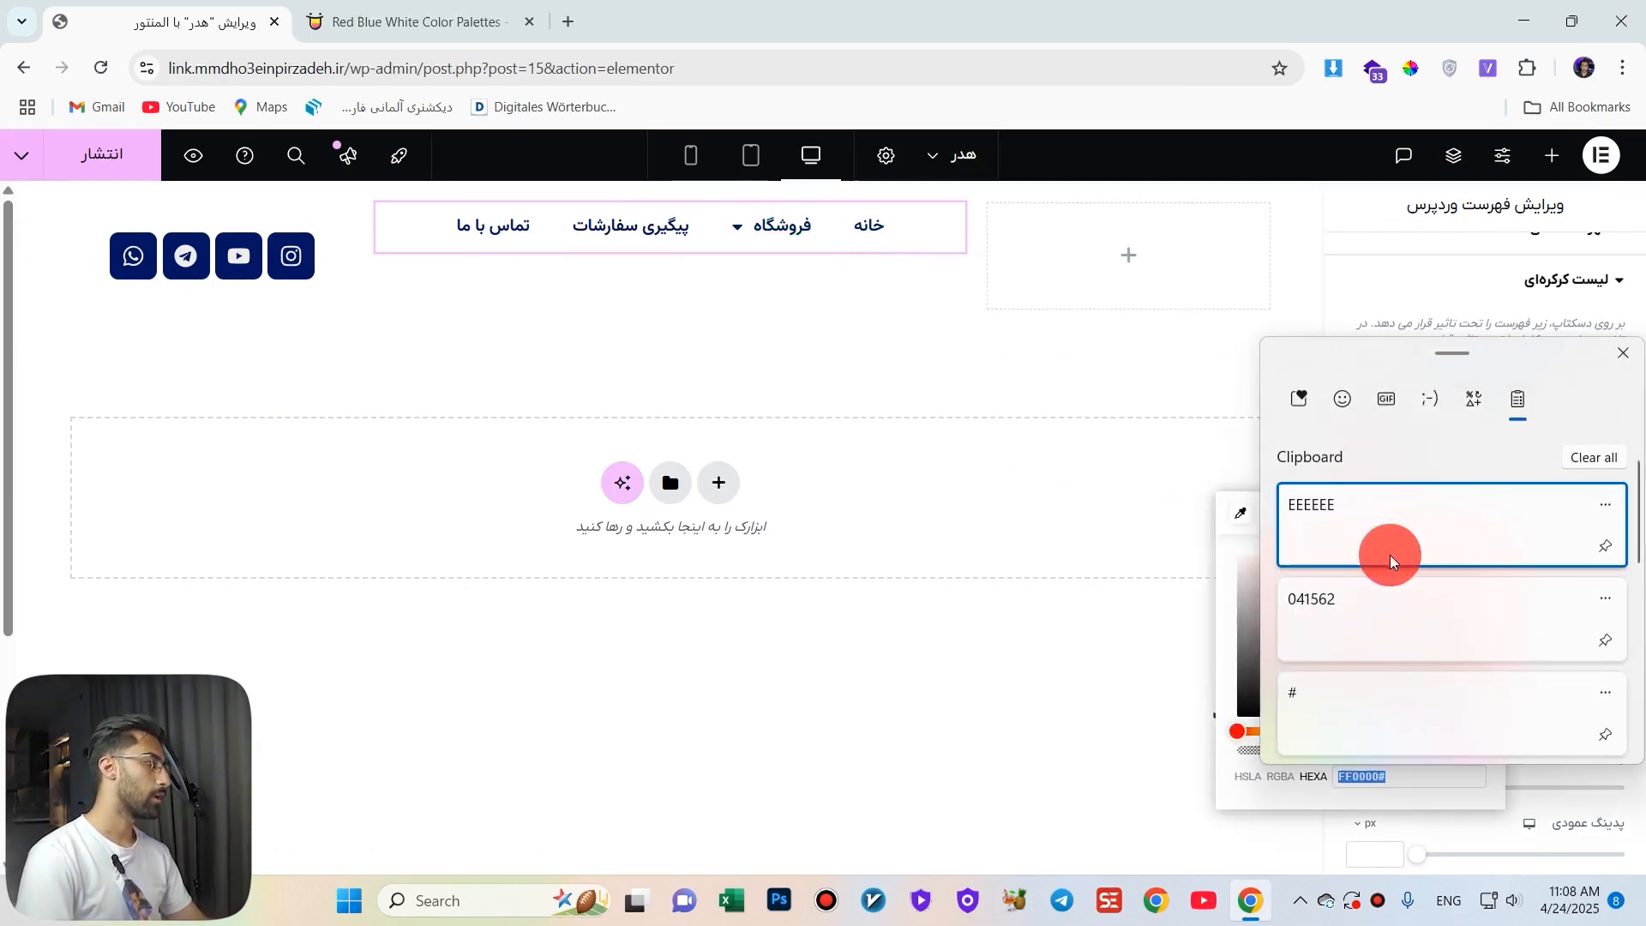
left_click(1361, 533)
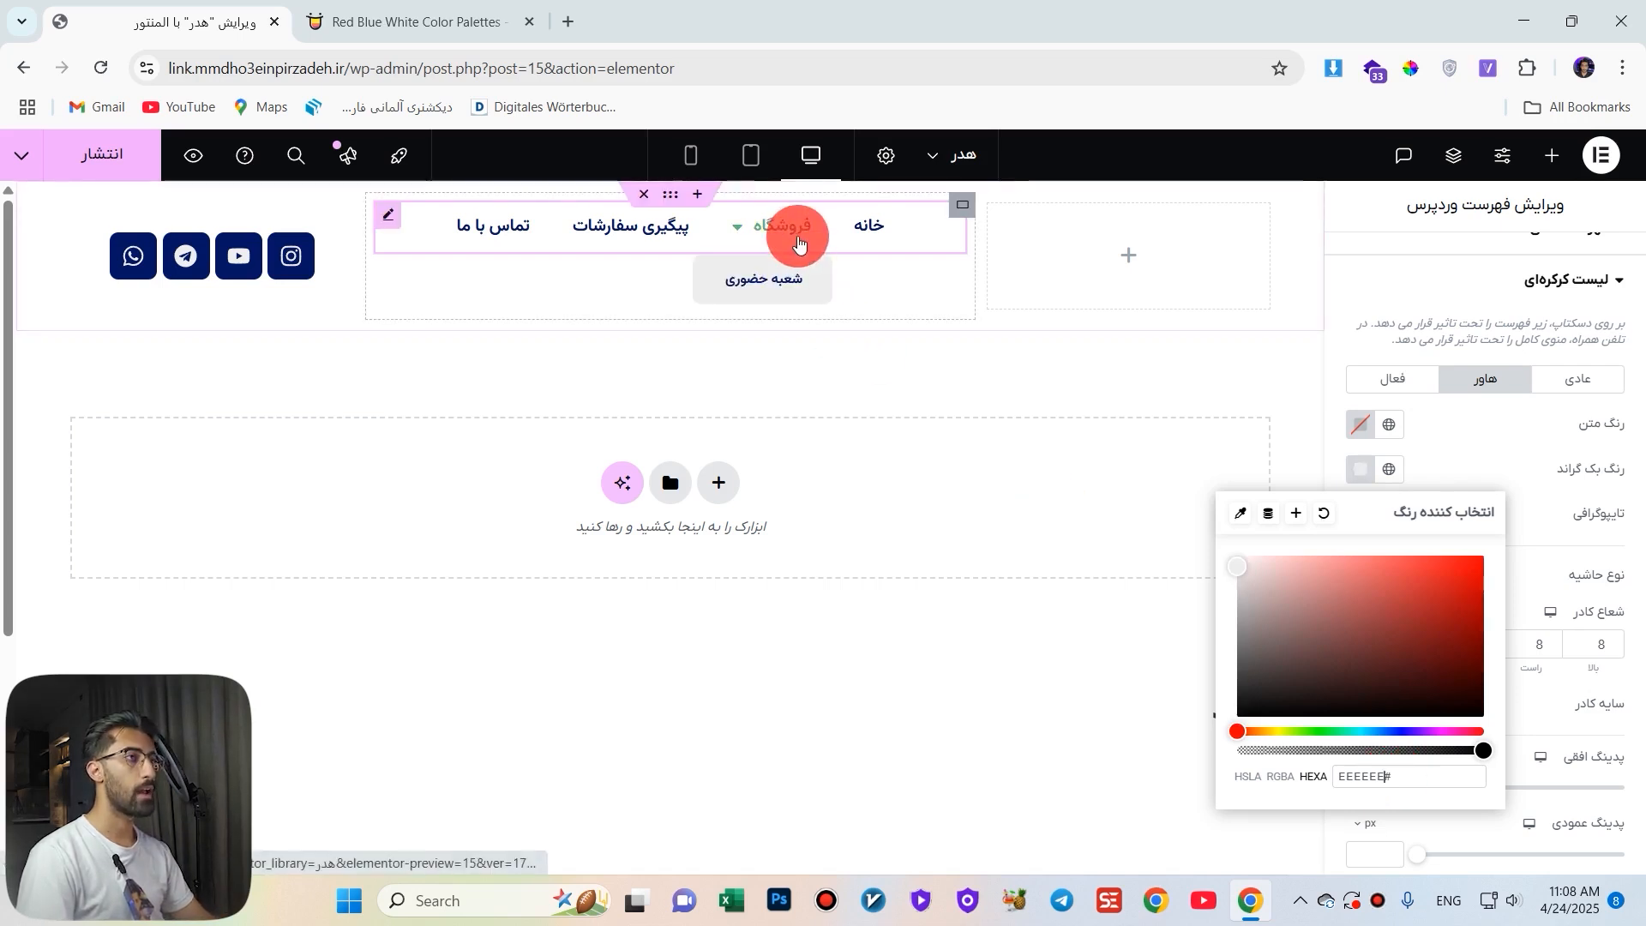
Compare the dropdown list's normal and hover colour settings and preview the "فروشگاه" submenu.
left_click(1577, 379)
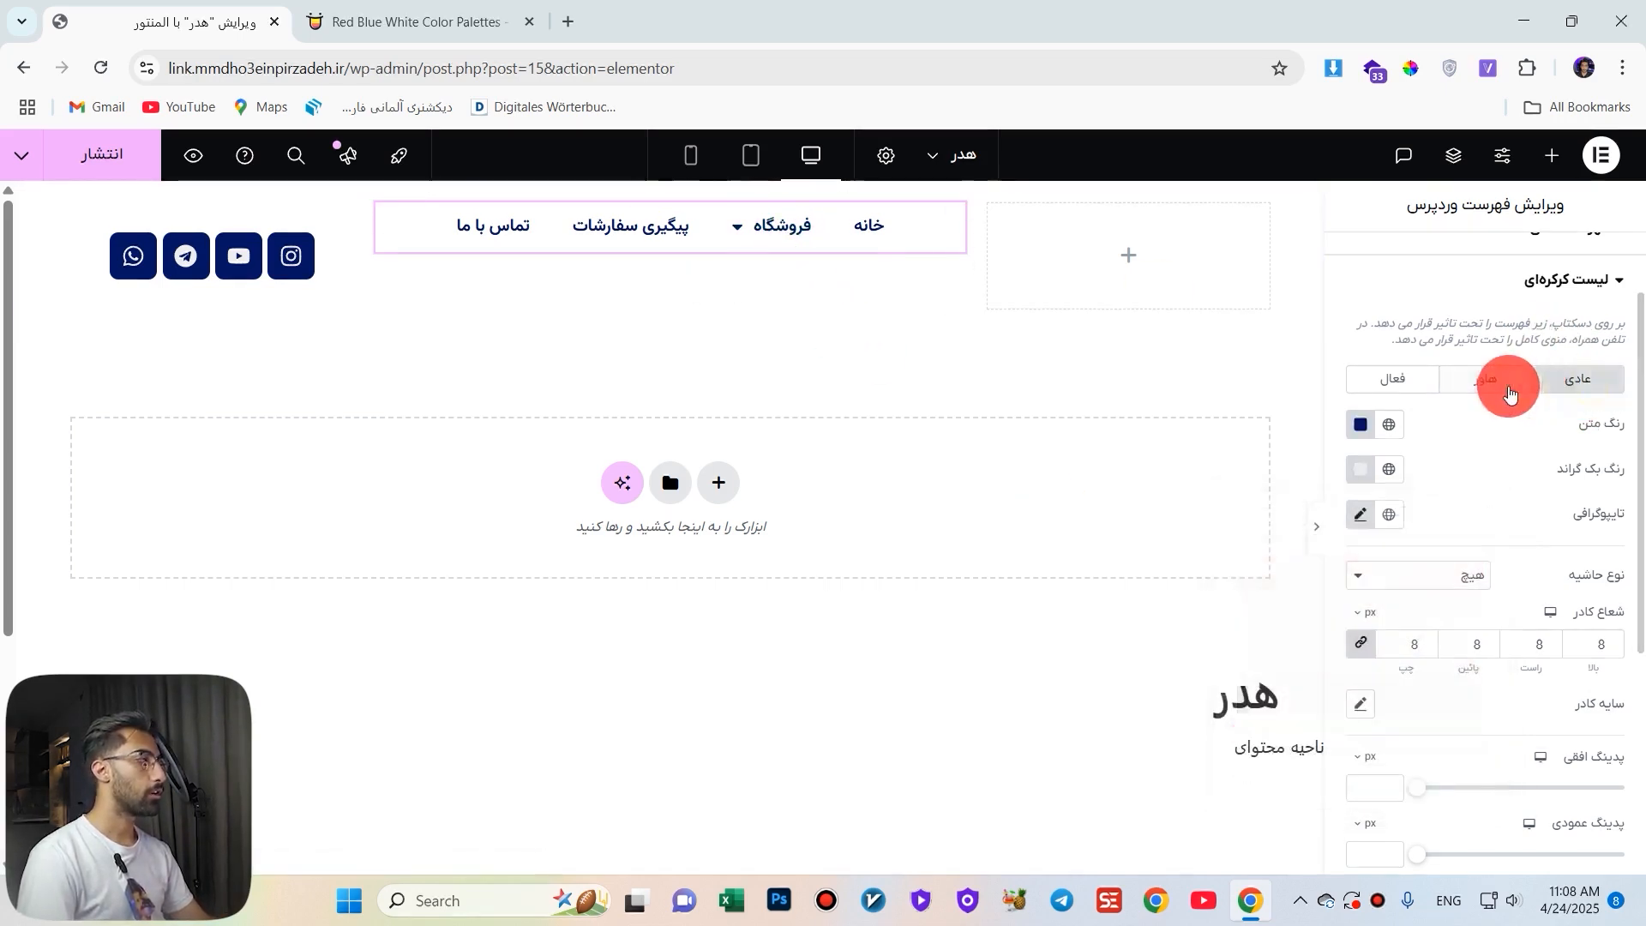
left_click(1482, 378)
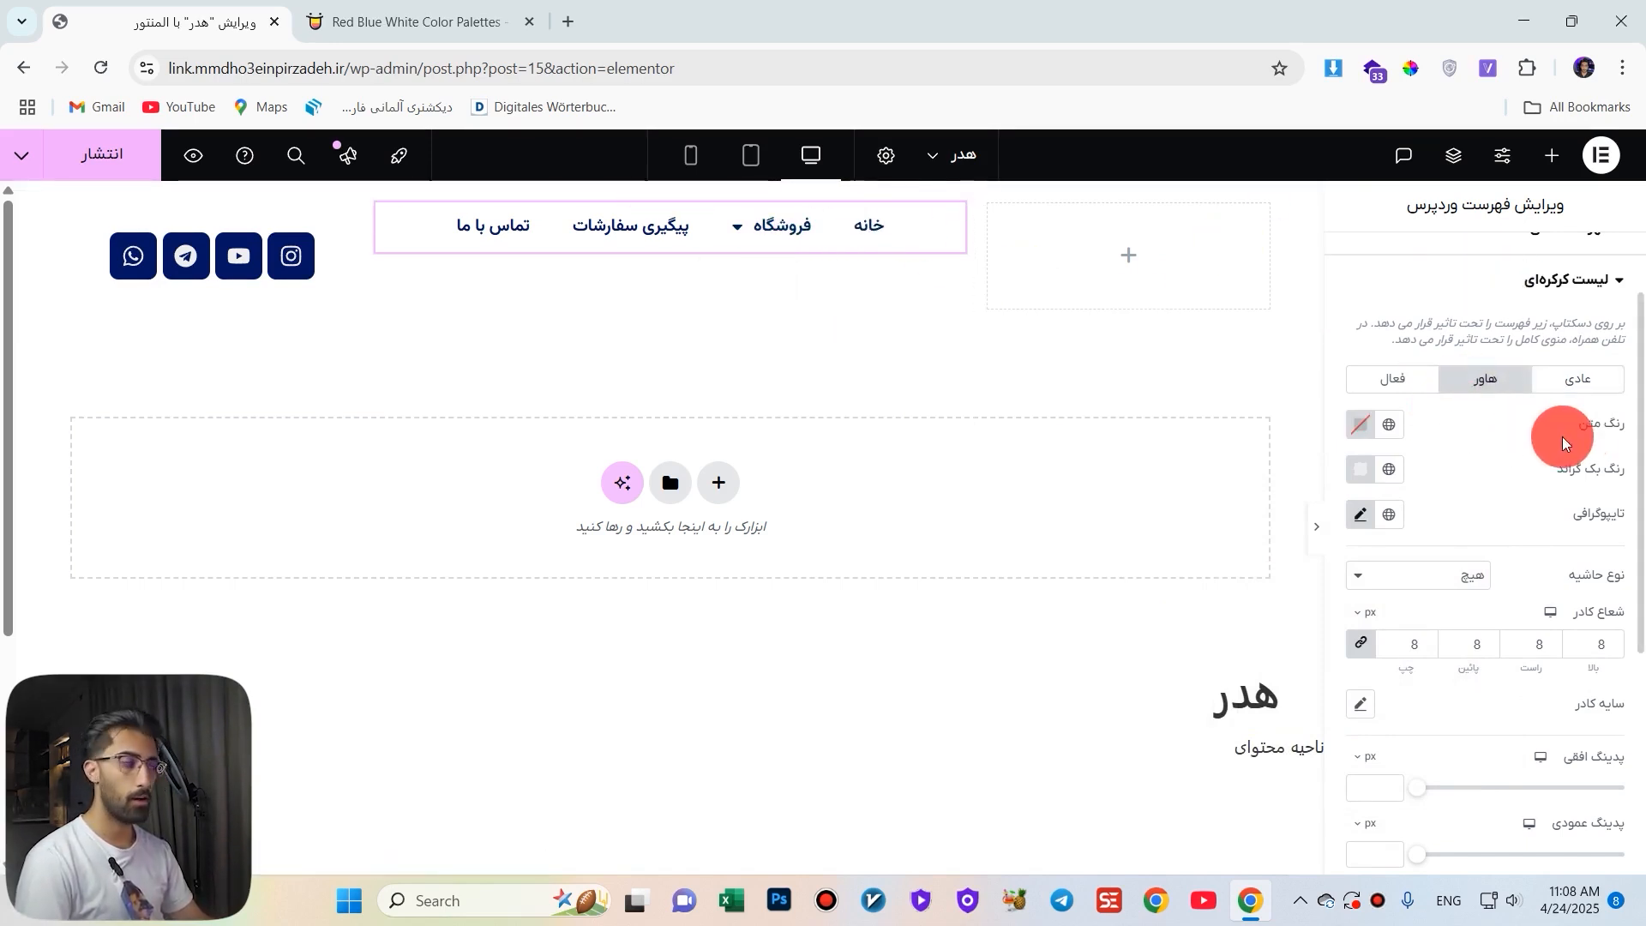
left_click(1580, 380)
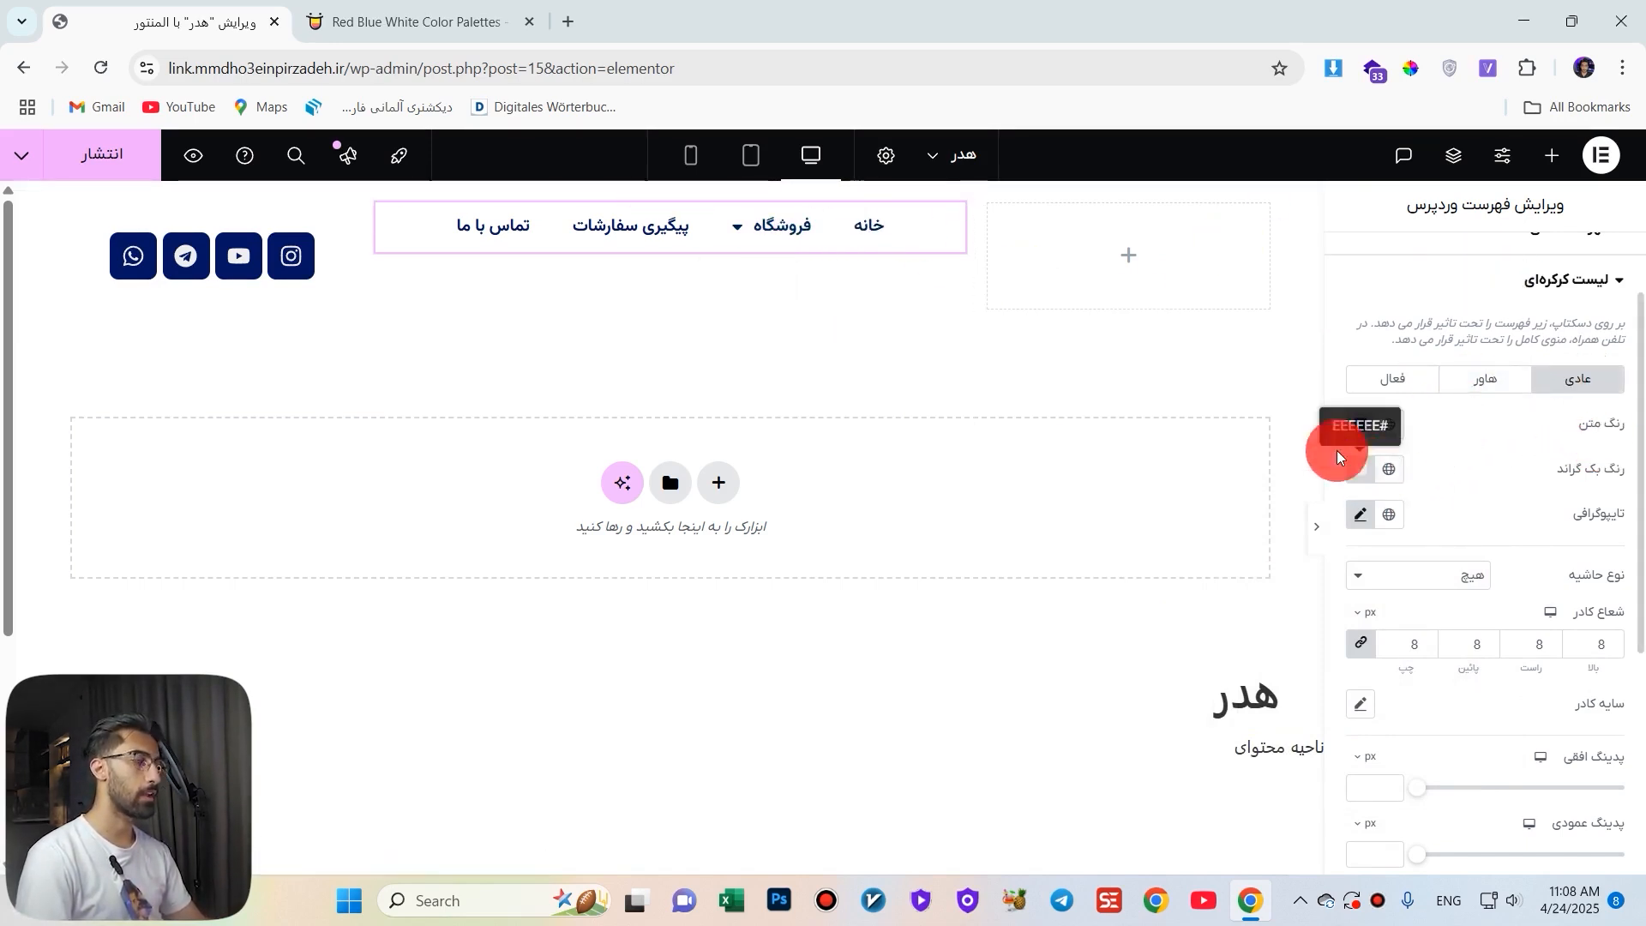
mouse_move(780, 224)
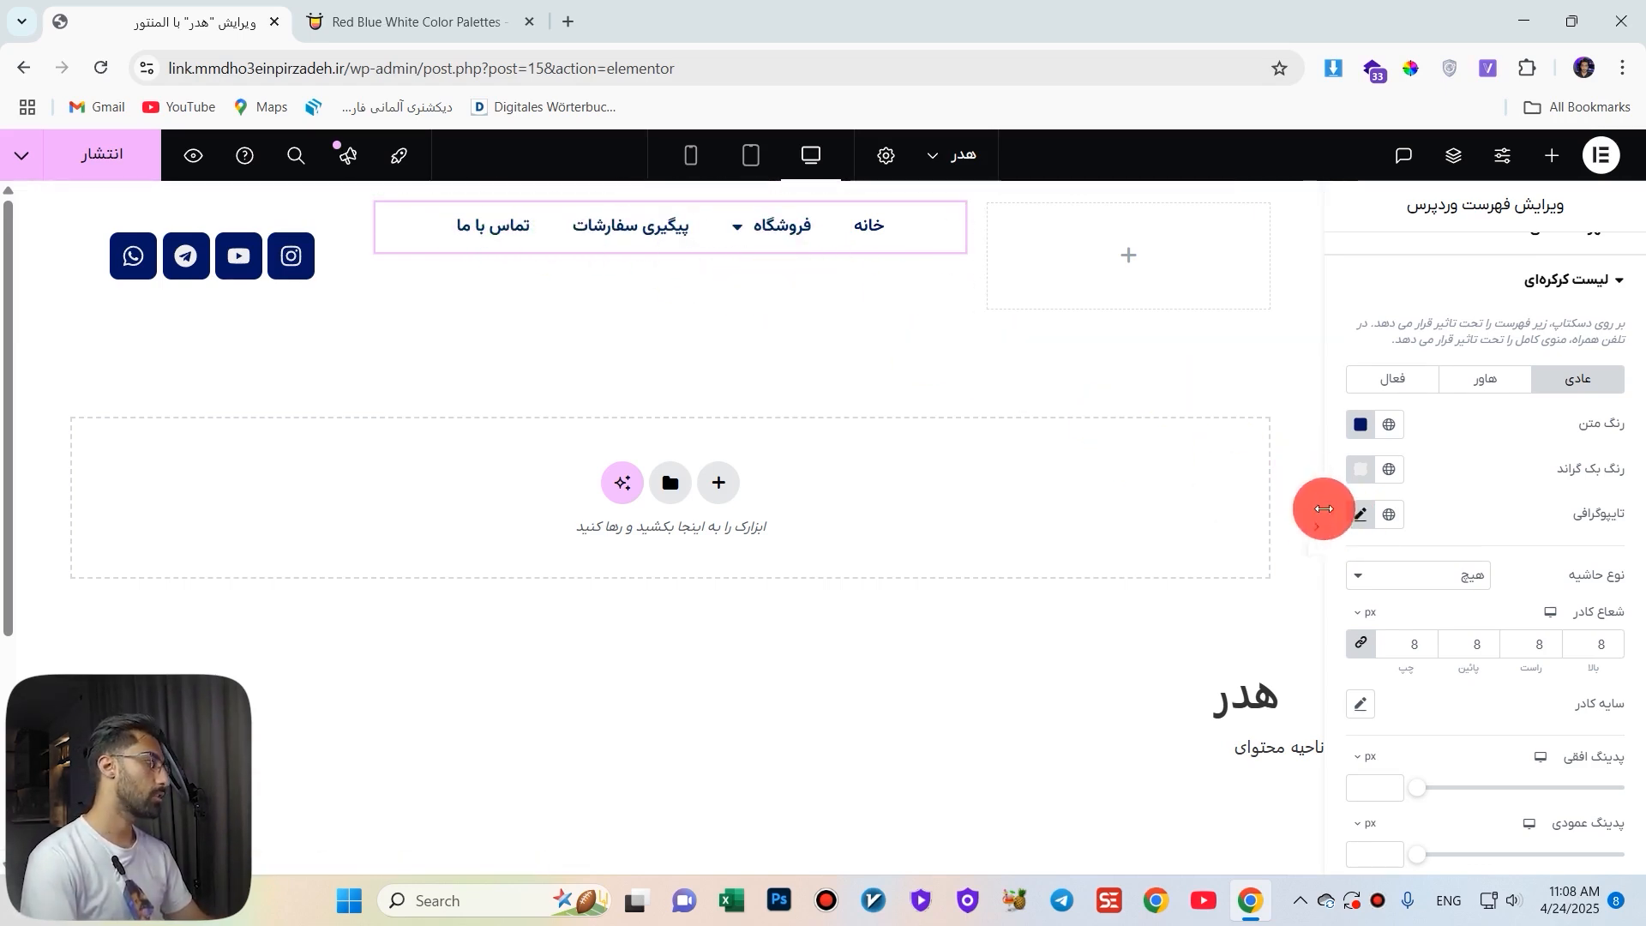
scroll(1330, 511, "down", 5)
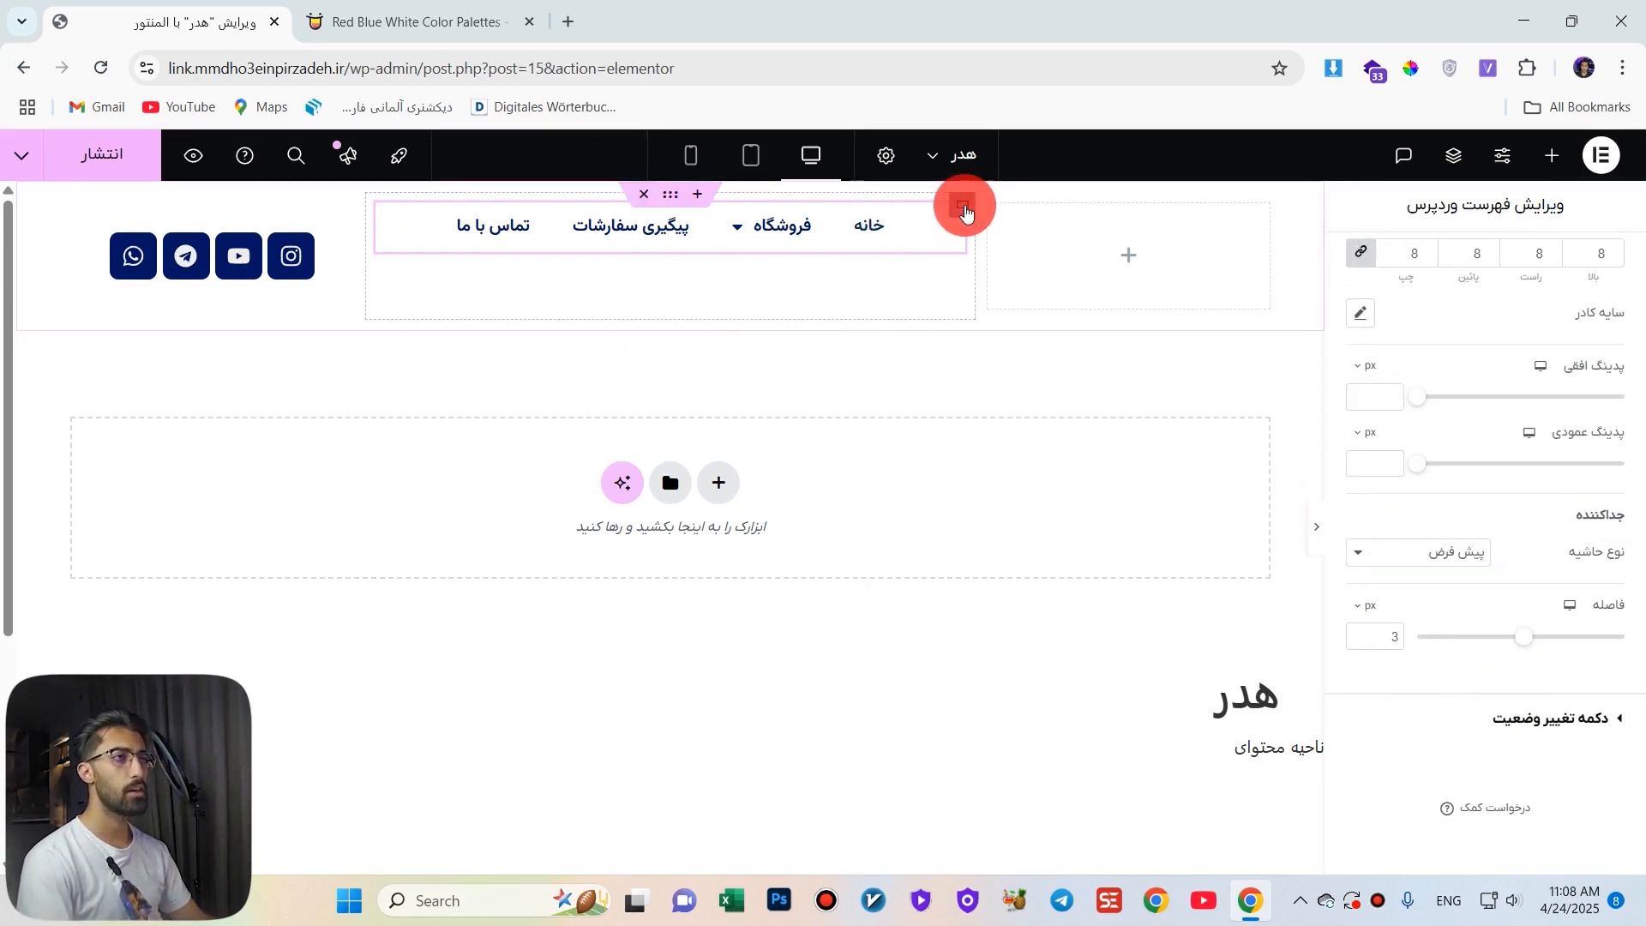
Reopen the navigation menu widget's style settings and show the main menu's hover state.
left_click(947, 211)
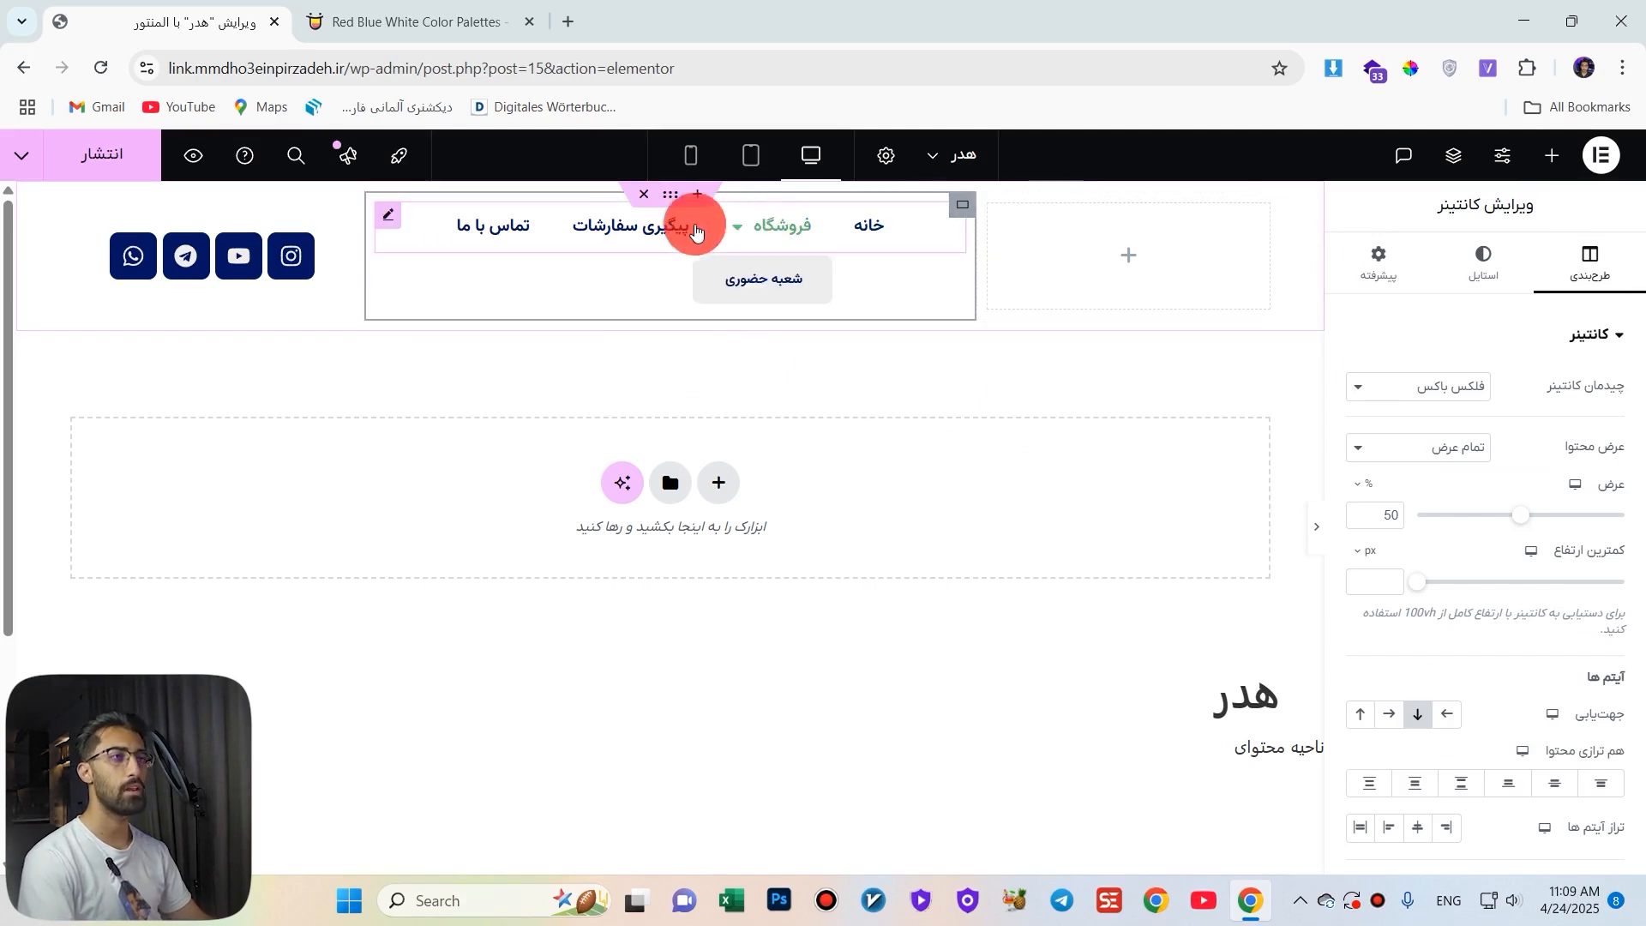
left_click(392, 213)
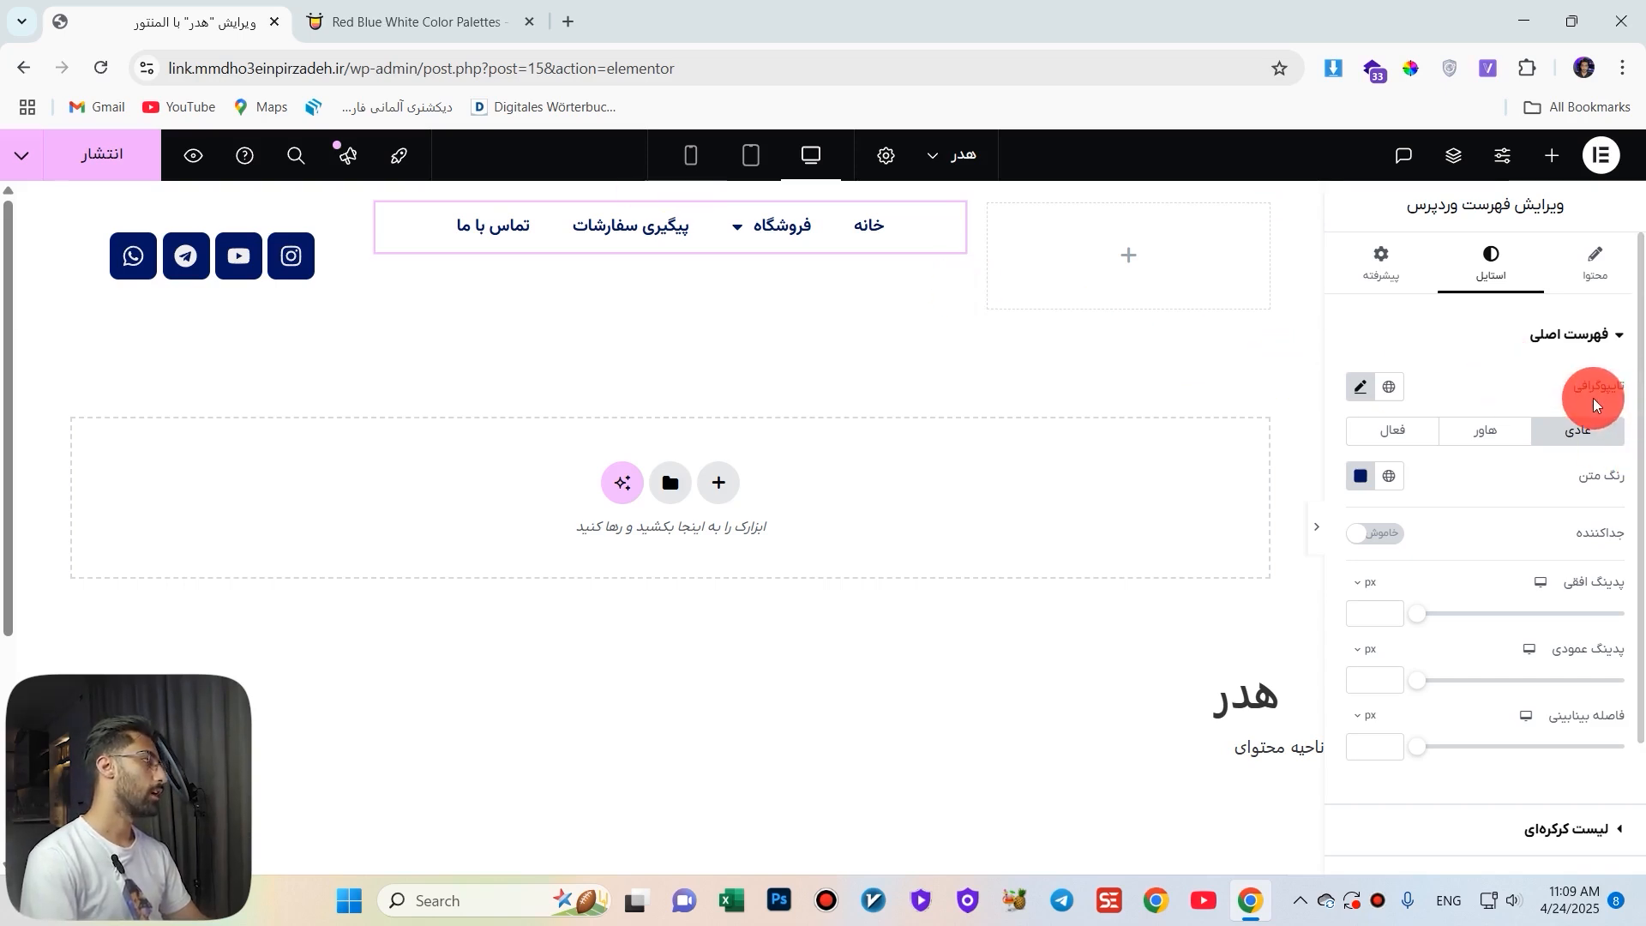
scroll(1581, 620, "down", 2)
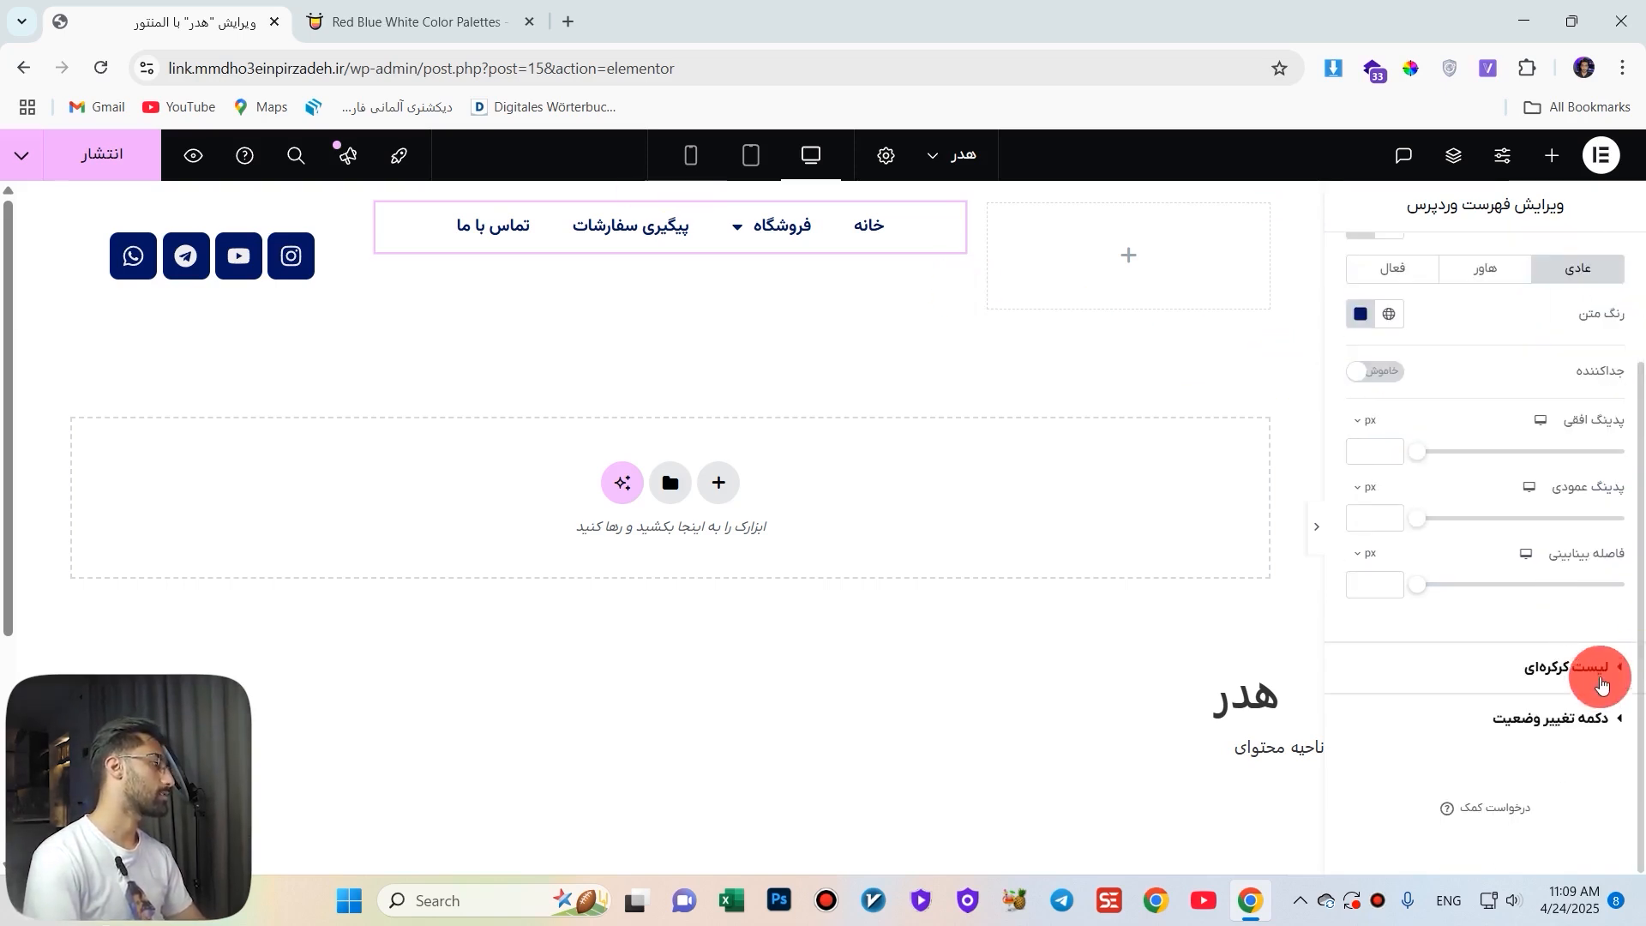
scroll(1481, 464, "up", 2)
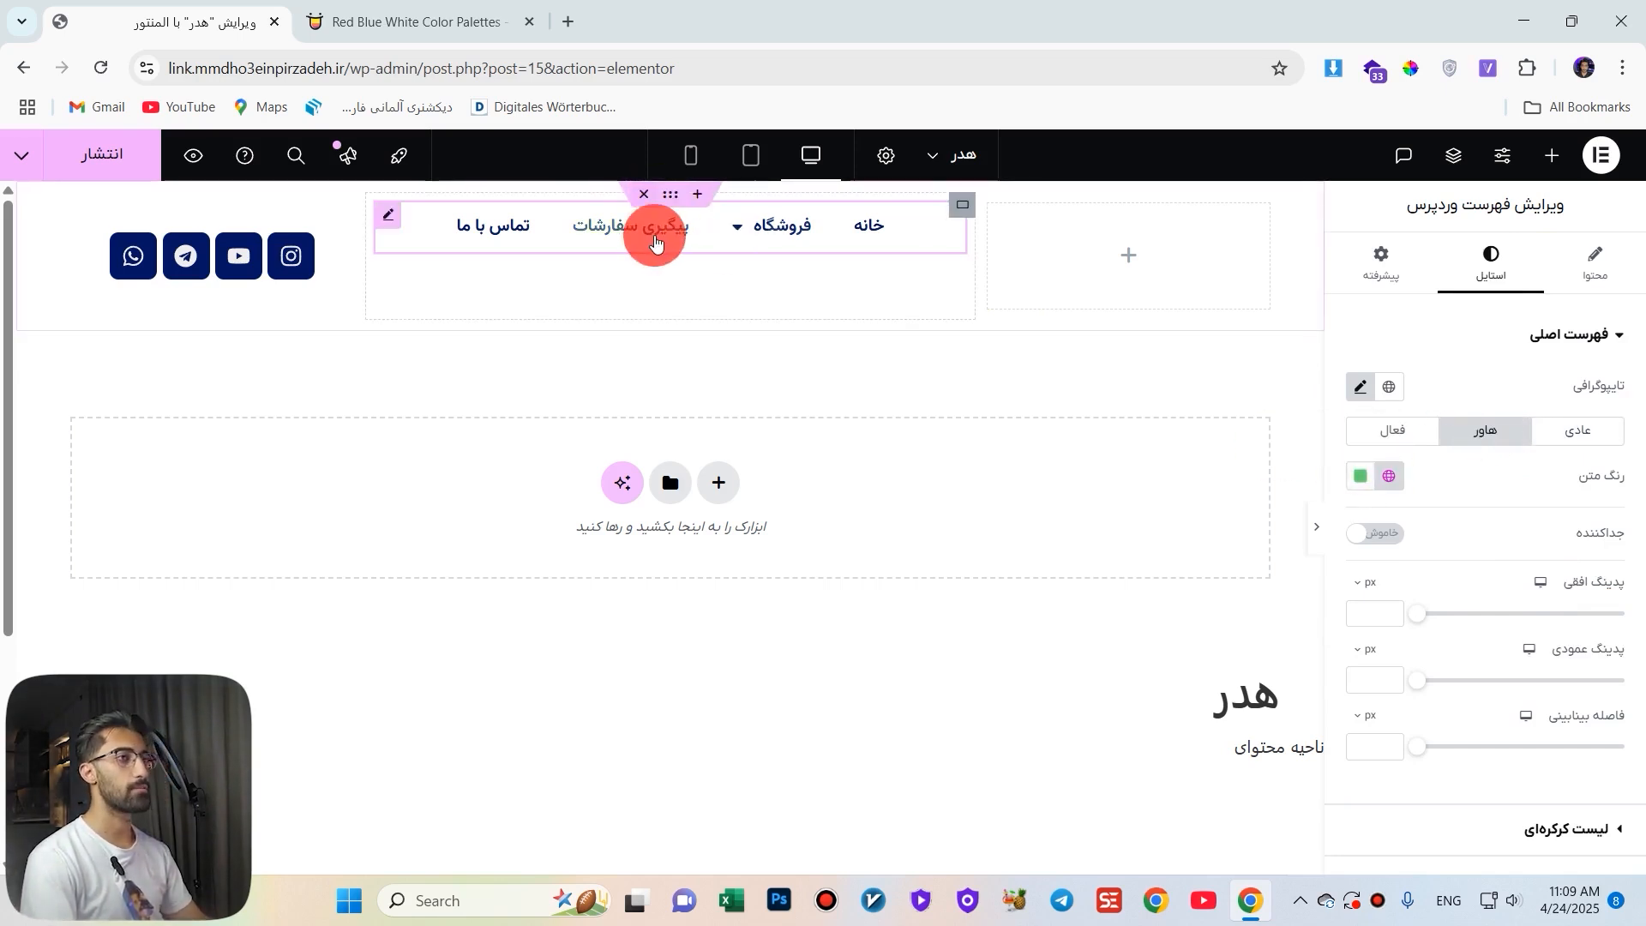
Copy the blue 11468F from the navy-and-red Color Hunt palette and try it as the main menu's hover text colour.
left_click(510, 10)
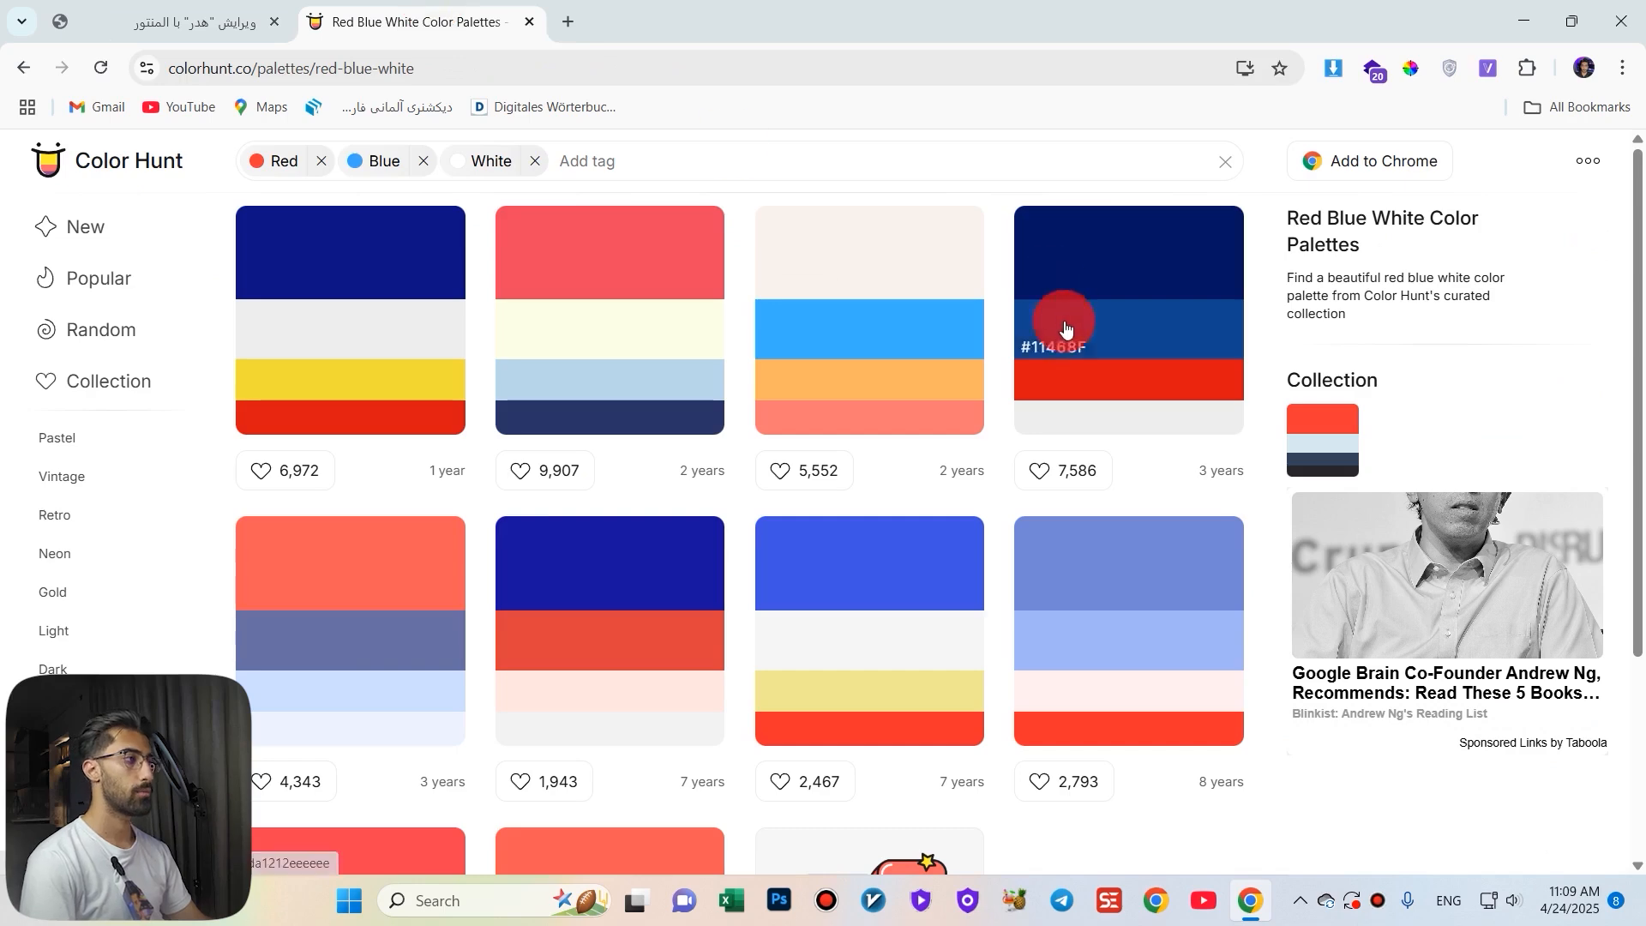
left_click(228, 4)
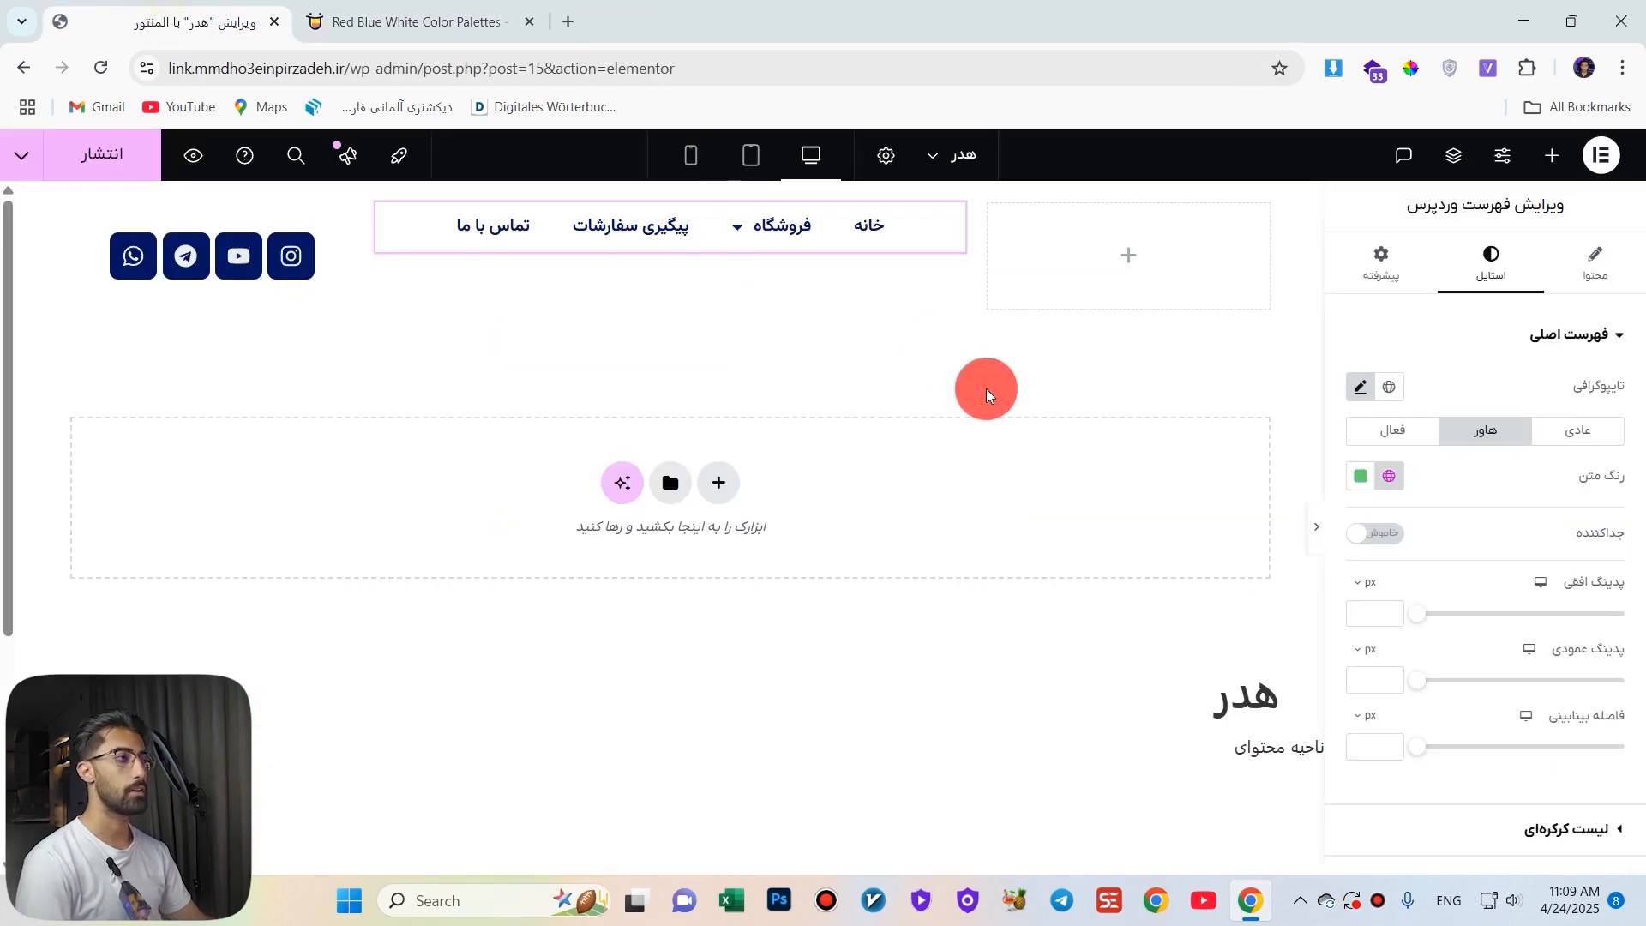
left_click(1367, 480)
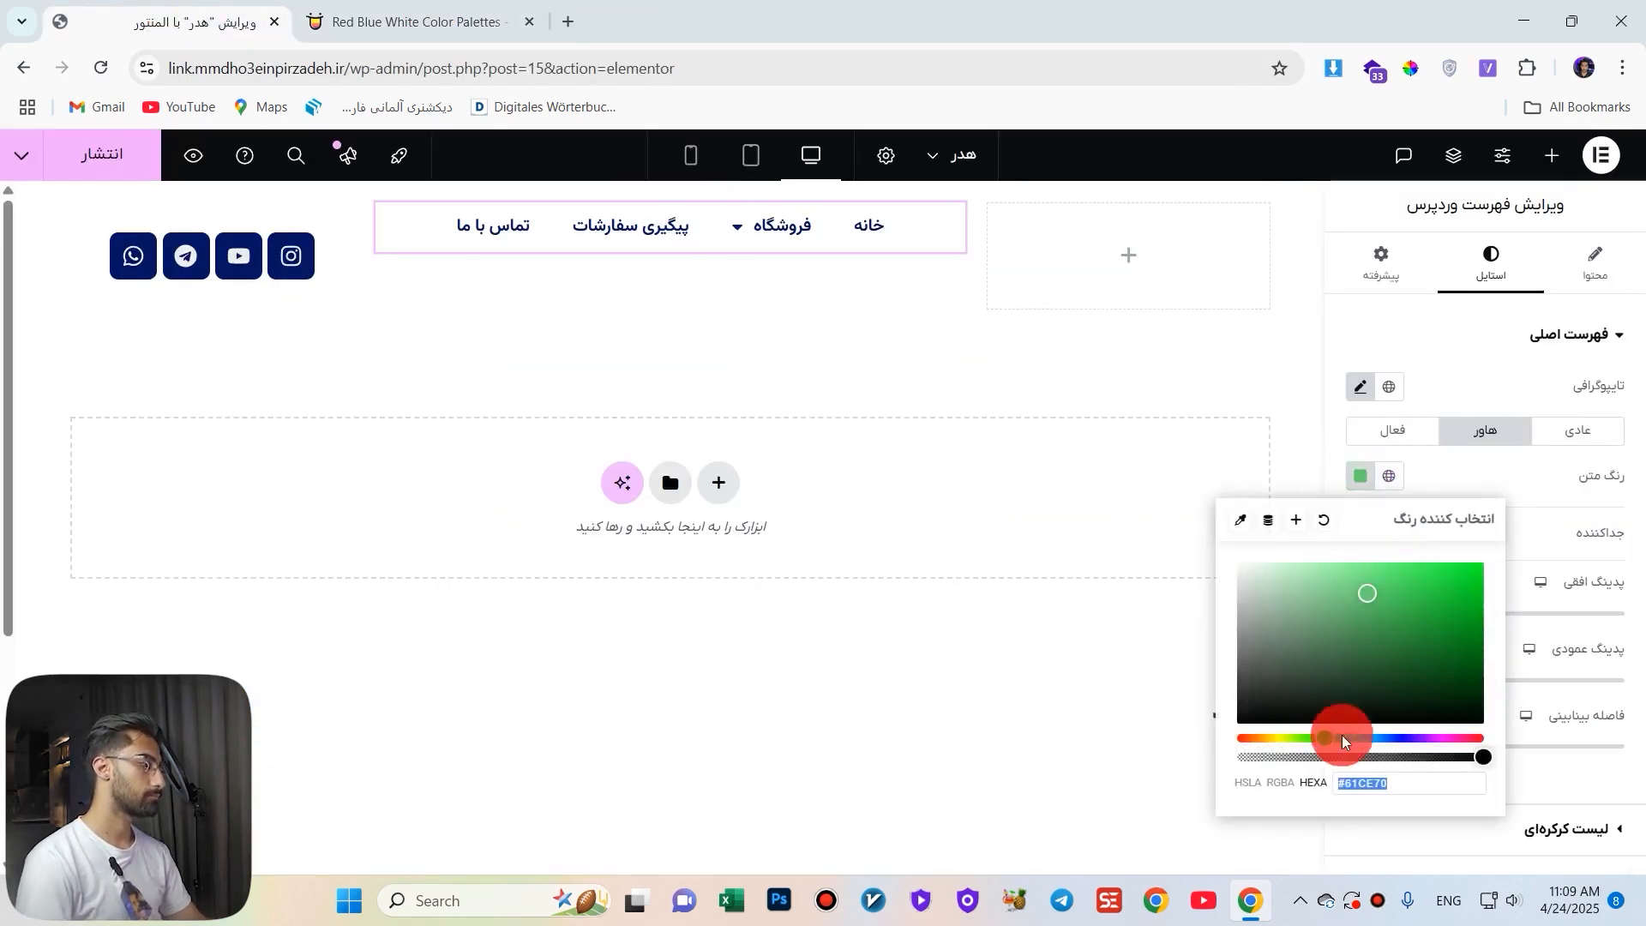
type("11468F")
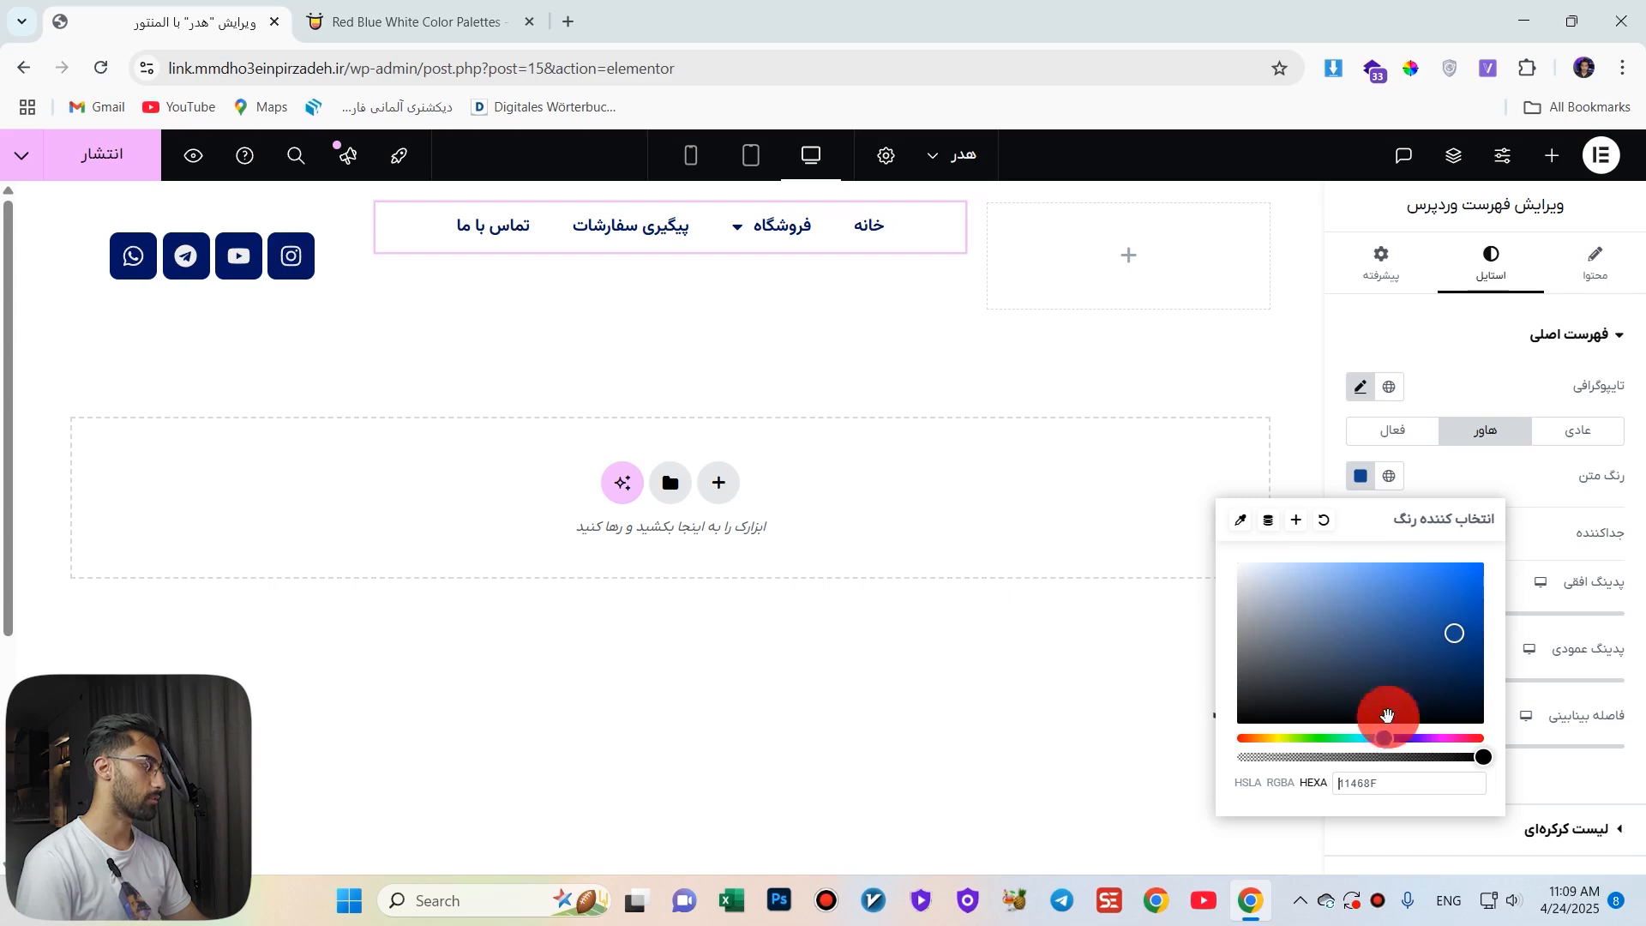
Try a bright cyan and a near-black shade as the main menu's hover text colour, previewing the items, and reset the colour.
left_click(1353, 740)
left_click_drag(1352, 703, 1475, 562)
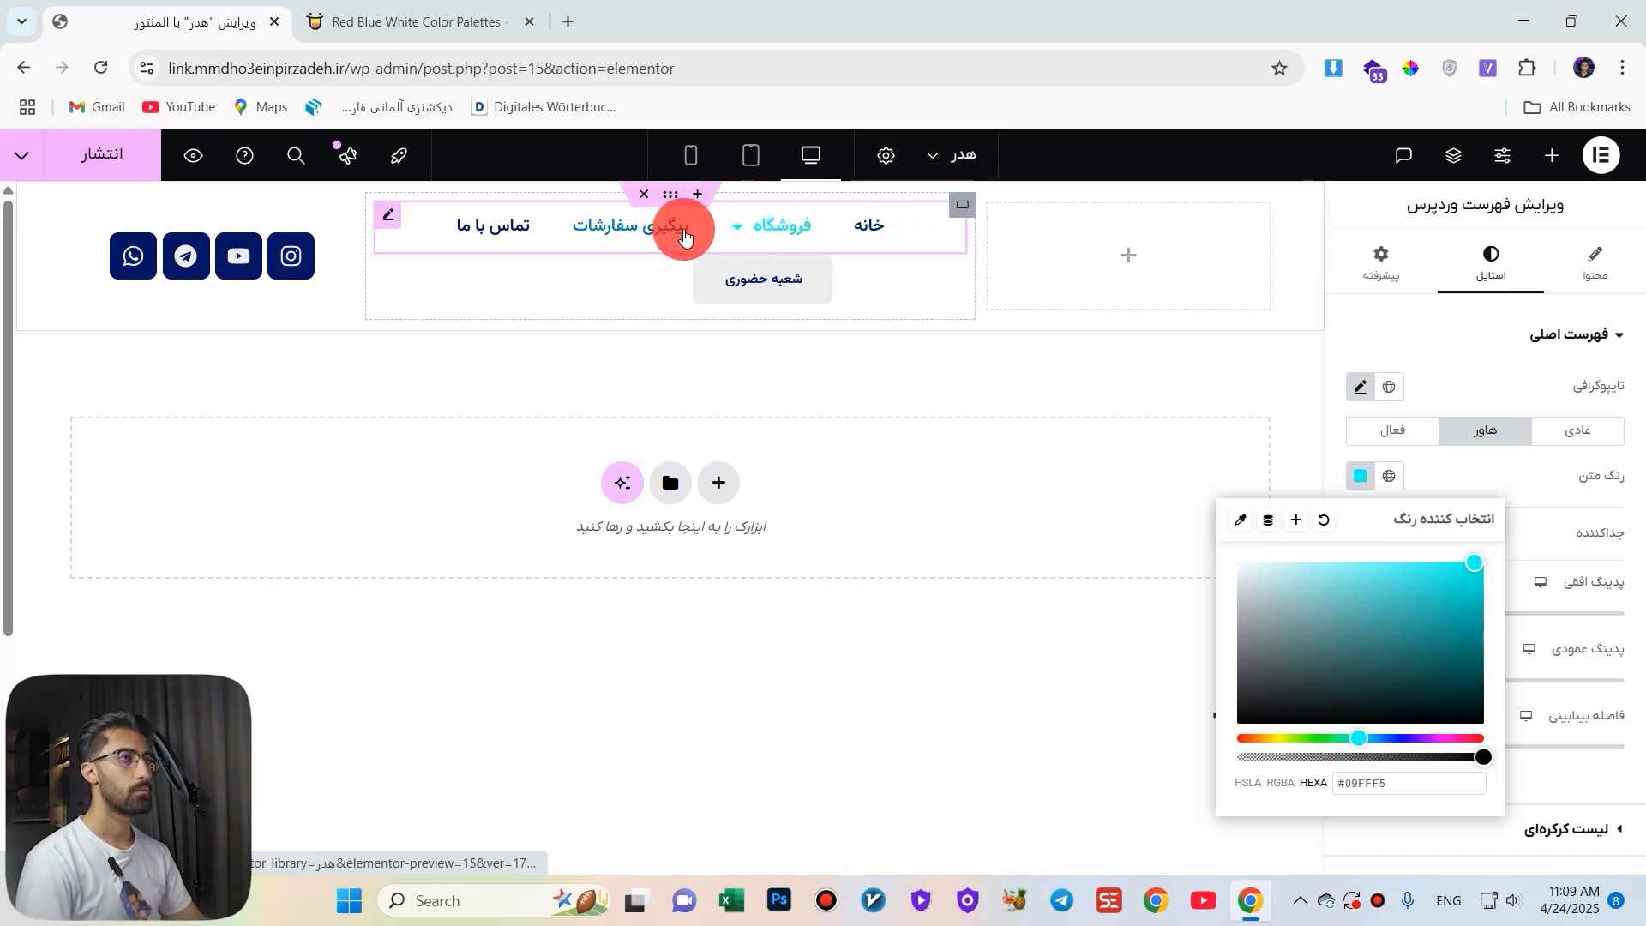
left_click_drag(1400, 651, 1440, 702)
left_click(1394, 790)
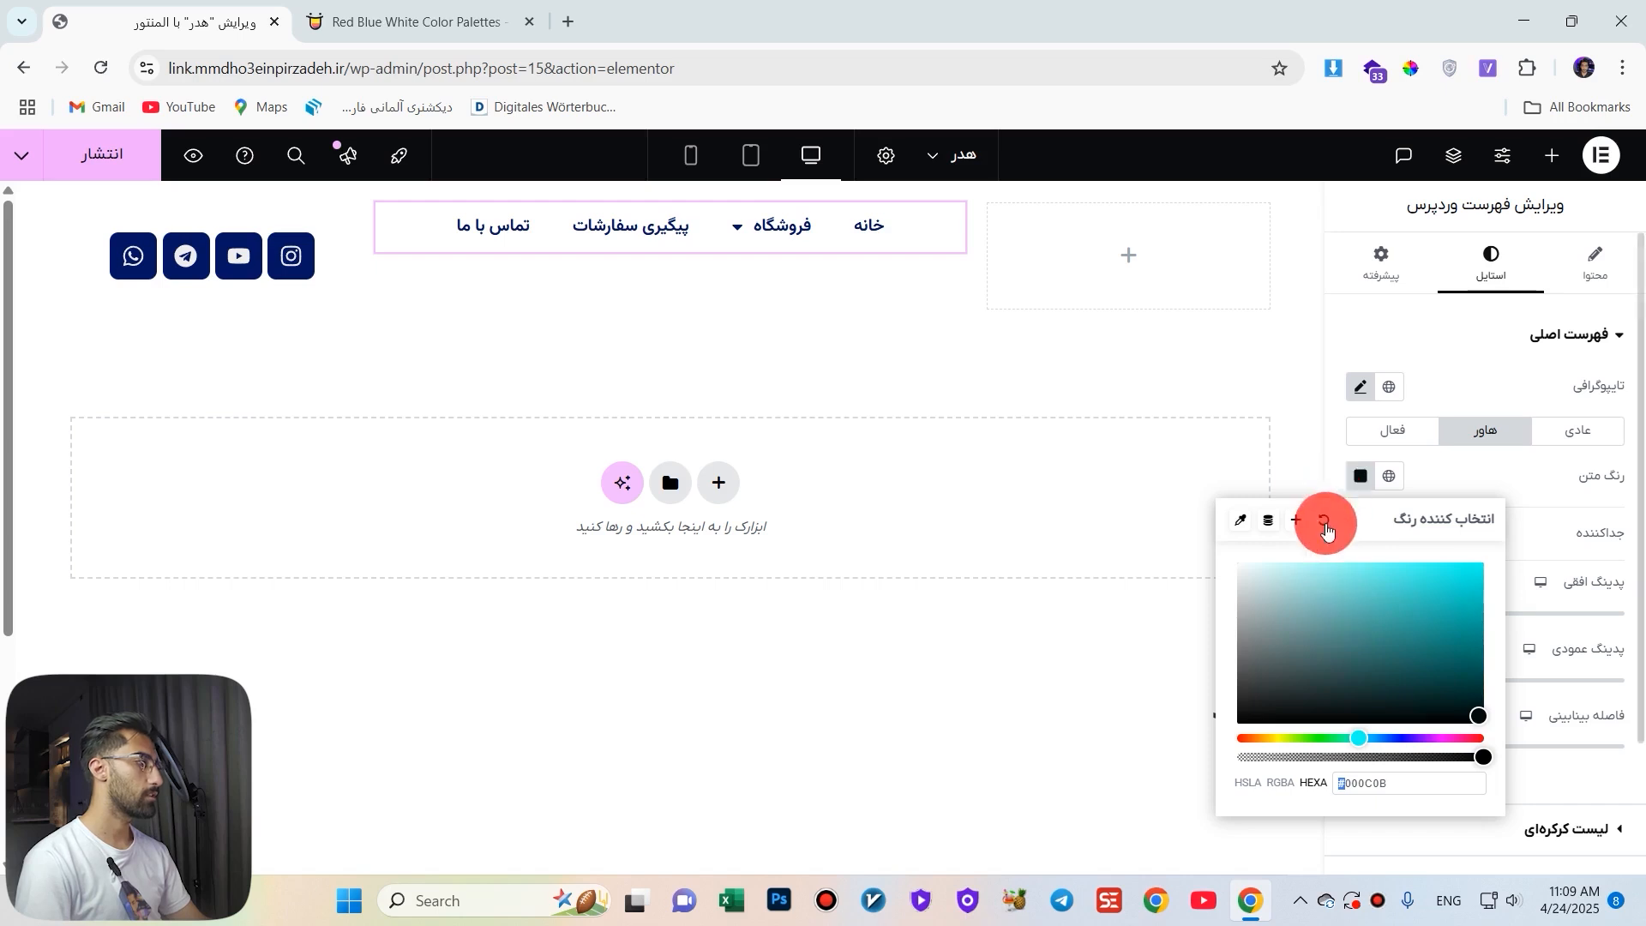
left_click(1325, 522)
Try a fully transparent hover text colour on the main menu, preview "فروشگاه", and reset the colour.
left_click(1360, 479)
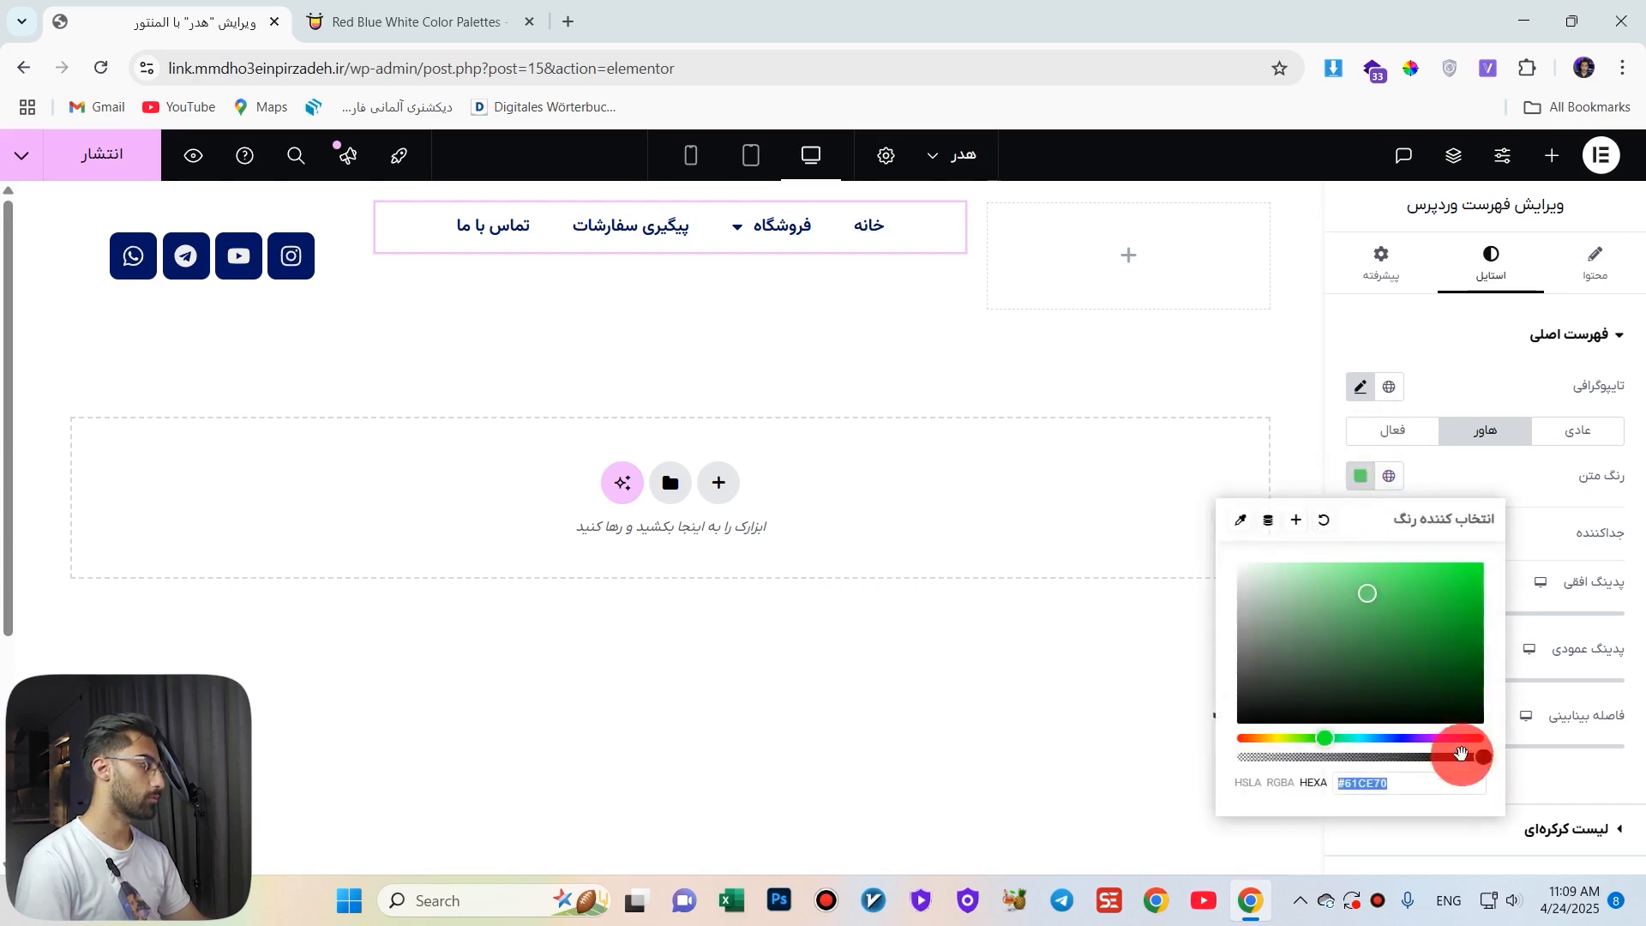
left_click_drag(1485, 759, 837, 375)
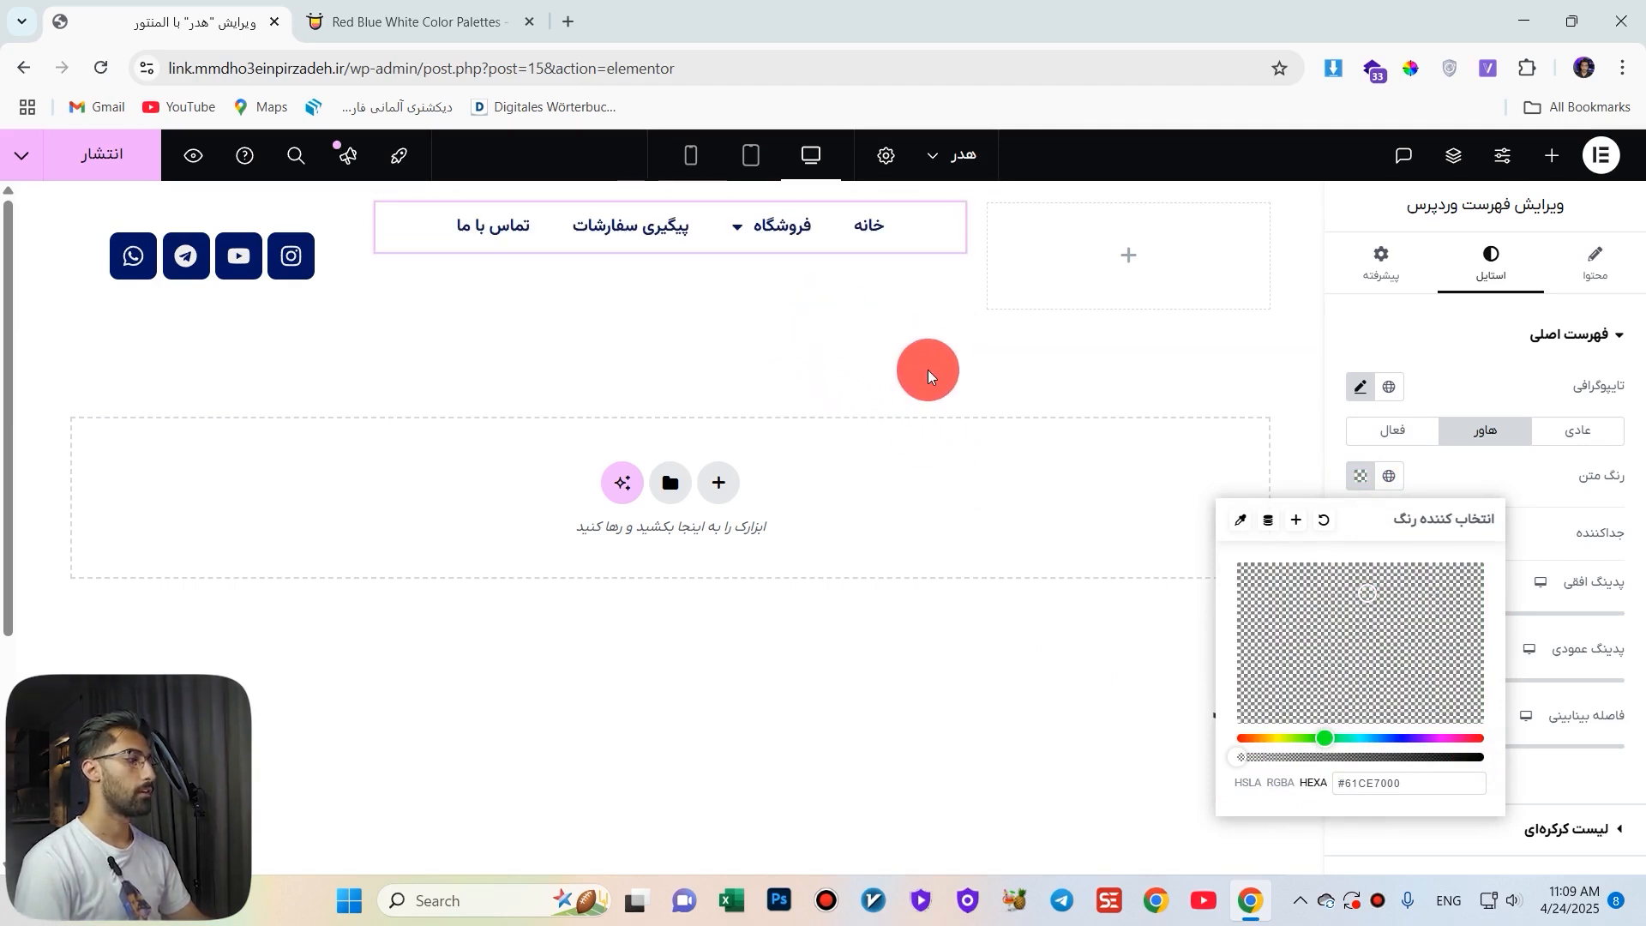
mouse_move(788, 245)
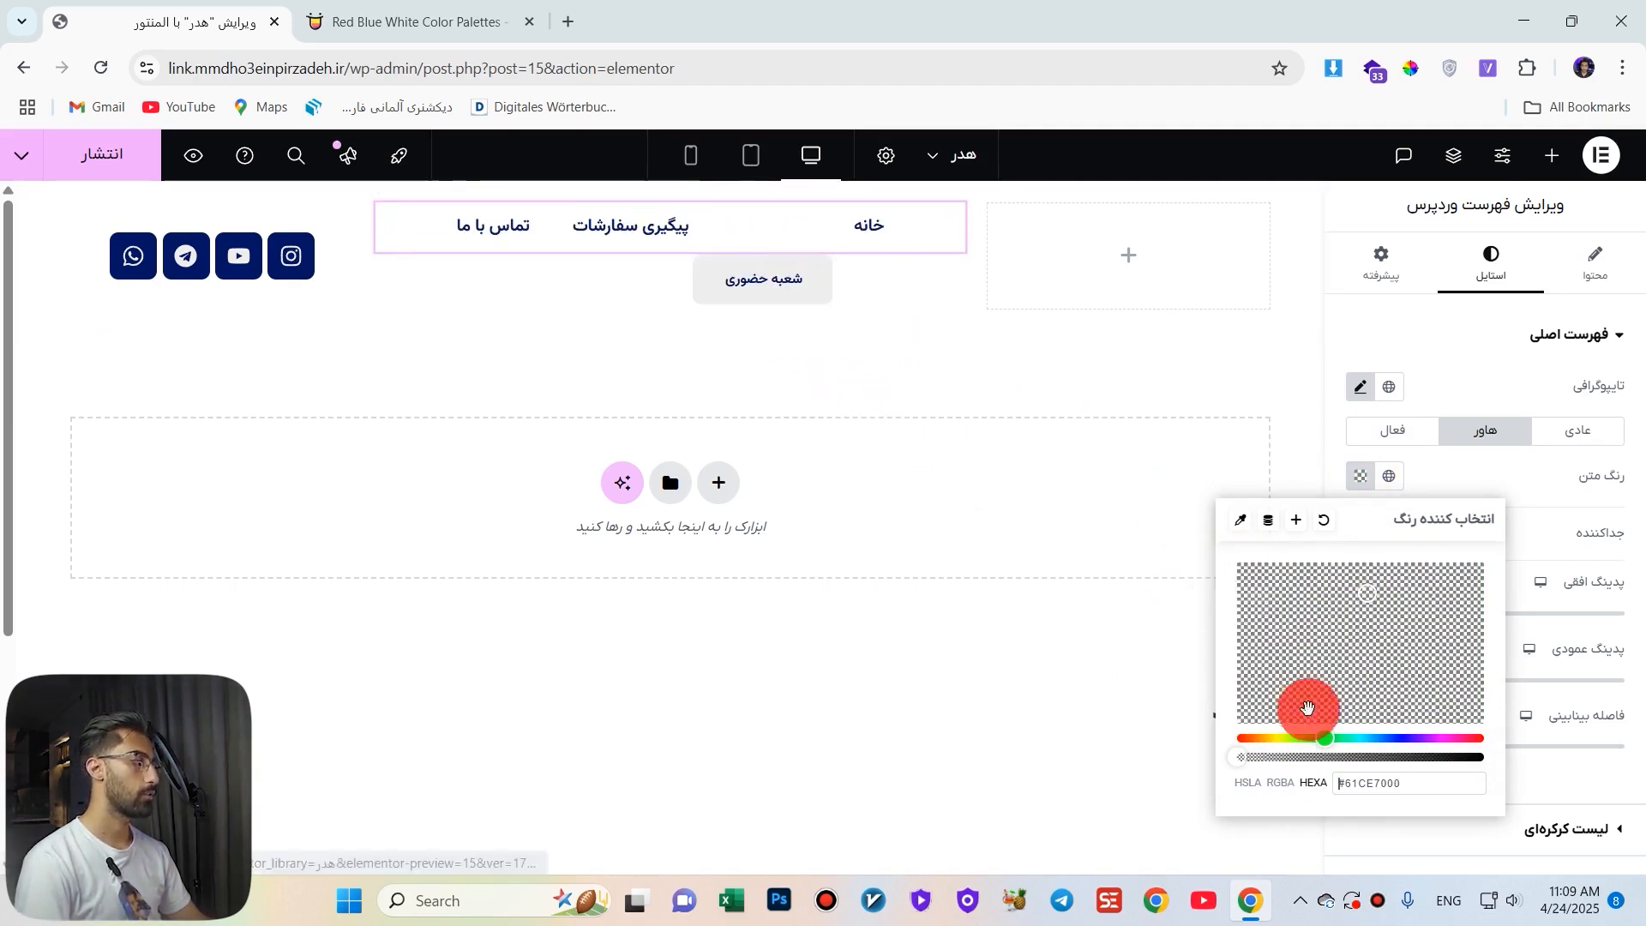
left_click(1329, 757)
left_click(1329, 522)
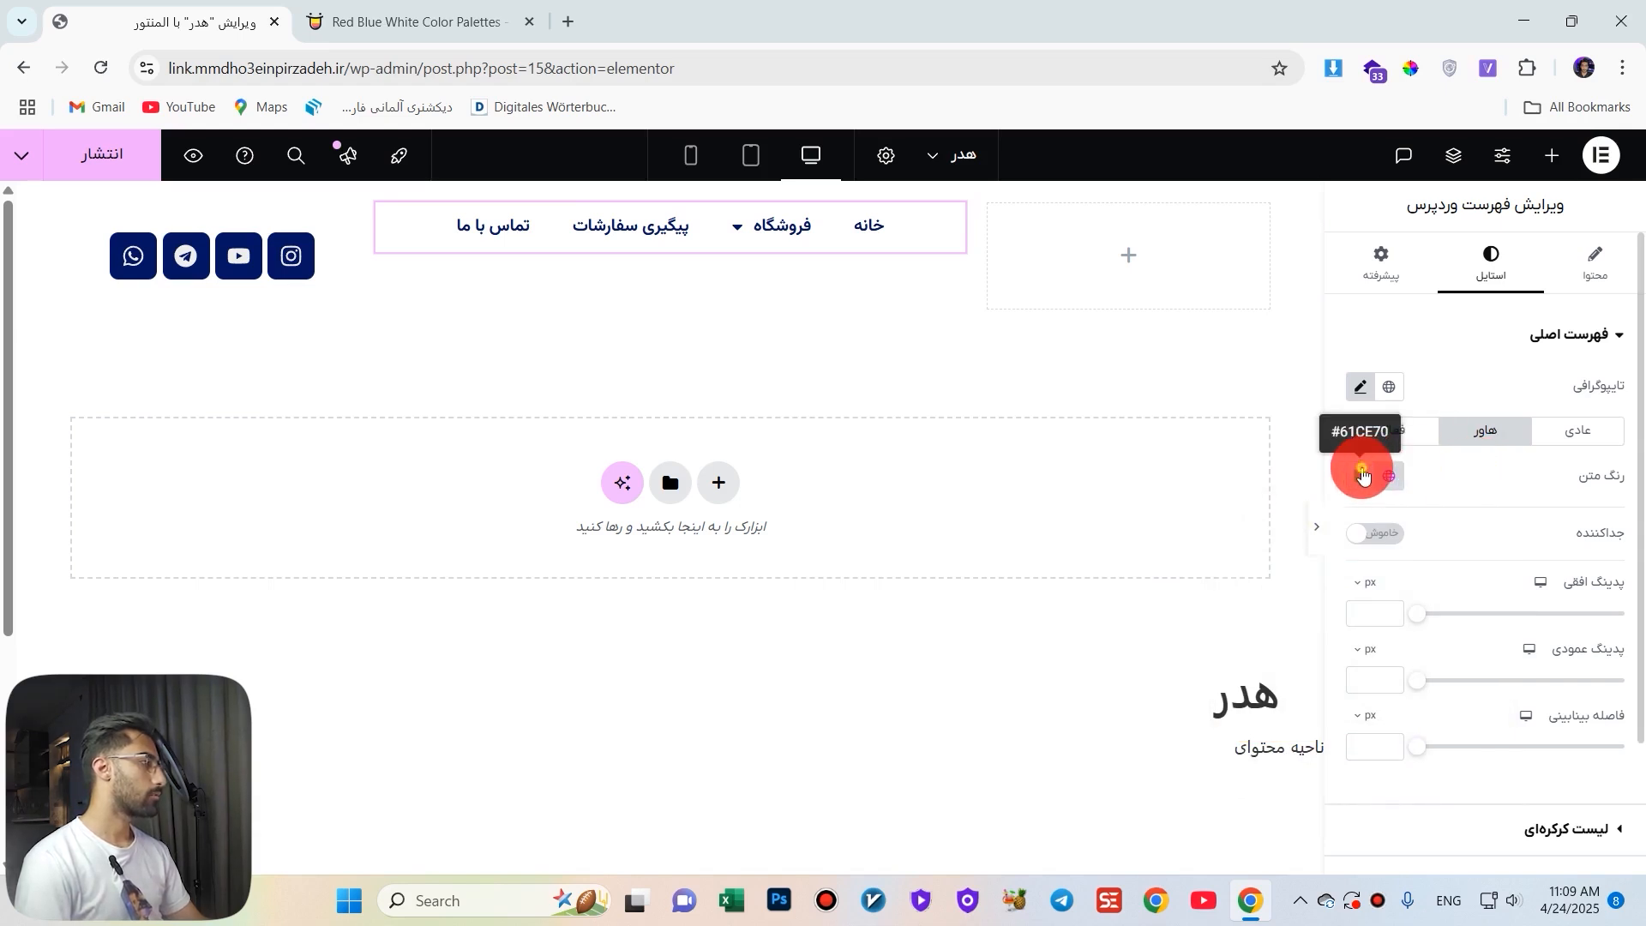
Try the previously copied light grey EEEEEE as the main menu's hover text colour and preview it on the menu items.
left_click(1363, 475)
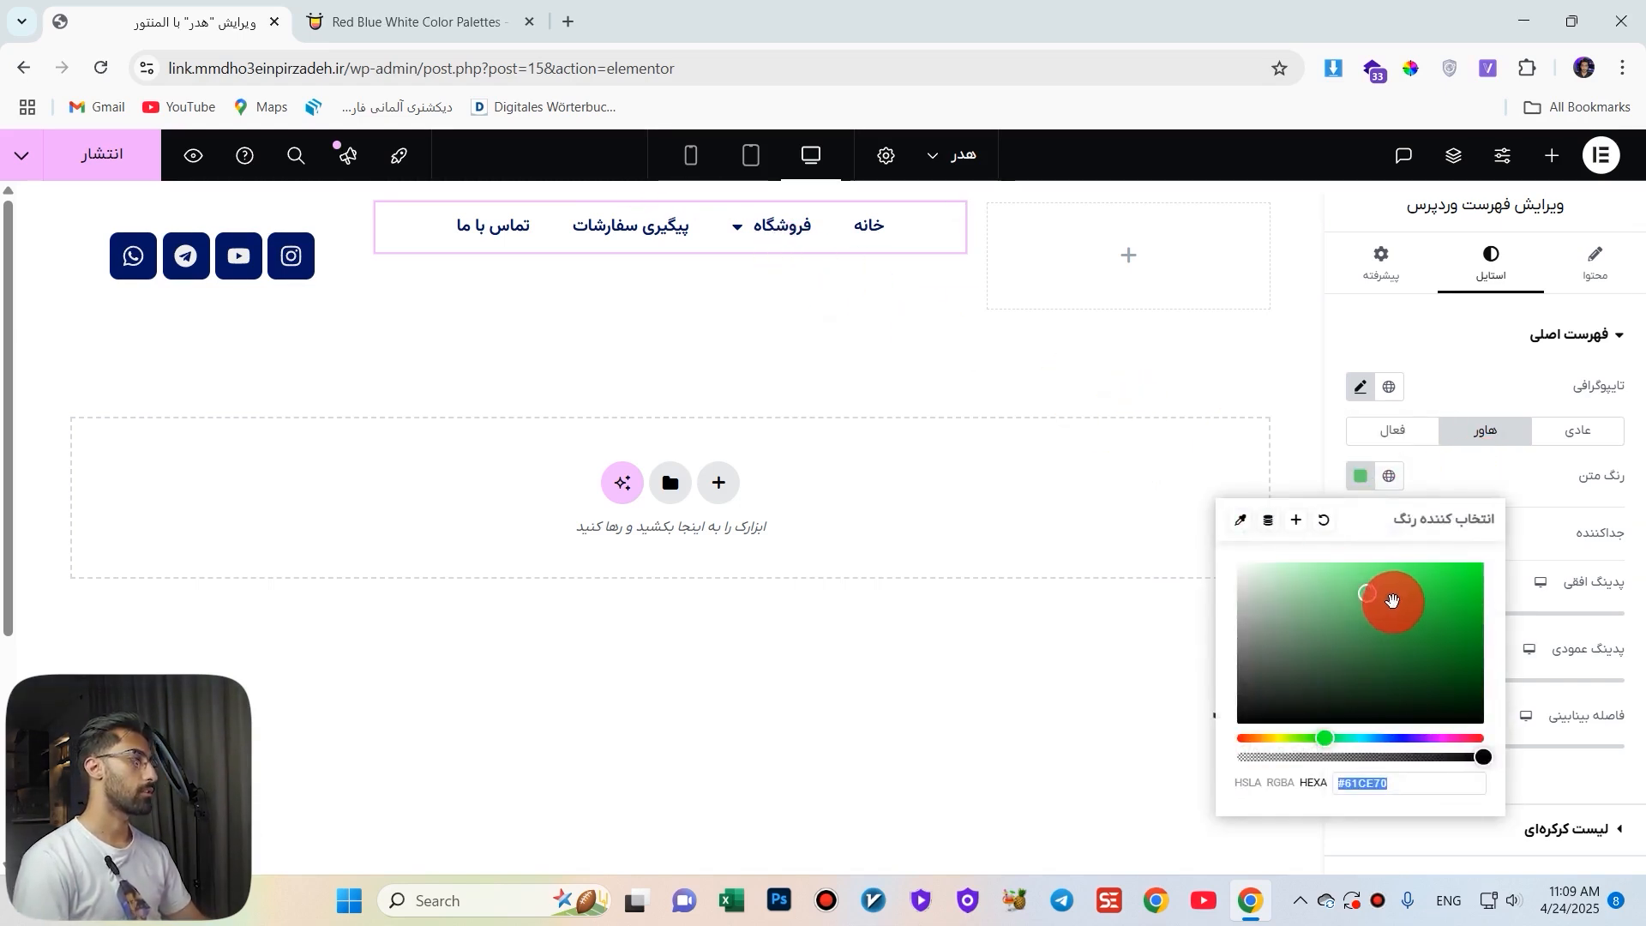
key("super+v")
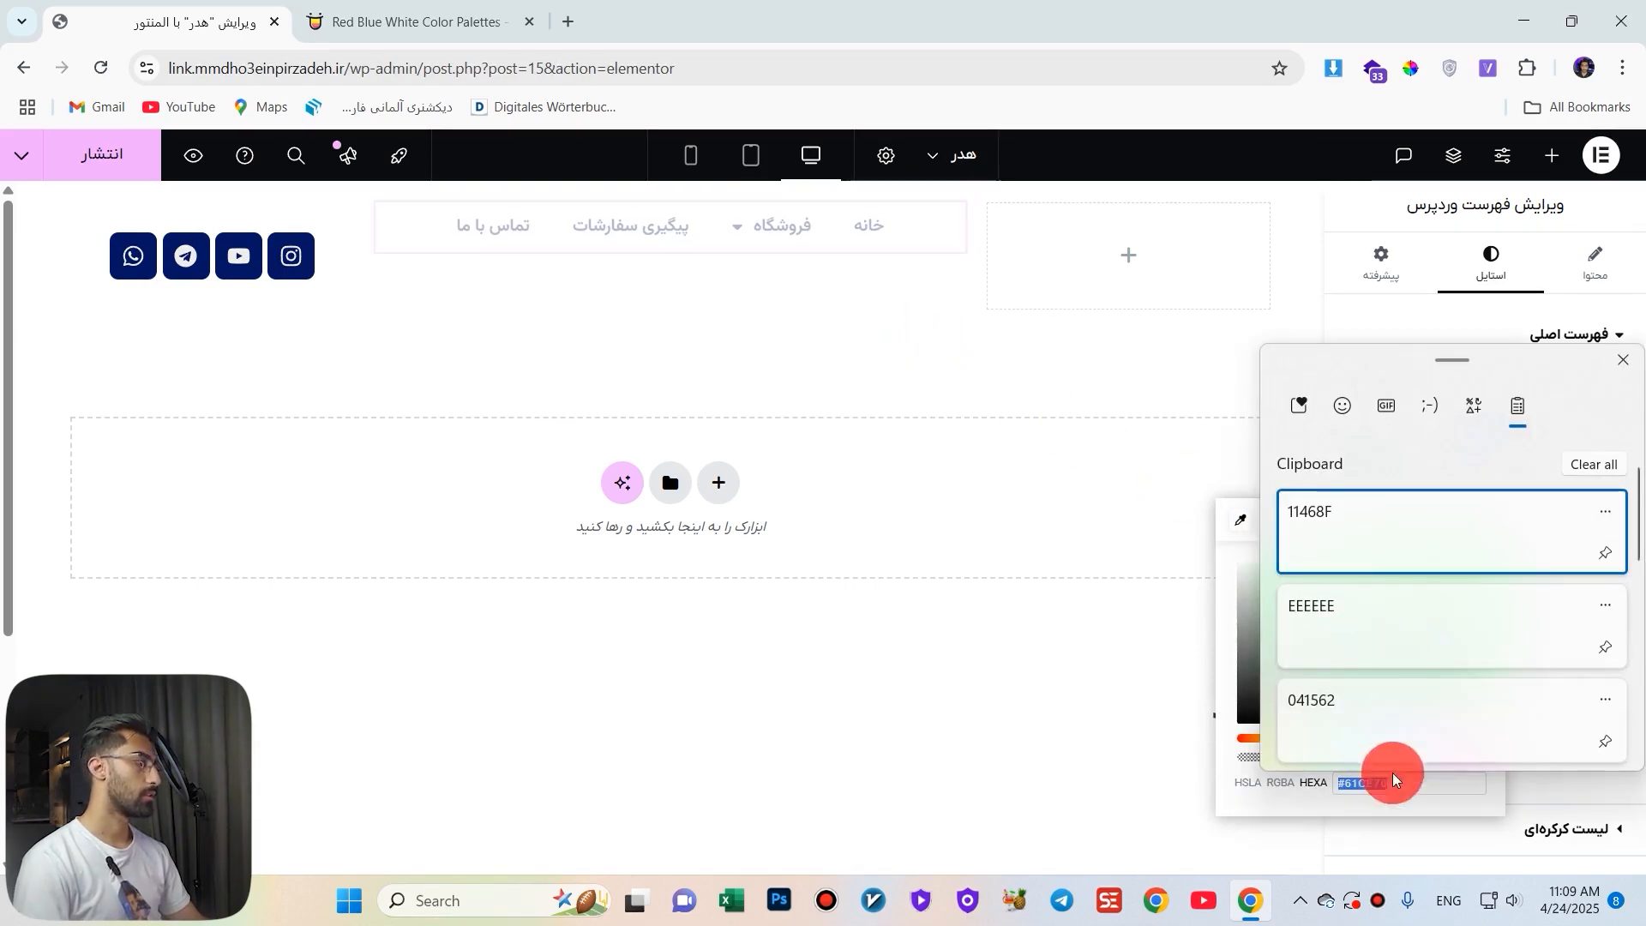
left_click(1331, 635)
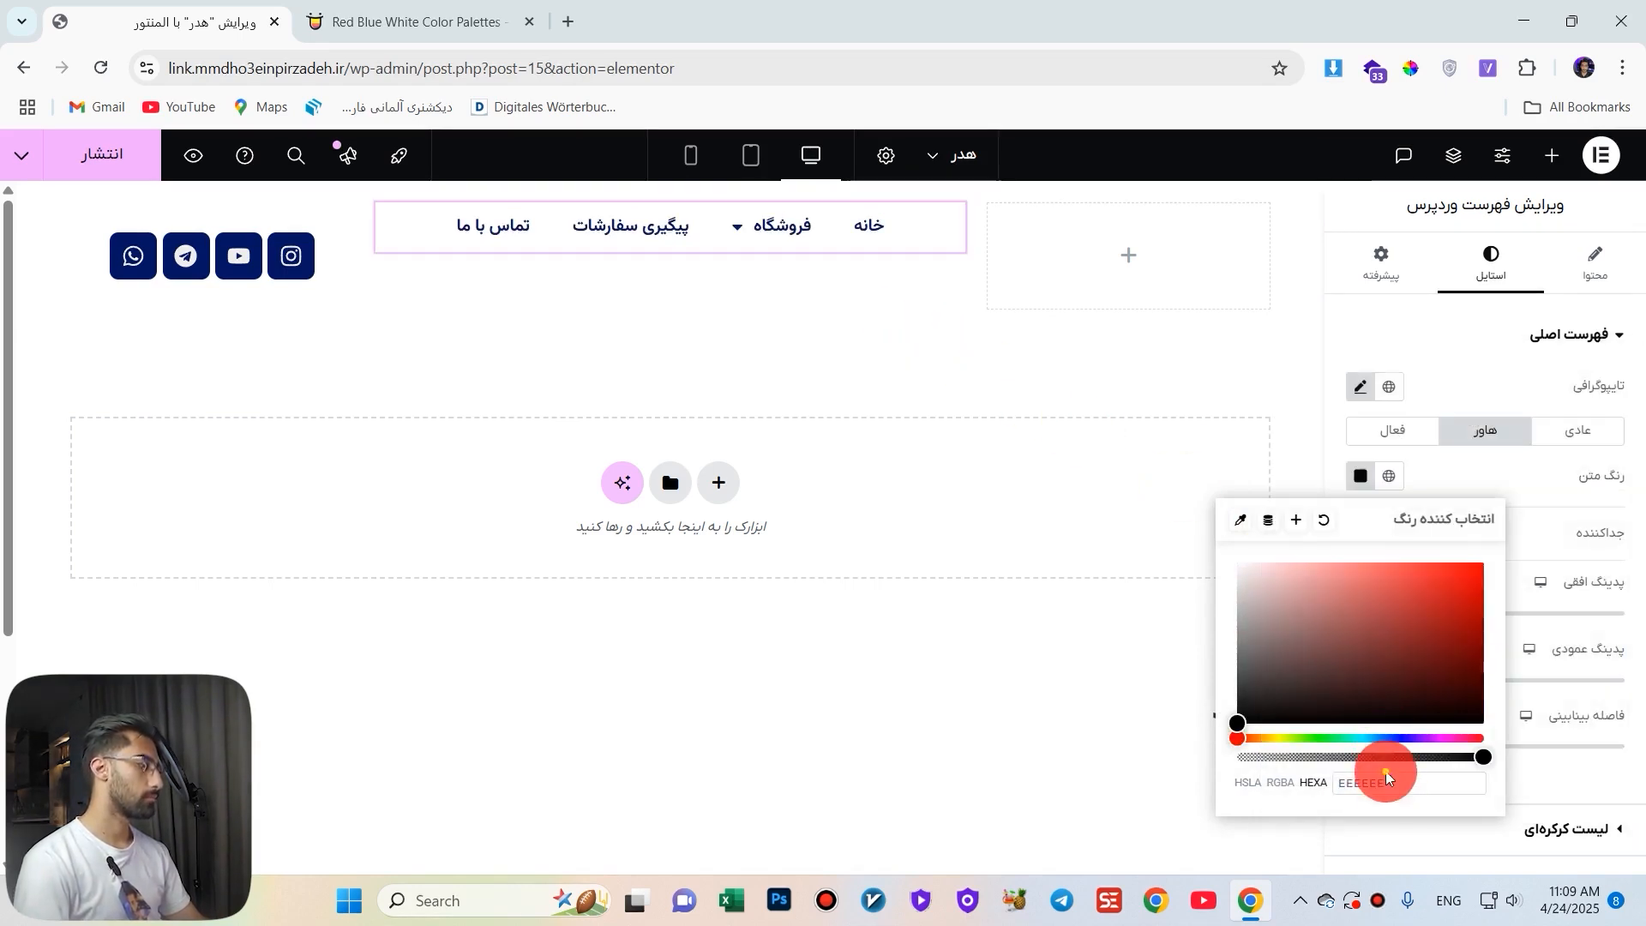
left_click_drag(1388, 782, 1342, 784)
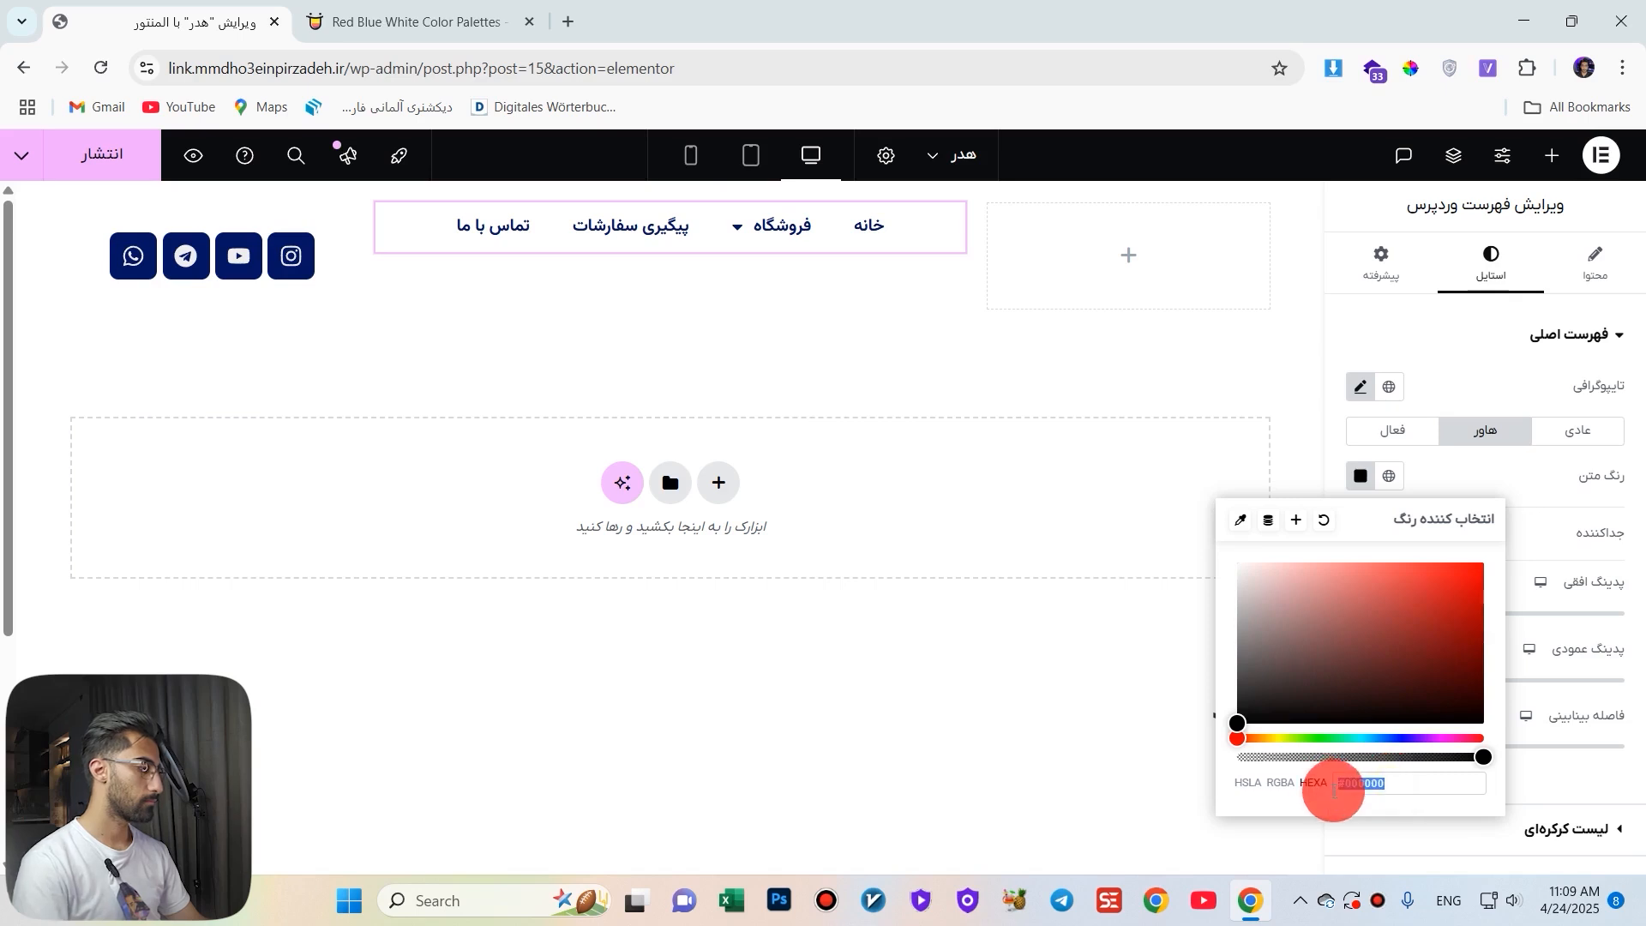
key("super+v")
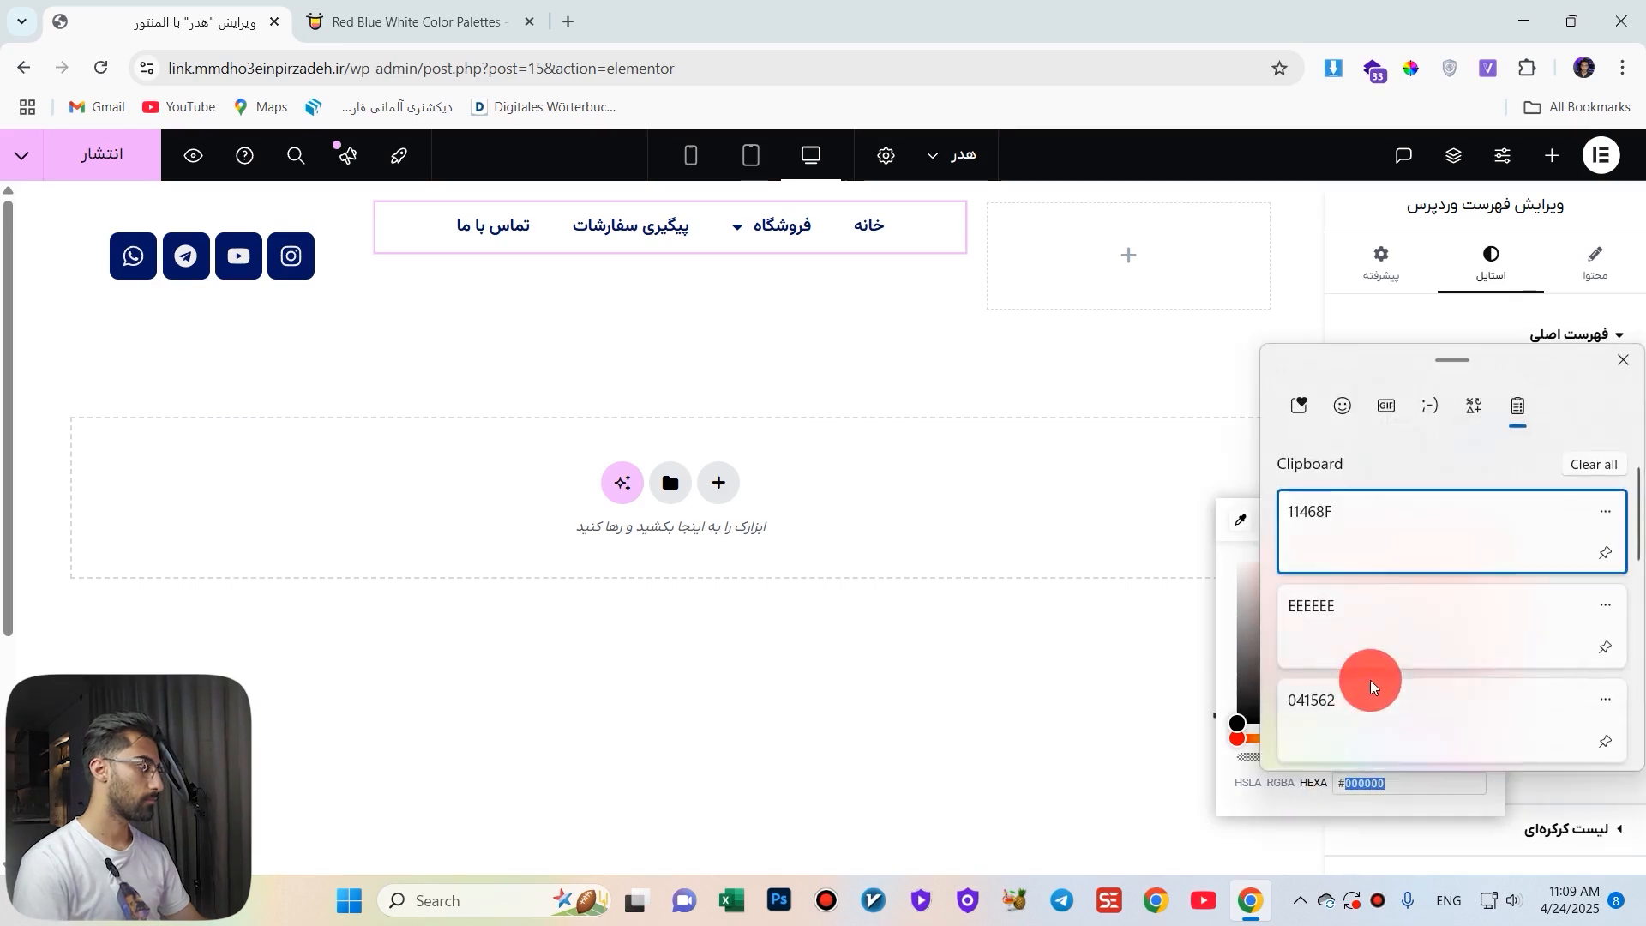
left_click(1367, 613)
mouse_move(801, 216)
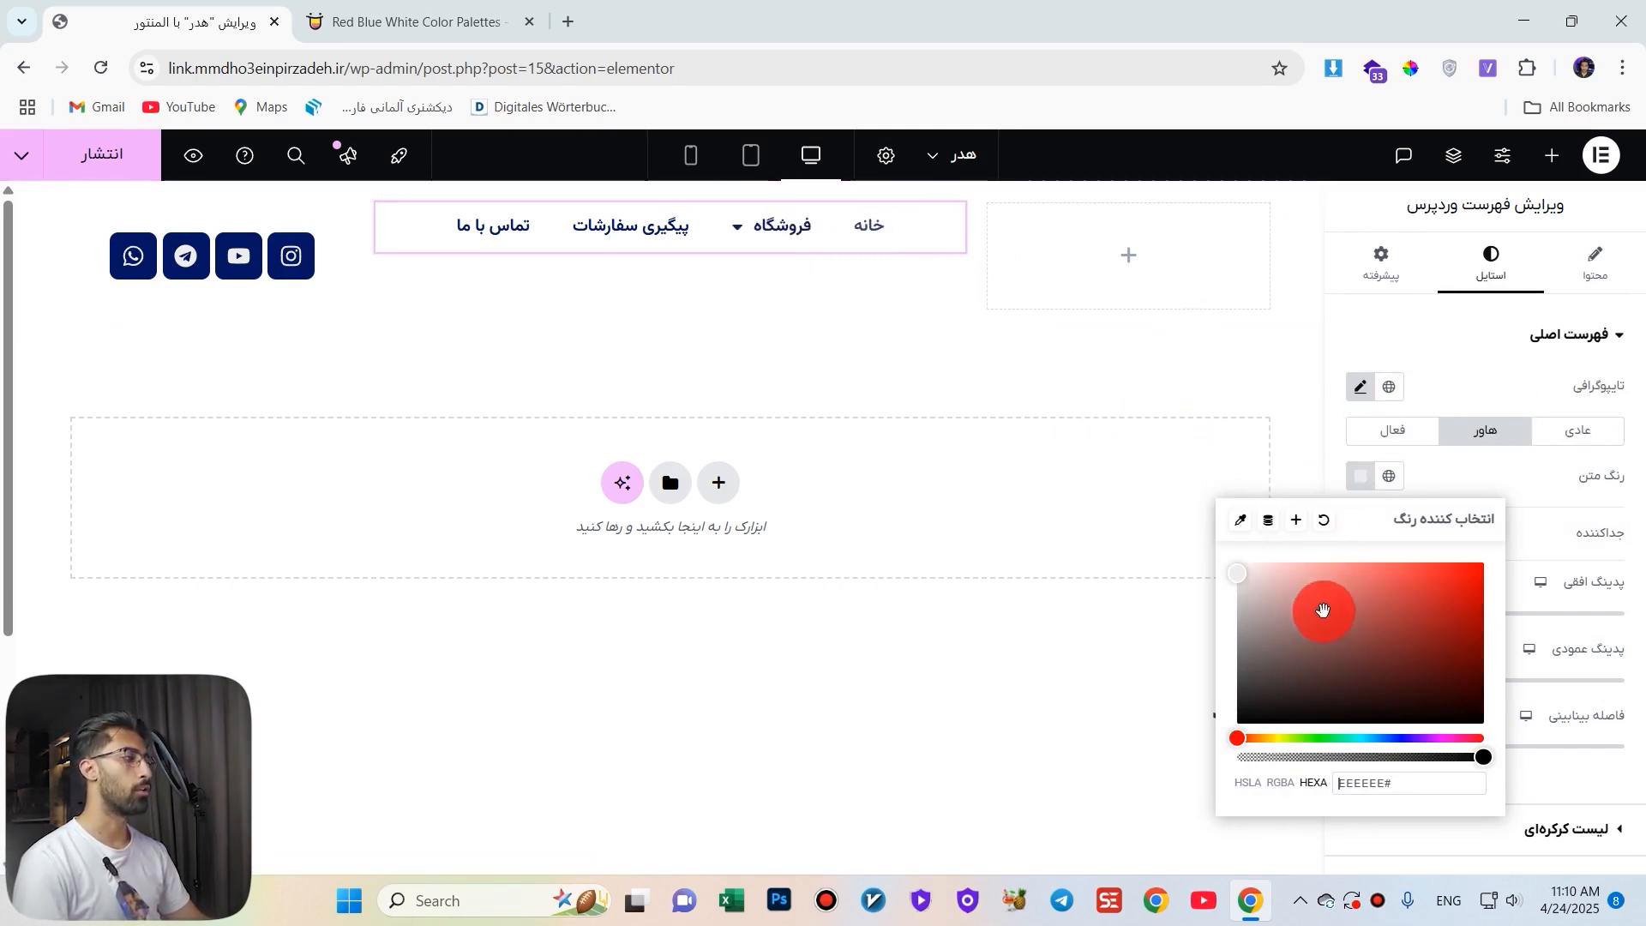
Set the main menu's hover text colour to the copied navy 041562 and compare its normal and hover states.
double_click(1384, 784)
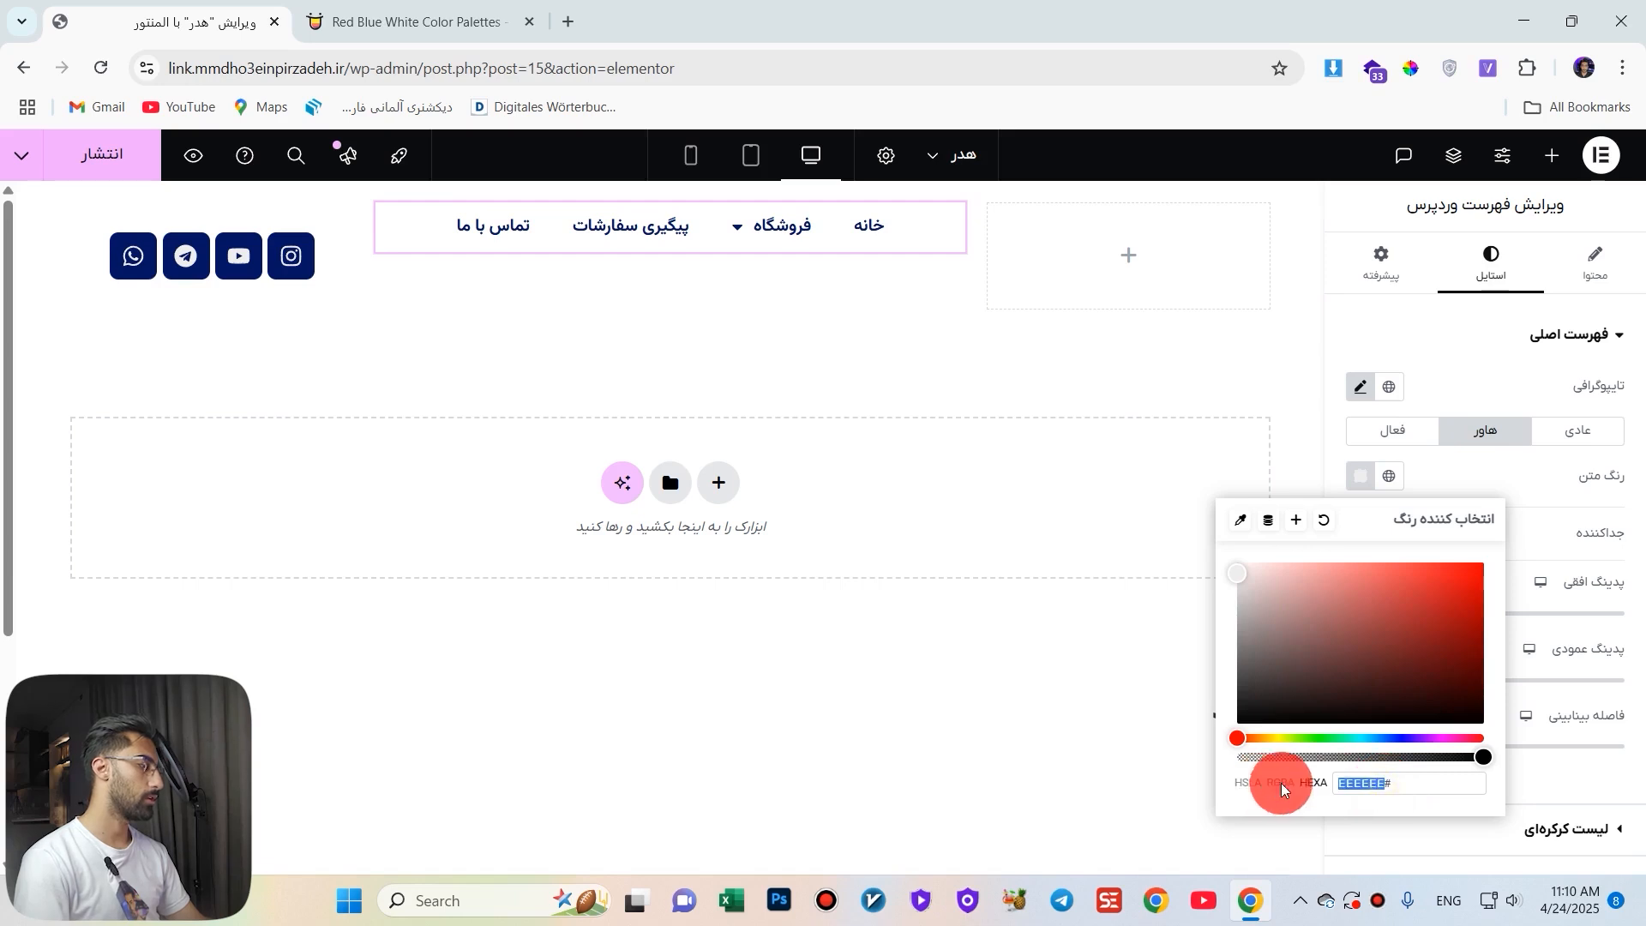
key("super+v")
left_click(1387, 686)
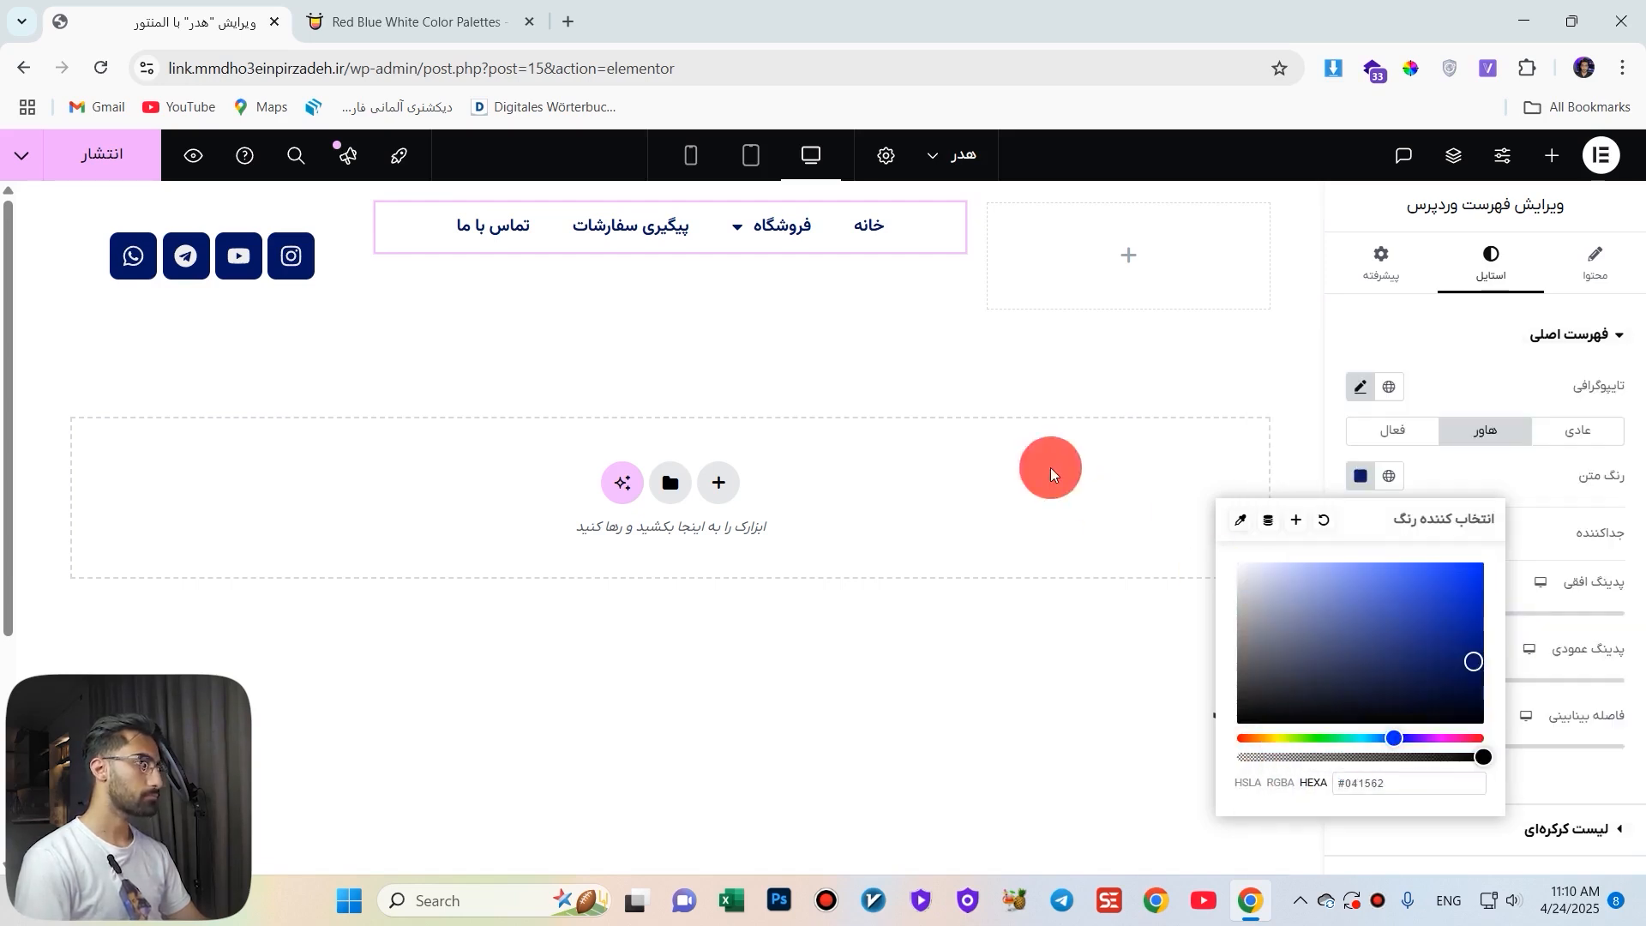
left_click(1335, 449)
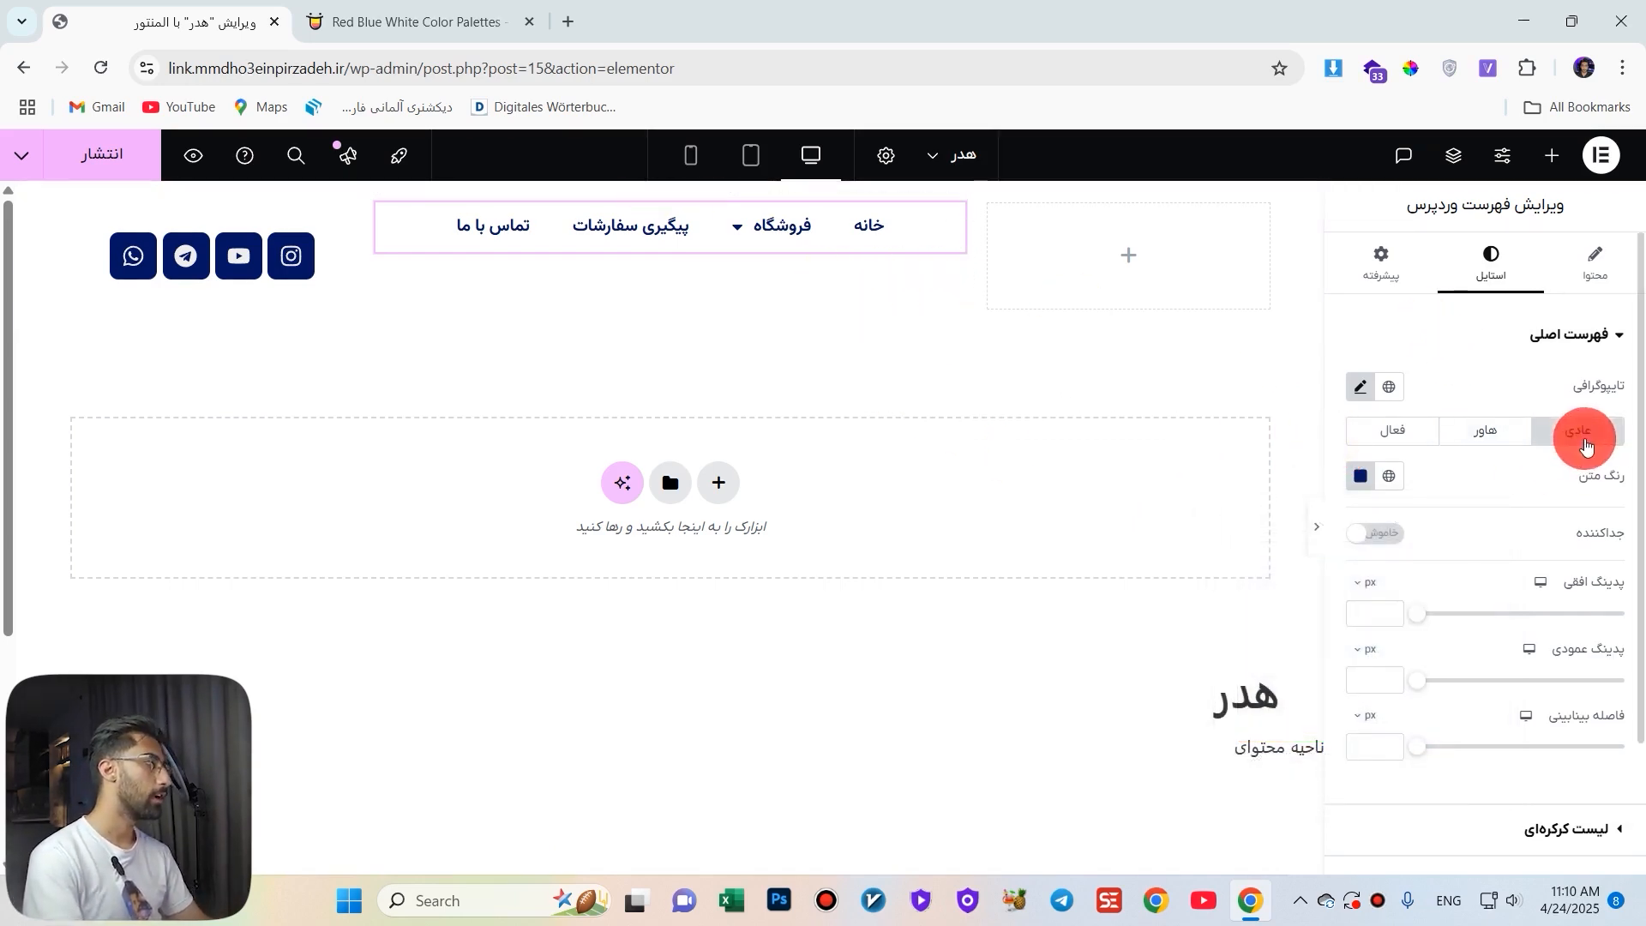
left_click(1496, 444)
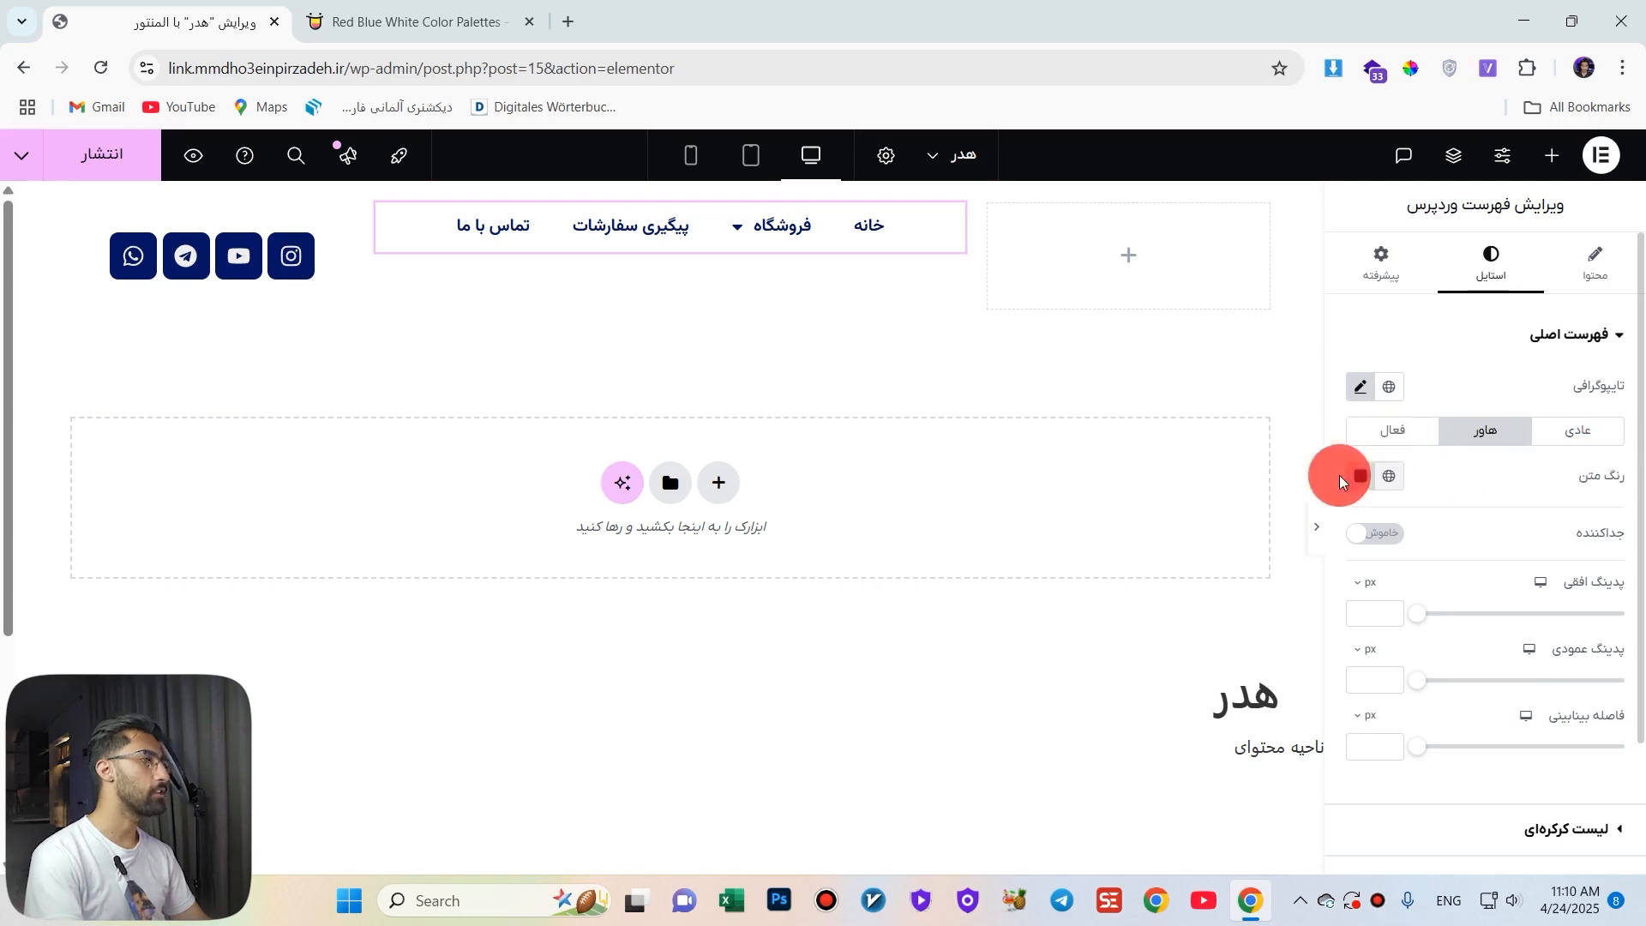
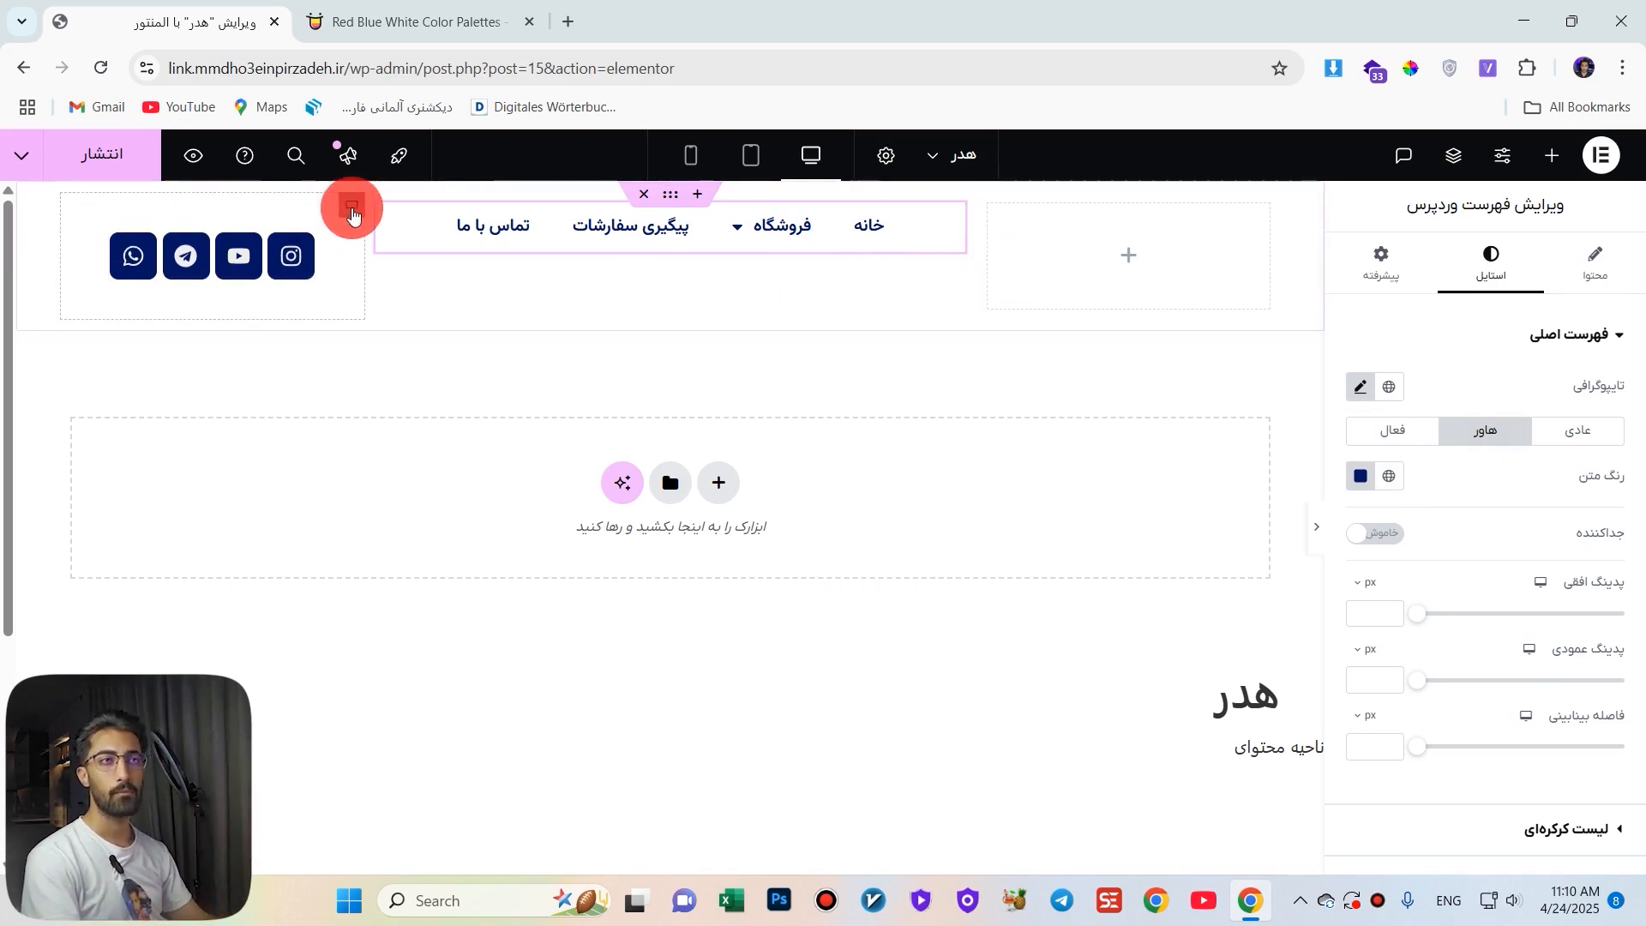
Open the header's structure tree from the middle container, collapse "کانتینر سمت راست" and expand "کانتینر سمت چپ".
left_click(351, 209)
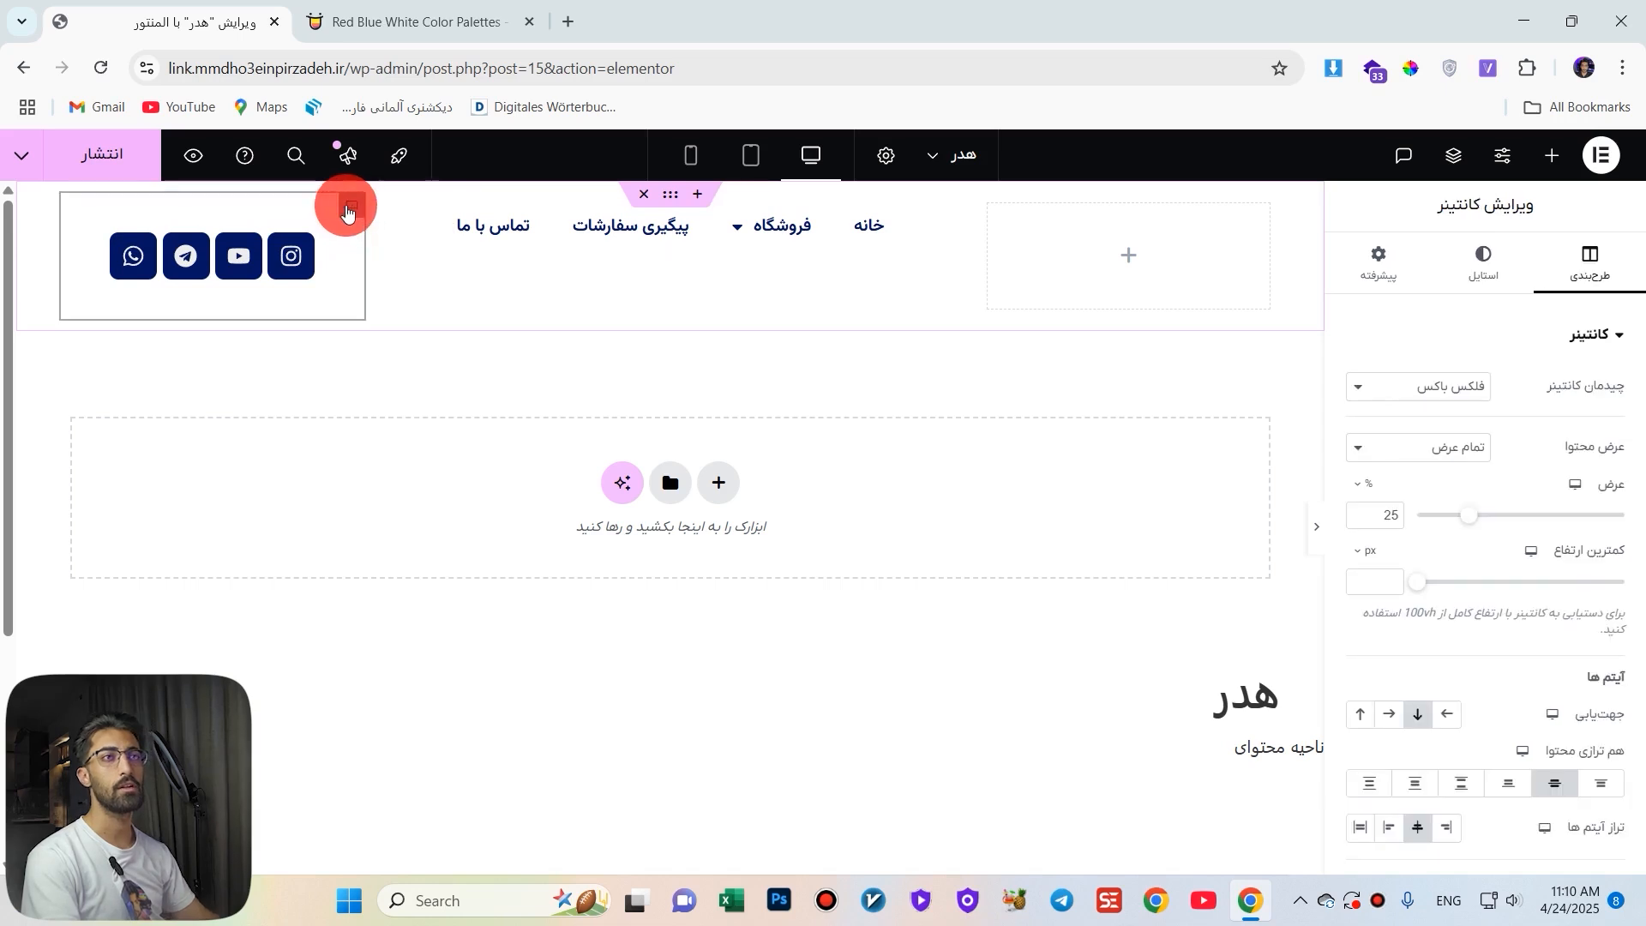
right_click(681, 298)
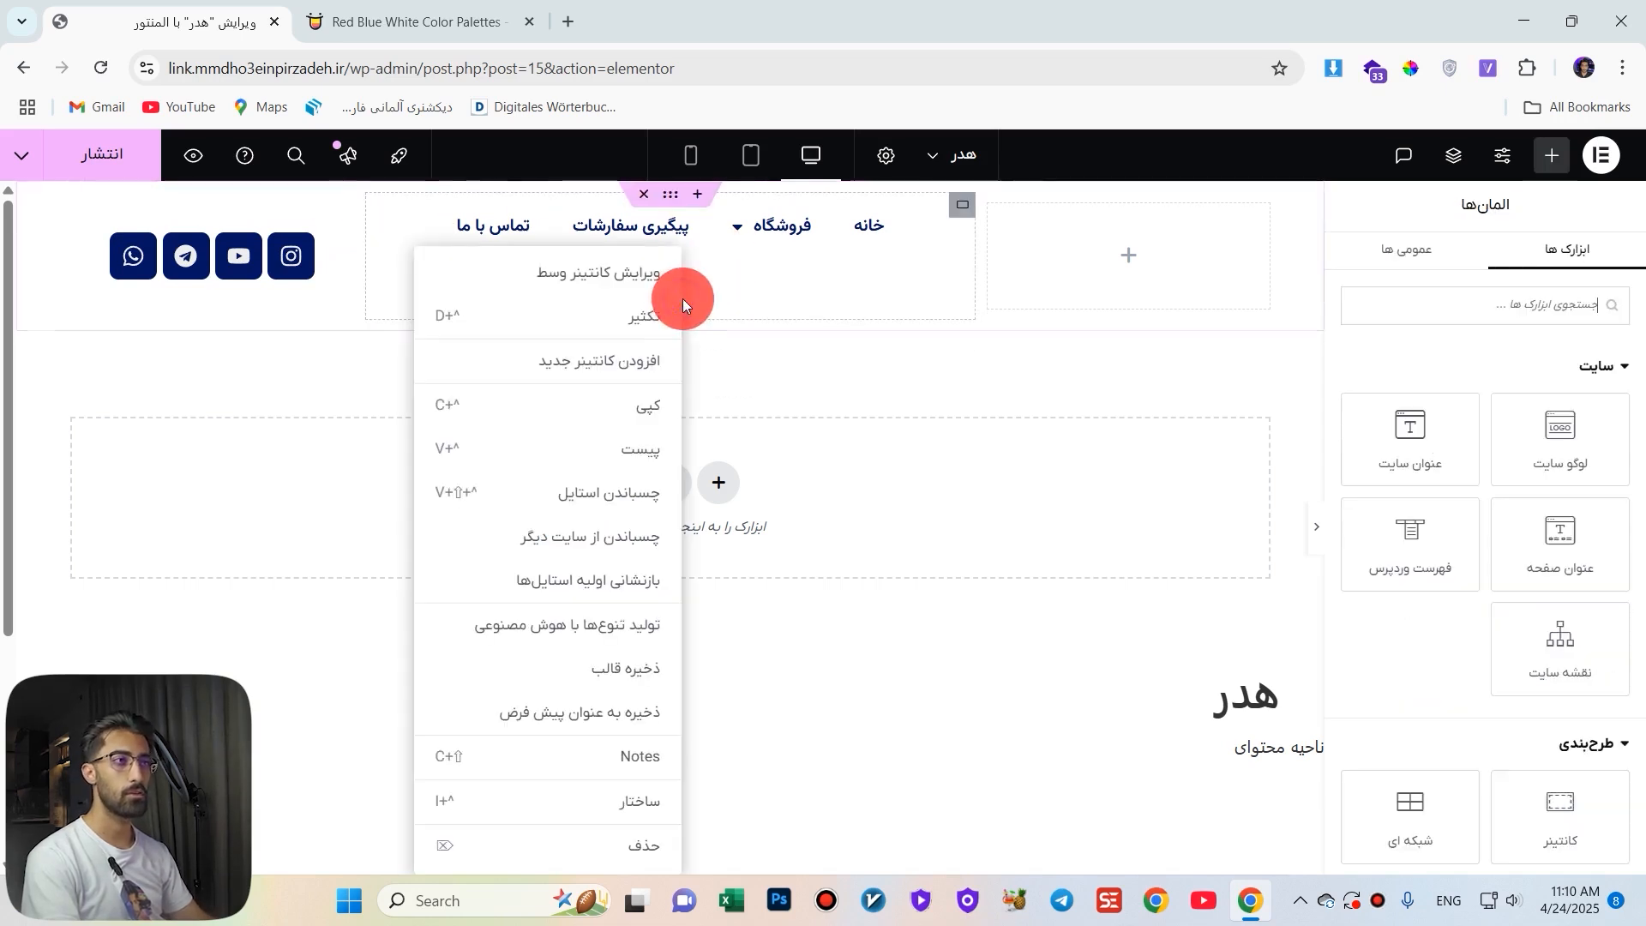
left_click(643, 785)
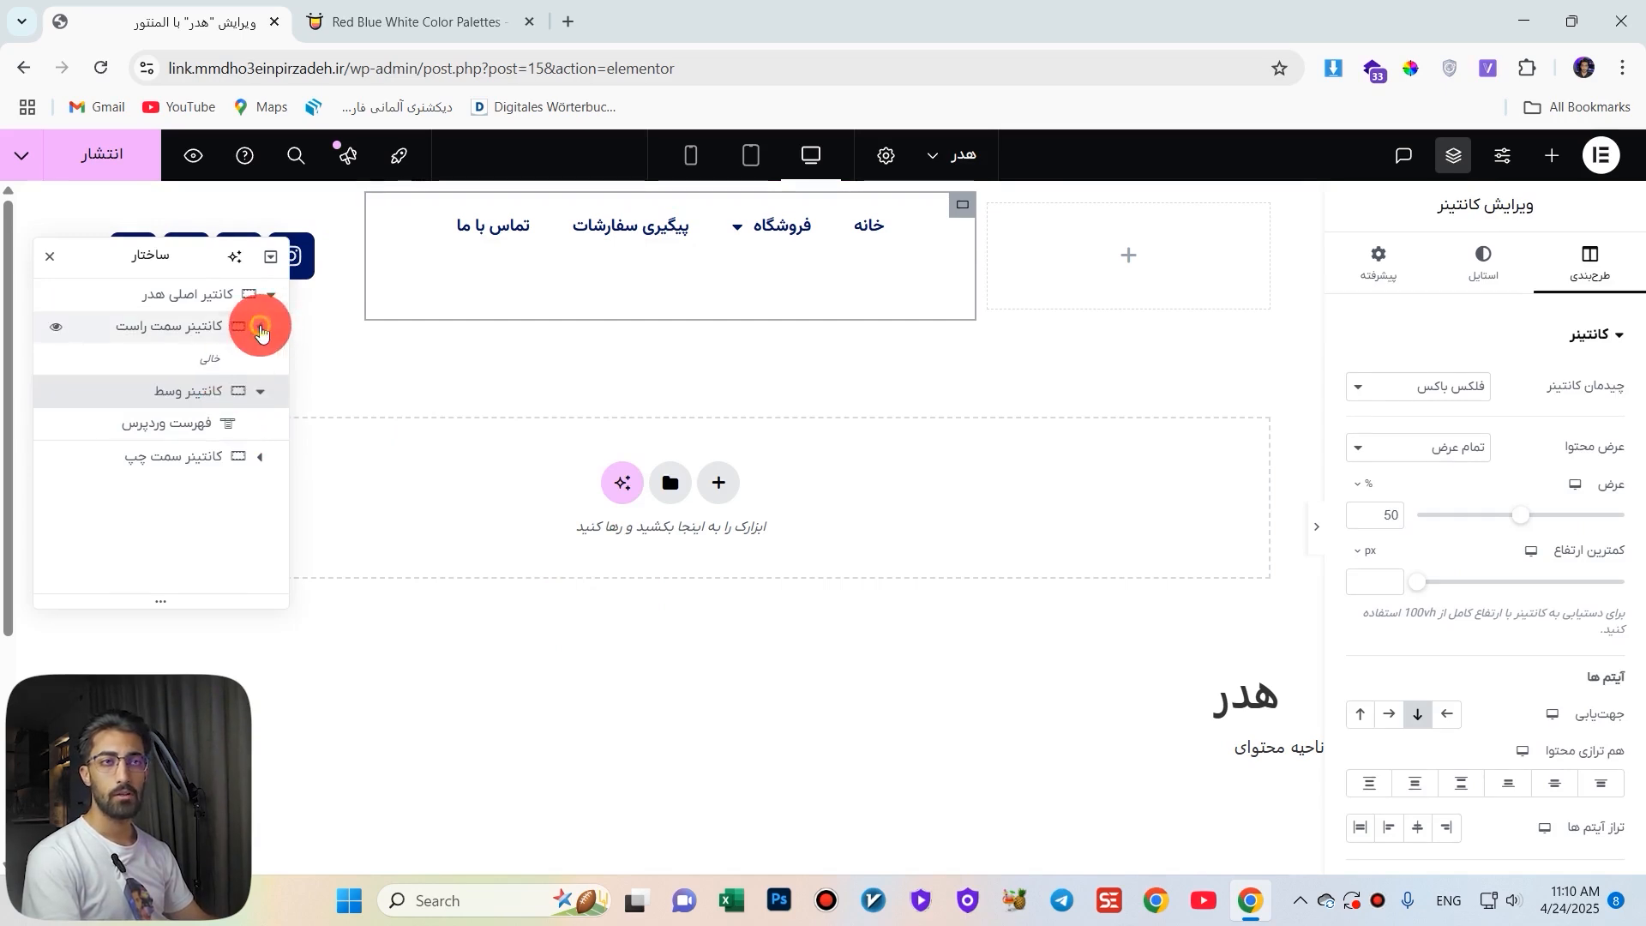
left_click(260, 329)
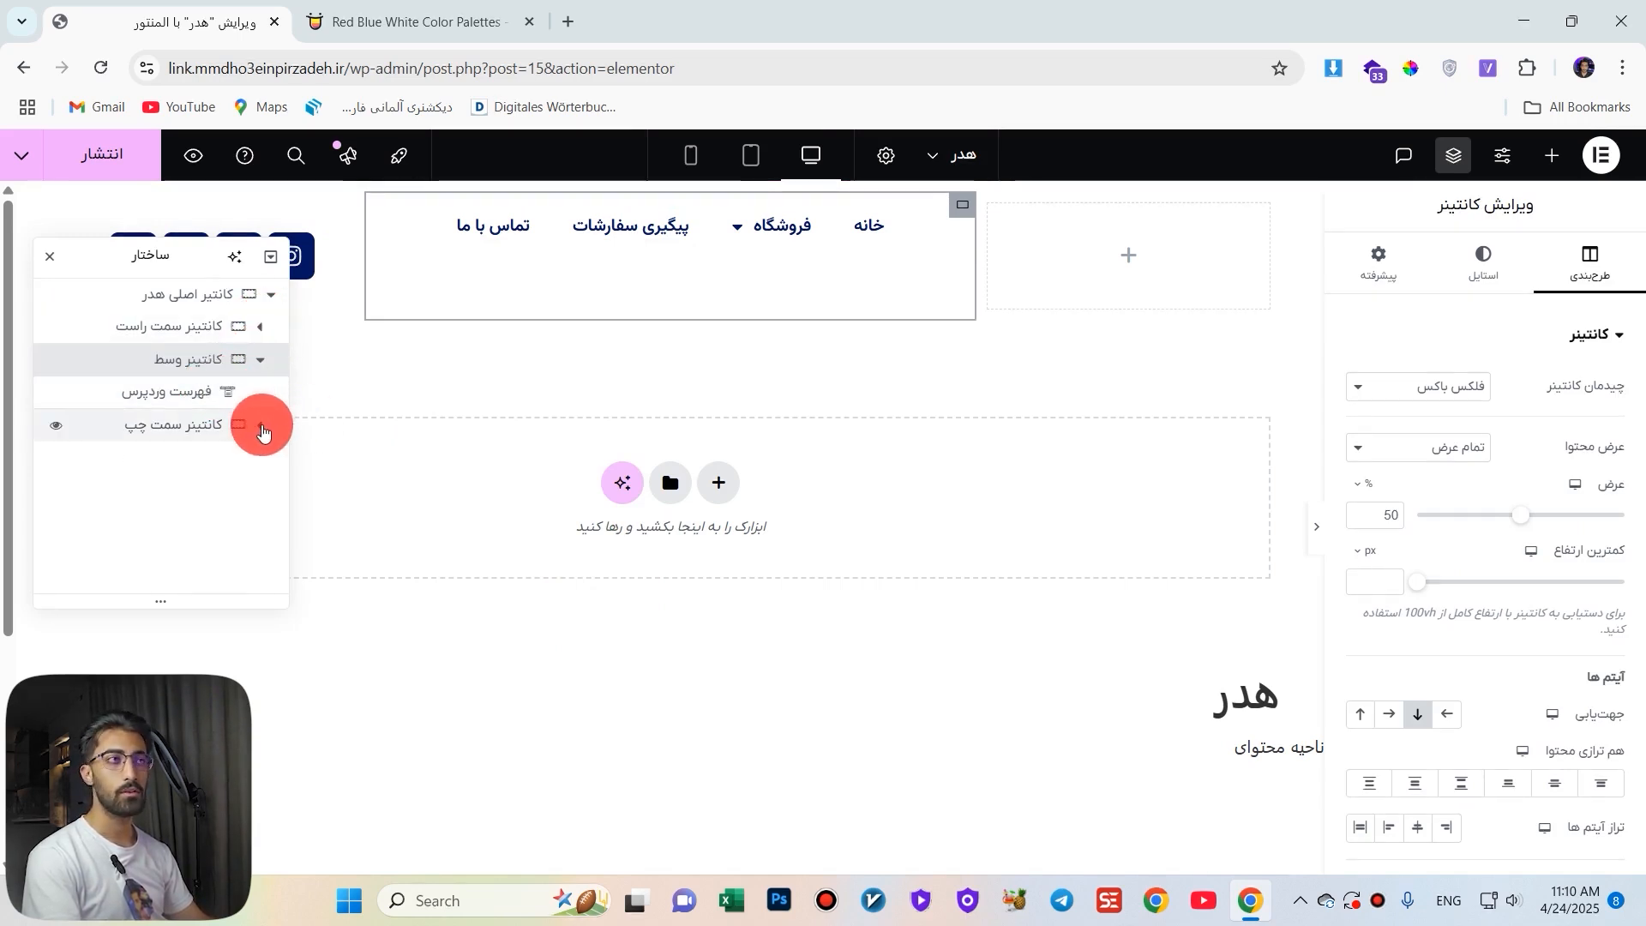
left_click(260, 427)
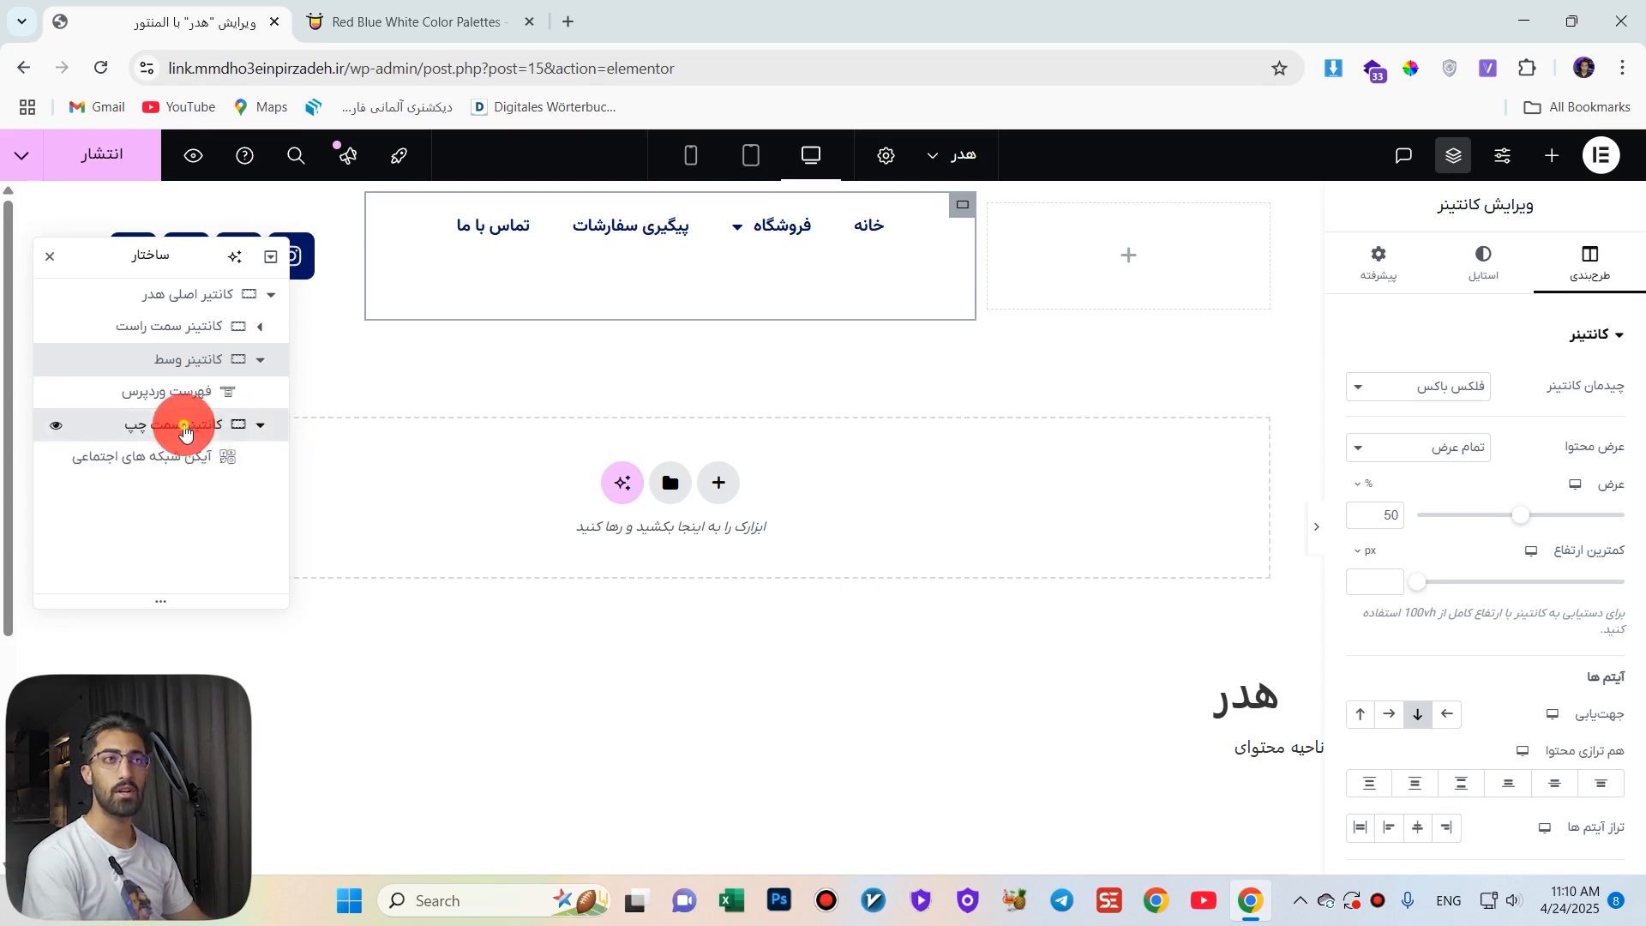
Check the content justification of "کانتینر سمت چپ" and set the same "وسط" justification on "کانتینر وسط".
left_click(184, 430)
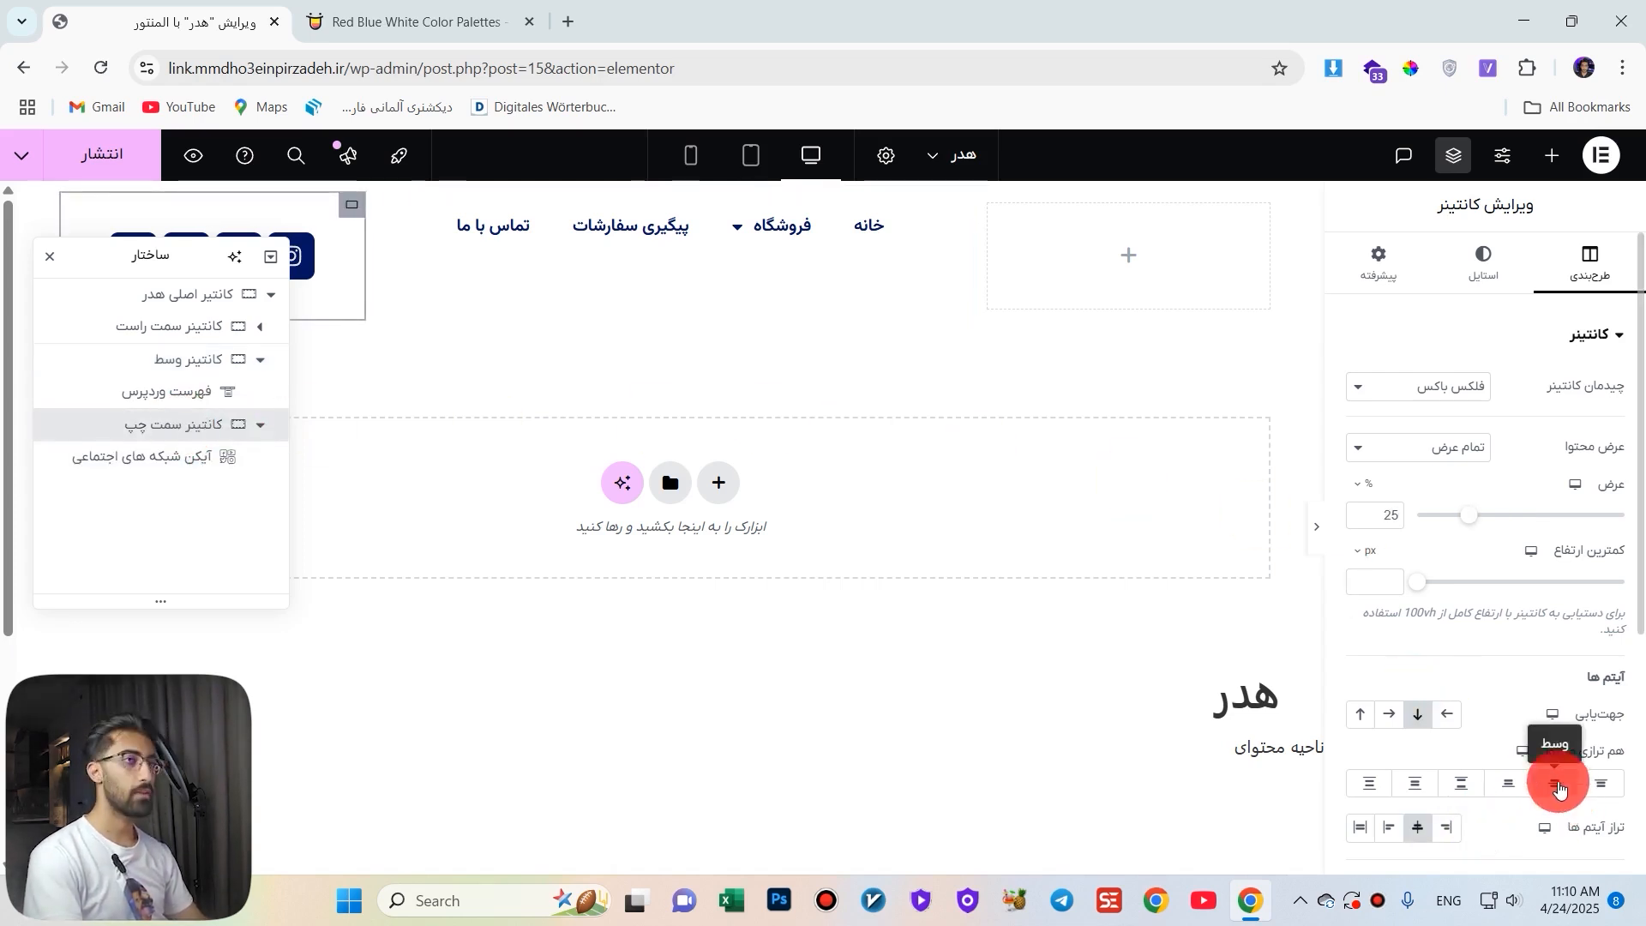
left_click(1560, 790)
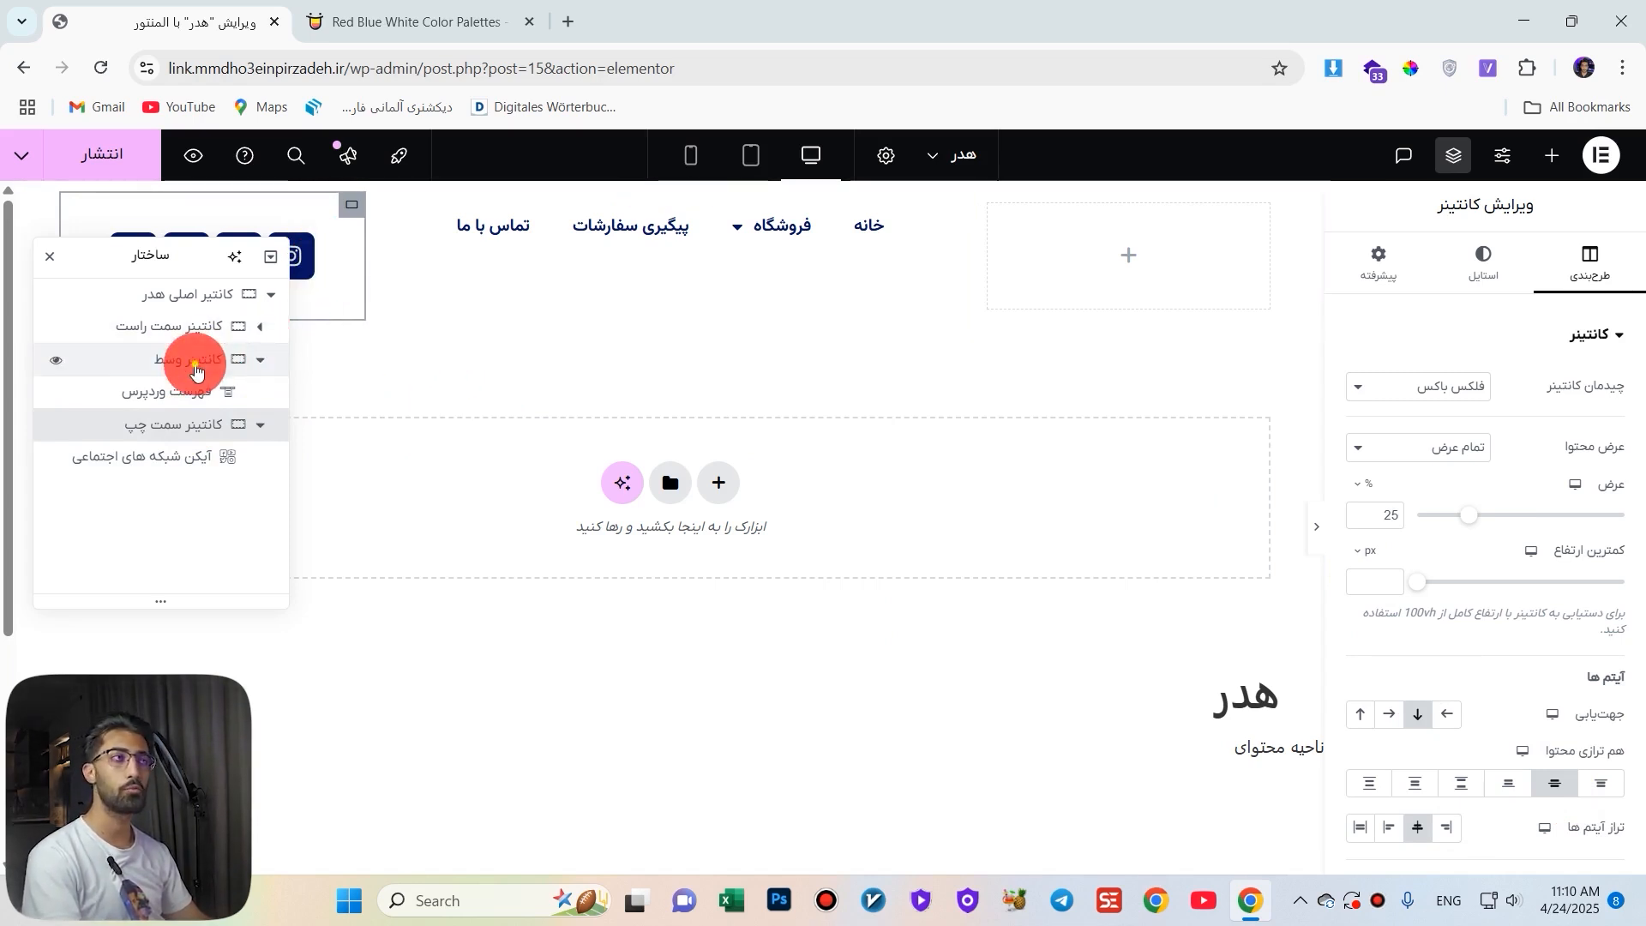
left_click(195, 368)
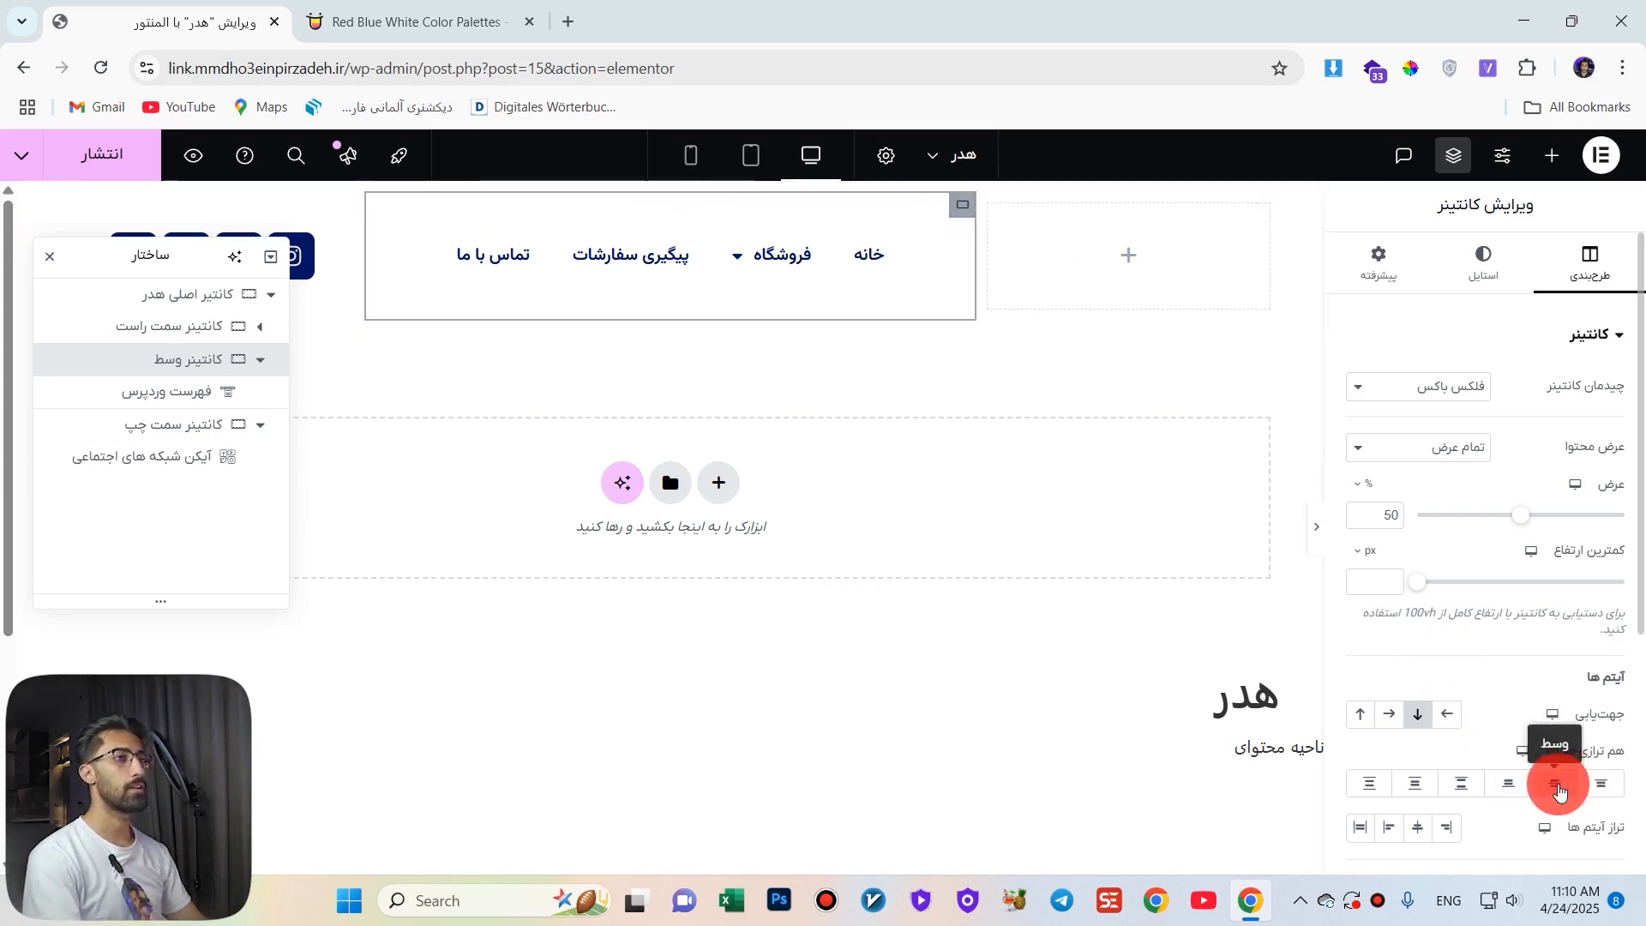
left_click(1559, 792)
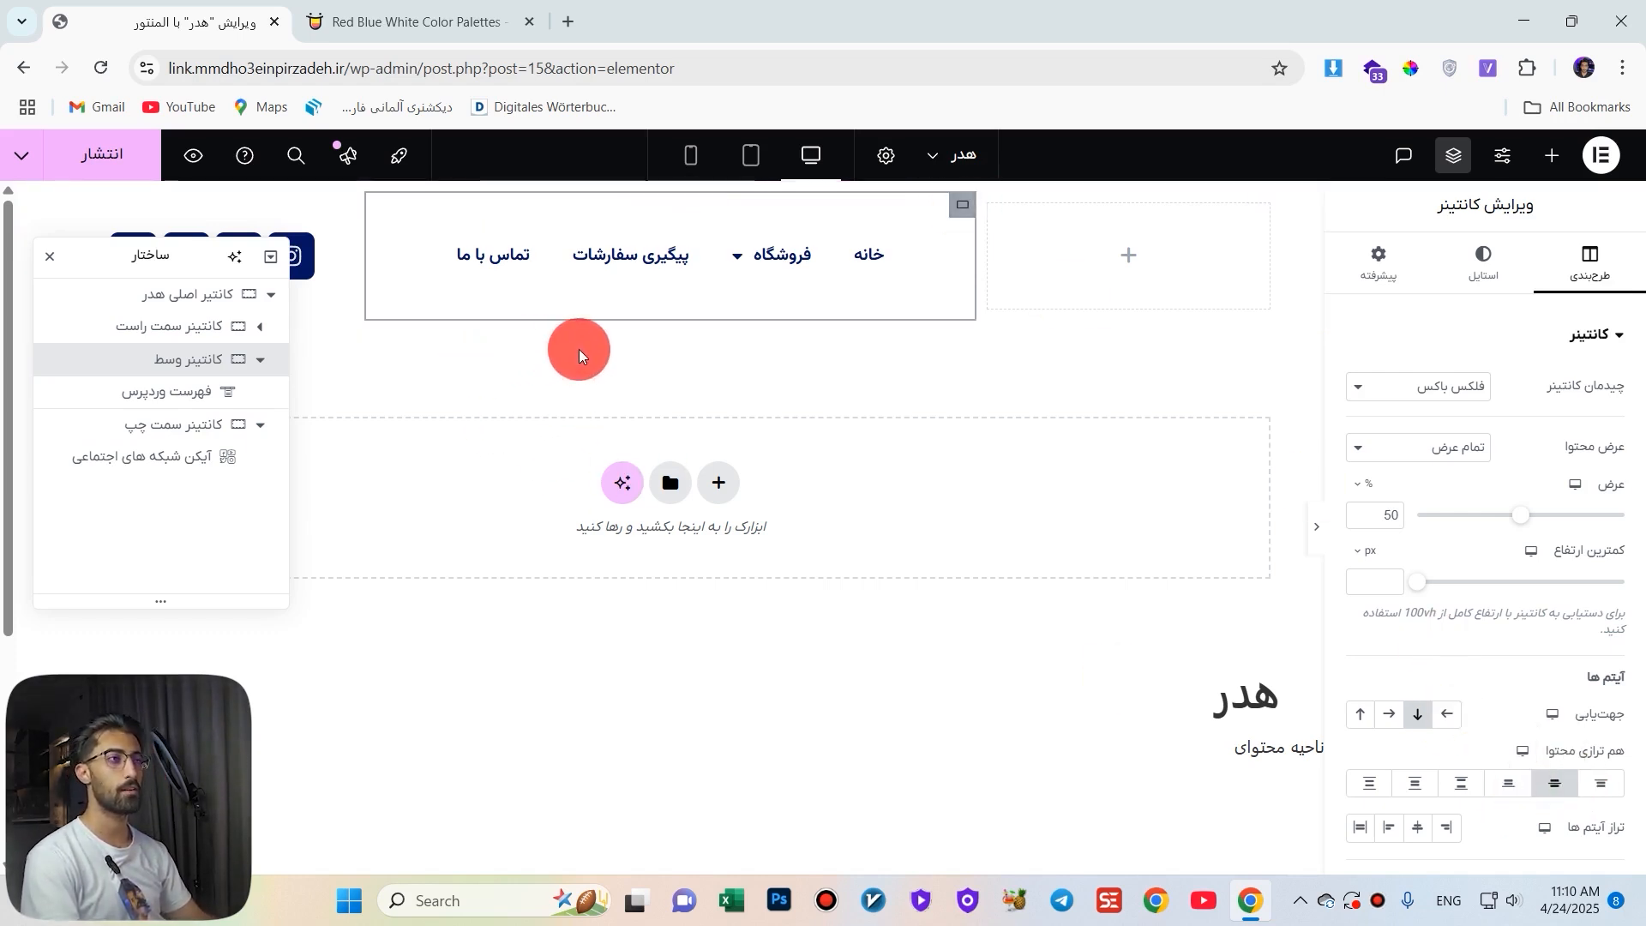
Add an image widget (تصویر) to the empty container "کانتینر سمت راست" in the header.
left_click(1554, 159)
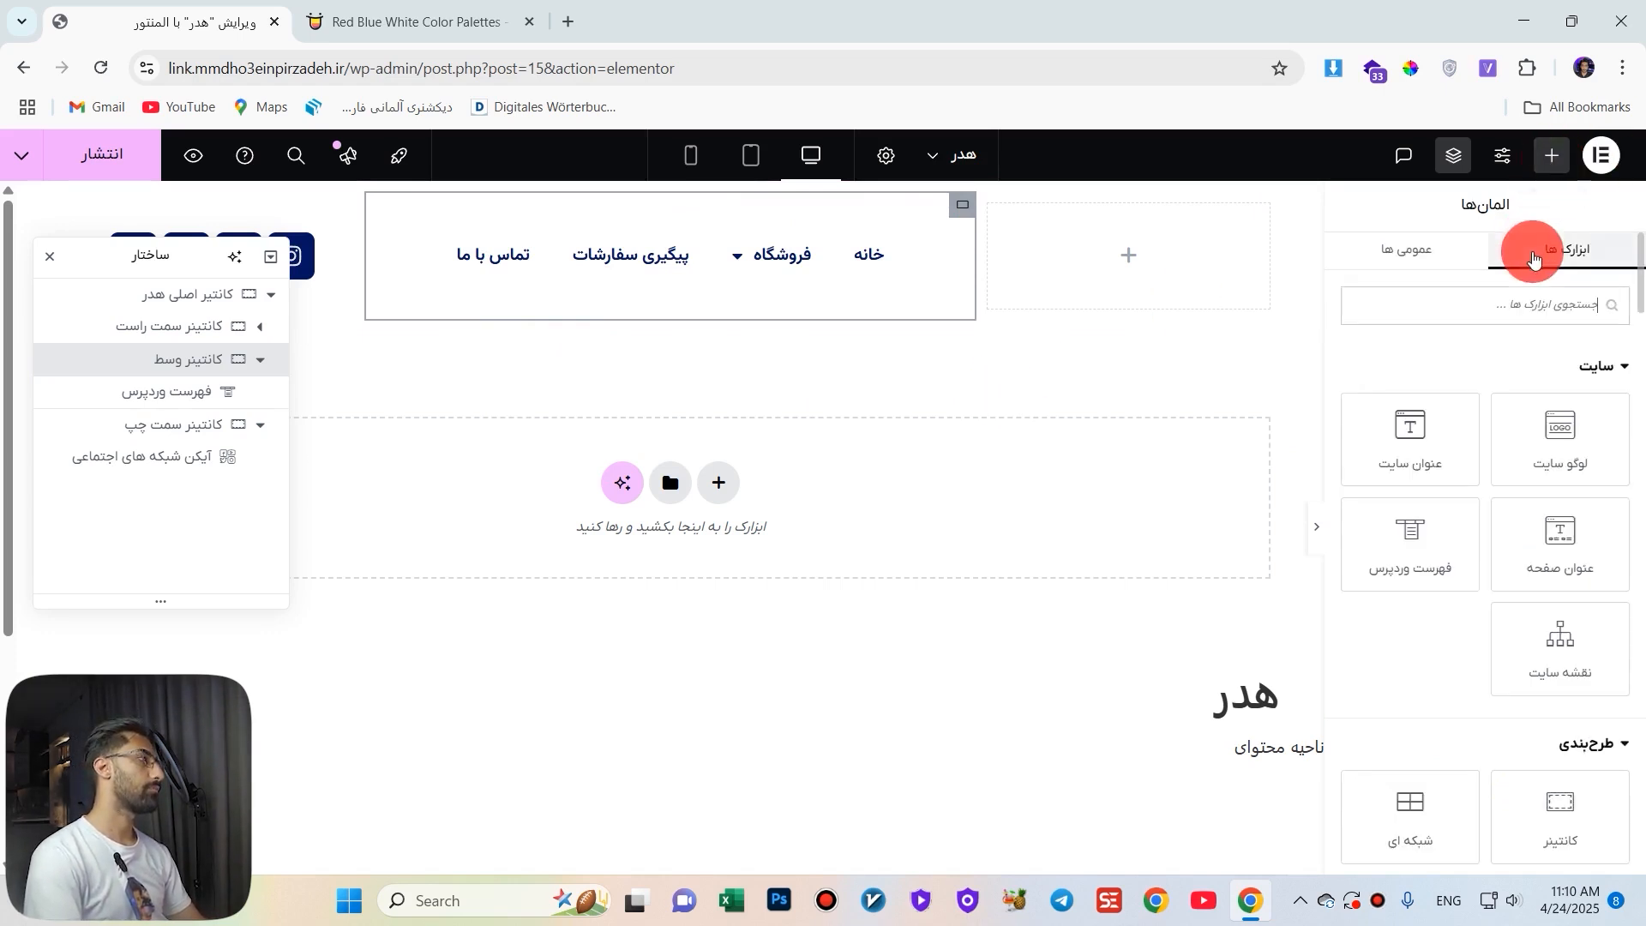
left_click(1505, 316)
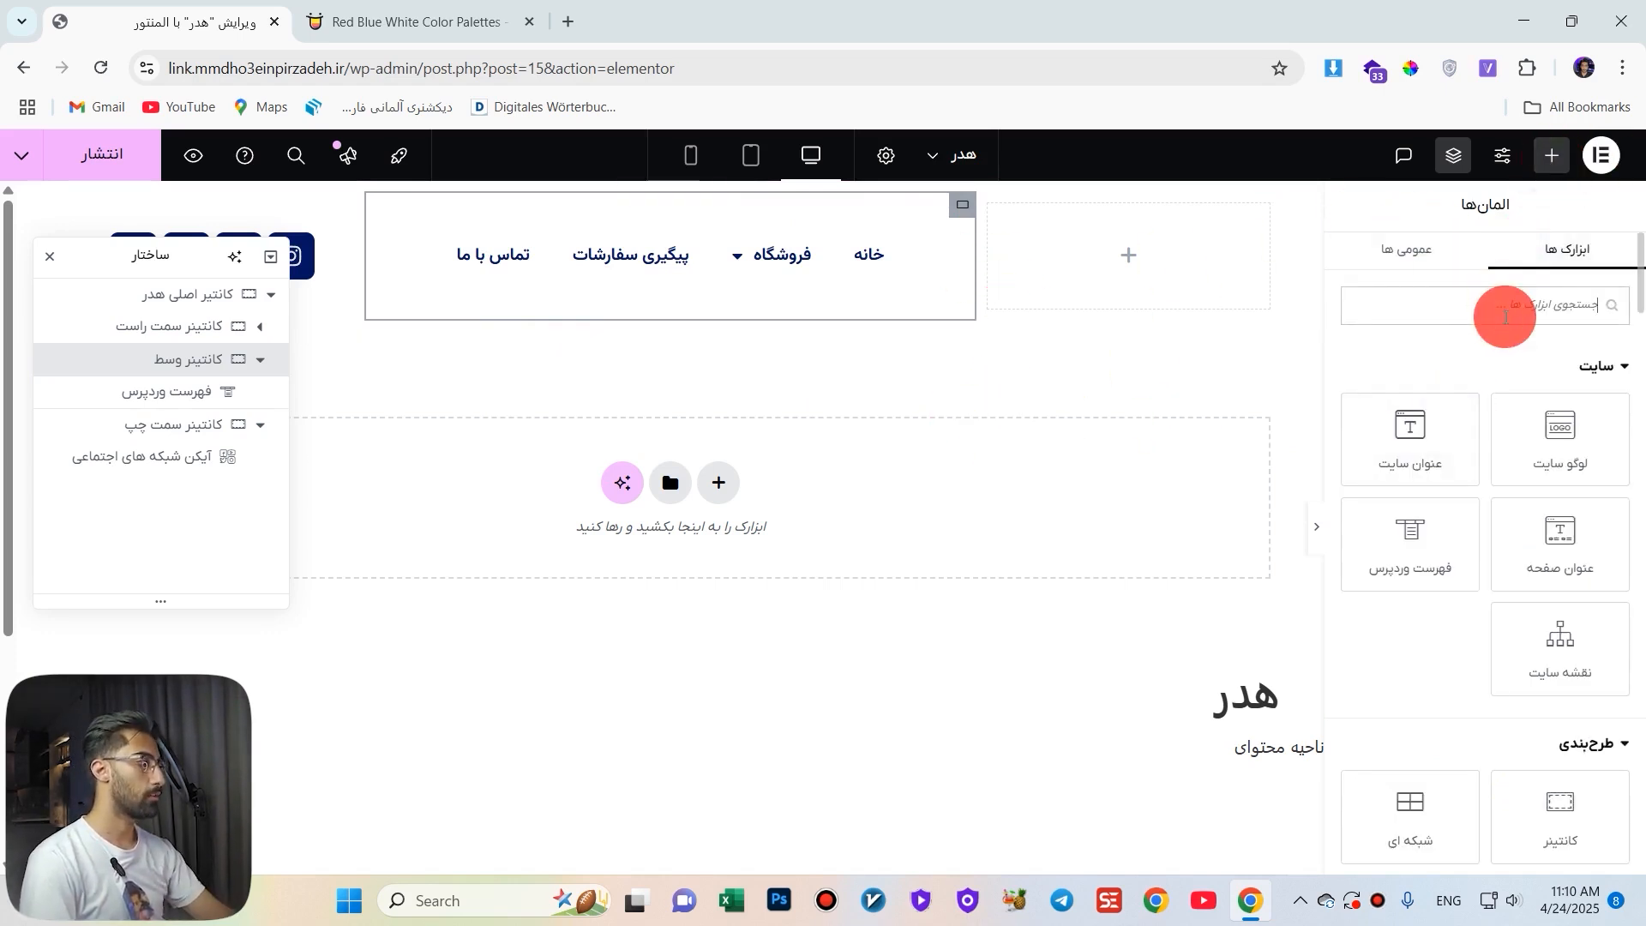
type("ع")
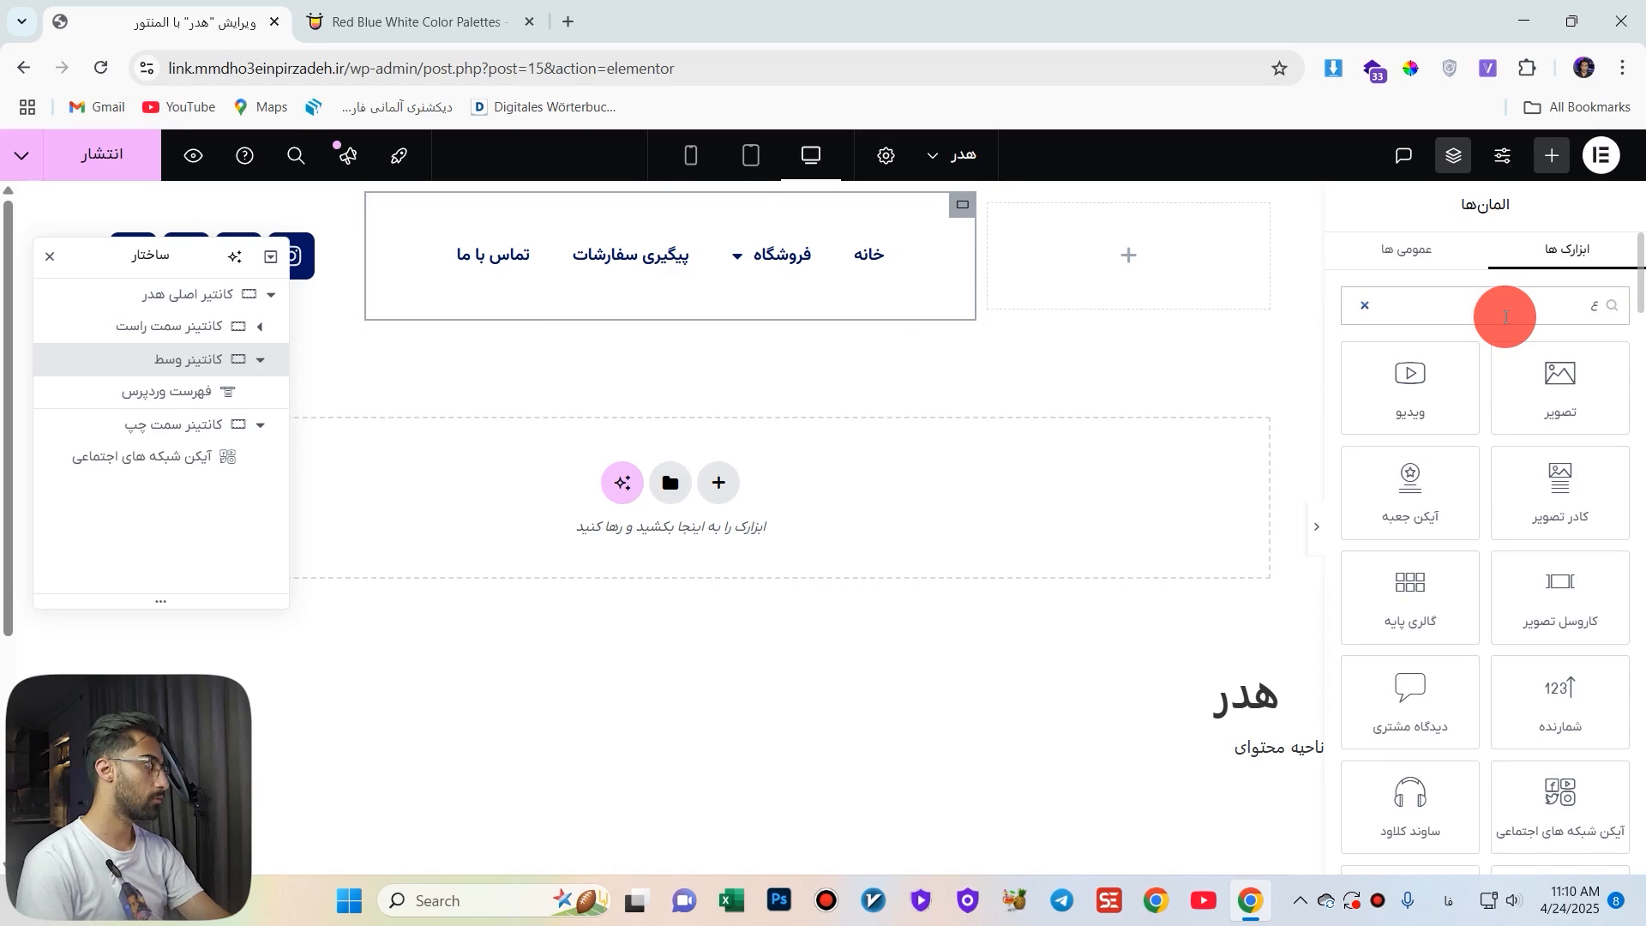
key("BackSpace")
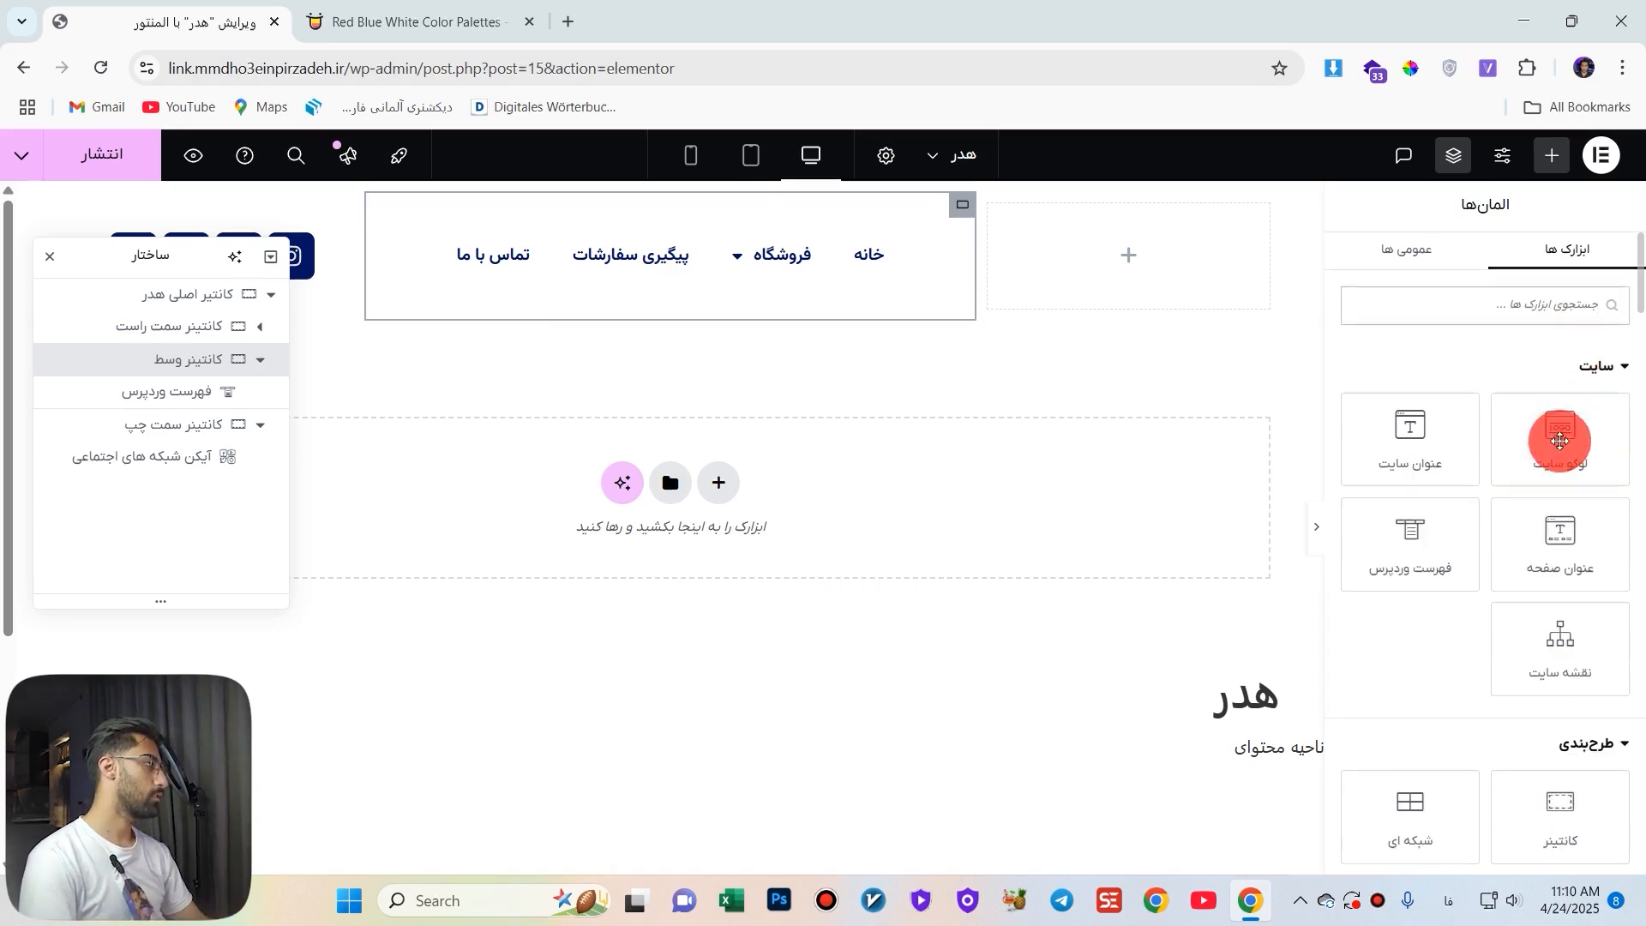
mouse_move(1556, 443)
left_mouse_down()
mouse_move(1577, 480)
mouse_move(1559, 472)
left_mouse_up()
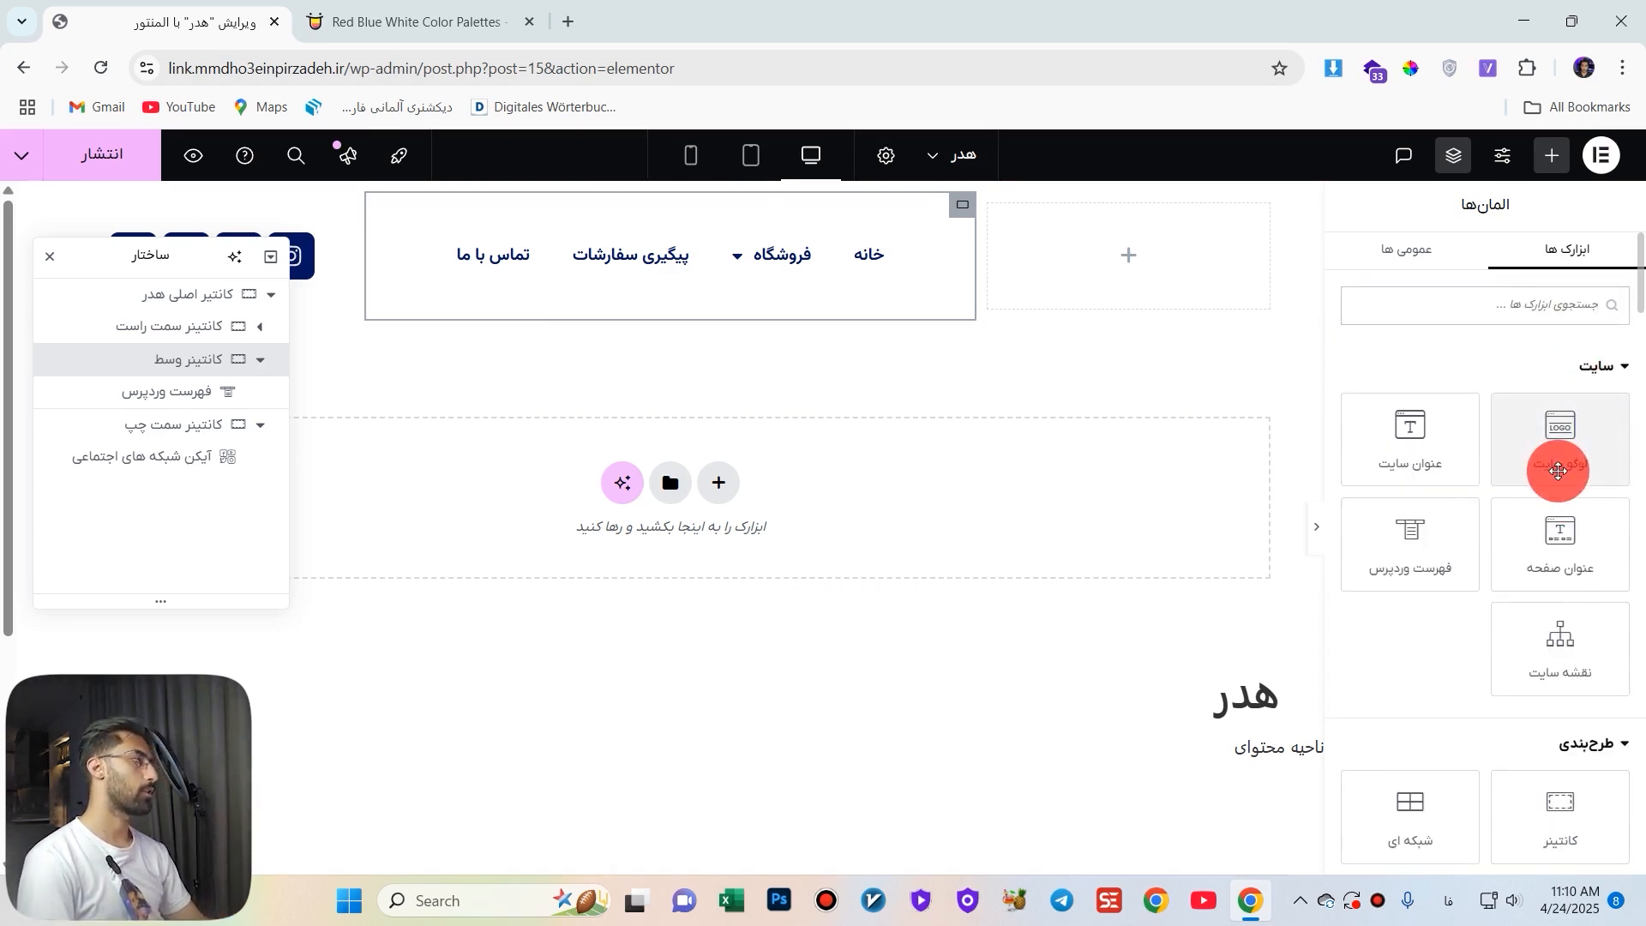
scroll(1555, 477, "down", 1)
scroll(1538, 724, "down", 1)
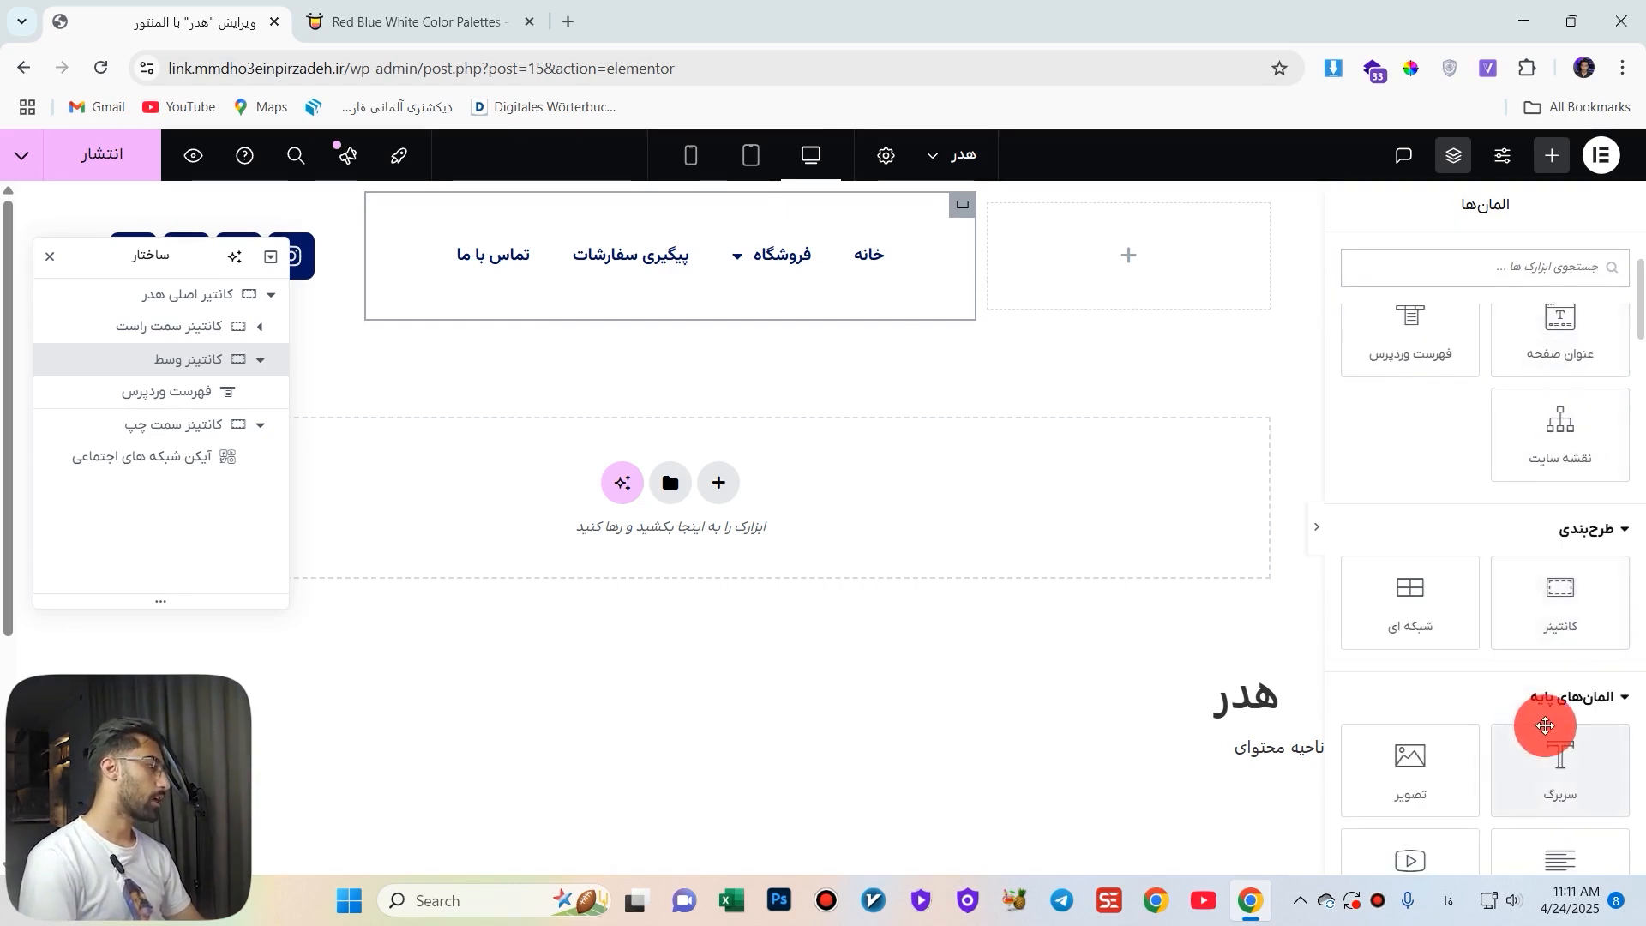
left_click_drag(1467, 739, 1191, 268)
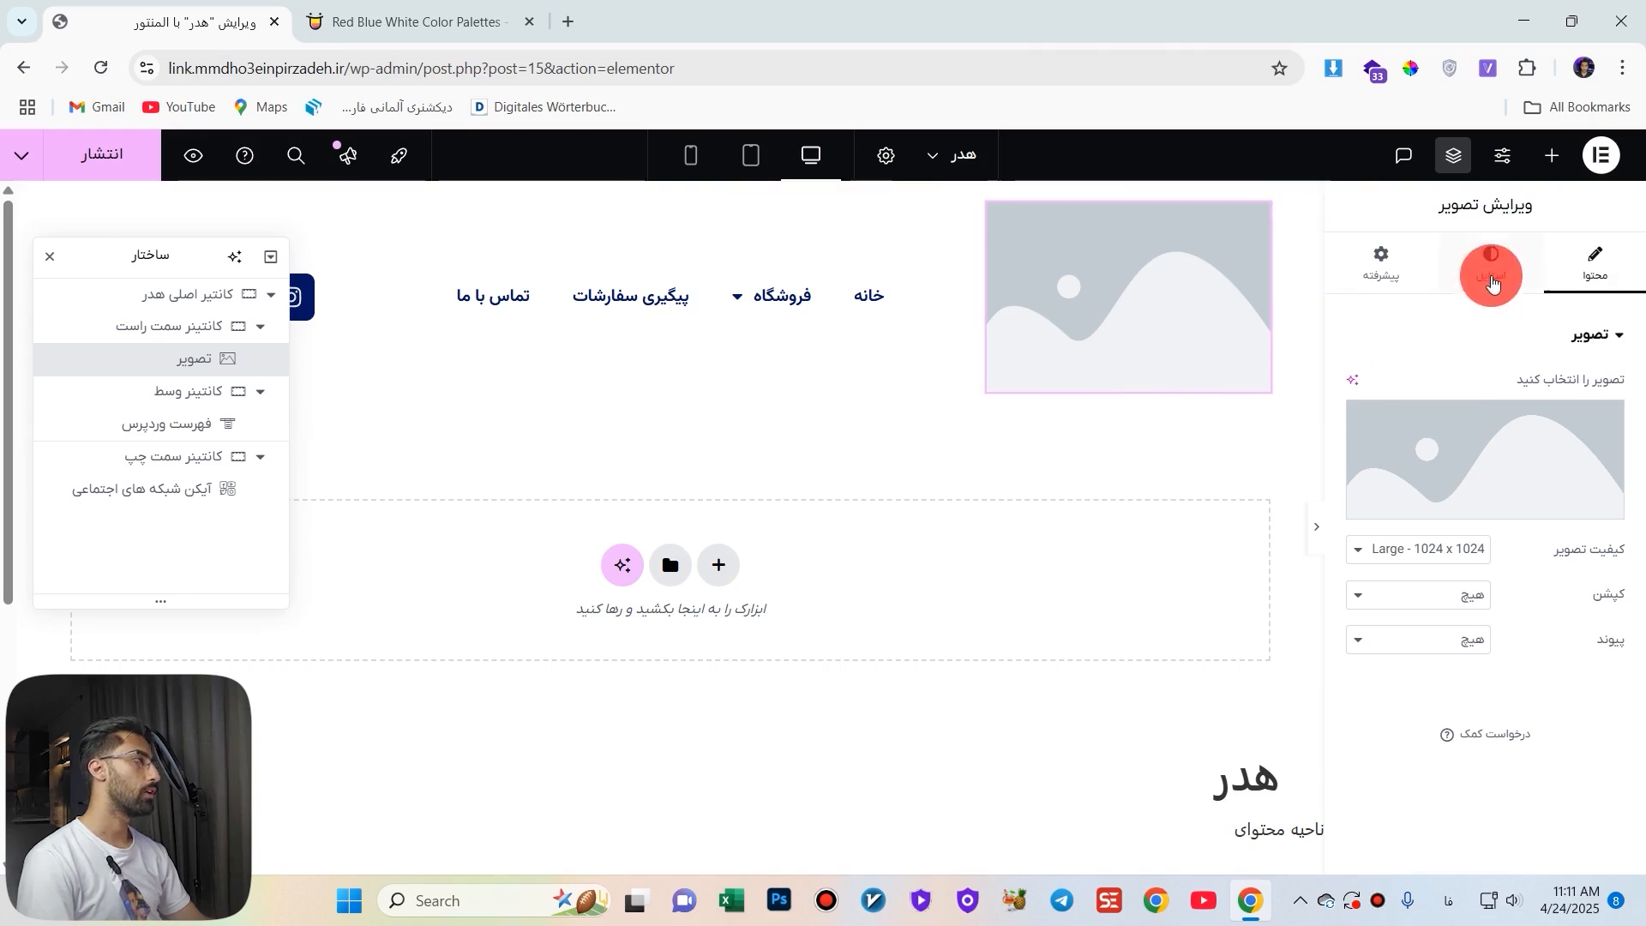
Review the style and content settings of the new image widget.
left_click(1492, 282)
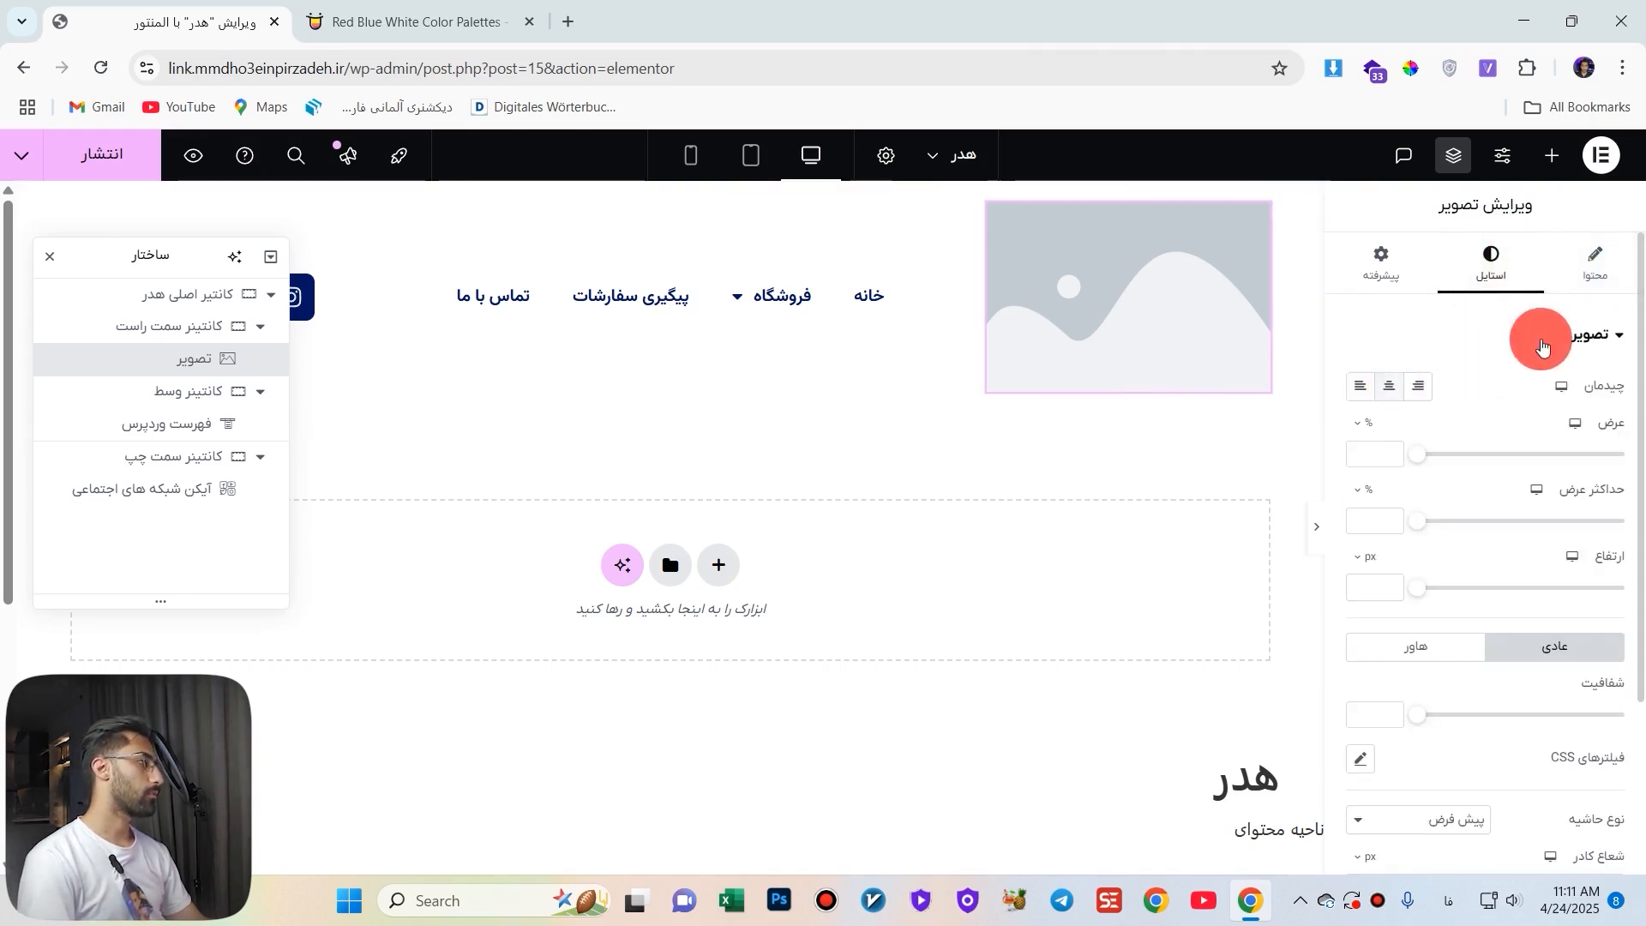
left_click(1595, 279)
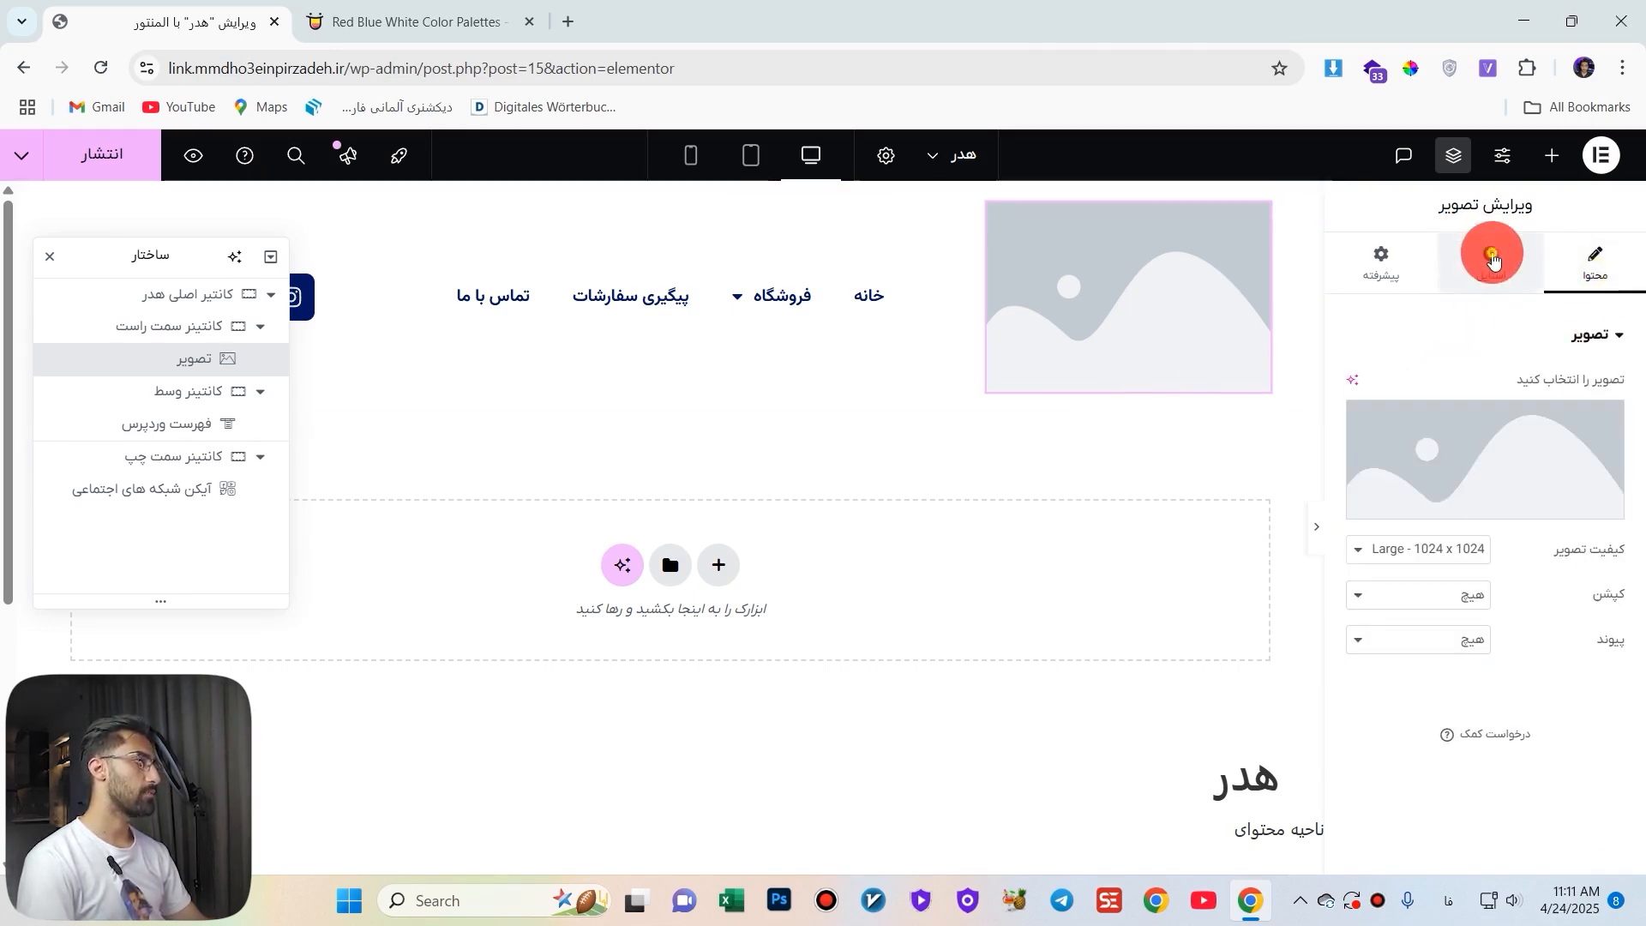
left_click(1493, 257)
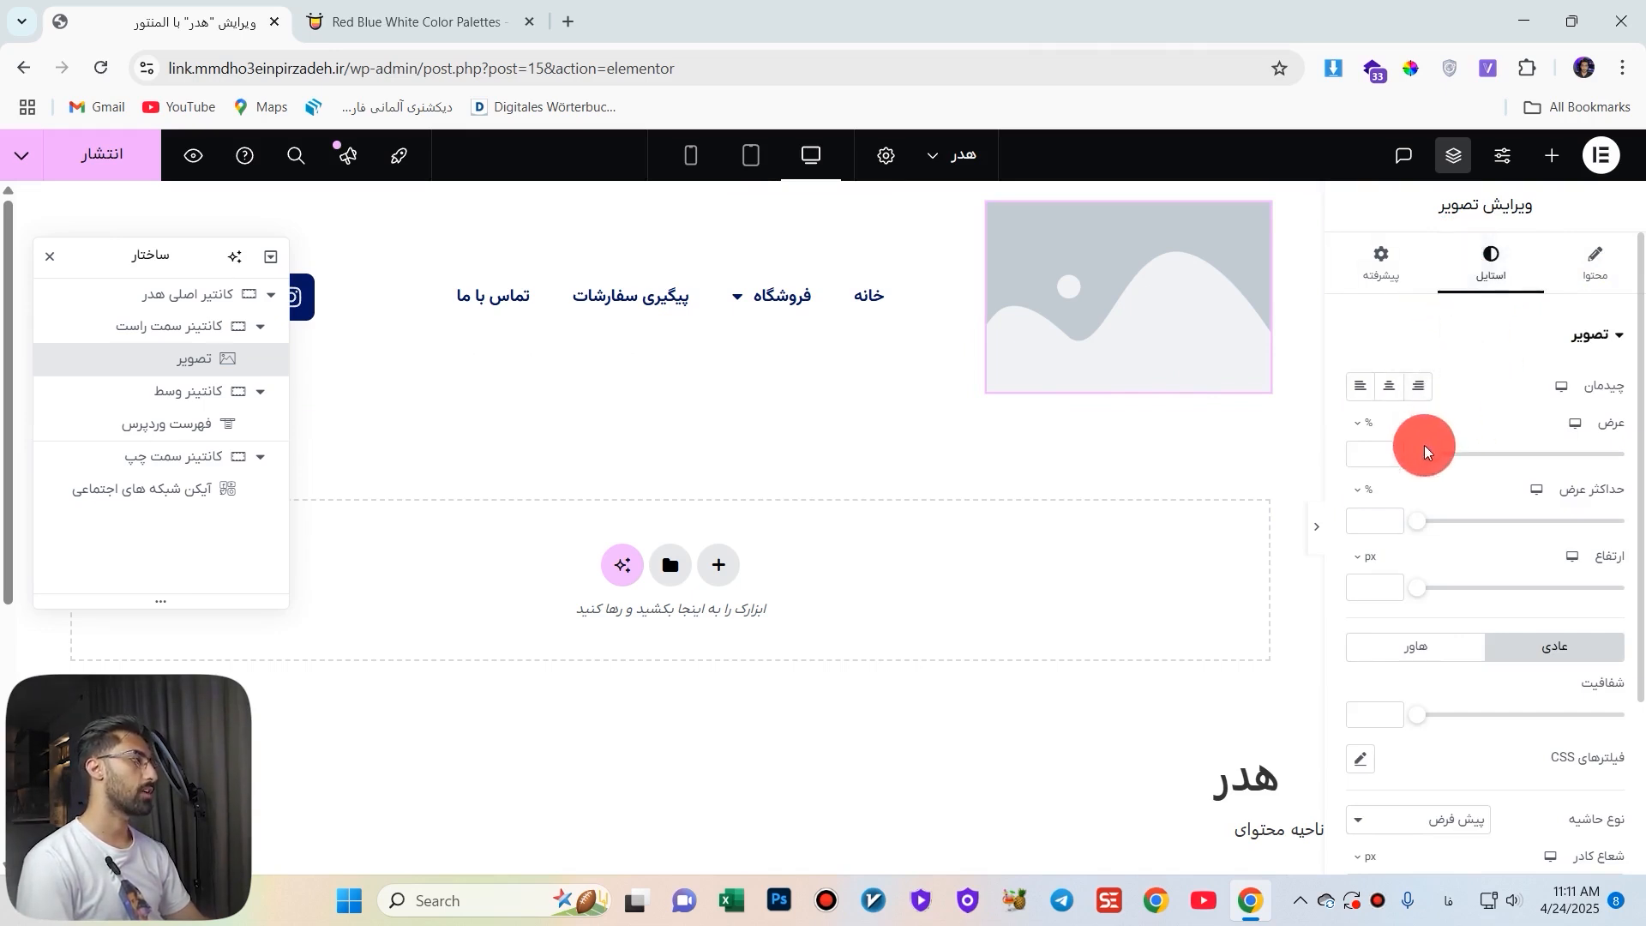
left_click(1593, 264)
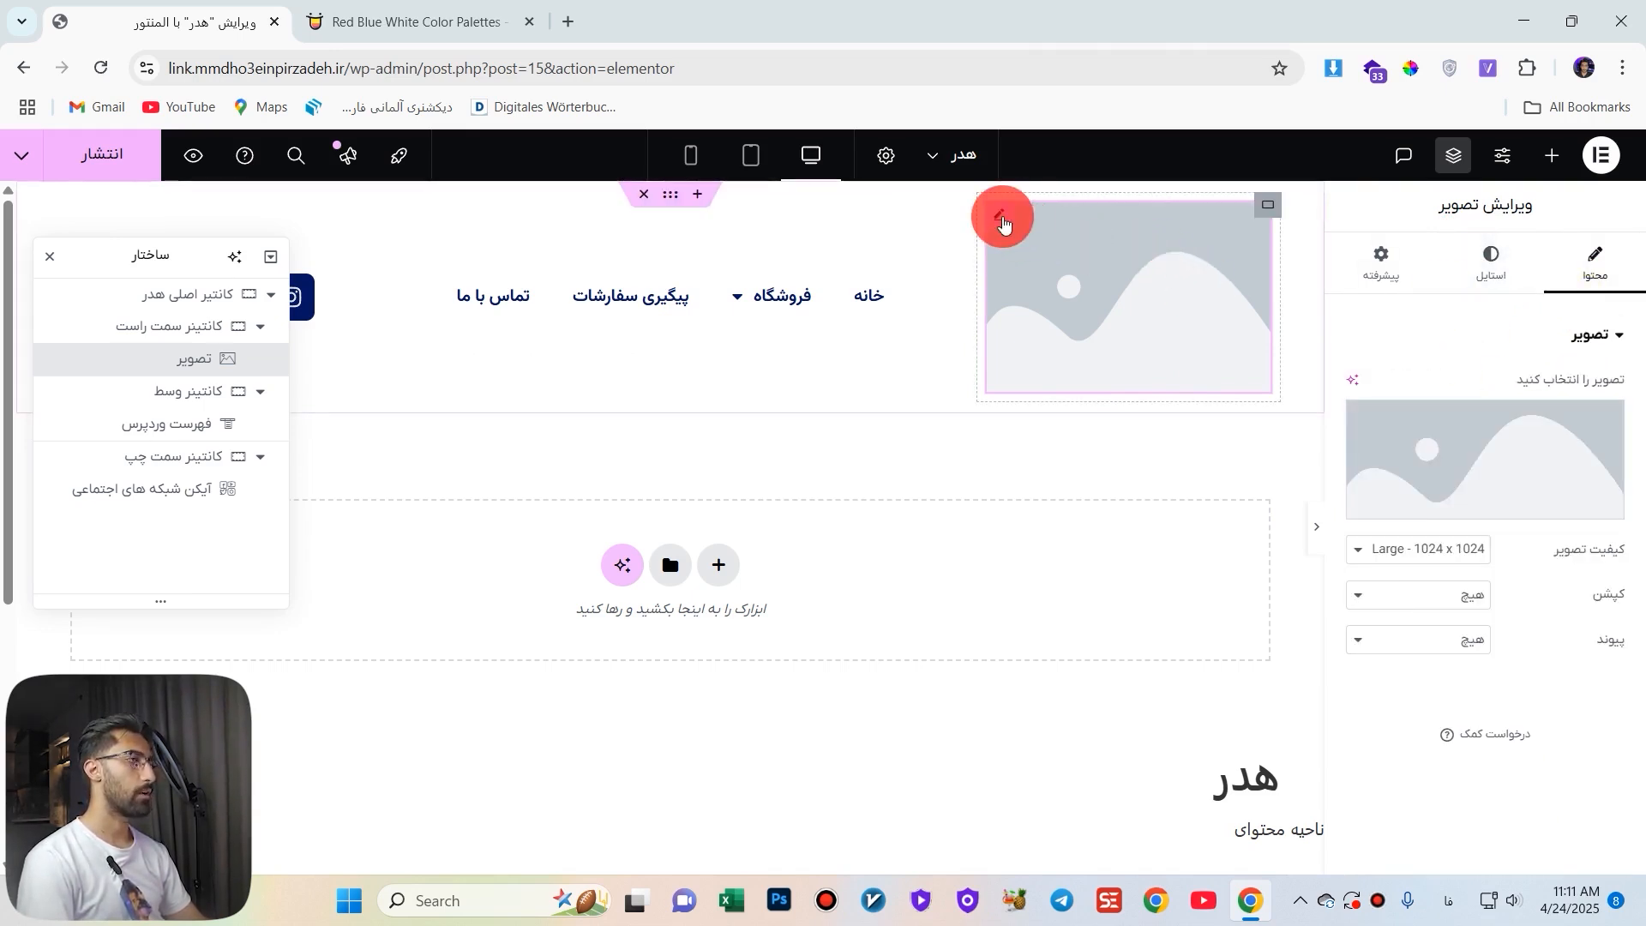
Search Google Images in a new browser tab for "3d icon clothes shop".
left_click(574, 19)
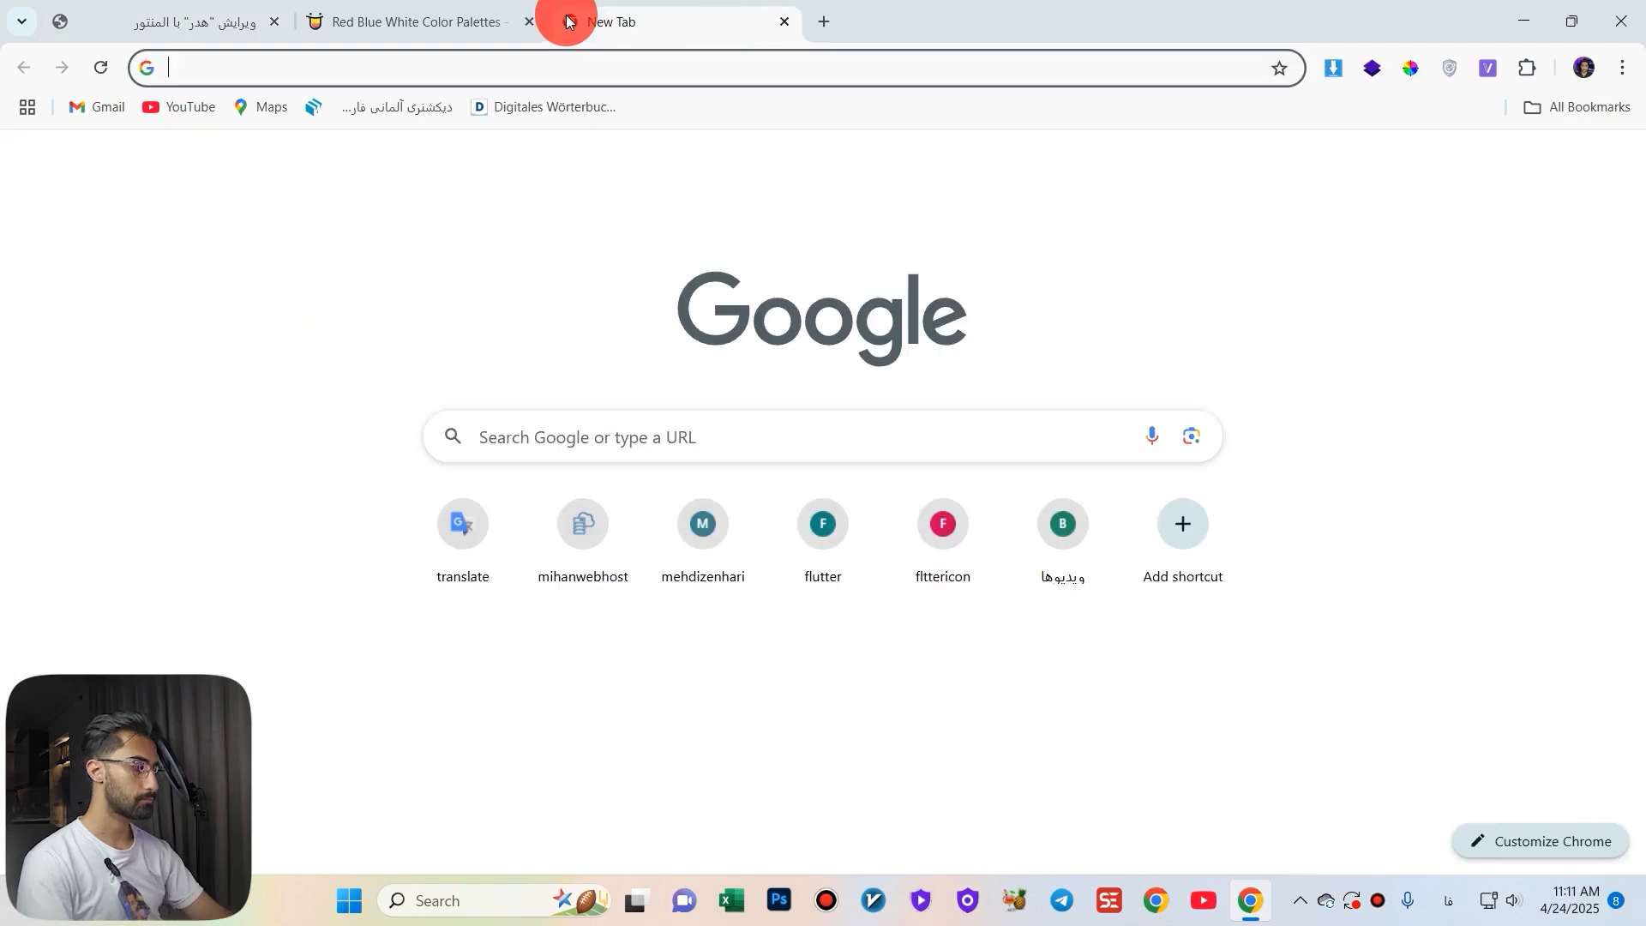
key("super+space")
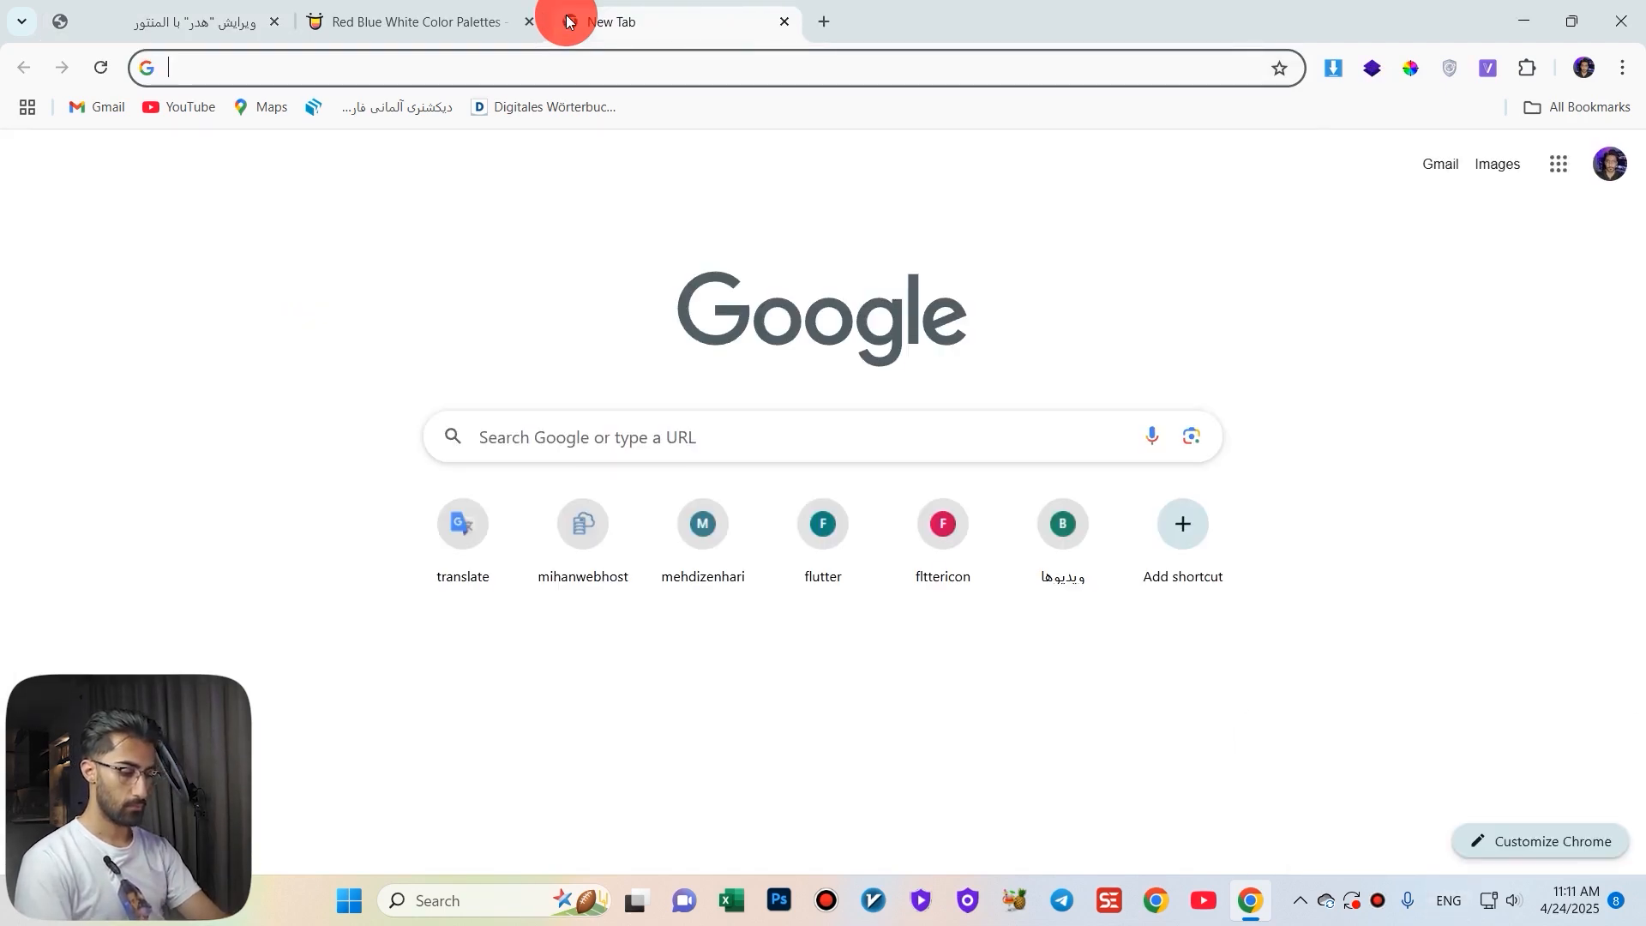
type("3d ico")
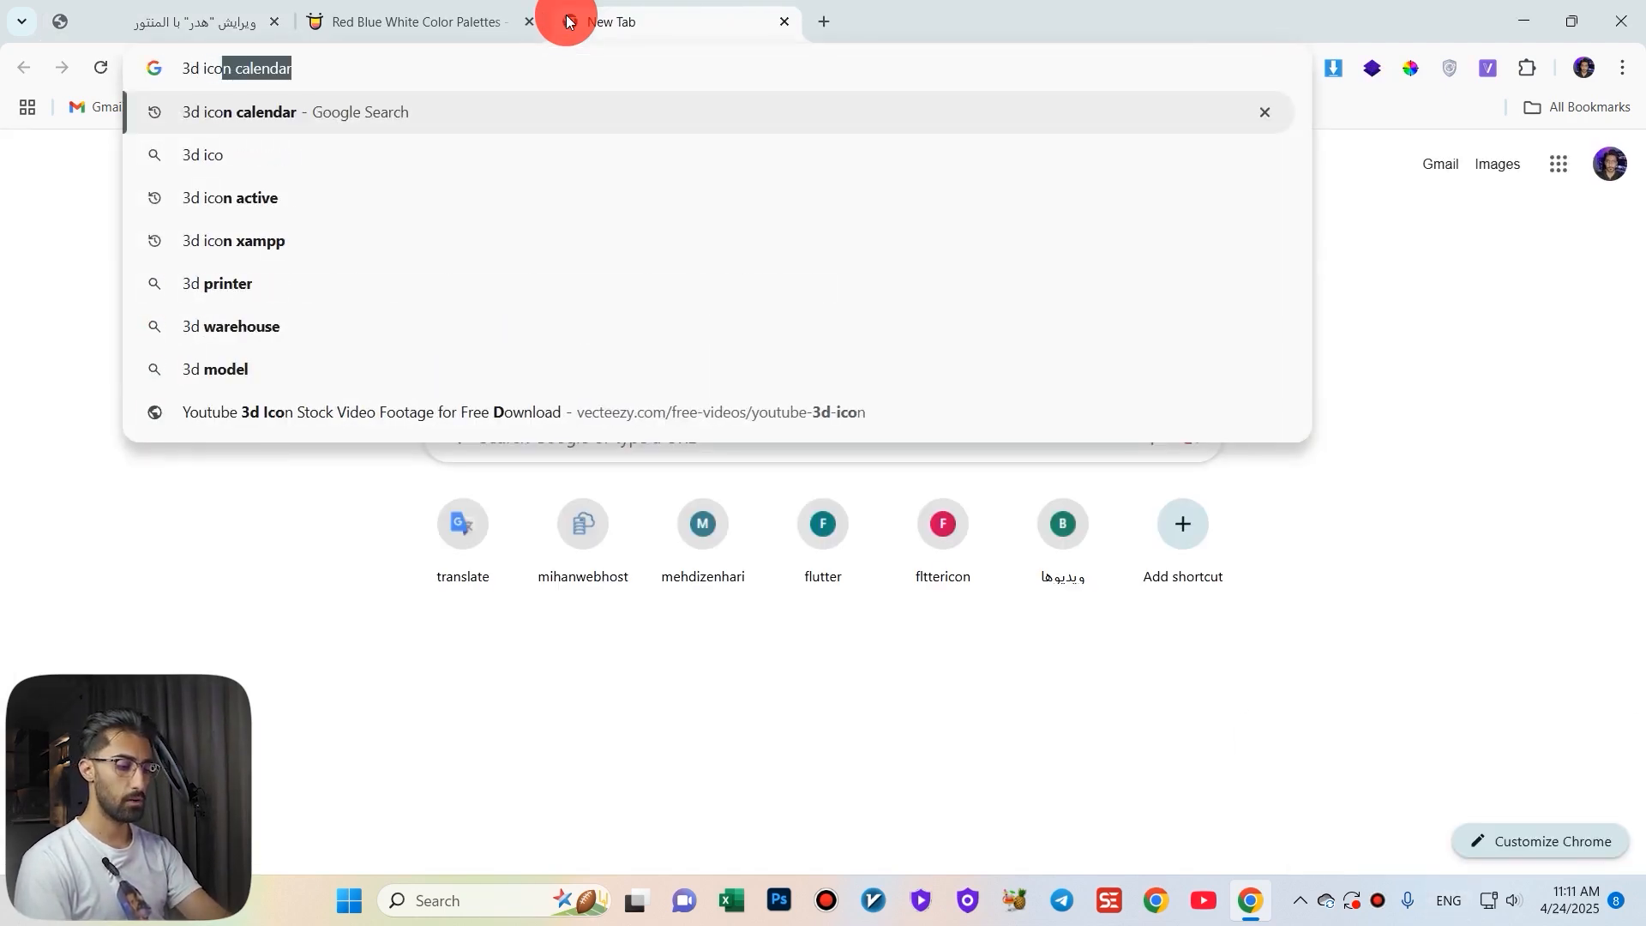
type("n shop")
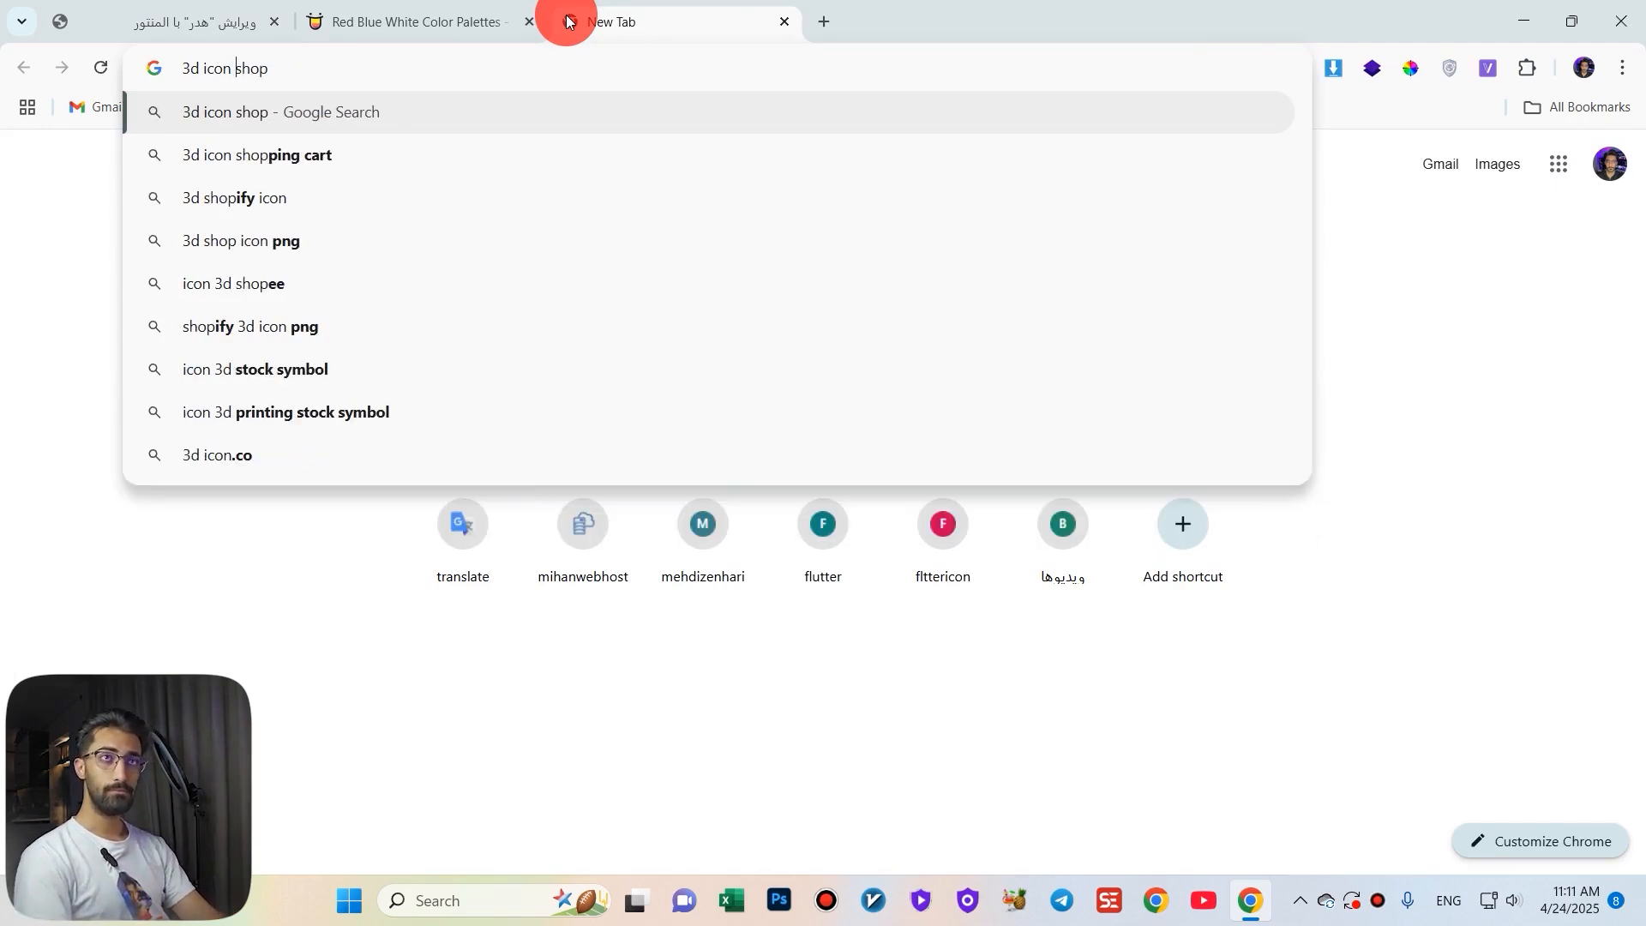
type(" clo")
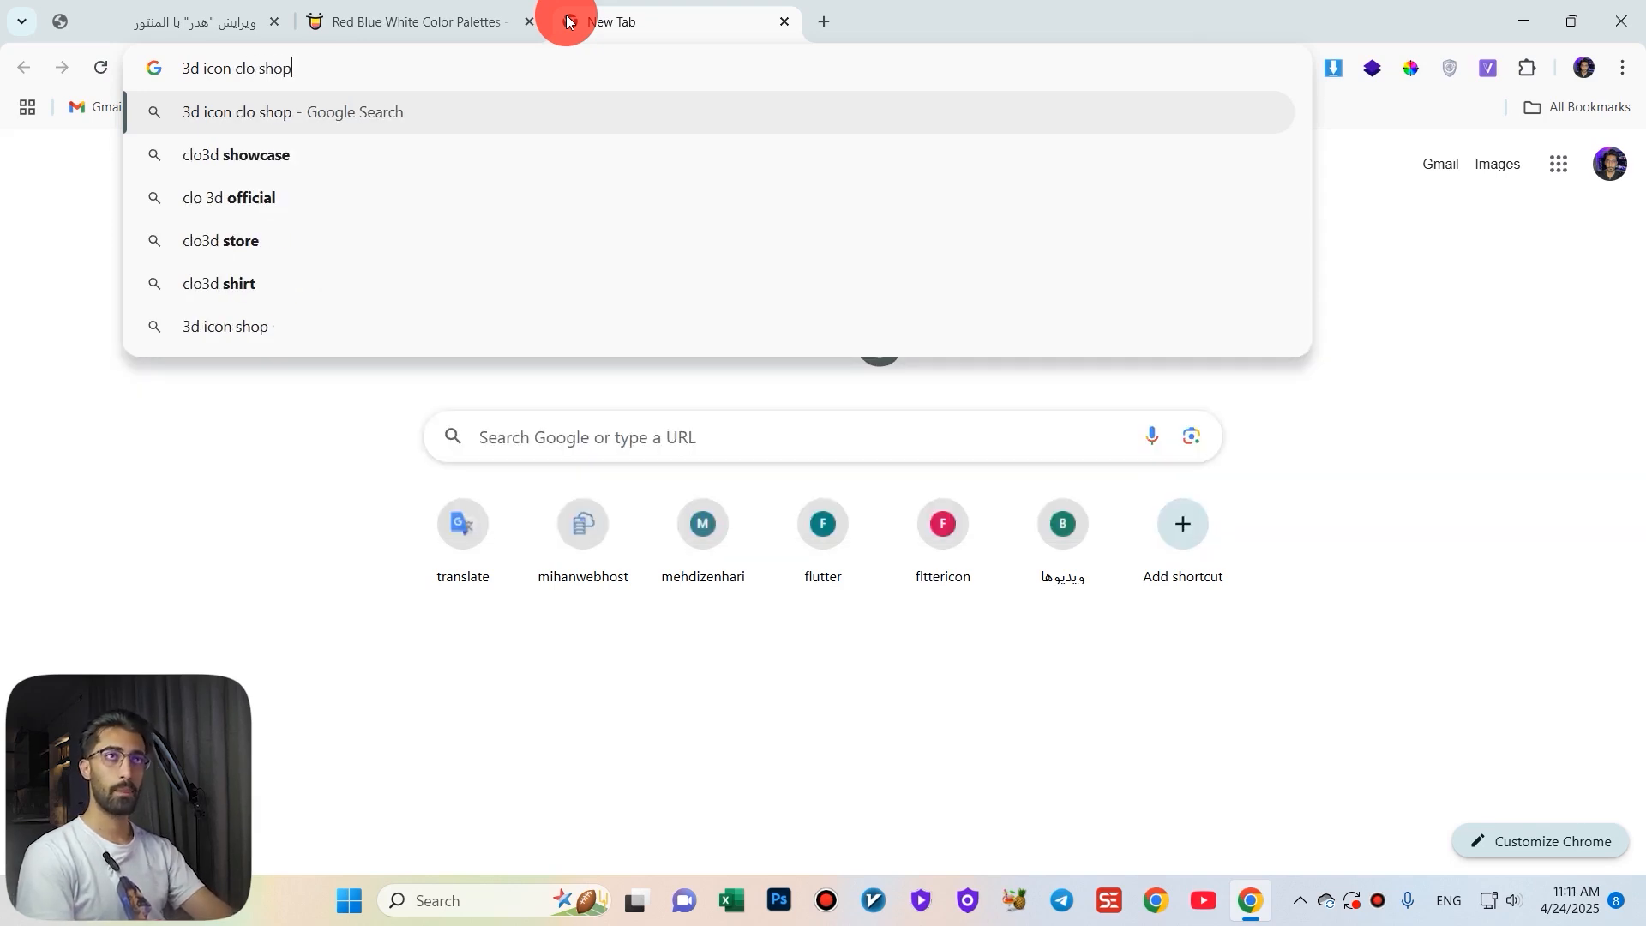
key("BackSpace")
key("BackSpace")
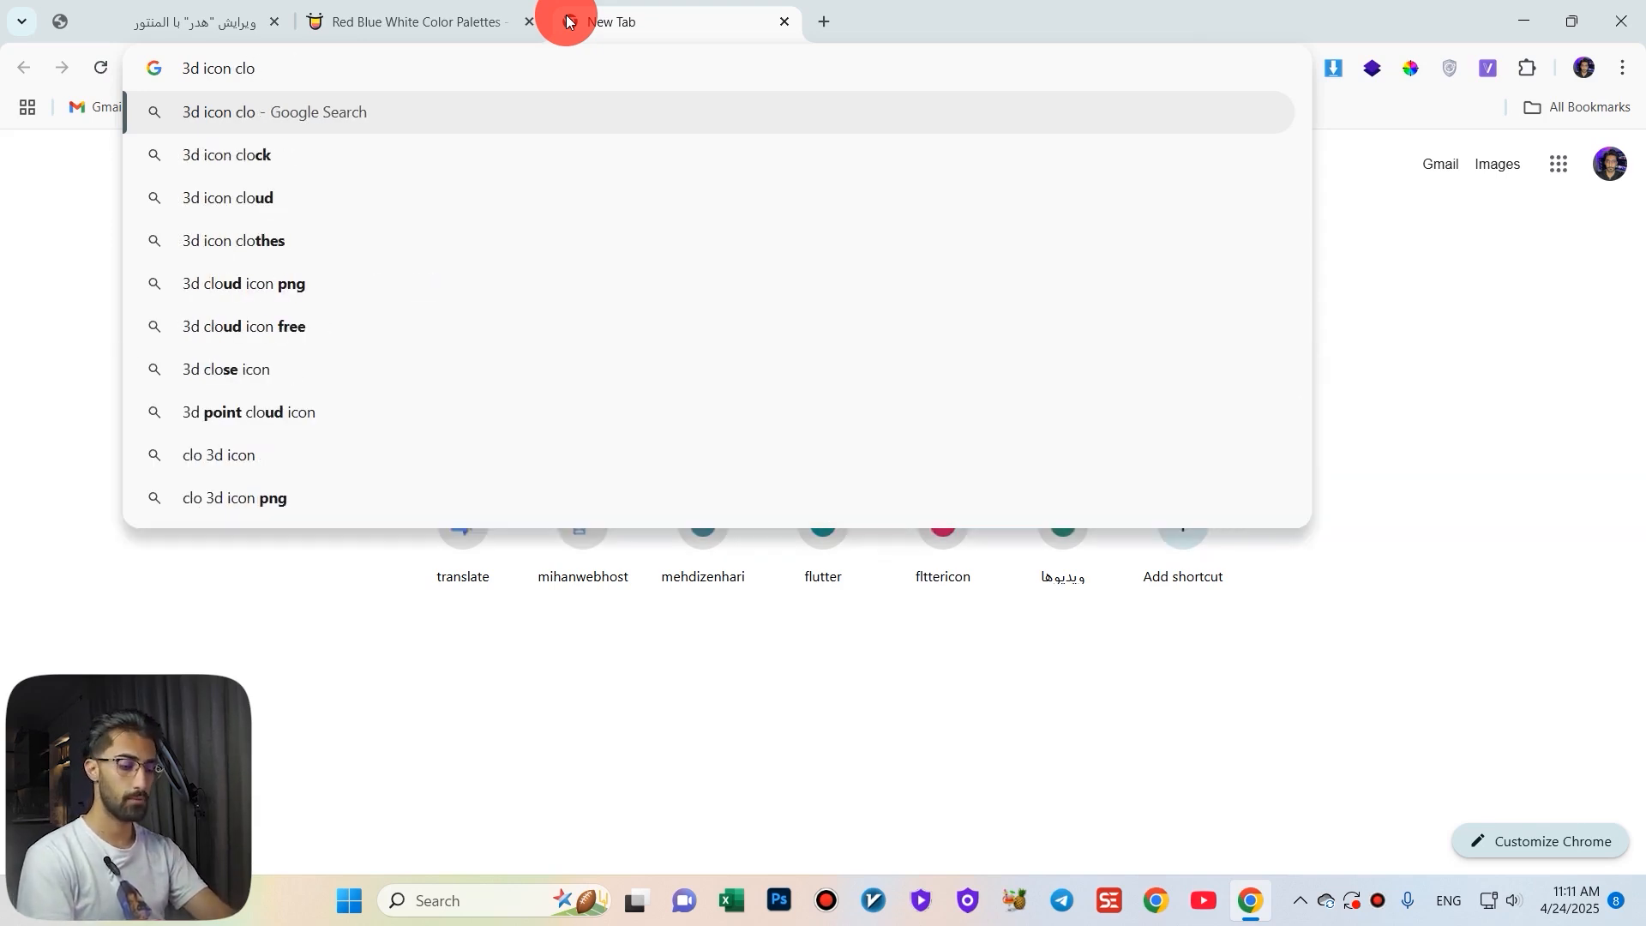
type("thes shop")
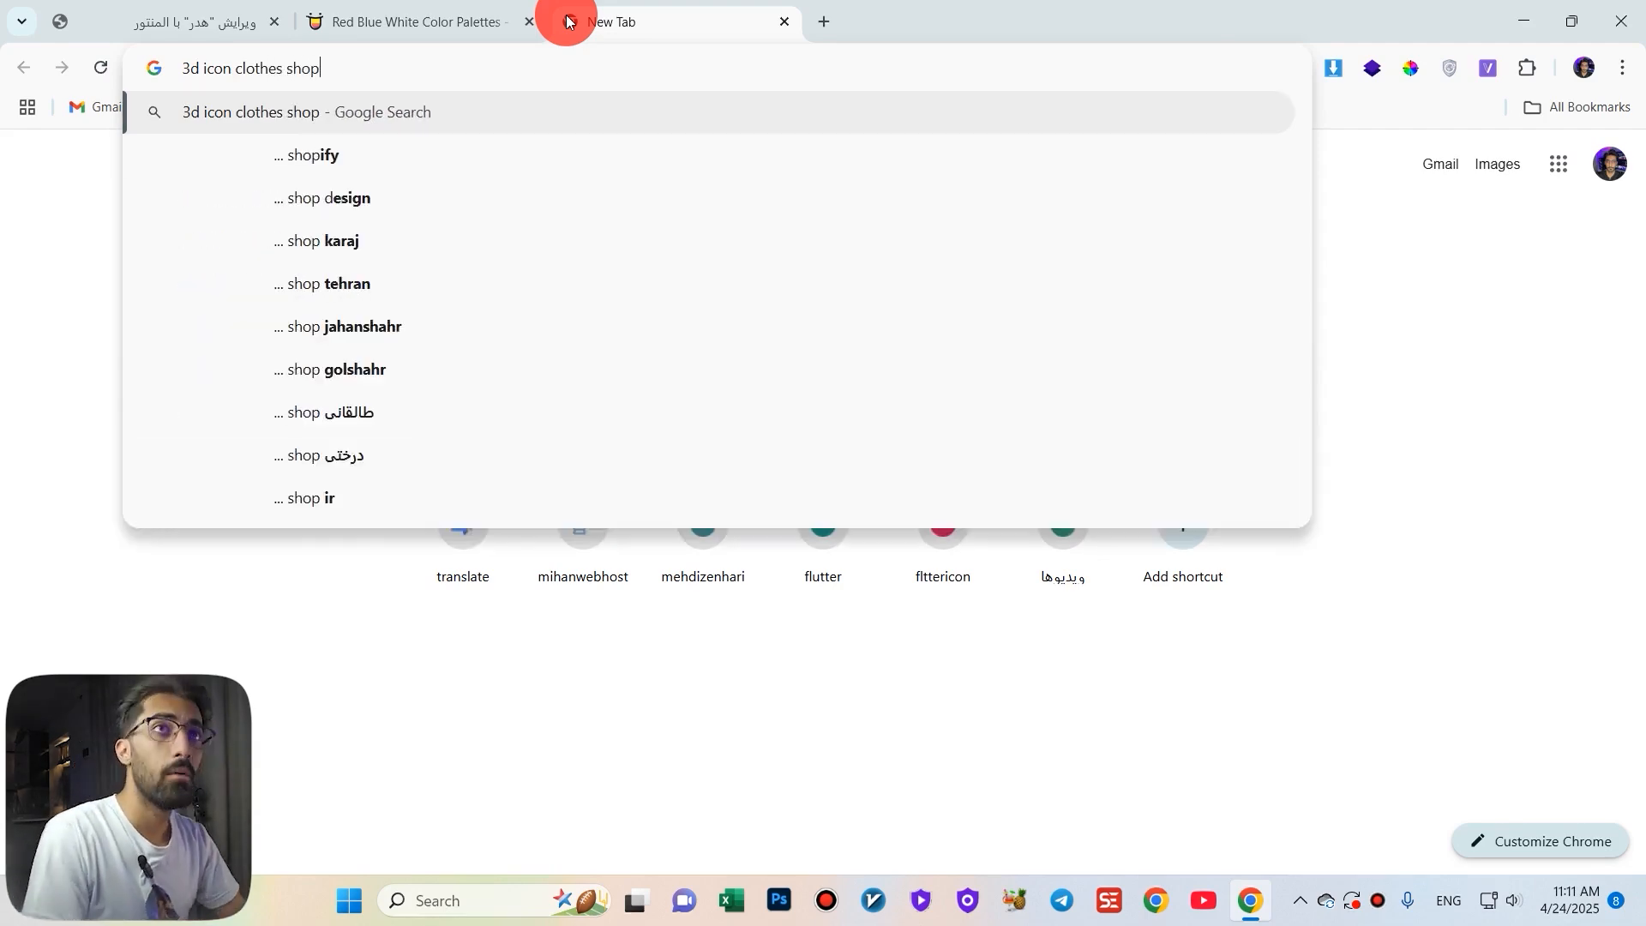
key("Return")
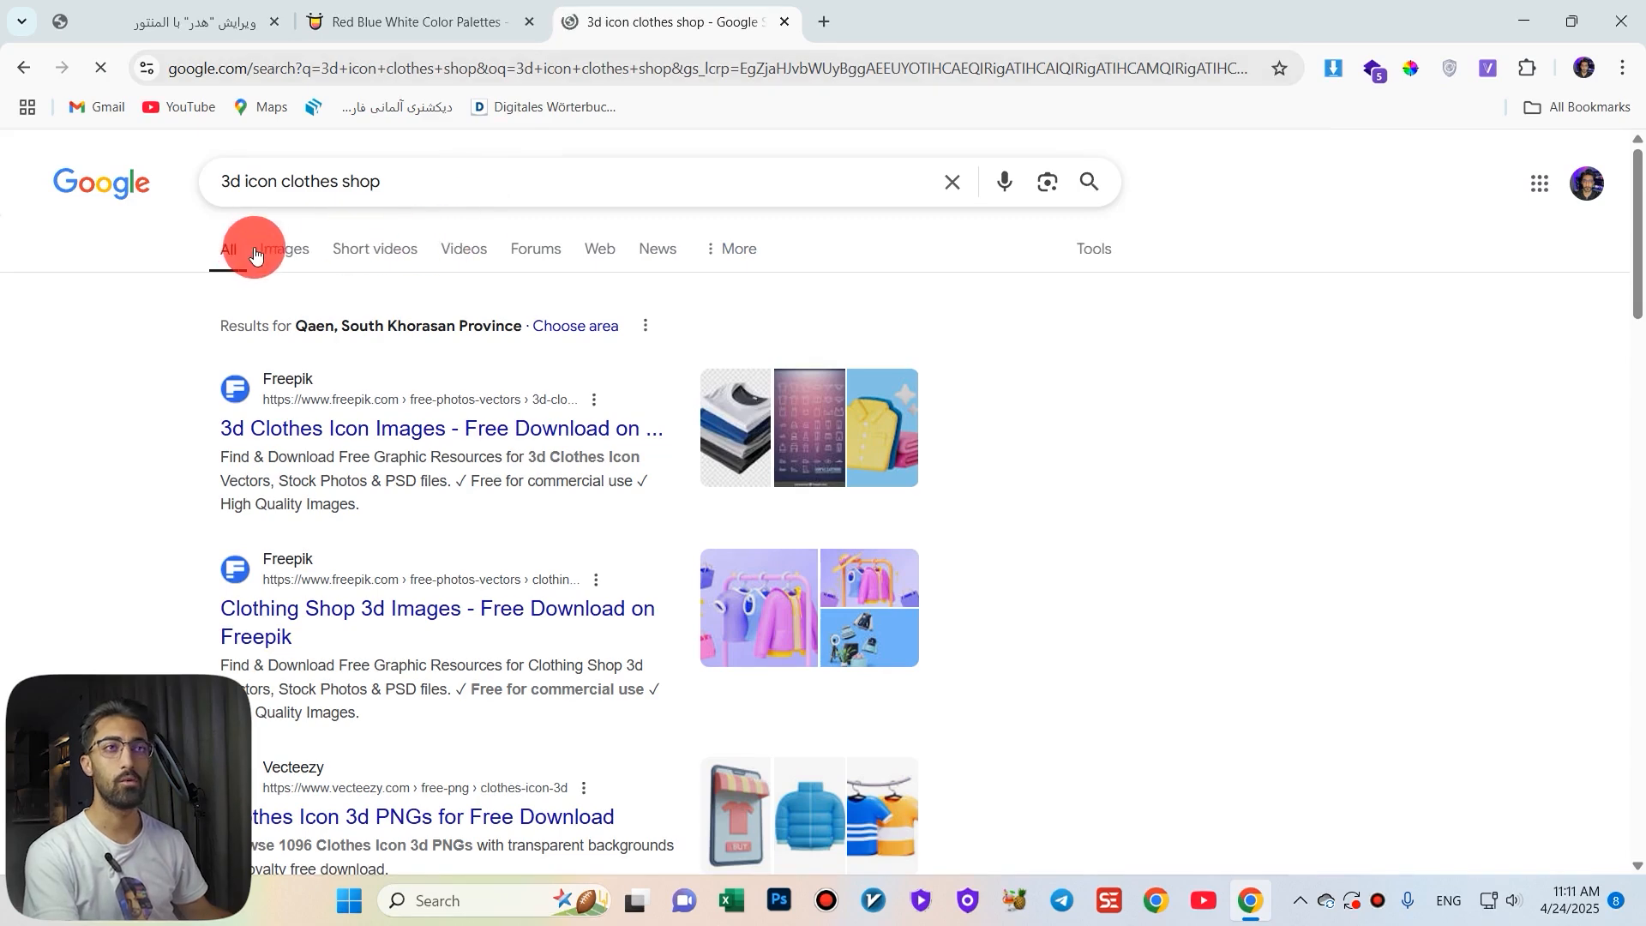
left_click(261, 251)
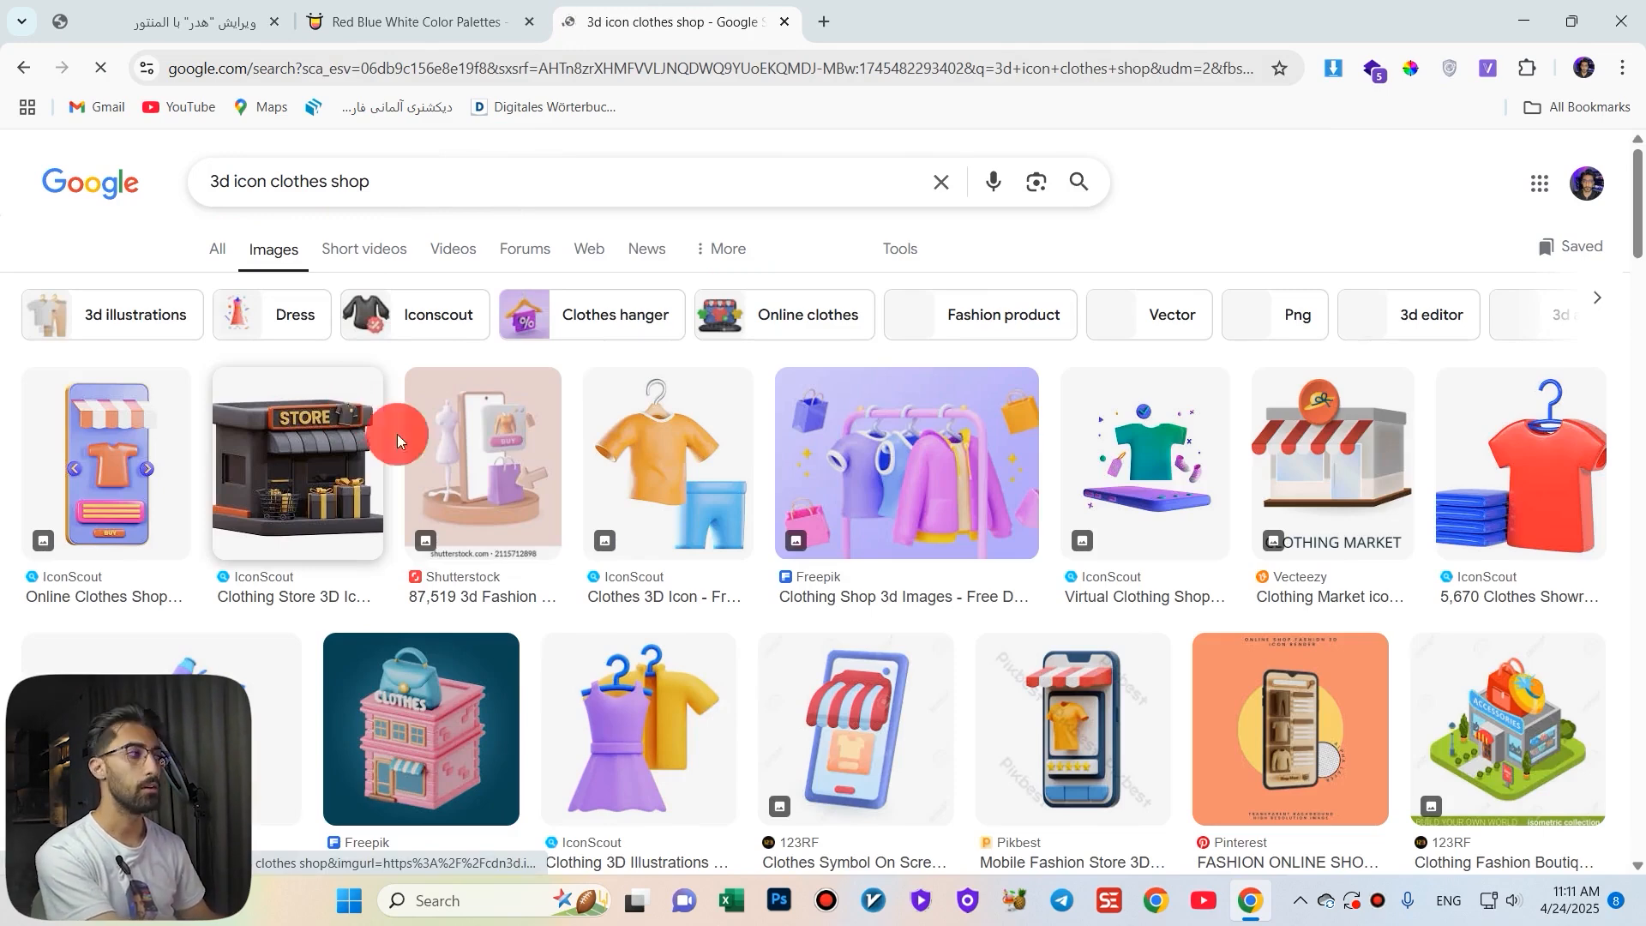
Save IconScout's black "Clothing Store 3D Icon" image to the Desktop as 8348680.webp and return to the header template in Elementor.
left_click(388, 469)
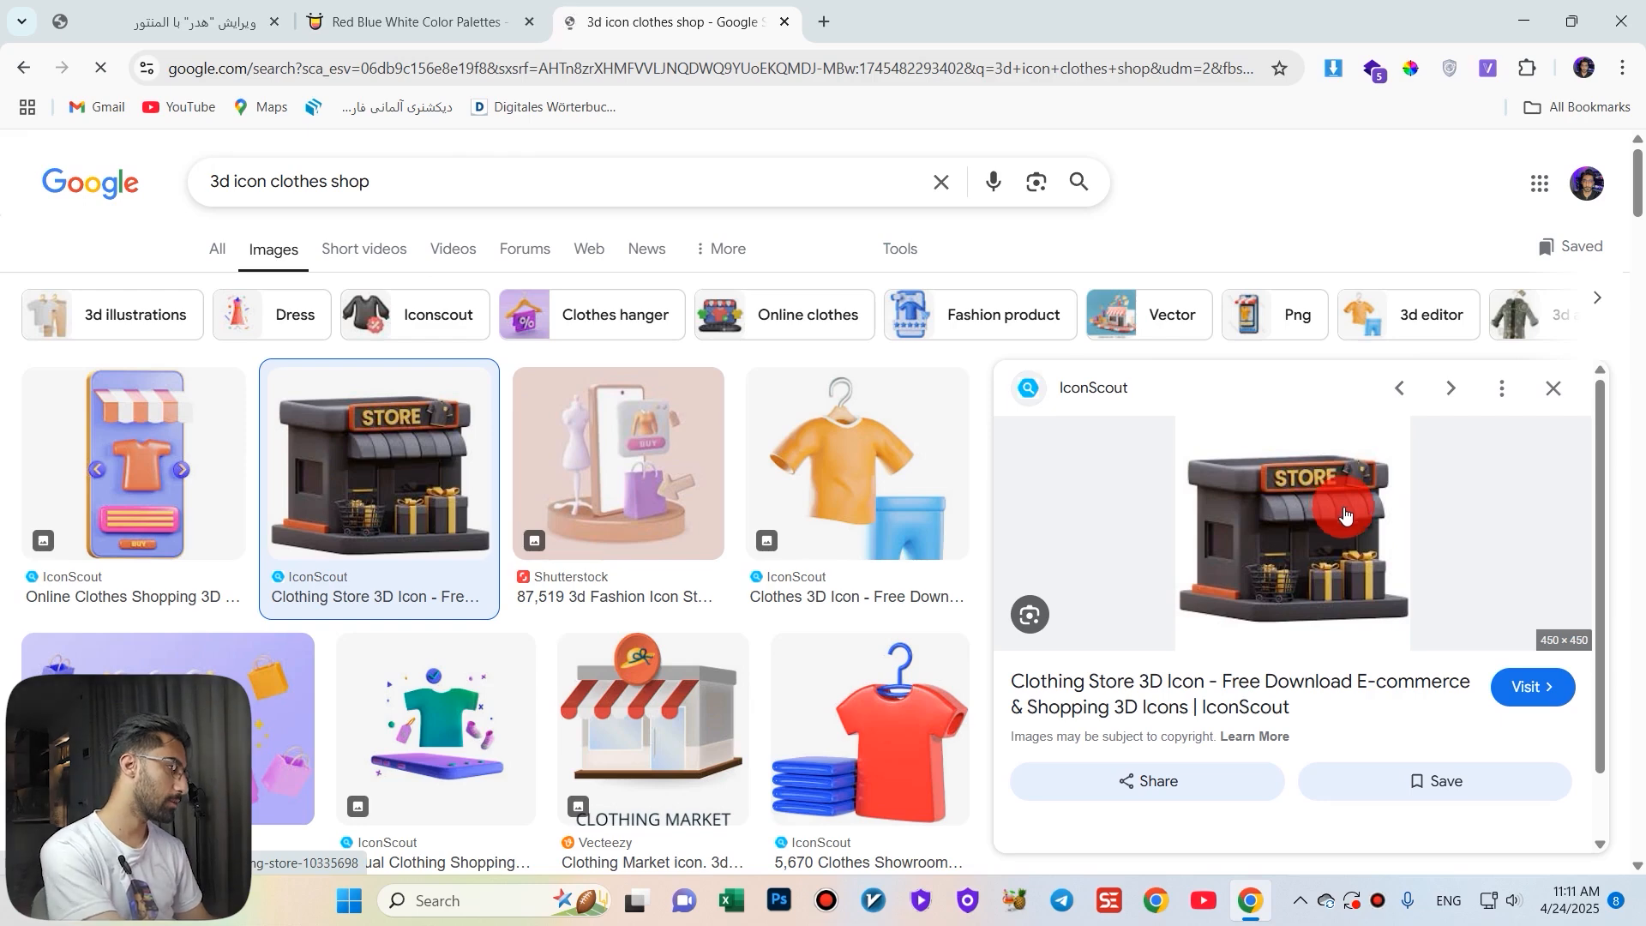
right_click(1350, 517)
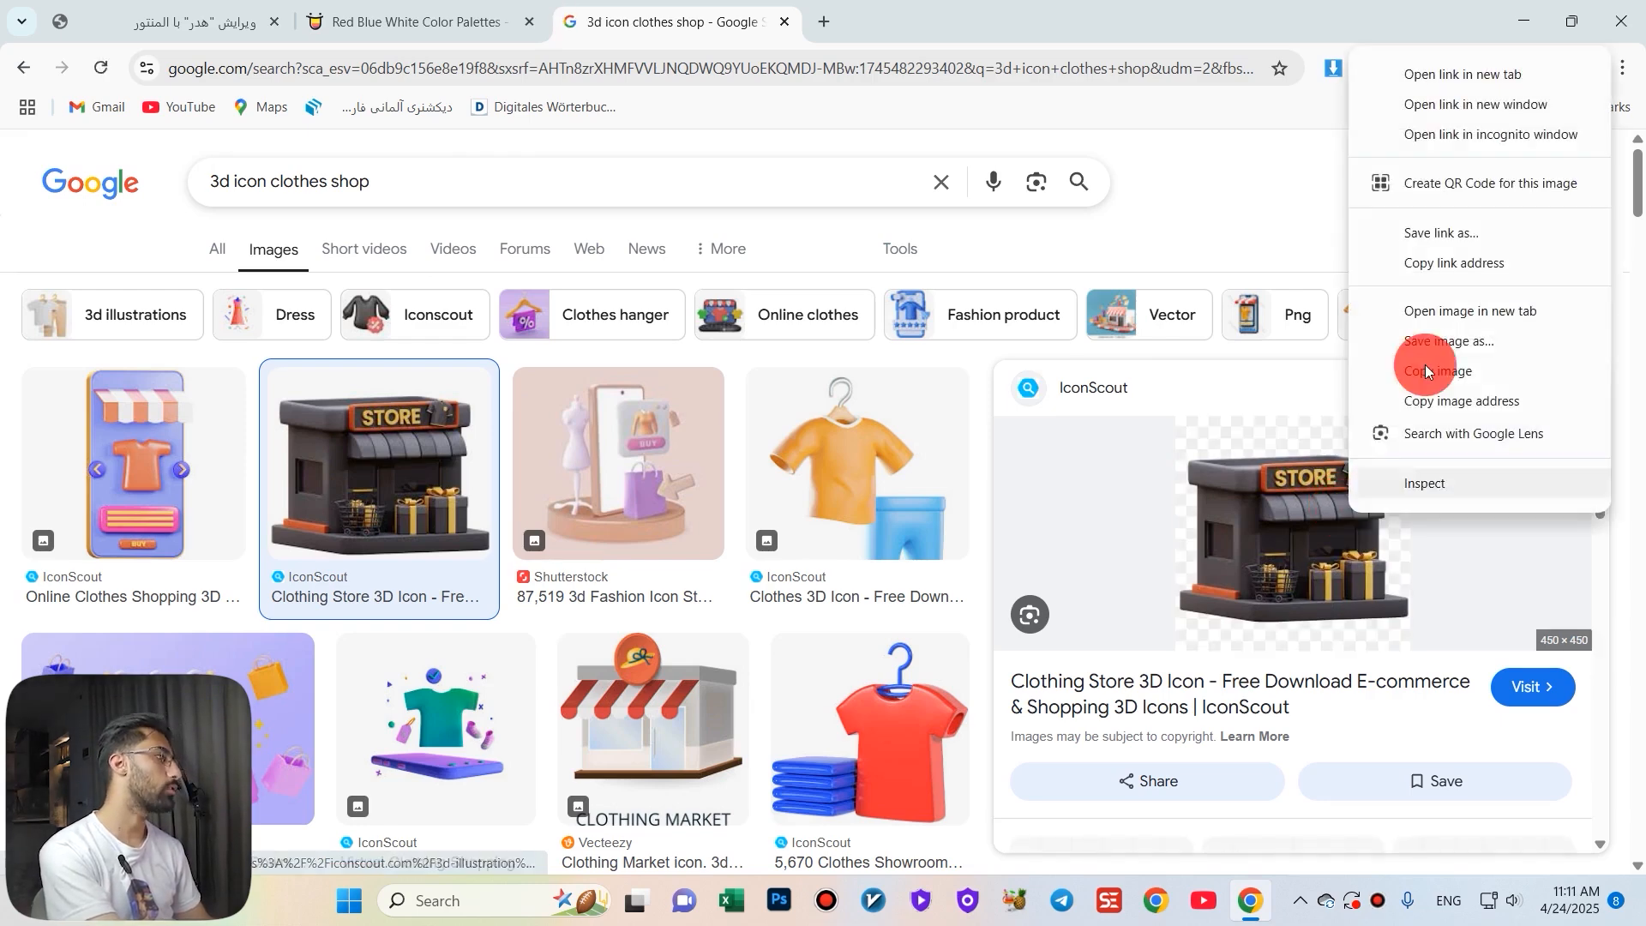
left_click(1462, 371)
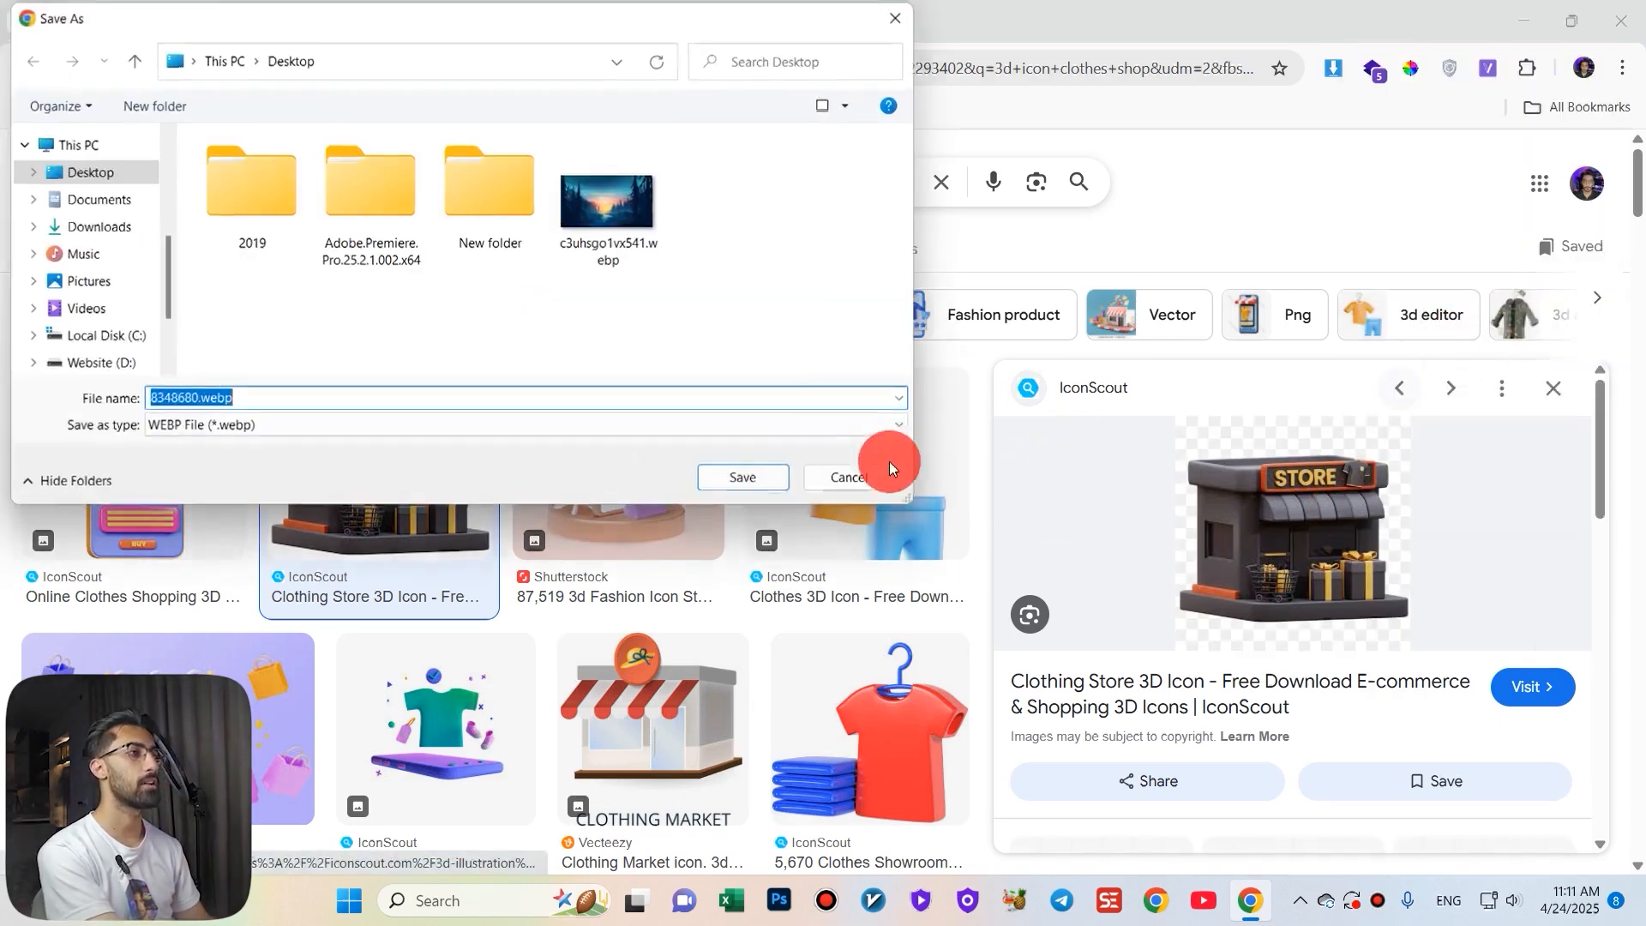
left_click(762, 487)
left_click(506, 21)
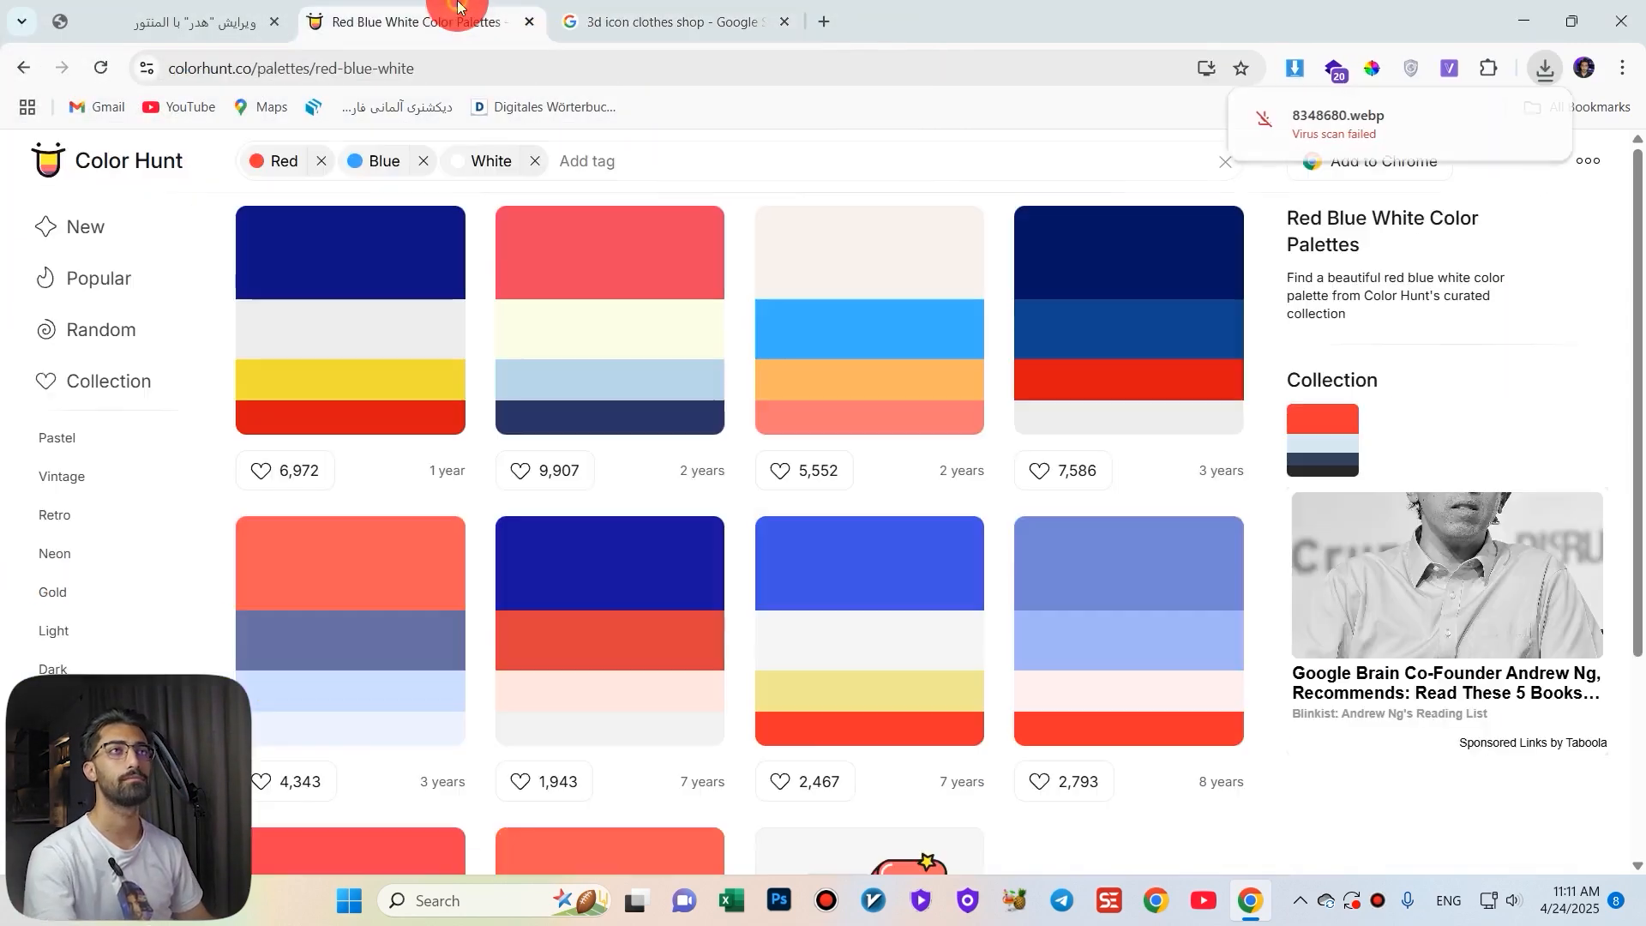
left_click(73, 20)
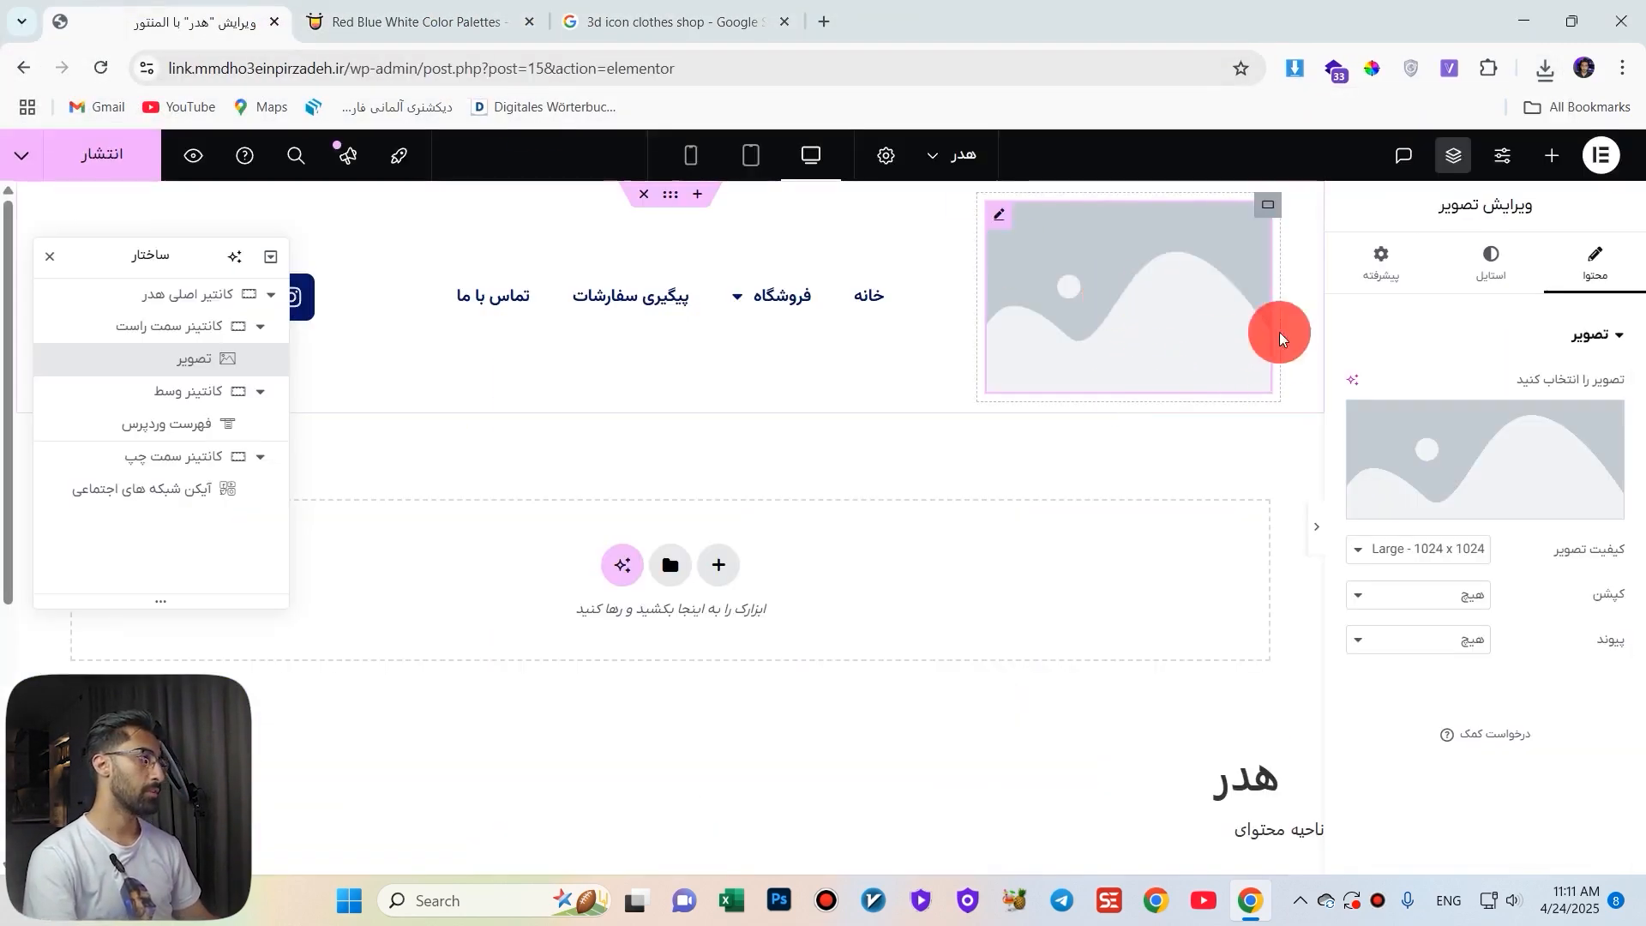
Open the media picker for the header's image widget and compare its upload (بارگذاری پرونده‌ها) and media library views.
mouse_move(1543, 485)
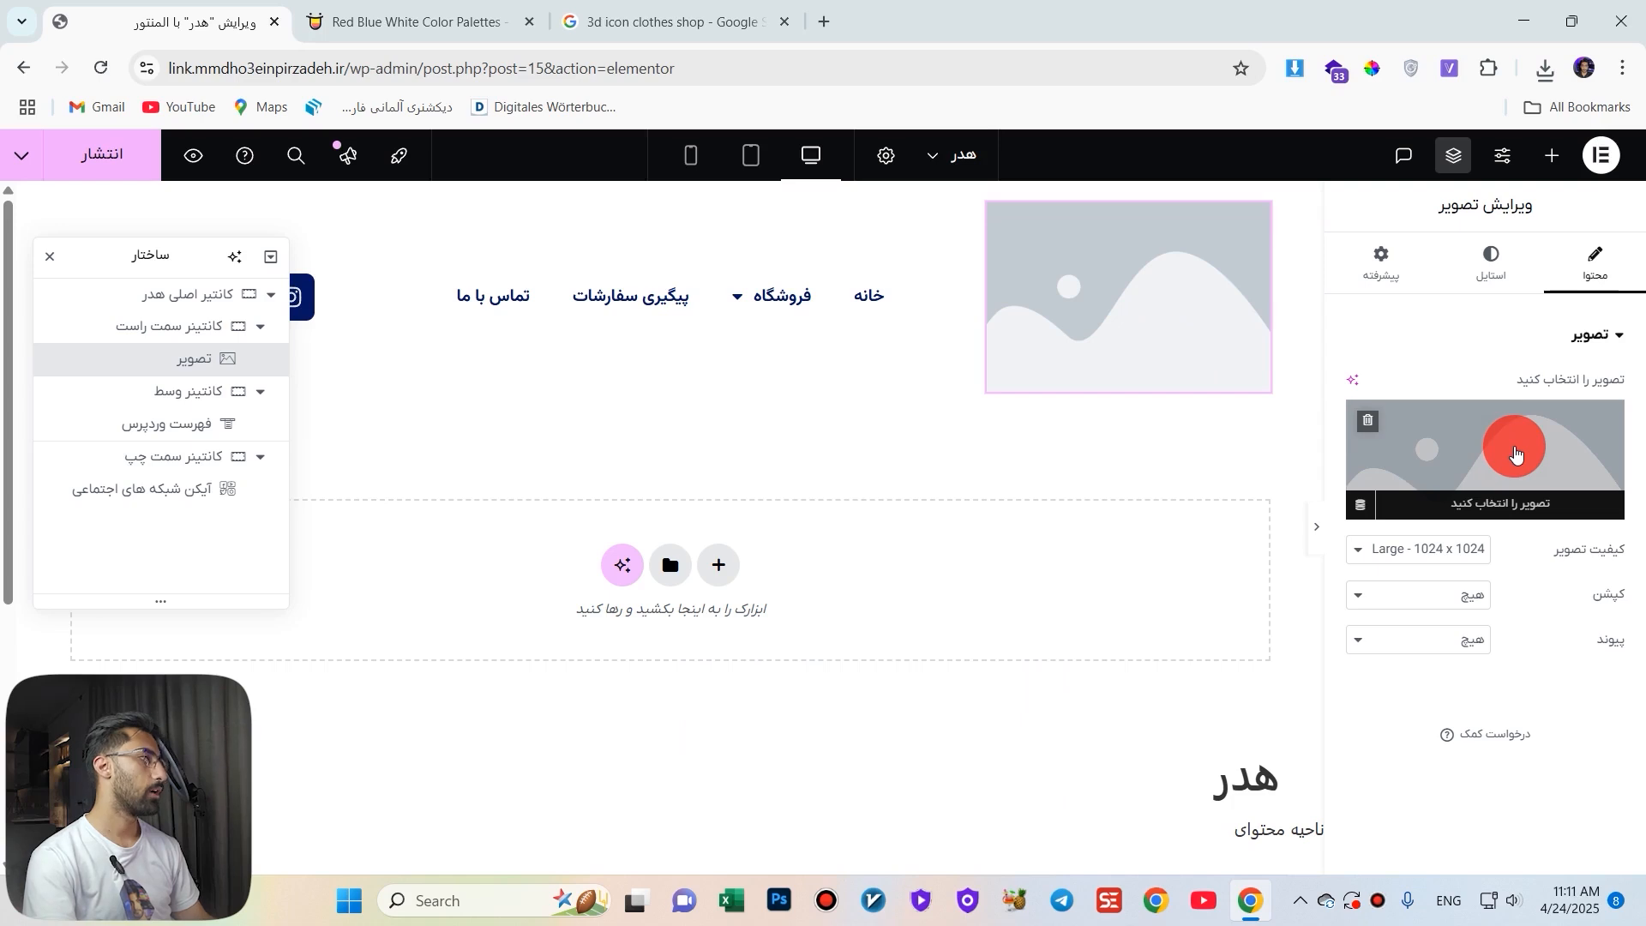
left_click(1543, 467)
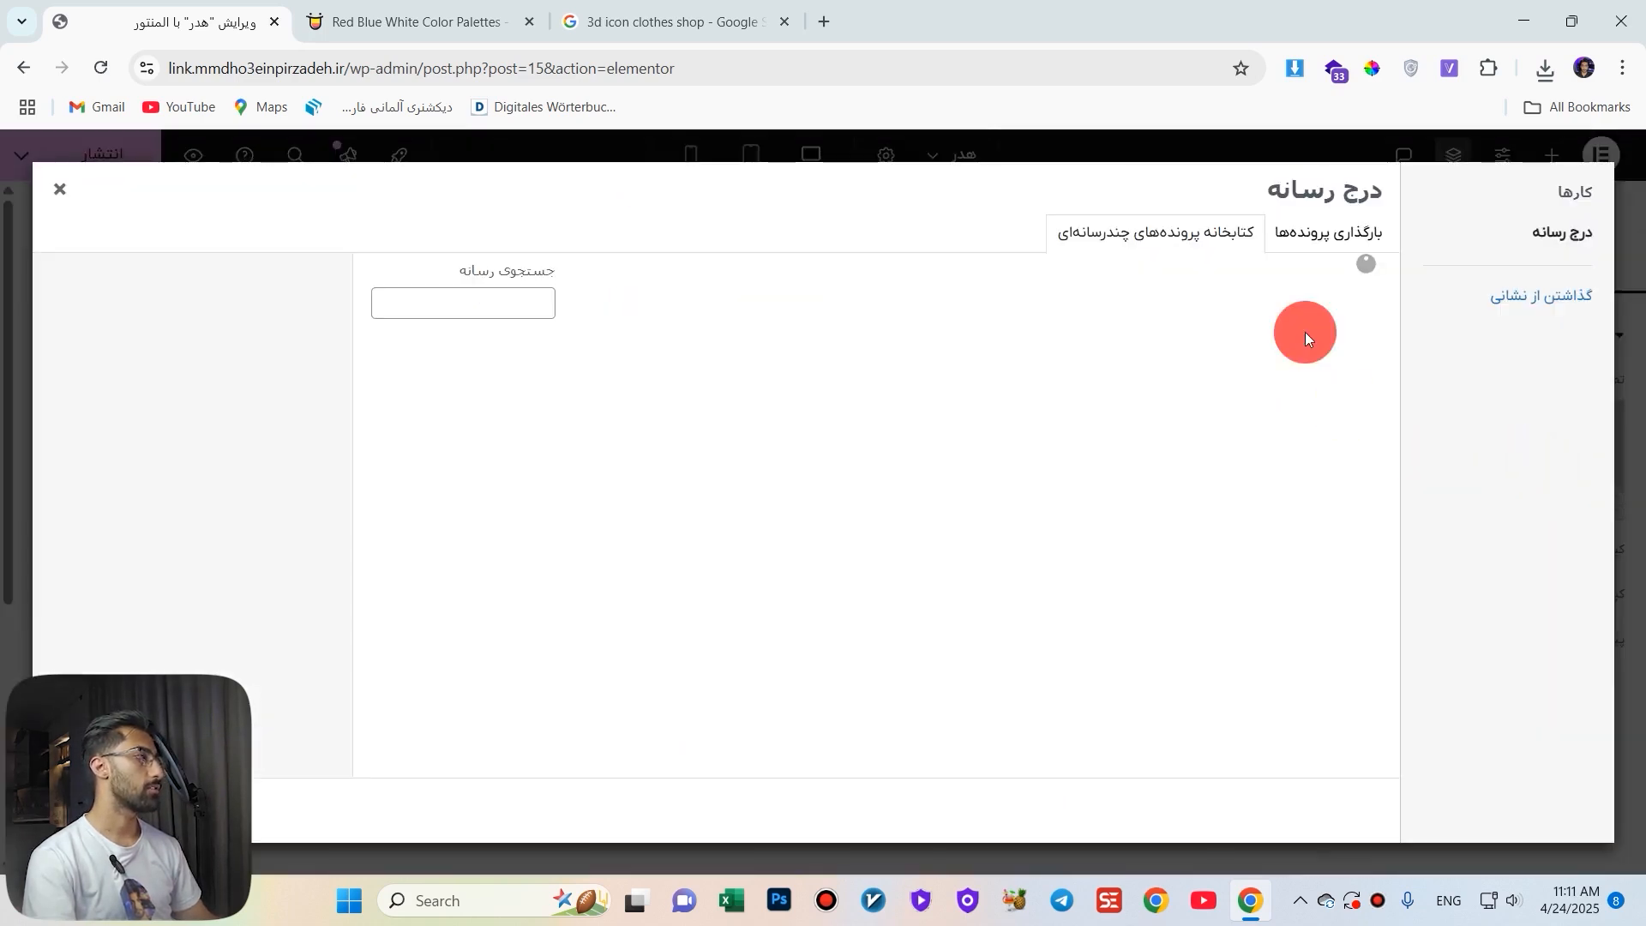
left_click(1317, 248)
left_click(1231, 230)
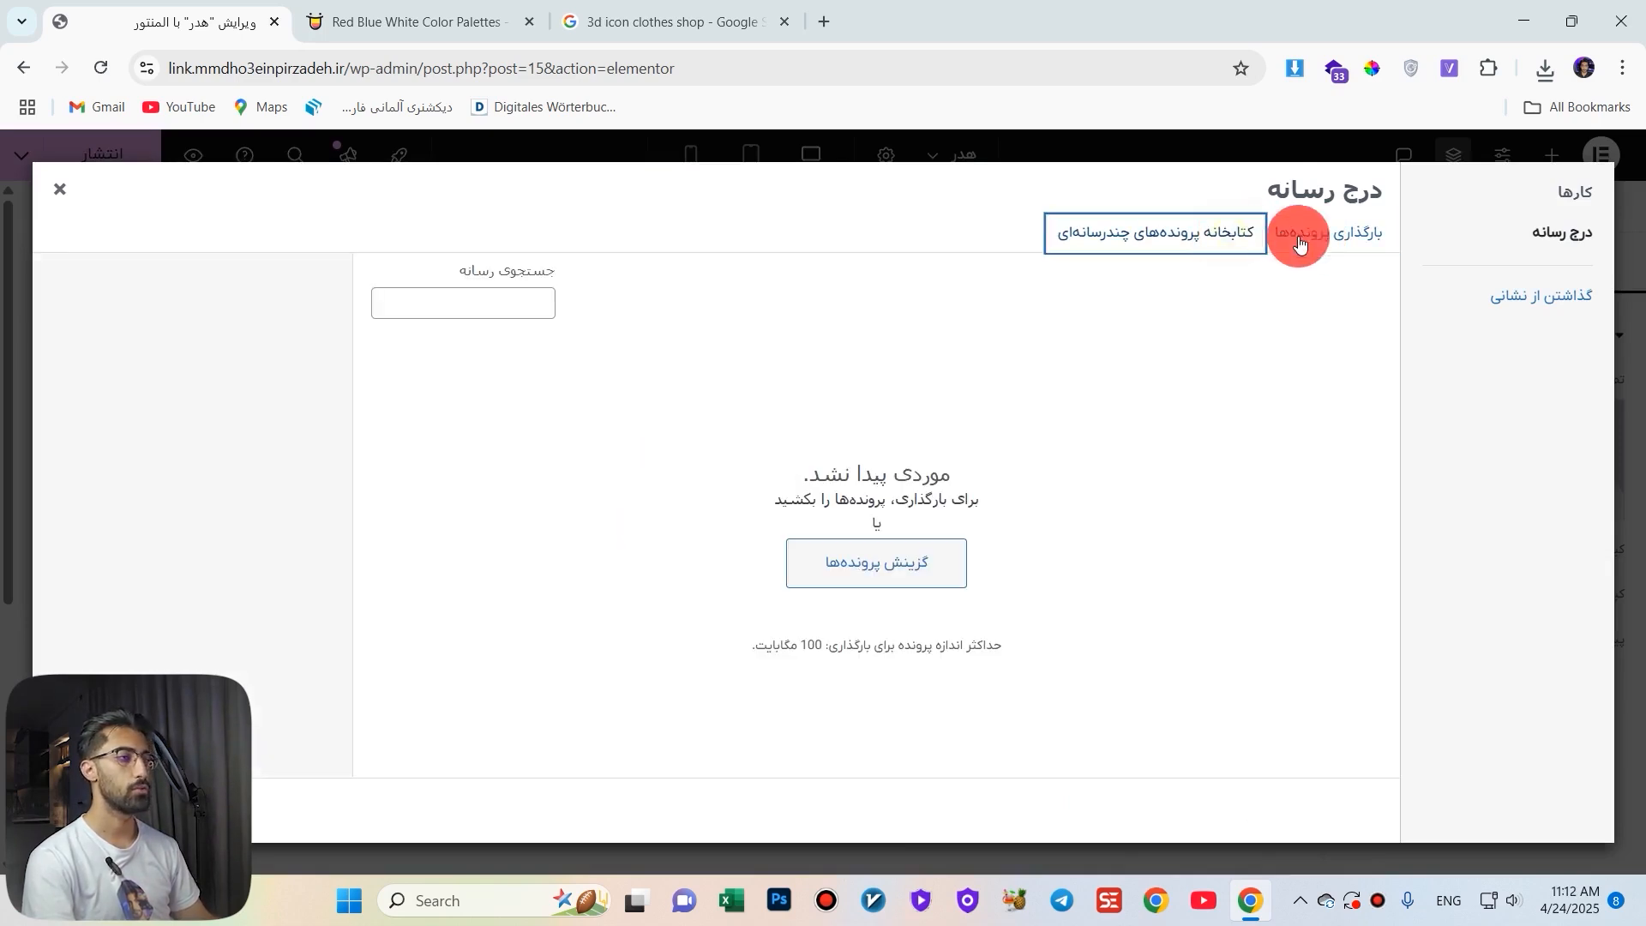
left_click(1328, 234)
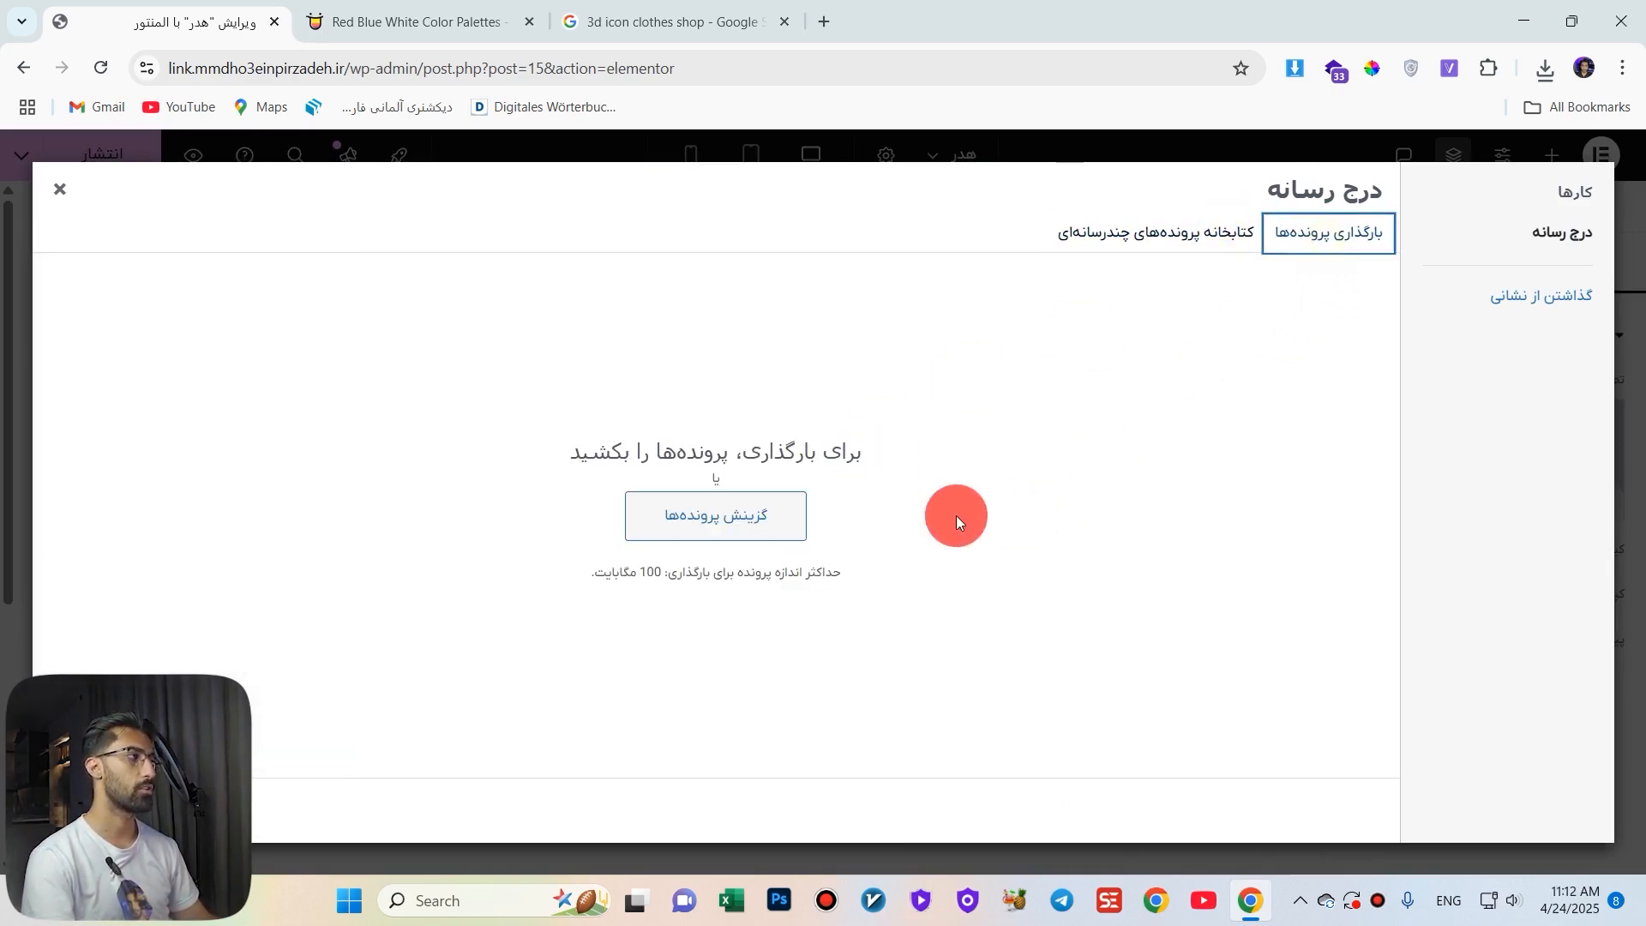
left_click(1207, 240)
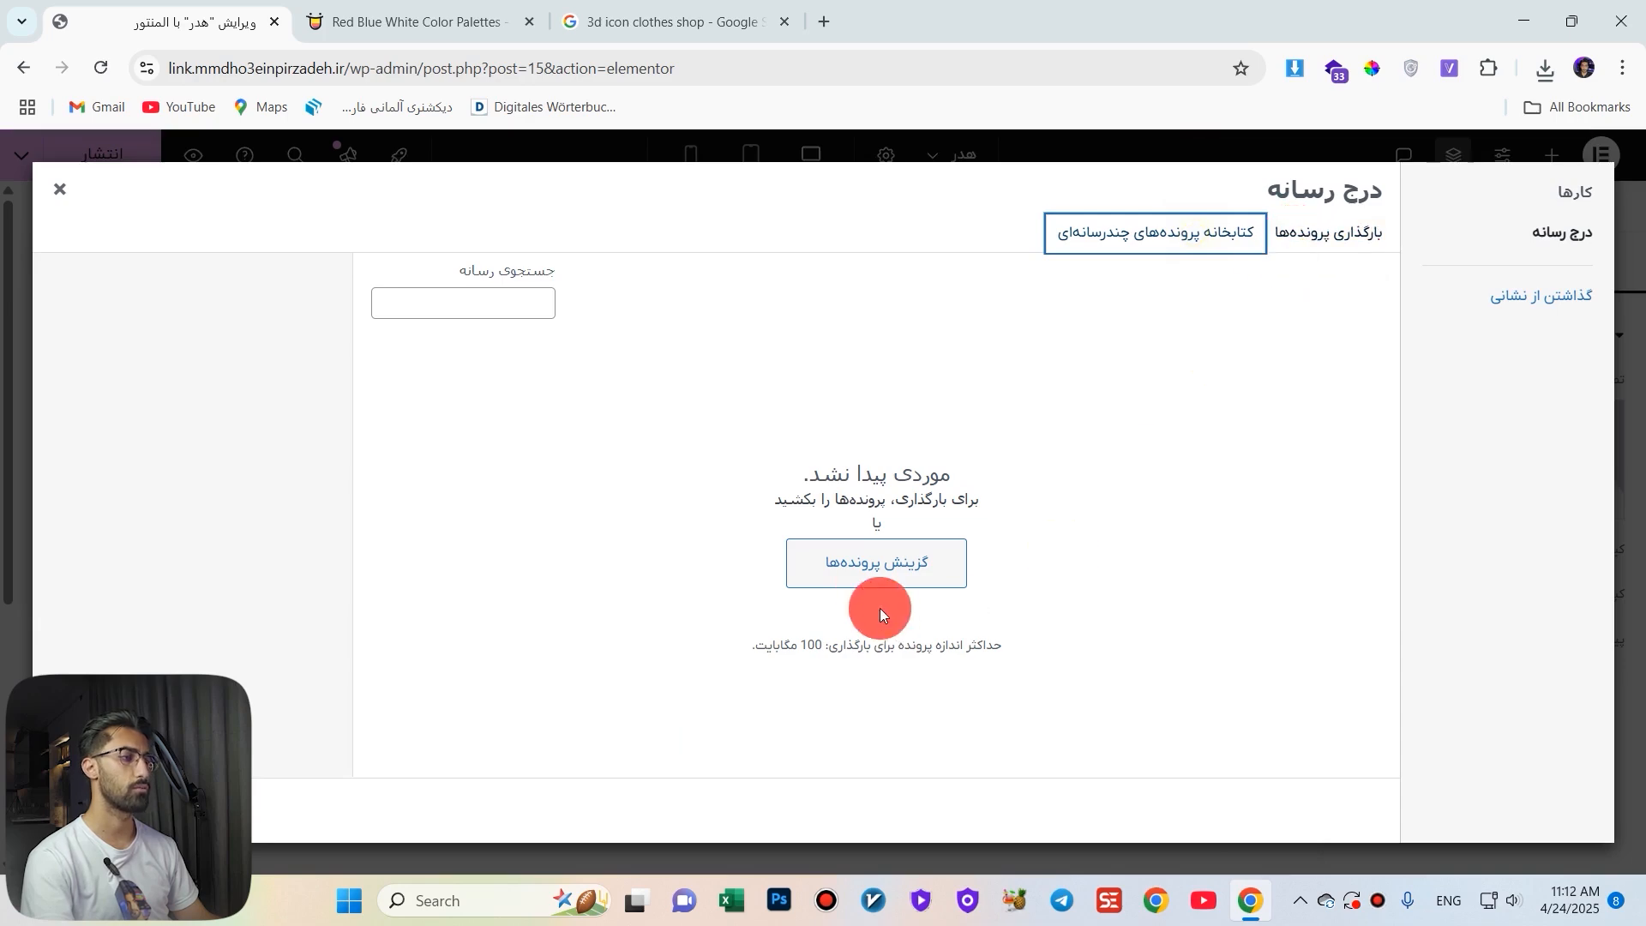
Look for the saved store icon in the Desktop and Downloads folders through the upload file selection, and cancel it.
left_click(862, 566)
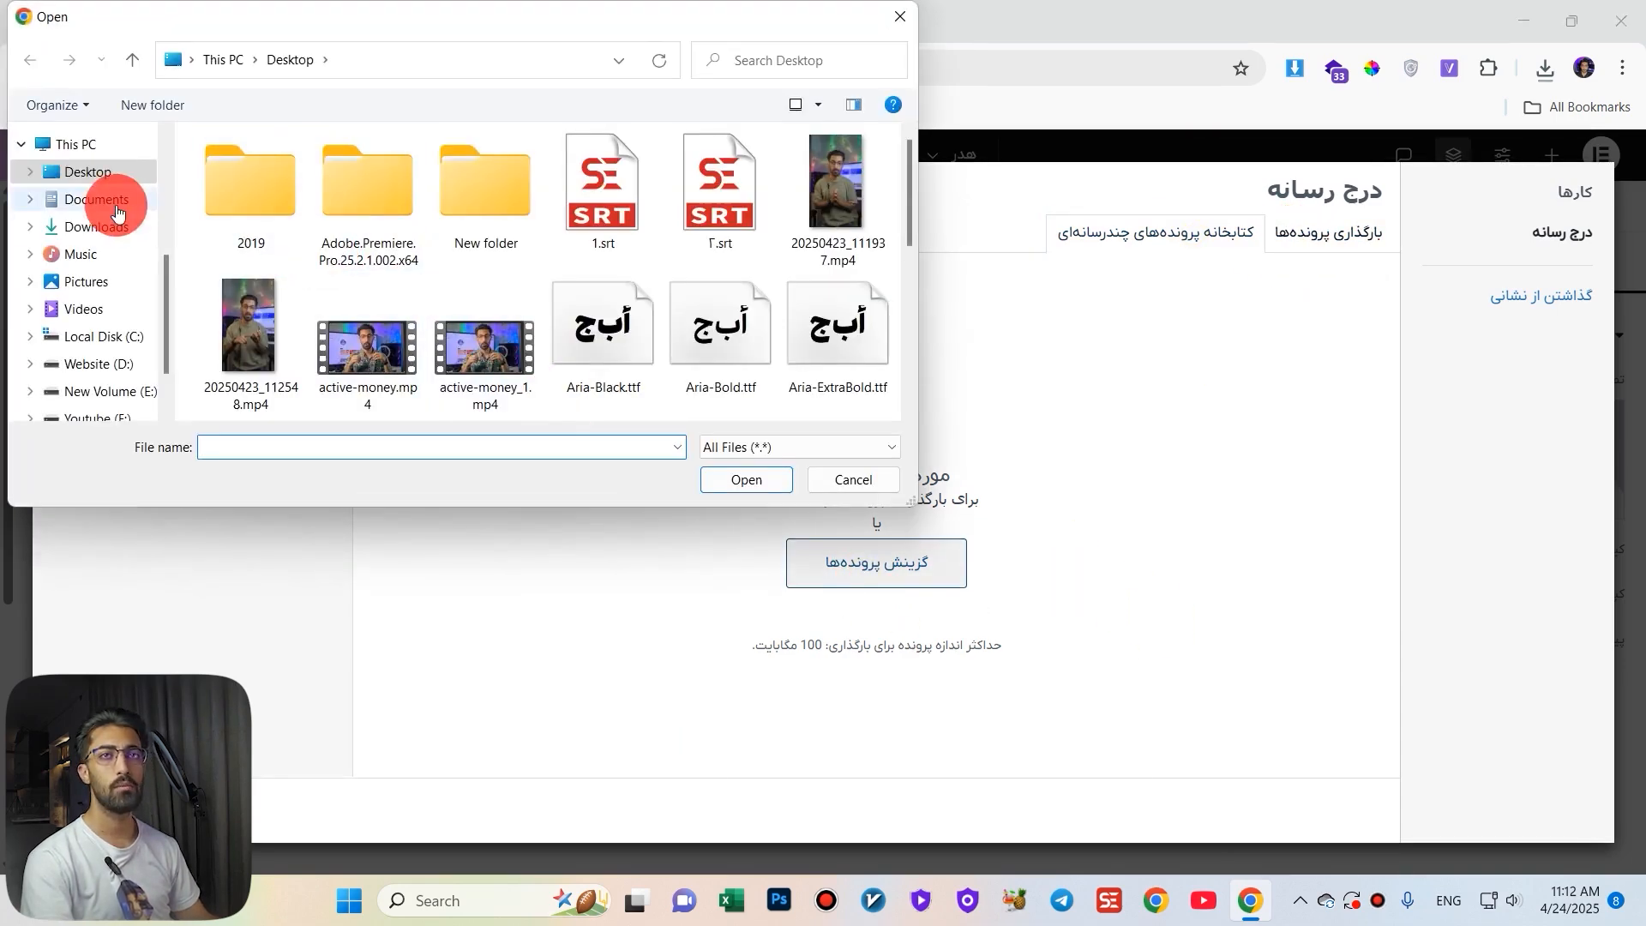
scroll(726, 324, "down", 5)
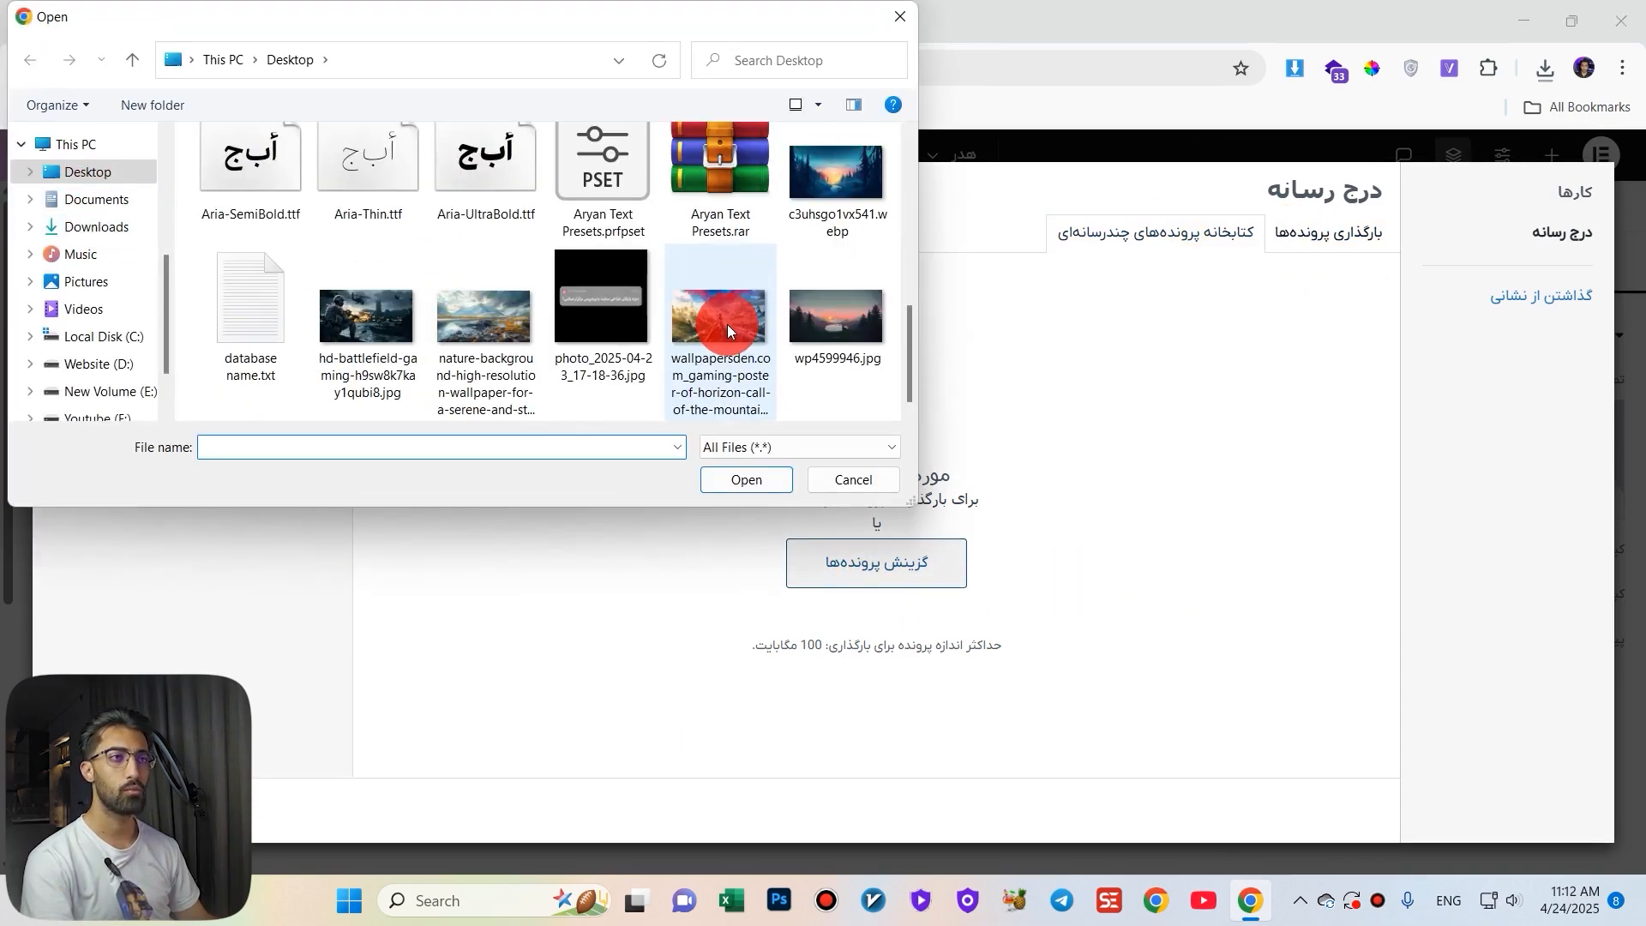
left_click(76, 230)
scroll(300, 218, "down", 2)
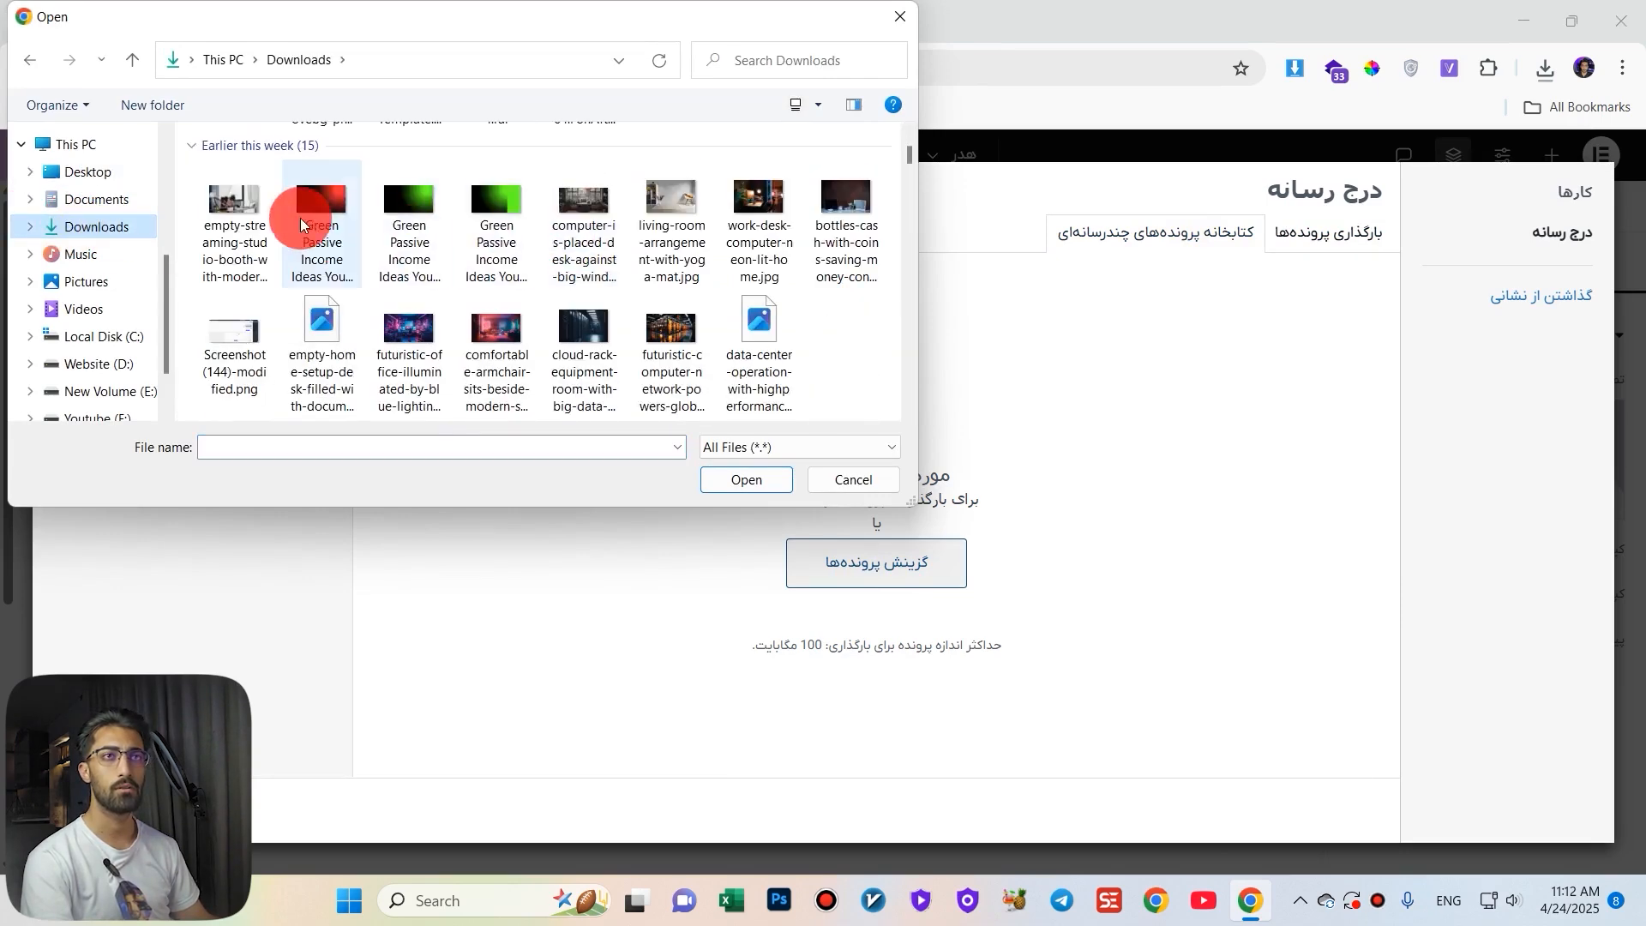
scroll(300, 217, "up", 2)
left_click(94, 172)
scroll(816, 346, "down", 5)
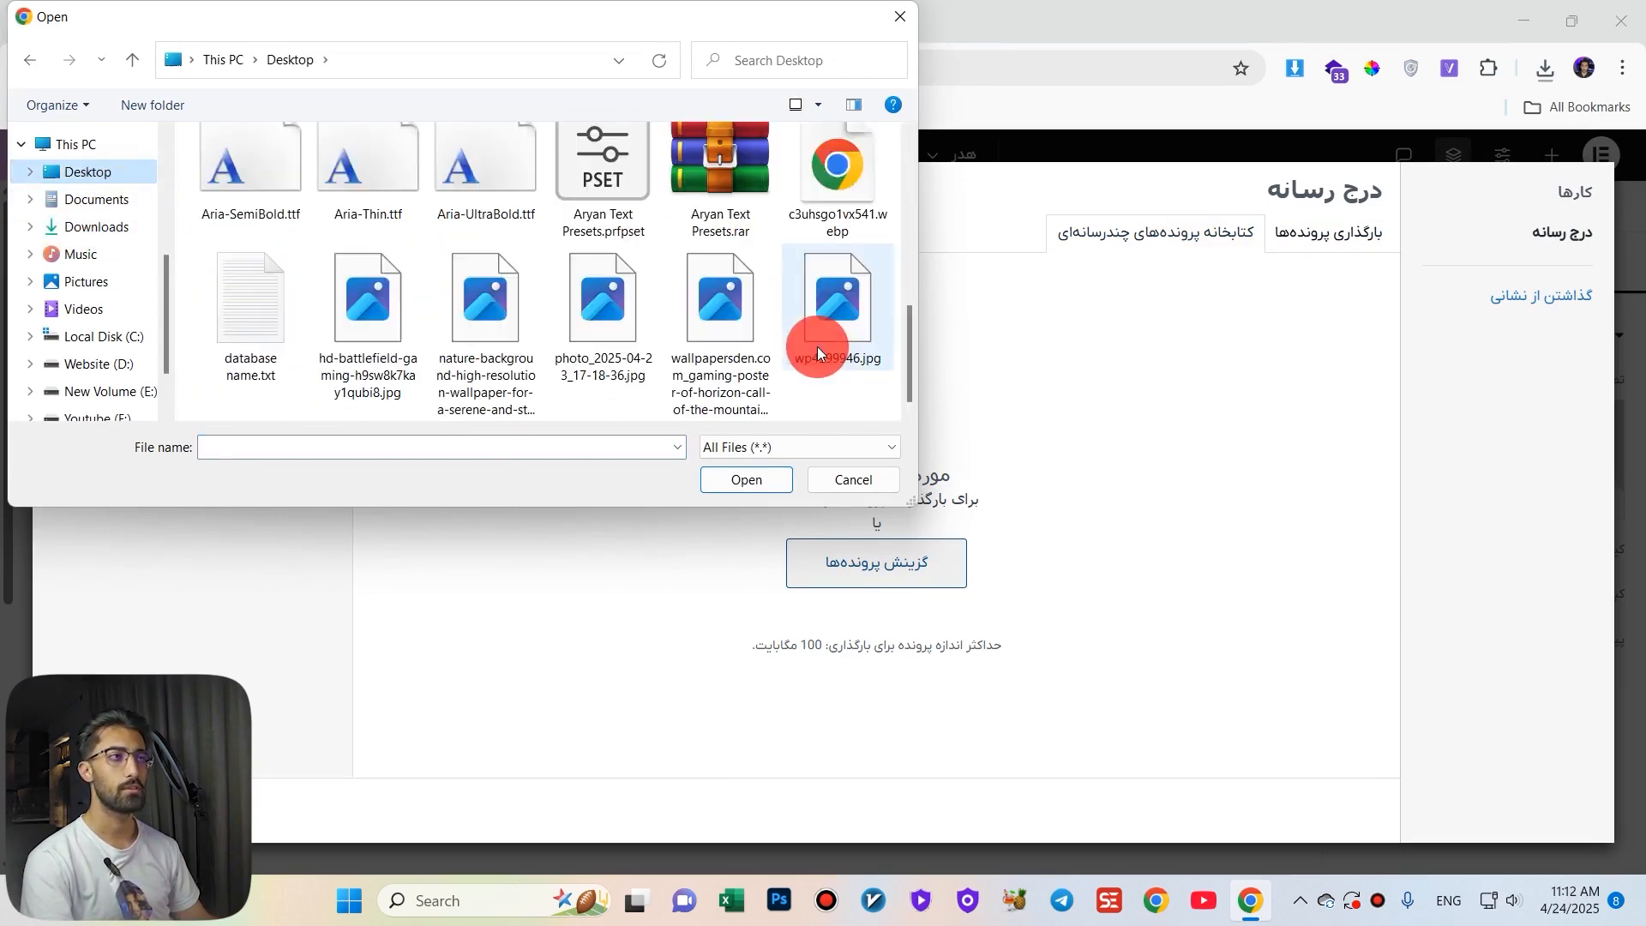
scroll(662, 334, "up", 5)
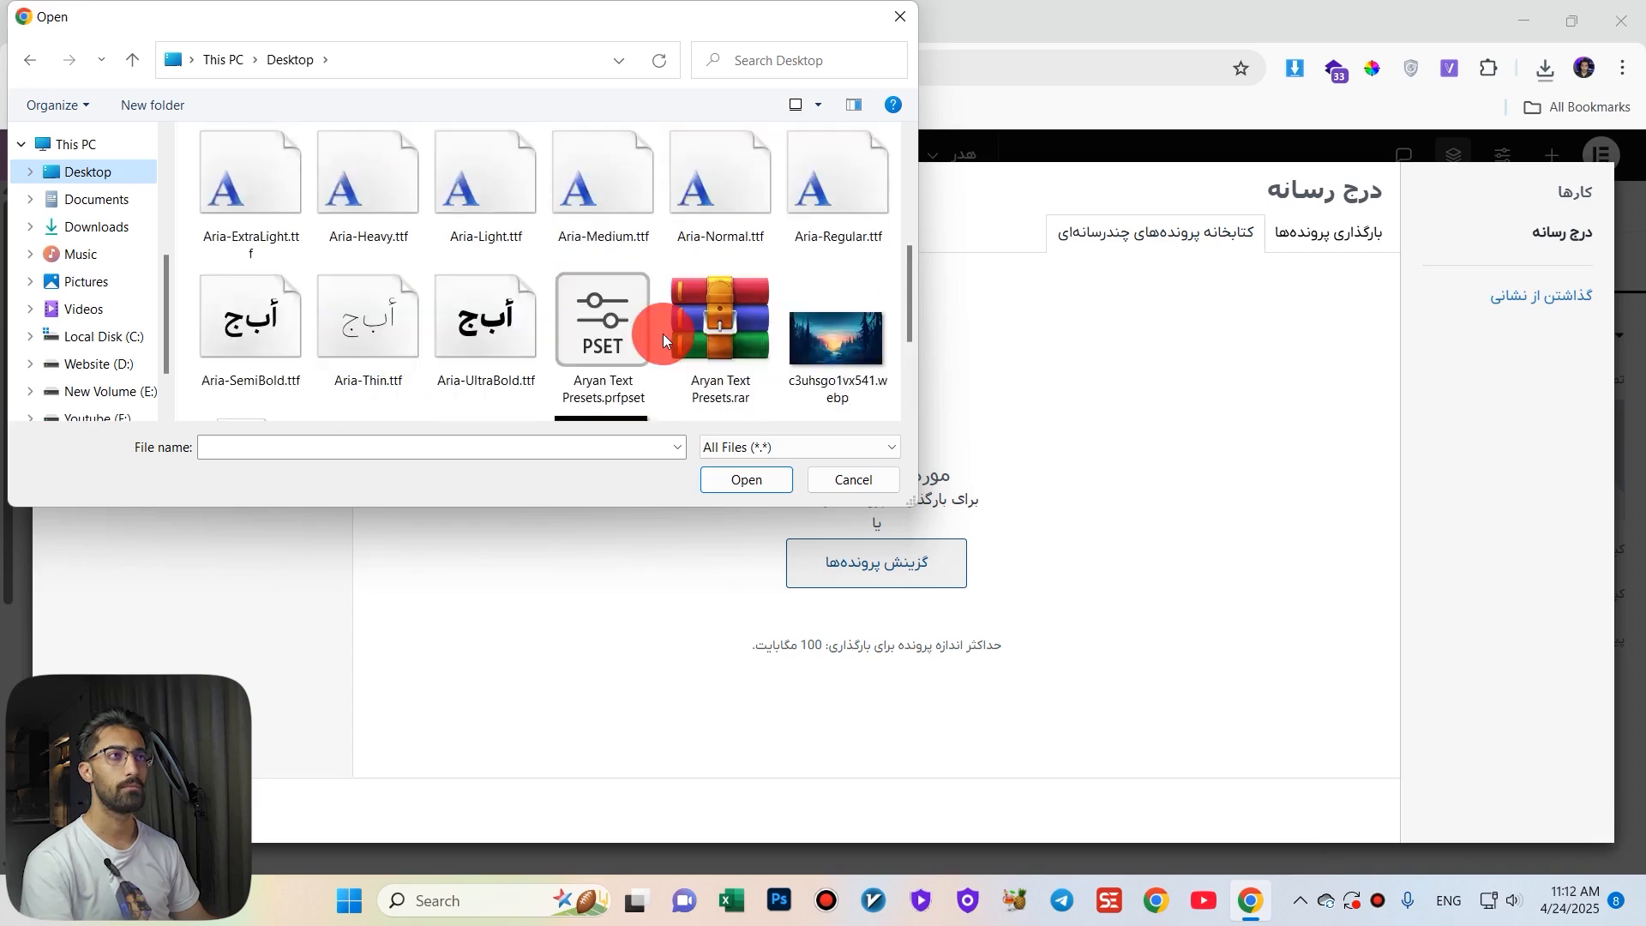
left_click(875, 480)
Check the recent downloads and try to save IconScout's black clothing store icon to the Desktop again as 8348680.webp.
left_click(1547, 66)
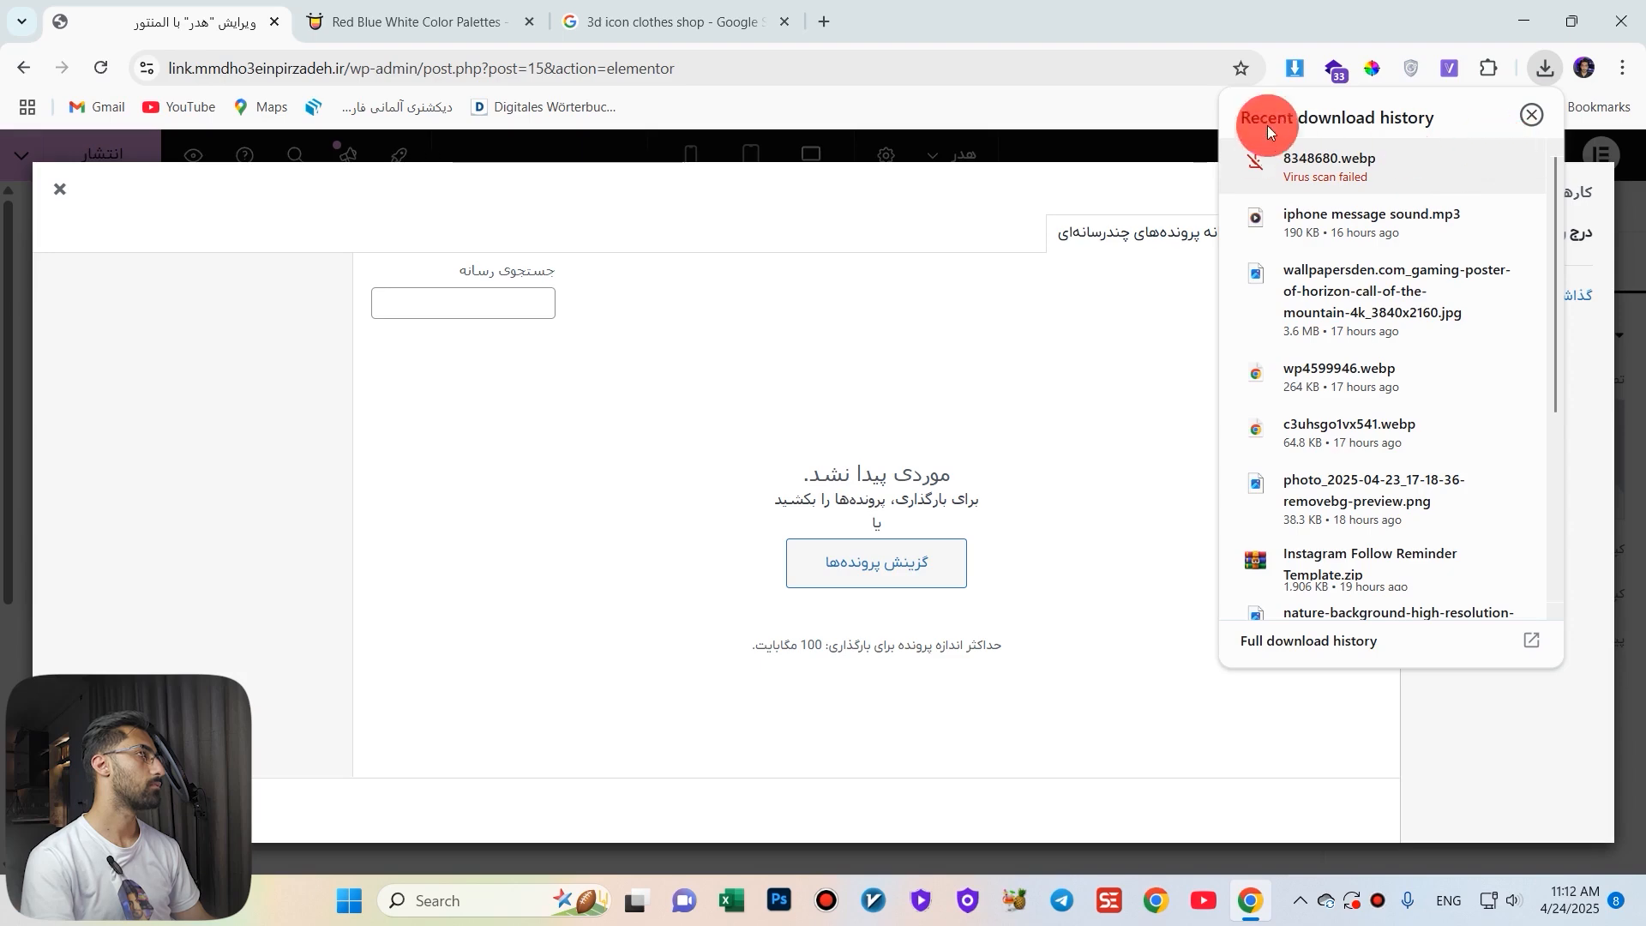
left_click(606, 21)
right_click(1324, 525)
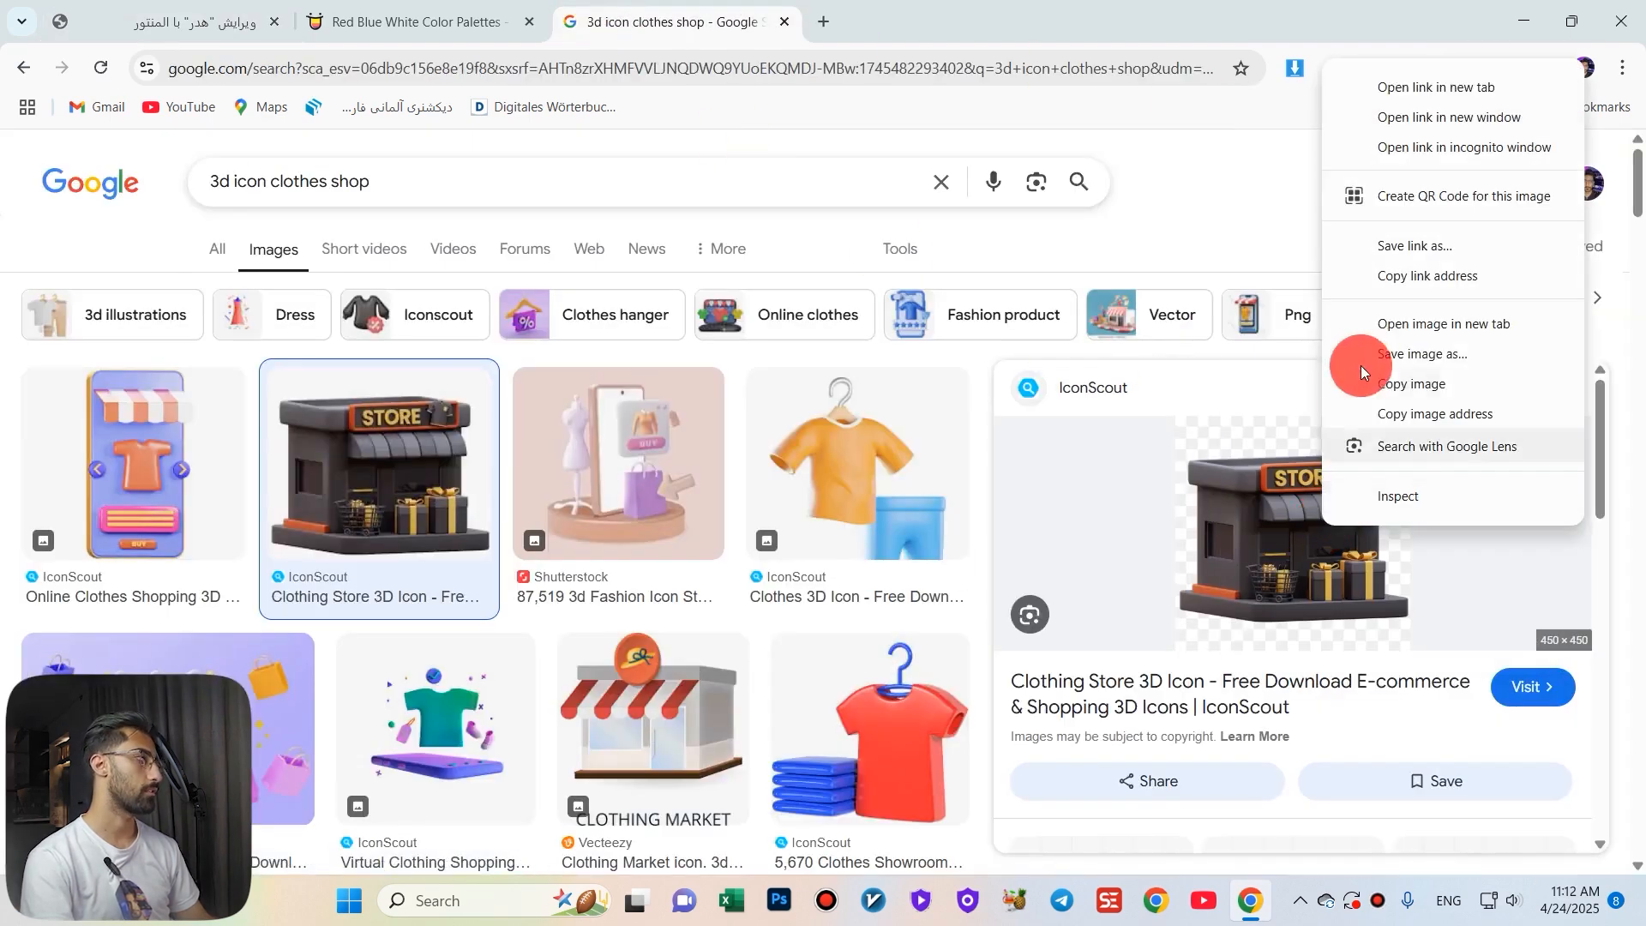
left_click(1389, 353)
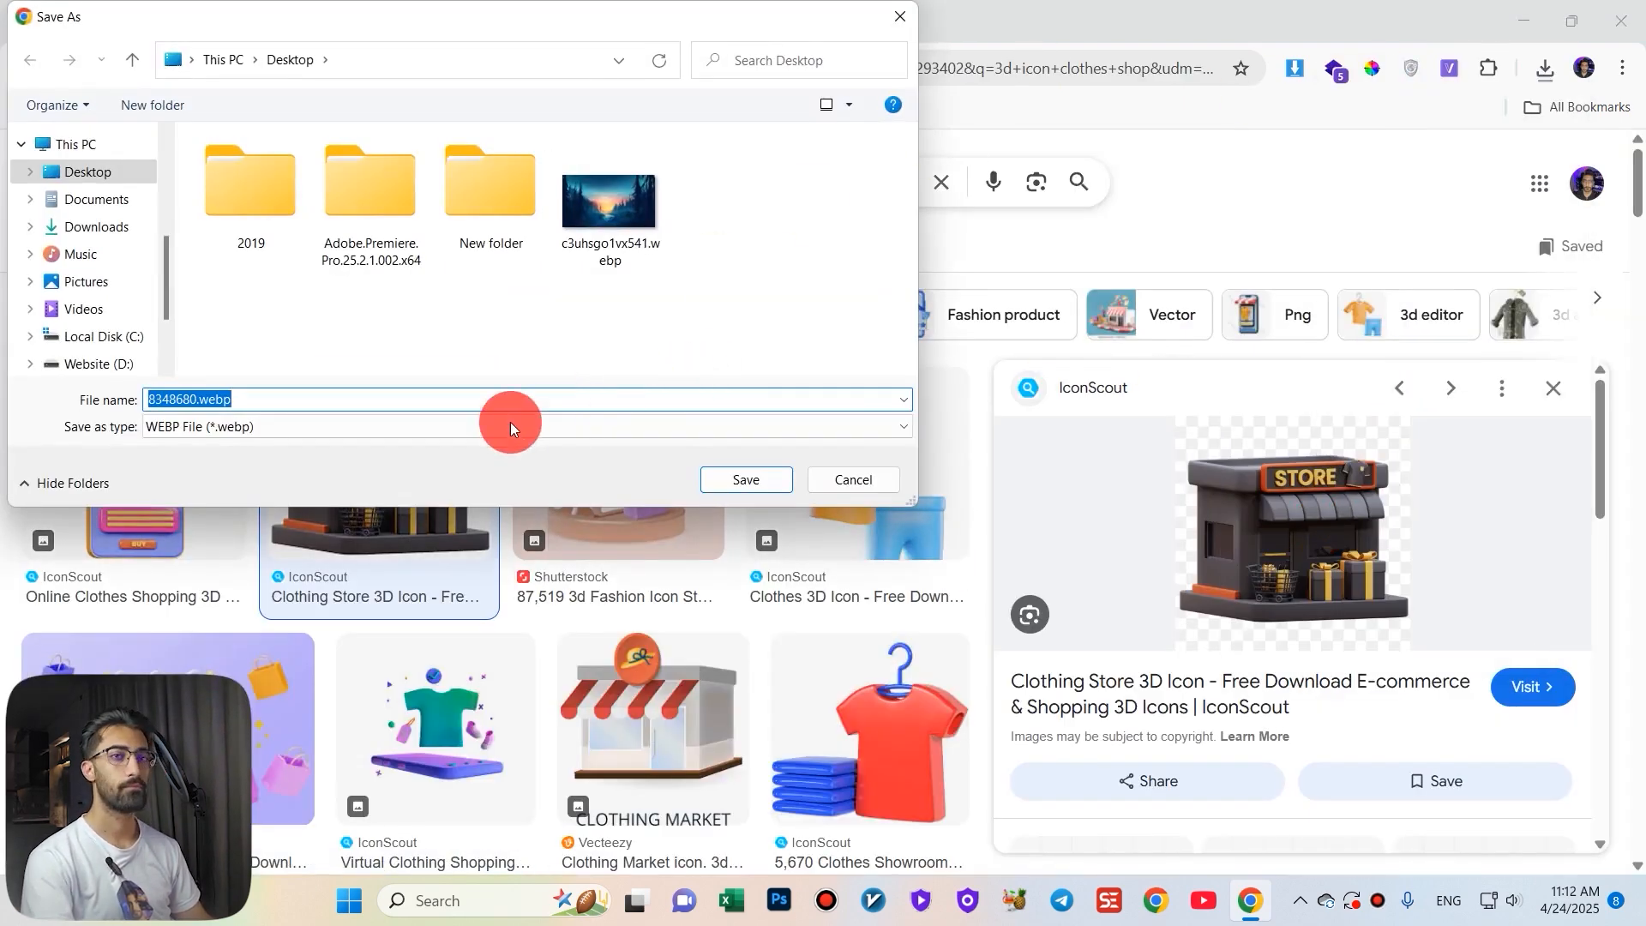
left_click(729, 478)
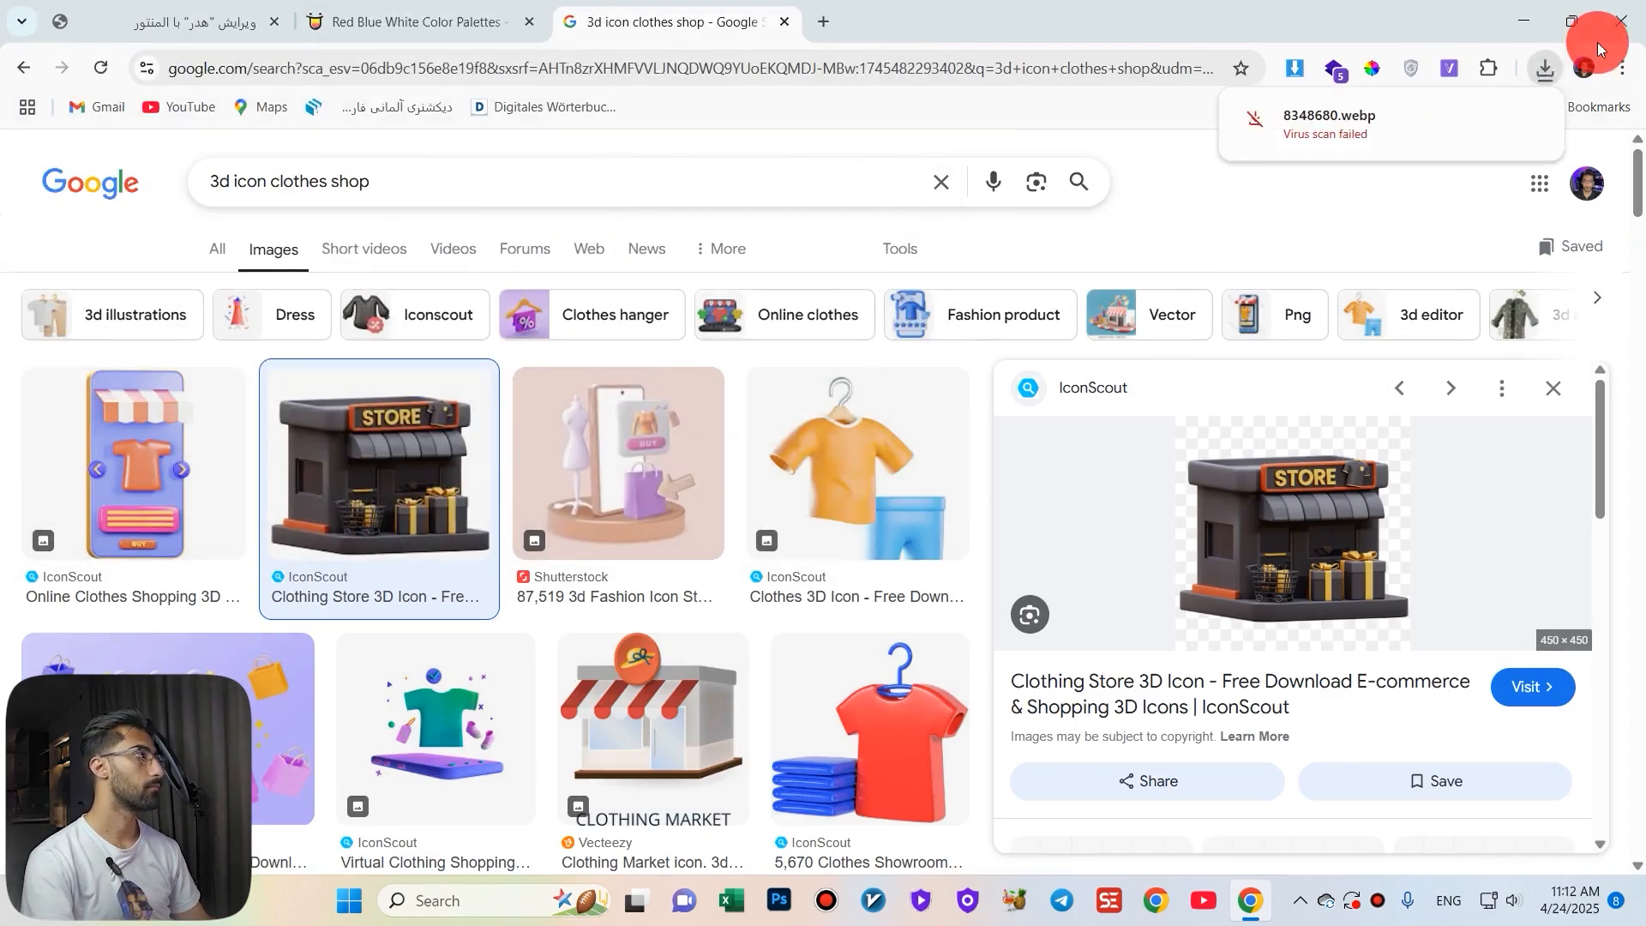
Examine the 8348680.webp entries in the browser's full download history and copy the download link of the newest one.
left_click(1622, 67)
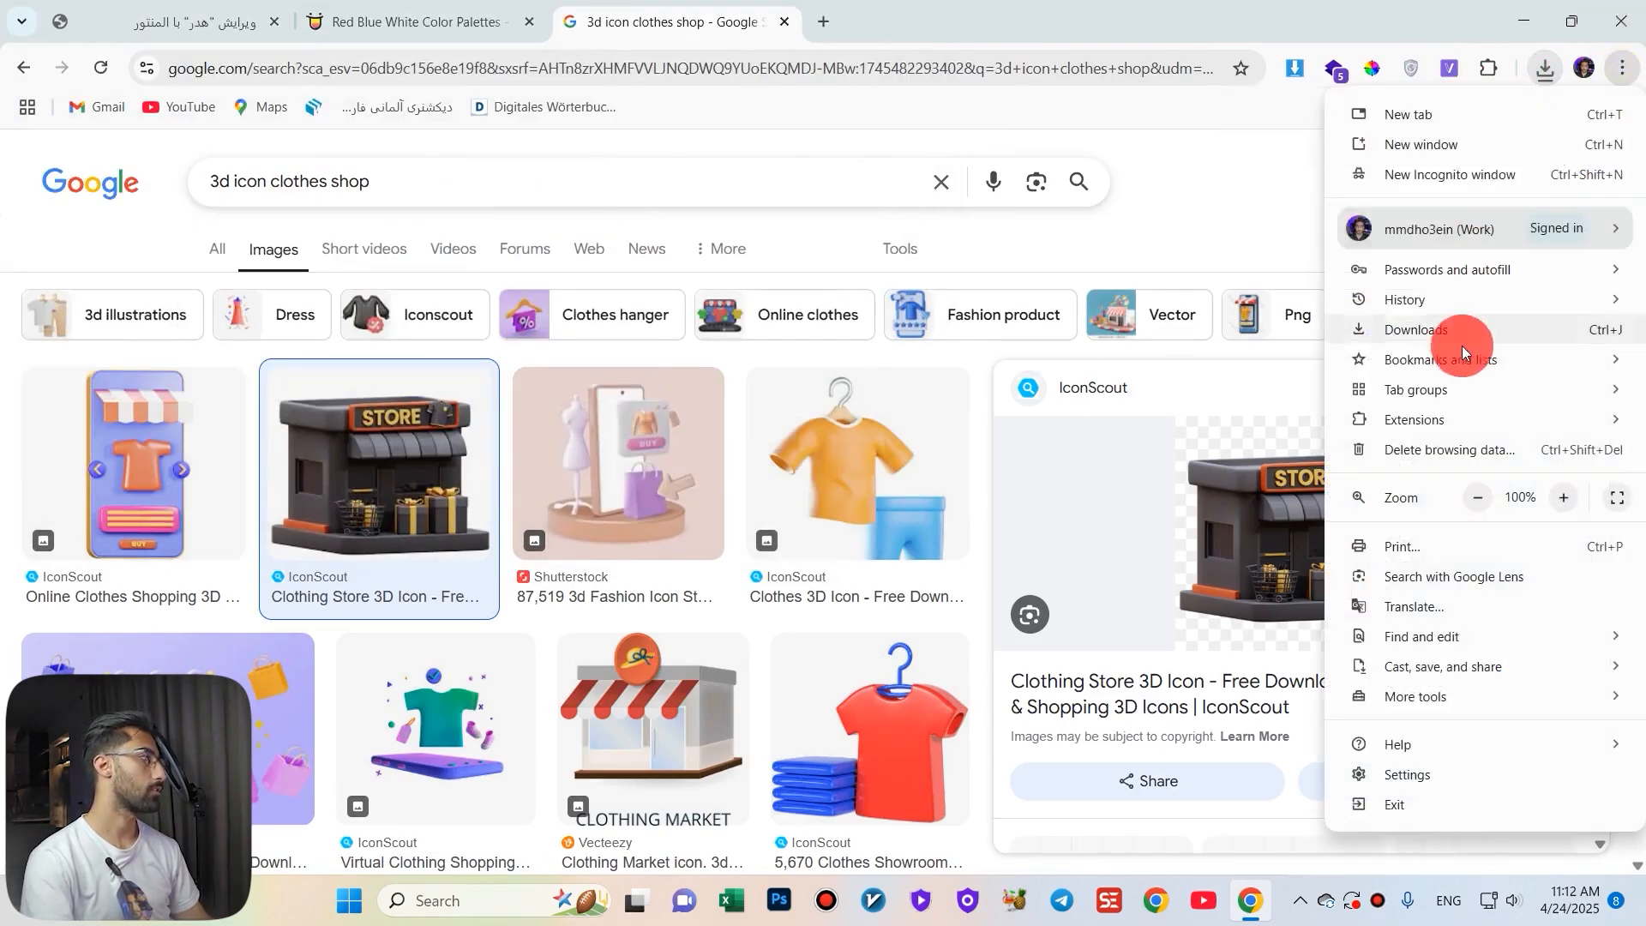
left_click(1441, 329)
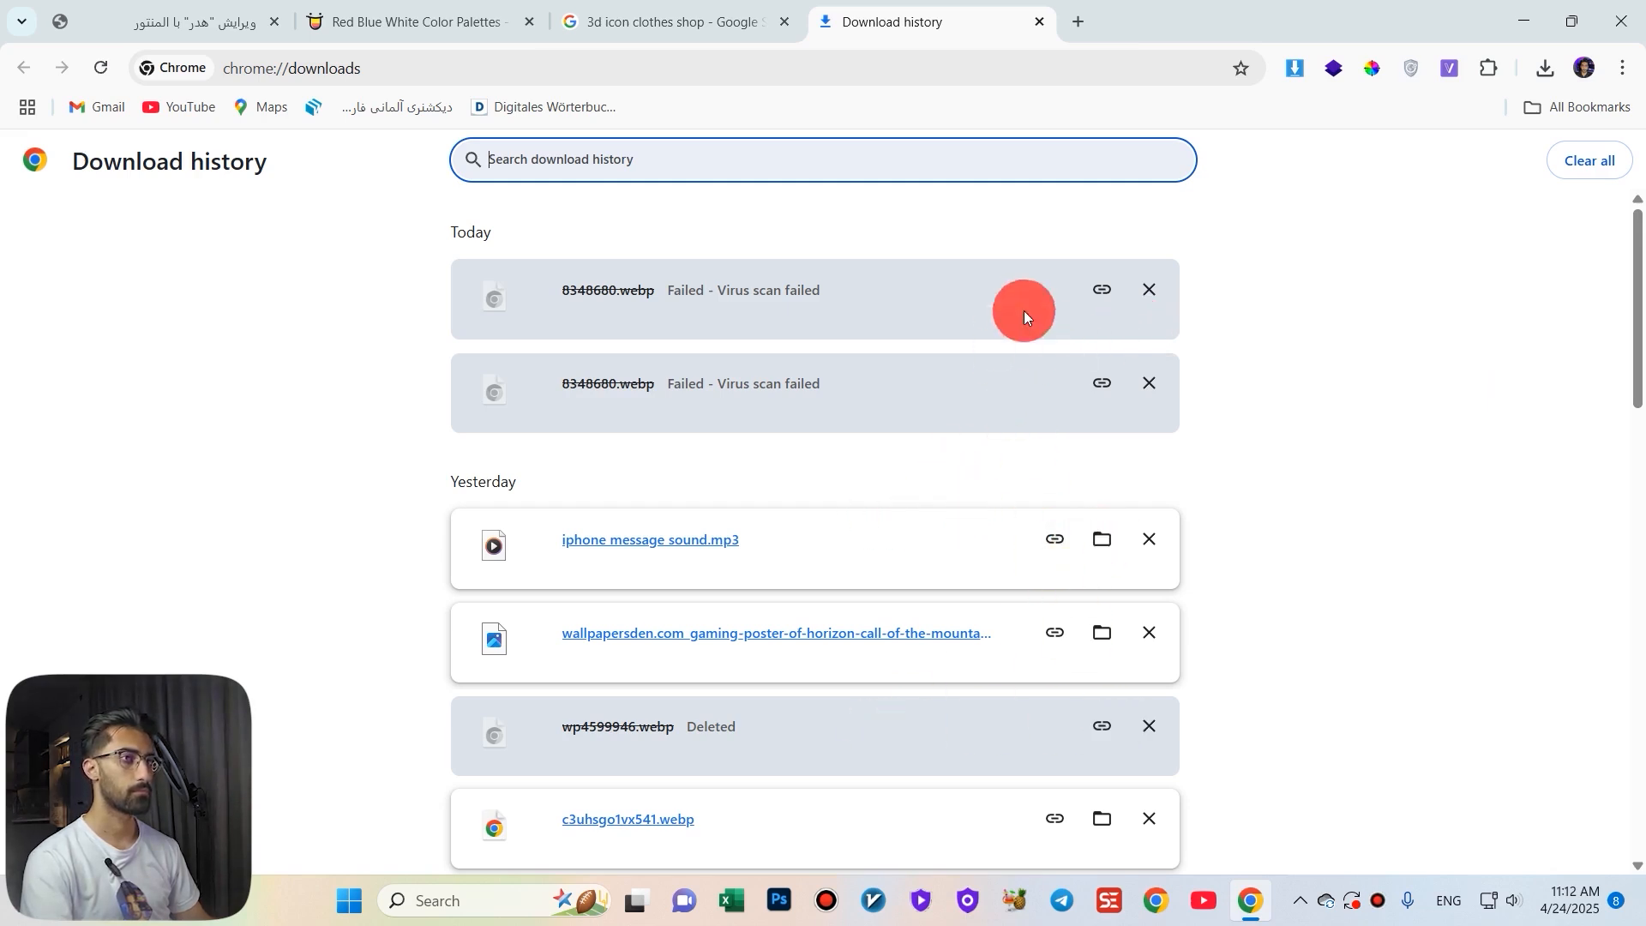
left_click(1114, 289)
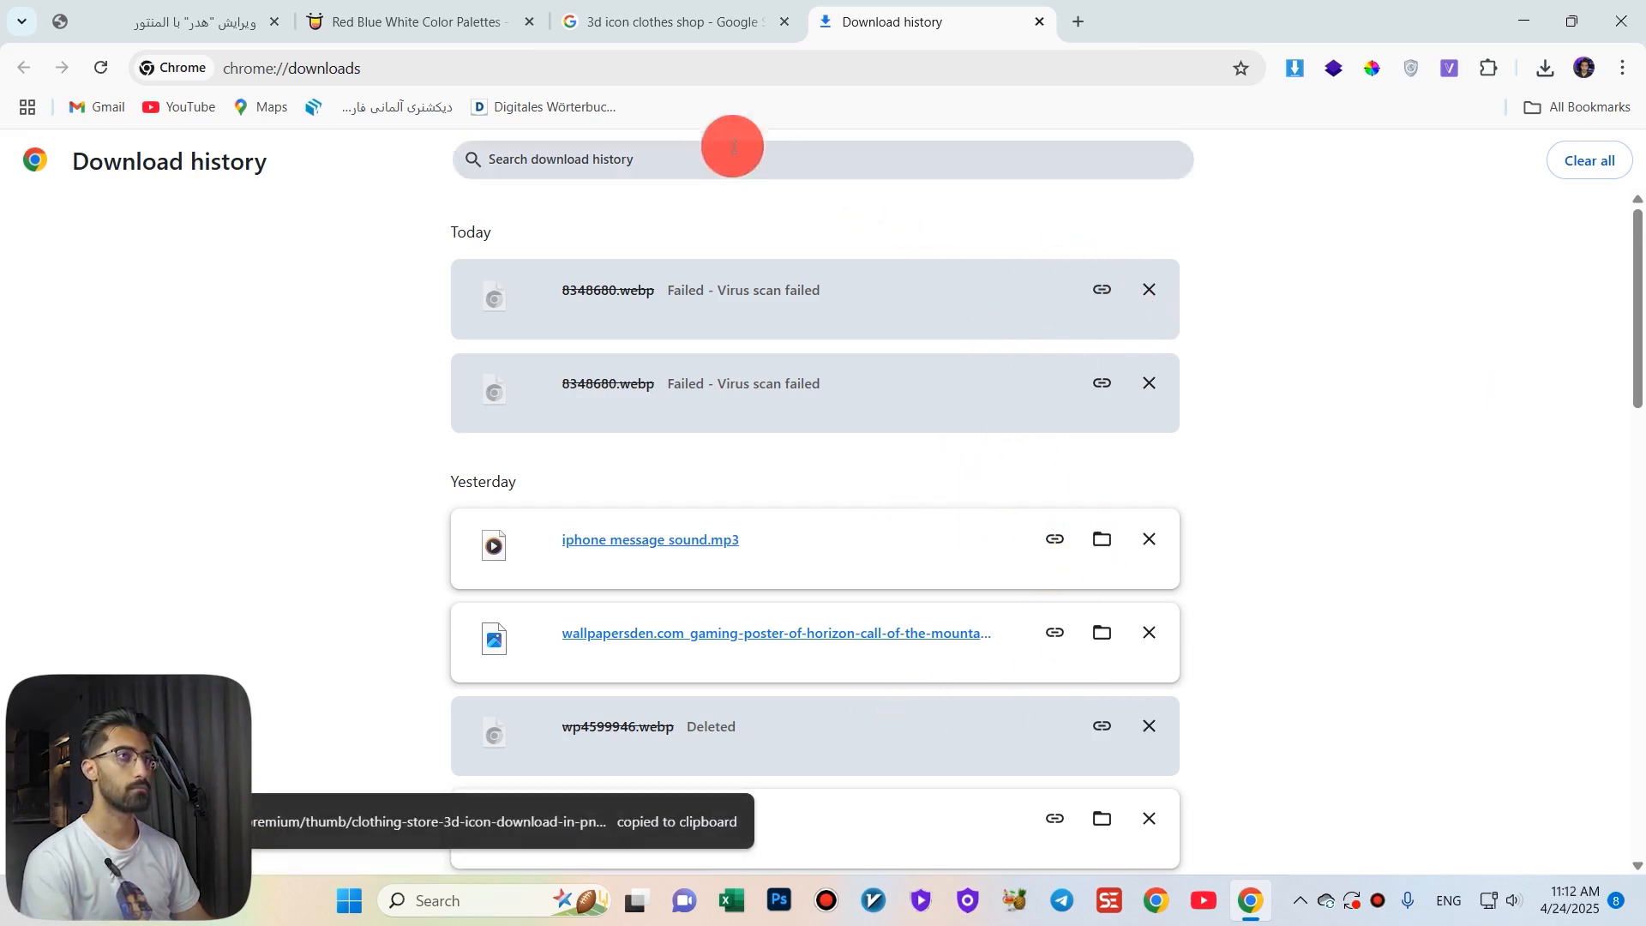
right_click(850, 285)
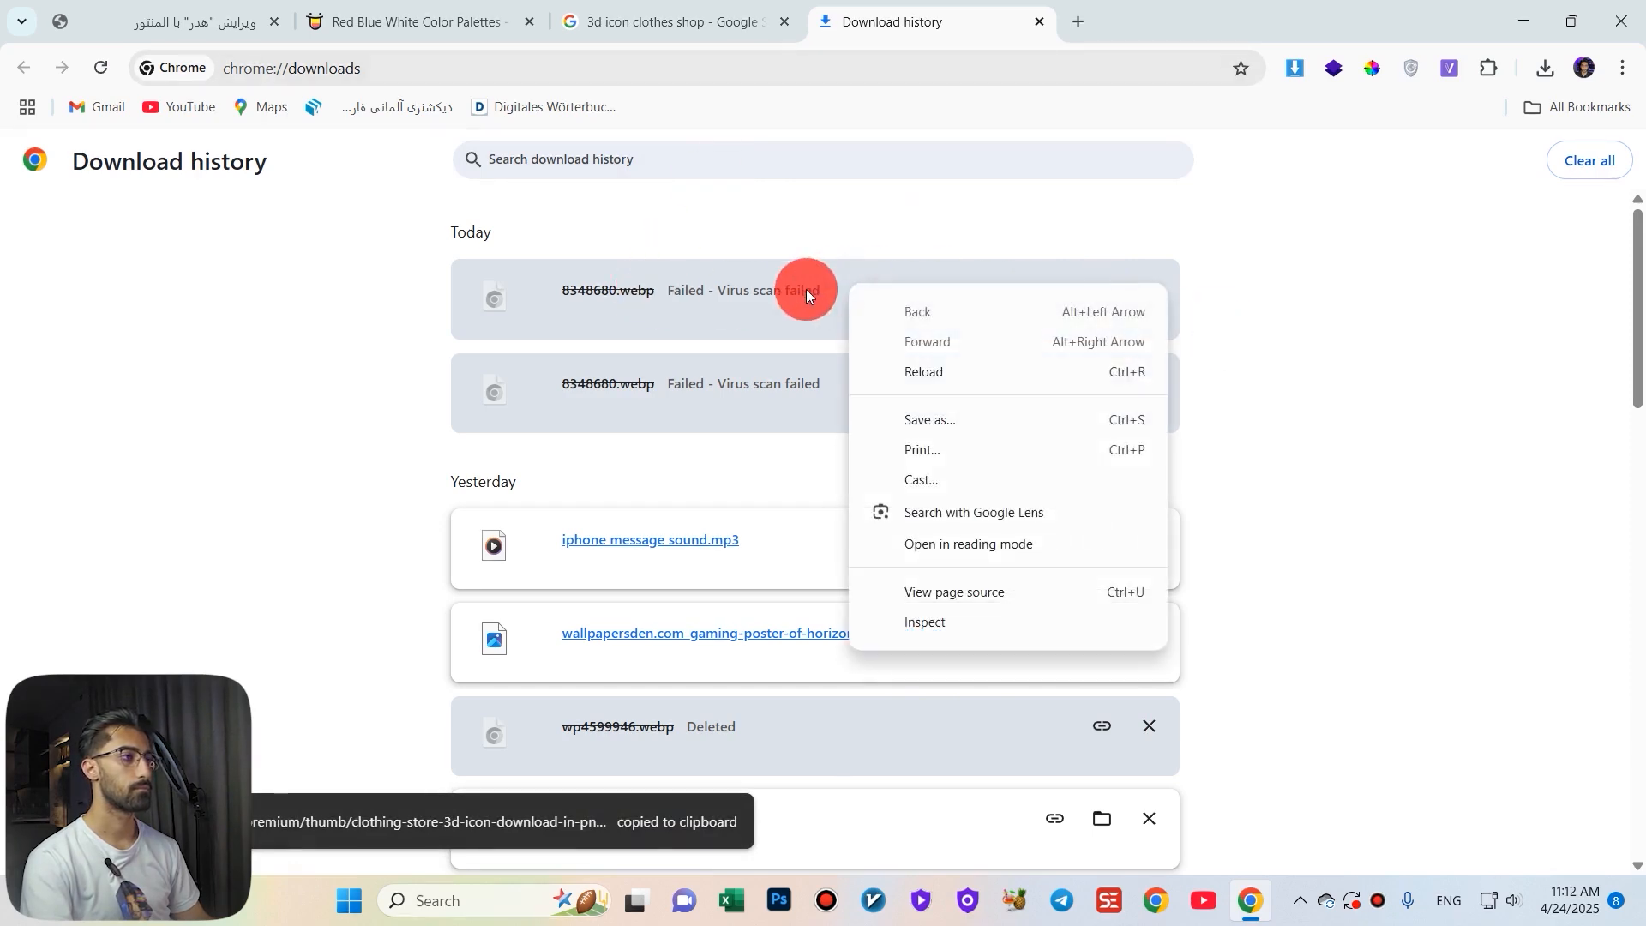
right_click(805, 290)
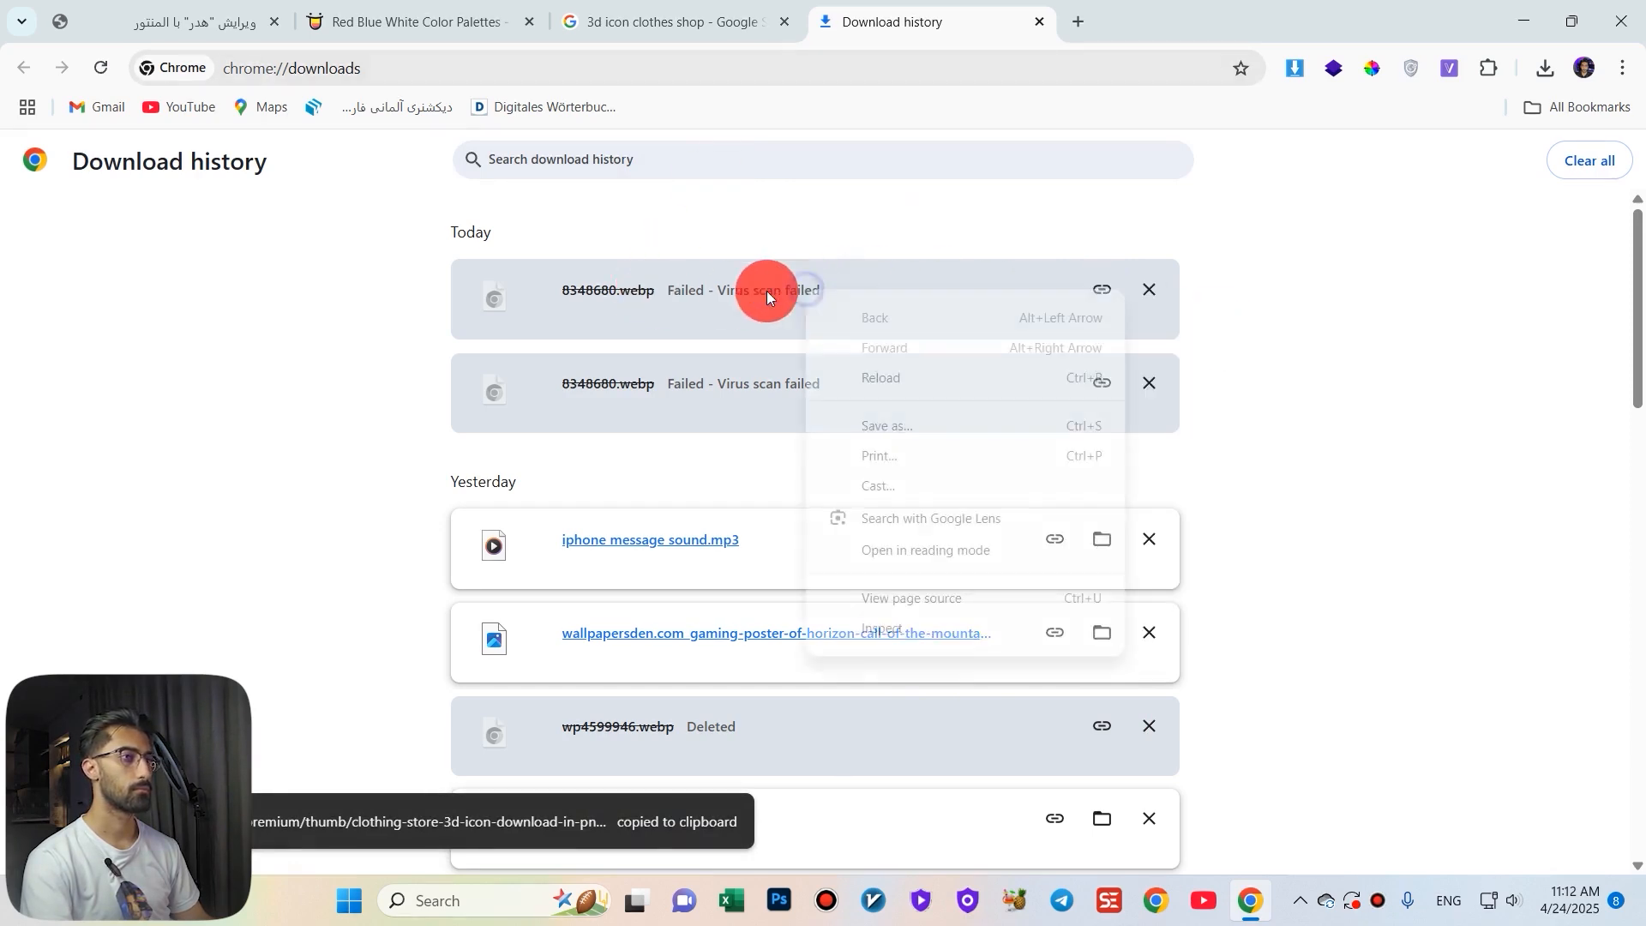
left_click(715, 13)
left_click(685, 17)
left_click(478, 17)
left_click(808, 7)
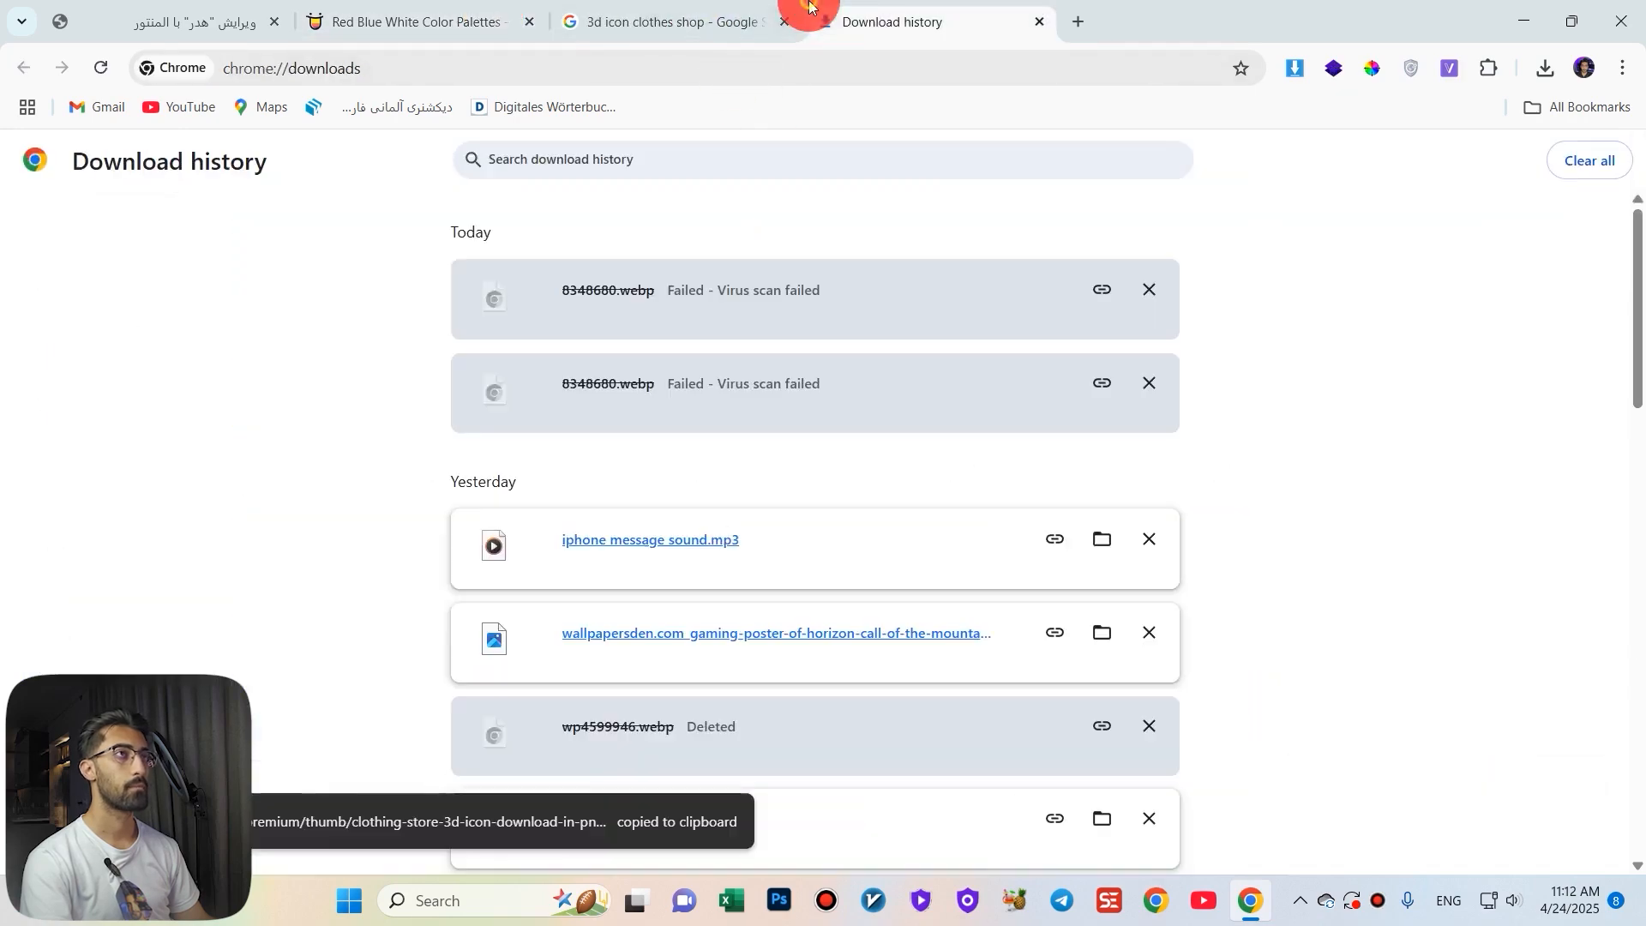
Try to save IconScout's red T-shirt on a blue hanger image from the Google Images results to the Desktop.
left_click(634, 18)
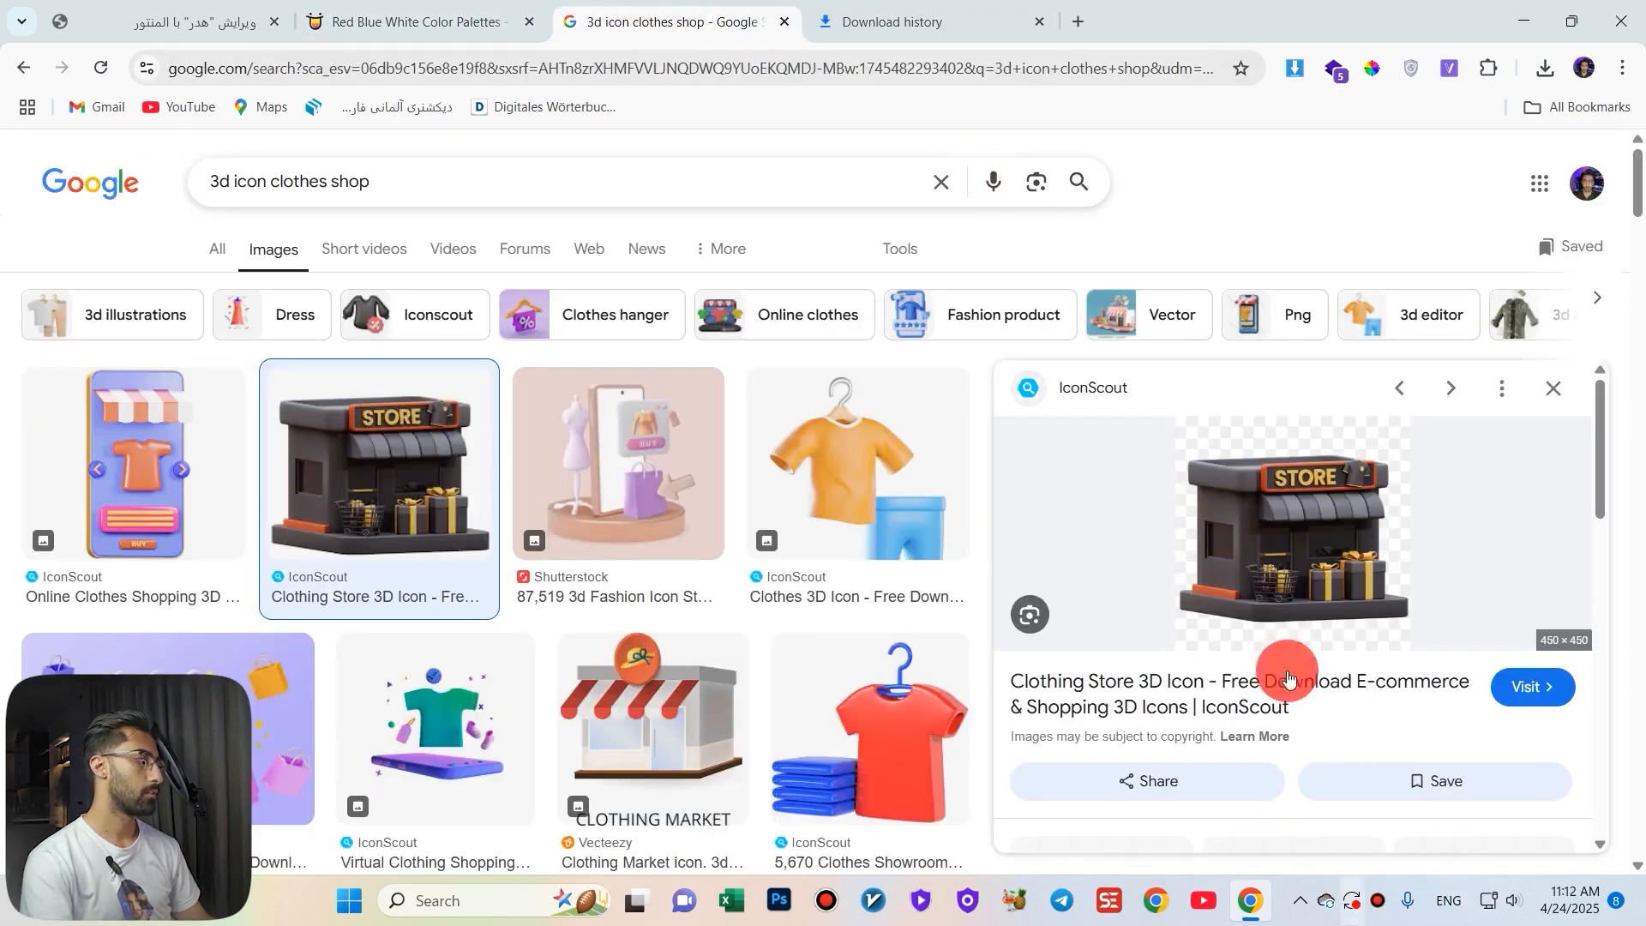
scroll(783, 635, "down", 1)
left_click(784, 639)
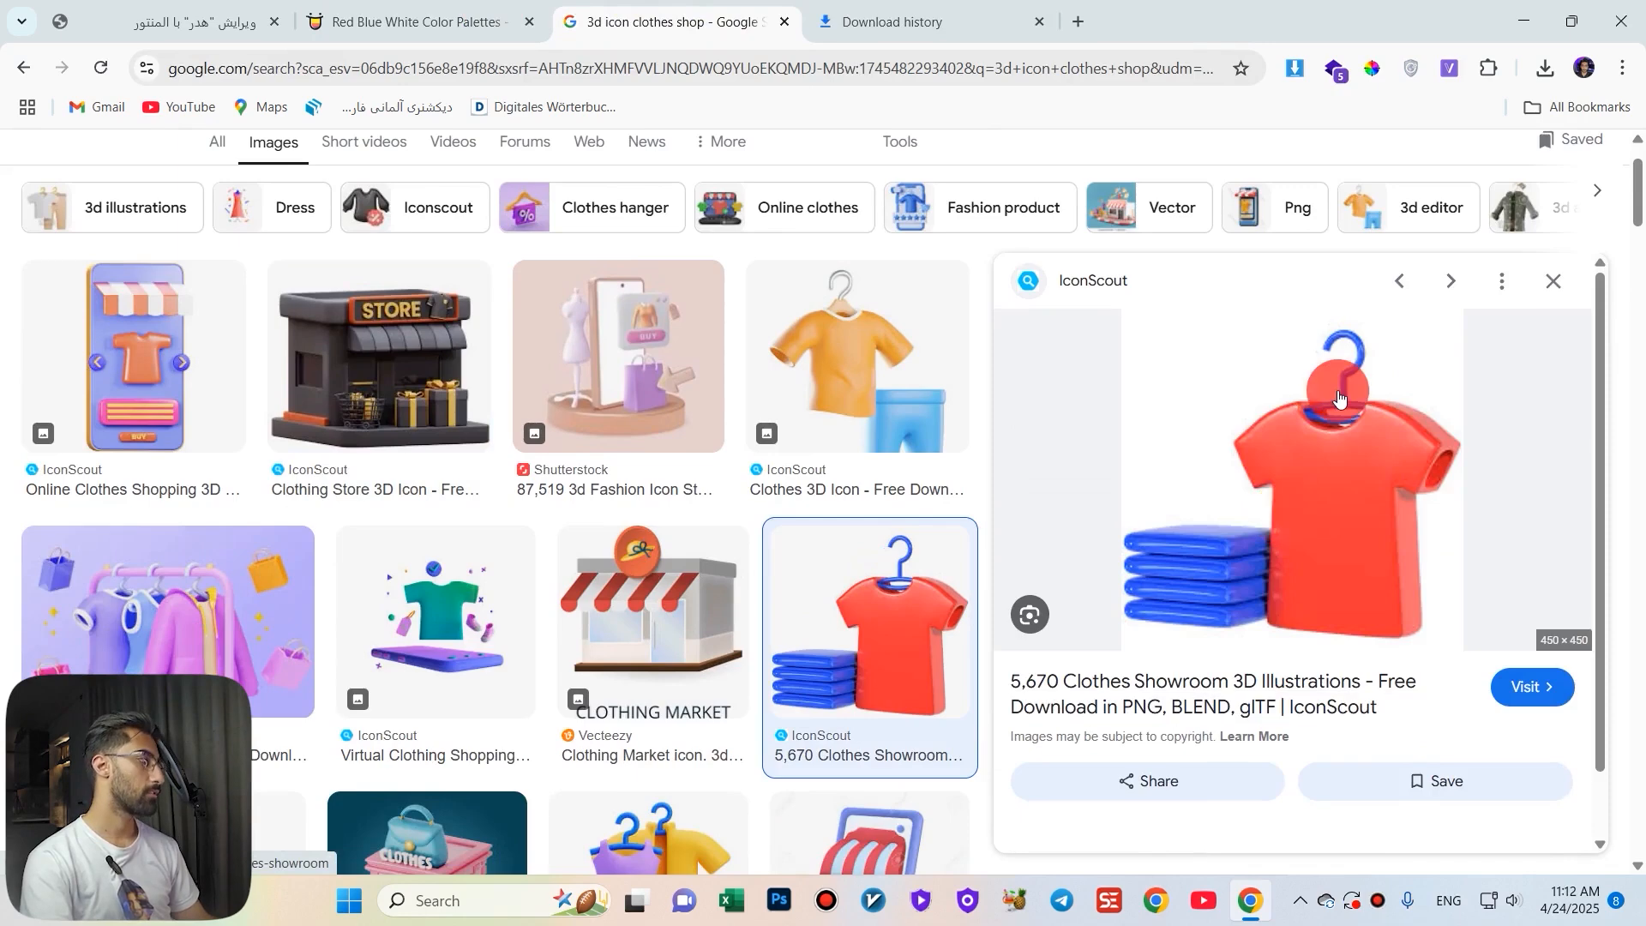
right_click(1365, 395)
left_click(1468, 689)
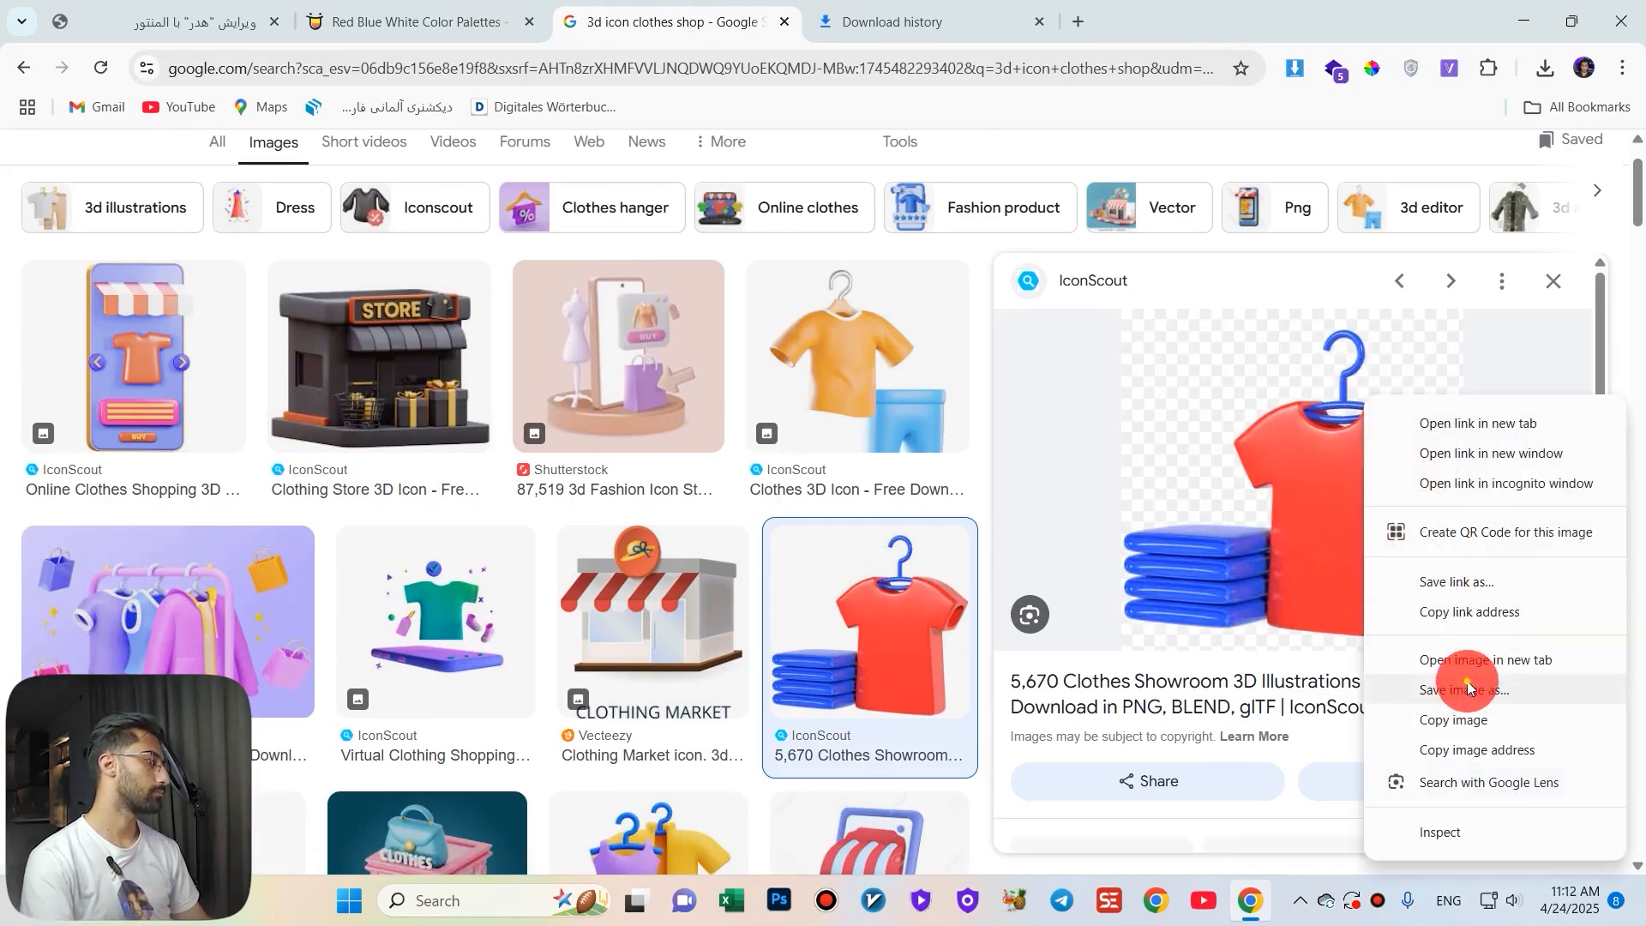
left_click(743, 487)
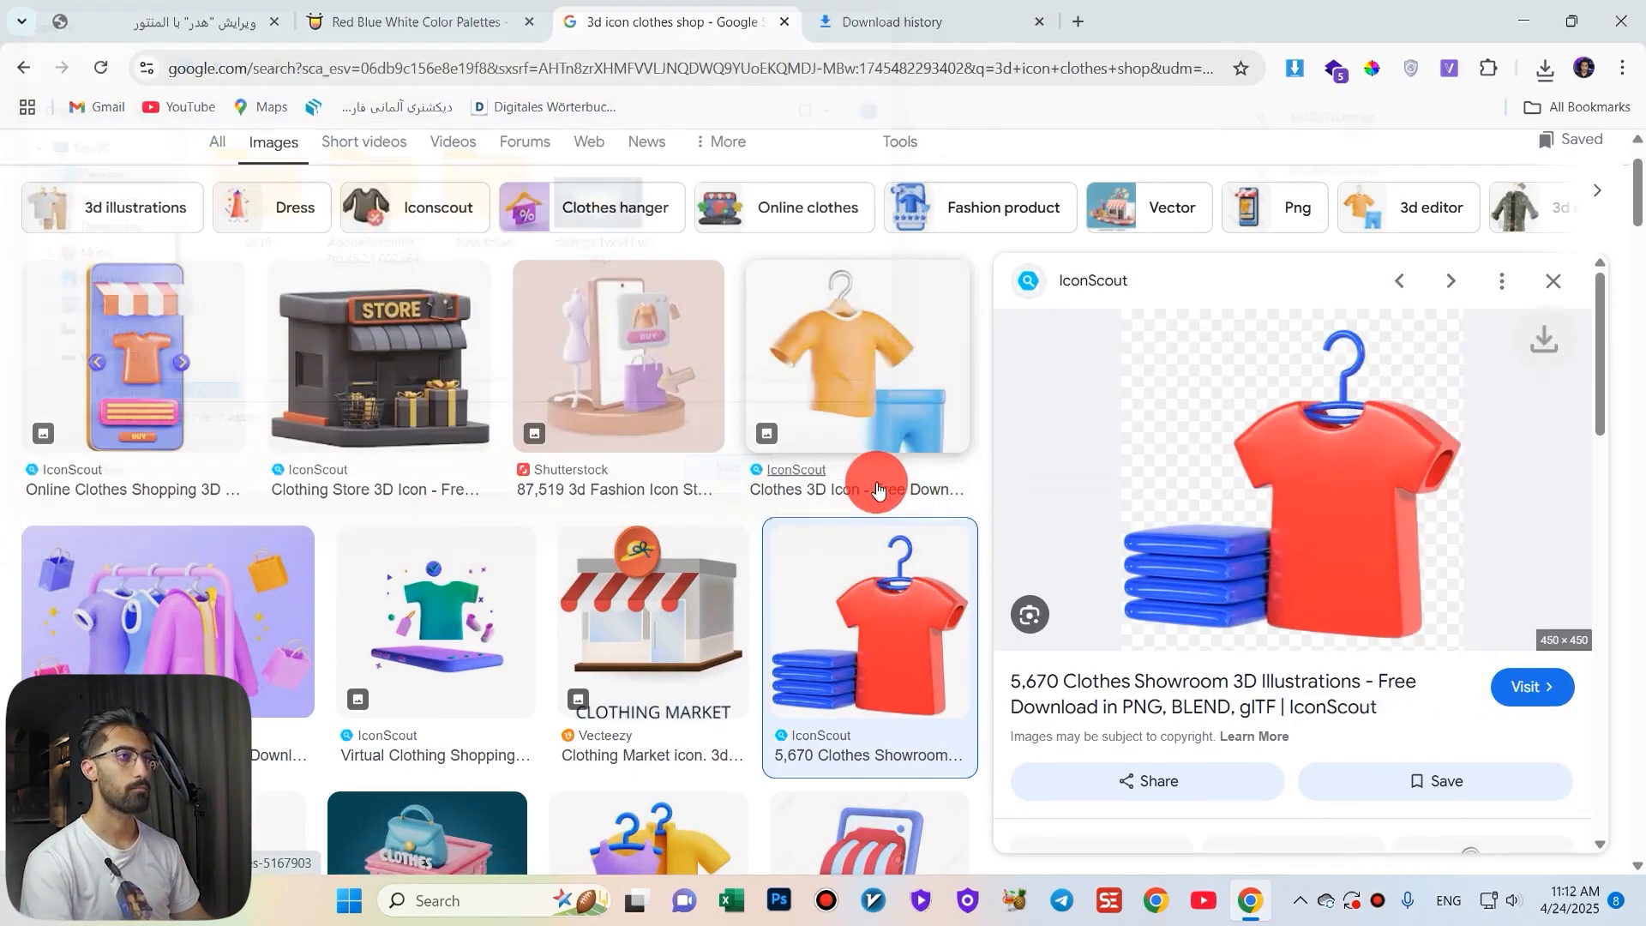
Return to the header template, upload c3uhsgo1vx541.webp from the Desktop, insert it into the image widget and dismiss the Image Optimizer suggestion.
left_click(525, 5)
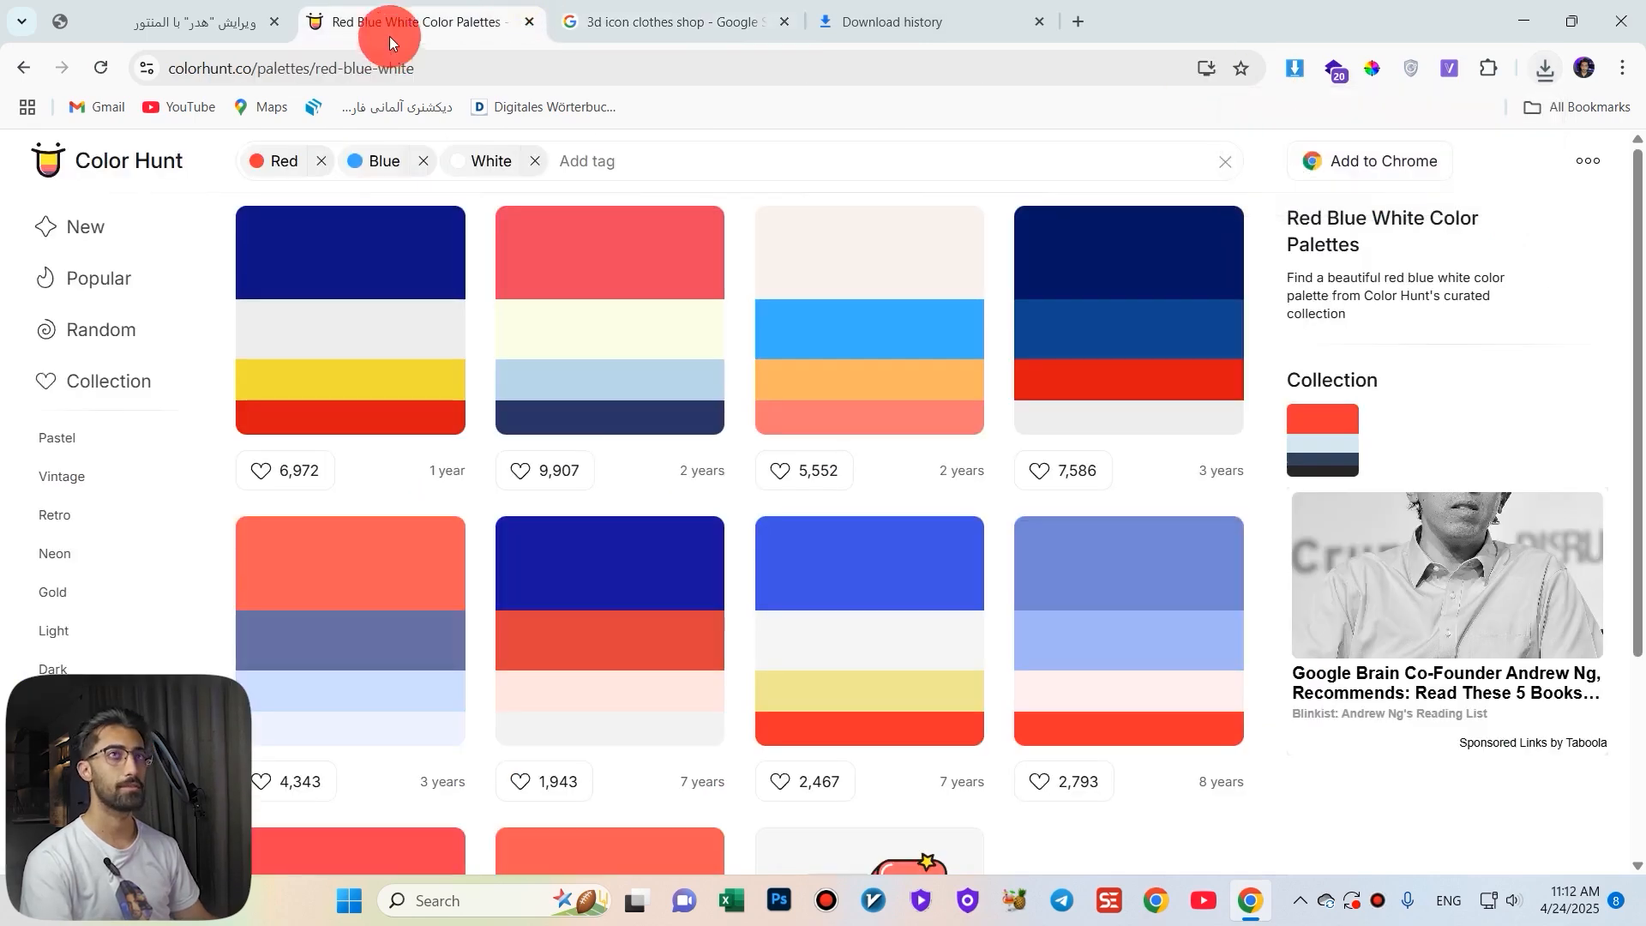
left_click(216, 4)
left_click(1342, 233)
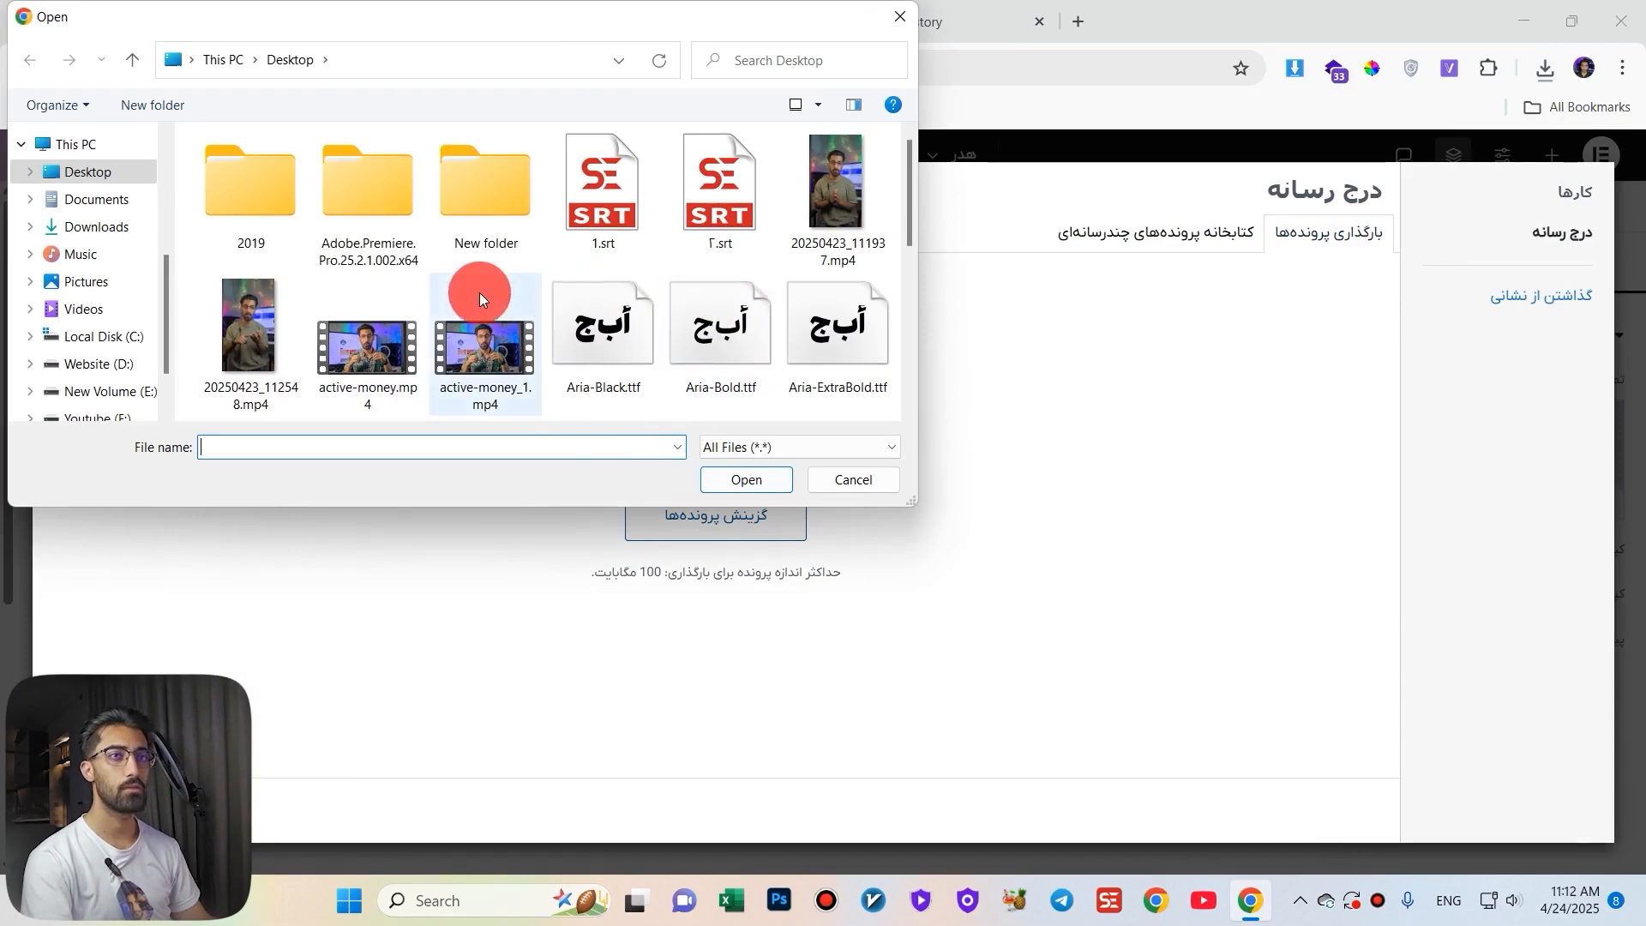
scroll(478, 294, "down", 2)
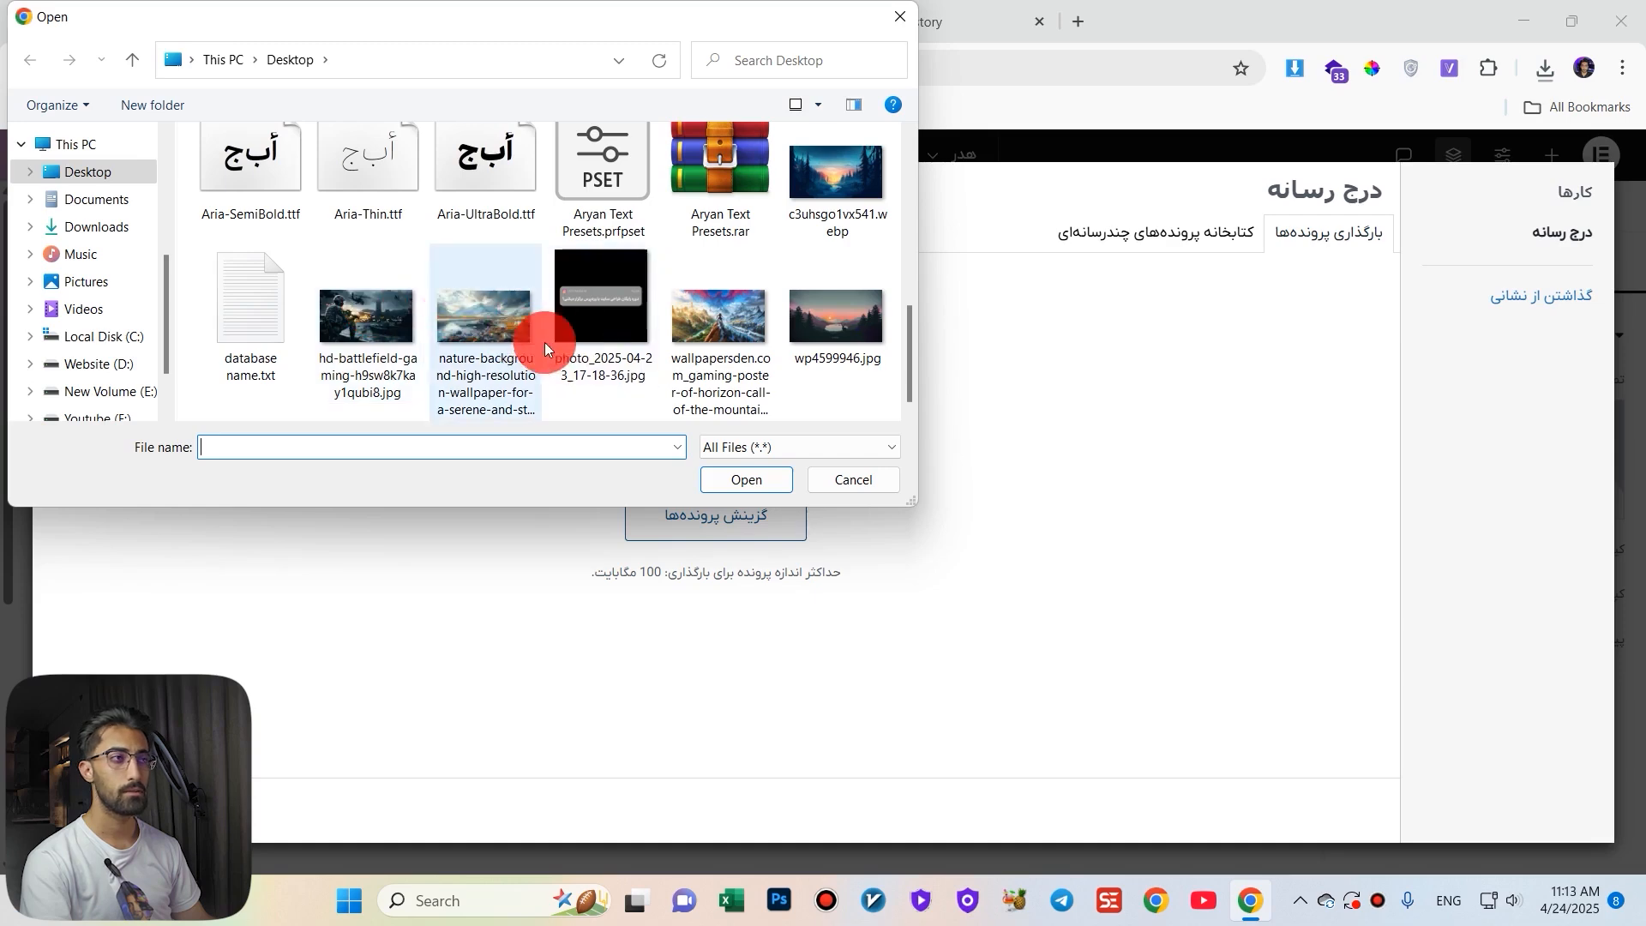
scroll(785, 388, "up", 3)
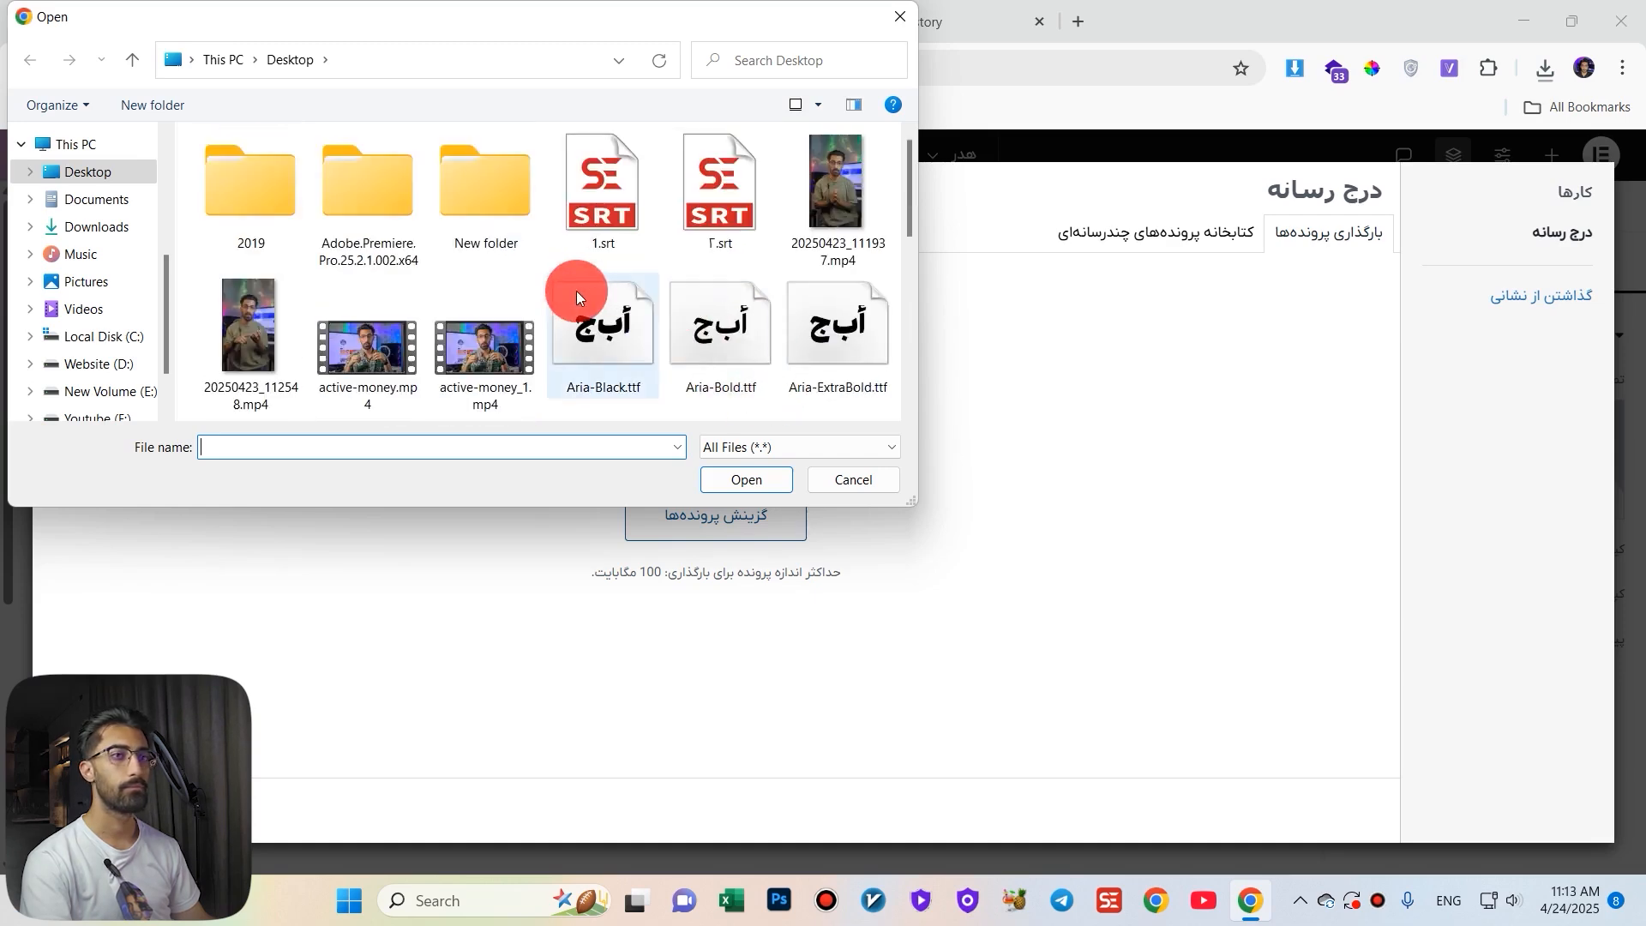
scroll(576, 290, "down", 3)
left_click(872, 228)
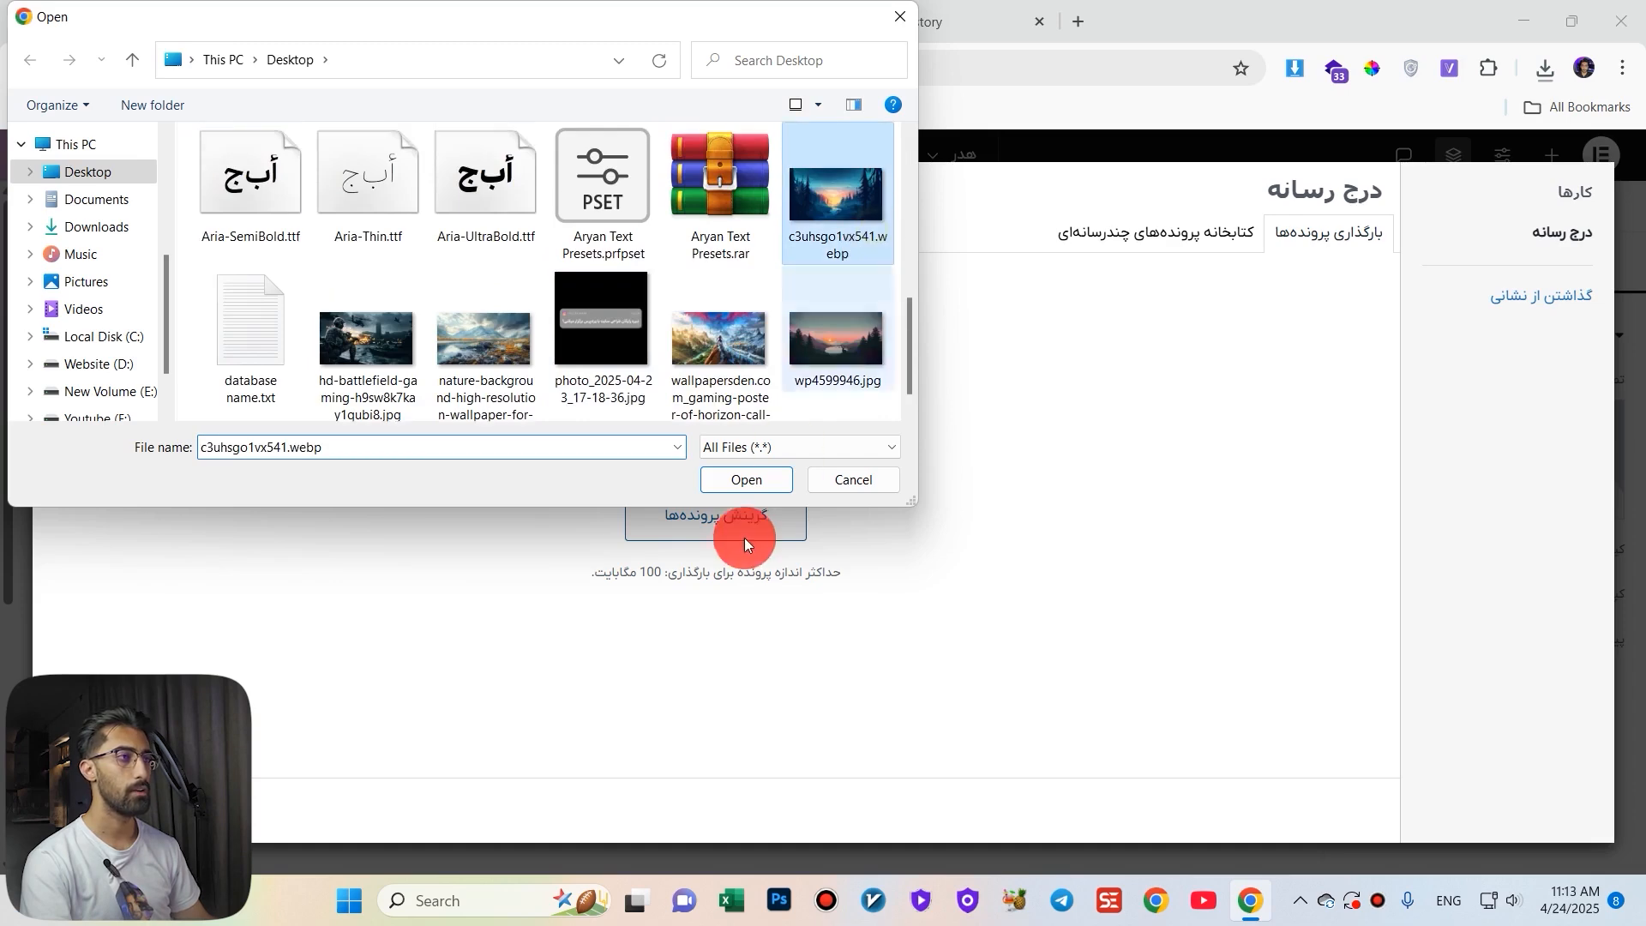
left_click(737, 476)
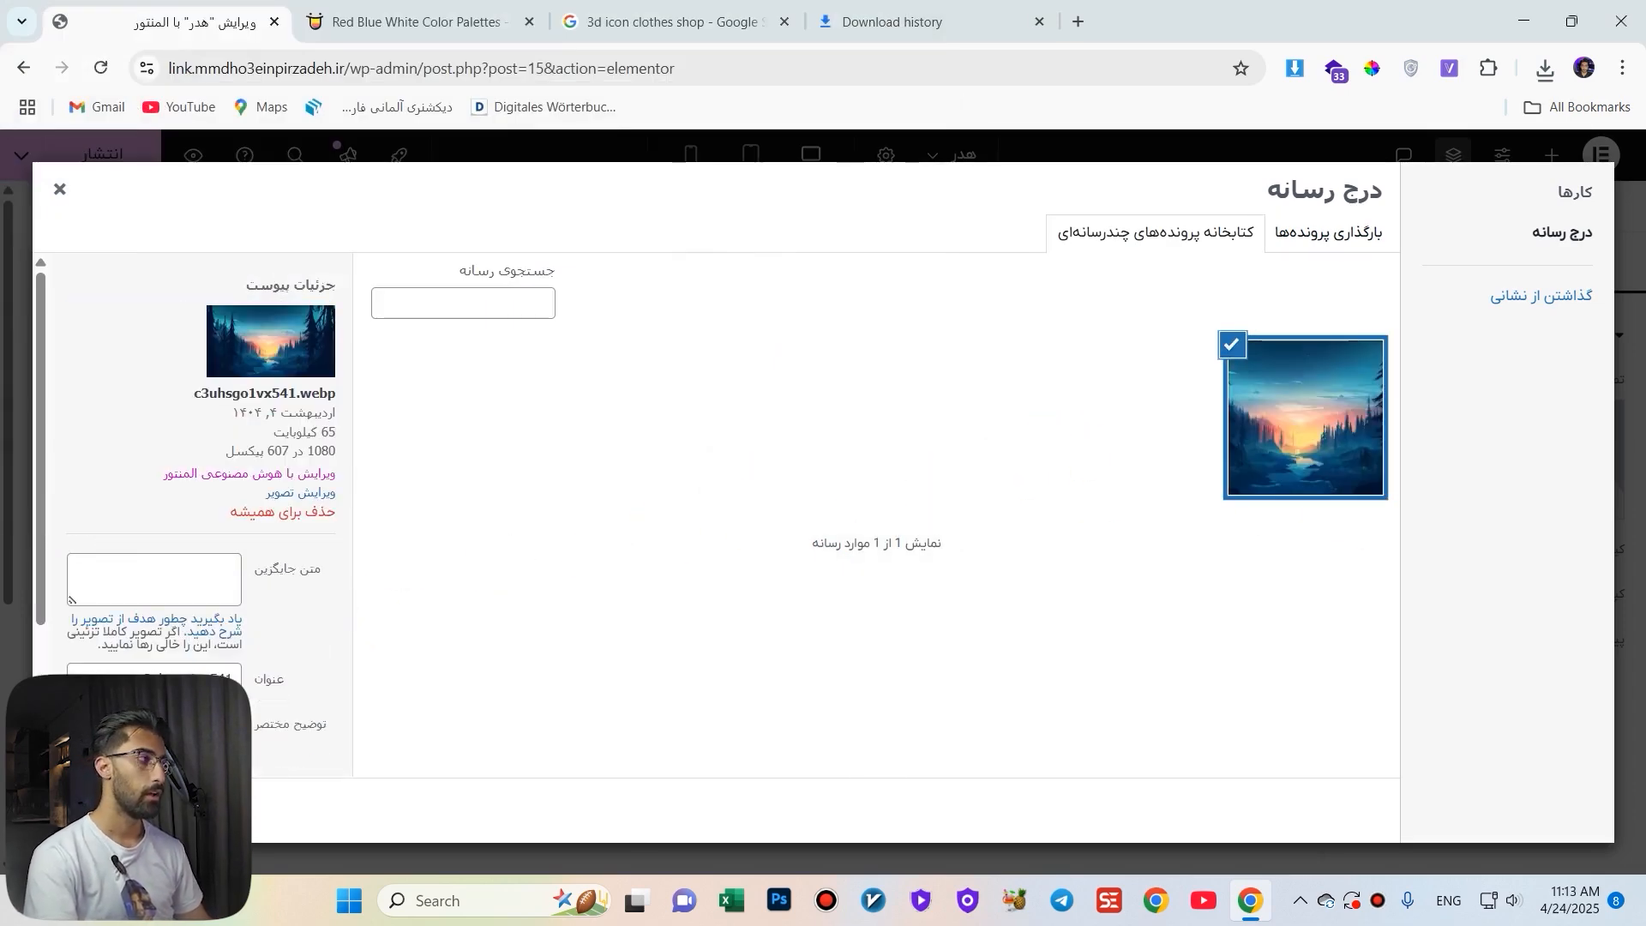
left_click(96, 810)
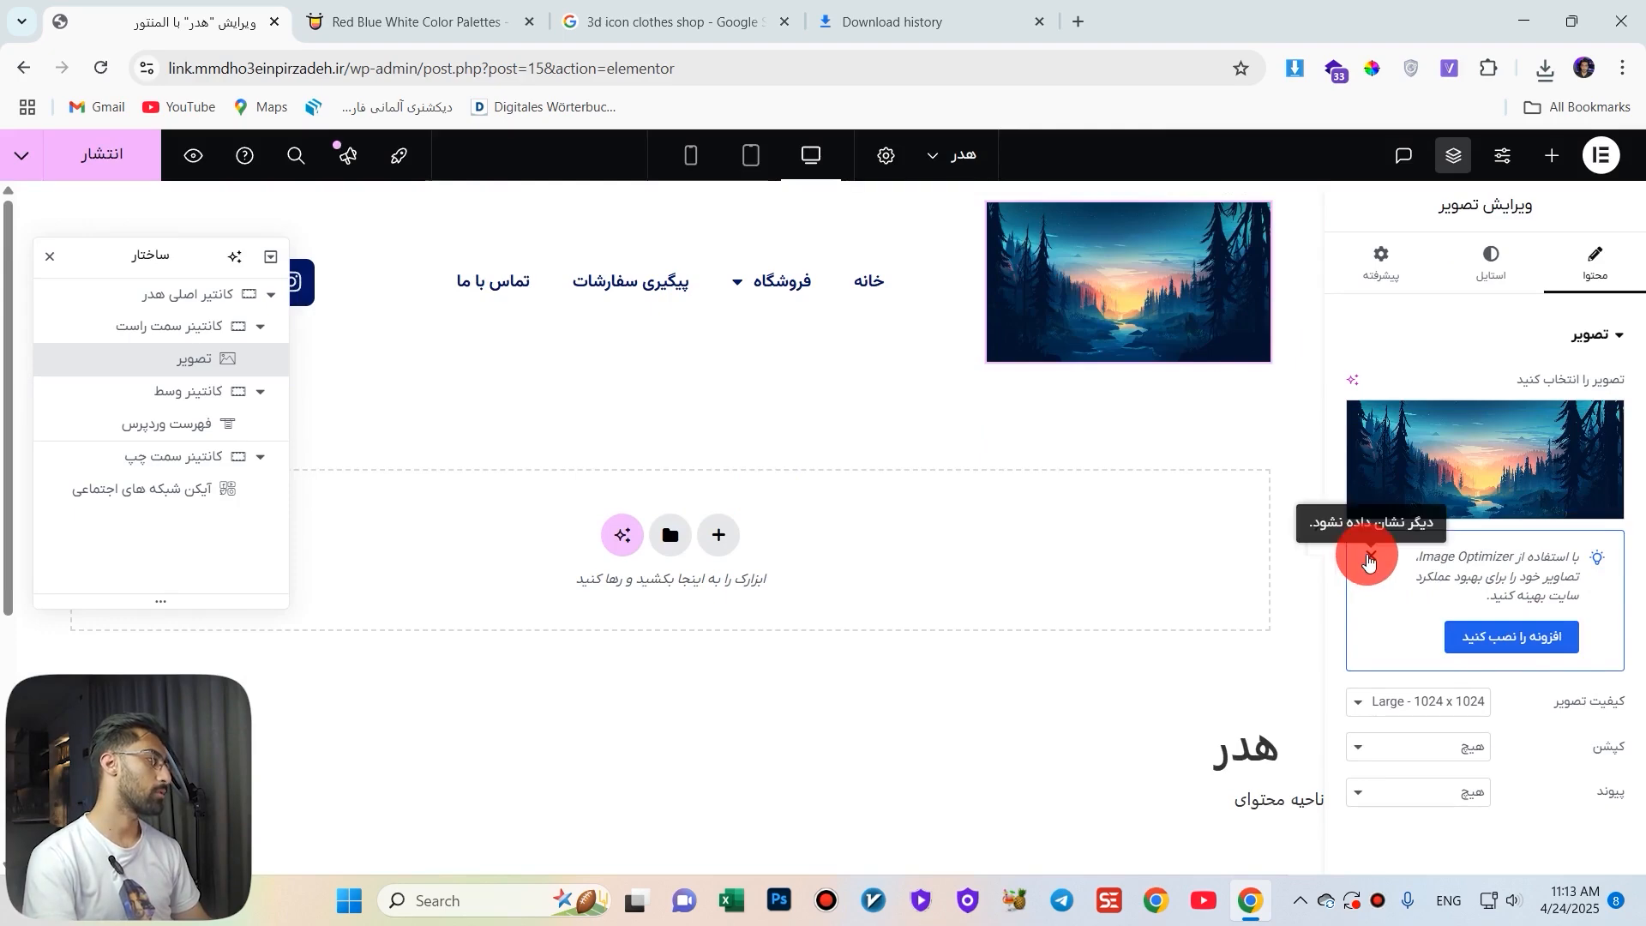
left_click(1370, 556)
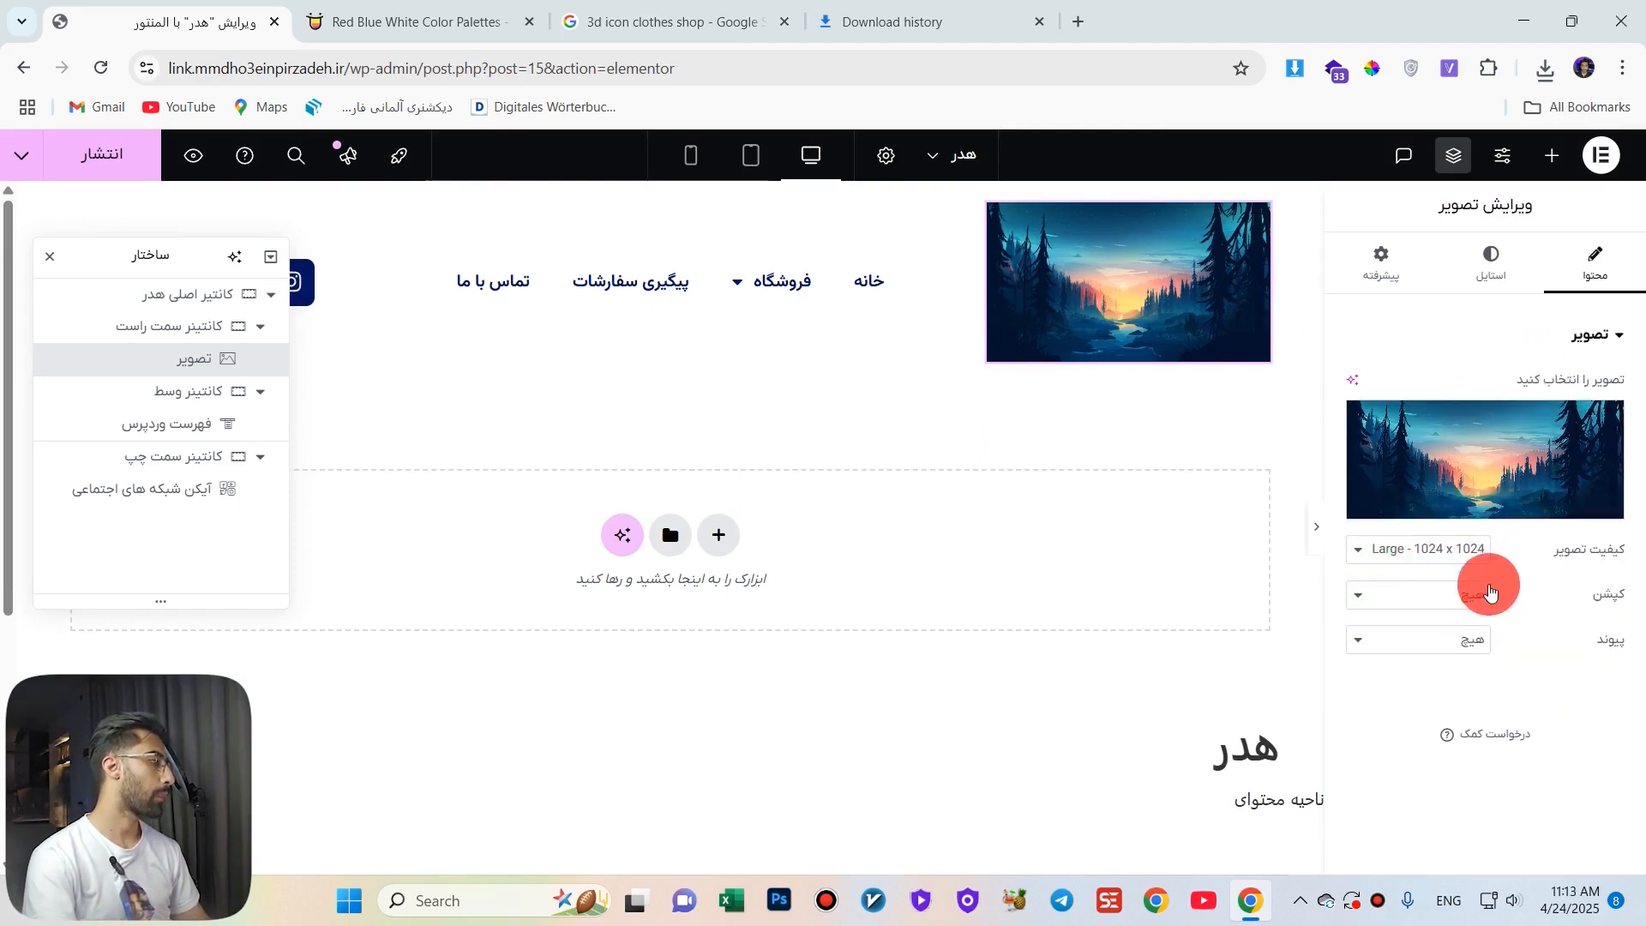
Try out the header image's width (عرض) and opacity (شفافیت) style settings and clear both values again.
left_click(1502, 257)
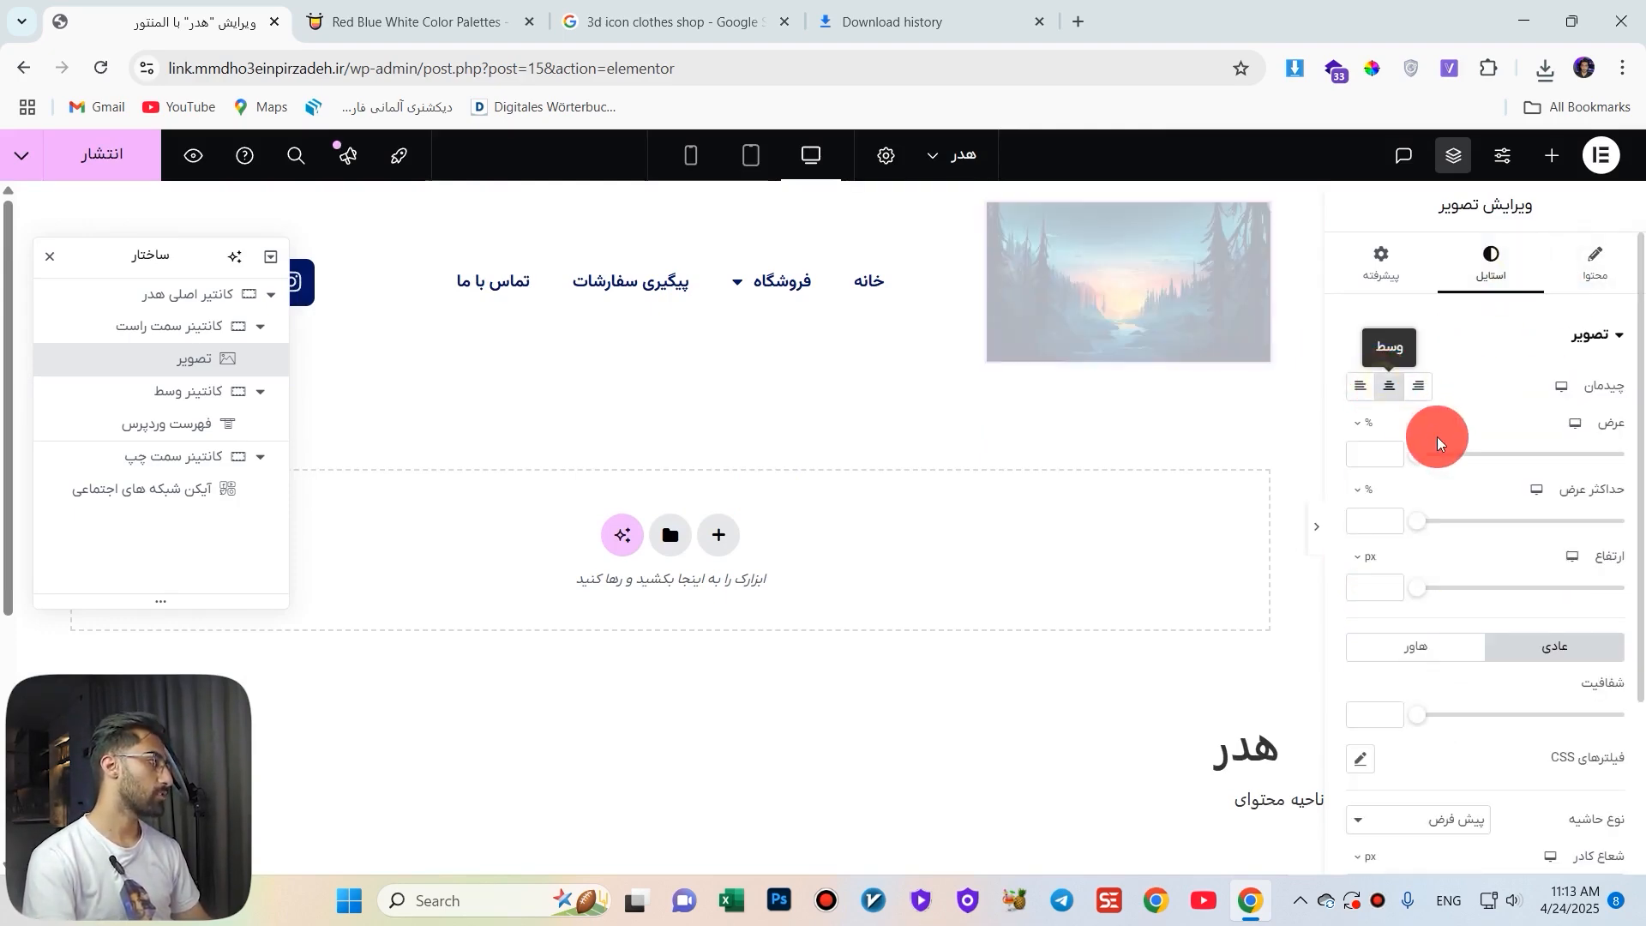
left_click_drag(1438, 443, 1565, 468)
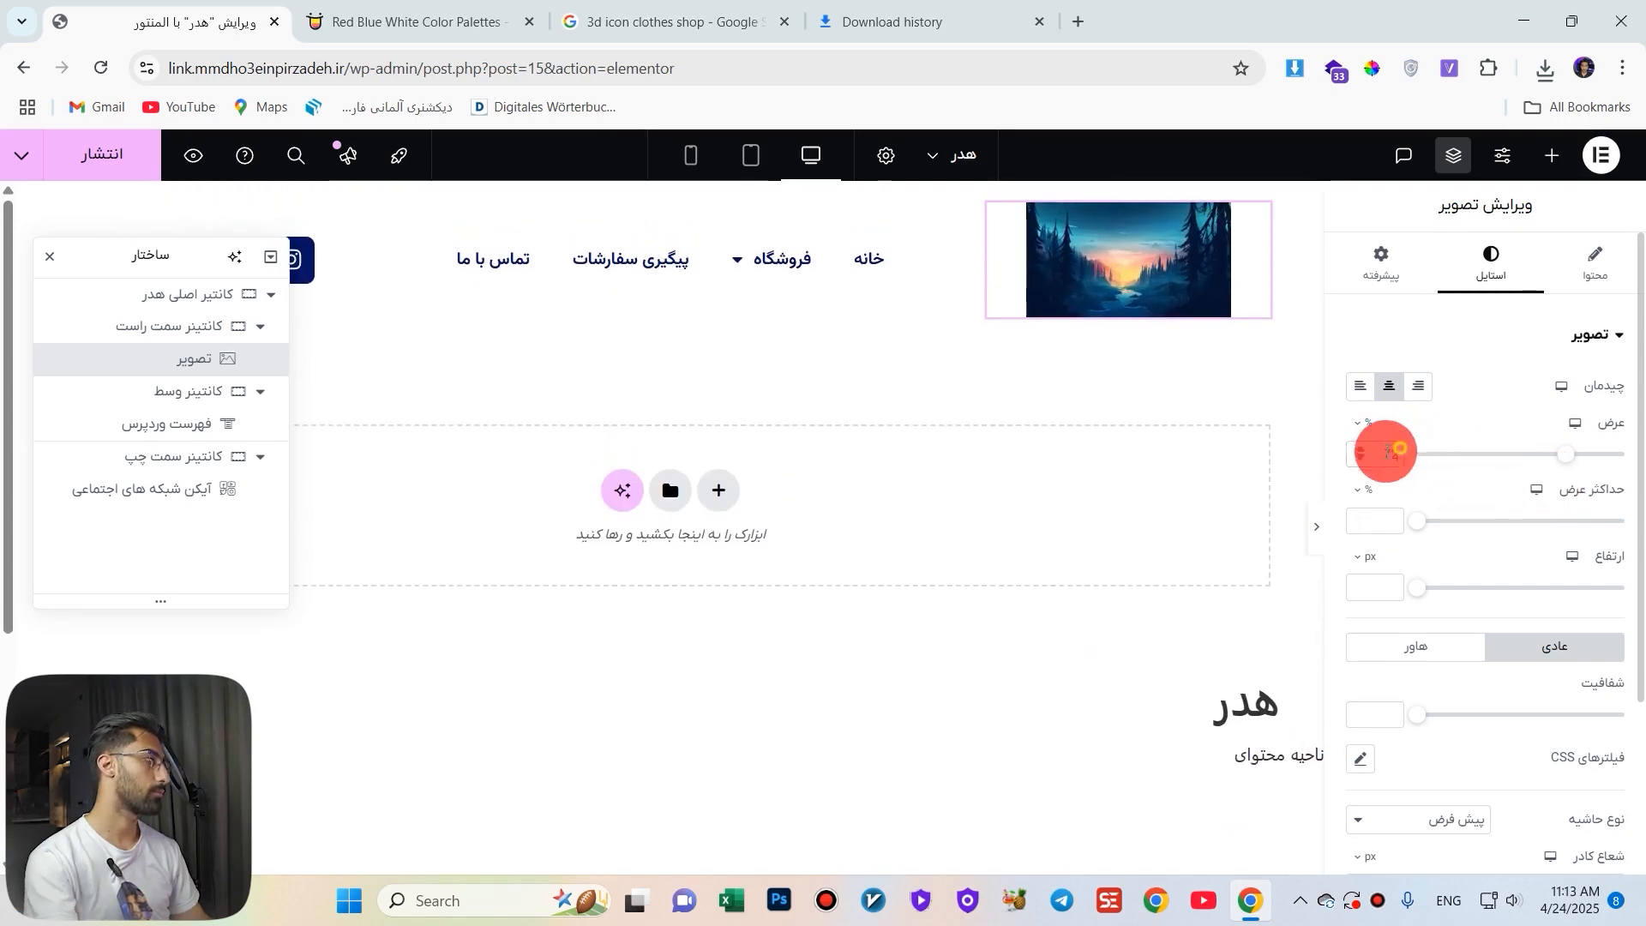
left_click_drag(1398, 449, 1355, 454)
key("BackSpace")
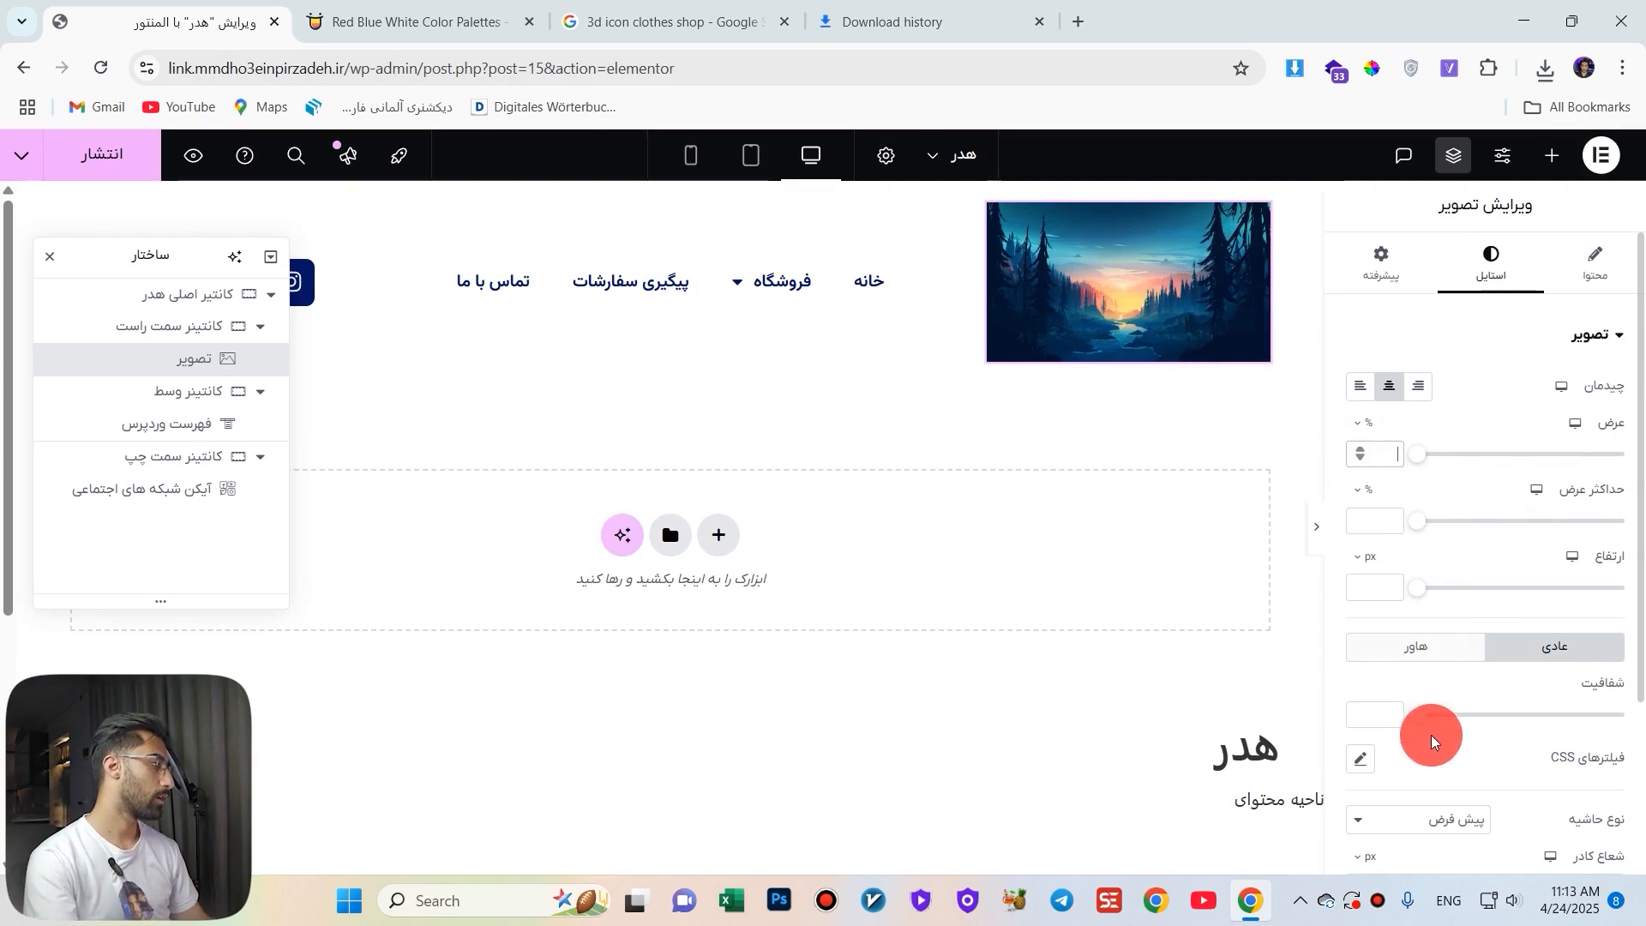
left_click_drag(1418, 716, 1631, 826)
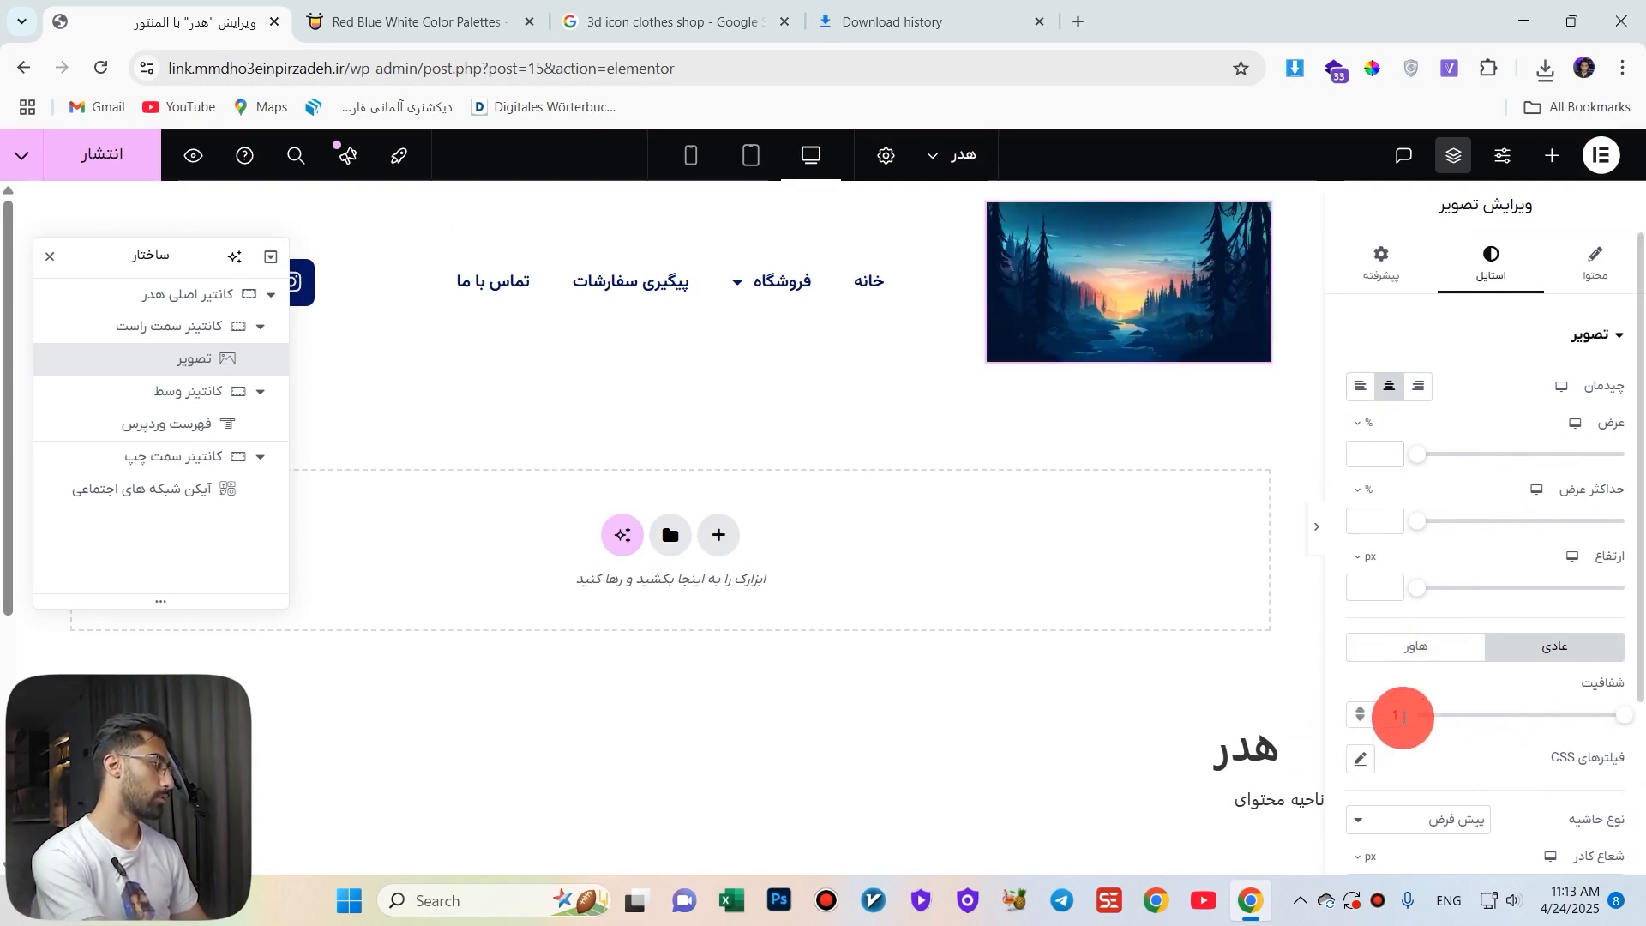
key("BackSpace")
Try a height (ارتفاع) of 342 px on the header image and clear the value again.
left_click_drag(1422, 597, 1561, 606)
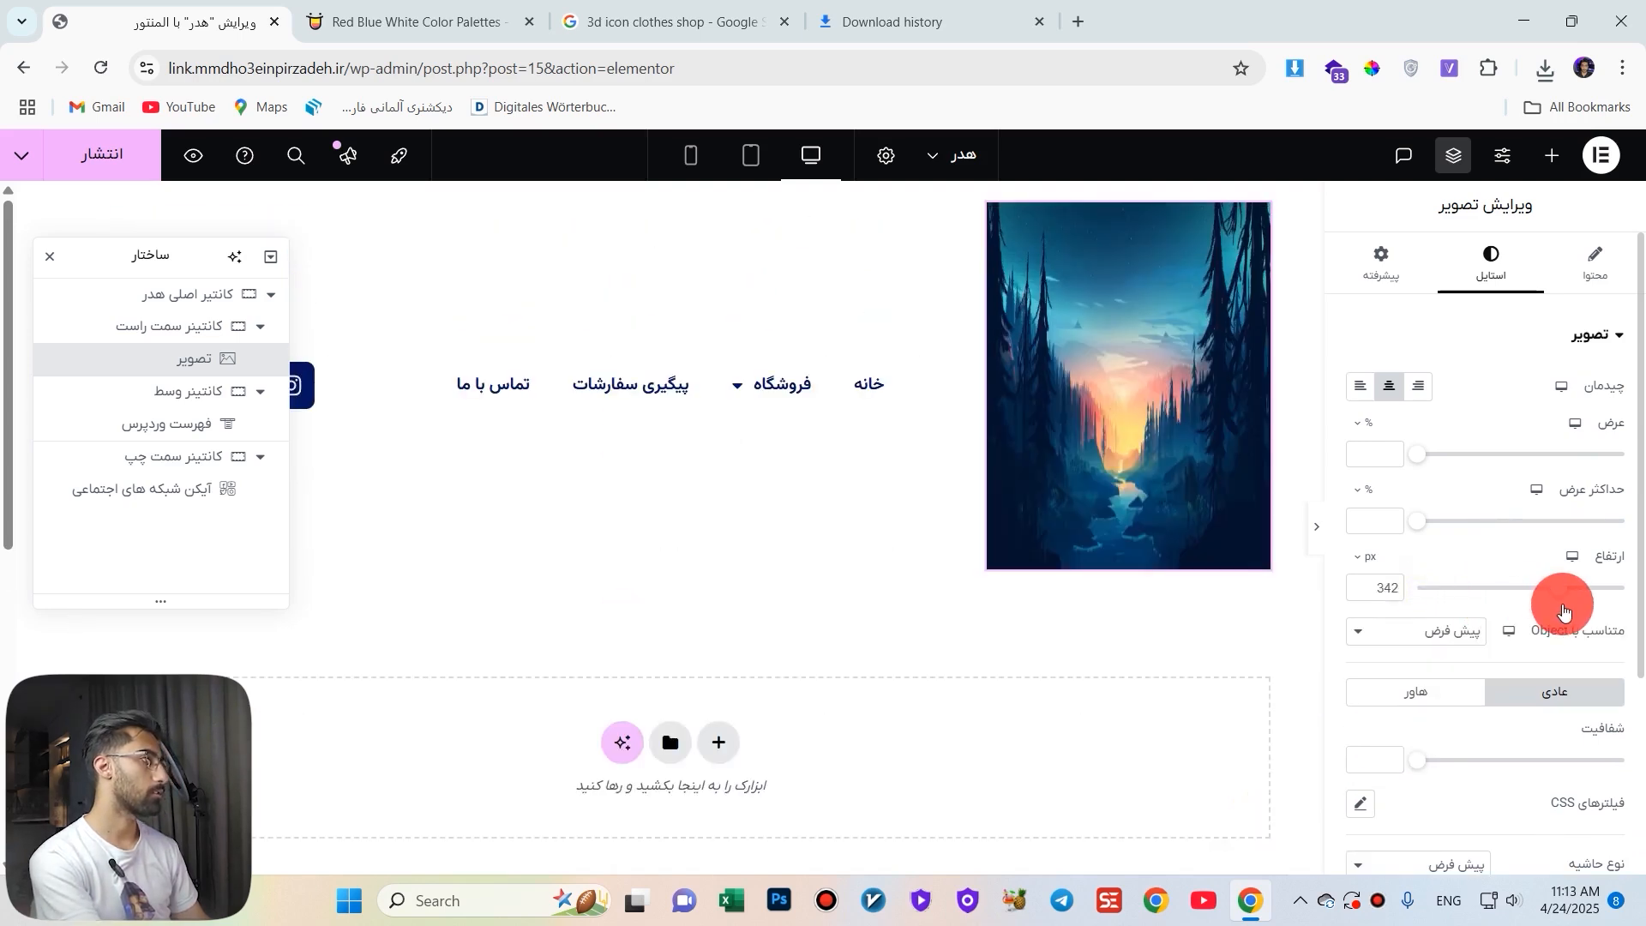
key("BackSpace")
key("BackSpace")
key("BackSpace")
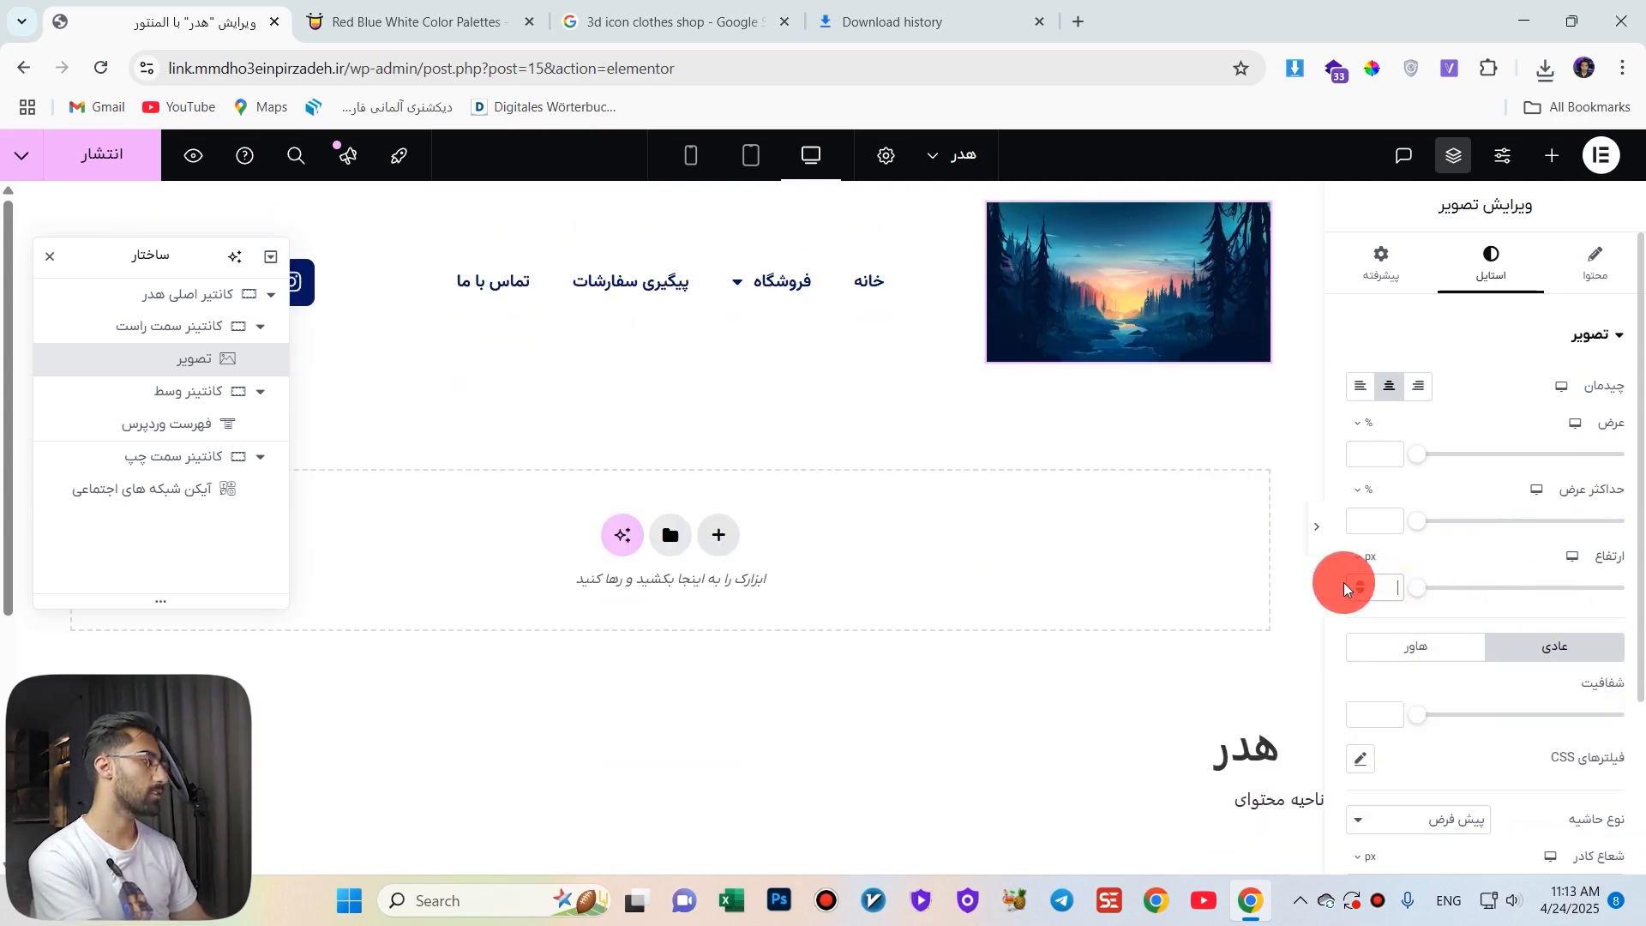
Set the header image's border radius (شعاع کادر) to 12 px on all sides and start publishing the header template.
scroll(1343, 588, "down", 3)
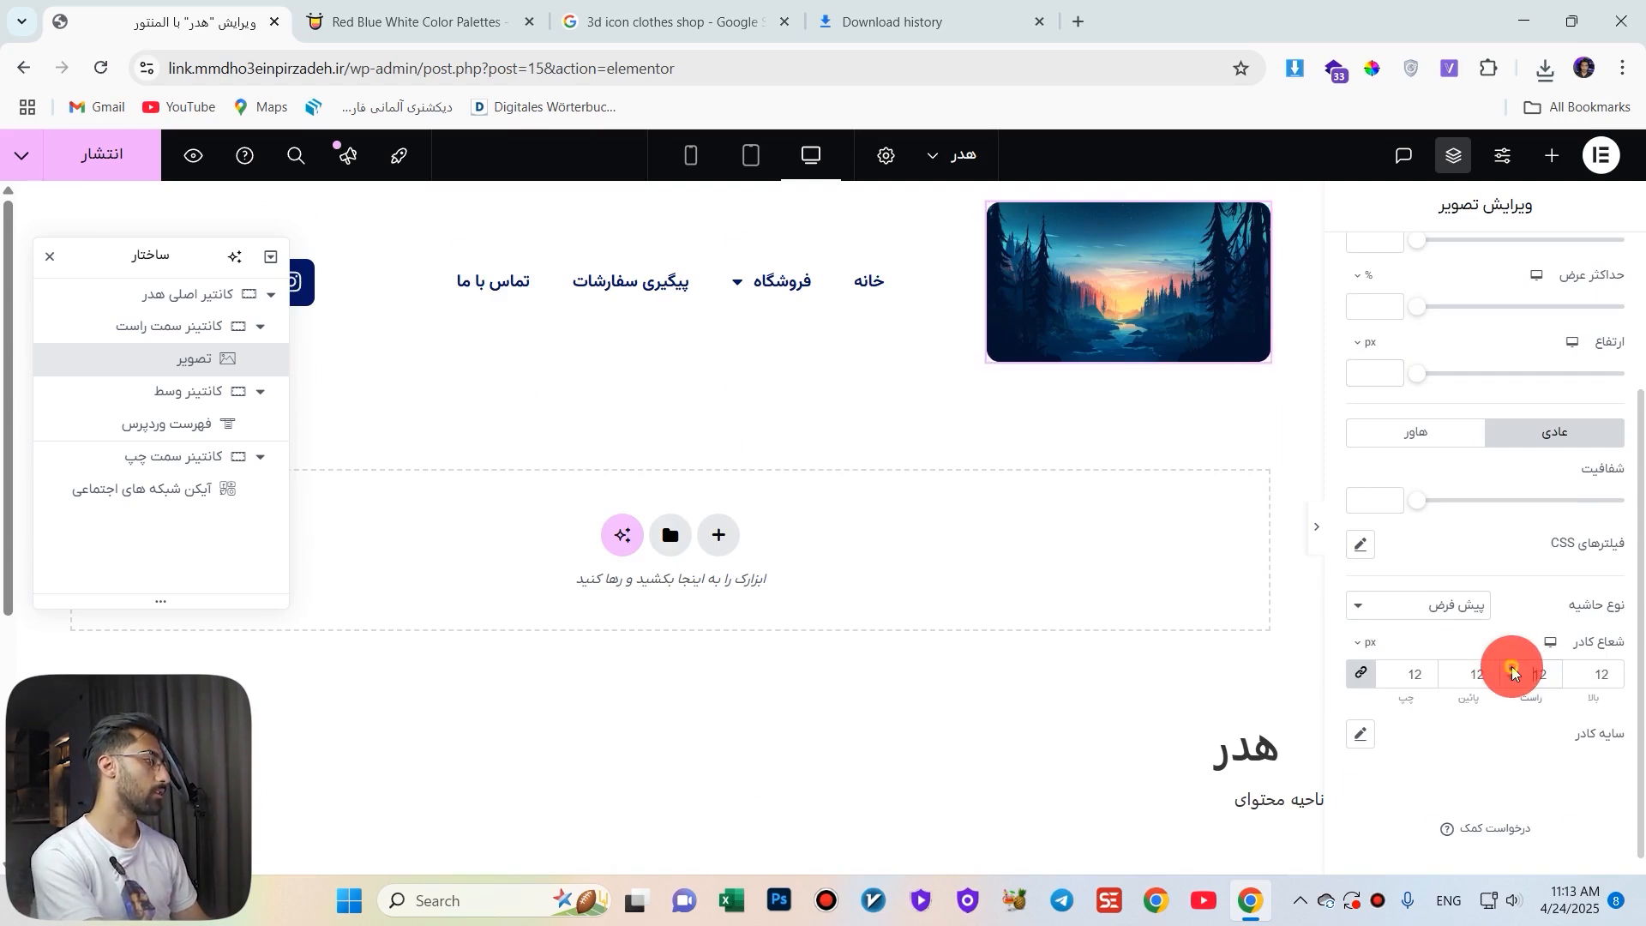
left_click(132, 157)
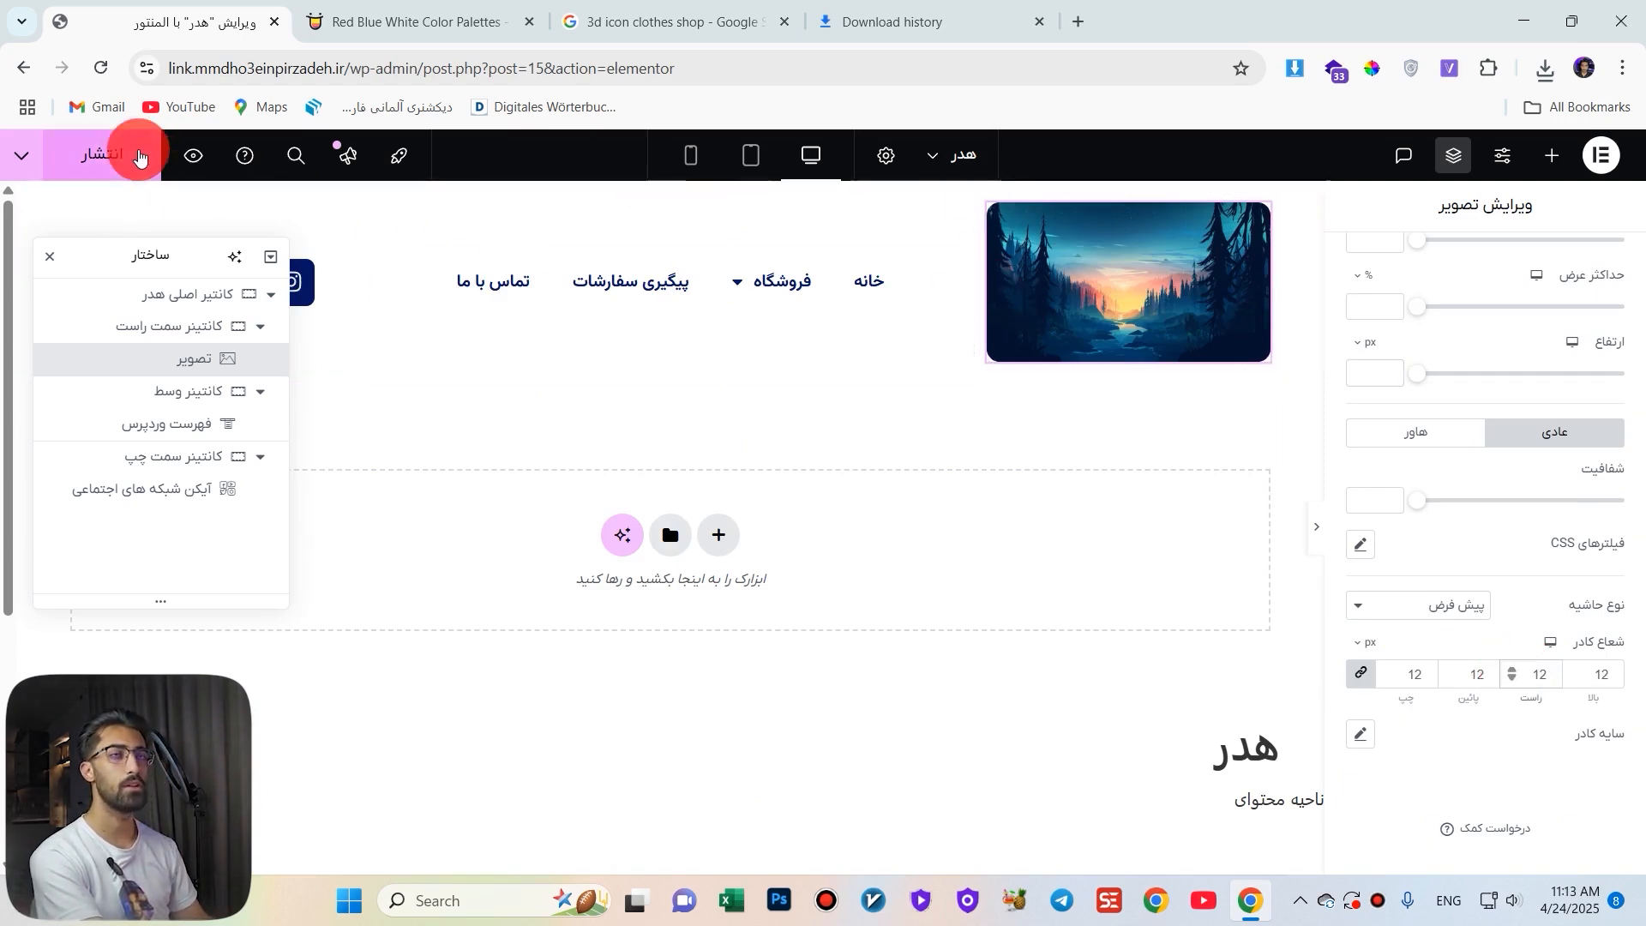